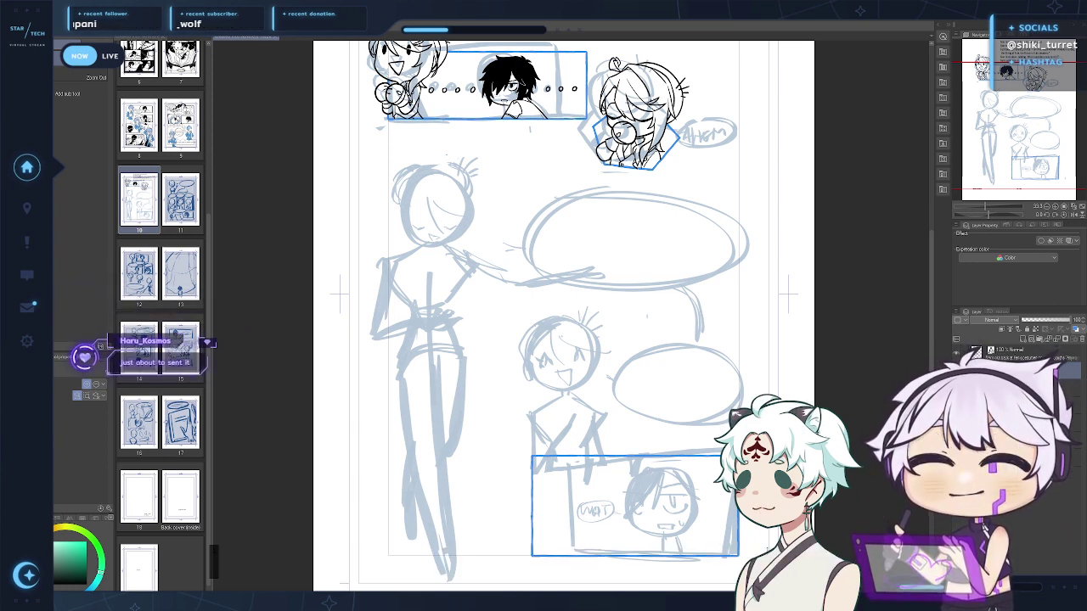
# Examine page 10's script notes and the rough sketch of the full-body standing figure
pyautogui.scroll(3, 315, 399)
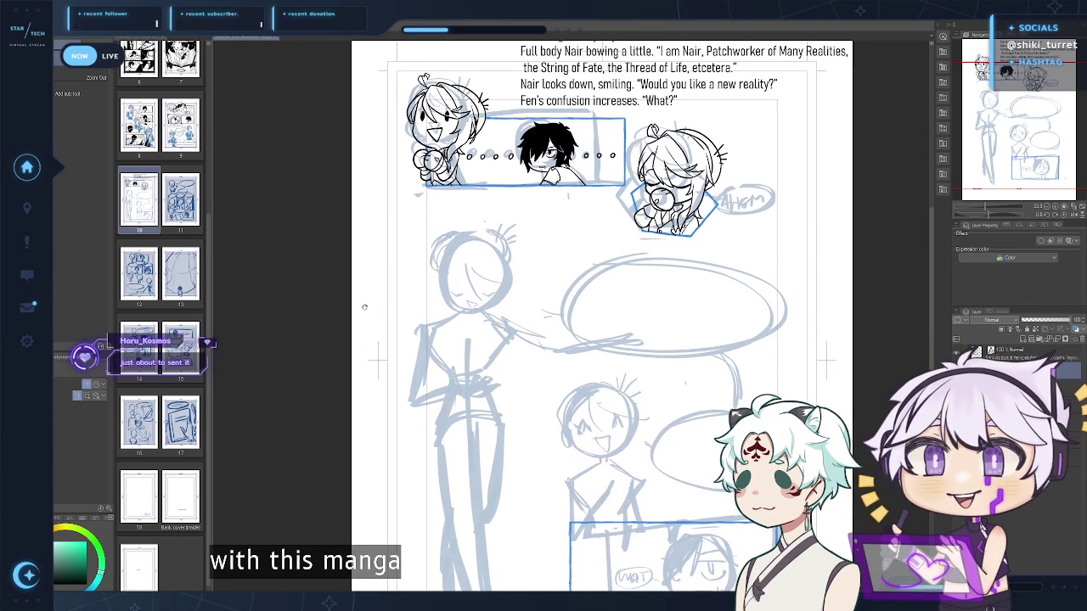
pyautogui.scroll(-2, 315, 399)
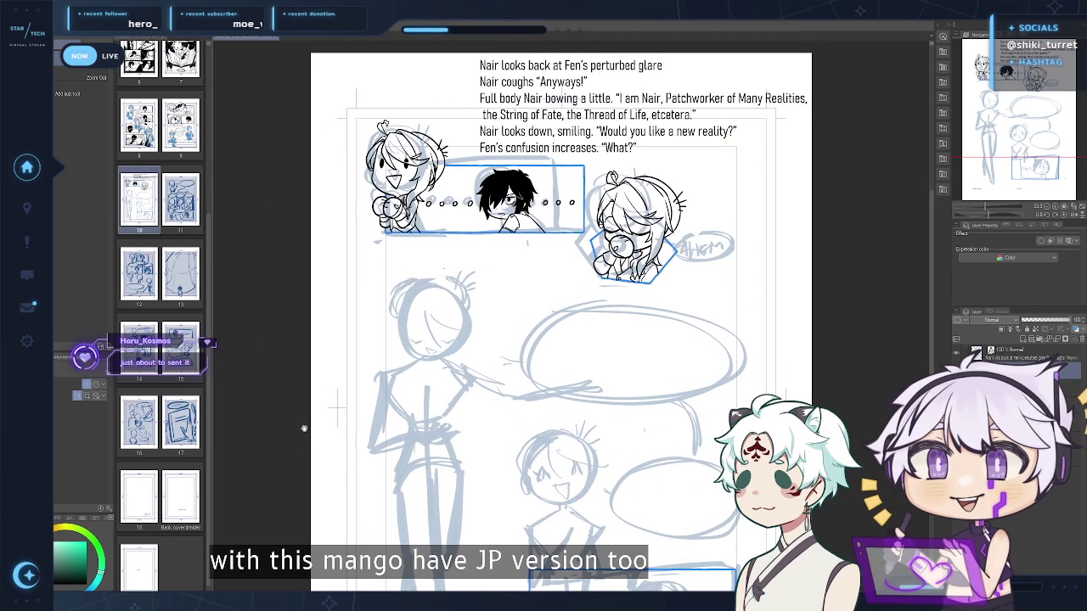
pyautogui.scroll(2, 174, 295)
pyautogui.click(182, 291)
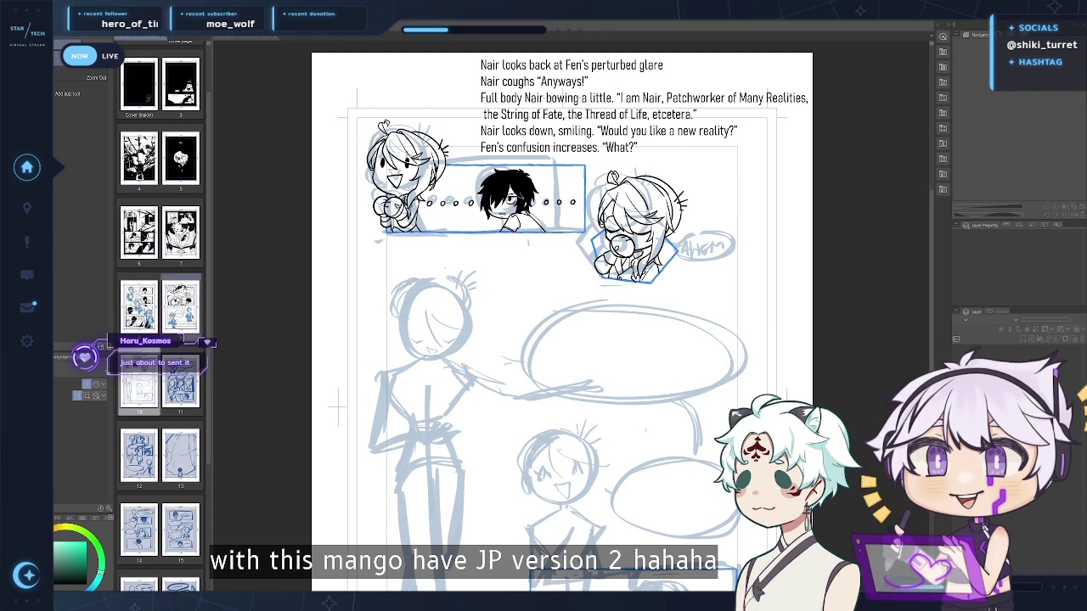
pyautogui.click(183, 393)
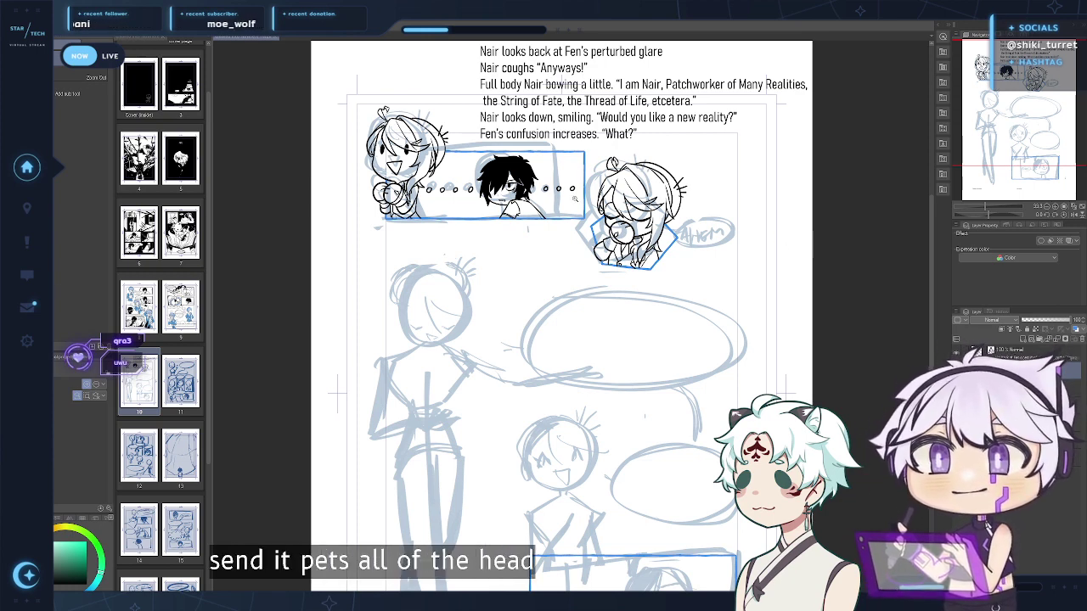
pyautogui.scroll(2, 441, 381)
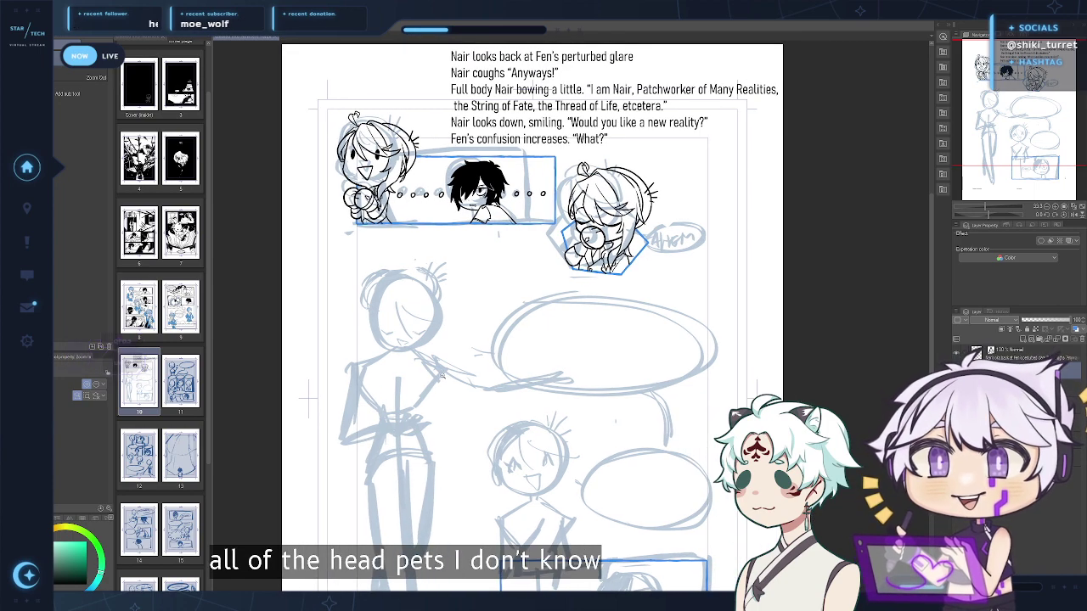
pyautogui.moveTo(594, 343); pyautogui.dragTo(611, 320)
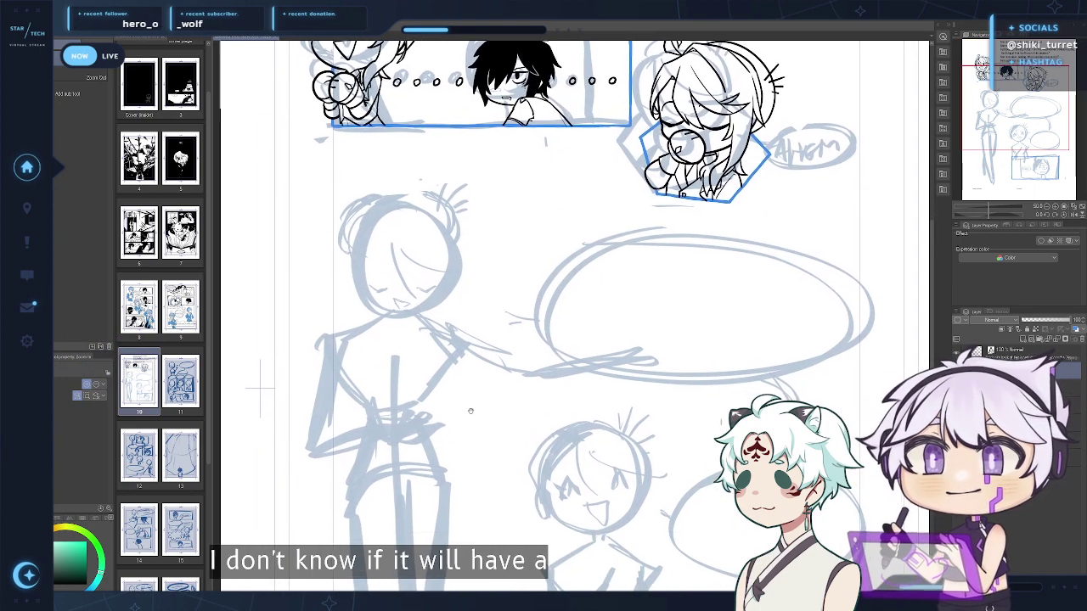
pyautogui.scroll(3, 355, 266)
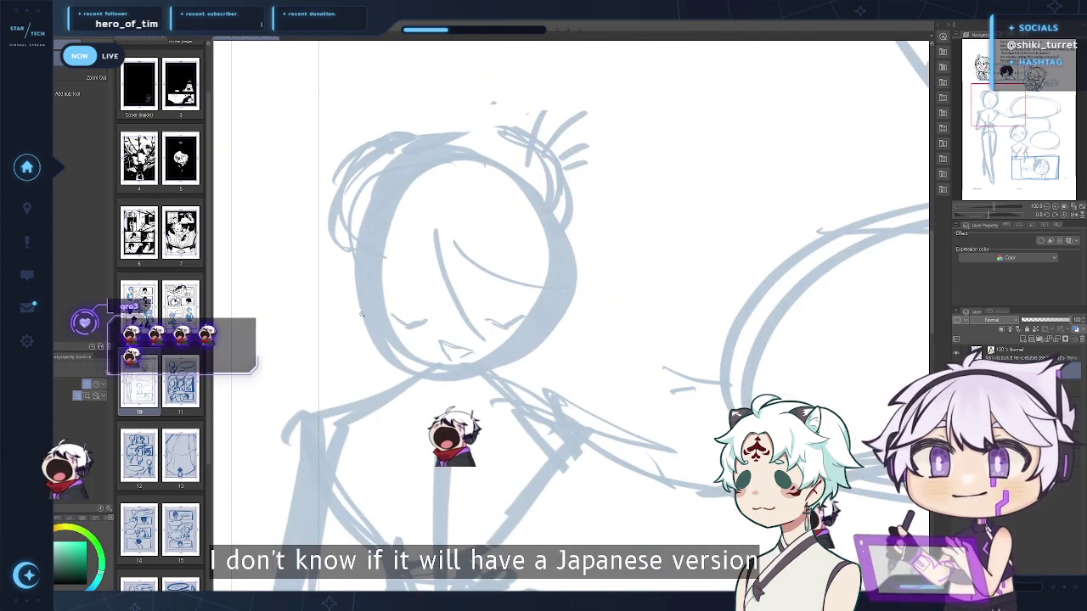
pyautogui.scroll(-4, 361, 310)
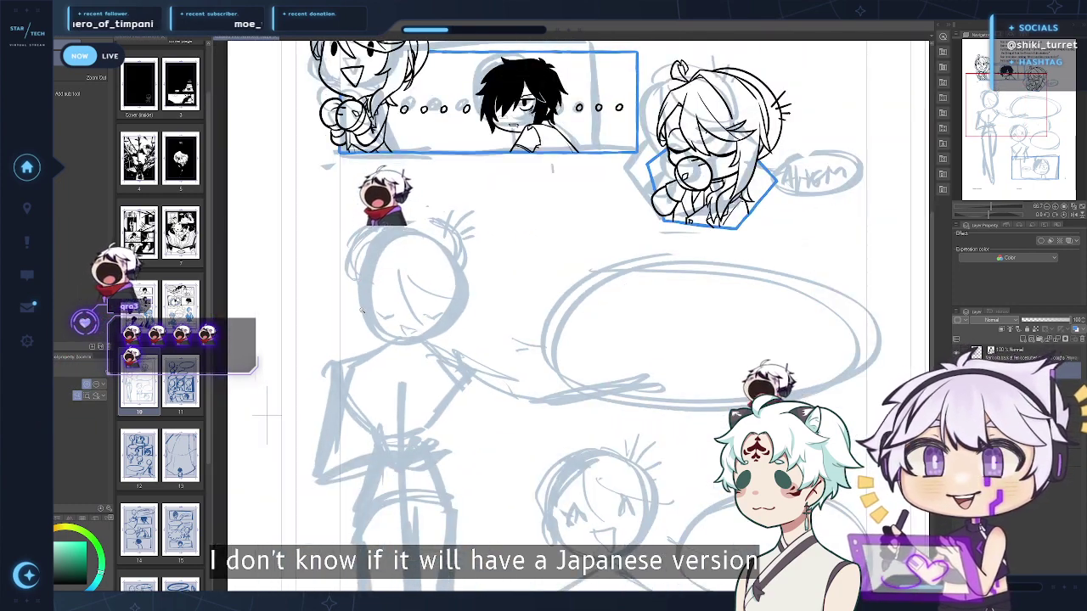
pyautogui.press('p')
pyautogui.moveTo(361, 310)
pyautogui.mouseDown()
pyautogui.moveTo(354, 266)
pyautogui.moveTo(366, 301)
pyautogui.mouseUp()
pyautogui.hotkey('ctrl', 'z')
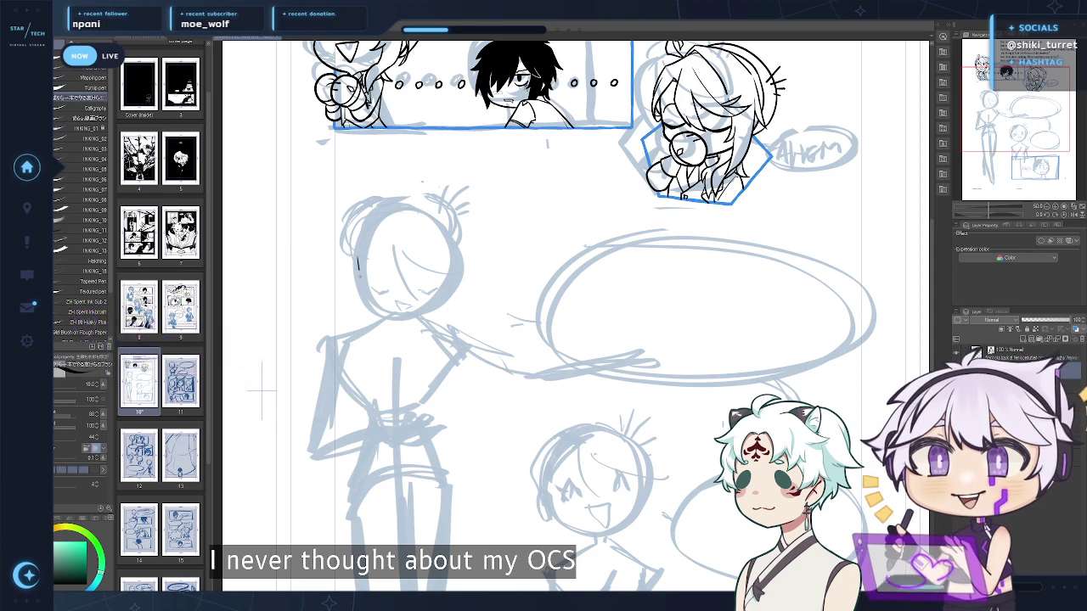
pyautogui.moveTo(358, 258); pyautogui.dragTo(368, 305)
pyautogui.hotkey('ctrl', 'z')
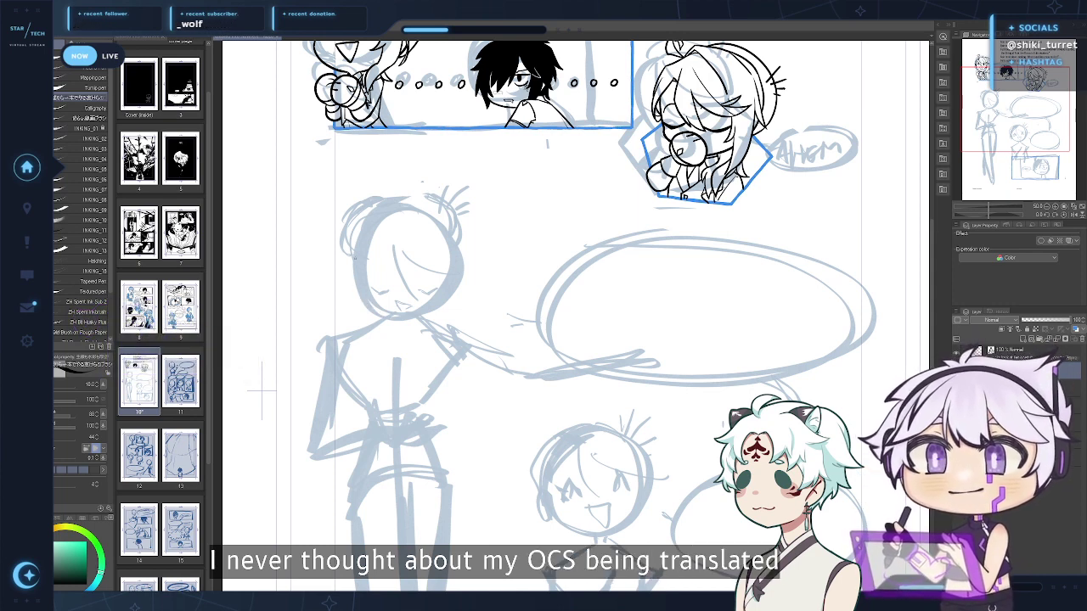
pyautogui.moveTo(357, 260); pyautogui.dragTo(367, 302)
pyautogui.hotkey('ctrl', 'z')
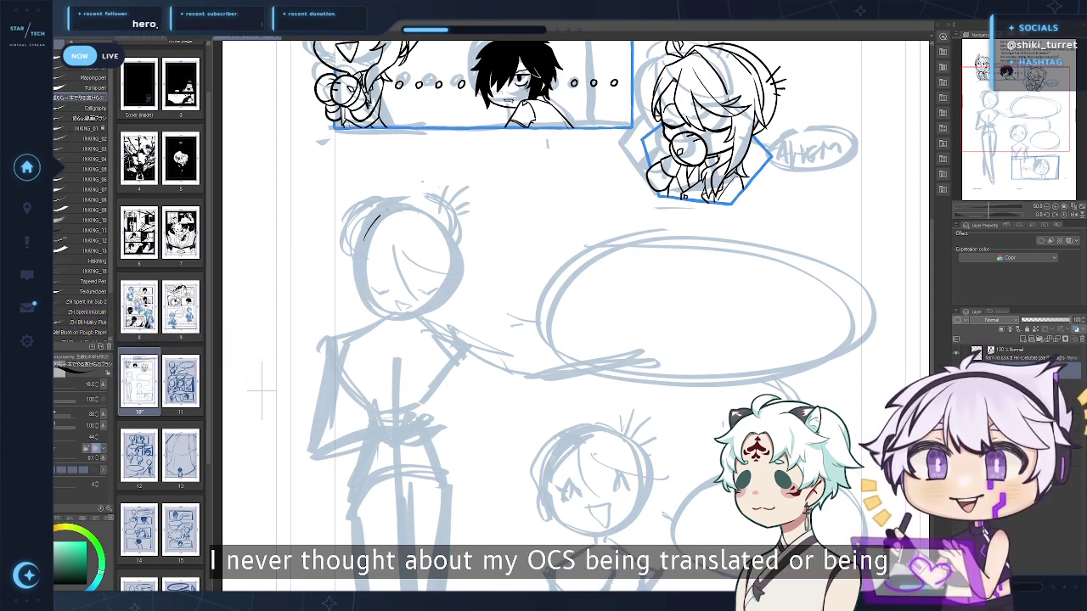
pyautogui.moveTo(367, 232); pyautogui.dragTo(411, 206)
# Check which layers hold the rough artwork by toggling their visibility and add a new layer for the figure sketch
pyautogui.click(957, 370)
pyautogui.click(957, 370)
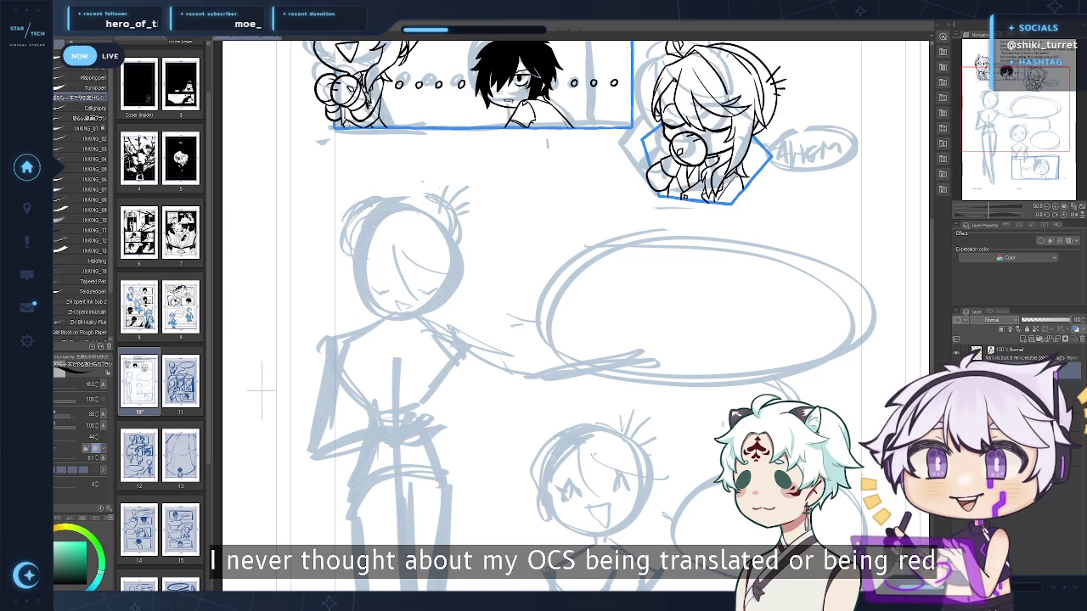
pyautogui.click(1019, 388)
pyautogui.click(957, 388)
pyautogui.click(957, 388)
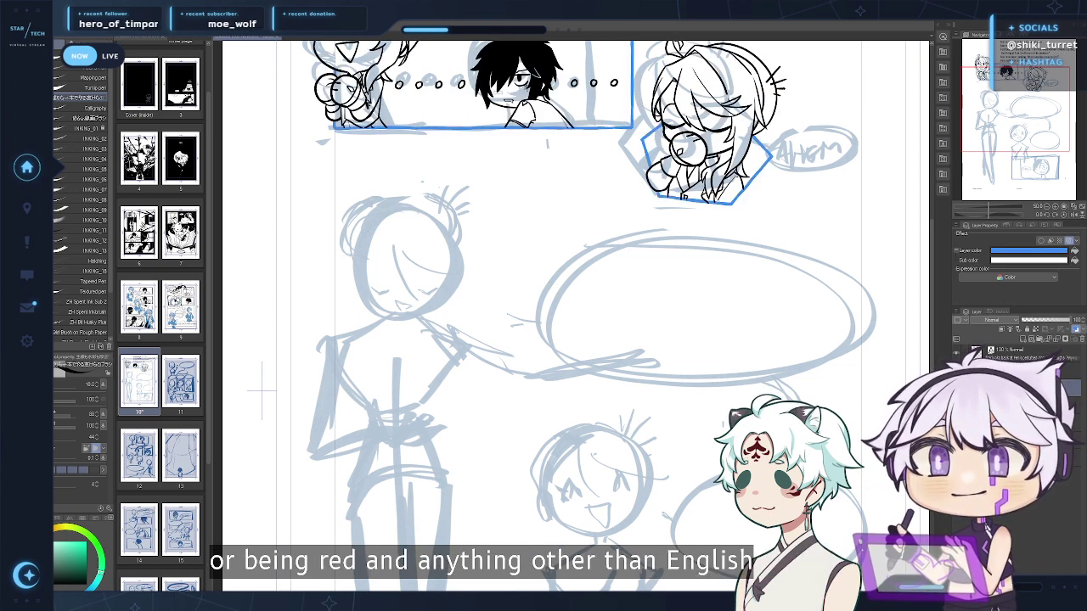
pyautogui.click(1019, 405)
pyautogui.click(956, 405)
pyautogui.click(957, 405)
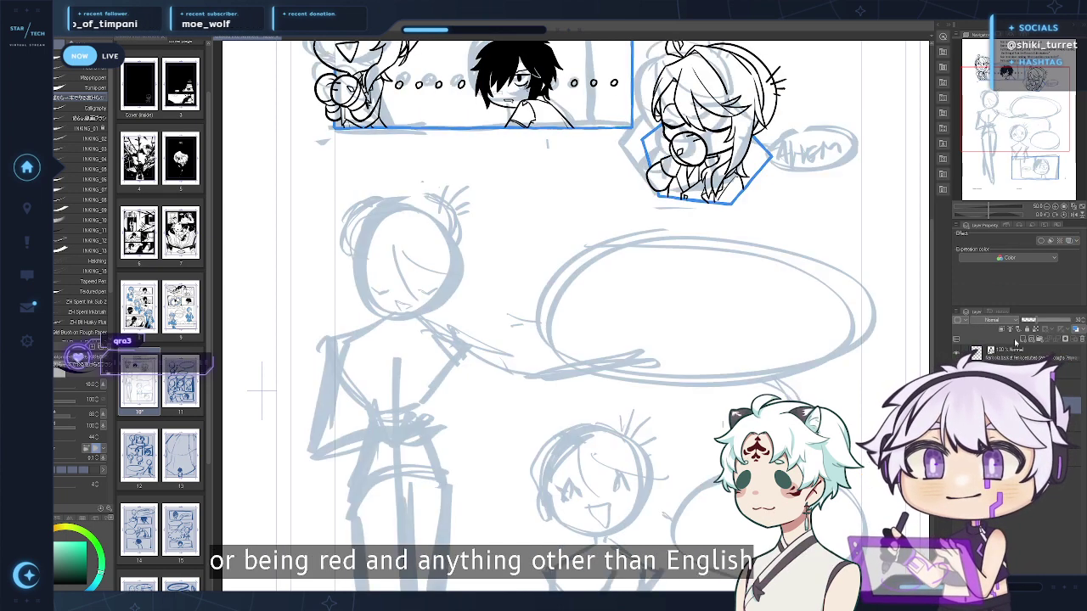
pyautogui.click(1022, 340)
pyautogui.moveTo(368, 242)
pyautogui.mouseDown()
pyautogui.moveTo(366, 230)
pyautogui.moveTo(427, 207)
pyautogui.mouseUp()
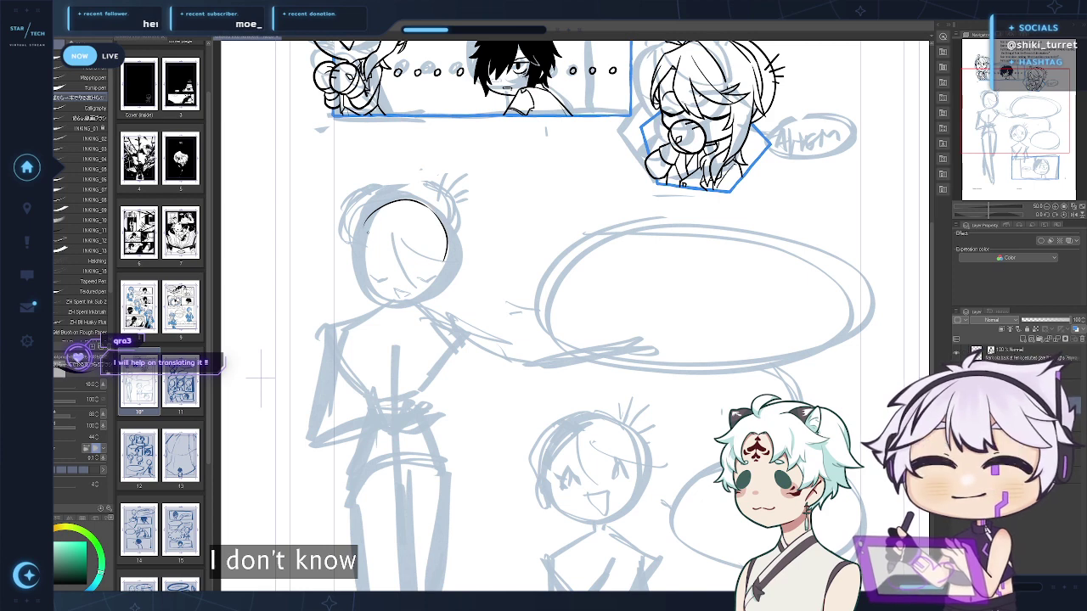
pyautogui.moveTo(364, 228); pyautogui.dragTo(399, 276)
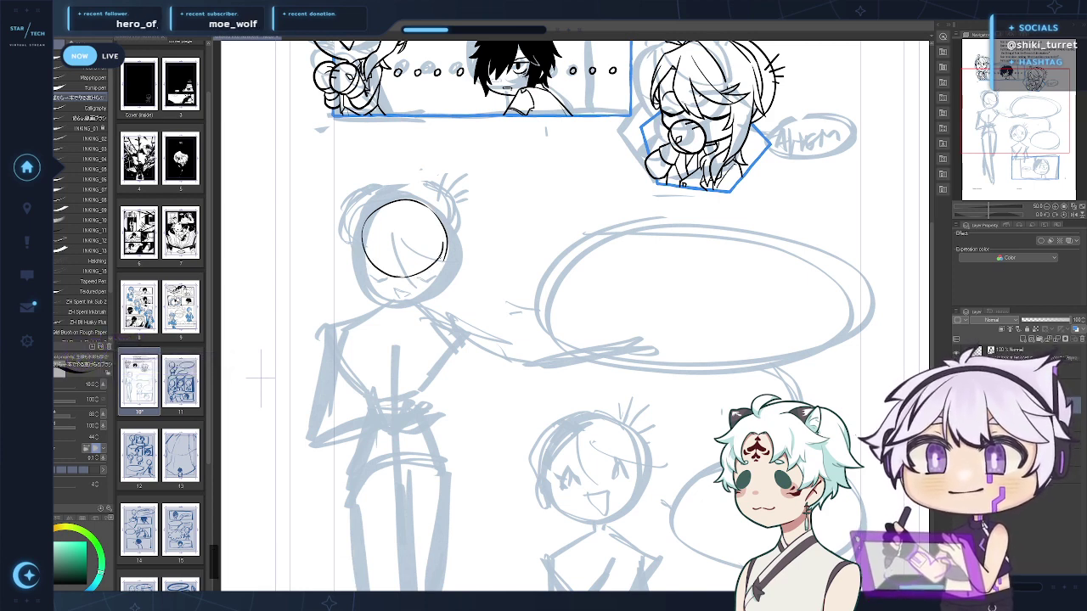
pyautogui.hotkey('ctrl', 'z')
pyautogui.hotkey('ctrl', 'z')
pyautogui.hotkey('ctrl', 'z')
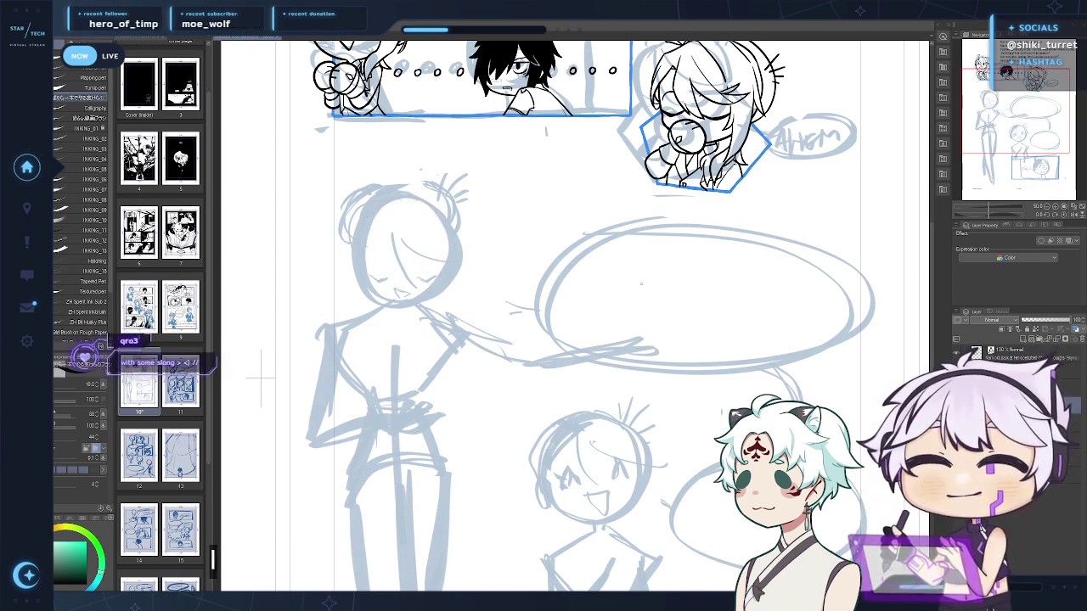
# Switch to the PENCIL_05 brush and sketch a cranium circle over the standing figure's rough head
pyautogui.press('p')
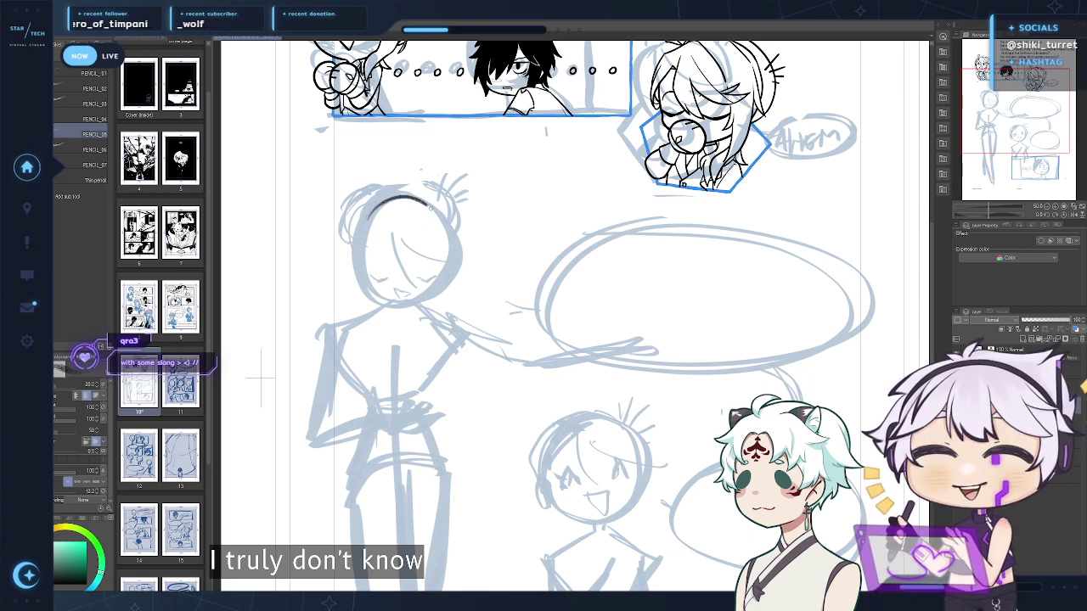
pyautogui.moveTo(431, 207); pyautogui.dragTo(443, 233)
pyautogui.hotkey('ctrl', 'z')
pyautogui.moveTo(369, 218)
pyautogui.mouseDown()
pyautogui.moveTo(392, 281)
pyautogui.moveTo(417, 270)
pyautogui.moveTo(443, 219)
pyautogui.mouseUp()
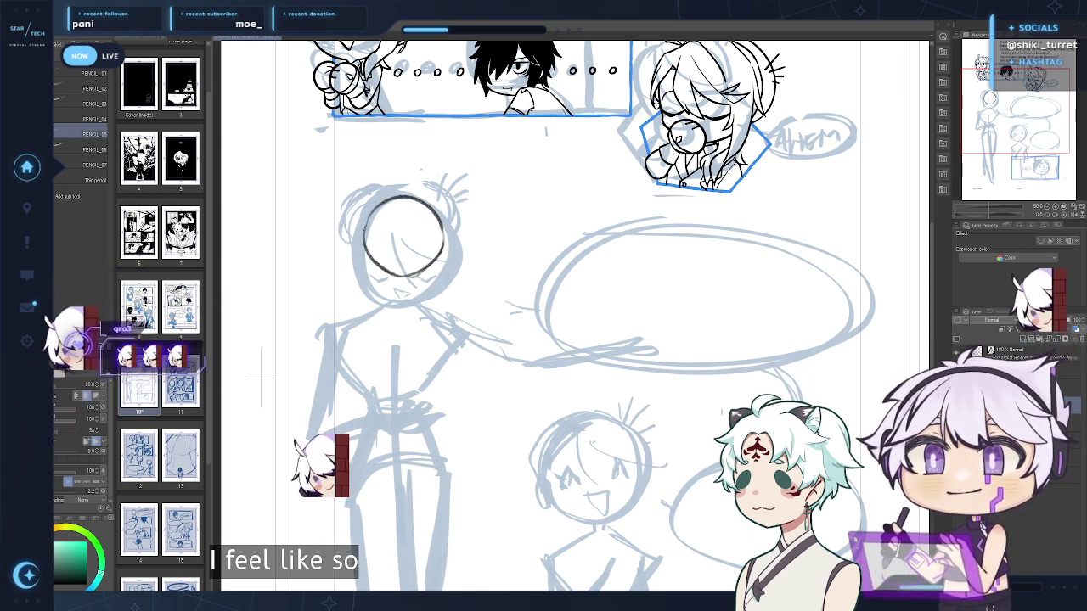
# Sketch the standing figure's tapered jaw down to the chin and a small neck curve beneath it
pyautogui.moveTo(364, 243)
pyautogui.mouseDown()
pyautogui.moveTo(386, 295)
pyautogui.moveTo(406, 304)
pyautogui.moveTo(437, 267)
pyautogui.mouseUp()
pyautogui.hotkey('ctrl', 'z')
pyautogui.hotkey('ctrl', 'z')
pyautogui.moveTo(401, 306); pyautogui.dragTo(414, 303)
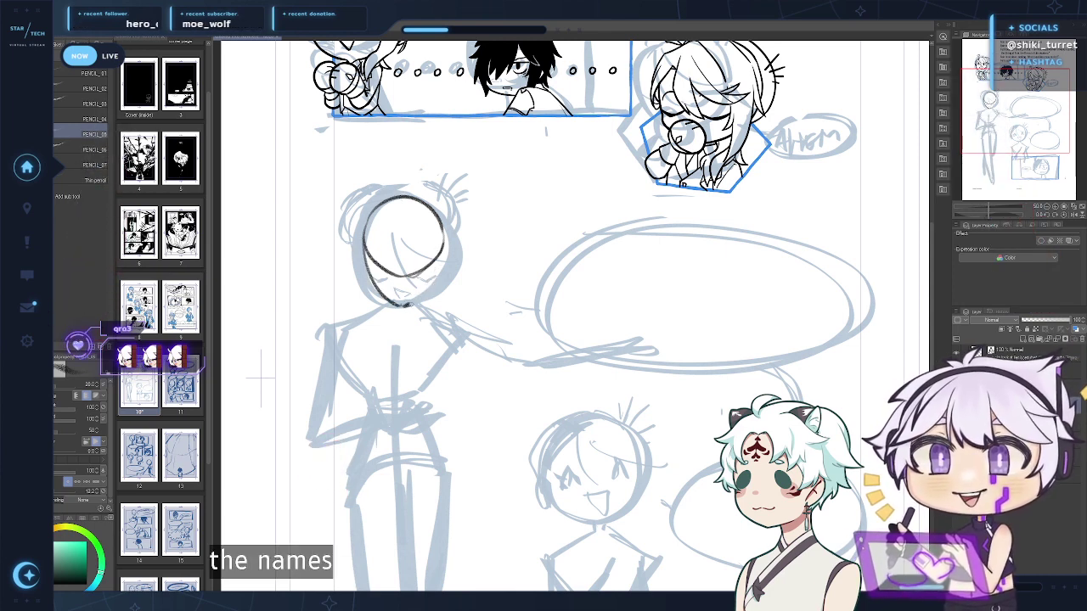
pyautogui.moveTo(444, 236); pyautogui.dragTo(427, 289)
pyautogui.moveTo(442, 243); pyautogui.dragTo(411, 304)
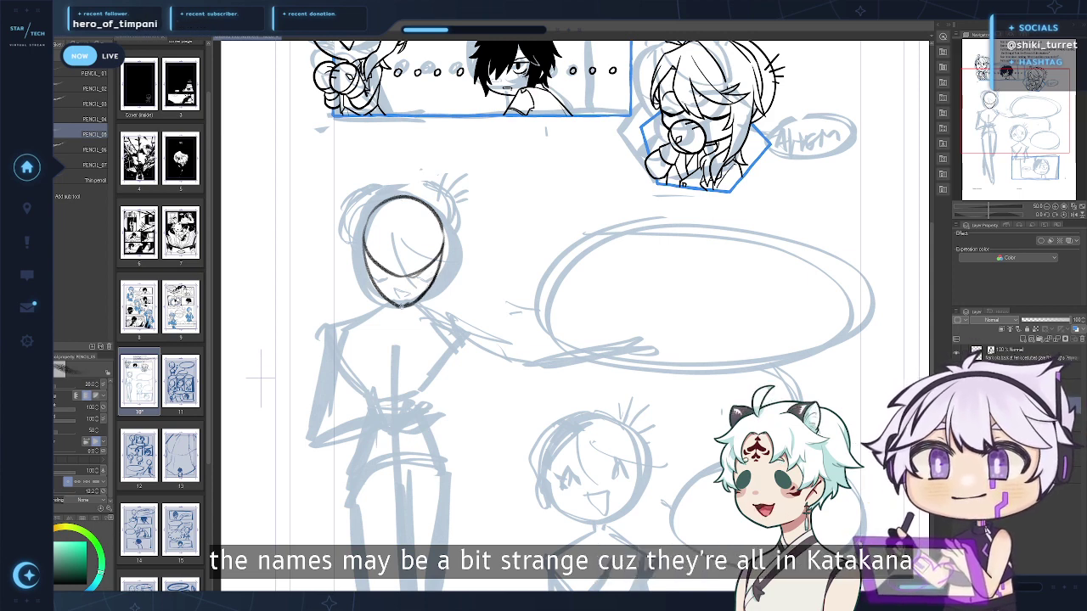
pyautogui.moveTo(389, 295); pyautogui.dragTo(380, 268)
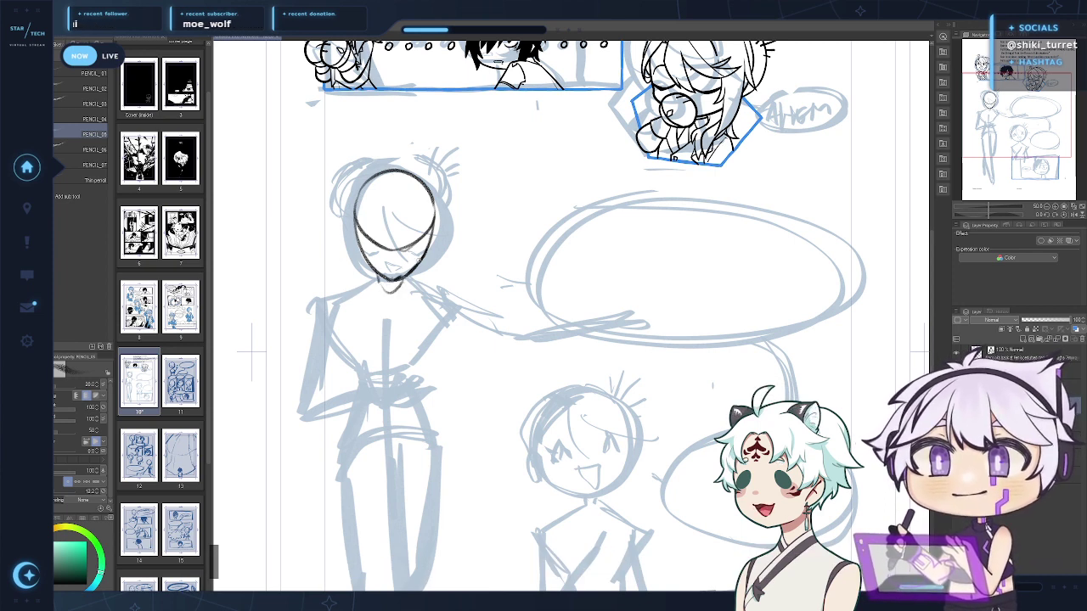
# Sketch the standing figure's sloping shoulder lines on both sides of the neck
pyautogui.moveTo(472, 347); pyautogui.dragTo(507, 305)
pyautogui.moveTo(414, 239); pyautogui.dragTo(376, 256)
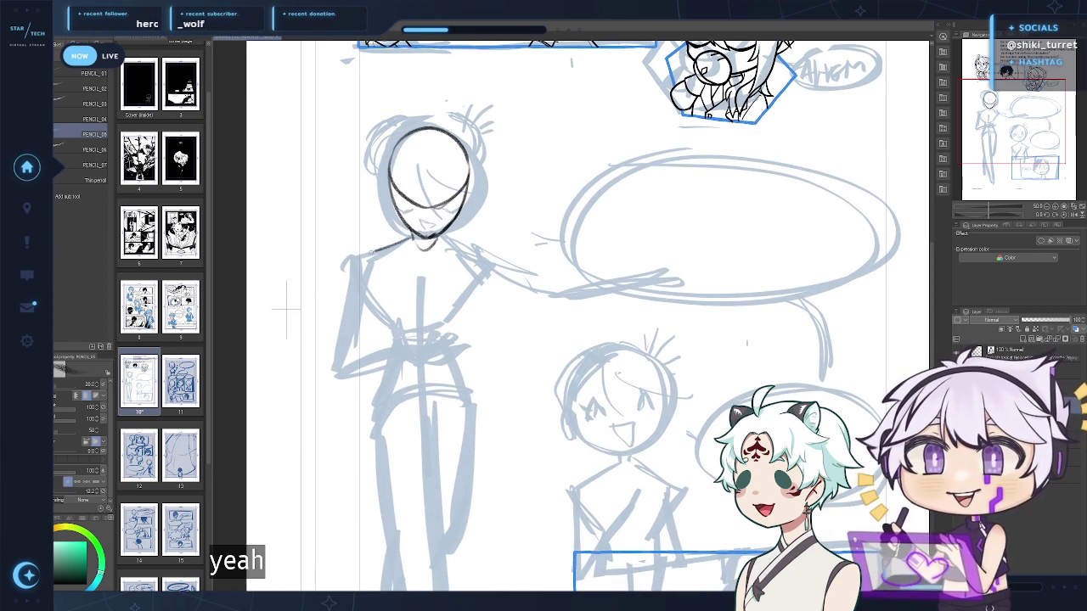
pyautogui.scroll(-5, 209, 388)
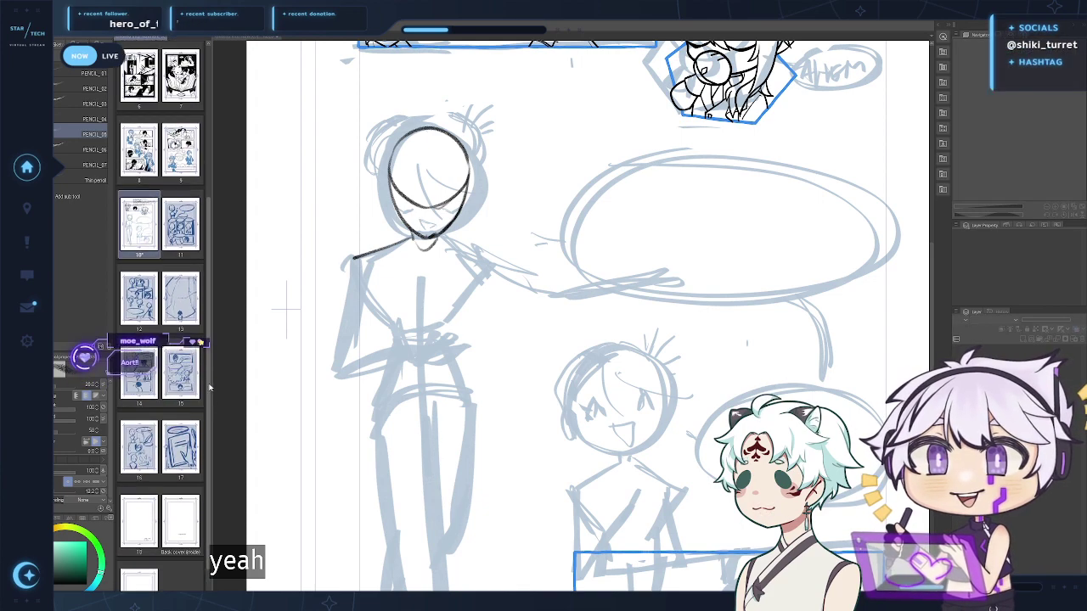
pyautogui.scroll(7, 204, 170)
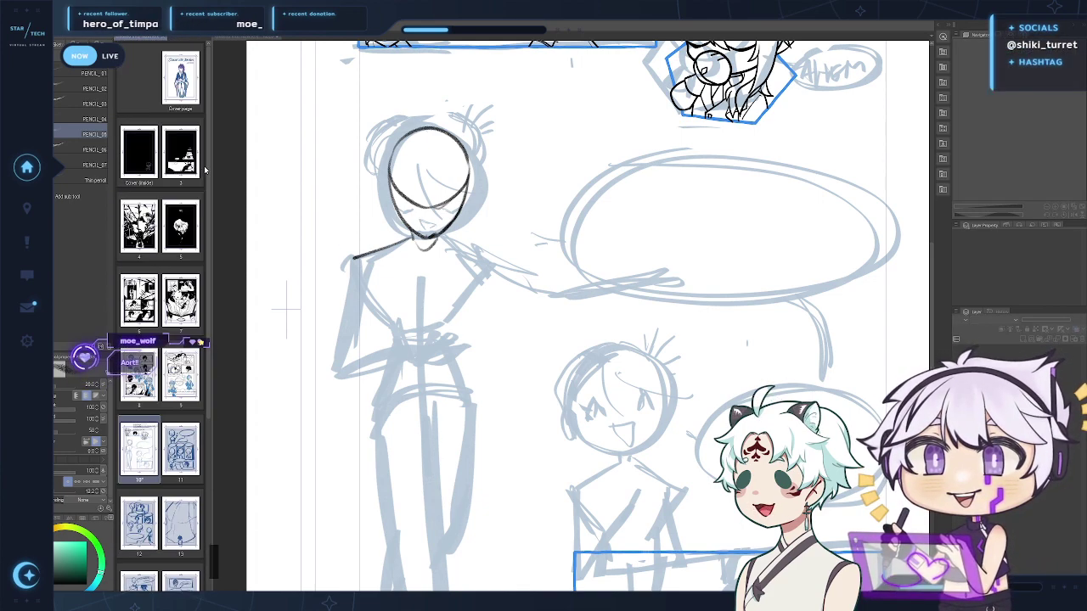
pyautogui.click(439, 238)
pyautogui.moveTo(439, 238)
pyautogui.mouseDown()
pyautogui.moveTo(420, 228)
pyautogui.moveTo(469, 252)
pyautogui.mouseUp()
pyautogui.hotkey('ctrl', 'z')
pyautogui.hotkey('ctrl', 'z')
# Sketch the torso's tapering sides to a curved waist and outline the pelvis below it
pyautogui.moveTo(392, 228)
pyautogui.mouseDown()
pyautogui.moveTo(342, 242)
pyautogui.moveTo(401, 246)
pyautogui.moveTo(376, 301)
pyautogui.moveTo(359, 285)
pyautogui.moveTo(388, 321)
pyautogui.mouseUp()
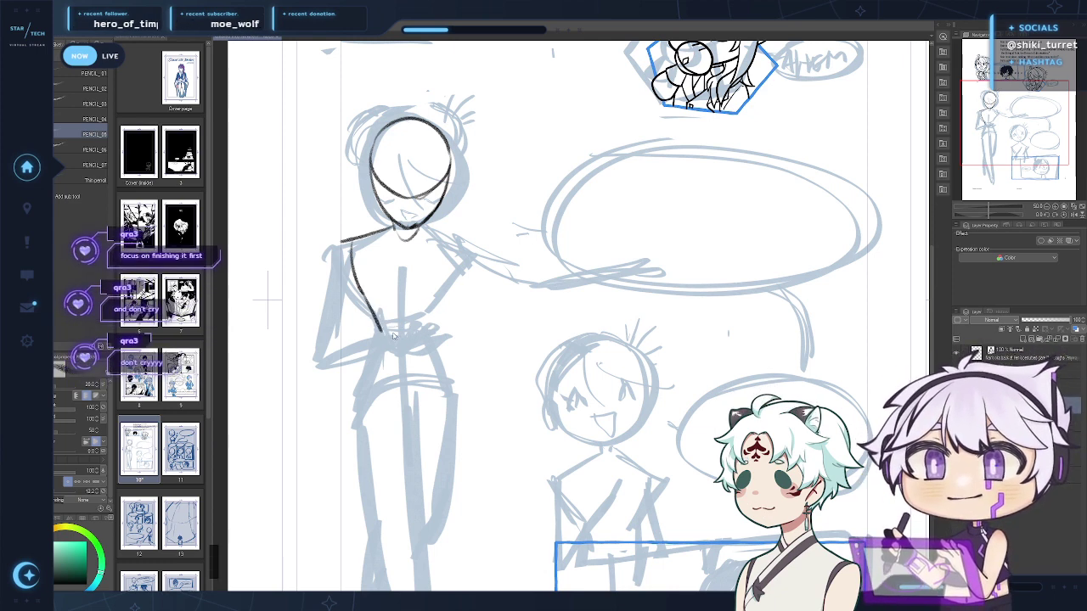
pyautogui.moveTo(425, 335); pyautogui.dragTo(442, 308)
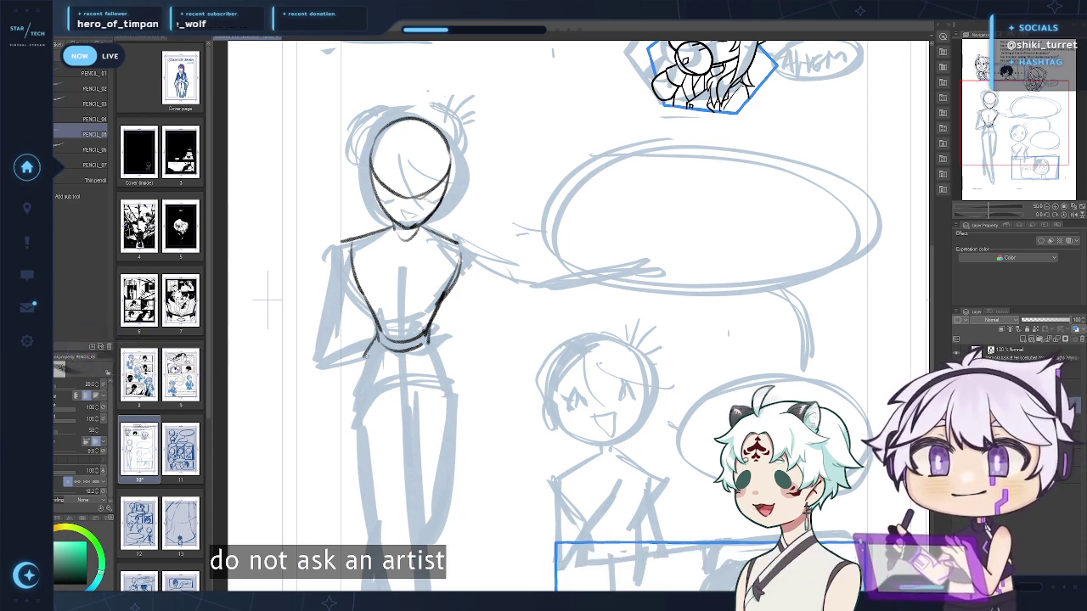
pyautogui.moveTo(365, 355); pyautogui.dragTo(392, 406)
pyautogui.moveTo(430, 332); pyautogui.dragTo(441, 364)
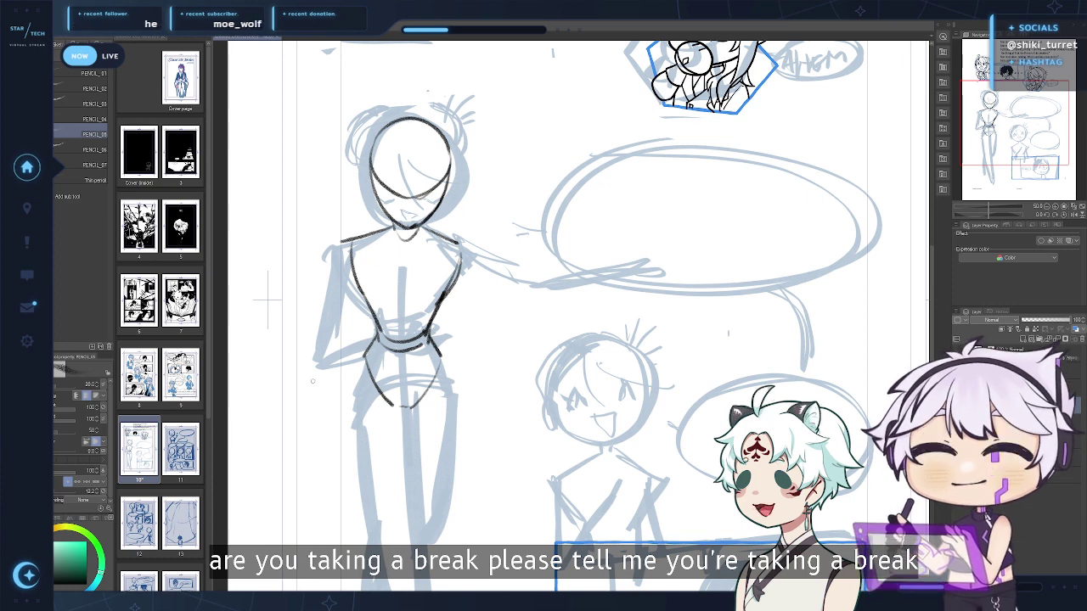
# Sketch the outer and inner thigh lines of the standing figure's left-hand leg, closing them with a knee curve
pyautogui.moveTo(248, 356); pyautogui.dragTo(239, 244)
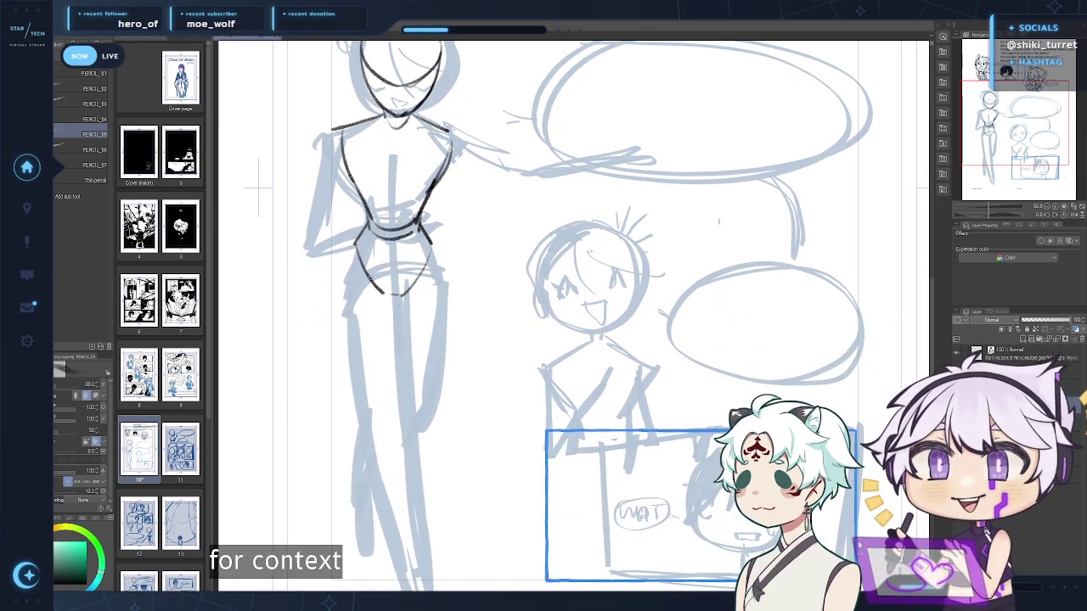
pyautogui.moveTo(352, 251); pyautogui.dragTo(343, 356)
pyautogui.hotkey('ctrl', 'z')
pyautogui.hotkey('ctrl', 'z')
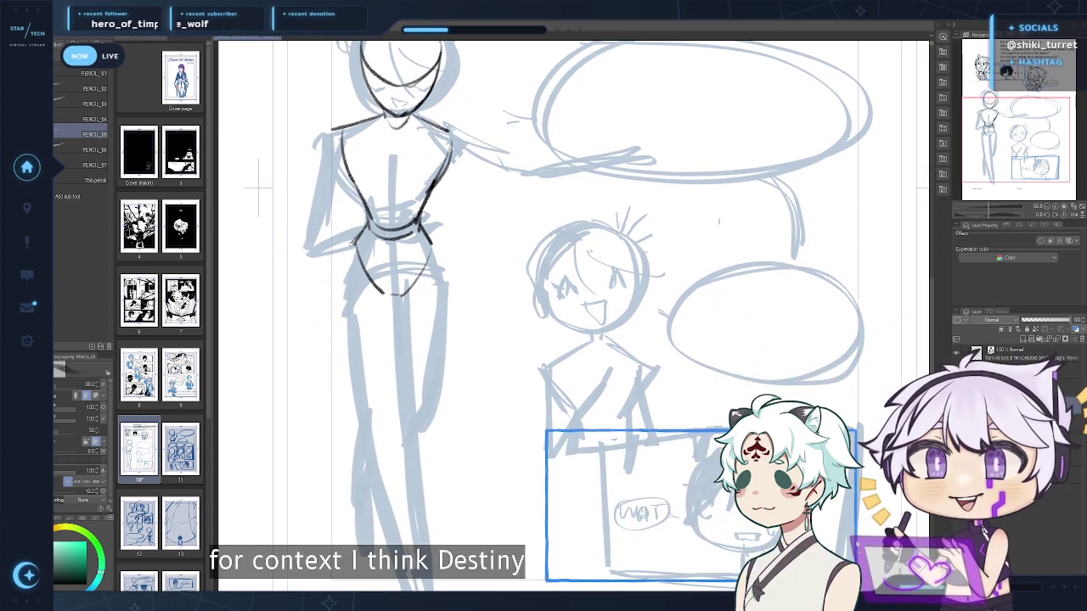
pyautogui.moveTo(349, 248); pyautogui.dragTo(340, 379)
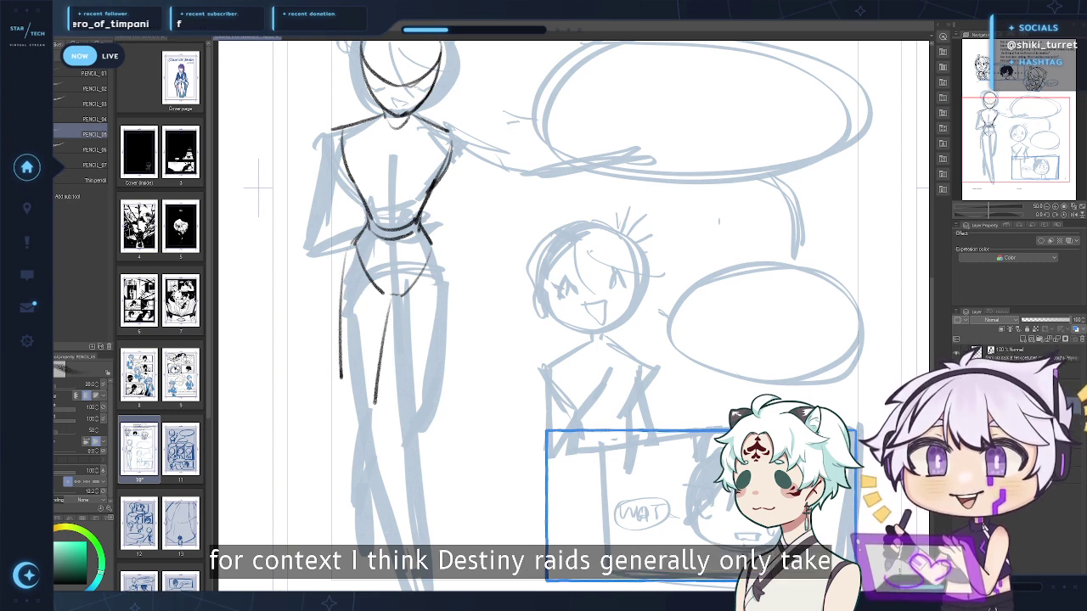
pyautogui.hotkey('ctrl', 'z')
pyautogui.moveTo(391, 295); pyautogui.dragTo(381, 408)
pyautogui.hotkey('ctrl', 'z')
pyautogui.hotkey('ctrl', 'z')
pyautogui.moveTo(347, 251); pyautogui.dragTo(352, 393)
pyautogui.hotkey('ctrl', 'z')
pyautogui.hotkey('ctrl', 'z')
pyautogui.moveTo(388, 296)
pyautogui.mouseDown()
pyautogui.moveTo(389, 417)
pyautogui.moveTo(367, 312)
pyautogui.moveTo(324, 317)
pyautogui.moveTo(364, 426)
pyautogui.mouseUp()
pyautogui.hotkey('ctrl', 'z')
pyautogui.hotkey('ctrl', 'z')
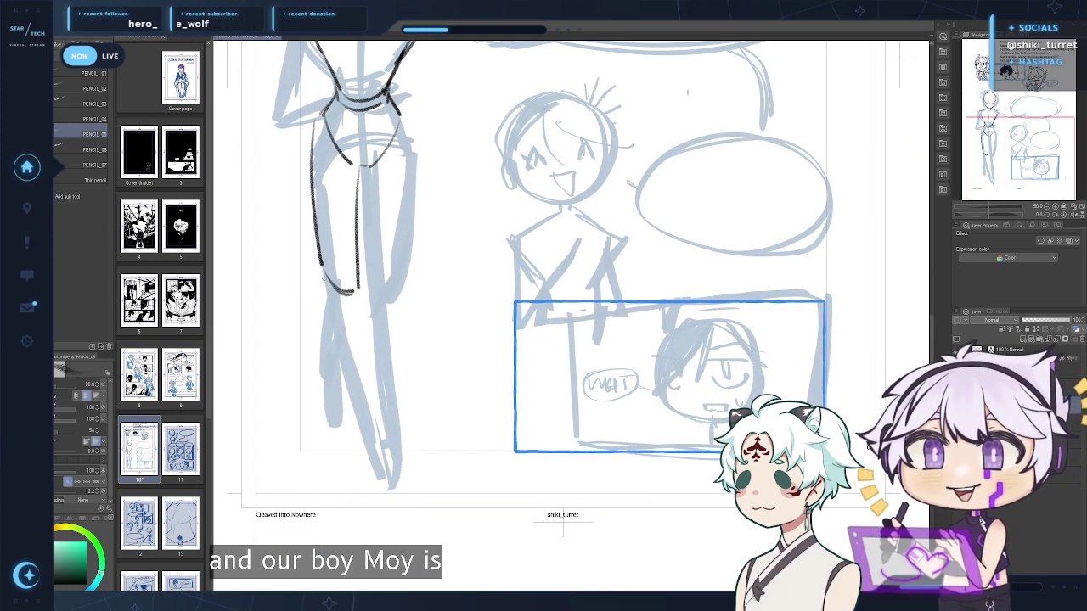
# Sketch the lower leg from the knee, tapering diagonally down to the ankle
pyautogui.moveTo(324, 272)
pyautogui.mouseDown()
pyautogui.moveTo(327, 342)
pyautogui.moveTo(361, 434)
pyautogui.mouseUp()
pyautogui.moveTo(358, 290); pyautogui.dragTo(383, 428)
pyautogui.hotkey('ctrl', 'z')
pyautogui.hotkey('ctrl', 'z')
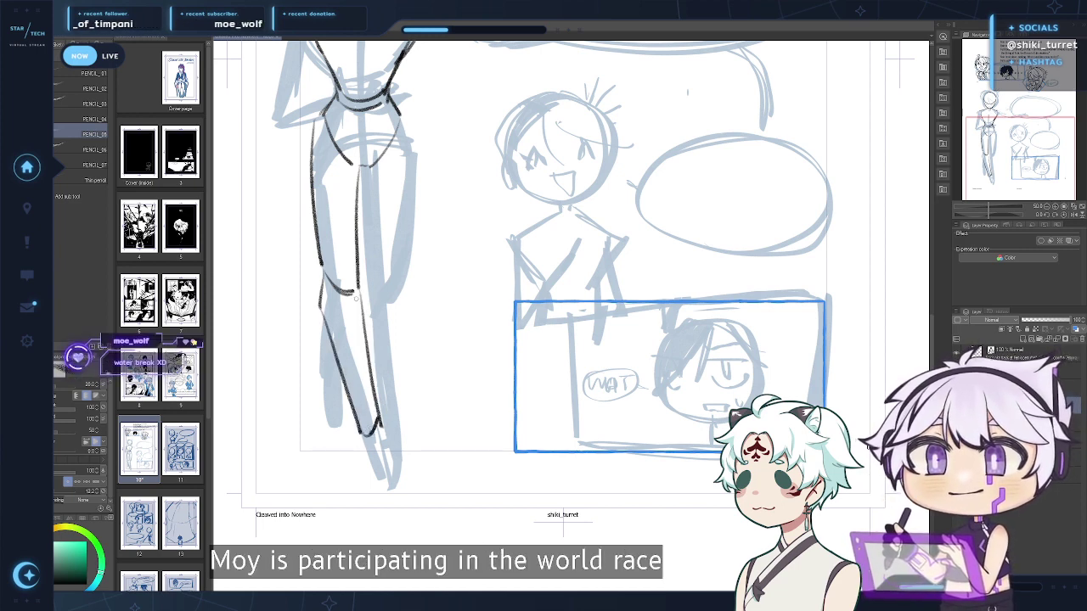
# Sketch an angular, downward-pointing foot below the ankle of the same leg
pyautogui.moveTo(365, 334)
pyautogui.mouseDown()
pyautogui.moveTo(371, 416)
pyautogui.moveTo(385, 445)
pyautogui.mouseUp()
pyautogui.hotkey('ctrl', 'z')
pyautogui.moveTo(364, 402); pyautogui.dragTo(386, 462)
pyautogui.hotkey('ctrl', 'z')
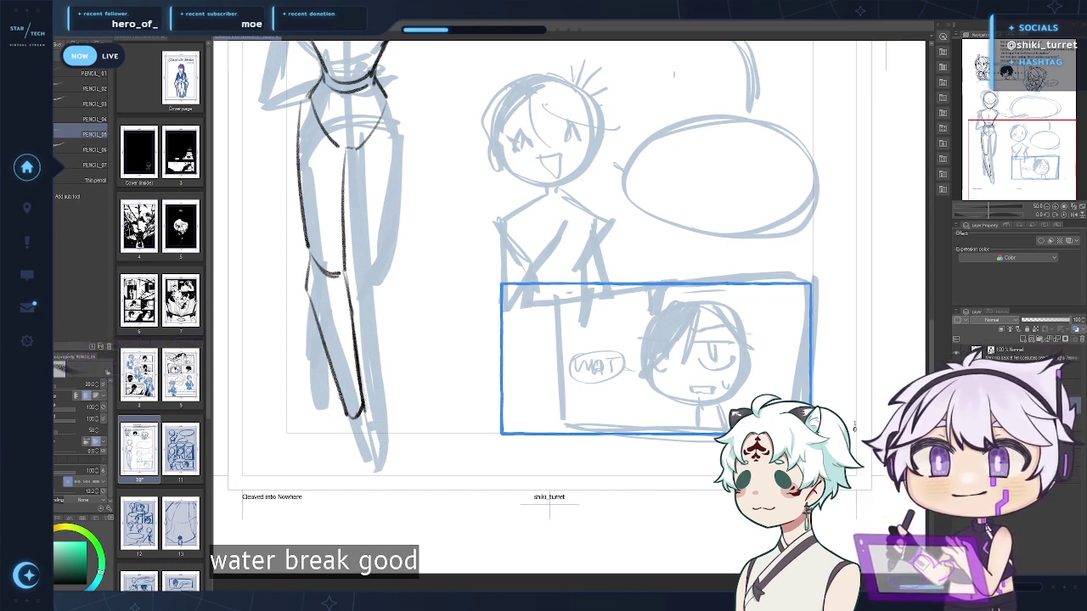
pyautogui.moveTo(342, 396)
pyautogui.mouseDown()
pyautogui.moveTo(348, 444)
pyautogui.moveTo(366, 467)
pyautogui.mouseUp()
pyautogui.hotkey('ctrl', 'z')
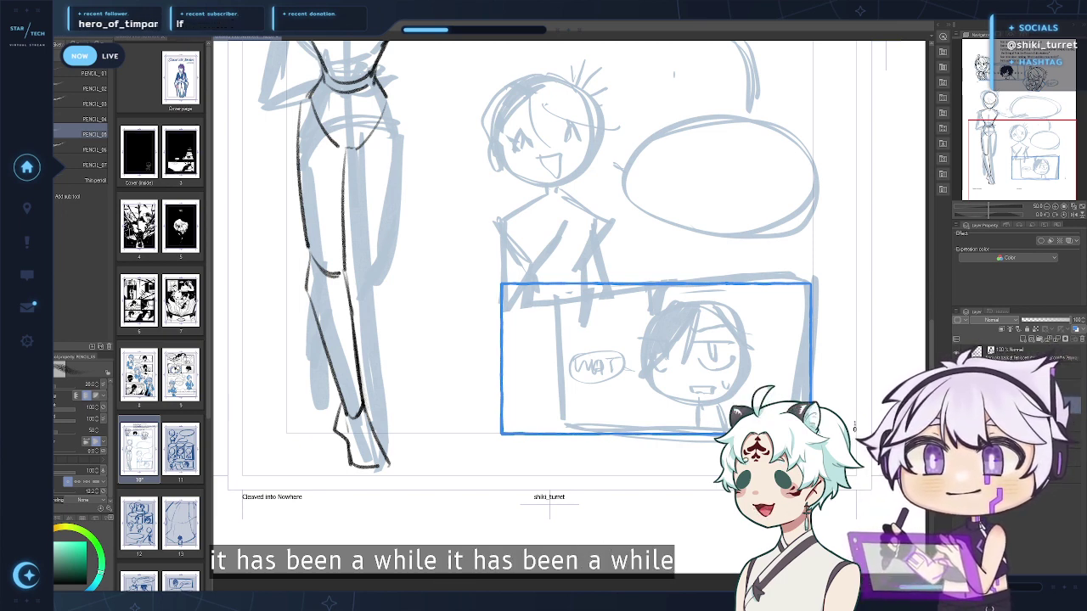
# Lasso the standing figure's whole left-hand leg with its foot and cut it away, keeping the pelvis outline
pyautogui.press('m')
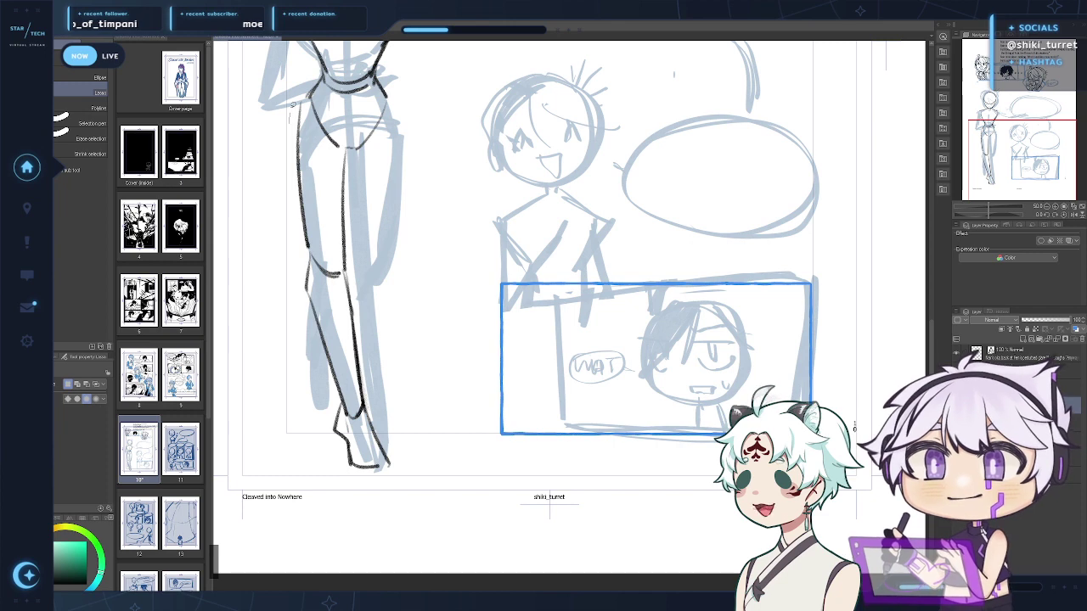
pyautogui.moveTo(289, 124)
pyautogui.mouseDown()
pyautogui.moveTo(360, 160)
pyautogui.moveTo(315, 463)
pyautogui.moveTo(294, 280)
pyautogui.mouseUp()
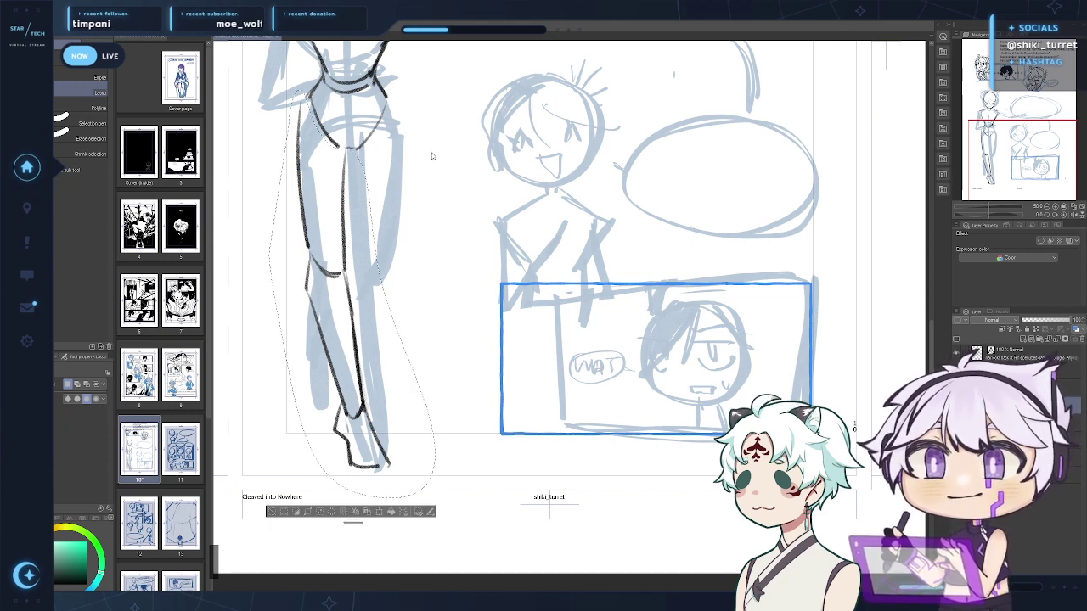
pyautogui.hotkey('ctrl', 'x')
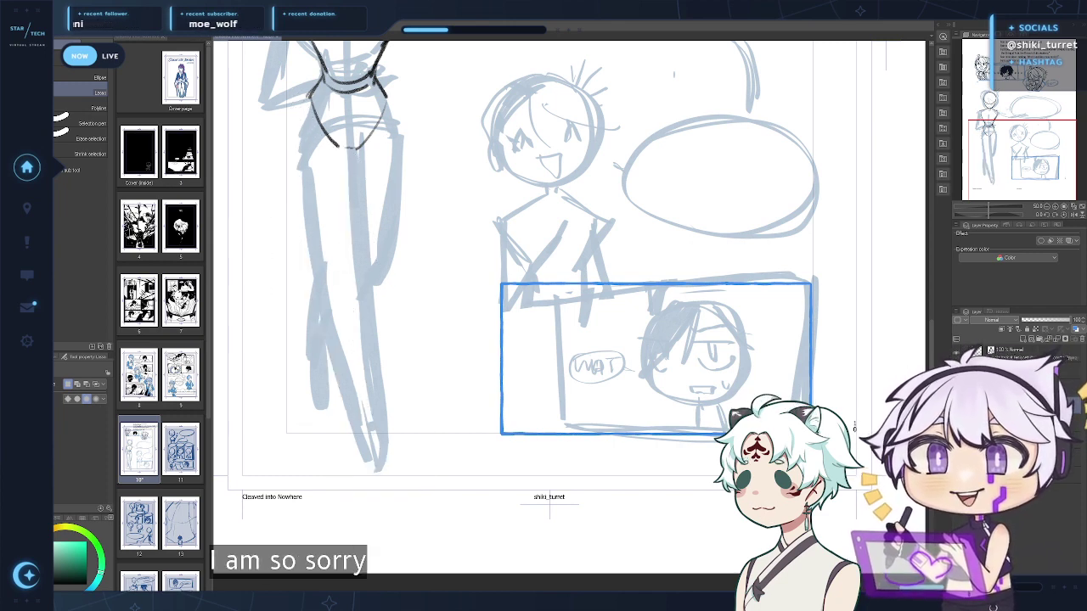
pyautogui.moveTo(283, 289); pyautogui.dragTo(279, 363)
# Try an outer thigh line for the left-hand leg, running from the hip down to the knee
pyautogui.press('p')
pyautogui.press('p')
pyautogui.moveTo(371, 260); pyautogui.dragTo(414, 243)
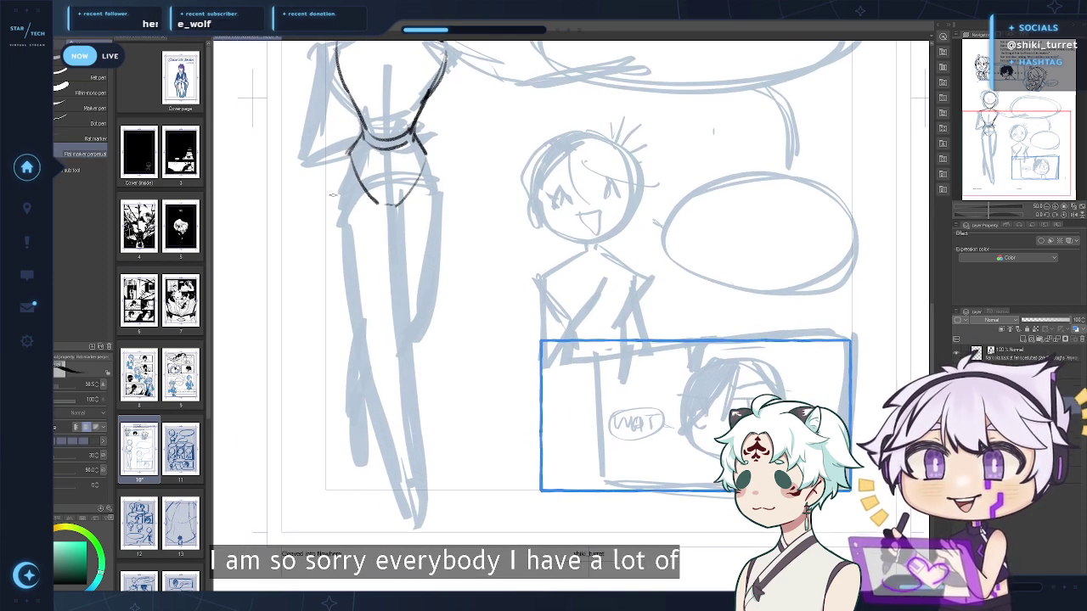
pyautogui.press('p')
pyautogui.moveTo(340, 160)
pyautogui.mouseDown()
pyautogui.moveTo(335, 189)
pyautogui.moveTo(338, 230)
pyautogui.mouseUp()
pyautogui.moveTo(349, 151); pyautogui.dragTo(338, 246)
pyautogui.hotkey('ctrl', 'z')
pyautogui.hotkey('ctrl', 'z')
pyautogui.moveTo(338, 178)
pyautogui.mouseDown()
pyautogui.moveTo(360, 313)
pyautogui.moveTo(337, 263)
pyautogui.moveTo(360, 308)
pyautogui.mouseUp()
pyautogui.hotkey('ctrl', 'z')
pyautogui.hotkey('ctrl', 'z')
pyautogui.moveTo(339, 172); pyautogui.dragTo(366, 321)
pyautogui.hotkey('ctrl', 'z')
pyautogui.hotkey('ctrl', 'z')
pyautogui.hotkey('ctrl', 'z')
# Try an inner thigh line for the left-hand leg and close it with a rounded knee curve
pyautogui.moveTo(391, 209); pyautogui.dragTo(408, 318)
pyautogui.hotkey('ctrl', 'z')
pyautogui.hotkey('ctrl', 'z')
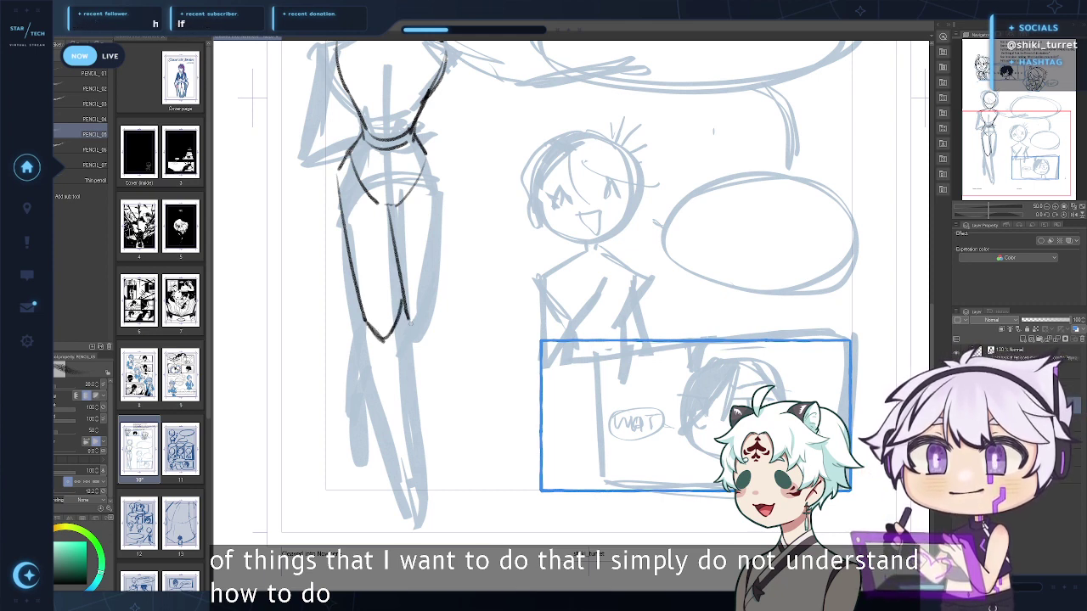
pyautogui.hotkey('ctrl', 'z')
pyautogui.hotkey('ctrl', 'z')
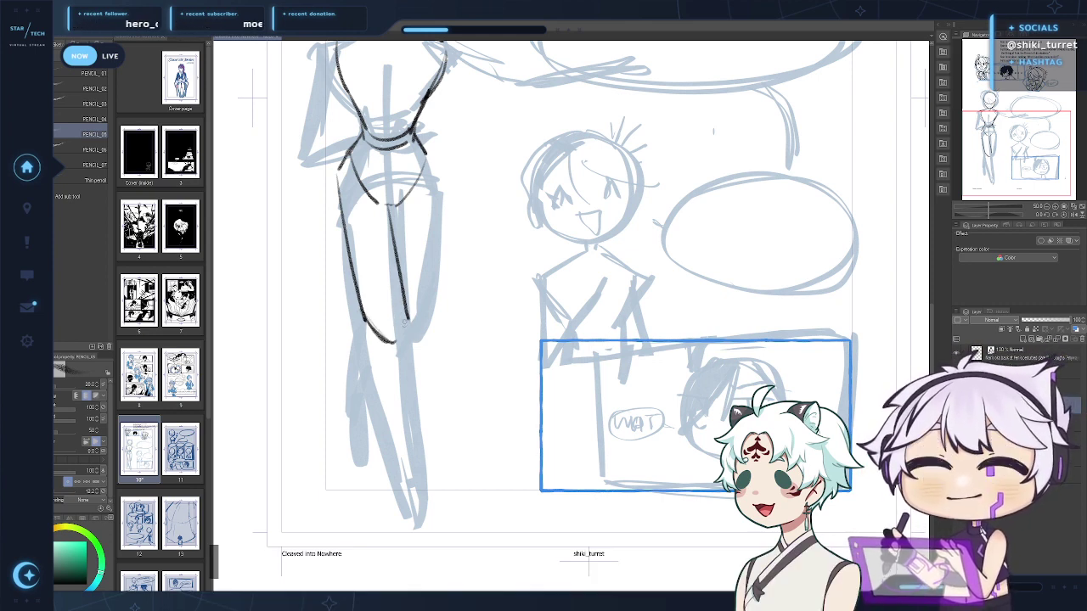
# Sketch the right-hand leg's outer thigh line and two lower-leg lines slanting diagonally outward below the knee
pyautogui.moveTo(406, 304); pyautogui.dragTo(438, 432)
pyautogui.hotkey('ctrl', 'z')
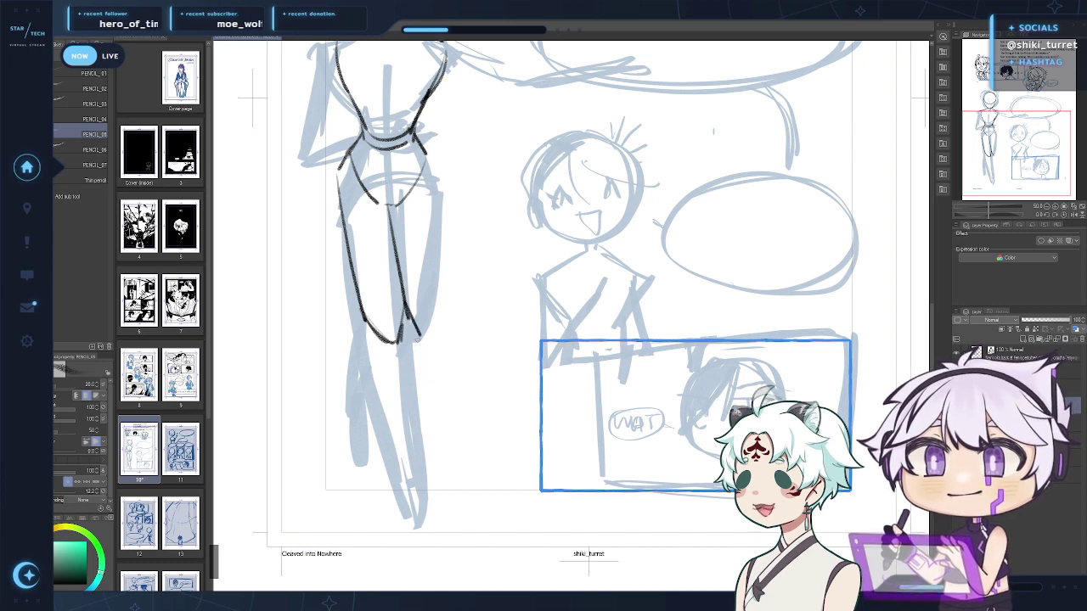
pyautogui.hotkey('ctrl', 'z')
pyautogui.moveTo(419, 336); pyautogui.dragTo(453, 442)
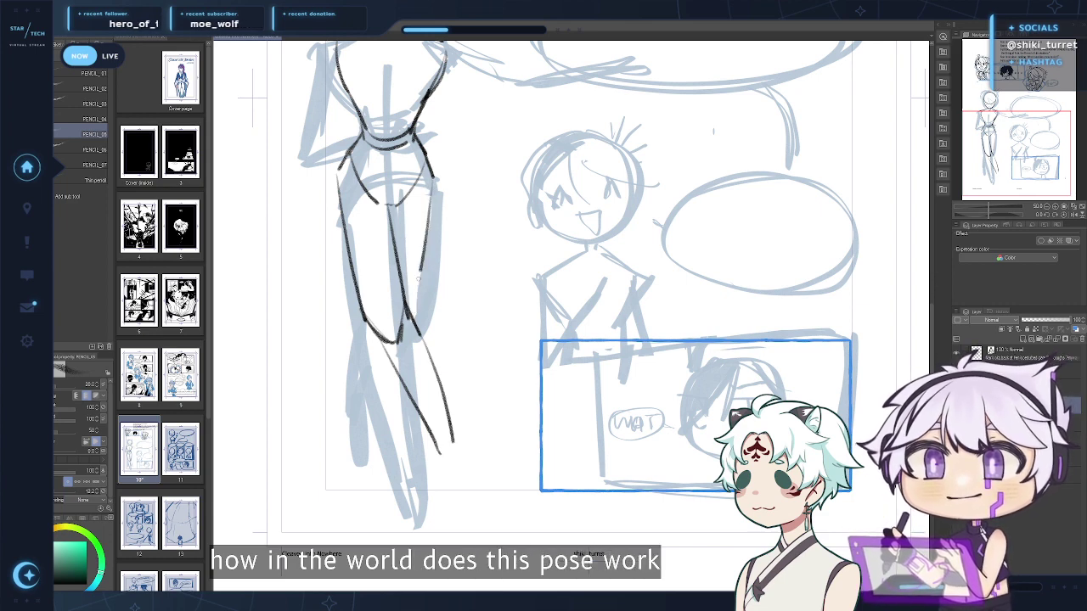
# Sketch the left-hand leg's lower leg tapering down from the knee to the ankle and add an angular foot
pyautogui.moveTo(400, 338); pyautogui.dragTo(402, 466)
pyautogui.hotkey('ctrl', 'z')
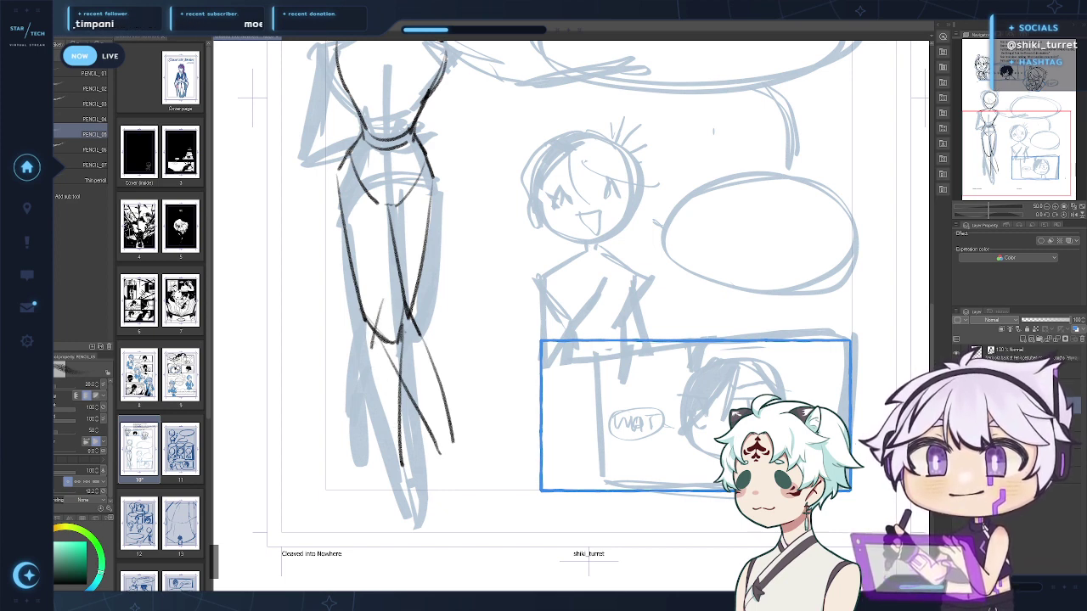
pyautogui.hotkey('ctrl', 'z')
pyautogui.moveTo(373, 343)
pyautogui.mouseDown()
pyautogui.moveTo(387, 476)
pyautogui.moveTo(383, 451)
pyautogui.mouseUp()
pyautogui.hotkey('ctrl', 'z')
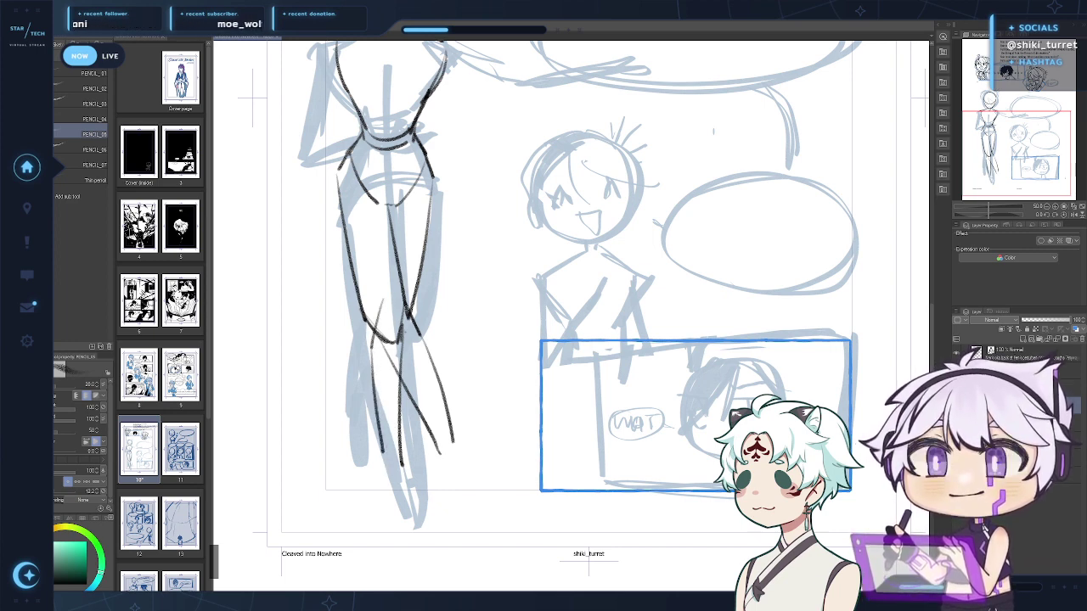
pyautogui.moveTo(406, 343); pyautogui.dragTo(397, 462)
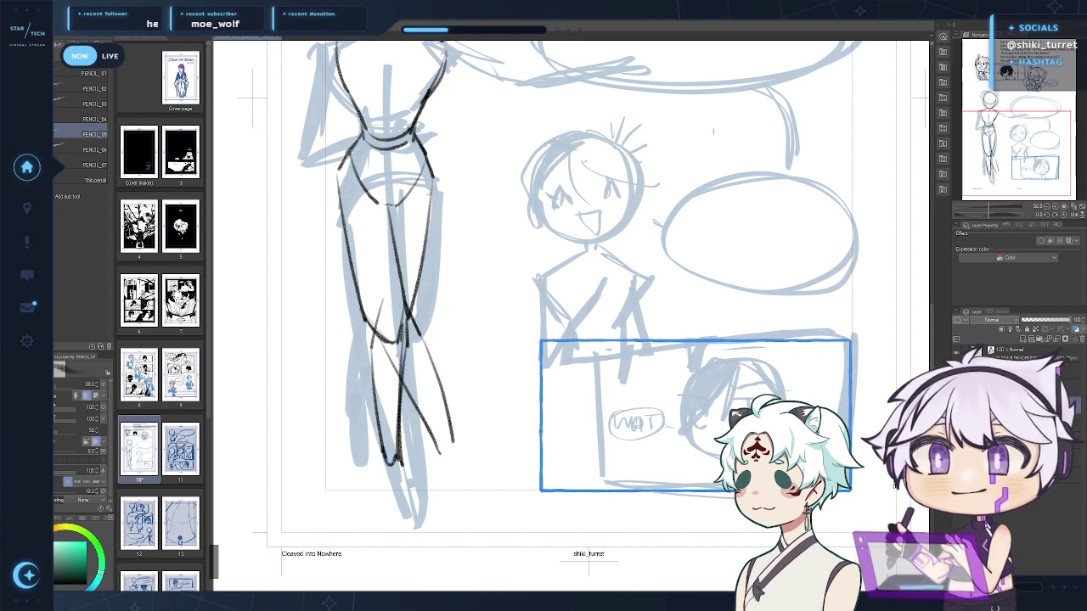
pyautogui.hotkey('ctrl', 'z')
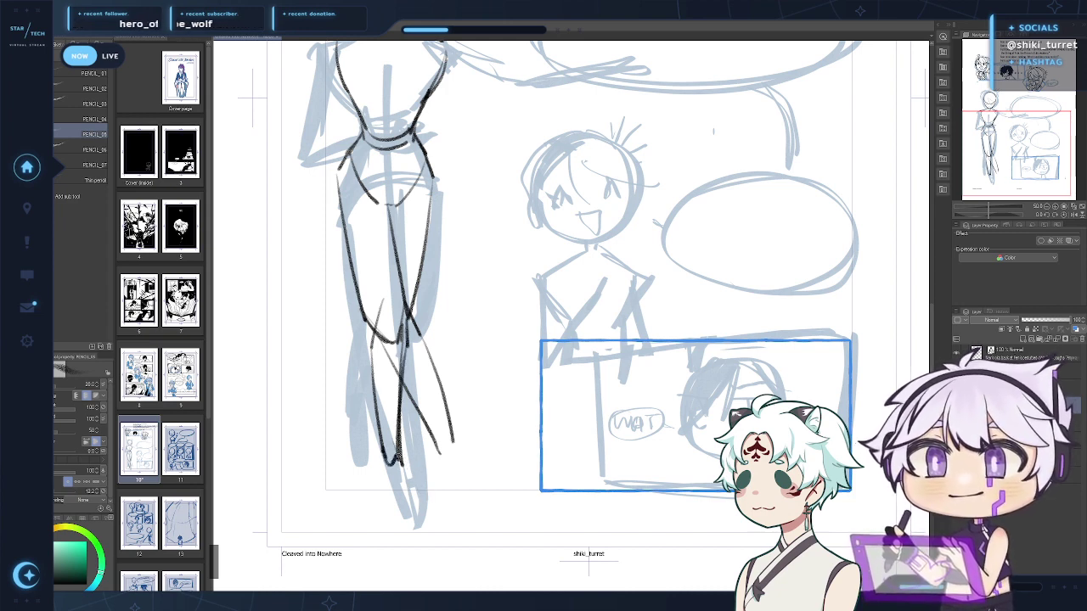
pyautogui.moveTo(382, 458)
pyautogui.mouseDown()
pyautogui.moveTo(377, 505)
pyautogui.moveTo(422, 511)
pyautogui.mouseUp()
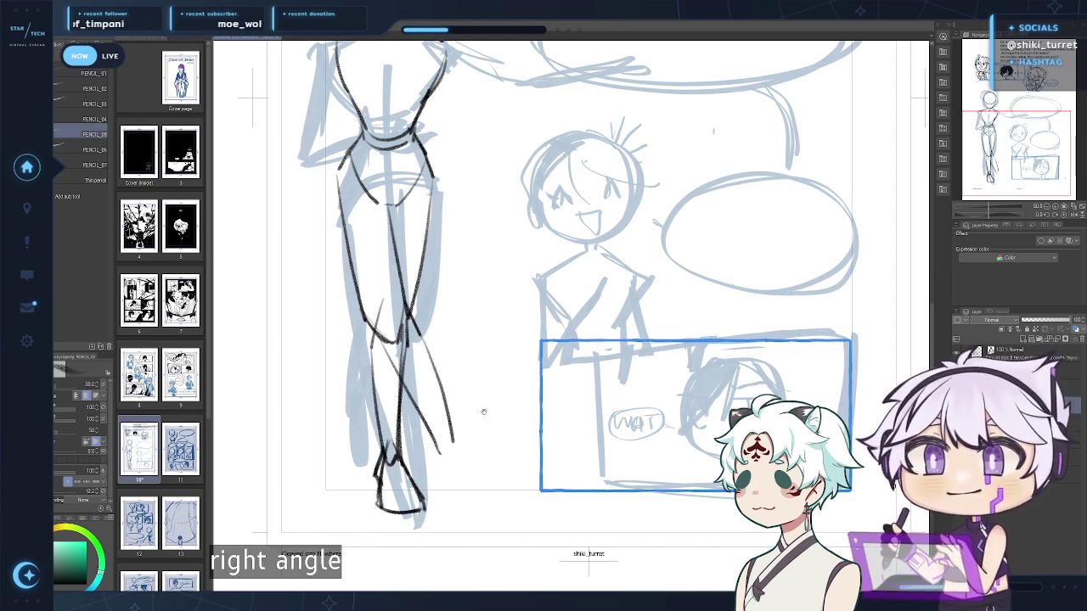
# Lasso and delete the left-hand leg's thigh outline and the knee curve joining it to the lower leg
pyautogui.moveTo(484, 411); pyautogui.dragTo(487, 422)
pyautogui.press('m')
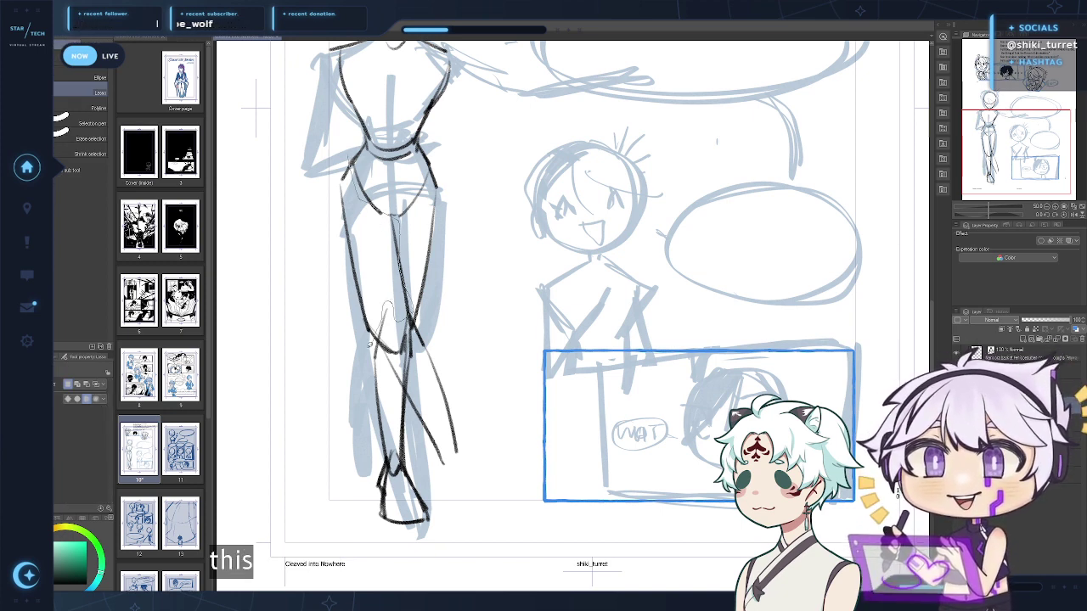
pyautogui.moveTo(370, 344); pyautogui.dragTo(384, 212)
pyautogui.press('Delete')
pyautogui.hotkey('ctrl', 'd')
pyautogui.moveTo(382, 331)
pyautogui.mouseDown()
pyautogui.moveTo(413, 316)
pyautogui.moveTo(379, 360)
pyautogui.mouseUp()
pyautogui.hotkey('ctrl', 'd')
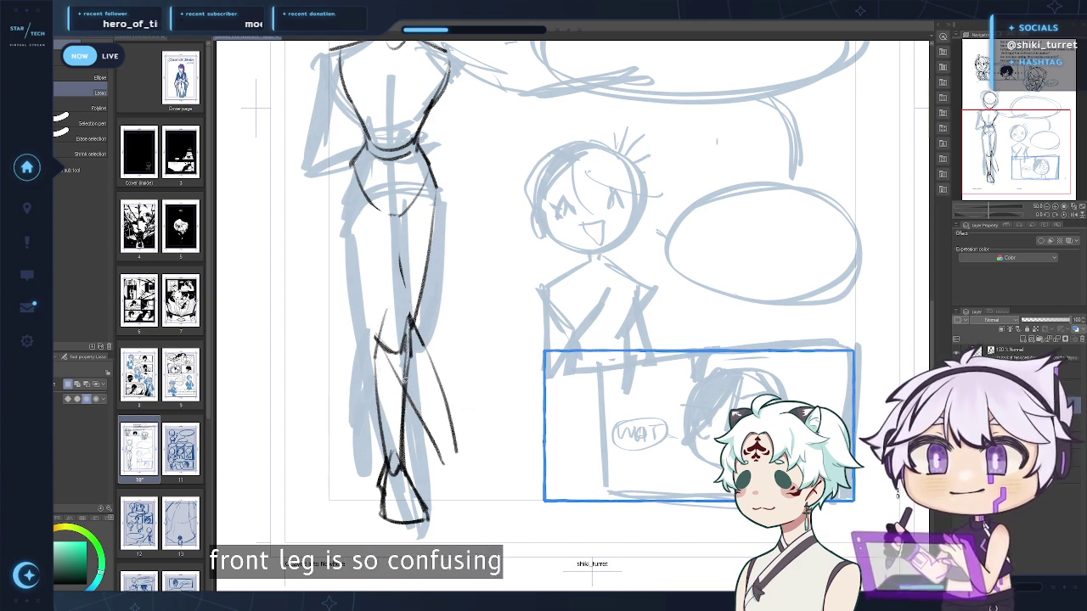
pyautogui.moveTo(389, 319); pyautogui.dragTo(391, 383)
pyautogui.press('Delete')
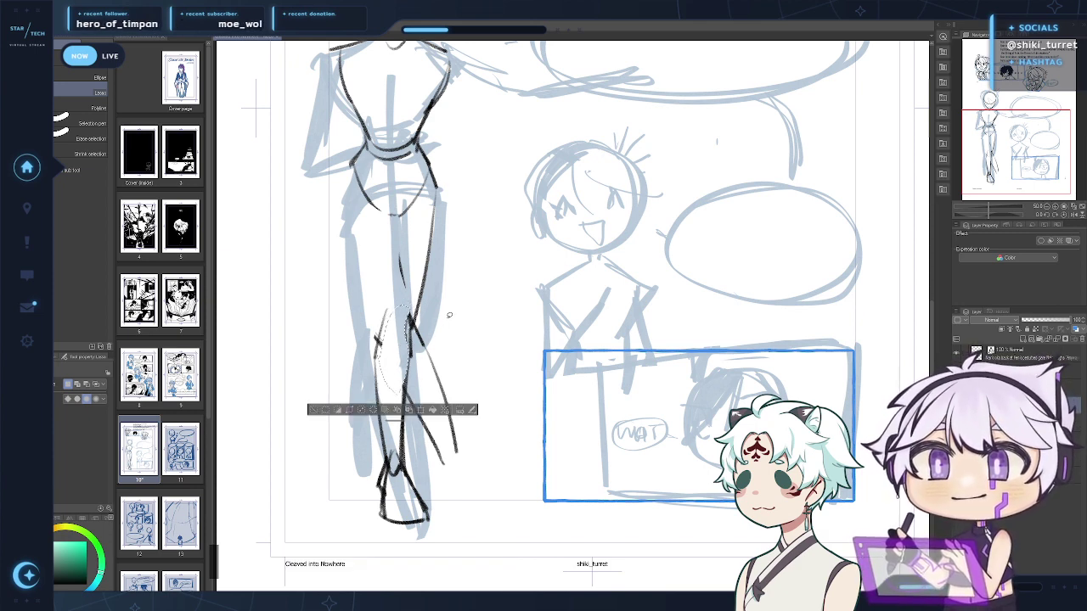
pyautogui.hotkey('ctrl', 'd')
# Lasso and delete the right-hand leg's diagonal lower-leg lines and the leftover piece of inner thigh line
pyautogui.moveTo(465, 491); pyautogui.dragTo(455, 340)
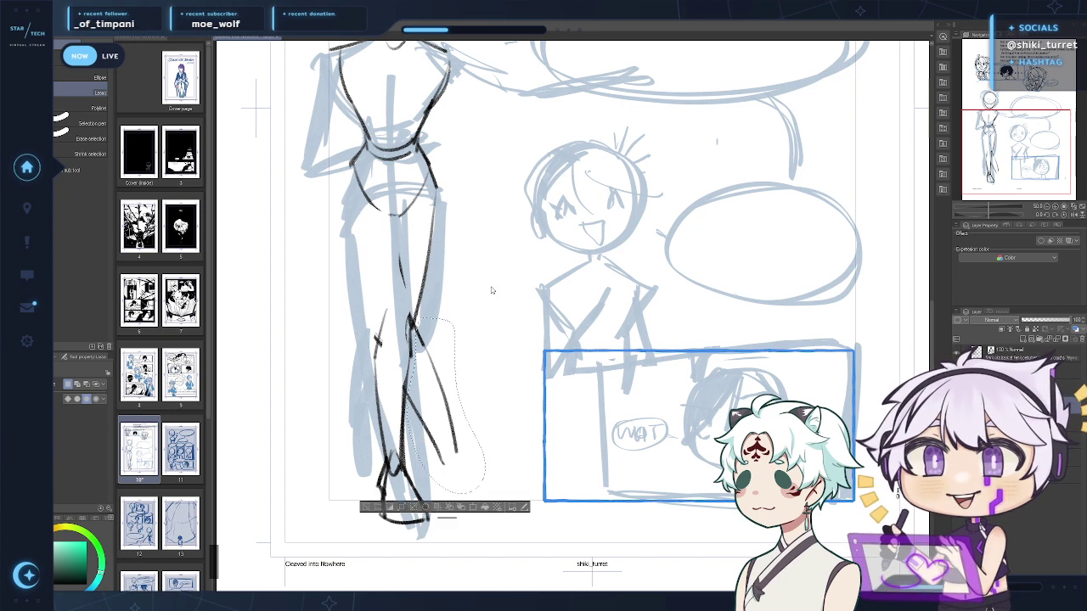
pyautogui.press('Delete')
pyautogui.hotkey('ctrl', 'd')
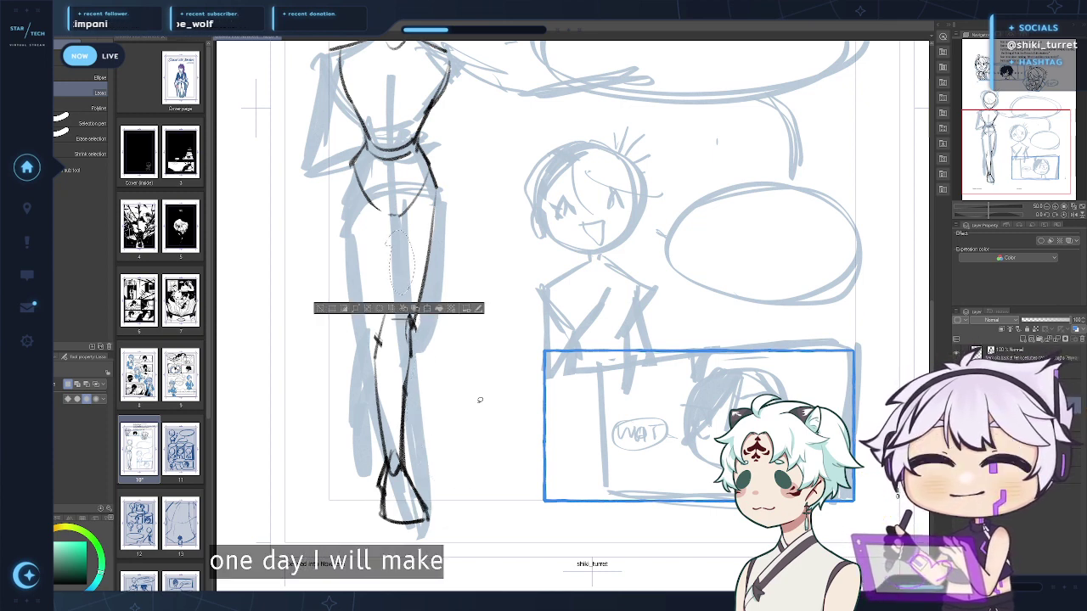
# Try new outer and inner thigh lines for the left-hand leg, starting from the hip and crotch
pyautogui.press('p')
pyautogui.press('p')
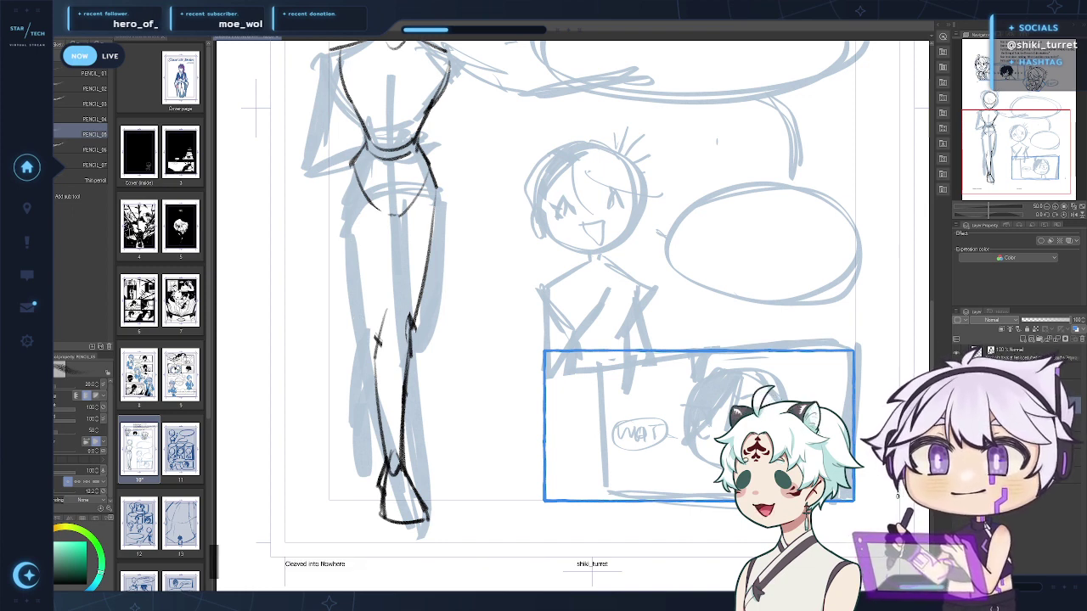
pyautogui.moveTo(357, 221); pyautogui.dragTo(347, 222)
pyautogui.moveTo(342, 166)
pyautogui.mouseDown()
pyautogui.moveTo(339, 323)
pyautogui.moveTo(337, 176)
pyautogui.moveTo(338, 291)
pyautogui.mouseUp()
pyautogui.hotkey('ctrl', 'z')
pyautogui.hotkey('ctrl', 'z')
pyautogui.hotkey('ctrl', 'z')
pyautogui.hotkey('ctrl', 'z')
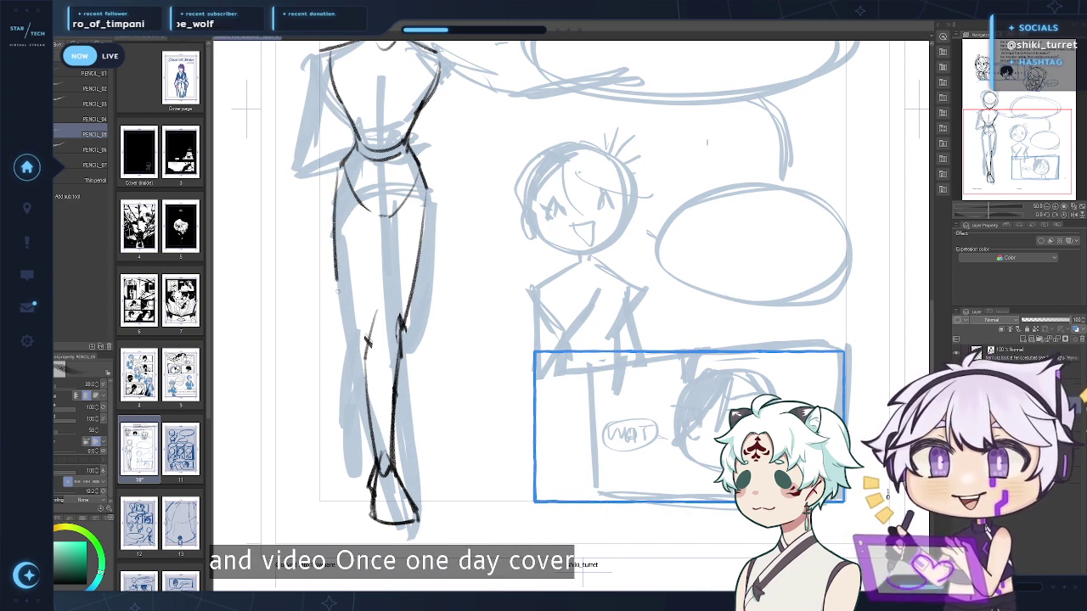
pyautogui.hotkey('ctrl', 'z')
pyautogui.moveTo(386, 214)
pyautogui.mouseDown()
pyautogui.moveTo(368, 309)
pyautogui.moveTo(376, 301)
pyautogui.mouseUp()
pyautogui.hotkey('ctrl', 'z')
pyautogui.hotkey('ctrl', 'z')
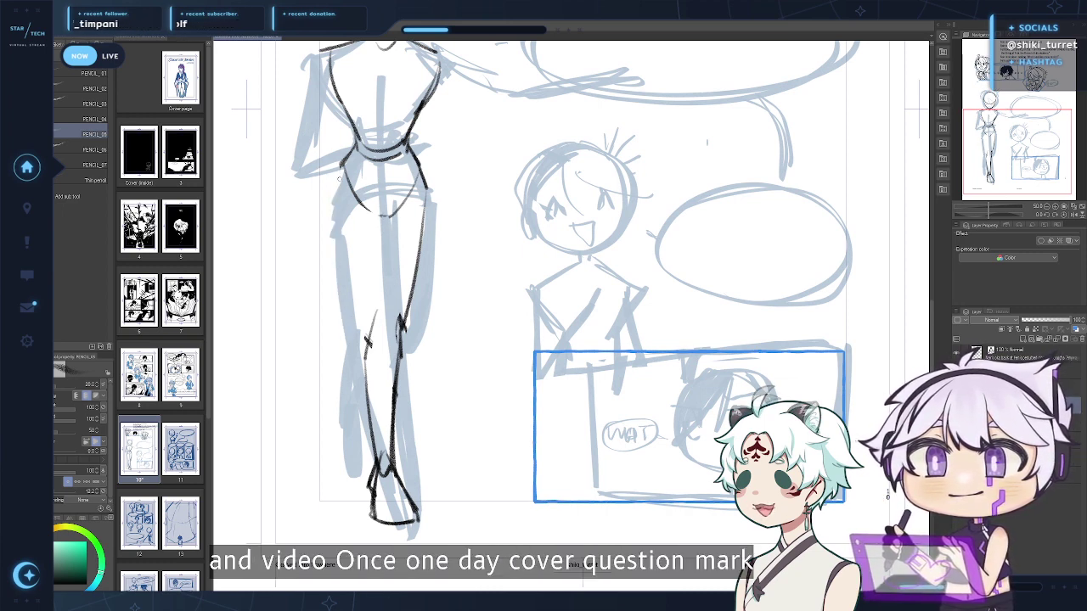
# Try a longer outer thigh line from the hip to the knee, paired with a slanting inner line
pyautogui.moveTo(341, 169); pyautogui.dragTo(336, 273)
pyautogui.hotkey('ctrl', 'z')
pyautogui.hotkey('ctrl', 'z')
pyautogui.moveTo(341, 164); pyautogui.dragTo(349, 334)
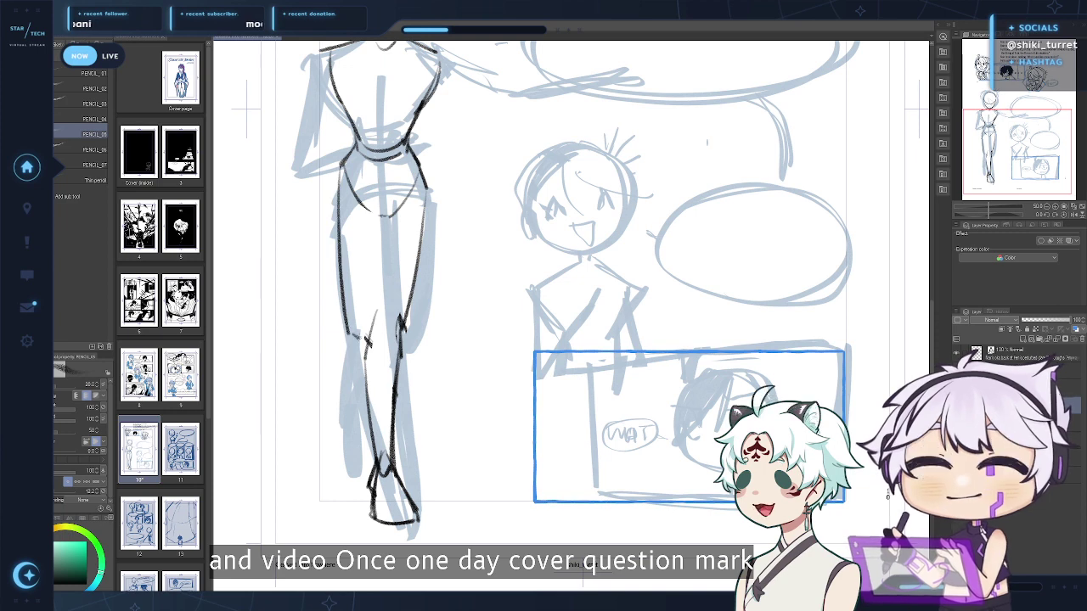
pyautogui.hotkey('ctrl', 'z')
pyautogui.moveTo(385, 216); pyautogui.dragTo(370, 344)
pyautogui.hotkey('ctrl', 'z')
pyautogui.hotkey('ctrl', 'z')
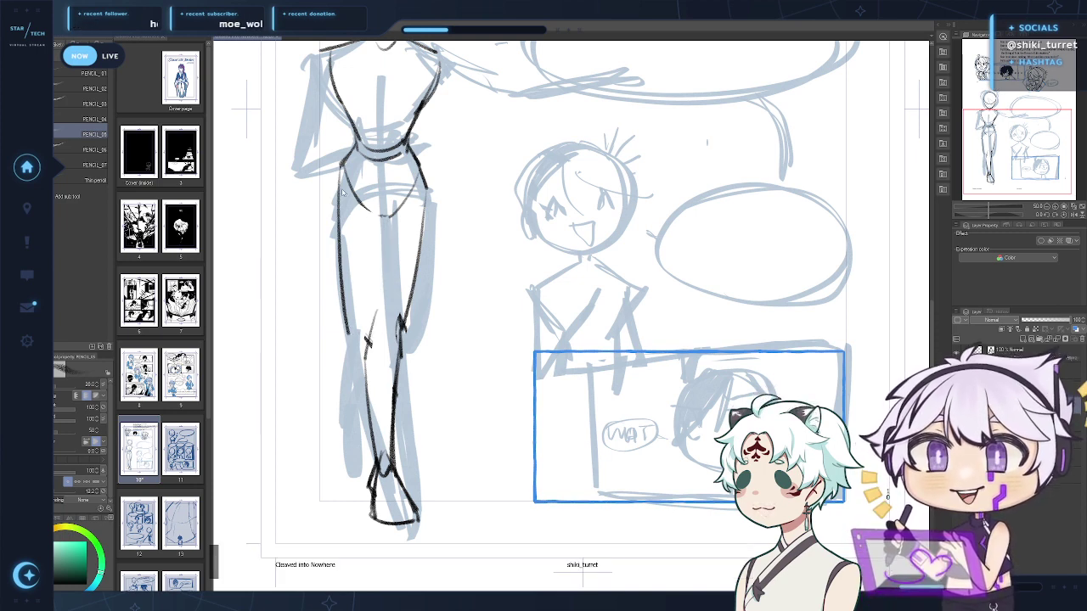
pyautogui.hotkey('ctrl', 'z')
pyautogui.hotkey('ctrl', 'z')
# Try a left-hand thigh with a flat knee line and an inner line running down from the crotch
pyautogui.moveTo(338, 164)
pyautogui.mouseDown()
pyautogui.moveTo(339, 228)
pyautogui.moveTo(347, 340)
pyautogui.mouseUp()
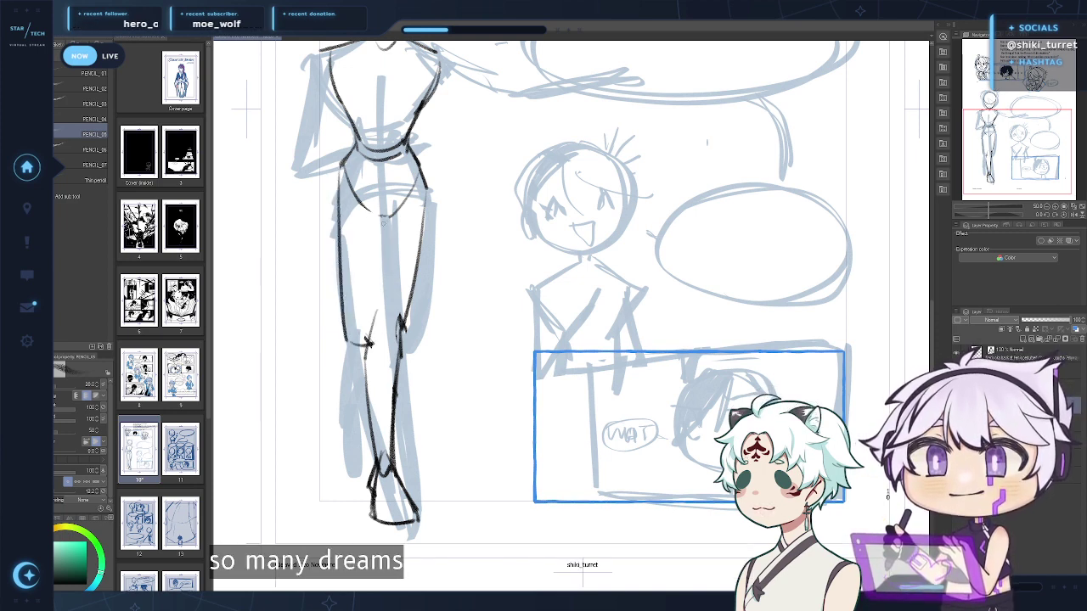
pyautogui.moveTo(389, 219); pyautogui.dragTo(378, 333)
pyautogui.hotkey('ctrl', 'z')
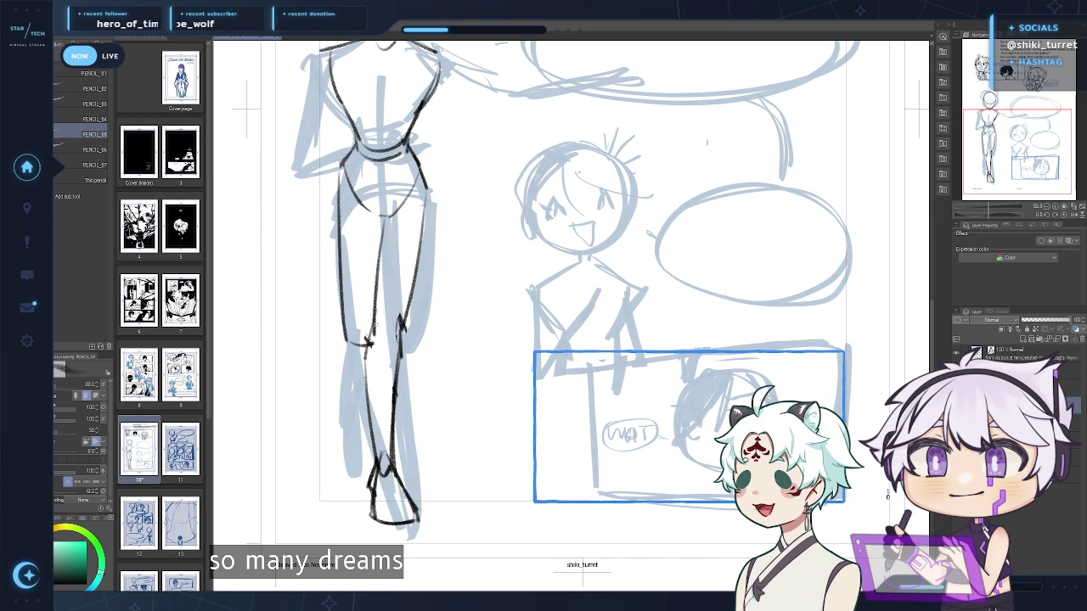
pyautogui.moveTo(377, 314); pyautogui.dragTo(390, 357)
pyautogui.hotkey('ctrl', 'z')
pyautogui.hotkey('ctrl', 'z')
pyautogui.hotkey('ctrl', 'z')
pyautogui.hotkey('ctrl', 'z')
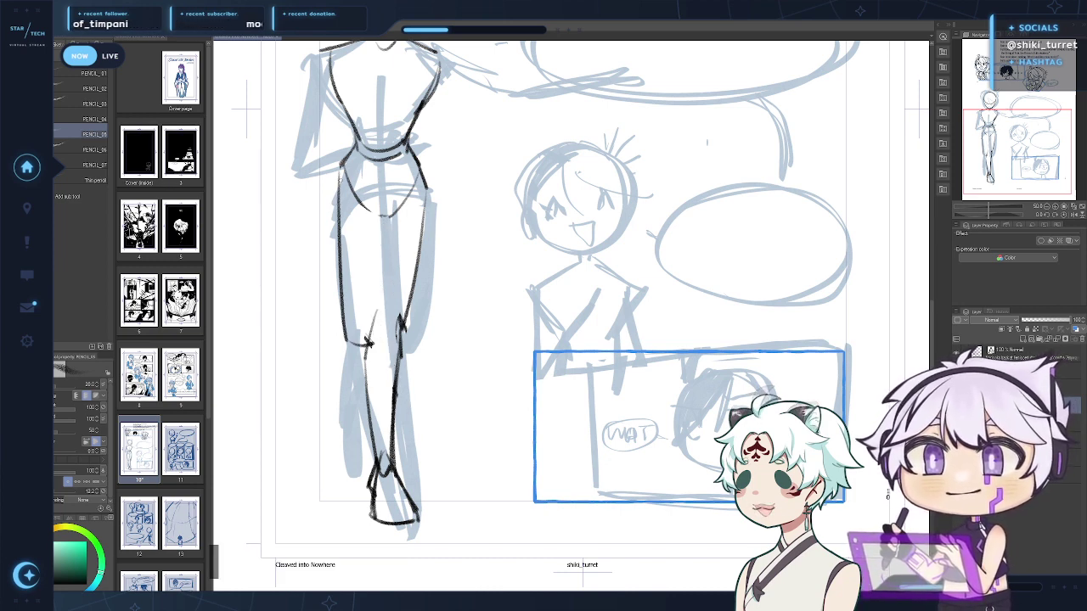
# Sketch the left-hand thigh bowing outward to a pointed knee with a straight inner line, and erase the stray marks inside the knee
pyautogui.moveTo(334, 182); pyautogui.dragTo(356, 328)
pyautogui.hotkey('ctrl', 'z')
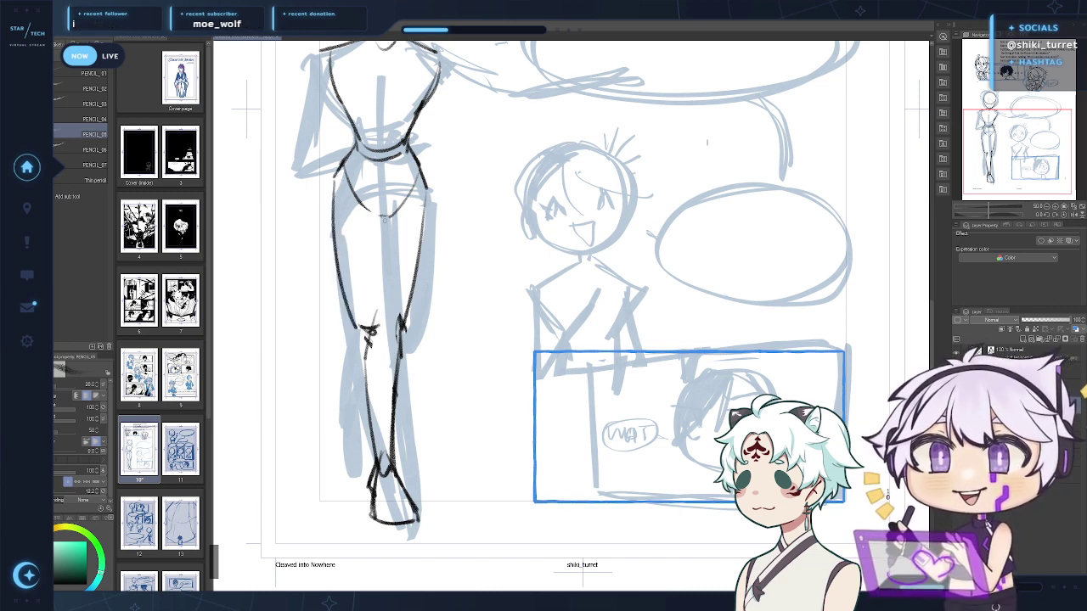
pyautogui.hotkey('ctrl', 'z')
pyautogui.moveTo(385, 219); pyautogui.dragTo(387, 323)
pyautogui.hotkey('ctrl', 'z')
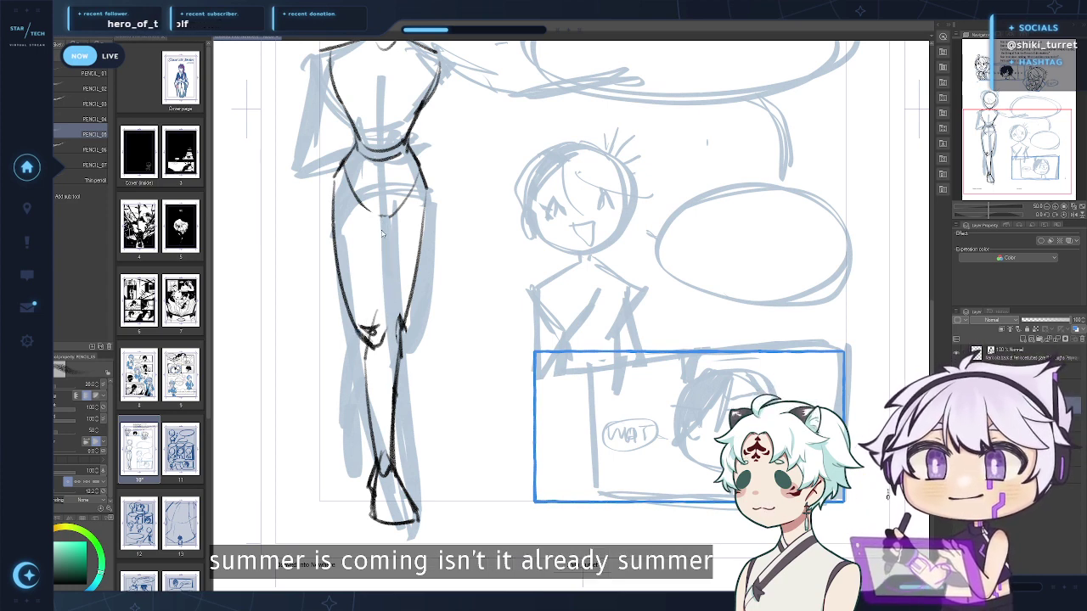
pyautogui.press('e')
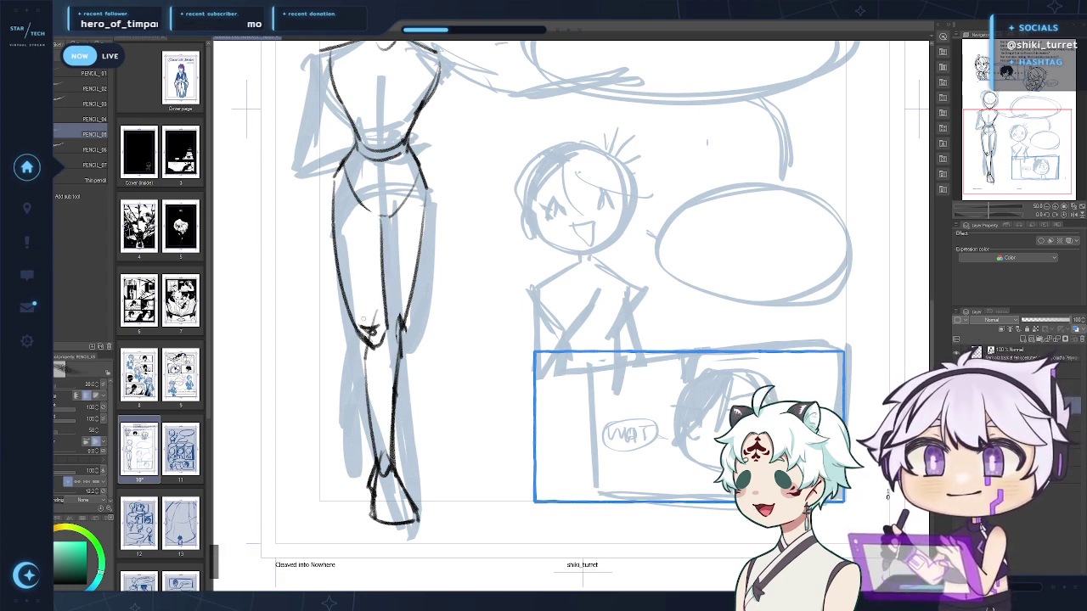
pyautogui.moveTo(363, 326); pyautogui.dragTo(375, 330)
# Sketch the right-hand leg's lower leg crossing diagonally behind the front shin, ending in a narrow, downward-pointing foot
pyautogui.press('p')
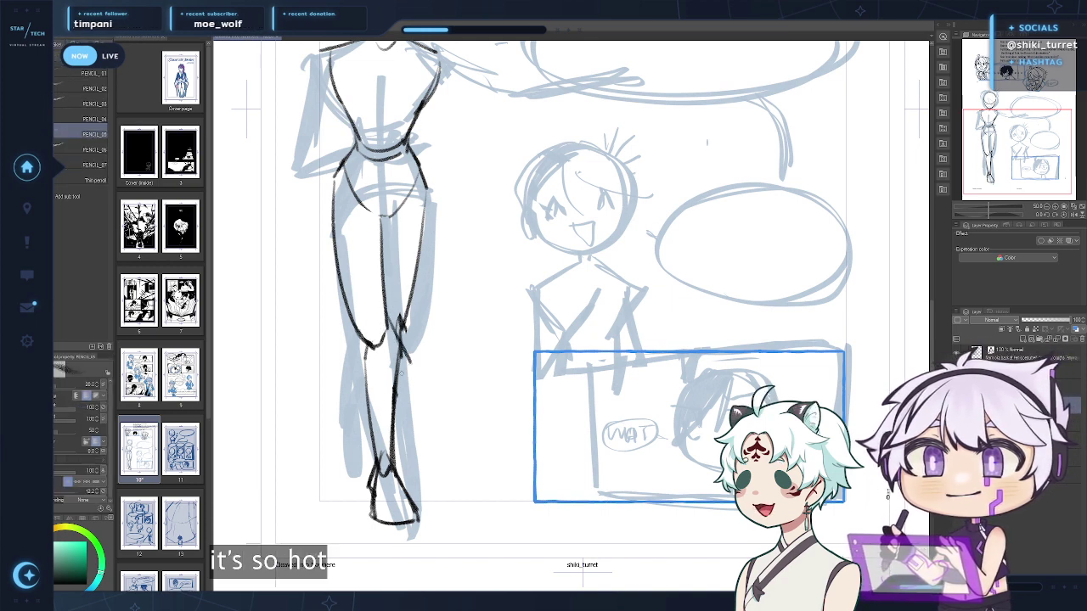
pyautogui.moveTo(374, 380); pyautogui.dragTo(429, 478)
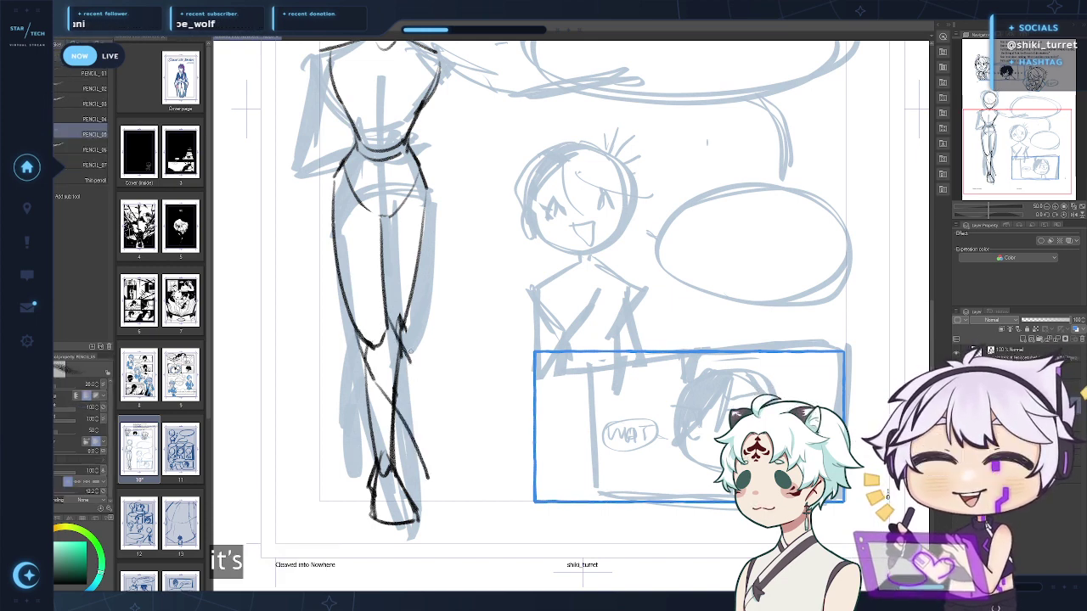
pyautogui.moveTo(411, 360); pyautogui.dragTo(441, 463)
pyautogui.hotkey('ctrl', 'z')
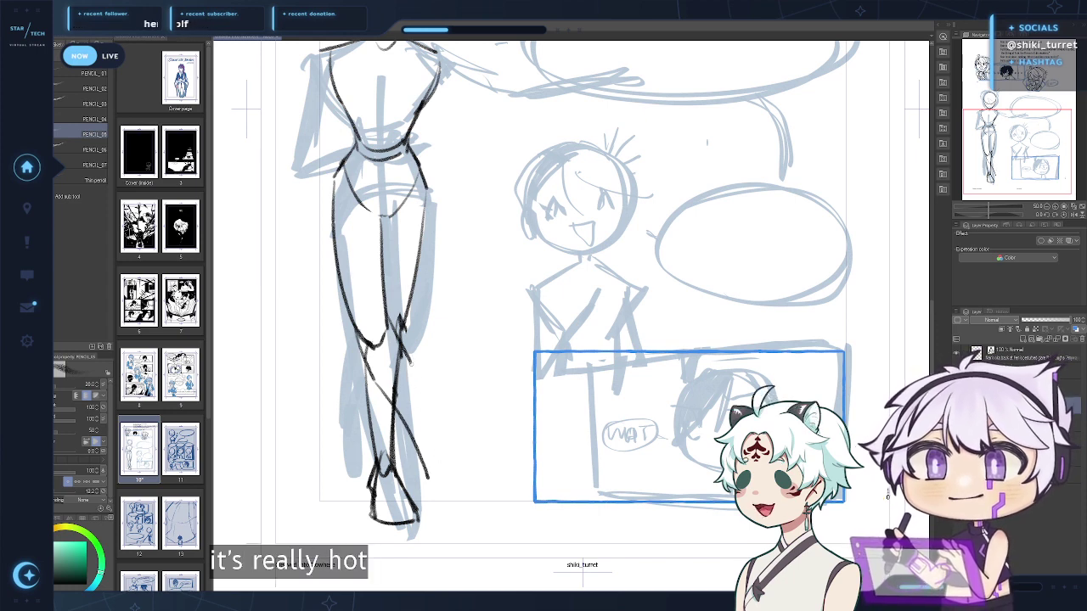
pyautogui.moveTo(411, 365)
pyautogui.mouseDown()
pyautogui.moveTo(443, 463)
pyautogui.moveTo(437, 440)
pyautogui.mouseUp()
pyautogui.hotkey('ctrl', 'z')
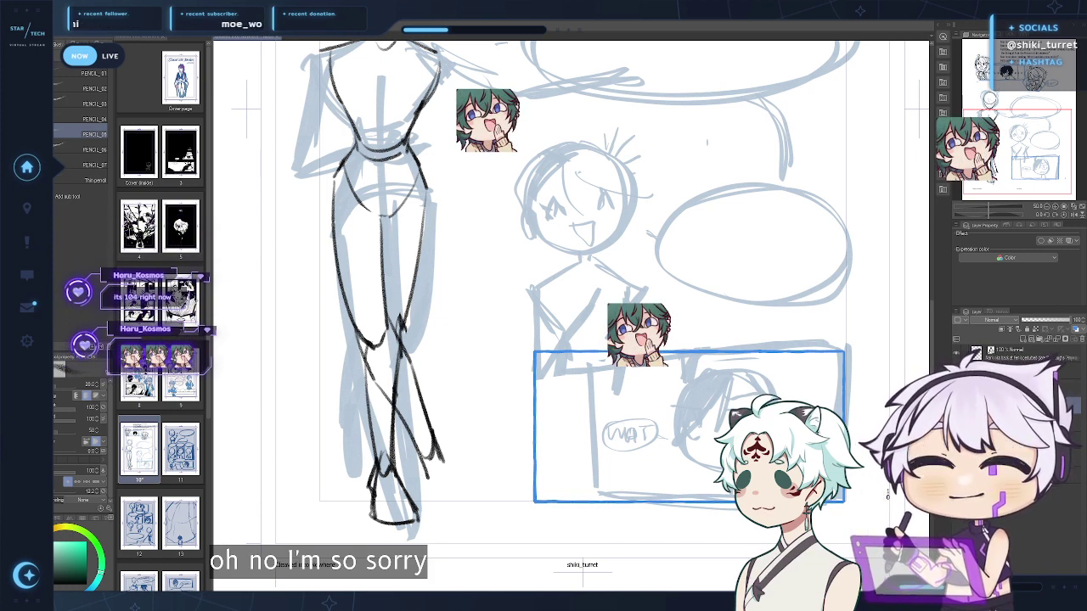
pyautogui.hotkey('ctrl', 'z')
pyautogui.moveTo(421, 456)
pyautogui.mouseDown()
pyautogui.moveTo(440, 518)
pyautogui.moveTo(448, 495)
pyautogui.mouseUp()
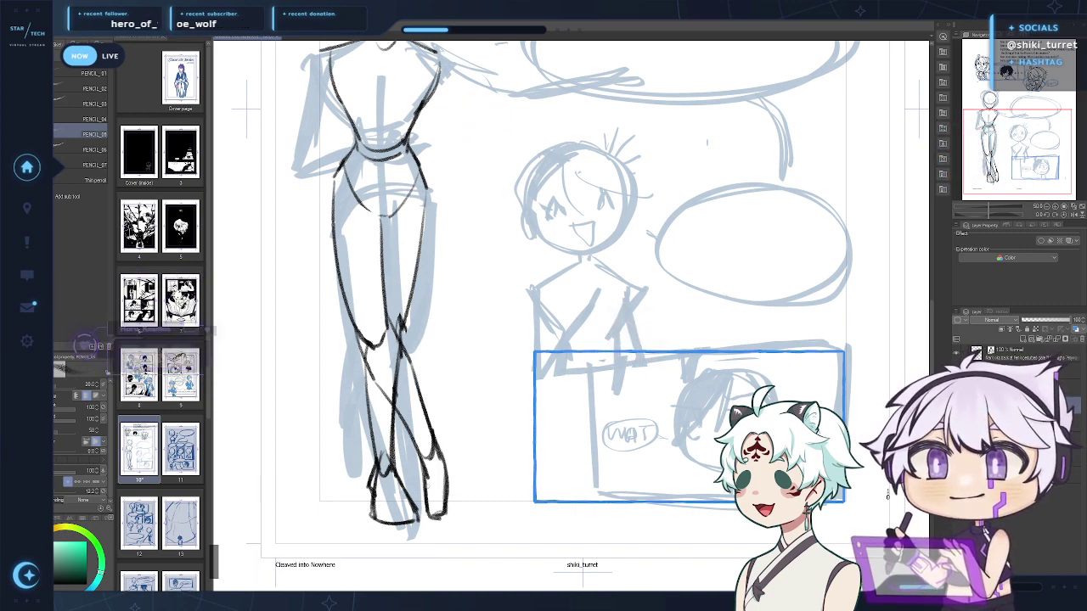
pyautogui.keyDown('alt'); pyautogui.click(495, 456); pyautogui.keyUp('alt')
pyautogui.keyDown('alt'); pyautogui.click(495, 456); pyautogui.keyUp('alt')
pyautogui.keyDown('ctrl'); pyautogui.click(480, 441); pyautogui.keyUp('ctrl')
pyautogui.keyDown('ctrl'); pyautogui.click(479, 440); pyautogui.keyUp('ctrl')
pyautogui.moveTo(480, 441); pyautogui.dragTo(490, 419)
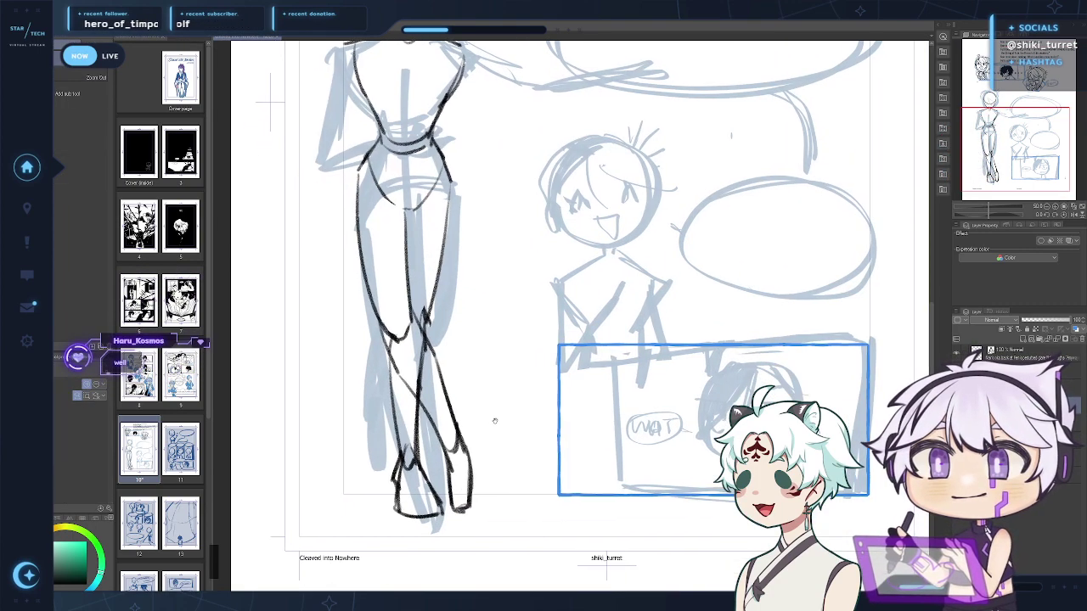
# Try shortening the front foot by cutting away its toe end and redrawing a flat sole line higher up
pyautogui.press('m')
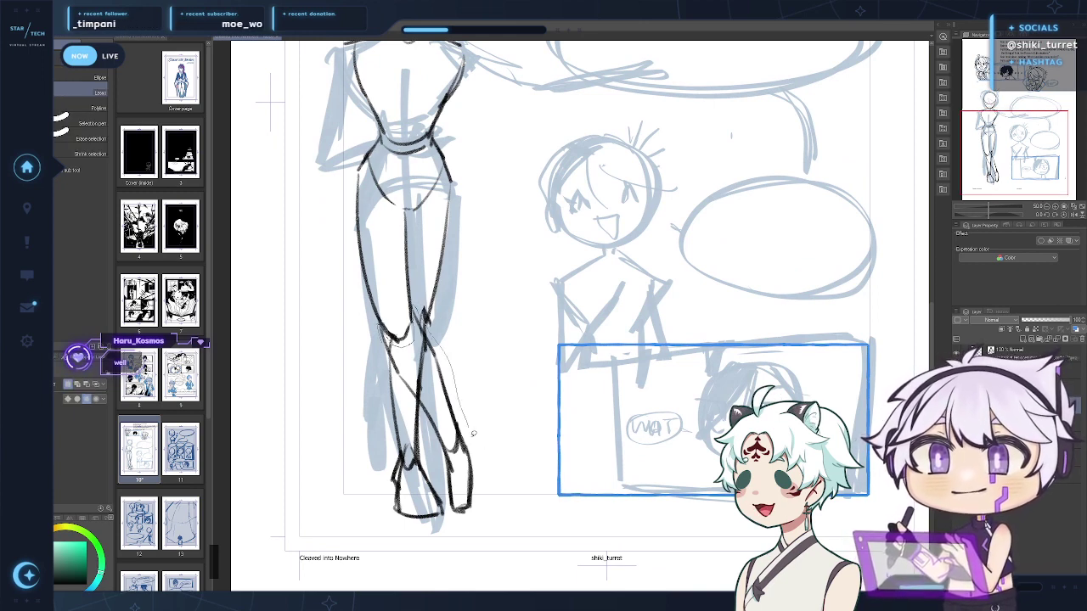
pyautogui.moveTo(437, 439); pyautogui.dragTo(422, 414)
pyautogui.hotkey('ctrl', 'd')
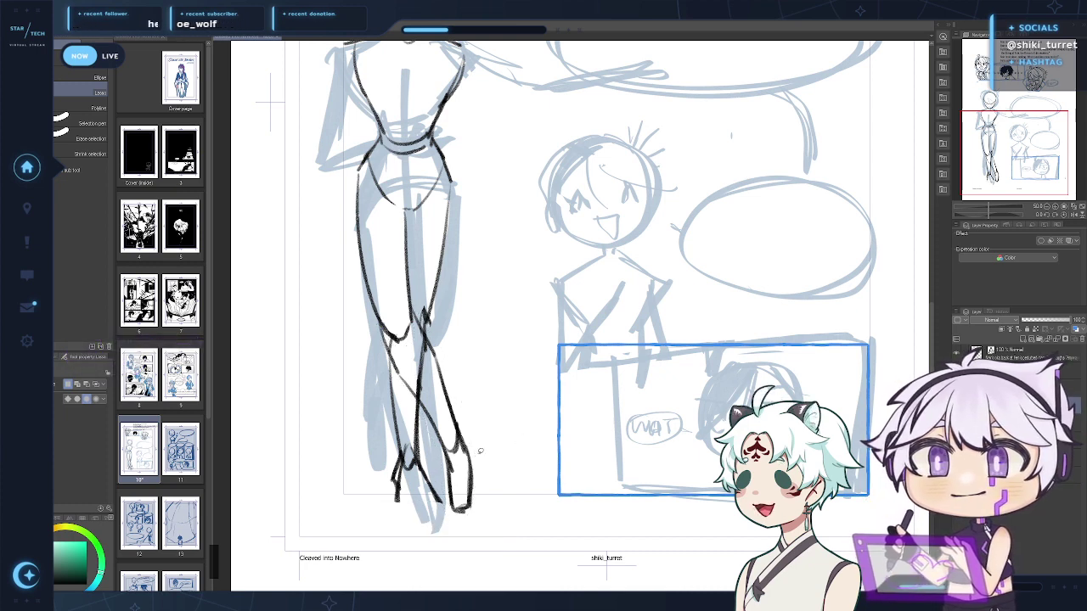
pyautogui.press('p')
pyautogui.moveTo(399, 505); pyautogui.dragTo(439, 504)
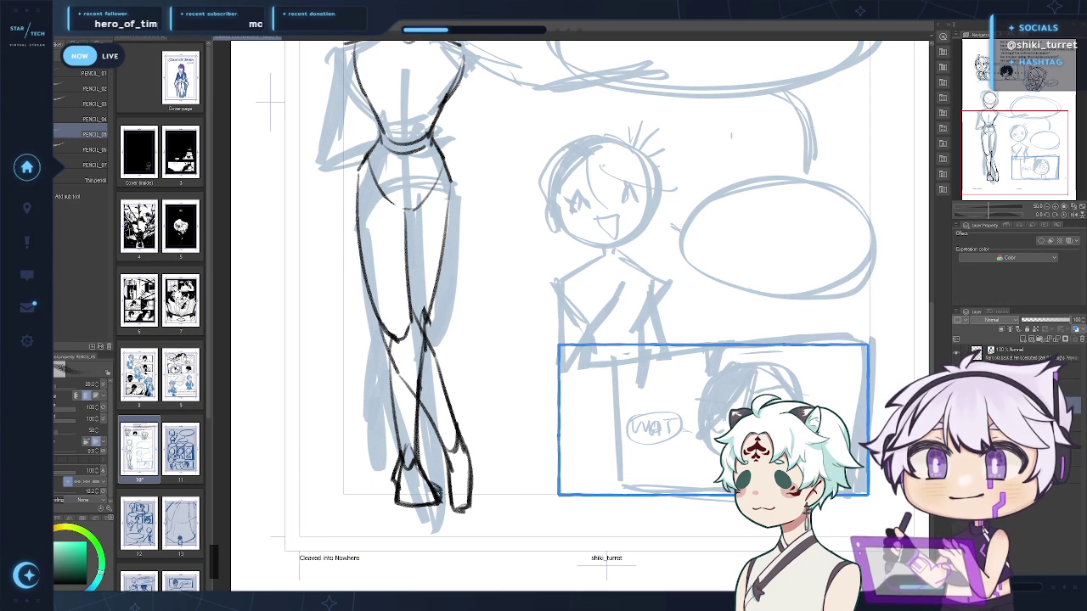
pyautogui.moveTo(572, 404); pyautogui.dragTo(562, 437)
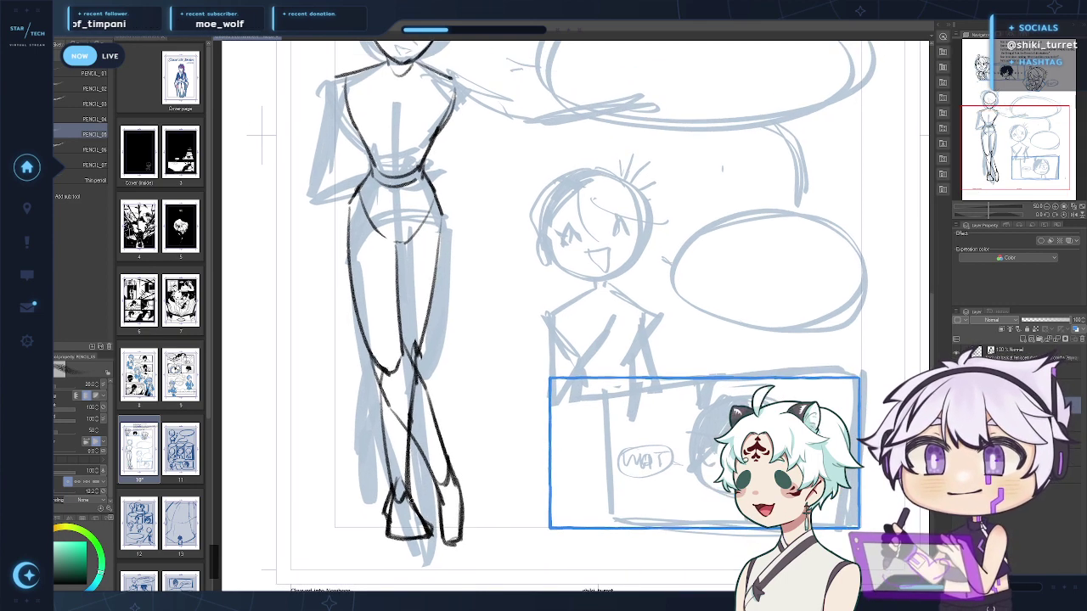
pyautogui.moveTo(424, 517); pyautogui.dragTo(432, 535)
# Undo the front foot's shortening edits and clear the selection
pyautogui.hotkey('ctrl', 'z')
pyautogui.hotkey('ctrl', 'z')
pyautogui.hotkey('ctrl', 'z')
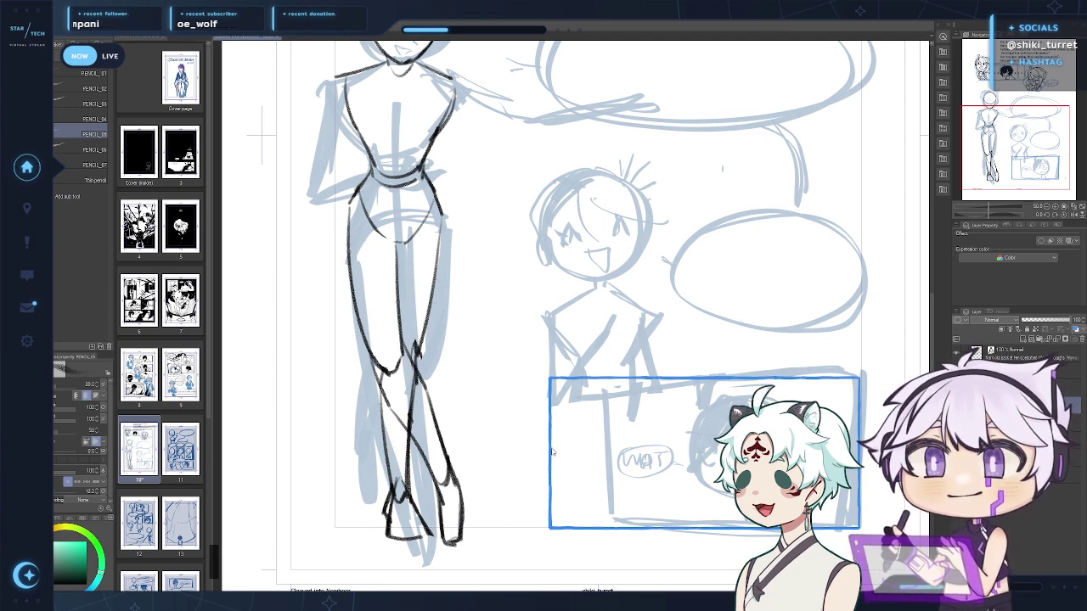
pyautogui.hotkey('ctrl', 'z')
pyautogui.press('m')
pyautogui.click(495, 485)
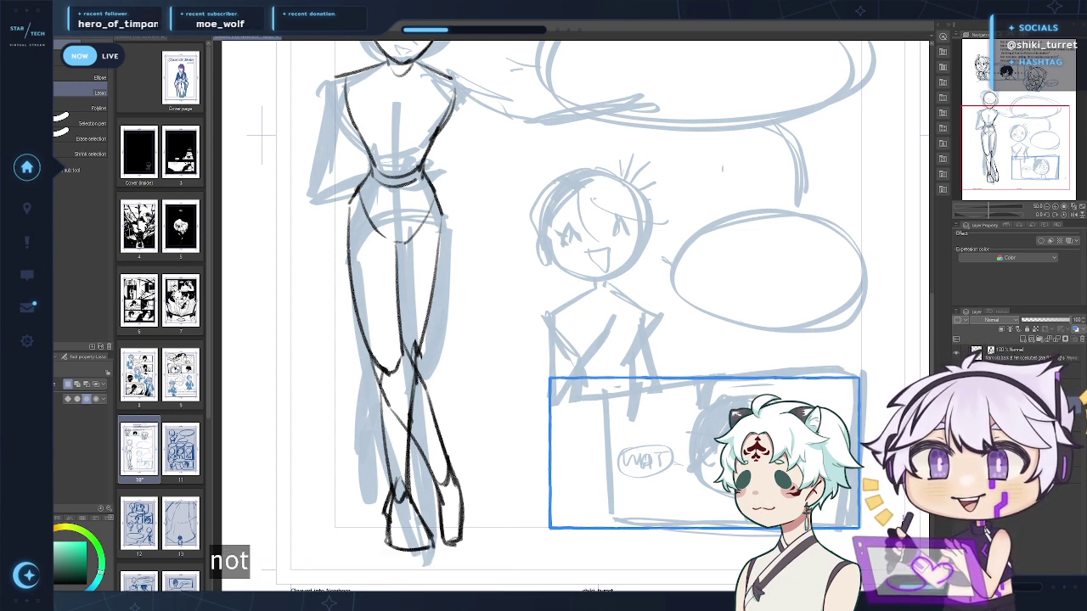
# Sketch the left-hand arm hanging from the shoulder to a bent elbow, with the forearm crossing in front of the waist
pyautogui.moveTo(574, 321); pyautogui.dragTo(596, 430)
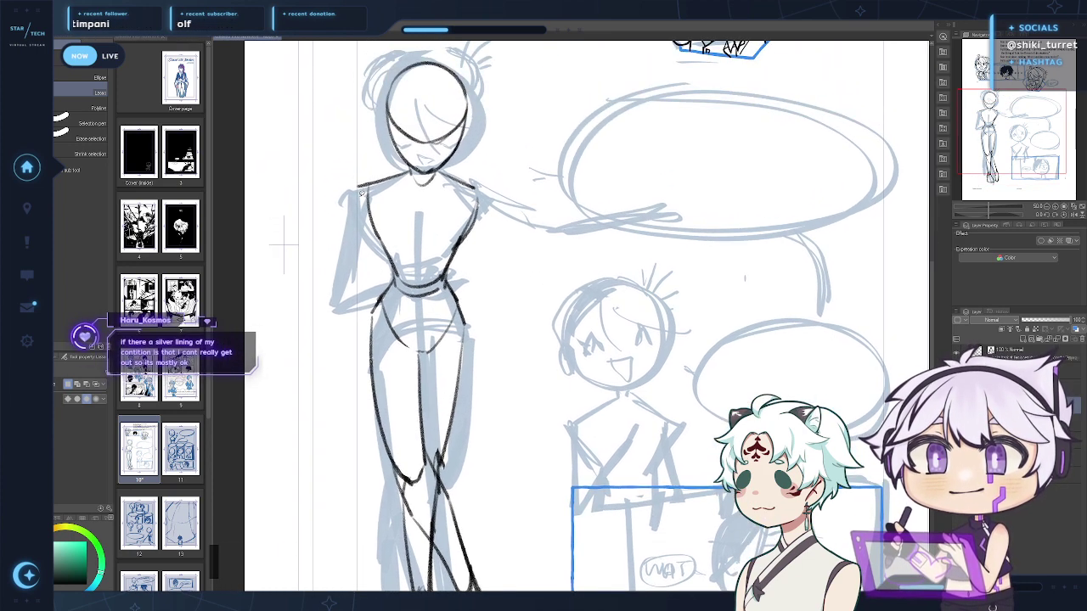
pyautogui.press('p')
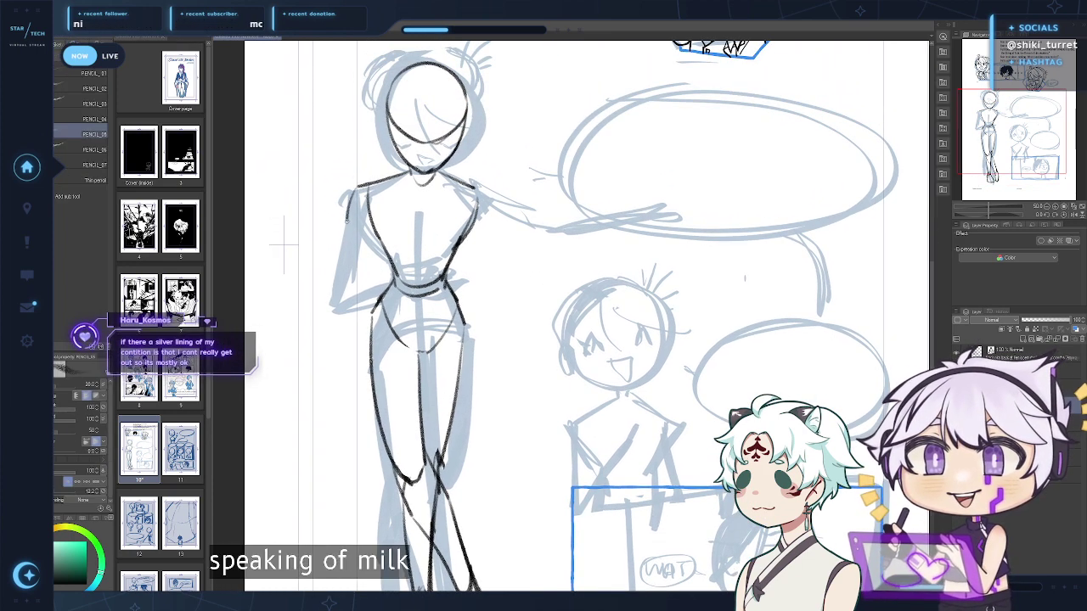
pyautogui.moveTo(350, 221)
pyautogui.mouseDown()
pyautogui.moveTo(330, 295)
pyautogui.moveTo(333, 281)
pyautogui.mouseUp()
pyautogui.hotkey('ctrl', 'z')
pyautogui.hotkey('ctrl', 'z')
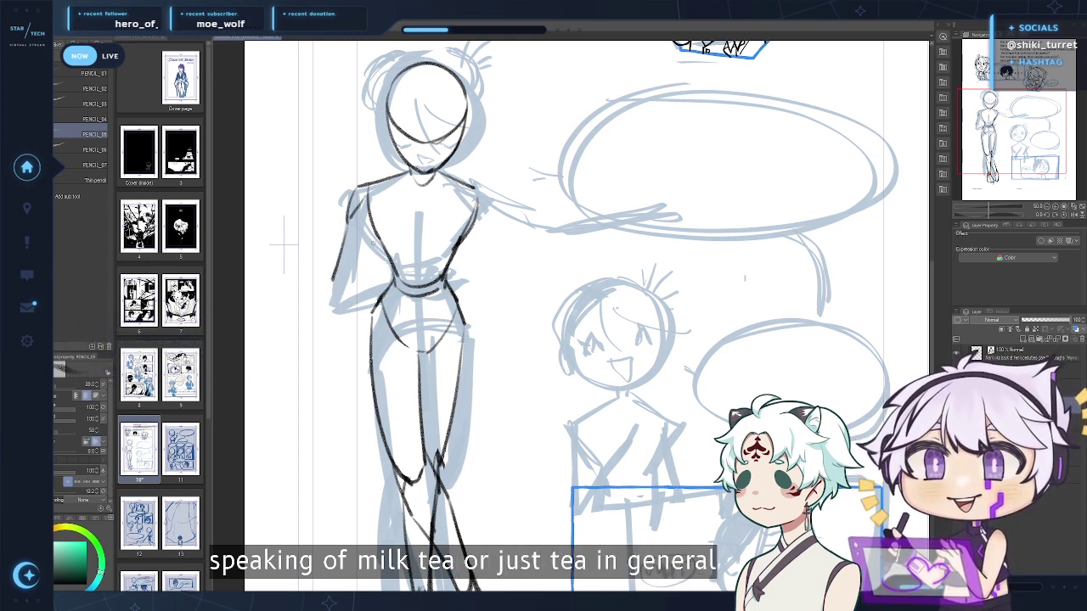
pyautogui.moveTo(379, 237); pyautogui.dragTo(365, 274)
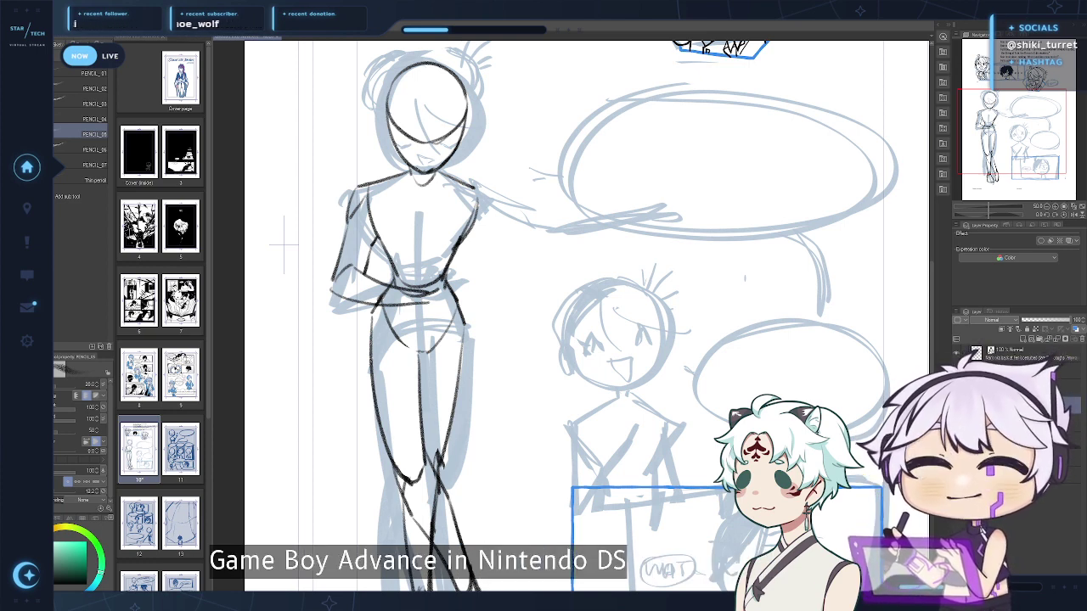
# Switch to the browser and look through the Google image results for "ochaken"
pyautogui.hotkey('alt', 'Tab')
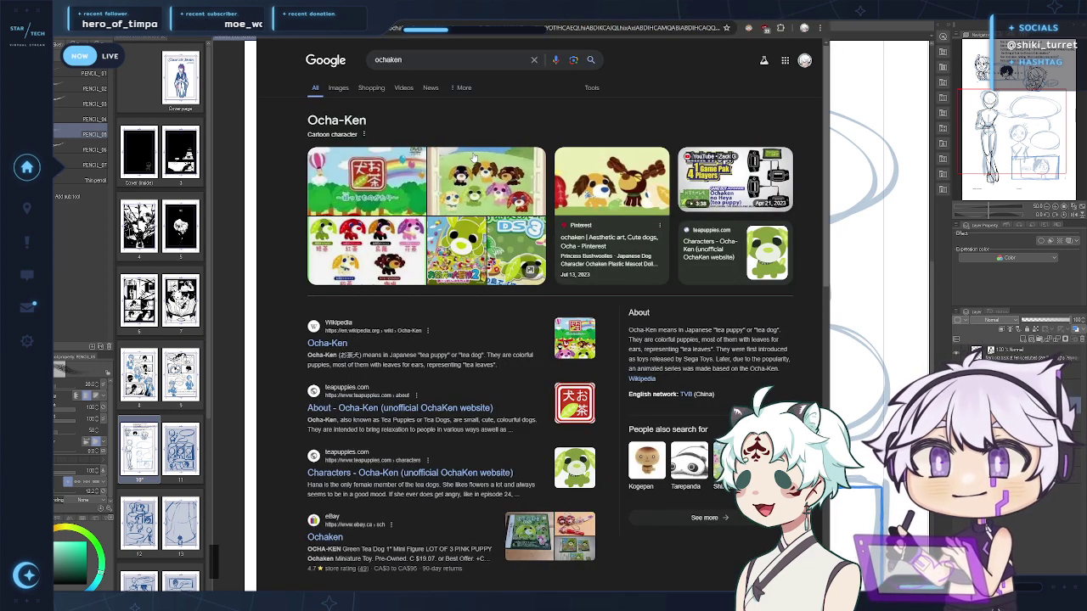
pyautogui.click(478, 195)
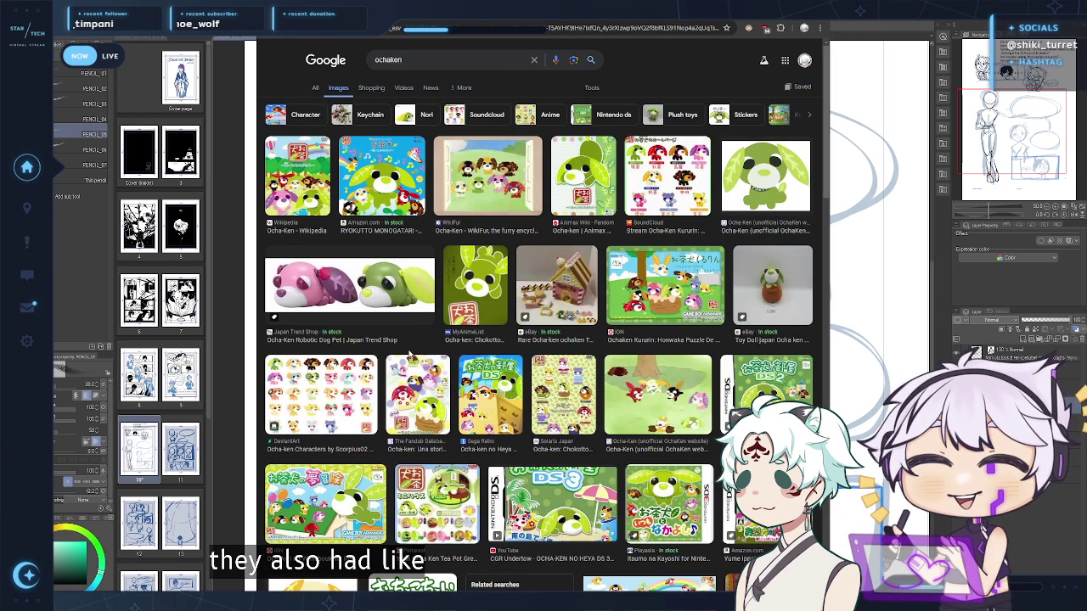
pyautogui.scroll(-5, 512, 419)
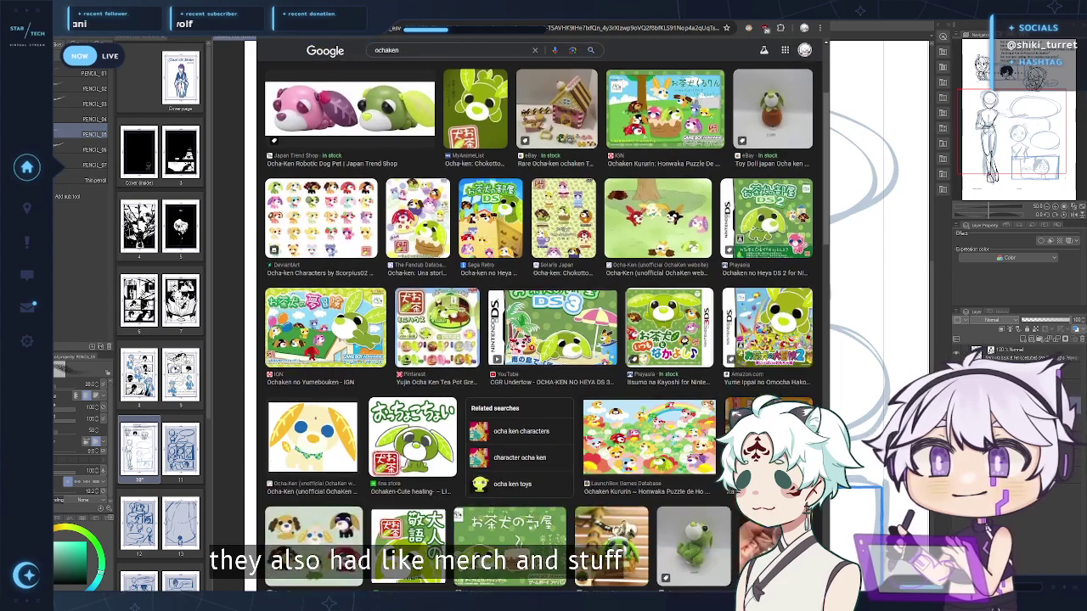
pyautogui.scroll(-2, 490, 454)
pyautogui.scroll(5, 490, 455)
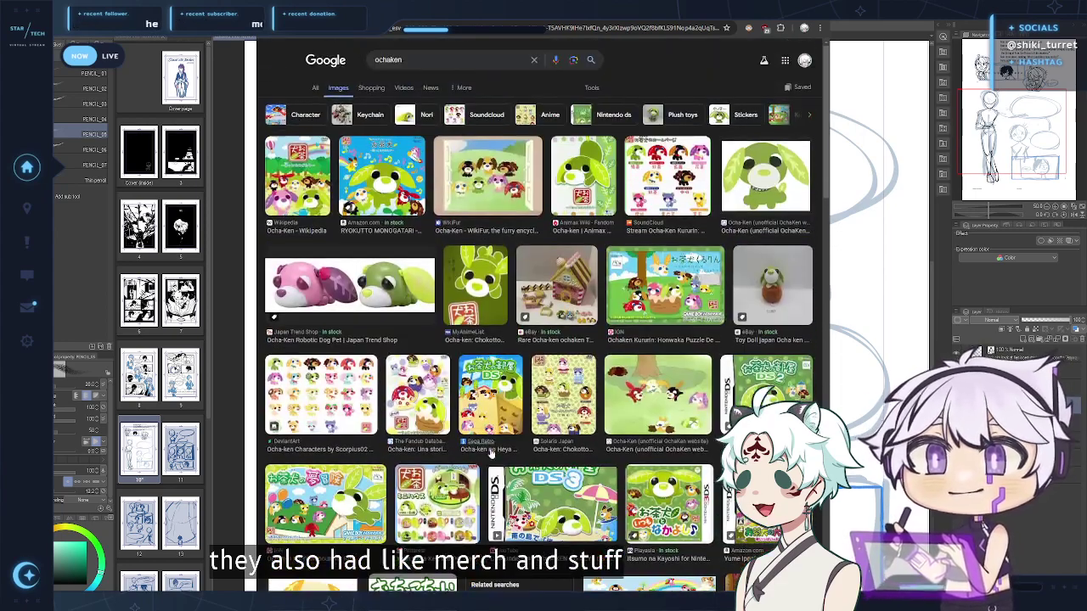
# Preview the DeviantArt Ocha-Ken character sheet and the Solaris Japan Chokotto Monogatari 2 cover among the image results
pyautogui.click(321, 395)
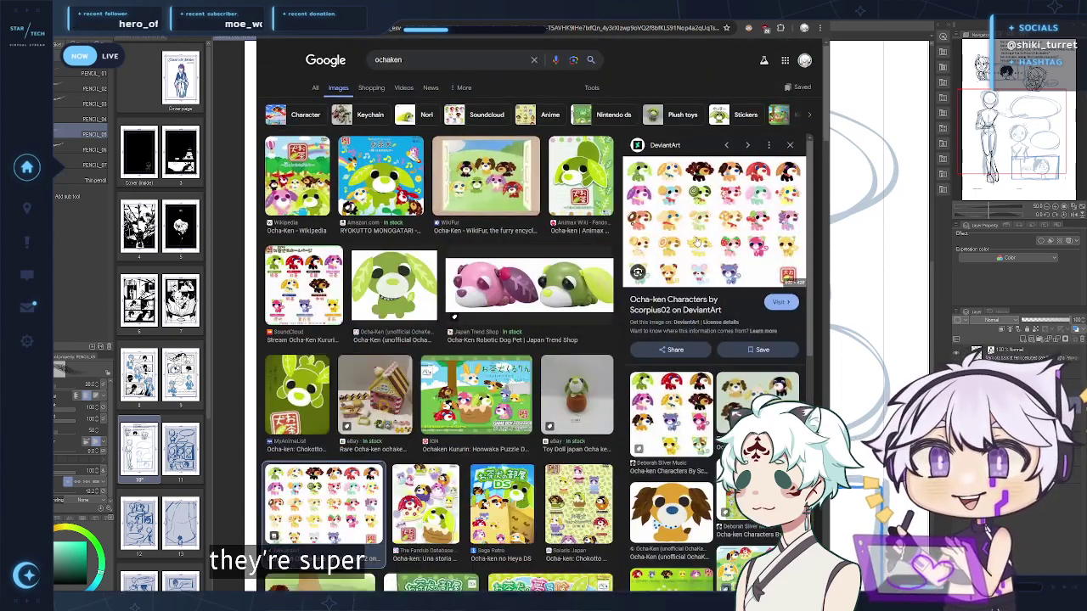
pyautogui.scroll(5, 698, 242)
pyautogui.click(769, 255)
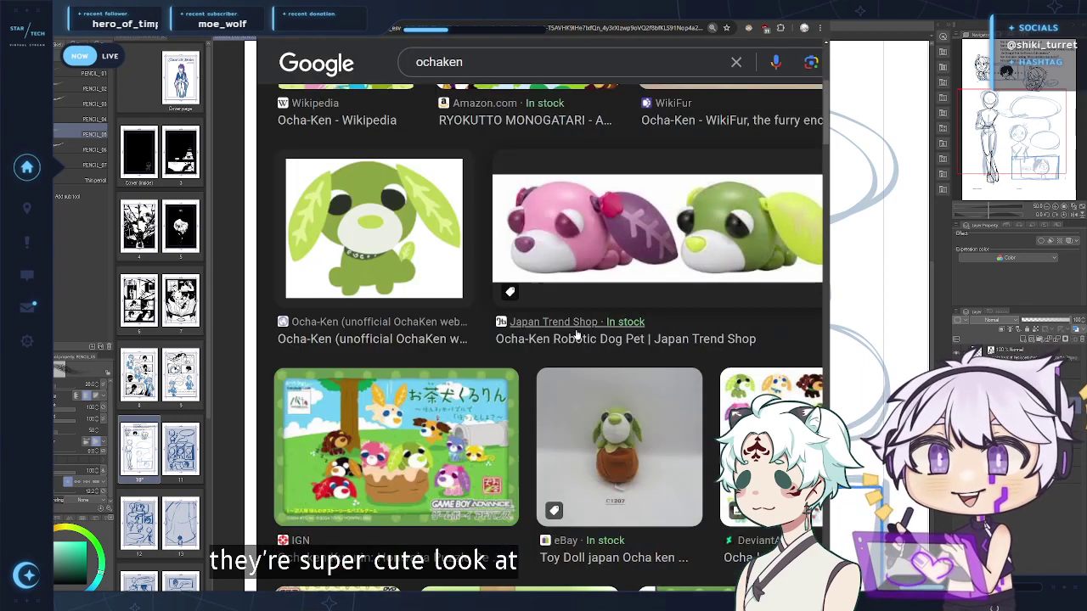
pyautogui.scroll(-3, 410, 242)
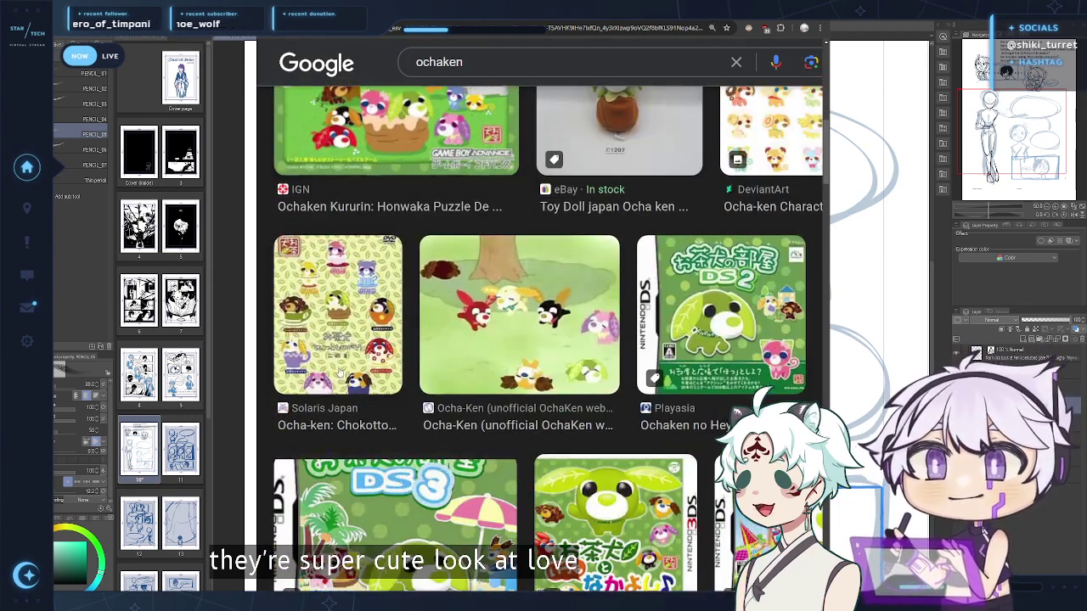
pyautogui.scroll(6, 345, 382)
pyautogui.scroll(-6, 382, 374)
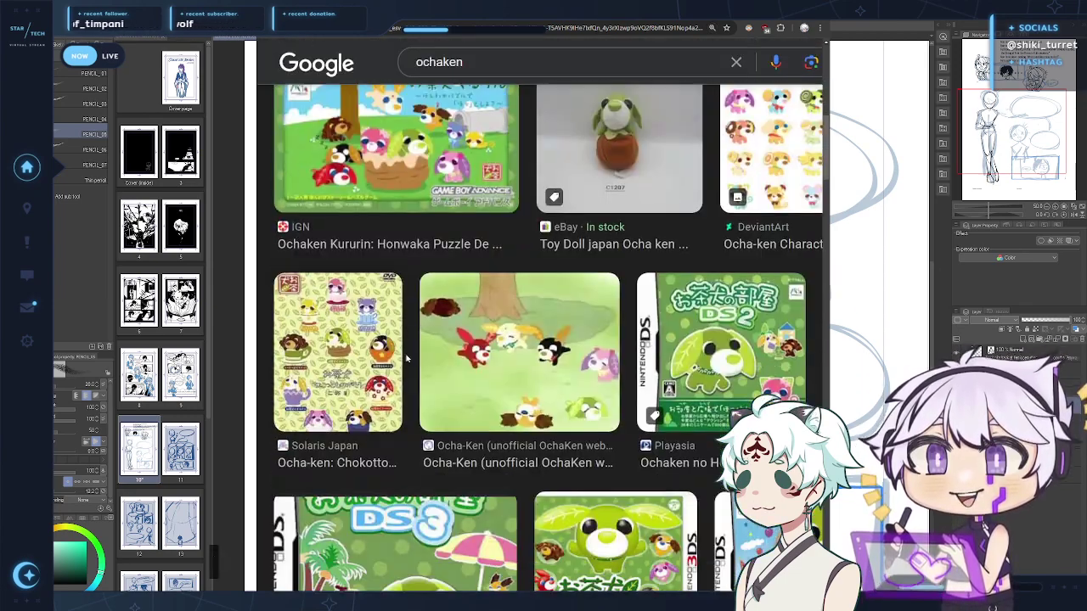
pyautogui.click(355, 331)
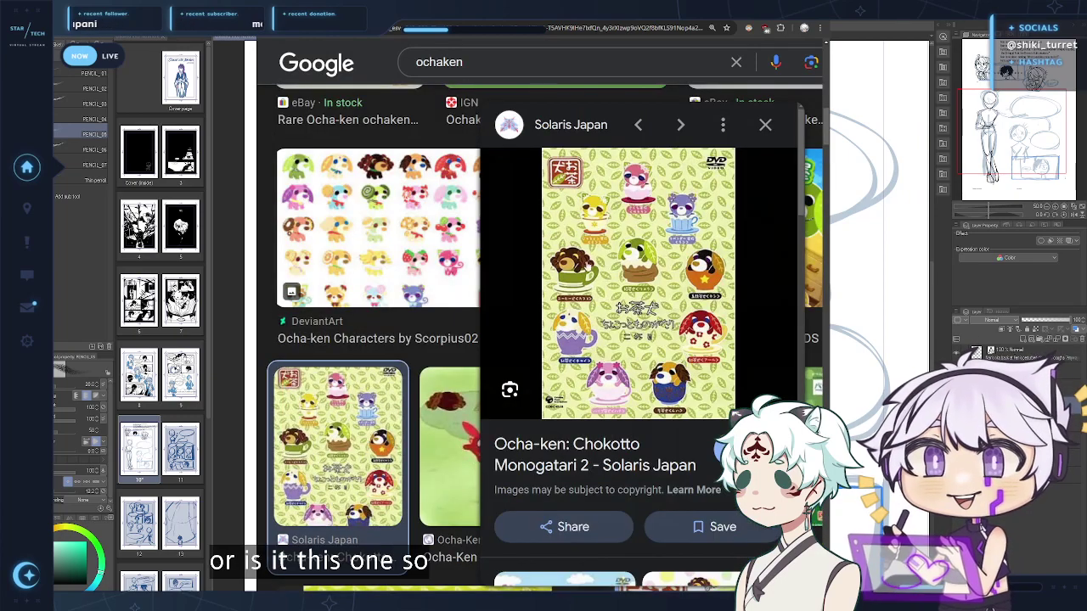
pyautogui.click(765, 125)
# Browse further ochaken image results and view the SoundCloud result's character chart at full size
pyautogui.scroll(-3, 512, 380)
pyautogui.scroll(-5, 512, 380)
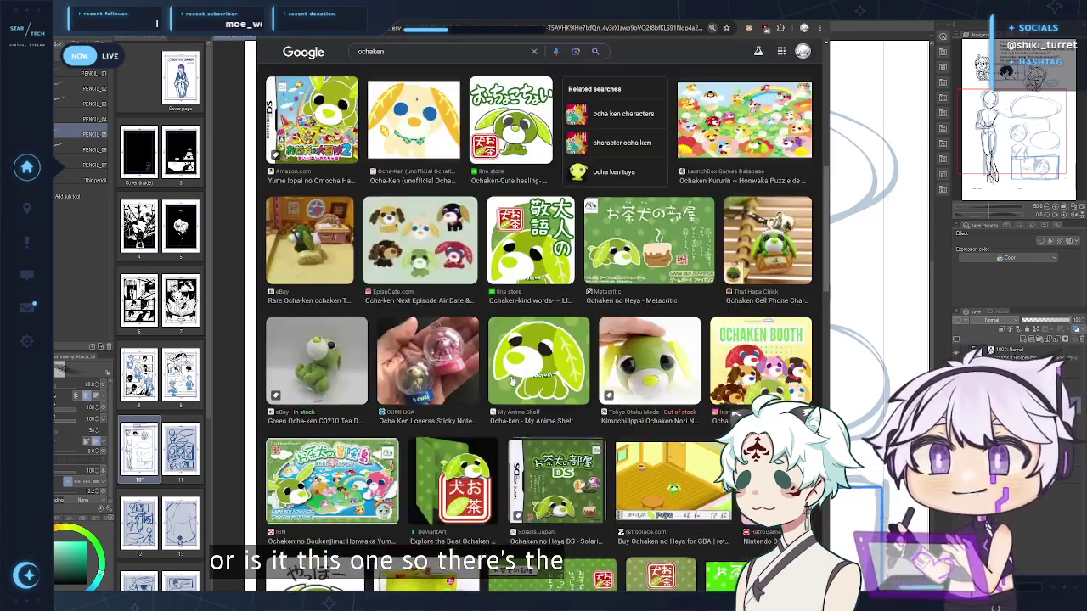
pyautogui.scroll(6, 510, 379)
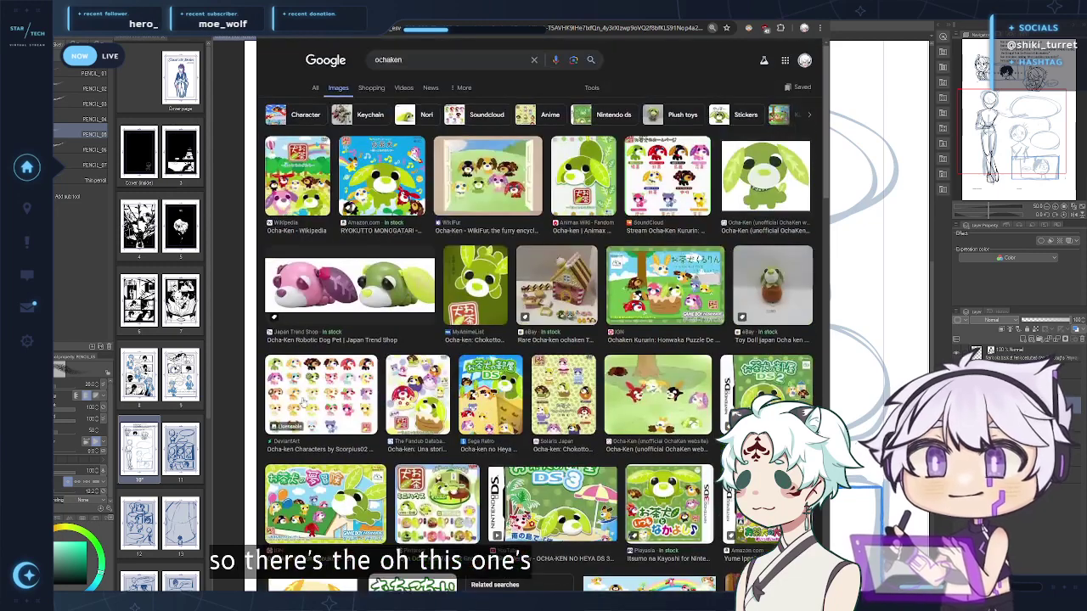
pyautogui.click(668, 179)
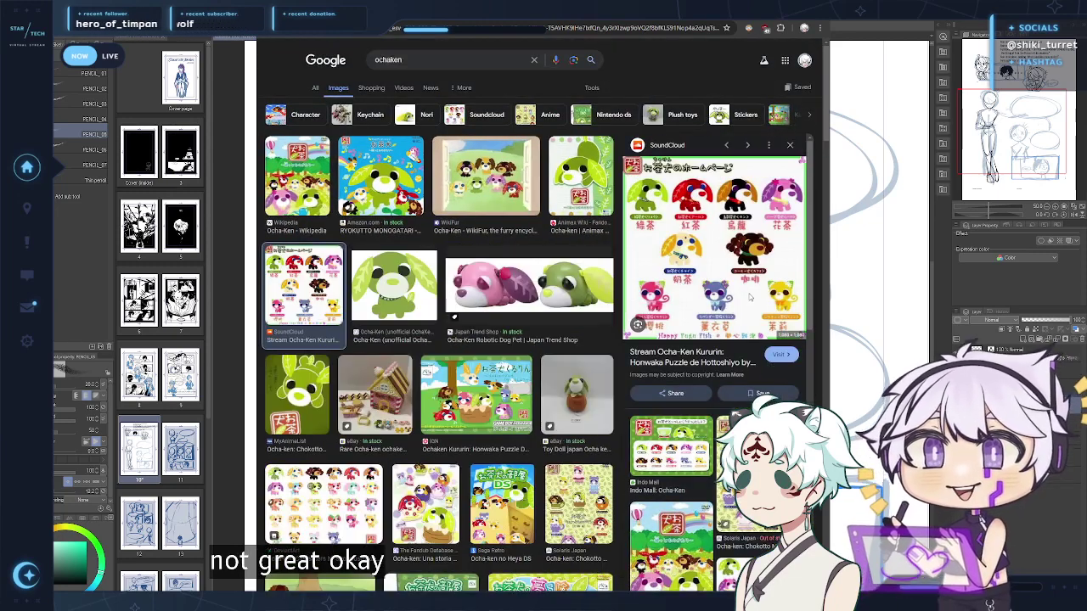
pyautogui.click(433, 11)
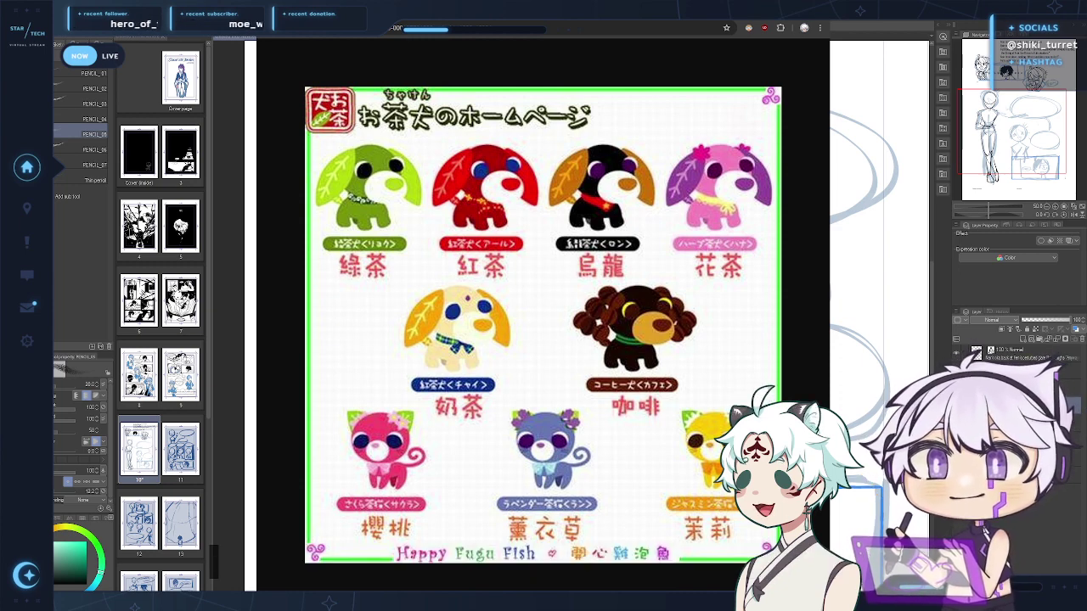
# Switch back to the manga page and sketch the bent arm's hand across the waist with pointed, outstretched fingers
pyautogui.hotkey('alt', 'Tab')
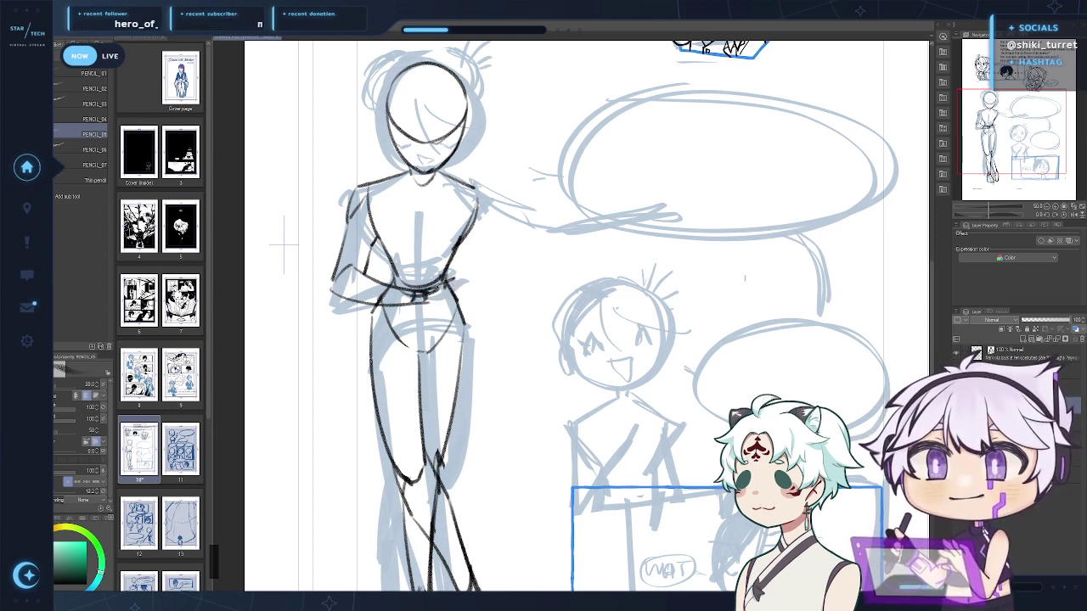
pyautogui.moveTo(416, 305); pyautogui.dragTo(477, 278)
pyautogui.moveTo(477, 279)
pyautogui.mouseDown()
pyautogui.moveTo(457, 296)
pyautogui.moveTo(428, 297)
pyautogui.mouseUp()
pyautogui.press('c')
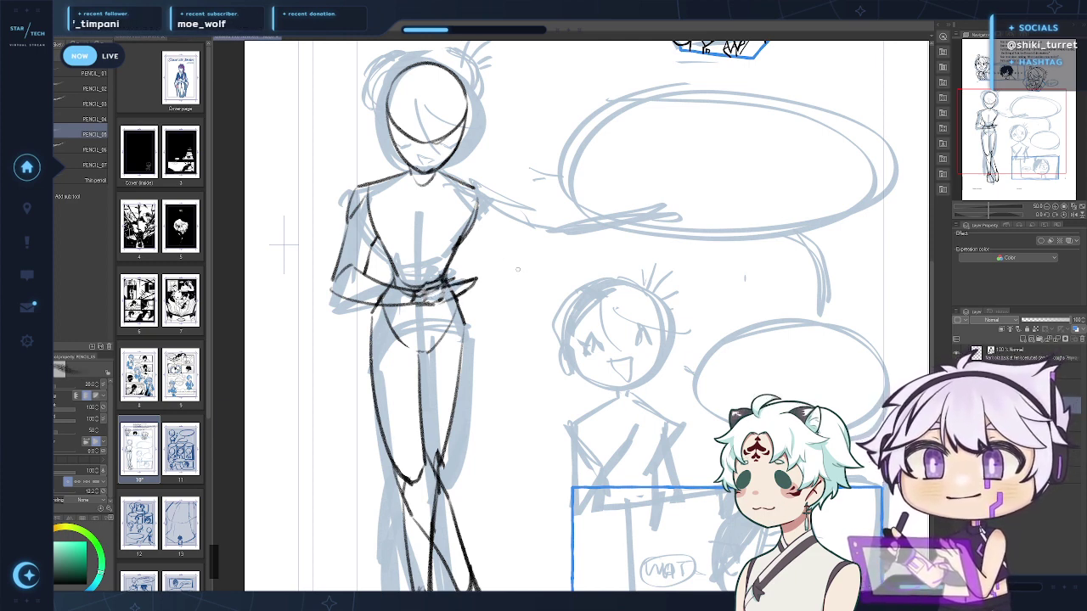
# Sketch the right-hand upper arm reaching outward from the shoulder with upper and lower contour lines down to the elbow
pyautogui.moveTo(638, 376)
pyautogui.mouseDown()
pyautogui.moveTo(633, 418)
pyautogui.moveTo(602, 414)
pyautogui.mouseUp()
pyautogui.moveTo(443, 223); pyautogui.dragTo(473, 235)
pyautogui.hotkey('ctrl', 'z')
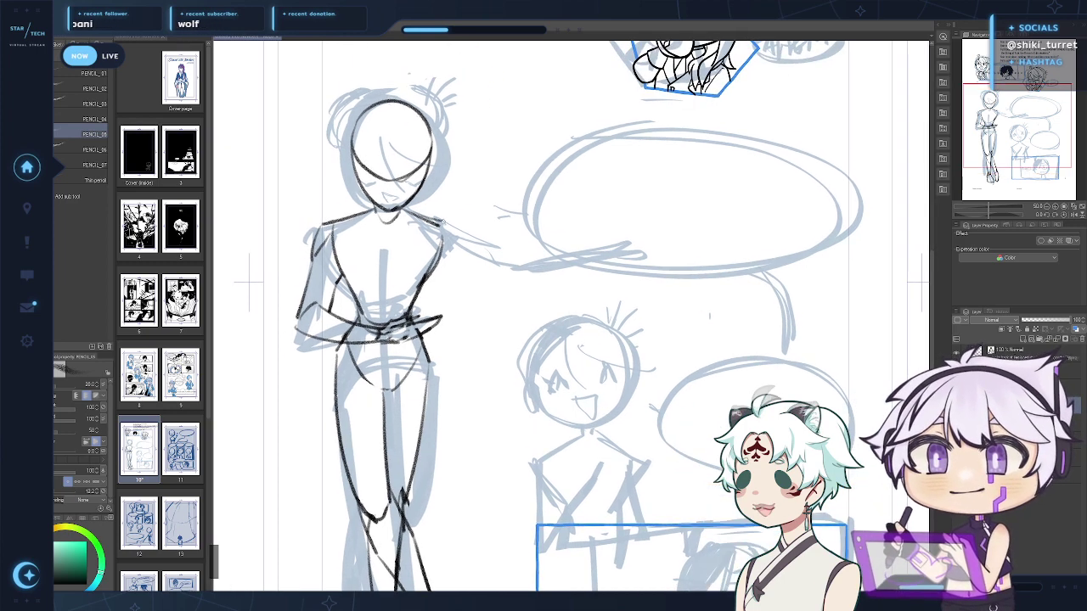
pyautogui.moveTo(415, 213); pyautogui.dragTo(507, 249)
pyautogui.hotkey('ctrl', 'z')
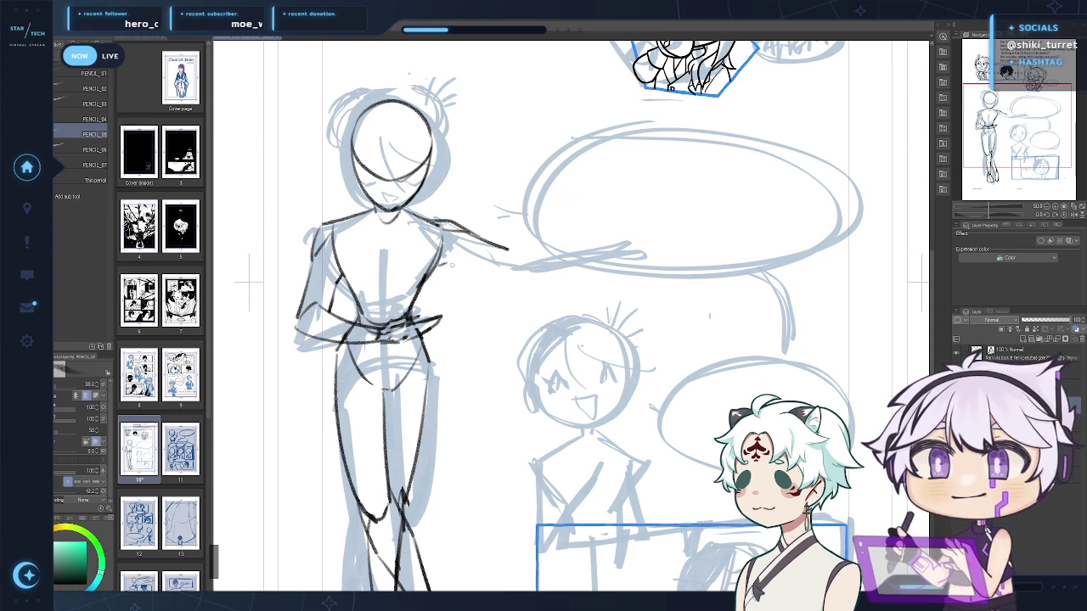
pyautogui.moveTo(444, 265); pyautogui.dragTo(503, 272)
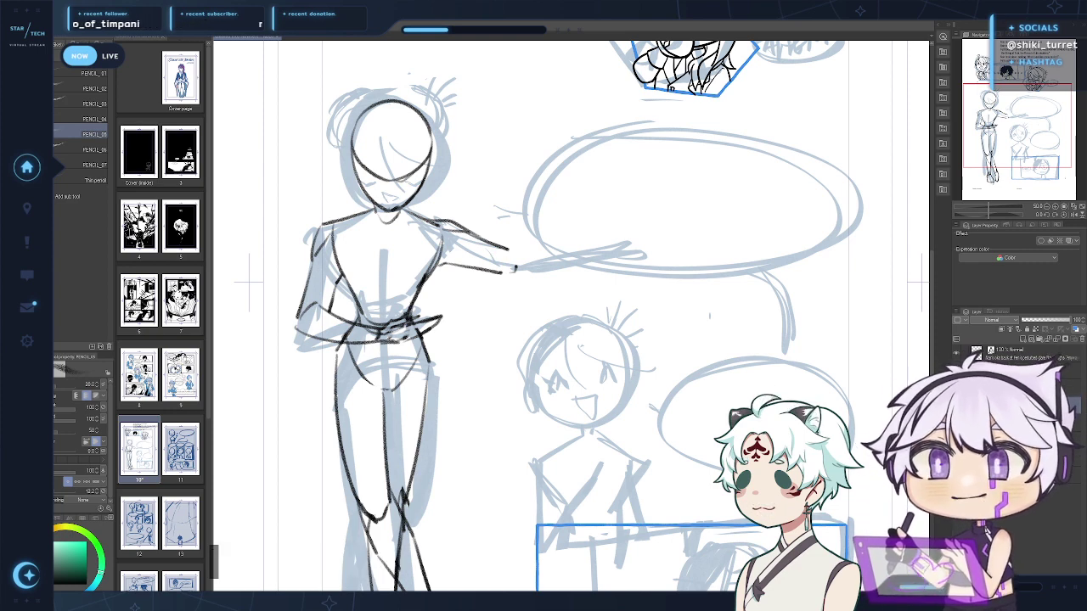
# Sketch the outstretched arm's forearm as two nearly horizontal lines from the elbow to the wrist, beneath the upper speech bubble
pyautogui.moveTo(510, 255)
pyautogui.mouseDown()
pyautogui.moveTo(496, 257)
pyautogui.moveTo(582, 256)
pyautogui.mouseUp()
pyautogui.hotkey('ctrl', 'z')
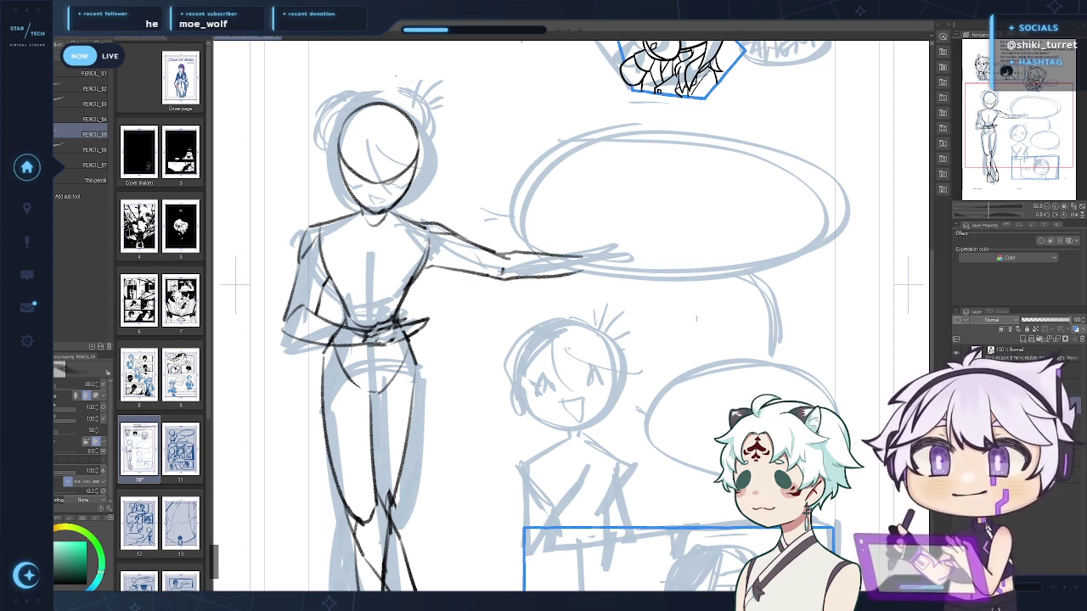
pyautogui.hotkey('ctrl', 'z')
pyautogui.moveTo(481, 276); pyautogui.dragTo(583, 273)
pyautogui.hotkey('ctrl', 'z')
pyautogui.hotkey('ctrl', 'z')
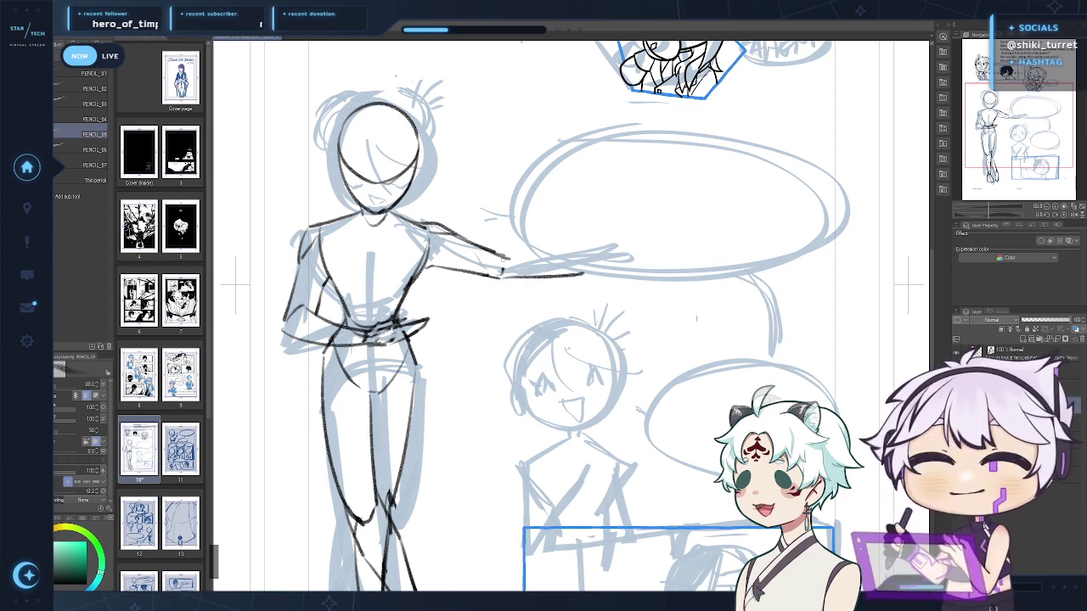
pyautogui.moveTo(505, 255); pyautogui.dragTo(584, 258)
pyautogui.hotkey('ctrl', 'z')
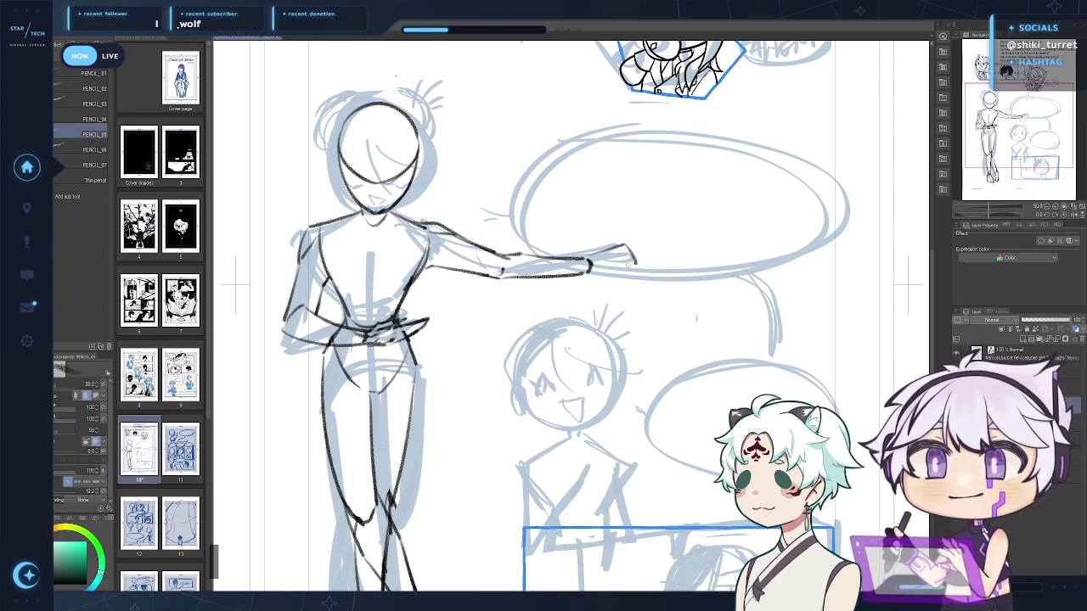
# Sketch the outstretched arm's open hand with a raised thumb, a blocky palm and fingers extended flat
pyautogui.moveTo(588, 259)
pyautogui.mouseDown()
pyautogui.moveTo(620, 254)
pyautogui.moveTo(624, 277)
pyautogui.moveTo(653, 265)
pyautogui.moveTo(648, 252)
pyautogui.moveTo(659, 260)
pyautogui.moveTo(635, 277)
pyautogui.moveTo(657, 269)
pyautogui.moveTo(620, 244)
pyautogui.mouseUp()
pyautogui.hotkey('ctrl', 'z')
pyautogui.hotkey('ctrl', 'z')
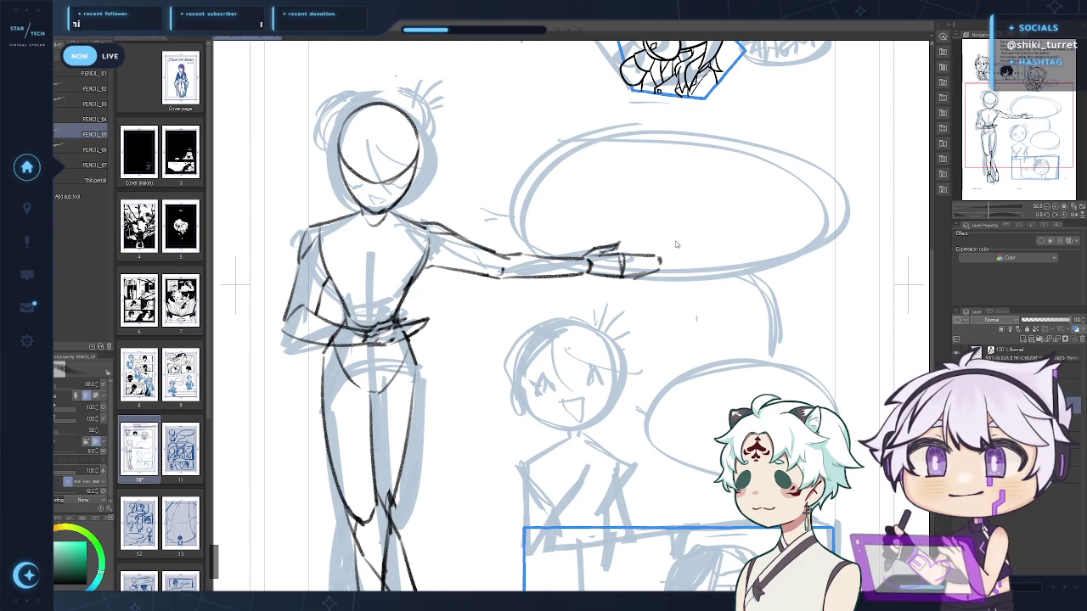
pyautogui.hotkey('ctrl', 'z')
pyautogui.hotkey('ctrl', 'z')
pyautogui.hotkey('ctrl', 'z')
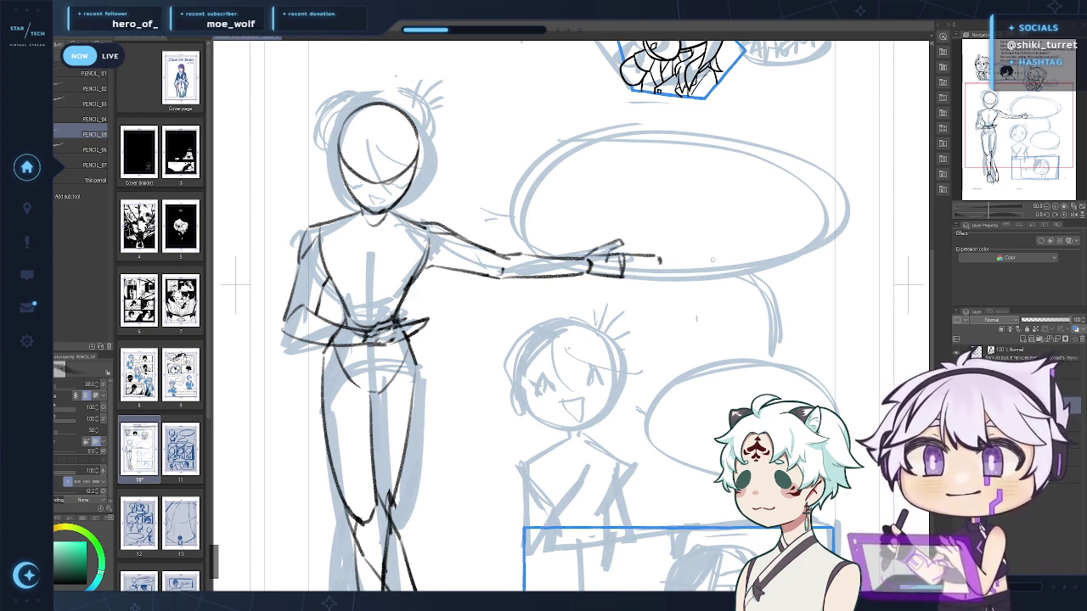
pyautogui.moveTo(627, 274)
pyautogui.mouseDown()
pyautogui.moveTo(656, 270)
pyautogui.moveTo(647, 287)
pyautogui.mouseUp()
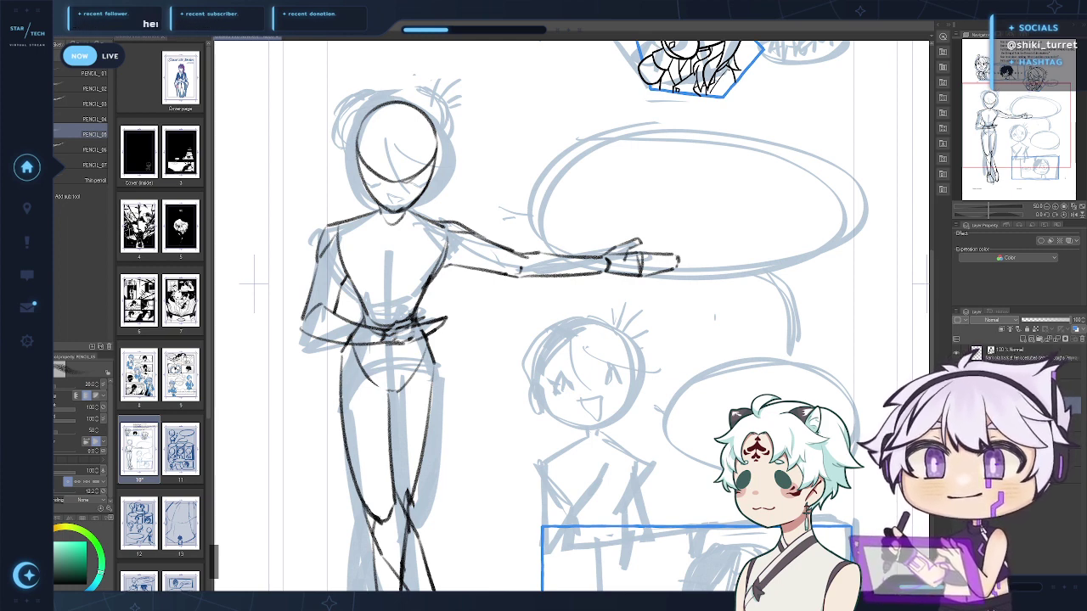
pyautogui.moveTo(740, 398); pyautogui.dragTo(584, 214)
pyautogui.moveTo(540, 136)
pyautogui.mouseDown()
pyautogui.moveTo(599, 140)
pyautogui.moveTo(502, 344)
pyautogui.mouseUp()
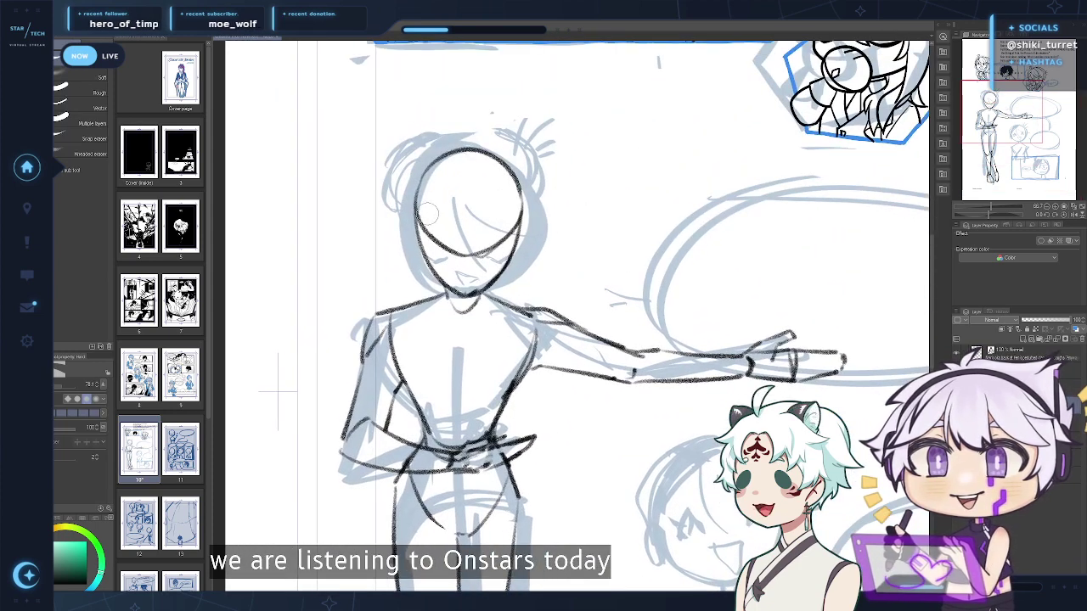
# Replace the standing character's heavy lower-face curve with a light guideline, a vertical centre line and a small smiling mouth
pyautogui.moveTo(426, 214)
pyautogui.mouseDown()
pyautogui.moveTo(468, 253)
pyautogui.moveTo(514, 231)
pyautogui.mouseUp()
pyautogui.press('p')
pyautogui.hotkey('ctrl', 'z')
pyautogui.moveTo(422, 233); pyautogui.dragTo(514, 235)
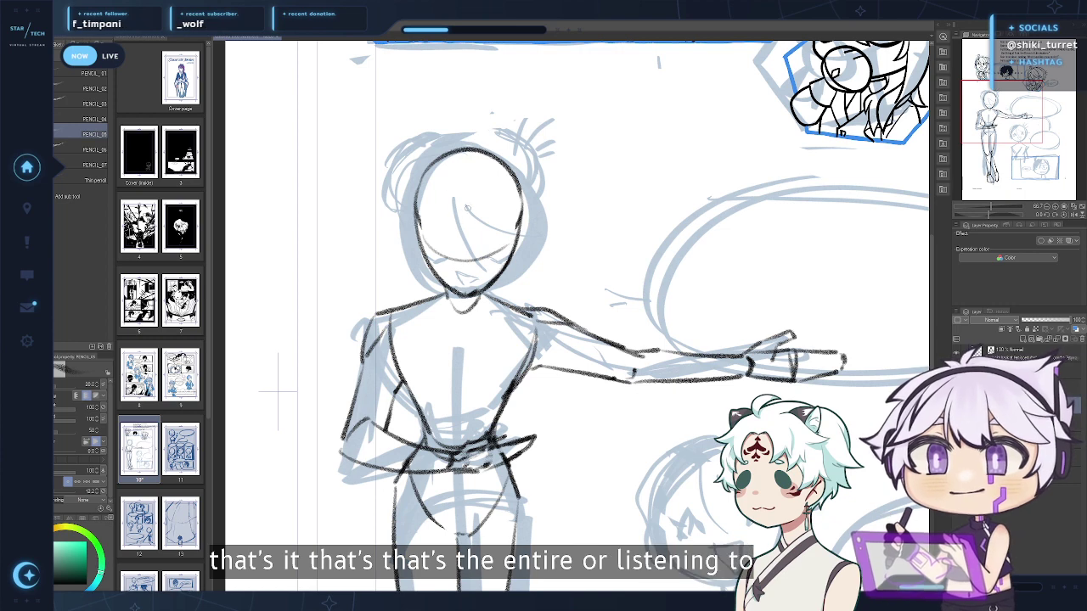
pyautogui.moveTo(465, 198); pyautogui.dragTo(466, 285)
pyautogui.hotkey('ctrl', 'z')
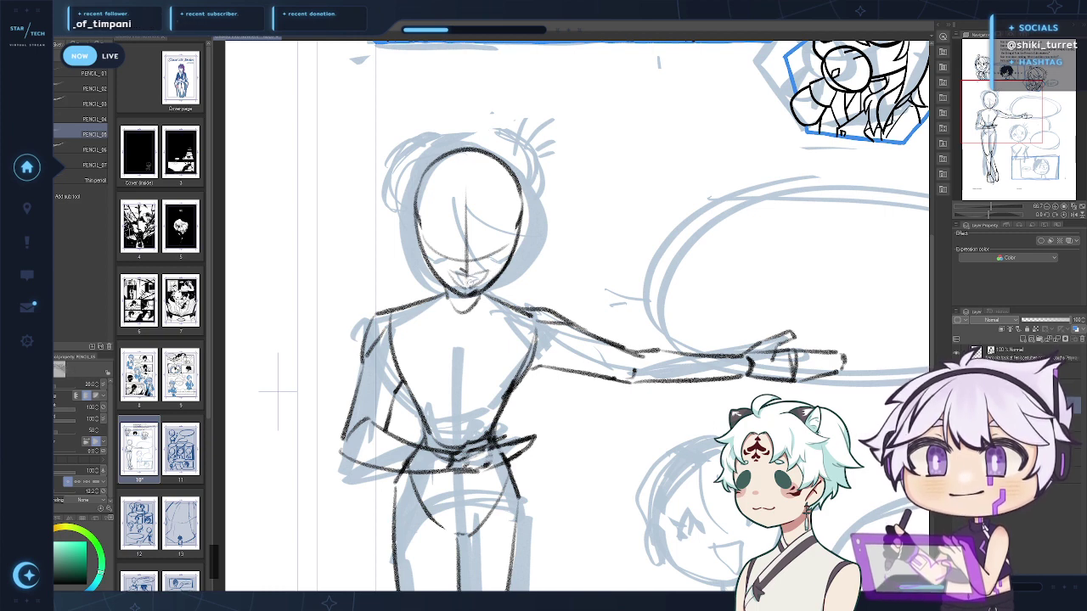
pyautogui.moveTo(472, 280); pyautogui.dragTo(457, 285)
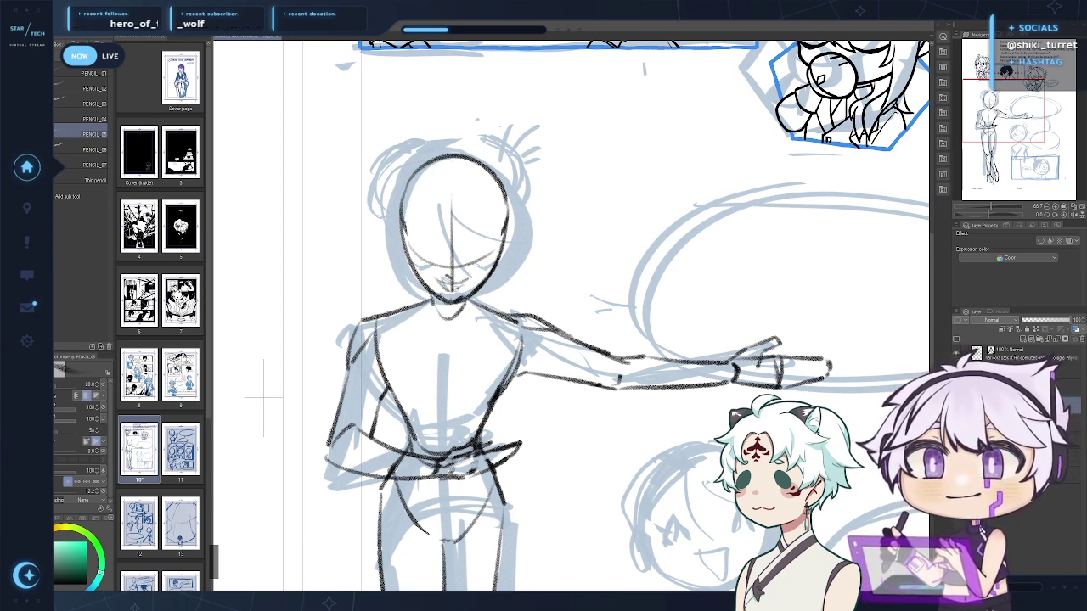
# Lower the opacity of the blue rough layout layer and return to the pencil sketch layer
pyautogui.moveTo(760, 494); pyautogui.dragTo(735, 395)
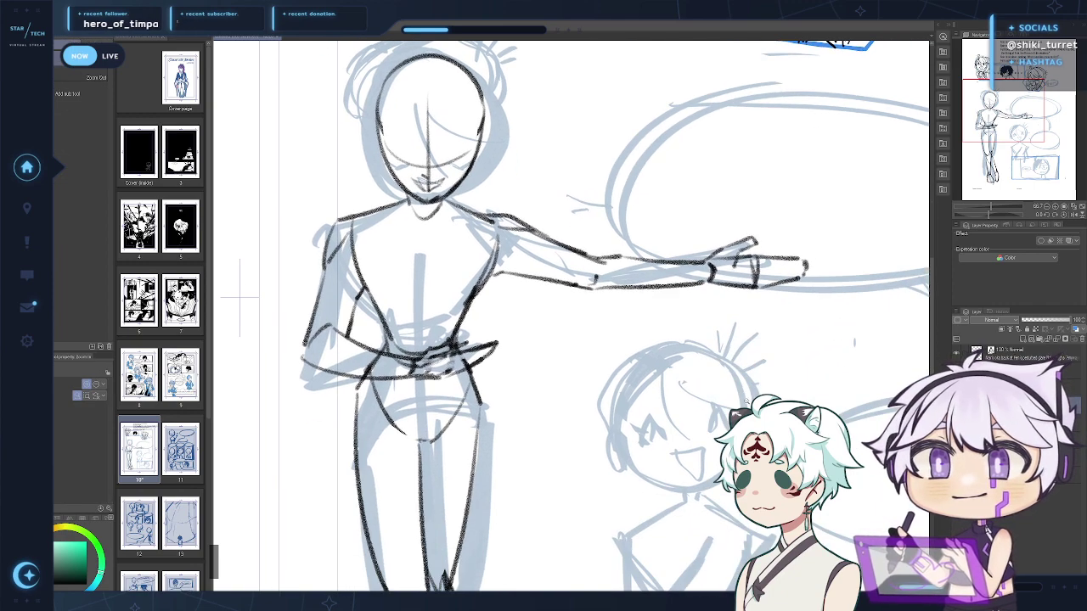
pyautogui.scroll(-2, 734, 395)
pyautogui.moveTo(780, 477); pyautogui.dragTo(647, 373)
pyautogui.press('e')
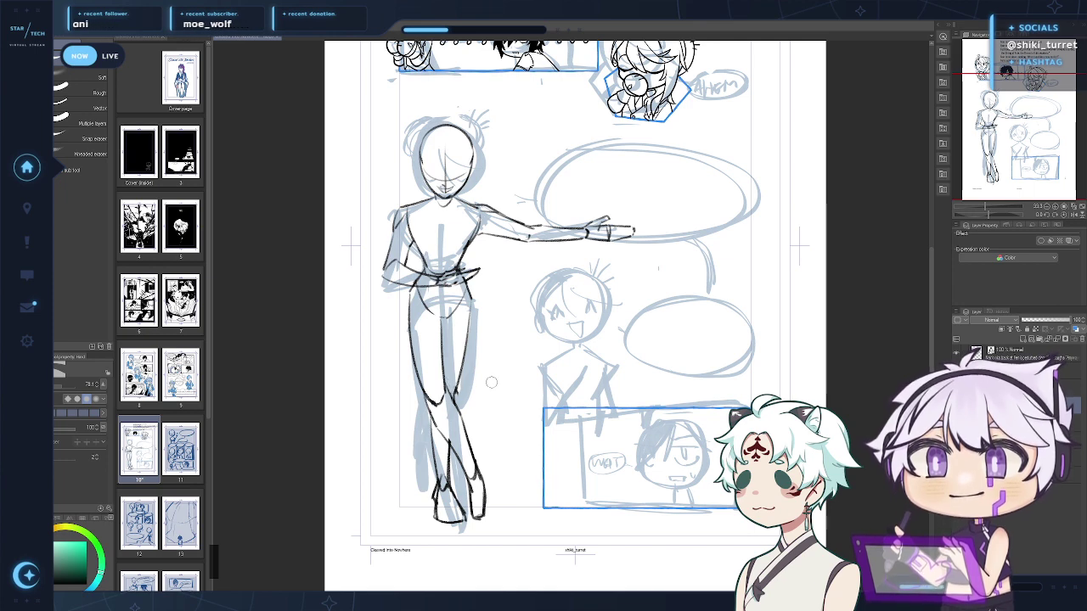
pyautogui.scroll(3, 619, 339)
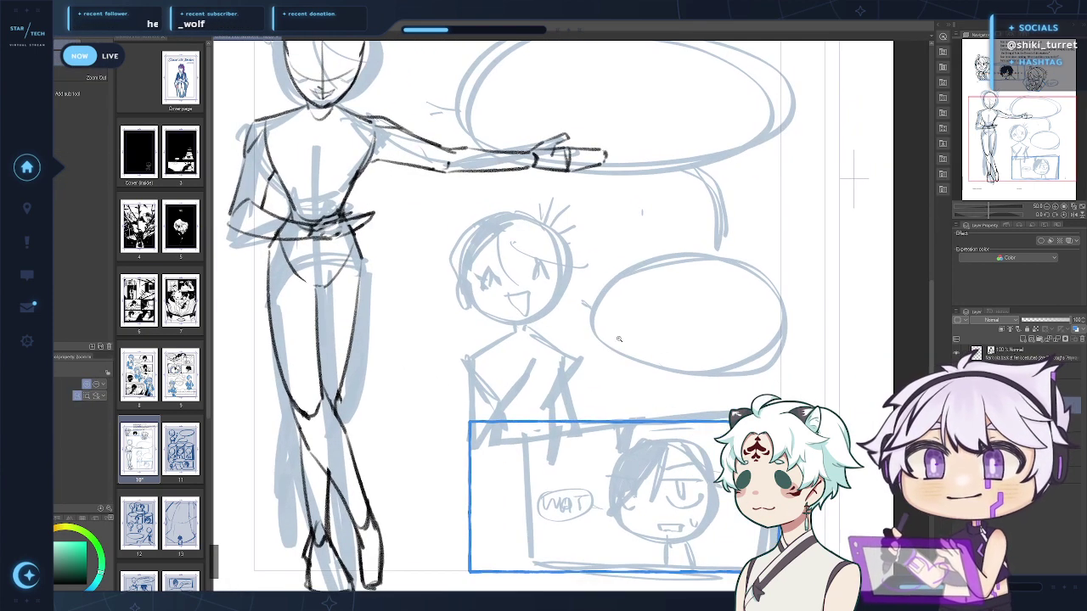
pyautogui.press('p')
pyautogui.moveTo(470, 383); pyautogui.dragTo(502, 361)
pyautogui.click(1024, 423)
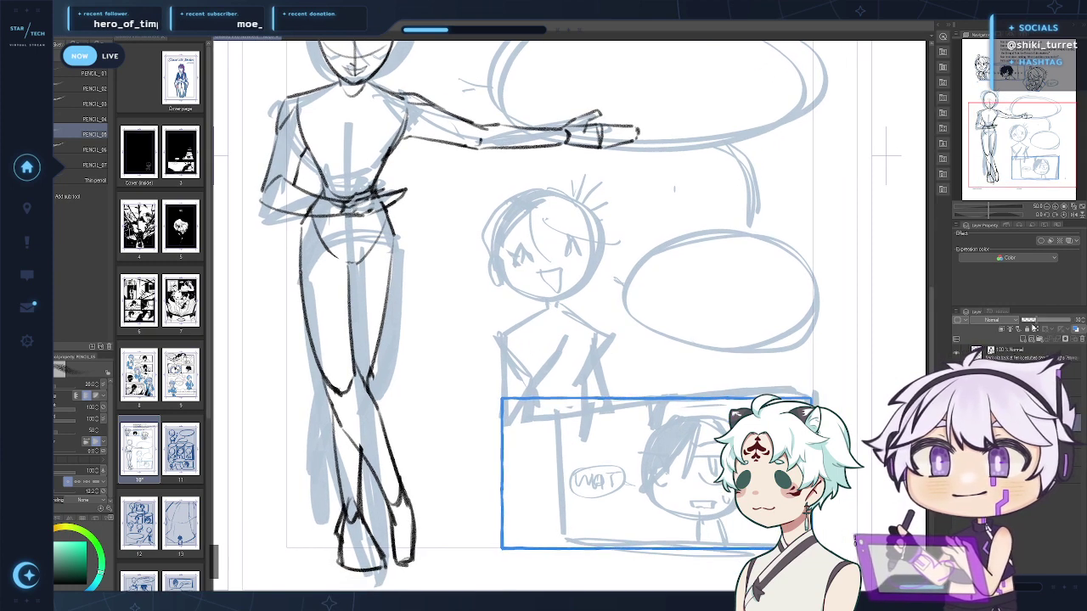
pyautogui.moveTo(1032, 326); pyautogui.dragTo(1026, 321)
pyautogui.click(1026, 406)
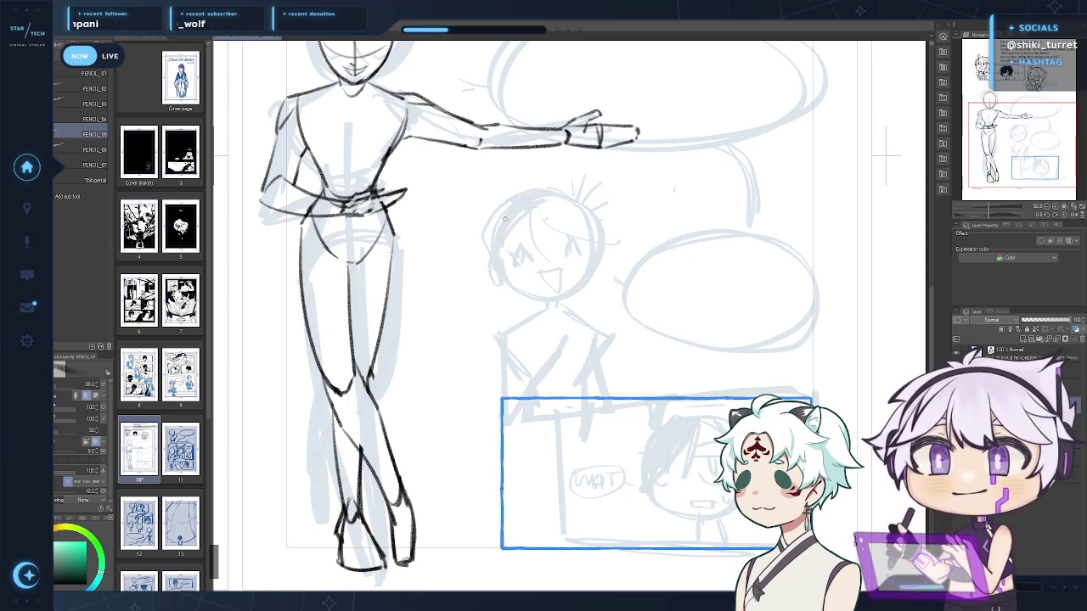
# Sketch the second character's oval head with a narrow chin over the faded head beside the lower speech bubble
pyautogui.moveTo(499, 242)
pyautogui.mouseDown()
pyautogui.moveTo(539, 190)
pyautogui.moveTo(575, 221)
pyautogui.moveTo(575, 207)
pyautogui.moveTo(584, 246)
pyautogui.mouseUp()
pyautogui.hotkey('ctrl', 'z')
pyautogui.hotkey('ctrl', 'z')
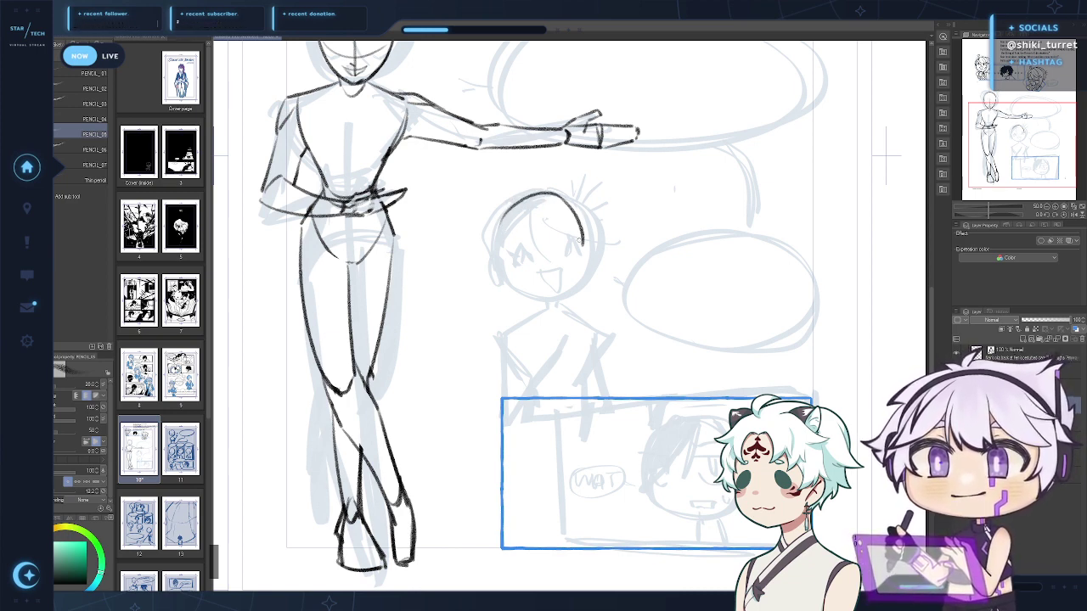
pyautogui.moveTo(510, 212); pyautogui.dragTo(511, 272)
pyautogui.moveTo(511, 208)
pyautogui.mouseDown()
pyautogui.moveTo(501, 256)
pyautogui.moveTo(538, 300)
pyautogui.mouseUp()
pyautogui.hotkey('ctrl', 'z')
pyautogui.hotkey('ctrl', 'z')
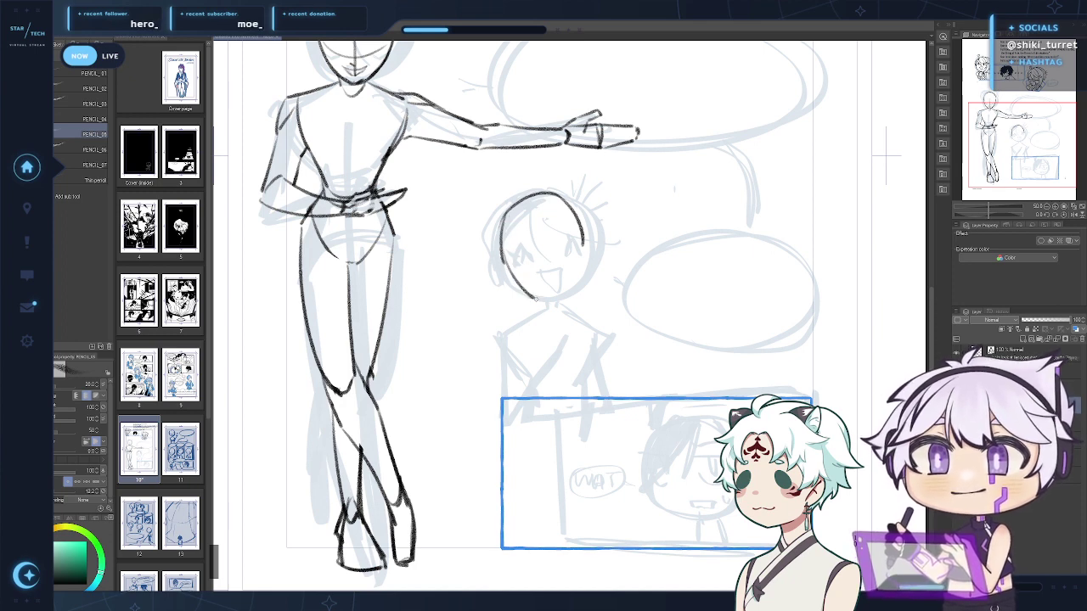
pyautogui.moveTo(507, 267); pyautogui.dragTo(556, 300)
pyautogui.hotkey('ctrl', 'z')
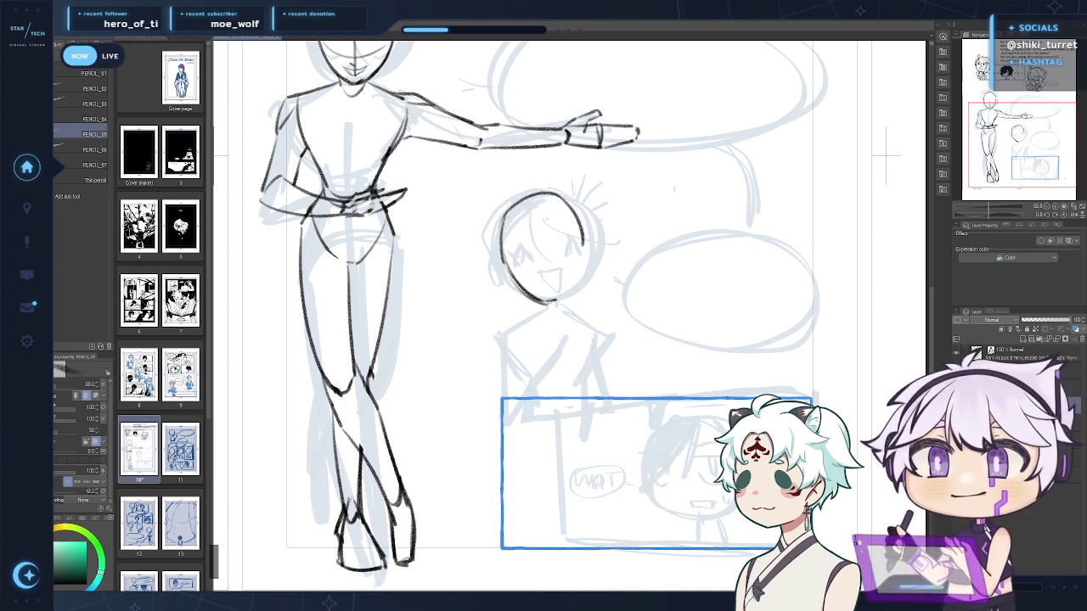
pyautogui.moveTo(578, 255); pyautogui.dragTo(558, 299)
pyautogui.moveTo(583, 249); pyautogui.dragTo(562, 298)
pyautogui.hotkey('ctrl', 'z')
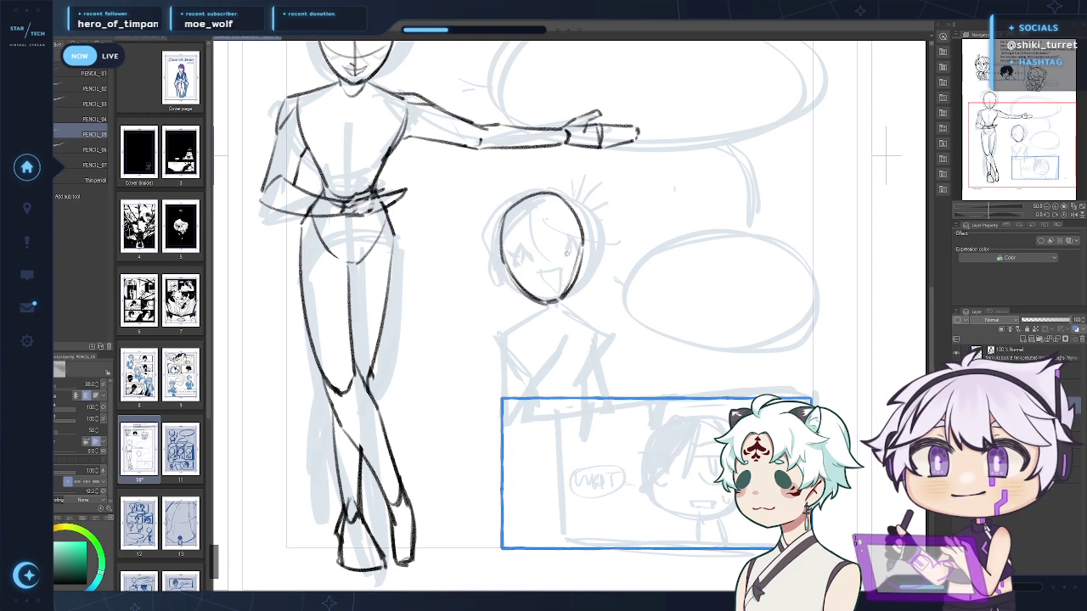
# Add crossed facial guidelines inside the second character's head and sketch the neck with sloping shoulders
pyautogui.moveTo(544, 208); pyautogui.dragTo(547, 286)
pyautogui.hotkey('ctrl', 'z')
pyautogui.moveTo(507, 256); pyautogui.dragTo(576, 250)
pyautogui.hotkey('ctrl', 'z')
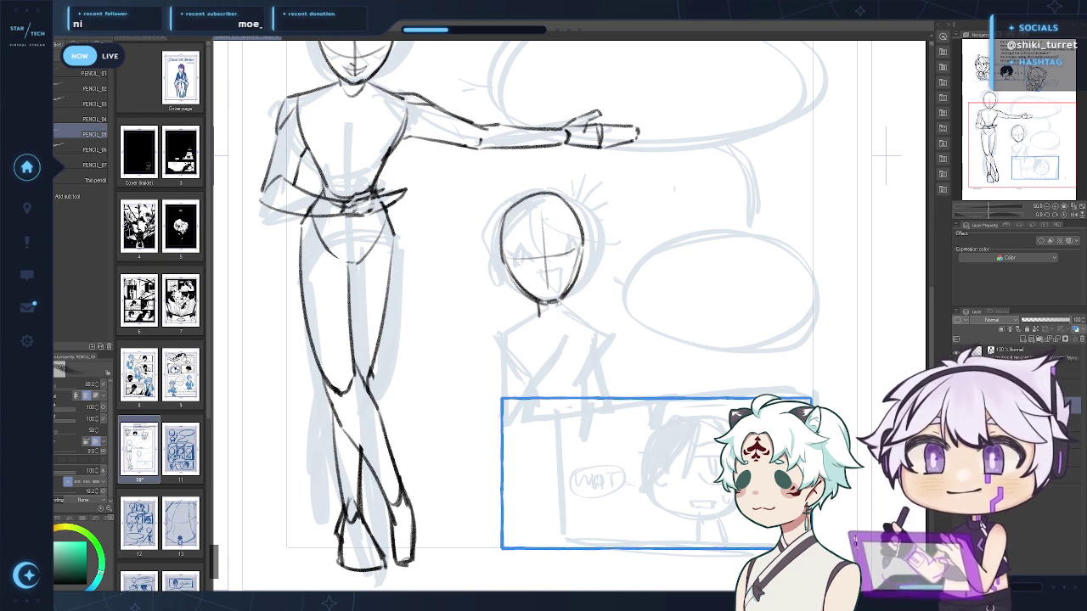
pyautogui.moveTo(559, 299)
pyautogui.mouseDown()
pyautogui.moveTo(560, 321)
pyautogui.moveTo(498, 338)
pyautogui.moveTo(601, 333)
pyautogui.mouseUp()
pyautogui.hotkey('ctrl', 'z')
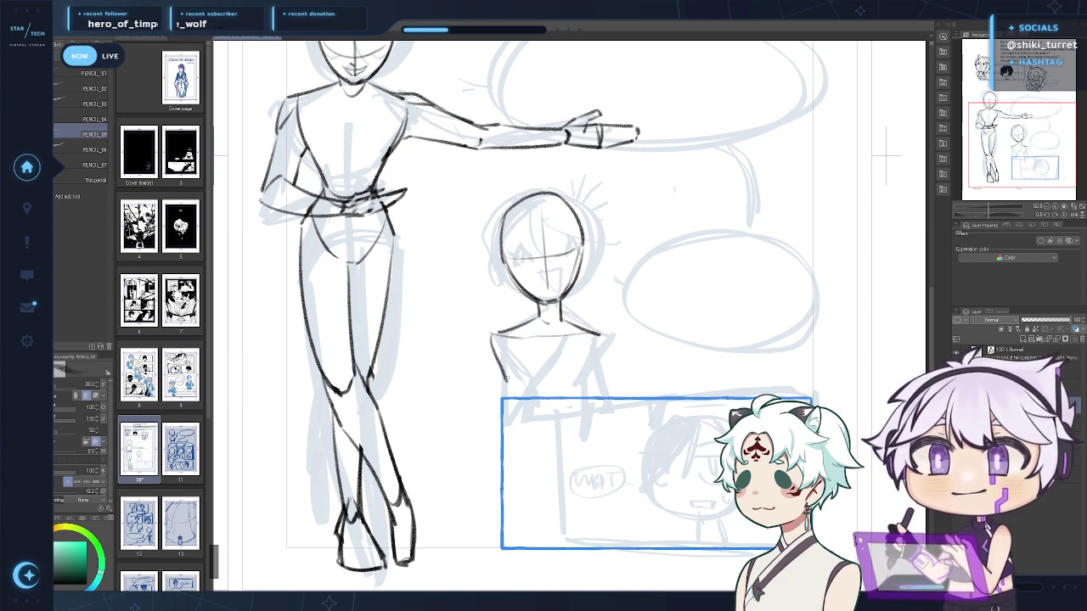
# Sketch the second character's torso outline from the shoulders, tapering to a flat lower edge across the panel border
pyautogui.moveTo(506, 336)
pyautogui.mouseDown()
pyautogui.moveTo(494, 334)
pyautogui.moveTo(532, 399)
pyautogui.mouseUp()
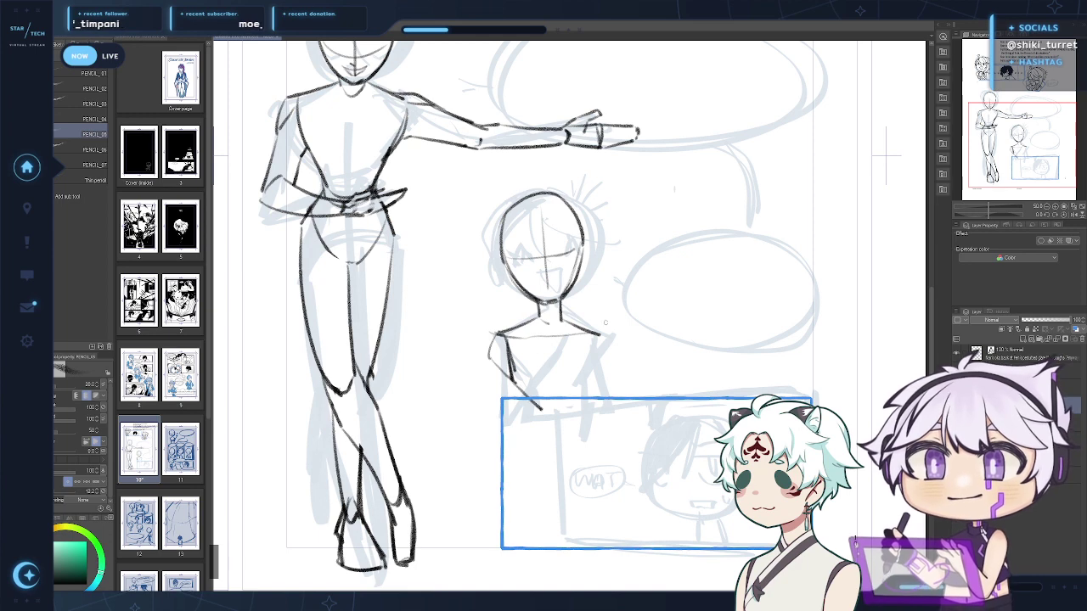
pyautogui.moveTo(595, 334)
pyautogui.mouseDown()
pyautogui.moveTo(603, 375)
pyautogui.moveTo(595, 397)
pyautogui.moveTo(538, 414)
pyautogui.mouseUp()
pyautogui.hotkey('ctrl', 'z')
pyautogui.press('e')
pyautogui.moveTo(492, 340)
pyautogui.mouseDown()
pyautogui.moveTo(507, 386)
pyautogui.moveTo(512, 366)
pyautogui.moveTo(486, 357)
pyautogui.moveTo(490, 338)
pyautogui.moveTo(478, 444)
pyautogui.mouseUp()
pyautogui.press('p')
pyautogui.press('c')
pyautogui.hotkey('ctrl', 'z')
pyautogui.hotkey('ctrl', 'z')
pyautogui.hotkey('ctrl', 'z')
pyautogui.hotkey('ctrl', 'z')
pyautogui.hotkey('ctrl', 'z')
pyautogui.hotkey('ctrl', 'z')
pyautogui.hotkey('ctrl', 'z')
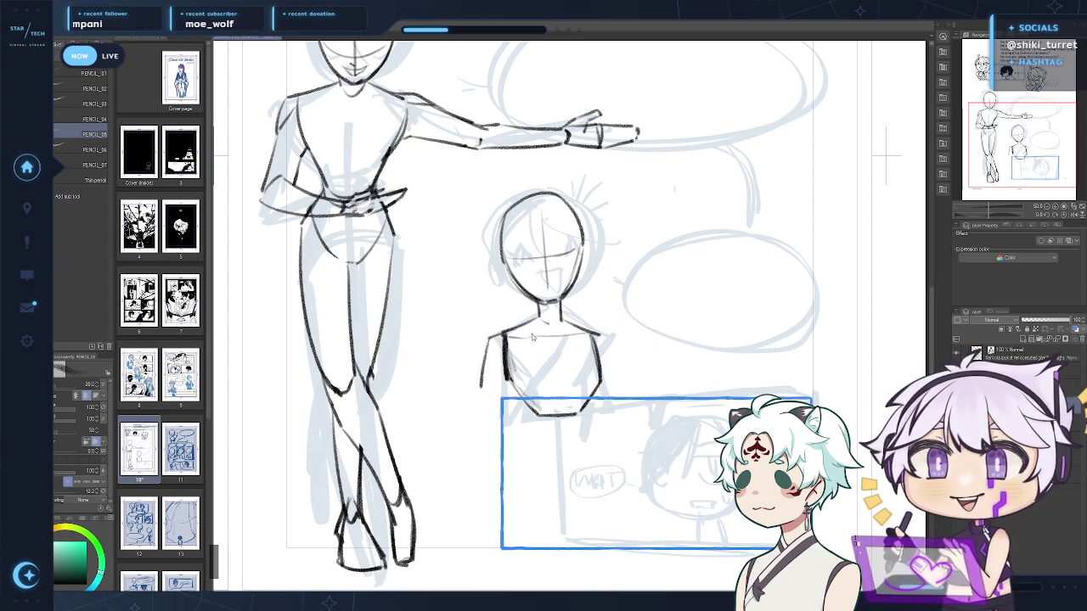
# Sketch the second character's left-hand upper arm curving from the shoulder down to the elbow beside the torso
pyautogui.moveTo(507, 330); pyautogui.dragTo(478, 373)
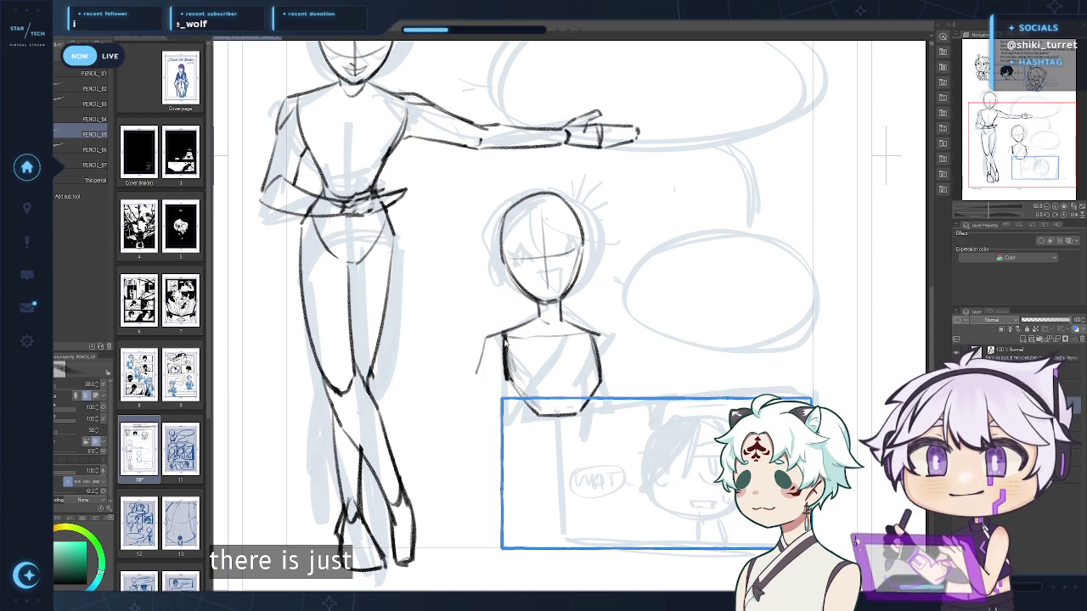
pyautogui.hotkey('ctrl', 'z')
pyautogui.moveTo(508, 331)
pyautogui.mouseDown()
pyautogui.moveTo(487, 340)
pyautogui.moveTo(478, 386)
pyautogui.mouseUp()
pyautogui.moveTo(501, 350); pyautogui.dragTo(480, 385)
pyautogui.hotkey('ctrl', 'z')
pyautogui.hotkey('ctrl', 'z')
pyautogui.moveTo(508, 330); pyautogui.dragTo(484, 396)
pyautogui.moveTo(504, 348)
pyautogui.mouseDown()
pyautogui.moveTo(493, 370)
pyautogui.moveTo(522, 450)
pyautogui.mouseUp()
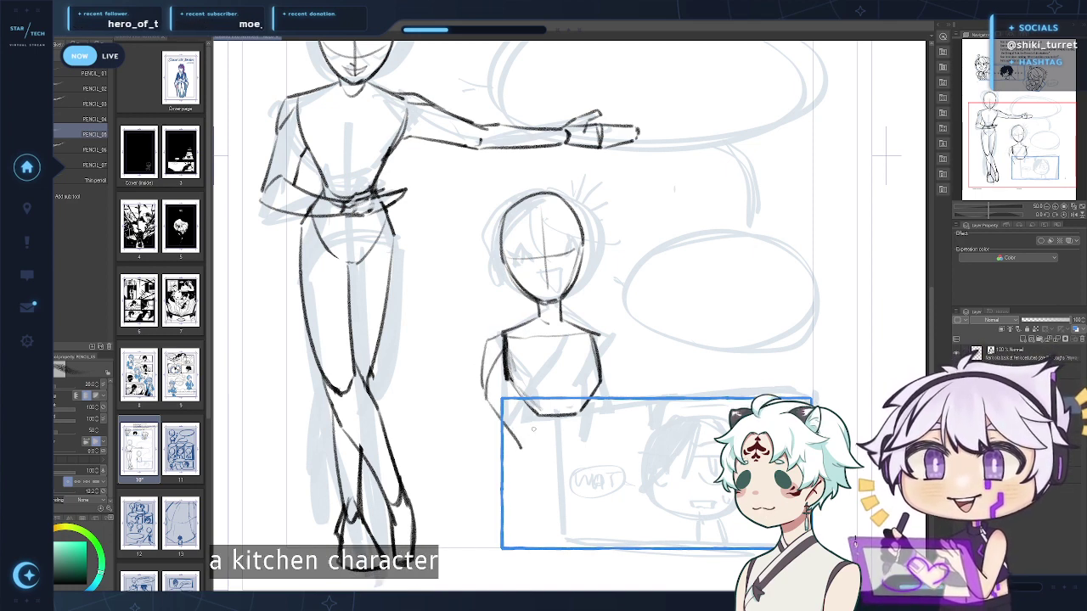
pyautogui.hotkey('ctrl', 'z')
pyautogui.moveTo(486, 384); pyautogui.dragTo(496, 440)
pyautogui.hotkey('ctrl', 'z')
pyautogui.hotkey('ctrl', 'z')
# Sketch the forearm rising diagonally across the chest from the rounded elbow to the wrist
pyautogui.moveTo(508, 354); pyautogui.dragTo(521, 420)
pyautogui.moveTo(566, 356)
pyautogui.mouseDown()
pyautogui.moveTo(553, 366)
pyautogui.moveTo(559, 392)
pyautogui.moveTo(536, 437)
pyautogui.moveTo(571, 371)
pyautogui.mouseUp()
pyautogui.hotkey('ctrl', 'z')
pyautogui.hotkey('ctrl', 'z')
pyautogui.hotkey('ctrl', 'z')
pyautogui.hotkey('ctrl', 'z')
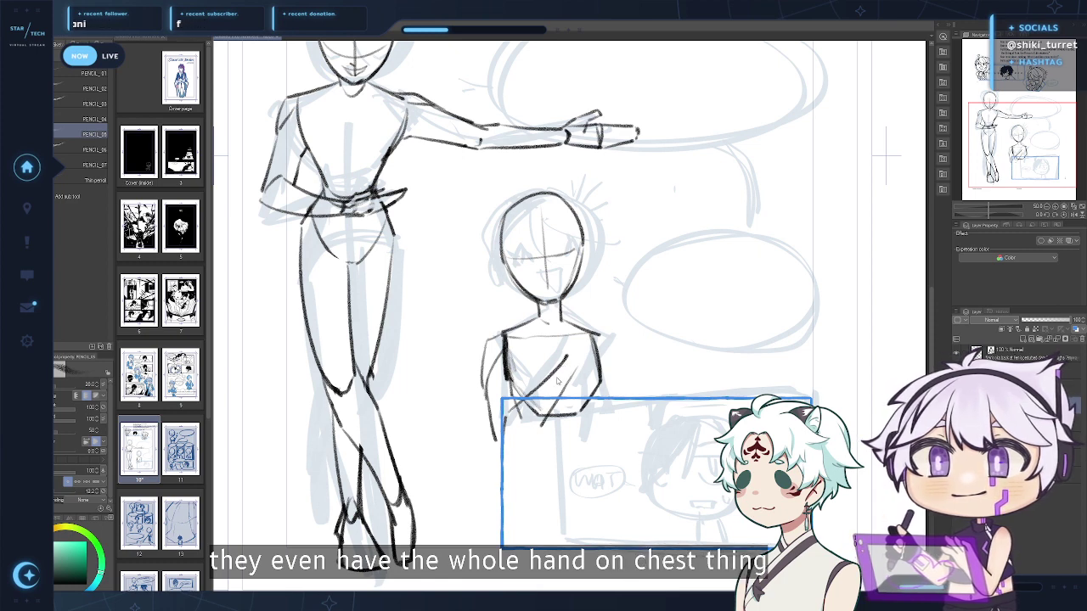
pyautogui.moveTo(506, 433)
pyautogui.mouseDown()
pyautogui.moveTo(503, 451)
pyautogui.moveTo(557, 409)
pyautogui.mouseUp()
pyautogui.hotkey('ctrl', 'z')
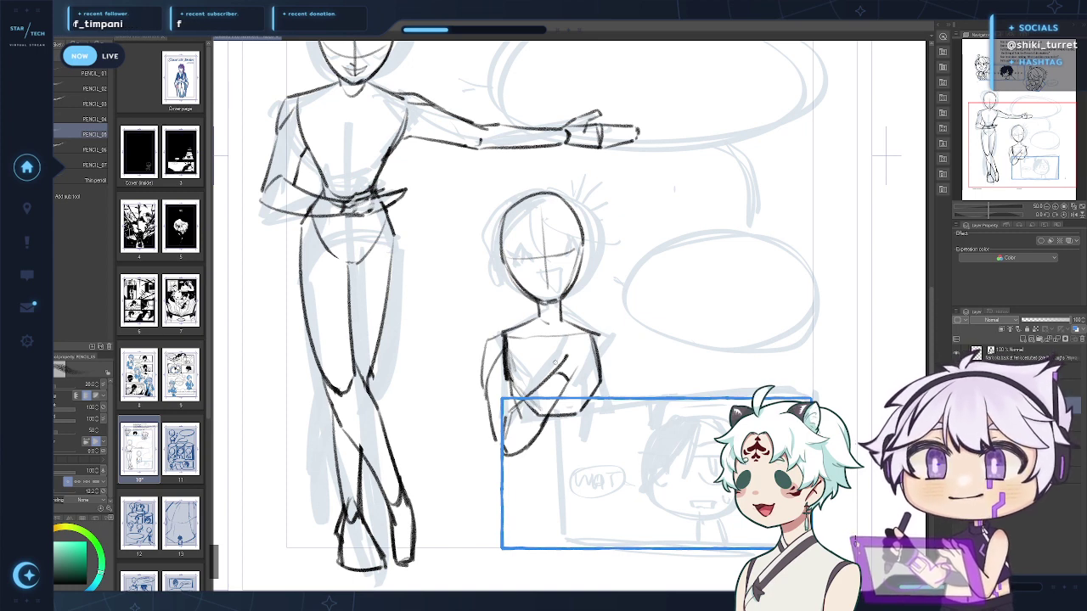
# Sketch the hand resting near the opposite shoulder and add that shoulder's curved upper arm
pyautogui.moveTo(592, 357); pyautogui.dragTo(569, 377)
pyautogui.moveTo(588, 335)
pyautogui.mouseDown()
pyautogui.moveTo(576, 345)
pyautogui.moveTo(596, 363)
pyautogui.moveTo(551, 373)
pyautogui.mouseUp()
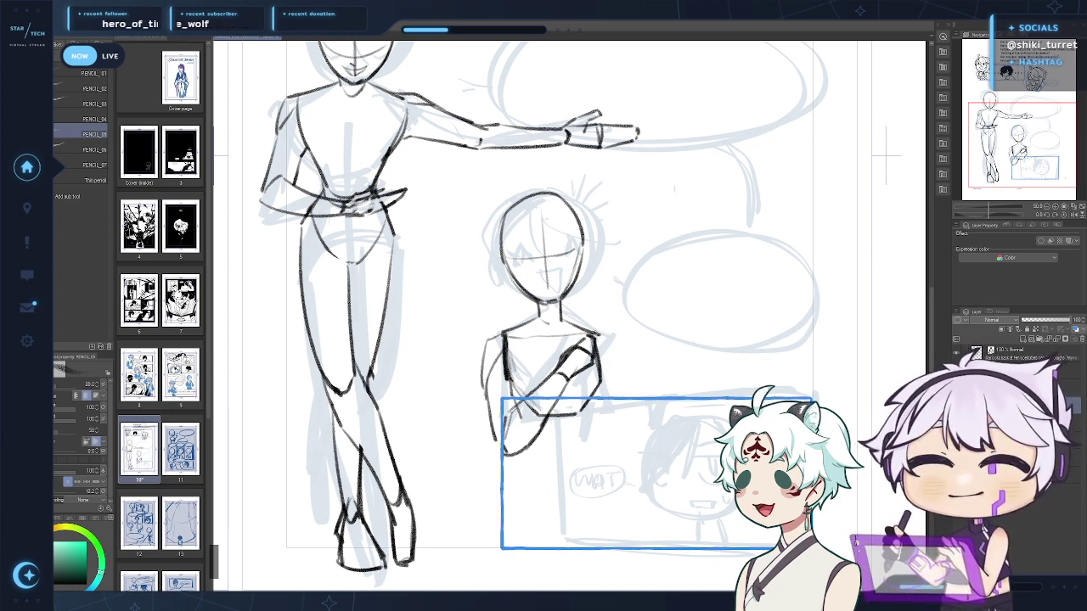
pyautogui.moveTo(610, 345); pyautogui.dragTo(603, 386)
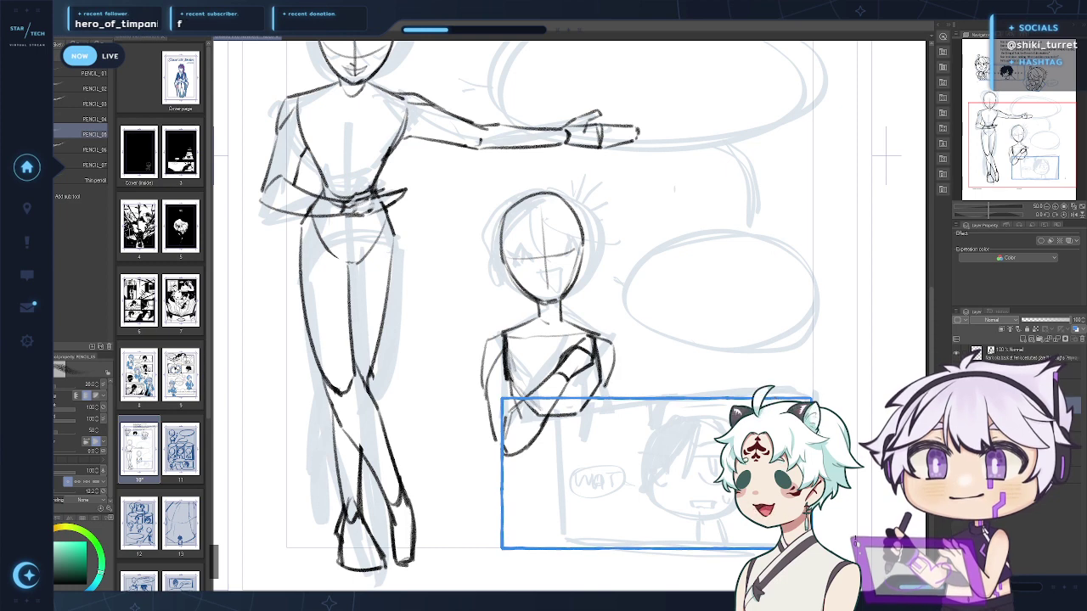
pyautogui.hotkey('ctrl', 'z')
pyautogui.moveTo(612, 343); pyautogui.dragTo(603, 390)
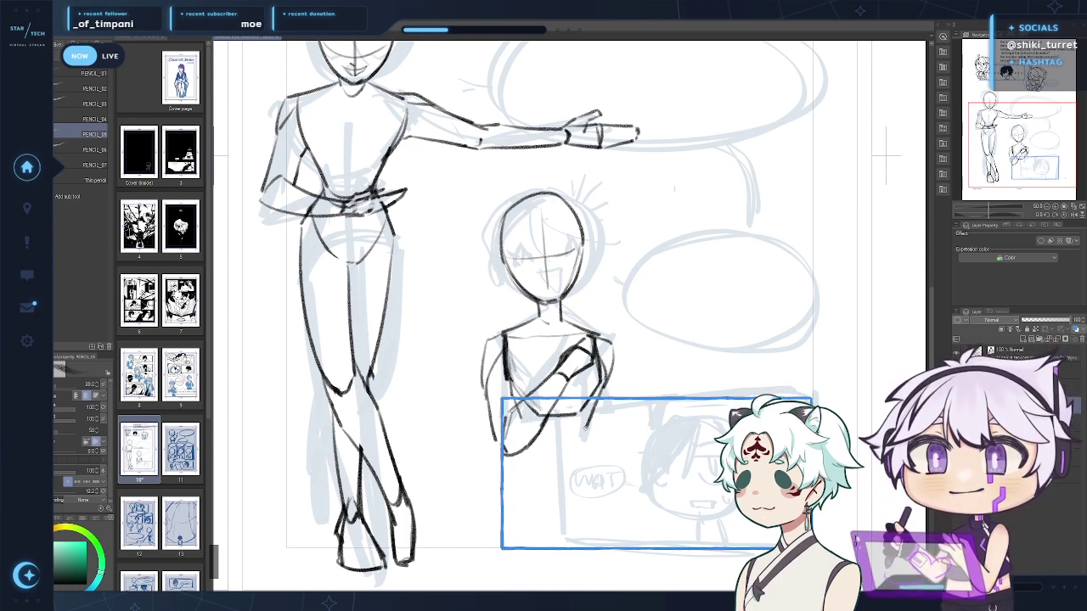
pyautogui.hotkey('ctrl', 'z')
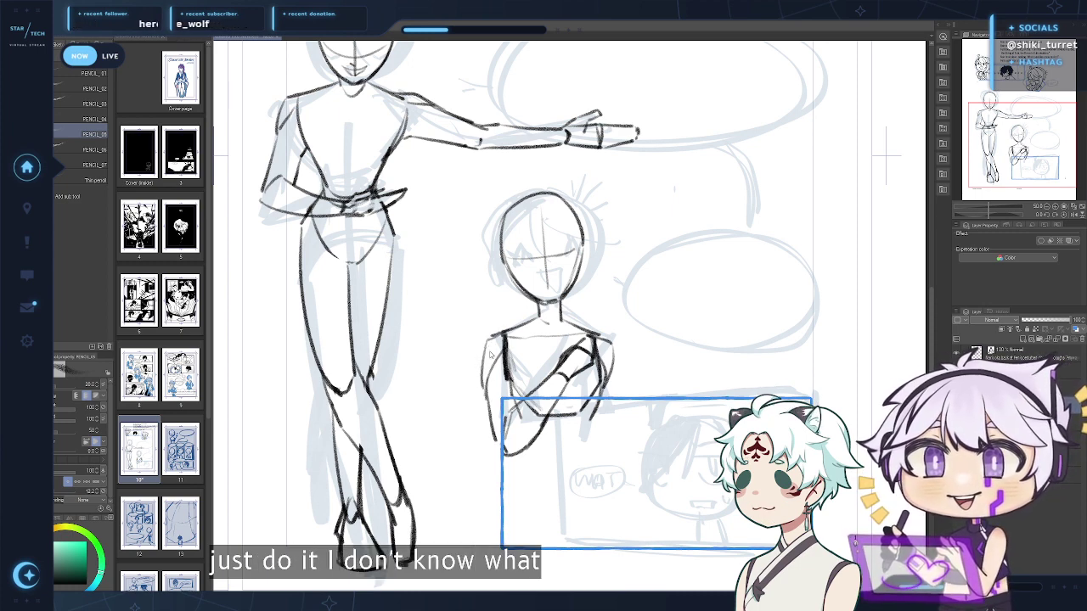
# Redraw the bent arm's outer contour more firmly and clean up the torso lines overlapping its forearm
pyautogui.moveTo(490, 339)
pyautogui.mouseDown()
pyautogui.moveTo(480, 381)
pyautogui.moveTo(498, 450)
pyautogui.mouseUp()
pyautogui.hotkey('ctrl', 'z')
pyautogui.moveTo(488, 387); pyautogui.dragTo(496, 442)
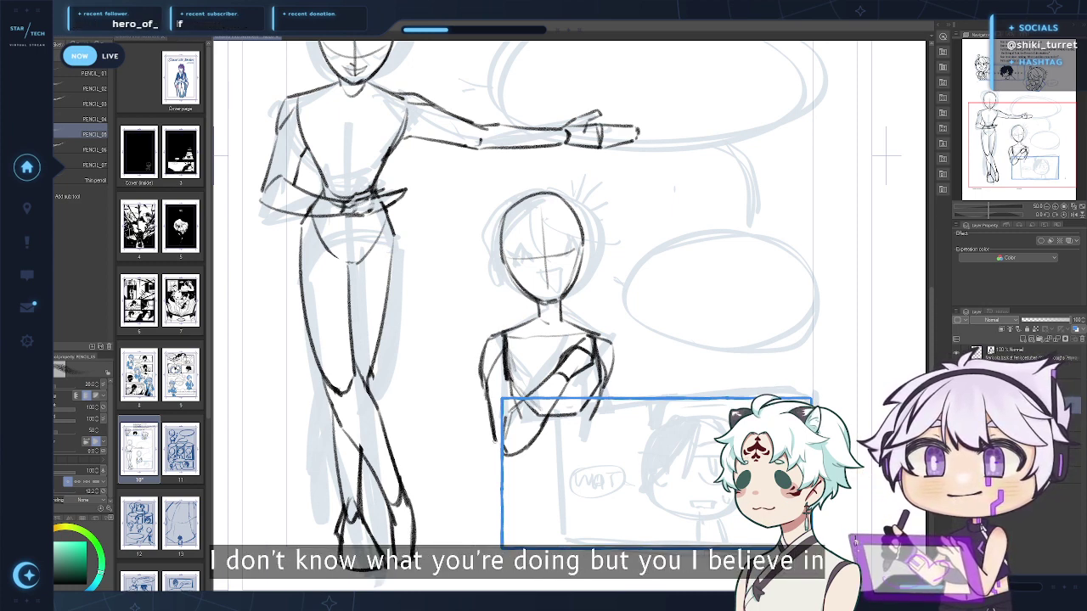
pyautogui.press('p')
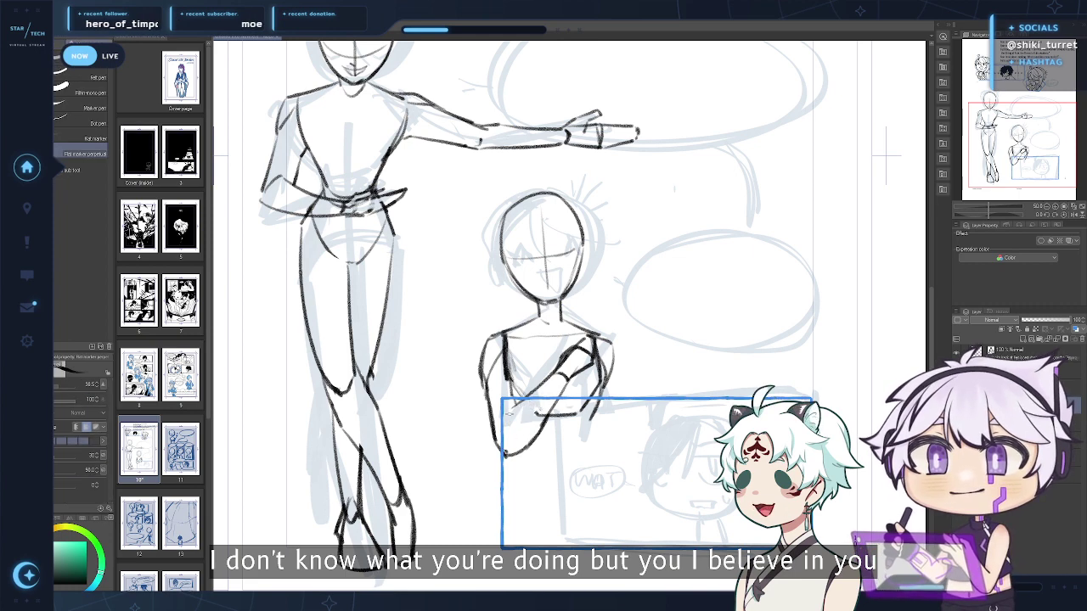
pyautogui.press('p')
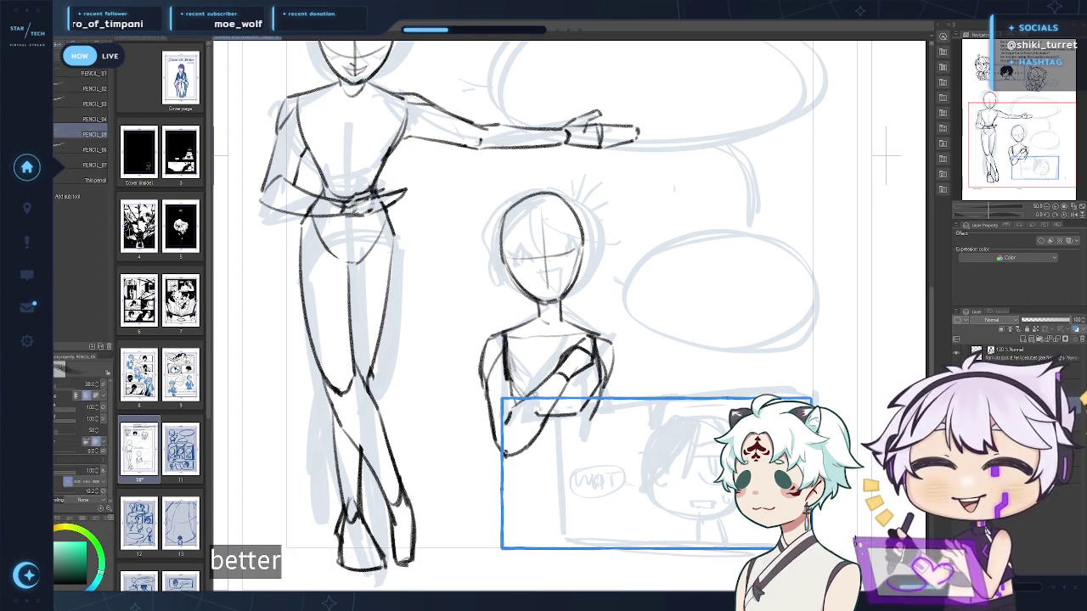
pyautogui.press('e')
pyautogui.moveTo(670, 325); pyautogui.dragTo(654, 369)
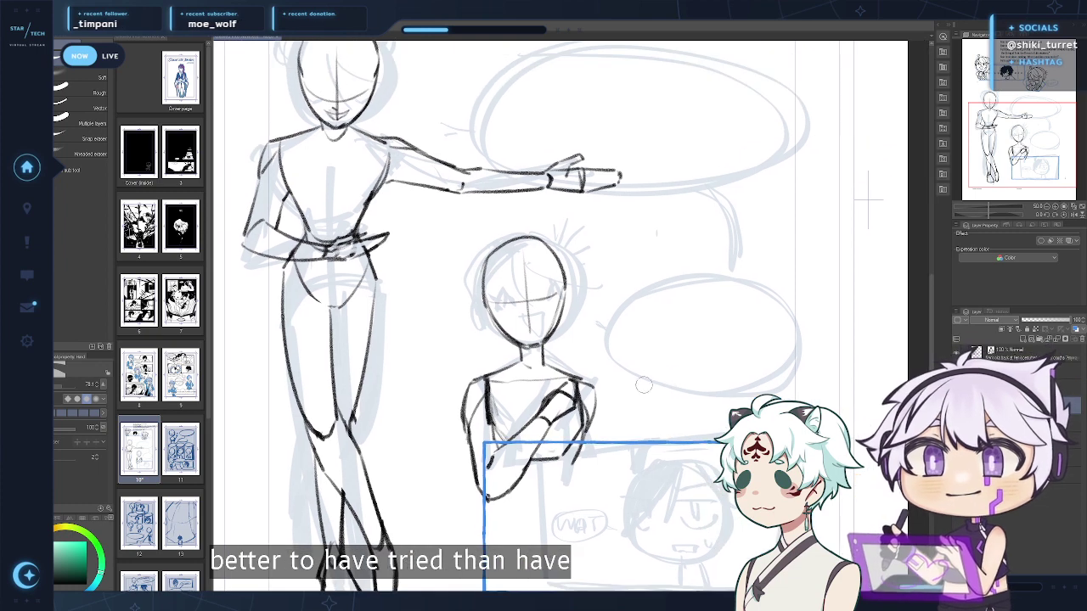
pyautogui.press('p')
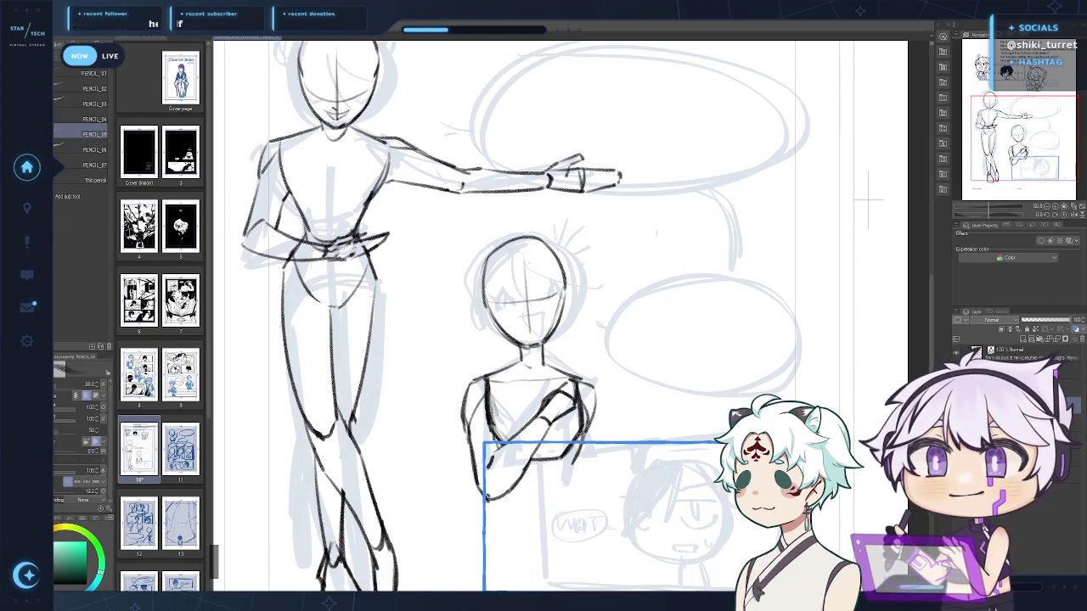
# Select the second character's bust sketch, scale it down slightly and move it up above the lower panel border
pyautogui.press('k')
pyautogui.moveTo(507, 308)
pyautogui.mouseDown()
pyautogui.moveTo(506, 272)
pyautogui.moveTo(535, 227)
pyautogui.moveTo(420, 299)
pyautogui.moveTo(464, 281)
pyautogui.mouseUp()
pyautogui.hotkey('ctrl', 'z')
pyautogui.press('m')
pyautogui.hotkey('ctrl', 't')
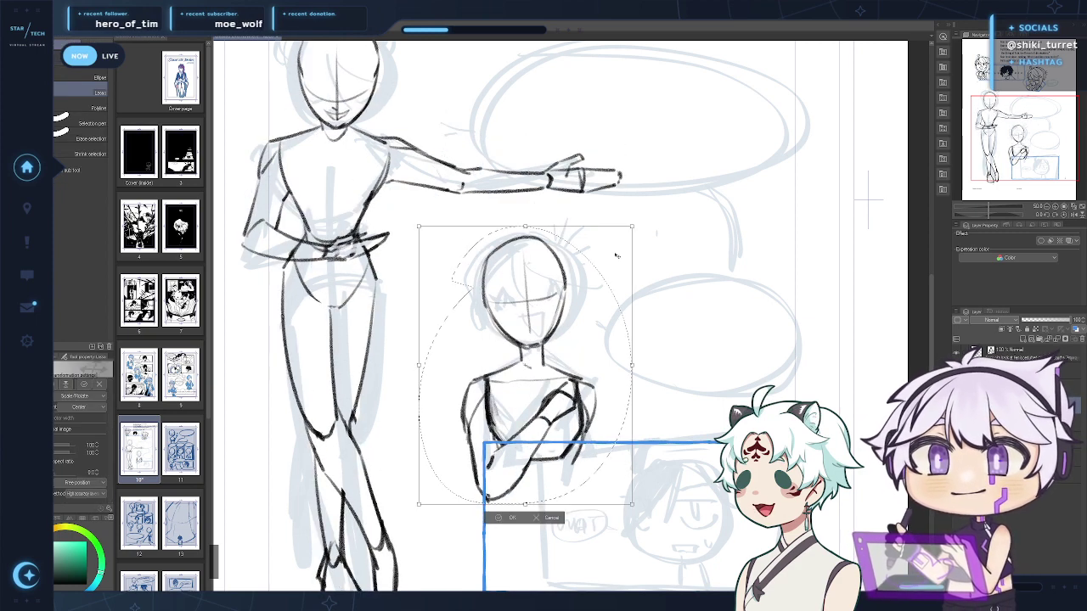
pyautogui.moveTo(613, 252); pyautogui.dragTo(603, 263)
pyautogui.moveTo(547, 419); pyautogui.dragTo(559, 361)
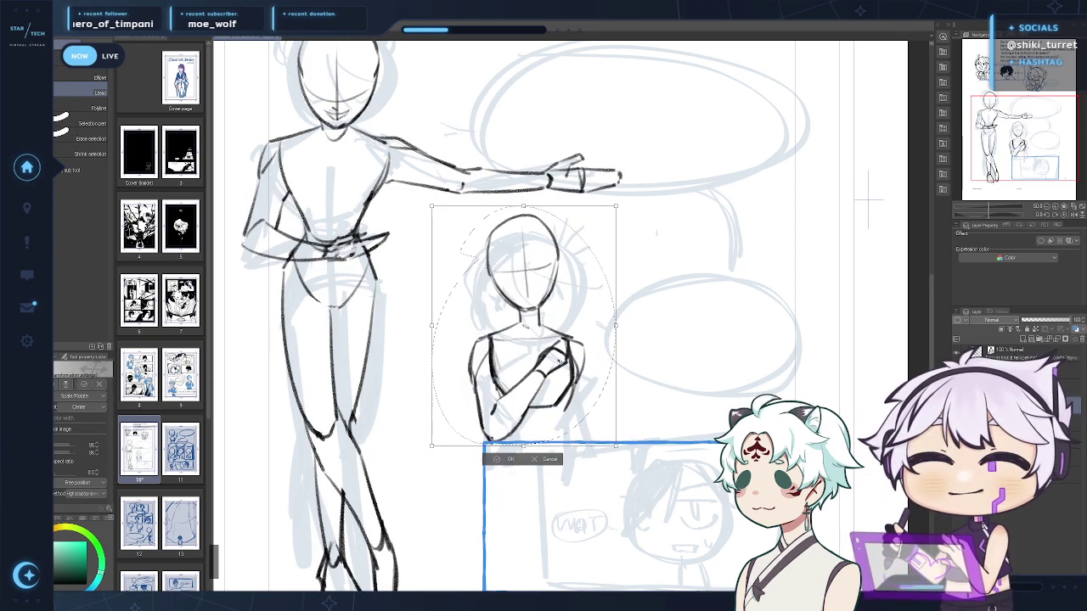
pyautogui.click(505, 459)
pyautogui.press('p')
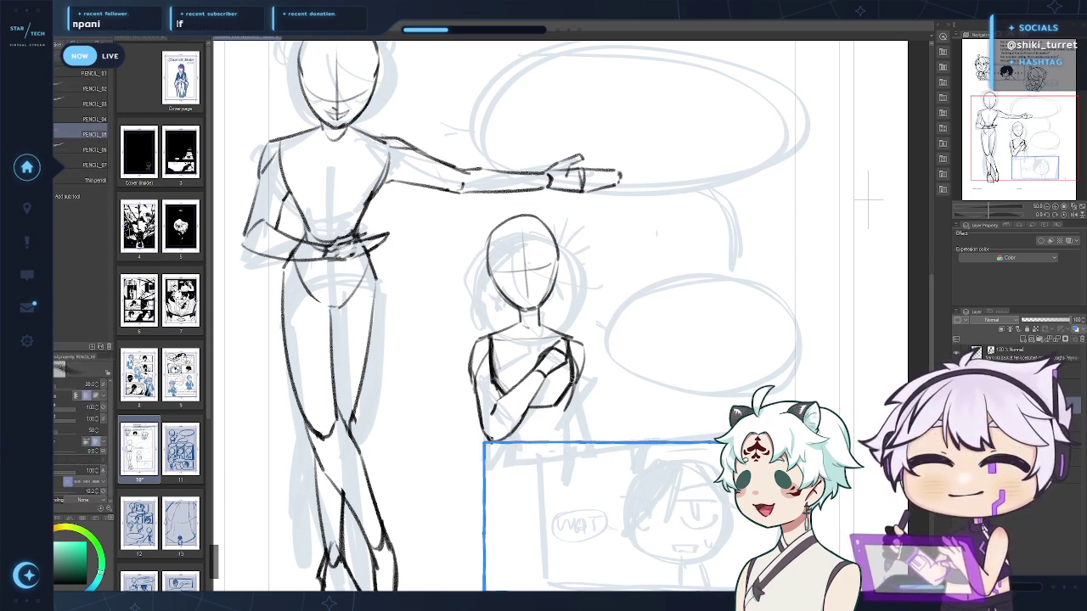
# Extend the second character's waist to the panel border and lengthen the right-hand arm down beside it
pyautogui.moveTo(525, 418); pyautogui.dragTo(552, 416)
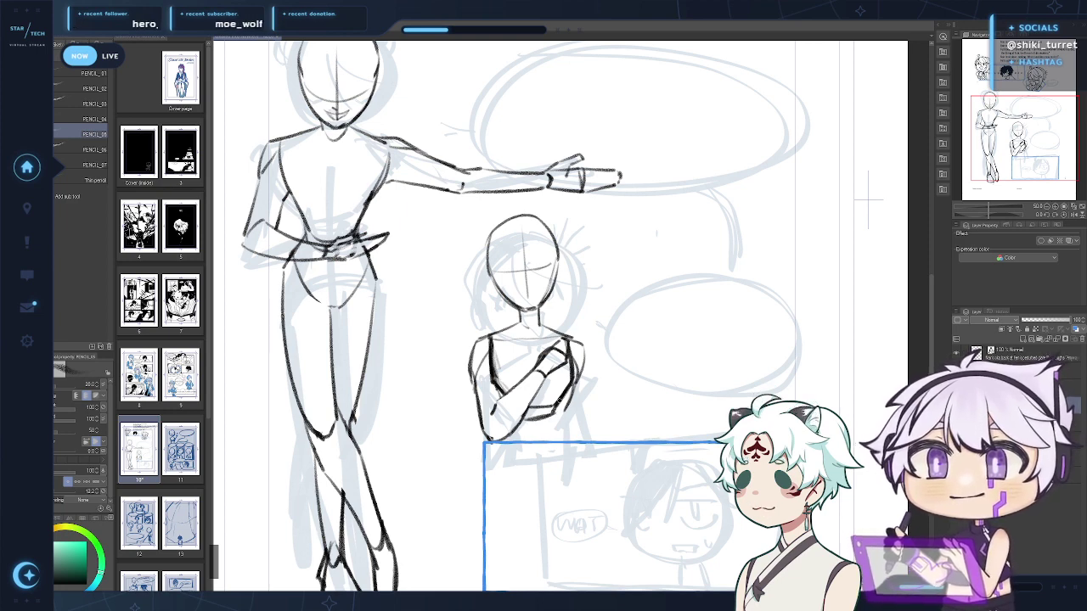
pyautogui.moveTo(503, 439); pyautogui.dragTo(540, 444)
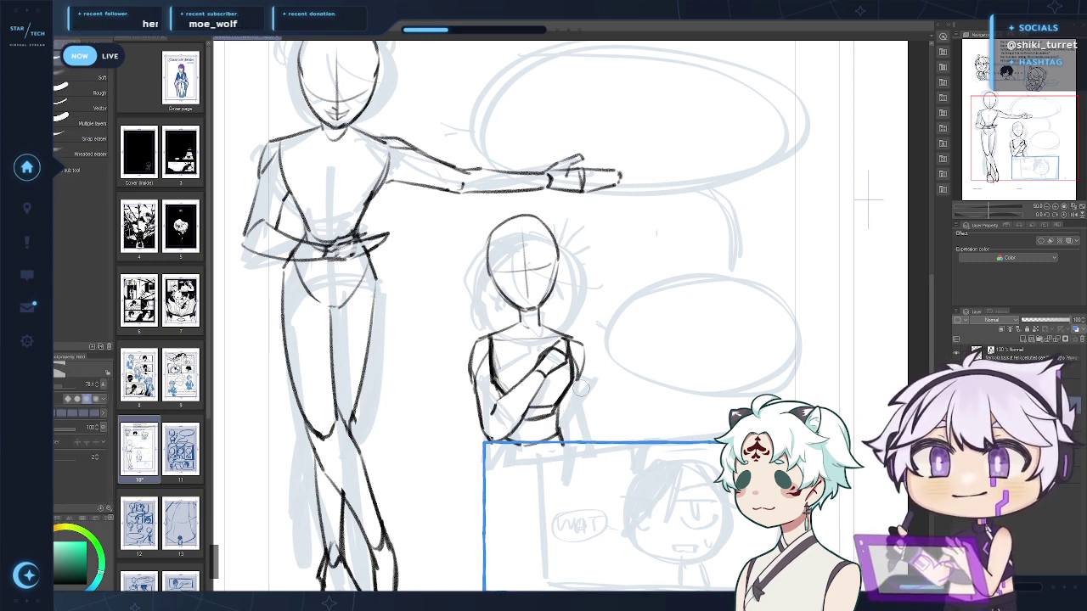
pyautogui.moveTo(579, 379); pyautogui.dragTo(566, 430)
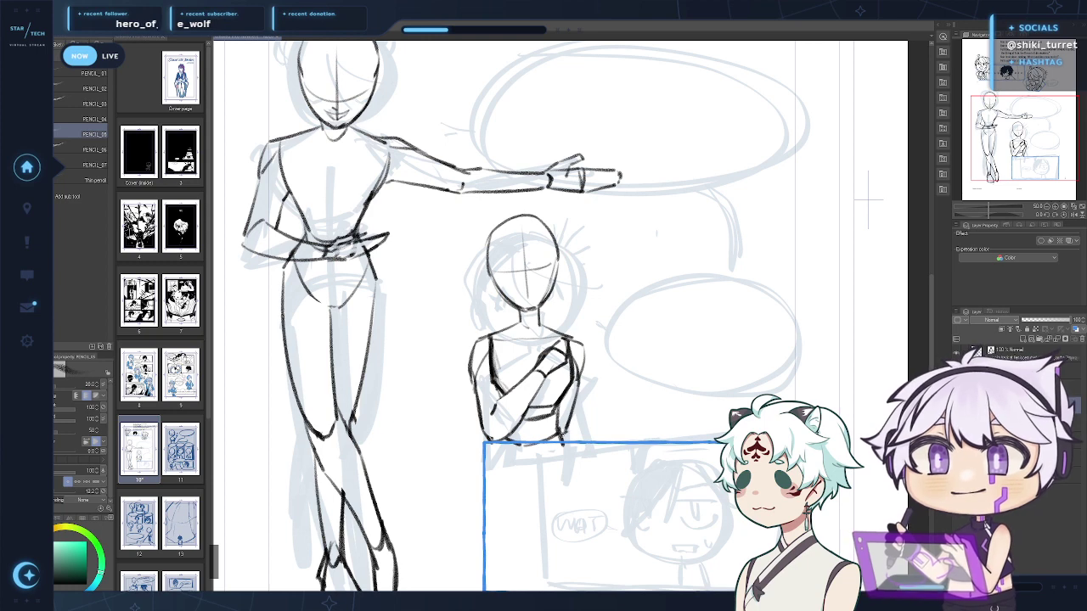
pyautogui.hotkey('ctrl', 'z')
pyautogui.moveTo(579, 376)
pyautogui.mouseDown()
pyautogui.moveTo(567, 439)
pyautogui.moveTo(571, 425)
pyautogui.mouseUp()
pyautogui.hotkey('ctrl', 'z')
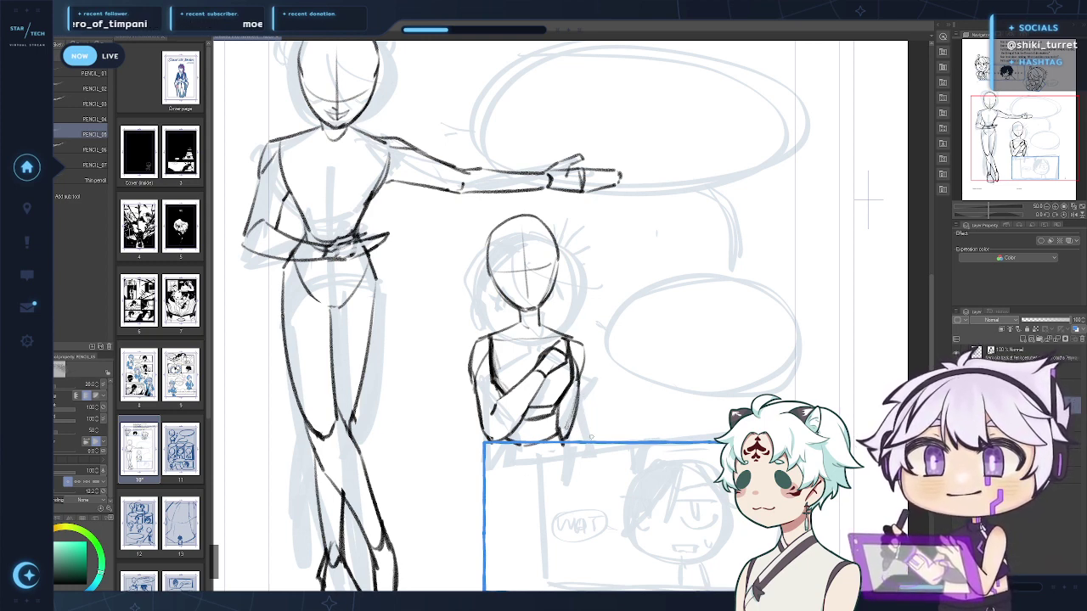
# Erase the bust's left-hand arm contour, redraw it further out with a squarer elbow, and refine the waist lines
pyautogui.press('e')
pyautogui.moveTo(479, 343); pyautogui.dragTo(487, 432)
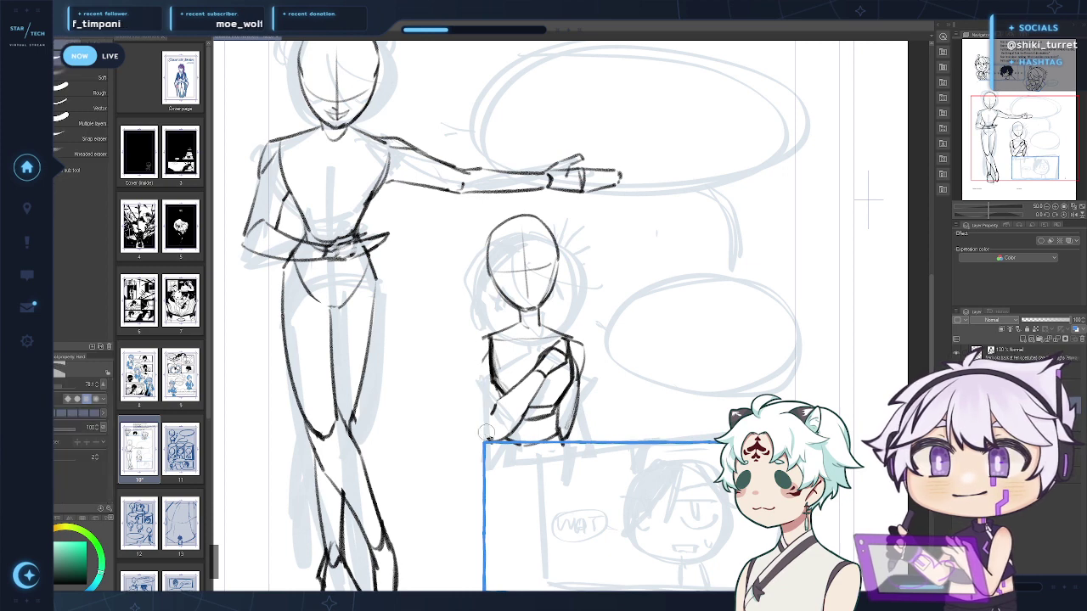
pyautogui.press('p')
pyautogui.moveTo(494, 335)
pyautogui.mouseDown()
pyautogui.moveTo(477, 341)
pyautogui.moveTo(464, 431)
pyautogui.mouseUp()
pyautogui.hotkey('ctrl', 'z')
pyautogui.moveTo(467, 374)
pyautogui.mouseDown()
pyautogui.moveTo(472, 445)
pyautogui.moveTo(524, 383)
pyautogui.moveTo(492, 421)
pyautogui.mouseUp()
pyautogui.hotkey('ctrl', 'z')
pyautogui.press('e')
pyautogui.press('p')
pyautogui.press('p')
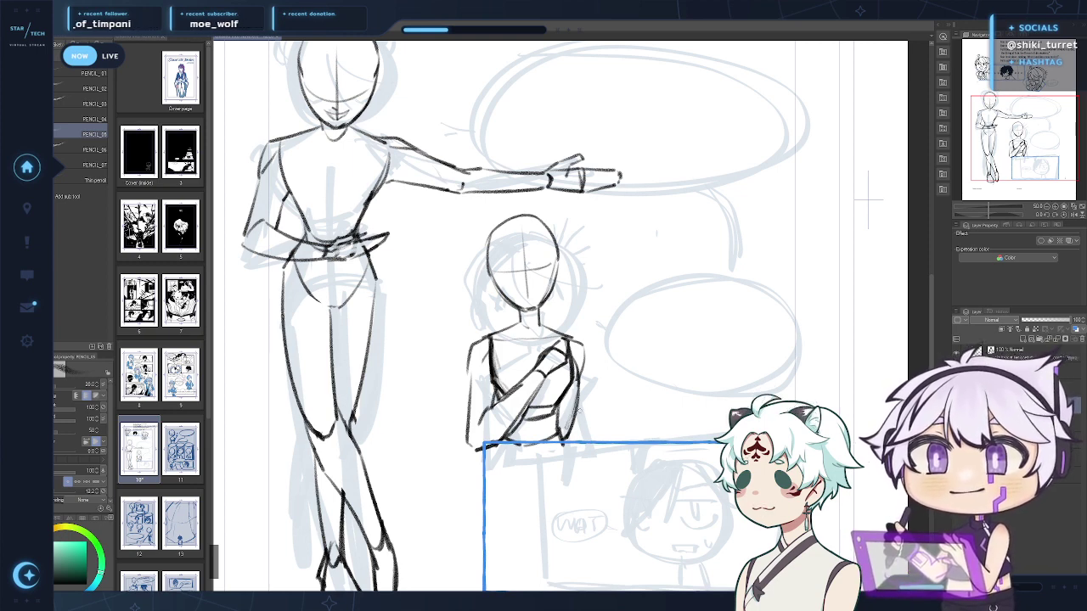
pyautogui.moveTo(538, 418)
pyautogui.mouseDown()
pyautogui.moveTo(556, 397)
pyautogui.moveTo(539, 439)
pyautogui.mouseUp()
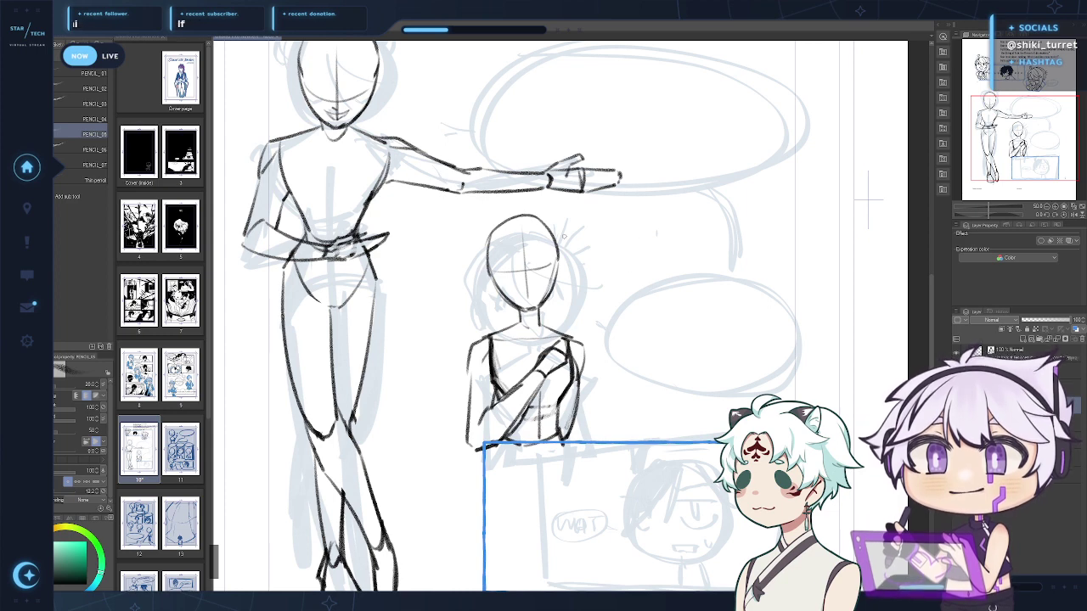
# Select the bust's head and scale it down slightly, keeping it seated on the neck
pyautogui.press('m')
pyautogui.moveTo(575, 275)
pyautogui.mouseDown()
pyautogui.moveTo(472, 253)
pyautogui.moveTo(518, 312)
pyautogui.mouseUp()
pyautogui.hotkey('ctrl', 't')
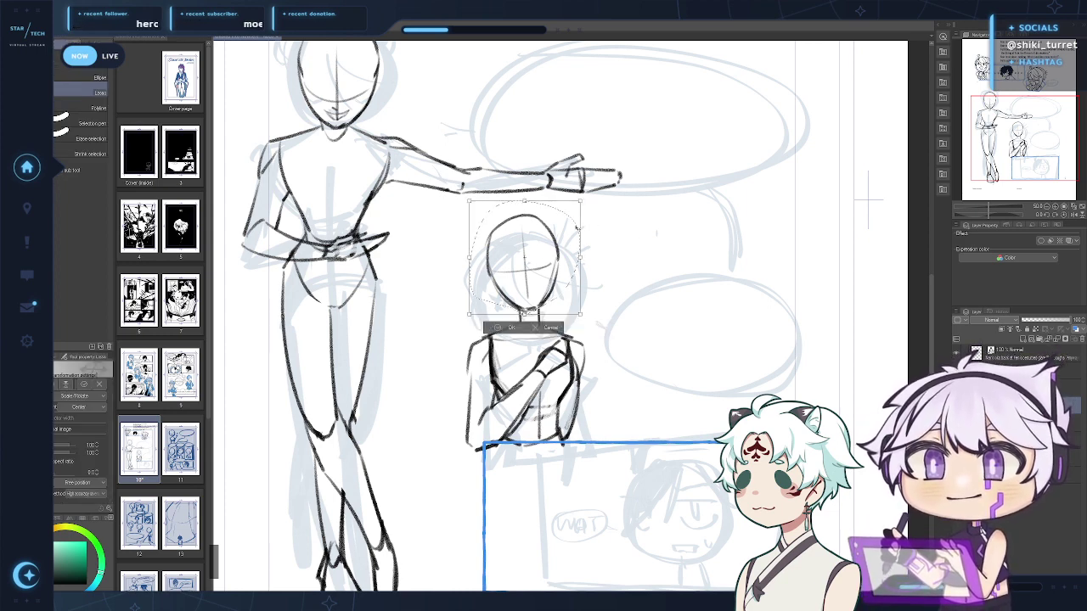
pyautogui.moveTo(581, 200)
pyautogui.mouseDown()
pyautogui.moveTo(563, 219)
pyautogui.moveTo(564, 243)
pyautogui.mouseUp()
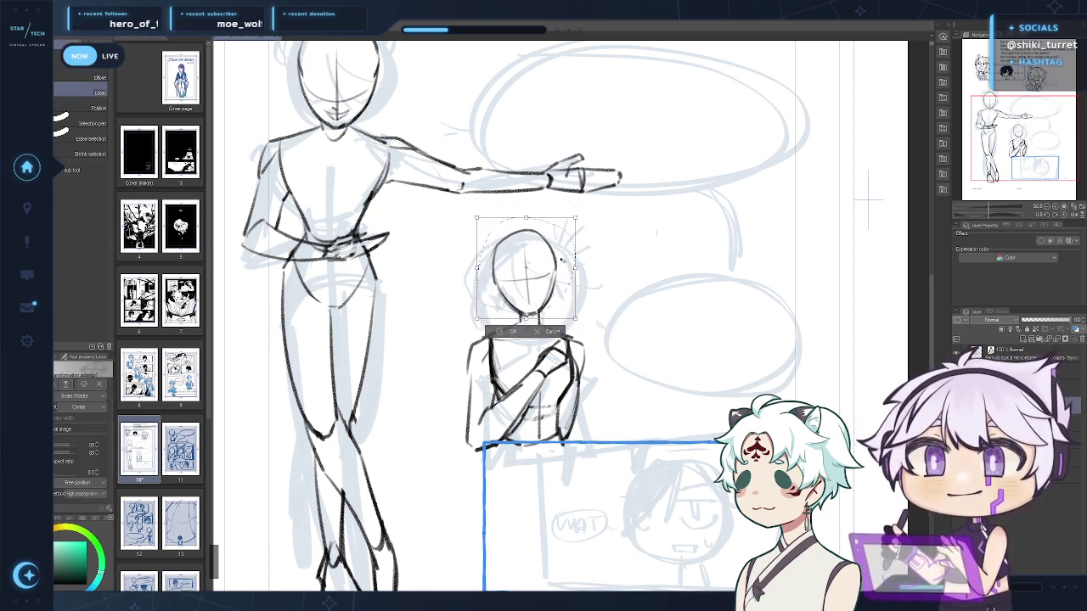
pyautogui.moveTo(556, 311); pyautogui.dragTo(558, 312)
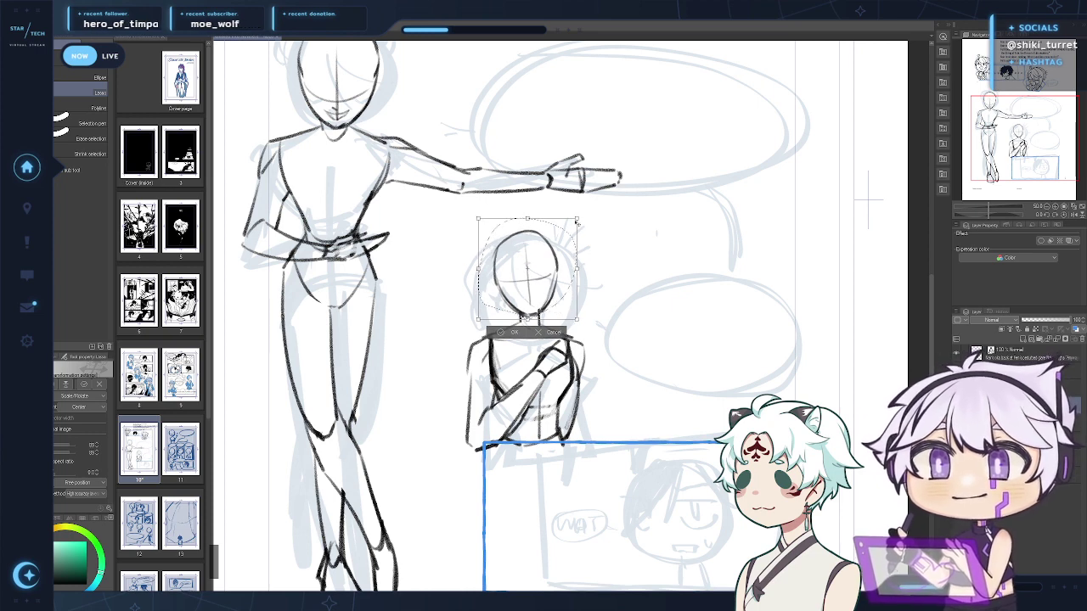
pyautogui.moveTo(577, 219); pyautogui.dragTo(573, 223)
pyautogui.moveTo(557, 270); pyautogui.dragTo(558, 271)
pyautogui.moveTo(528, 321); pyautogui.dragTo(527, 322)
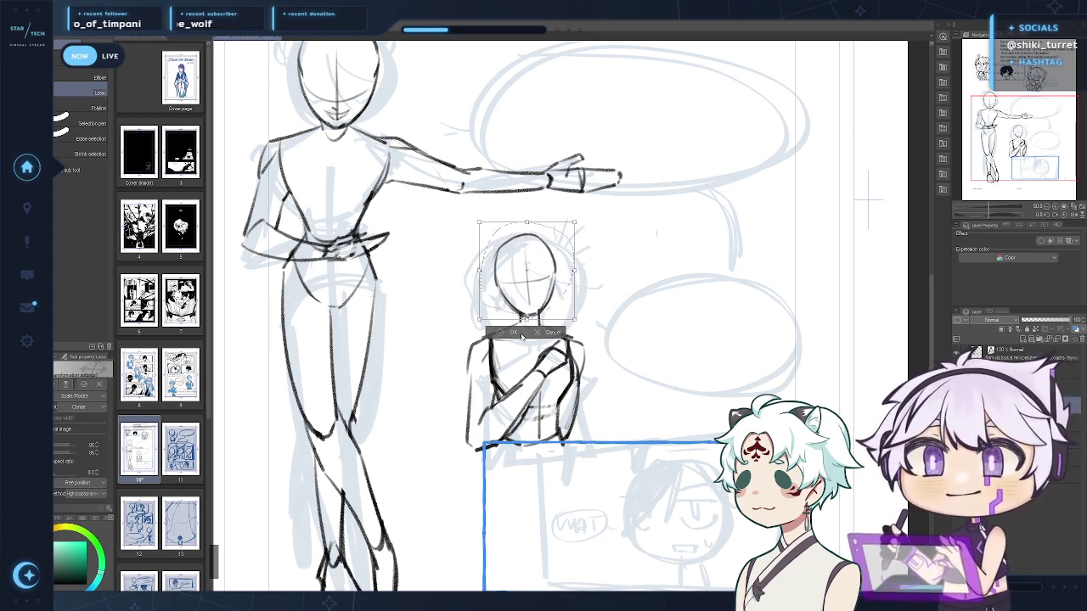
pyautogui.click(516, 333)
pyautogui.hotkey('ctrl', 'd')
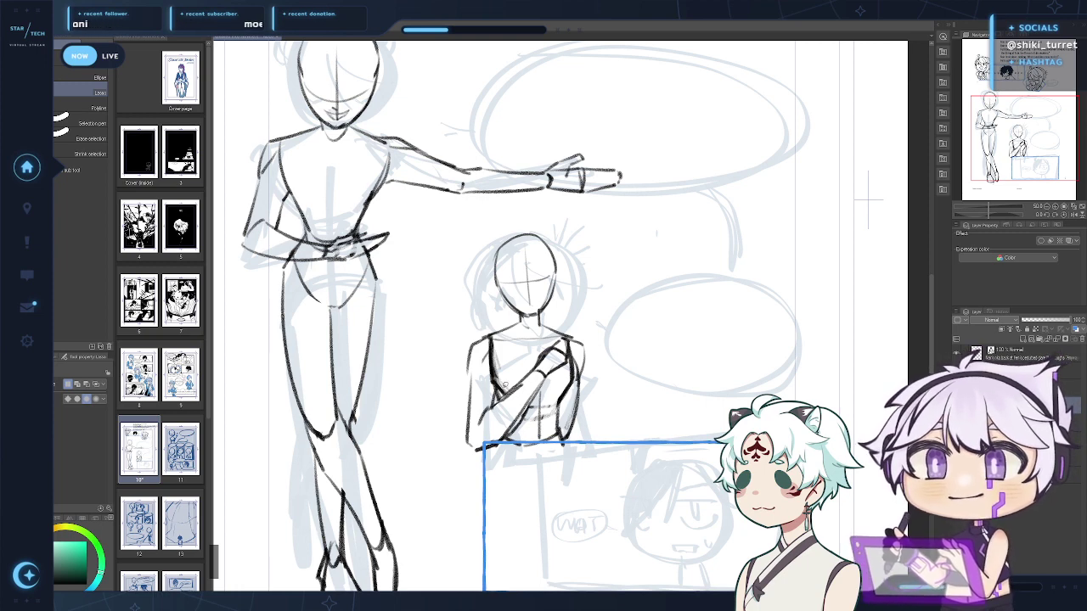
# Select the whole bust sketch, move it slightly up above the panel border and rotate it slightly counterclockwise
pyautogui.press('k')
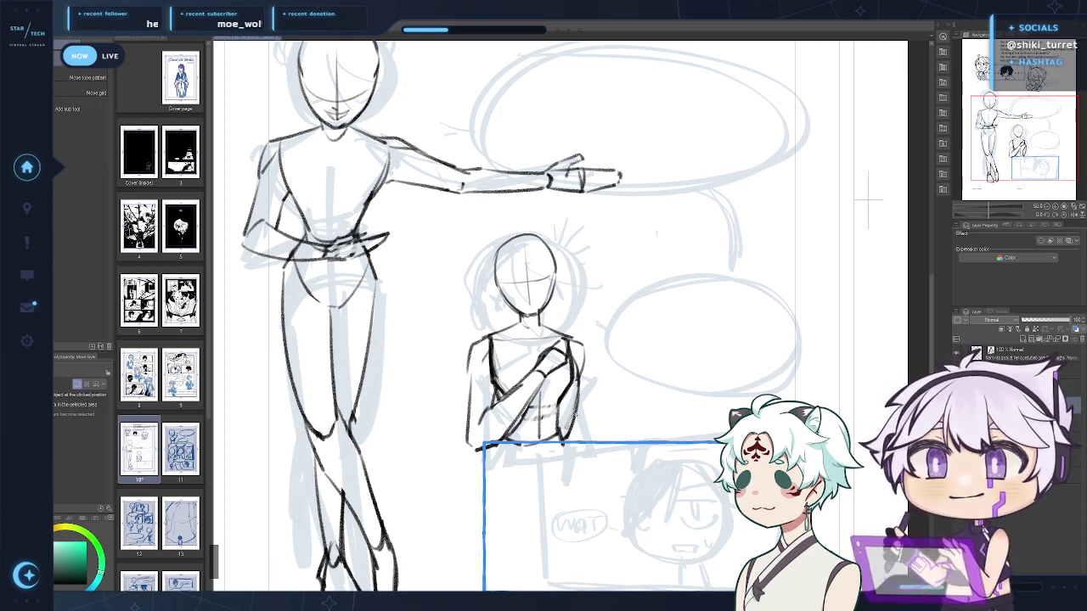
pyautogui.moveTo(581, 369); pyautogui.dragTo(587, 363)
pyautogui.hotkey('ctrl', 'z')
pyautogui.press('m')
pyautogui.moveTo(488, 224)
pyautogui.mouseDown()
pyautogui.moveTo(533, 490)
pyautogui.moveTo(436, 315)
pyautogui.mouseUp()
pyautogui.press('k')
pyautogui.moveTo(563, 359); pyautogui.dragTo(567, 352)
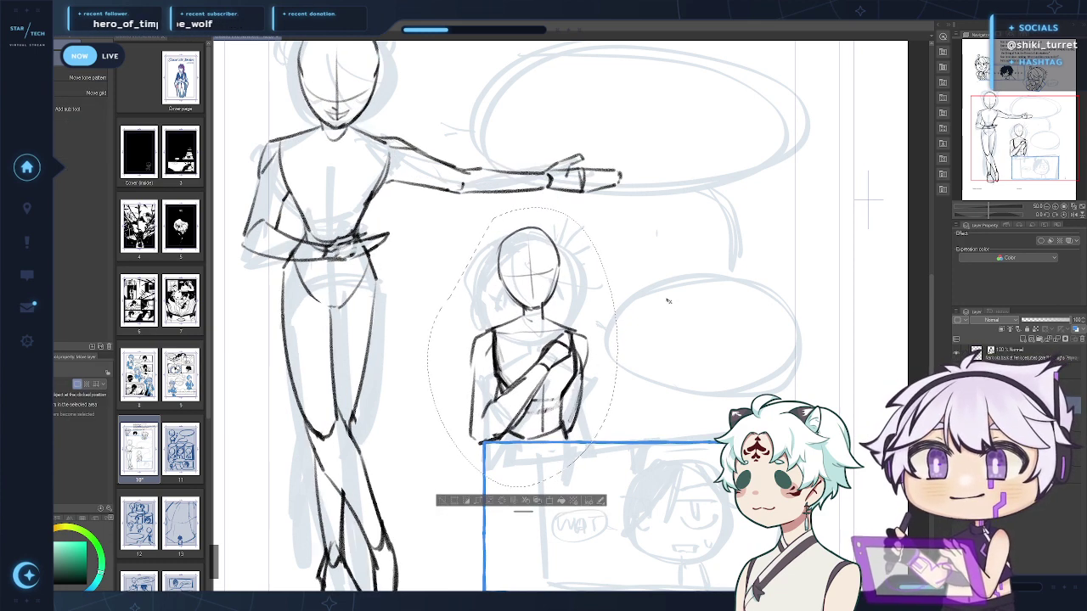
pyautogui.hotkey('ctrl', 't')
pyautogui.moveTo(761, 282); pyautogui.dragTo(734, 270)
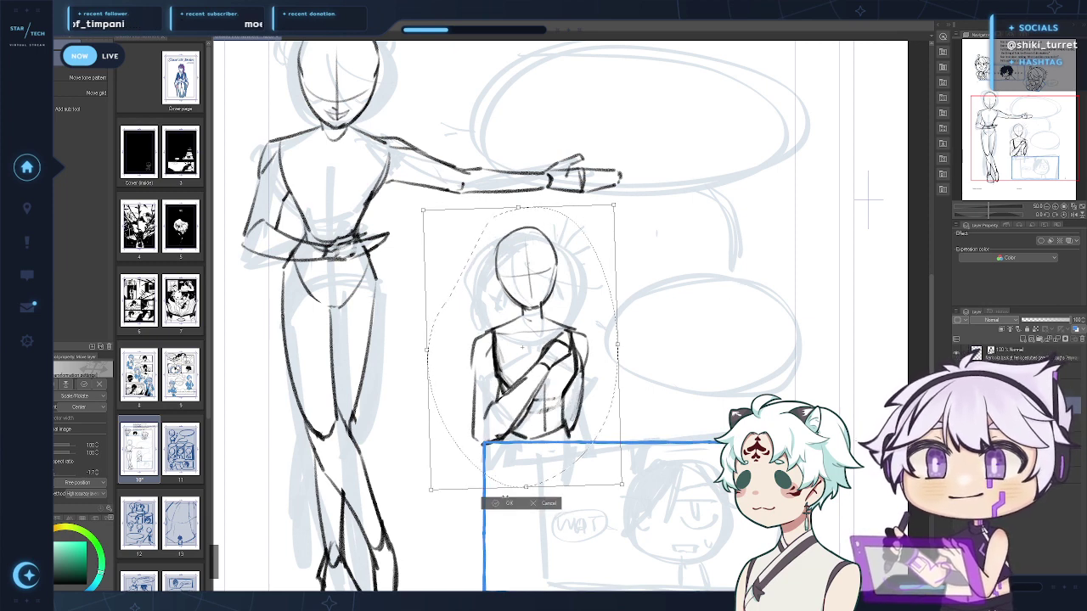
pyautogui.click(509, 503)
# Clean up the left-hand elbow of the bust and redraw its lower contour just above the panel border
pyautogui.press('e')
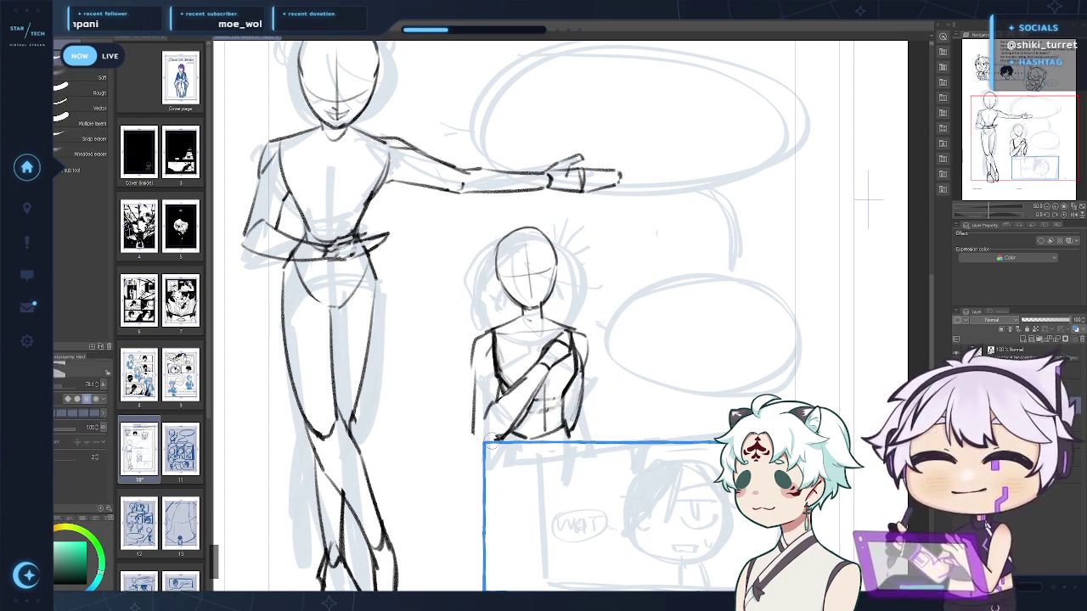
pyautogui.press('p')
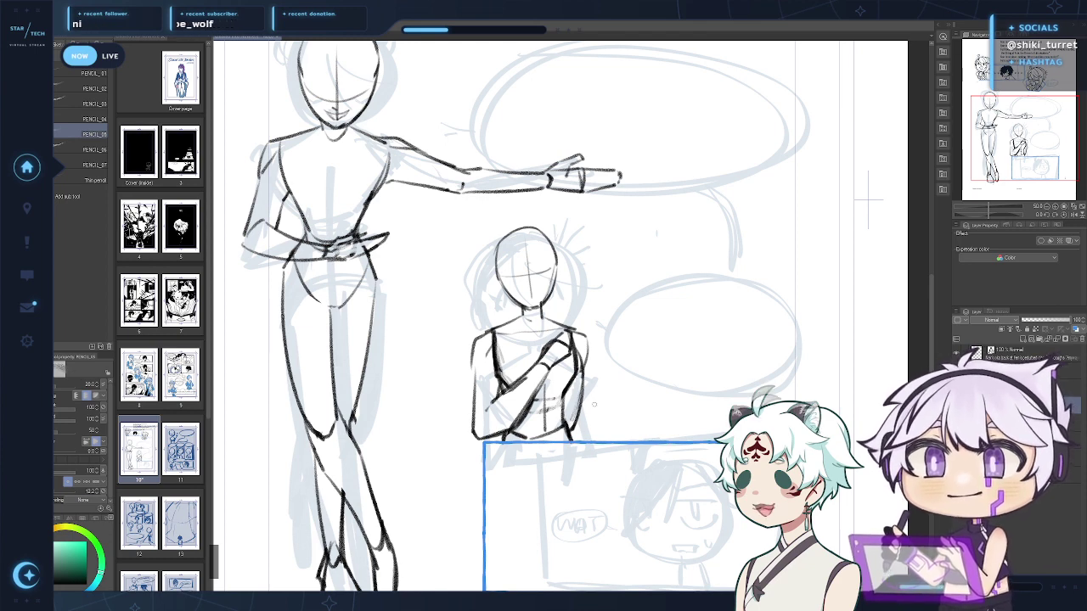
pyautogui.moveTo(507, 480)
pyautogui.mouseDown()
pyautogui.moveTo(517, 468)
pyautogui.moveTo(500, 467)
pyautogui.mouseUp()
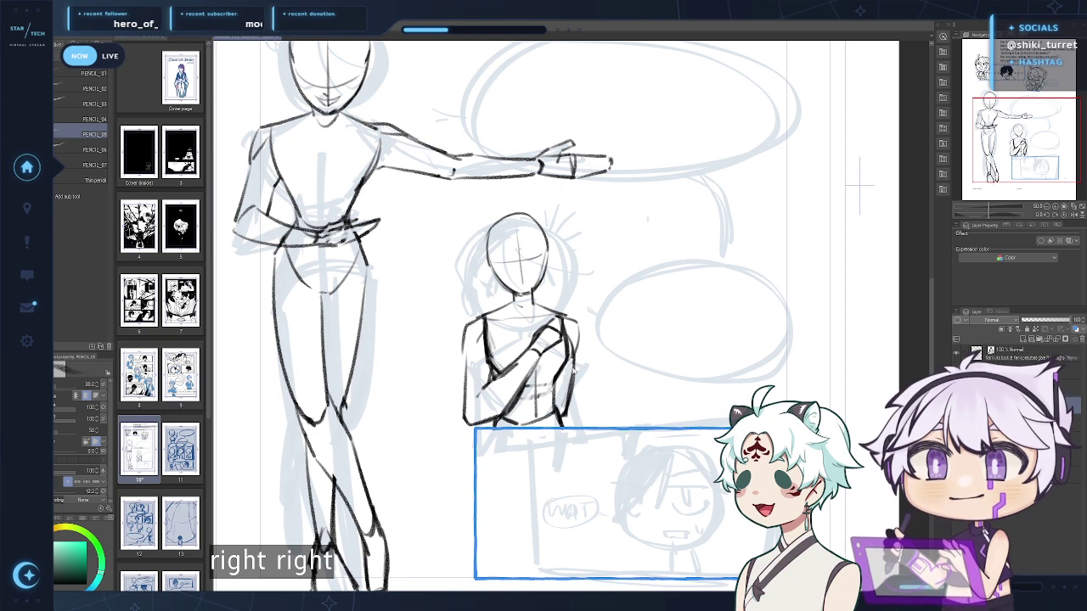
# Erase the bust's right-hand arm and redraw it angled outward, with the elbow bending back in toward the waist
pyautogui.hotkey('ctrl', 'z')
pyautogui.moveTo(573, 357); pyautogui.dragTo(575, 419)
pyautogui.hotkey('ctrl', 'z')
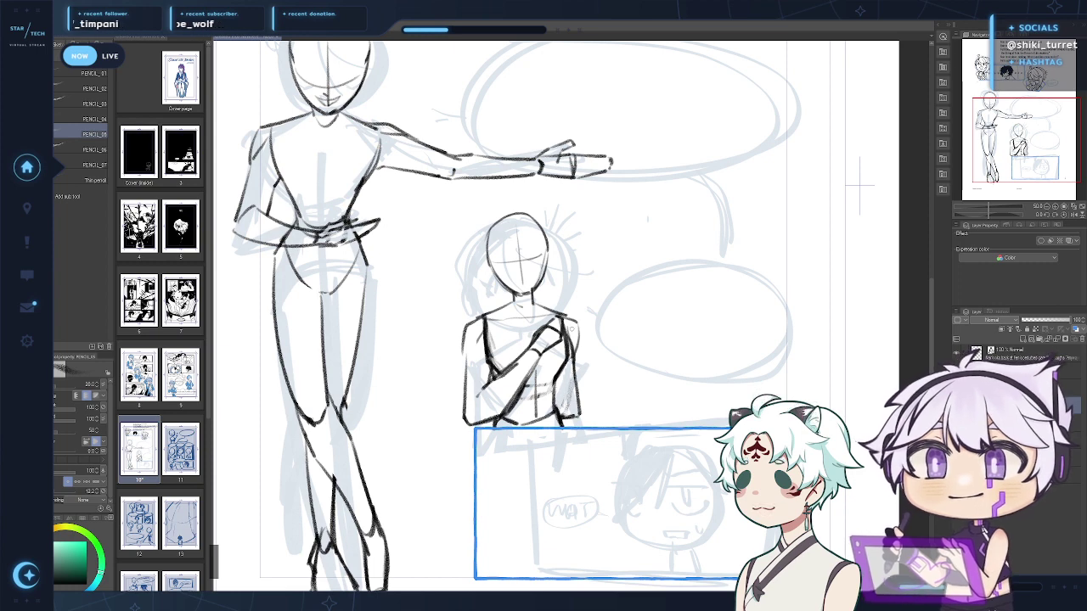
pyautogui.press('e')
pyautogui.moveTo(567, 310)
pyautogui.mouseDown()
pyautogui.moveTo(580, 388)
pyautogui.moveTo(581, 378)
pyautogui.moveTo(573, 412)
pyautogui.mouseUp()
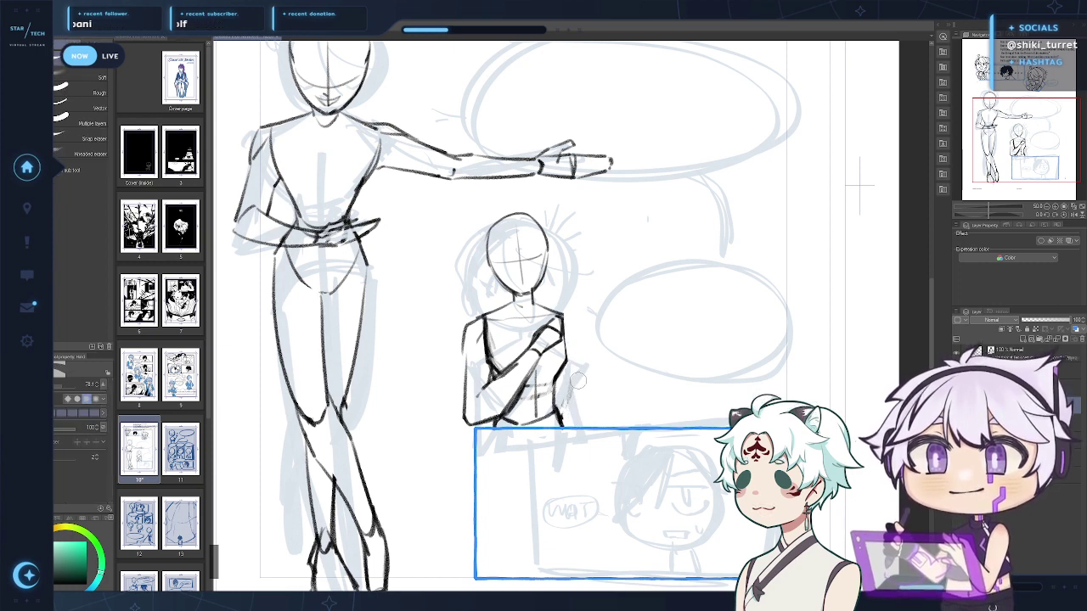
pyautogui.press('p')
pyautogui.hotkey('ctrl', 'z')
pyautogui.moveTo(558, 313)
pyautogui.mouseDown()
pyautogui.moveTo(574, 321)
pyautogui.moveTo(588, 405)
pyautogui.mouseUp()
pyautogui.hotkey('ctrl', 'z')
pyautogui.hotkey('ctrl', 'z')
pyautogui.moveTo(579, 360)
pyautogui.mouseDown()
pyautogui.moveTo(585, 412)
pyautogui.moveTo(561, 419)
pyautogui.mouseUp()
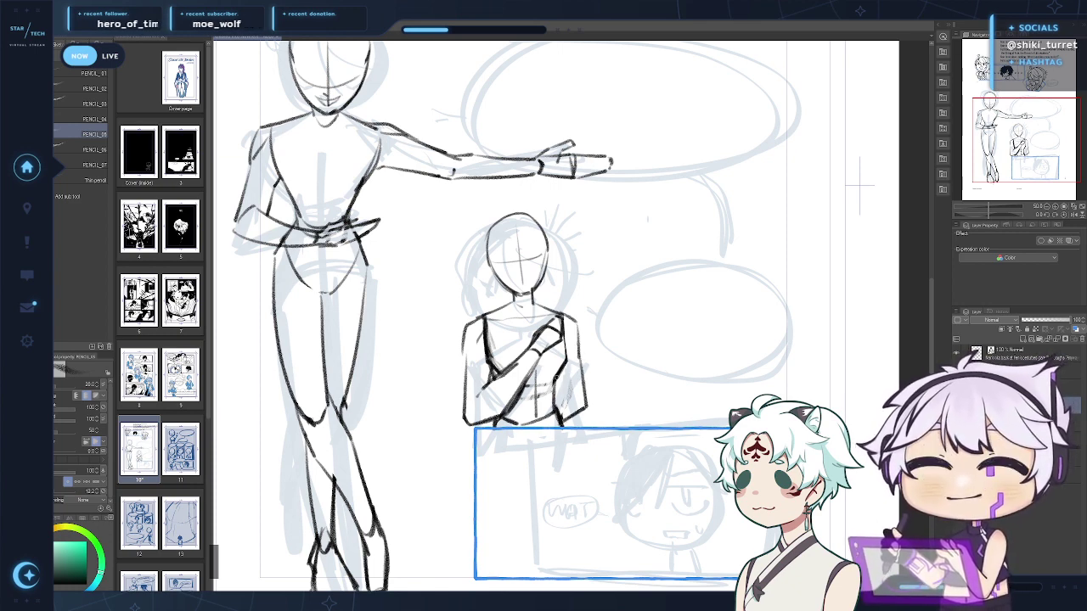
pyautogui.hotkey('ctrl', 'z')
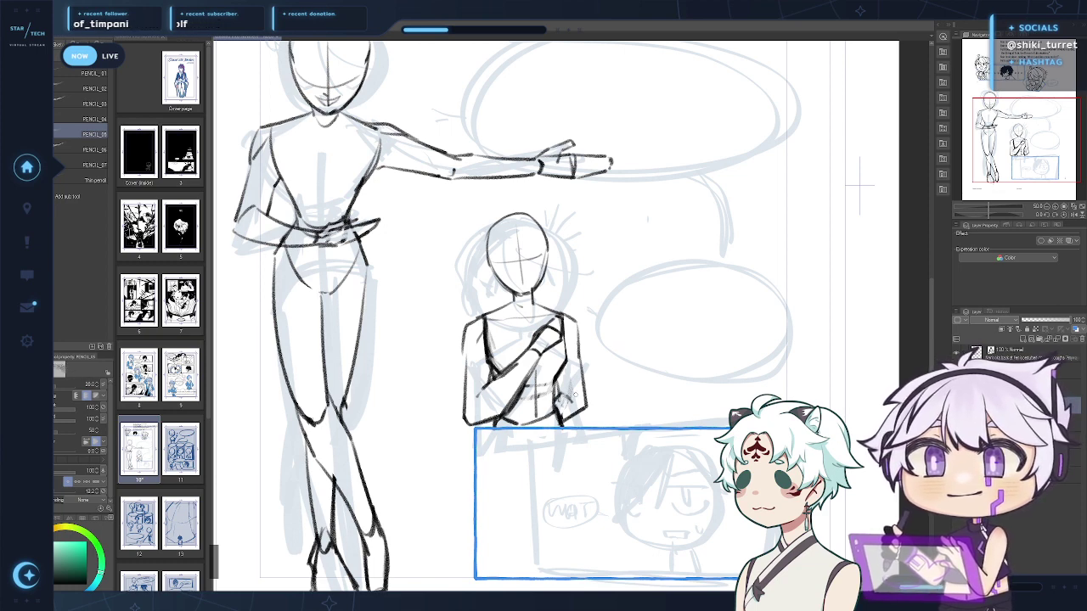
pyautogui.moveTo(575, 394); pyautogui.dragTo(579, 400)
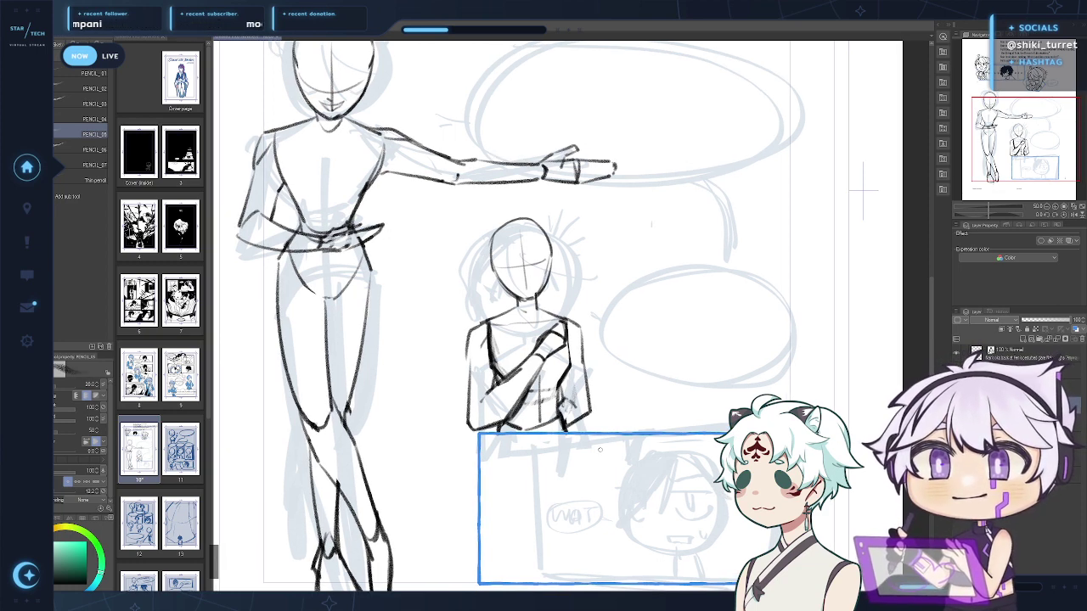
# Select the hand resting near the bust's shoulder and nudge it slightly inward onto the chest
pyautogui.press('m')
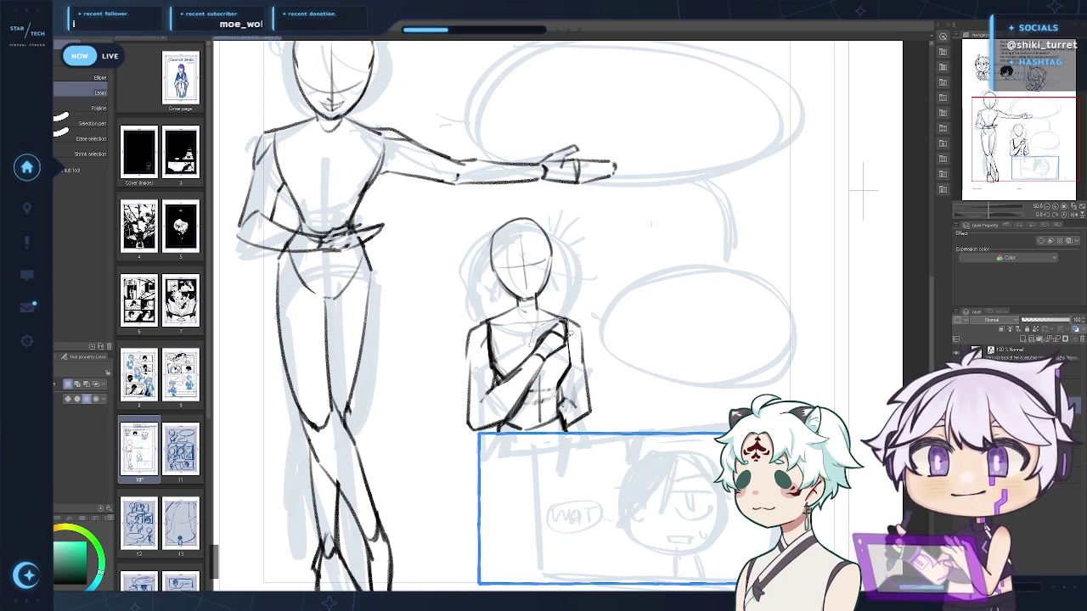
pyautogui.moveTo(564, 323); pyautogui.dragTo(557, 328)
pyautogui.hotkey('ctrl', 'd')
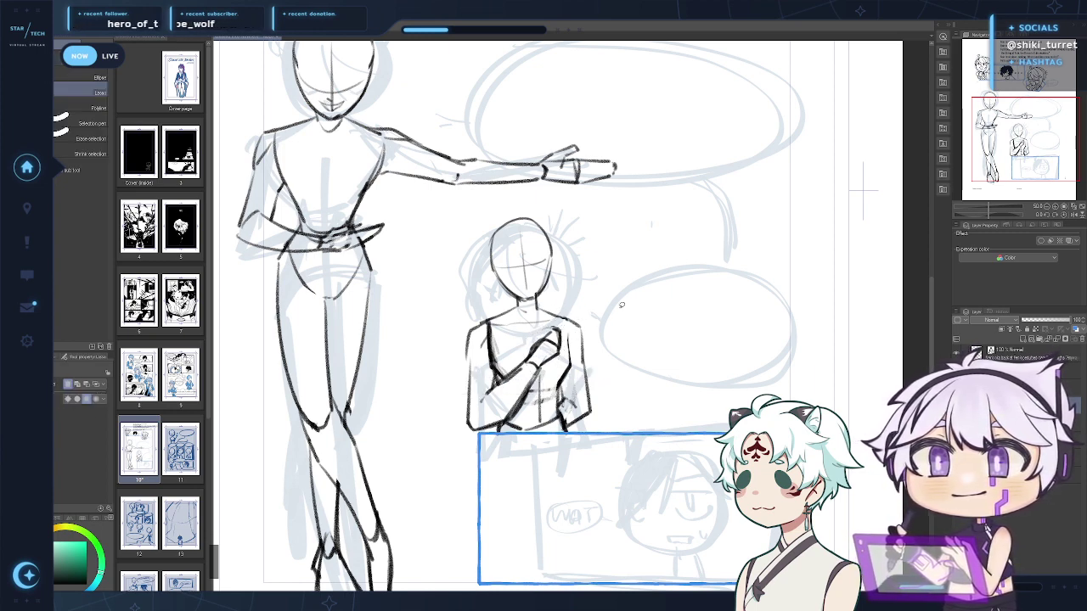
# Isolate the bust sketch on its own layer, lower that layer's opacity and add a new layer for redrawing
pyautogui.moveTo(622, 304)
pyautogui.mouseDown()
pyautogui.moveTo(635, 335)
pyautogui.moveTo(617, 358)
pyautogui.mouseUp()
pyautogui.moveTo(477, 276)
pyautogui.mouseDown()
pyautogui.moveTo(656, 437)
pyautogui.moveTo(475, 279)
pyautogui.mouseUp()
pyautogui.moveTo(1035, 326); pyautogui.dragTo(1027, 321)
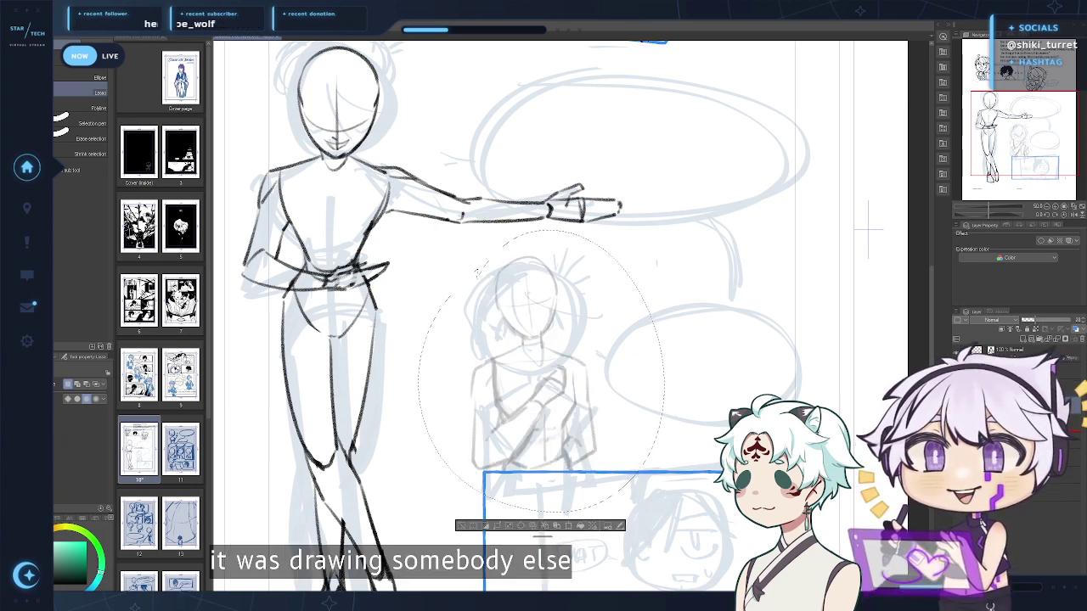
pyautogui.click(1024, 339)
pyautogui.hotkey('ctrl', 'd')
# Redraw the bust's head outline, facial guidelines and neck in dark pencil over the faded construction
pyautogui.moveTo(615, 425)
pyautogui.mouseDown()
pyautogui.moveTo(623, 309)
pyautogui.moveTo(598, 427)
pyautogui.mouseUp()
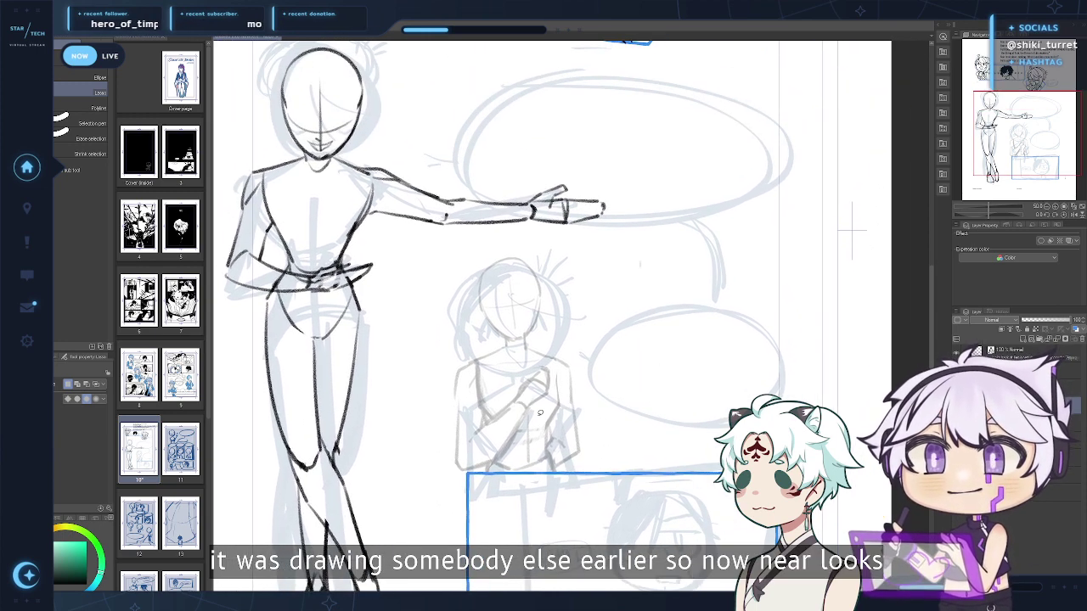
pyautogui.press('p')
pyautogui.press('p')
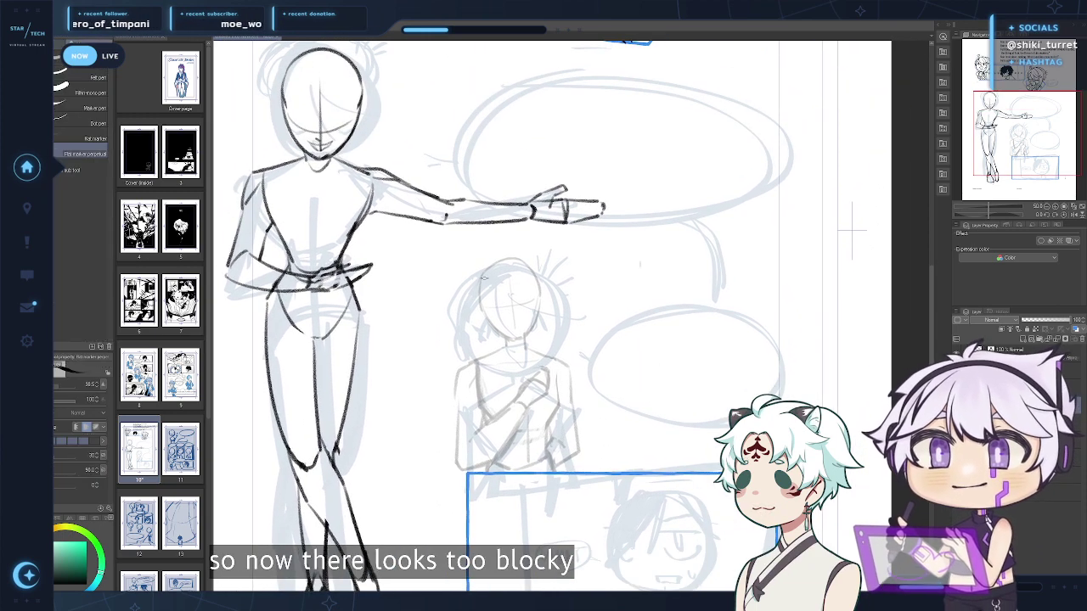
pyautogui.moveTo(482, 308); pyautogui.dragTo(512, 343)
pyautogui.hotkey('ctrl', 'z')
pyautogui.moveTo(482, 284)
pyautogui.mouseDown()
pyautogui.moveTo(495, 328)
pyautogui.moveTo(518, 342)
pyautogui.mouseUp()
pyautogui.hotkey('ctrl', 'z')
pyautogui.moveTo(482, 285)
pyautogui.mouseDown()
pyautogui.moveTo(498, 334)
pyautogui.moveTo(517, 341)
pyautogui.moveTo(536, 307)
pyautogui.mouseUp()
pyautogui.hotkey('ctrl', 'z')
pyautogui.moveTo(515, 342); pyautogui.dragTo(538, 304)
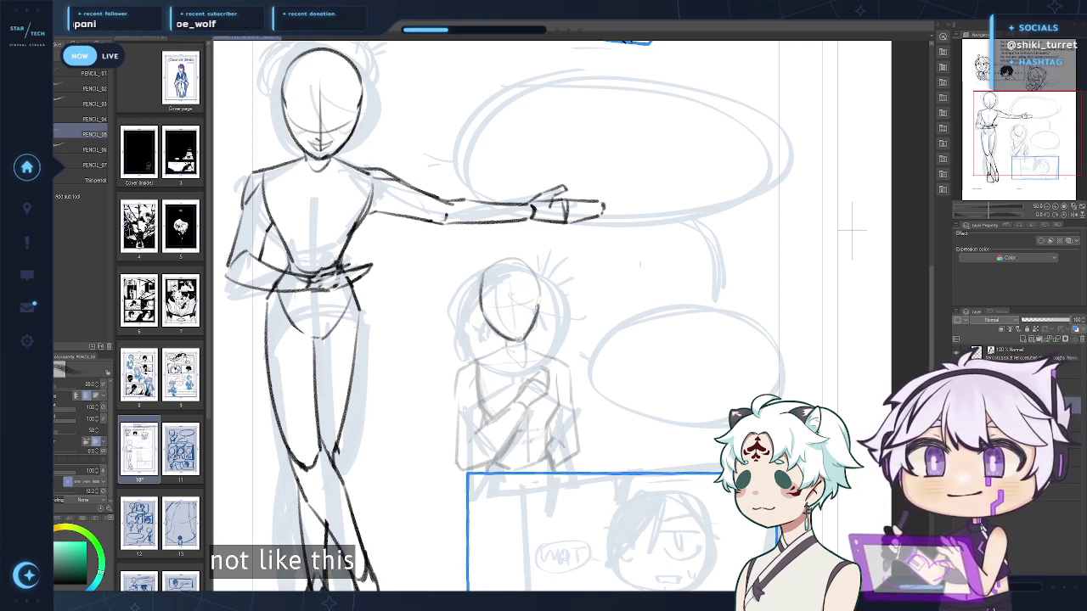
pyautogui.hotkey('ctrl', 'z')
pyautogui.moveTo(516, 341)
pyautogui.mouseDown()
pyautogui.moveTo(537, 301)
pyautogui.moveTo(519, 263)
pyautogui.moveTo(533, 285)
pyautogui.mouseUp()
pyautogui.hotkey('ctrl', 'z')
pyautogui.hotkey('ctrl', 'z')
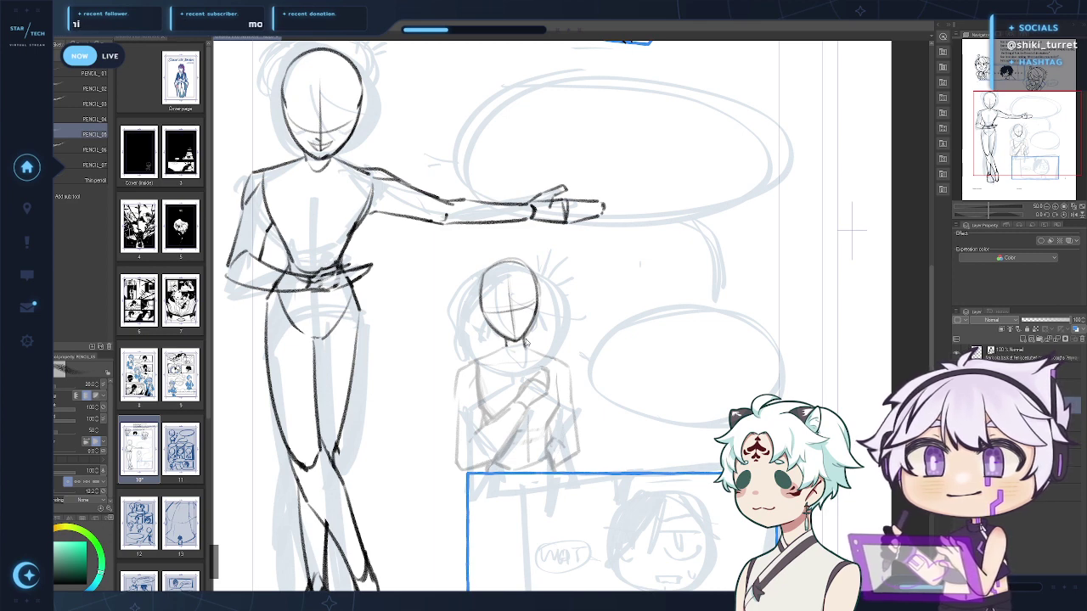
# Draw the bust's sloping shoulders and extend the right-hand upper arm outward down to the elbow
pyautogui.moveTo(506, 343); pyautogui.dragTo(469, 366)
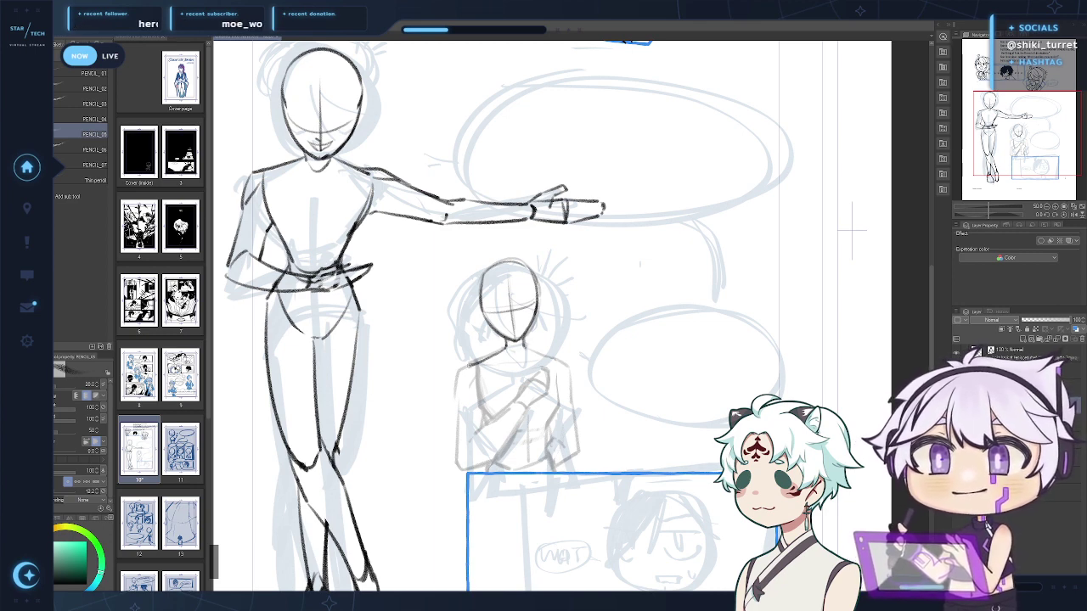
pyautogui.moveTo(523, 344)
pyautogui.mouseDown()
pyautogui.moveTo(570, 374)
pyautogui.moveTo(554, 362)
pyautogui.moveTo(589, 443)
pyautogui.mouseUp()
pyautogui.hotkey('ctrl', 'z')
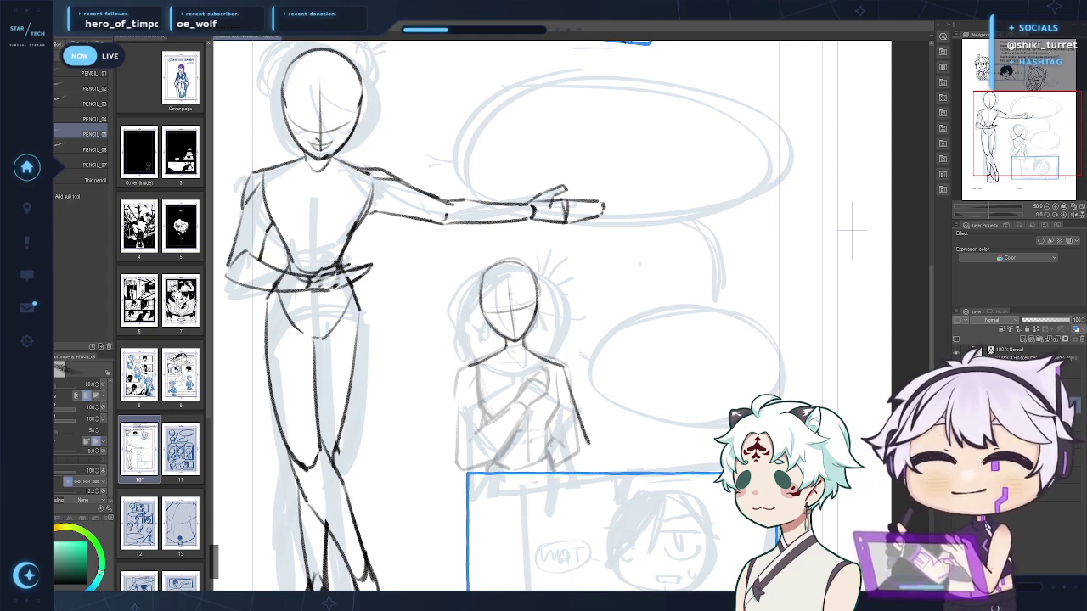
pyautogui.hotkey('ctrl', 'z')
pyautogui.moveTo(562, 368); pyautogui.dragTo(589, 444)
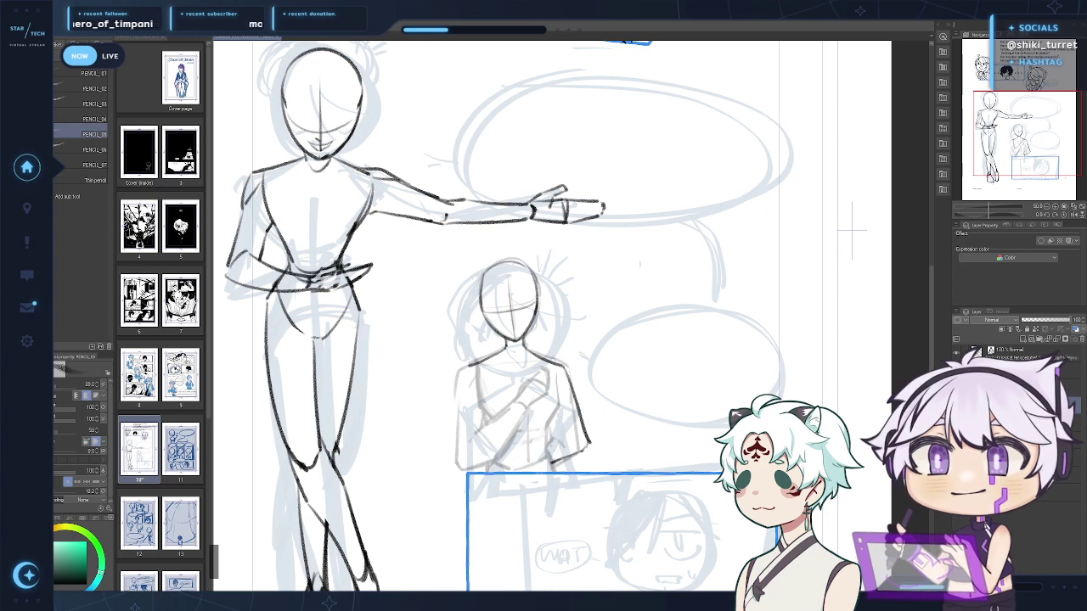
# Draw the bust's left-hand upper arm down to the elbow, with the forearm crossing the chest up to the hand
pyautogui.moveTo(632, 337); pyautogui.dragTo(619, 303)
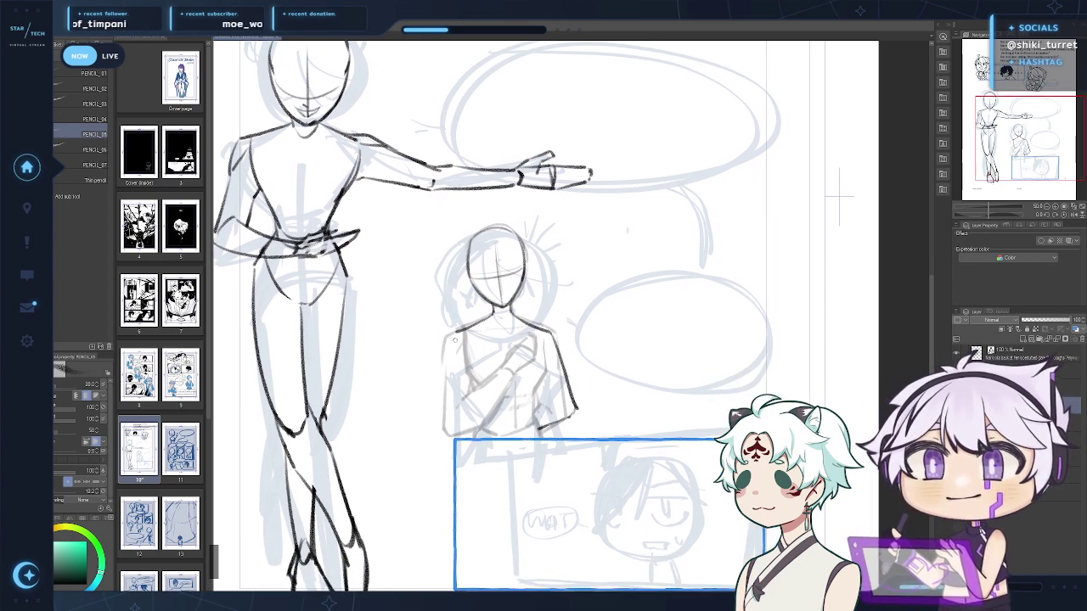
pyautogui.moveTo(450, 338)
pyautogui.mouseDown()
pyautogui.moveTo(437, 422)
pyautogui.moveTo(511, 362)
pyautogui.mouseUp()
pyautogui.hotkey('ctrl', 'z')
pyautogui.moveTo(451, 395); pyautogui.dragTo(496, 375)
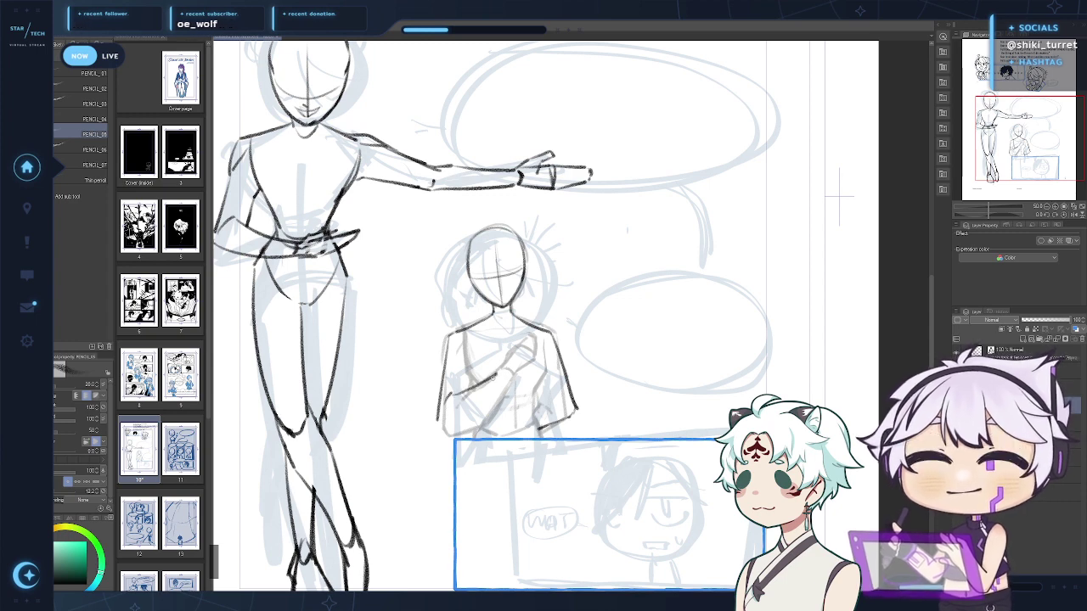
pyautogui.hotkey('ctrl', 'z')
pyautogui.moveTo(456, 429)
pyautogui.mouseDown()
pyautogui.moveTo(505, 394)
pyautogui.moveTo(474, 424)
pyautogui.moveTo(517, 373)
pyautogui.moveTo(516, 346)
pyautogui.moveTo(508, 352)
pyautogui.moveTo(534, 336)
pyautogui.moveTo(529, 364)
pyautogui.mouseUp()
pyautogui.hotkey('ctrl', 'z')
pyautogui.hotkey('ctrl', 'z')
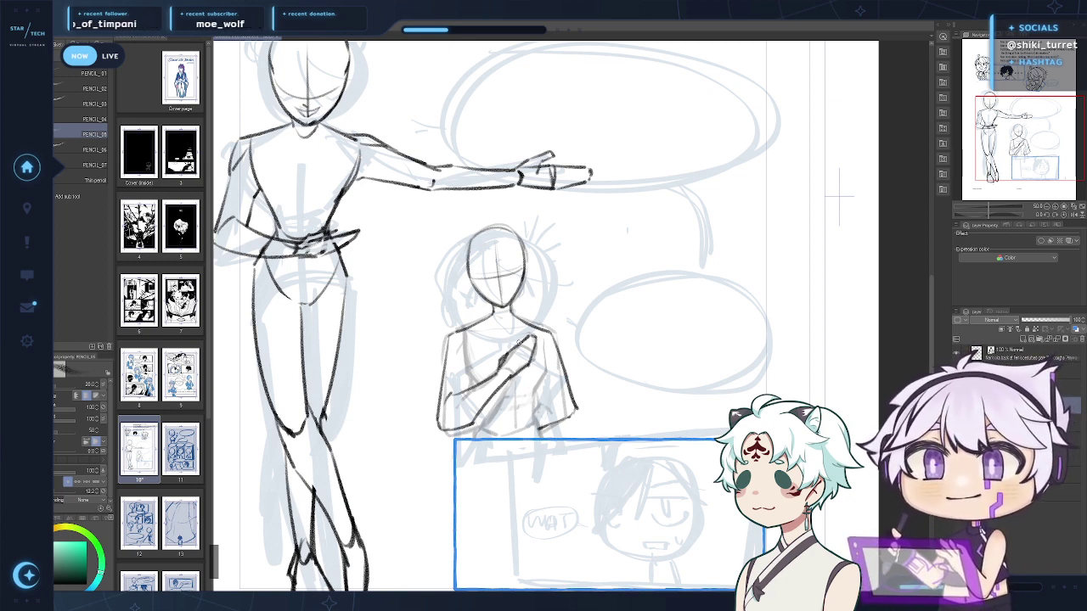
# Draw the inner torso edges of the bust along both upper arms, tapering the right-hand side toward the waist
pyautogui.hotkey('ctrl', 'z')
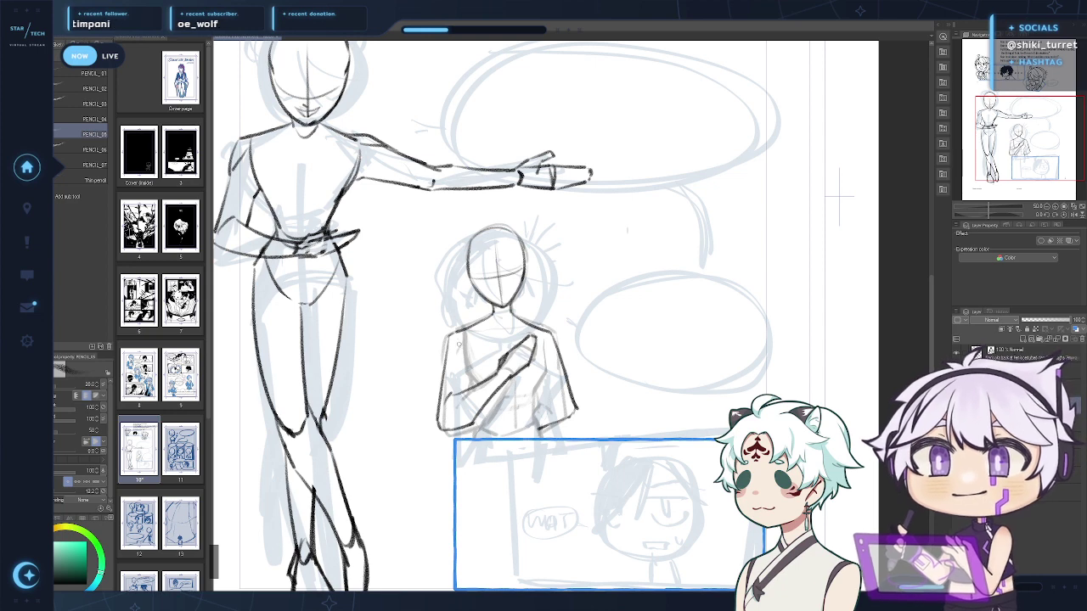
pyautogui.hotkey('ctrl', 'z')
pyautogui.moveTo(458, 341); pyautogui.dragTo(470, 386)
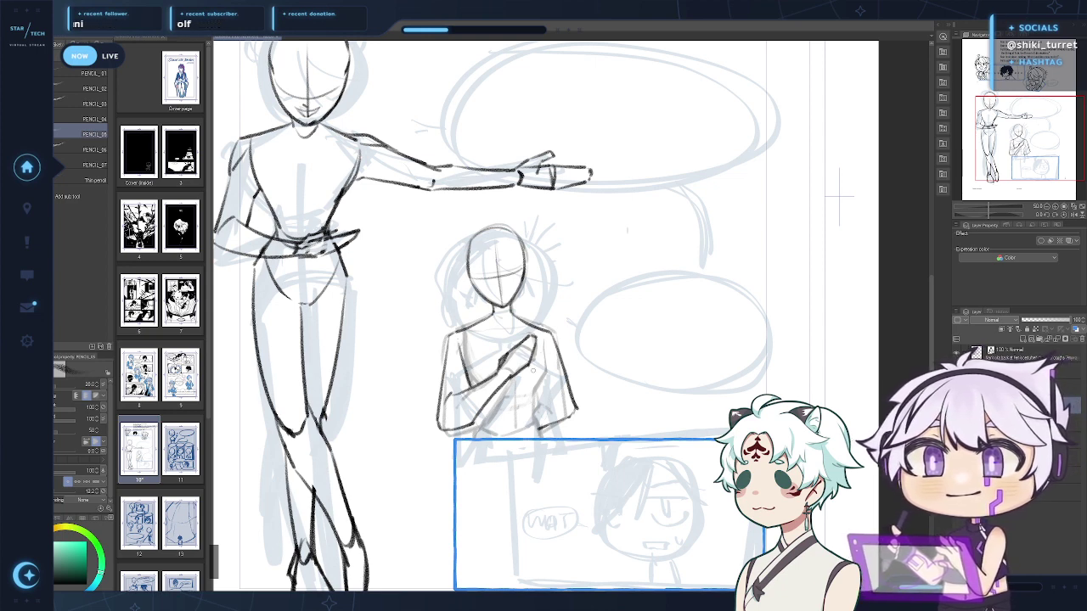
pyautogui.hotkey('ctrl', 'z')
pyautogui.moveTo(548, 338); pyautogui.dragTo(526, 425)
pyautogui.hotkey('ctrl', 'z')
pyautogui.moveTo(539, 387); pyautogui.dragTo(527, 422)
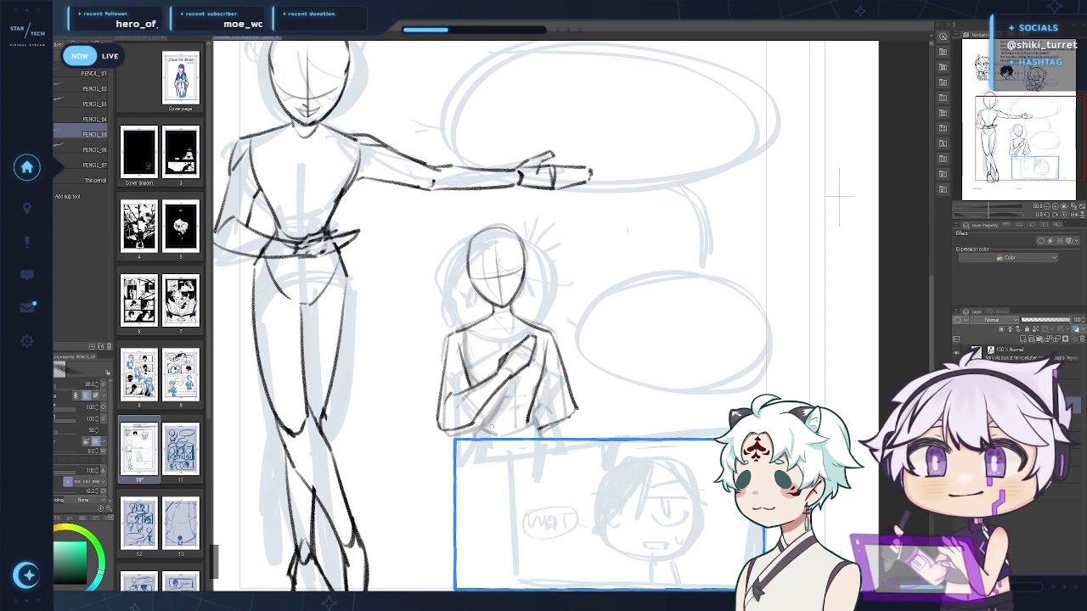
# Redraw the lower right-hand torso edge and add the short waist lines running down to the panel border
pyautogui.hotkey('ctrl', 'z')
pyautogui.moveTo(542, 378)
pyautogui.mouseDown()
pyautogui.moveTo(526, 423)
pyautogui.moveTo(541, 441)
pyautogui.mouseUp()
pyautogui.hotkey('ctrl', 'z')
pyautogui.hotkey('ctrl', 'z')
pyautogui.hotkey('ctrl', 'z')
pyautogui.moveTo(482, 416); pyautogui.dragTo(475, 428)
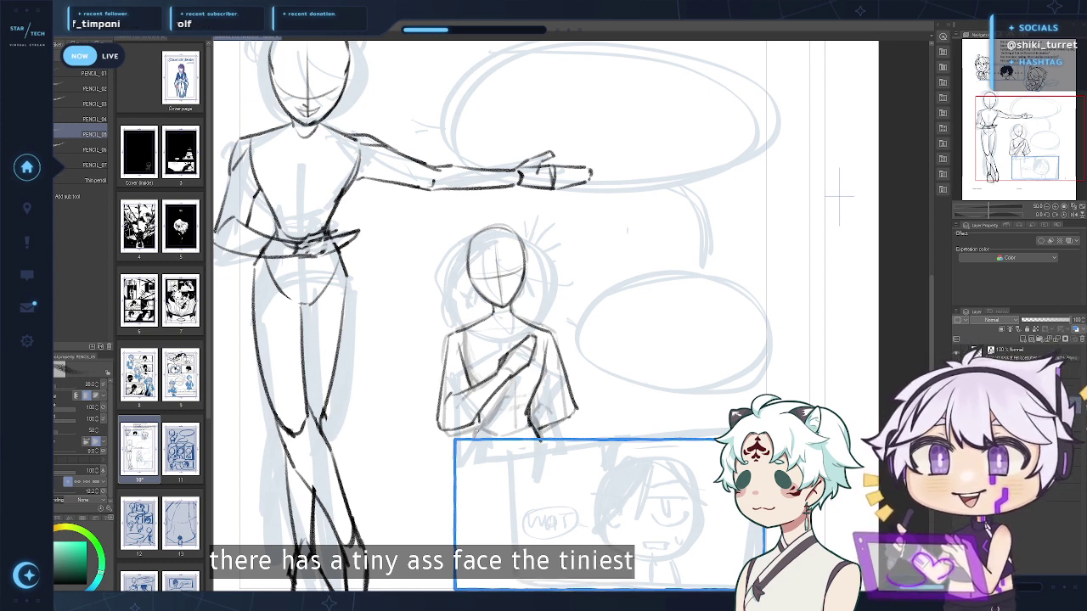
# Draw the bust's right-hand forearm bending back behind the waist and erase the torso line overlapping the crossed forearm
pyautogui.moveTo(542, 381); pyautogui.dragTo(548, 397)
pyautogui.hotkey('ctrl', 'z')
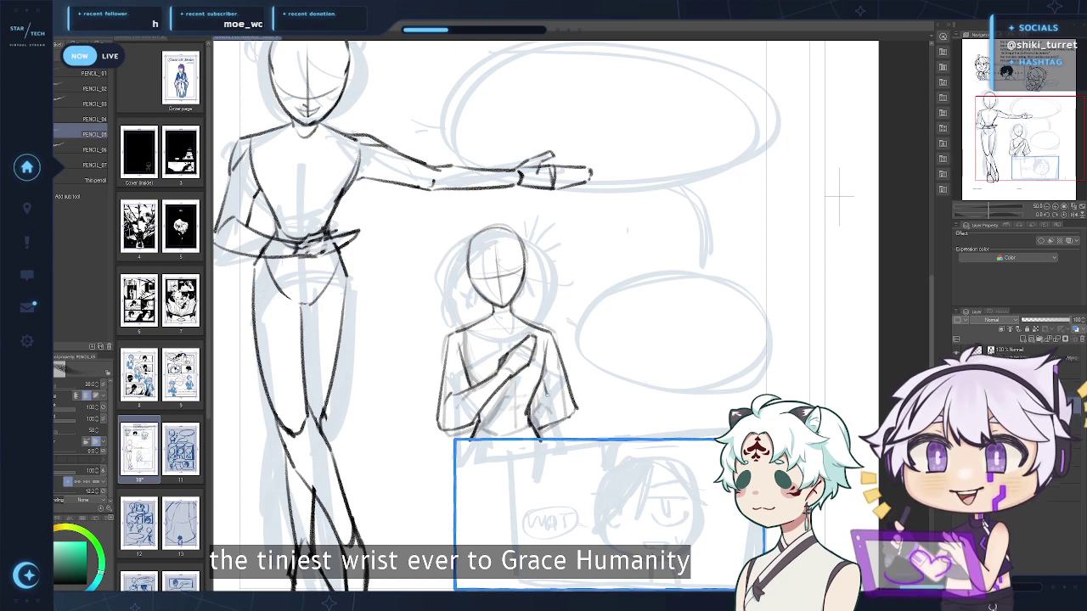
pyautogui.hotkey('ctrl', 'z')
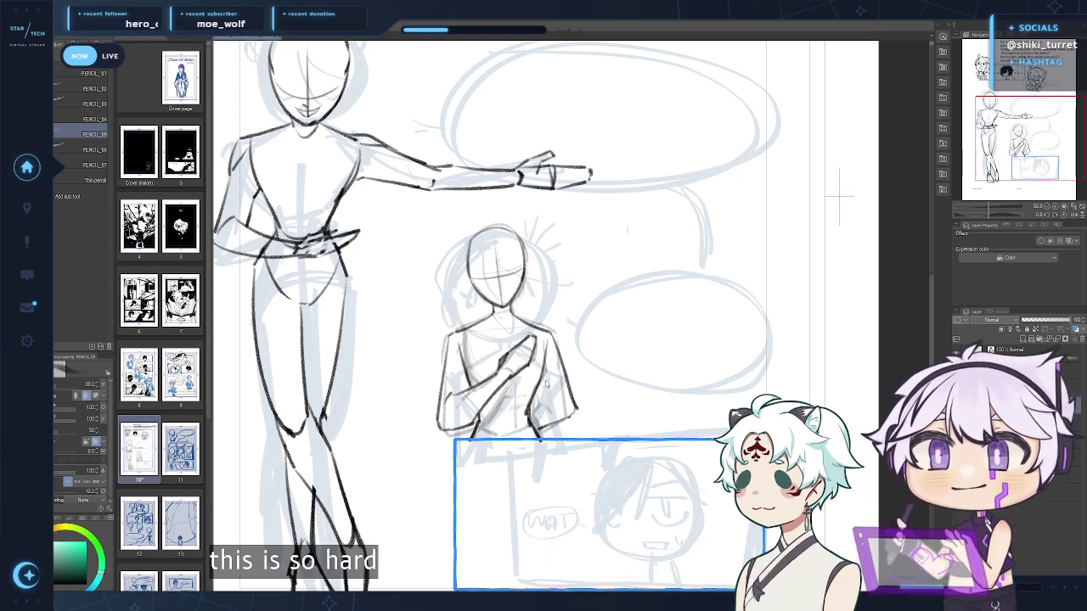
pyautogui.hotkey('ctrl', 'z')
pyautogui.moveTo(543, 381); pyautogui.dragTo(551, 402)
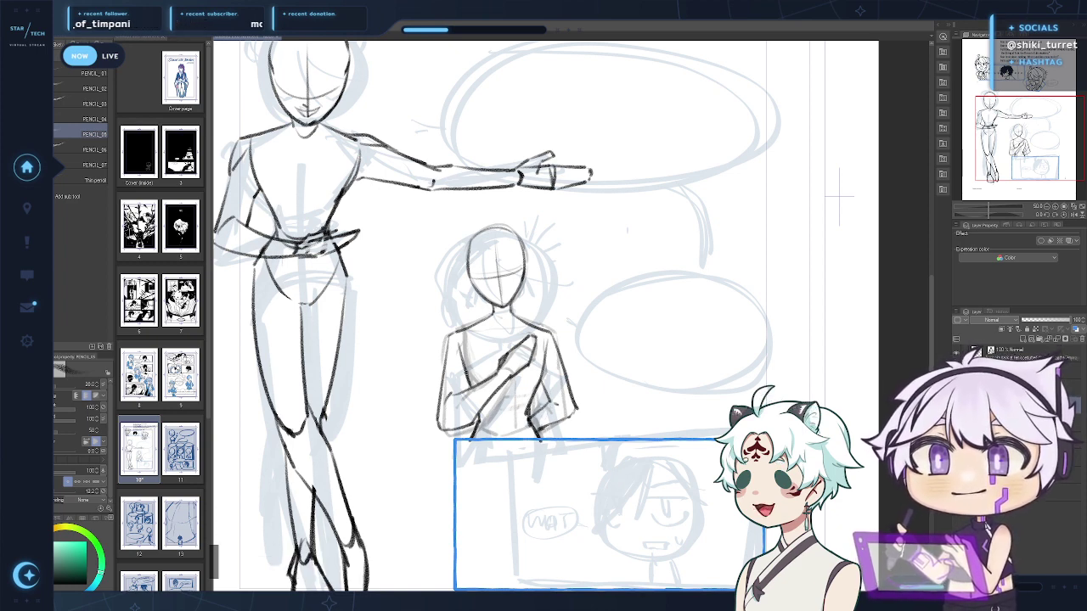
pyautogui.press('e')
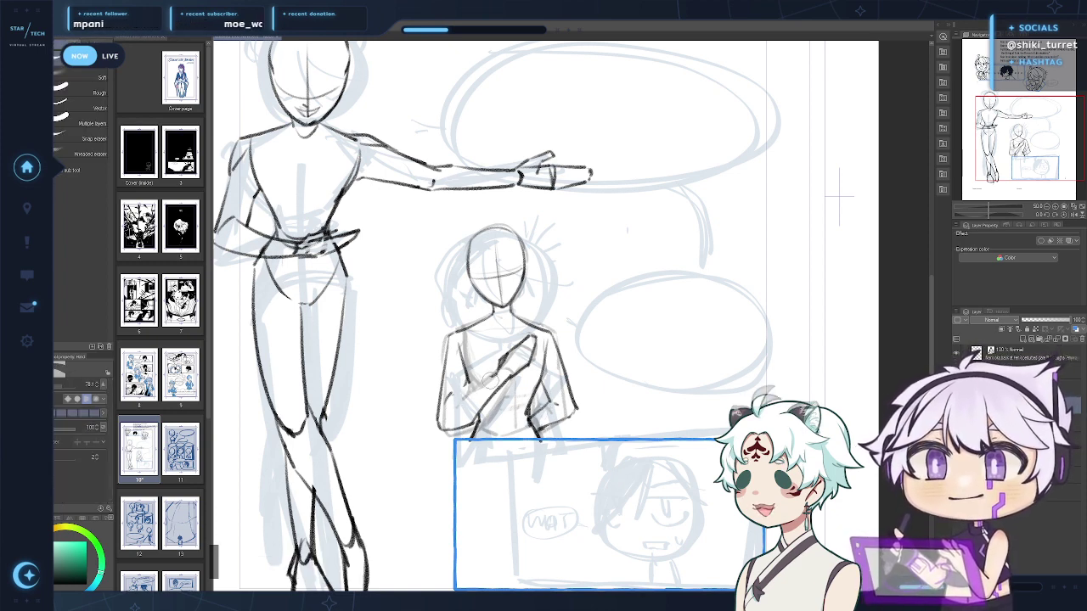
pyautogui.press('p')
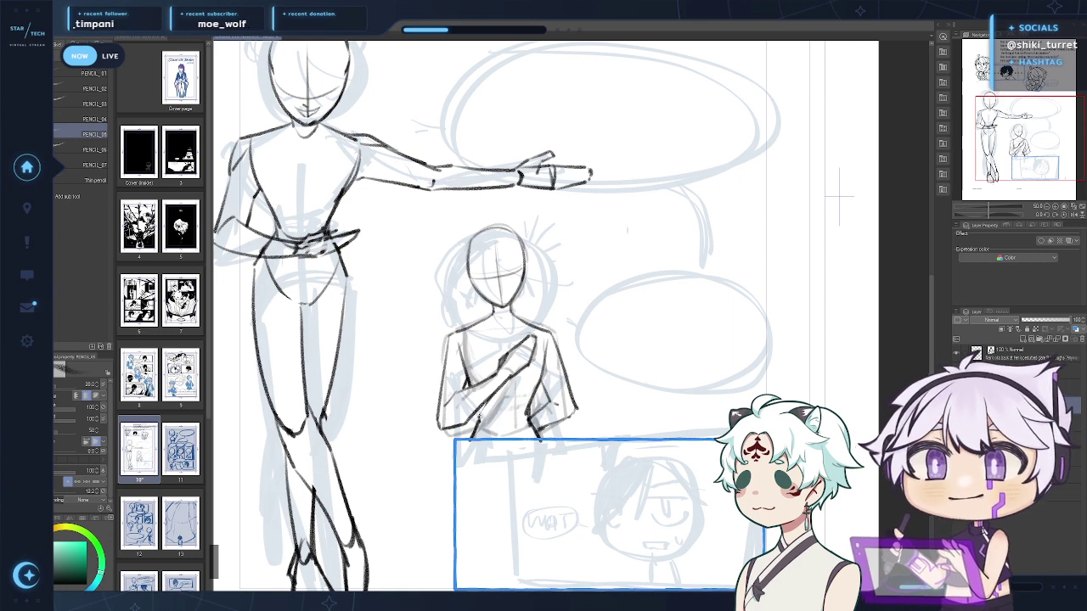
# Save the page and erase overlapping pencil lines around the standing figure's folded forearm and waist
pyautogui.scroll(1, 552, 456)
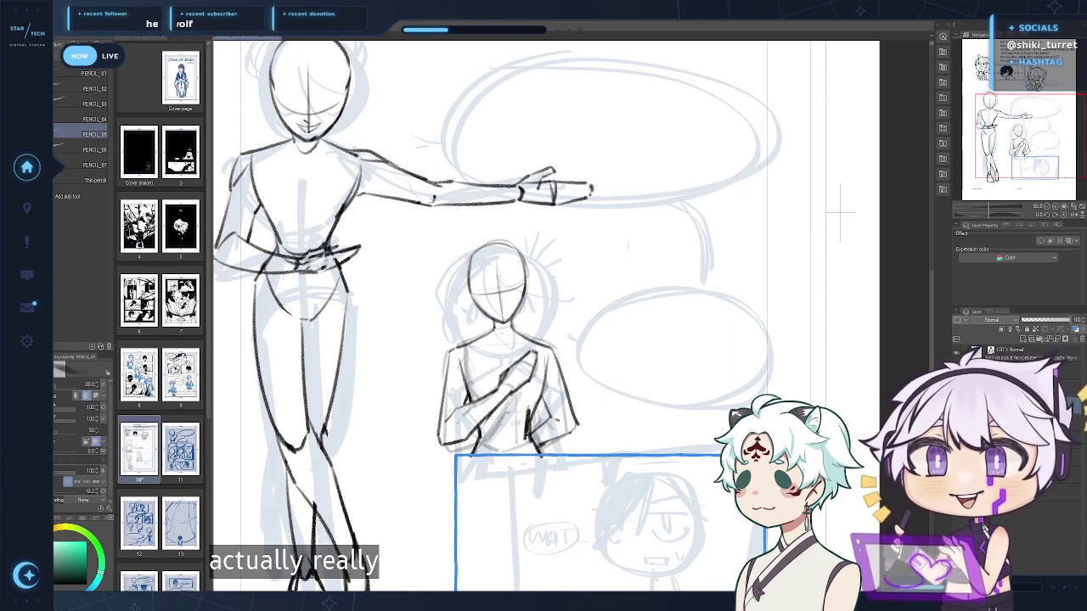
pyautogui.moveTo(569, 432); pyautogui.dragTo(621, 409)
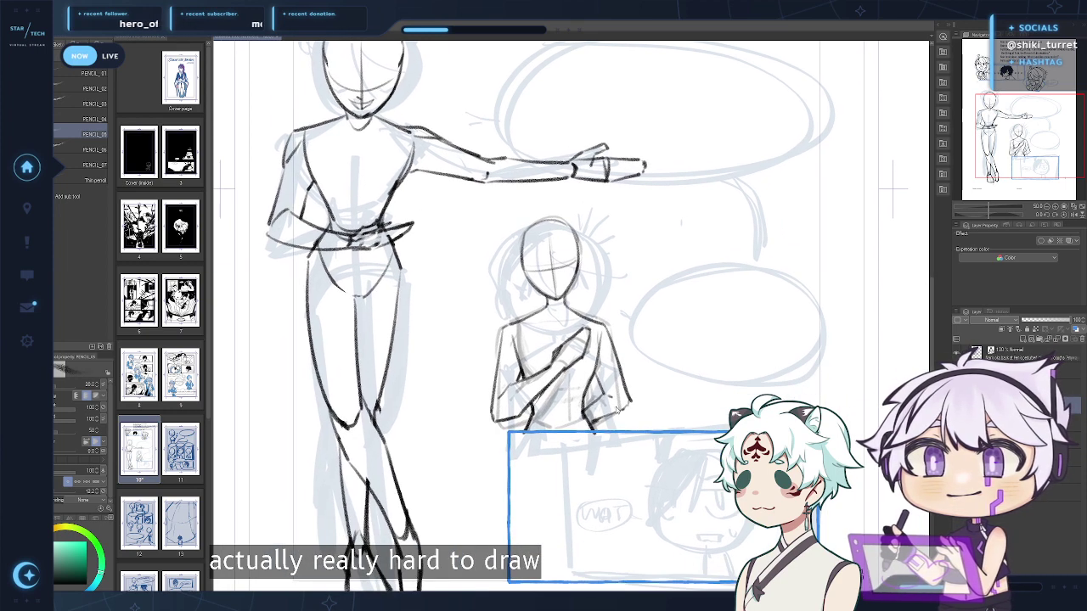
pyautogui.moveTo(536, 422)
pyautogui.mouseDown()
pyautogui.moveTo(547, 510)
pyautogui.moveTo(514, 521)
pyautogui.mouseUp()
pyautogui.hotkey('ctrl', 's')
pyautogui.press('e')
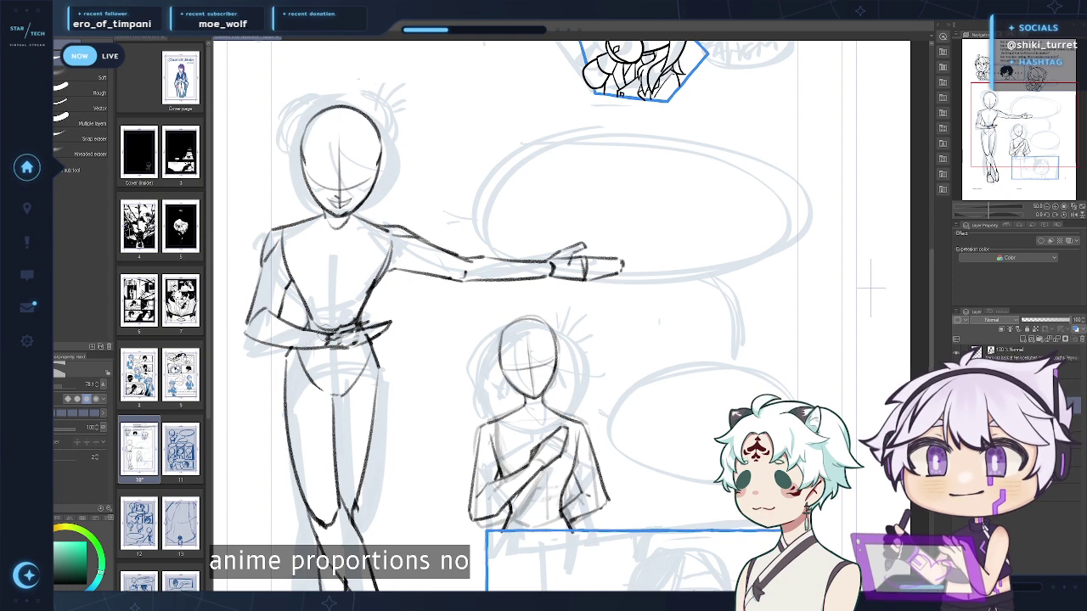
pyautogui.moveTo(348, 339); pyautogui.dragTo(371, 335)
pyautogui.moveTo(473, 305); pyautogui.dragTo(632, 266)
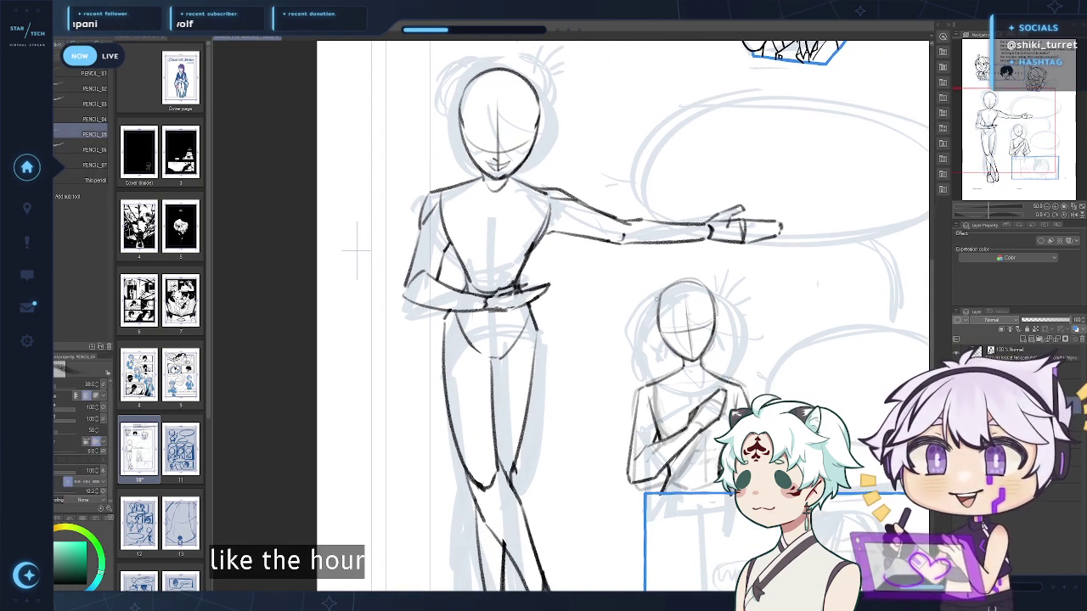
pyautogui.moveTo(641, 322); pyautogui.dragTo(577, 407)
pyautogui.moveTo(413, 333); pyautogui.dragTo(671, 435)
pyautogui.moveTo(433, 293); pyautogui.dragTo(369, 321)
pyautogui.moveTo(459, 337); pyautogui.dragTo(516, 408)
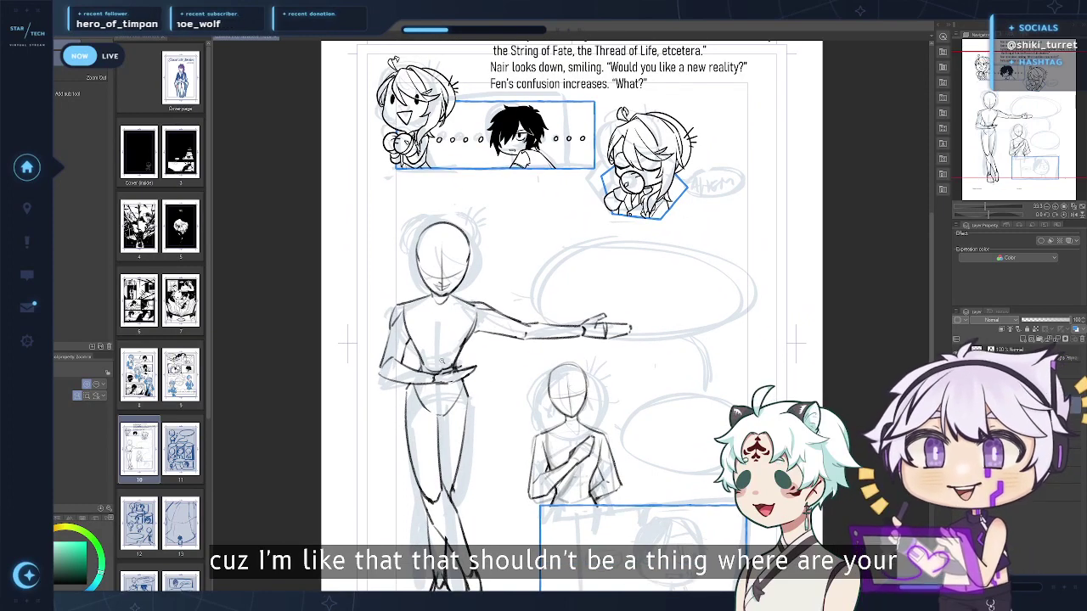
pyautogui.press('p')
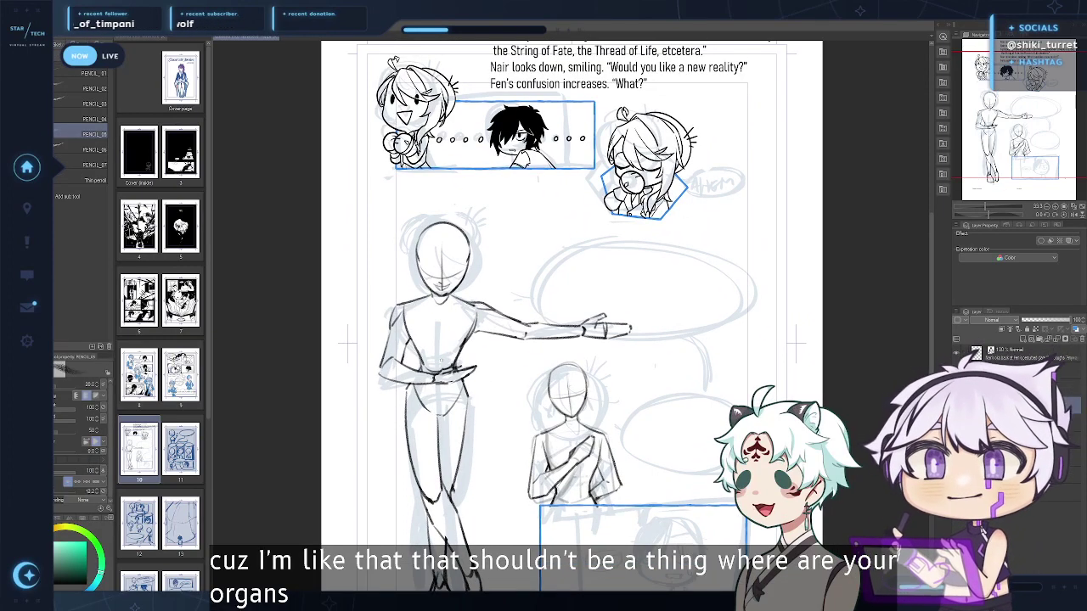
pyautogui.moveTo(507, 457); pyautogui.dragTo(511, 370)
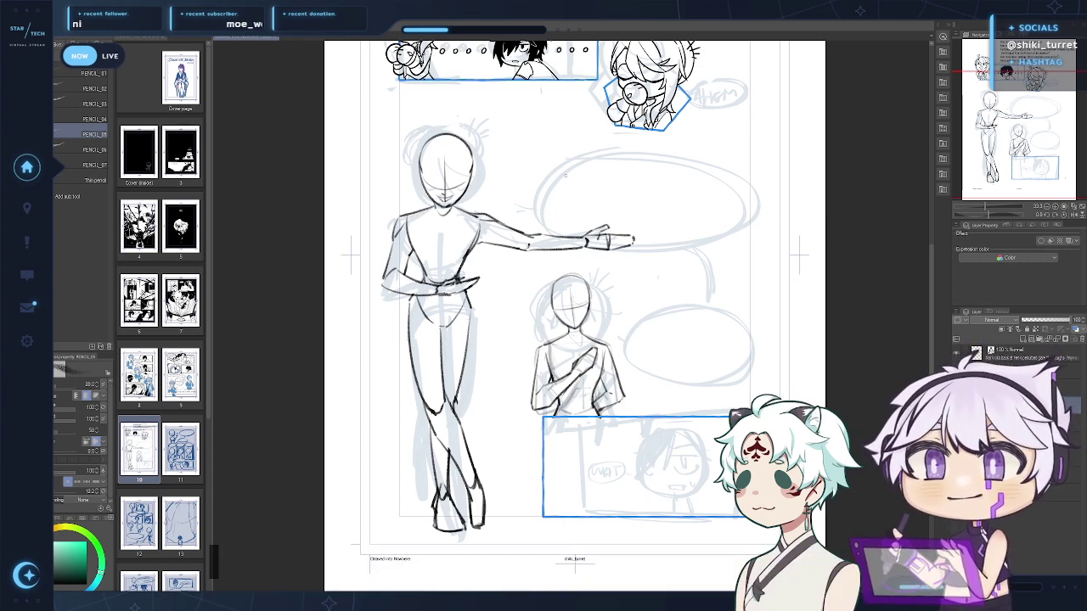
# Lasso the standing figure's head, scale it down to about 91% above the neck, and deselect it
pyautogui.scroll(3, 565, 173)
pyautogui.press('m')
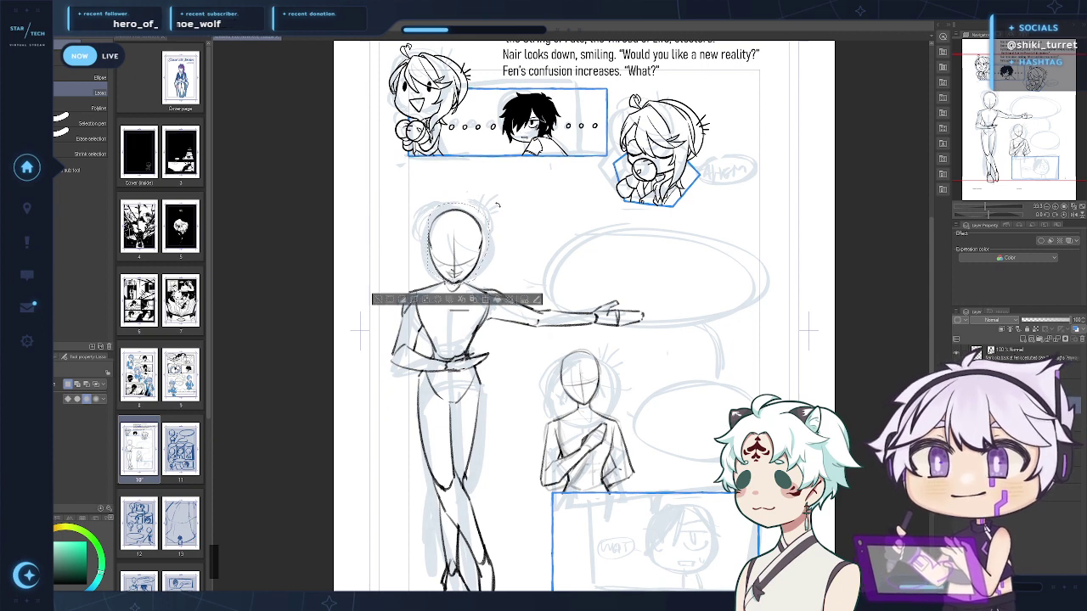
pyautogui.hotkey('ctrl', 't')
pyautogui.moveTo(490, 203); pyautogui.dragTo(476, 230)
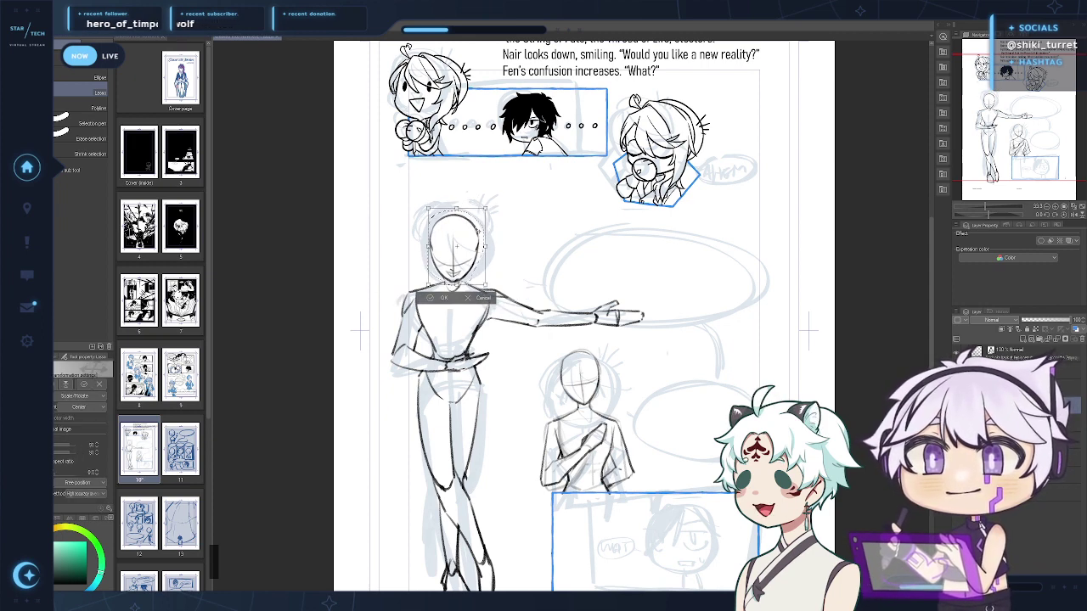
pyautogui.click(433, 300)
pyautogui.hotkey('ctrl', 'd')
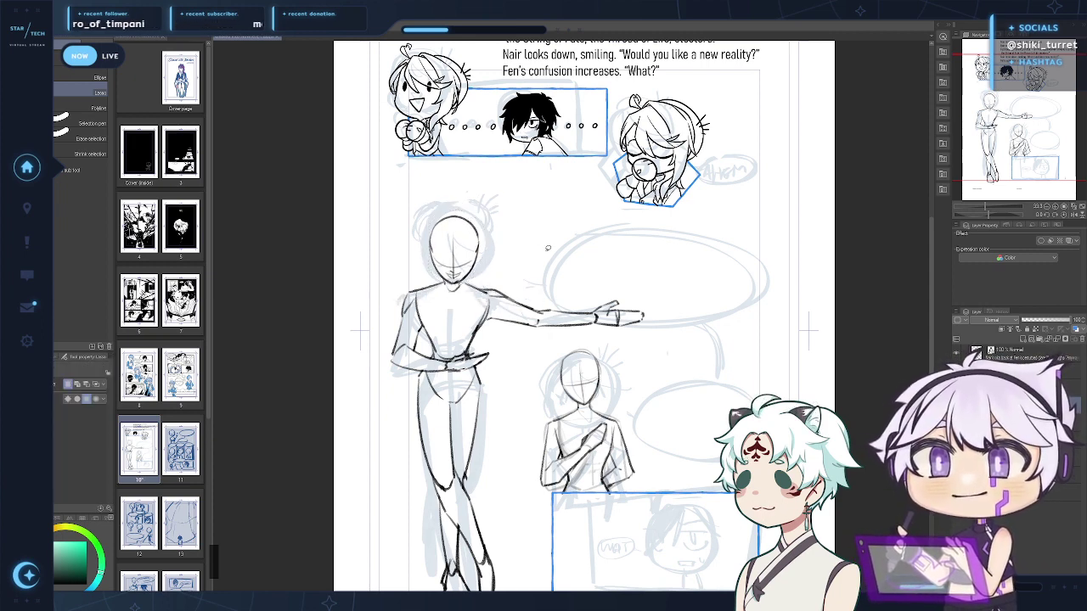
# Lasso the whole standing figure with its outstretched arm, scale it up to 102%, and clear the selection
pyautogui.moveTo(441, 407)
pyautogui.mouseDown()
pyautogui.moveTo(442, 362)
pyautogui.moveTo(452, 365)
pyautogui.mouseUp()
pyautogui.moveTo(414, 451)
pyautogui.mouseDown()
pyautogui.moveTo(366, 262)
pyautogui.moveTo(485, 158)
pyautogui.moveTo(642, 217)
pyautogui.moveTo(693, 306)
pyautogui.moveTo(565, 294)
pyautogui.moveTo(535, 332)
pyautogui.moveTo(542, 512)
pyautogui.moveTo(465, 578)
pyautogui.mouseUp()
pyautogui.hotkey('ctrl', 't')
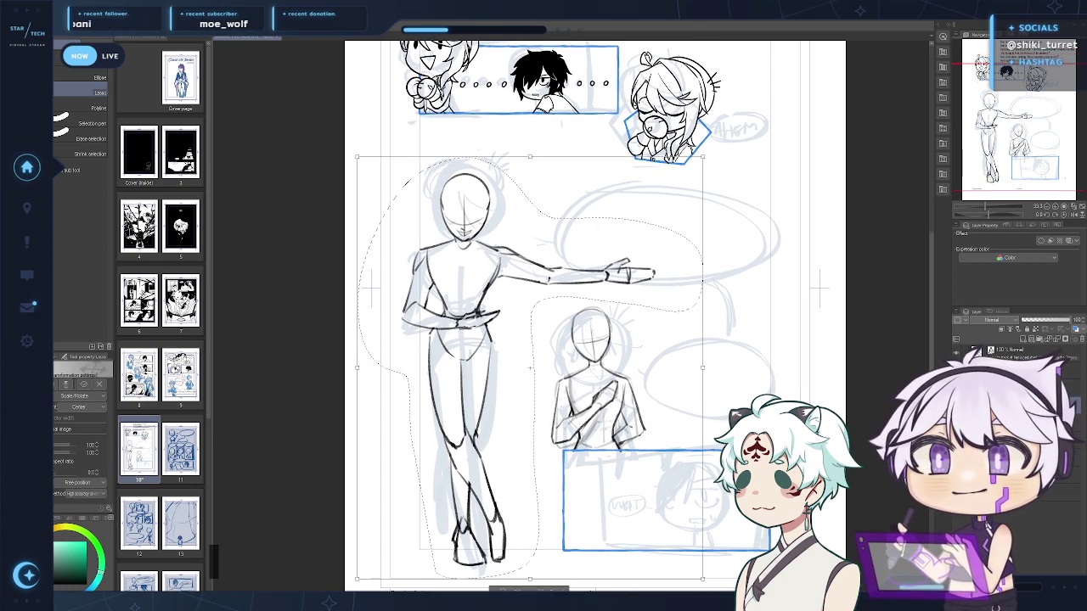
pyautogui.moveTo(703, 156); pyautogui.dragTo(711, 148)
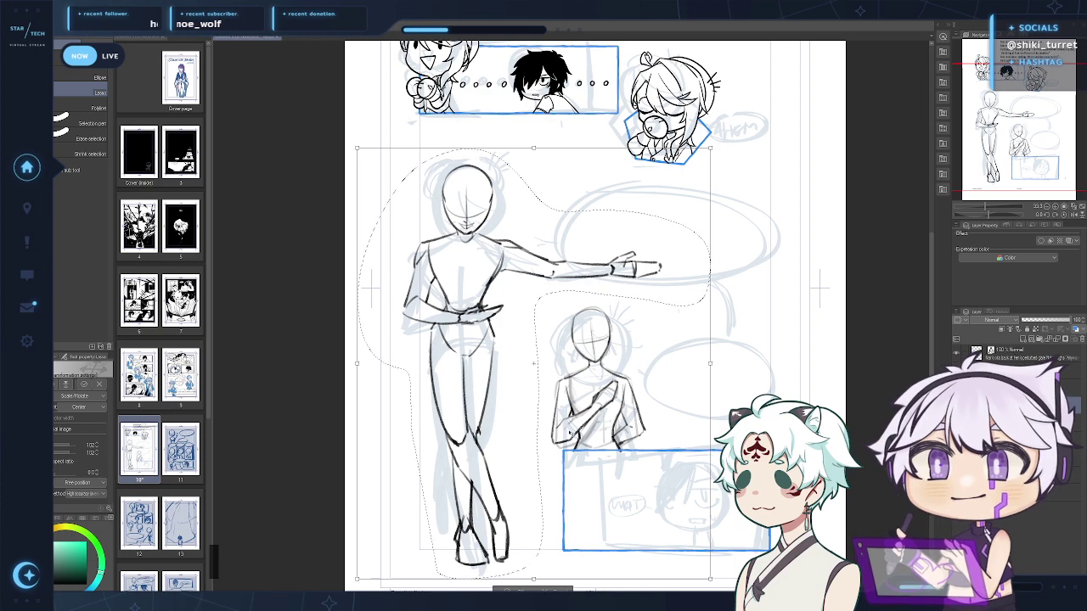
pyautogui.press('Return')
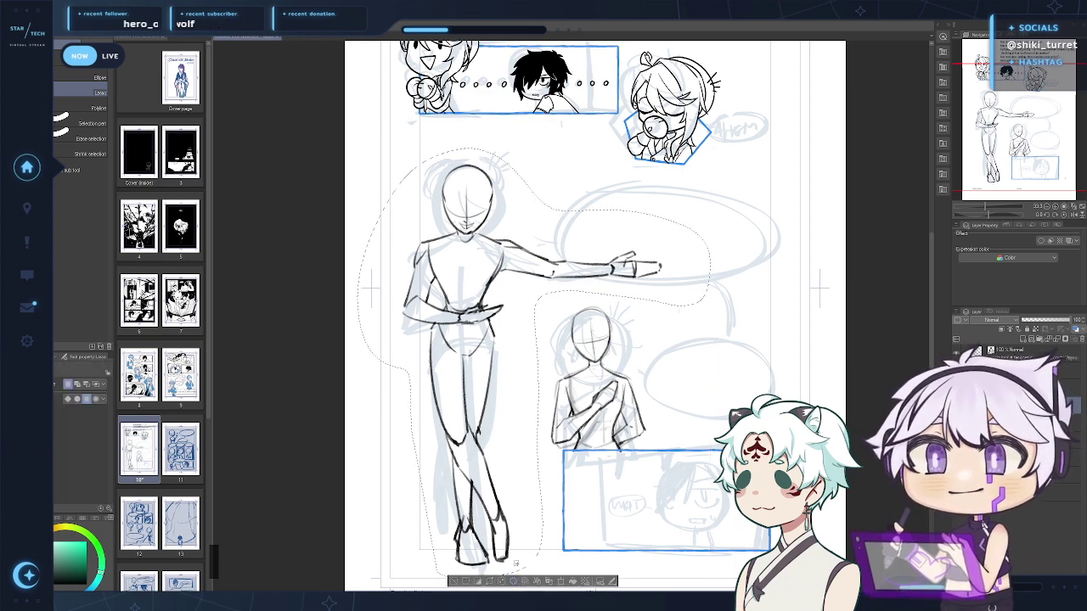
pyautogui.scroll(3, 710, 453)
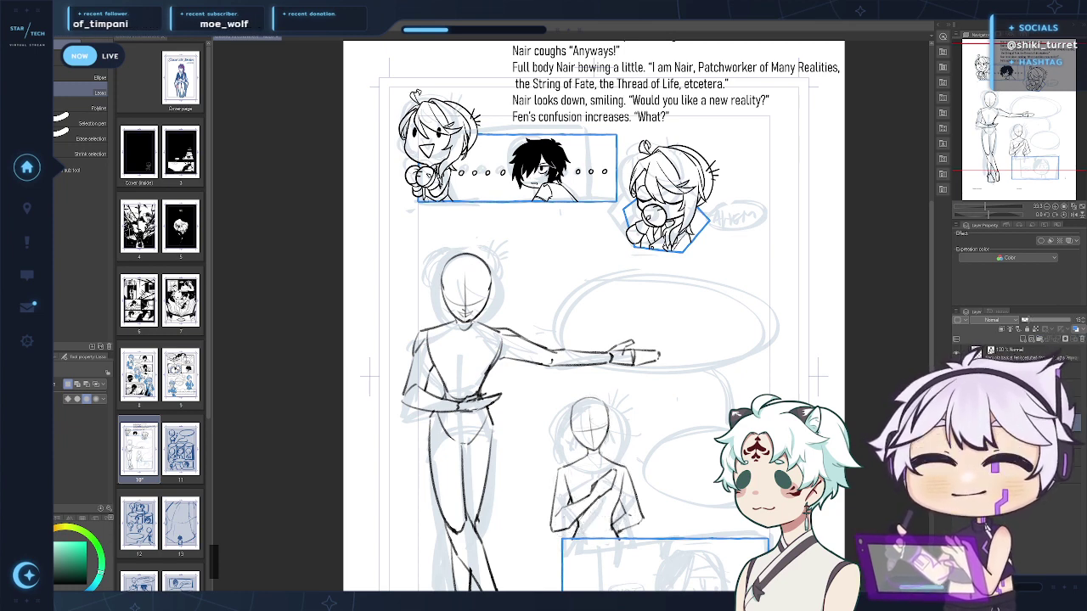
# Switch to an inking pen and a layer for drawing the "WAT" character in the bottom panel
pyautogui.moveTo(775, 454)
pyautogui.mouseDown()
pyautogui.moveTo(732, 326)
pyautogui.moveTo(705, 305)
pyautogui.mouseUp()
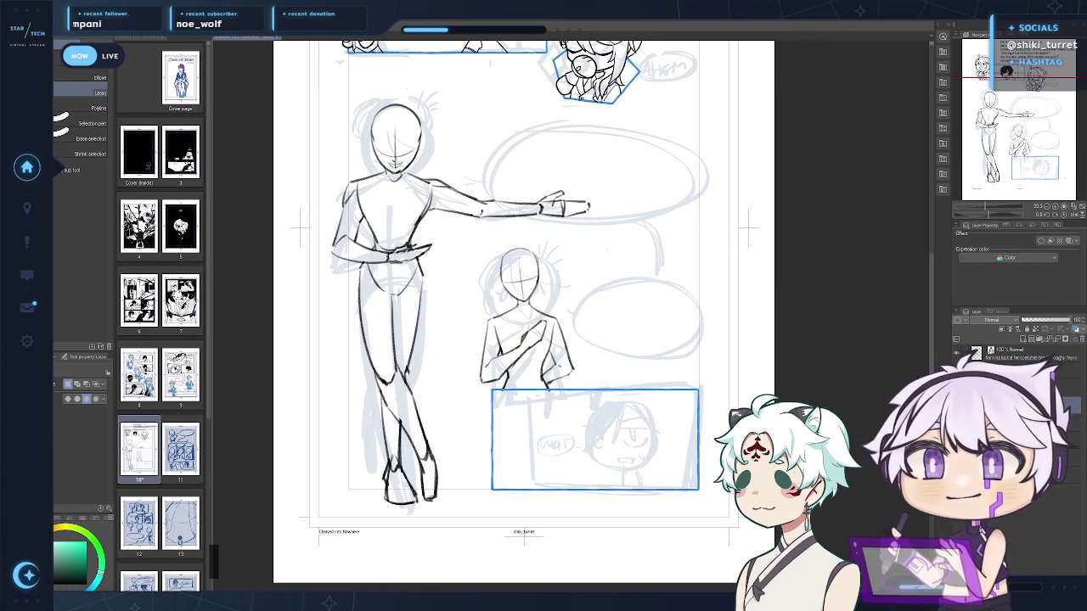
pyautogui.hotkey('ctrl', 'space')
pyautogui.moveTo(615, 325); pyautogui.dragTo(597, 475)
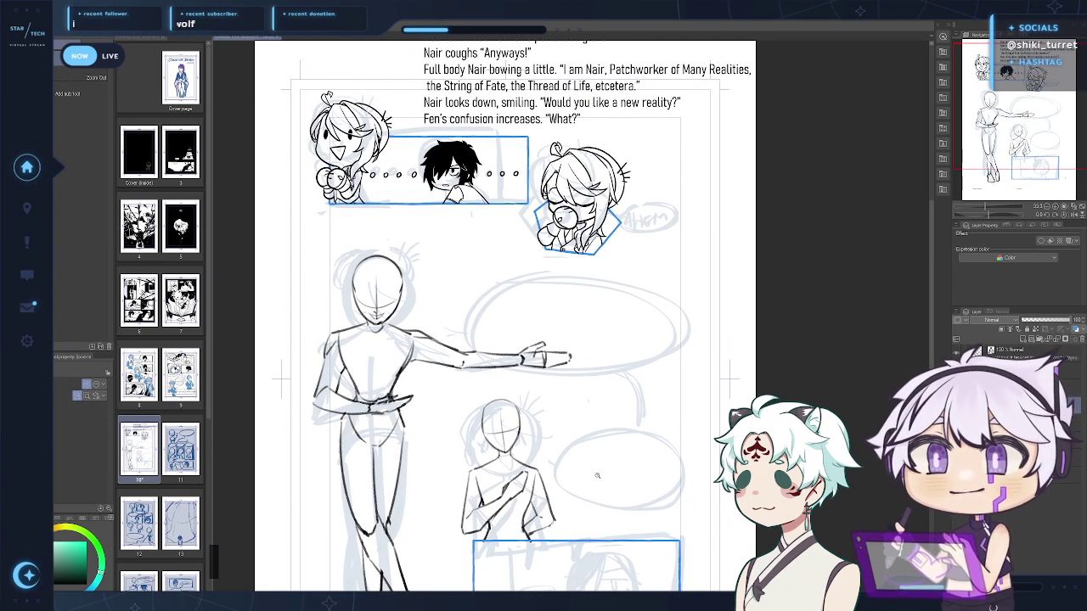
pyautogui.moveTo(539, 438); pyautogui.dragTo(479, 266)
pyautogui.click(558, 390)
pyautogui.click(560, 391)
pyautogui.moveTo(561, 390); pyautogui.dragTo(560, 272)
pyautogui.moveTo(339, 375); pyautogui.dragTo(324, 401)
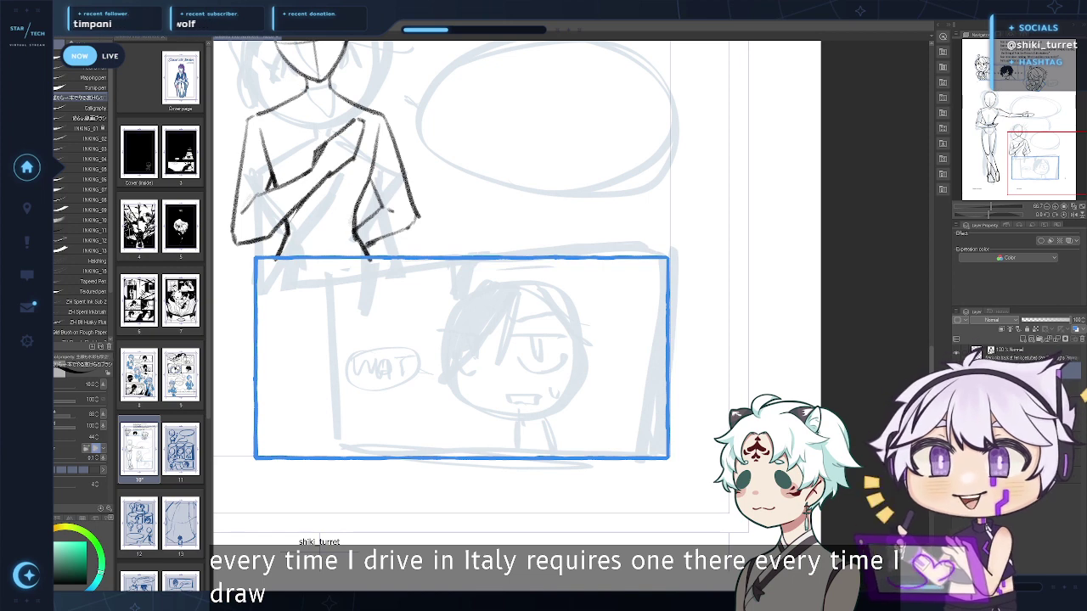
pyautogui.moveTo(713, 389); pyautogui.dragTo(705, 385)
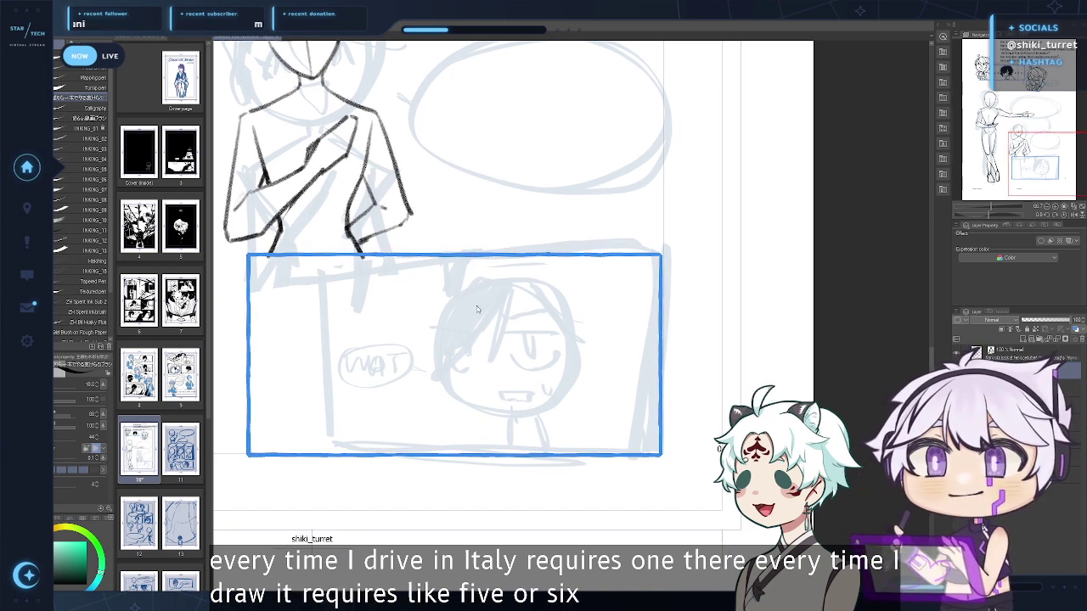
# Ink the left-hand side of the bottom-panel character's face around to the chin, with a neck line below it
pyautogui.moveTo(466, 303); pyautogui.dragTo(449, 343)
pyautogui.hotkey('ctrl', 'z')
pyautogui.moveTo(467, 303)
pyautogui.mouseDown()
pyautogui.moveTo(451, 344)
pyautogui.moveTo(451, 394)
pyautogui.moveTo(513, 411)
pyautogui.mouseUp()
pyautogui.hotkey('ctrl', 'z')
pyautogui.hotkey('ctrl', 'z')
pyautogui.hotkey('ctrl', 'z')
pyautogui.moveTo(448, 389)
pyautogui.mouseDown()
pyautogui.moveTo(512, 411)
pyautogui.moveTo(491, 456)
pyautogui.mouseUp()
pyautogui.hotkey('ctrl', 'z')
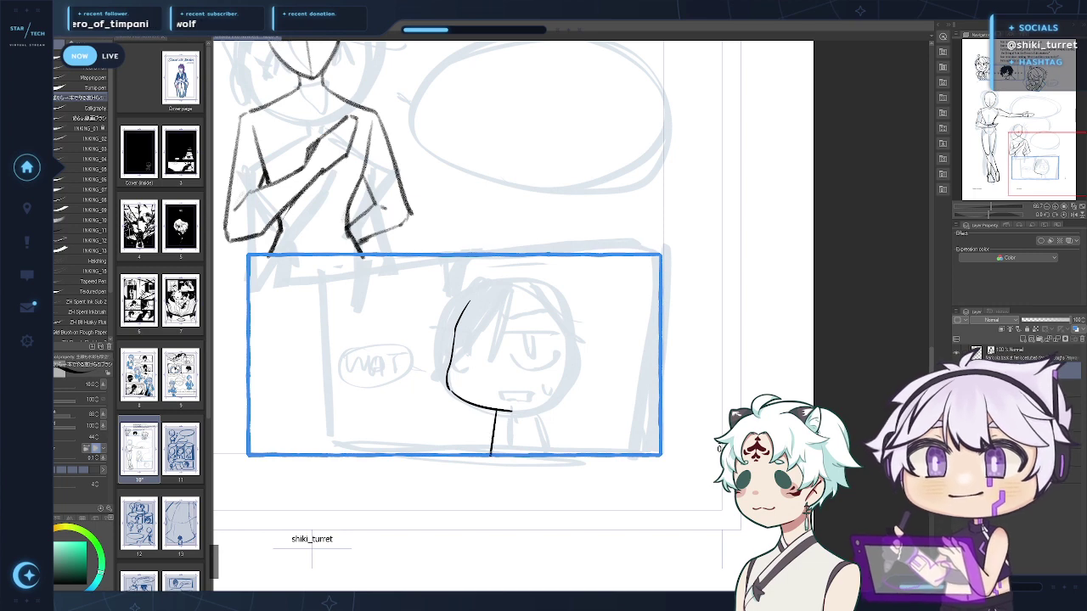
# Ink the right-hand contour of the character's head, sweeping it outward down to the panel's lower border
pyautogui.moveTo(567, 303); pyautogui.dragTo(587, 402)
pyautogui.hotkey('ctrl', 'z')
pyautogui.moveTo(582, 350); pyautogui.dragTo(610, 455)
pyautogui.hotkey('ctrl', 'z')
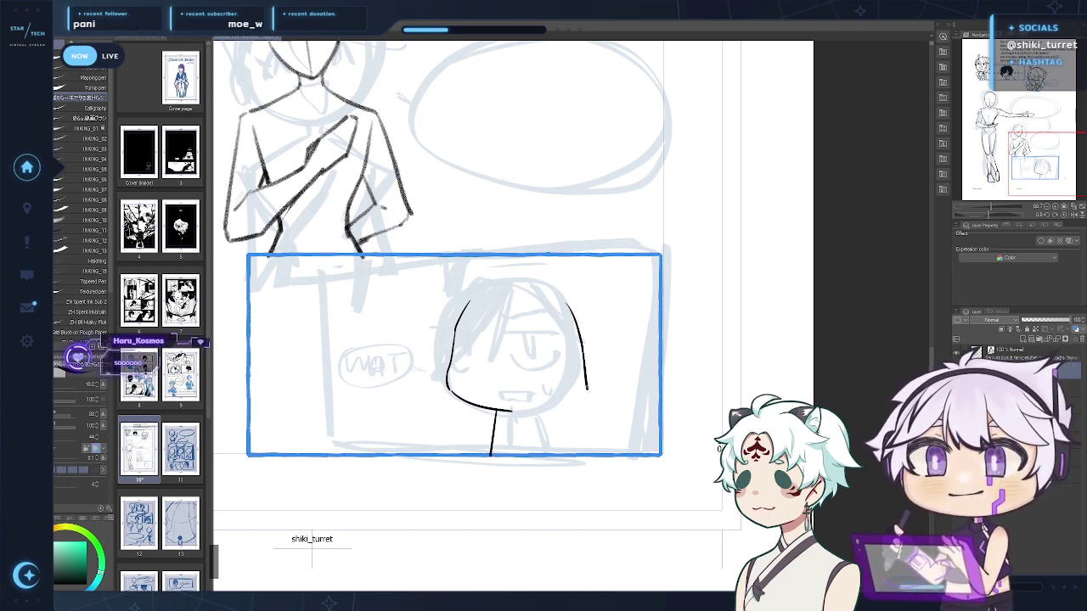
pyautogui.moveTo(586, 387); pyautogui.dragTo(608, 451)
# Erase the character's neck line and redraw it further left, slanting from the jaw to the panel's lower border
pyautogui.press('e')
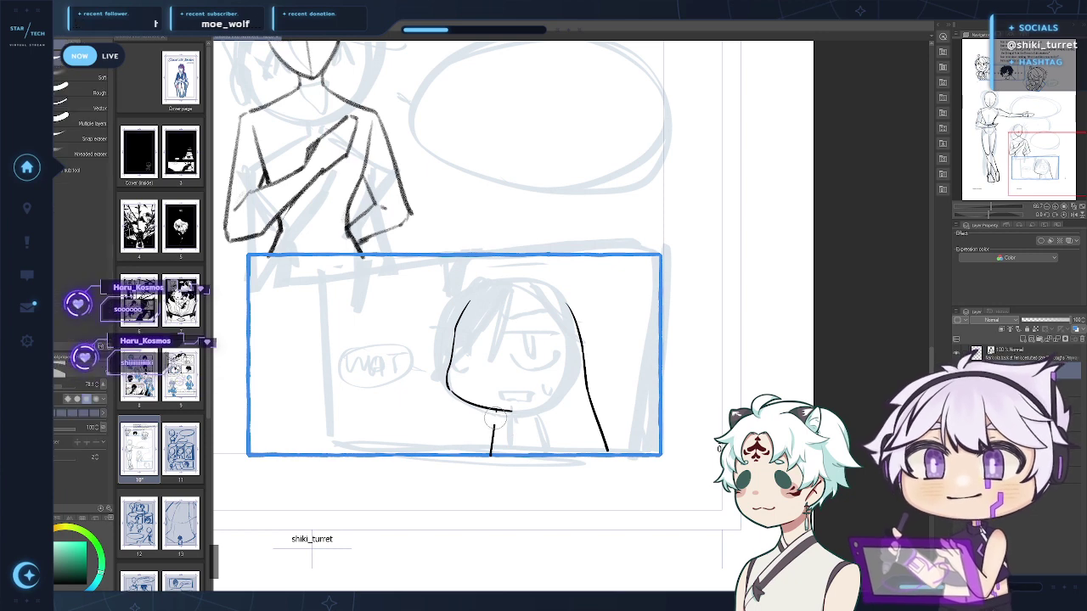
pyautogui.moveTo(494, 426); pyautogui.dragTo(490, 452)
pyautogui.press('p')
pyautogui.moveTo(478, 407); pyautogui.dragTo(470, 453)
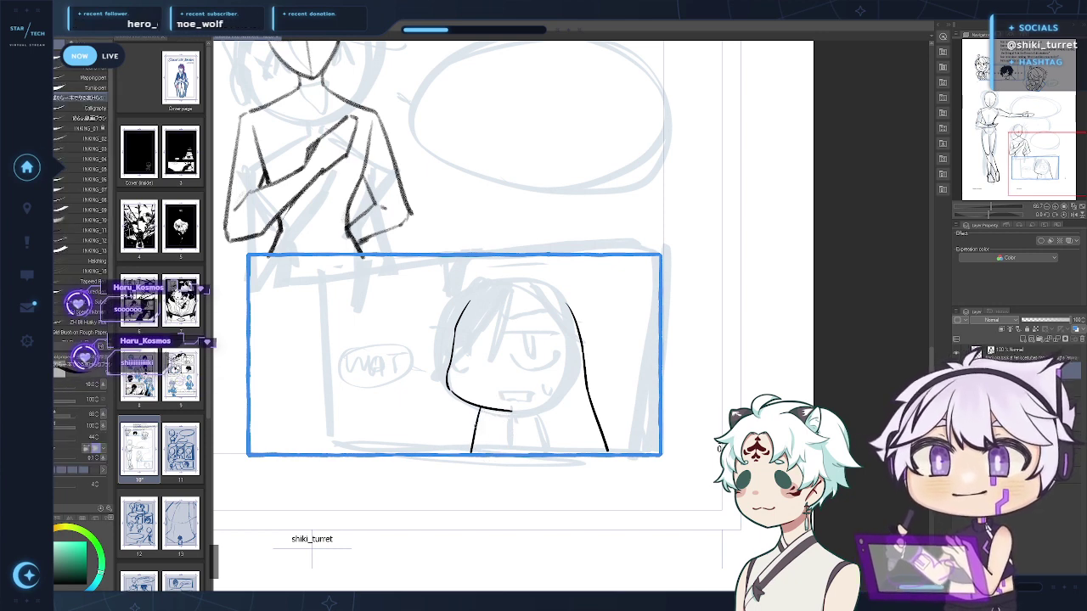
pyautogui.hotkey('ctrl', 'z')
pyautogui.moveTo(483, 408); pyautogui.dragTo(473, 456)
pyautogui.hotkey('ctrl', 'z')
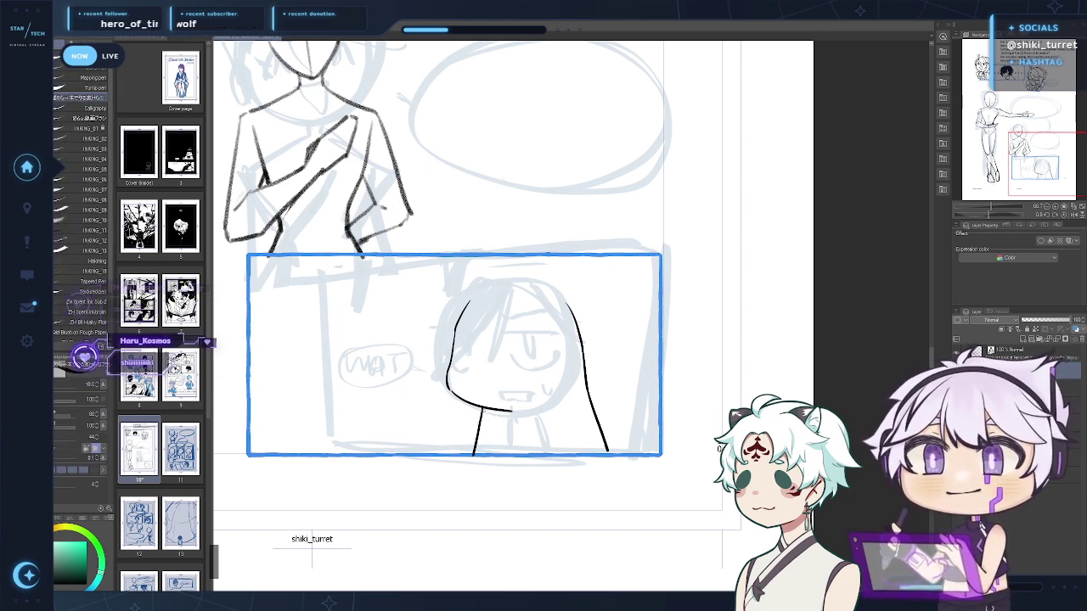
# Redraw the bottom-panel character's neck line, then lasso the face lineart and enlarge it down and to the right
pyautogui.hotkey('ctrl', 'z')
pyautogui.moveTo(482, 408); pyautogui.dragTo(476, 453)
pyautogui.press('m')
pyautogui.moveTo(433, 320)
pyautogui.mouseDown()
pyautogui.moveTo(487, 266)
pyautogui.moveTo(407, 410)
pyautogui.moveTo(409, 338)
pyautogui.mouseUp()
pyautogui.hotkey('ctrl', 't')
pyautogui.moveTo(638, 493); pyautogui.dragTo(678, 532)
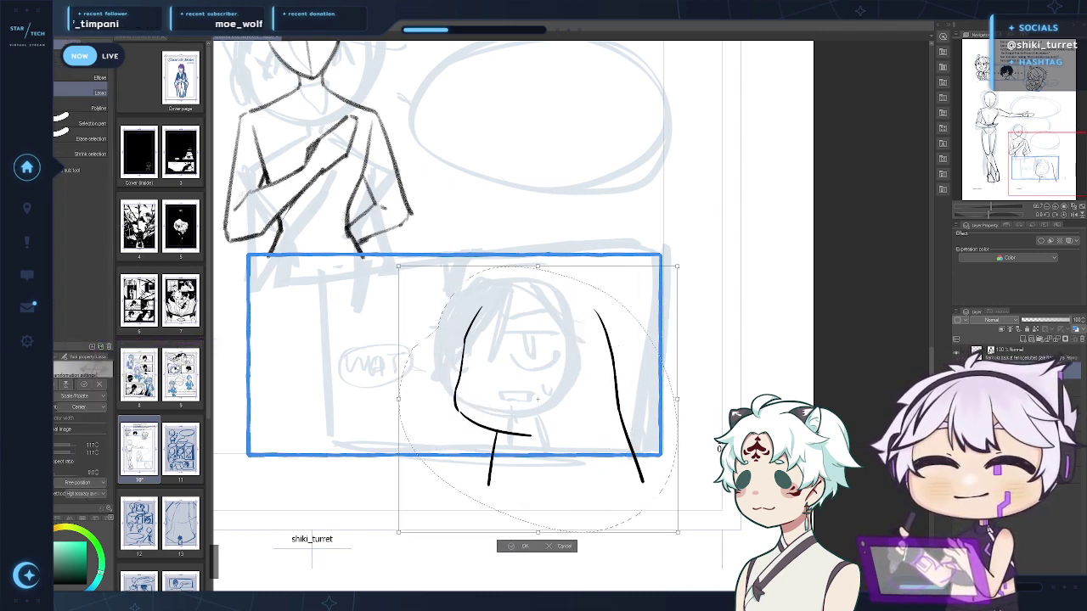
pyautogui.click(524, 547)
# Erase the ends of the neck line and right-hand contour that overhang the panel's lower border, and clear the selection
pyautogui.press('e')
pyautogui.moveTo(491, 459); pyautogui.dragTo(489, 484)
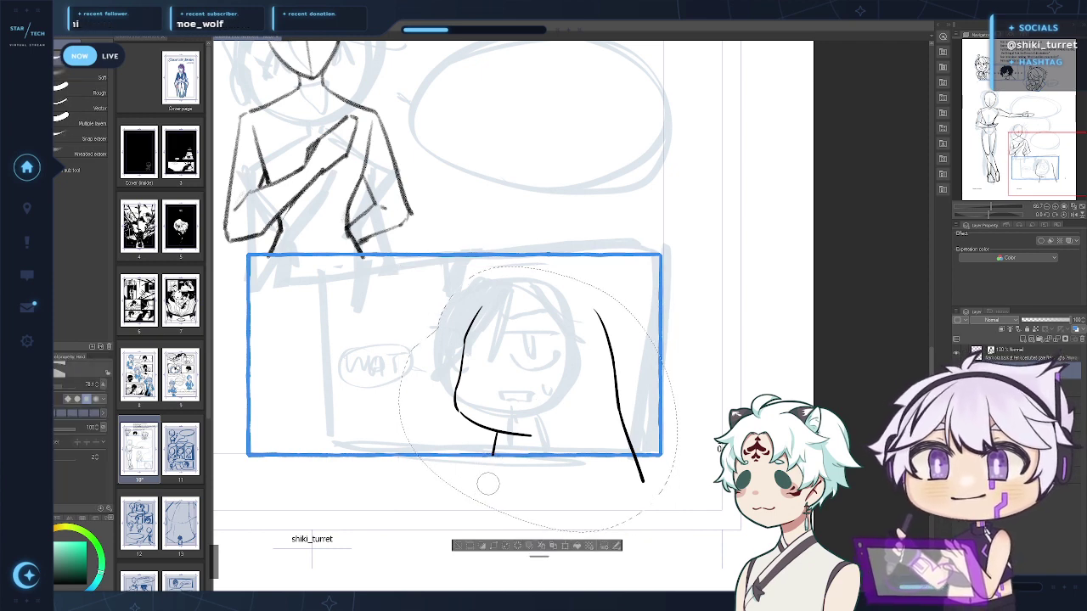
pyautogui.moveTo(654, 460)
pyautogui.mouseDown()
pyautogui.moveTo(637, 467)
pyautogui.moveTo(655, 473)
pyautogui.mouseUp()
pyautogui.press('p')
pyautogui.hotkey('ctrl', 'd')
# Ink the centre lock of the character's fringe as a pointed V with a shorter strand to its right
pyautogui.press('p')
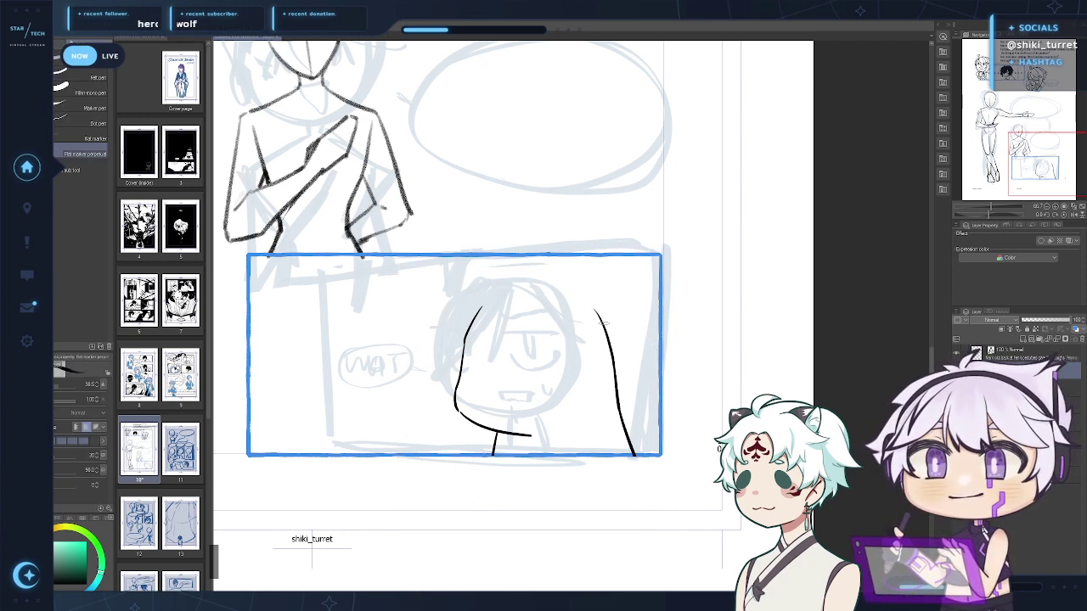
pyautogui.press('p')
pyautogui.press('p')
pyautogui.moveTo(554, 298); pyautogui.dragTo(536, 368)
pyautogui.hotkey('ctrl', 'z')
pyautogui.hotkey('ctrl', 'z')
pyautogui.hotkey('ctrl', 'z')
pyautogui.hotkey('ctrl', 'z')
pyautogui.moveTo(548, 326)
pyautogui.mouseDown()
pyautogui.moveTo(536, 367)
pyautogui.moveTo(509, 381)
pyautogui.mouseUp()
pyautogui.hotkey('ctrl', 'z')
pyautogui.moveTo(512, 304); pyautogui.dragTo(508, 384)
pyautogui.hotkey('ctrl', 'z')
pyautogui.hotkey('ctrl', 'z')
pyautogui.moveTo(508, 301); pyautogui.dragTo(509, 379)
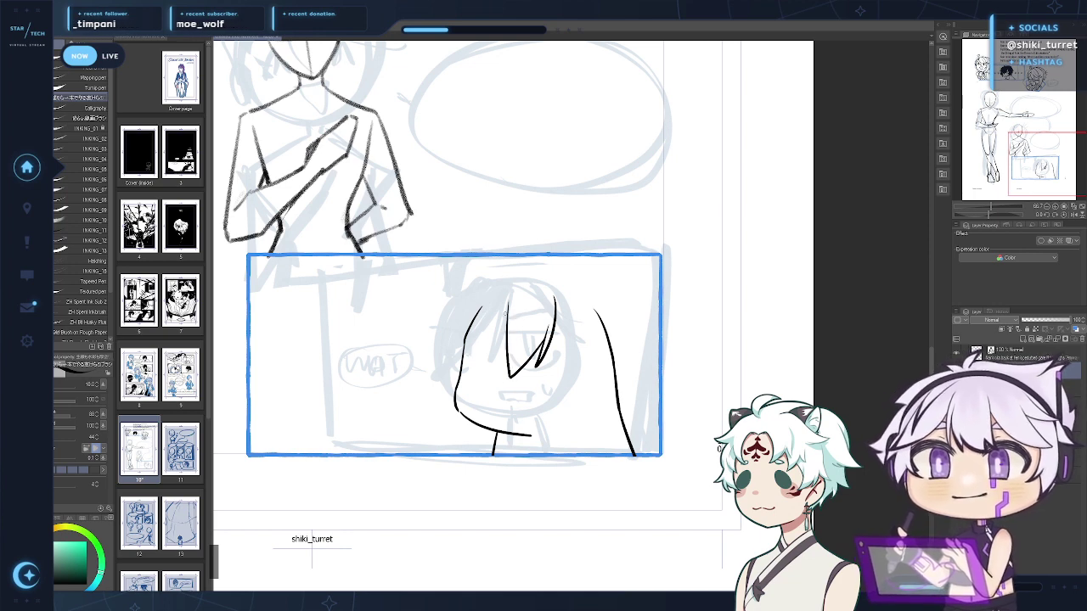
# Ink the left-hand fringe strands as pointed locks, down to a short one overlapping the cheek line
pyautogui.moveTo(510, 311); pyautogui.dragTo(472, 381)
pyautogui.hotkey('ctrl', 'z')
pyautogui.hotkey('ctrl', 'z')
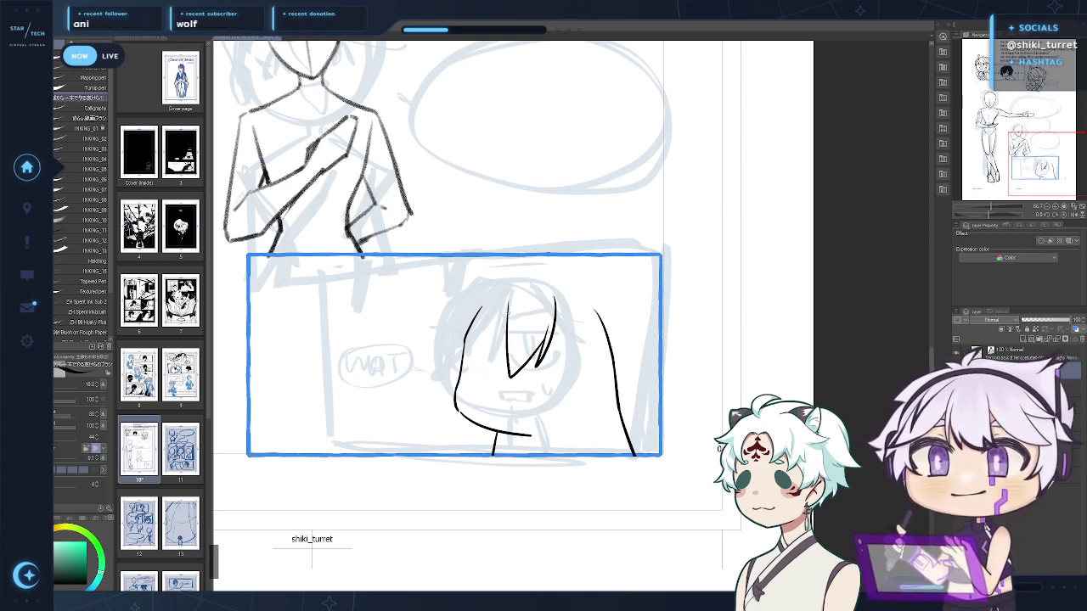
pyautogui.moveTo(510, 312); pyautogui.dragTo(471, 376)
pyautogui.hotkey('ctrl', 'z')
pyautogui.moveTo(484, 324); pyautogui.dragTo(465, 380)
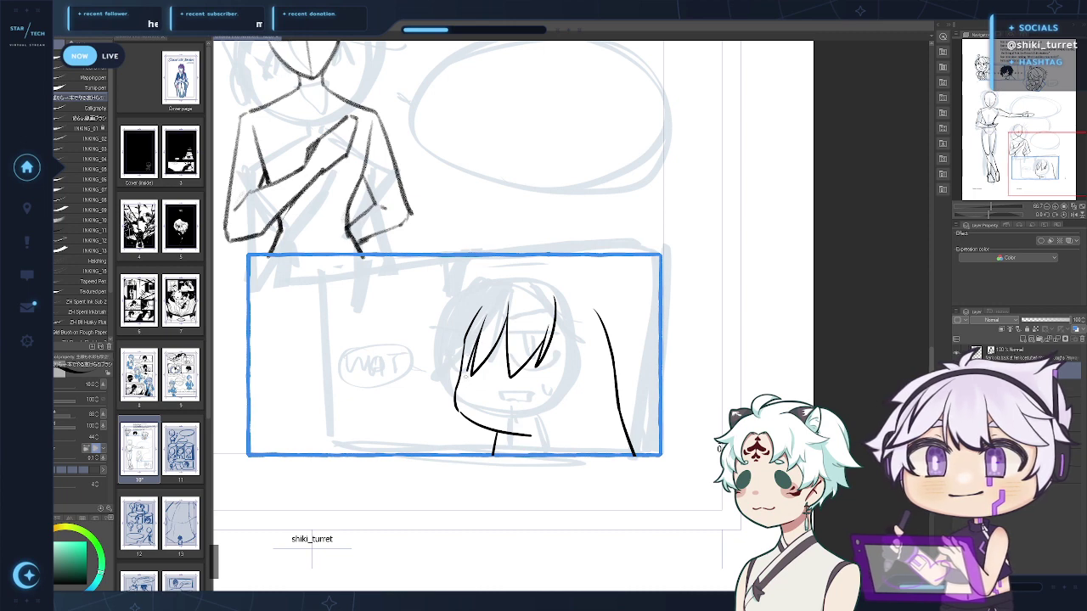
pyautogui.hotkey('ctrl', 'z')
pyautogui.moveTo(479, 335); pyautogui.dragTo(467, 398)
pyautogui.hotkey('ctrl', 'z')
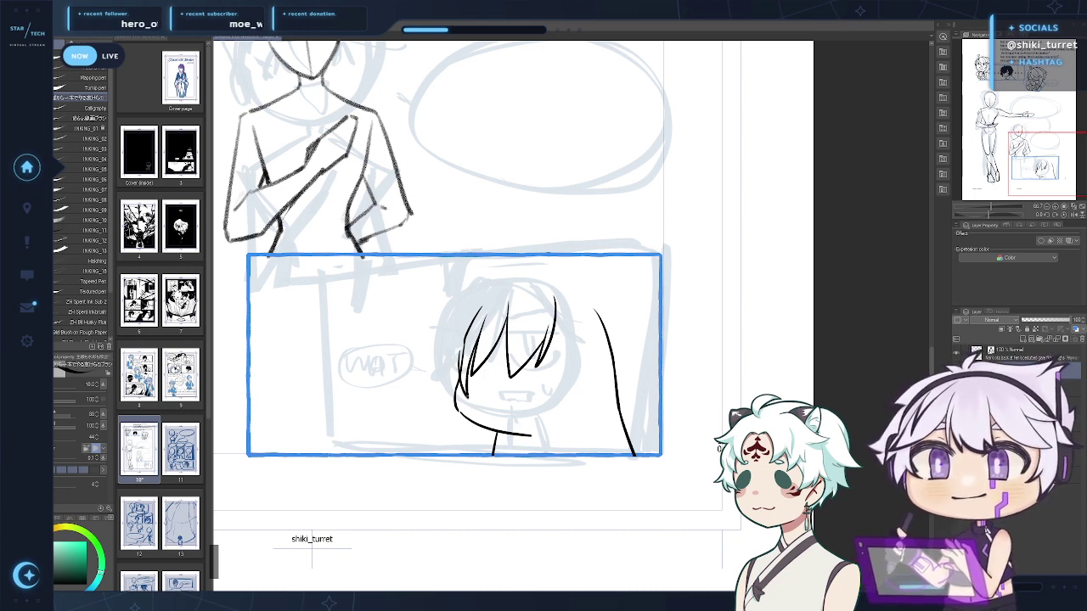
pyautogui.hotkey('ctrl', 'z')
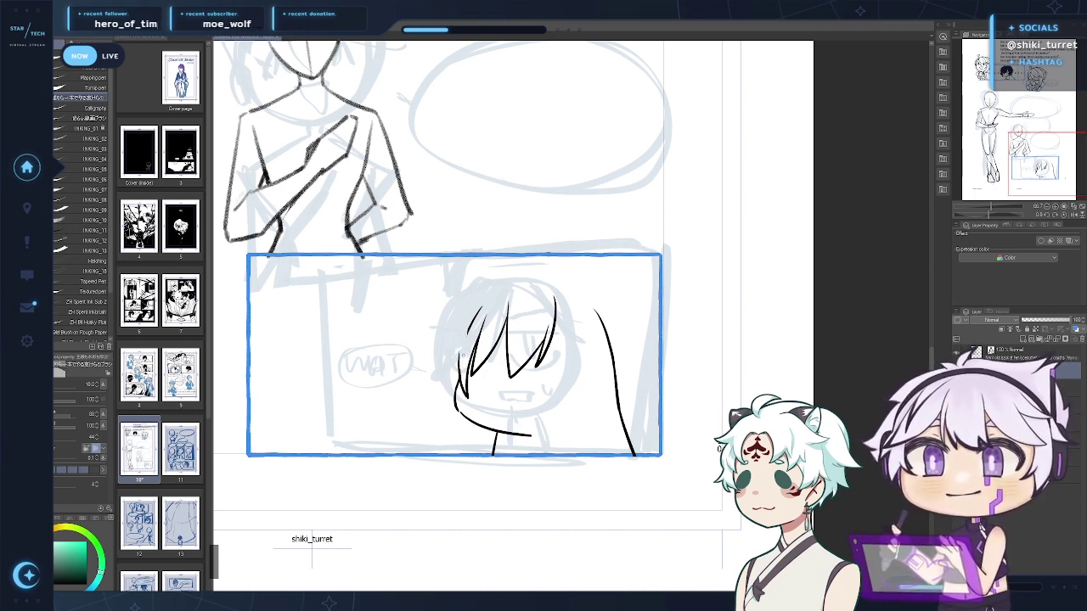
pyautogui.hotkey('ctrl', 'z')
# Ink the right-hand fringe lock sweeping outward, with a strand falling beside the face below it
pyautogui.moveTo(554, 293); pyautogui.dragTo(597, 372)
pyautogui.hotkey('ctrl', 'z')
pyautogui.moveTo(583, 327)
pyautogui.mouseDown()
pyautogui.moveTo(601, 373)
pyautogui.moveTo(570, 406)
pyautogui.mouseUp()
pyautogui.hotkey('ctrl', 'z')
pyautogui.hotkey('ctrl', 'z')
pyautogui.moveTo(578, 347); pyautogui.dragTo(571, 410)
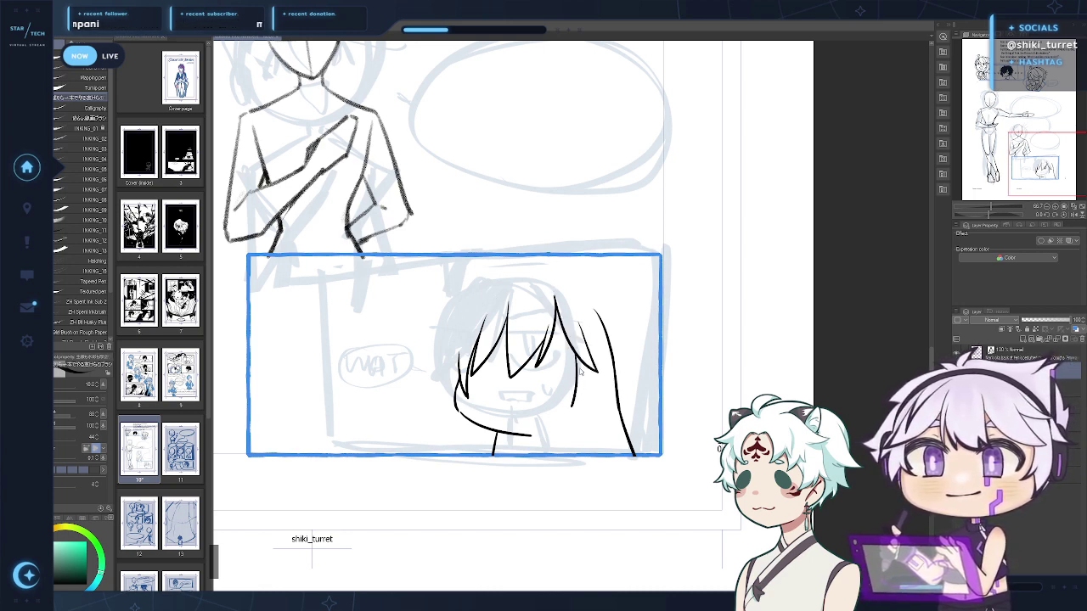
pyautogui.hotkey('ctrl', 'z')
pyautogui.moveTo(578, 349); pyautogui.dragTo(571, 405)
pyautogui.hotkey('ctrl', 'z')
# Ink the pointed side lock hanging beside the right-hand cheek and join it up to the head contour
pyautogui.moveTo(576, 347); pyautogui.dragTo(575, 428)
pyautogui.hotkey('ctrl', 'z')
pyautogui.moveTo(582, 389); pyautogui.dragTo(576, 427)
pyautogui.hotkey('ctrl', 'z')
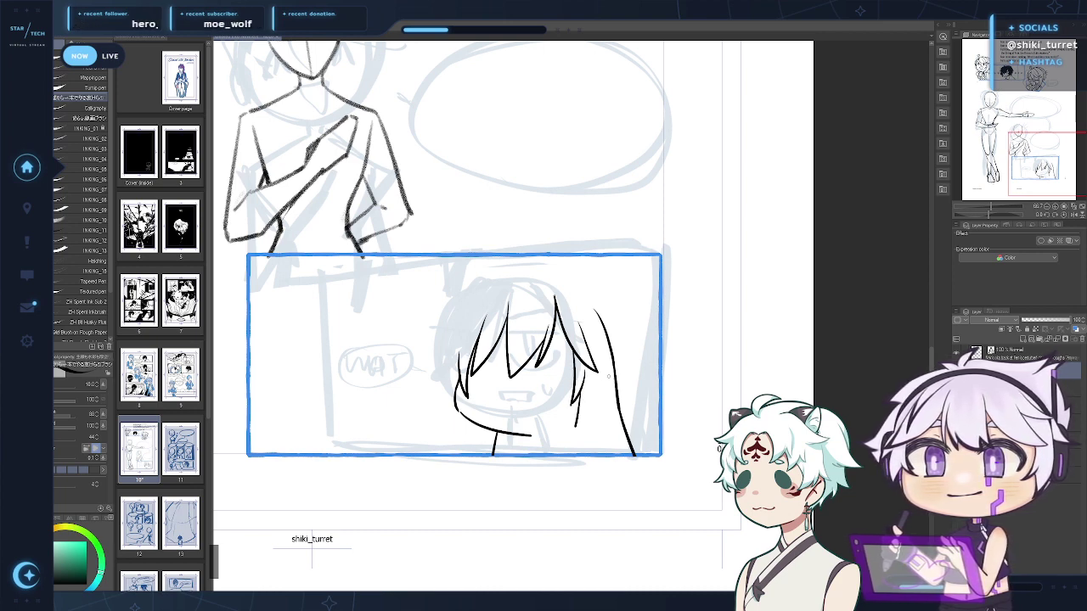
pyautogui.moveTo(610, 364); pyautogui.dragTo(577, 427)
pyautogui.hotkey('ctrl', 'z')
pyautogui.hotkey('ctrl', 'z')
pyautogui.hotkey('ctrl', 'z')
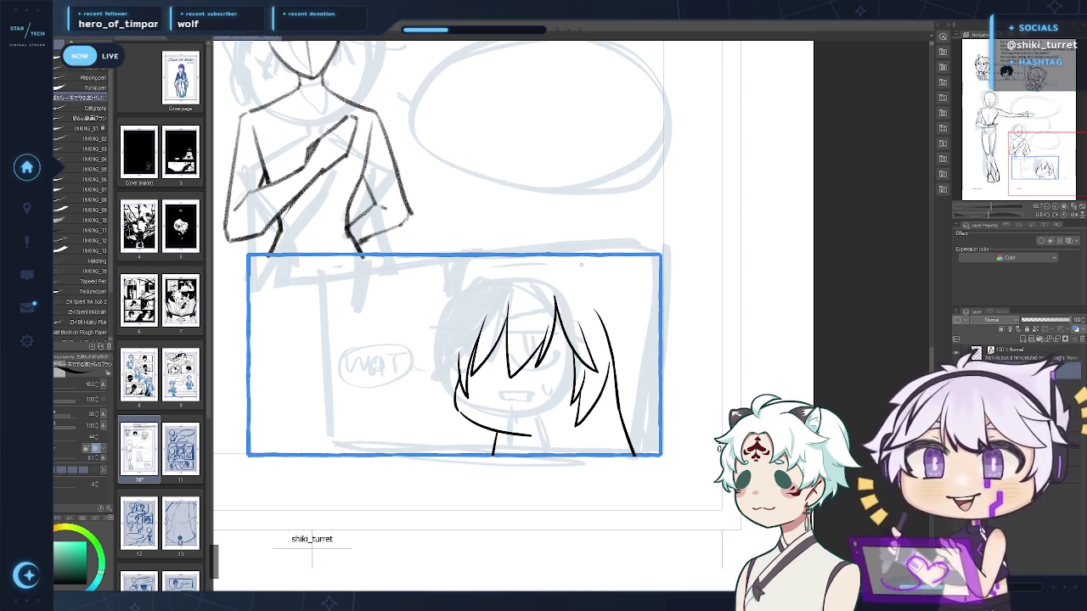
pyautogui.press('e')
pyautogui.moveTo(459, 398); pyautogui.dragTo(479, 425)
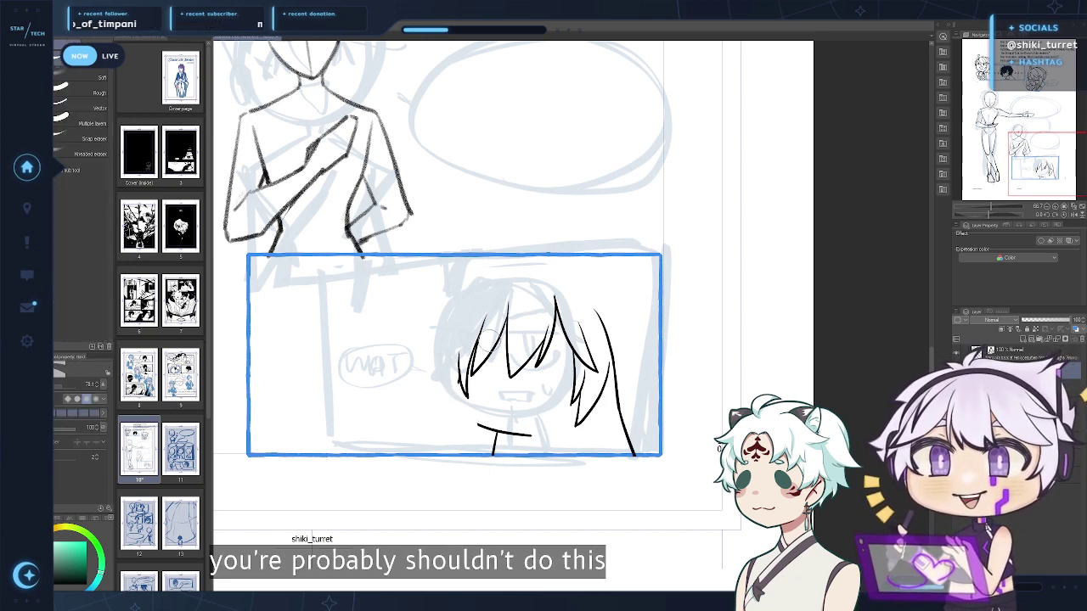
pyautogui.hotkey('ctrl', 'z')
pyautogui.press('p')
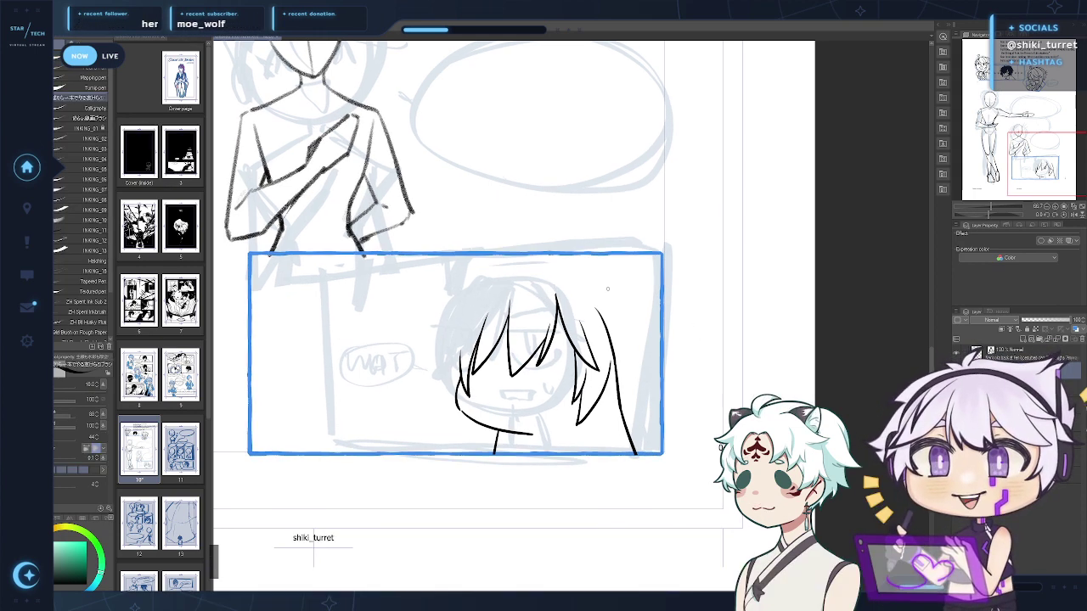
# Erase the upper part of the right-hand head contour and ink a small tuft at the crown of the hair
pyautogui.press('e')
pyautogui.moveTo(595, 298); pyautogui.dragTo(616, 356)
pyautogui.press('p')
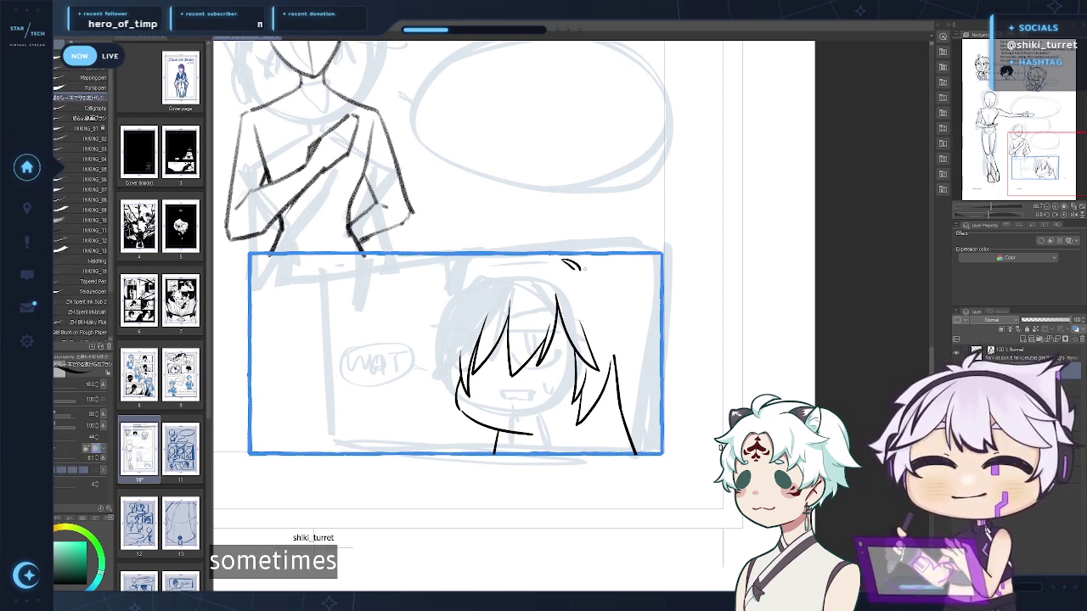
pyautogui.hotkey('ctrl', 'z')
pyautogui.hotkey('ctrl', 'z')
pyautogui.moveTo(563, 259); pyautogui.dragTo(582, 270)
pyautogui.hotkey('ctrl', 'z')
pyautogui.hotkey('ctrl', 'z')
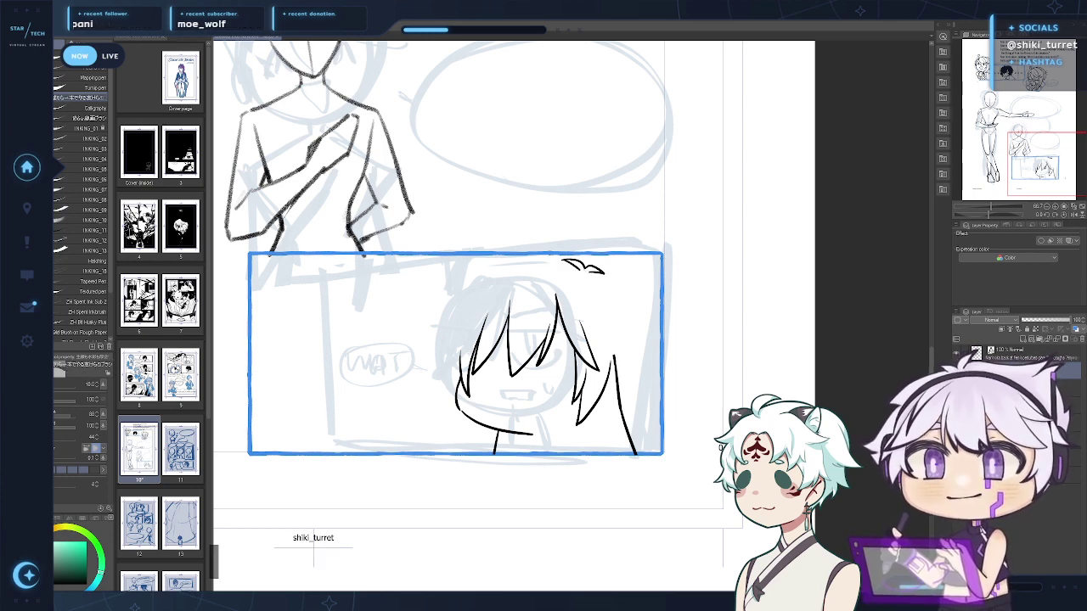
# Ink the outer hair outline from the crown tuft down the left-hand side of the head
pyautogui.moveTo(535, 262)
pyautogui.mouseDown()
pyautogui.moveTo(570, 262)
pyautogui.moveTo(473, 271)
pyautogui.moveTo(440, 331)
pyautogui.mouseUp()
pyautogui.hotkey('ctrl', 'z')
pyautogui.hotkey('ctrl', 'z')
pyautogui.hotkey('ctrl', 'z')
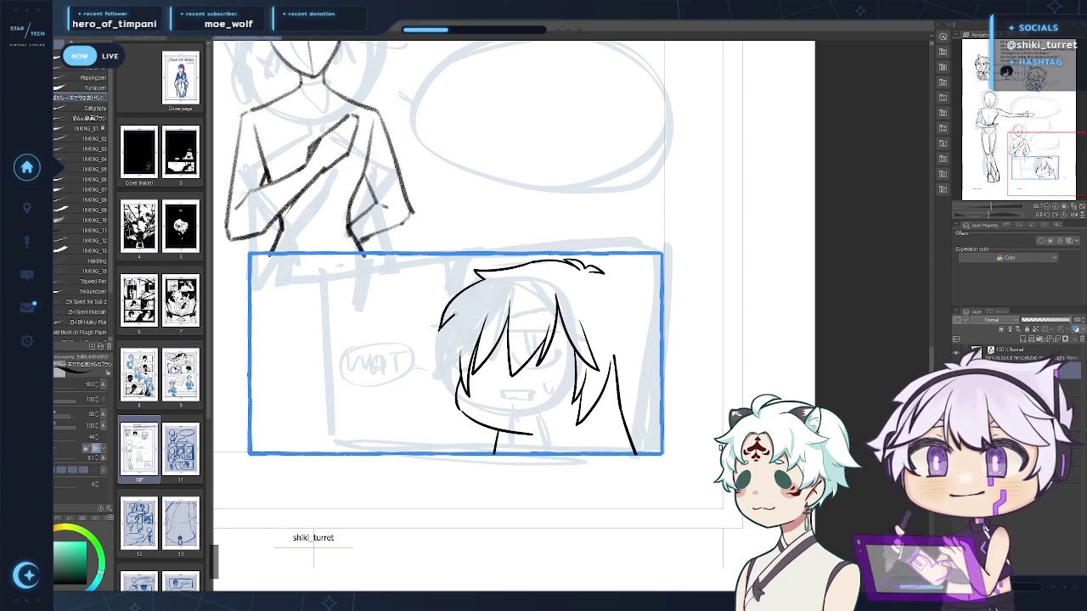
pyautogui.hotkey('ctrl', 'z')
pyautogui.moveTo(481, 277); pyautogui.dragTo(429, 362)
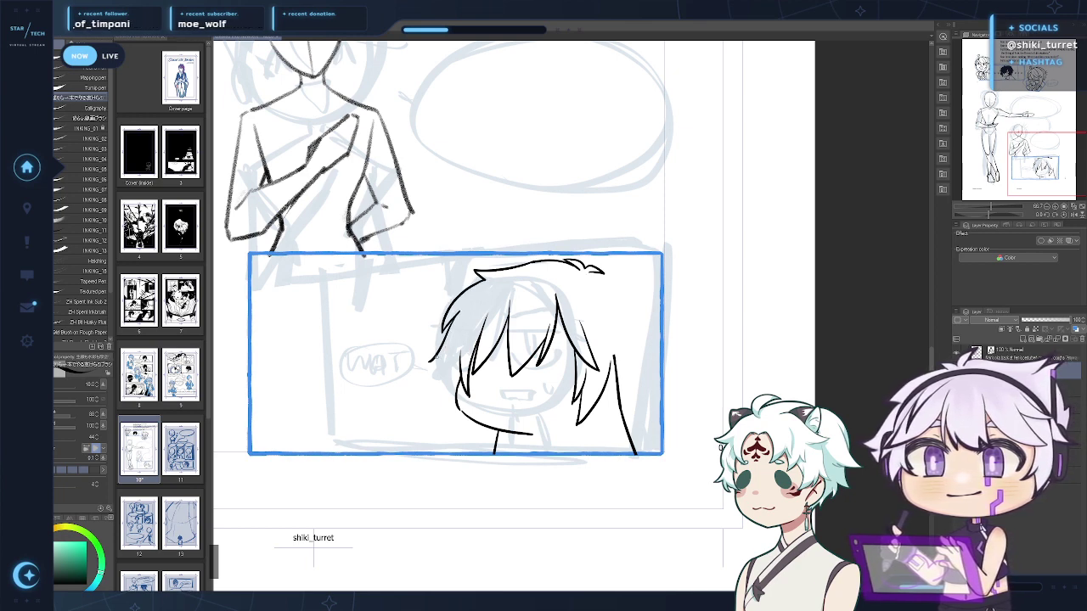
pyautogui.hotkey('ctrl', 'z')
# Ink the spiky hair ends on the left-hand side, from the outward tip down beside the cheek
pyautogui.moveTo(456, 318); pyautogui.dragTo(429, 360)
pyautogui.moveTo(429, 360)
pyautogui.mouseDown()
pyautogui.moveTo(456, 345)
pyautogui.moveTo(452, 398)
pyautogui.mouseUp()
pyautogui.hotkey('ctrl', 'z')
pyautogui.moveTo(443, 353); pyautogui.dragTo(452, 400)
pyautogui.hotkey('ctrl', 'z')
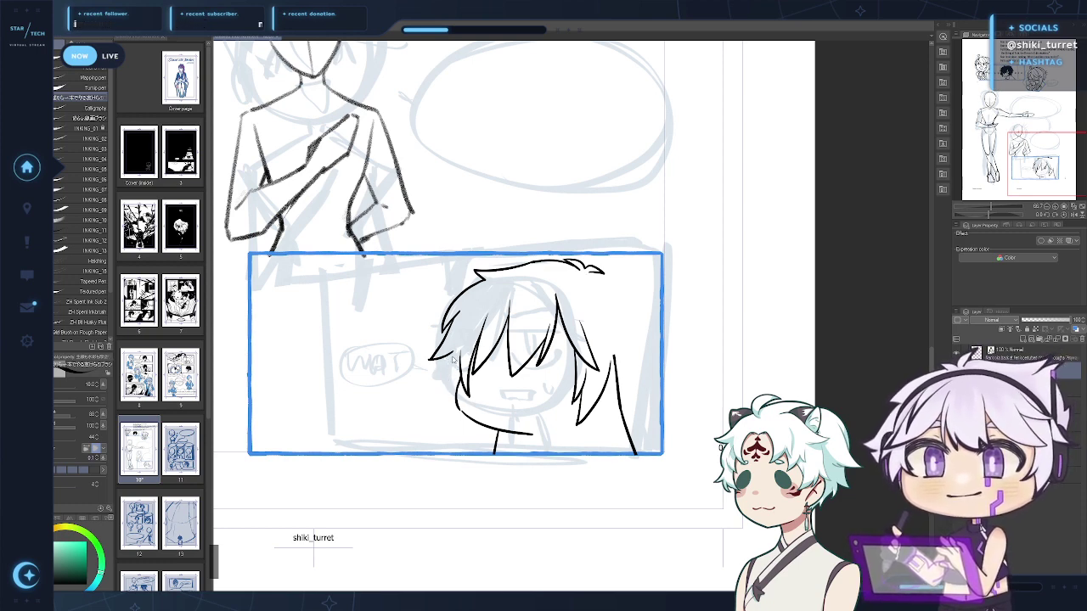
pyautogui.moveTo(452, 353); pyautogui.dragTo(442, 399)
pyautogui.hotkey('ctrl', 'z')
pyautogui.moveTo(452, 354)
pyautogui.mouseDown()
pyautogui.moveTo(443, 399)
pyautogui.moveTo(456, 395)
pyautogui.mouseUp()
pyautogui.hotkey('ctrl', 'z')
pyautogui.hotkey('ctrl', 'z')
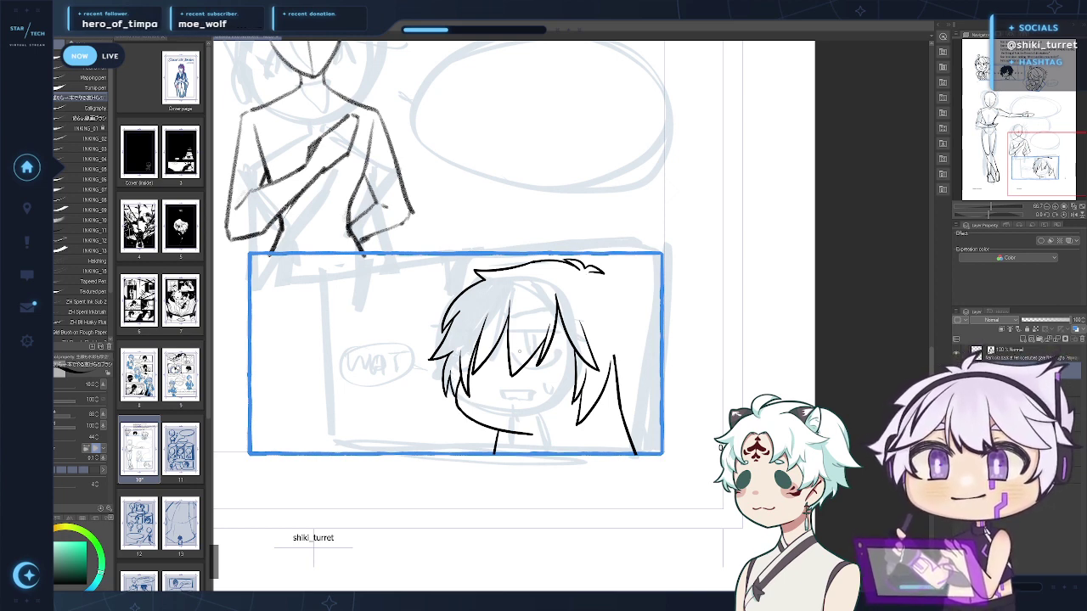
pyautogui.hotkey('ctrl', 'z')
# Ink the right-hand hair outline from the crown down to outward-pointing tips that meet the side lock and neck contour
pyautogui.moveTo(595, 272)
pyautogui.mouseDown()
pyautogui.moveTo(625, 299)
pyautogui.moveTo(643, 340)
pyautogui.mouseUp()
pyautogui.hotkey('ctrl', 'z')
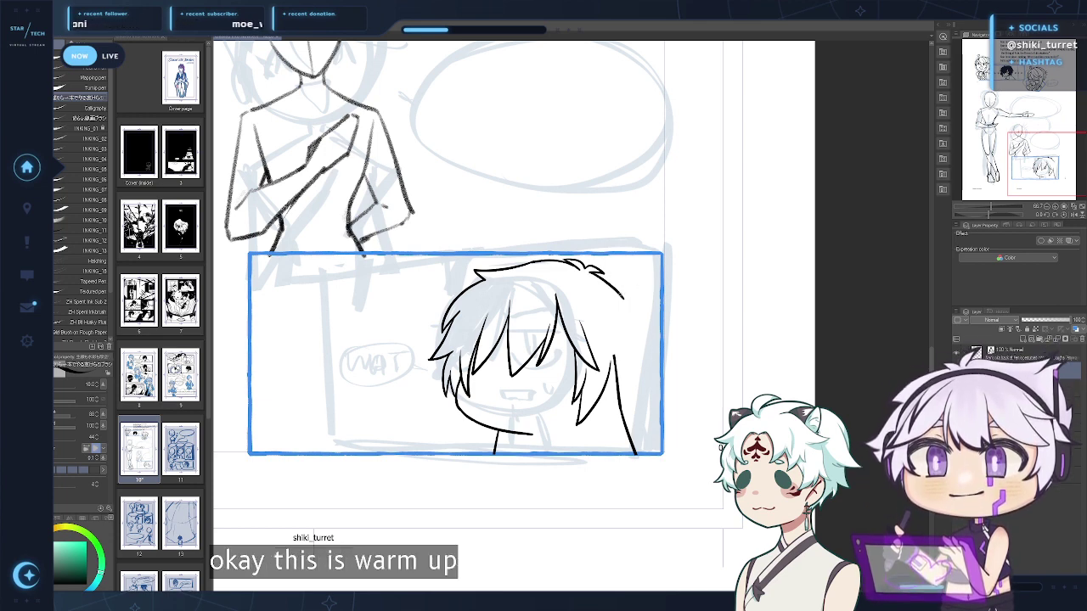
pyautogui.hotkey('ctrl', 'z')
pyautogui.moveTo(622, 297); pyautogui.dragTo(645, 346)
pyautogui.hotkey('ctrl', 'z')
pyautogui.moveTo(624, 326)
pyautogui.mouseDown()
pyautogui.moveTo(647, 343)
pyautogui.moveTo(627, 330)
pyautogui.moveTo(633, 363)
pyautogui.mouseUp()
pyautogui.press('c')
pyautogui.hotkey('ctrl', 'z')
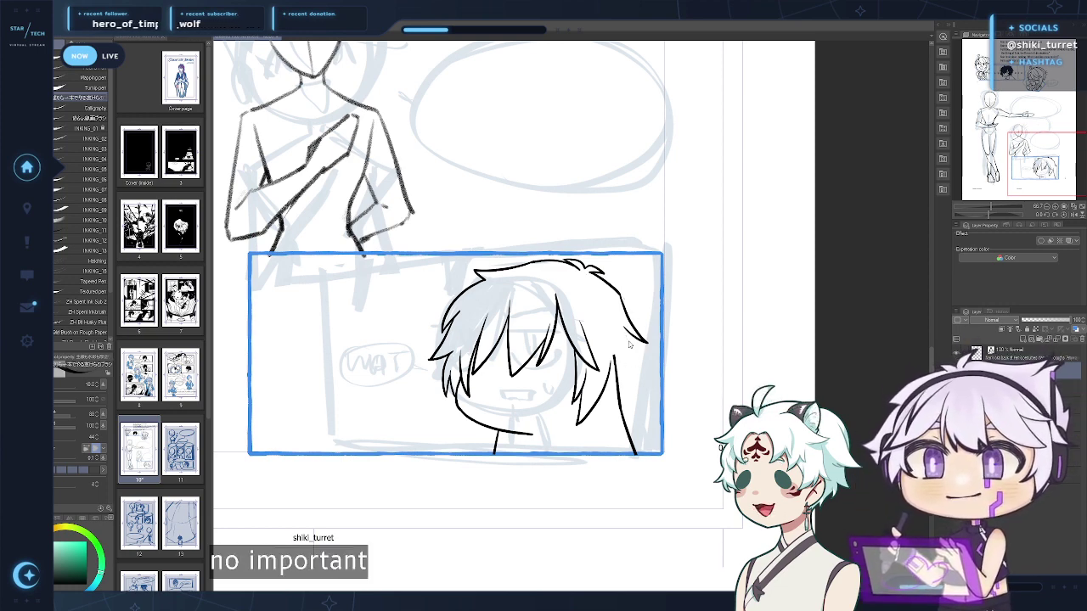
pyautogui.hotkey('ctrl', 'z')
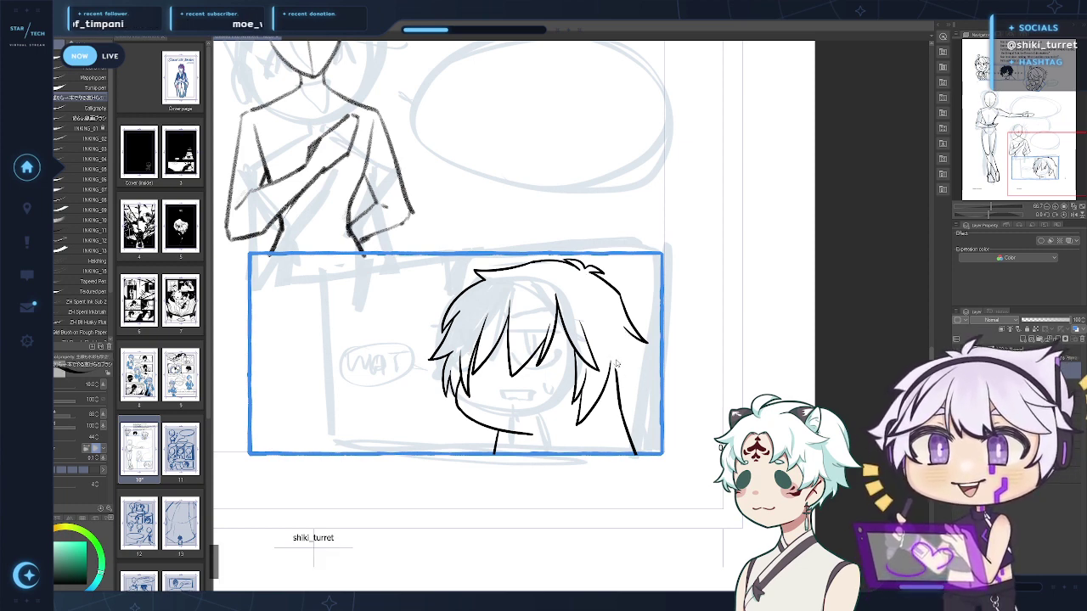
pyautogui.moveTo(630, 330); pyautogui.dragTo(643, 374)
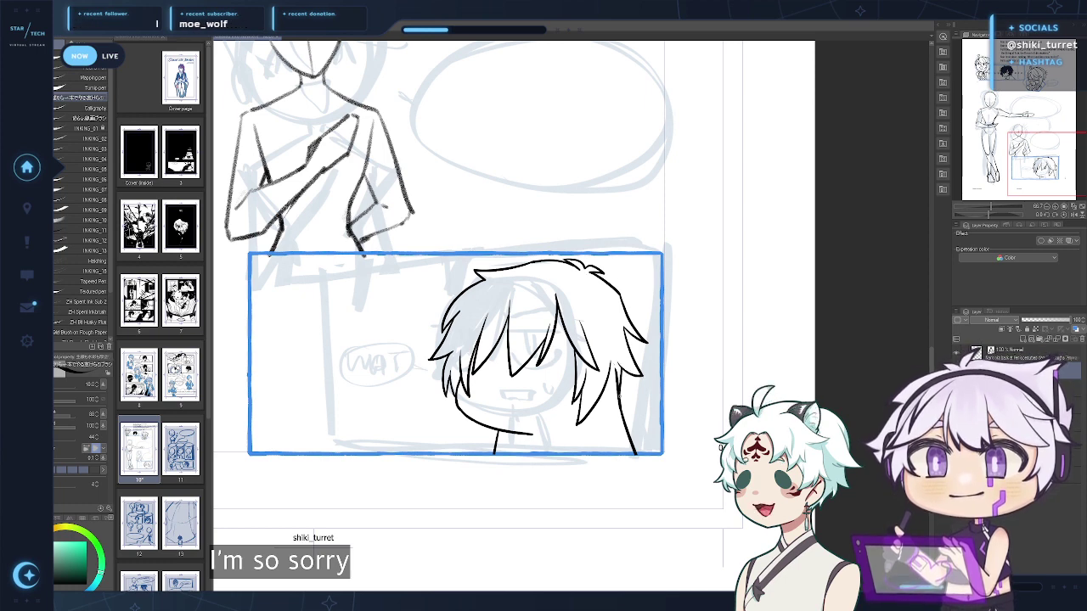
pyautogui.moveTo(613, 379)
pyautogui.mouseDown()
pyautogui.moveTo(608, 398)
pyautogui.moveTo(614, 379)
pyautogui.mouseUp()
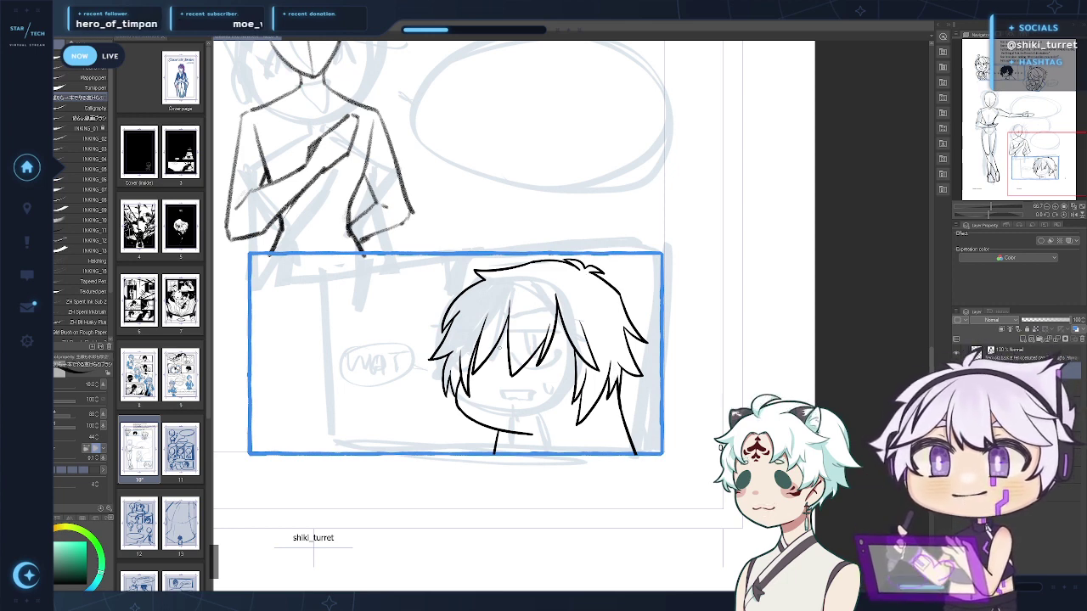
# Ink two solid dot eyes below the fringe and a squarish open mouth with a tongue, filling its inner corner black
pyautogui.moveTo(485, 370)
pyautogui.mouseDown()
pyautogui.moveTo(495, 360)
pyautogui.moveTo(555, 363)
pyautogui.mouseUp()
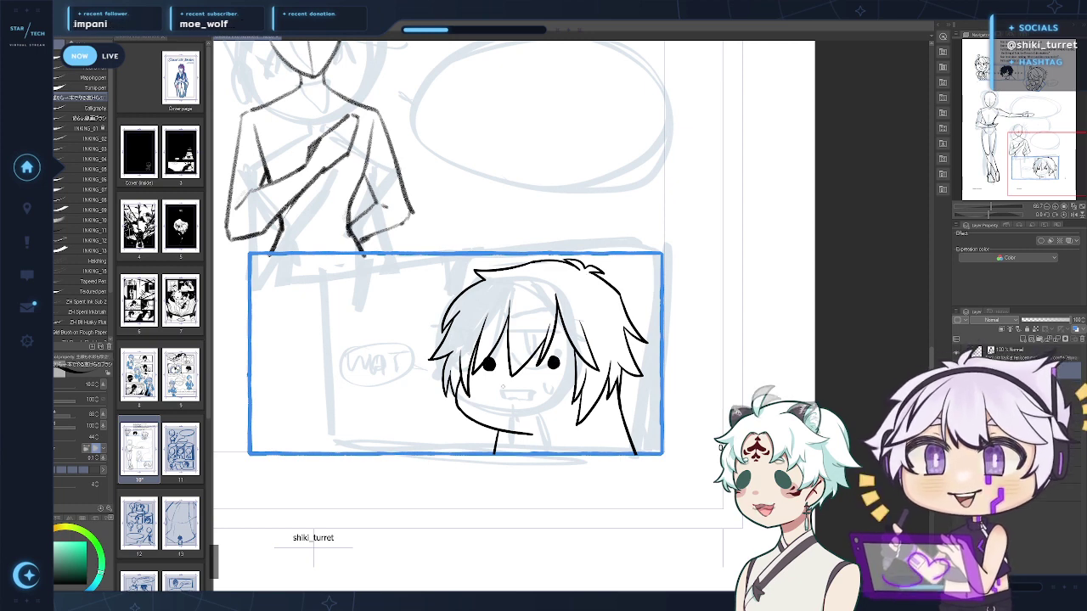
pyautogui.moveTo(503, 387); pyautogui.dragTo(503, 387)
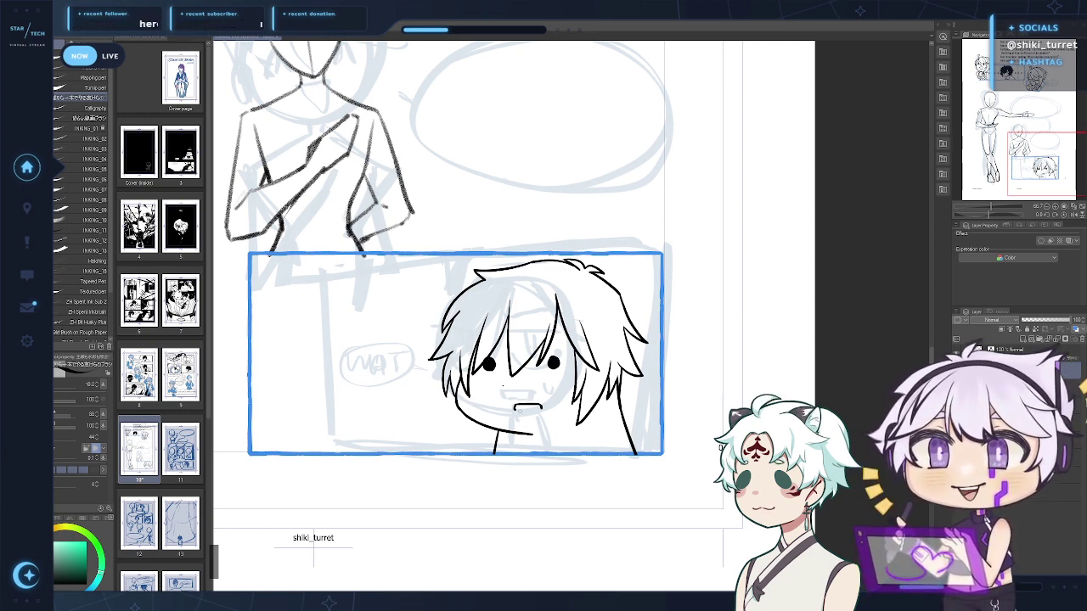
pyautogui.hotkey('ctrl', 'z')
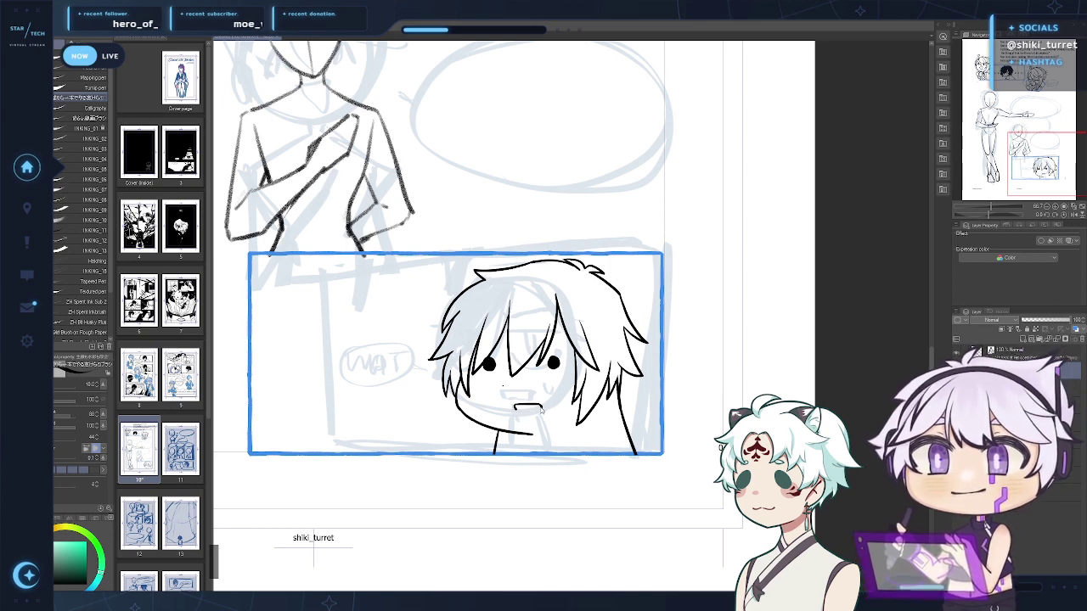
pyautogui.hotkey('ctrl', 'z')
pyautogui.hotkey('ctrl', 'z')
pyautogui.moveTo(515, 403); pyautogui.dragTo(542, 404)
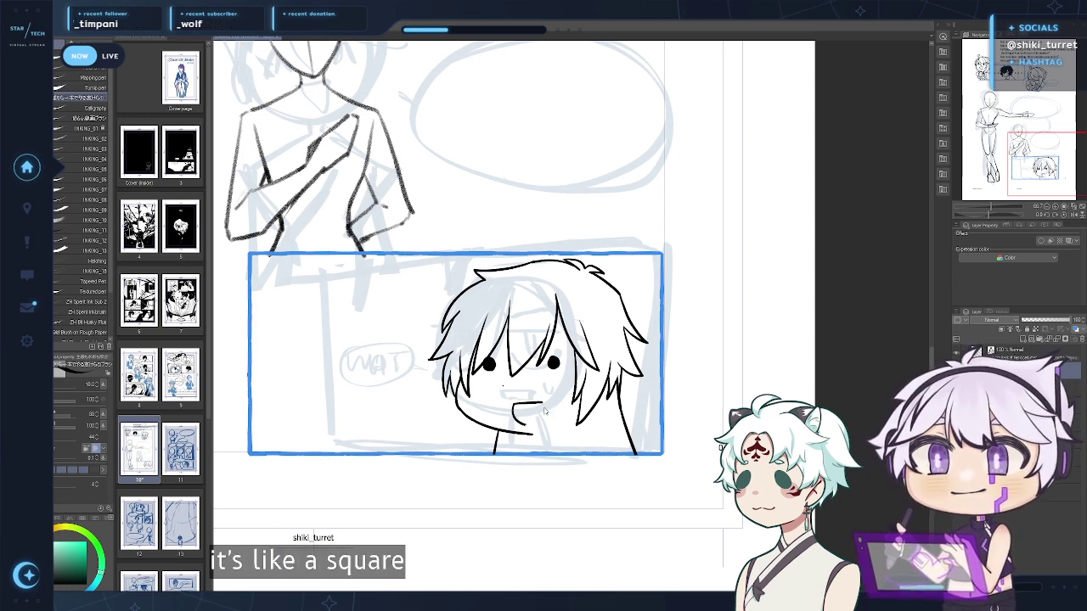
pyautogui.moveTo(523, 422)
pyautogui.mouseDown()
pyautogui.moveTo(547, 423)
pyautogui.moveTo(522, 411)
pyautogui.moveTo(534, 403)
pyautogui.mouseUp()
pyautogui.hotkey('ctrl', 'z')
pyautogui.press('g')
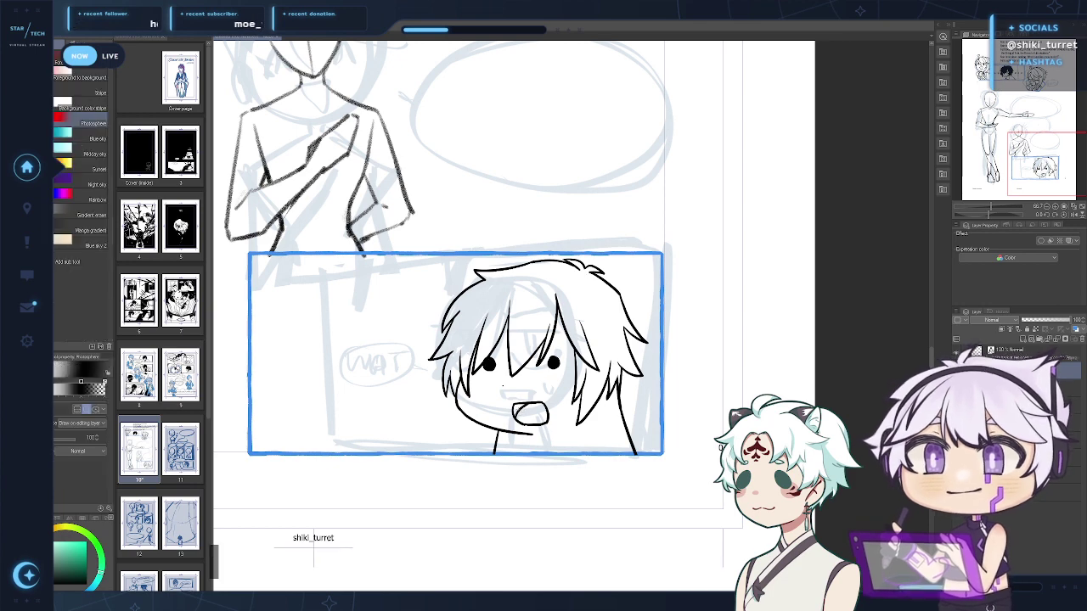
pyautogui.press('g')
pyautogui.click(518, 409)
pyautogui.press('p')
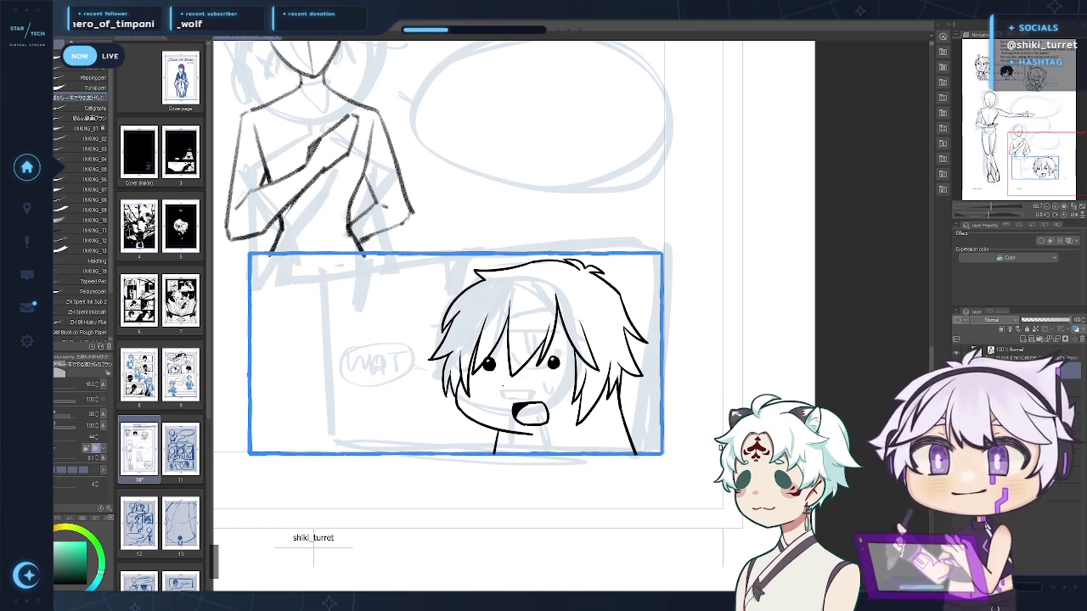
# Fill the character's hair with solid black
pyautogui.press('m')
pyautogui.press('k')
pyautogui.moveTo(523, 393)
pyautogui.mouseDown()
pyautogui.moveTo(542, 417)
pyautogui.moveTo(613, 406)
pyautogui.mouseUp()
pyautogui.press('m')
pyautogui.hotkey('ctrl', 'd')
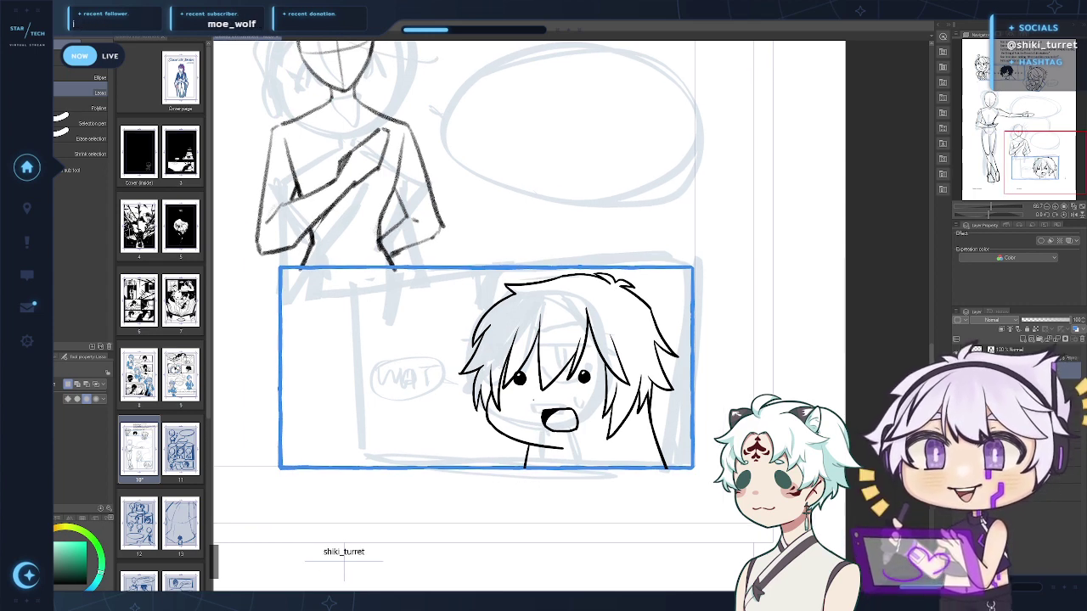
pyautogui.press('g')
pyautogui.click(665, 405)
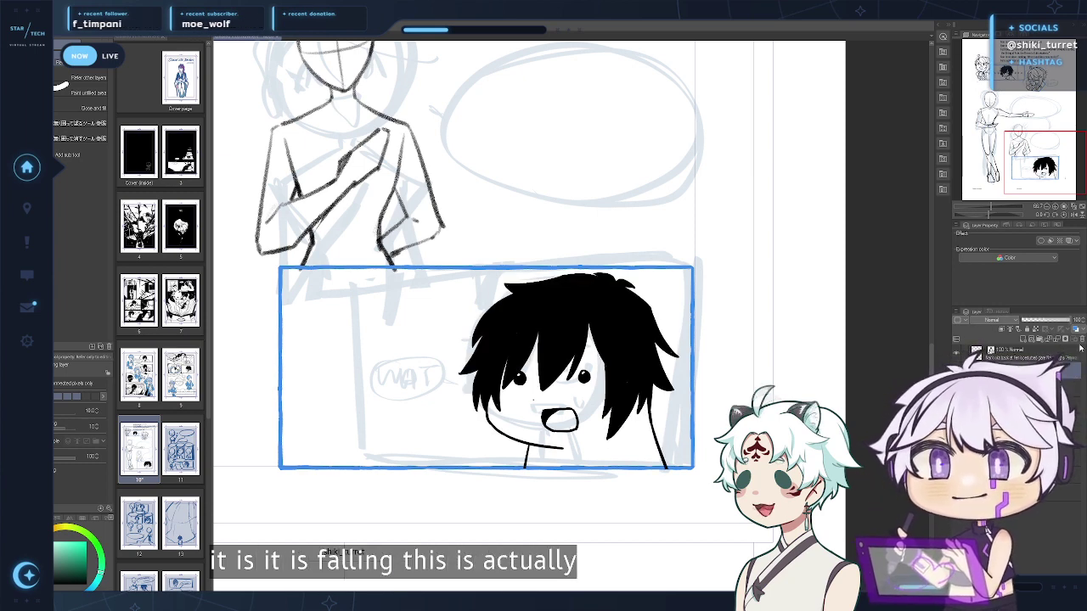
# Delete the layer holding the eyes and mouth, and clear the rest of the inked character from the bottom panel
pyautogui.click(1081, 340)
pyautogui.press('m')
pyautogui.moveTo(459, 320)
pyautogui.mouseDown()
pyautogui.moveTo(688, 486)
pyautogui.moveTo(437, 335)
pyautogui.mouseUp()
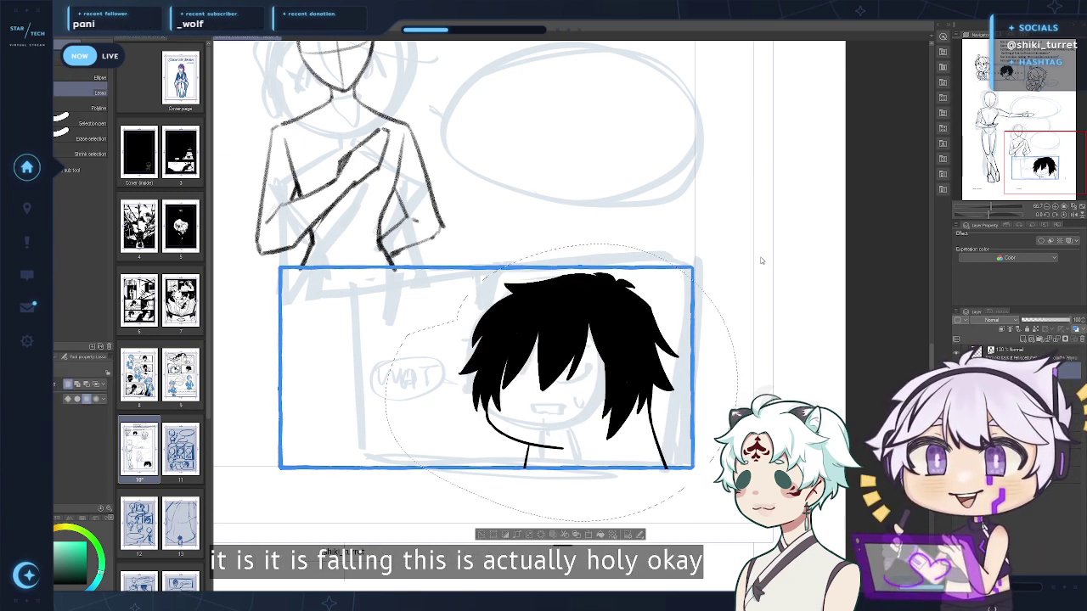
pyautogui.press('Delete')
pyautogui.hotkey('ctrl', 'd')
# Ink the rounded lower curve of the face over the rough sketch in the bottom panel
pyautogui.moveTo(627, 317); pyautogui.dragTo(599, 331)
pyautogui.press('p')
pyautogui.moveTo(490, 352); pyautogui.dragTo(468, 357)
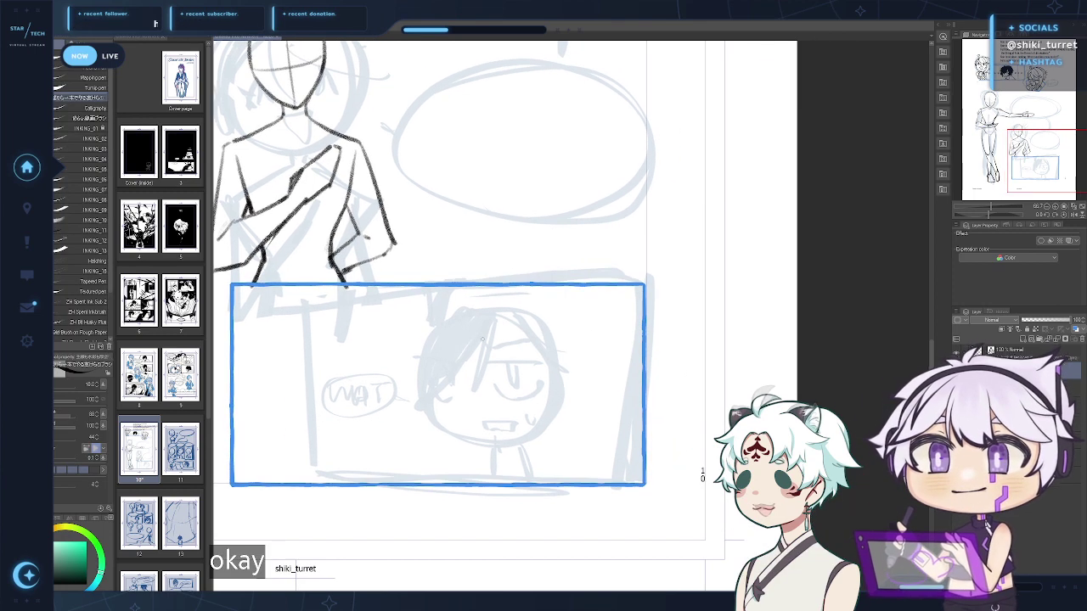
pyautogui.hotkey('ctrl', 'z')
pyautogui.moveTo(429, 403)
pyautogui.mouseDown()
pyautogui.moveTo(486, 453)
pyautogui.moveTo(471, 449)
pyautogui.moveTo(494, 450)
pyautogui.moveTo(441, 429)
pyautogui.moveTo(503, 448)
pyautogui.moveTo(554, 420)
pyautogui.mouseUp()
pyautogui.hotkey('ctrl', 'z')
pyautogui.hotkey('ctrl', 'z')
pyautogui.hotkey('ctrl', 'z')
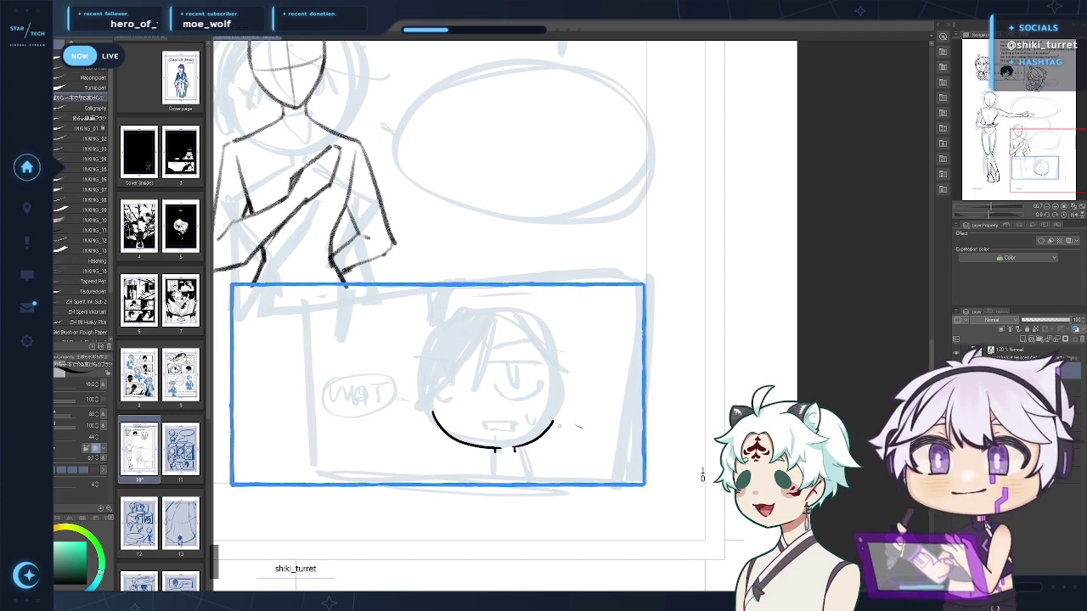
# Ink the collar line under the chin and the character's left-hand shoulder and torso edge down to the panel border
pyautogui.moveTo(579, 427); pyautogui.dragTo(588, 402)
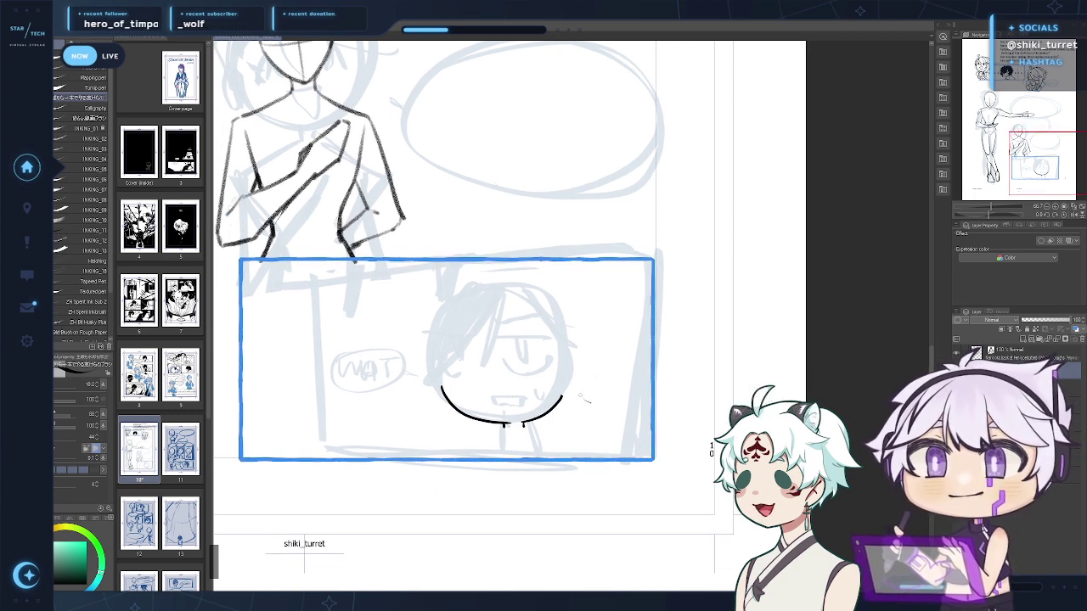
pyautogui.press('e')
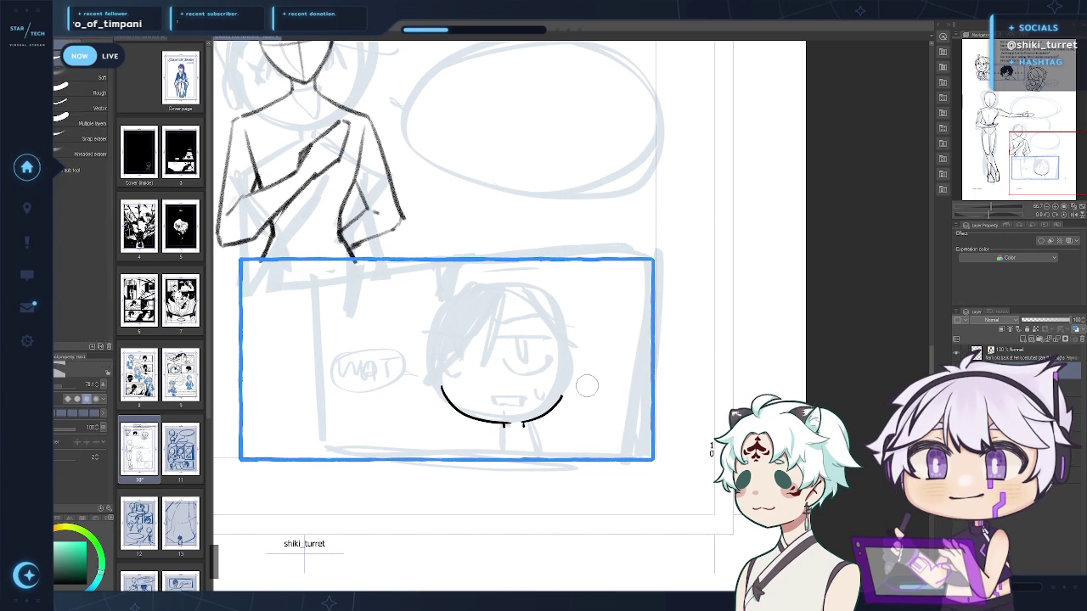
pyautogui.press('p')
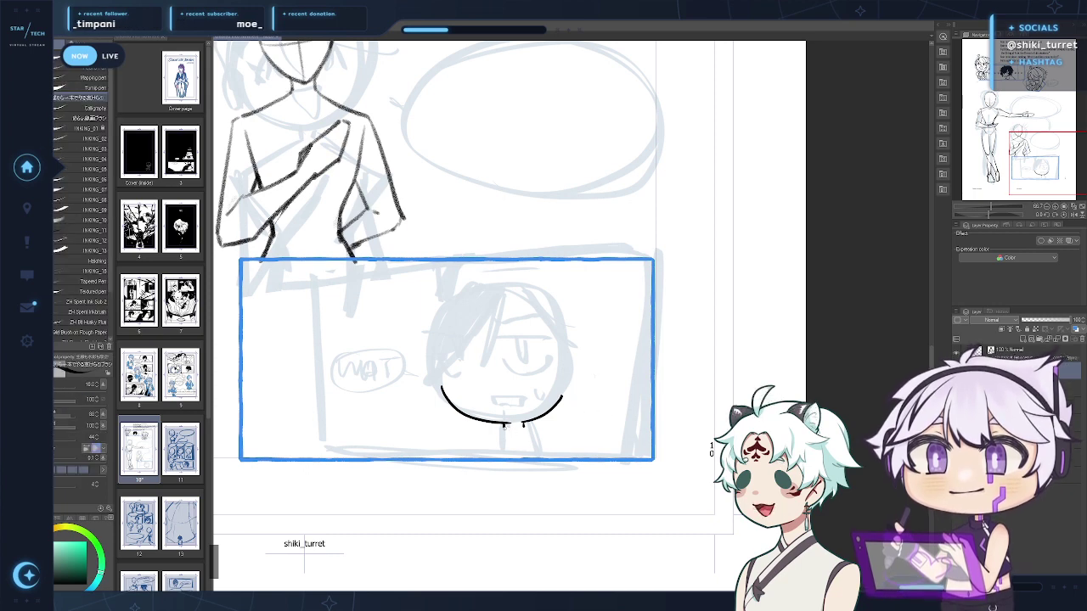
pyautogui.moveTo(504, 427); pyautogui.dragTo(524, 426)
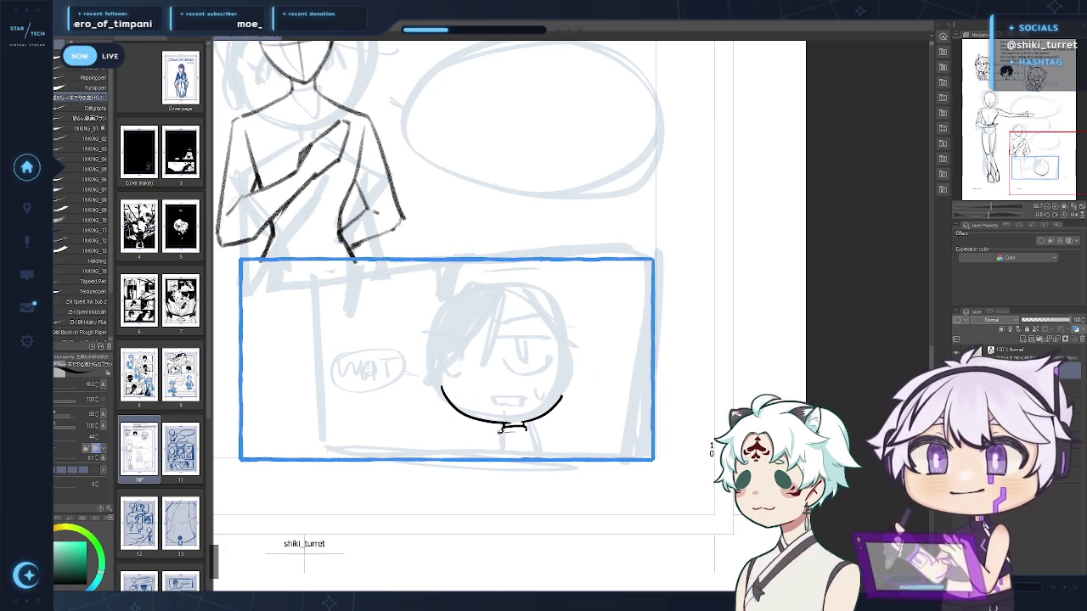
pyautogui.moveTo(501, 430); pyautogui.dragTo(486, 458)
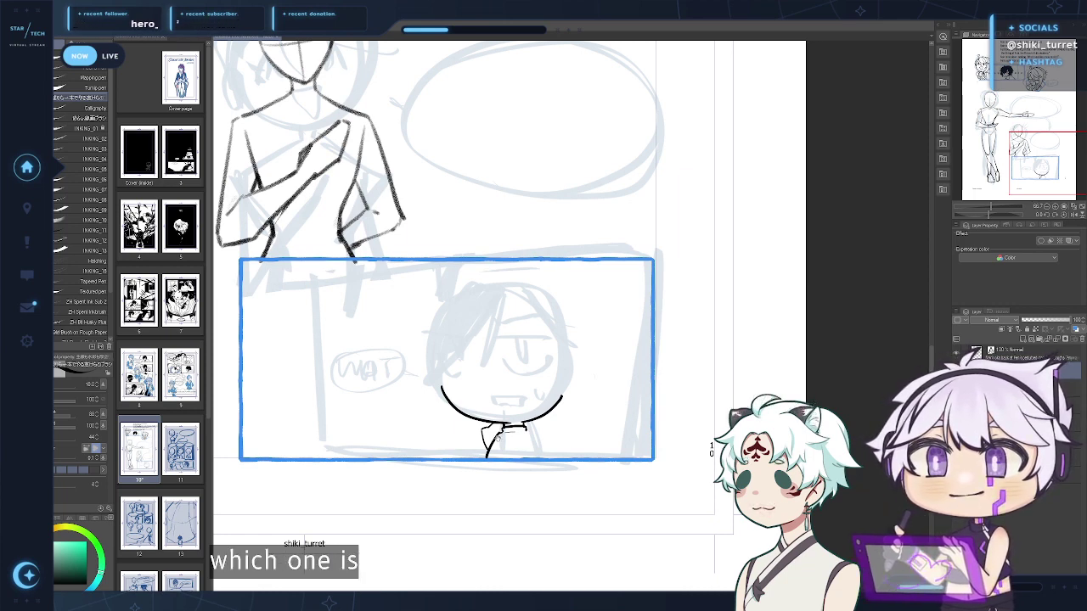
# Ink the right-hand shoulder, torso edge and sleeve of the chibi character down to the panel border
pyautogui.moveTo(527, 430); pyautogui.dragTo(487, 406)
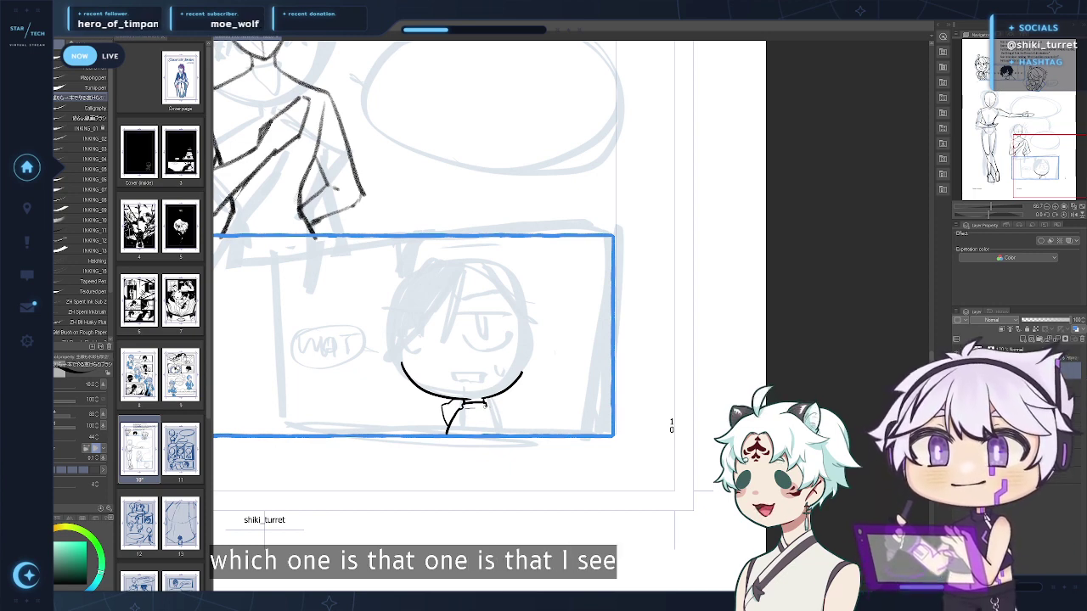
pyautogui.moveTo(467, 405)
pyautogui.mouseDown()
pyautogui.moveTo(507, 415)
pyautogui.moveTo(510, 427)
pyautogui.mouseUp()
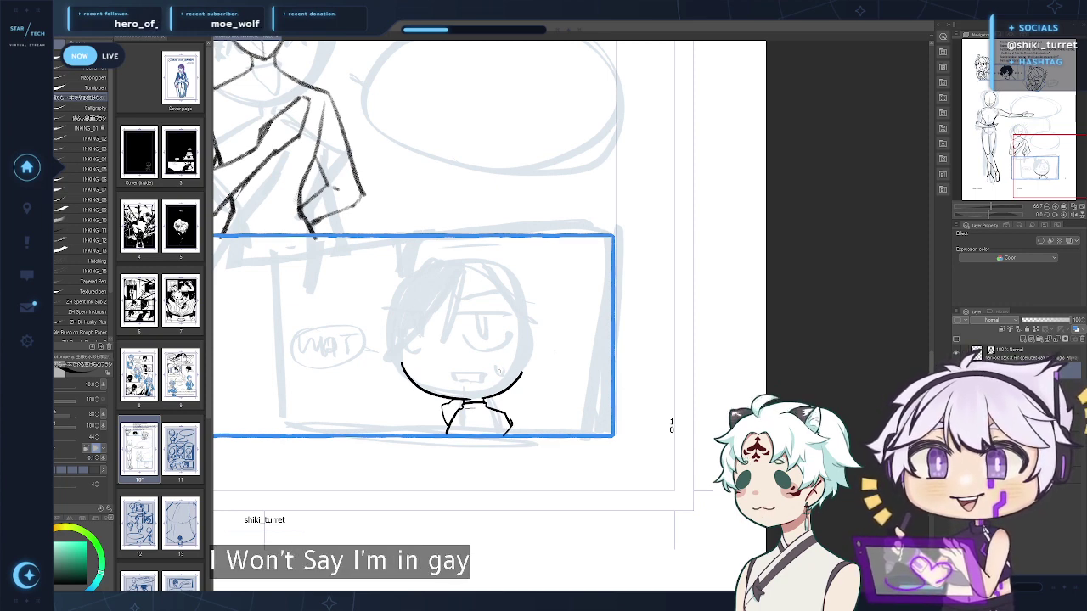
pyautogui.hotkey('ctrl', 'z')
pyautogui.moveTo(486, 399); pyautogui.dragTo(521, 419)
pyautogui.hotkey('ctrl', 'z')
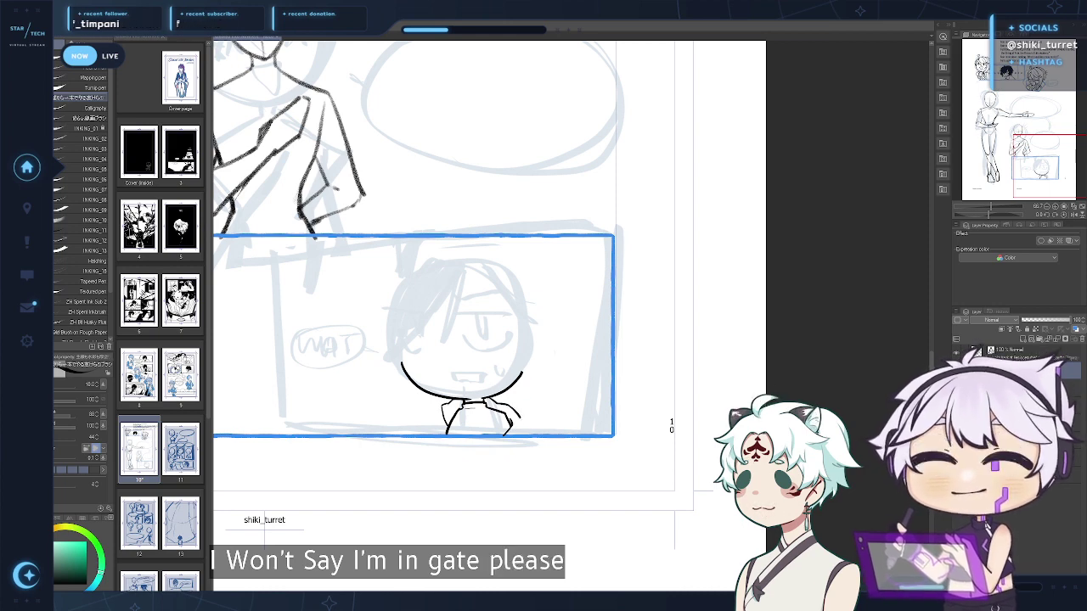
pyautogui.moveTo(521, 418); pyautogui.dragTo(508, 435)
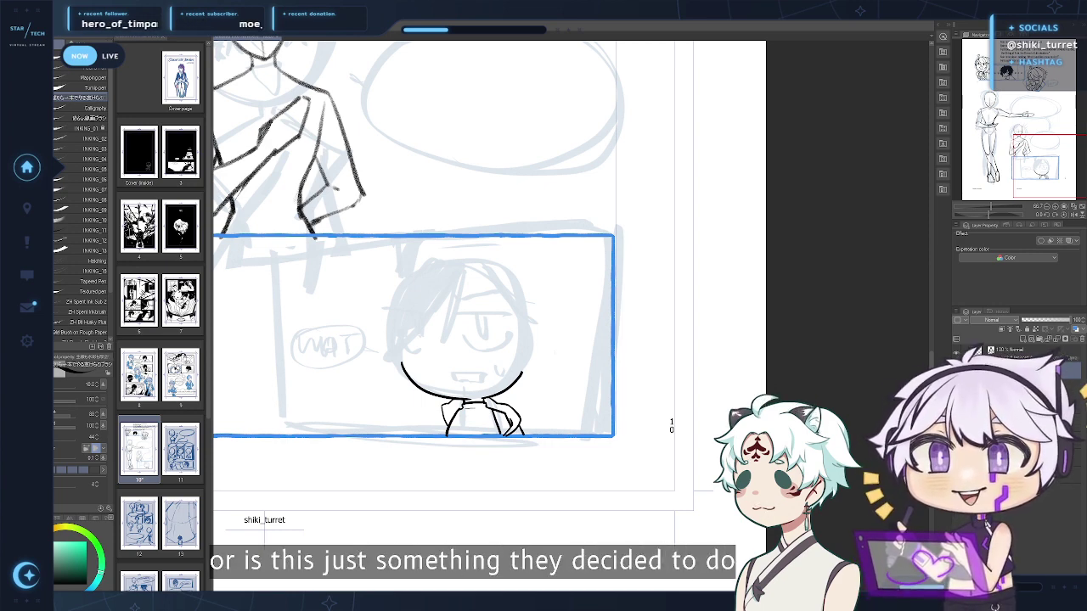
# Ink the left-hand sleeve from the shoulder down to the panel border, matching the opposite side
pyautogui.moveTo(450, 409); pyautogui.dragTo(460, 394)
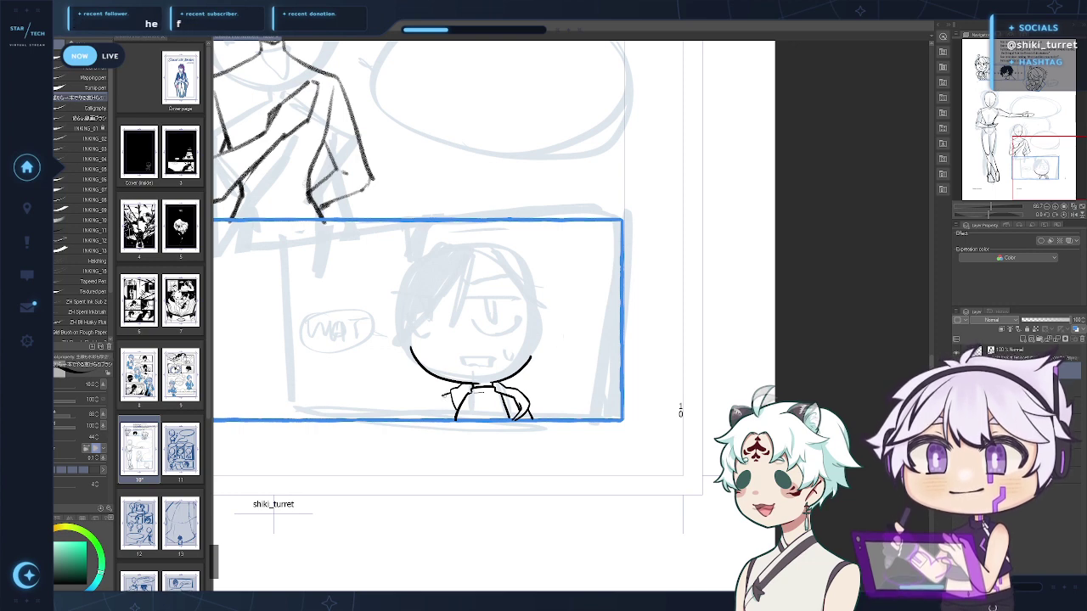
pyautogui.moveTo(443, 396); pyautogui.dragTo(432, 419)
pyautogui.hotkey('ctrl', 'z')
pyautogui.hotkey('ctrl', 'z')
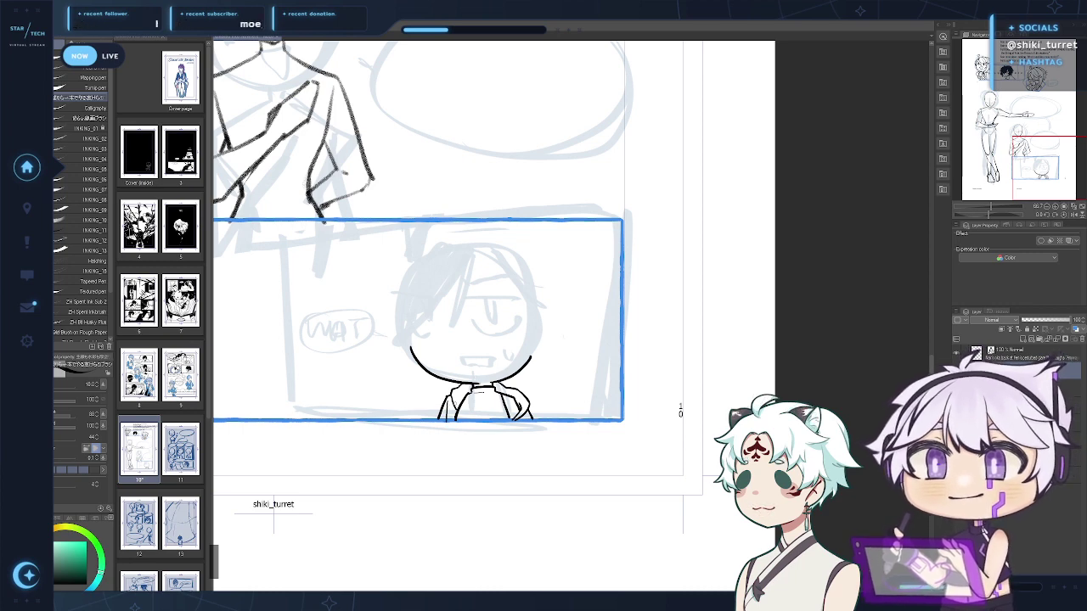
pyautogui.moveTo(513, 357); pyautogui.dragTo(496, 348)
pyautogui.moveTo(509, 389); pyautogui.dragTo(529, 401)
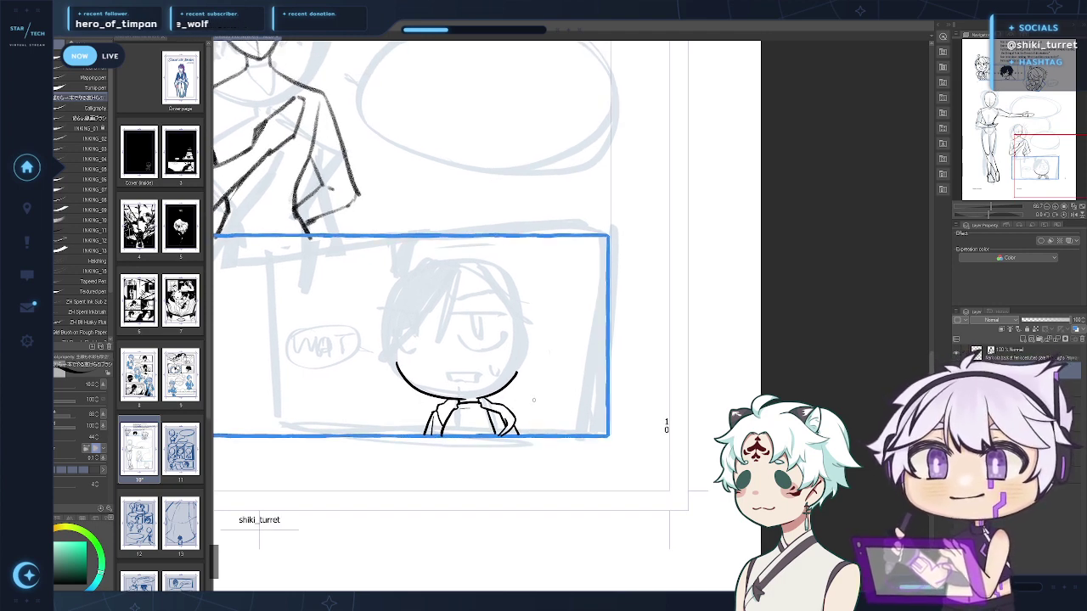
# Hide the rough sketch, erase the left half of the face curve and ink it again narrower
pyautogui.click(956, 388)
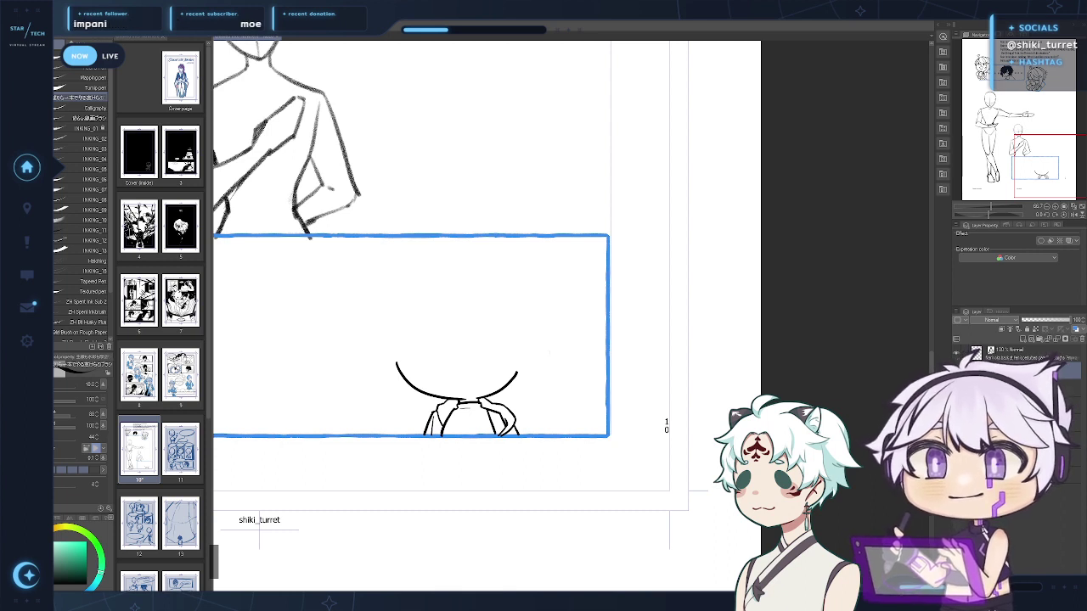
pyautogui.press('e')
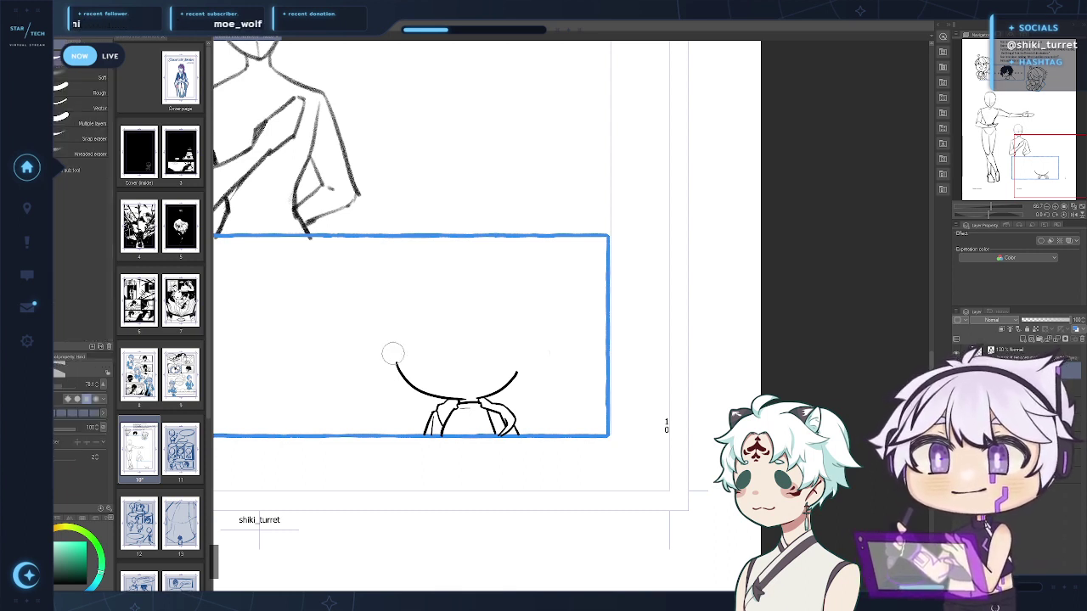
pyautogui.moveTo(394, 358)
pyautogui.mouseDown()
pyautogui.moveTo(421, 394)
pyautogui.moveTo(445, 397)
pyautogui.moveTo(436, 398)
pyautogui.mouseUp()
pyautogui.press('p')
pyautogui.hotkey('ctrl', 'z')
pyautogui.hotkey('ctrl', 'z')
pyautogui.hotkey('ctrl', 'z')
pyautogui.hotkey('ctrl', 'z')
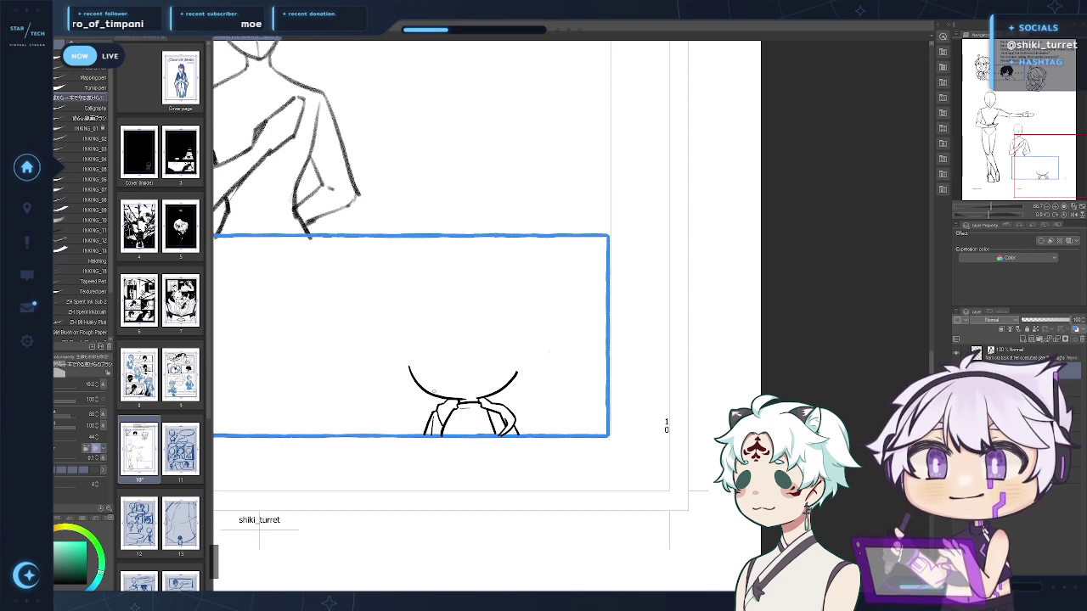
# Redraw the right half of the face curve shorter, so that it balances the narrower left half
pyautogui.hotkey('ctrl', 'z')
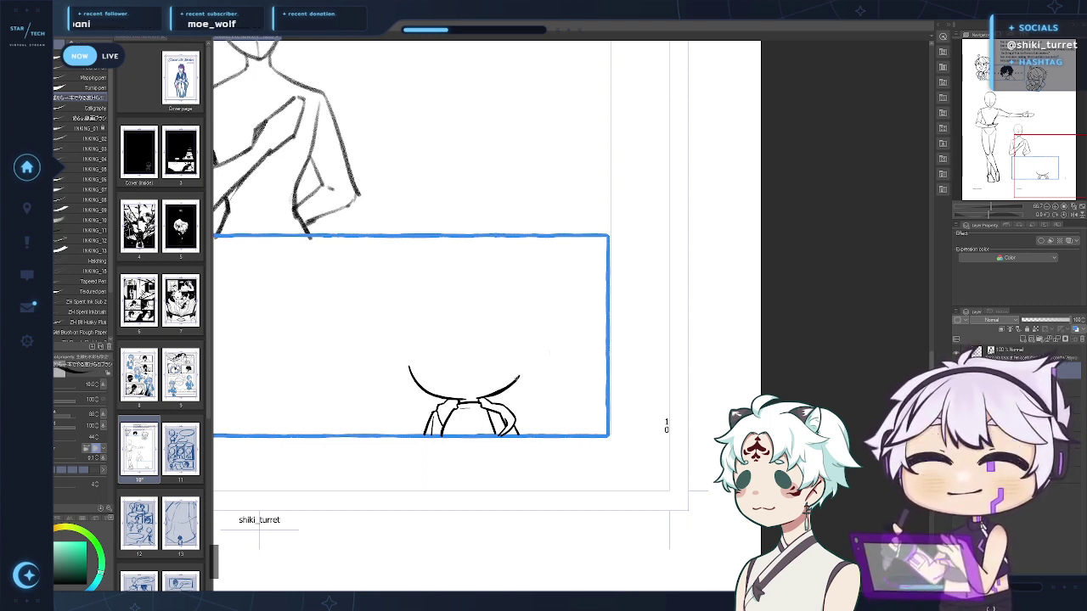
pyautogui.hotkey('ctrl', 'z')
pyautogui.moveTo(480, 399); pyautogui.dragTo(512, 382)
pyautogui.hotkey('ctrl', 'z')
pyautogui.hotkey('ctrl', 'z')
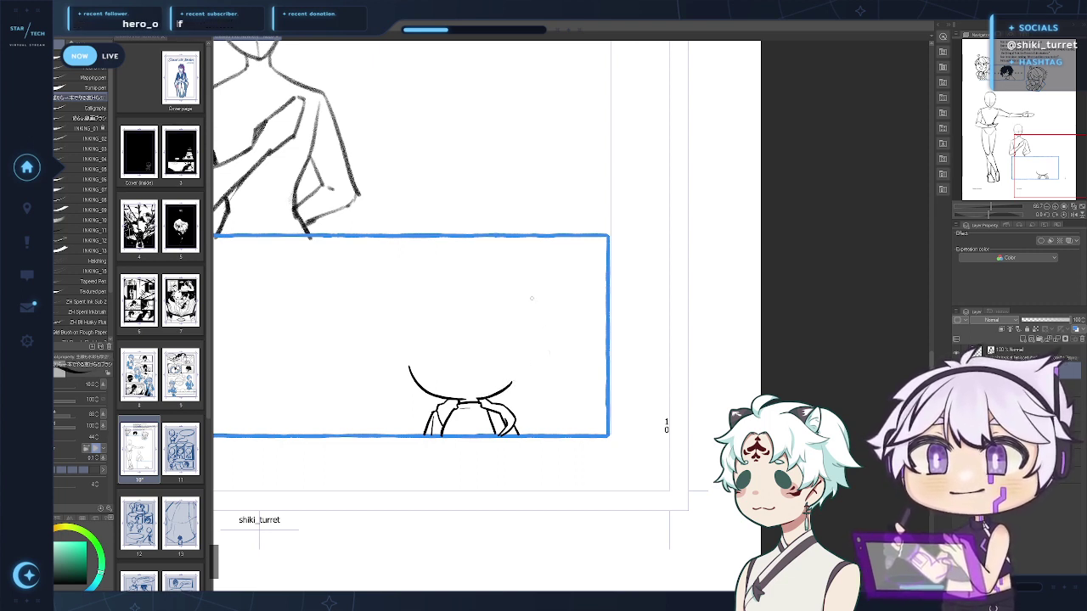
# Ink a long curved fringe strand down the forehead, with a short stroke rising from its tip and another beside it
pyautogui.hotkey('ctrl', 'z')
pyautogui.moveTo(488, 292); pyautogui.dragTo(472, 349)
pyautogui.hotkey('ctrl', 'z')
pyautogui.moveTo(486, 291); pyautogui.dragTo(472, 346)
pyautogui.hotkey('ctrl', 'z')
pyautogui.hotkey('ctrl', 'z')
pyautogui.hotkey('ctrl', 'z')
pyautogui.moveTo(482, 304)
pyautogui.mouseDown()
pyautogui.moveTo(472, 343)
pyautogui.moveTo(451, 353)
pyautogui.mouseUp()
pyautogui.hotkey('ctrl', 'z')
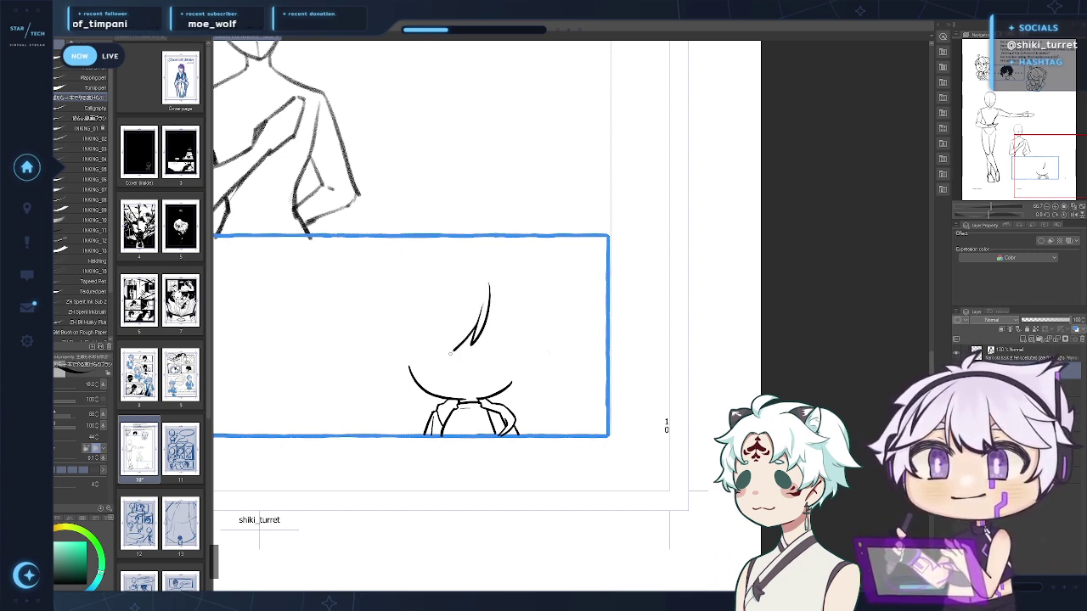
# Ink the zigzag of pointed fringe locks across the left half of the forehead
pyautogui.moveTo(448, 293); pyautogui.dragTo(446, 357)
pyautogui.hotkey('ctrl', 'z')
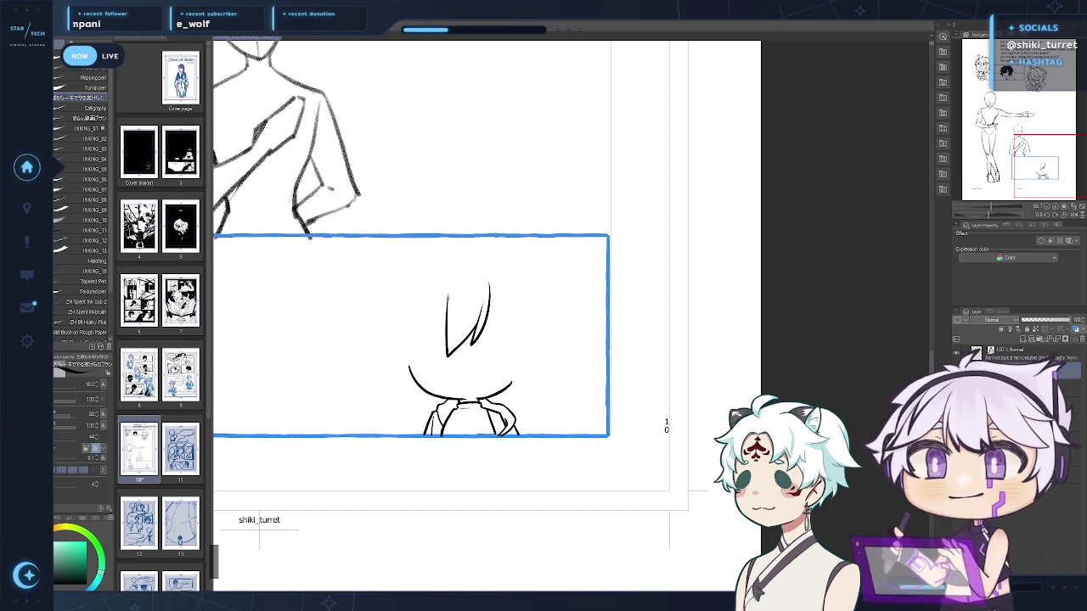
pyautogui.moveTo(448, 299); pyautogui.dragTo(422, 359)
pyautogui.hotkey('ctrl', 'z')
pyautogui.moveTo(423, 311); pyautogui.dragTo(422, 361)
pyautogui.hotkey('ctrl', 'z')
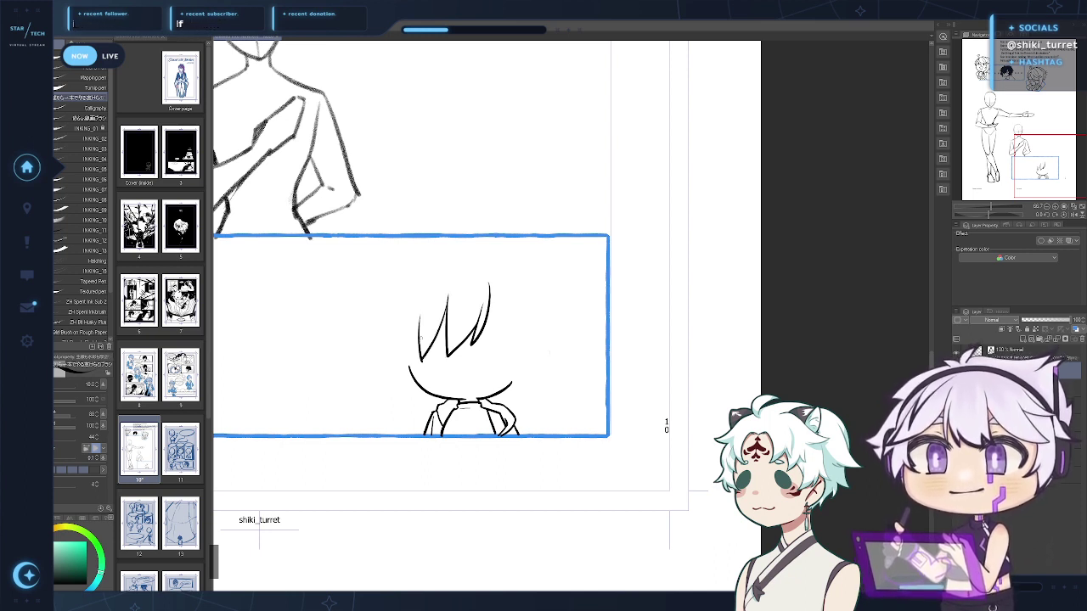
pyautogui.hotkey('ctrl', 'z')
pyautogui.moveTo(420, 317); pyautogui.dragTo(417, 378)
pyautogui.hotkey('ctrl', 'z')
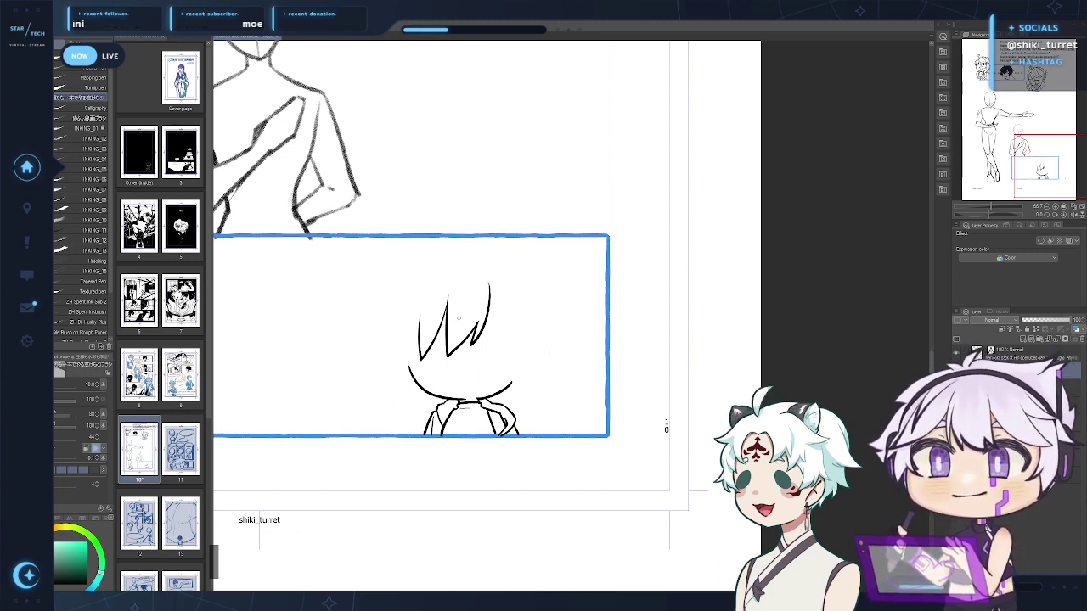
# Ink the pointed lock at the fringe's right end, with a curve from the peak and a short outer edge
pyautogui.moveTo(458, 318); pyautogui.dragTo(455, 323)
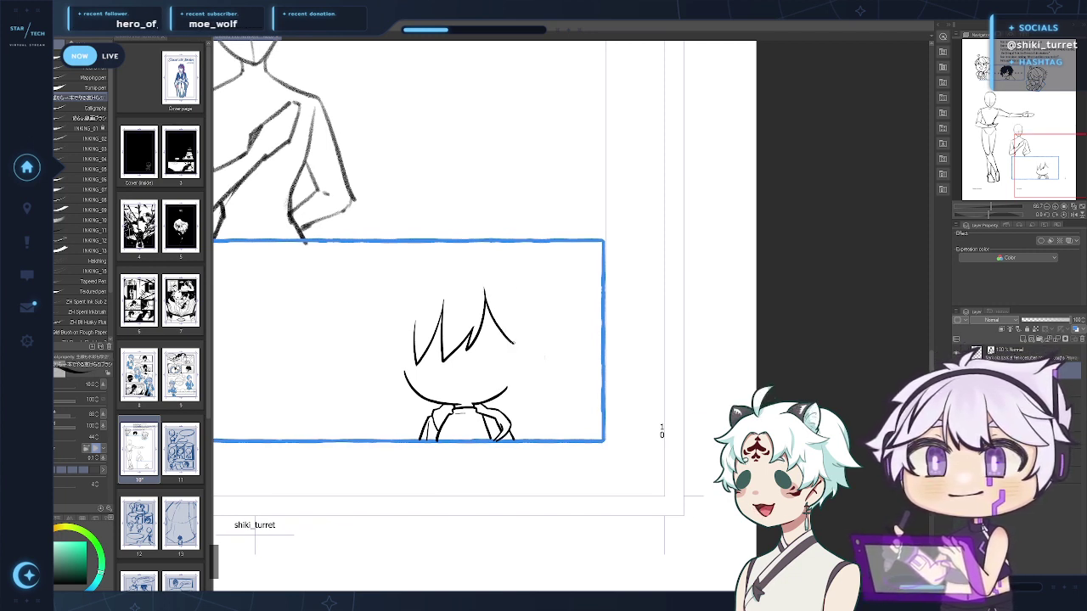
pyautogui.moveTo(485, 293); pyautogui.dragTo(498, 325)
pyautogui.hotkey('ctrl', 'z')
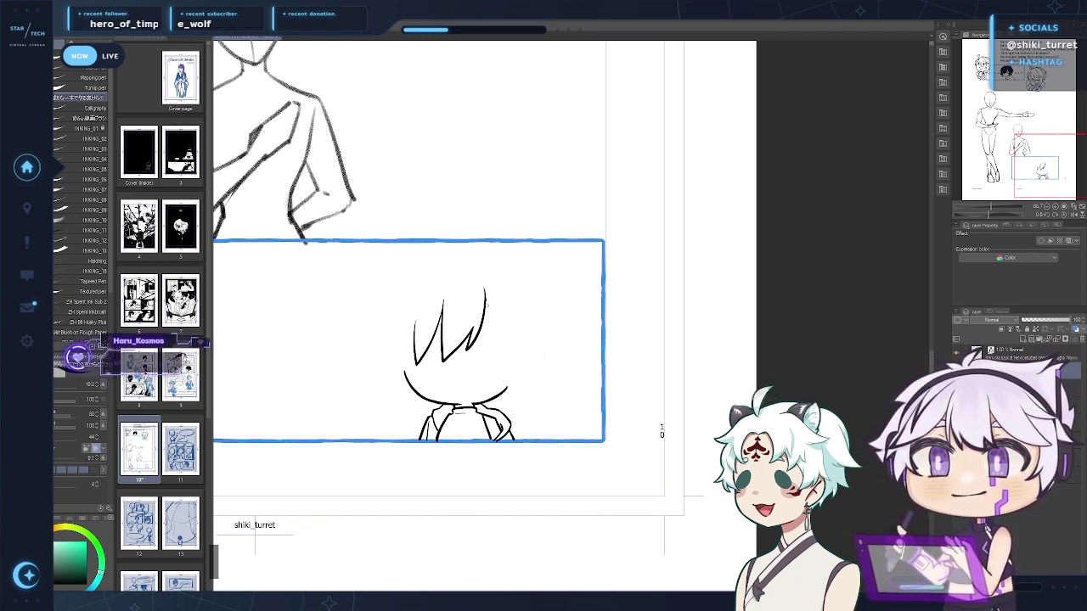
pyautogui.hotkey('ctrl', 'z')
pyautogui.moveTo(484, 291); pyautogui.dragTo(515, 346)
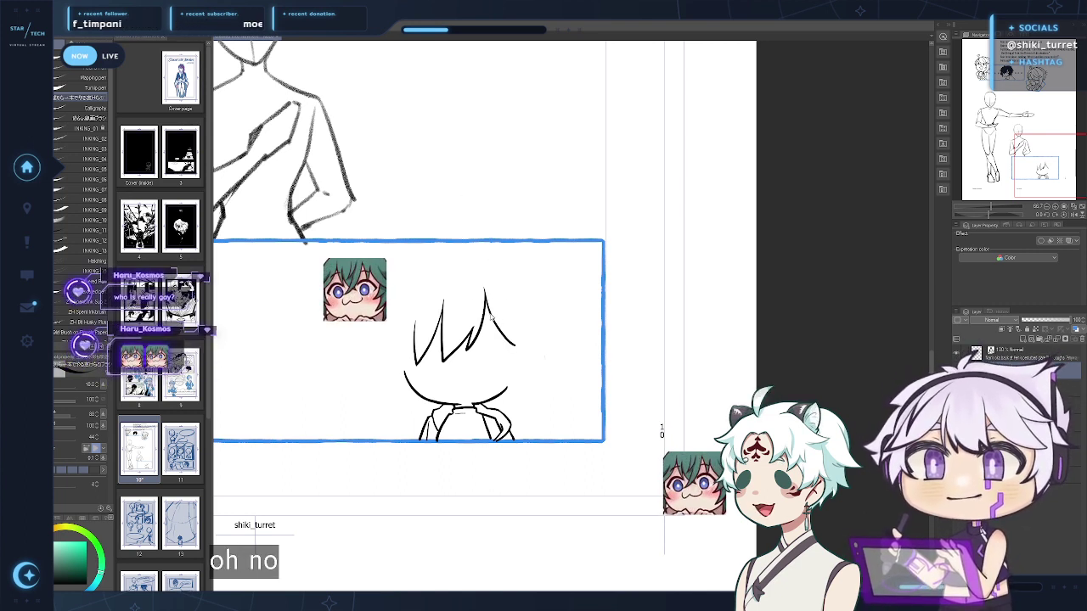
pyautogui.hotkey('ctrl', 'z')
pyautogui.hotkey('ctrl', 'y')
pyautogui.hotkey('ctrl', 'z')
pyautogui.moveTo(485, 293); pyautogui.dragTo(519, 357)
pyautogui.hotkey('ctrl', 'z')
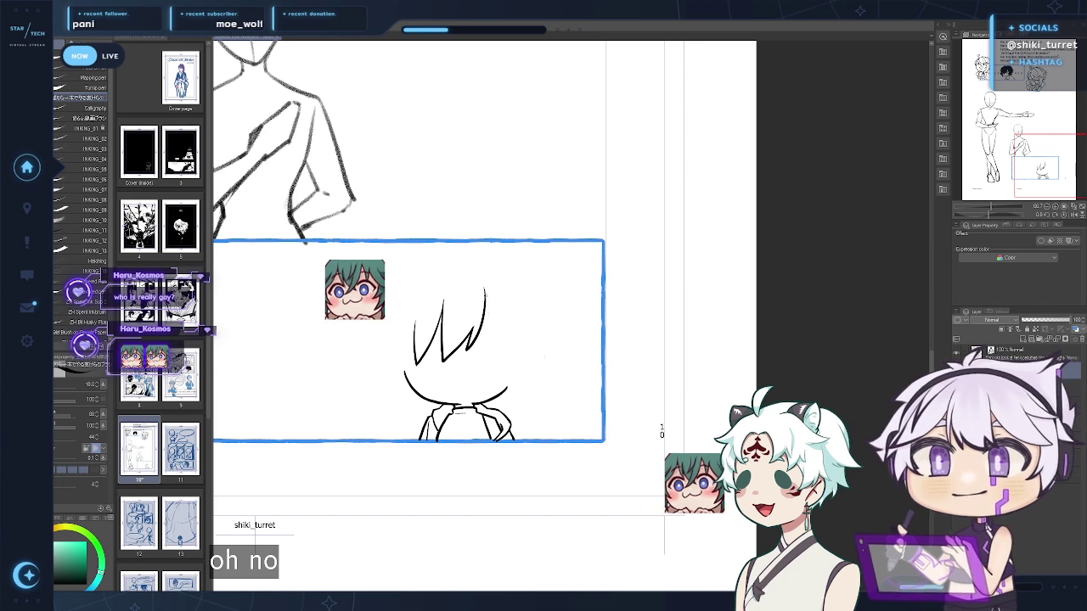
pyautogui.moveTo(485, 292); pyautogui.dragTo(514, 353)
pyautogui.hotkey('ctrl', 'z')
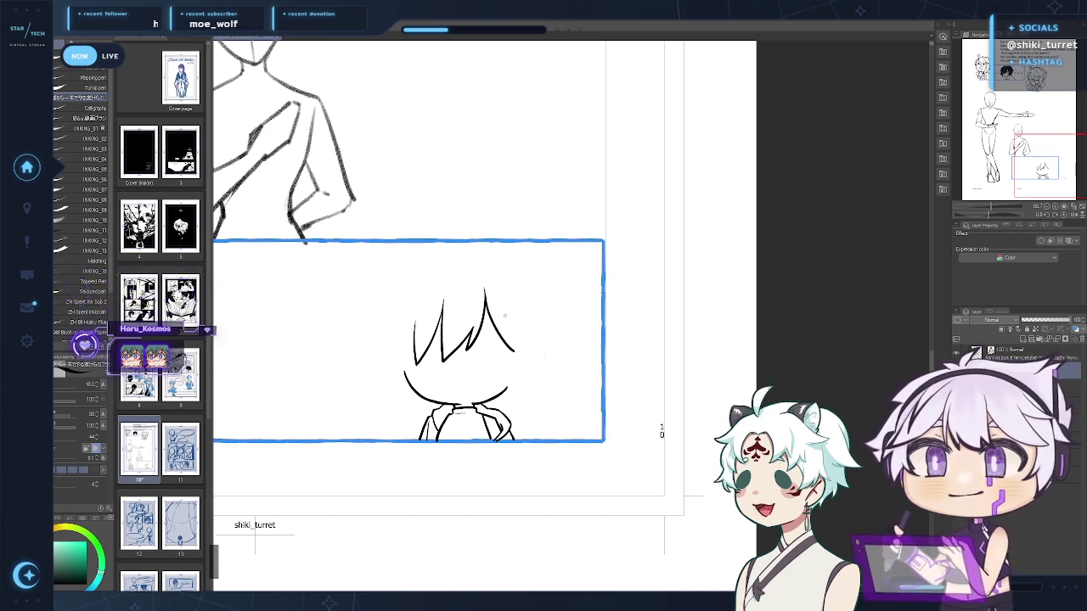
pyautogui.hotkey('ctrl', 'z')
pyautogui.moveTo(505, 313); pyautogui.dragTo(514, 352)
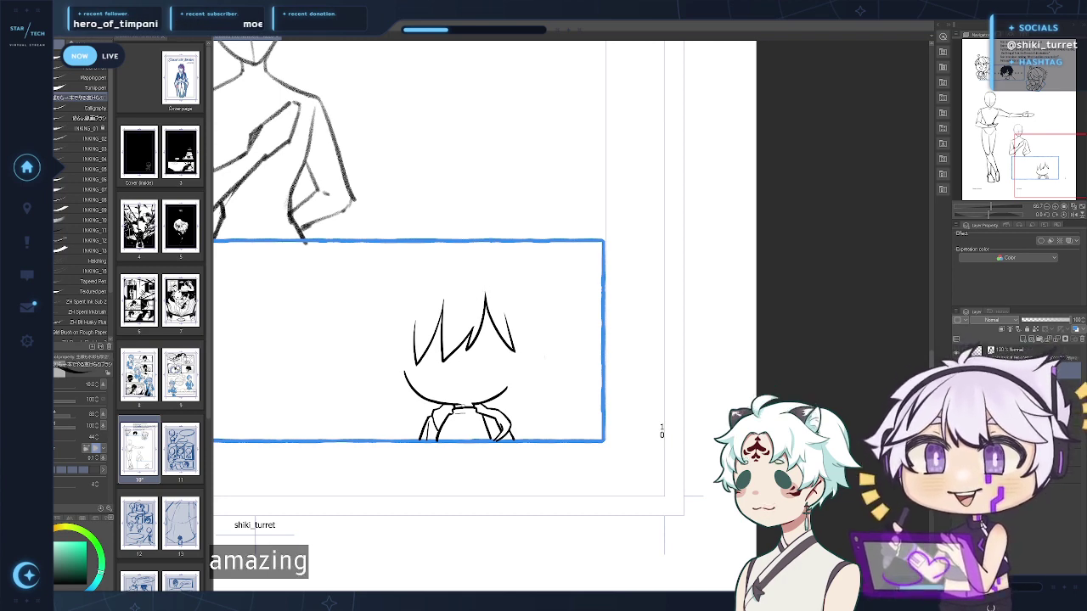
# Ink the curved crown of the hair above the fringe, ending in a small pointed notch on the left
pyautogui.moveTo(485, 447)
pyautogui.mouseDown()
pyautogui.moveTo(473, 410)
pyautogui.moveTo(492, 452)
pyautogui.mouseUp()
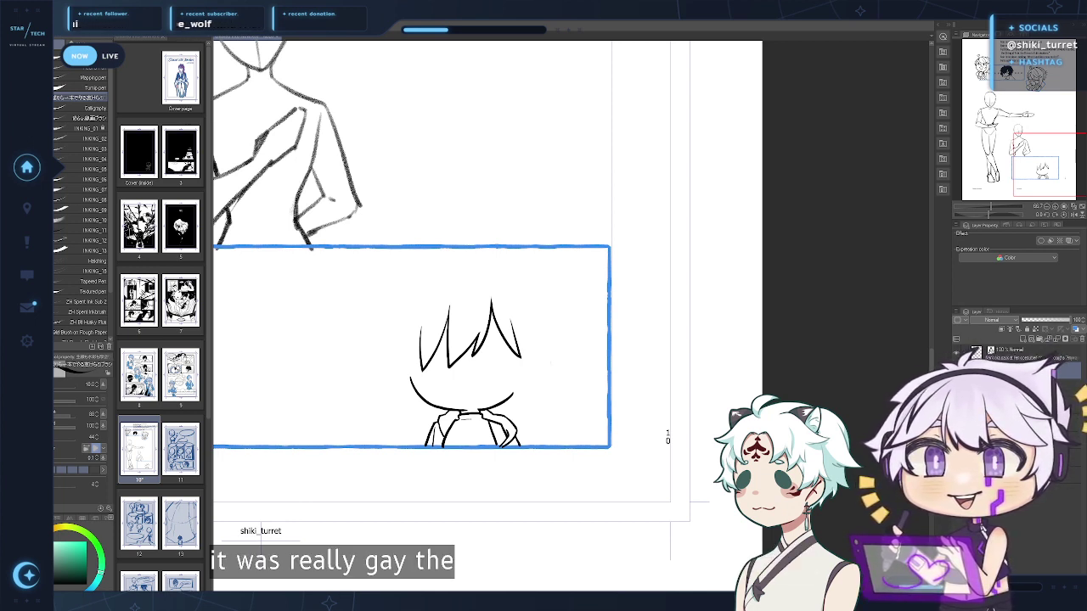
pyautogui.moveTo(488, 450); pyautogui.dragTo(489, 440)
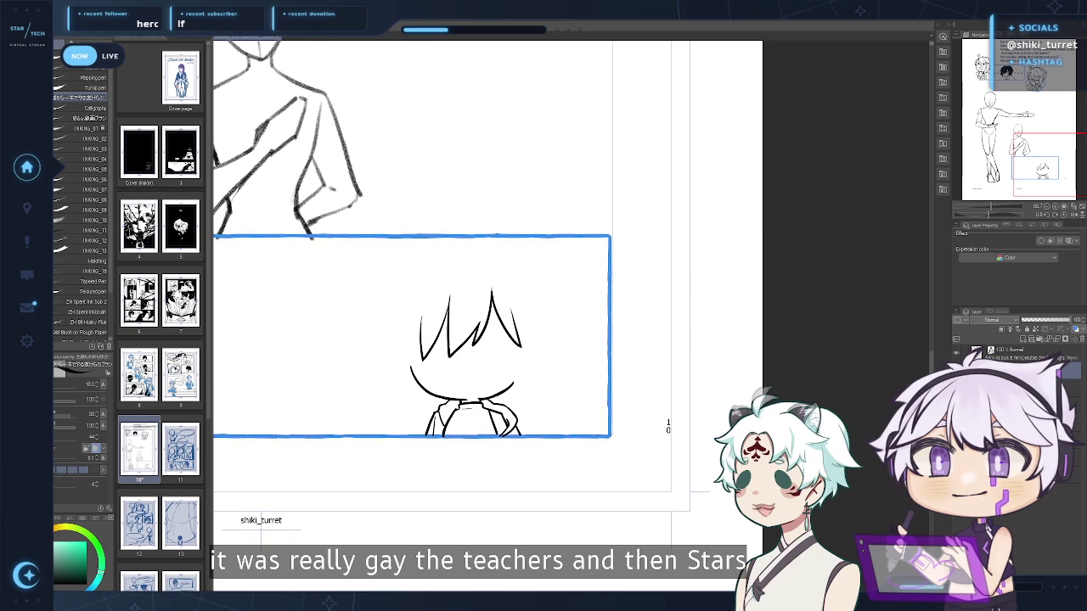
pyautogui.scroll(-2, 412, 246)
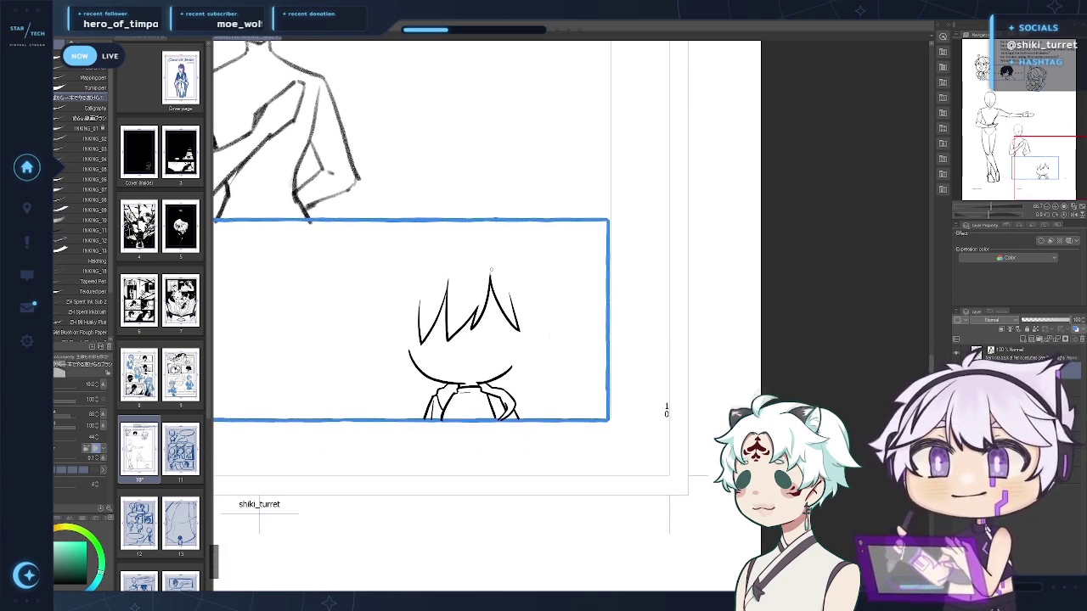
pyautogui.moveTo(514, 235); pyautogui.dragTo(522, 259)
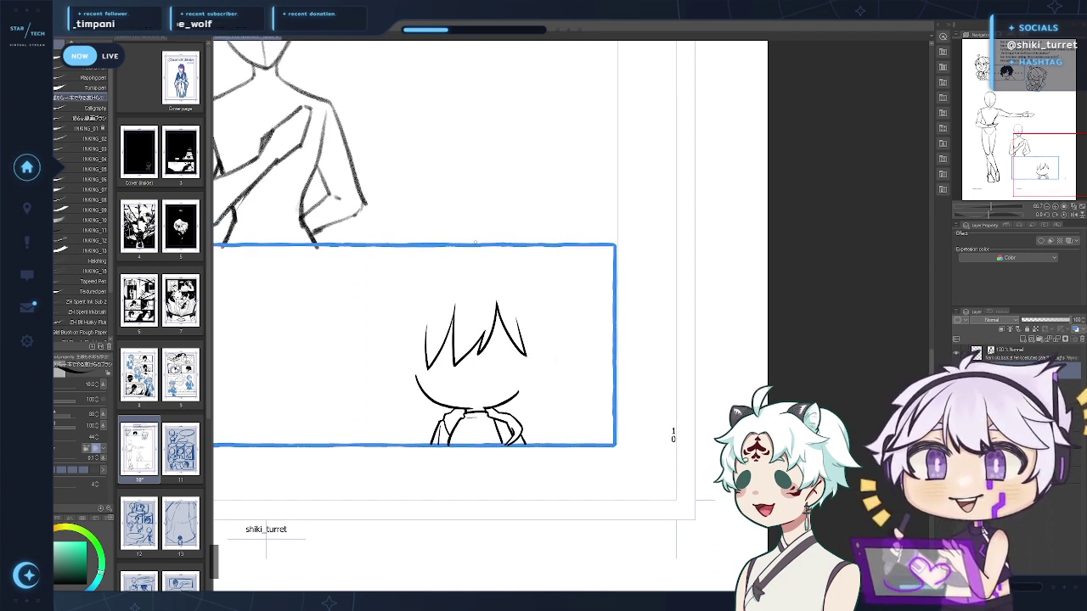
pyautogui.moveTo(509, 273)
pyautogui.mouseDown()
pyautogui.moveTo(470, 265)
pyautogui.moveTo(443, 282)
pyautogui.moveTo(414, 278)
pyautogui.moveTo(471, 270)
pyautogui.moveTo(411, 276)
pyautogui.mouseUp()
pyautogui.hotkey('ctrl', 'z')
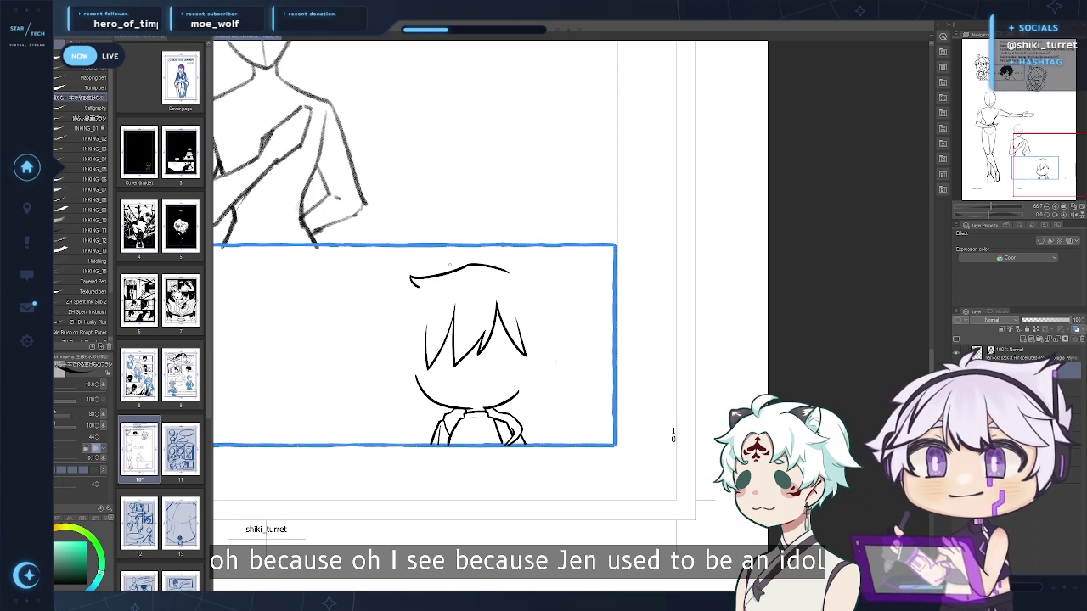
# Ink the left outer edge of the hair, curving from the crown's notch down to a pointed tip beside the fringe
pyautogui.moveTo(416, 283); pyautogui.dragTo(387, 351)
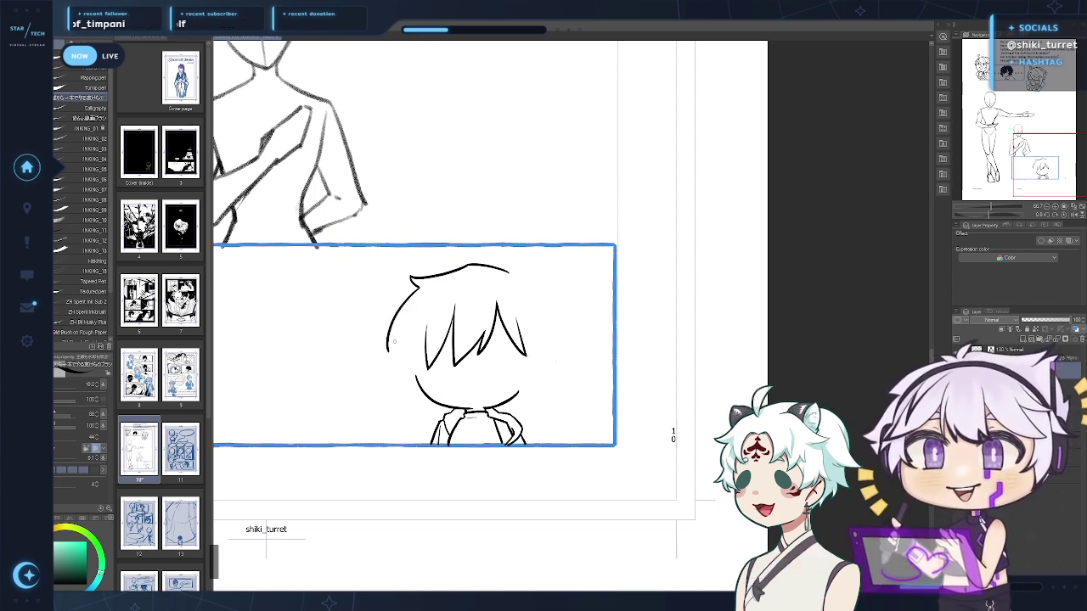
pyautogui.hotkey('ctrl', 'z')
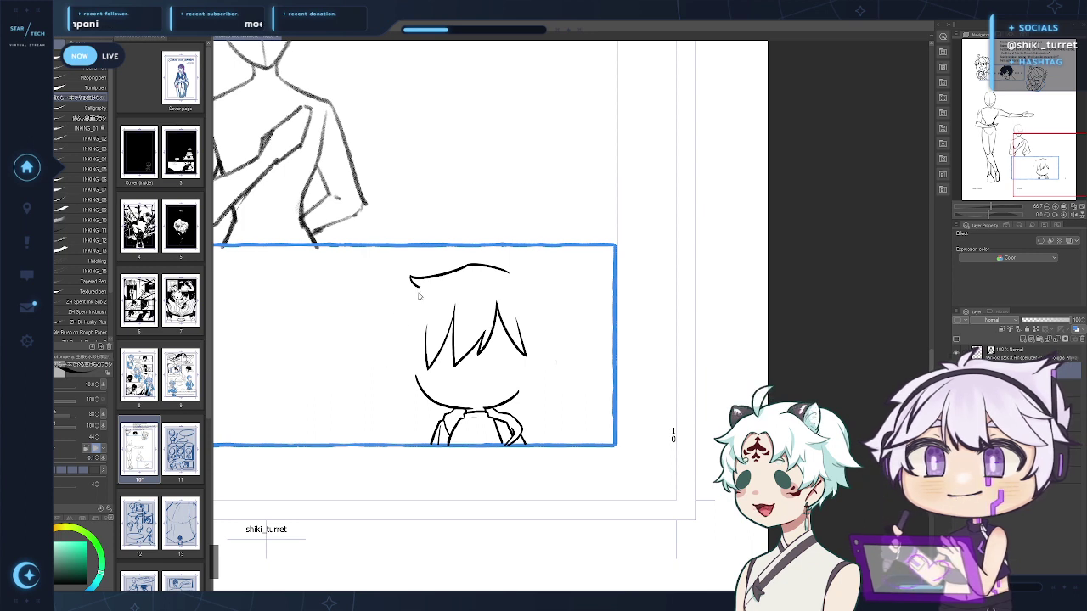
pyautogui.moveTo(417, 285); pyautogui.dragTo(382, 357)
pyautogui.hotkey('ctrl', 'z')
pyautogui.hotkey('ctrl', 'z')
pyautogui.hotkey('ctrl', 'z')
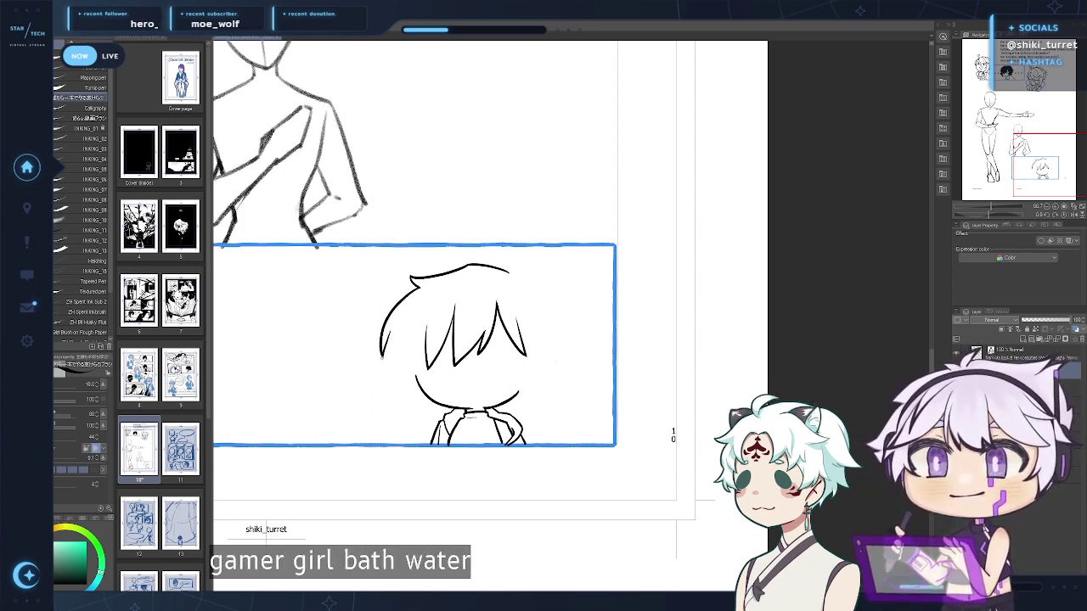
# Undo the left outer hair edge and re-ink it closer to the face, curving from the crown's notch to a pointed tip
pyautogui.hotkey('ctrl', 'z')
pyautogui.hotkey('ctrl', 'z')
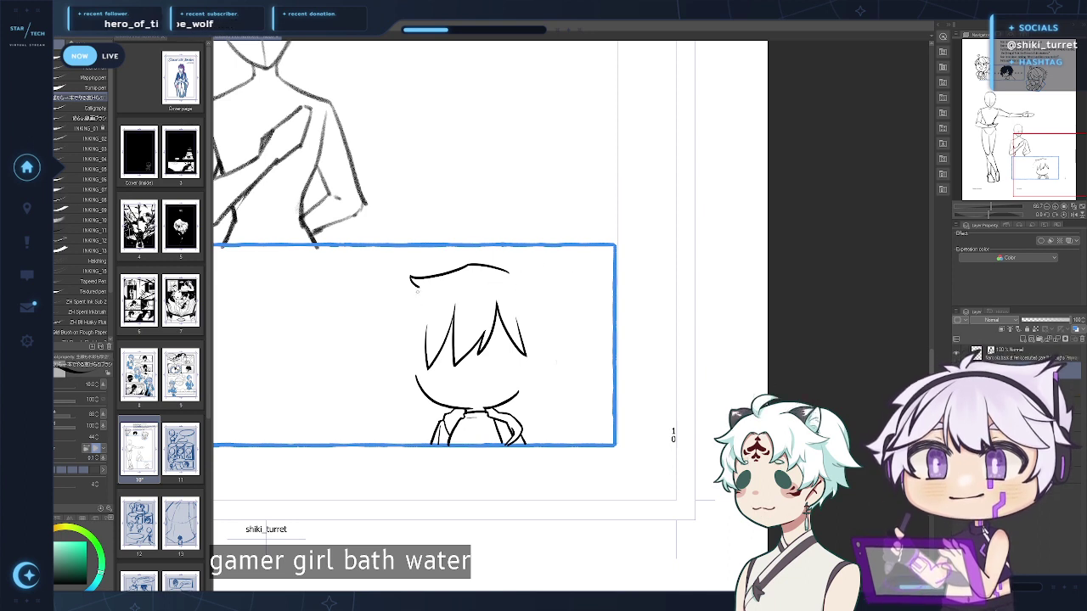
pyautogui.moveTo(418, 285); pyautogui.dragTo(391, 346)
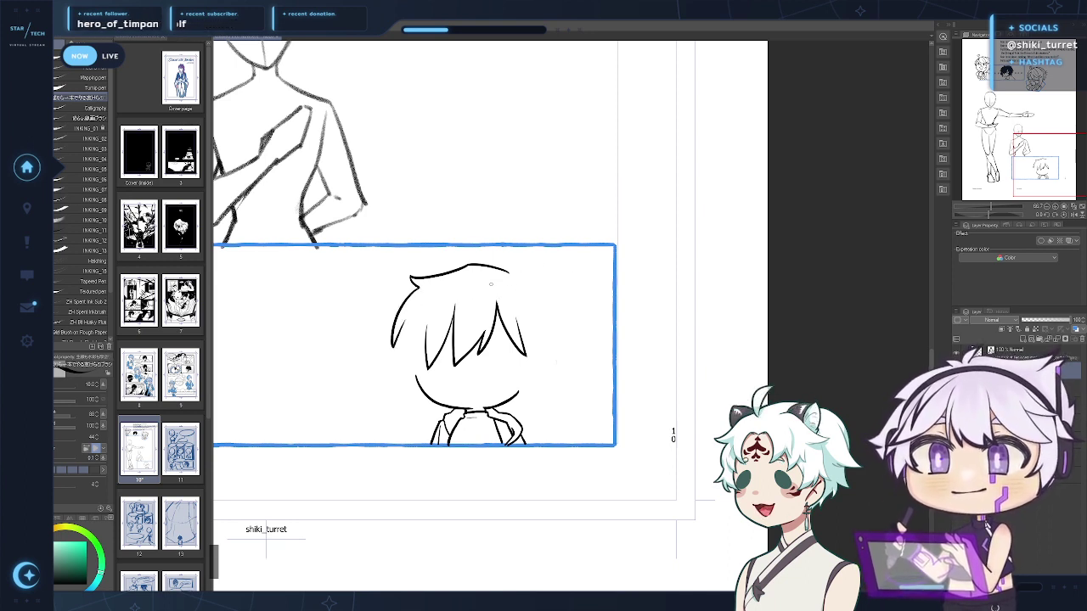
# Ink a thin curved strand line inside the hair, sweeping from beneath the crown down toward the left fringe
pyautogui.moveTo(489, 282); pyautogui.dragTo(479, 280)
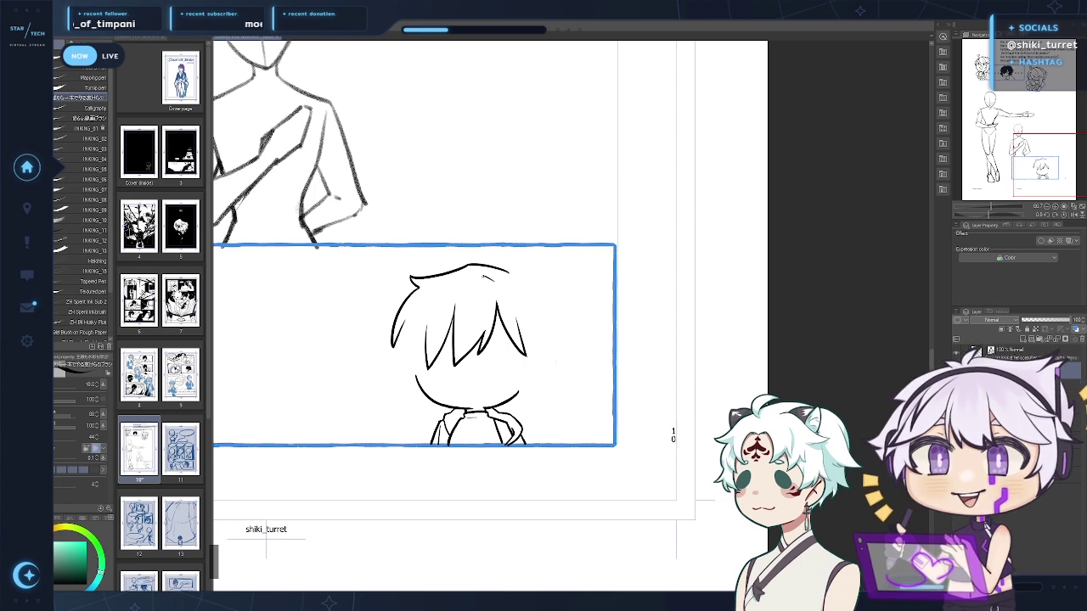
pyautogui.moveTo(481, 276); pyautogui.dragTo(439, 313)
pyautogui.hotkey('ctrl', 'z')
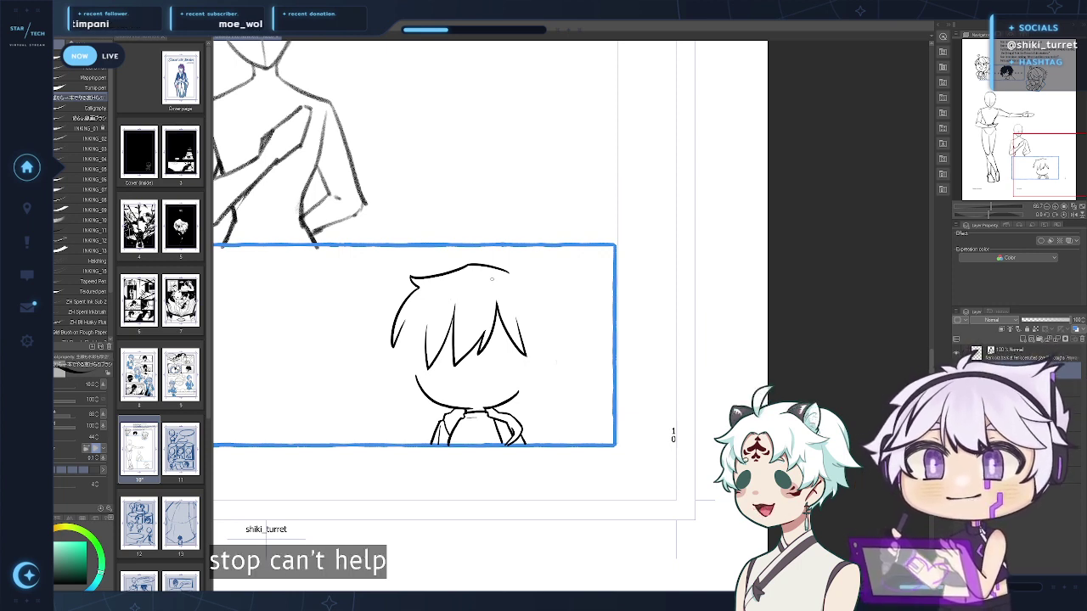
pyautogui.moveTo(492, 278); pyautogui.dragTo(442, 311)
pyautogui.hotkey('ctrl', 'z')
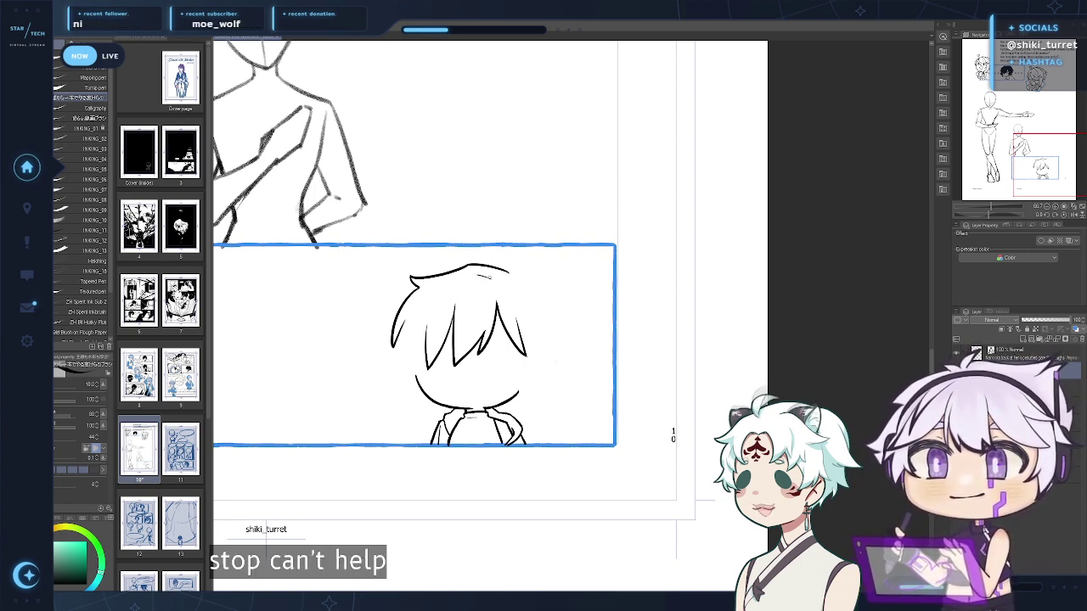
pyautogui.moveTo(482, 276); pyautogui.dragTo(502, 284)
pyautogui.hotkey('ctrl', 'z')
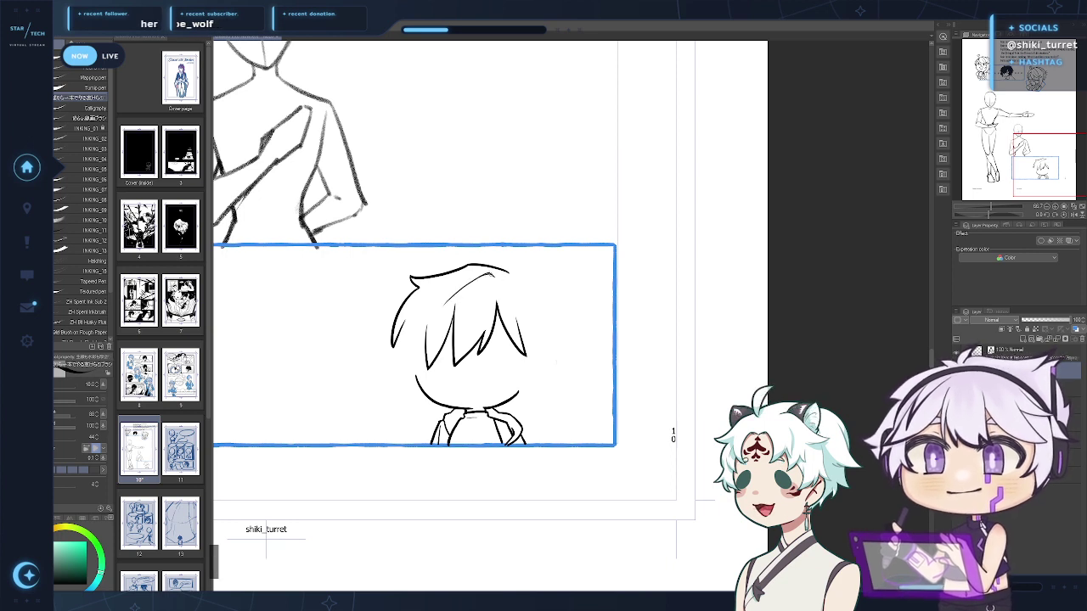
pyautogui.press('c')
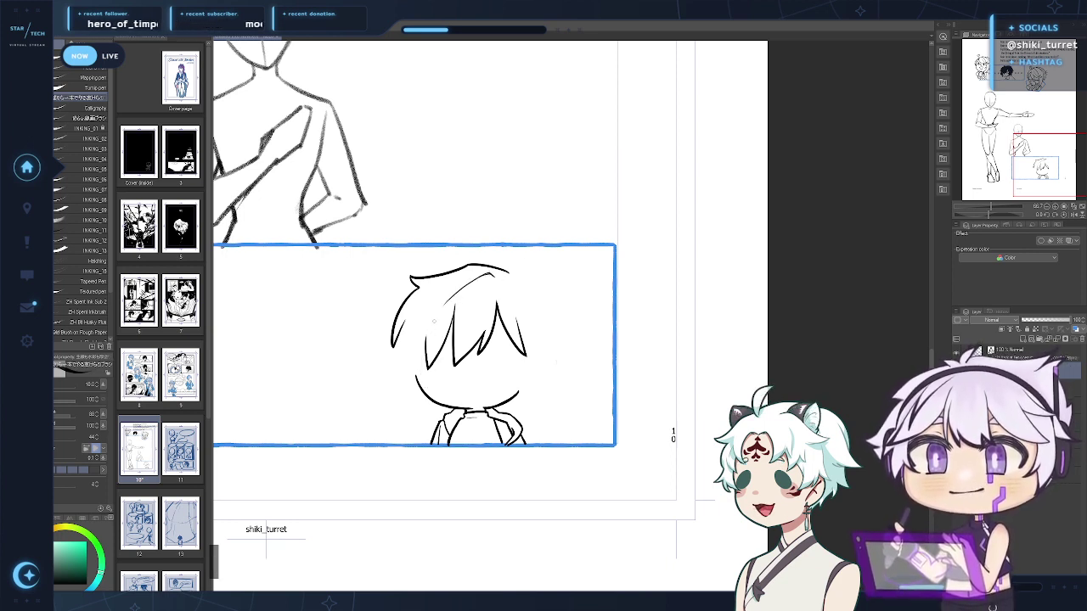
# Ink the left side locks, with an inner strand beside the cheek and an outer curve tapering to a point at the jaw
pyautogui.moveTo(434, 318); pyautogui.dragTo(427, 388)
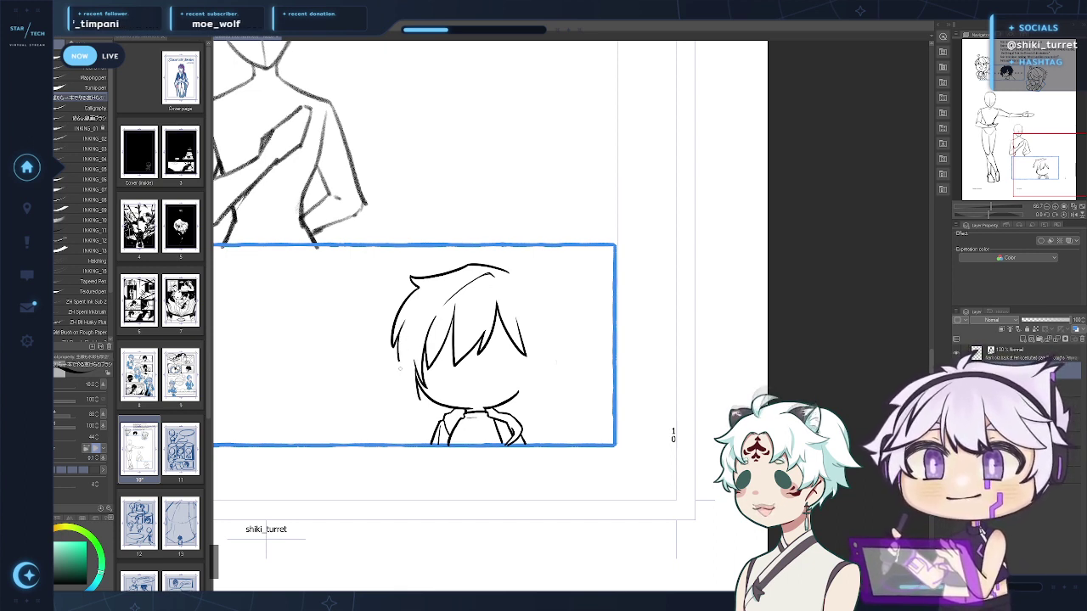
pyautogui.moveTo(401, 331); pyautogui.dragTo(419, 400)
pyautogui.hotkey('ctrl', 'z')
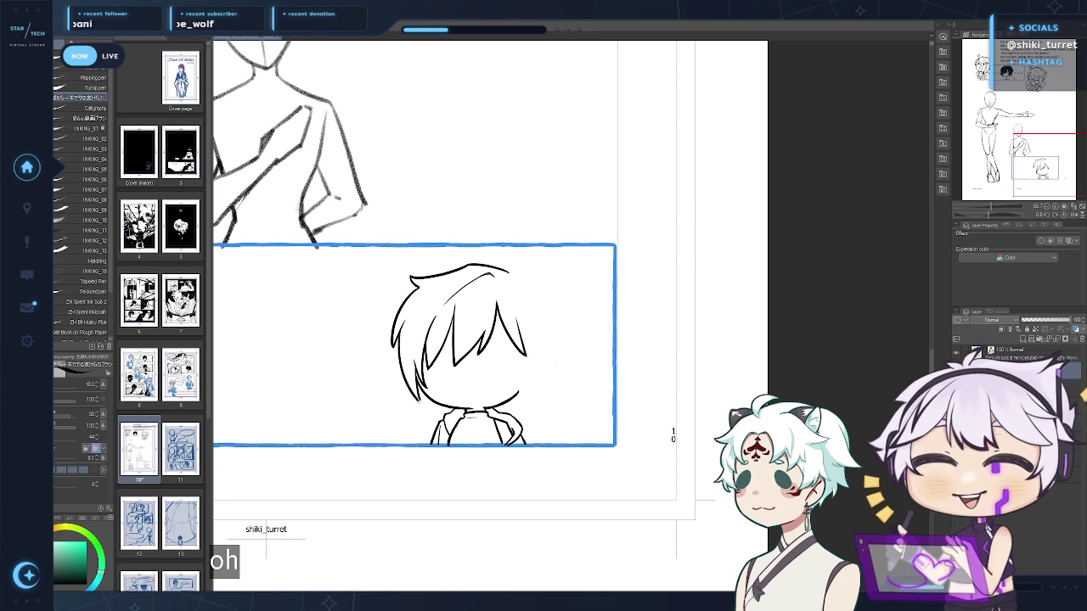
pyautogui.moveTo(400, 333); pyautogui.dragTo(420, 400)
pyautogui.hotkey('ctrl', 'z')
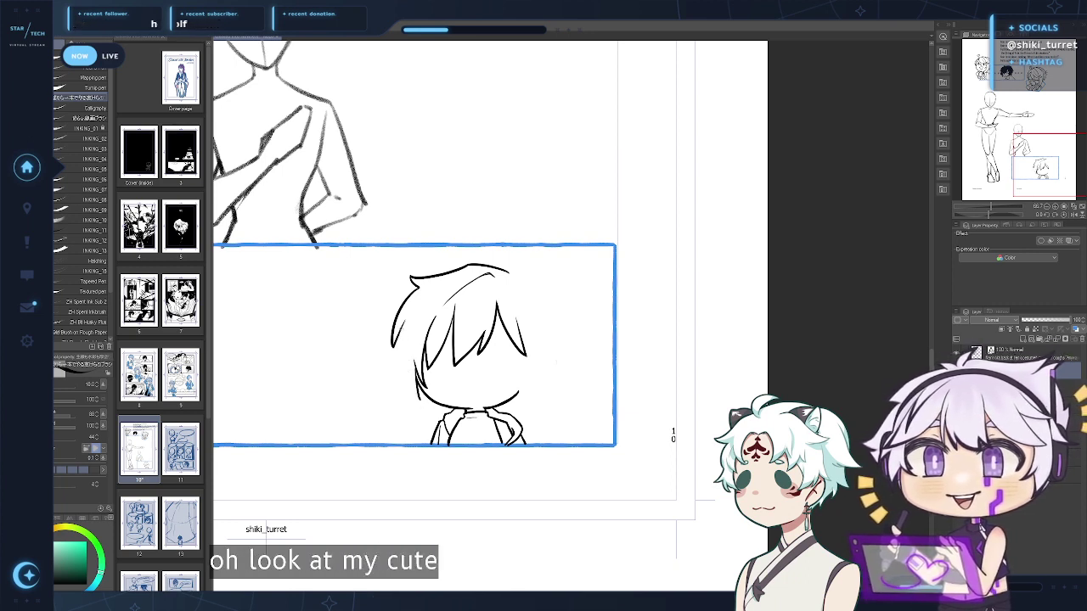
pyautogui.moveTo(401, 329); pyautogui.dragTo(420, 400)
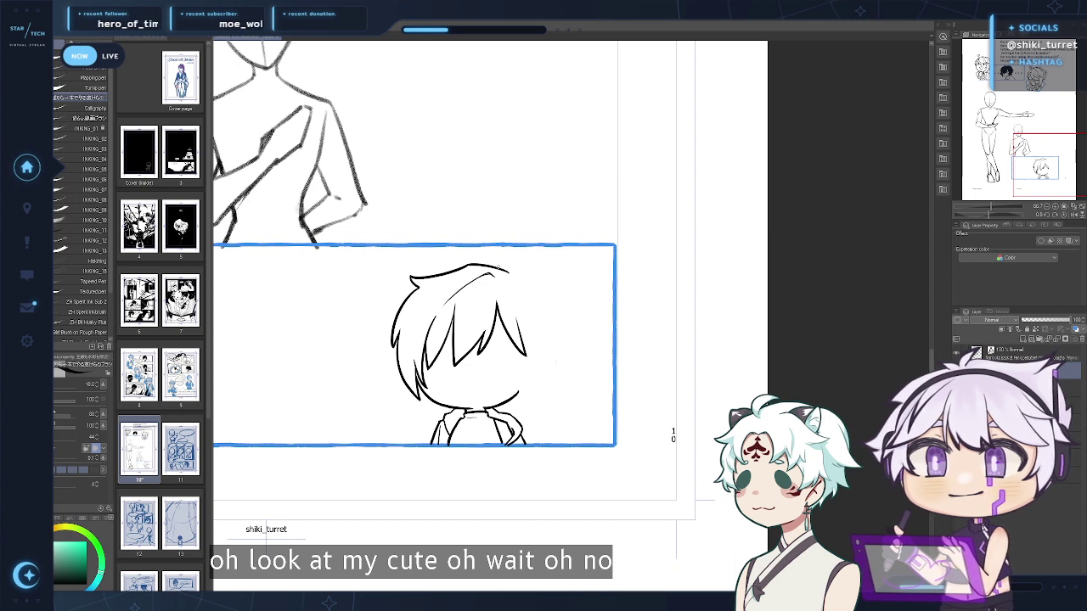
# Ink a small tuft of short curved strands at the right end of the crown
pyautogui.moveTo(496, 267); pyautogui.dragTo(514, 273)
pyautogui.hotkey('ctrl', 'z')
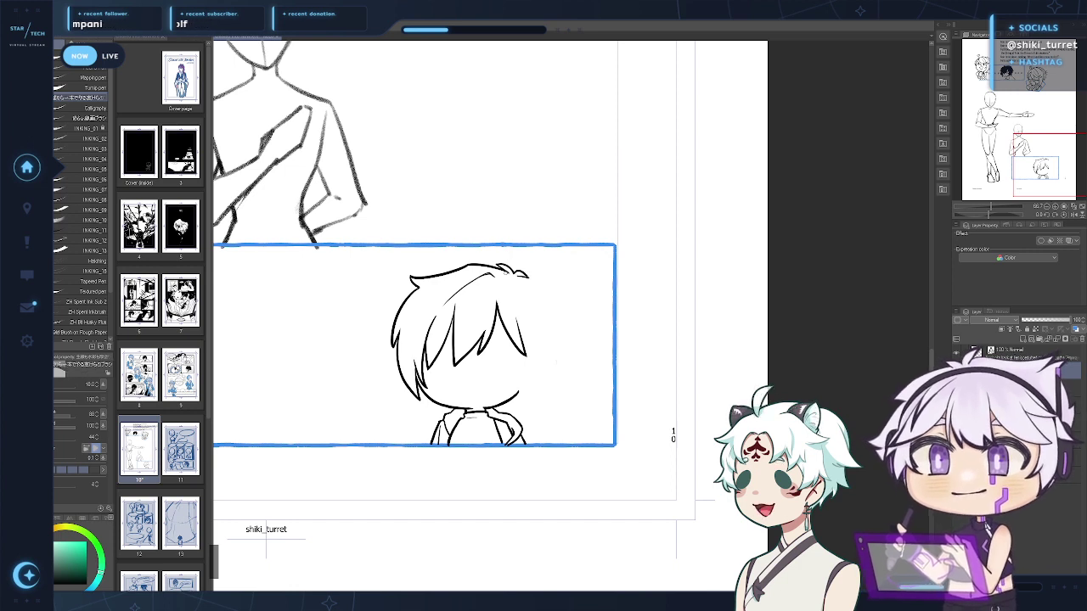
# Ink the right outer edge of the hair, sloping from the crown tuft to a pointed tip with a short return stroke
pyautogui.moveTo(527, 425); pyautogui.dragTo(493, 424)
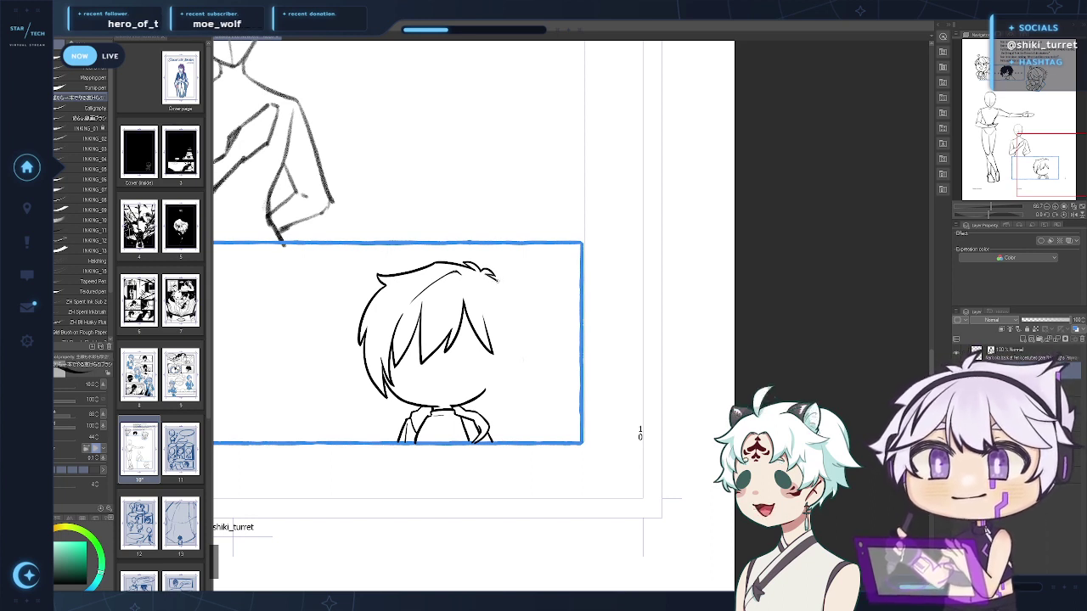
pyautogui.moveTo(498, 280); pyautogui.dragTo(523, 318)
pyautogui.hotkey('ctrl', 'z')
pyautogui.hotkey('ctrl', 'z')
pyautogui.hotkey('ctrl', 'z')
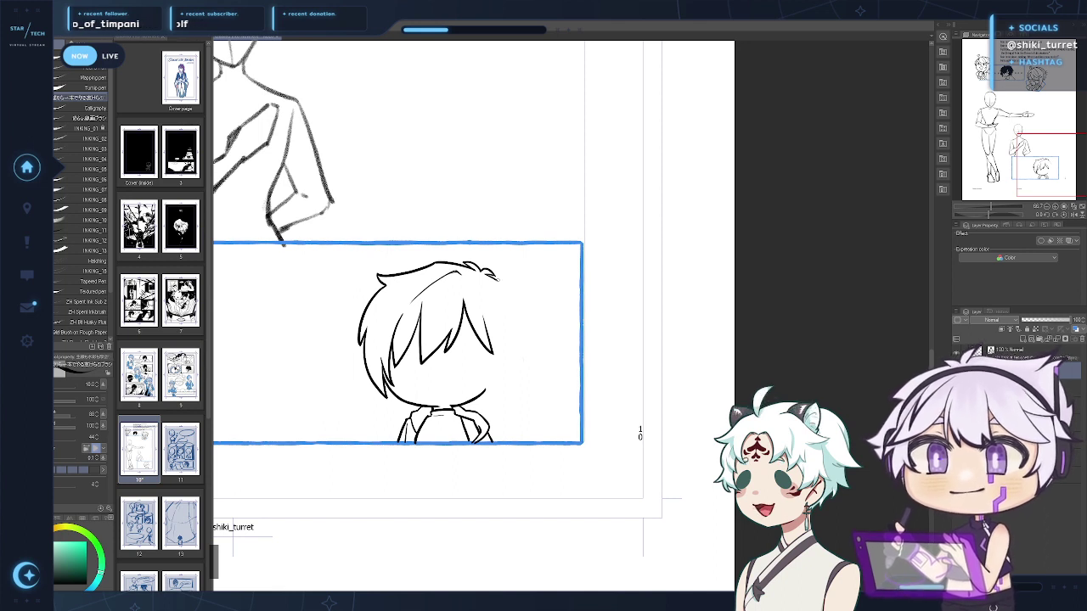
pyautogui.hotkey('ctrl', 'z')
pyautogui.moveTo(497, 280); pyautogui.dragTo(518, 317)
pyautogui.hotkey('ctrl', 'z')
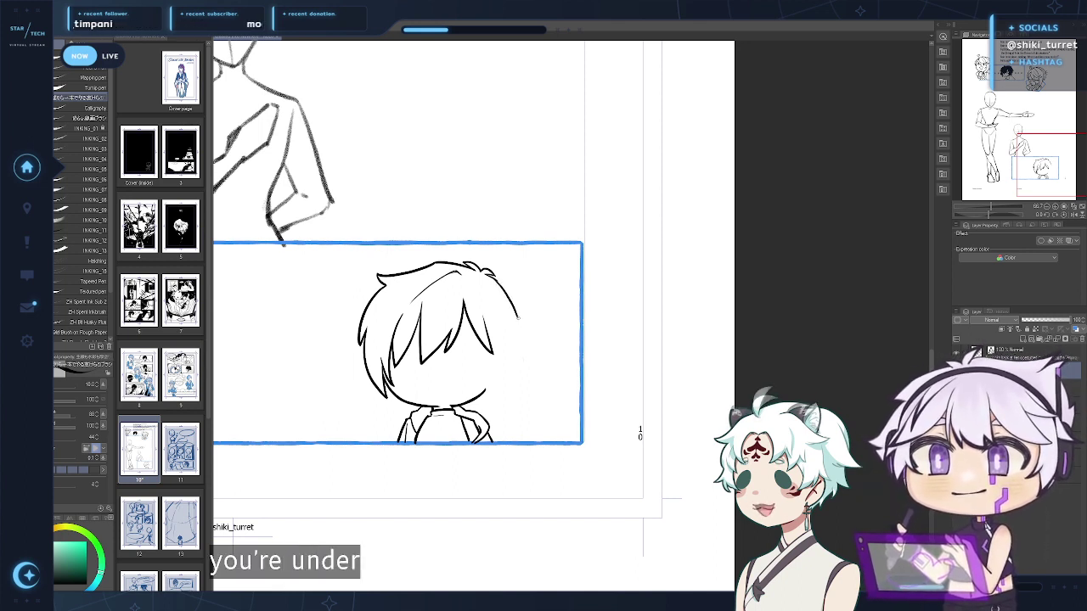
pyautogui.hotkey('ctrl', 'z')
pyautogui.moveTo(497, 280); pyautogui.dragTo(531, 328)
pyautogui.hotkey('ctrl', 'z')
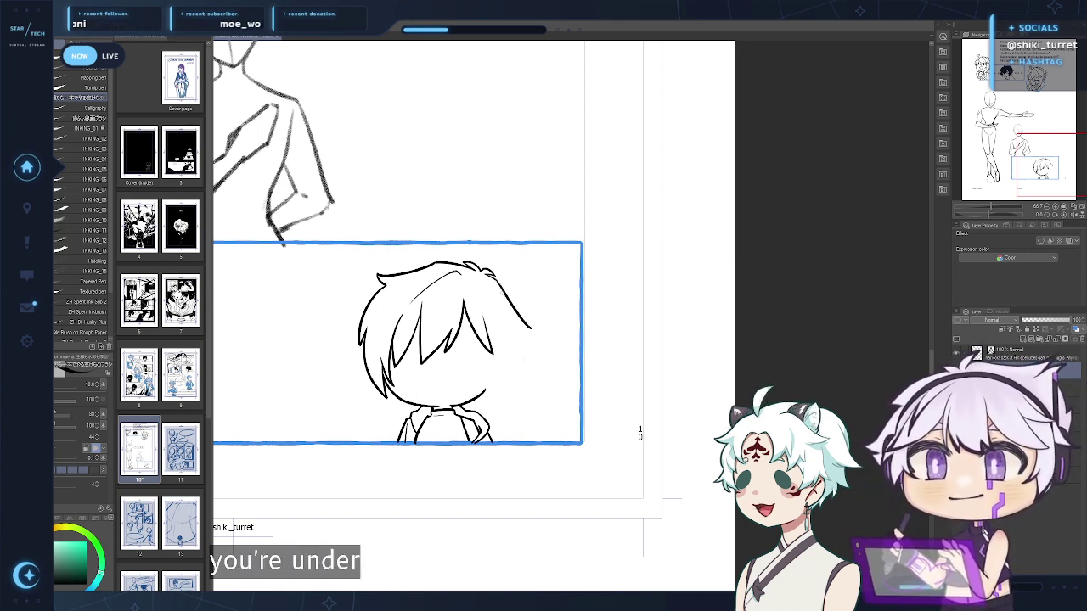
pyautogui.hotkey('ctrl', 'z')
pyautogui.moveTo(496, 280); pyautogui.dragTo(533, 336)
pyautogui.hotkey('ctrl', 'z')
pyautogui.moveTo(508, 320); pyautogui.dragTo(518, 327)
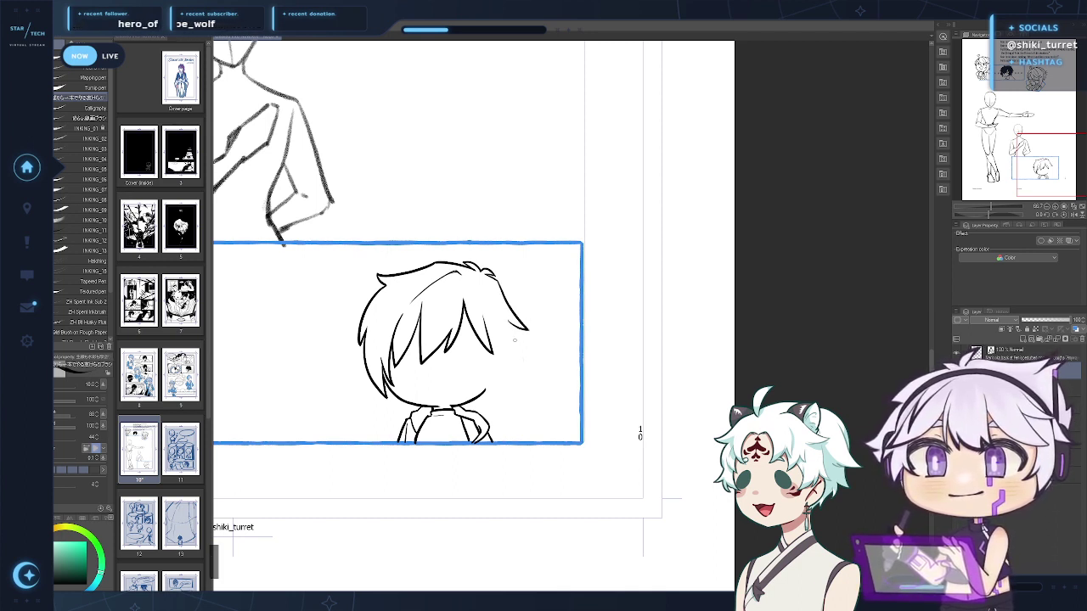
# Ink the right side locks beside the cheek and a second outward spike below the upper pointed tip
pyautogui.moveTo(509, 330); pyautogui.dragTo(517, 369)
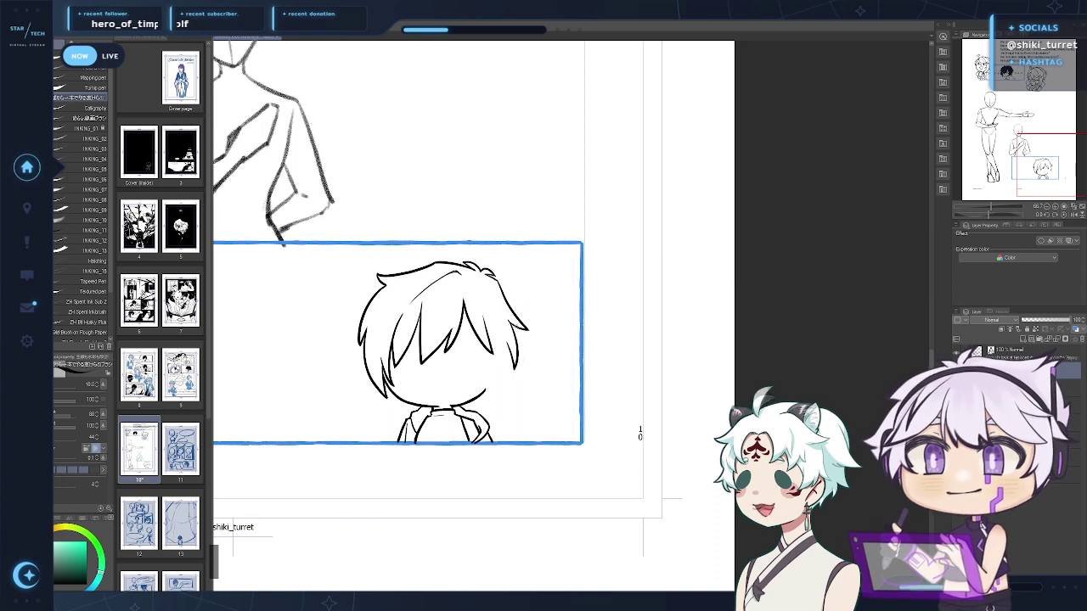
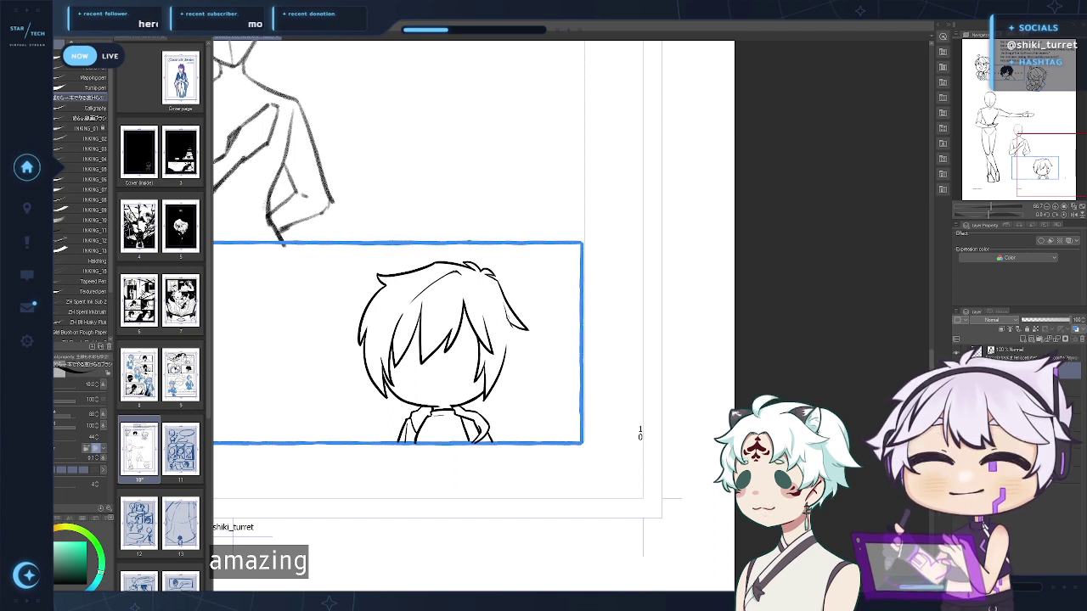
pyautogui.hotkey('ctrl', 'z')
pyautogui.moveTo(507, 318); pyautogui.dragTo(524, 356)
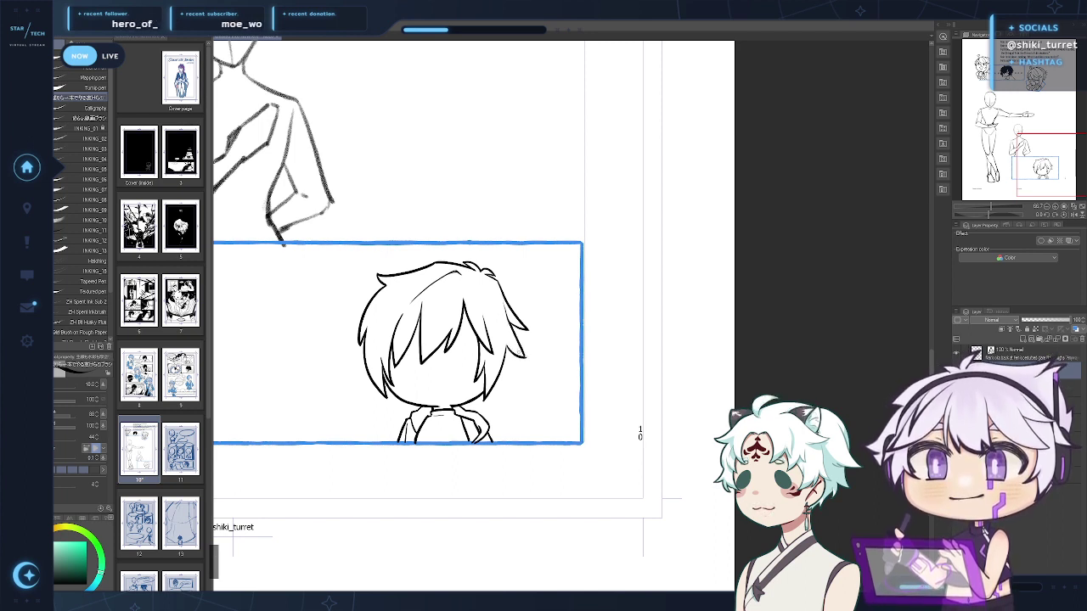
pyautogui.hotkey('ctrl', 'z')
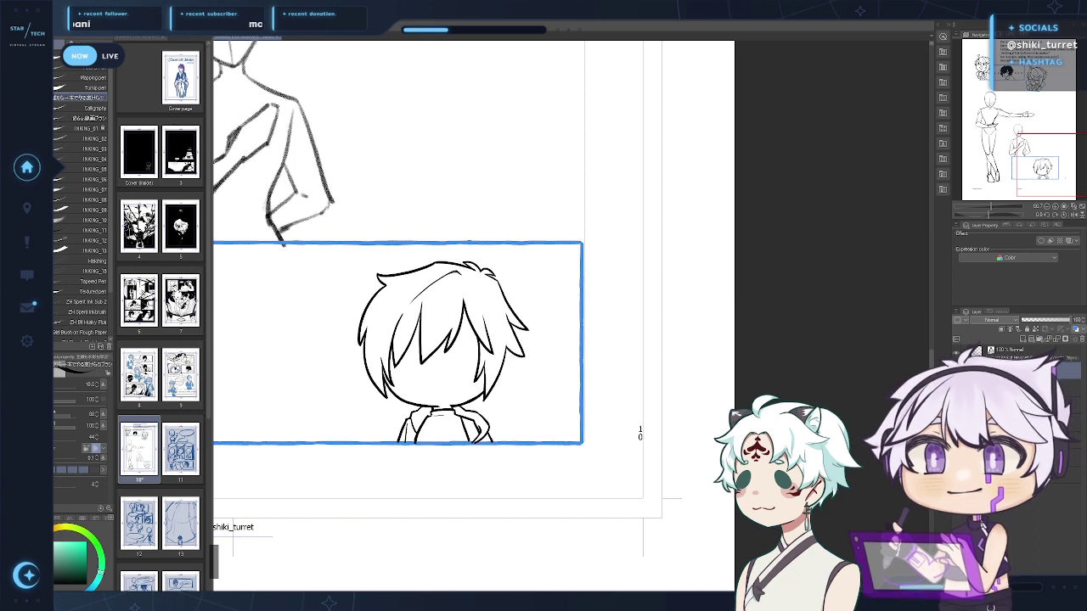
# Ink a rounded lock curving from beneath the second right spike back in toward the jaw
pyautogui.moveTo(512, 354); pyautogui.dragTo(497, 381)
pyautogui.hotkey('ctrl', 'z')
pyautogui.hotkey('ctrl', 'z')
pyautogui.hotkey('ctrl', 'z')
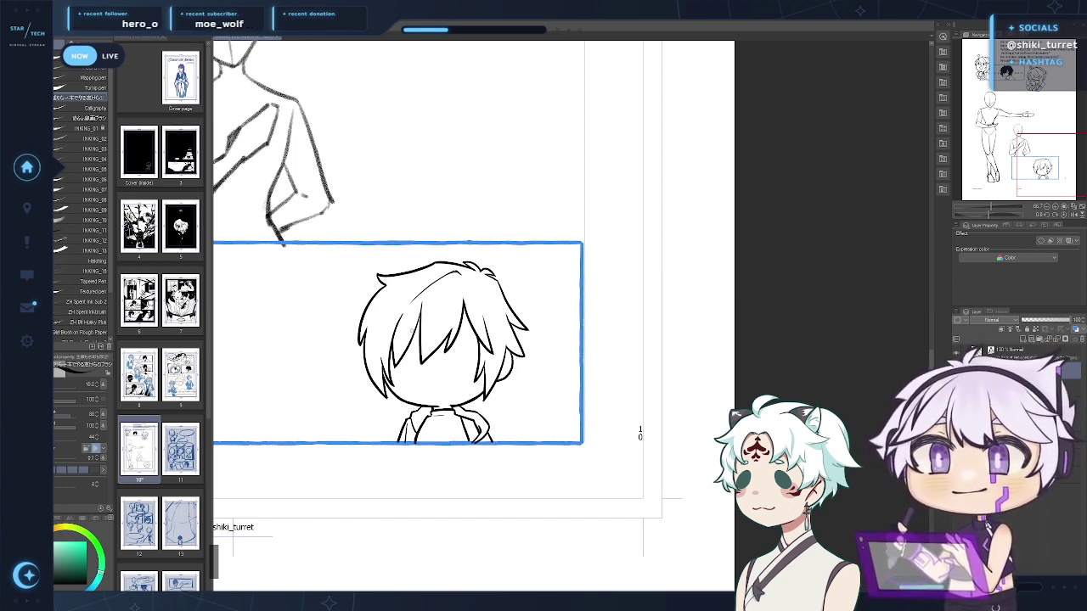
# Ink an outer back lock on the hair's lower left and a small pointed lock on its lower right
pyautogui.moveTo(362, 350); pyautogui.dragTo(370, 380)
pyautogui.hotkey('ctrl', 'z')
pyautogui.hotkey('ctrl', 'z')
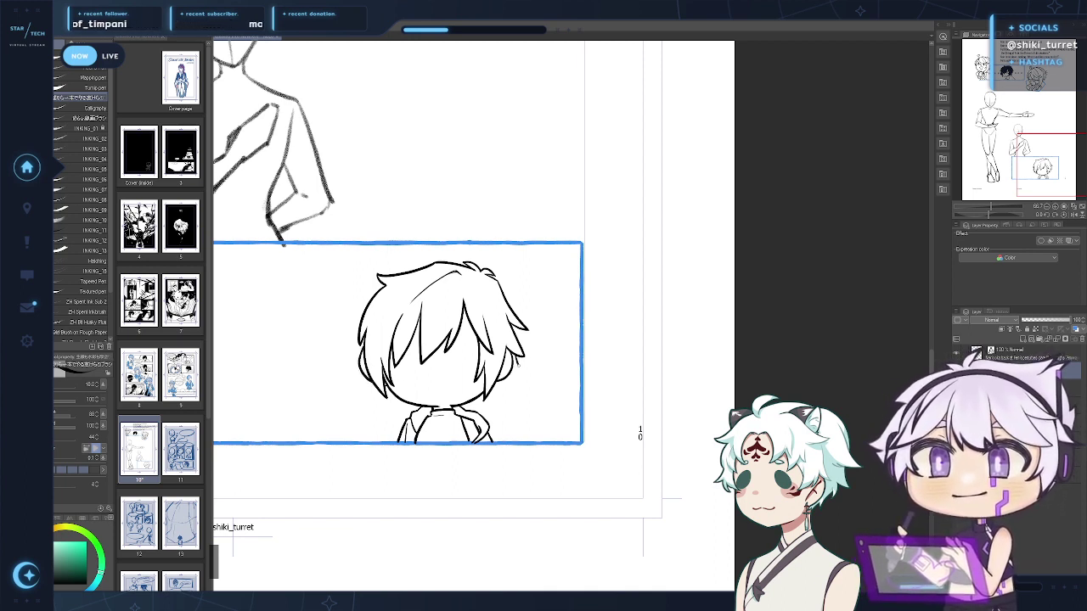
pyautogui.hotkey('ctrl', 'z')
pyautogui.moveTo(515, 355); pyautogui.dragTo(524, 370)
pyautogui.hotkey('ctrl', 'z')
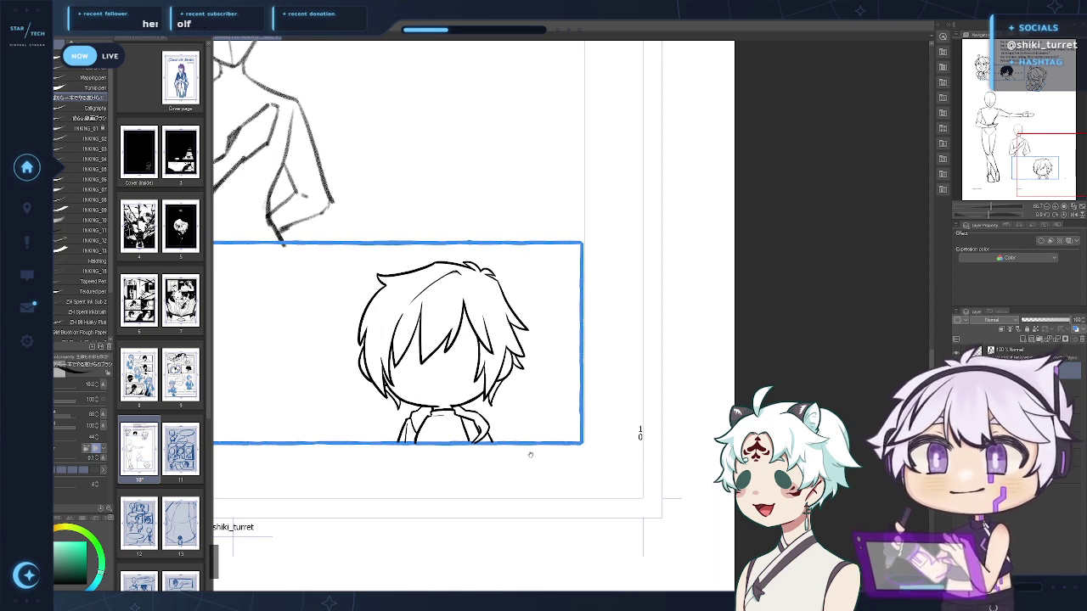
# Ink the visible eye beneath the fringe's right side, with a flat upper lid, a rounded lower outline and a nested iris and pupil
pyautogui.moveTo(531, 455); pyautogui.dragTo(539, 444)
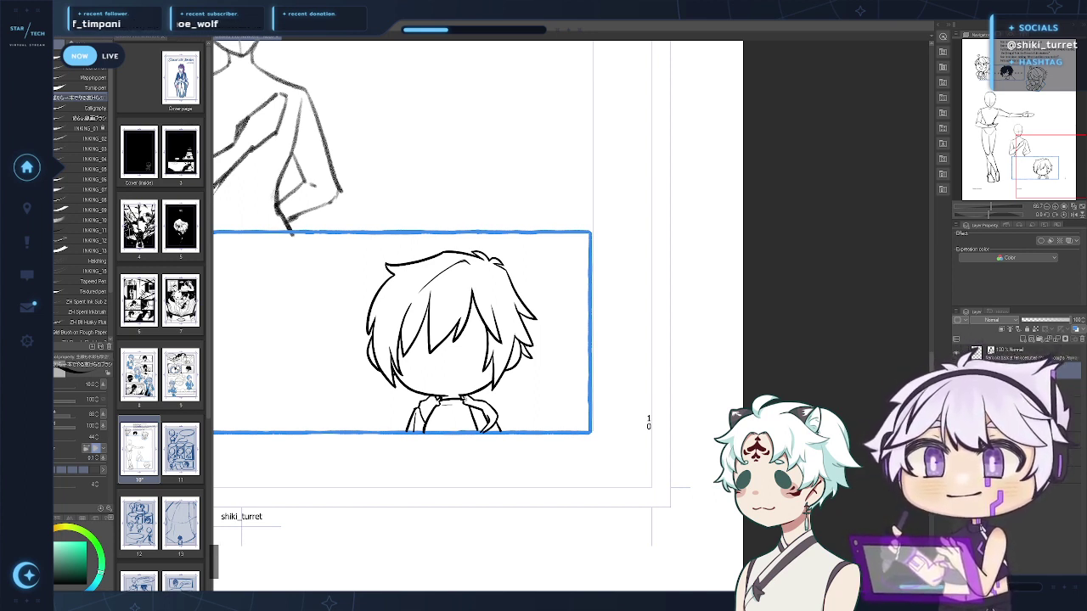
pyautogui.moveTo(575, 358); pyautogui.dragTo(585, 387)
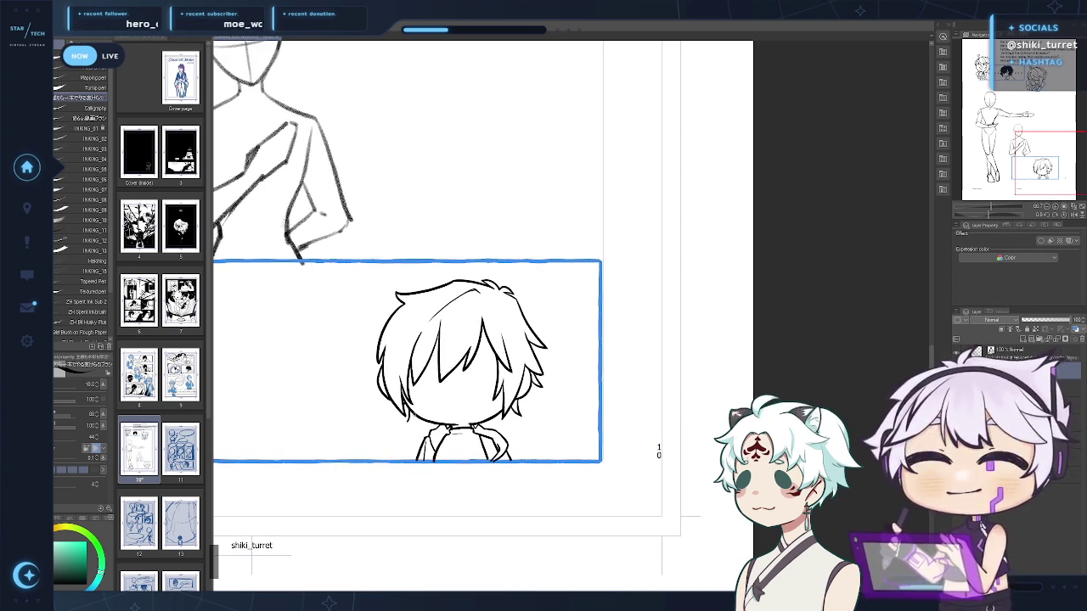
pyautogui.moveTo(623, 328); pyautogui.dragTo(640, 342)
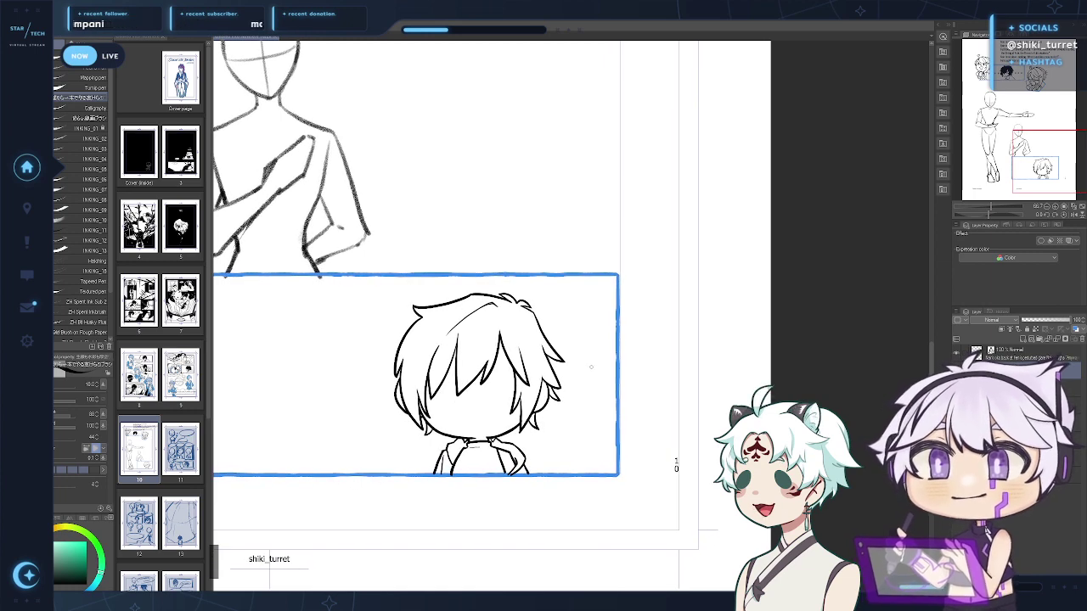
pyautogui.moveTo(598, 374); pyautogui.dragTo(597, 377)
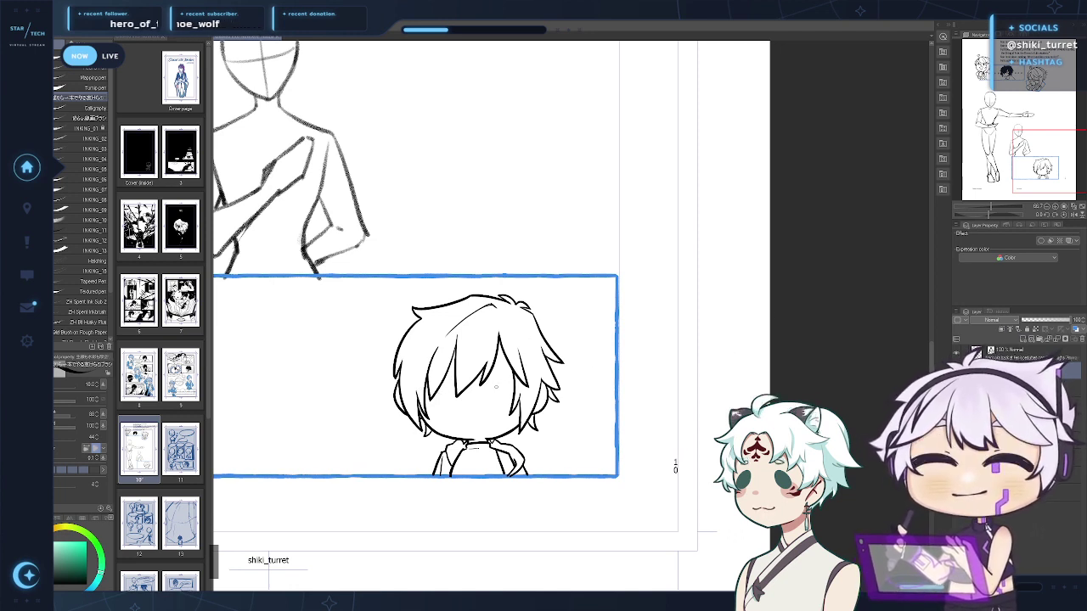
pyautogui.hotkey('ctrl', 'z')
pyautogui.moveTo(486, 383); pyautogui.dragTo(519, 384)
pyautogui.hotkey('ctrl', 'z')
pyautogui.hotkey('ctrl', 'z')
pyautogui.hotkey('ctrl', 'z')
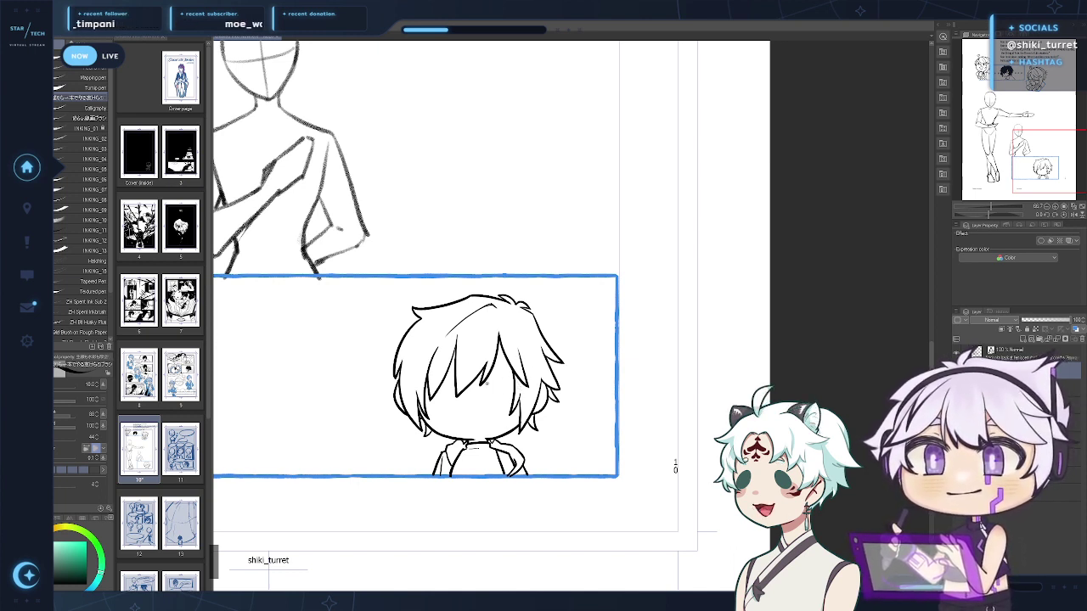
pyautogui.moveTo(489, 400)
pyautogui.mouseDown()
pyautogui.moveTo(512, 406)
pyautogui.moveTo(507, 389)
pyautogui.moveTo(498, 400)
pyautogui.moveTo(508, 385)
pyautogui.moveTo(508, 402)
pyautogui.mouseUp()
pyautogui.hotkey('ctrl', 'z')
pyautogui.hotkey('ctrl', 'z')
pyautogui.hotkey('ctrl', 'z')
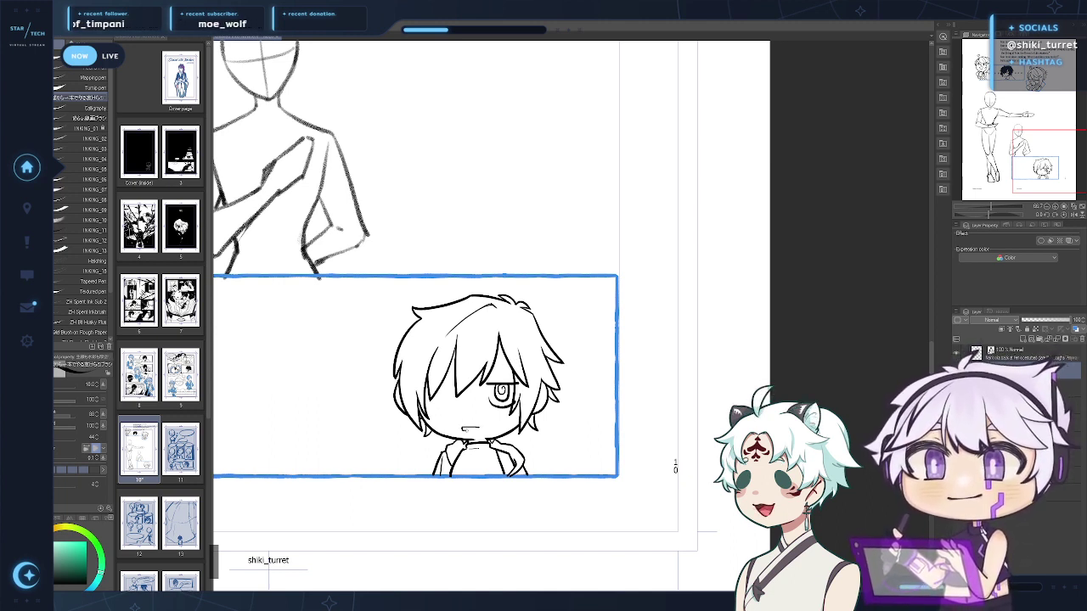
# Complete the small flat rectangular mouth, add a sweat drop below the eye, and shift the mouth slightly to the right
pyautogui.hotkey('ctrl', 'z')
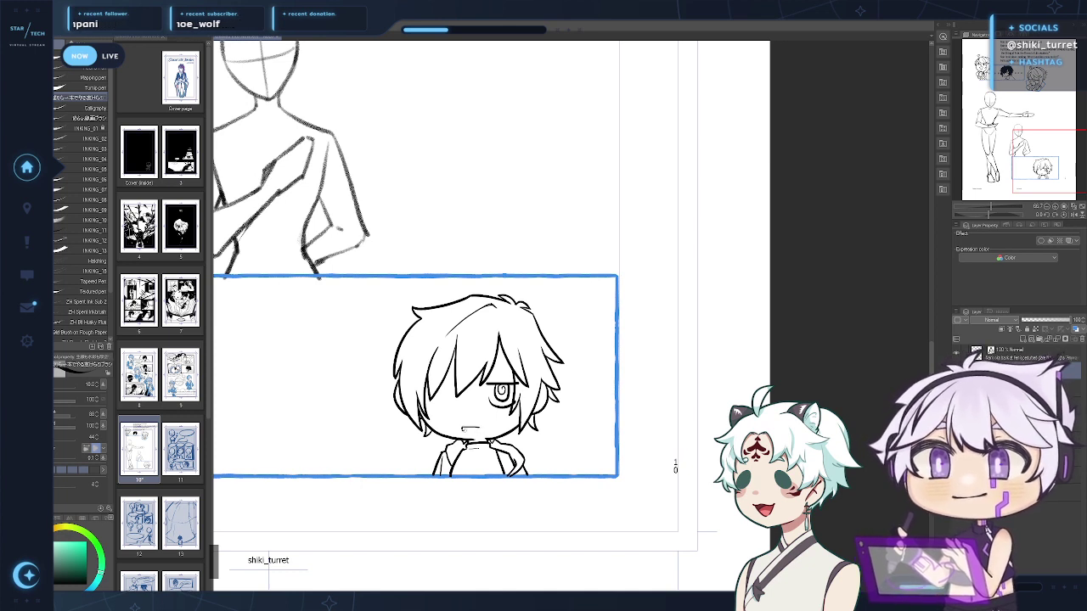
pyautogui.moveTo(463, 428); pyautogui.dragTo(480, 428)
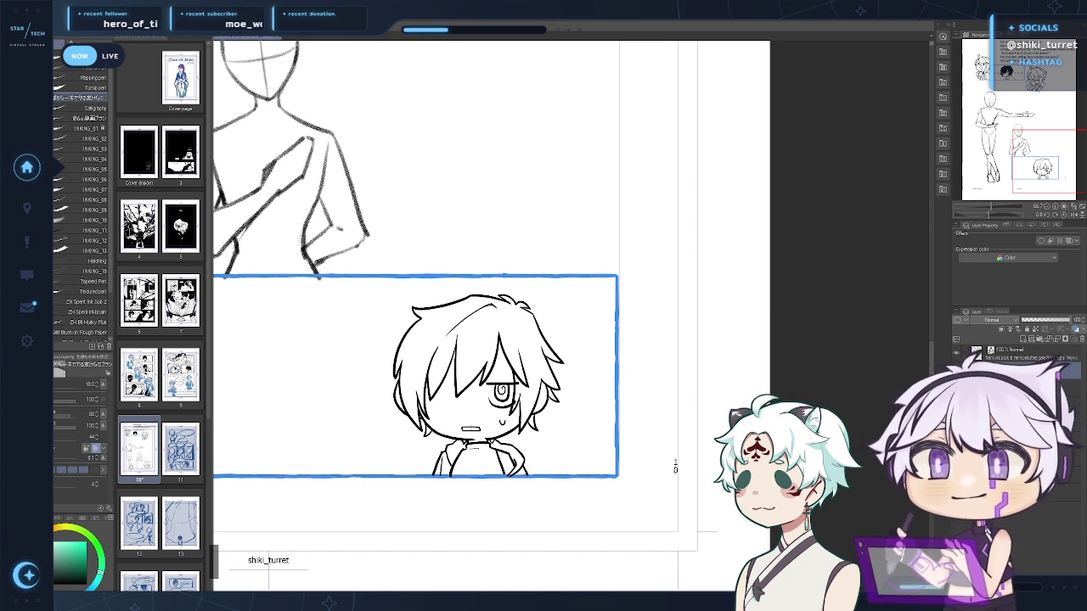
pyautogui.press('k')
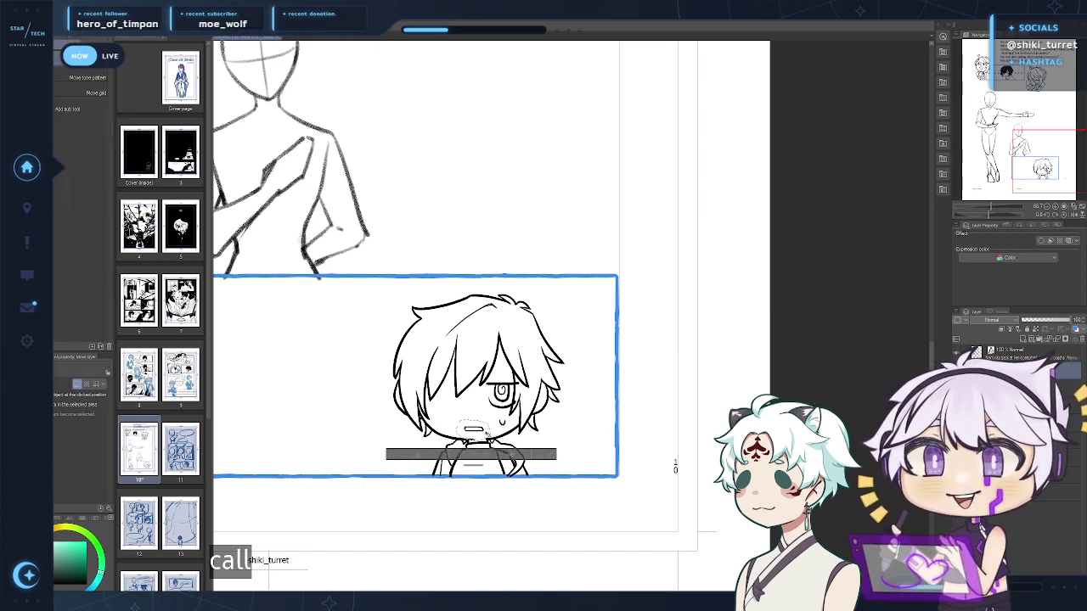
# Ink a slanted eyebrow just above the visible eye with the pen
pyautogui.press('p')
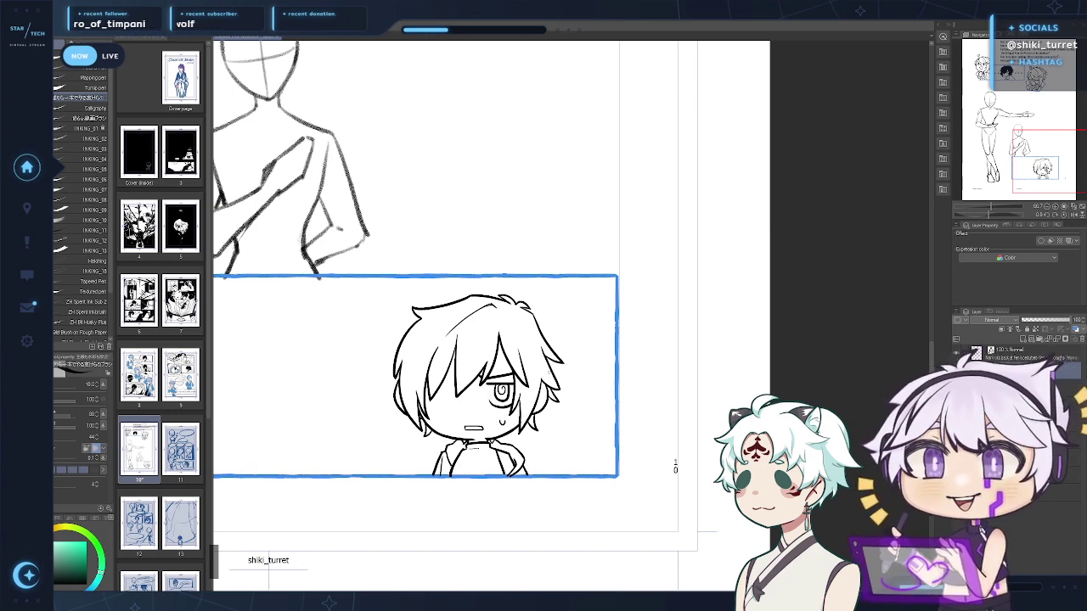
pyautogui.moveTo(576, 355); pyautogui.dragTo(580, 362)
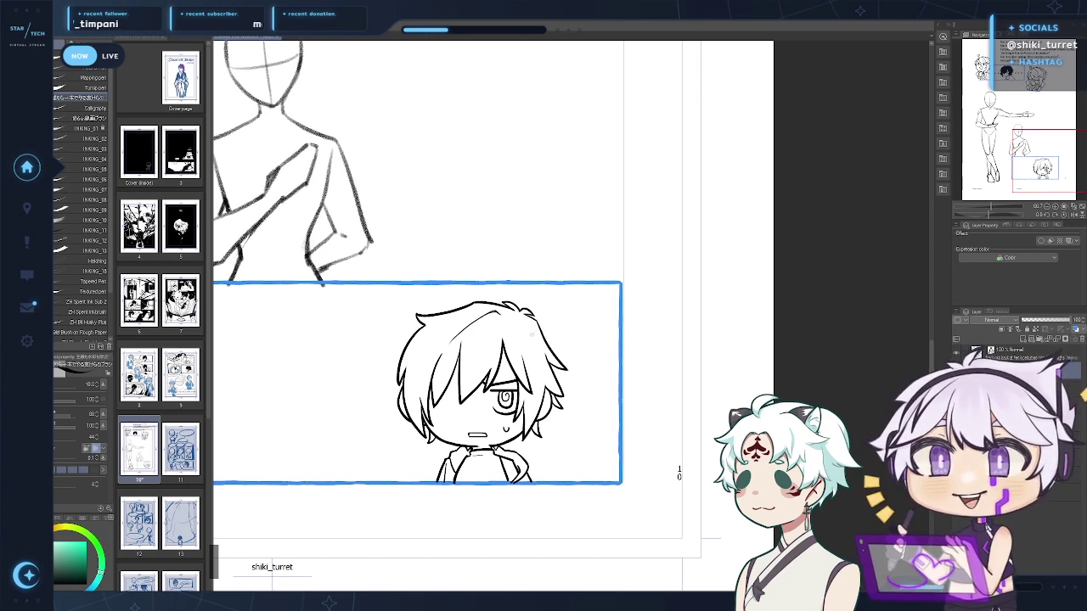
# Ink the second eye beneath the fringe's left side, with a flat lid and spiral pupil, and a slanted eyebrow above it
pyautogui.moveTo(633, 316); pyautogui.dragTo(626, 315)
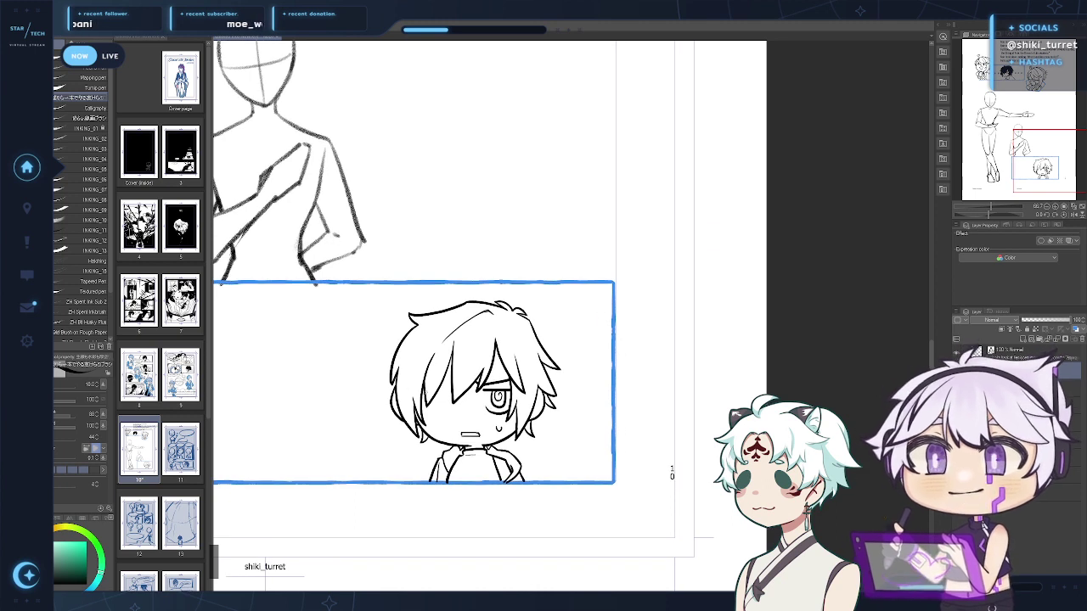
pyautogui.moveTo(423, 391)
pyautogui.mouseDown()
pyautogui.moveTo(452, 391)
pyautogui.moveTo(448, 416)
pyautogui.moveTo(440, 410)
pyautogui.mouseUp()
pyautogui.hotkey('ctrl', 'z')
pyautogui.hotkey('ctrl', 'z')
pyautogui.hotkey('ctrl', 'z')
pyautogui.hotkey('ctrl', 'z')
pyautogui.hotkey('ctrl', 'z')
pyautogui.hotkey('ctrl', 'z')
pyautogui.hotkey('ctrl', 'z')
pyautogui.hotkey('ctrl', 'z')
pyautogui.hotkey('ctrl', 'z')
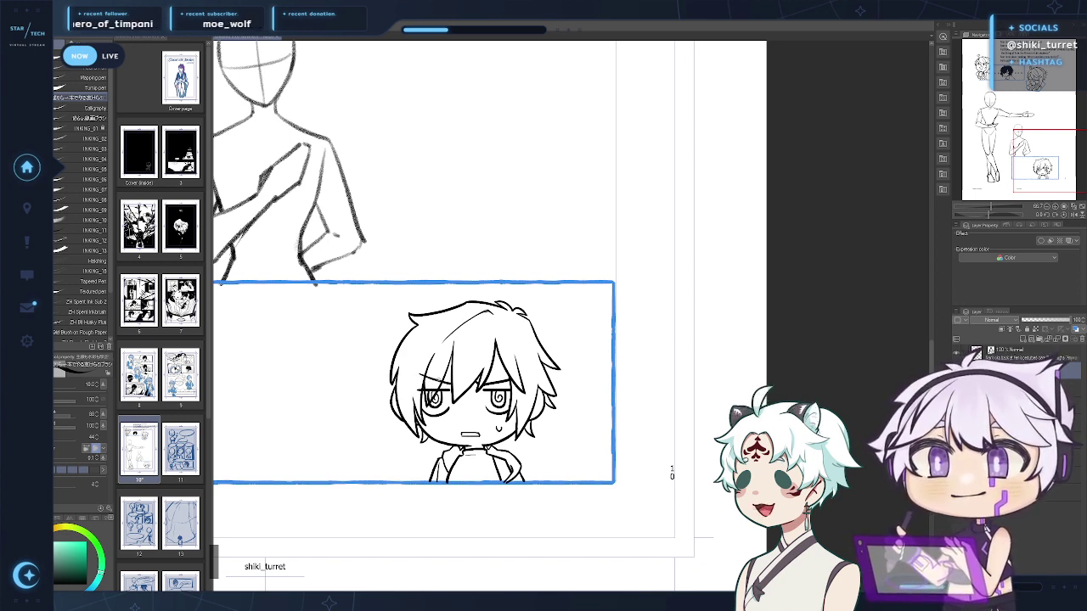
# Lasso the newly inked eye and eyebrow, nudge them slightly toward the face's centre, and deselect
pyautogui.press('m')
pyautogui.moveTo(413, 370)
pyautogui.mouseDown()
pyautogui.moveTo(450, 365)
pyautogui.moveTo(427, 421)
pyautogui.moveTo(412, 376)
pyautogui.mouseUp()
pyautogui.press('k')
pyautogui.moveTo(434, 394); pyautogui.dragTo(437, 394)
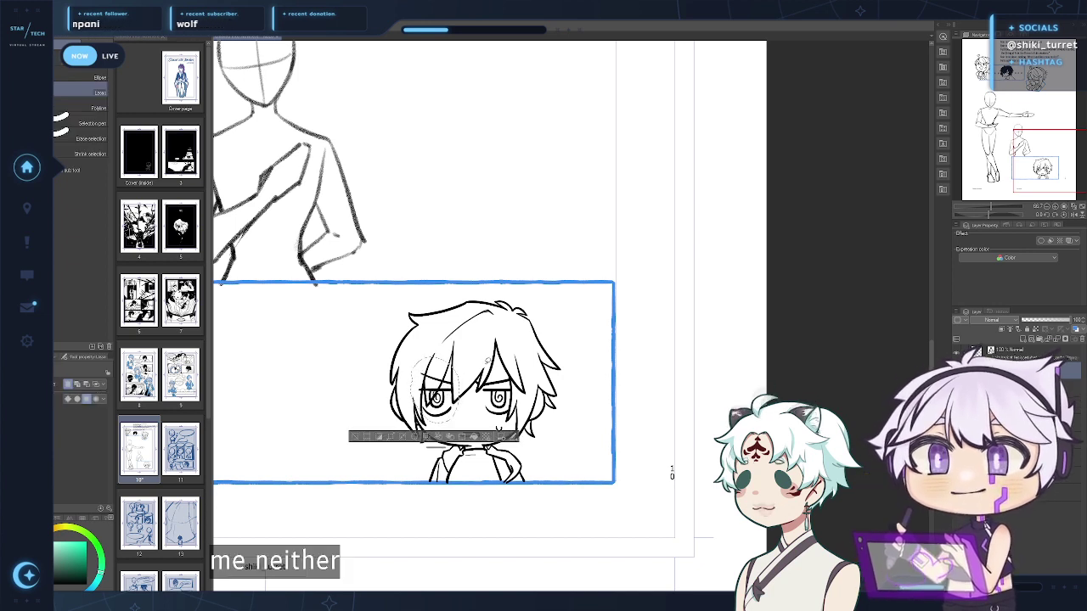
pyautogui.hotkey('ctrl', 'd')
pyautogui.press('p')
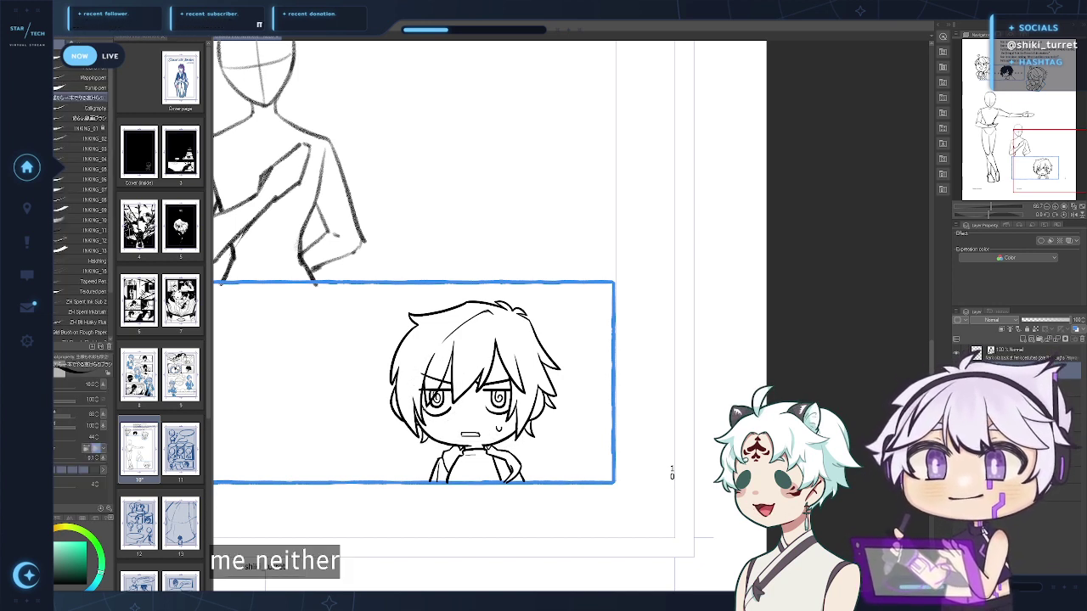
# Erase the excess left eye and eyebrow lines along the hair, and ink small shadow marks under both eyes
pyautogui.press('e')
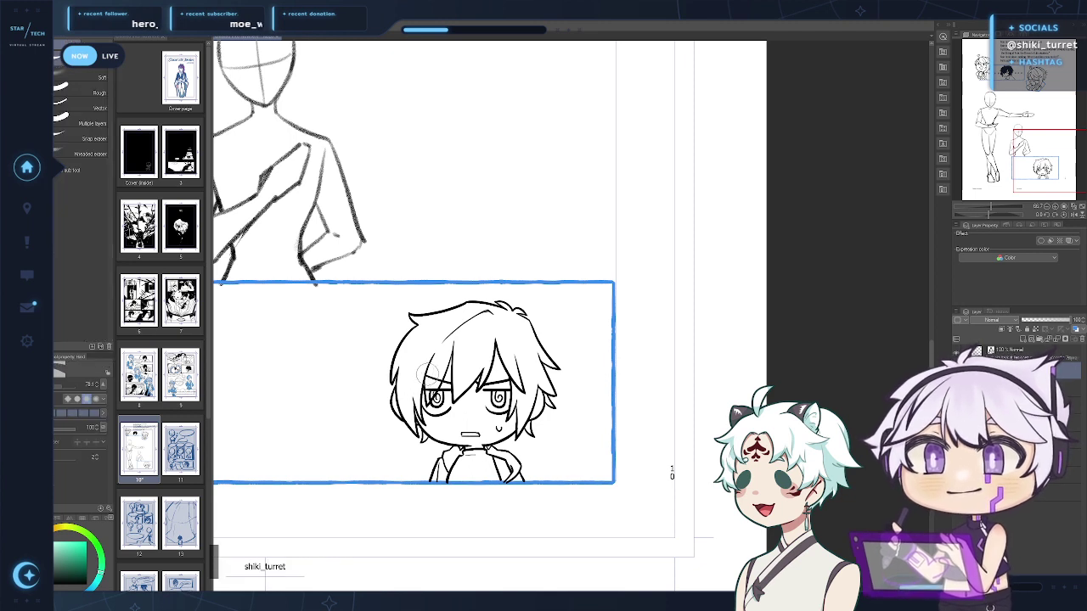
pyautogui.moveTo(428, 388); pyautogui.dragTo(430, 396)
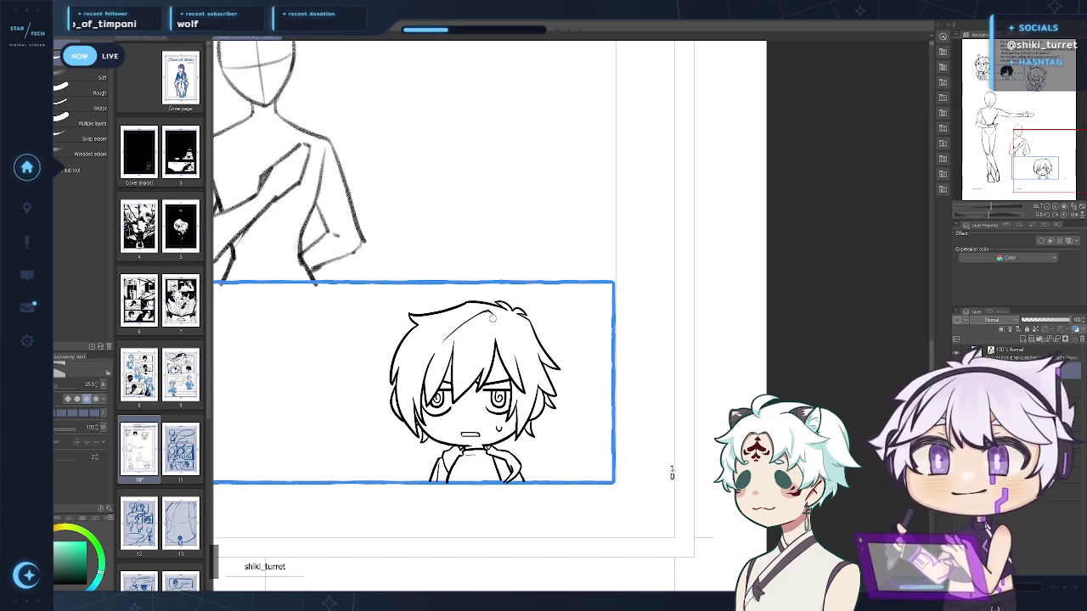
pyautogui.press('p')
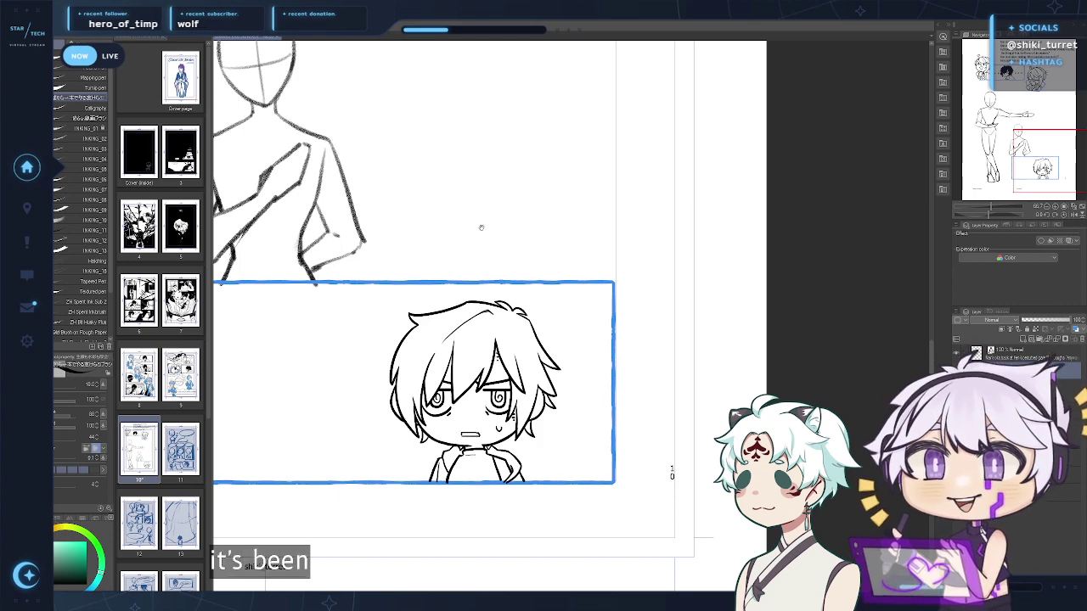
# Add small dirt marks beside the mouth, close the shirt's lower edge at the panel border, and fill the shirt black
pyautogui.moveTo(480, 141); pyautogui.dragTo(612, 573)
pyautogui.moveTo(523, 570); pyautogui.dragTo(391, 99)
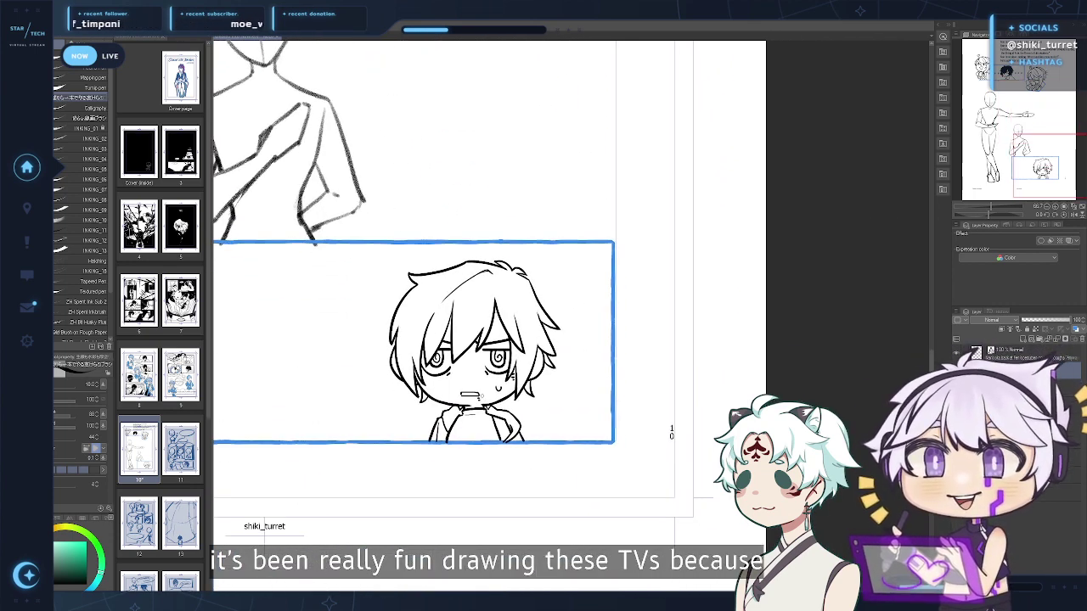
pyautogui.moveTo(574, 350); pyautogui.dragTo(609, 371)
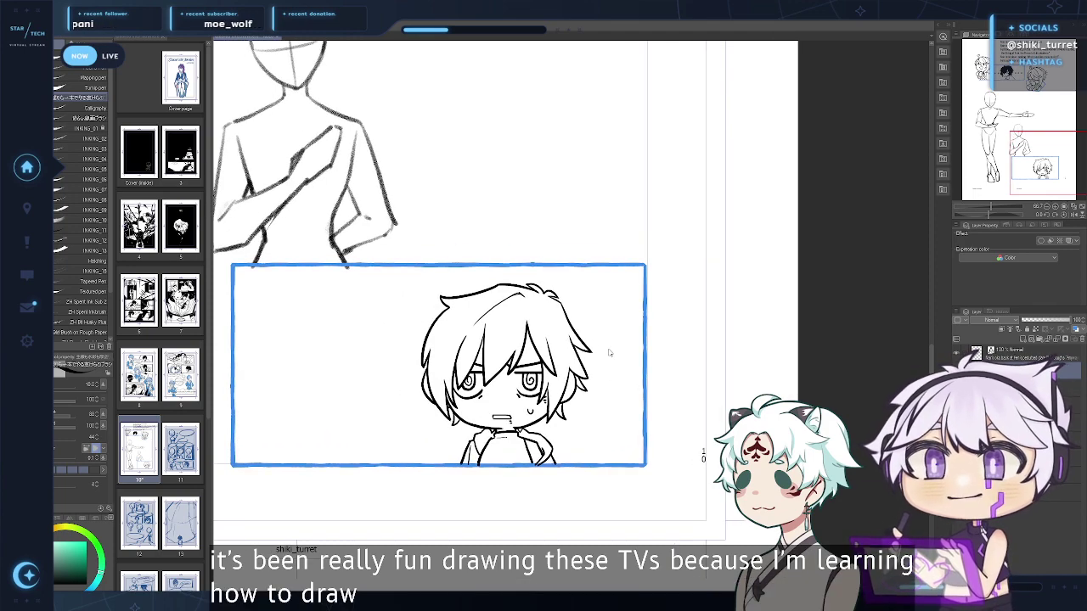
pyautogui.moveTo(546, 353); pyautogui.dragTo(673, 371)
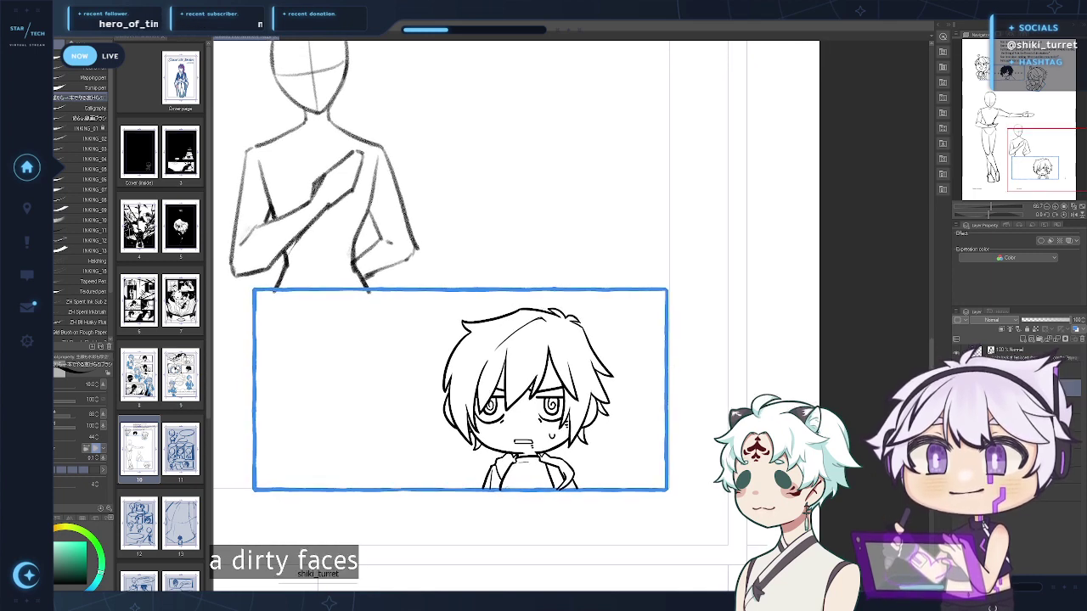
pyautogui.moveTo(501, 489); pyautogui.dragTo(613, 476)
pyautogui.press('g')
pyautogui.click(545, 476)
# Fill the chibi character's hair with solid black, including the small outer tips, and save the page
pyautogui.press('p')
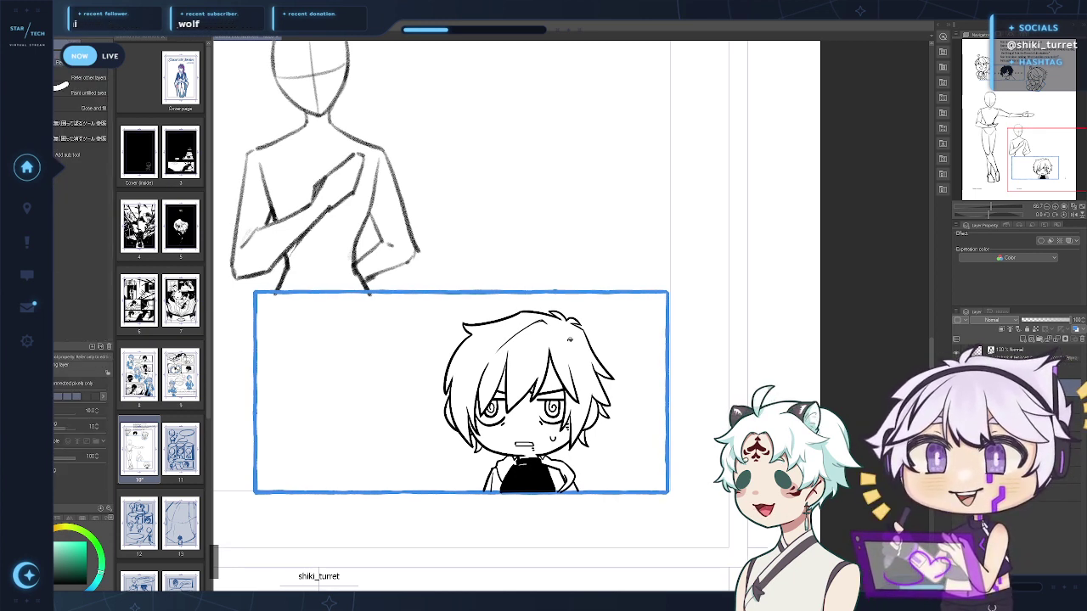
pyautogui.click(539, 321)
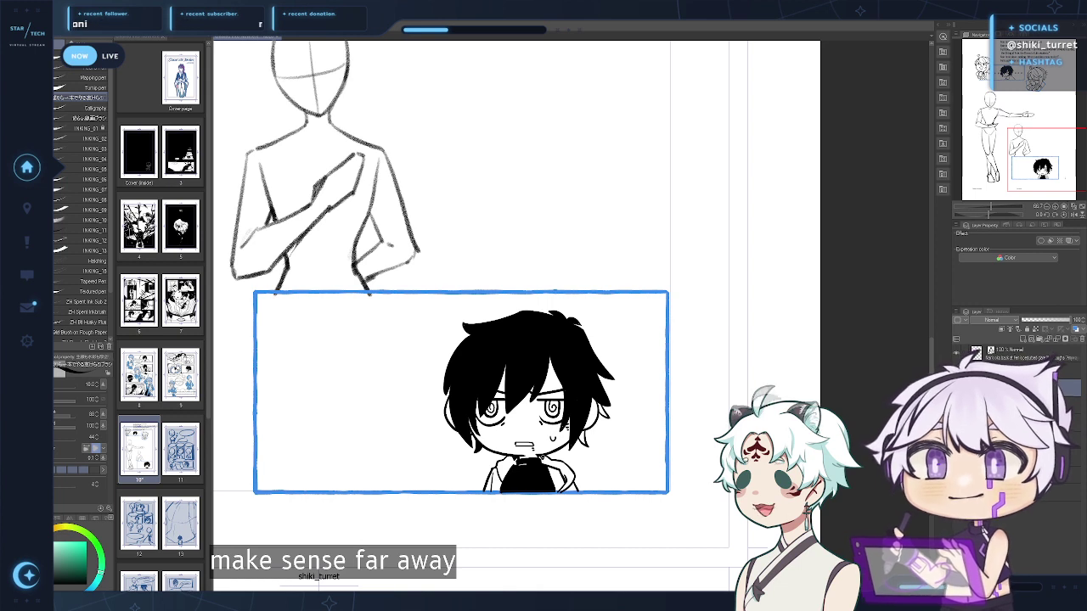
pyautogui.press('g')
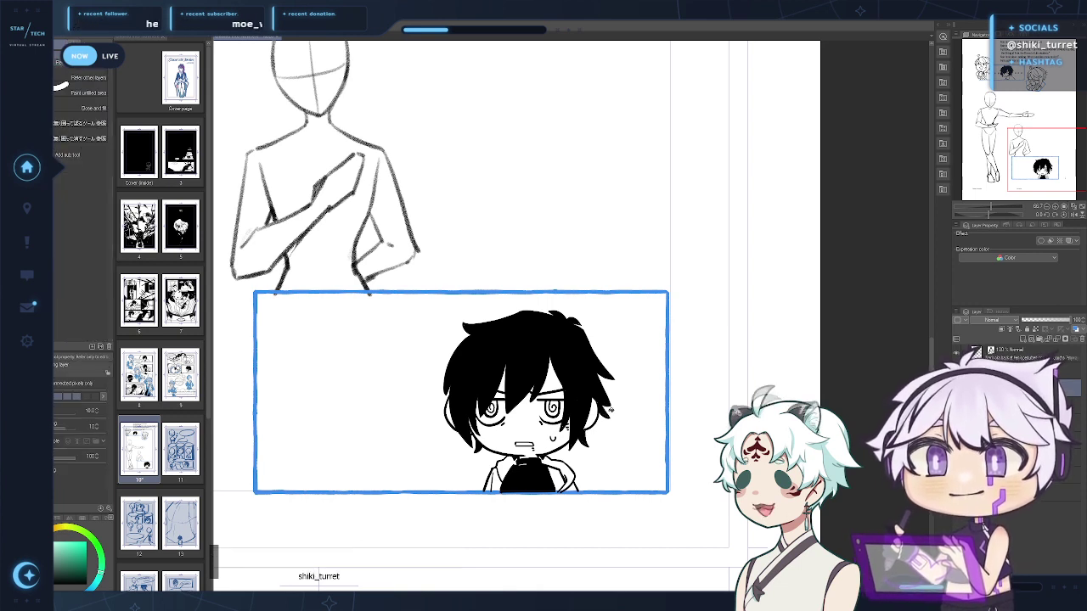
pyautogui.press('p')
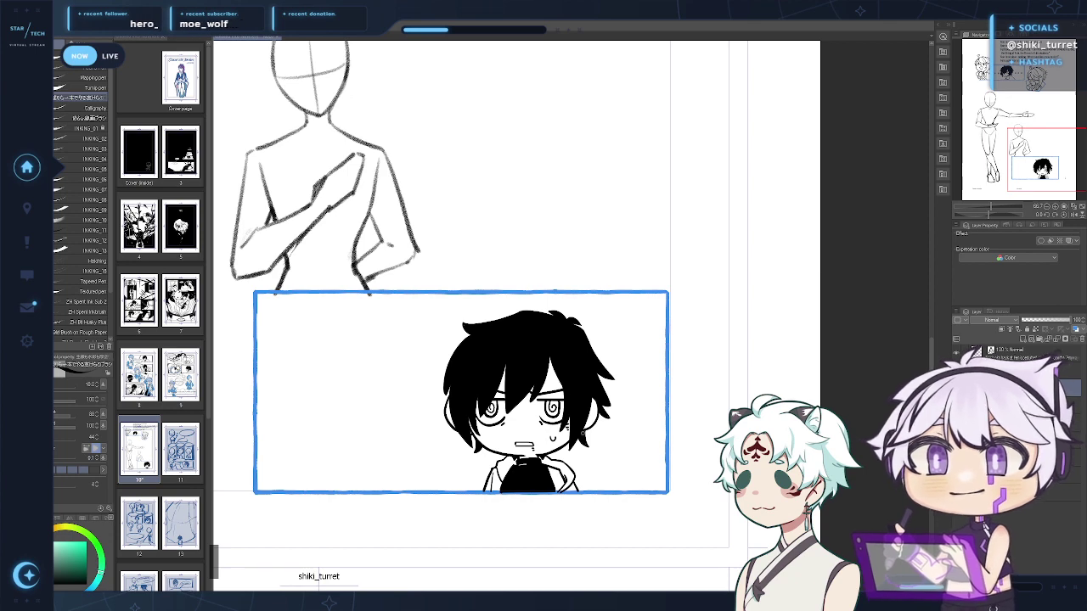
pyautogui.moveTo(636, 386); pyautogui.dragTo(678, 381)
pyautogui.hotkey('ctrl', 's')
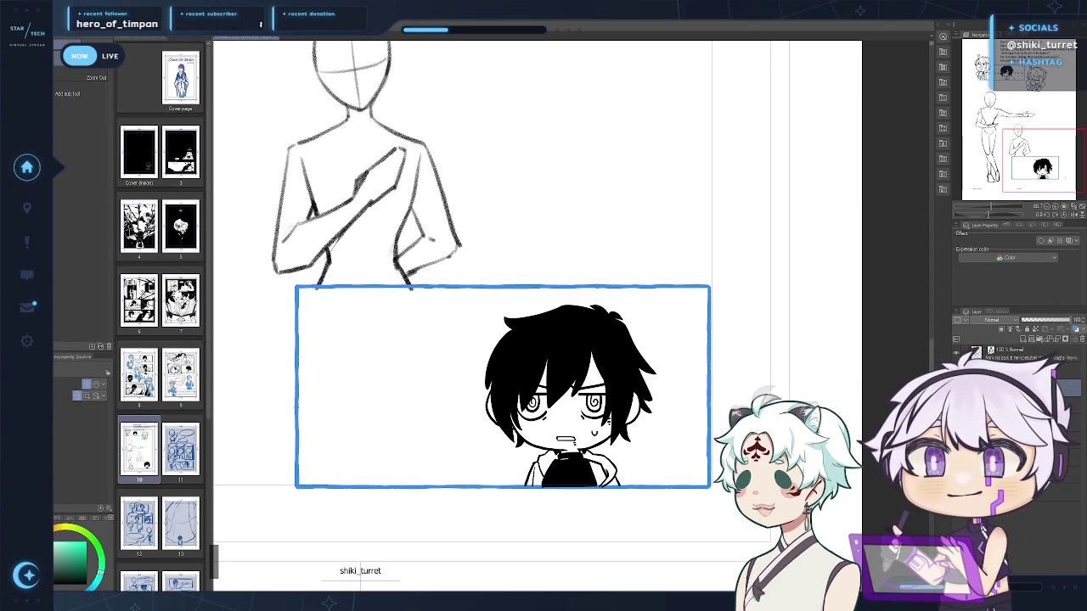
# Erase a small gap in the jawline's lower left and ink a sweat drop hanging from it
pyautogui.scroll(-2, 786, 451)
pyautogui.moveTo(671, 340); pyautogui.dragTo(662, 423)
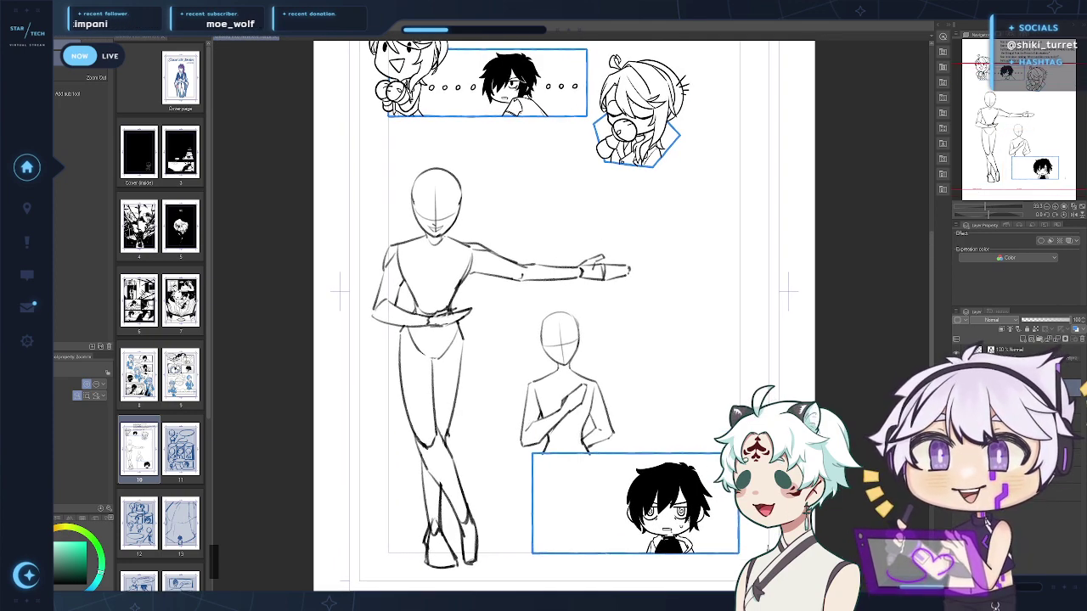
pyautogui.scroll(3, 462, 367)
pyautogui.scroll(3, 463, 367)
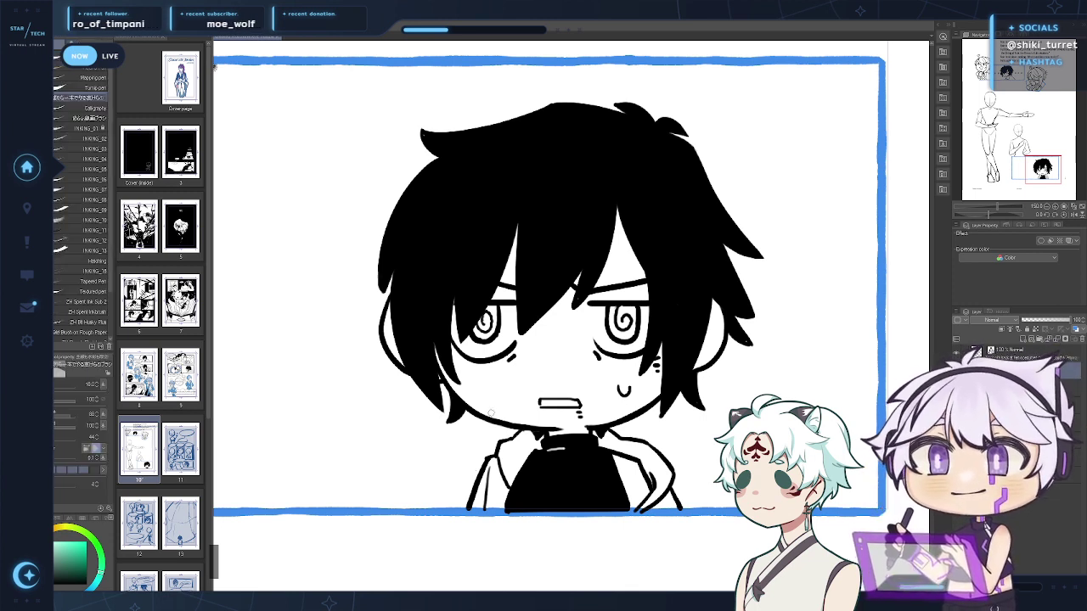
pyautogui.press('p')
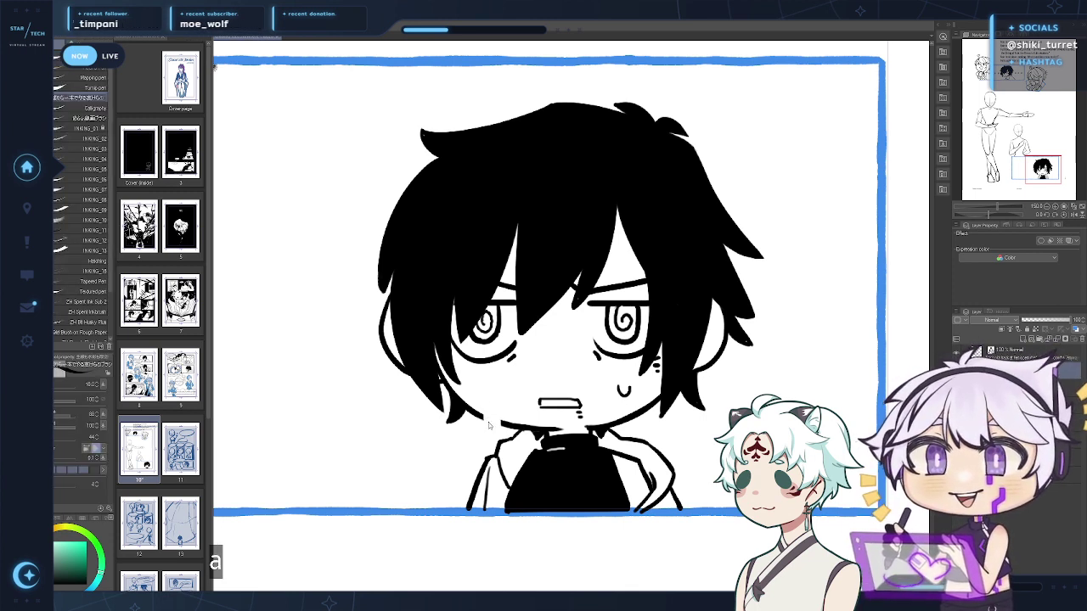
pyautogui.press('/')
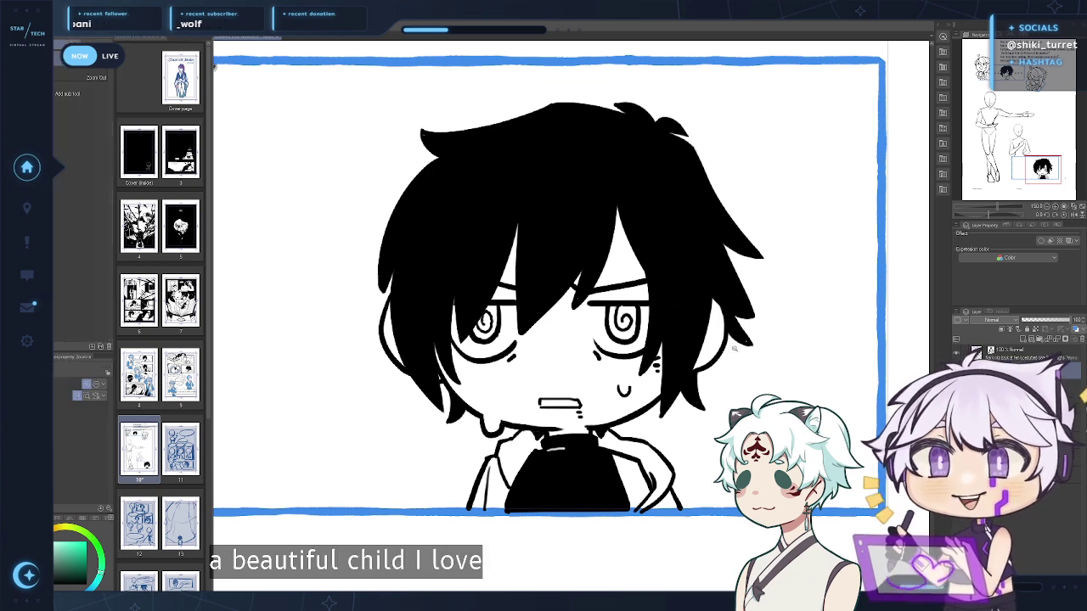
pyautogui.click(735, 366)
pyautogui.click(740, 367)
pyautogui.moveTo(741, 366); pyautogui.dragTo(710, 352)
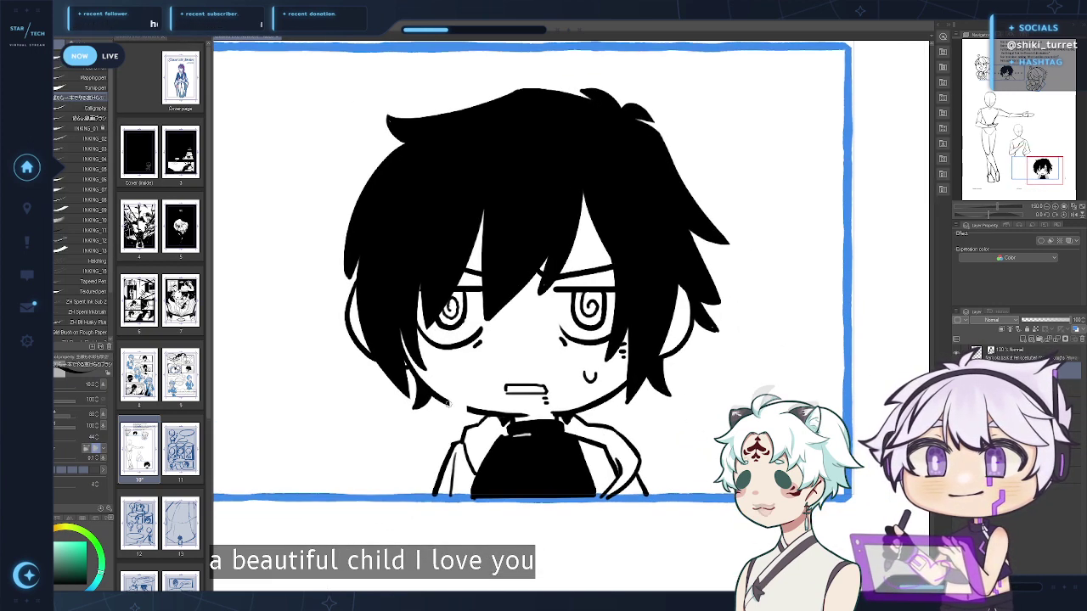
pyautogui.moveTo(448, 401)
pyautogui.mouseDown()
pyautogui.moveTo(457, 419)
pyautogui.moveTo(470, 409)
pyautogui.mouseUp()
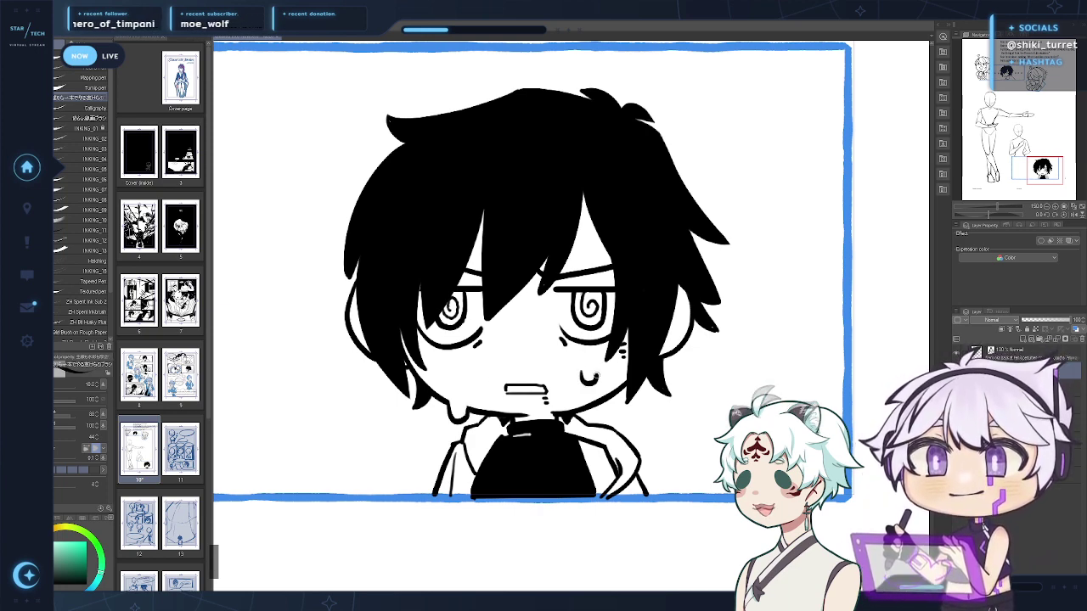
# Redraw the sweat drop on the right cheek larger and longer, and save the page
pyautogui.moveTo(584, 371); pyautogui.dragTo(599, 370)
pyautogui.hotkey('ctrl', 'space')
pyautogui.moveTo(722, 380)
pyautogui.mouseDown()
pyautogui.moveTo(669, 388)
pyautogui.moveTo(673, 403)
pyautogui.moveTo(665, 379)
pyautogui.mouseUp()
pyautogui.click(674, 404)
pyautogui.click(535, 408)
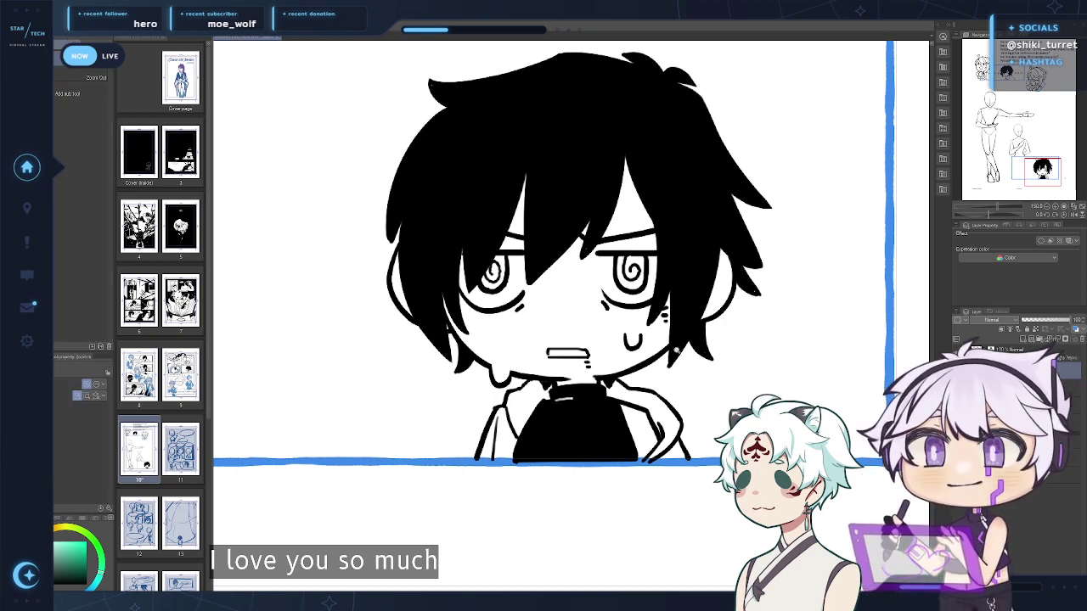
pyautogui.keyDown('alt'); pyautogui.click(679, 350); pyautogui.keyUp('alt')
pyautogui.moveTo(686, 361); pyautogui.dragTo(672, 384)
pyautogui.keyDown('ctrl'); pyautogui.doubleClick(631, 378); pyautogui.keyUp('ctrl')
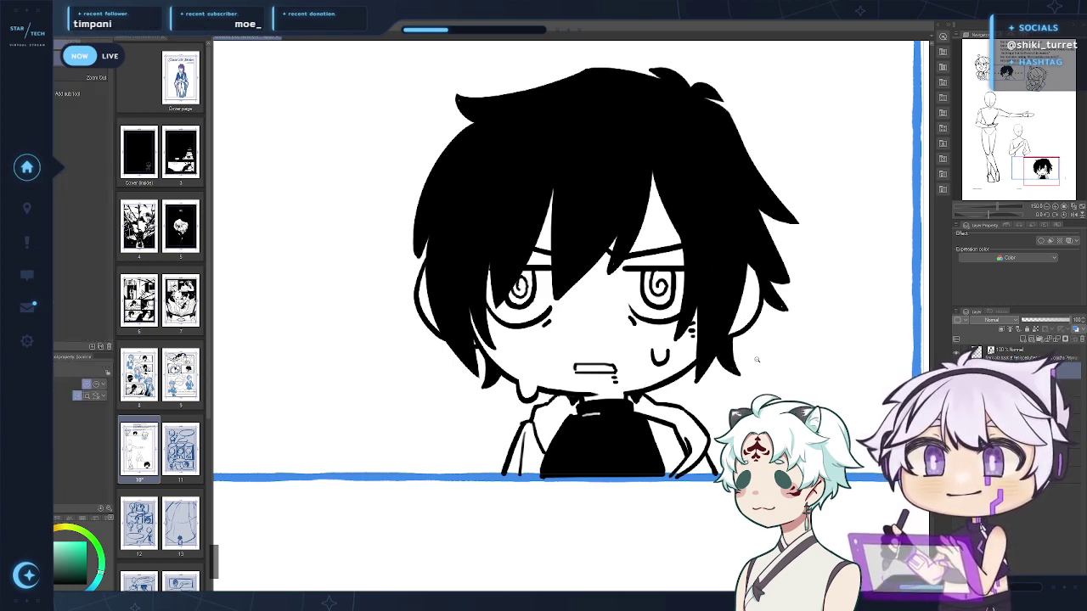
pyautogui.moveTo(755, 357); pyautogui.dragTo(778, 537)
pyautogui.hotkey('ctrl', 's')
# Review the page's panels and figures against the script notes at its top, toggling a layer's visibility to compare
pyautogui.click(798, 458)
pyautogui.click(807, 531)
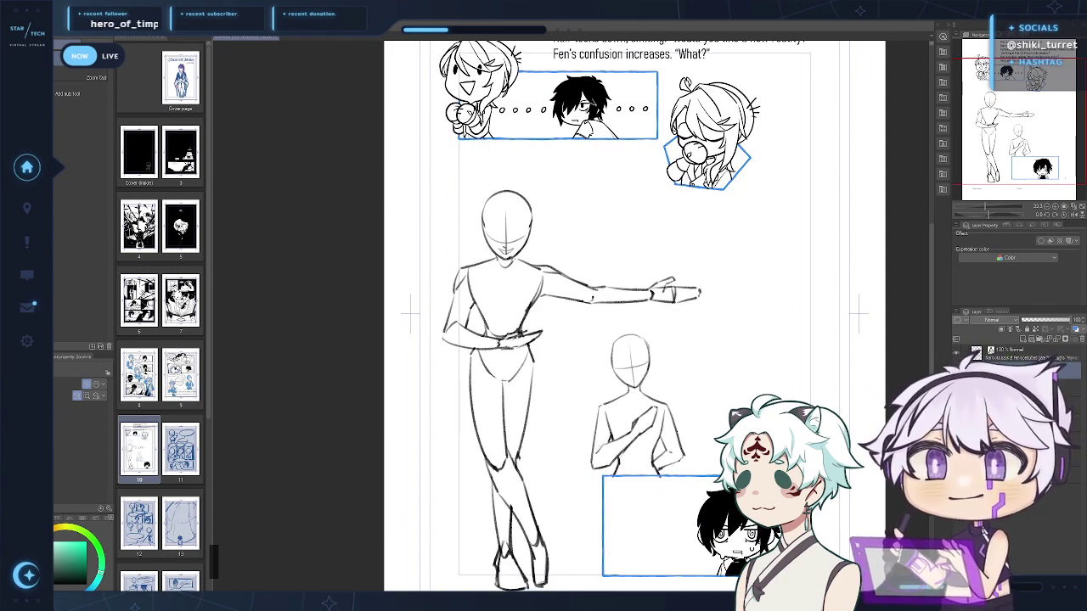
pyautogui.moveTo(777, 449); pyautogui.dragTo(717, 517)
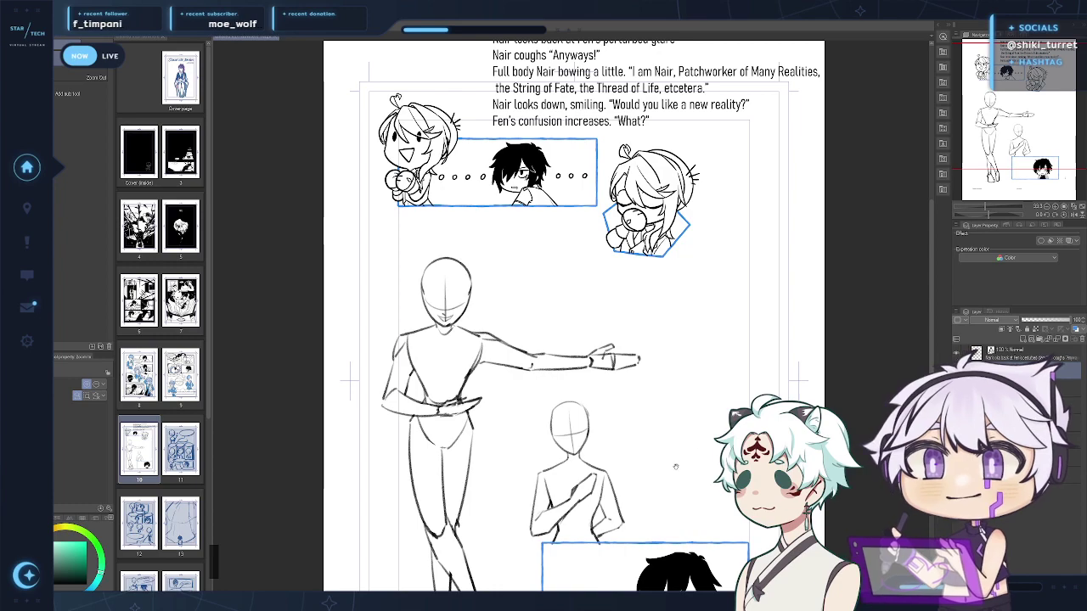
pyautogui.moveTo(470, 515); pyautogui.dragTo(448, 484)
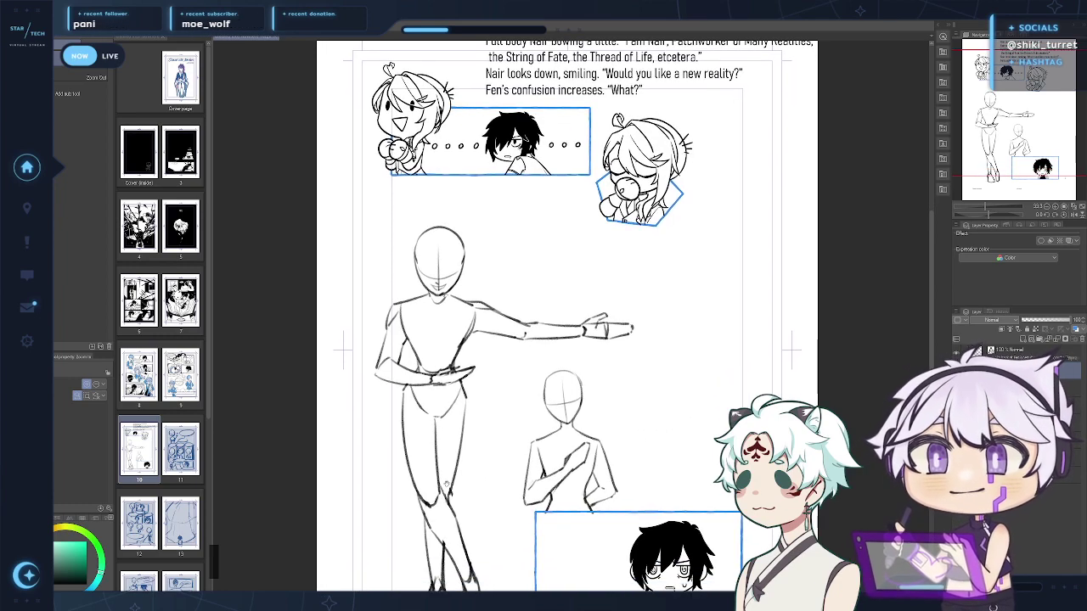
pyautogui.moveTo(423, 399); pyautogui.dragTo(450, 593)
pyautogui.click(956, 371)
pyautogui.click(956, 371)
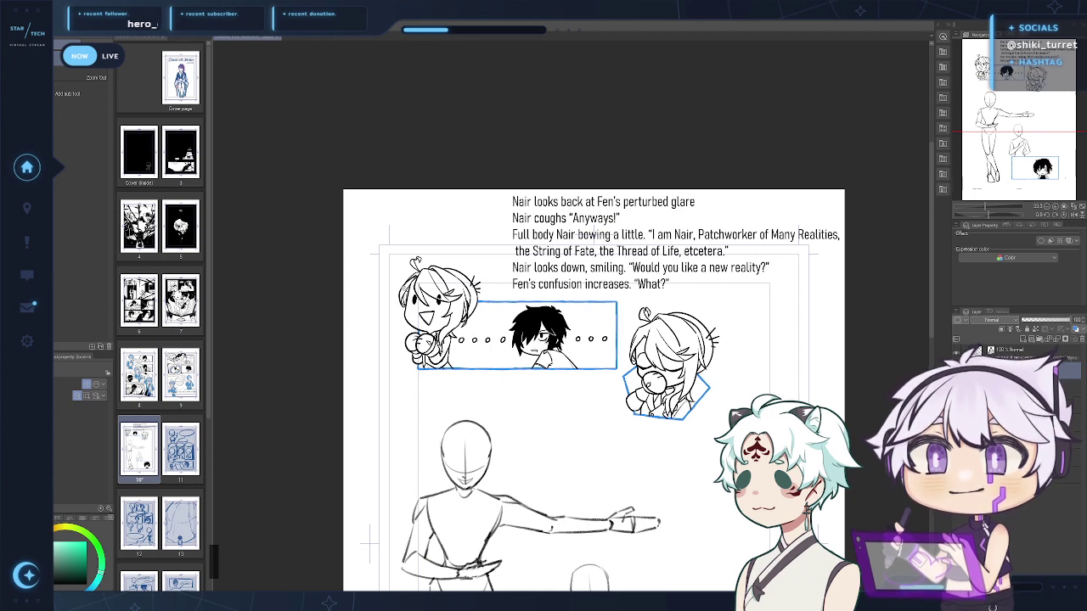
# Tint the mannequin pose sketch layer blue with the layer color effect and select the layer for inking
pyautogui.click(405, 289)
pyautogui.press('p')
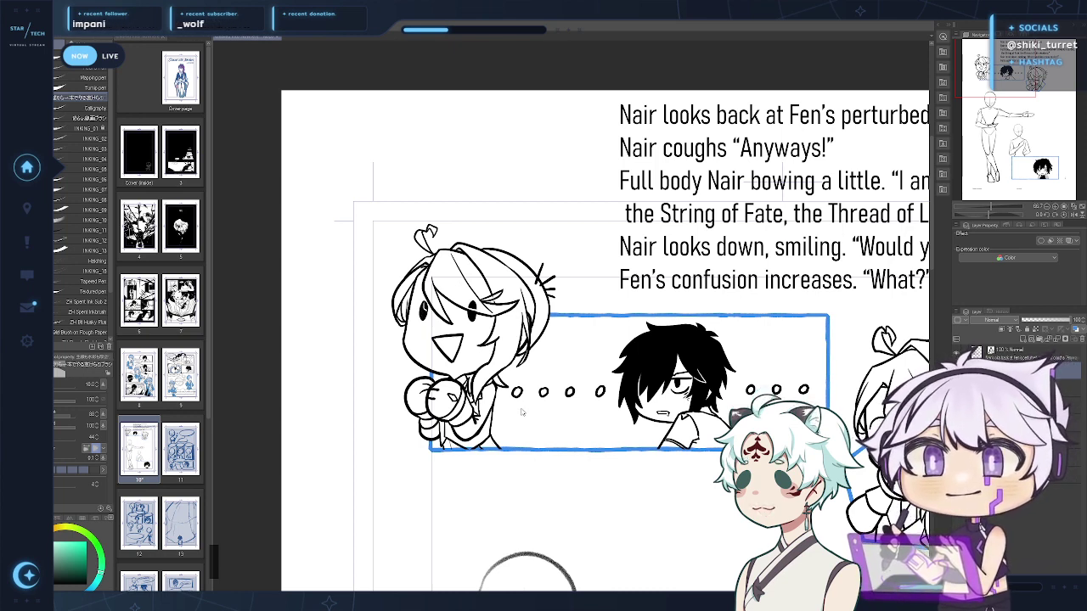
pyautogui.click(508, 485)
pyautogui.moveTo(433, 302); pyautogui.dragTo(426, 287)
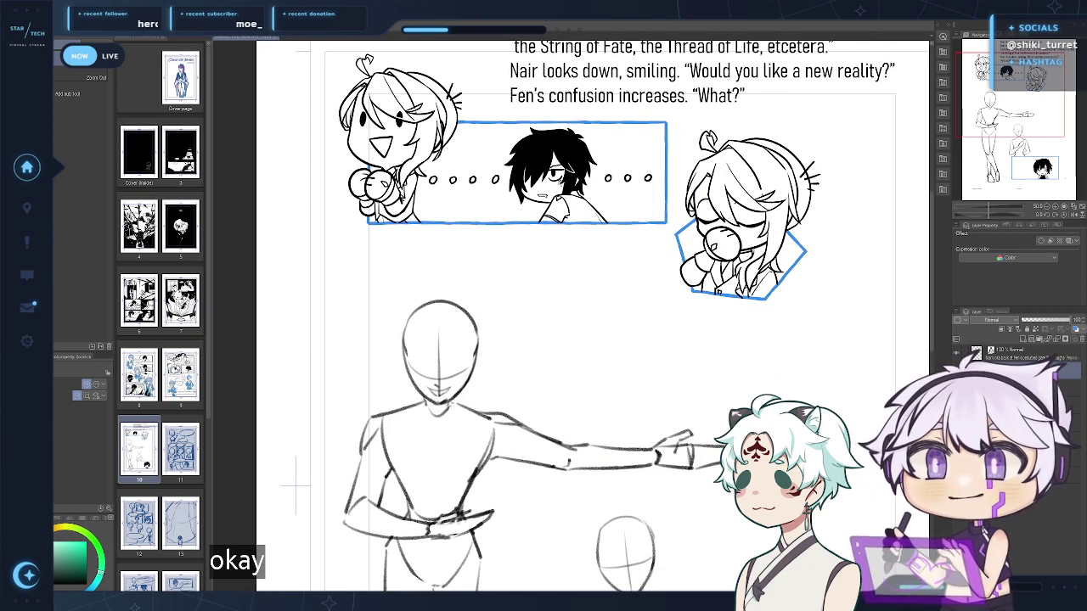
pyautogui.click(1076, 329)
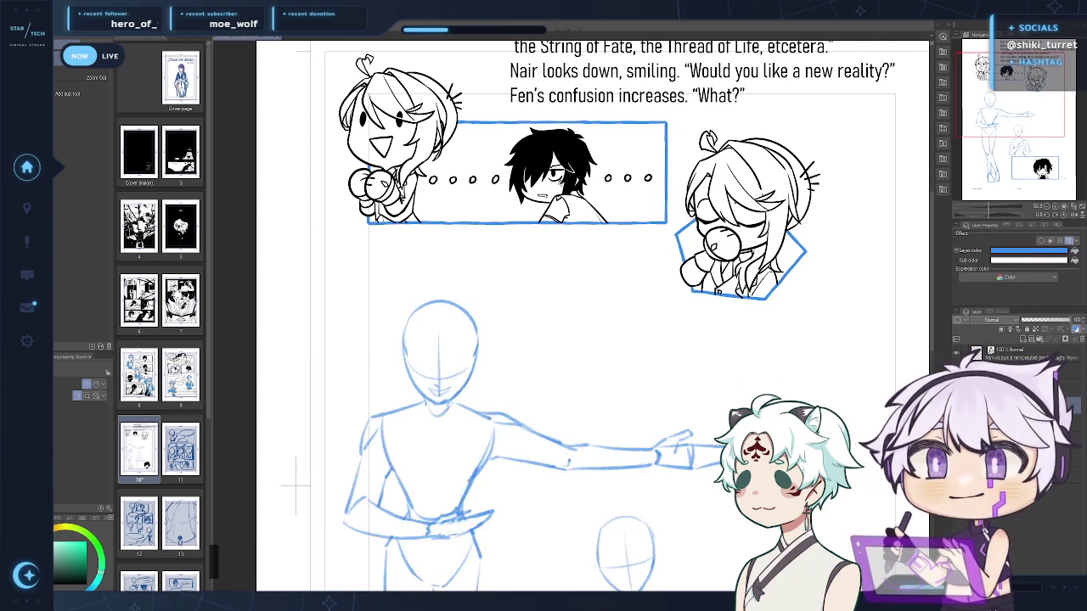
pyautogui.click(1019, 370)
pyautogui.moveTo(663, 442); pyautogui.dragTo(651, 424)
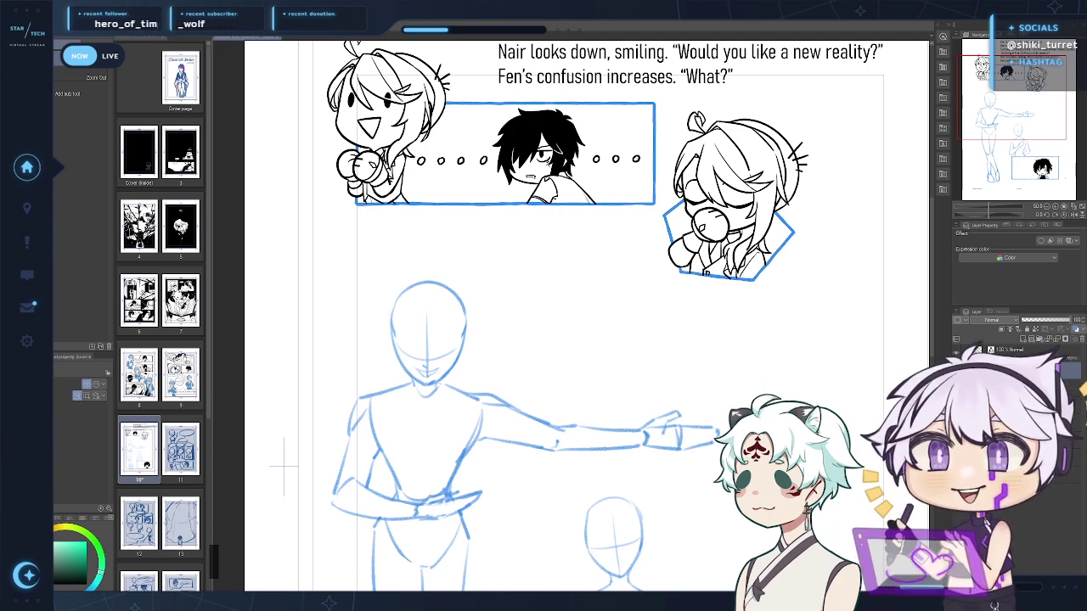
# Ready the inking pen over the standing figure and show the blue-toned comic panel as the Sub View reference
pyautogui.moveTo(572, 414); pyautogui.dragTo(595, 398)
pyautogui.click(497, 309)
pyautogui.moveTo(497, 308); pyautogui.dragTo(487, 252)
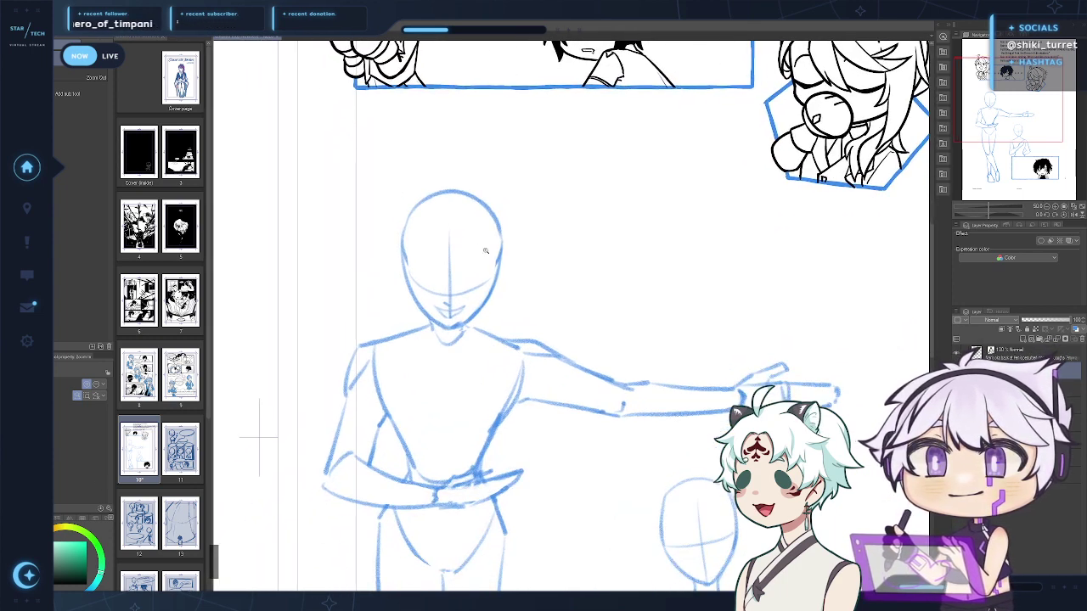
pyautogui.press('p')
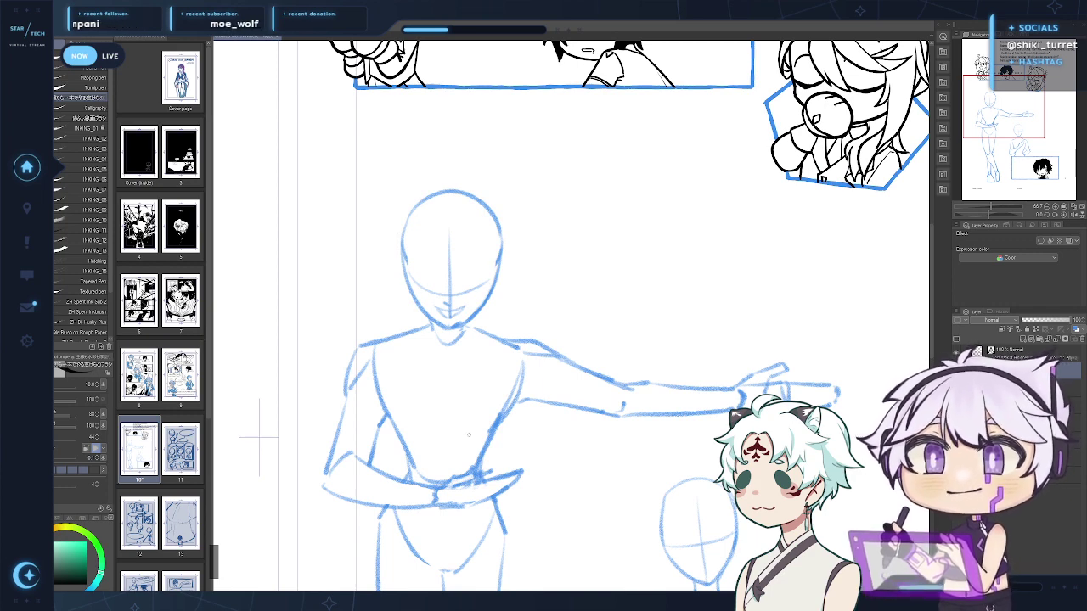
pyautogui.click(1002, 35)
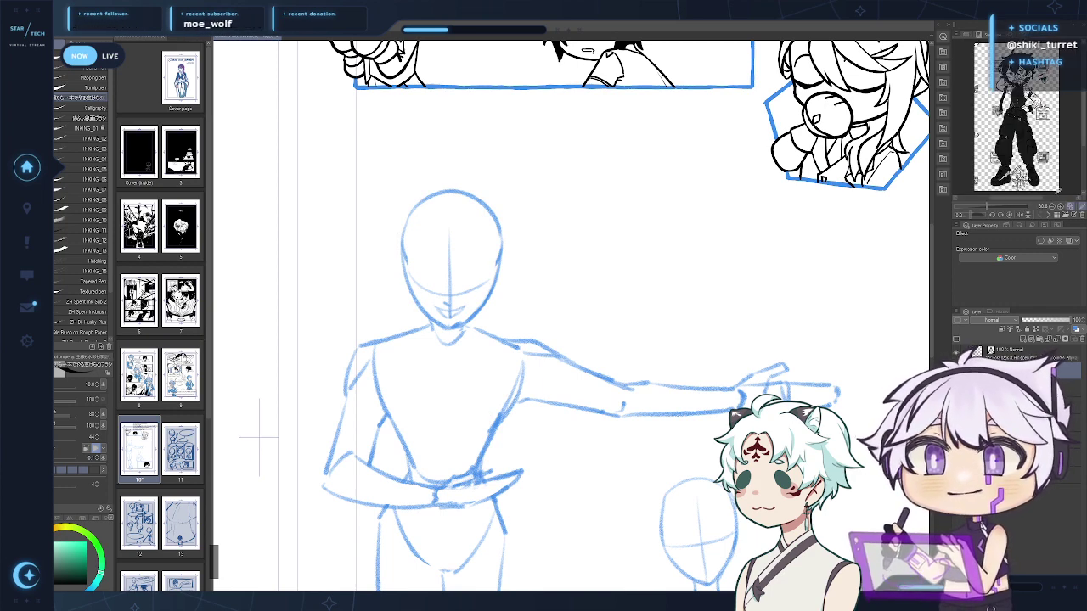
pyautogui.click(1049, 216)
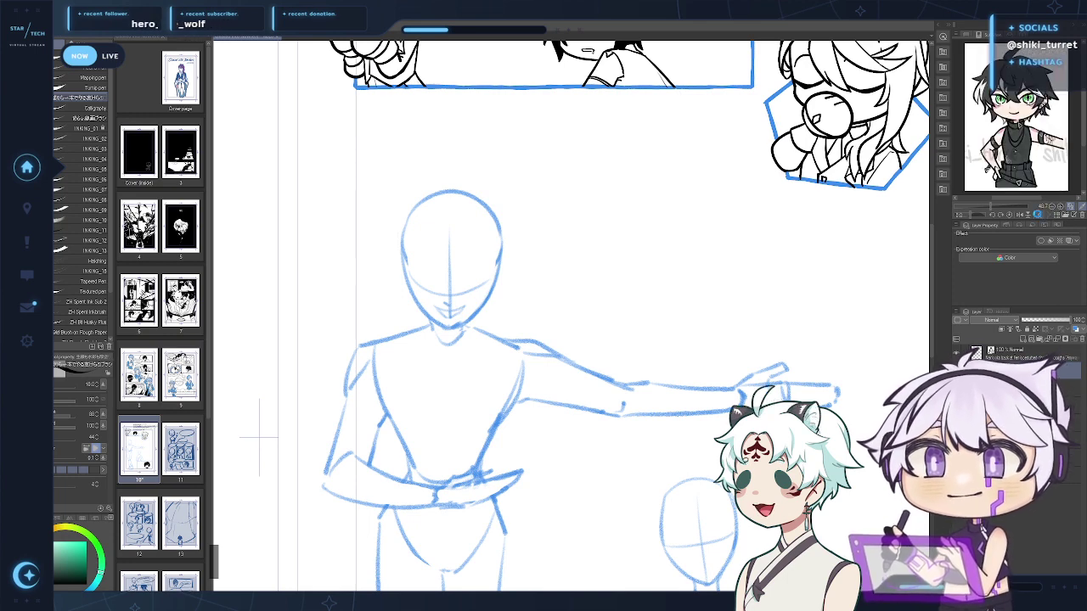
pyautogui.click(1066, 216)
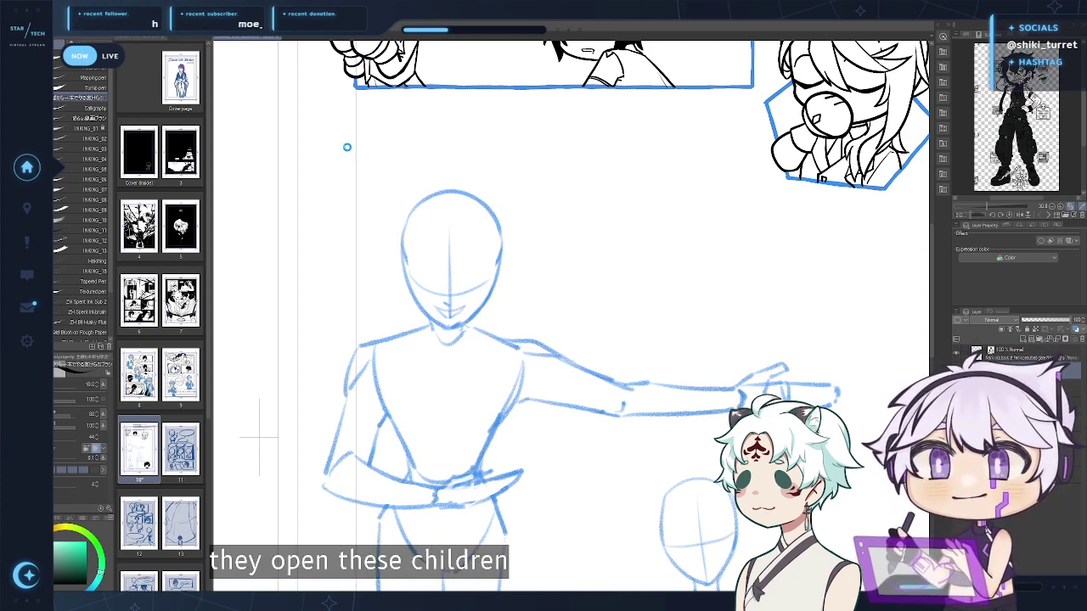
pyautogui.moveTo(1000, 207); pyautogui.dragTo(985, 208)
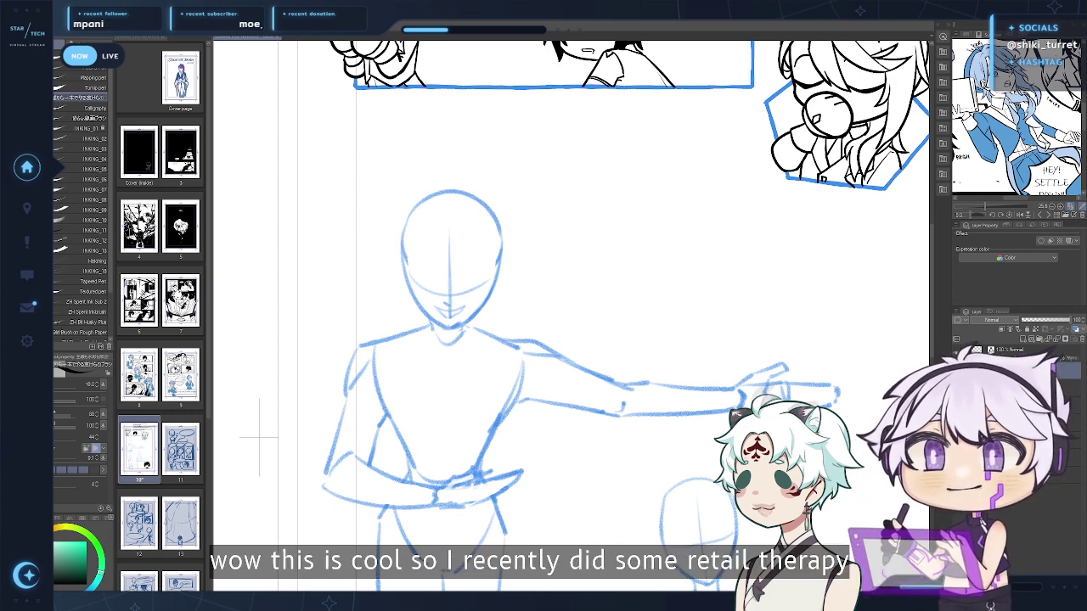
# Save the comic page and slightly widen the page thumbnail area
pyautogui.moveTo(561, 410); pyautogui.dragTo(555, 406)
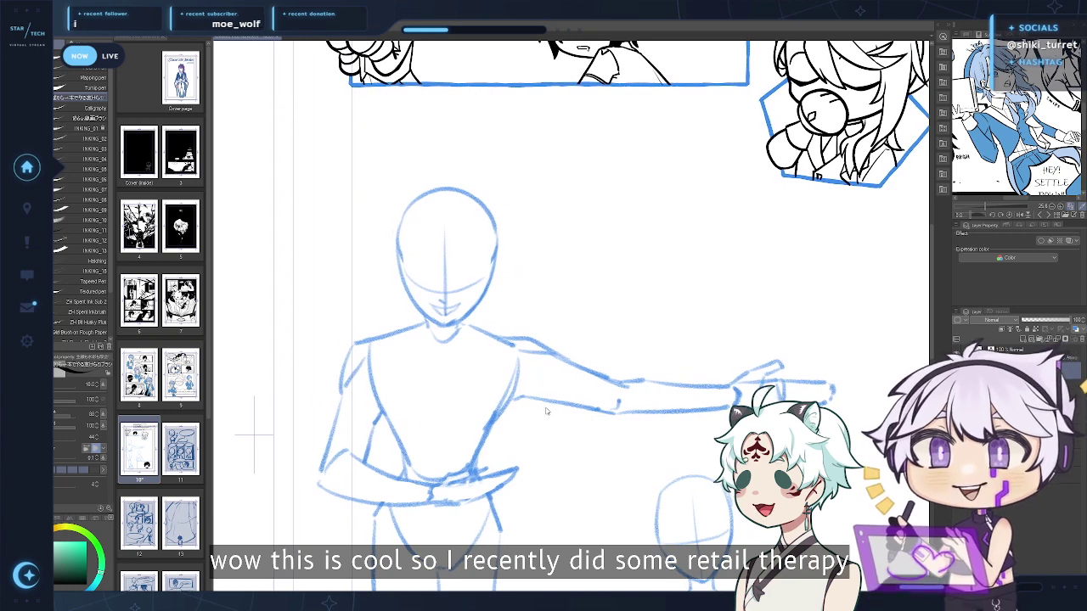
pyautogui.hotkey('ctrl', 's')
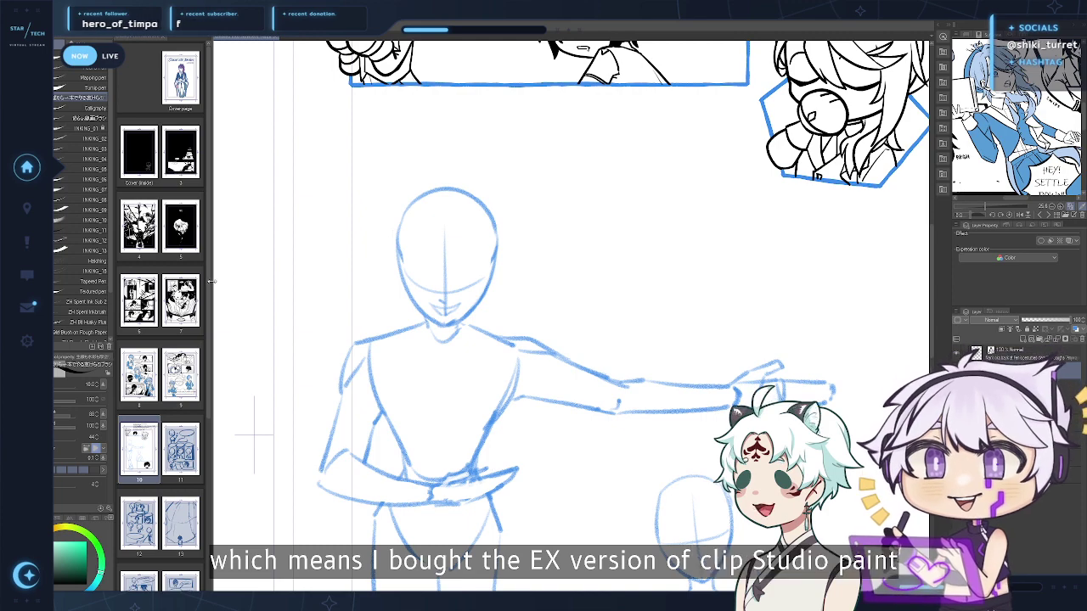
pyautogui.moveTo(211, 281)
pyautogui.mouseDown()
pyautogui.moveTo(241, 287)
pyautogui.moveTo(220, 286)
pyautogui.mouseUp()
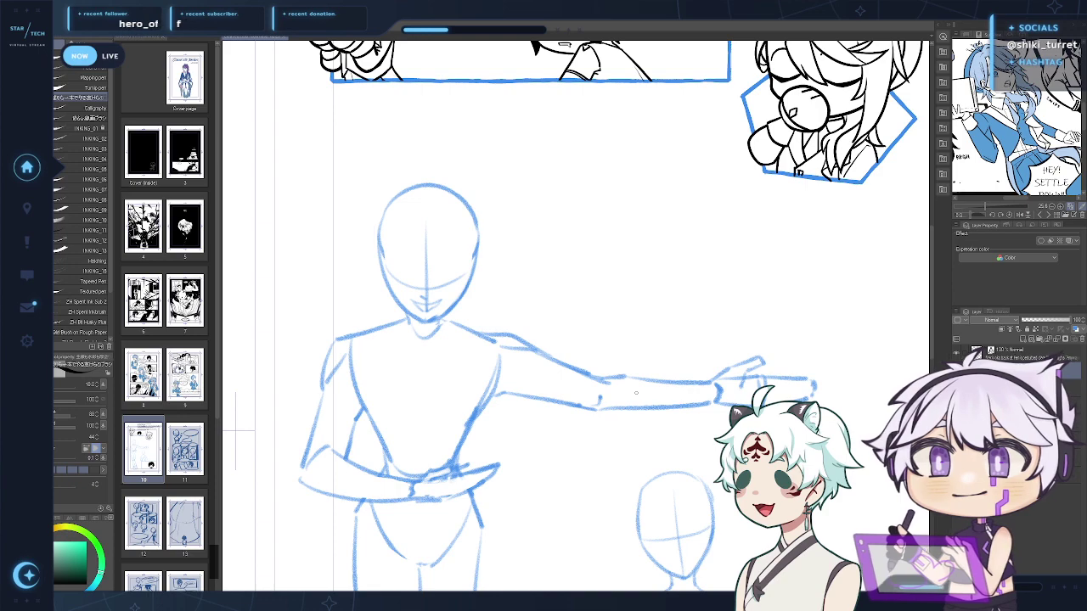
# Ink the pointed jawline and chin of the standing figure in black over the blue sketch
pyautogui.moveTo(619, 395); pyautogui.dragTo(624, 370)
pyautogui.hotkey('alt', 'space')
pyautogui.click(647, 407)
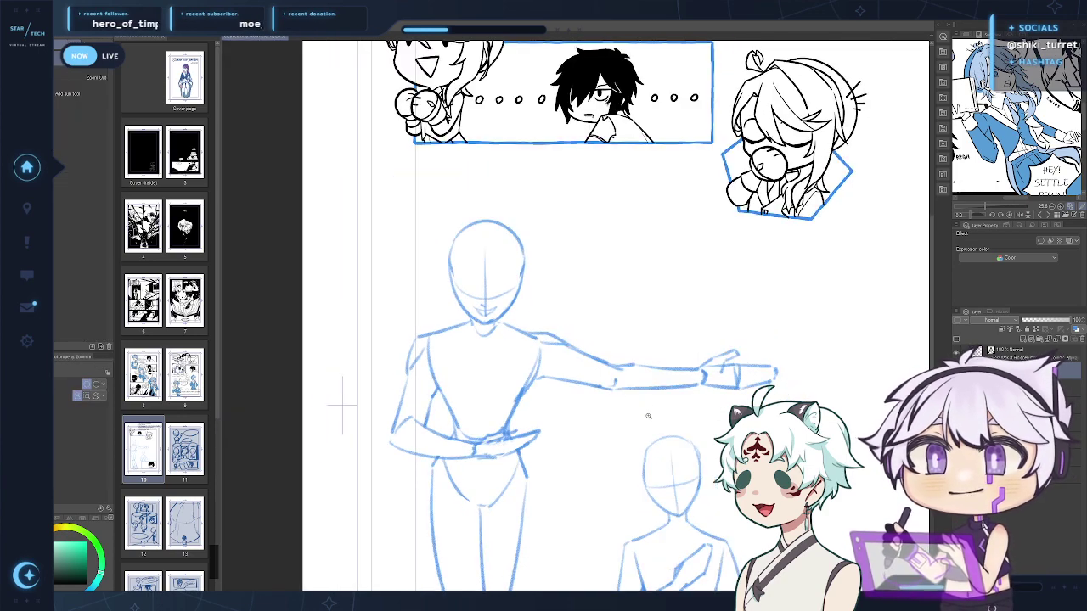
pyautogui.click(643, 405)
pyautogui.moveTo(647, 411); pyautogui.dragTo(557, 406)
pyautogui.click(563, 352)
pyautogui.click(475, 282)
pyautogui.moveTo(475, 283); pyautogui.dragTo(470, 251)
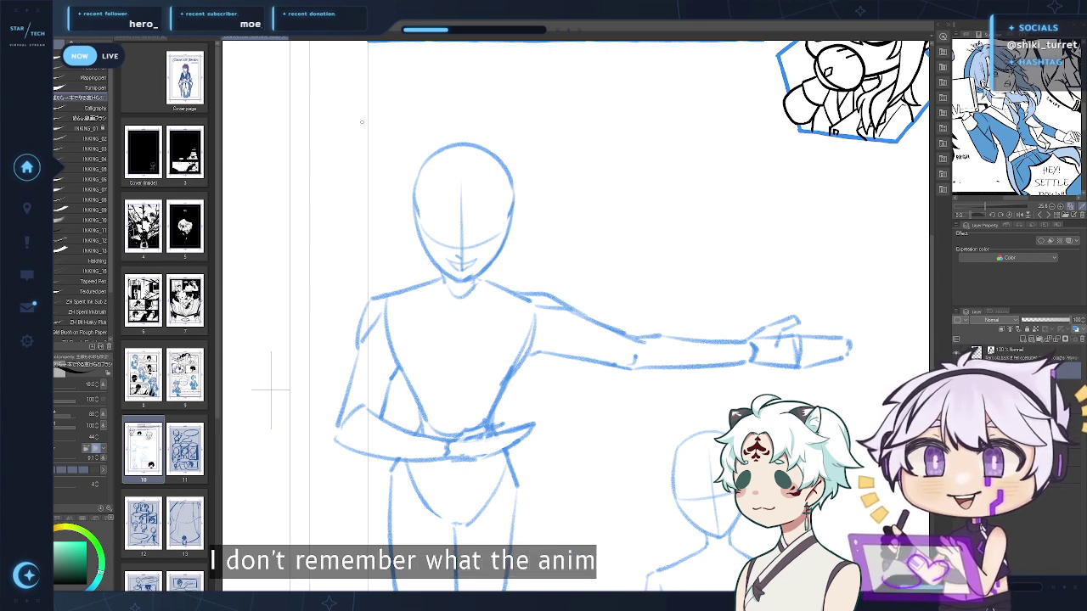
pyautogui.moveTo(513, 324); pyautogui.dragTo(499, 331)
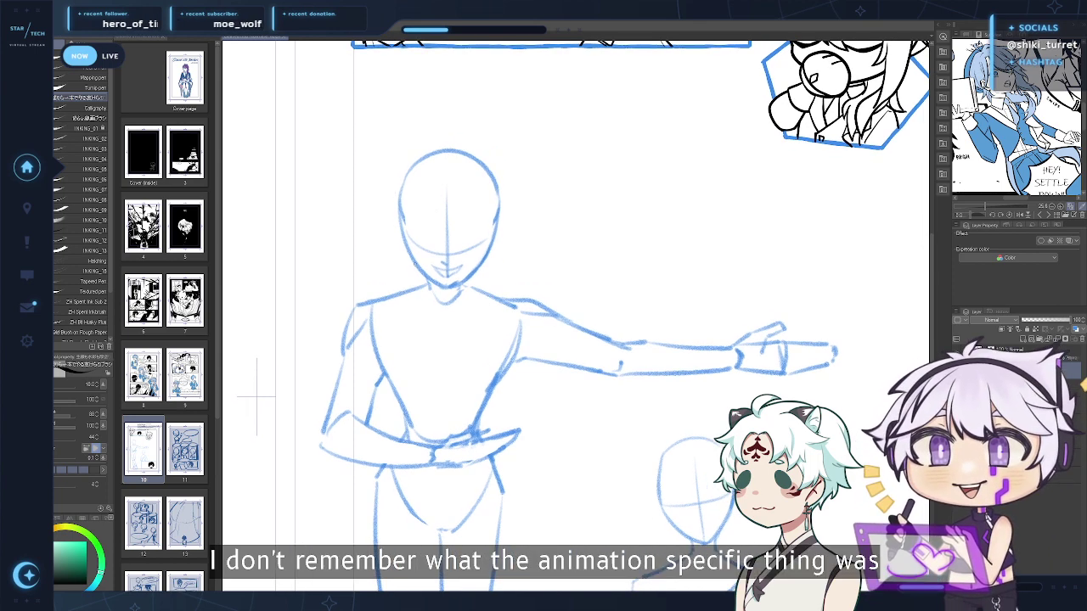
pyautogui.moveTo(412, 258); pyautogui.dragTo(441, 281)
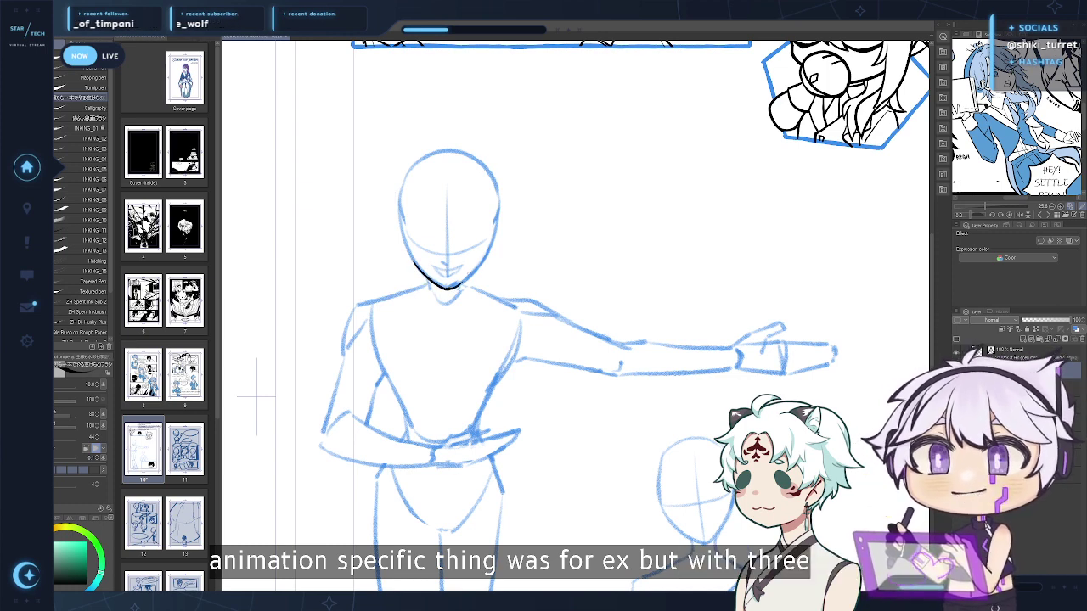
pyautogui.moveTo(448, 287); pyautogui.dragTo(490, 246)
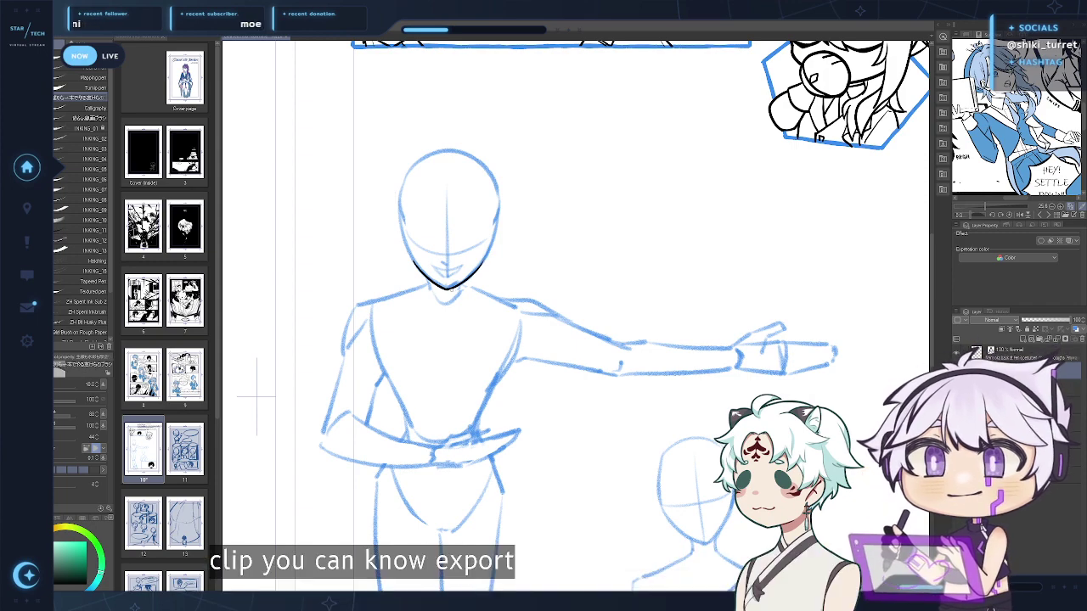
# Try to ink the small curved tip of a hair strand on the standing figure's forehead
pyautogui.moveTo(659, 337); pyautogui.dragTo(676, 354)
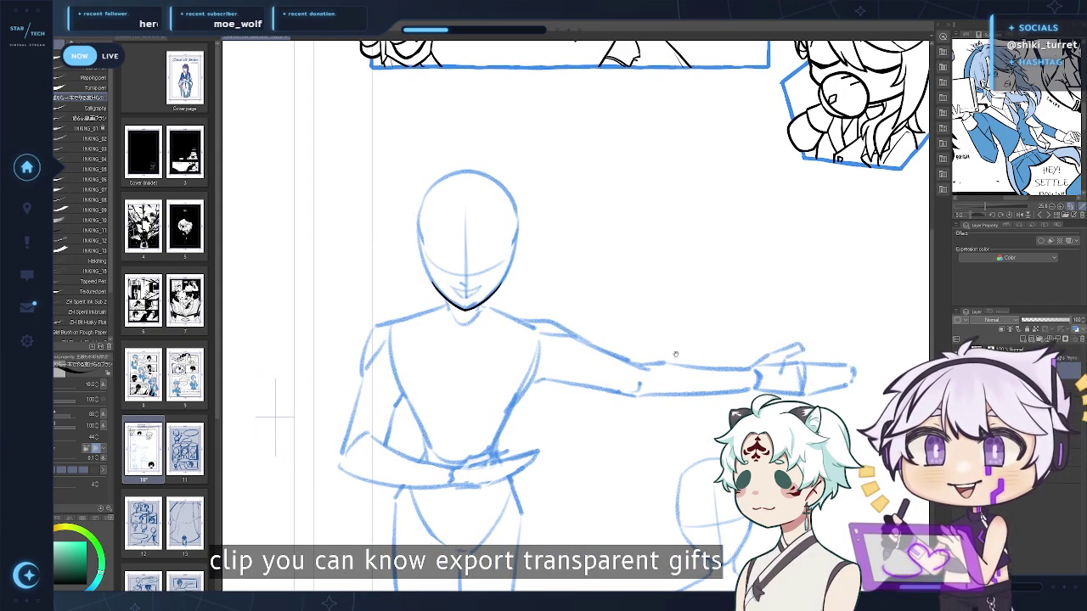
pyautogui.moveTo(526, 326); pyautogui.dragTo(508, 438)
pyautogui.moveTo(478, 366); pyautogui.dragTo(497, 446)
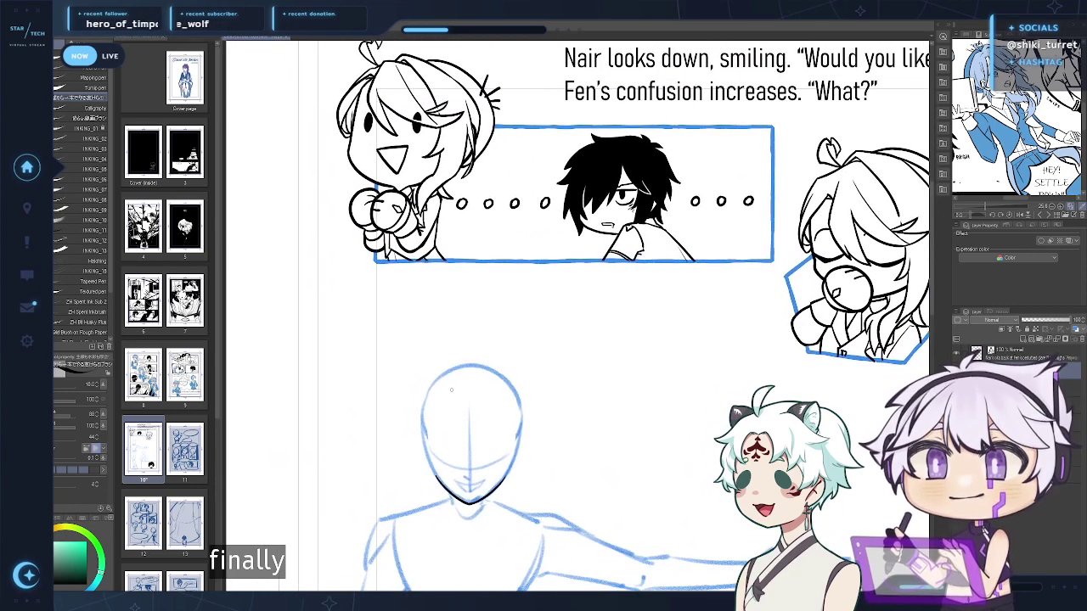
pyautogui.moveTo(447, 405)
pyautogui.mouseDown()
pyautogui.moveTo(452, 389)
pyautogui.moveTo(456, 424)
pyautogui.mouseUp()
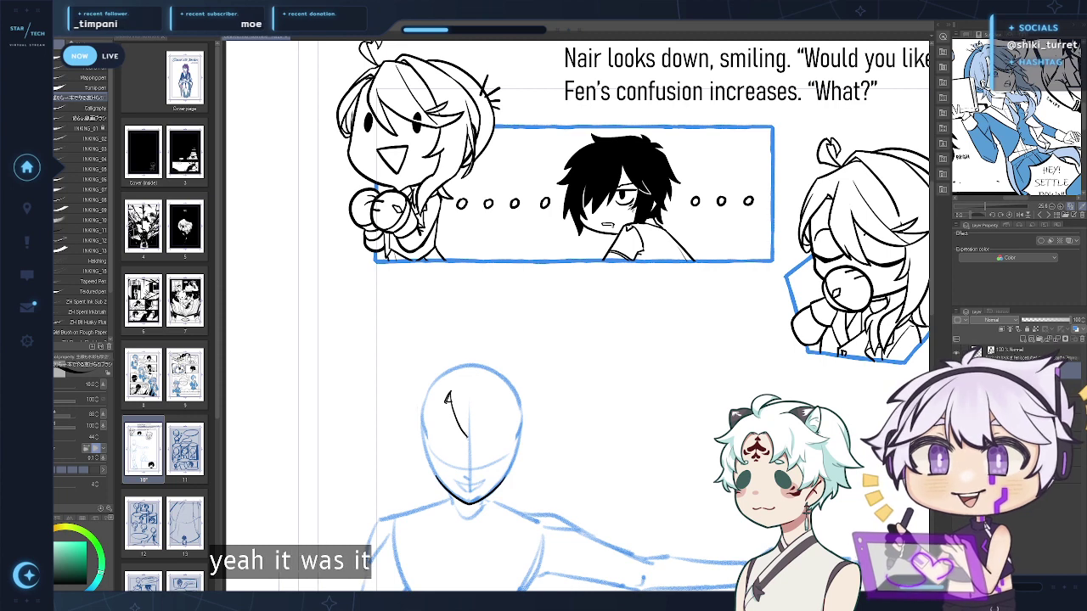
pyautogui.hotkey('ctrl', 'z')
pyautogui.hotkey('ctrl', 'z')
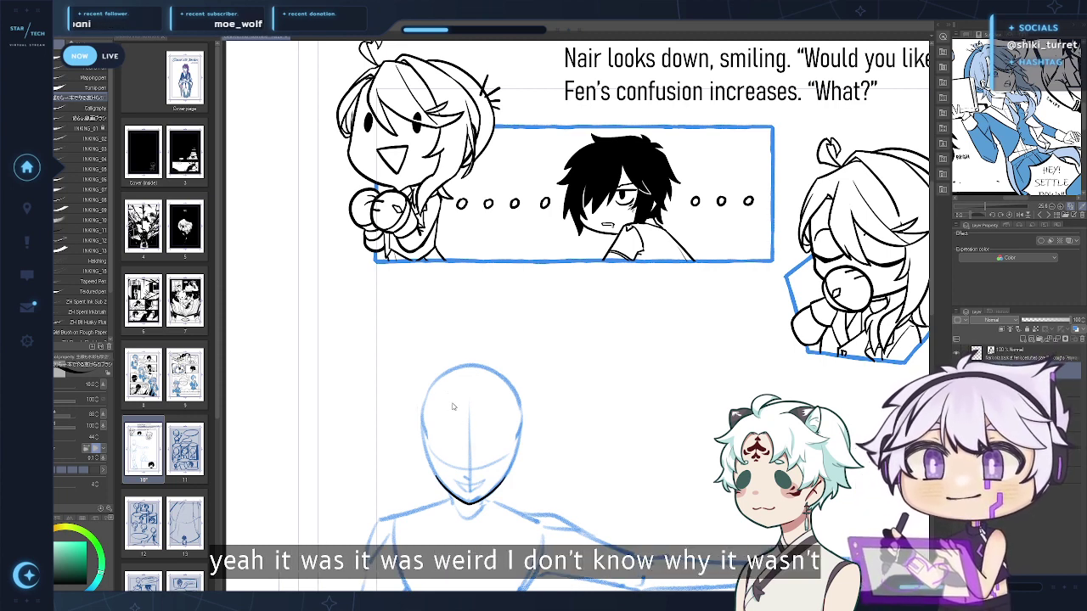
pyautogui.moveTo(447, 405); pyautogui.dragTo(446, 415)
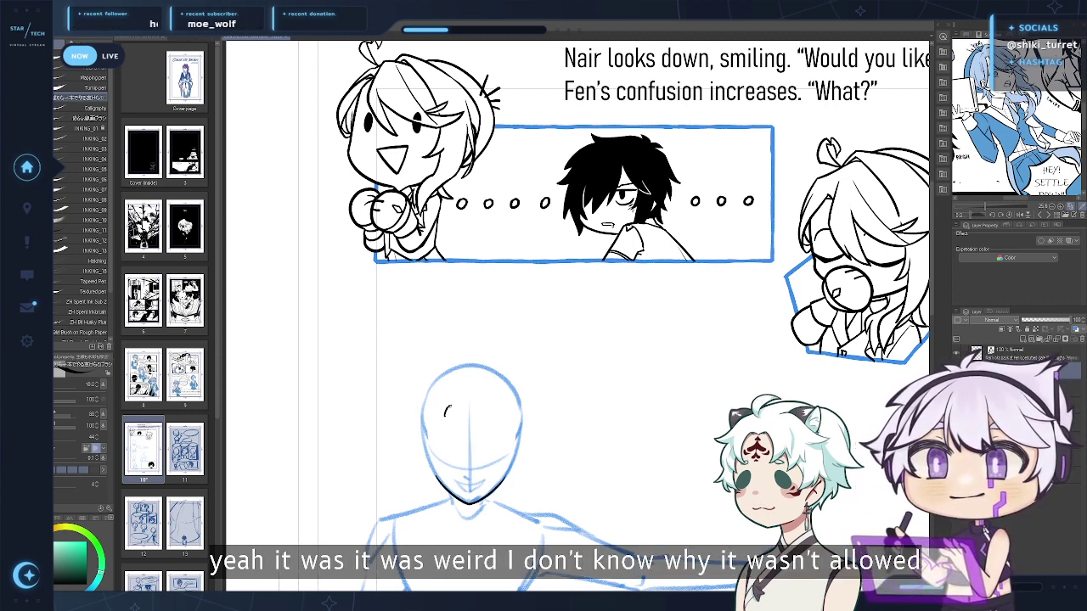
pyautogui.moveTo(448, 406); pyautogui.dragTo(447, 416)
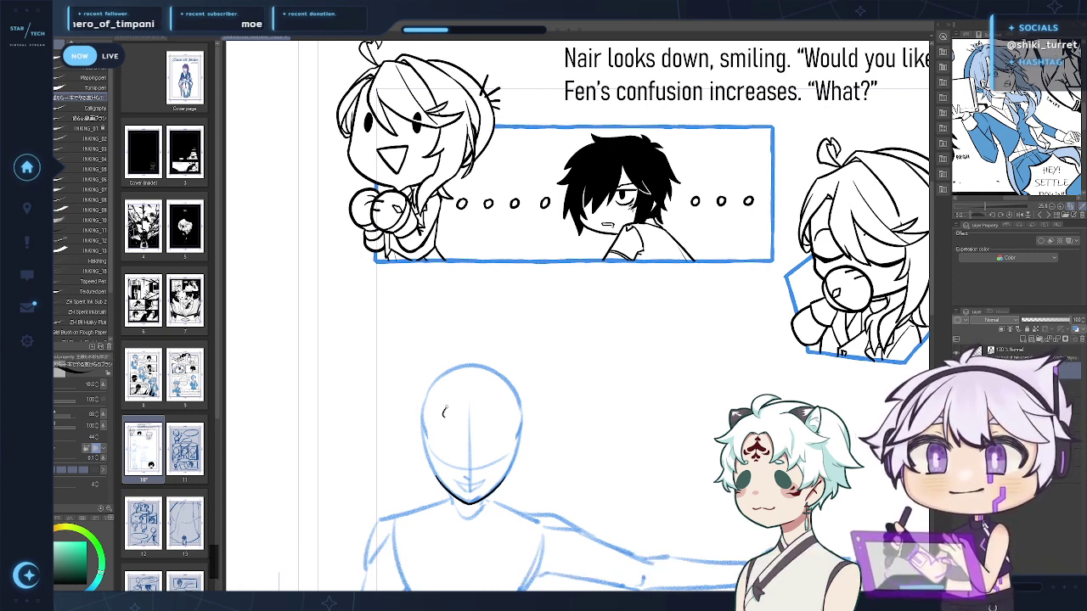
pyautogui.hotkey('ctrl', 'z')
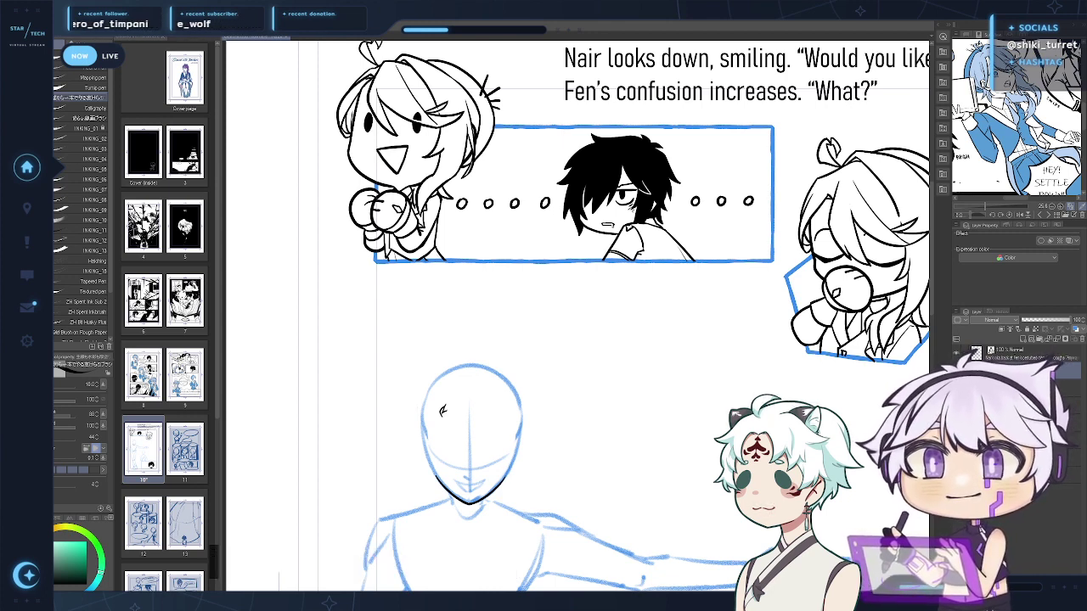
# Try to ink a long bang strand running from the small hair tip down across the face
pyautogui.scroll(-2, 514, 370)
pyautogui.moveTo(440, 371)
pyautogui.mouseDown()
pyautogui.moveTo(419, 262)
pyautogui.moveTo(428, 290)
pyautogui.mouseUp()
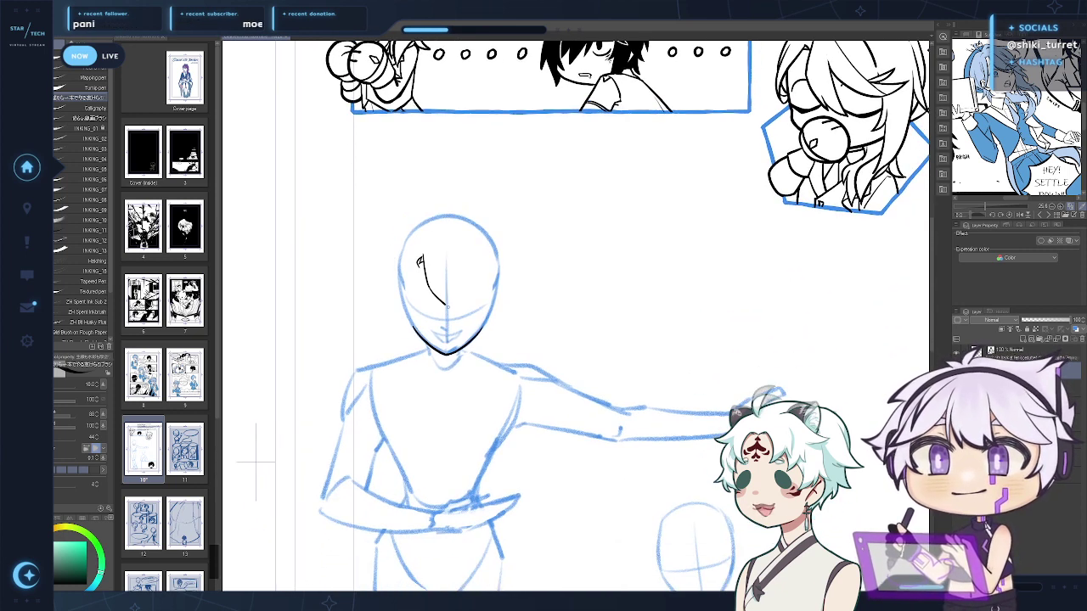
pyautogui.hotkey('ctrl', 'z')
pyautogui.moveTo(424, 253); pyautogui.dragTo(427, 294)
pyautogui.hotkey('ctrl', 'z')
pyautogui.hotkey('ctrl', 'z')
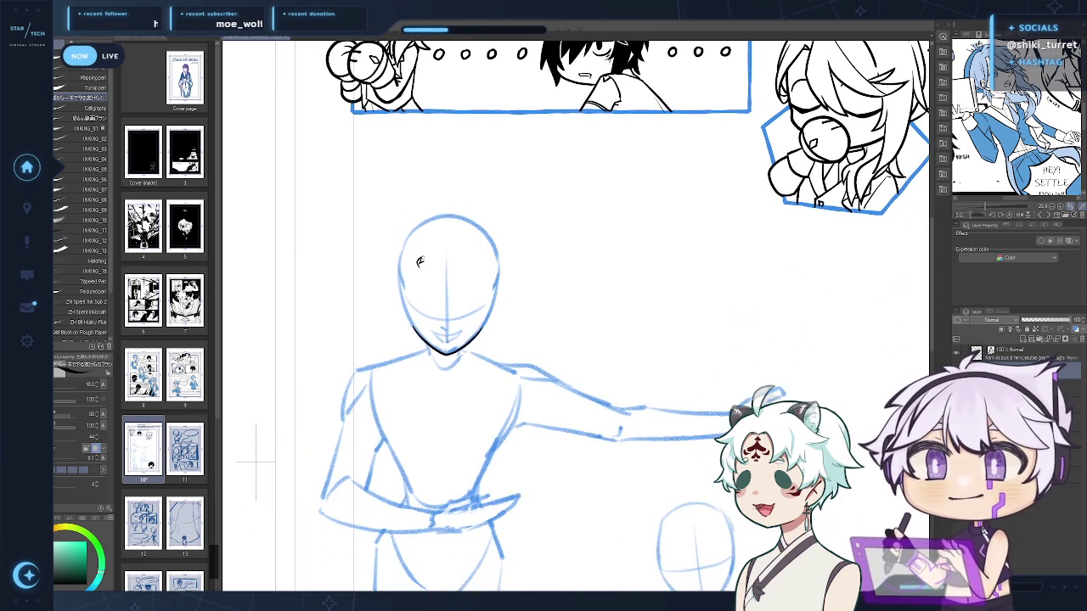
pyautogui.moveTo(423, 256); pyautogui.dragTo(433, 296)
pyautogui.hotkey('ctrl', 'z')
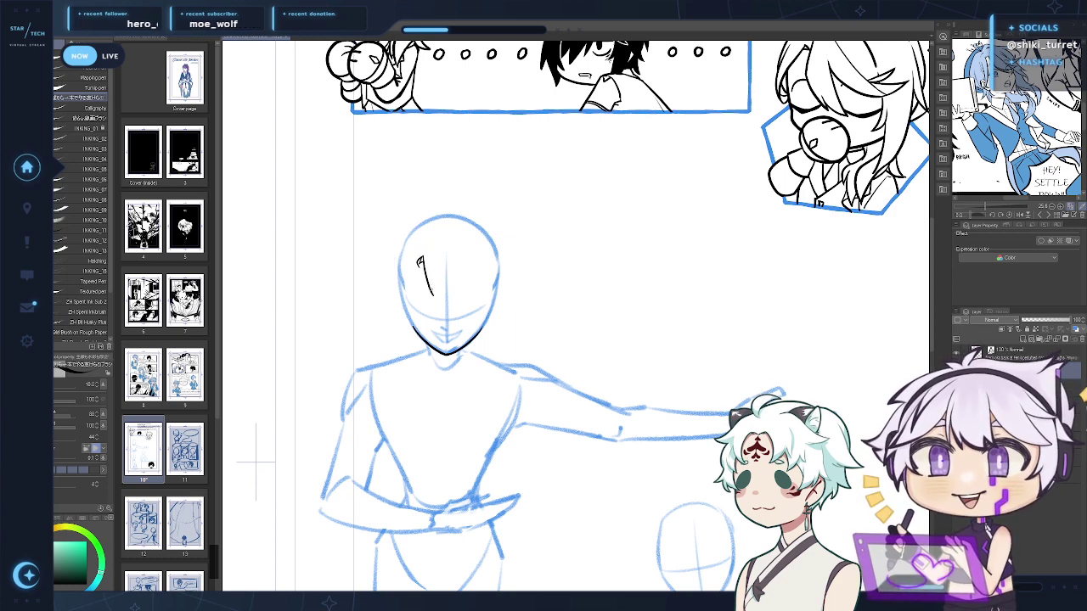
pyautogui.hotkey('ctrl', 'z')
pyautogui.hotkey('ctrl', 'z')
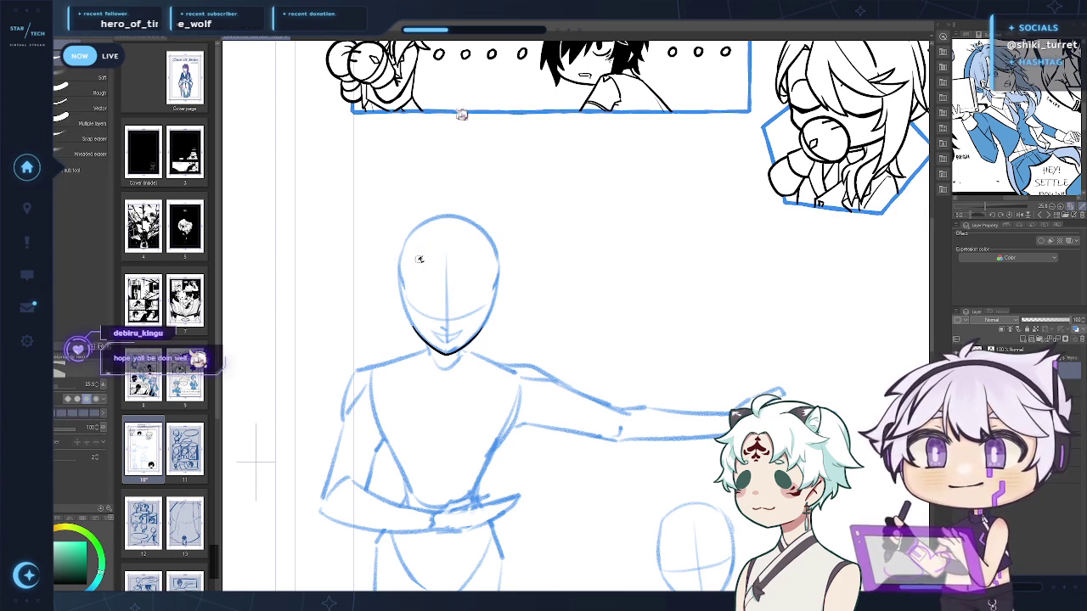
# Redo the small hair tip on the standing figure's forehead in black and show the page overview in the Navigator
pyautogui.hotkey('ctrl', 'space')
pyautogui.click(431, 261)
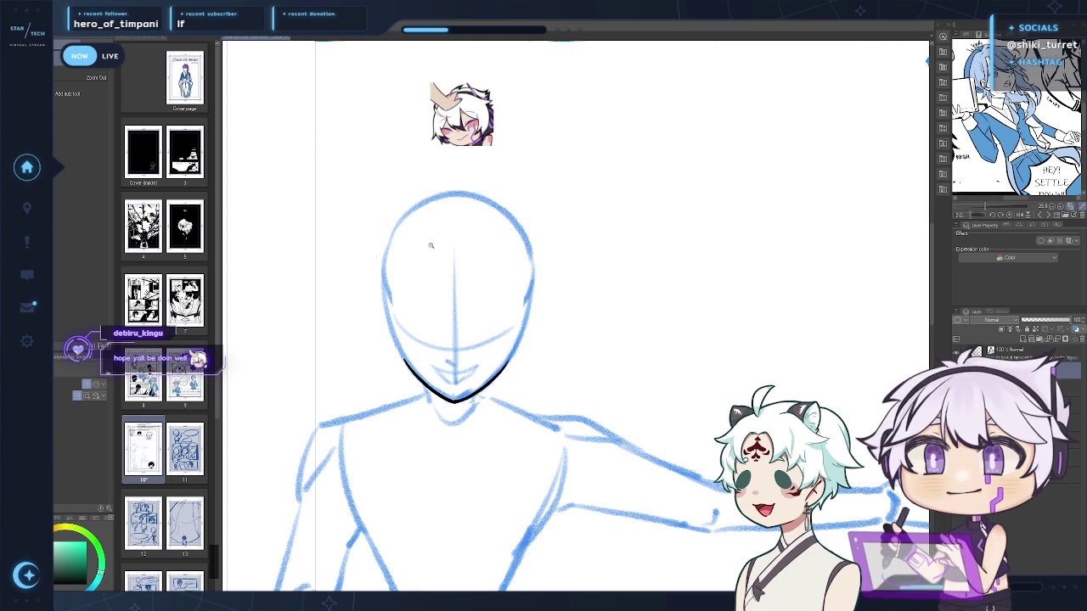
pyautogui.press('p')
pyautogui.hotkey('ctrl', 'z')
pyautogui.click(967, 35)
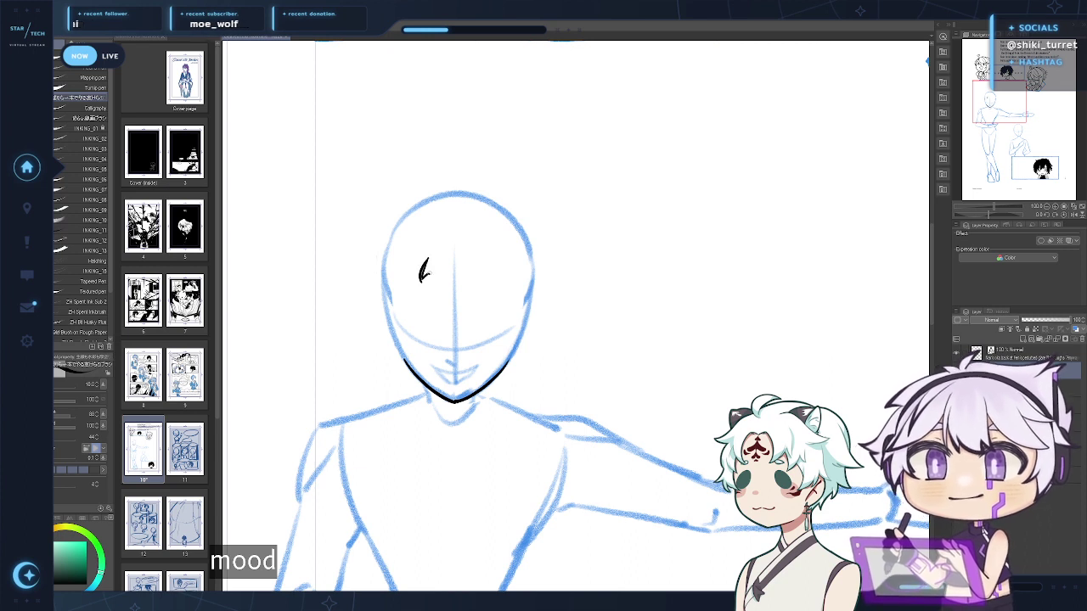
# Ink a long pointed bang strand in black from the small forehead hair tip diagonally down across the standing figure's face
pyautogui.moveTo(428, 259)
pyautogui.mouseDown()
pyautogui.moveTo(469, 338)
pyautogui.moveTo(451, 324)
pyautogui.mouseUp()
pyautogui.hotkey('ctrl', 'z')
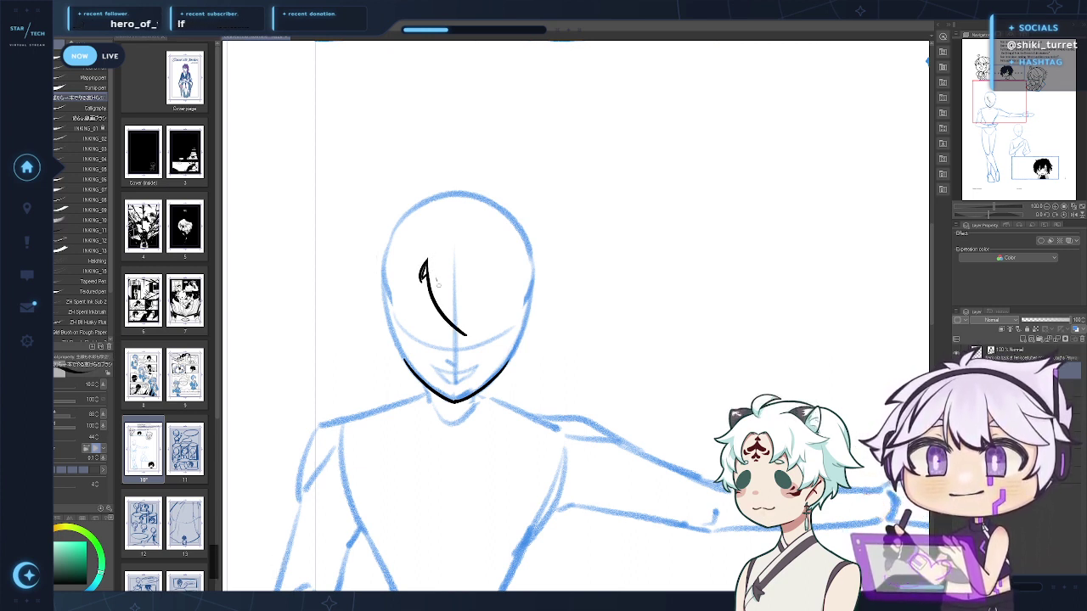
pyautogui.hotkey('ctrl', 'z')
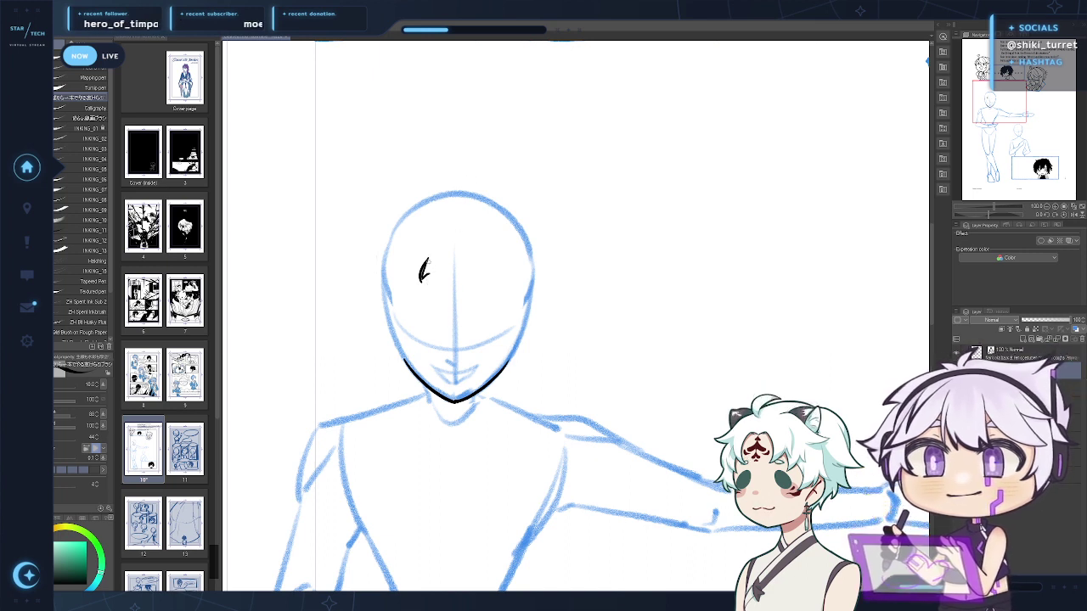
pyautogui.moveTo(427, 261); pyautogui.dragTo(459, 344)
pyautogui.hotkey('ctrl', 'z')
pyautogui.moveTo(428, 261); pyautogui.dragTo(463, 348)
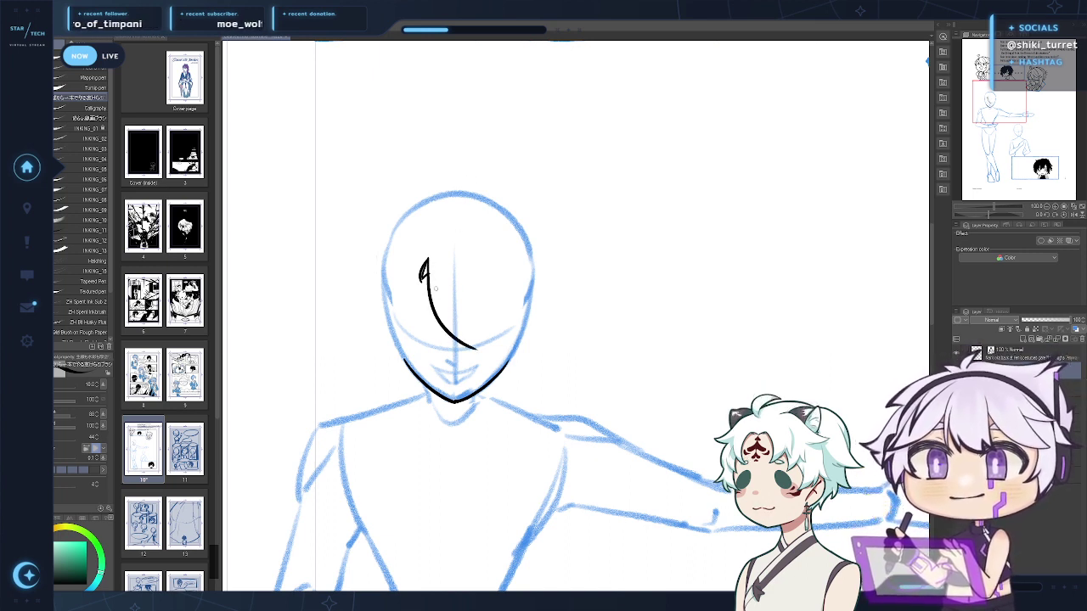
pyautogui.hotkey('ctrl', 'z')
pyautogui.moveTo(427, 260); pyautogui.dragTo(484, 357)
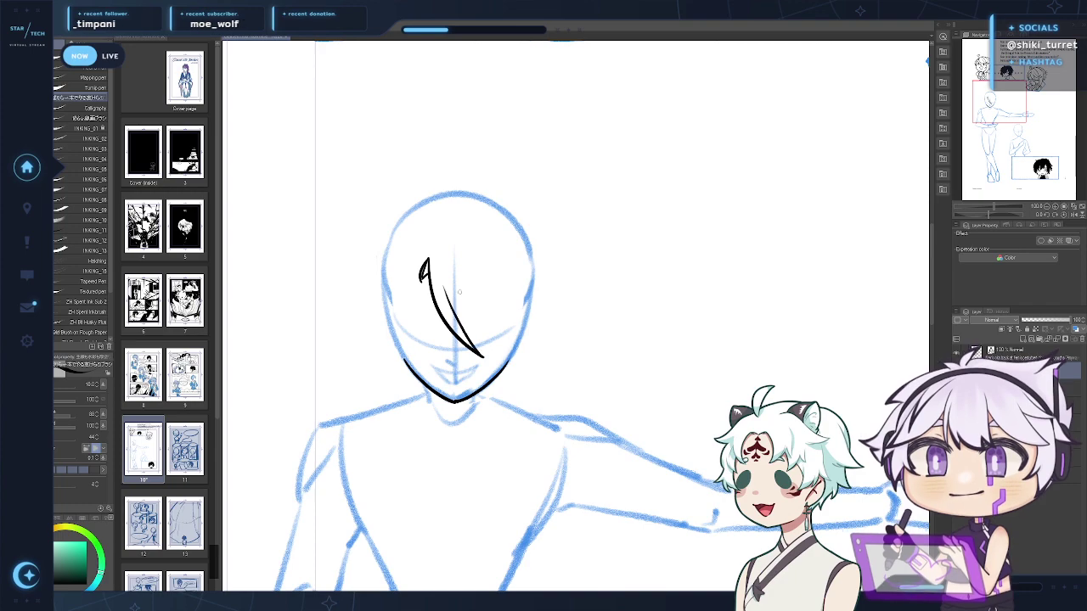
# Ink a second bang strand sweeping sideways across the face to a pointed, upturned tip just past the cheek
pyautogui.moveTo(491, 113); pyautogui.dragTo(436, 187)
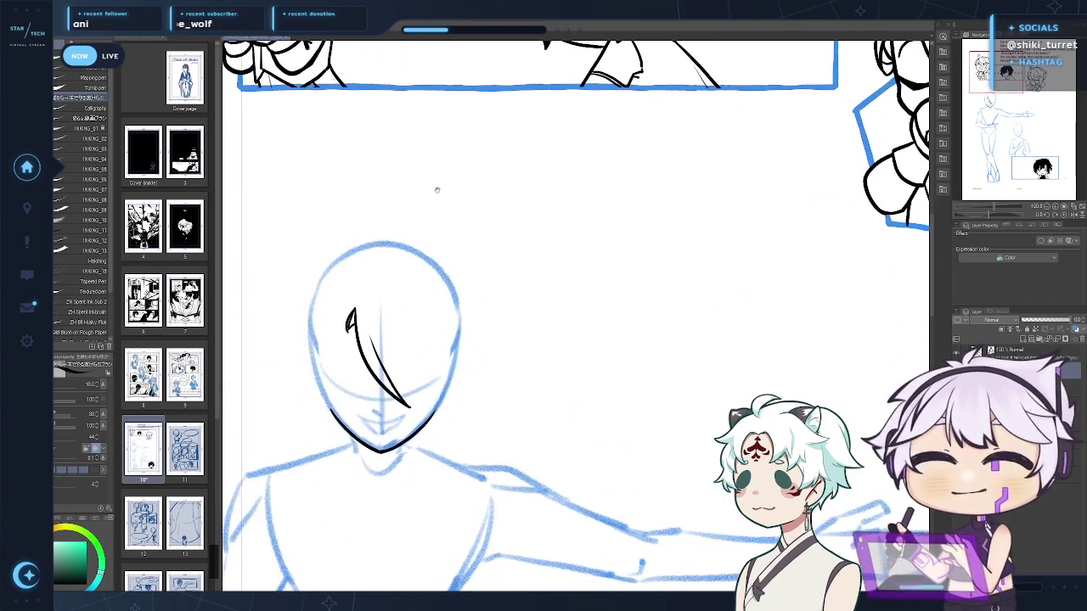
pyautogui.moveTo(393, 348)
pyautogui.mouseDown()
pyautogui.moveTo(454, 301)
pyautogui.moveTo(495, 339)
pyautogui.mouseUp()
pyautogui.hotkey('ctrl', 'z')
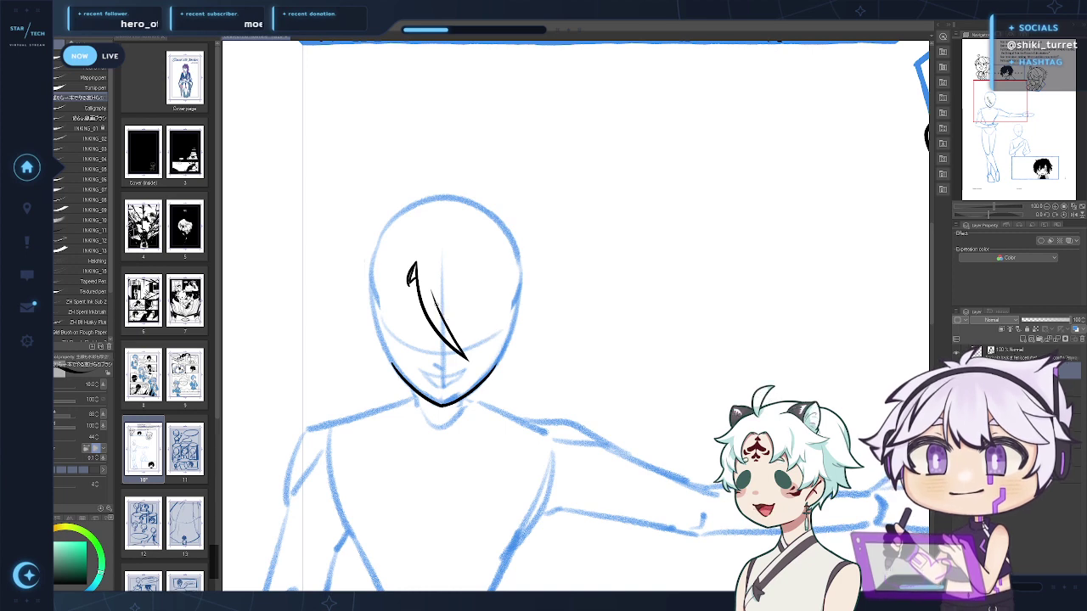
pyautogui.hotkey('ctrl', 'z')
pyautogui.moveTo(435, 303); pyautogui.dragTo(507, 335)
pyautogui.moveTo(452, 269); pyautogui.dragTo(507, 335)
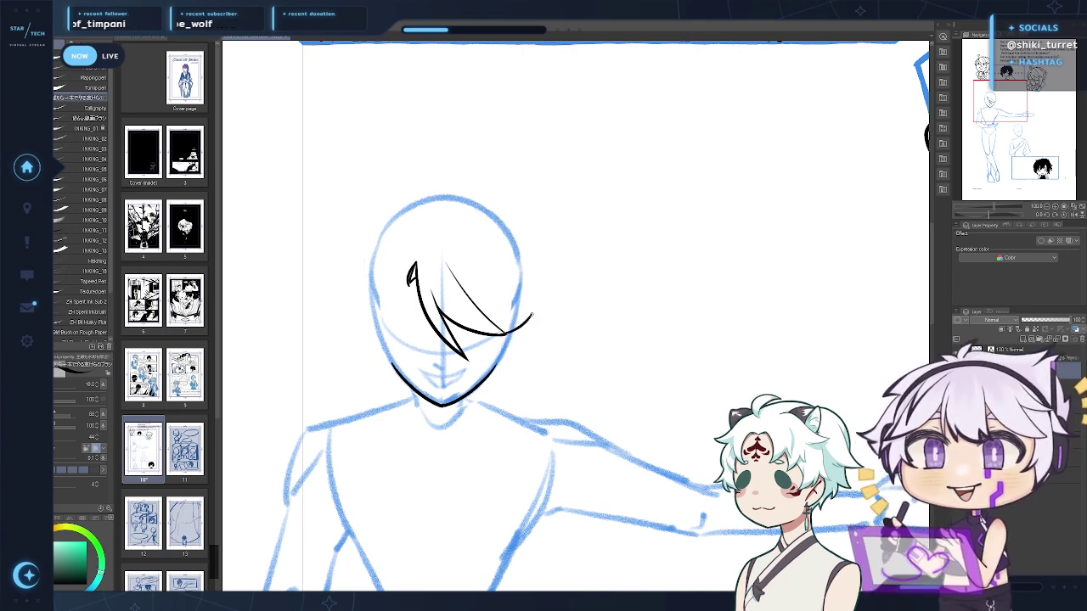
pyautogui.hotkey('ctrl', 'z')
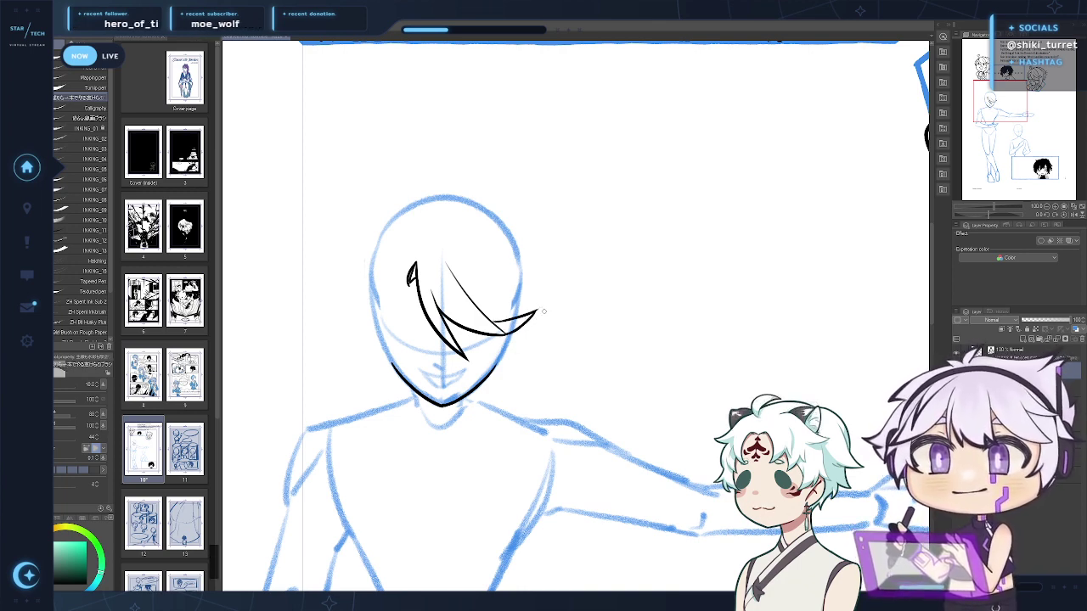
# Ink a small split strand of hair beside the upturned tip of the second bang
pyautogui.moveTo(540, 335); pyautogui.dragTo(455, 348)
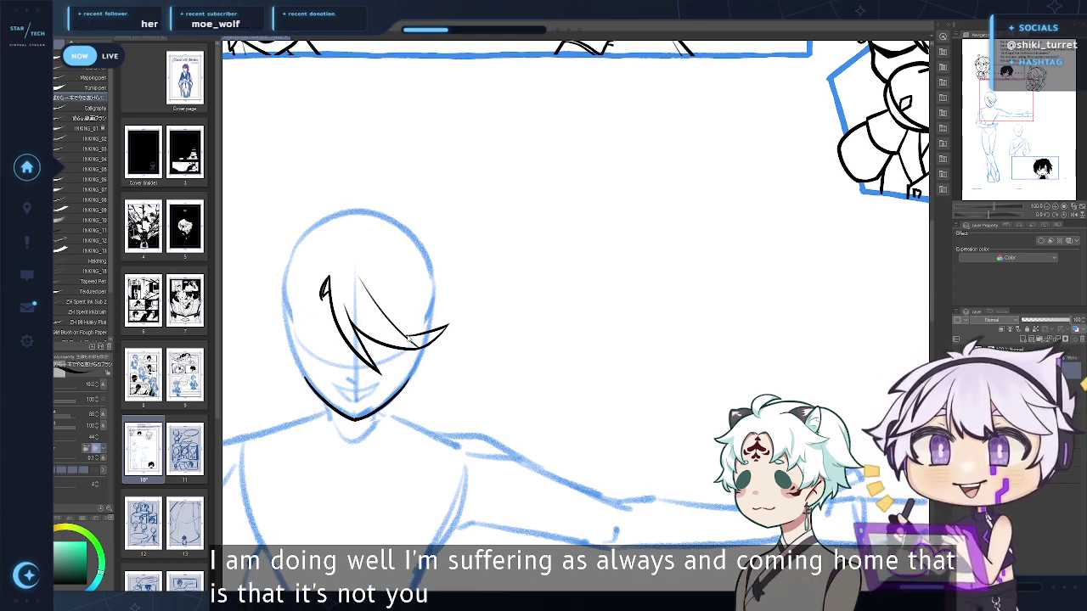
pyautogui.moveTo(408, 339); pyautogui.dragTo(417, 346)
pyautogui.moveTo(410, 337); pyautogui.dragTo(430, 320)
pyautogui.hotkey('ctrl', 'z')
pyautogui.hotkey('ctrl', 'z')
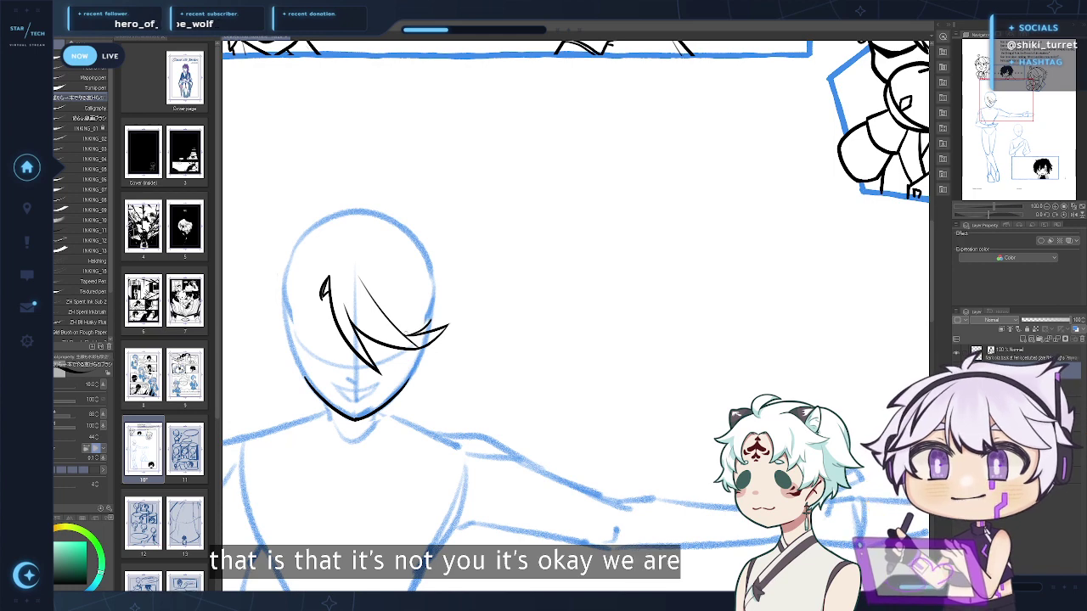
pyautogui.moveTo(411, 265); pyautogui.dragTo(560, 232)
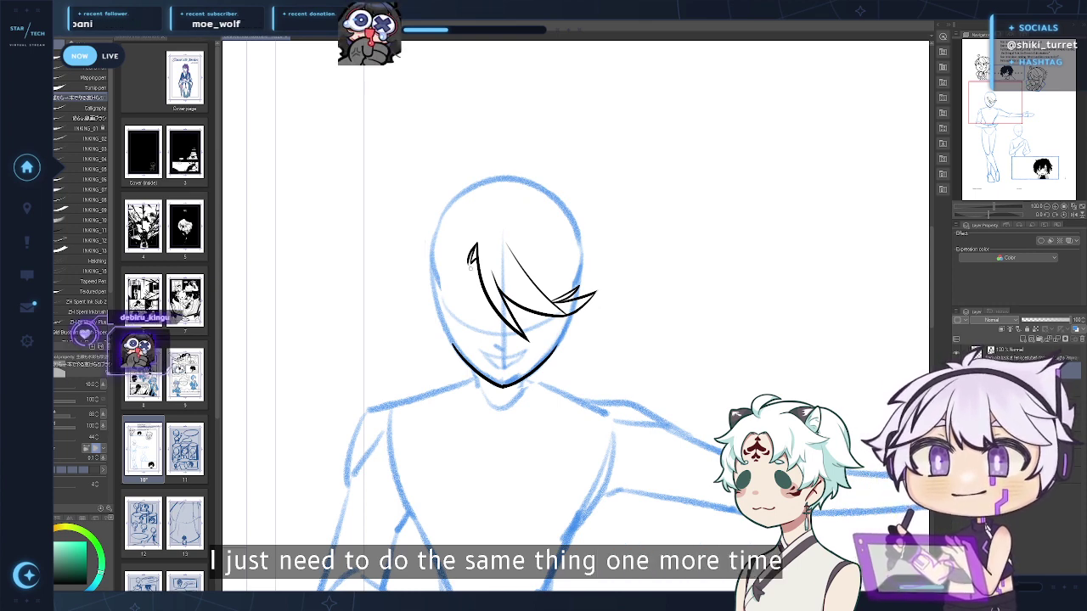
# Ink two curved parting strands above the bangs, a short one over the small hair tip and a longer one from the crown
pyautogui.moveTo(493, 214); pyautogui.dragTo(490, 249)
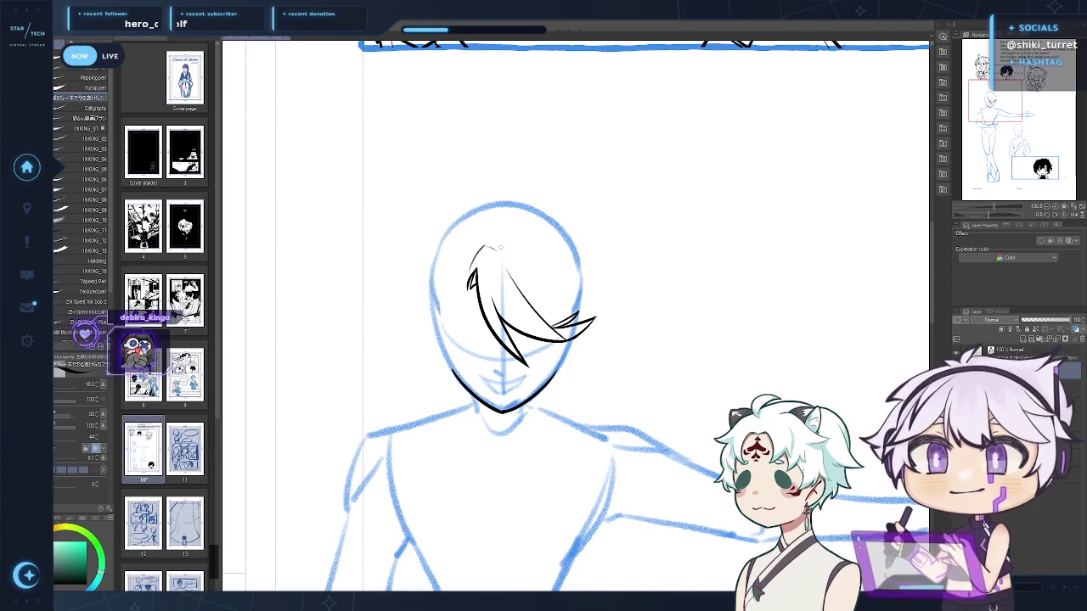
pyautogui.scroll(10, 553, 218)
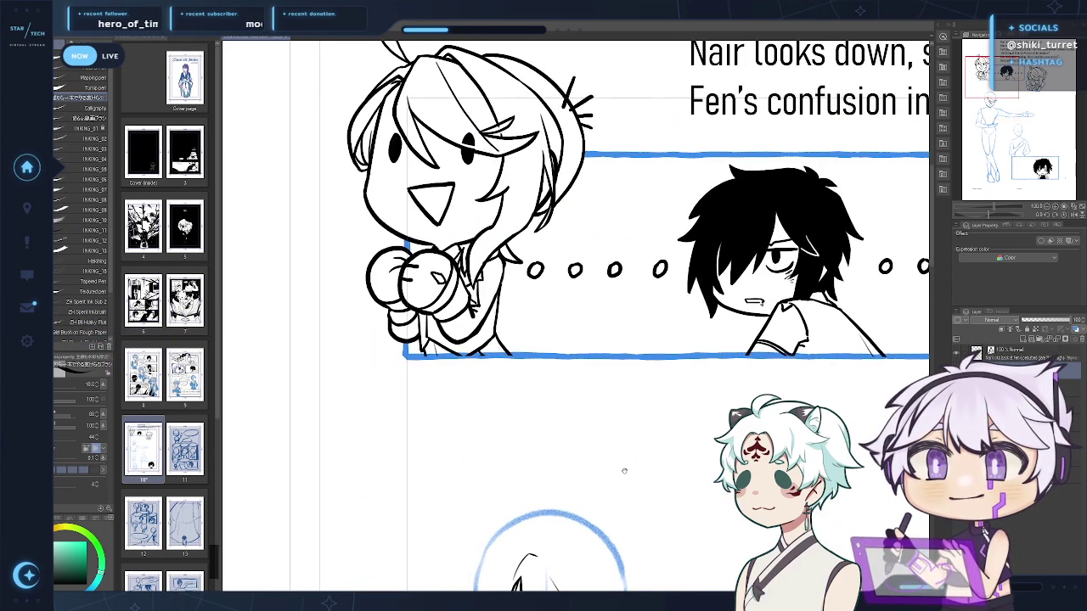
pyautogui.scroll(-8, 623, 505)
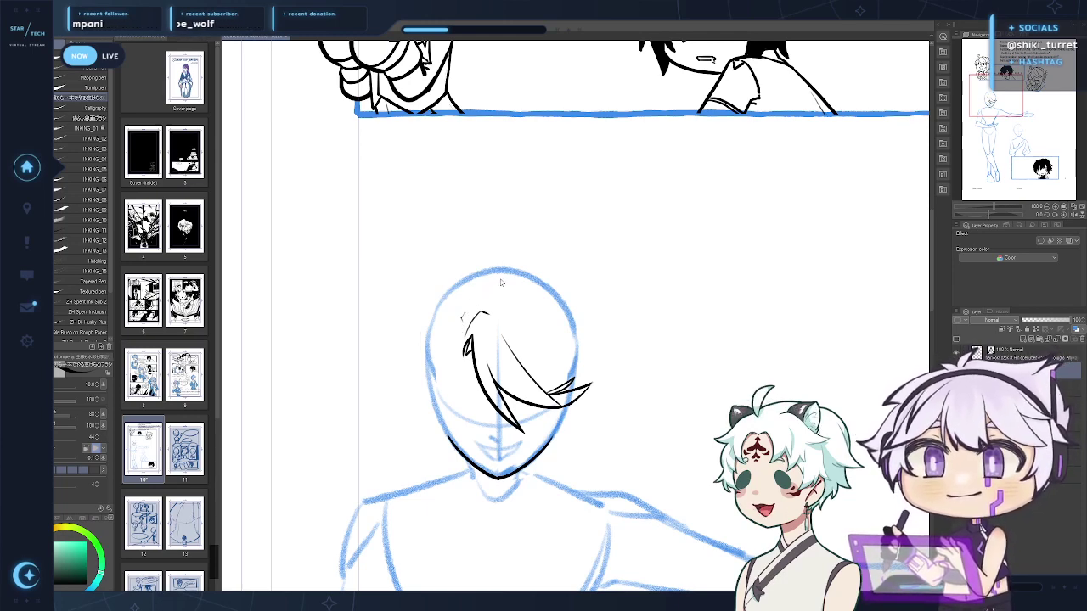
pyautogui.moveTo(469, 294)
pyautogui.mouseDown()
pyautogui.moveTo(525, 343)
pyautogui.moveTo(504, 298)
pyautogui.mouseUp()
pyautogui.hotkey('ctrl', 'z')
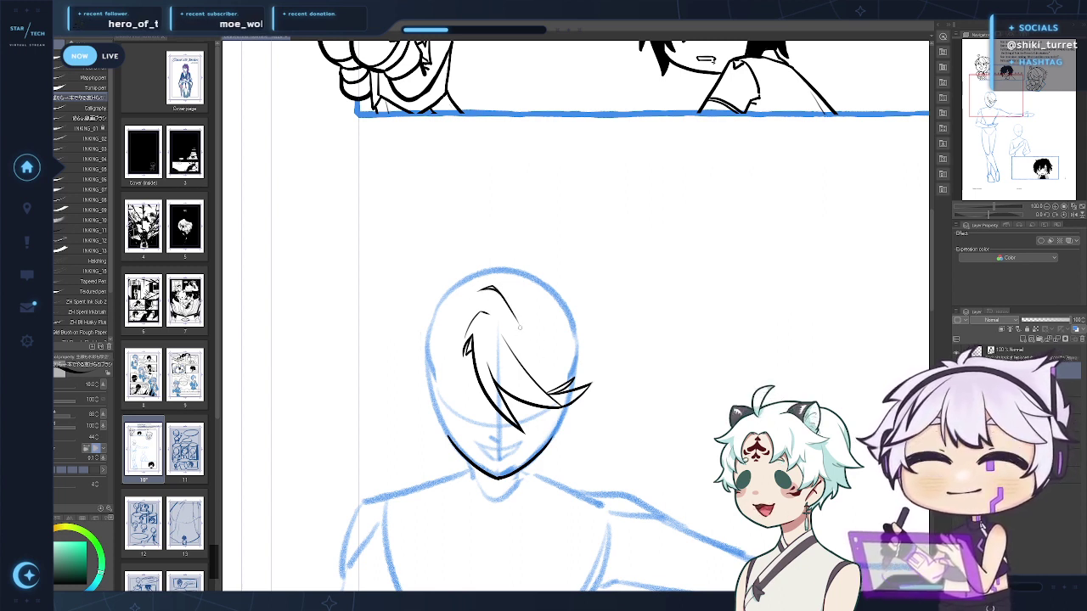
pyautogui.hotkey('ctrl', 'z')
pyautogui.hotkey('ctrl', 'z')
pyautogui.moveTo(477, 292); pyautogui.dragTo(525, 318)
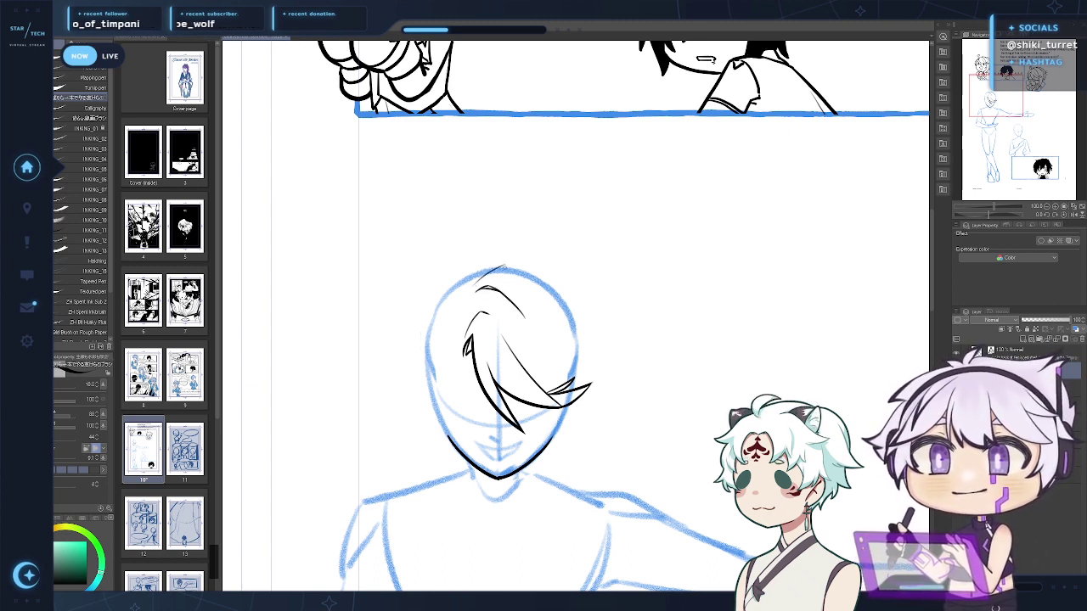
# Ink the outer hair contour from the parting over the crown and down the side to a pointed outward flick
pyautogui.moveTo(470, 289); pyautogui.dragTo(499, 266)
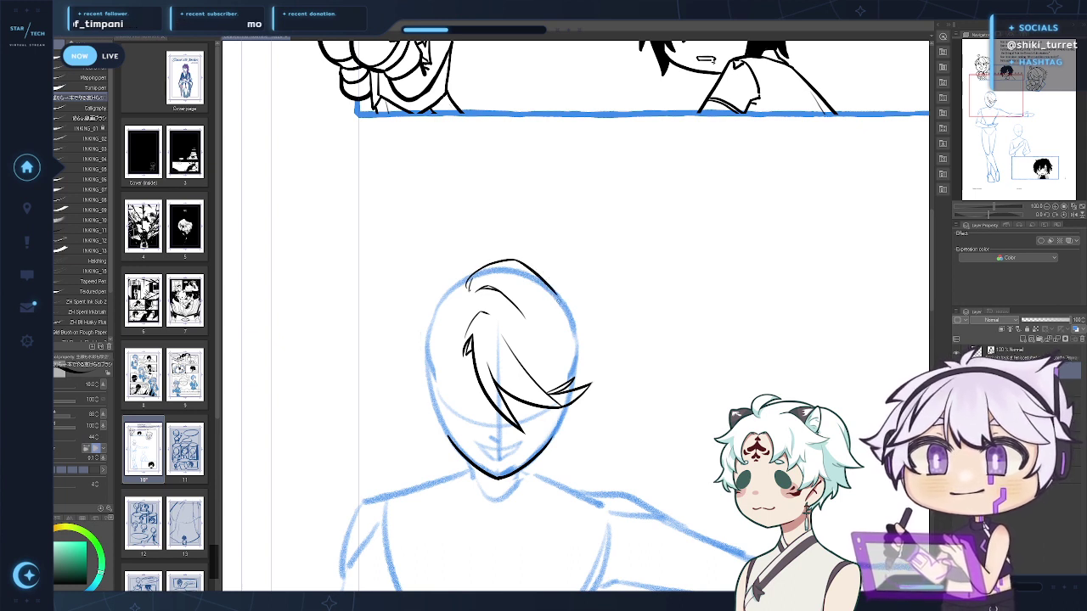
pyautogui.hotkey('ctrl', 'z')
pyautogui.moveTo(514, 259); pyautogui.dragTo(568, 311)
pyautogui.hotkey('ctrl', 'z')
pyautogui.moveTo(514, 259); pyautogui.dragTo(567, 308)
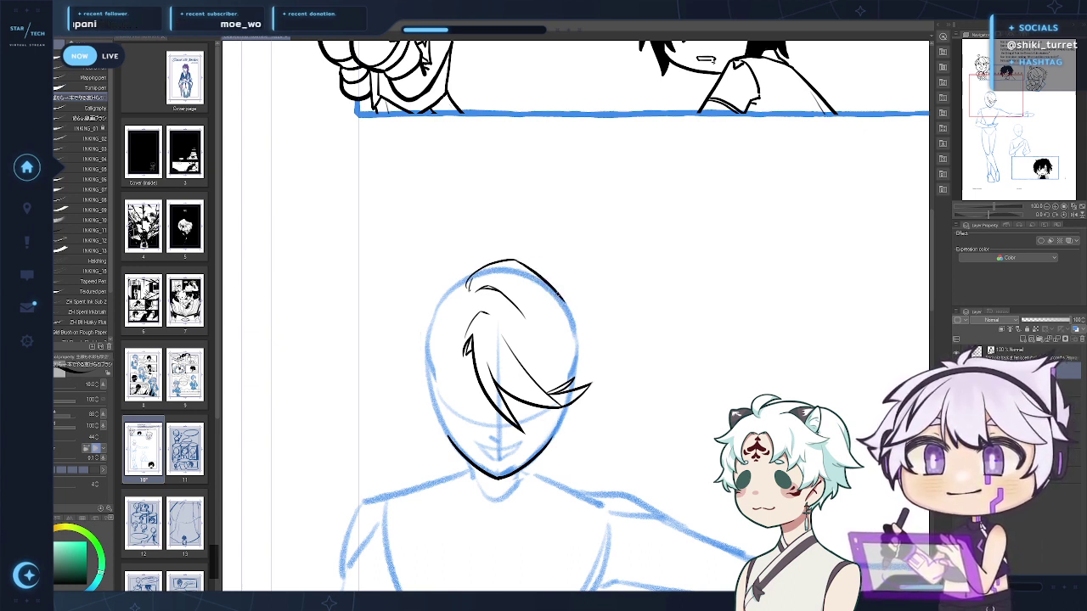
pyautogui.hotkey('ctrl', 'z')
pyautogui.hotkey('ctrl', 'z')
pyautogui.moveTo(513, 259); pyautogui.dragTo(600, 332)
pyautogui.hotkey('ctrl', 'z')
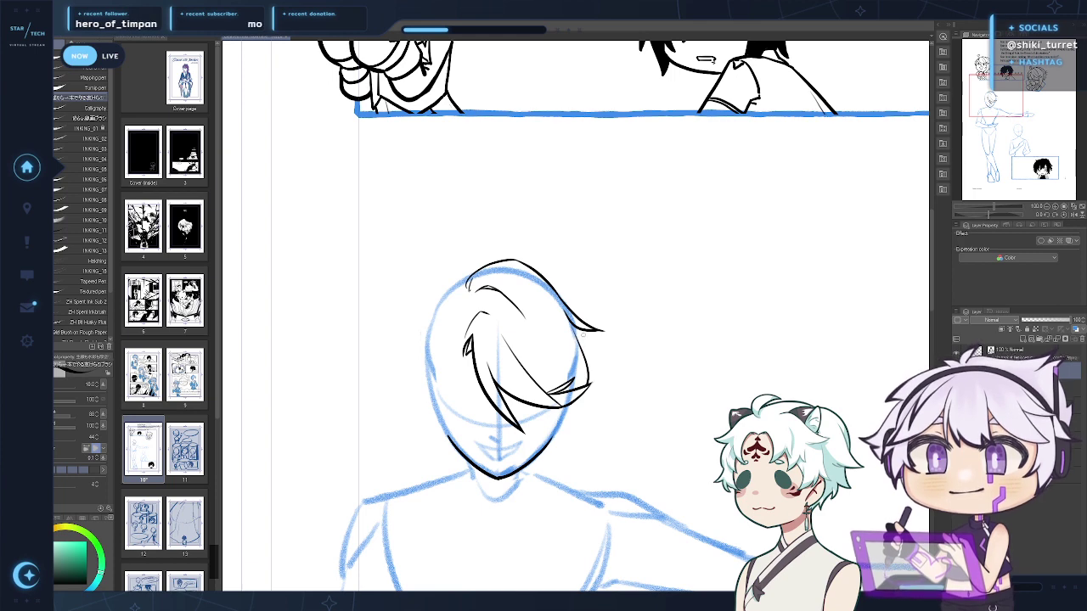
pyautogui.moveTo(608, 377); pyautogui.dragTo(613, 359)
pyautogui.hotkey('ctrl', 'z')
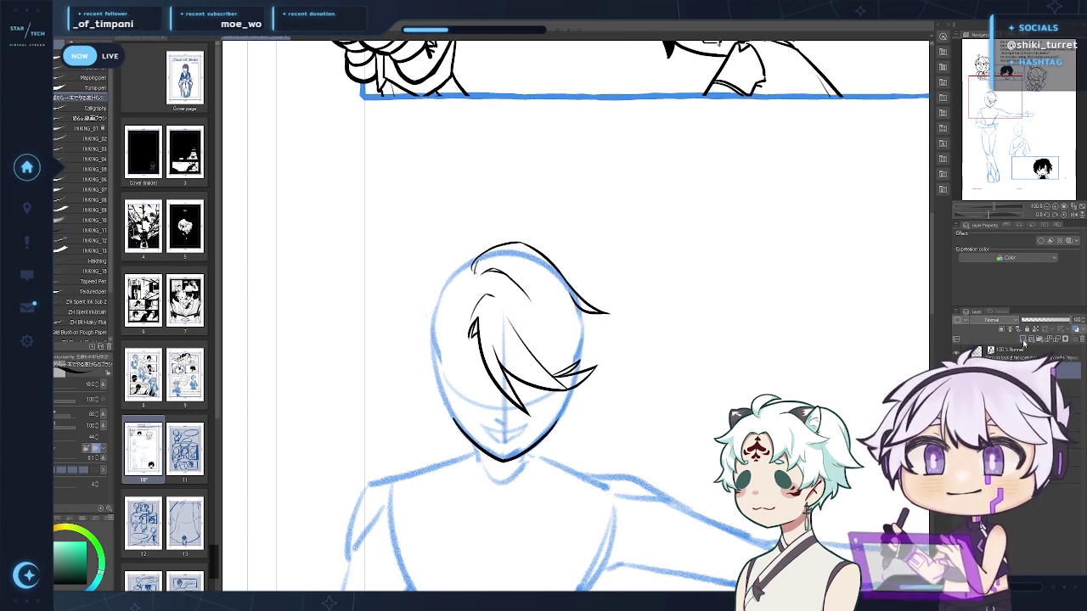
# Ink an inner bang line curving from the crown strand down to where the sweeping bang crosses the cheek
pyautogui.moveTo(538, 290); pyautogui.dragTo(554, 382)
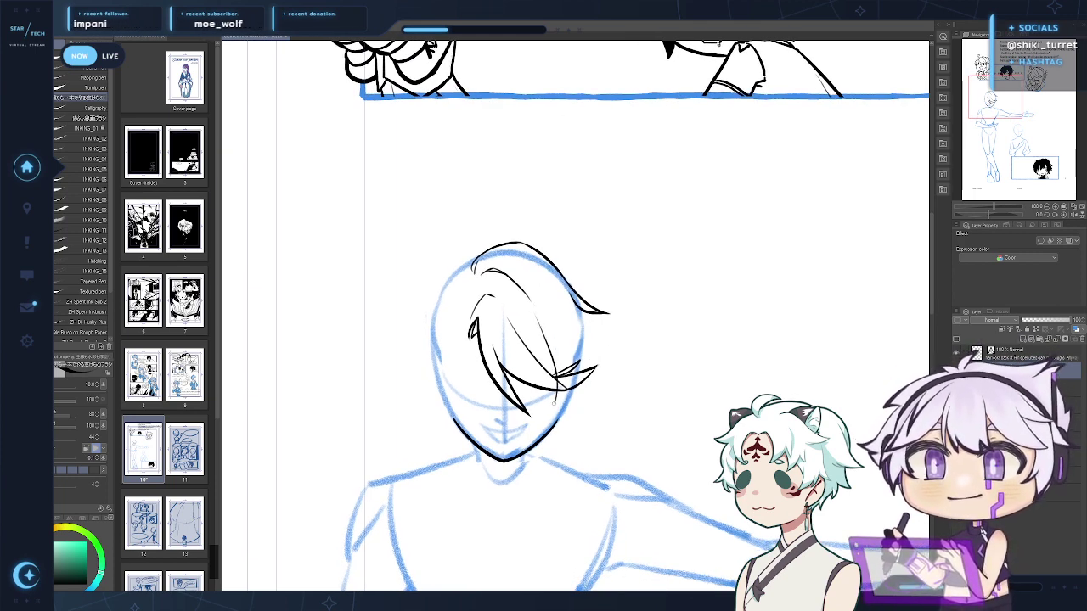
pyautogui.hotkey('ctrl', 'z')
pyautogui.moveTo(533, 302); pyautogui.dragTo(553, 376)
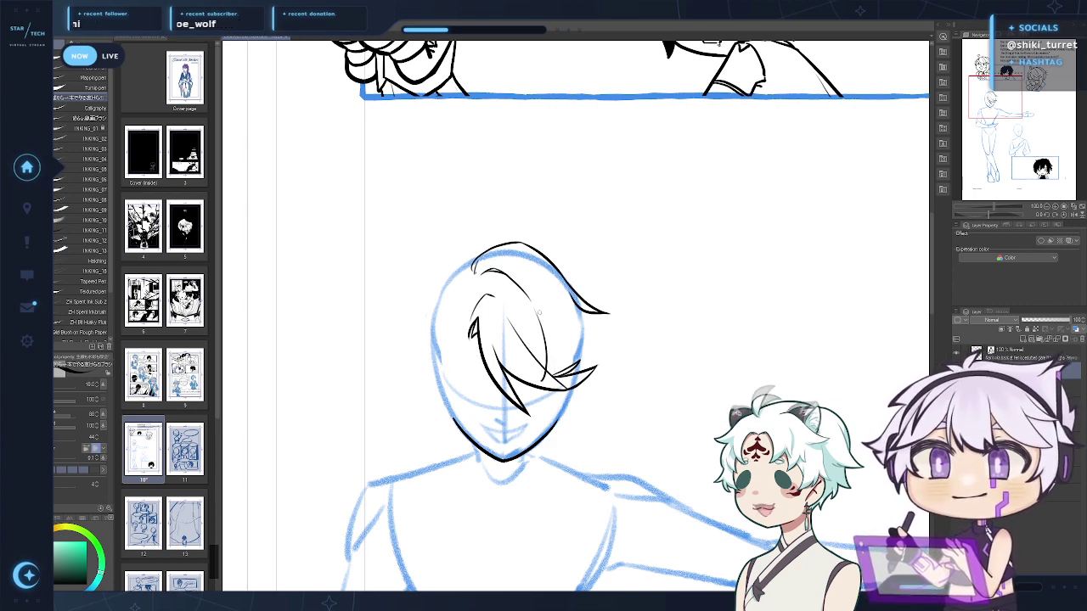
pyautogui.moveTo(542, 318); pyautogui.dragTo(544, 379)
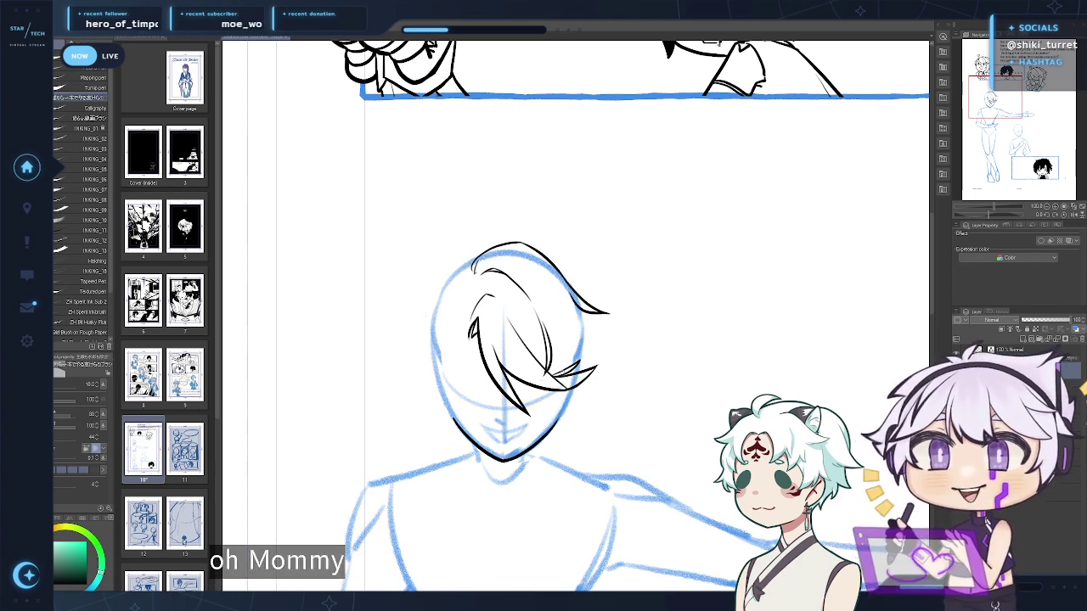
# Ink a side strand falling from below the sweeping bang past the jaw to the shoulder
pyautogui.scroll(-2, 577, 314)
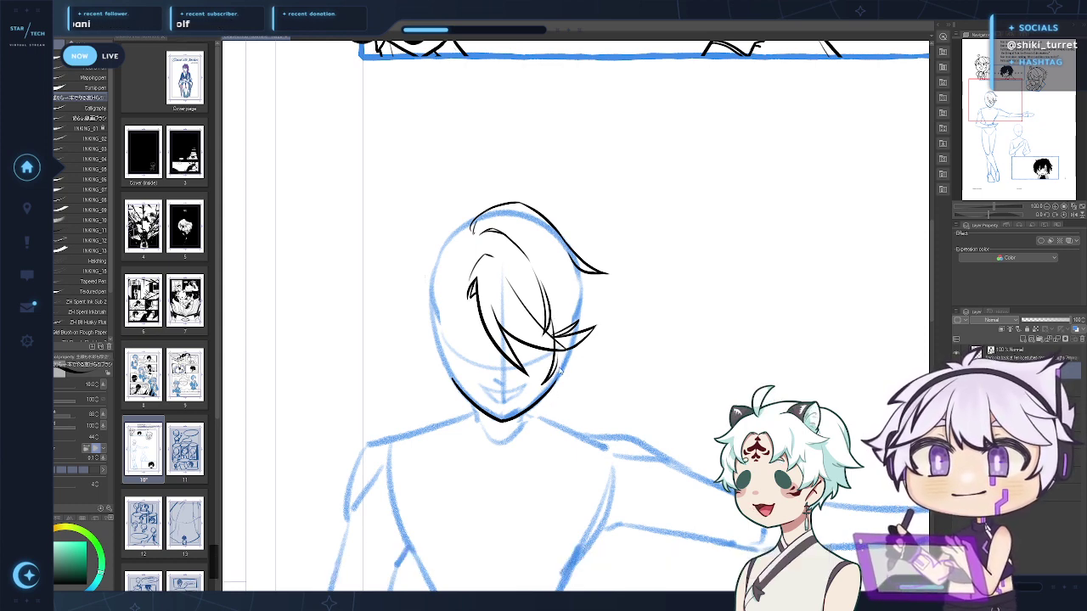
pyautogui.moveTo(557, 378); pyautogui.dragTo(541, 448)
pyautogui.hotkey('ctrl', 'z')
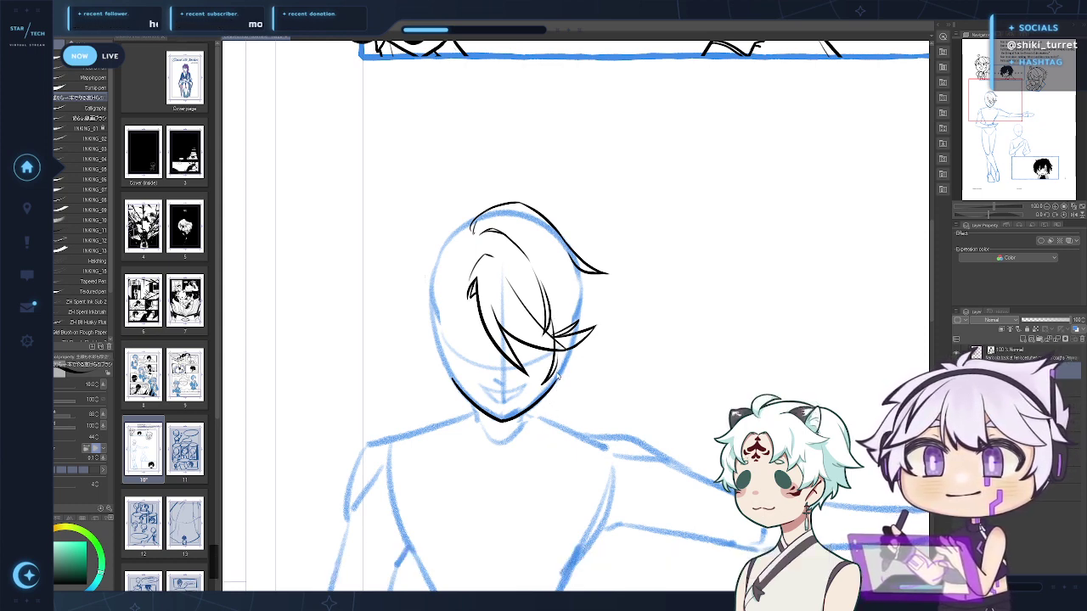
pyautogui.moveTo(557, 373); pyautogui.dragTo(566, 439)
pyautogui.hotkey('ctrl', 'z')
pyautogui.hotkey('ctrl', 'z')
pyautogui.moveTo(556, 365)
pyautogui.mouseDown()
pyautogui.moveTo(566, 407)
pyautogui.moveTo(547, 459)
pyautogui.mouseUp()
pyautogui.hotkey('ctrl', 'z')
pyautogui.hotkey('ctrl', 'z')
# Ink a long tapering lower end for the side lock, curving from the shoulder down over the chest
pyautogui.moveTo(565, 408); pyautogui.dragTo(546, 493)
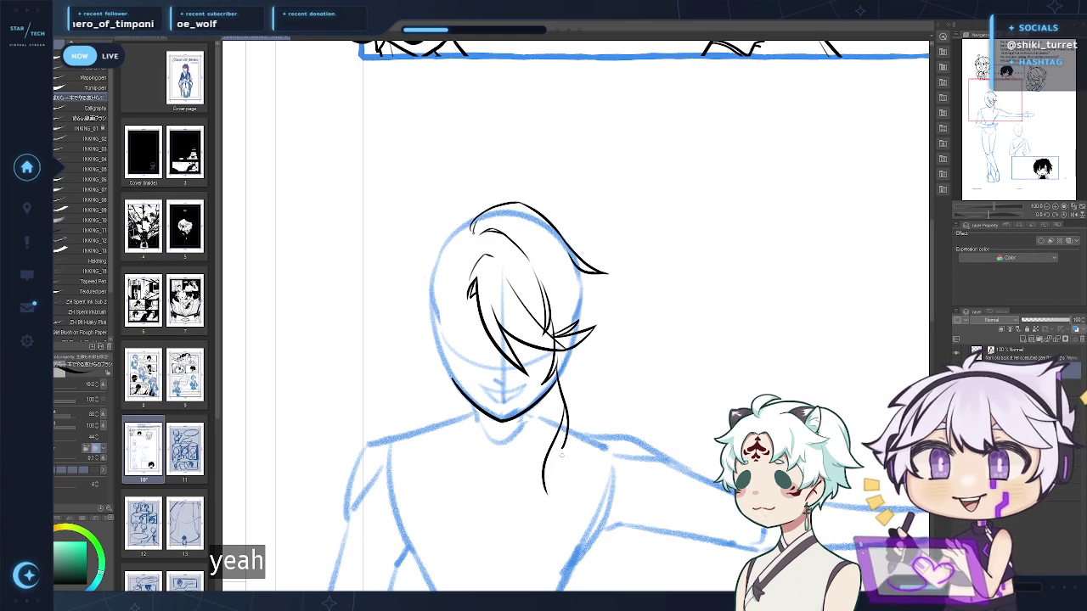
pyautogui.moveTo(561, 453); pyautogui.dragTo(558, 527)
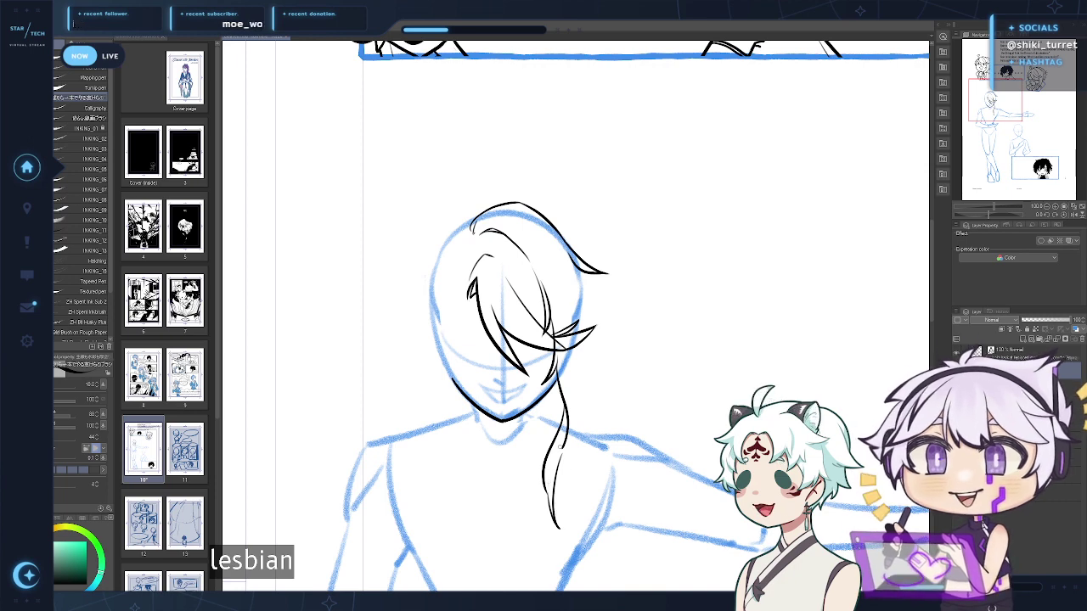
pyautogui.moveTo(568, 421); pyautogui.dragTo(591, 476)
pyautogui.hotkey('ctrl', 'z')
pyautogui.moveTo(646, 368); pyautogui.dragTo(643, 388)
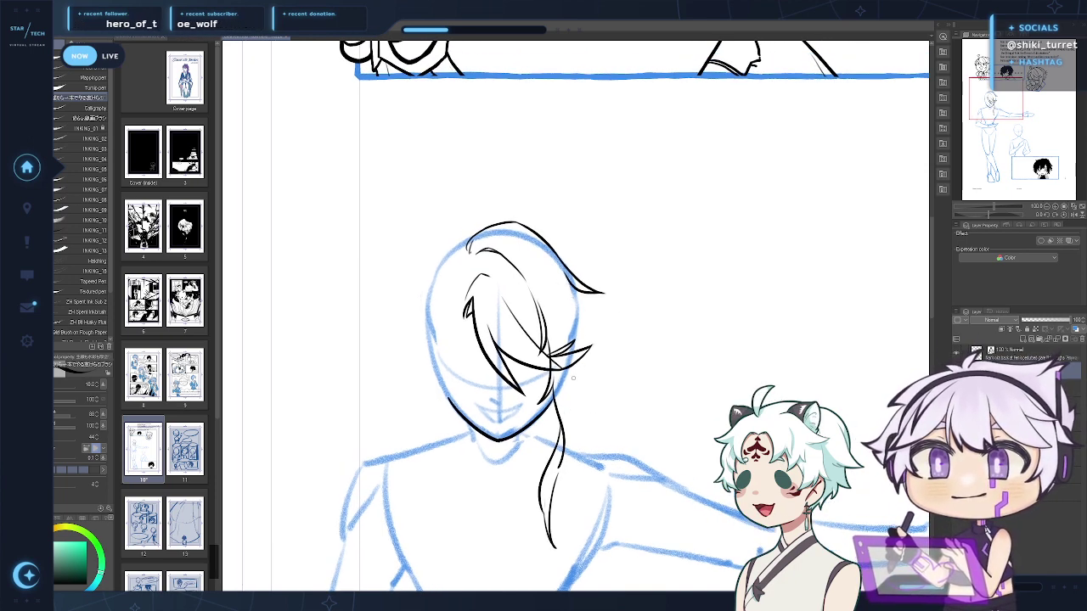
# Lasso the part of the side lock hanging below the jaw, delete it and clear the selection
pyautogui.press('m')
pyautogui.moveTo(583, 397); pyautogui.dragTo(578, 411)
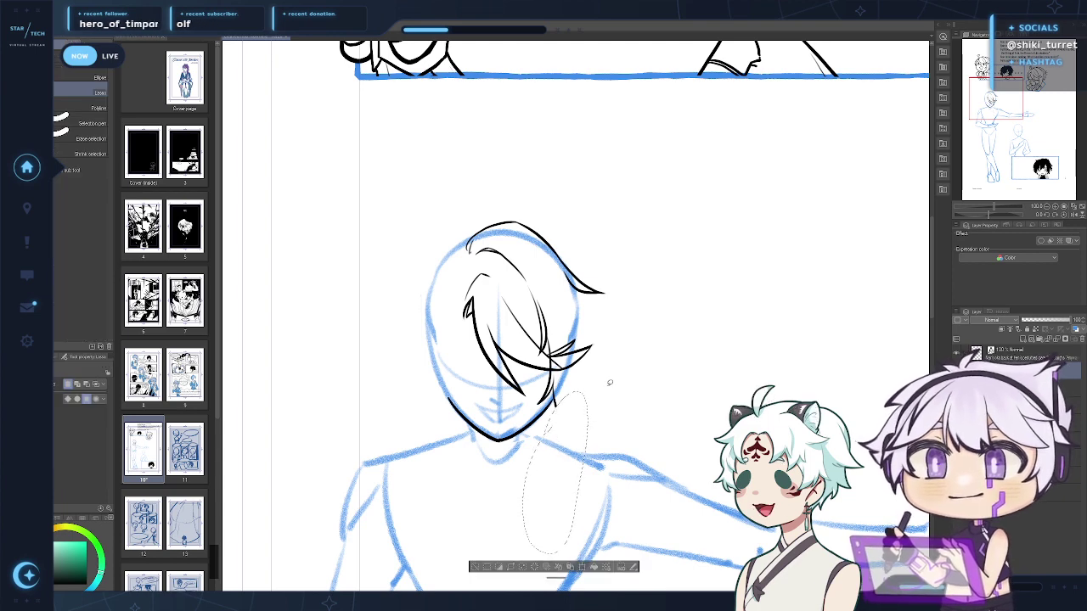
pyautogui.hotkey('ctrl', 'd')
# Redraw the side lock with the inking pen as a shorter strand ending in a split tip at the shoulder
pyautogui.press('p')
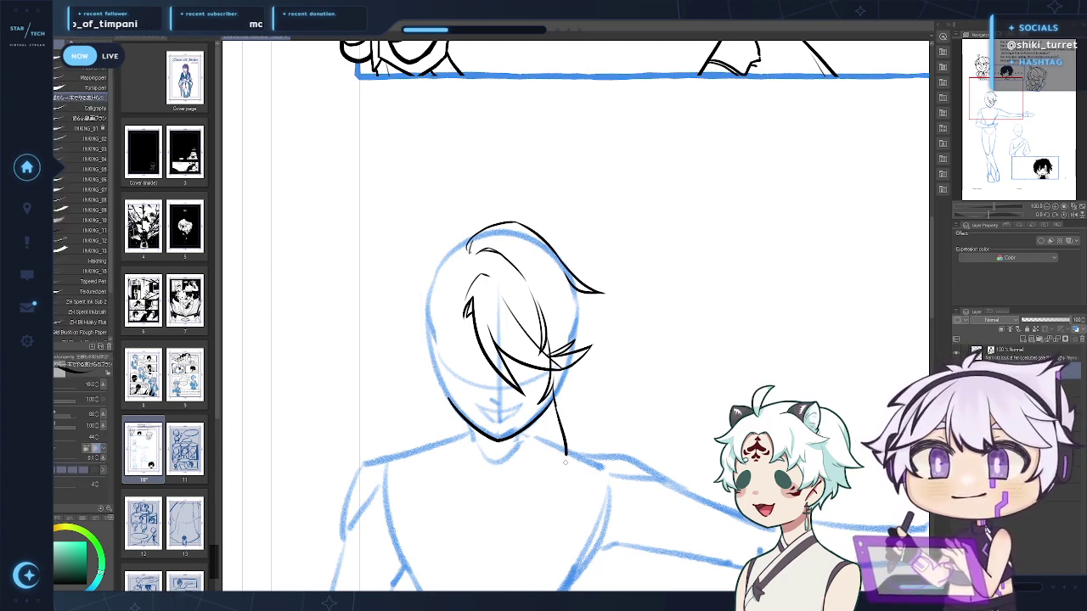
pyautogui.hotkey('ctrl', 'z')
pyautogui.moveTo(555, 402)
pyautogui.mouseDown()
pyautogui.moveTo(556, 489)
pyautogui.moveTo(563, 477)
pyautogui.mouseUp()
pyautogui.hotkey('ctrl', 'z')
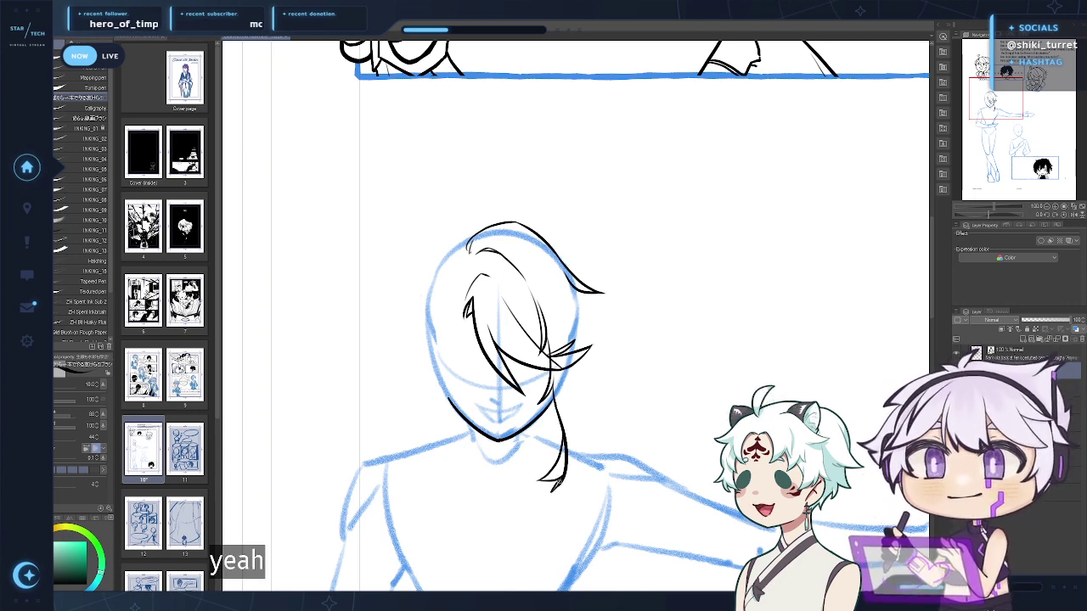
# Ink the outer side hair line below the flick and continue it past the cheek into a pointed strand above the shoulder
pyautogui.moveTo(601, 412)
pyautogui.mouseDown()
pyautogui.moveTo(594, 429)
pyautogui.moveTo(550, 418)
pyautogui.mouseUp()
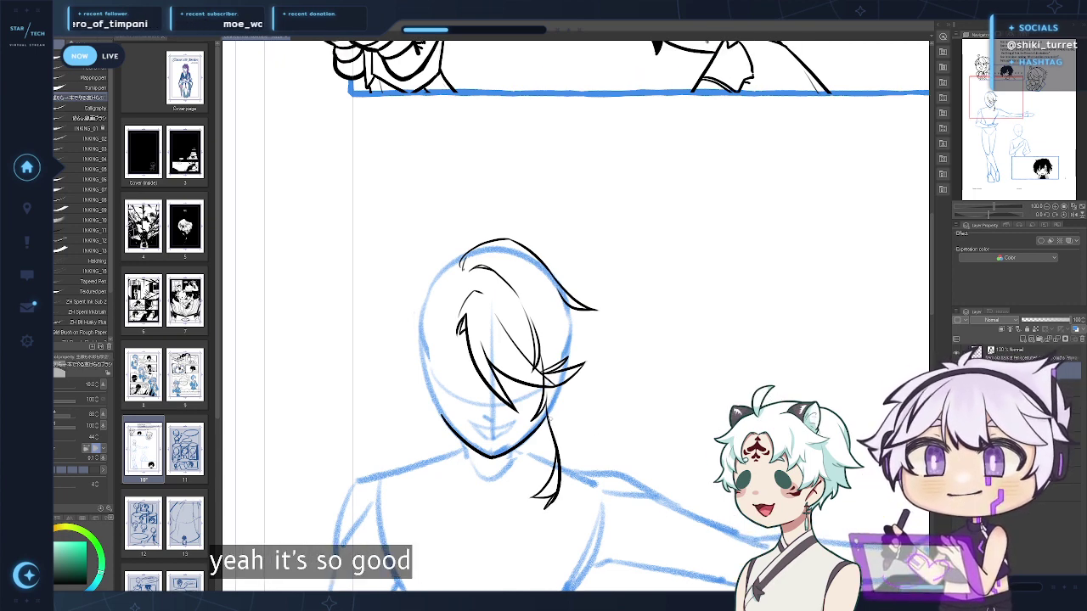
pyautogui.moveTo(606, 317)
pyautogui.mouseDown()
pyautogui.moveTo(573, 395)
pyautogui.moveTo(594, 435)
pyautogui.mouseUp()
pyautogui.hotkey('ctrl', 'z')
pyautogui.hotkey('ctrl', 'z')
pyautogui.moveTo(575, 389); pyautogui.dragTo(593, 436)
pyautogui.hotkey('ctrl', 'z')
pyautogui.moveTo(576, 388); pyautogui.dragTo(593, 440)
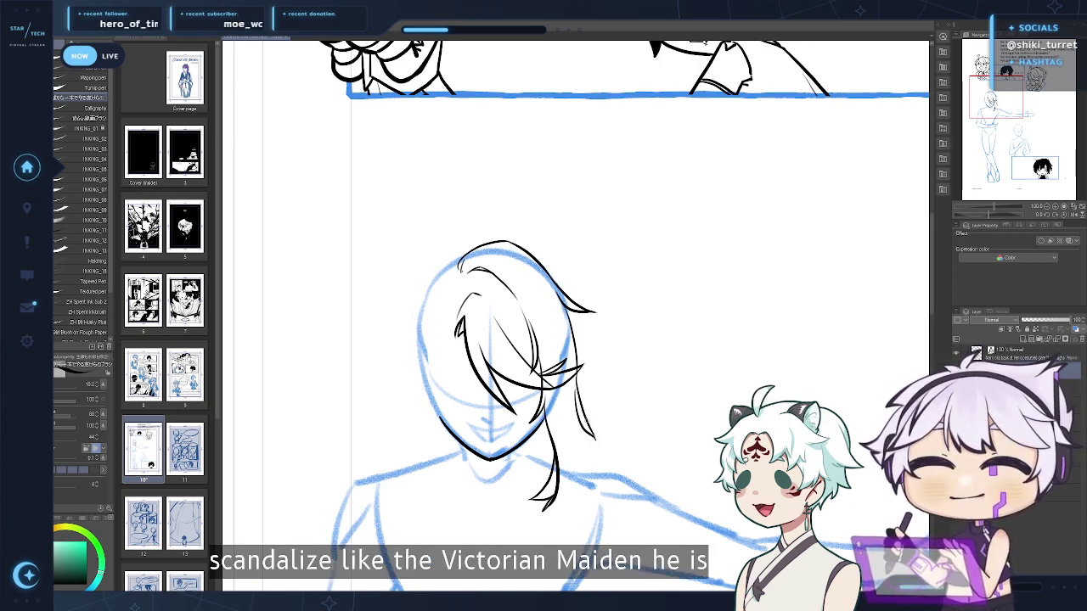
# Ink the back edge of the side hair from the outer pointed strand down to the tip of the shoulder lock
pyautogui.moveTo(576, 402); pyautogui.dragTo(565, 497)
pyautogui.hotkey('ctrl', 'z')
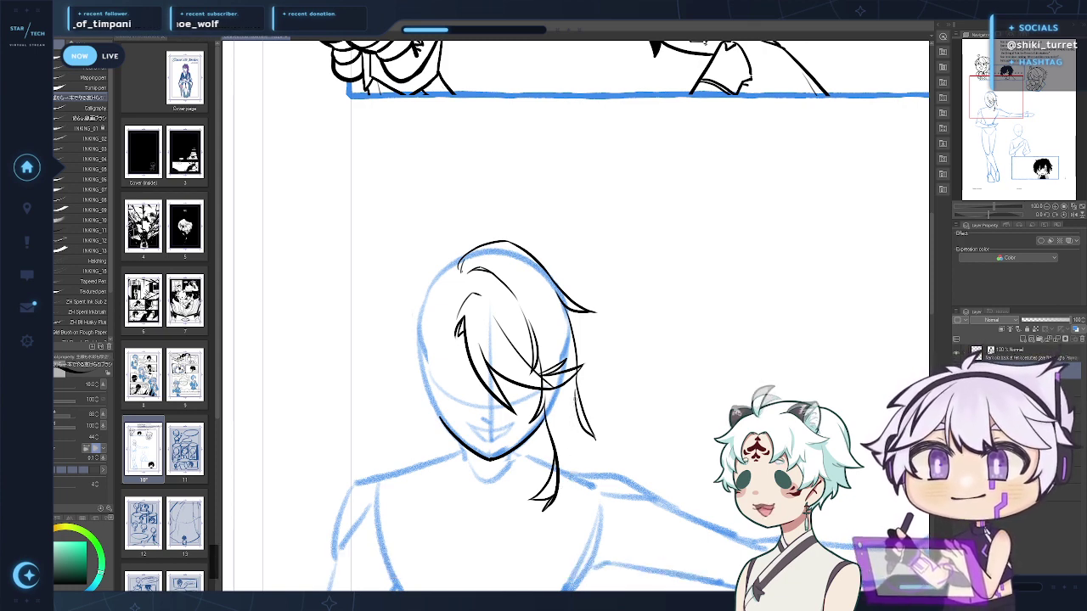
pyautogui.moveTo(578, 450)
pyautogui.mouseDown()
pyautogui.moveTo(554, 505)
pyautogui.moveTo(558, 494)
pyautogui.mouseUp()
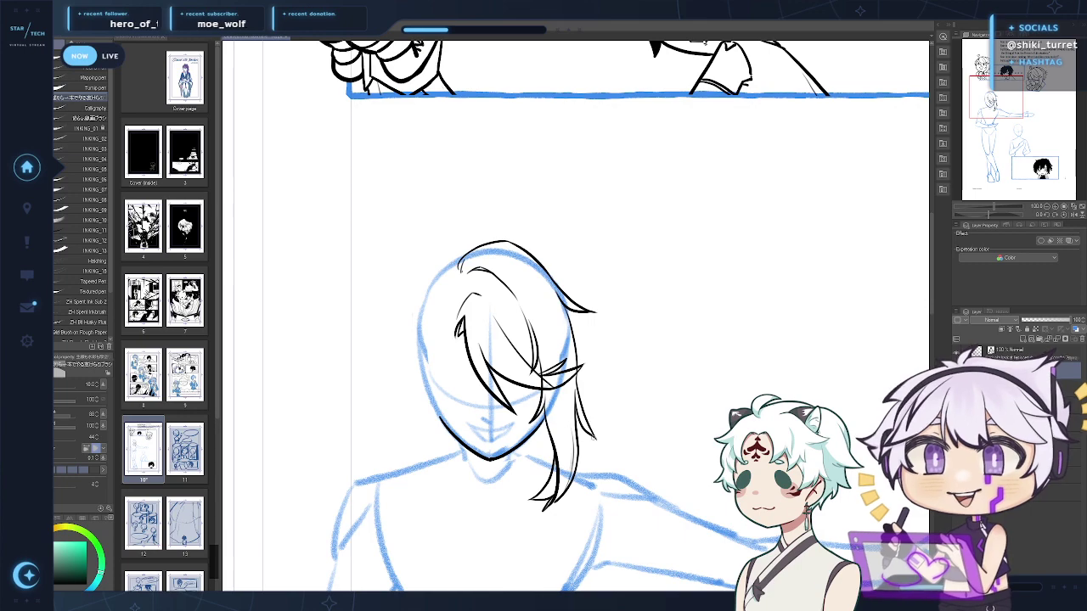
# Clean up the outer pointed strand beside the shoulder lock with the eraser and re-ink it as a narrow closed strand
pyautogui.moveTo(634, 338)
pyautogui.mouseDown()
pyautogui.moveTo(617, 376)
pyautogui.moveTo(524, 437)
pyautogui.moveTo(610, 522)
pyautogui.moveTo(609, 540)
pyautogui.moveTo(621, 296)
pyautogui.moveTo(579, 372)
pyautogui.moveTo(575, 342)
pyautogui.mouseUp()
pyautogui.press('e')
pyautogui.moveTo(581, 384); pyautogui.dragTo(591, 406)
pyautogui.press('p')
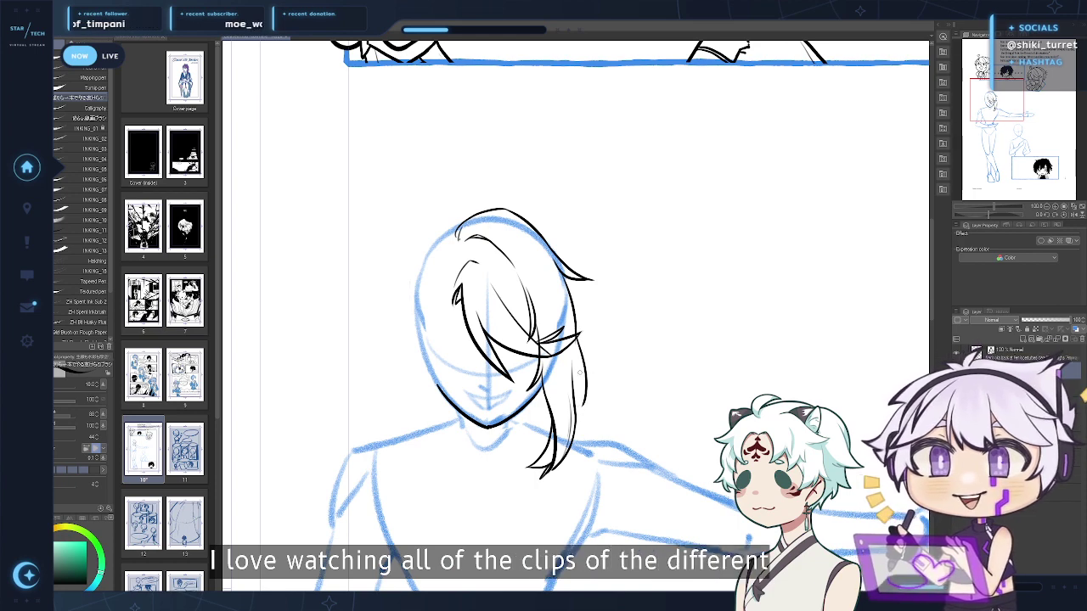
pyautogui.moveTo(580, 355); pyautogui.dragTo(577, 412)
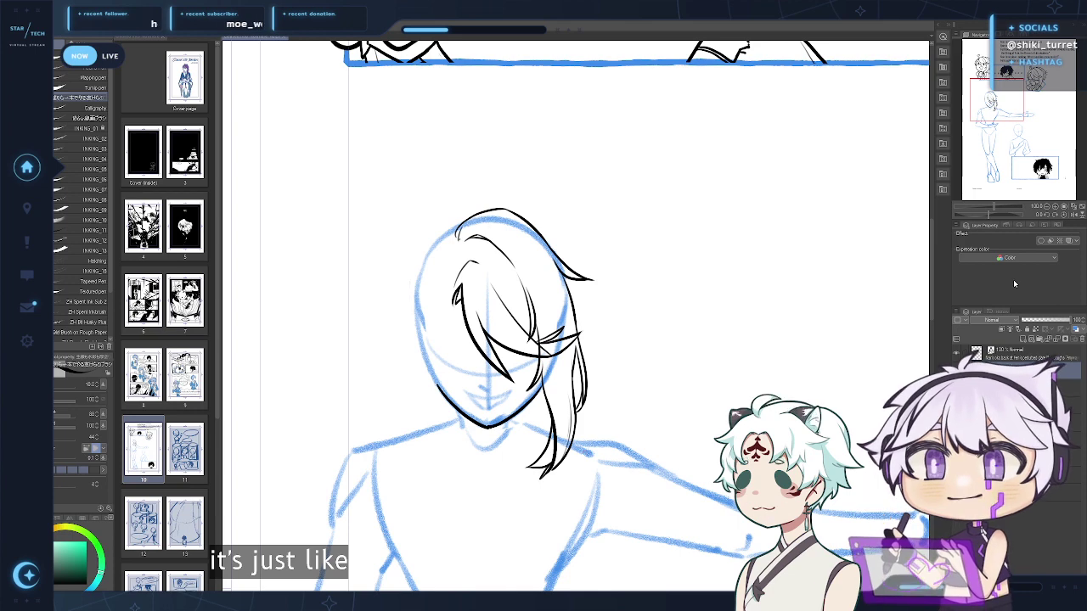
# Ink a small jagged notch at the forehead where the bangs part
pyautogui.moveTo(563, 445); pyautogui.dragTo(586, 431)
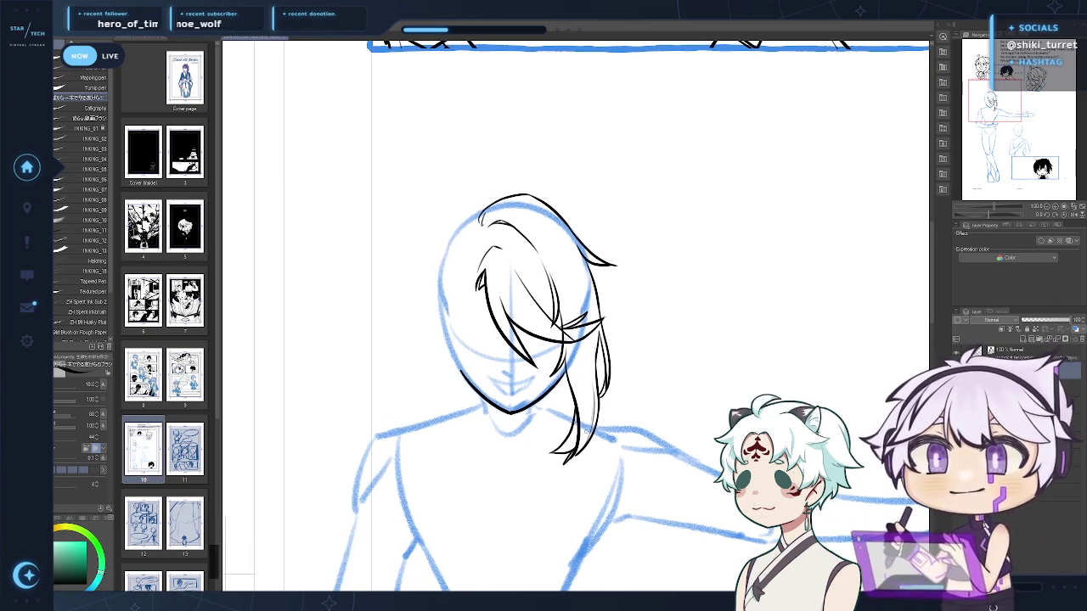
pyautogui.moveTo(680, 374); pyautogui.dragTo(719, 358)
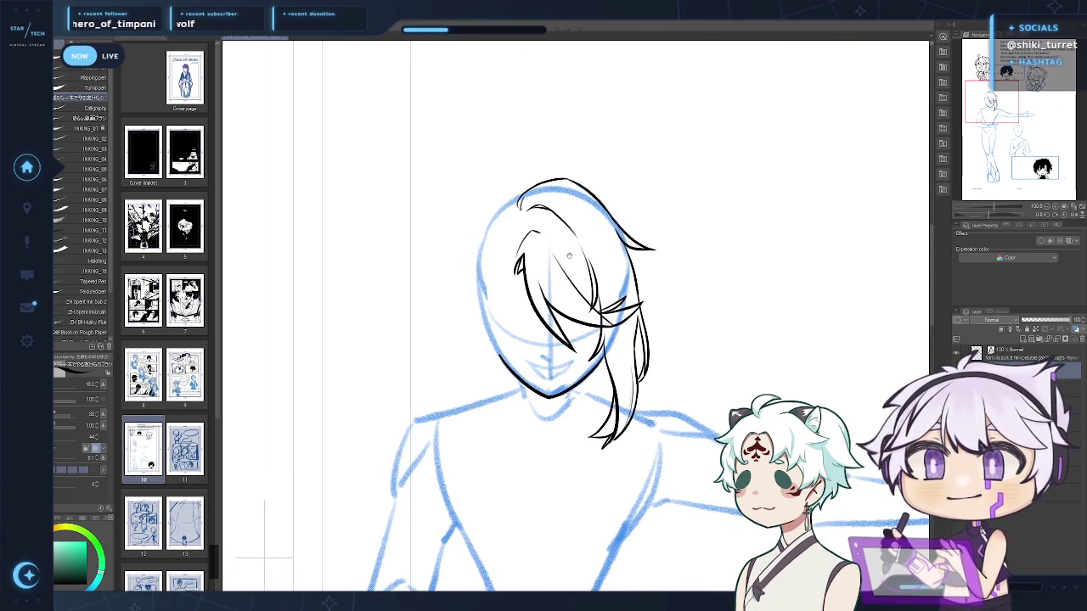
pyautogui.moveTo(722, 285); pyautogui.dragTo(682, 319)
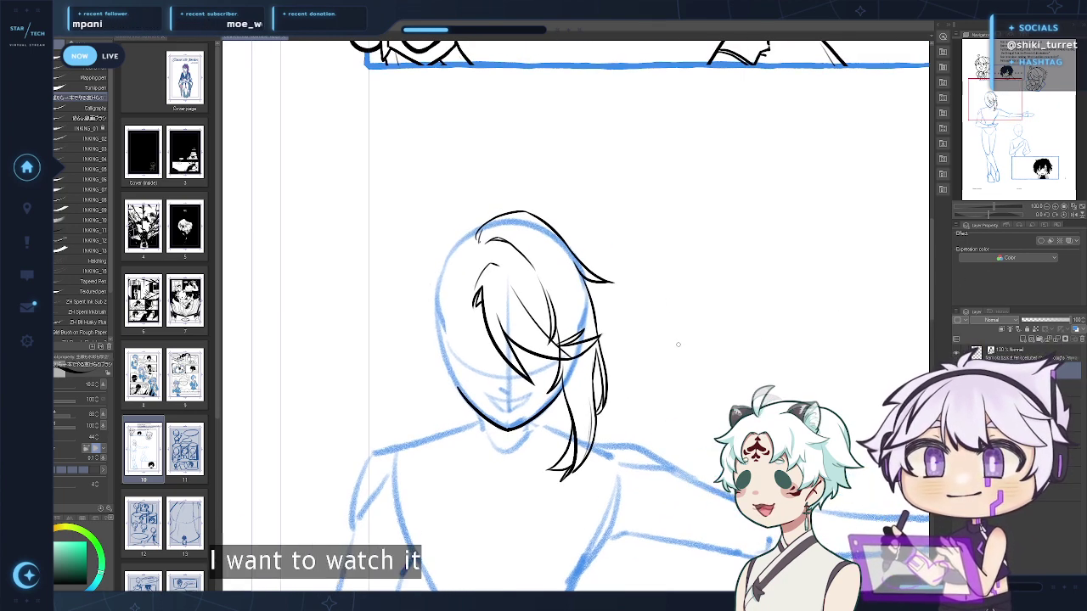
pyautogui.moveTo(553, 73); pyautogui.dragTo(552, 76)
pyautogui.moveTo(475, 313); pyautogui.dragTo(461, 284)
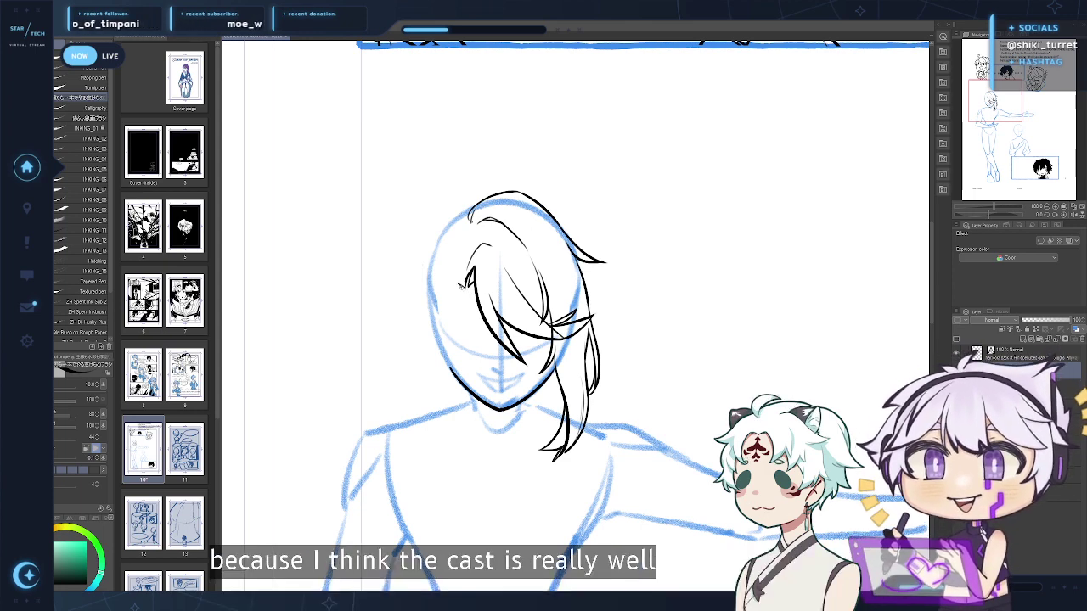
pyautogui.moveTo(460, 287); pyautogui.dragTo(448, 363)
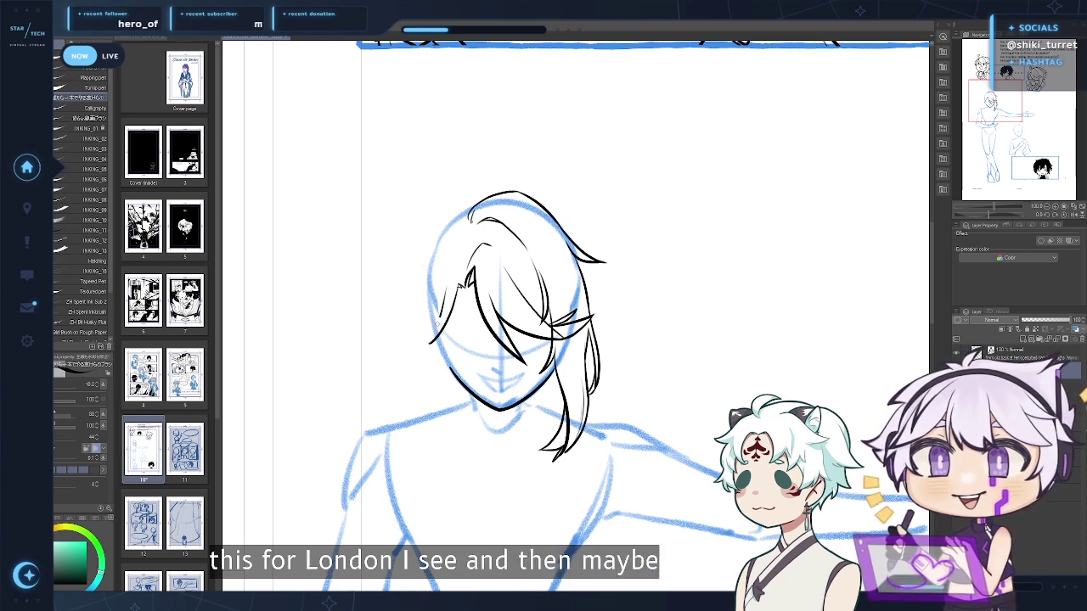
pyautogui.moveTo(424, 316); pyautogui.dragTo(414, 342)
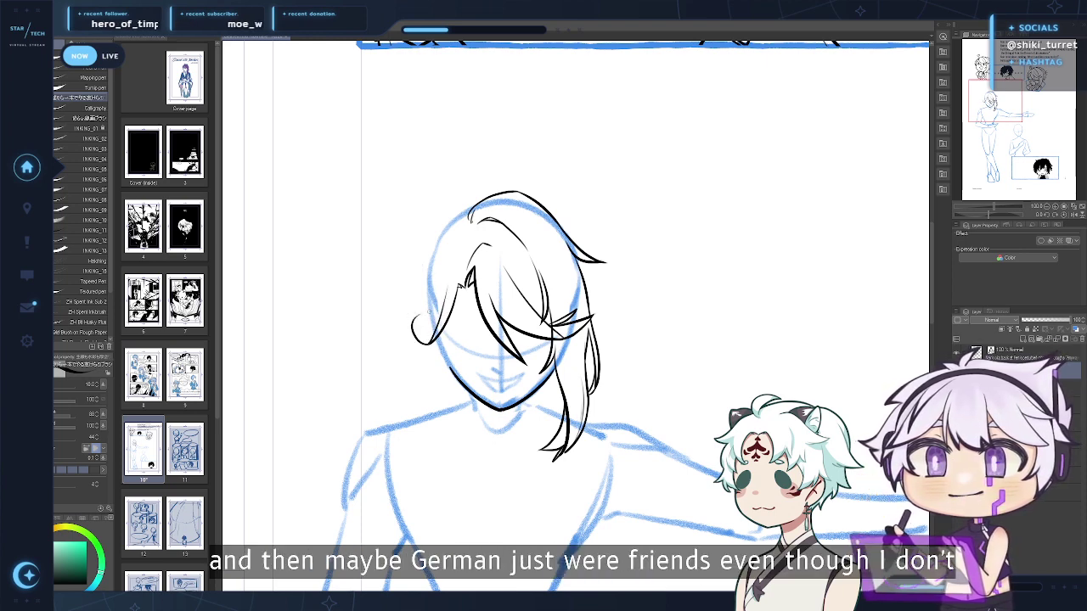
pyautogui.hotkey('ctrl', 'z')
pyautogui.hotkey('ctrl', 'z')
# Ink the shorter bangs strand from the forehead notch across the cheek, ending in a small hooked curl outside the face
pyautogui.moveTo(459, 286); pyautogui.dragTo(427, 343)
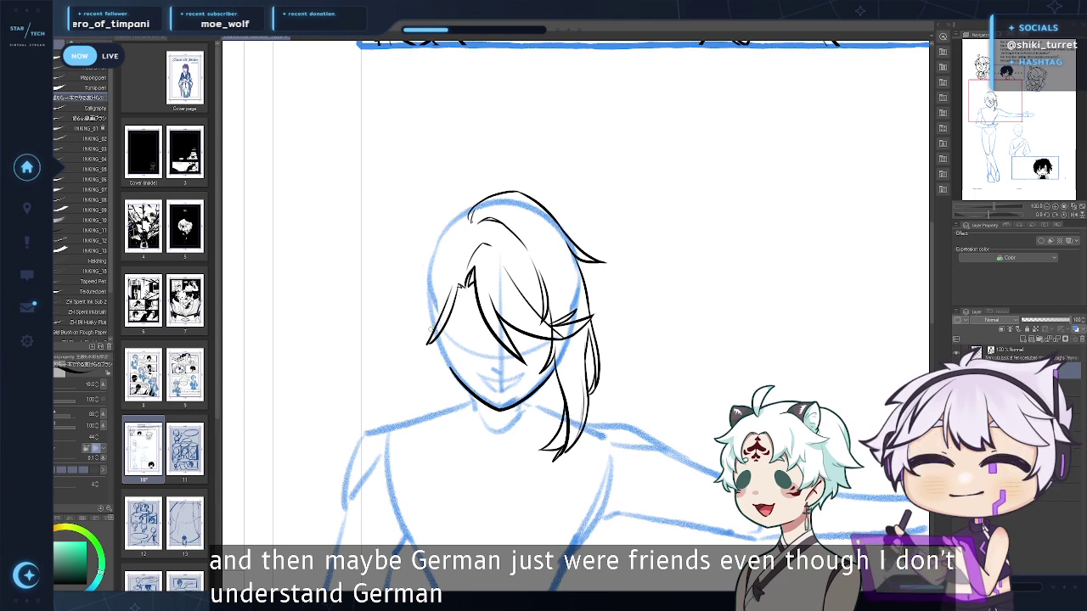
pyautogui.moveTo(460, 290); pyautogui.dragTo(419, 346)
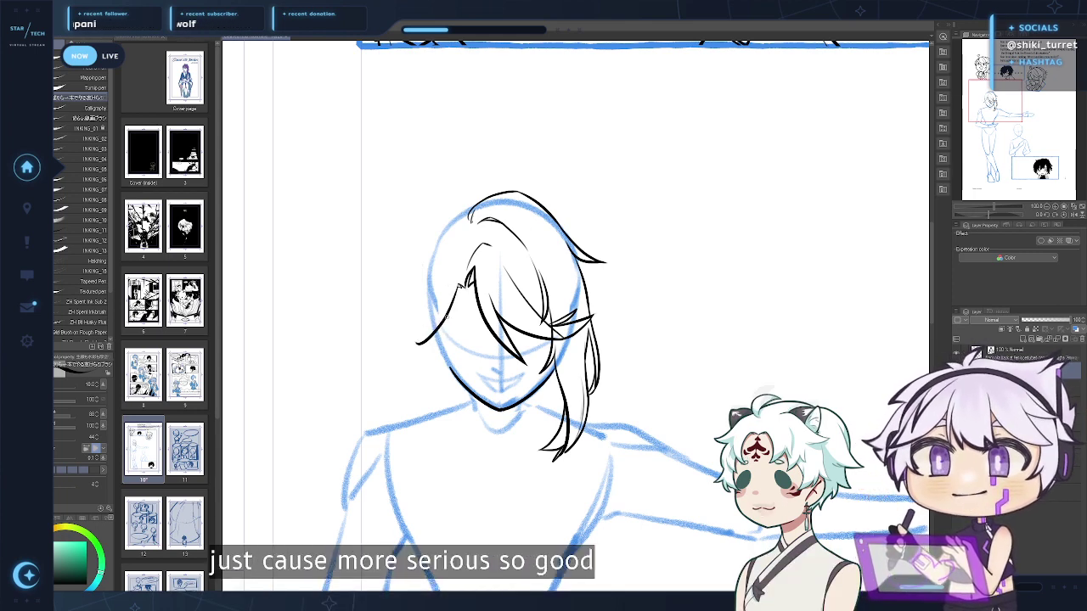
pyautogui.moveTo(417, 343); pyautogui.dragTo(419, 324)
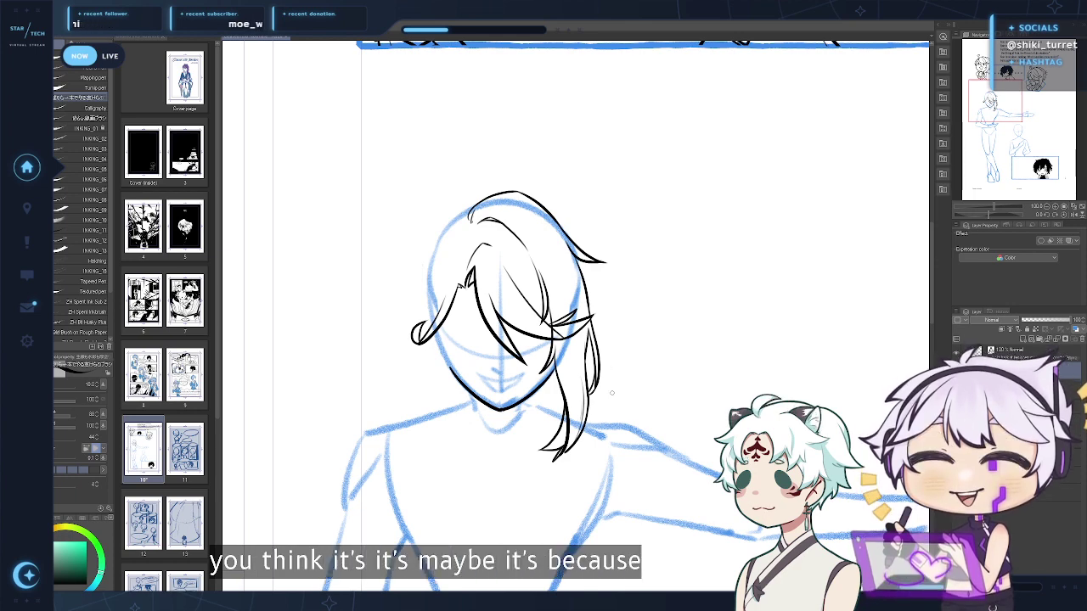
# Ink the ear behind the curled bangs strand and a short pointed hair tuft beneath it along the jaw
pyautogui.moveTo(508, 320); pyautogui.dragTo(489, 328)
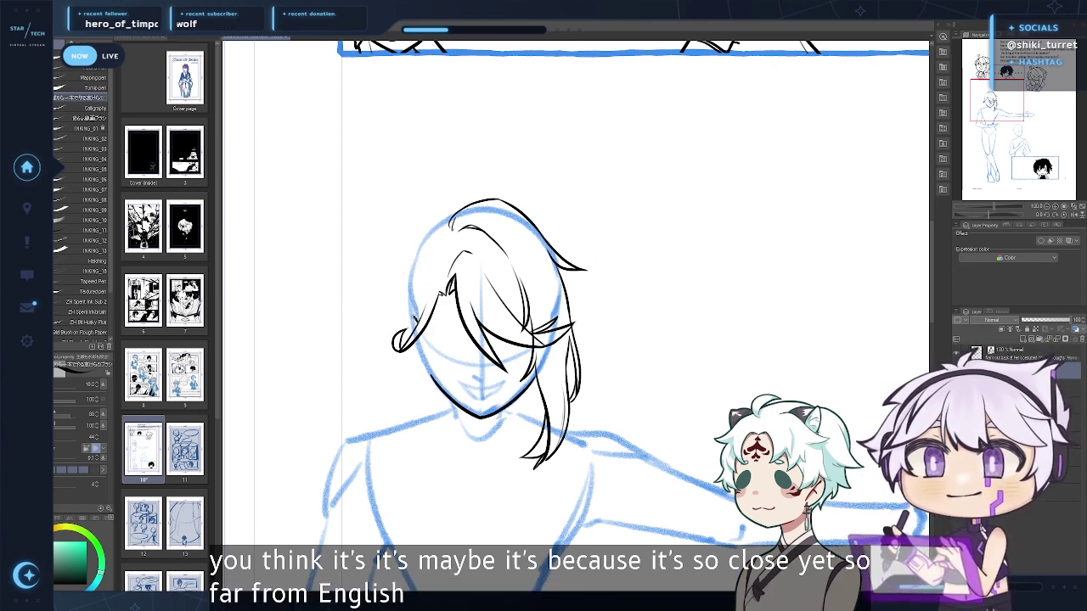
pyautogui.moveTo(415, 318)
pyautogui.mouseDown()
pyautogui.moveTo(409, 338)
pyautogui.moveTo(423, 360)
pyautogui.mouseUp()
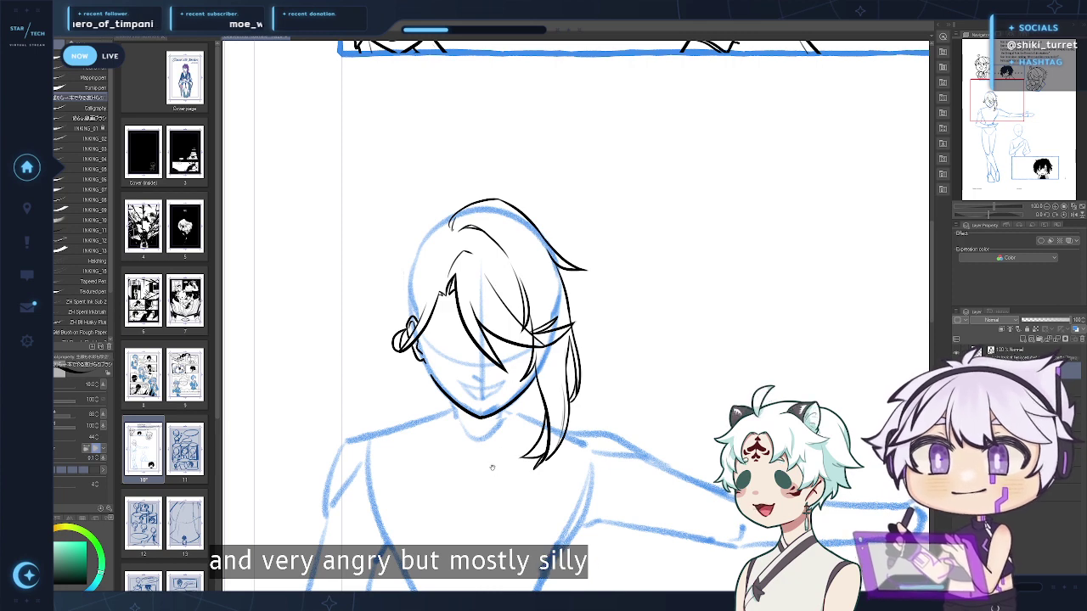
pyautogui.moveTo(493, 468); pyautogui.dragTo(487, 457)
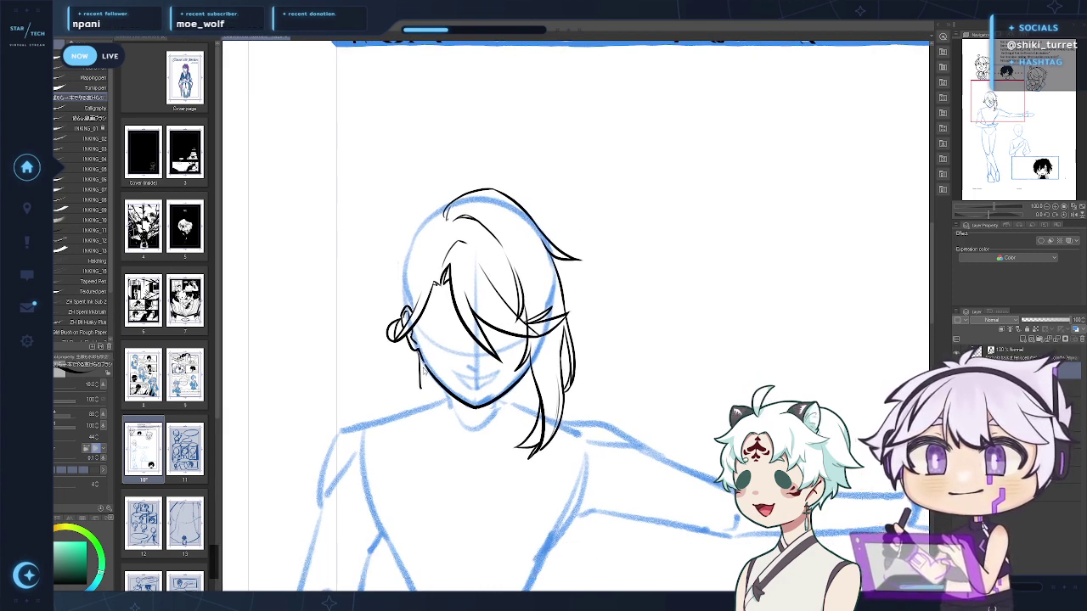
pyautogui.moveTo(420, 351); pyautogui.dragTo(413, 386)
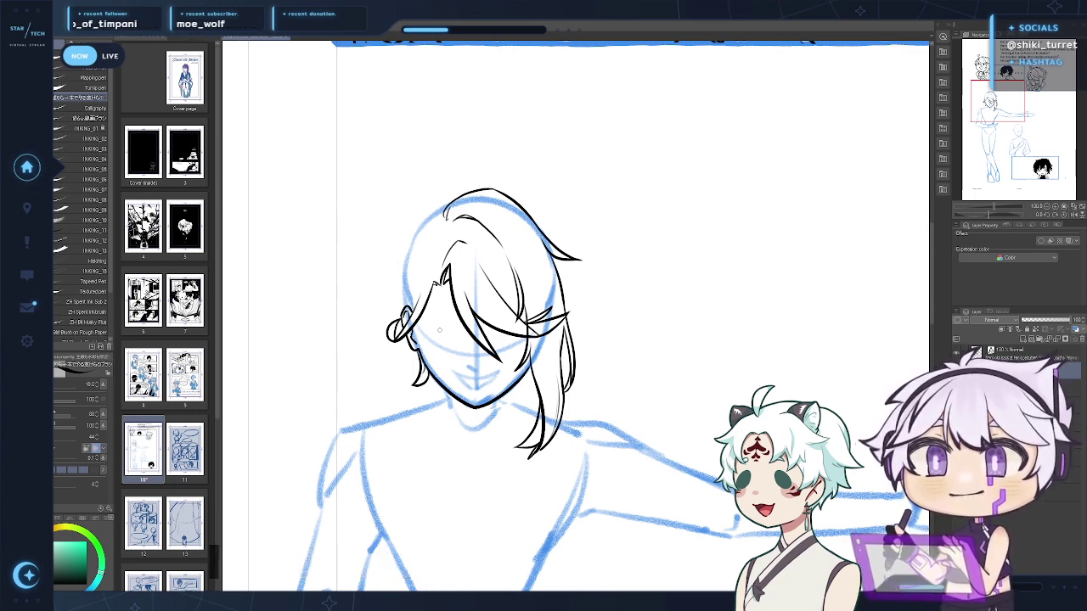
pyautogui.moveTo(507, 464); pyautogui.dragTo(505, 476)
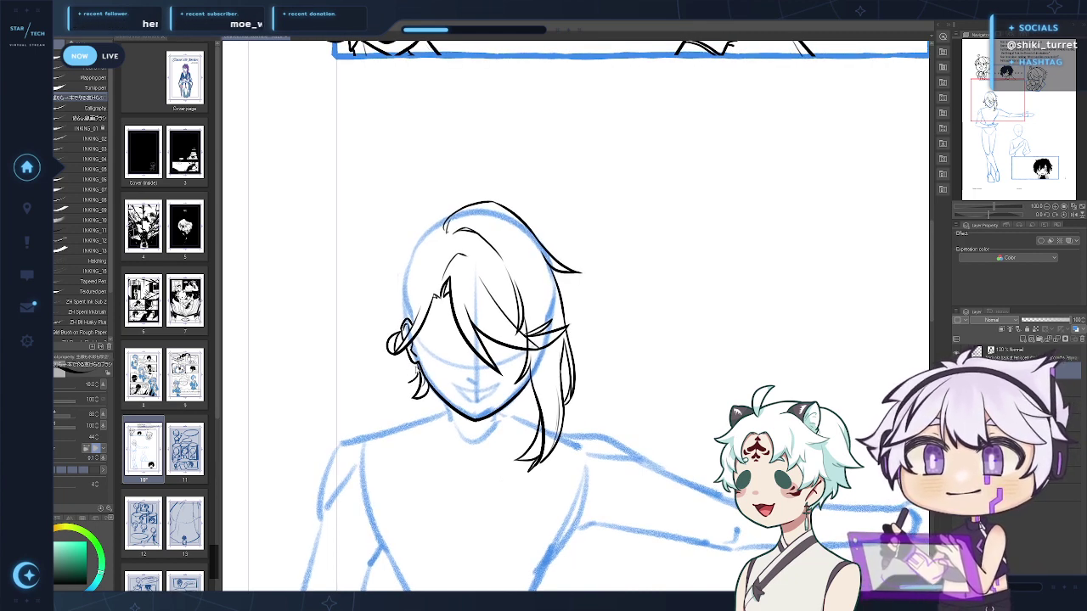
pyautogui.moveTo(539, 312); pyautogui.dragTo(531, 340)
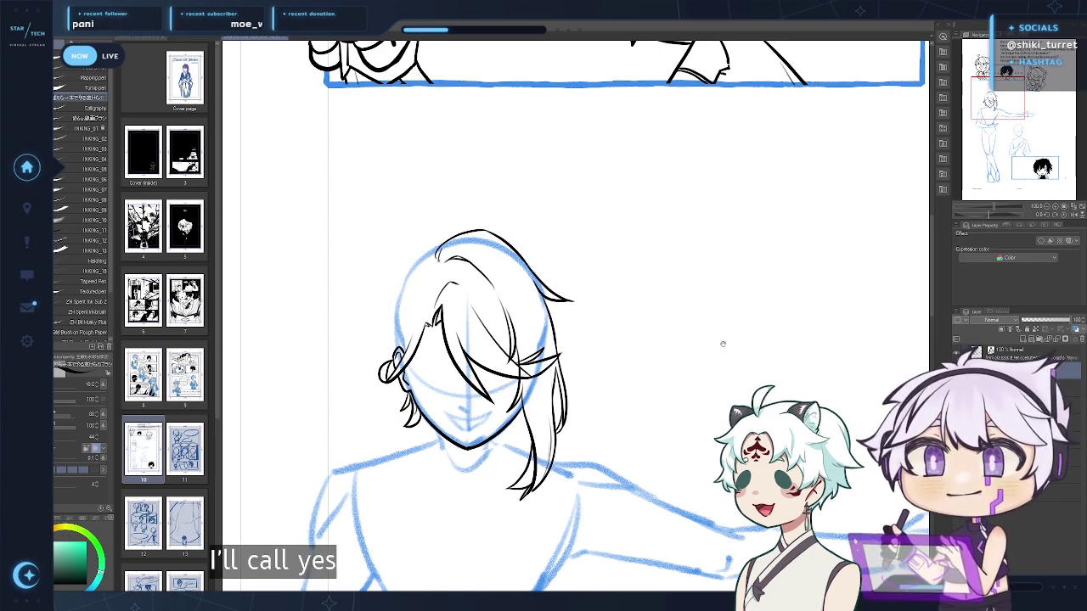
pyautogui.moveTo(721, 343); pyautogui.dragTo(734, 307)
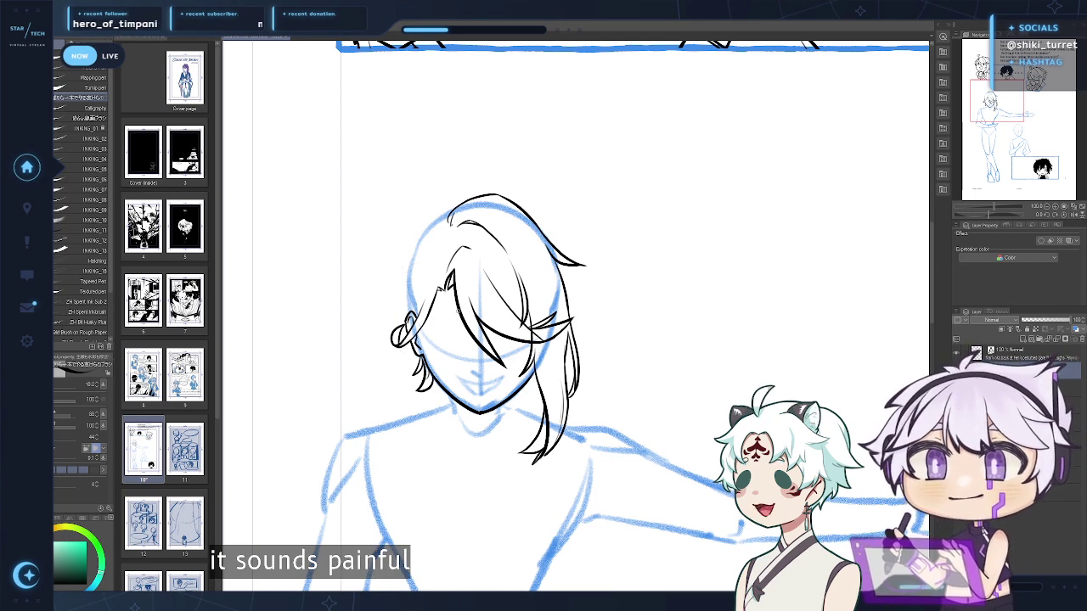
pyautogui.moveTo(521, 311); pyautogui.dragTo(520, 345)
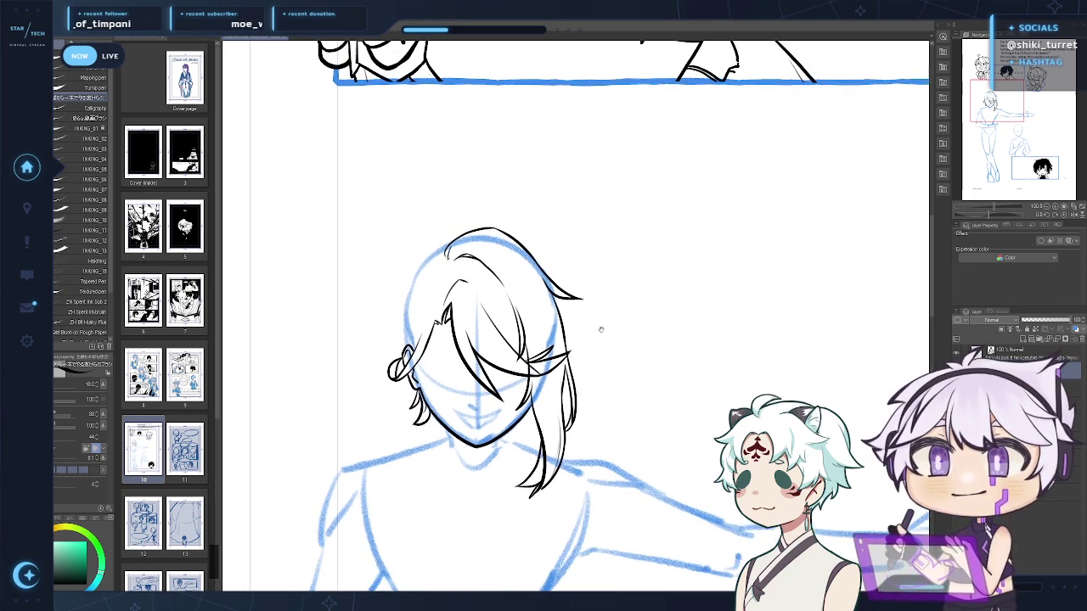
pyautogui.moveTo(569, 299); pyautogui.dragTo(561, 509)
pyautogui.moveTo(523, 411)
pyautogui.mouseDown()
pyautogui.moveTo(560, 549)
pyautogui.moveTo(517, 413)
pyautogui.moveTo(515, 274)
pyautogui.mouseUp()
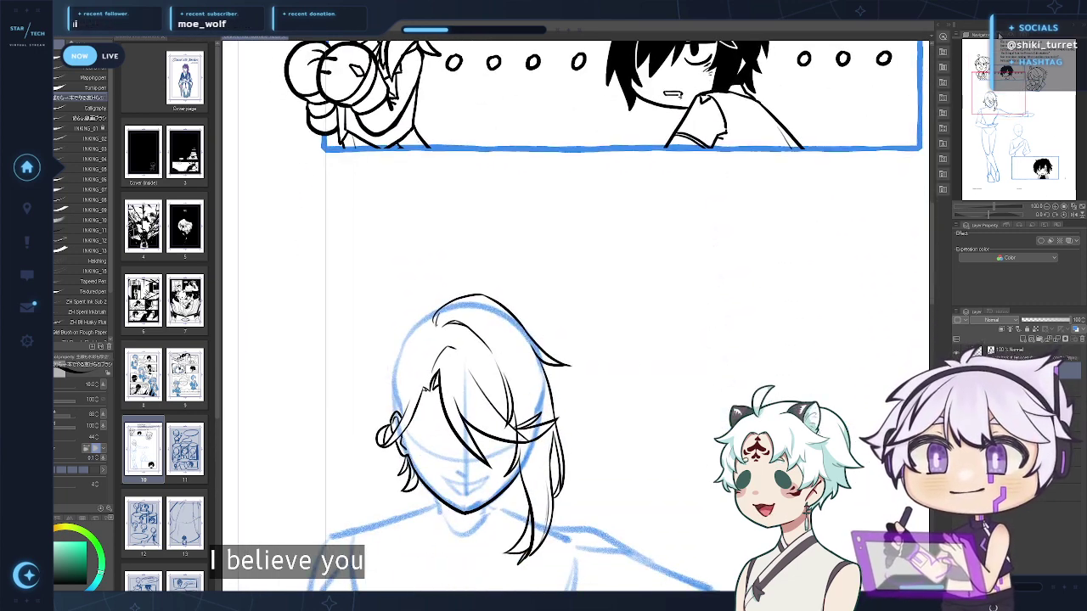
# Replace the page overview with the blue-and-white comic artwork as a visual reference
pyautogui.click(999, 36)
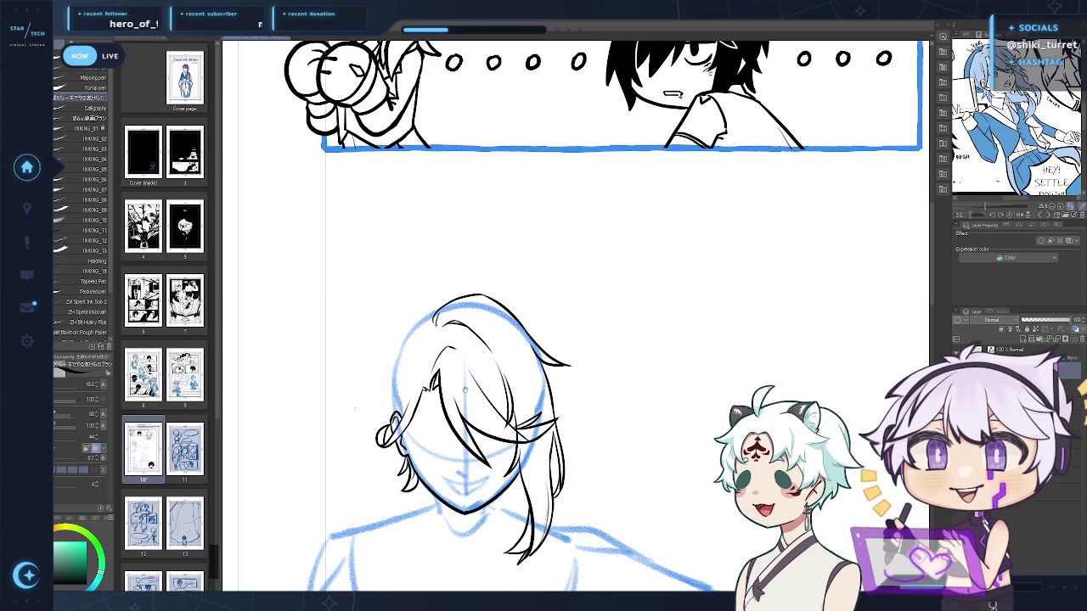
pyautogui.moveTo(561, 352); pyautogui.dragTo(585, 308)
pyautogui.moveTo(637, 410); pyautogui.dragTo(643, 413)
pyautogui.moveTo(624, 455); pyautogui.dragTo(622, 447)
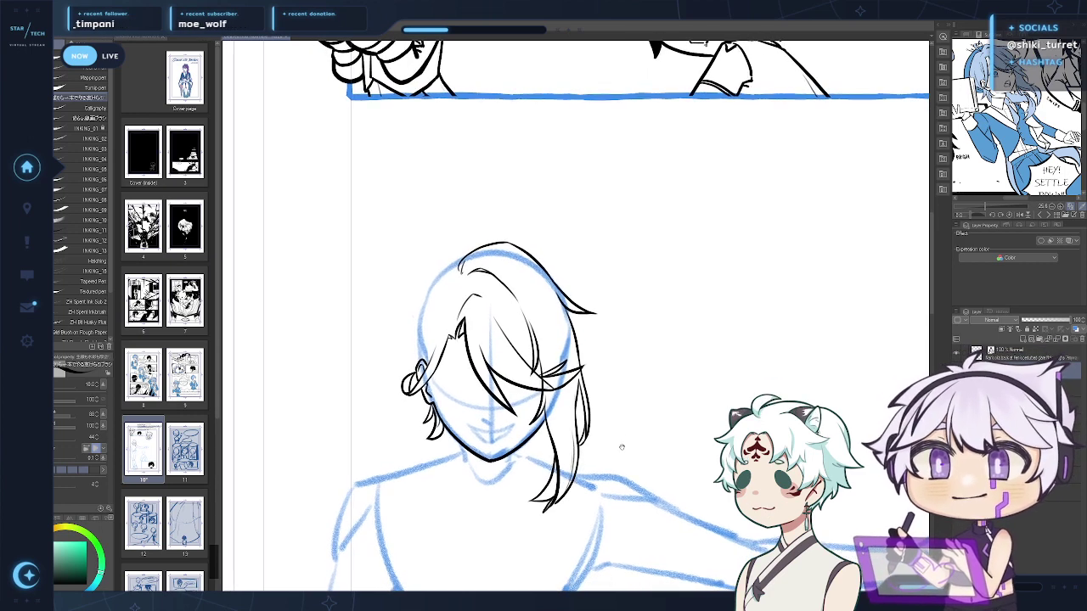
pyautogui.press('e')
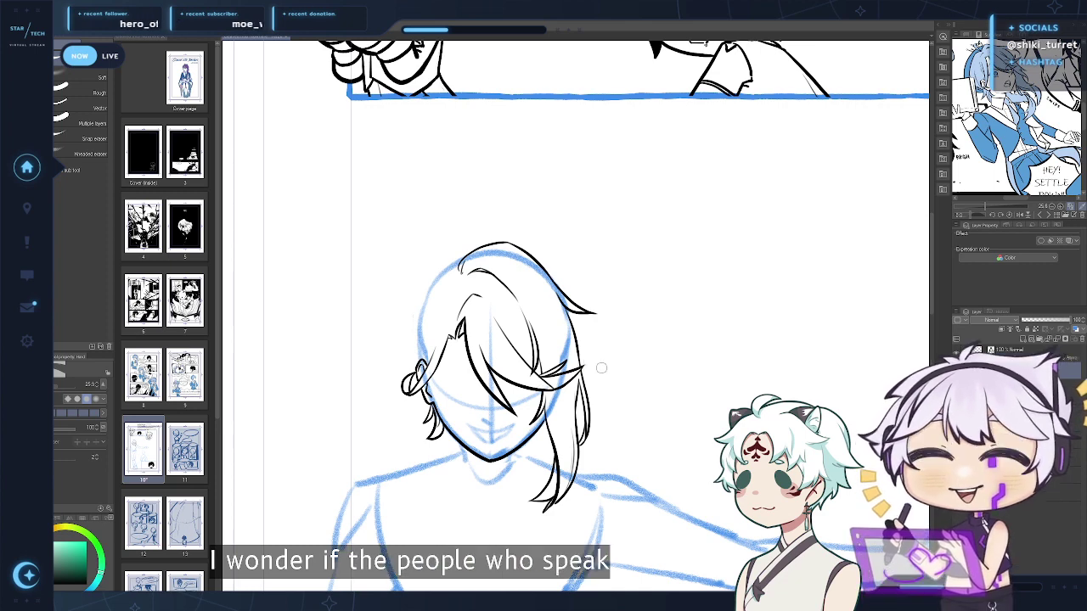
pyautogui.moveTo(591, 400)
pyautogui.mouseDown()
pyautogui.moveTo(610, 390)
pyautogui.moveTo(678, 394)
pyautogui.moveTo(671, 415)
pyautogui.moveTo(654, 408)
pyautogui.moveTo(667, 420)
pyautogui.moveTo(661, 429)
pyautogui.moveTo(670, 402)
pyautogui.moveTo(674, 419)
pyautogui.mouseUp()
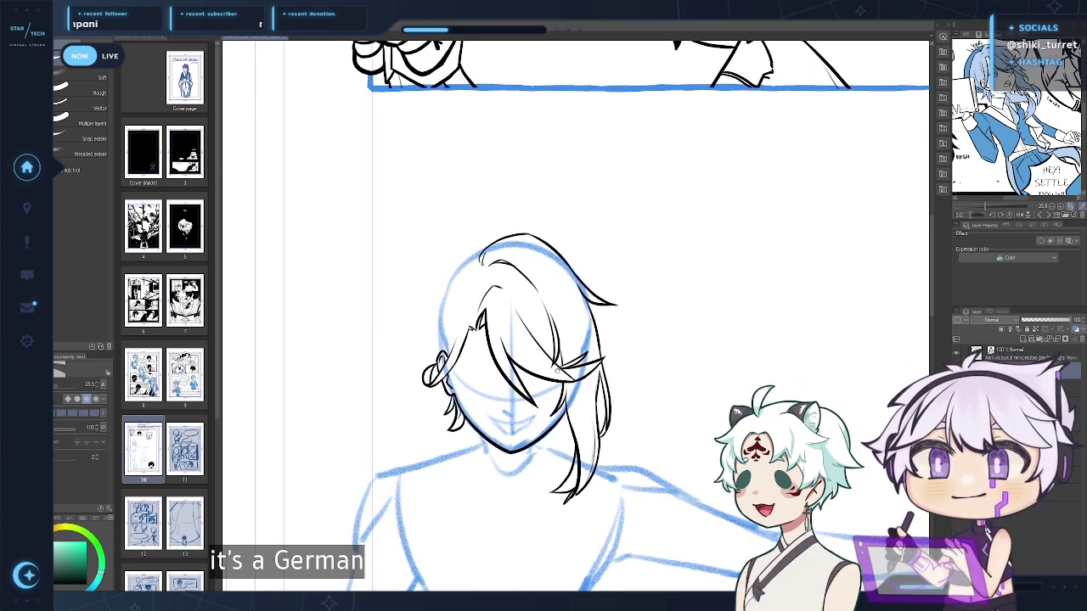
pyautogui.moveTo(522, 473)
pyautogui.mouseDown()
pyautogui.moveTo(524, 462)
pyautogui.moveTo(539, 463)
pyautogui.mouseUp()
# Ink the rounded outer hair outline from the crown down to the ear with the inking pen, redoing the stroke until it fits
pyautogui.press('p')
pyautogui.press('p')
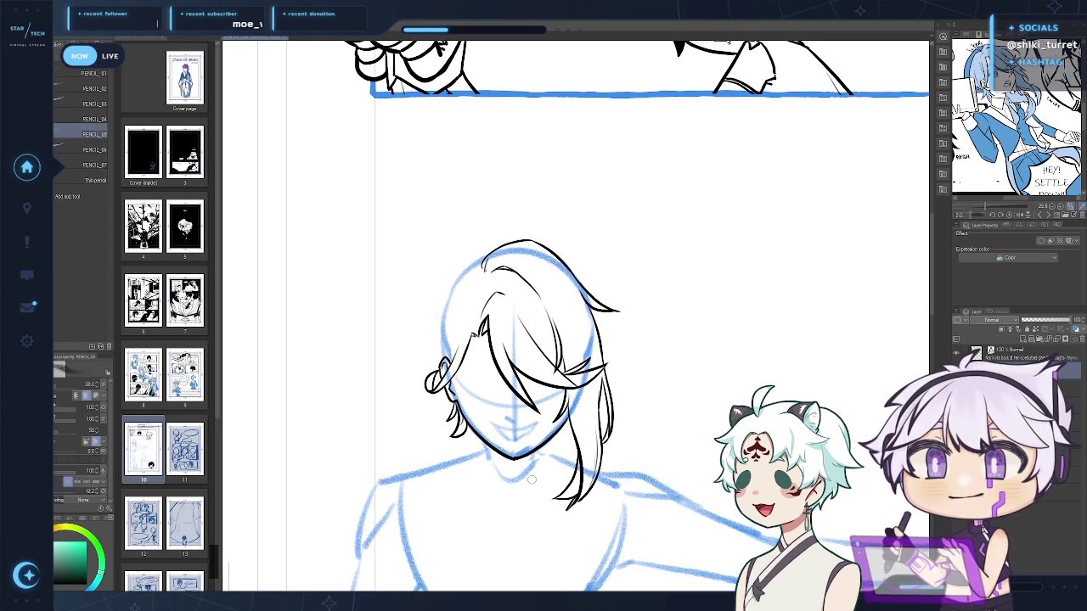
pyautogui.press('p')
pyautogui.moveTo(494, 257); pyautogui.dragTo(444, 302)
pyautogui.hotkey('ctrl', 'z')
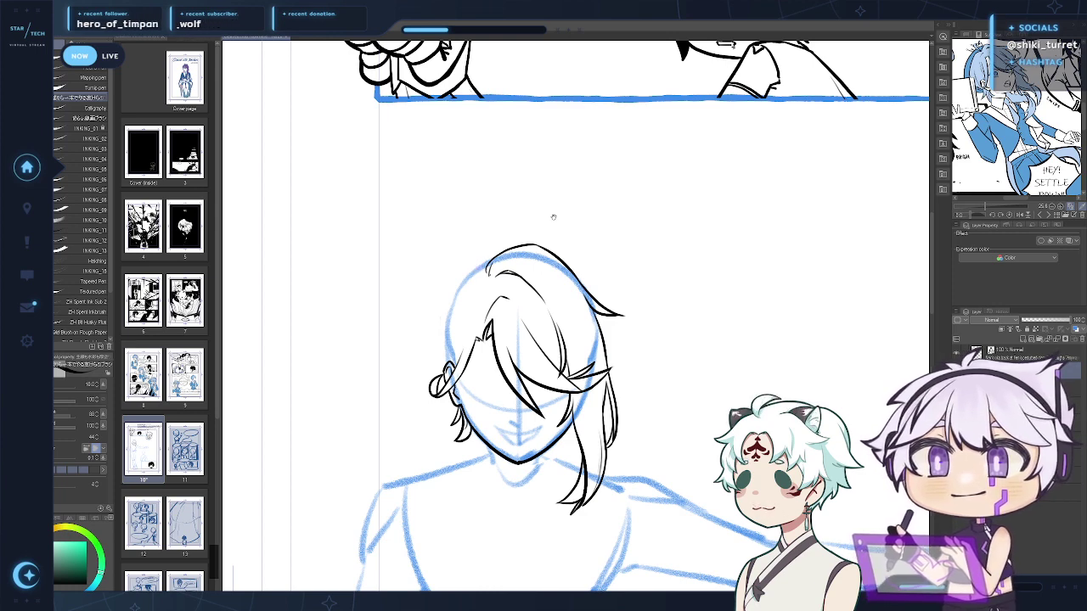
pyautogui.moveTo(553, 218); pyautogui.dragTo(575, 270)
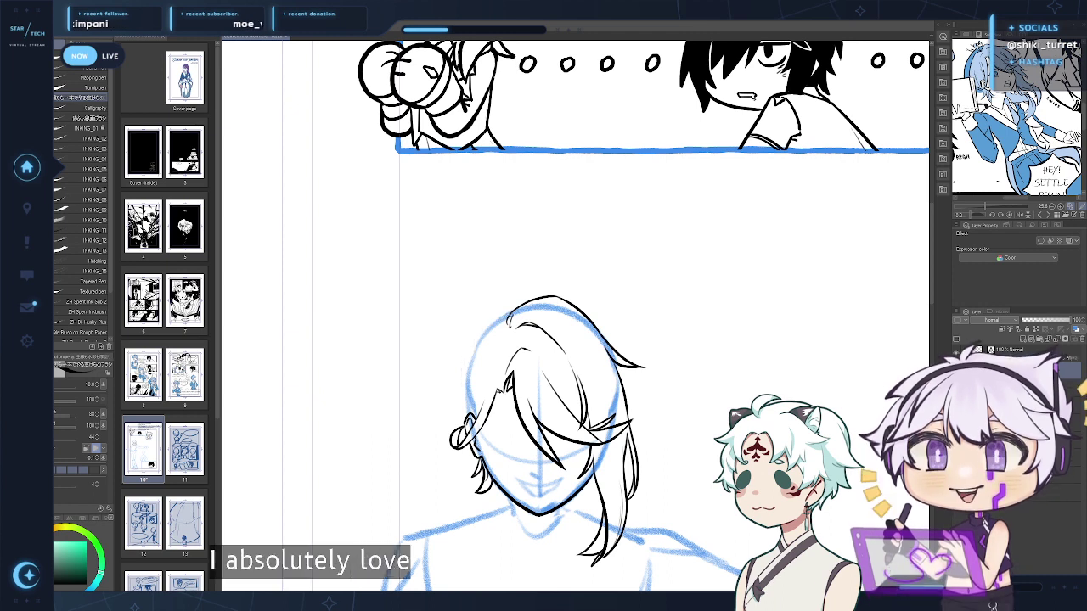
pyautogui.moveTo(512, 313); pyautogui.dragTo(465, 382)
pyautogui.hotkey('ctrl', 'z')
pyautogui.hotkey('ctrl', 'z')
pyautogui.moveTo(510, 313)
pyautogui.mouseDown()
pyautogui.moveTo(460, 385)
pyautogui.moveTo(465, 422)
pyautogui.mouseUp()
pyautogui.hotkey('ctrl', 'z')
pyautogui.moveTo(460, 374); pyautogui.dragTo(468, 422)
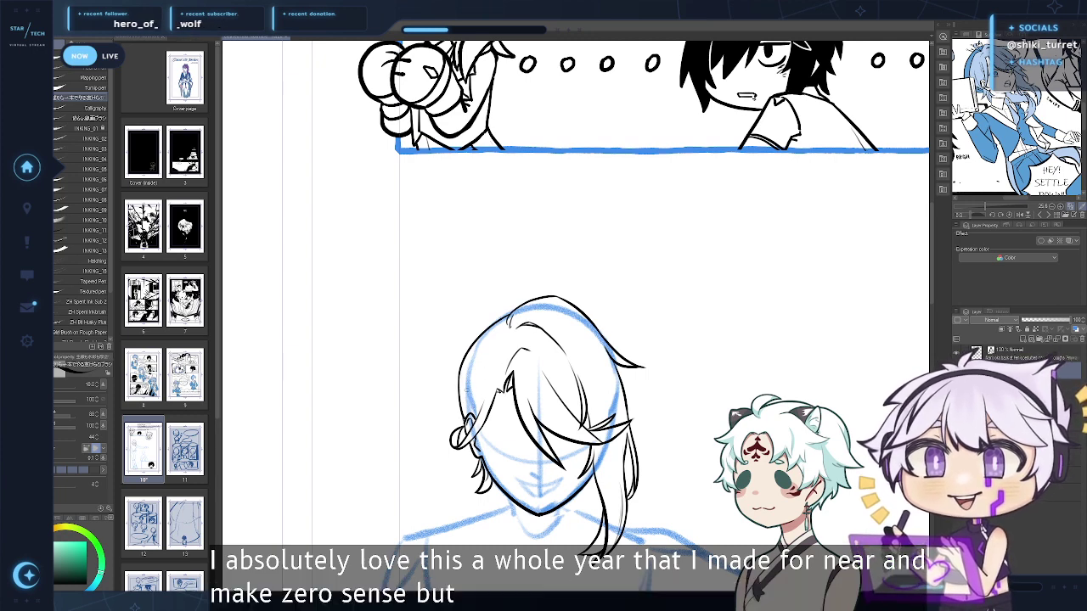
# Ink a heart-shaped tuft of hair standing up from the crown and add a small line detail at the outer flick
pyautogui.moveTo(483, 311)
pyautogui.mouseDown()
pyautogui.moveTo(500, 283)
pyautogui.moveTo(508, 297)
pyautogui.mouseUp()
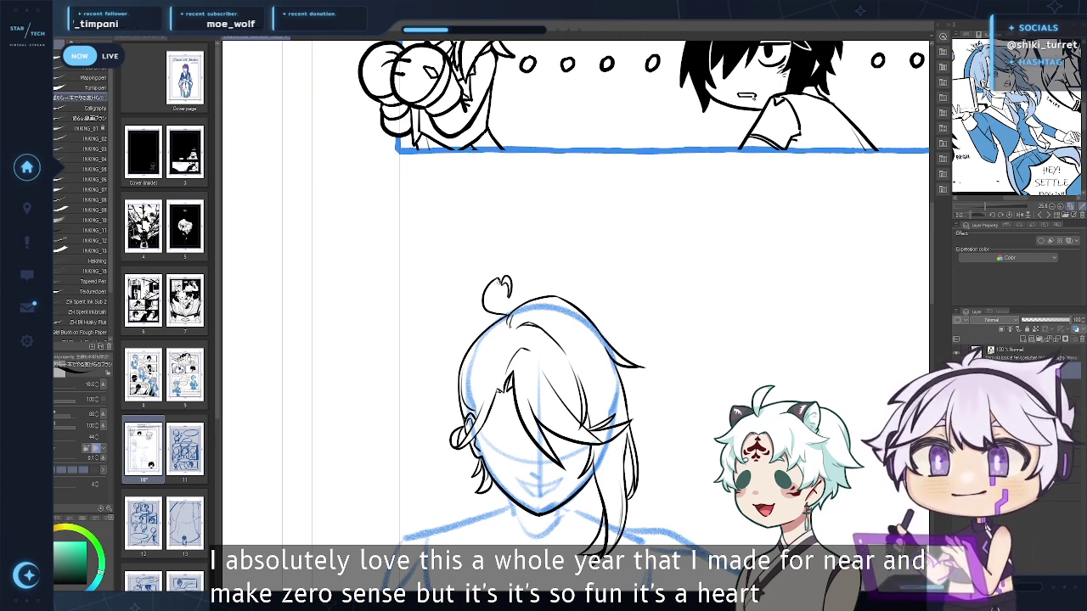
pyautogui.moveTo(498, 282); pyautogui.dragTo(495, 298)
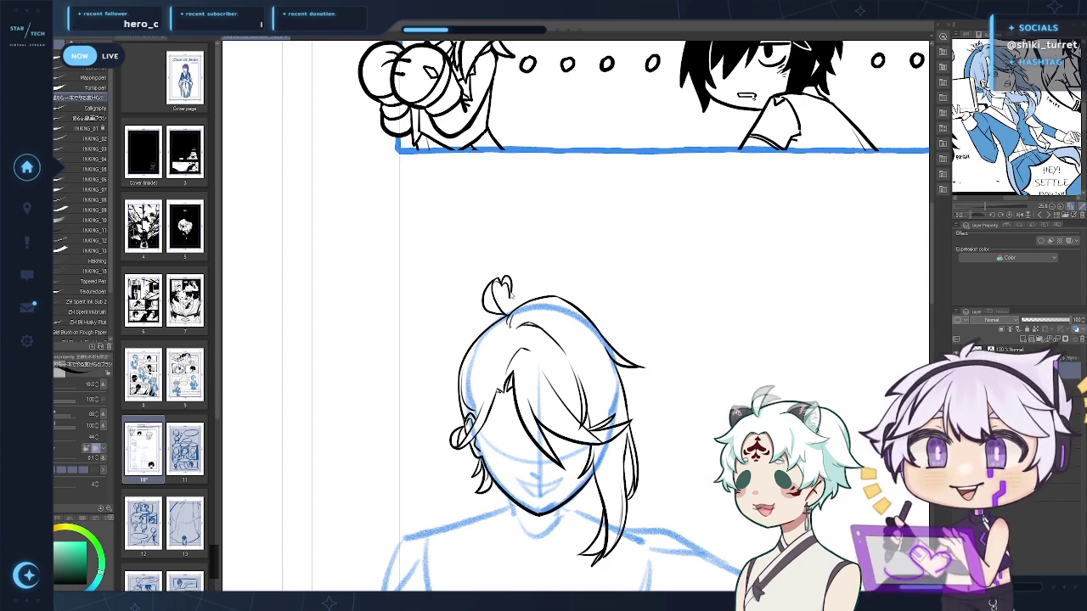
pyautogui.scroll(-1, 631, 379)
pyautogui.moveTo(708, 374); pyautogui.dragTo(729, 379)
pyautogui.moveTo(710, 304); pyautogui.dragTo(678, 292)
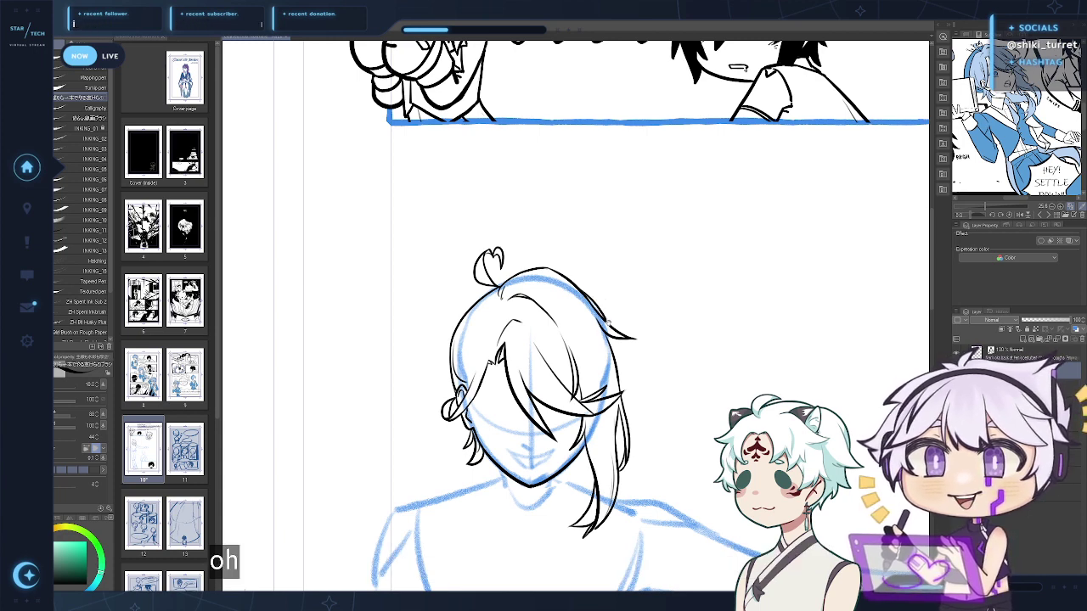
pyautogui.moveTo(607, 323); pyautogui.dragTo(570, 332)
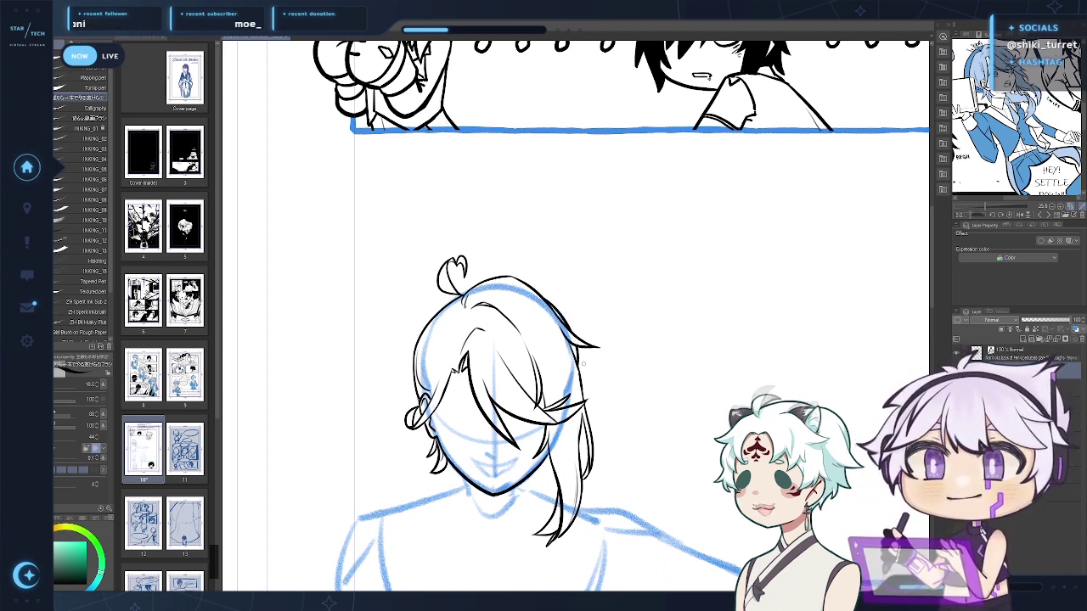
pyautogui.moveTo(612, 401); pyautogui.dragTo(600, 355)
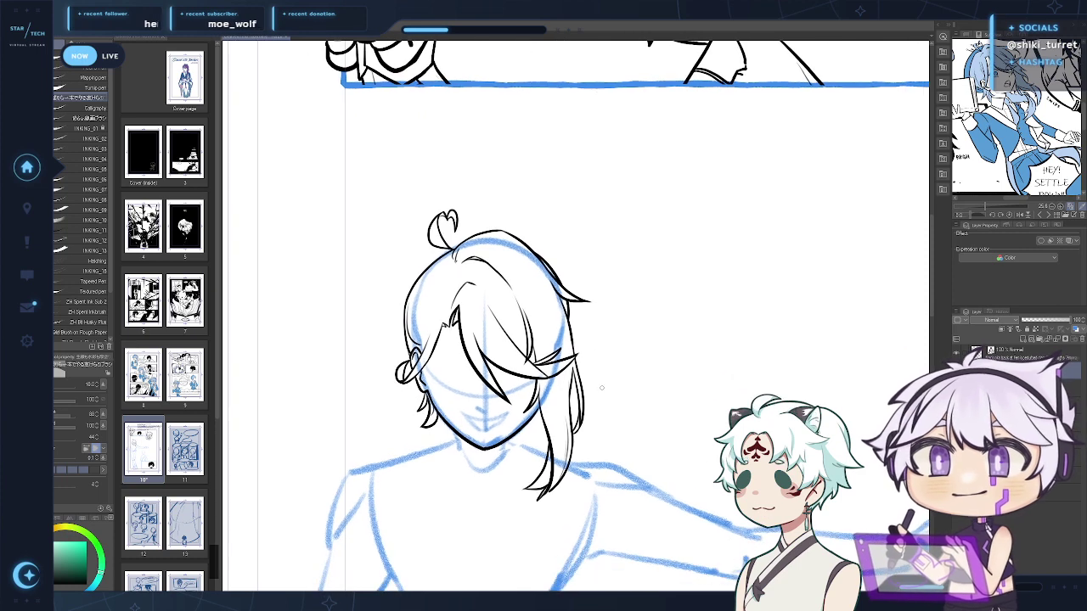
# Ink the short neck lines below the jaw between the hair tuft and the shoulder lock
pyautogui.moveTo(593, 444); pyautogui.dragTo(648, 470)
pyautogui.moveTo(677, 535); pyautogui.dragTo(694, 510)
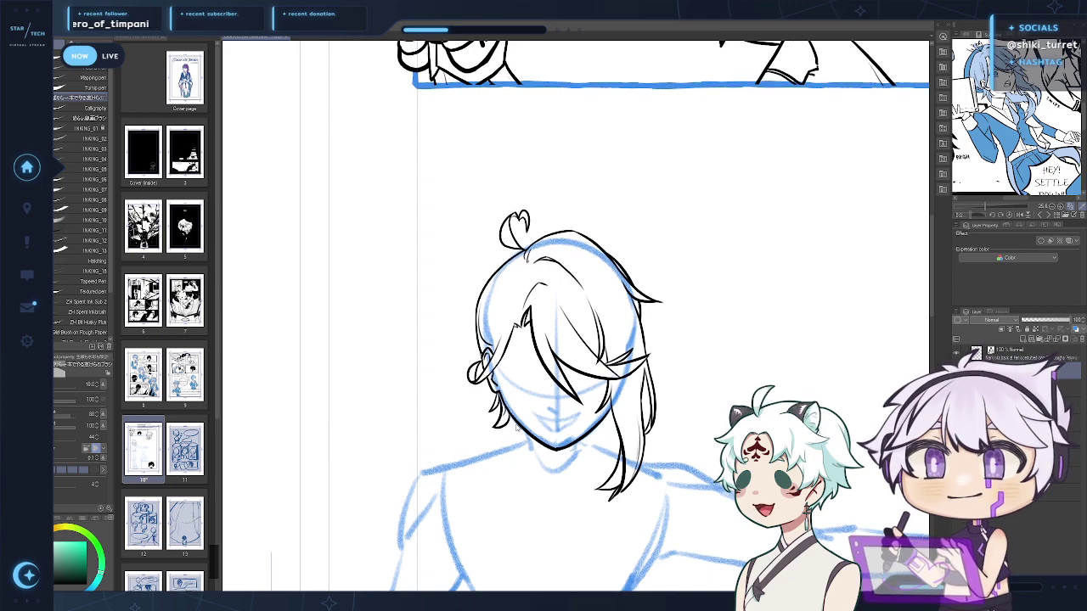
pyautogui.moveTo(563, 321)
pyautogui.mouseDown()
pyautogui.moveTo(541, 488)
pyautogui.moveTo(556, 601)
pyautogui.moveTo(464, 542)
pyautogui.moveTo(547, 216)
pyautogui.mouseUp()
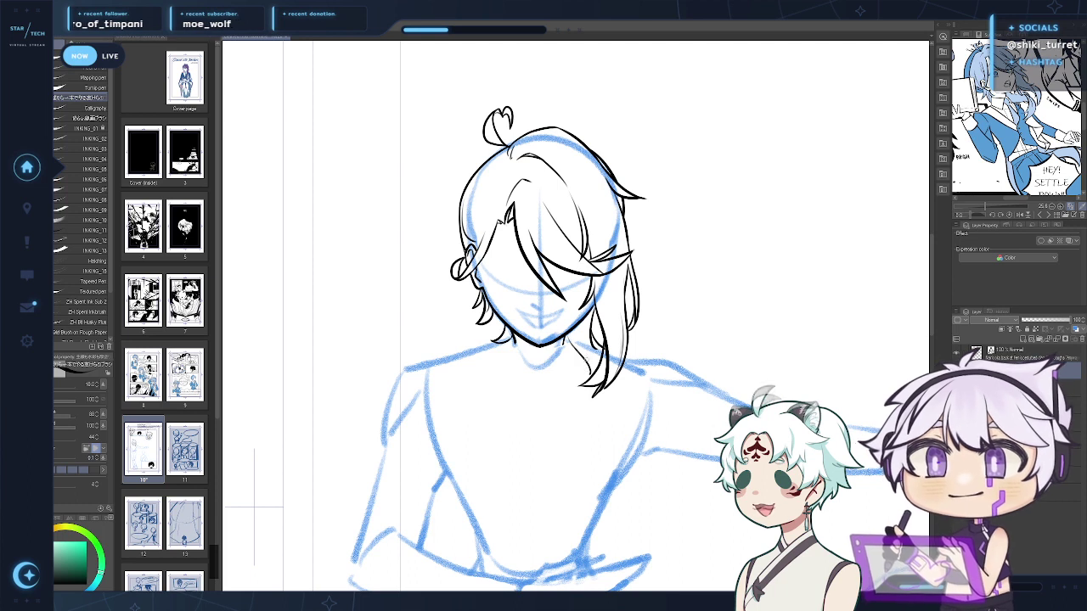
# Ink the wispy strand tips beside the neck and the inner edge of a long lock curving onto the chest, redrawing it until it fits
pyautogui.moveTo(568, 337); pyautogui.dragTo(567, 387)
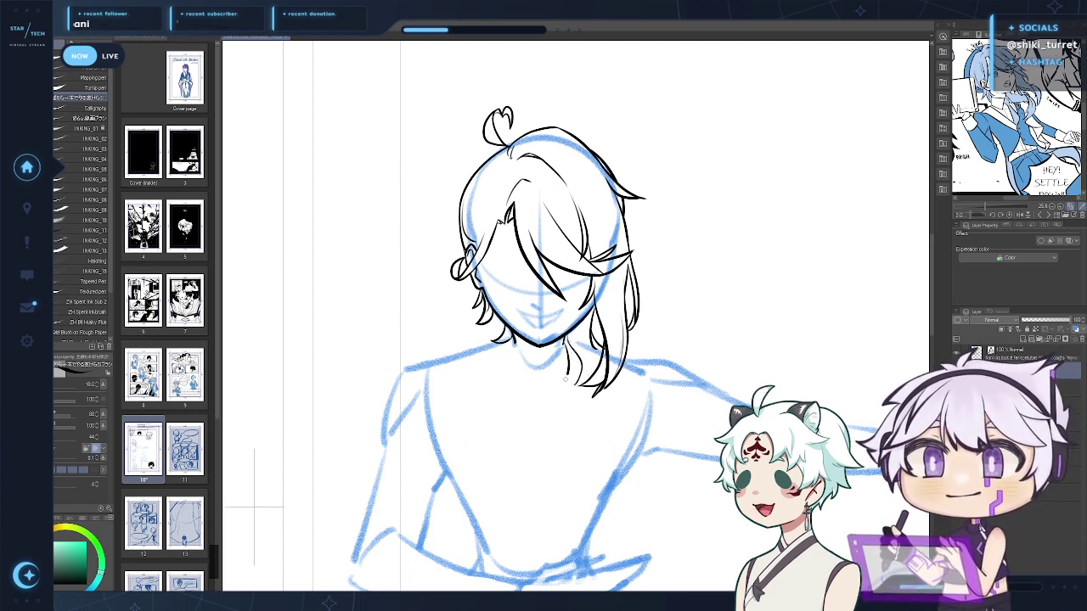
pyautogui.moveTo(568, 368)
pyautogui.mouseDown()
pyautogui.moveTo(576, 387)
pyautogui.moveTo(557, 392)
pyautogui.mouseUp()
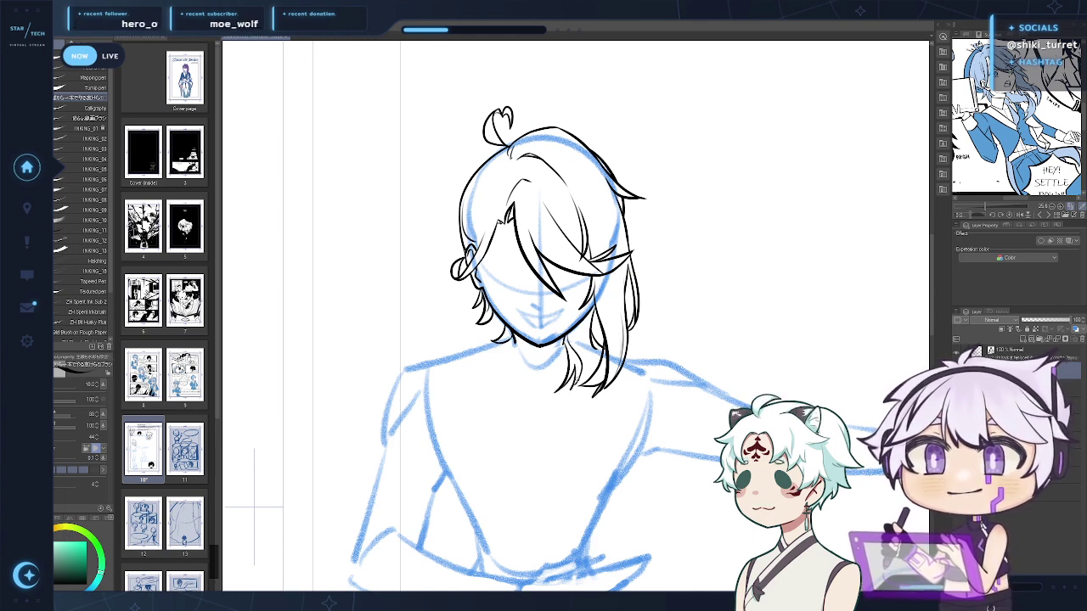
pyautogui.moveTo(568, 392); pyautogui.dragTo(594, 470)
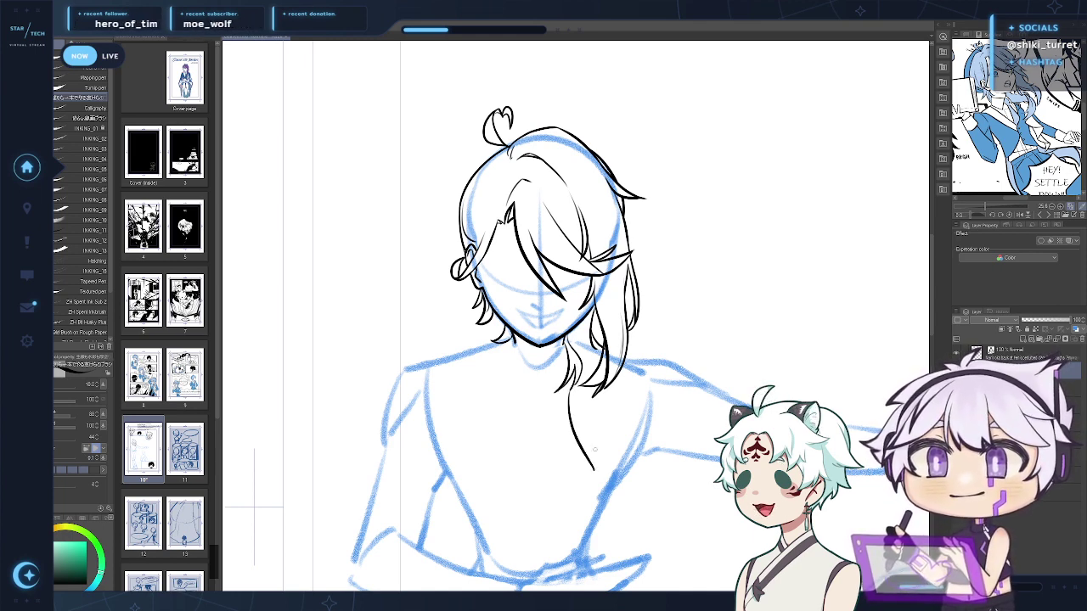
pyautogui.hotkey('ctrl', 'z')
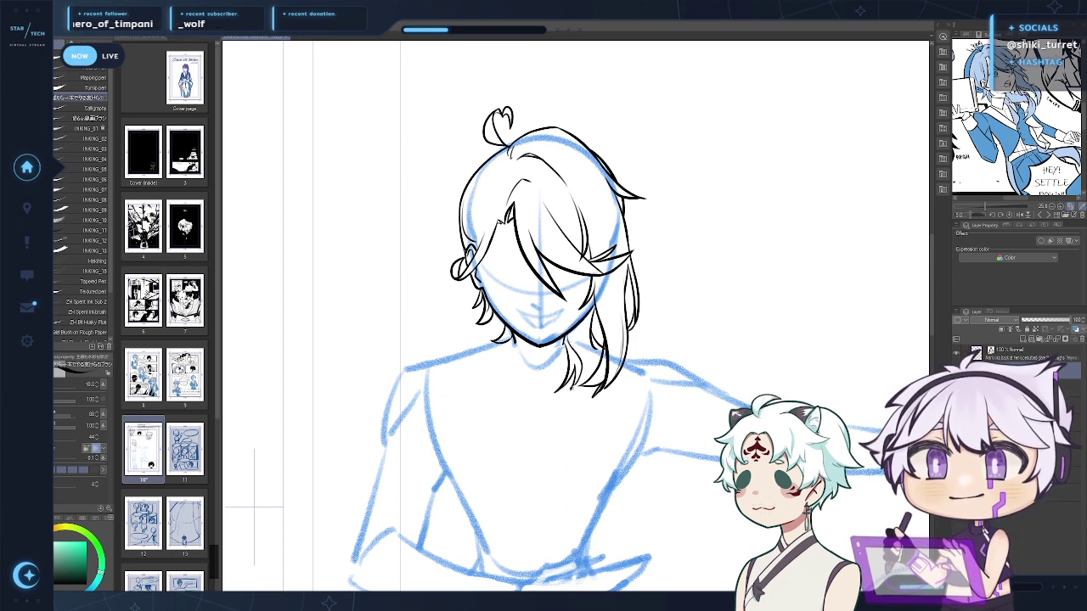
pyautogui.moveTo(573, 388); pyautogui.dragTo(590, 467)
pyautogui.hotkey('ctrl', 'z')
pyautogui.moveTo(573, 387); pyautogui.dragTo(584, 464)
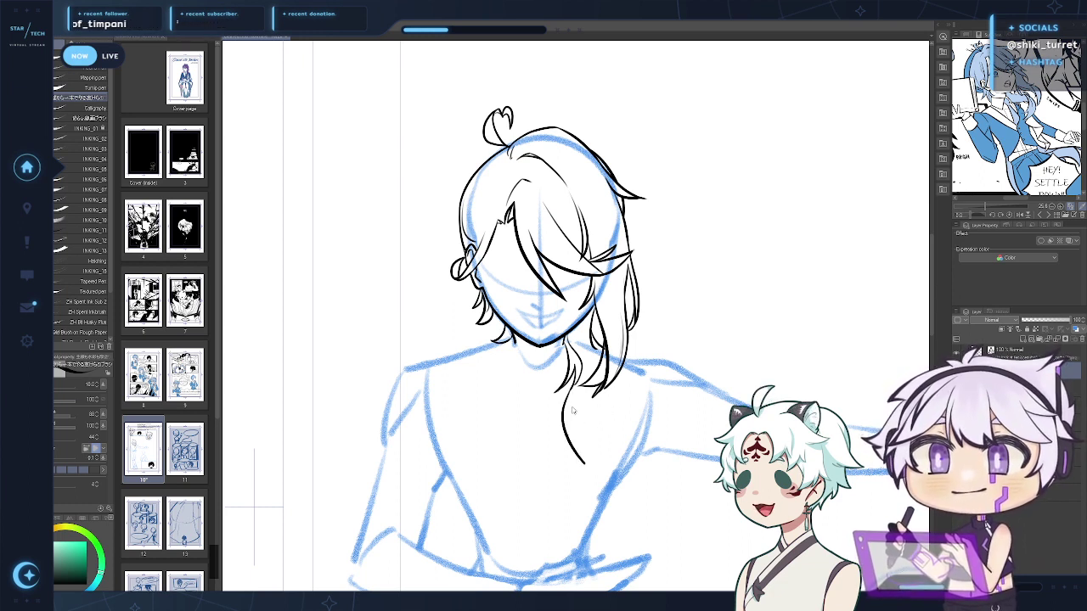
pyautogui.hotkey('ctrl', 'z')
pyautogui.hotkey('ctrl', 'z')
pyautogui.moveTo(569, 387); pyautogui.dragTo(561, 433)
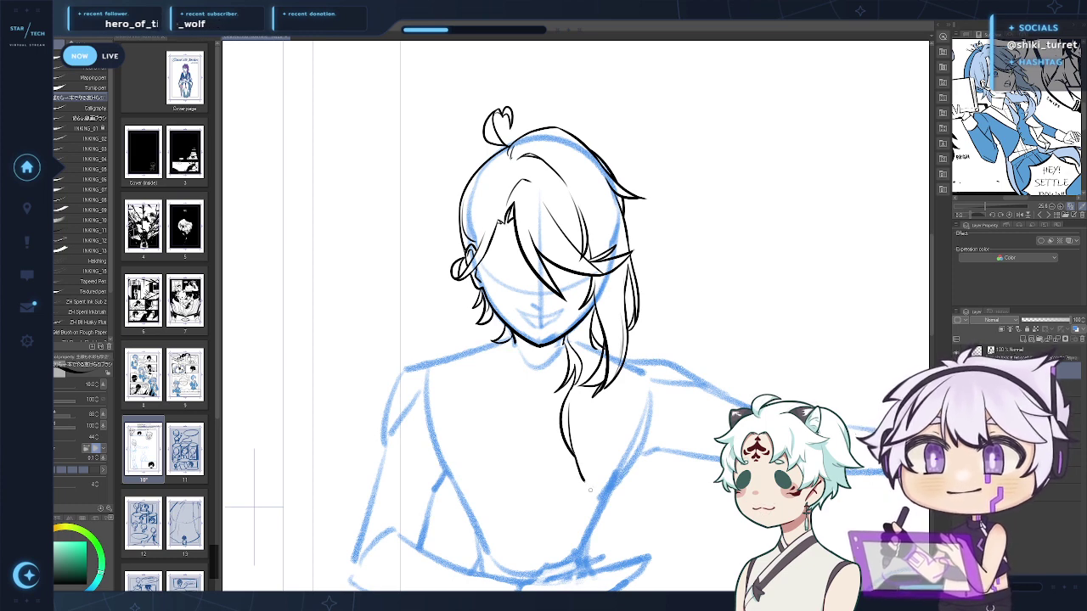
# Ink the outer edge of the long chest lock down to a pointed tip and add a small hair flick at the shoulder
pyautogui.moveTo(597, 400); pyautogui.dragTo(588, 481)
pyautogui.hotkey('ctrl', 'z')
pyautogui.hotkey('ctrl', 'z')
pyautogui.hotkey('ctrl', 'z')
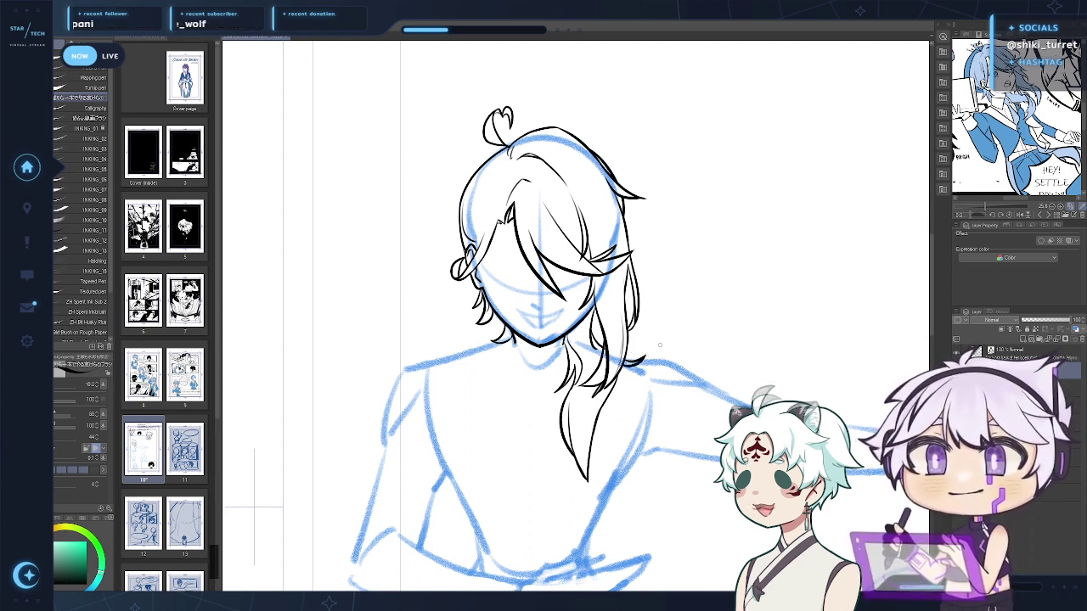
# Save the comic page with the inked hair
pyautogui.moveTo(698, 367); pyautogui.dragTo(715, 376)
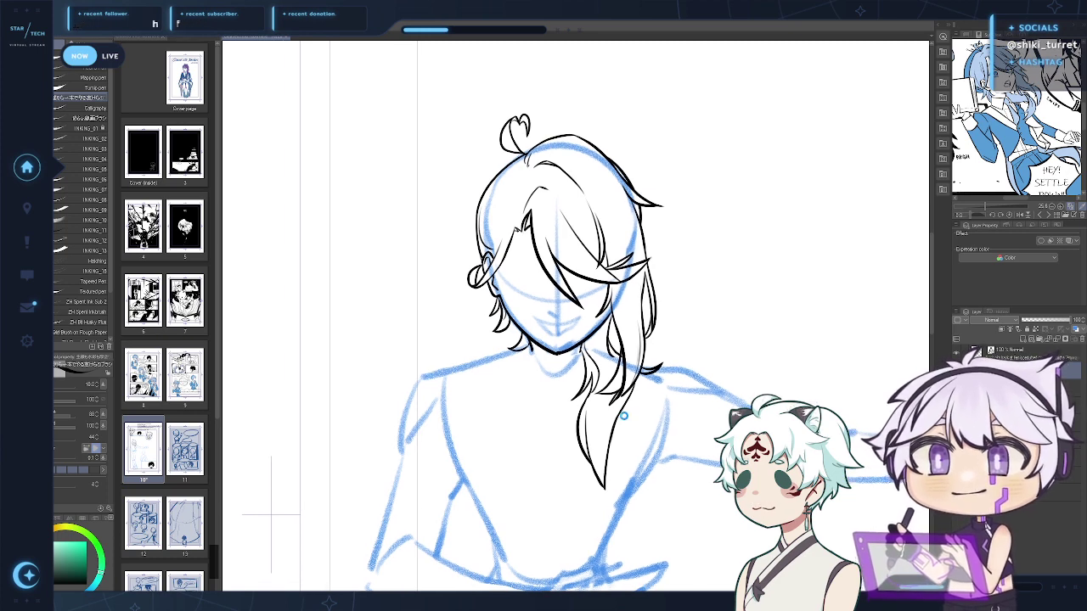
pyautogui.moveTo(423, 514); pyautogui.dragTo(391, 520)
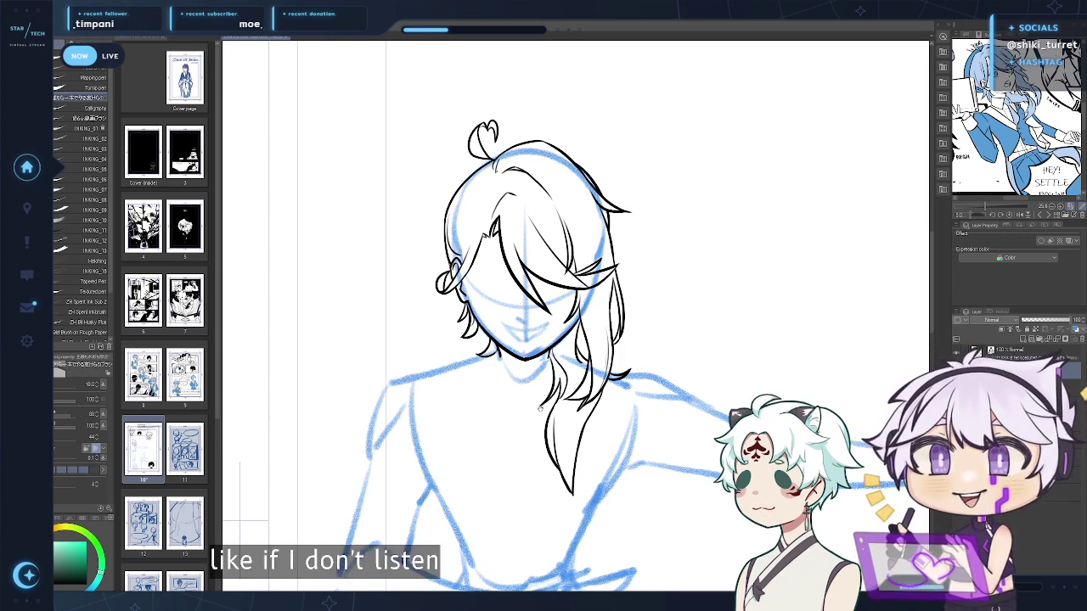
pyautogui.moveTo(540, 408); pyautogui.dragTo(562, 429)
pyautogui.hotkey('ctrl', 's')
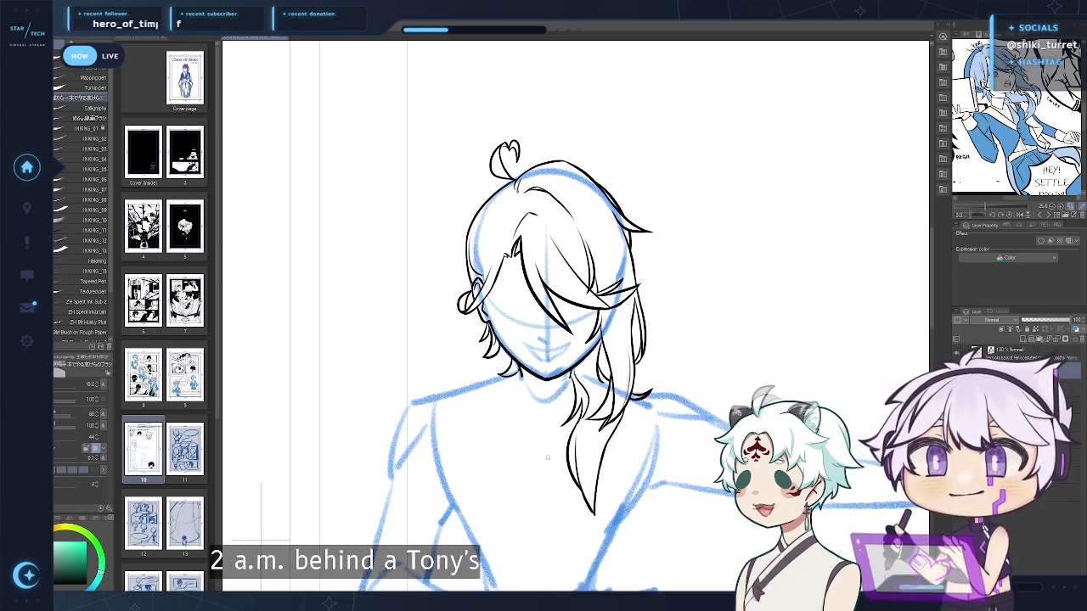
# Hide the ink layer holding the side hair and crown tuft and show it again to compare the drawing
pyautogui.moveTo(622, 445); pyautogui.dragTo(652, 443)
pyautogui.click(956, 370)
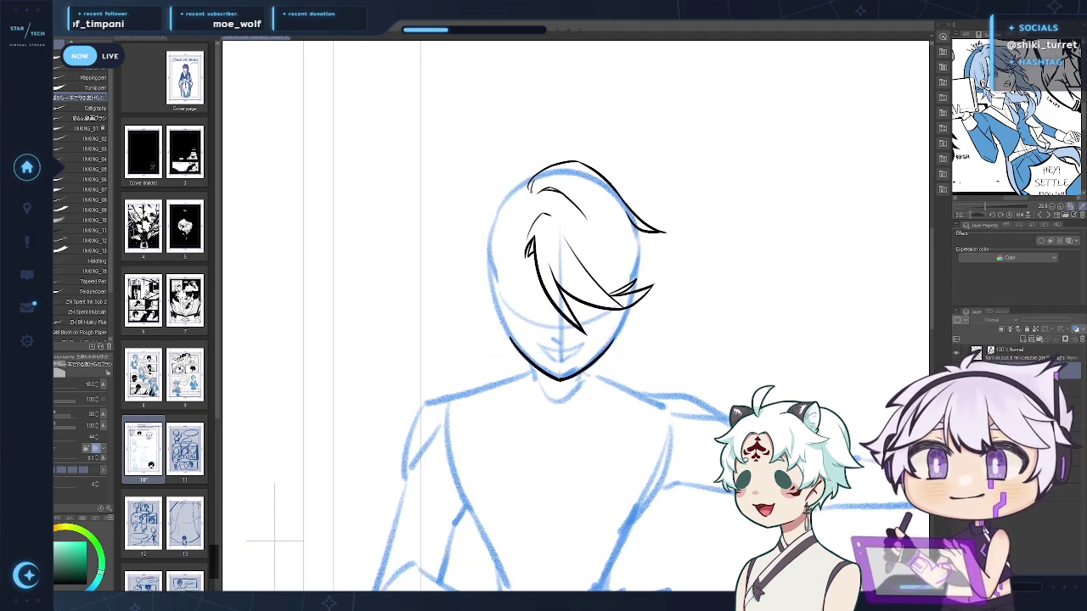
pyautogui.click(956, 371)
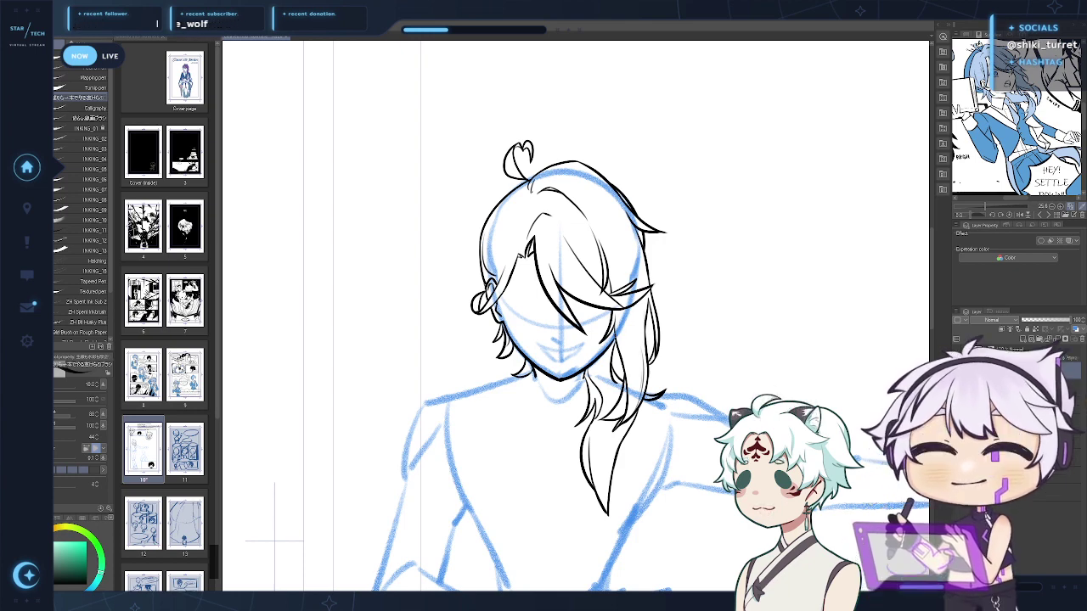
# Try to ink a wide arc outside the hair outline, from beside the ear up toward the crown
pyautogui.moveTo(568, 428); pyautogui.dragTo(576, 444)
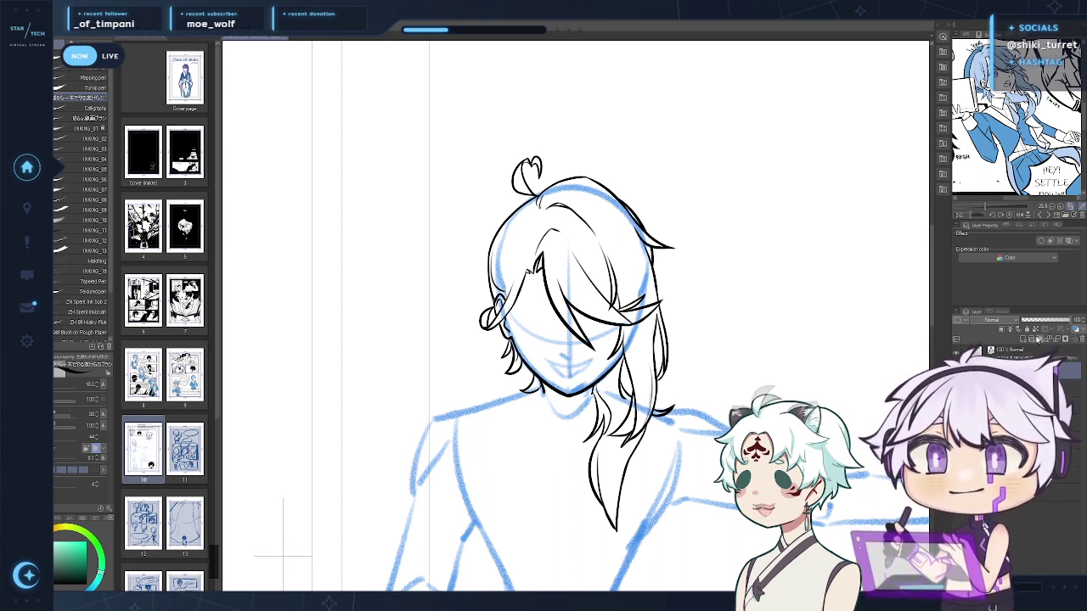
pyautogui.moveTo(661, 340); pyautogui.dragTo(664, 350)
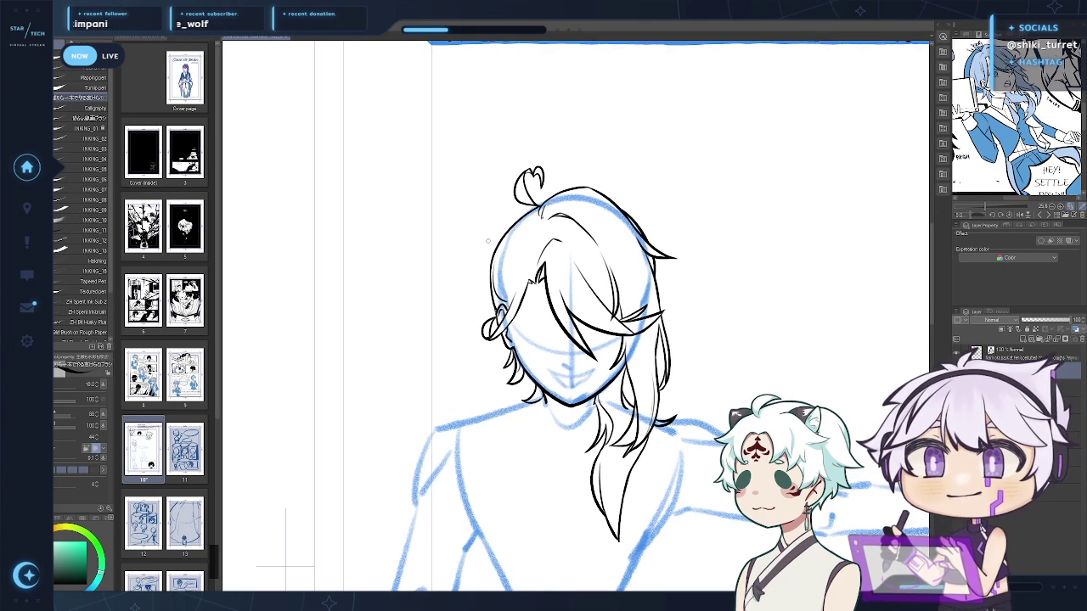
pyautogui.moveTo(480, 240); pyautogui.dragTo(606, 160)
pyautogui.hotkey('ctrl', 'z')
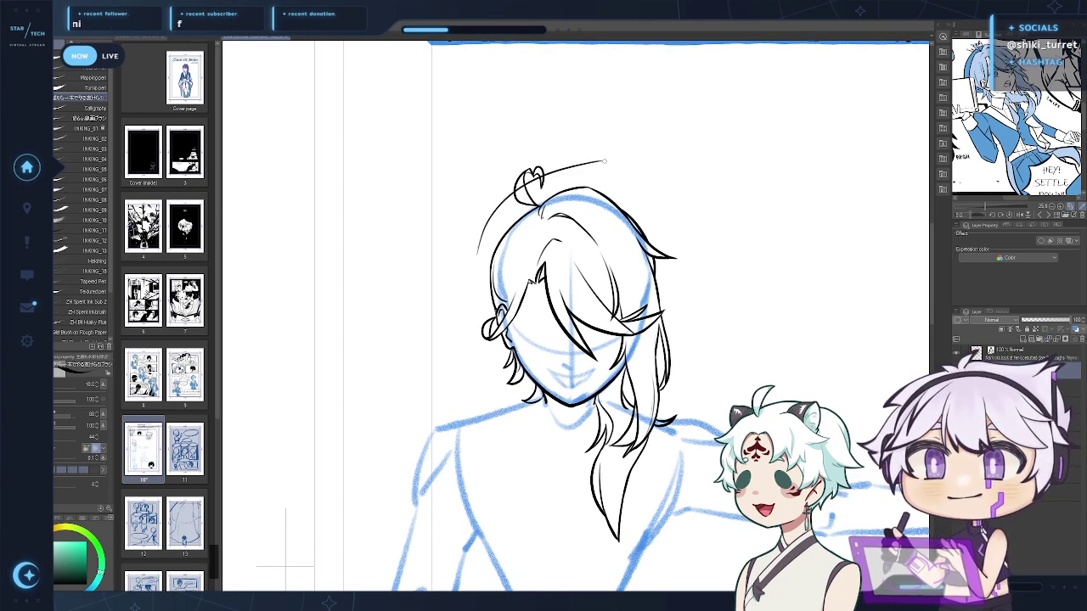
pyautogui.hotkey('ctrl', 'z')
pyautogui.moveTo(476, 266); pyautogui.dragTo(501, 215)
pyautogui.hotkey('ctrl', 'z')
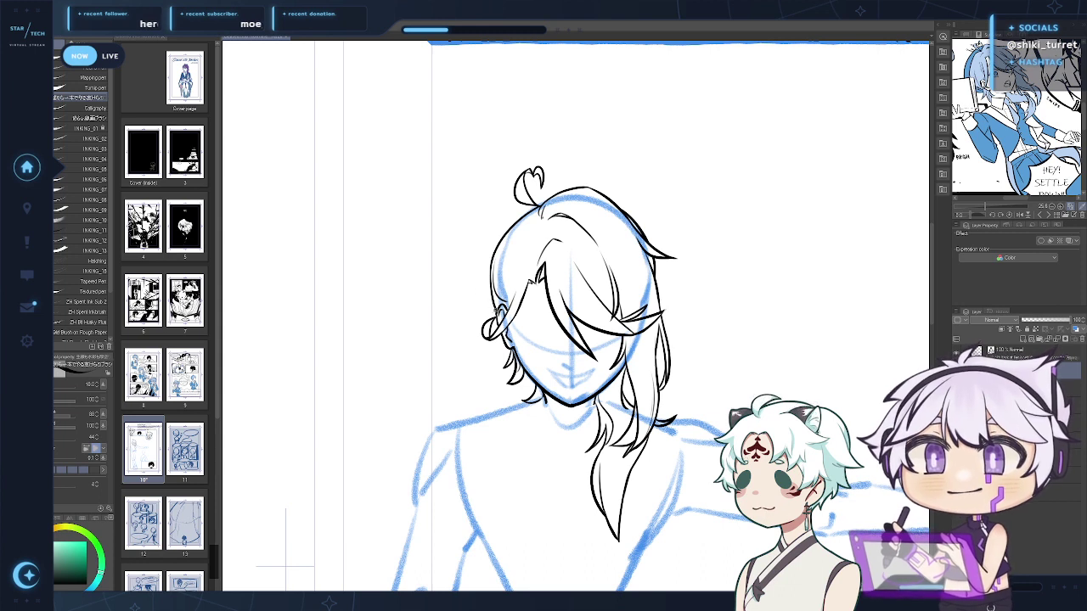
pyautogui.moveTo(491, 315)
pyautogui.mouseDown()
pyautogui.moveTo(473, 282)
pyautogui.moveTo(519, 197)
pyautogui.mouseUp()
pyautogui.hotkey('ctrl', 'z')
pyautogui.hotkey('ctrl', 'z')
pyautogui.moveTo(472, 286); pyautogui.dragTo(540, 182)
pyautogui.hotkey('ctrl', 'z')
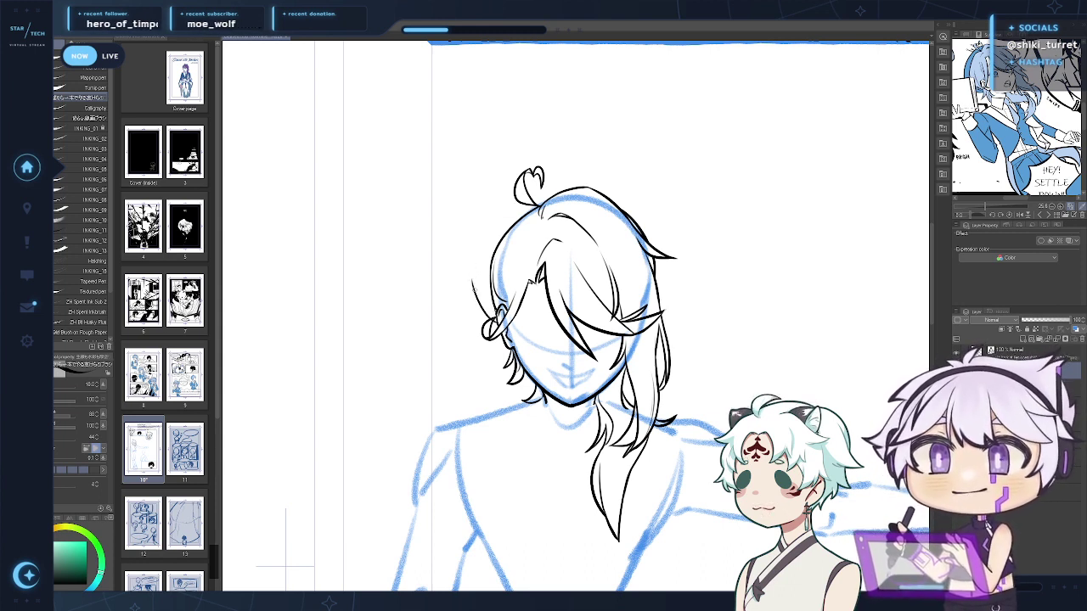
pyautogui.hotkey('ctrl', 'z')
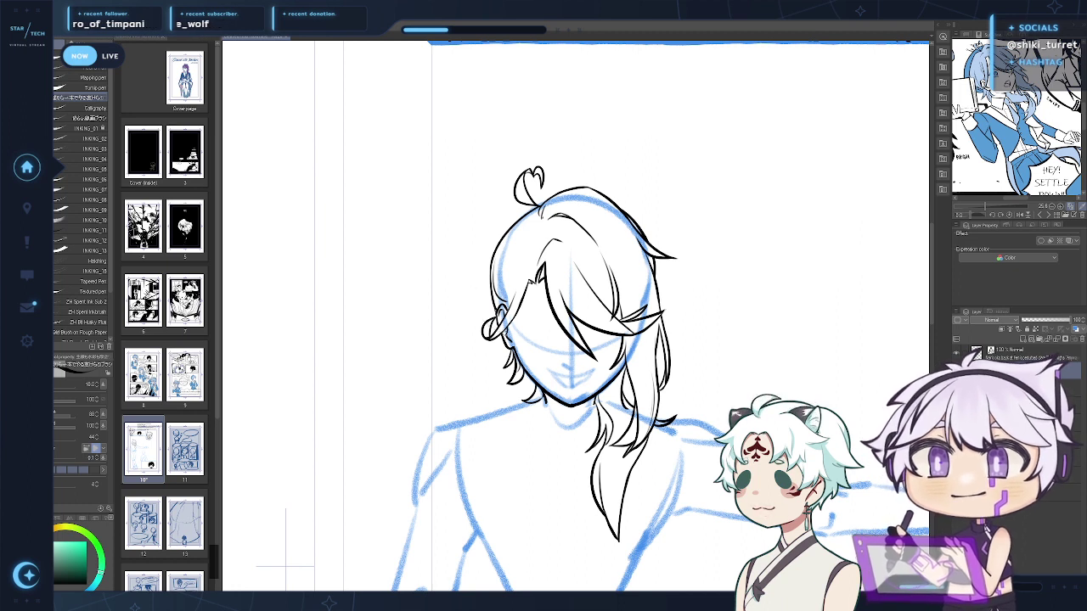
# Try to extend the short curve beside the ear into one smooth arc sweeping past the heart-shaped tuft
pyautogui.moveTo(466, 279)
pyautogui.mouseDown()
pyautogui.moveTo(487, 324)
pyautogui.moveTo(507, 334)
pyautogui.moveTo(494, 209)
pyautogui.mouseUp()
pyautogui.hotkey('ctrl', 'z')
pyautogui.hotkey('ctrl', 'z')
pyautogui.hotkey('ctrl', 'z')
pyautogui.moveTo(466, 277)
pyautogui.mouseDown()
pyautogui.moveTo(551, 174)
pyautogui.moveTo(582, 162)
pyautogui.mouseUp()
pyautogui.hotkey('ctrl', 'z')
pyautogui.hotkey('ctrl', 'y')
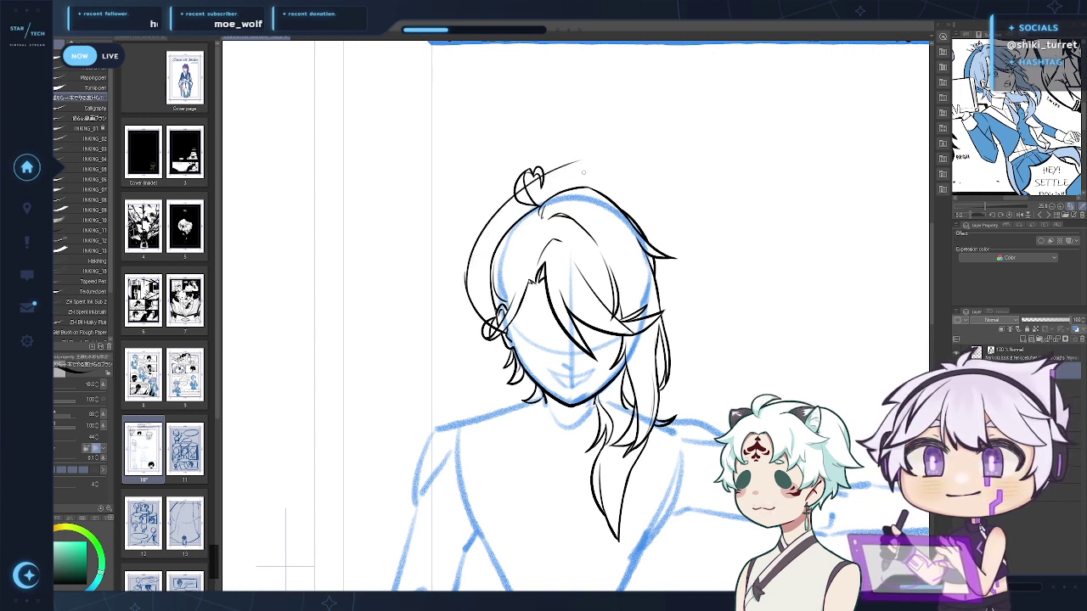
pyautogui.hotkey('ctrl', 'z')
pyautogui.hotkey('ctrl', 'z')
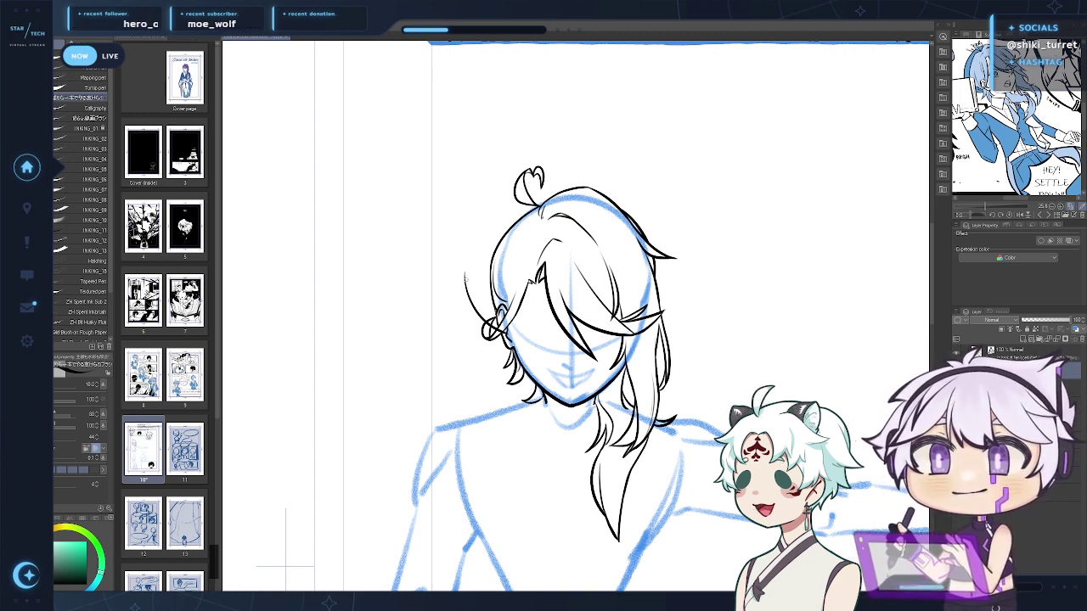
pyautogui.hotkey('ctrl', 'z')
pyautogui.moveTo(465, 278)
pyautogui.mouseDown()
pyautogui.moveTo(524, 180)
pyautogui.moveTo(582, 173)
pyautogui.mouseUp()
pyautogui.hotkey('ctrl', 'z')
pyautogui.moveTo(466, 279); pyautogui.dragTo(594, 172)
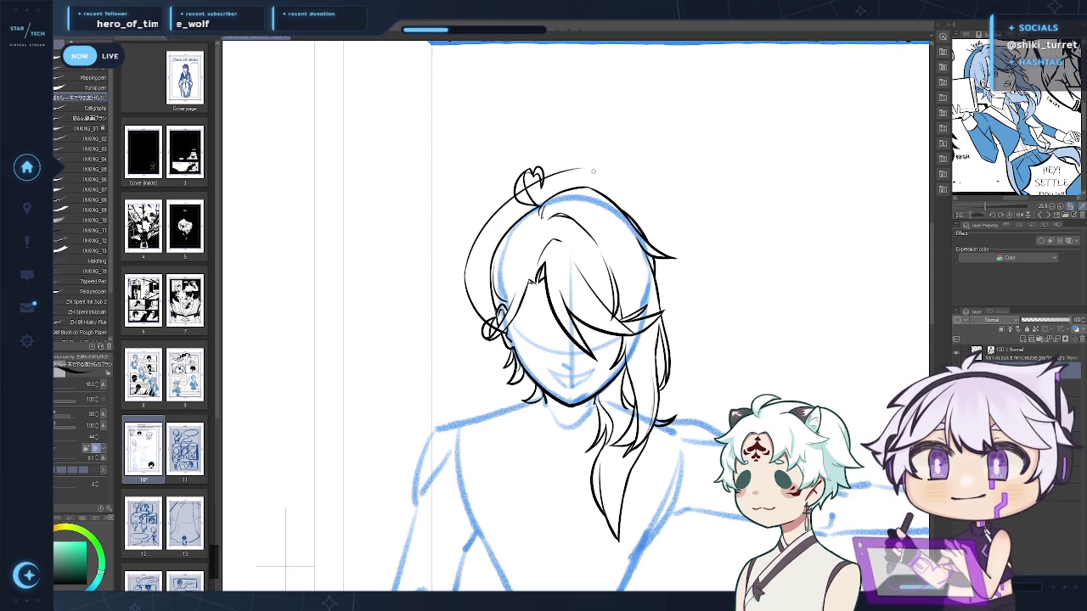
pyautogui.hotkey('ctrl', 'z')
pyautogui.moveTo(466, 287); pyautogui.dragTo(515, 198)
pyautogui.hotkey('ctrl', 'z')
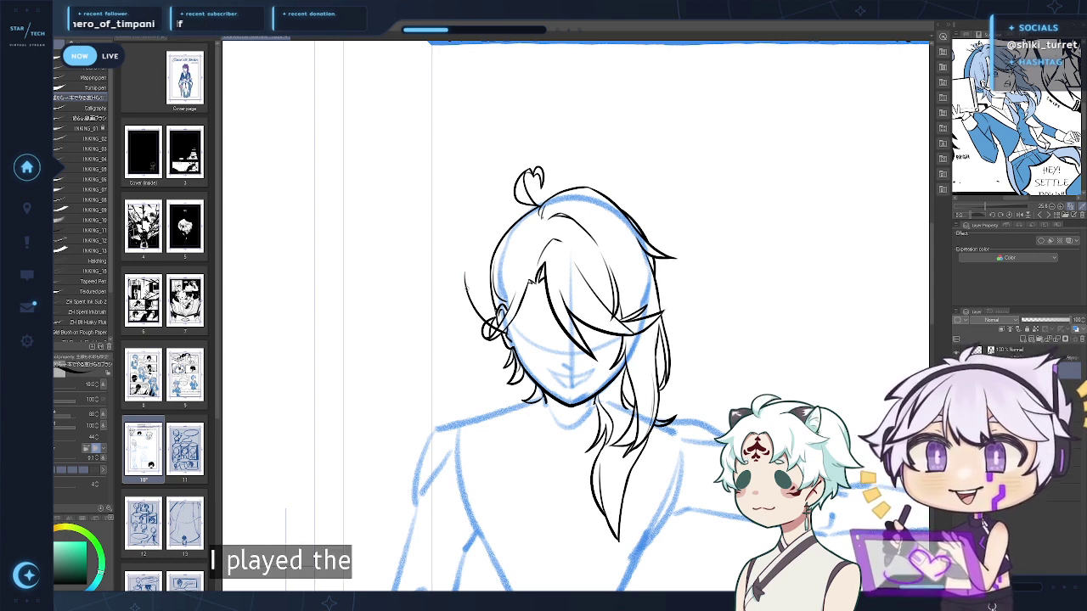
pyautogui.hotkey('ctrl', 'y')
pyautogui.hotkey('ctrl', 'y')
pyautogui.hotkey('ctrl', 'z')
pyautogui.hotkey('ctrl', 'z')
pyautogui.hotkey('ctrl', 'y')
pyautogui.hotkey('ctrl', 'y')
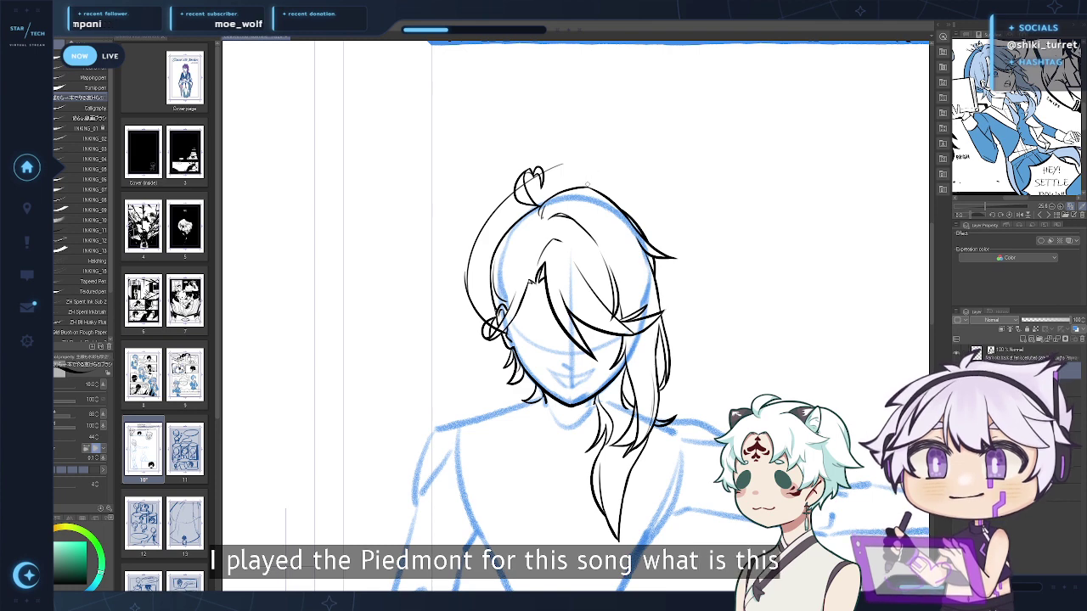
# Compare the outer arc undone and redone, and redraw it from beside the ear to above the crown
pyautogui.moveTo(563, 145)
pyautogui.mouseDown()
pyautogui.moveTo(515, 197)
pyautogui.moveTo(457, 229)
pyautogui.mouseUp()
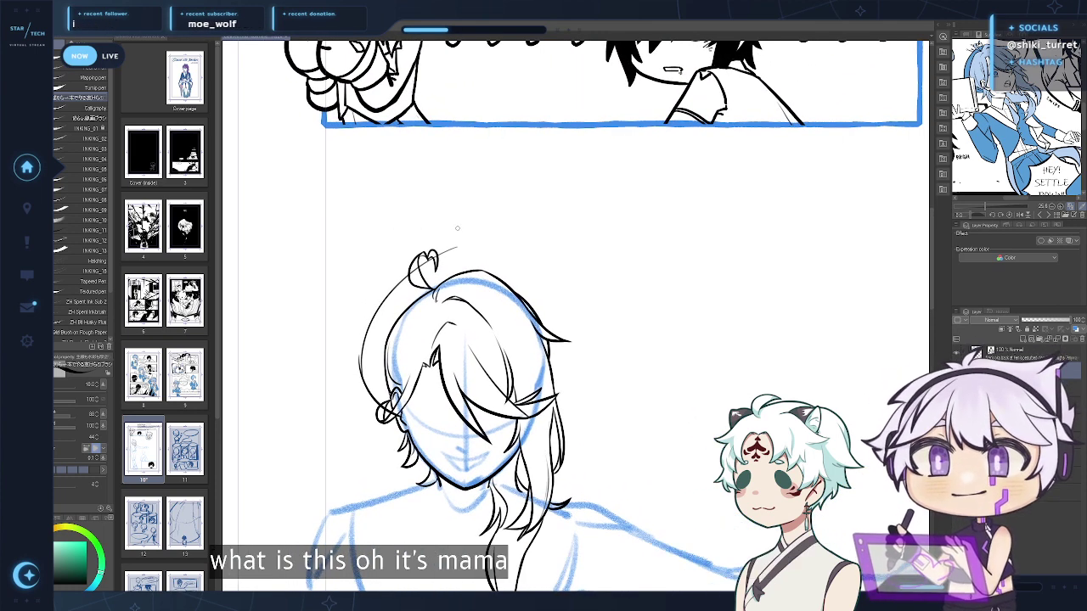
pyautogui.hotkey('ctrl', 'z')
pyautogui.hotkey('ctrl', 'z')
pyautogui.hotkey('ctrl', 'y')
pyautogui.hotkey('ctrl', 'y')
pyautogui.hotkey('ctrl', 'z')
pyautogui.hotkey('ctrl', 'z')
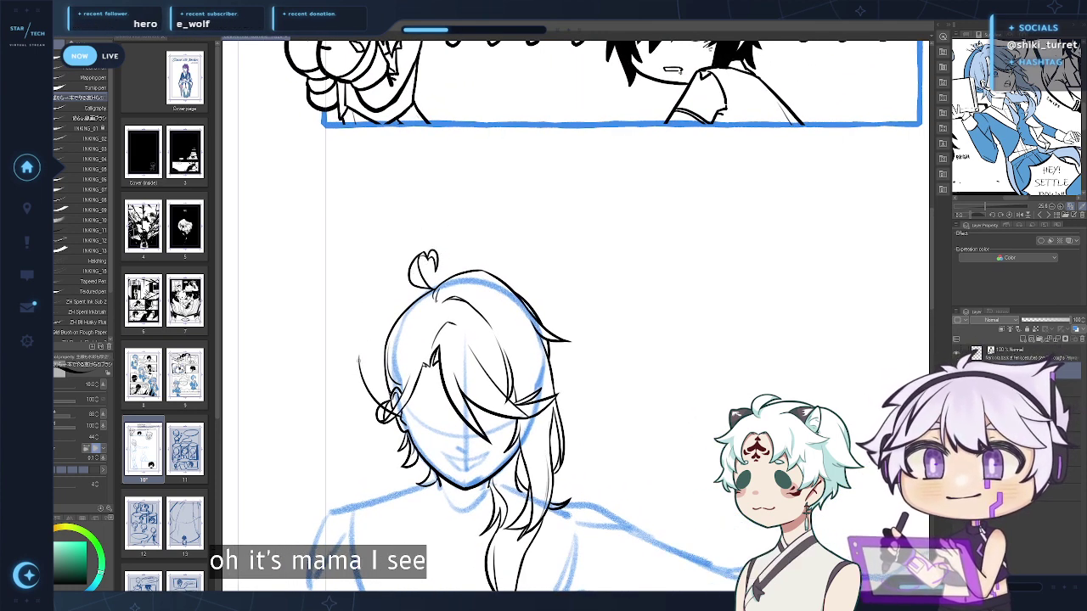
pyautogui.hotkey('ctrl', 'y')
pyautogui.hotkey('ctrl', 'y')
pyautogui.hotkey('ctrl', 'z')
pyautogui.hotkey('ctrl', 'z')
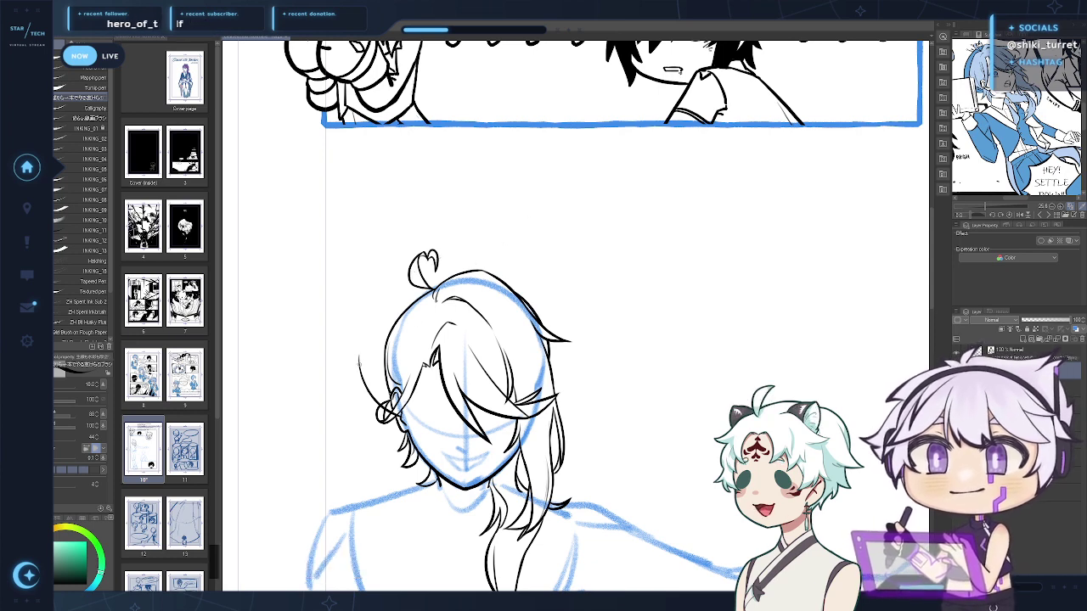
pyautogui.hotkey('ctrl', 'y')
pyautogui.hotkey('ctrl', 'y')
pyautogui.hotkey('ctrl', 'z')
pyautogui.hotkey('ctrl', 'z')
pyautogui.moveTo(361, 357); pyautogui.dragTo(488, 246)
pyautogui.hotkey('ctrl', 'z')
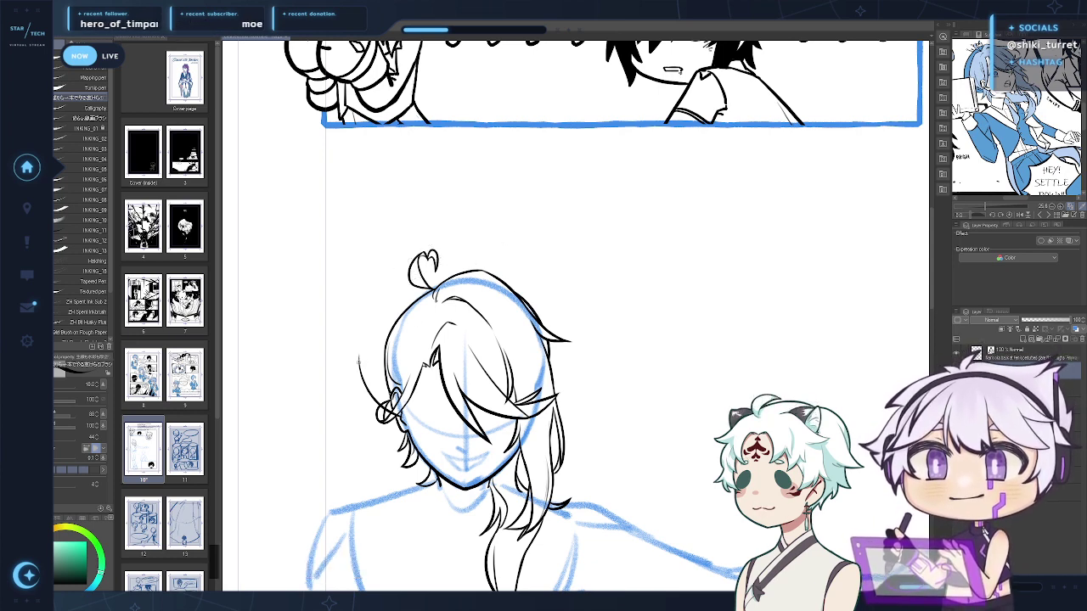
pyautogui.moveTo(360, 357); pyautogui.dragTo(481, 249)
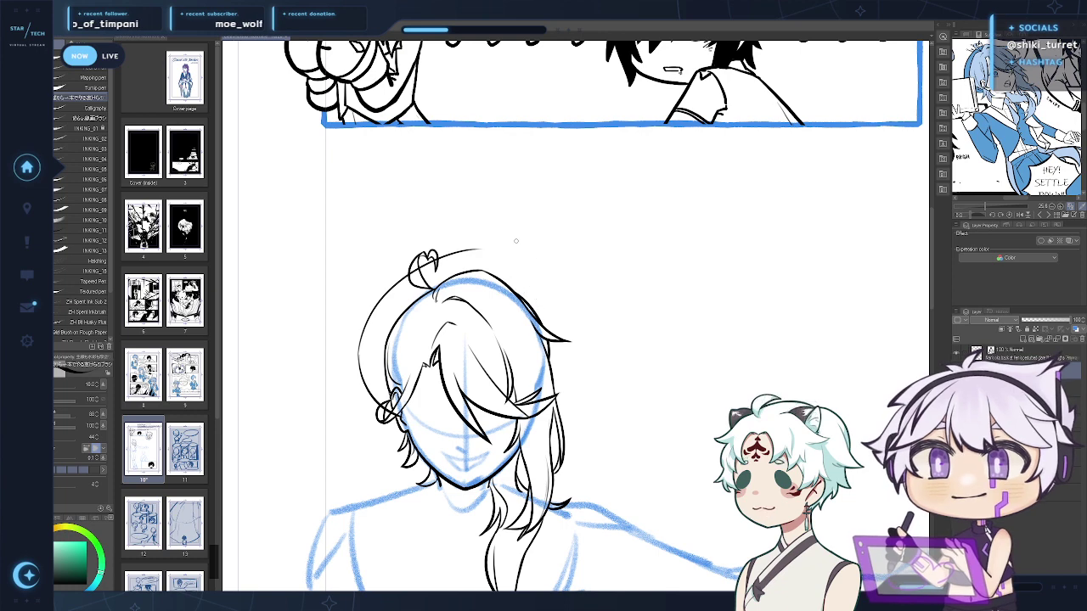
# Flip the canvas view horizontally and try to continue the outer arc down the opposite side of the head
pyautogui.press('h')
pyautogui.moveTo(811, 267); pyautogui.dragTo(800, 251)
pyautogui.moveTo(700, 238); pyautogui.dragTo(585, 274)
pyautogui.hotkey('ctrl', 'z')
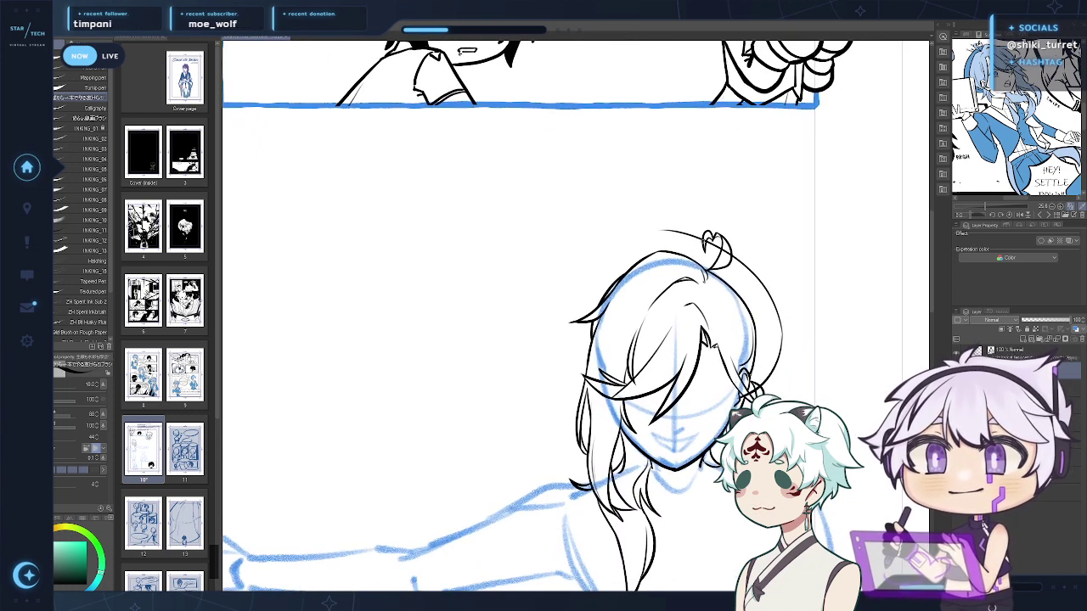
pyautogui.moveTo(704, 244)
pyautogui.mouseDown()
pyautogui.moveTo(572, 310)
pyautogui.moveTo(588, 393)
pyautogui.mouseUp()
pyautogui.hotkey('ctrl', 'z')
pyautogui.moveTo(572, 301); pyautogui.dragTo(574, 379)
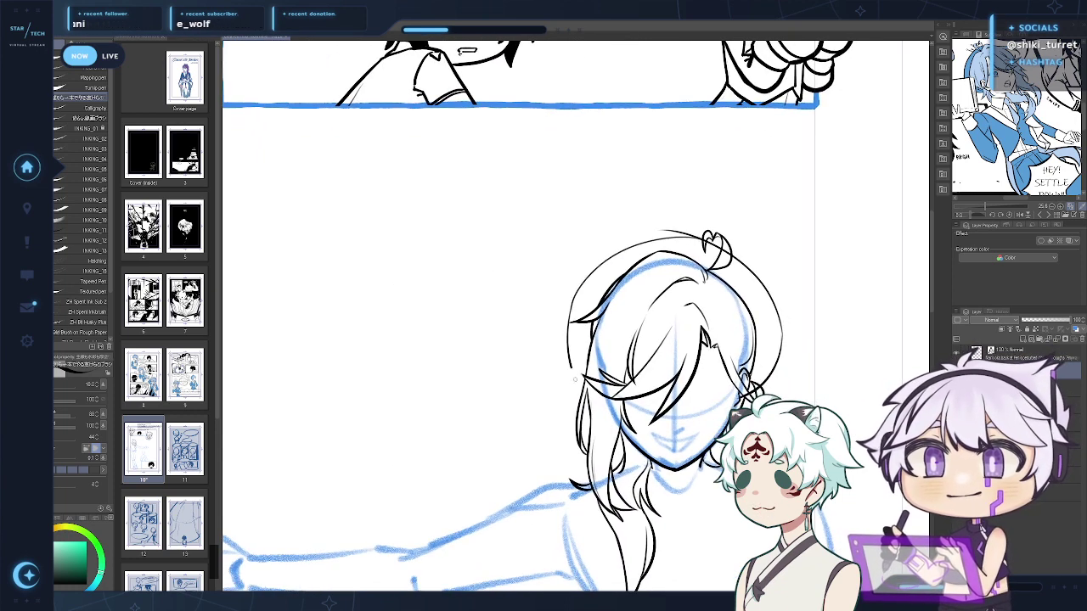
# Retry the far side of the arc down to the side lock, checking it in flipped view, and undo the whole arc
pyautogui.press('h')
pyautogui.moveTo(752, 289)
pyautogui.mouseDown()
pyautogui.moveTo(779, 281)
pyautogui.moveTo(684, 285)
pyautogui.mouseUp()
pyautogui.hotkey('ctrl', 'z')
pyautogui.press('h')
pyautogui.moveTo(535, 253); pyautogui.dragTo(501, 369)
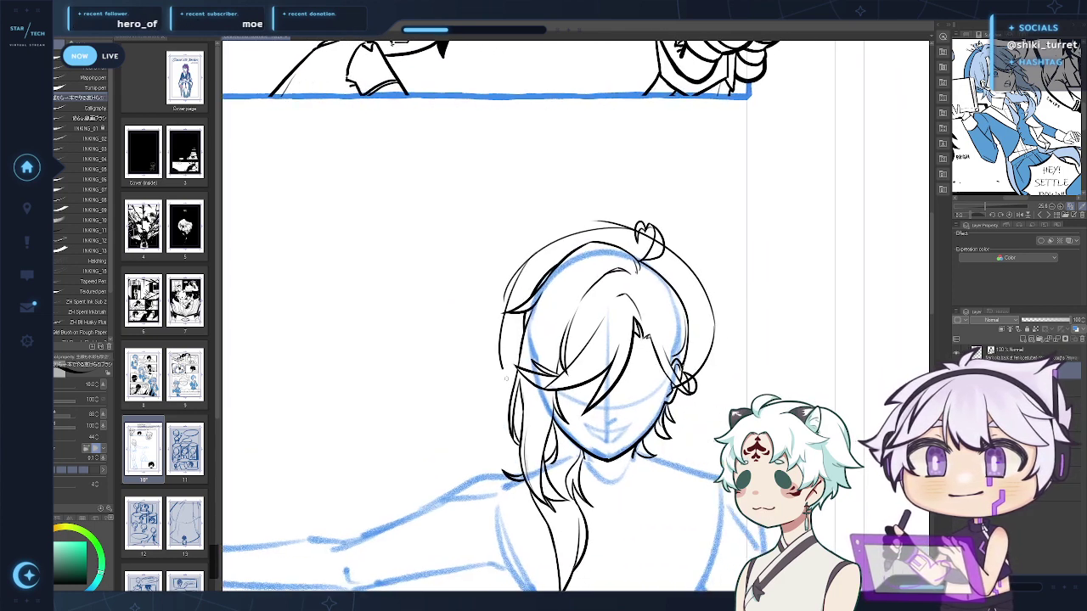
pyautogui.hotkey('ctrl', 'z')
pyautogui.hotkey('ctrl', 'z')
pyautogui.moveTo(522, 276)
pyautogui.mouseDown()
pyautogui.moveTo(504, 401)
pyautogui.moveTo(536, 406)
pyautogui.mouseUp()
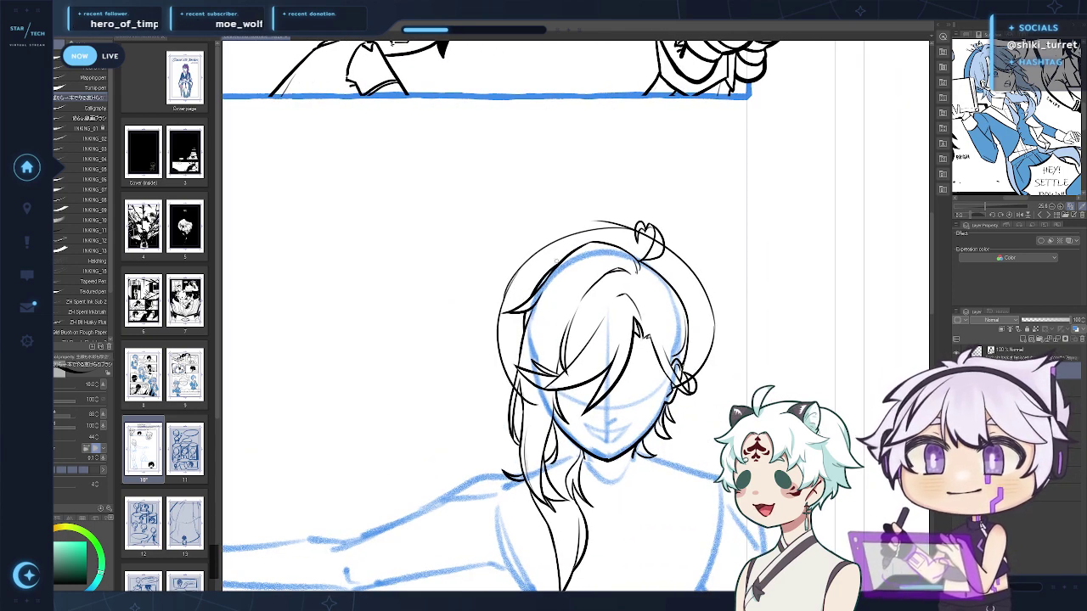
pyautogui.hotkey('ctrl', 'z')
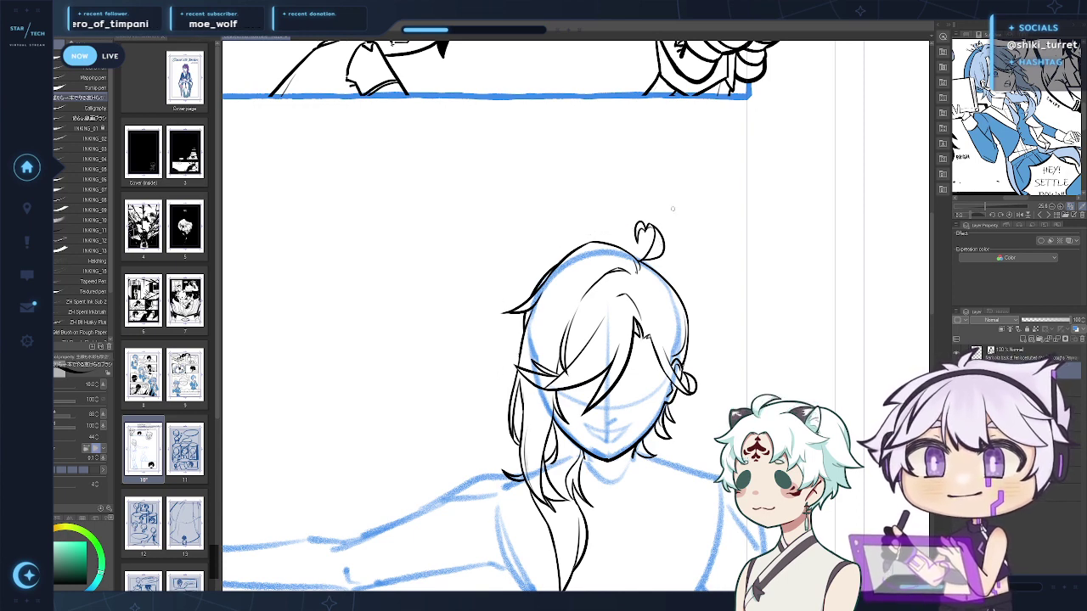
# Try to draw the outer arc freehand from above the crown down to the side lock
pyautogui.moveTo(606, 219)
pyautogui.mouseDown()
pyautogui.moveTo(499, 333)
pyautogui.moveTo(503, 318)
pyautogui.mouseUp()
pyautogui.hotkey('ctrl', 'z')
pyautogui.hotkey('ctrl', 'z')
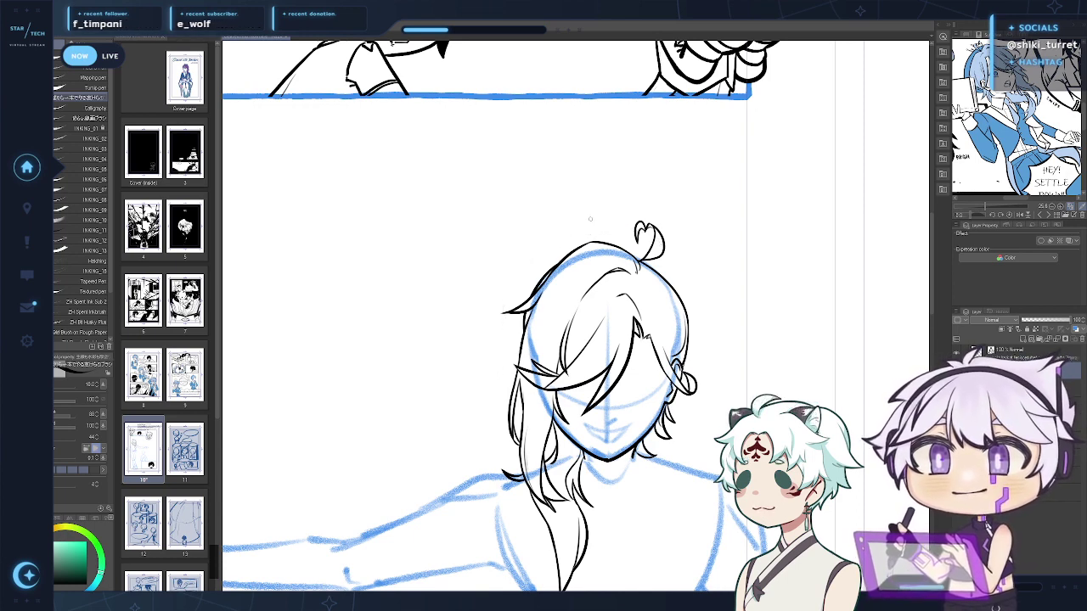
pyautogui.moveTo(593, 217)
pyautogui.mouseDown()
pyautogui.moveTo(517, 271)
pyautogui.moveTo(499, 349)
pyautogui.mouseUp()
pyautogui.hotkey('ctrl', 'z')
pyautogui.moveTo(606, 215); pyautogui.dragTo(502, 315)
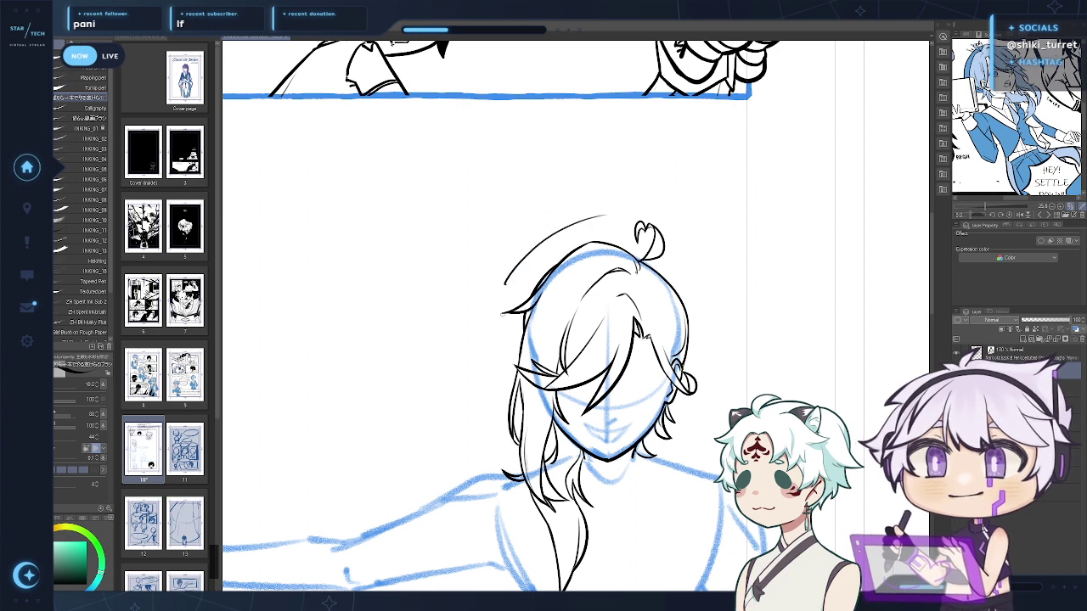
pyautogui.hotkey('ctrl', 'z')
pyautogui.moveTo(514, 278); pyautogui.dragTo(496, 337)
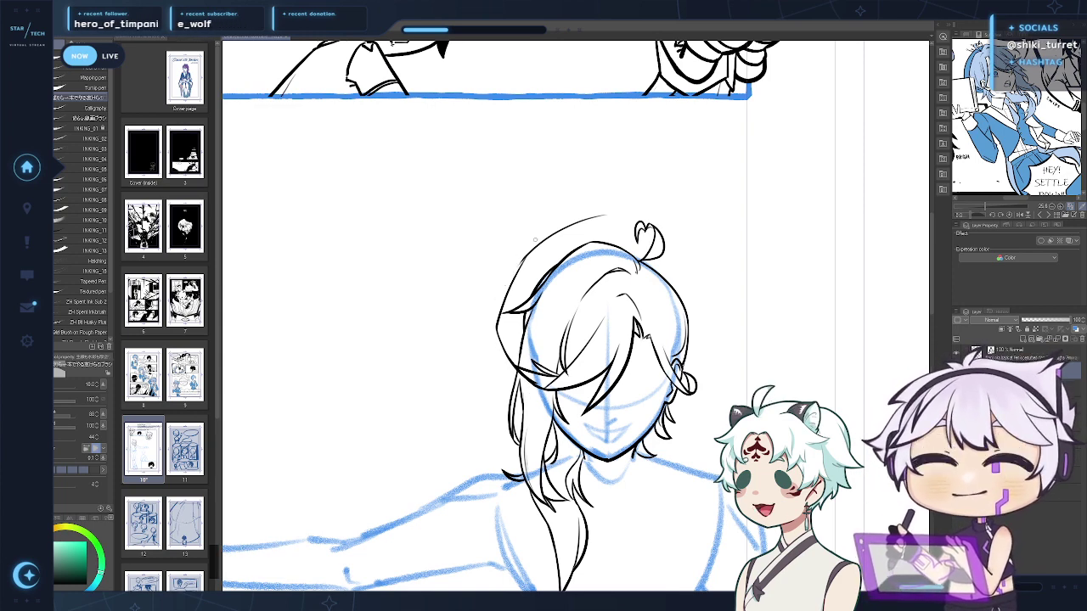
# Flip the canvas view horizontally and try to carry the outer arc over the heart-shaped tuft on the other side
pyautogui.press('h')
pyautogui.moveTo(743, 225); pyautogui.dragTo(827, 216)
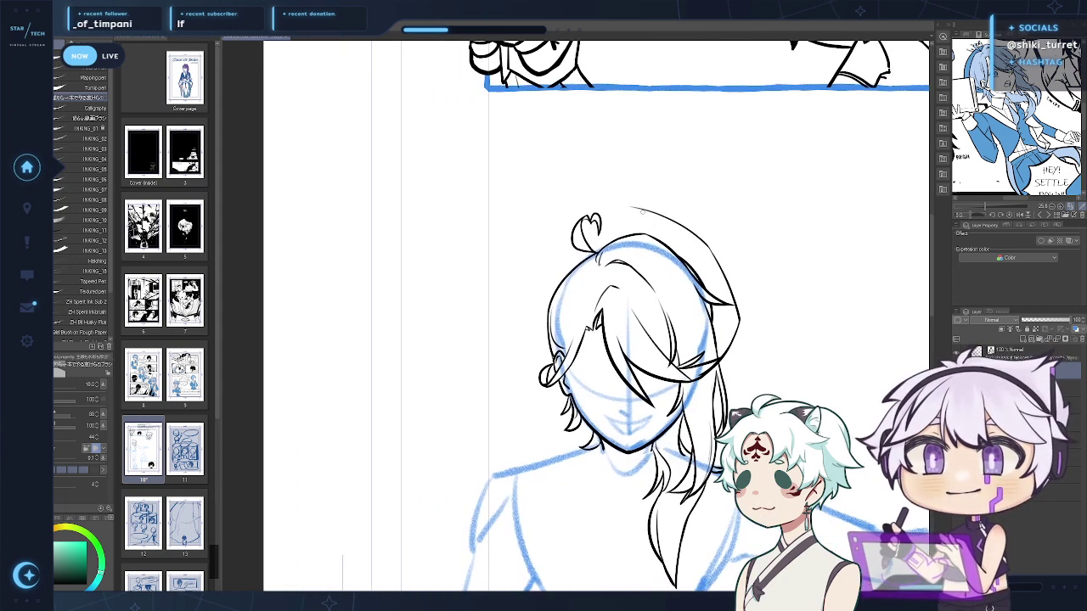
pyautogui.moveTo(630, 209)
pyautogui.mouseDown()
pyautogui.moveTo(541, 278)
pyautogui.moveTo(533, 340)
pyautogui.mouseUp()
pyautogui.hotkey('ctrl', 'z')
pyautogui.hotkey('ctrl', 'z')
pyautogui.moveTo(639, 209)
pyautogui.mouseDown()
pyautogui.moveTo(523, 316)
pyautogui.moveTo(570, 237)
pyautogui.moveTo(529, 302)
pyautogui.mouseUp()
pyautogui.hotkey('ctrl', 'z')
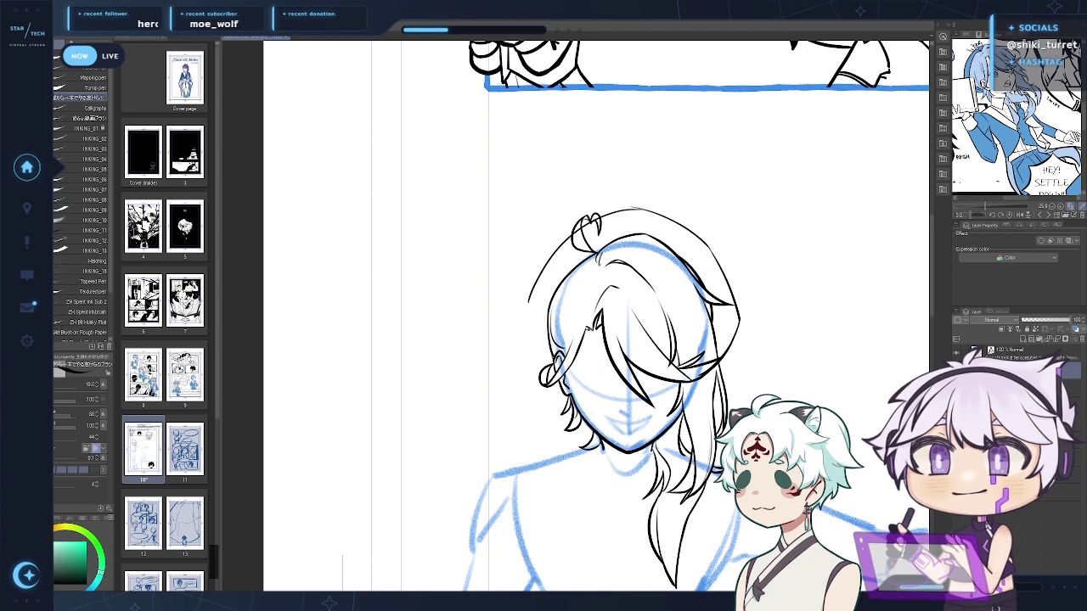
# Try several strokes to bring the freehand arc down and around to the ear
pyautogui.moveTo(642, 214); pyautogui.dragTo(682, 217)
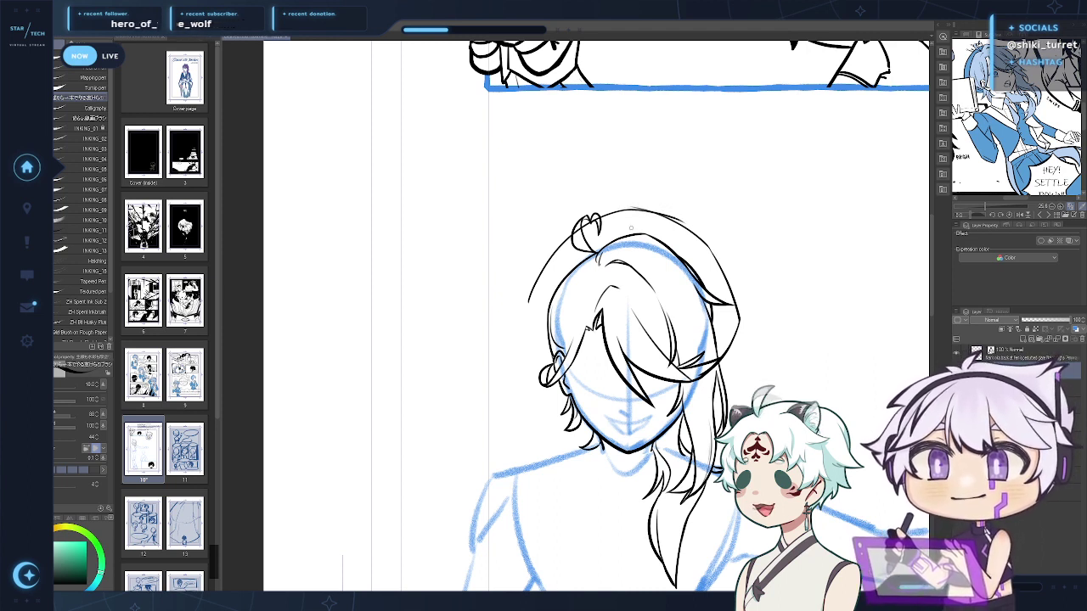
pyautogui.moveTo(533, 291); pyautogui.dragTo(525, 355)
pyautogui.hotkey('ctrl', 'z')
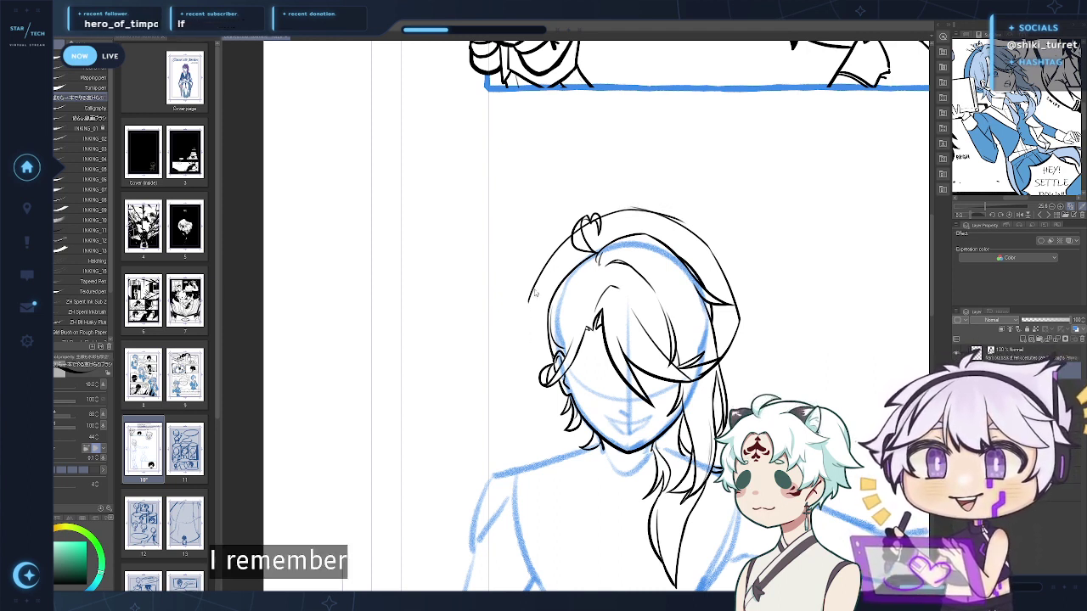
pyautogui.moveTo(535, 287); pyautogui.dragTo(526, 341)
pyautogui.hotkey('ctrl', 'z')
pyautogui.moveTo(533, 290); pyautogui.dragTo(520, 358)
pyautogui.hotkey('ctrl', 'z')
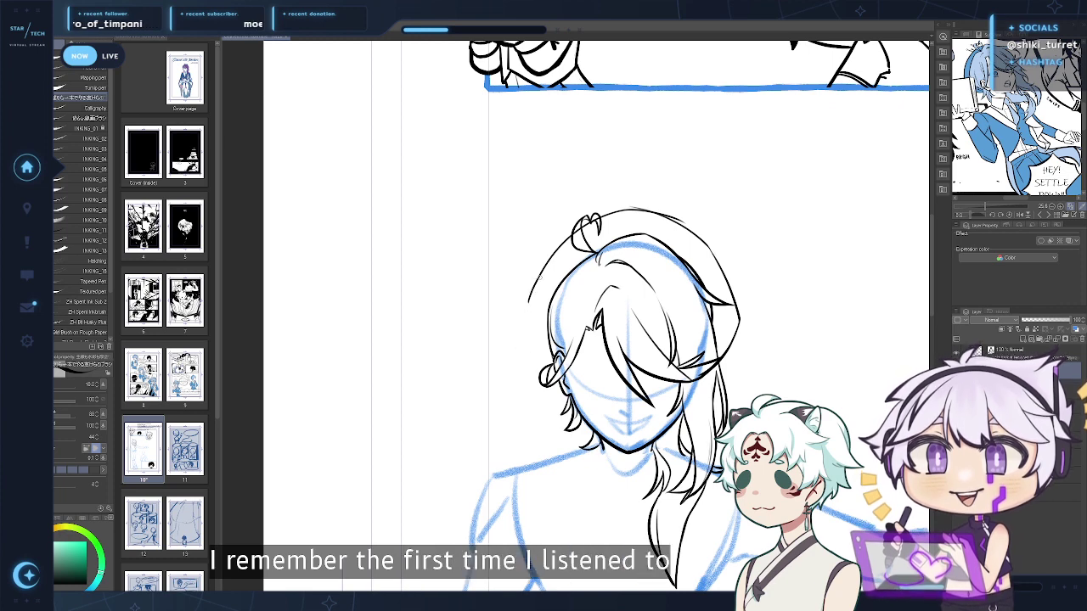
pyautogui.moveTo(535, 289)
pyautogui.mouseDown()
pyautogui.moveTo(527, 356)
pyautogui.moveTo(566, 383)
pyautogui.mouseUp()
pyautogui.hotkey('ctrl', 'z')
pyautogui.hotkey('ctrl', 'z')
pyautogui.moveTo(525, 347); pyautogui.dragTo(567, 388)
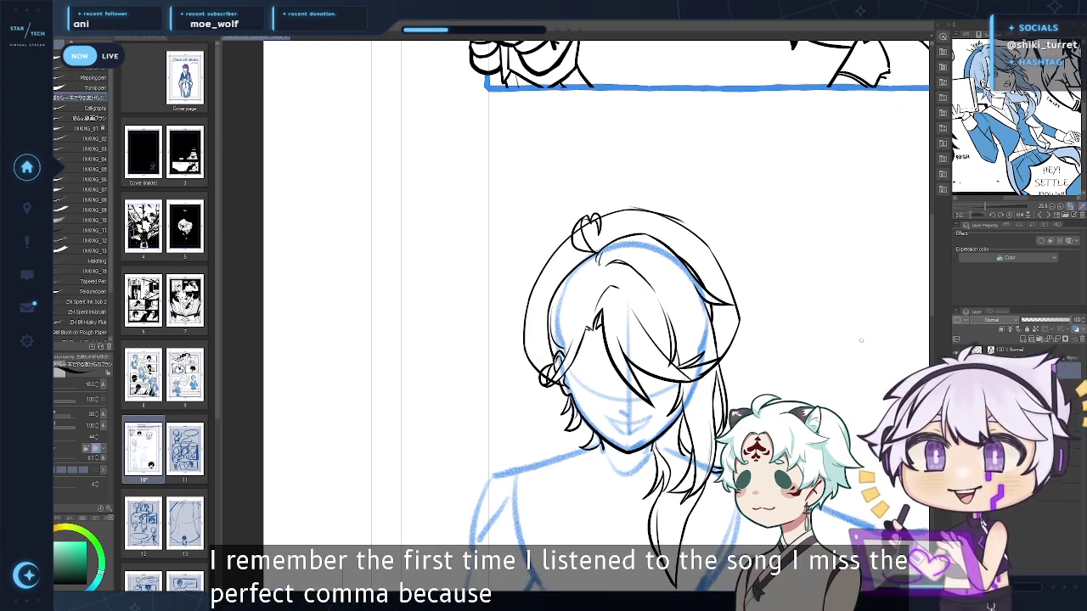
# Smooth the freehand arc's bulge beside the side lock by redrawing and erasing it, and compare it in flipped view
pyautogui.moveTo(725, 283); pyautogui.dragTo(730, 348)
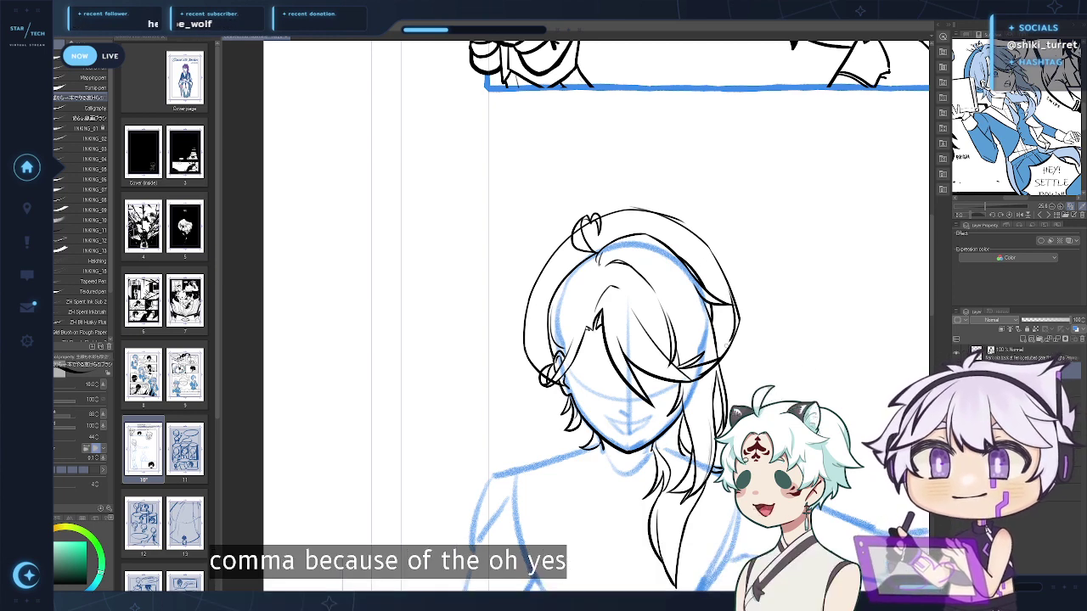
pyautogui.press('c')
pyautogui.moveTo(735, 295); pyautogui.dragTo(738, 324)
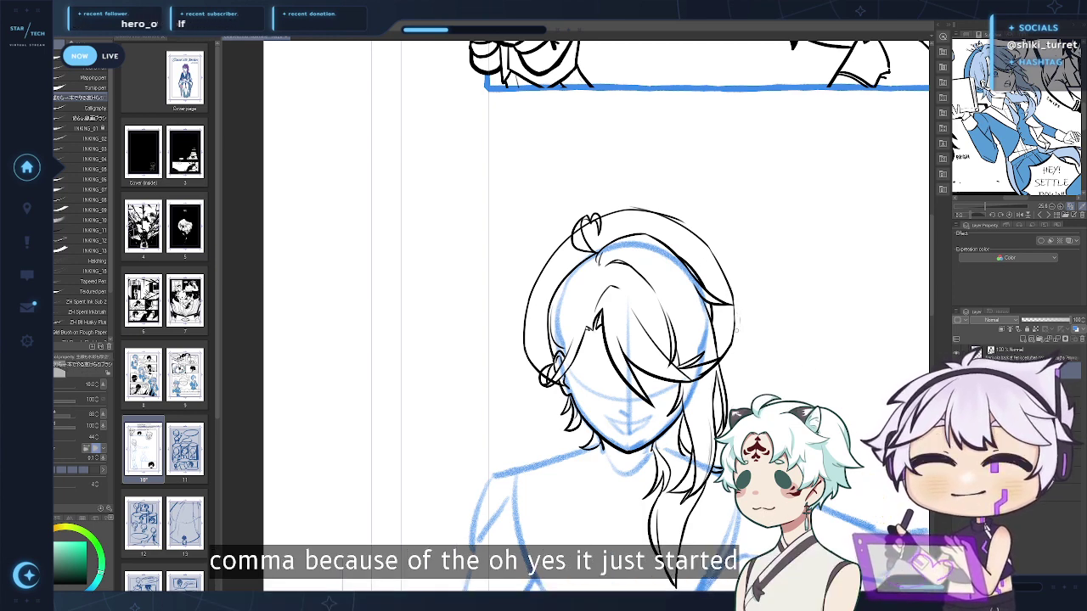
pyautogui.press('c')
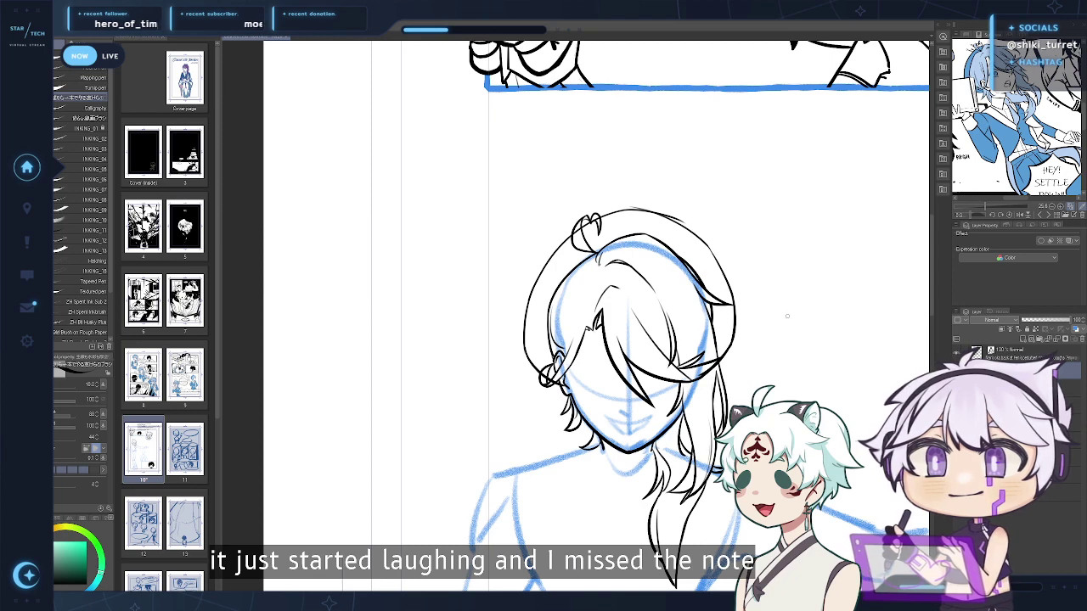
pyautogui.press('h')
pyautogui.moveTo(731, 348); pyautogui.dragTo(742, 349)
pyautogui.press('h')
pyautogui.moveTo(814, 343); pyautogui.dragTo(798, 351)
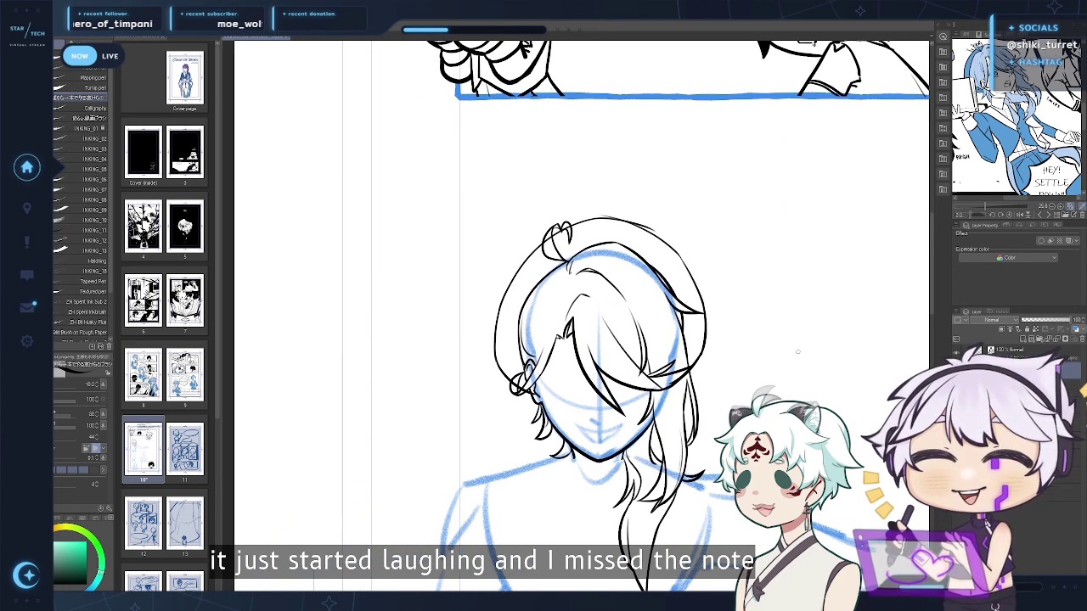
# Clear the freehand arc and draw an ellipse around the head as a guide, resizing it closer to the hair
pyautogui.press('Delete')
pyautogui.moveTo(698, 457); pyautogui.dragTo(701, 439)
pyautogui.press('u')
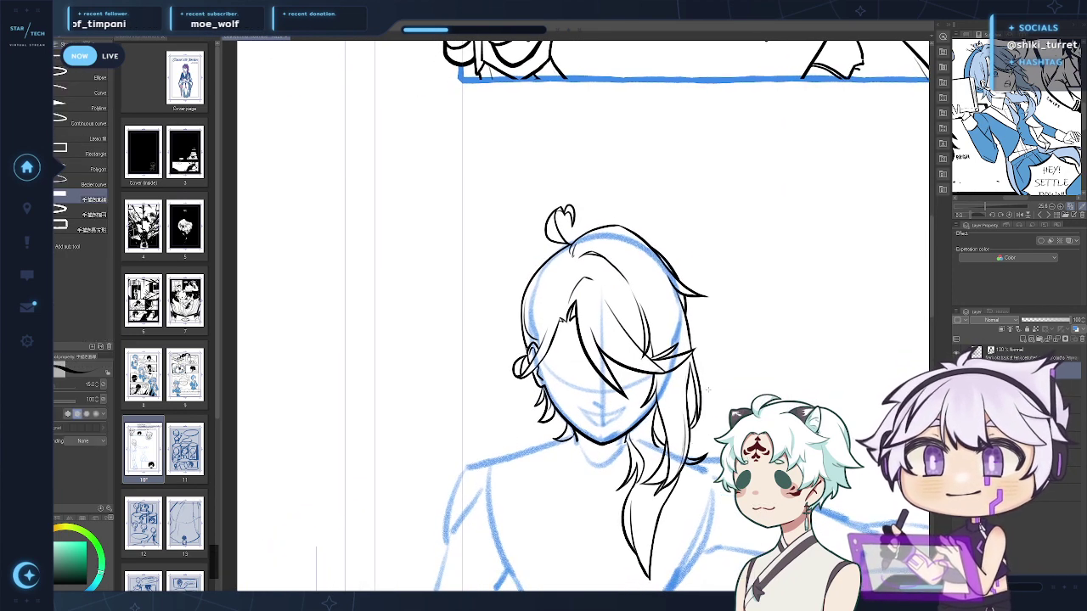
pyautogui.click(99, 78)
pyautogui.moveTo(492, 188); pyautogui.dragTo(710, 414)
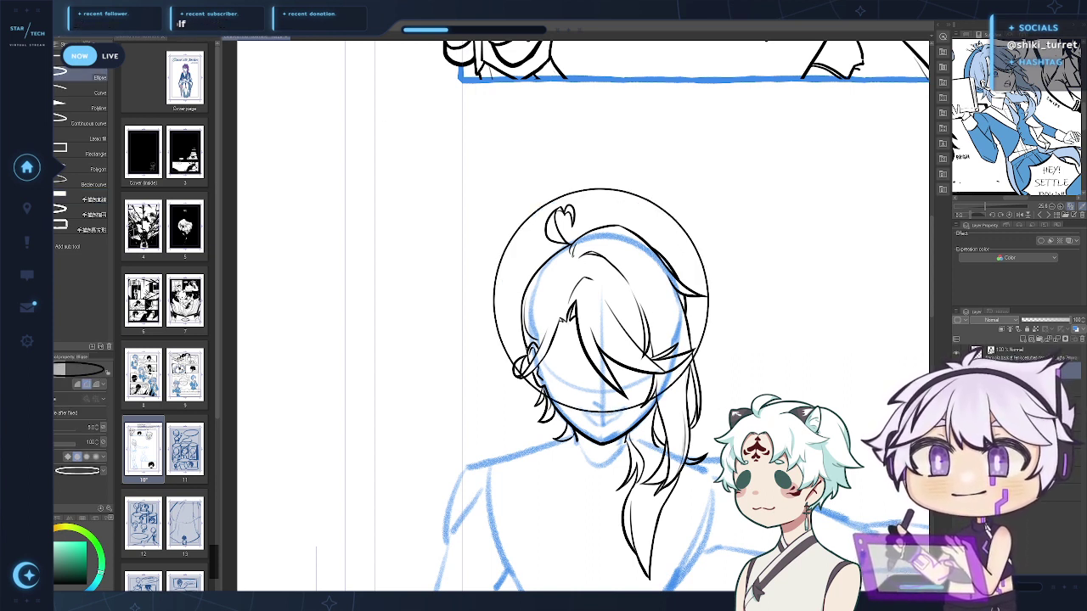
pyautogui.hotkey('ctrl', 'z')
pyautogui.moveTo(496, 200); pyautogui.dragTo(704, 402)
pyautogui.press('k')
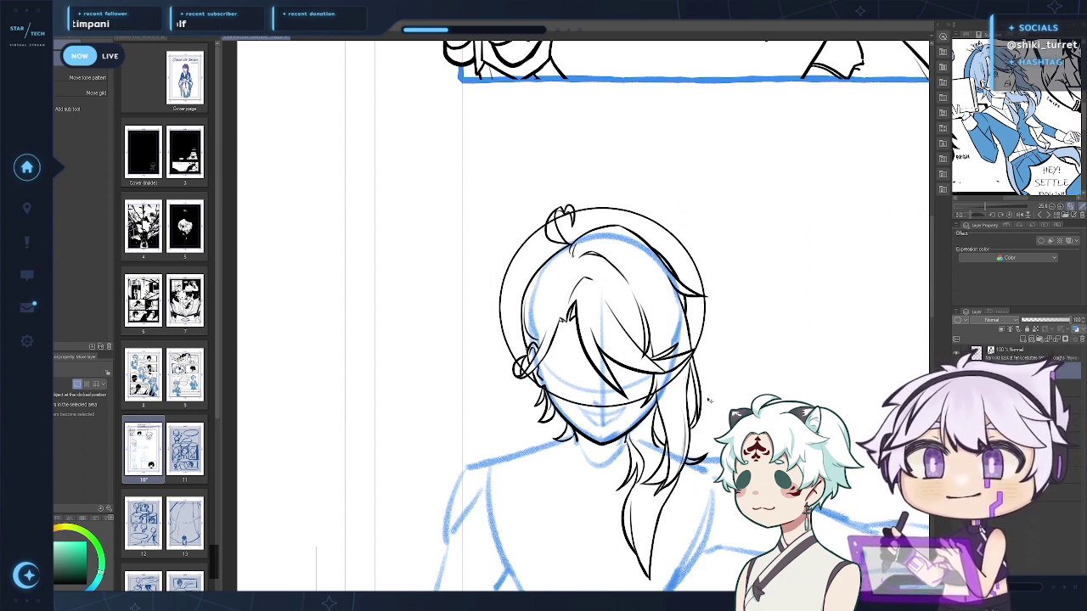
# Lower the ellipse layer's opacity to a faint guide and select a separate layer for inking with the pen
pyautogui.moveTo(1056, 330); pyautogui.dragTo(1033, 328)
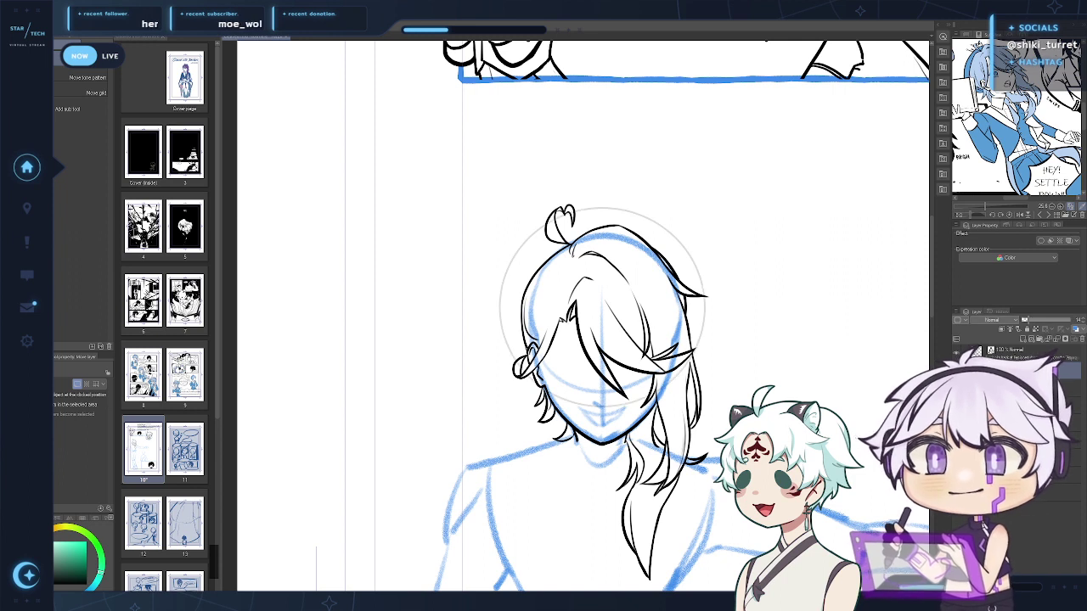
pyautogui.click(1032, 388)
pyautogui.press('p')
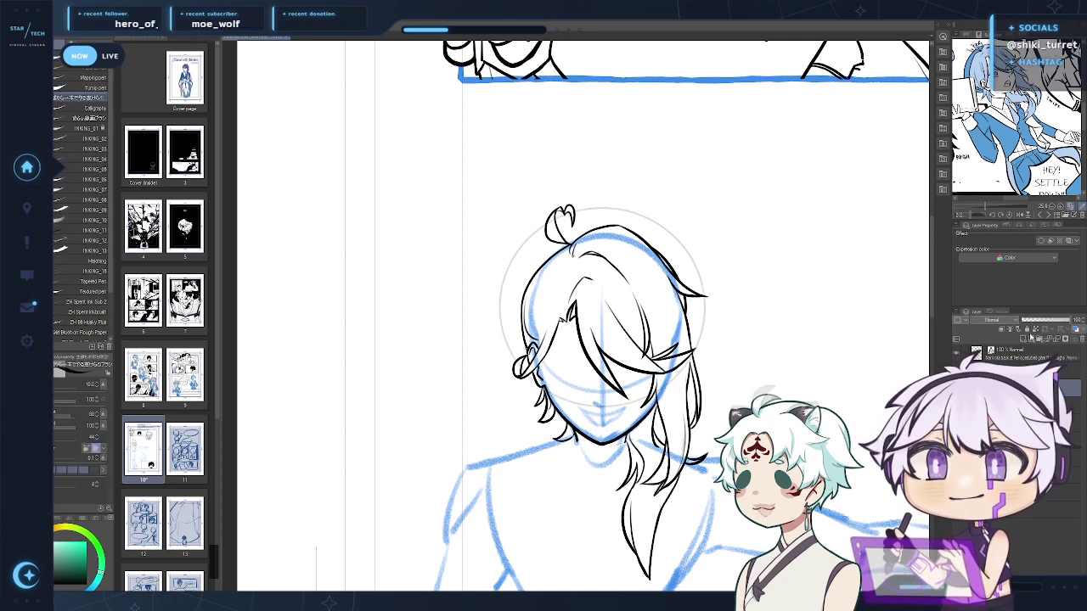
# Ink the outer arc along the ellipse guide from above the crown, past the heart-shaped tuft, down to the ear
pyautogui.hotkey('ctrl', 'z')
pyautogui.moveTo(592, 206)
pyautogui.mouseDown()
pyautogui.moveTo(529, 237)
pyautogui.moveTo(504, 289)
pyautogui.moveTo(509, 269)
pyautogui.moveTo(504, 349)
pyautogui.mouseUp()
pyautogui.hotkey('ctrl', 'z')
pyautogui.hotkey('ctrl', 'z')
pyautogui.hotkey('ctrl', 'z')
pyautogui.hotkey('ctrl', 'z')
pyautogui.moveTo(514, 259)
pyautogui.mouseDown()
pyautogui.moveTo(503, 348)
pyautogui.moveTo(504, 312)
pyautogui.moveTo(536, 372)
pyautogui.mouseUp()
pyautogui.hotkey('ctrl', 'z')
pyautogui.hotkey('ctrl', 'z')
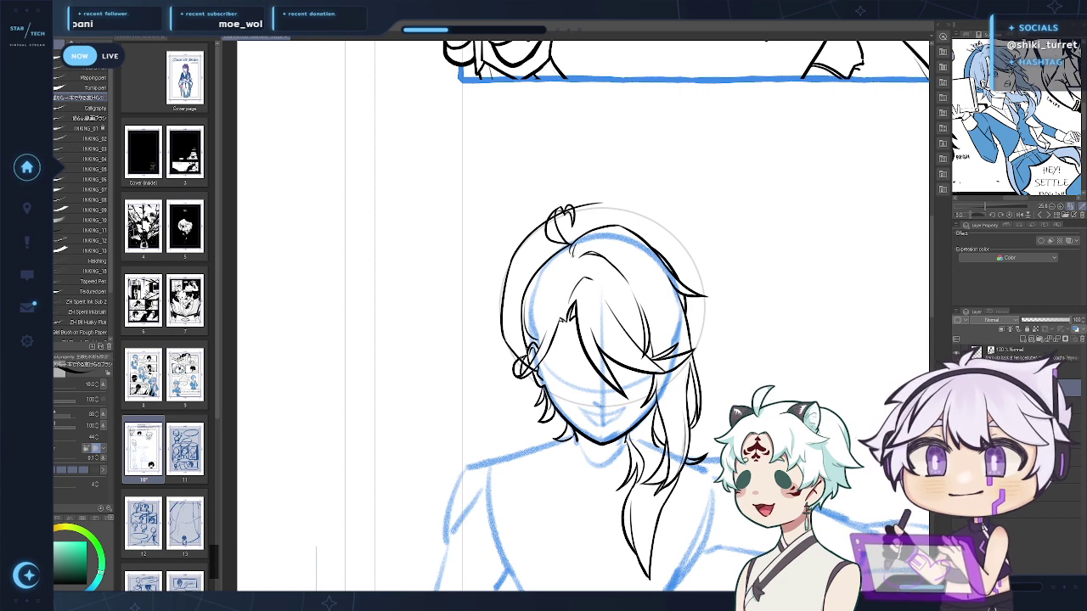
pyautogui.hotkey('ctrl', 'z')
pyautogui.moveTo(504, 336); pyautogui.dragTo(538, 372)
pyautogui.hotkey('ctrl', 'z')
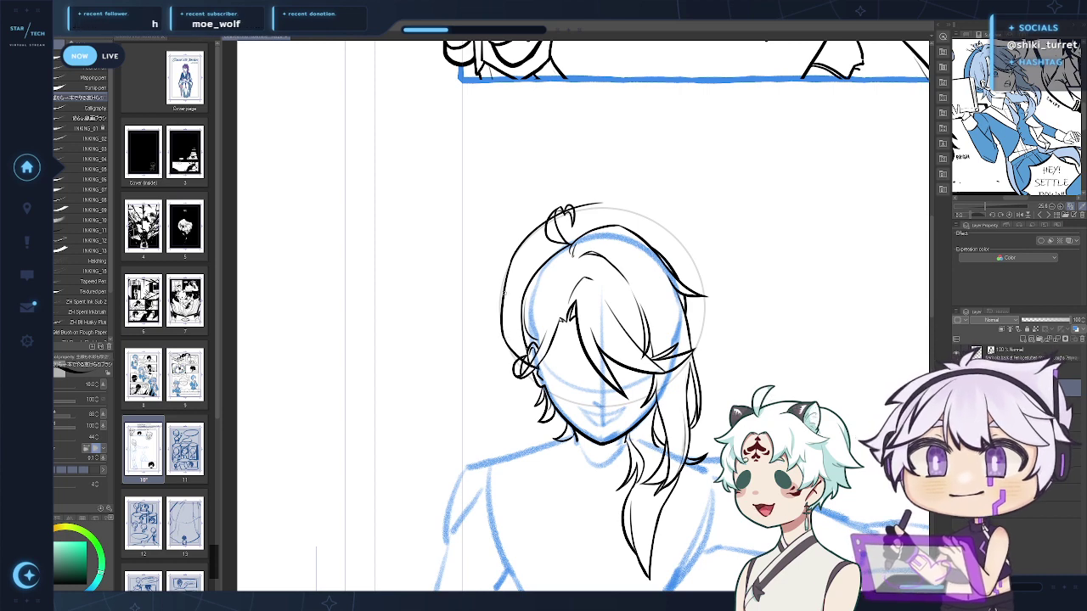
# Flip the canvas view and ink the opposite side of the arc from the crown down to the side lock
pyautogui.moveTo(703, 327); pyautogui.dragTo(676, 357)
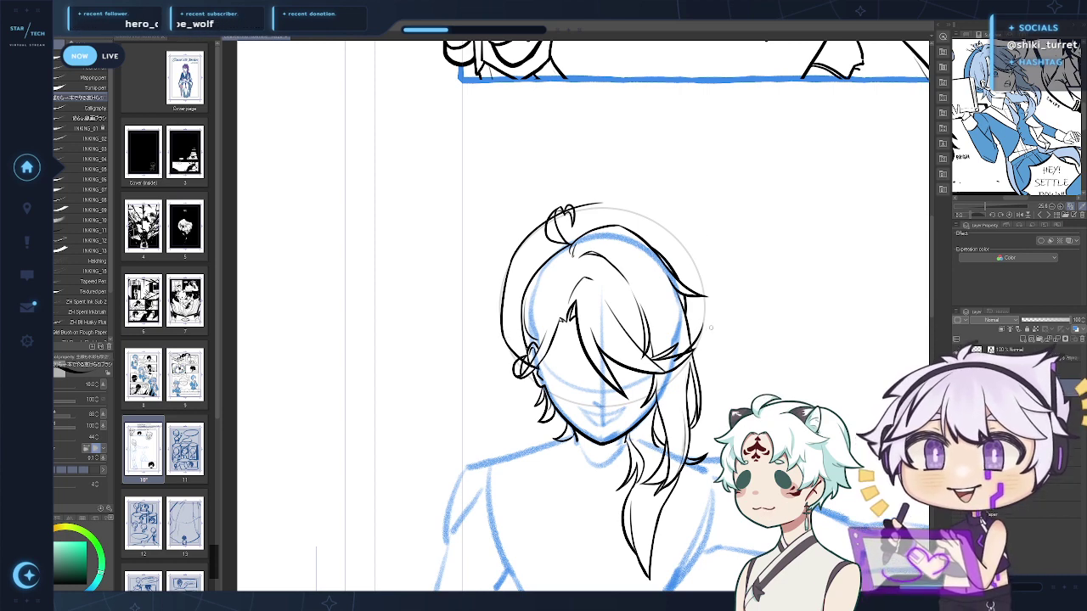
pyautogui.press('h')
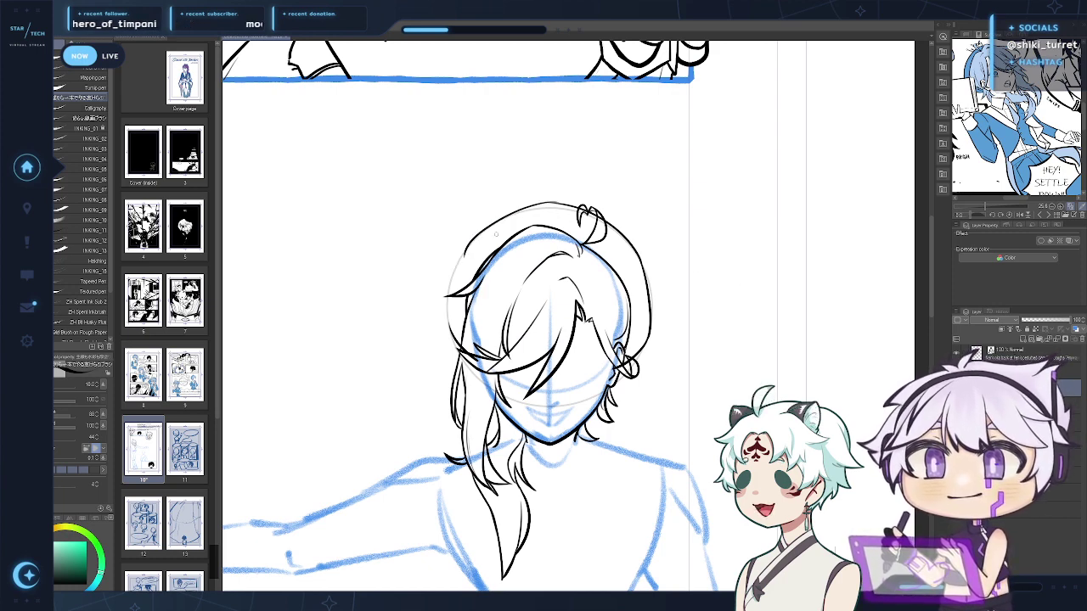
pyautogui.moveTo(552, 204); pyautogui.dragTo(448, 270)
pyautogui.hotkey('ctrl', 'z')
pyautogui.moveTo(557, 203)
pyautogui.mouseDown()
pyautogui.moveTo(516, 210)
pyautogui.moveTo(459, 259)
pyautogui.moveTo(457, 344)
pyautogui.mouseUp()
pyautogui.hotkey('ctrl', 'z')
pyautogui.moveTo(461, 256)
pyautogui.mouseDown()
pyautogui.moveTo(448, 314)
pyautogui.moveTo(457, 344)
pyautogui.mouseUp()
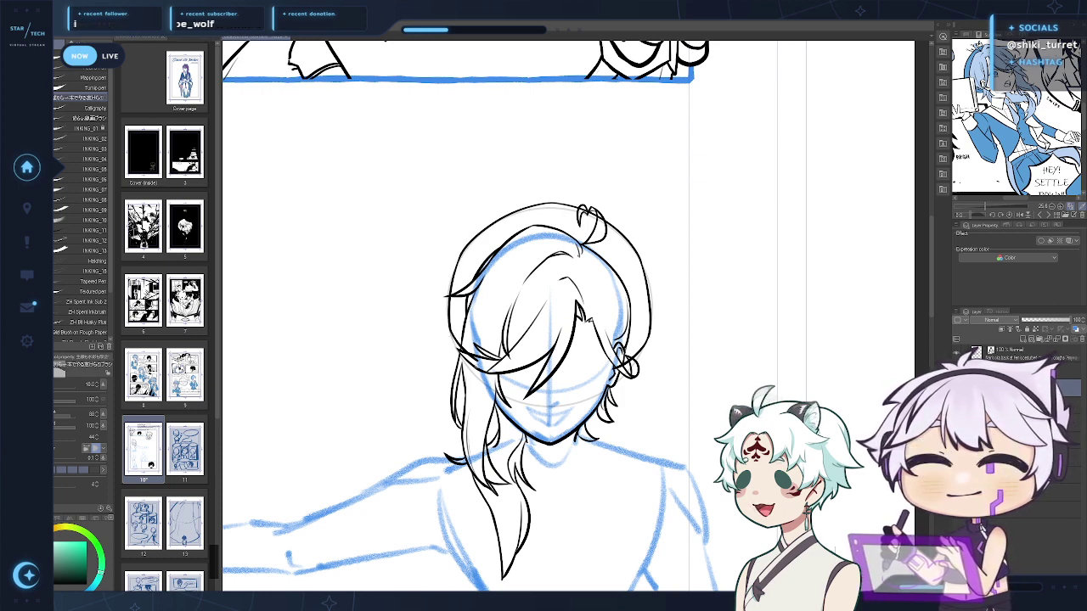
# Erase the arc's overlapping end at the side lock and flip the canvas view back
pyautogui.press('e')
pyautogui.moveTo(464, 347); pyautogui.dragTo(474, 360)
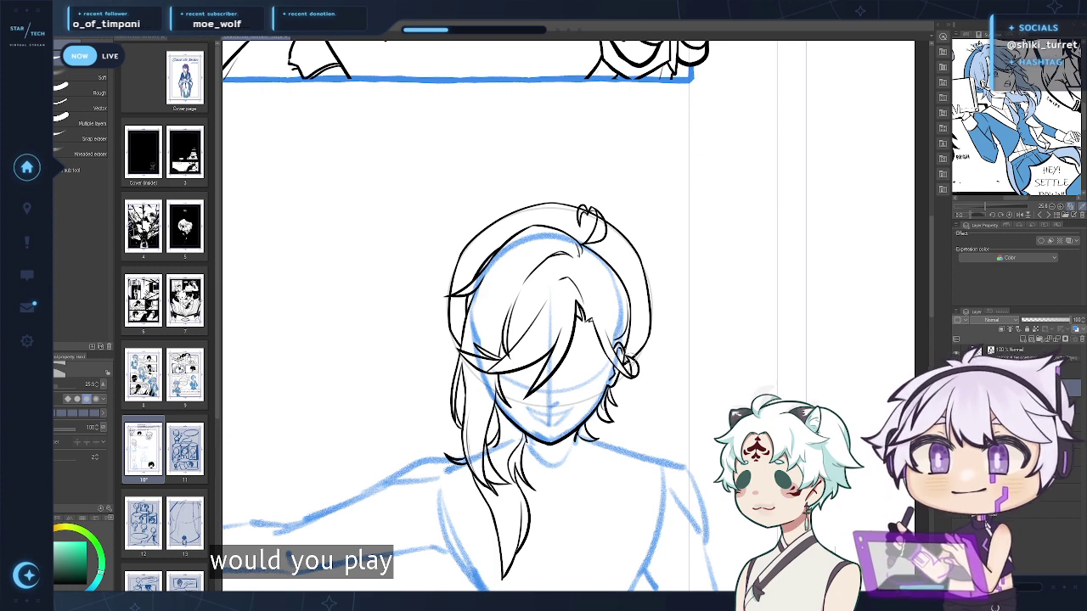
pyautogui.press('h')
pyautogui.moveTo(851, 305); pyautogui.dragTo(827, 366)
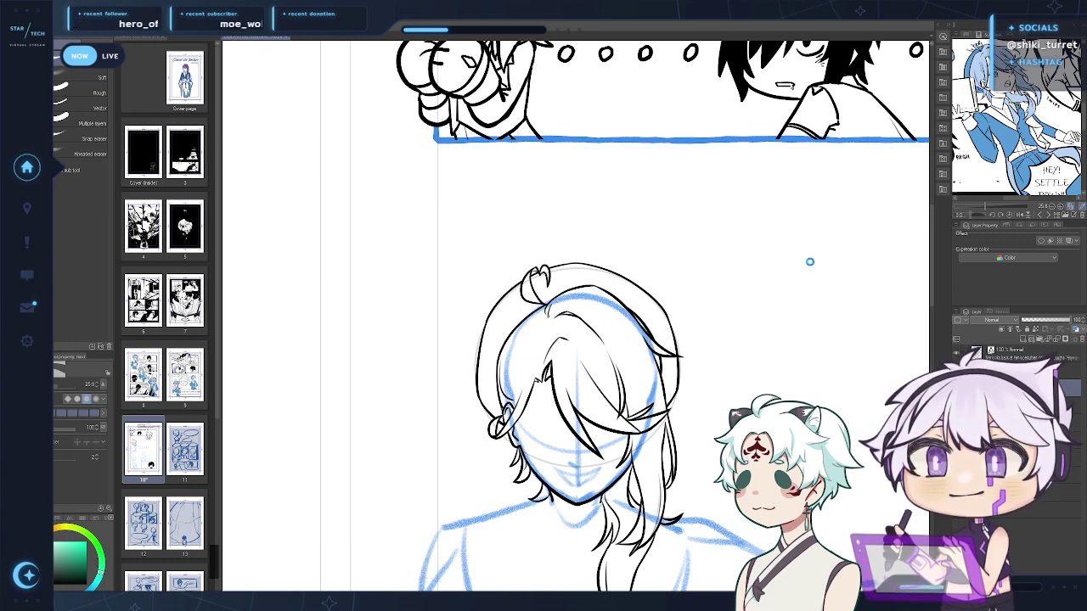
# Check the inked outer arc and hair up close, and remove the faint ellipse guide
pyautogui.hotkey('ctrl', 'space')
pyautogui.click(624, 327)
pyautogui.press('p')
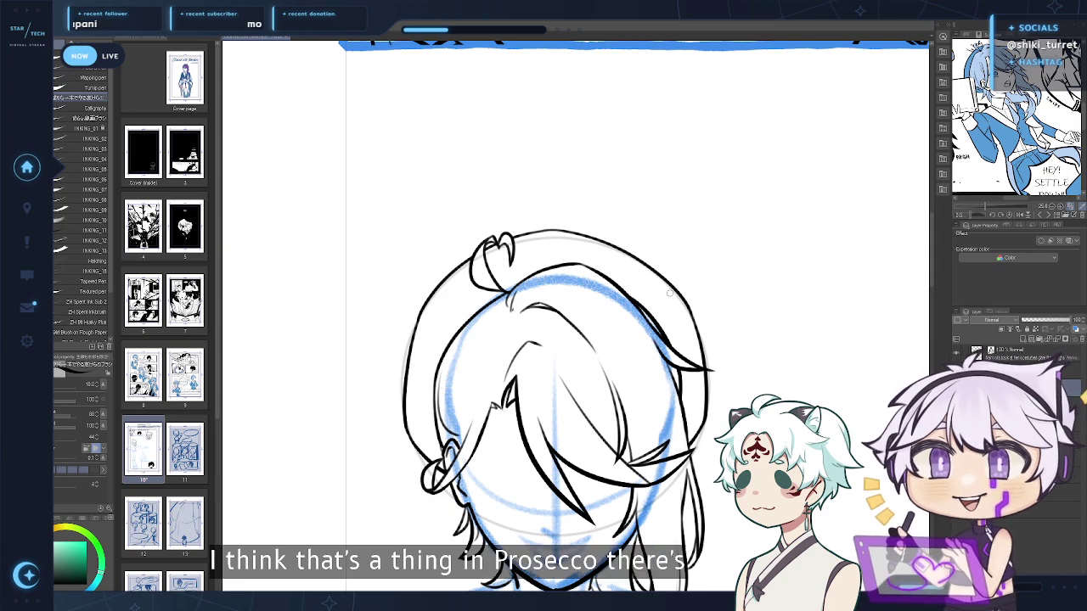
pyautogui.hotkey('alt', 'space')
pyautogui.keyDown('alt'); pyautogui.click(650, 404); pyautogui.keyUp('alt')
pyautogui.keyDown('ctrl'); pyautogui.click(613, 364); pyautogui.keyUp('ctrl')
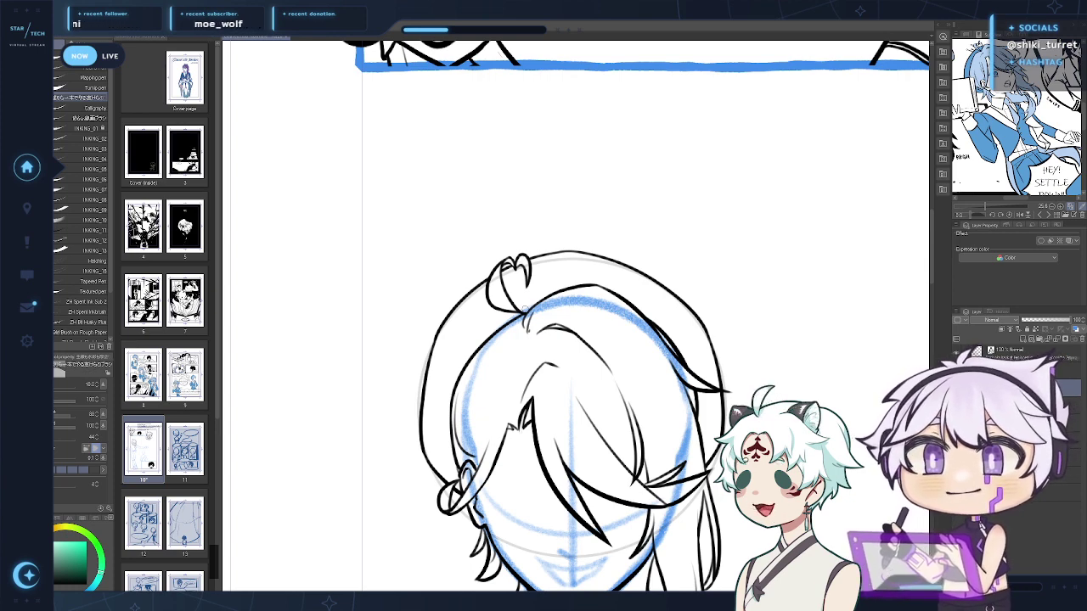
pyautogui.moveTo(482, 446); pyautogui.dragTo(485, 400)
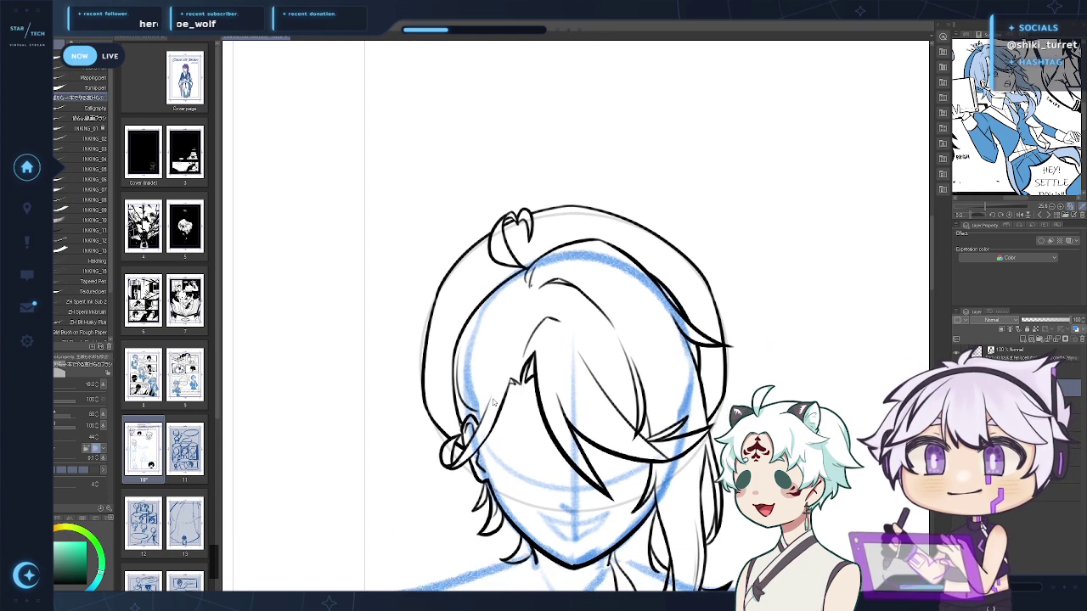
pyautogui.scroll(-2, 385, 524)
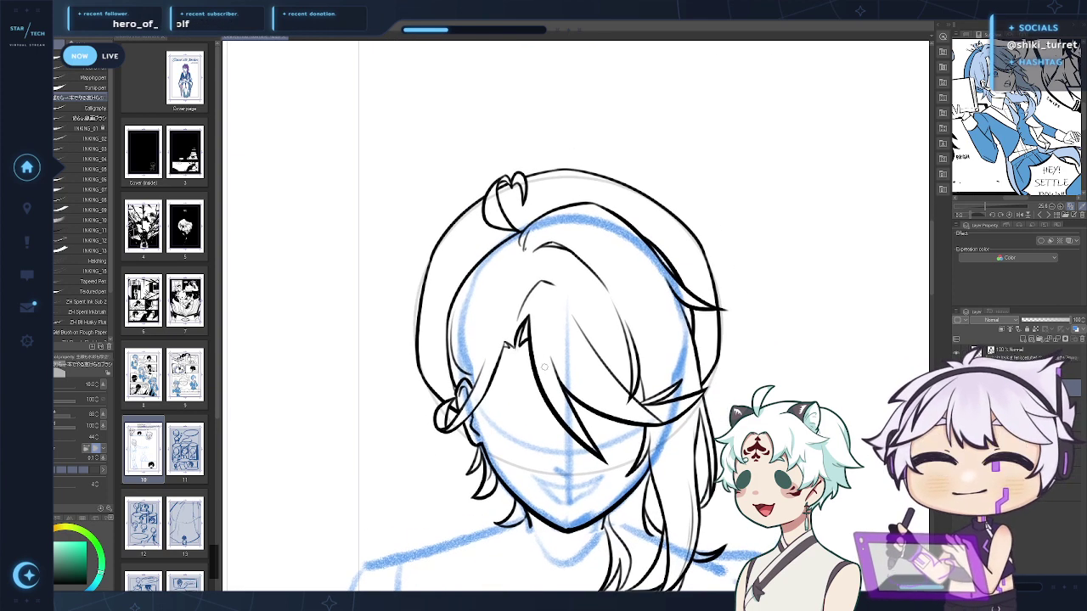
pyautogui.scroll(1, 650, 338)
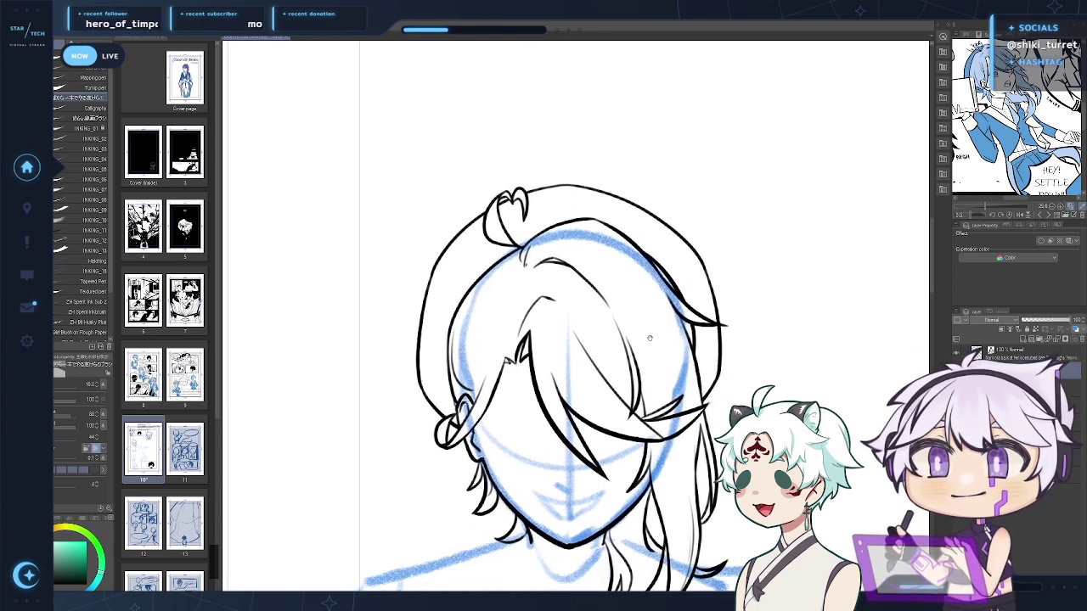
# Add a thin hair strand inside the head outline, curving down toward the ear
pyautogui.moveTo(650, 338); pyautogui.dragTo(652, 332)
pyautogui.moveTo(721, 372)
pyautogui.mouseDown()
pyautogui.moveTo(729, 364)
pyautogui.moveTo(687, 319)
pyautogui.mouseUp()
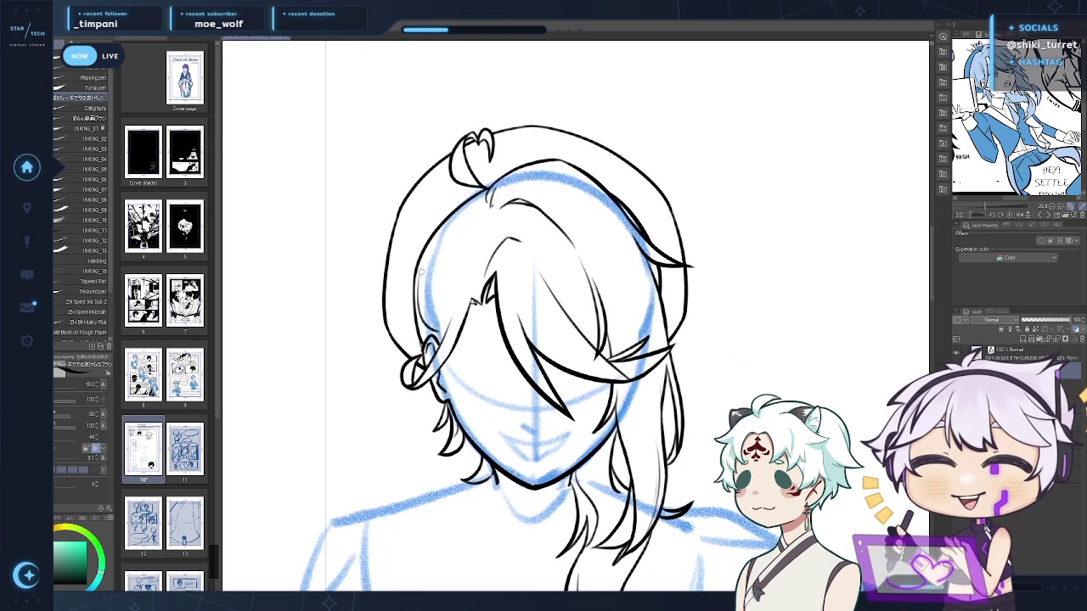
pyautogui.hotkey('ctrl', 'z')
pyautogui.moveTo(419, 270); pyautogui.dragTo(443, 333)
pyautogui.hotkey('ctrl', 'z')
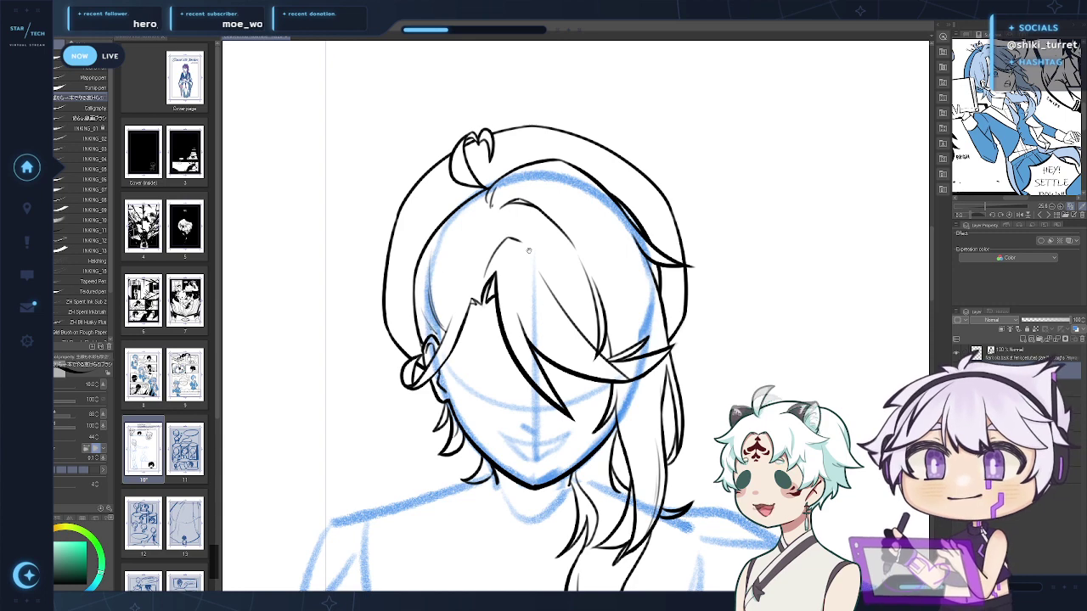
# Try a short curved eye line on the face beside the long fringe lock, and undo it
pyautogui.moveTo(637, 432)
pyautogui.mouseDown()
pyautogui.moveTo(595, 447)
pyautogui.moveTo(593, 435)
pyautogui.moveTo(568, 475)
pyautogui.moveTo(597, 447)
pyautogui.mouseUp()
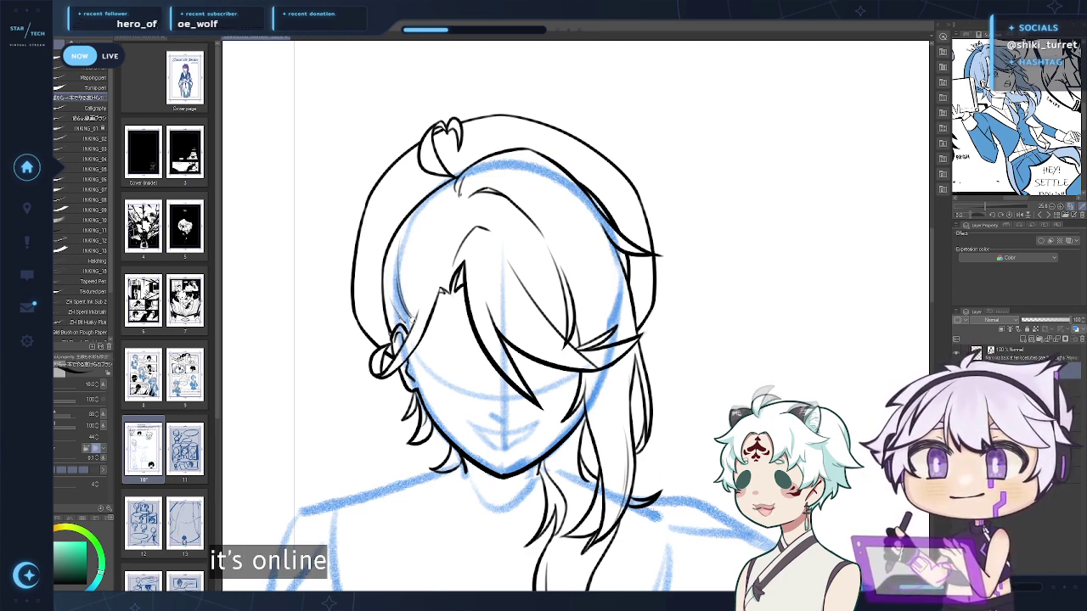
pyautogui.moveTo(604, 288)
pyautogui.mouseDown()
pyautogui.moveTo(600, 250)
pyautogui.moveTo(584, 255)
pyautogui.mouseUp()
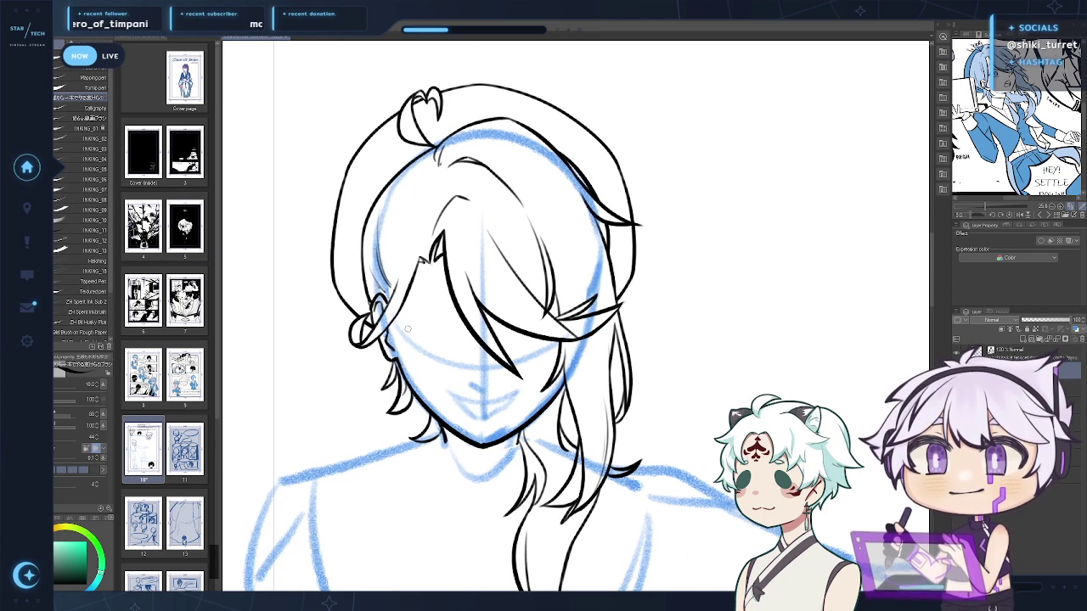
pyautogui.moveTo(411, 333); pyautogui.dragTo(441, 343)
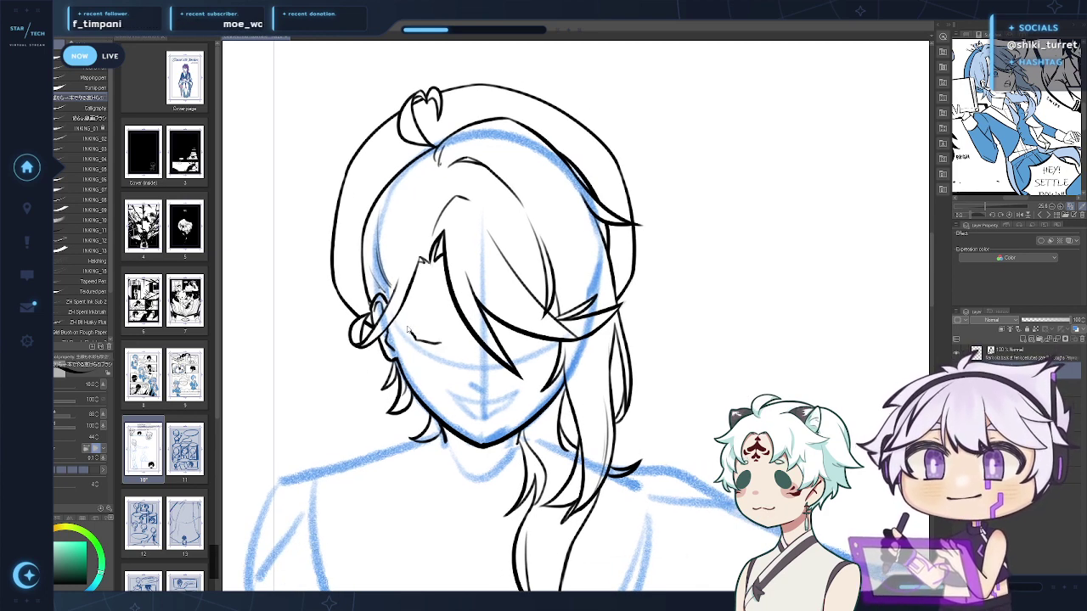
pyautogui.hotkey('ctrl', 'z')
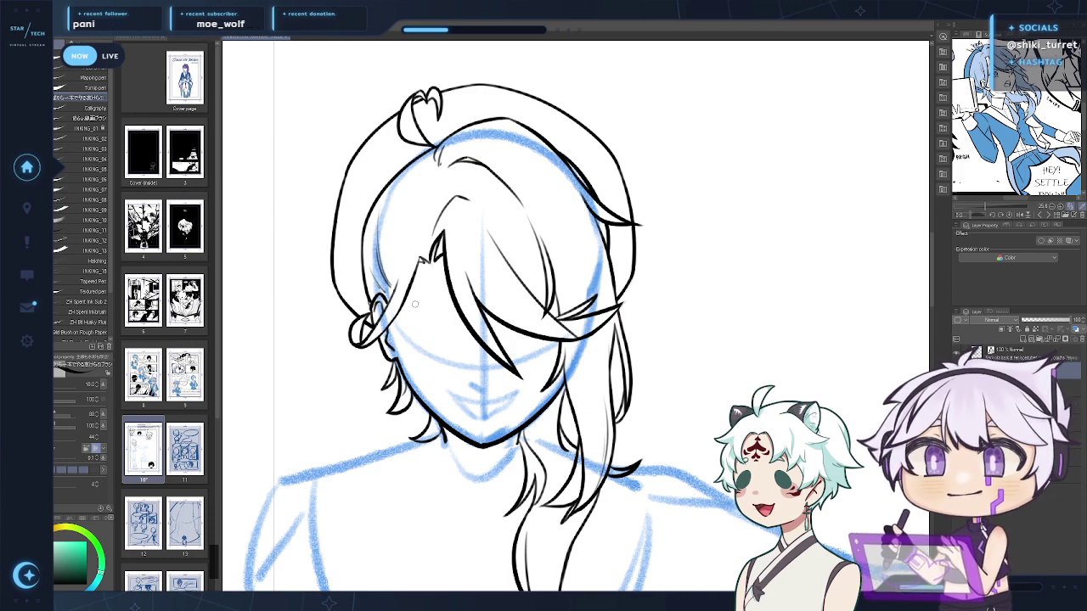
pyautogui.hotkey('ctrl', 'z')
# Ink the small nose and an open smiling mouth on the lower face, over the blue face guide
pyautogui.click(1024, 340)
pyautogui.hotkey('ctrl', 'space')
pyautogui.click(723, 436)
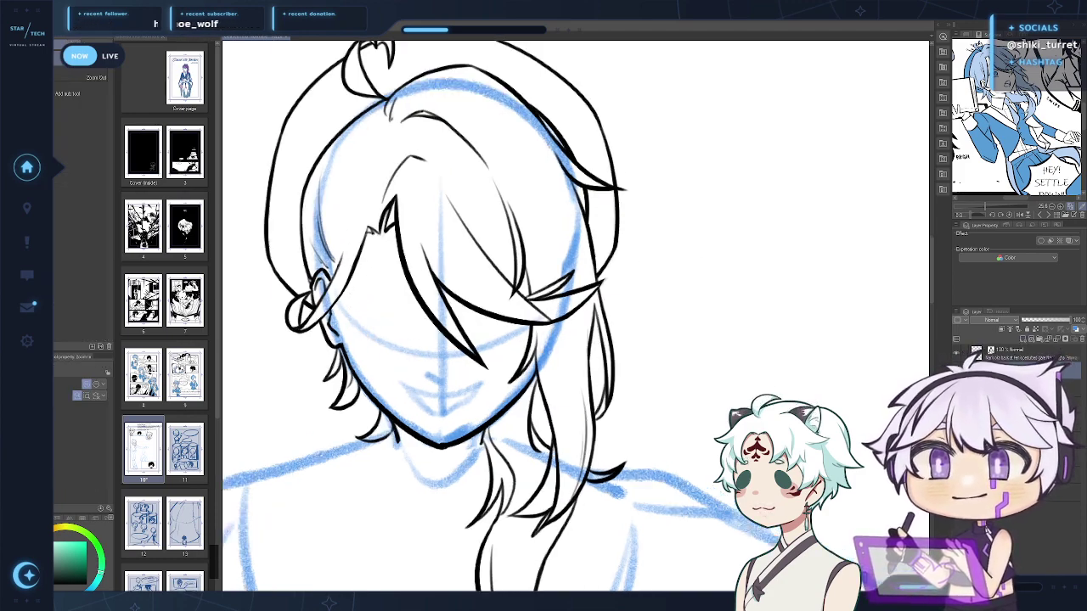
pyautogui.moveTo(612, 416)
pyautogui.mouseDown()
pyautogui.moveTo(633, 425)
pyautogui.moveTo(623, 401)
pyautogui.mouseUp()
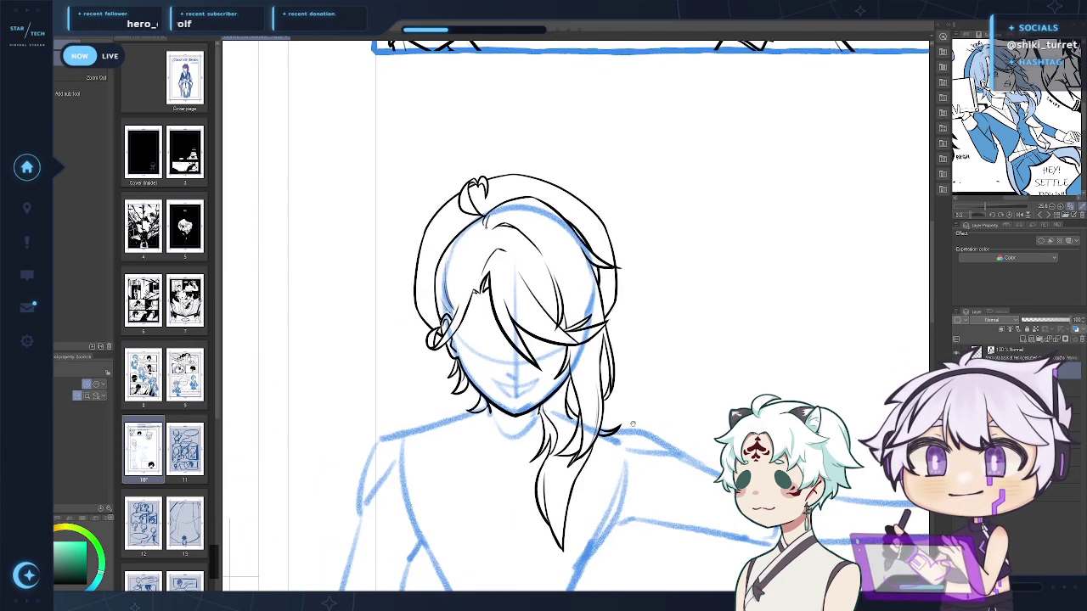
pyautogui.click(967, 34)
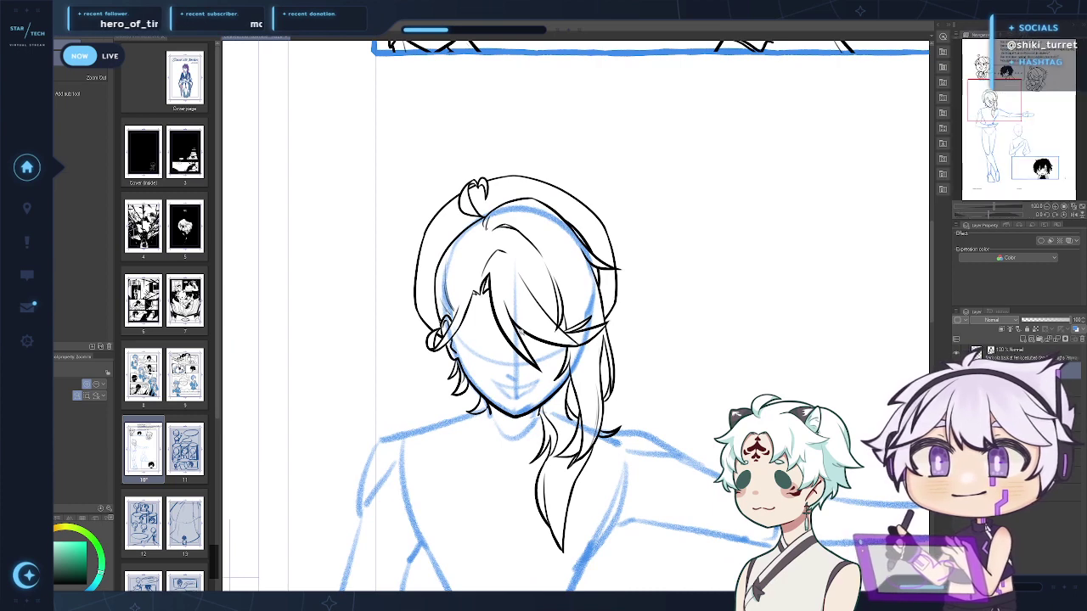
pyautogui.press('p')
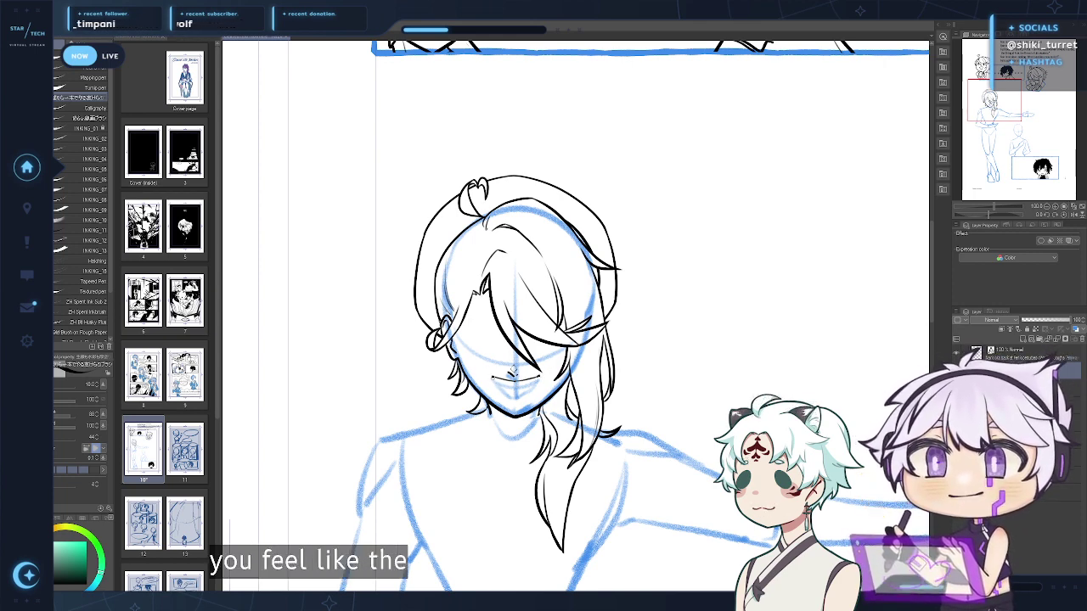
pyautogui.moveTo(494, 380); pyautogui.dragTo(515, 397)
pyautogui.hotkey('ctrl', 'z')
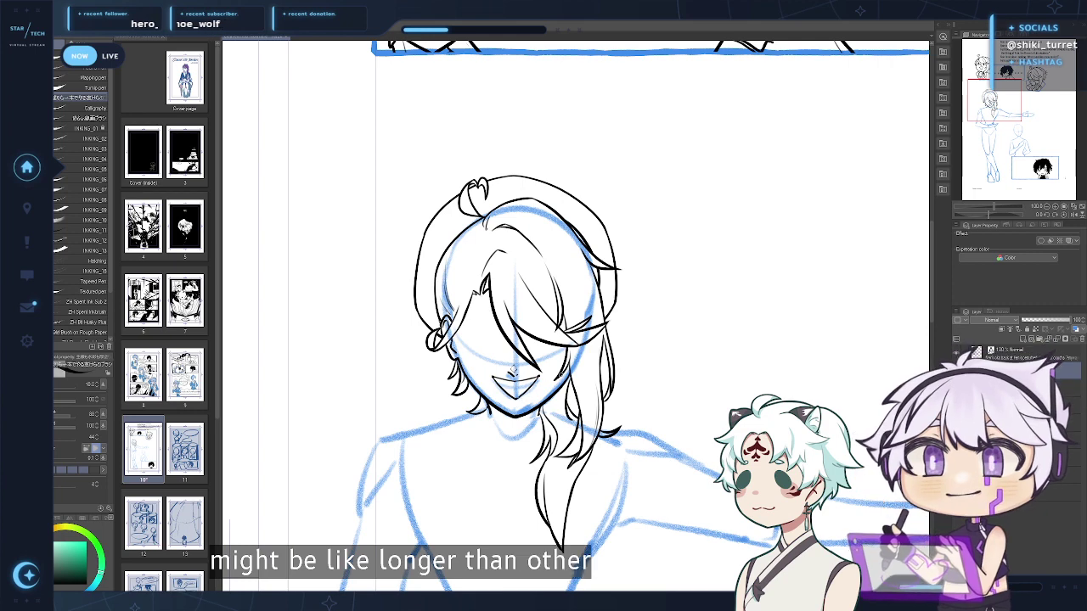
# Round off the mouth's lower edge and ink the teeth line inside the smile
pyautogui.moveTo(656, 353); pyautogui.dragTo(645, 342)
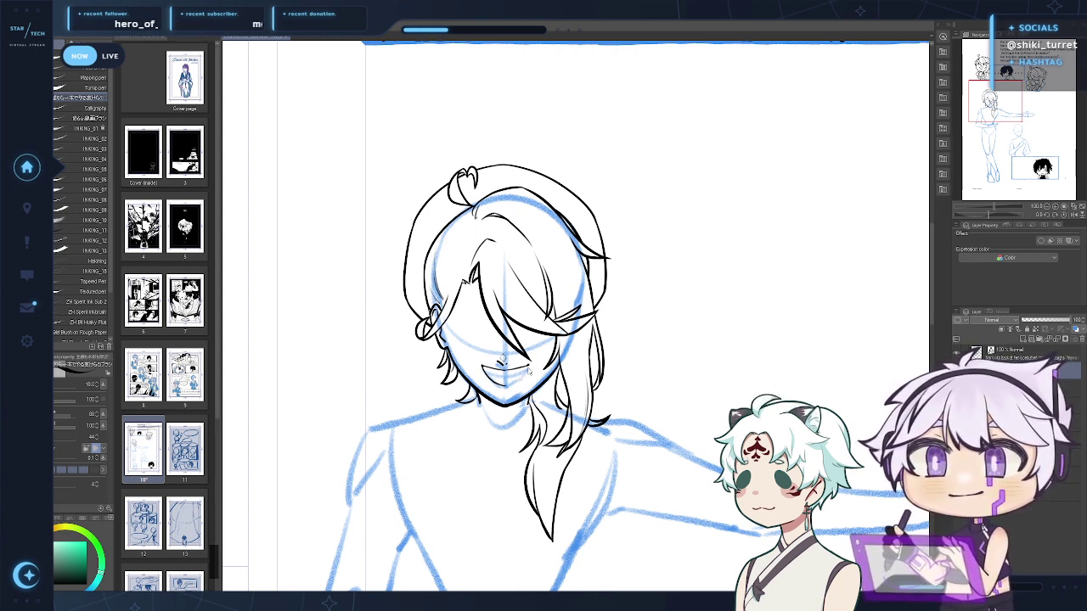
pyautogui.moveTo(528, 366); pyautogui.dragTo(513, 384)
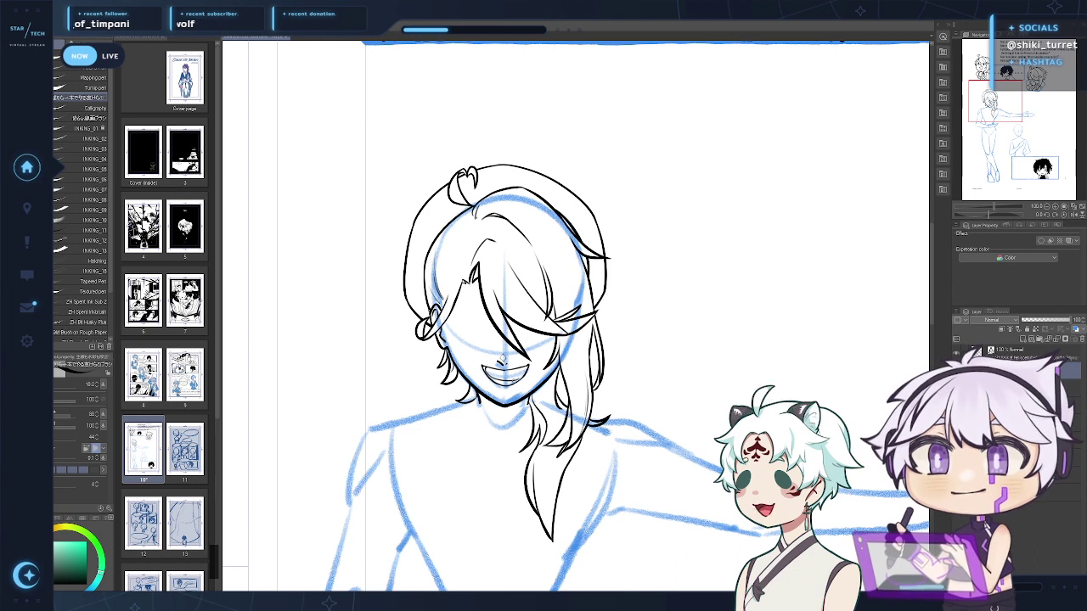
pyautogui.hotkey('ctrl', 'z')
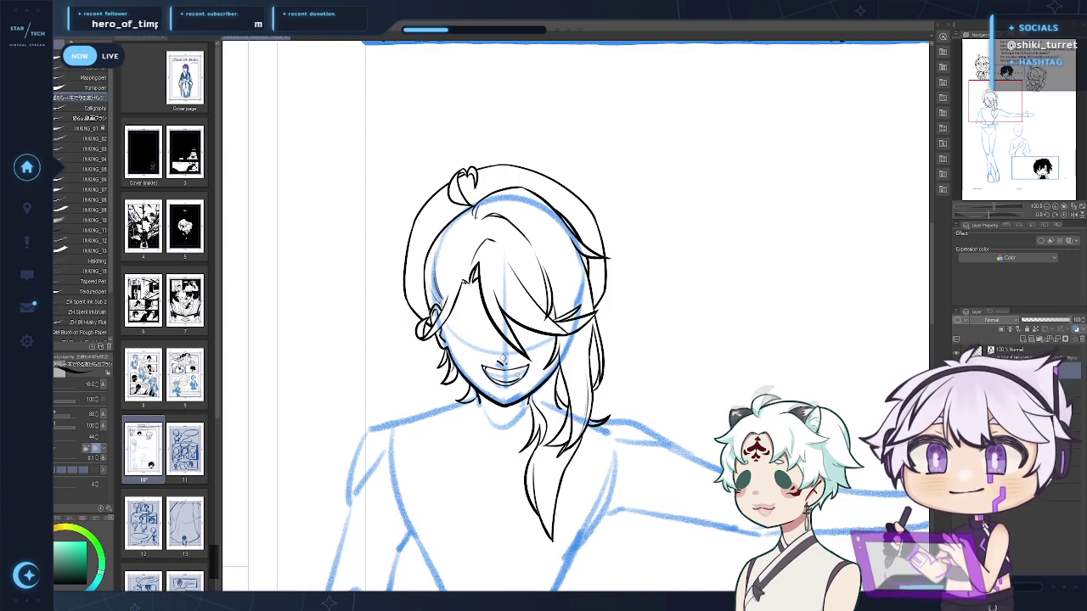
# Check and refine the mouth with the canvas rotated, restore the upright view, and save the page
pyautogui.press('r')
pyautogui.moveTo(389, 309); pyautogui.dragTo(596, 132)
pyautogui.press('p')
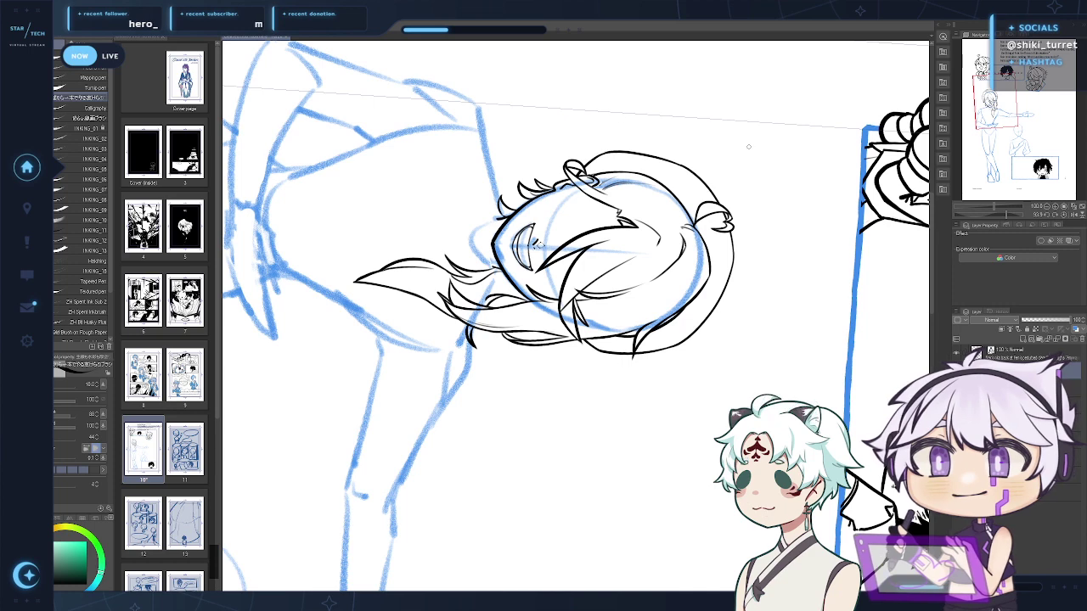
pyautogui.click(1062, 214)
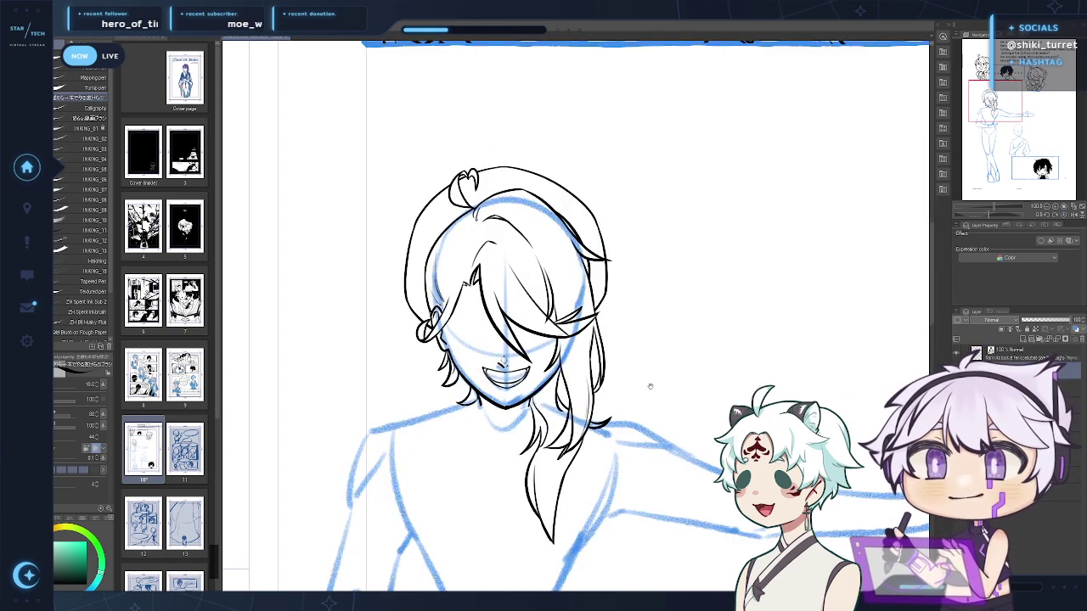
pyautogui.moveTo(532, 387); pyautogui.dragTo(533, 411)
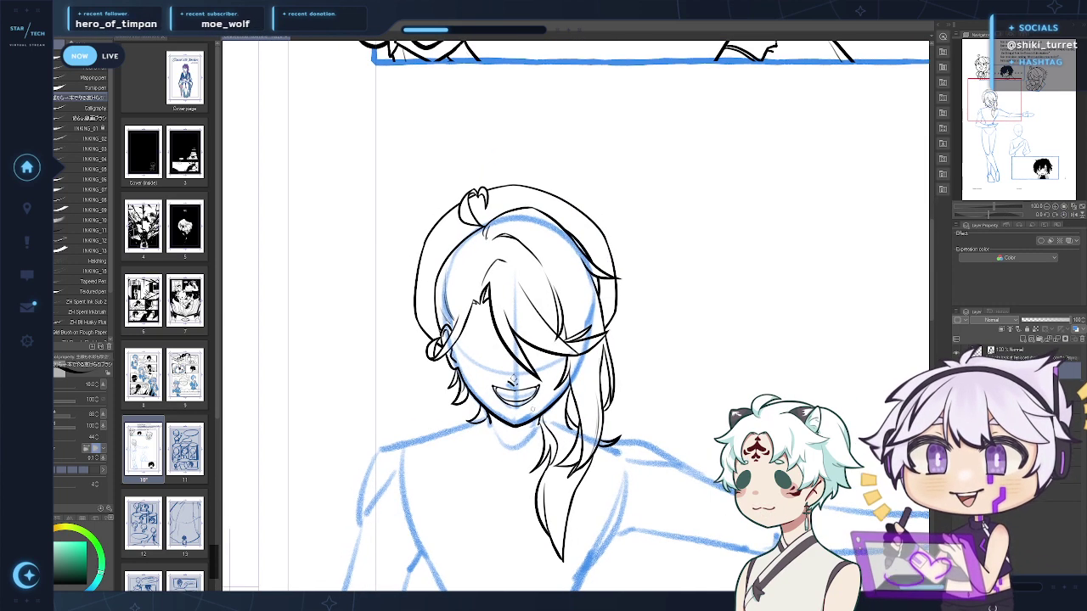
pyautogui.moveTo(451, 483); pyautogui.dragTo(450, 476)
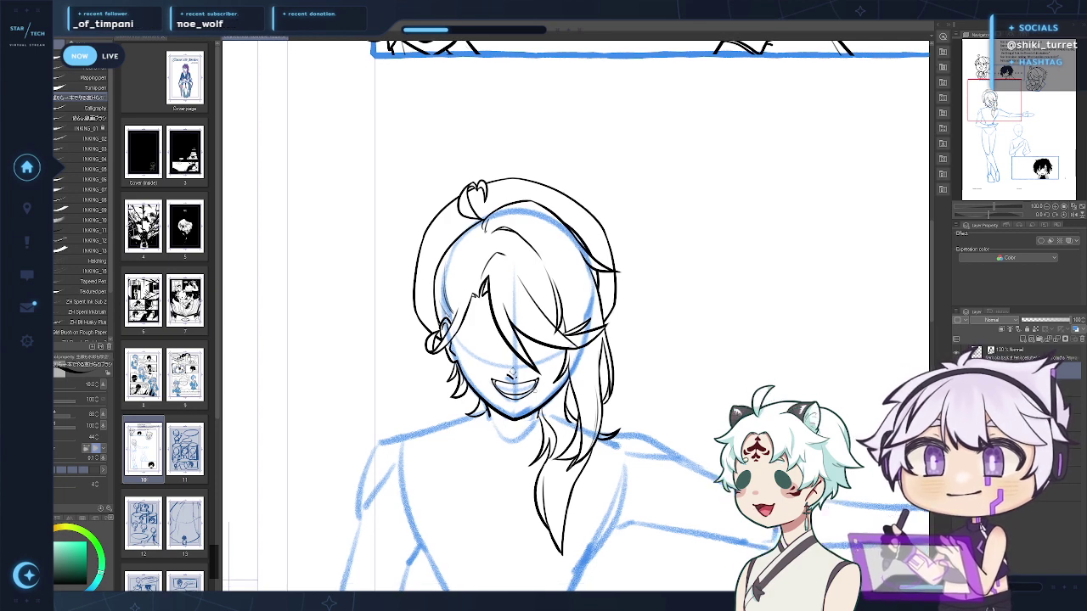
pyautogui.hotkey('ctrl', 's')
# Ink the arched upper lash line and short lower lid of the eye beside the fringe
pyautogui.scroll(1, 639, 341)
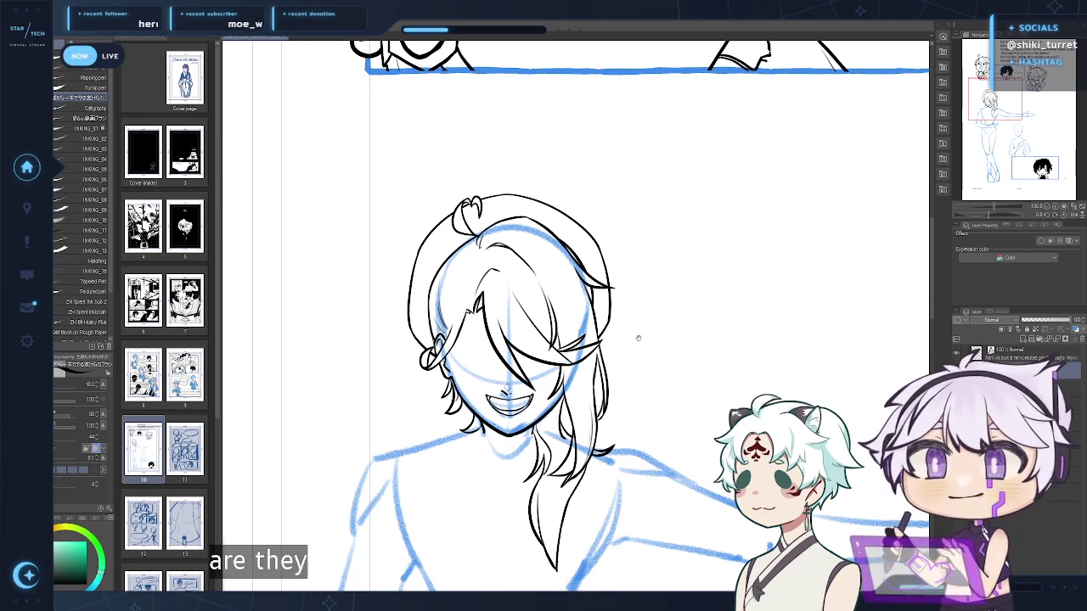
pyautogui.scroll(-3, 641, 323)
pyautogui.moveTo(632, 299); pyautogui.dragTo(631, 308)
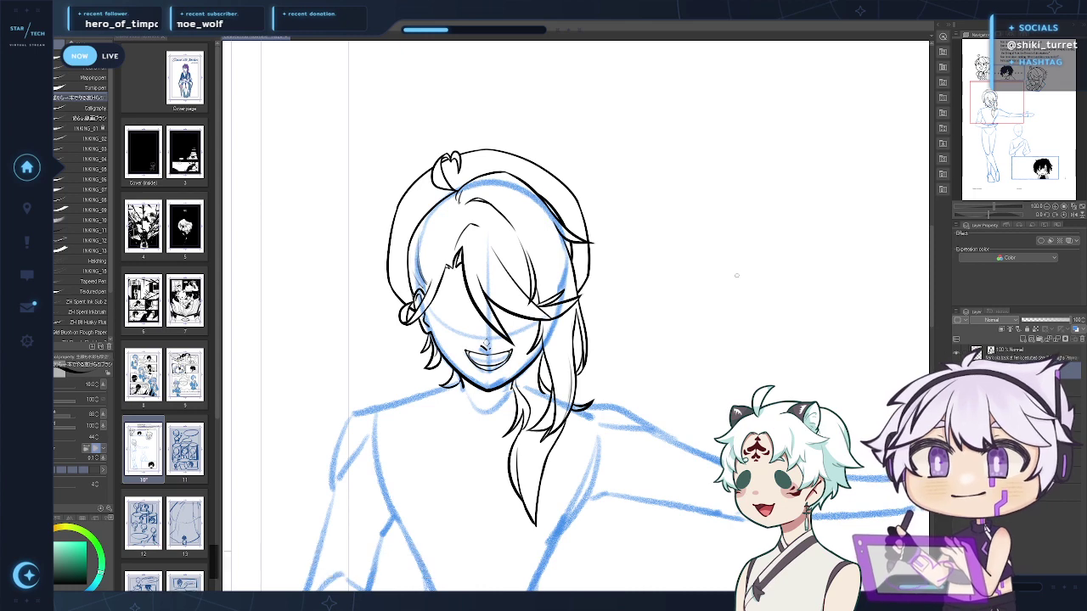
pyautogui.moveTo(453, 295); pyautogui.dragTo(457, 286)
pyautogui.scroll(-2, 457, 285)
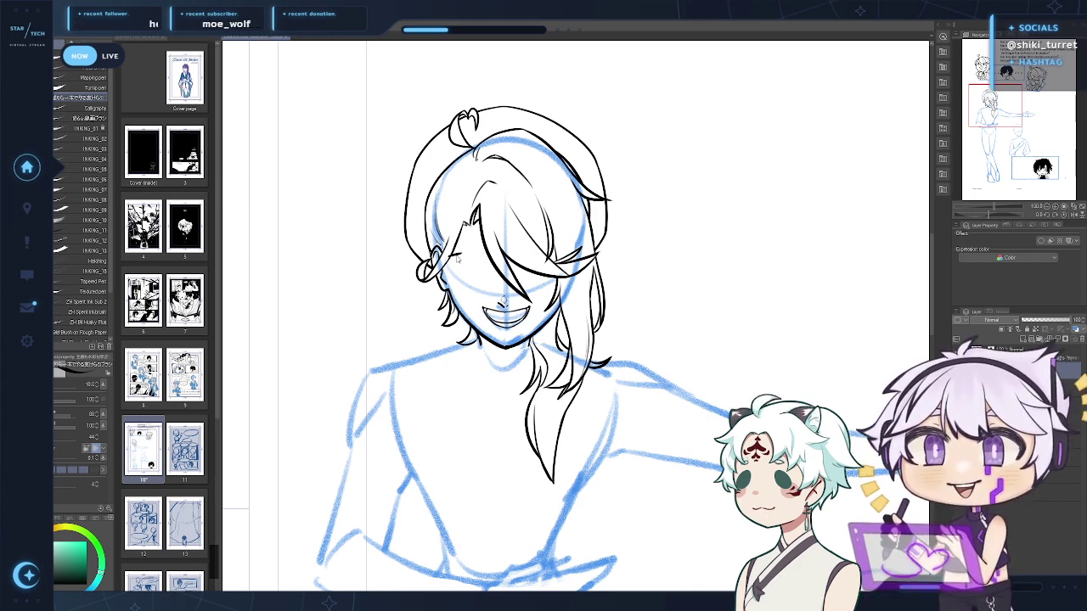
pyautogui.moveTo(450, 256); pyautogui.dragTo(481, 266)
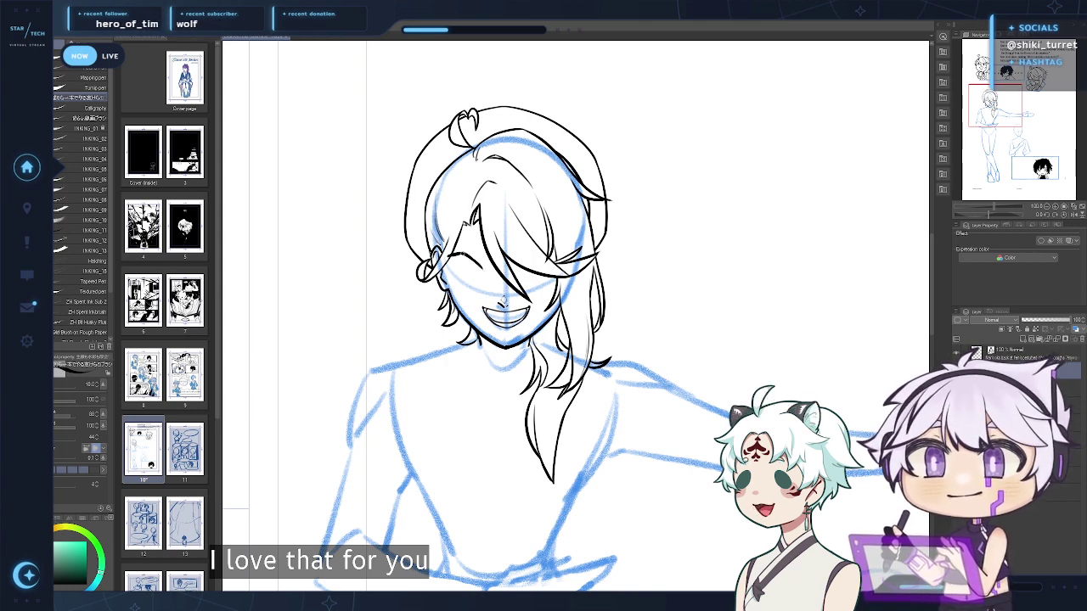
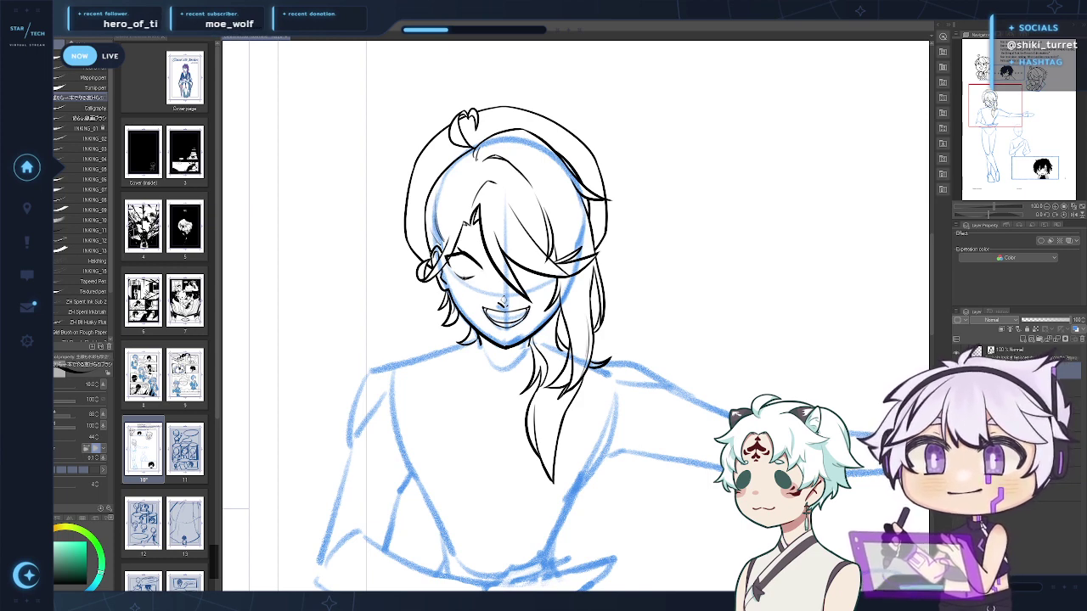
# Bring up the character reference, lasso the eye's upper lash line, nudge it into place, and clear the selection
pyautogui.click(1005, 36)
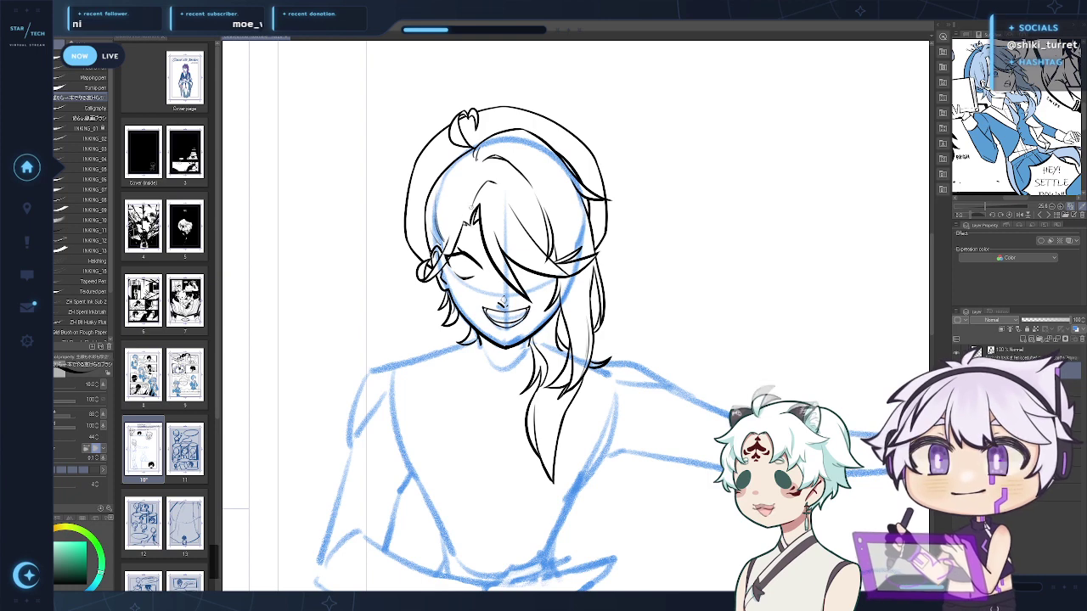
pyautogui.press('m')
pyautogui.moveTo(455, 240)
pyautogui.mouseDown()
pyautogui.moveTo(465, 237)
pyautogui.moveTo(445, 280)
pyautogui.moveTo(450, 248)
pyautogui.moveTo(496, 281)
pyautogui.moveTo(445, 270)
pyautogui.mouseUp()
pyautogui.press('k')
pyautogui.hotkey('ctrl', 'd')
pyautogui.press('p')
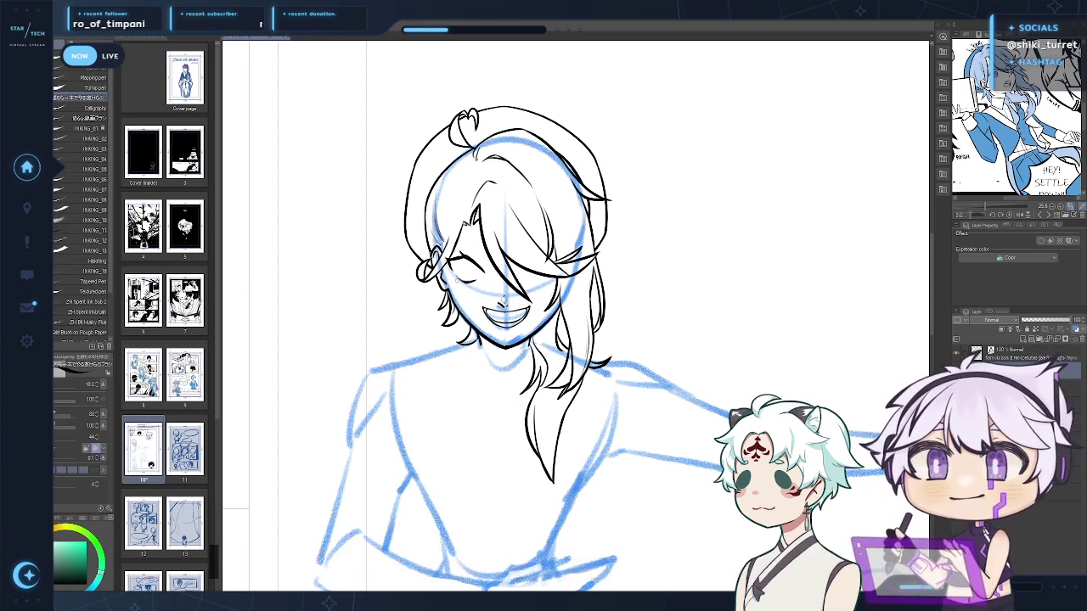
# Ink the open eye's round iris and thin brow line, and the other eye's closed lash line under the fringe
pyautogui.hotkey('ctrl', 'space')
pyautogui.click(473, 280)
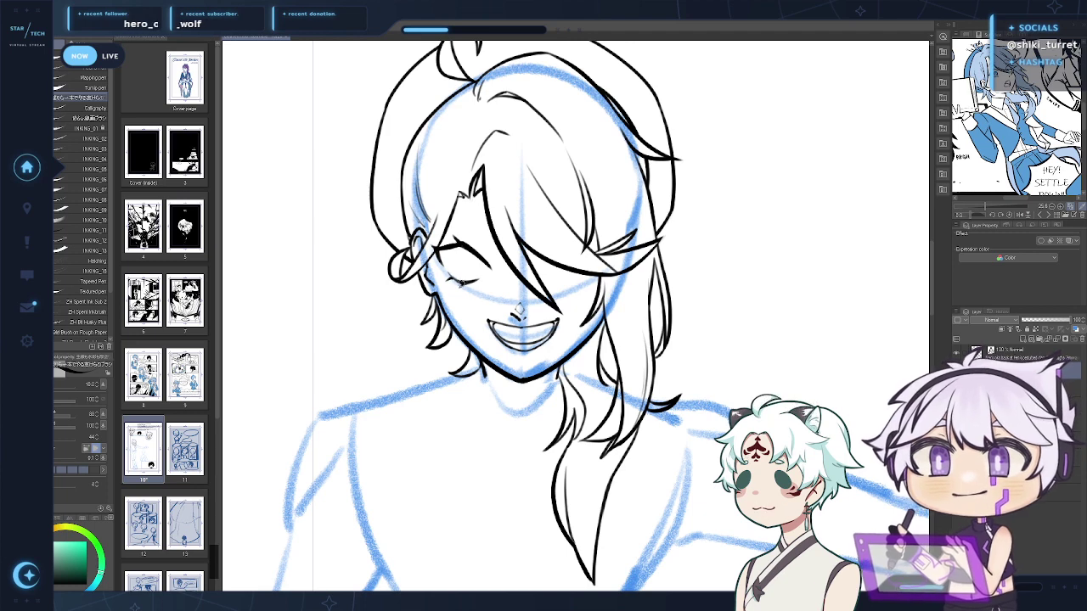
pyautogui.hotkey('ctrl', 'z')
pyautogui.moveTo(454, 246); pyautogui.dragTo(467, 274)
pyautogui.hotkey('ctrl', 'z')
pyautogui.hotkey('ctrl', 'z')
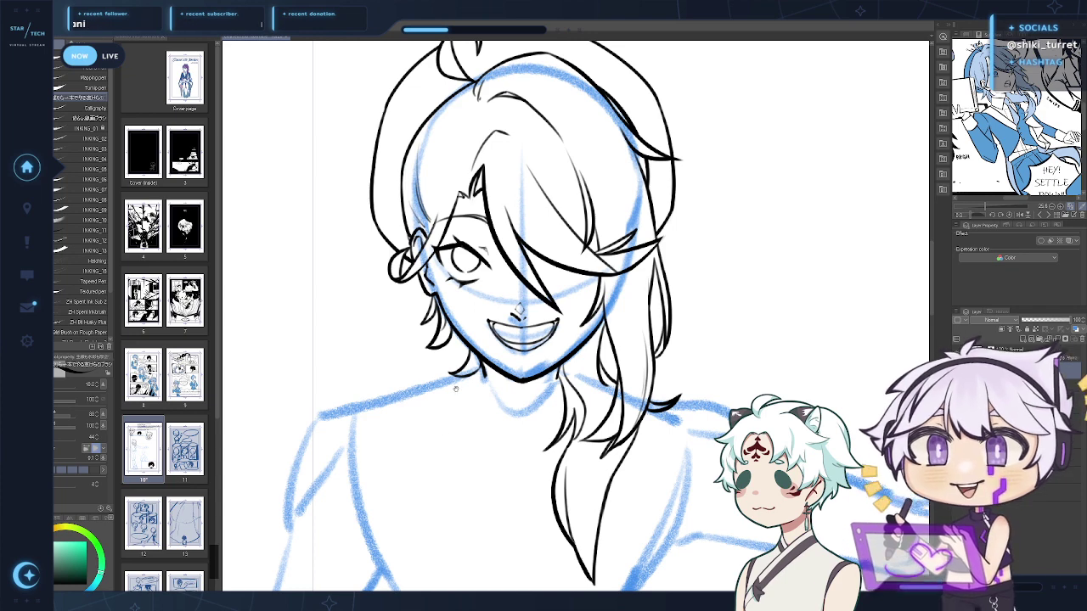
pyautogui.moveTo(456, 389); pyautogui.dragTo(467, 403)
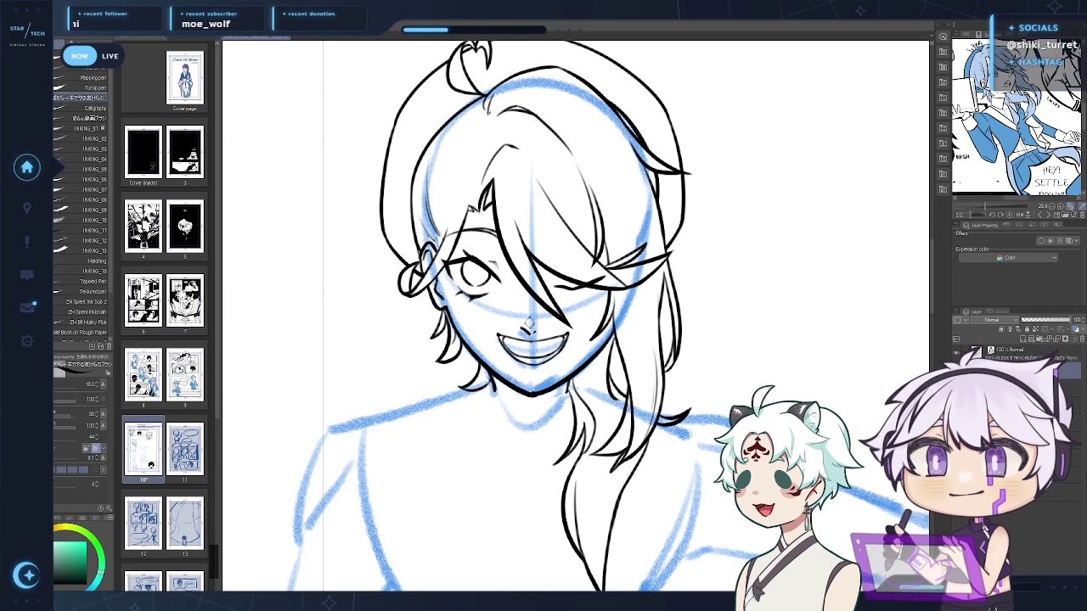
pyautogui.moveTo(682, 369); pyautogui.dragTo(651, 378)
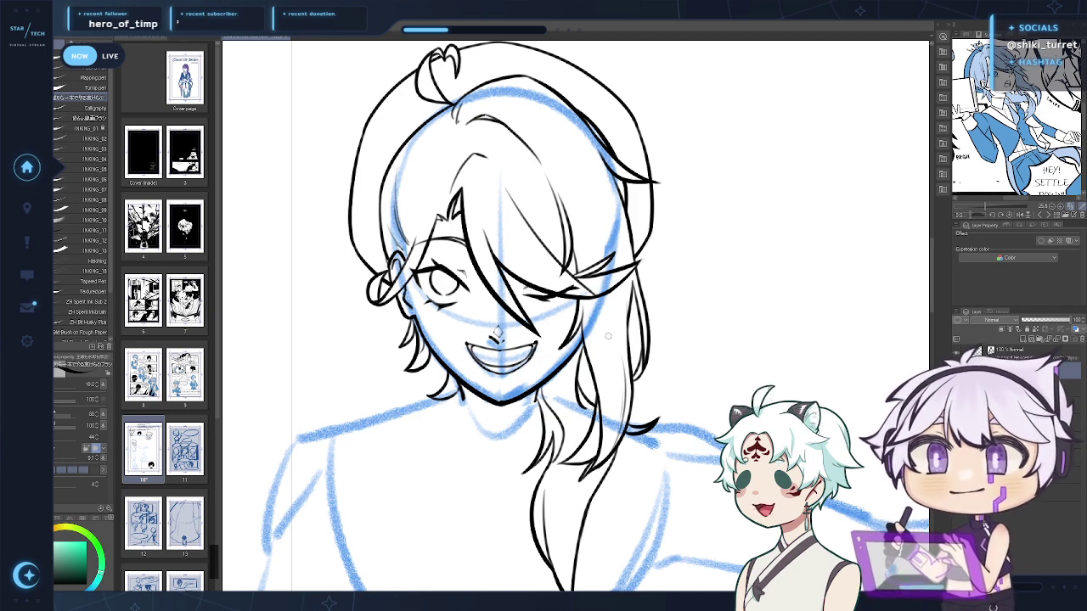
# Hide the blue pose sketch and review the inked head on its own
pyautogui.hotkey('ctrl', 'space')
pyautogui.moveTo(607, 336); pyautogui.dragTo(605, 358)
pyautogui.click(956, 388)
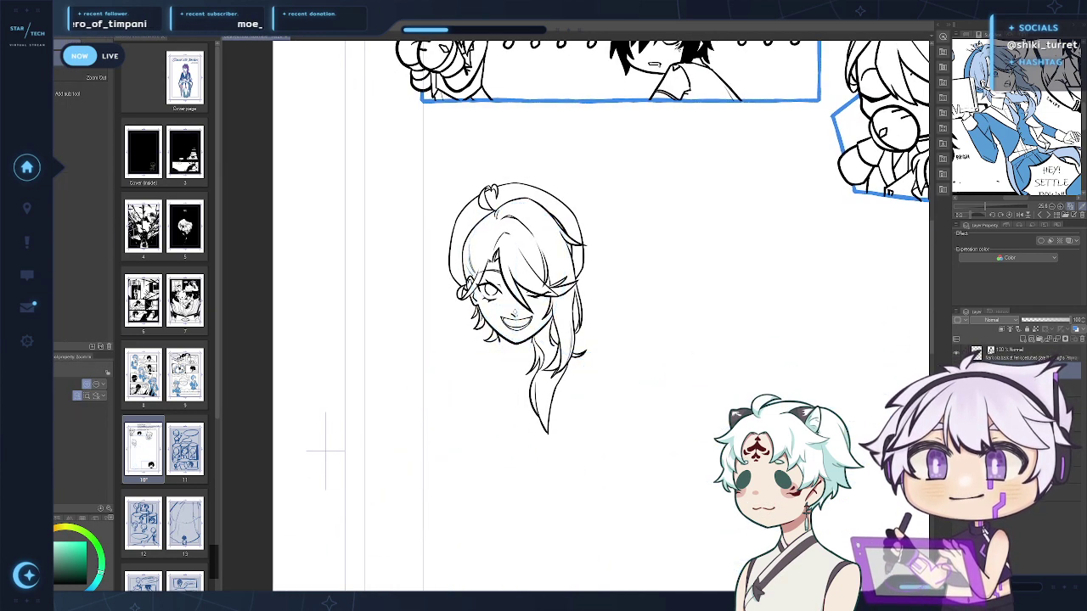
pyautogui.click(669, 367)
pyautogui.moveTo(674, 366); pyautogui.dragTo(714, 393)
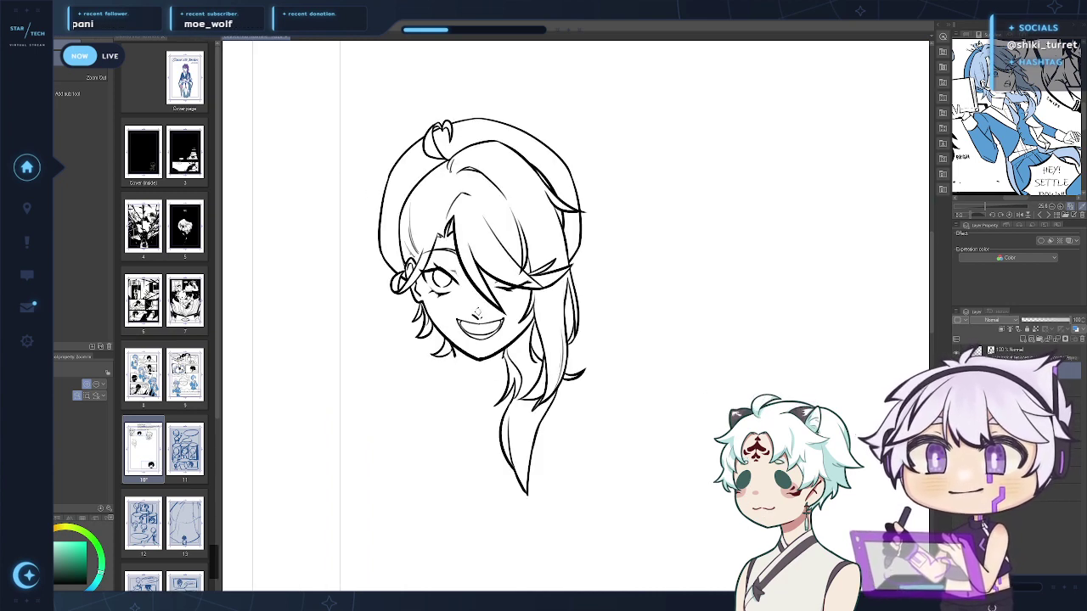
# Lasso the smiling mouth, shift it slightly below the nose, compare both placements, and clear the selection
pyautogui.press('m')
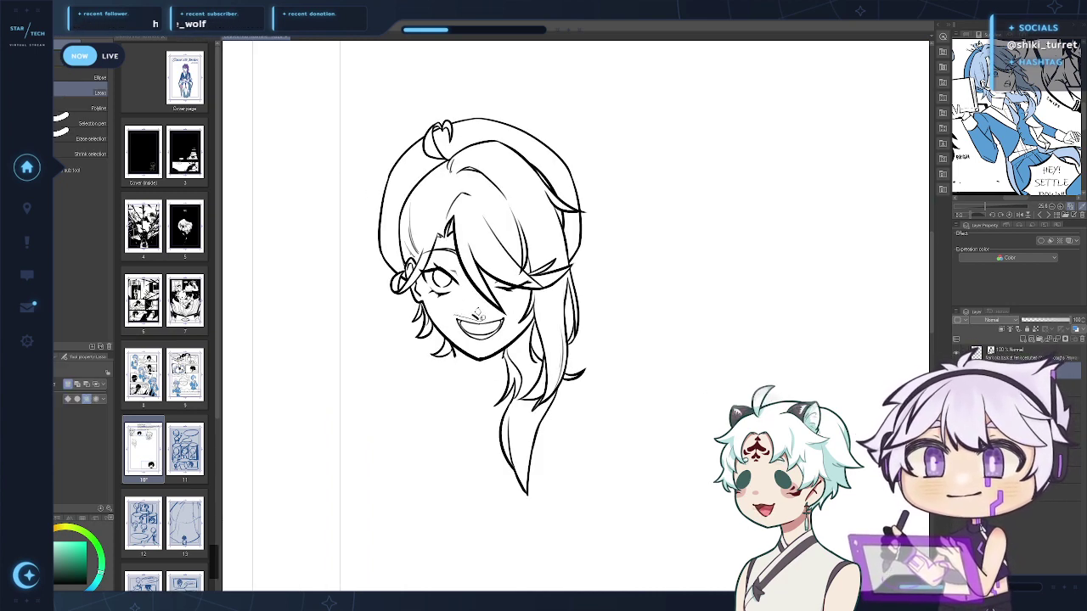
pyautogui.moveTo(472, 316)
pyautogui.mouseDown()
pyautogui.moveTo(508, 327)
pyautogui.moveTo(462, 344)
pyautogui.moveTo(466, 319)
pyautogui.moveTo(495, 333)
pyautogui.mouseUp()
pyautogui.press('k')
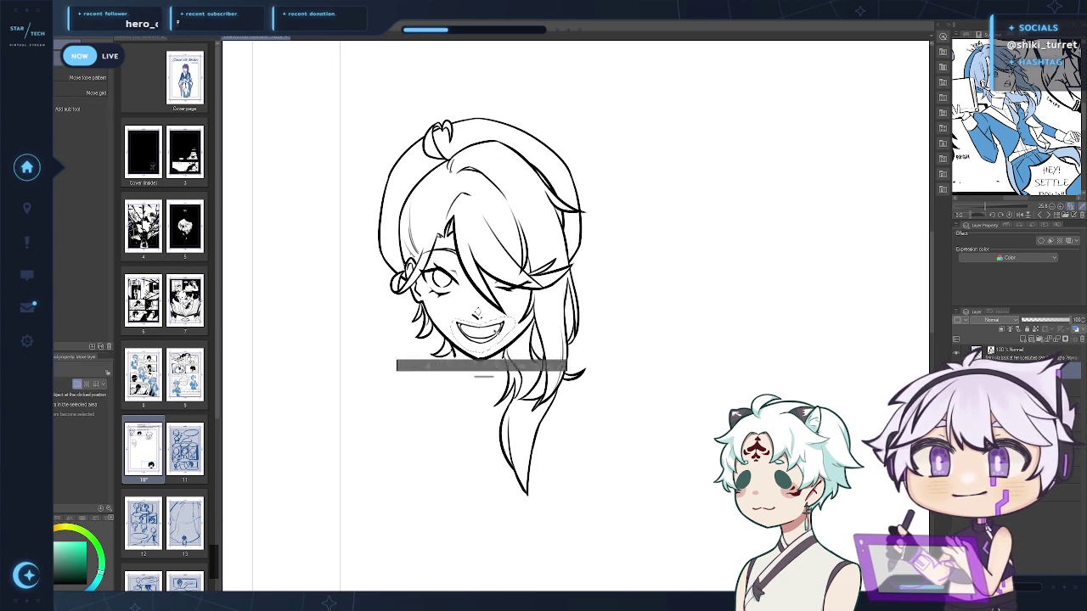
pyautogui.press('m')
pyautogui.click(558, 298)
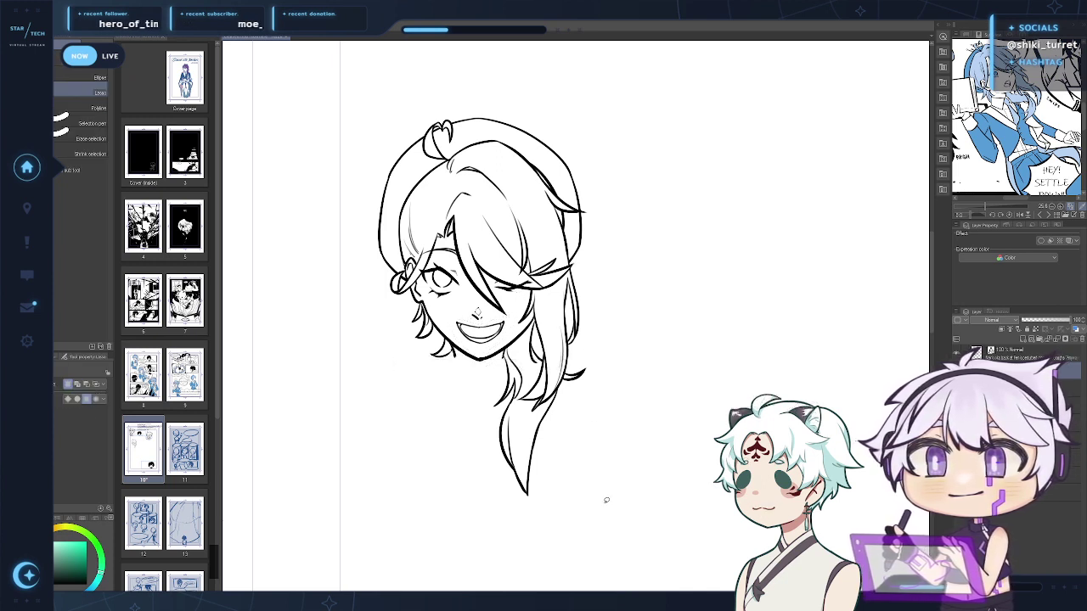
pyautogui.hotkey('ctrl', 'shift', 'd')
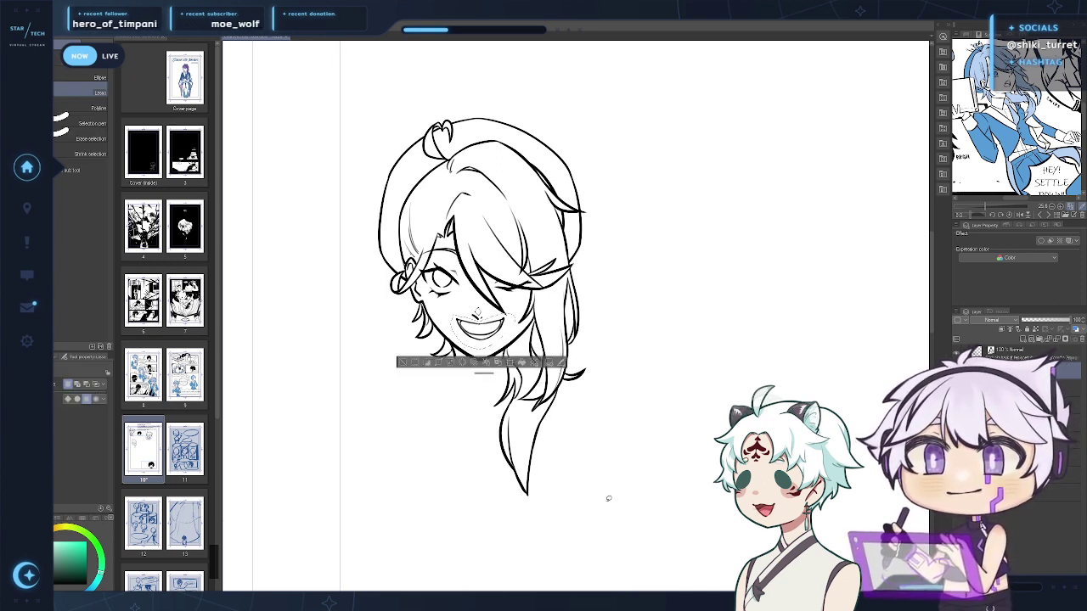
pyautogui.hotkey('ctrl', 'y')
pyautogui.hotkey('ctrl', 'd')
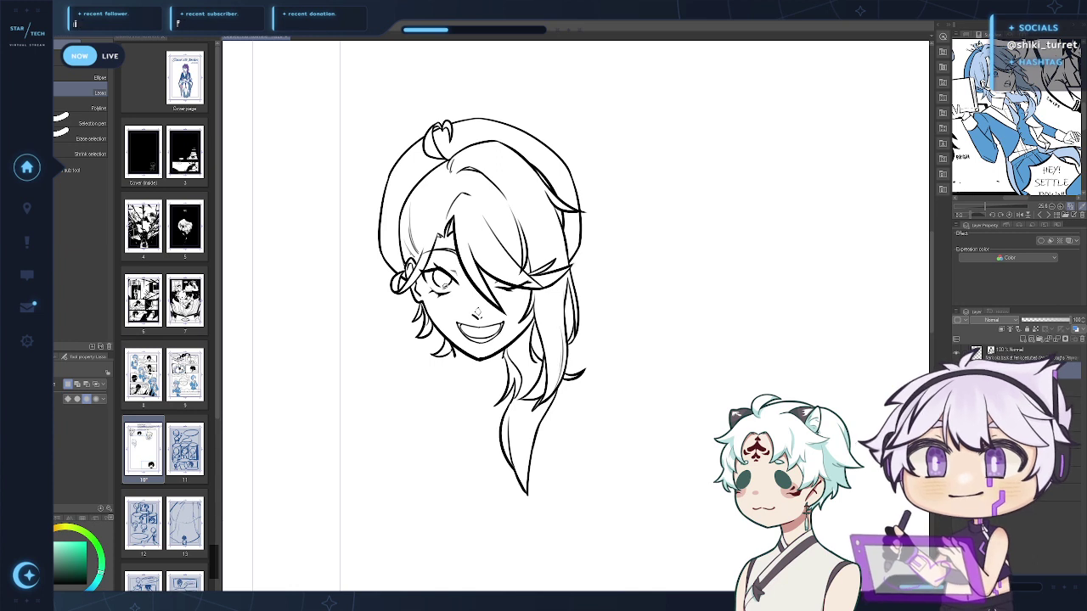
# Ink a small round pupil in the center of the open eye's iris
pyautogui.hotkey('ctrl', 'space')
pyautogui.click(442, 289)
pyautogui.press('p')
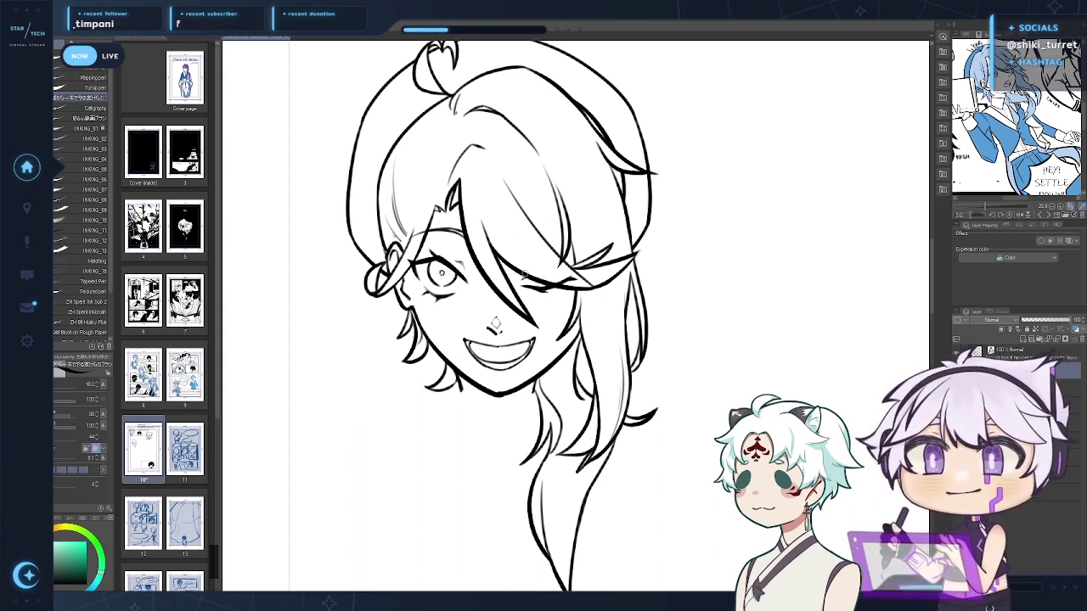
# Review the whole inked head in mirrored and normal orientation, and save the page
pyautogui.keyDown('alt'); pyautogui.click(542, 437); pyautogui.keyUp('alt')
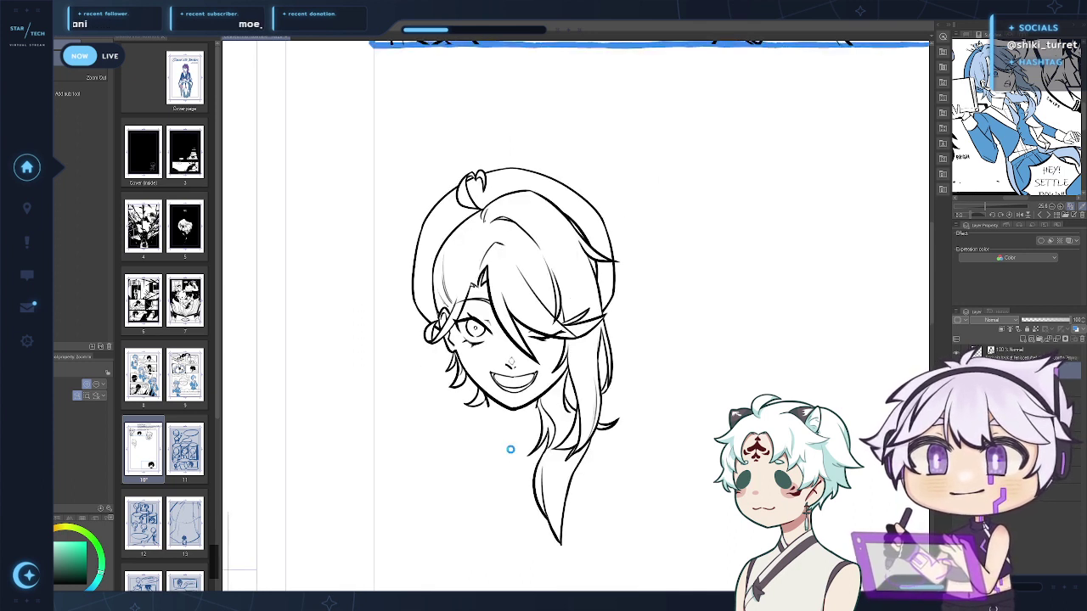
pyautogui.press('p')
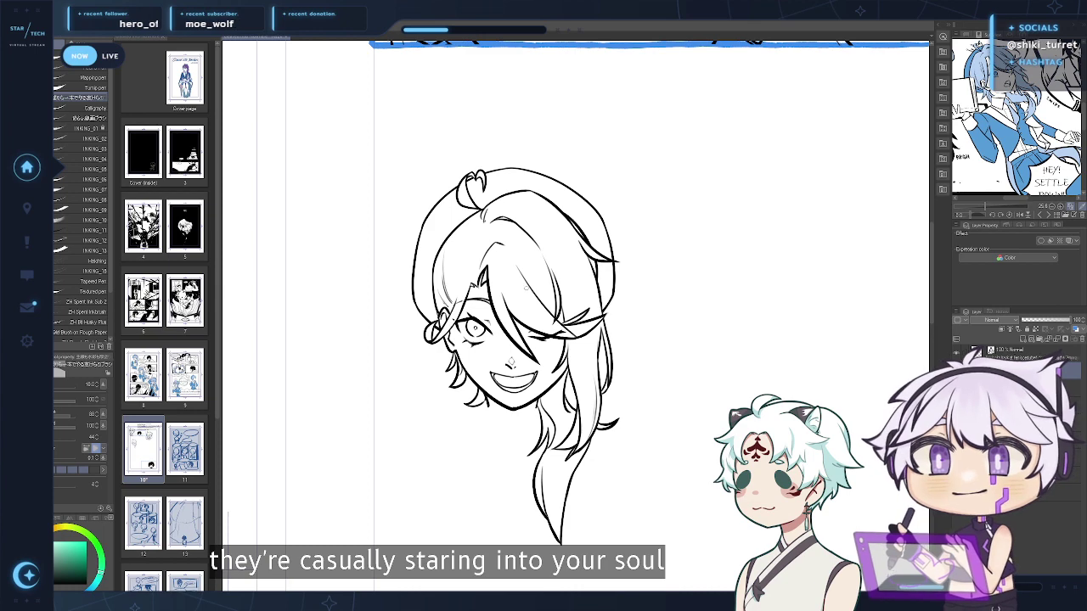
pyautogui.moveTo(526, 287); pyautogui.dragTo(473, 276)
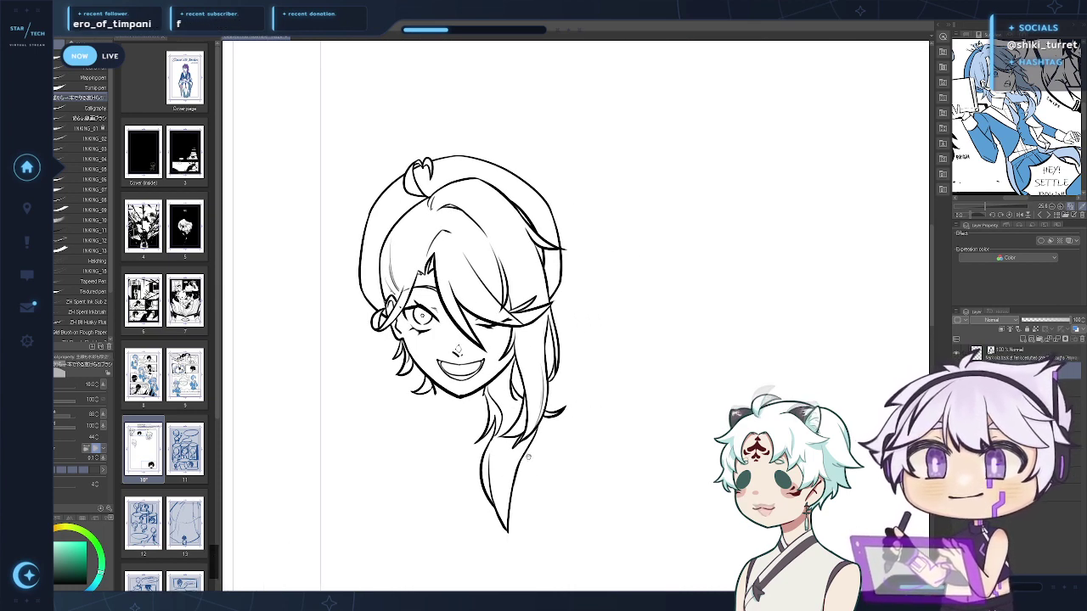
pyautogui.moveTo(536, 487); pyautogui.dragTo(546, 478)
pyautogui.press('h')
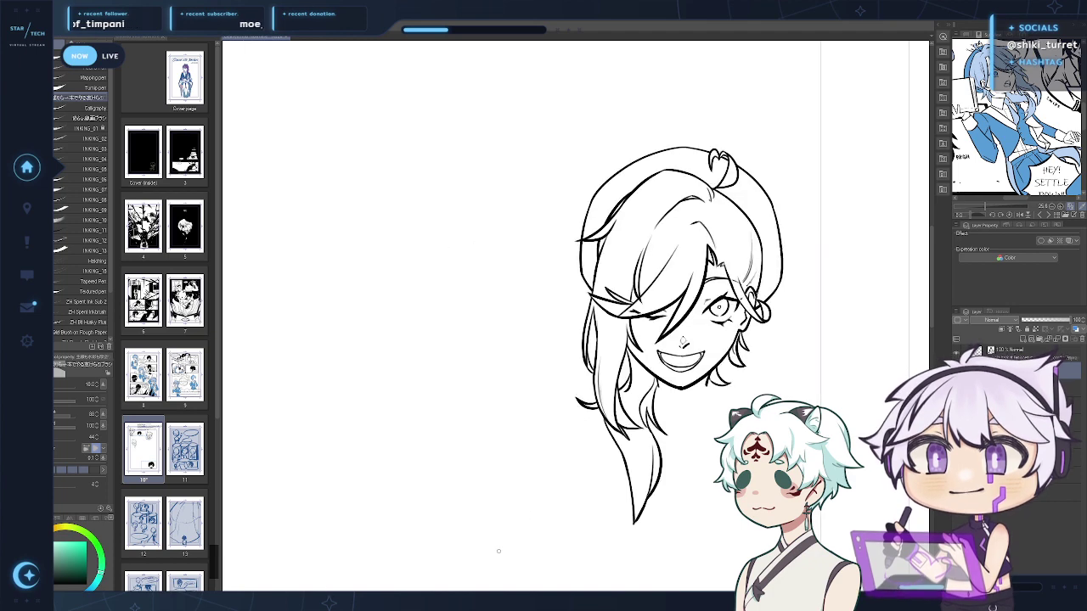
pyautogui.press('h')
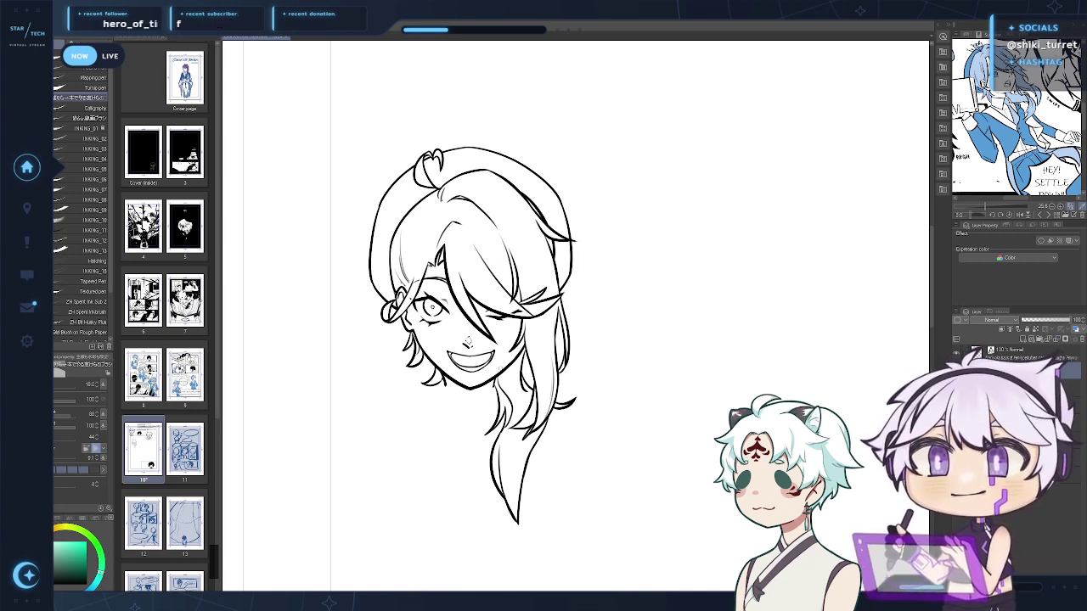
pyautogui.moveTo(657, 408); pyautogui.dragTo(670, 393)
pyautogui.hotkey('ctrl', 's')
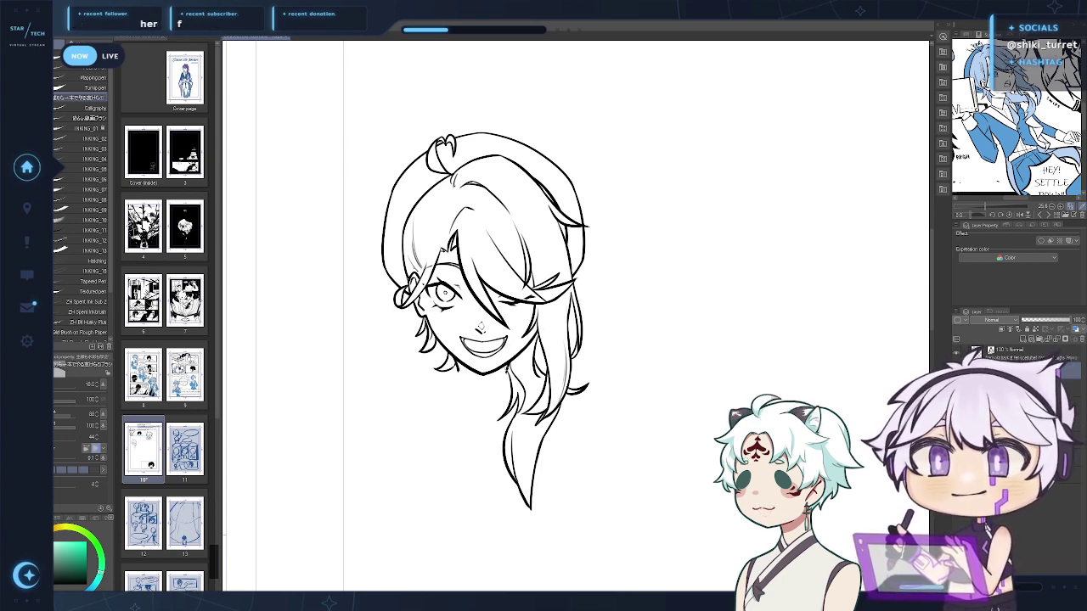
# Show the blue pose sketch again under the inked head and lower its layer opacity to a faint guide
pyautogui.press('c')
pyautogui.moveTo(511, 393); pyautogui.dragTo(501, 408)
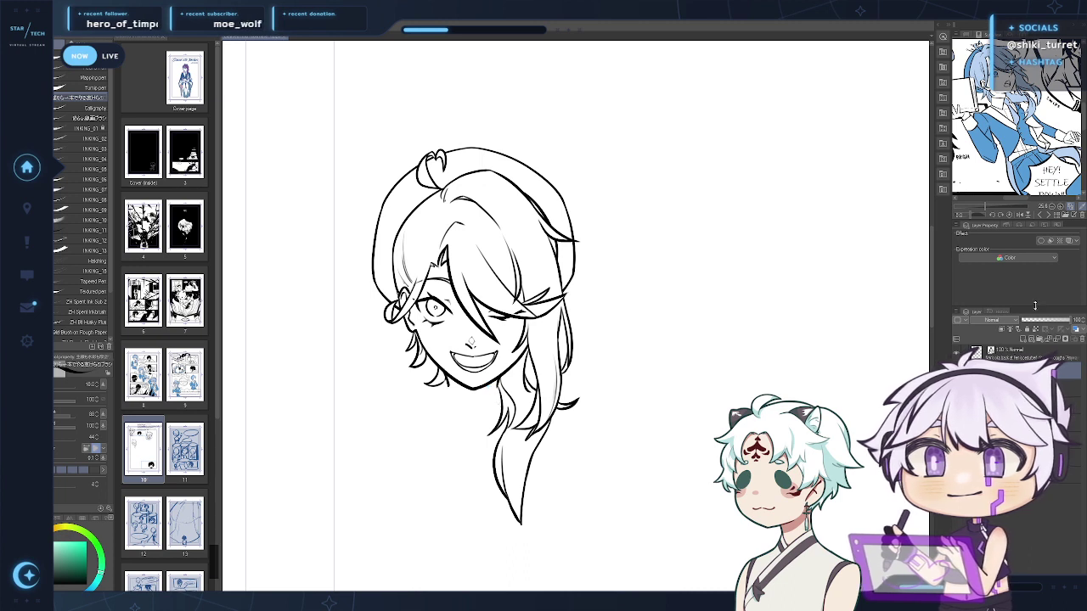
pyautogui.click(956, 388)
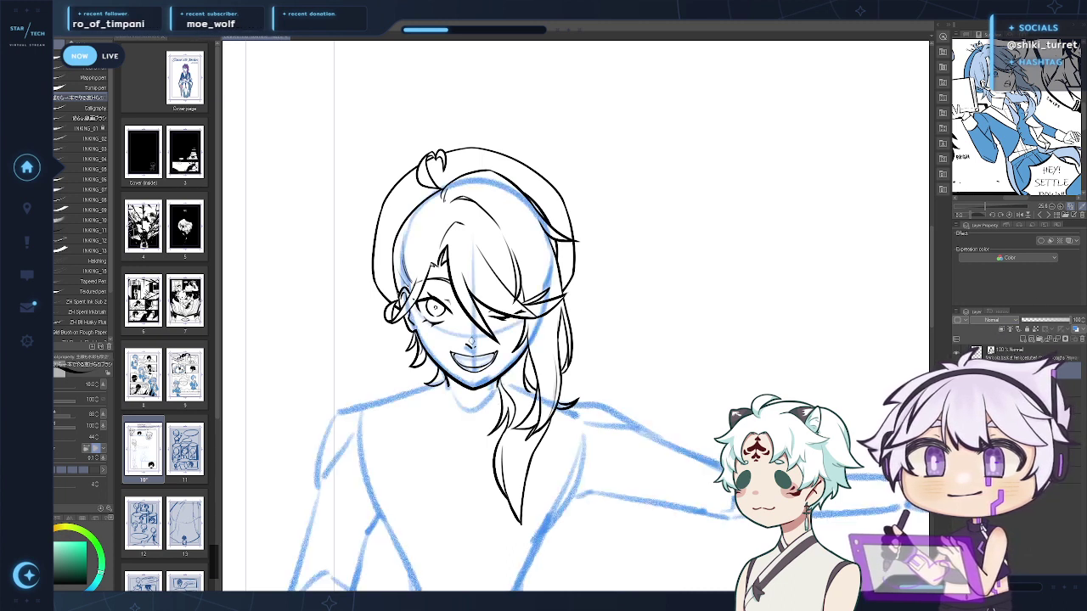
pyautogui.moveTo(714, 392); pyautogui.dragTo(711, 373)
pyautogui.click(1010, 401)
pyautogui.click(1041, 320)
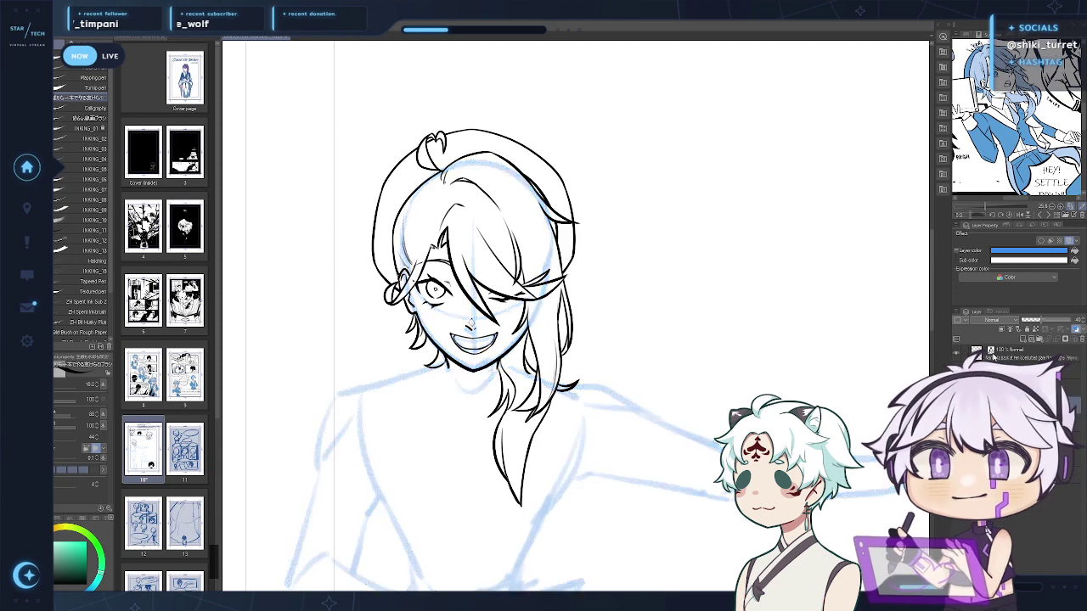
pyautogui.hotkey('ctrl', 'space')
pyautogui.moveTo(889, 388); pyautogui.dragTo(582, 386)
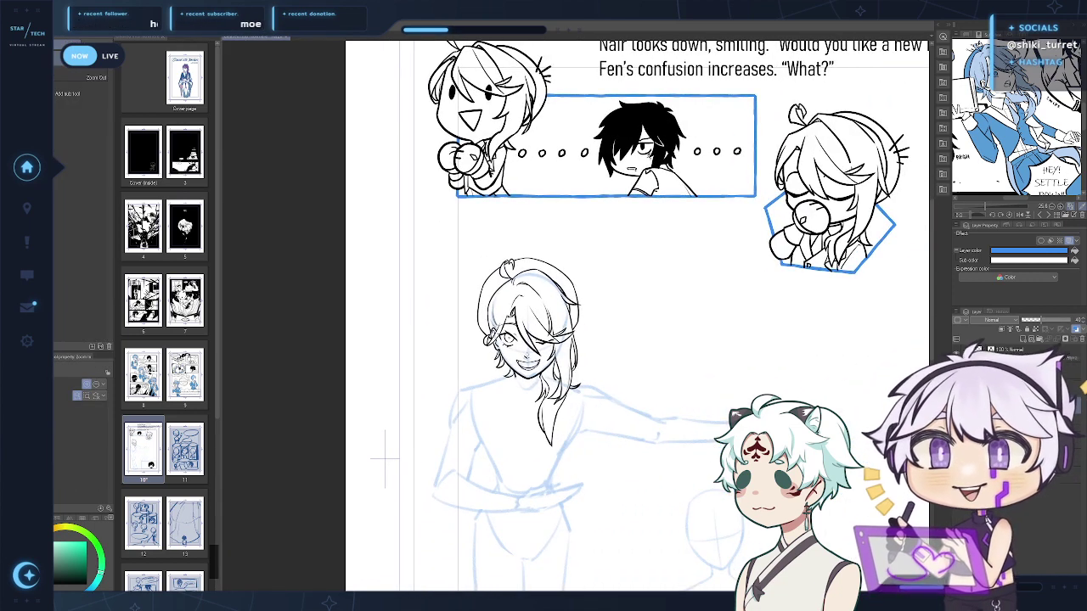
# Switch off the blue layer colour on the comic panel borders to display them in black
pyautogui.hotkey('ctrl', 'shift', 'n')
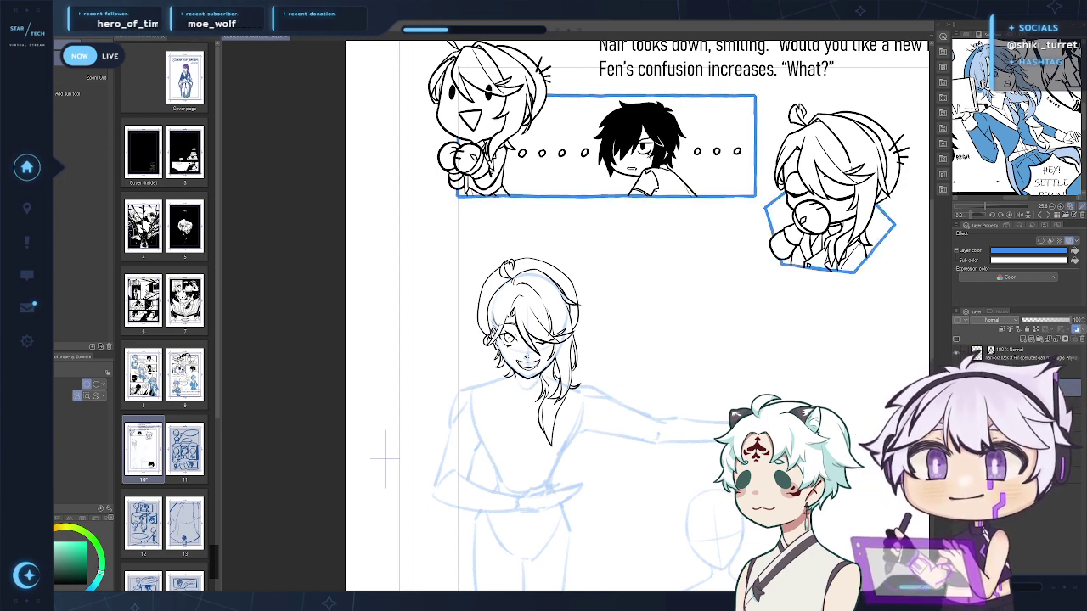
pyautogui.moveTo(824, 487)
pyautogui.mouseDown()
pyautogui.moveTo(667, 230)
pyautogui.moveTo(674, 210)
pyautogui.mouseUp()
pyautogui.click(1077, 330)
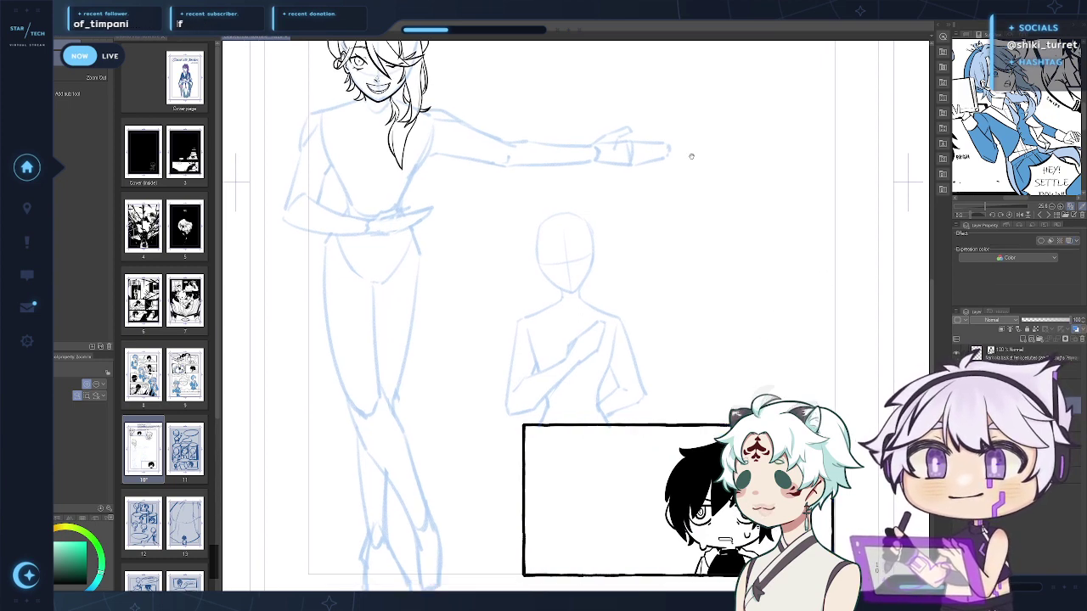
pyautogui.moveTo(691, 155); pyautogui.dragTo(834, 340)
pyautogui.click(1032, 388)
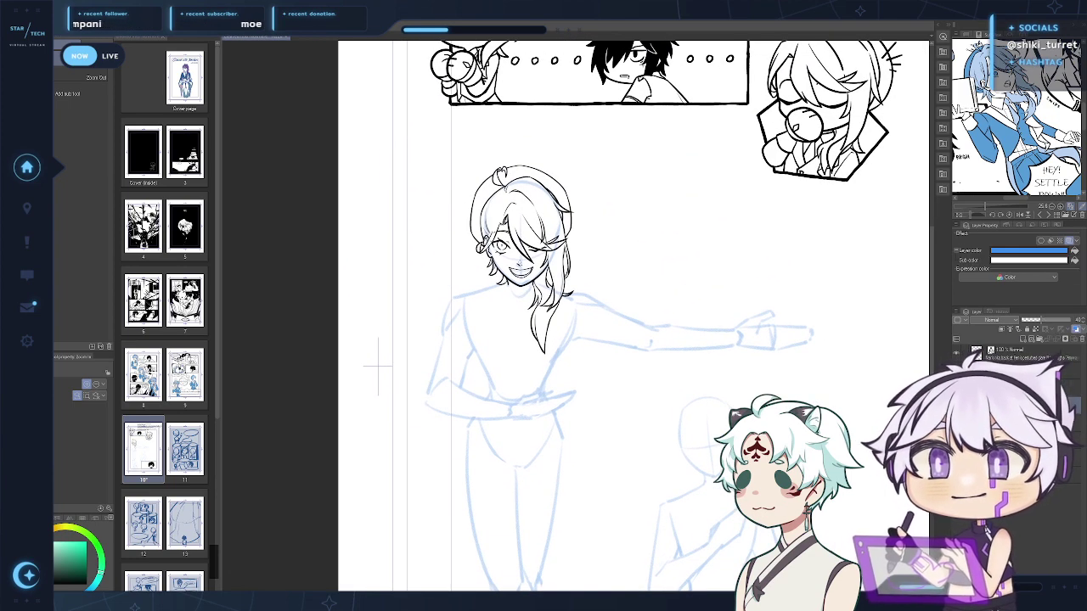
pyautogui.click(1031, 372)
# Ink a fan of short, thin pins, some with round heads, sticking out along the upper back edge of the character's head
pyautogui.moveTo(618, 427); pyautogui.dragTo(656, 420)
pyautogui.moveTo(521, 473); pyautogui.dragTo(476, 589)
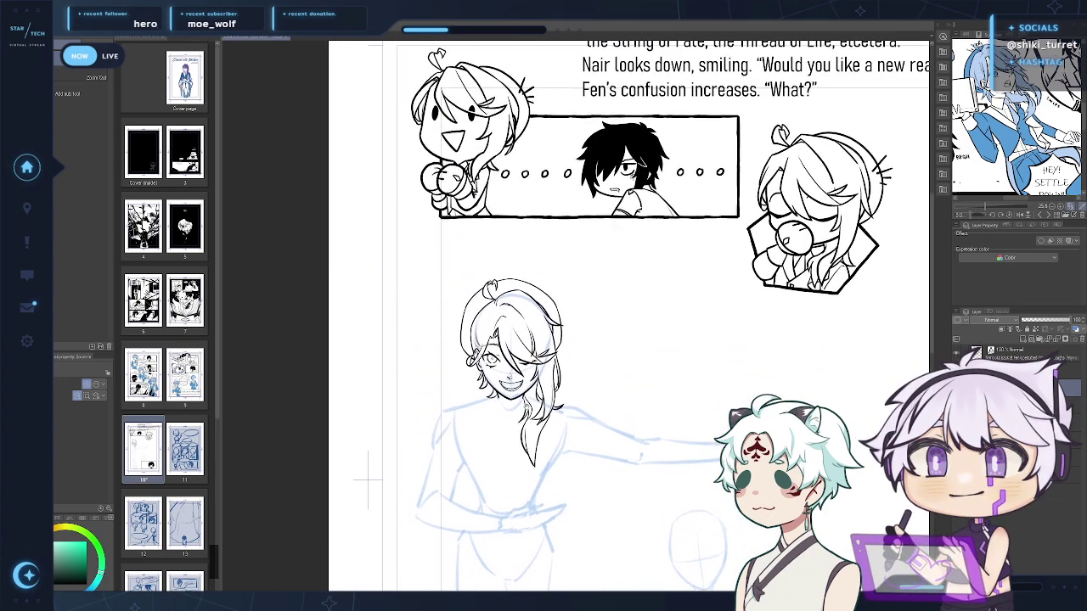
pyautogui.click(542, 265)
pyautogui.click(581, 287)
pyautogui.moveTo(583, 273); pyautogui.dragTo(624, 255)
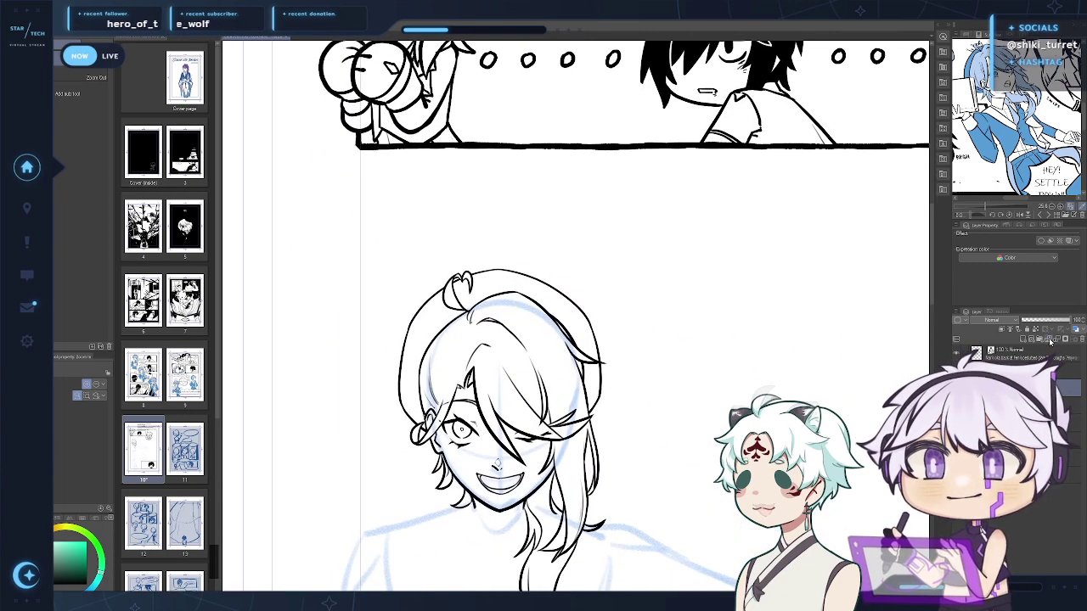
pyautogui.click(957, 388)
pyautogui.click(964, 349)
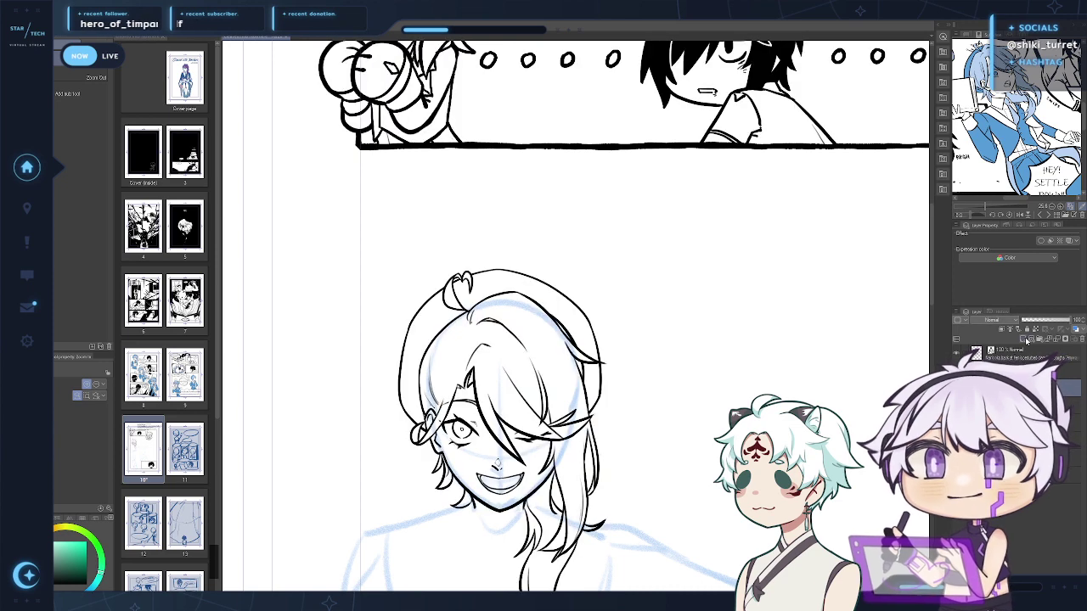
pyautogui.press('p')
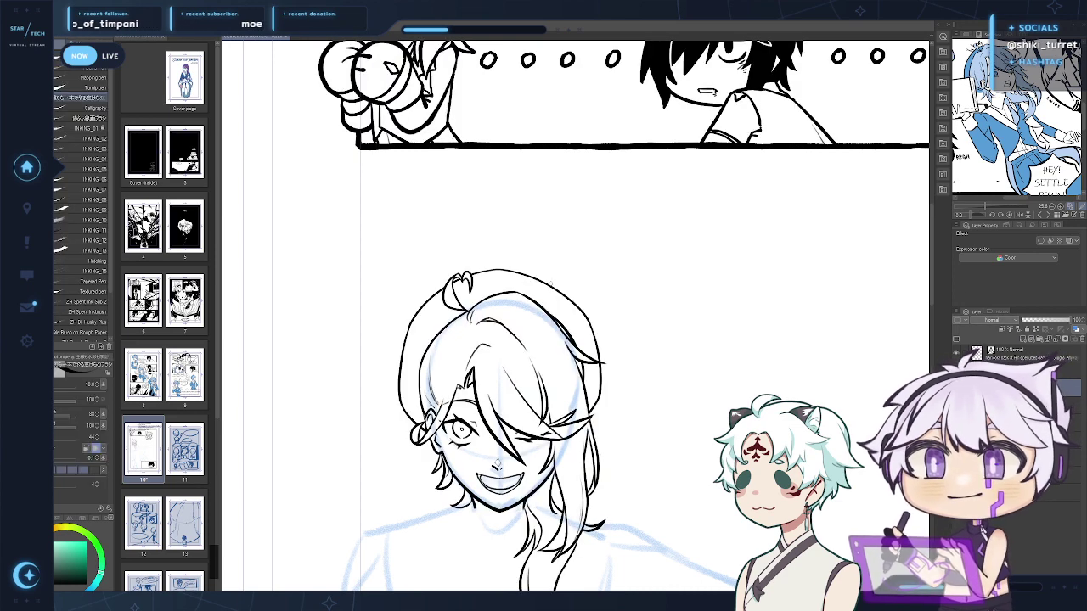
pyautogui.moveTo(550, 285)
pyautogui.mouseDown()
pyautogui.moveTo(556, 258)
pyautogui.moveTo(540, 518)
pyautogui.moveTo(524, 437)
pyautogui.moveTo(534, 344)
pyautogui.mouseUp()
pyautogui.hotkey('ctrl', 'z')
pyautogui.moveTo(539, 431); pyautogui.dragTo(546, 414)
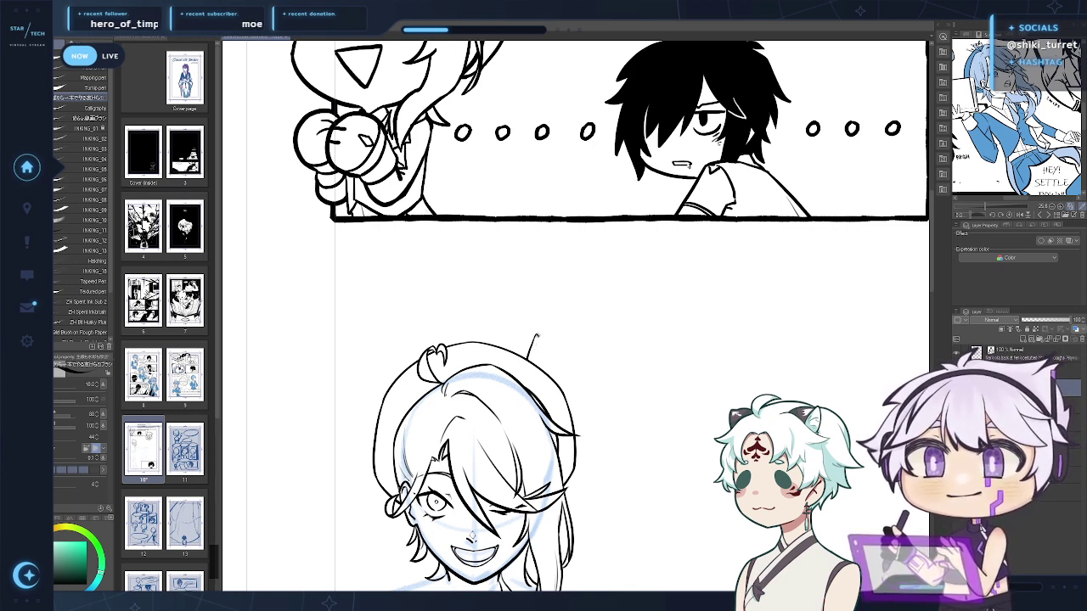
pyautogui.hotkey('ctrl', 'z')
pyautogui.moveTo(538, 337); pyautogui.dragTo(530, 362)
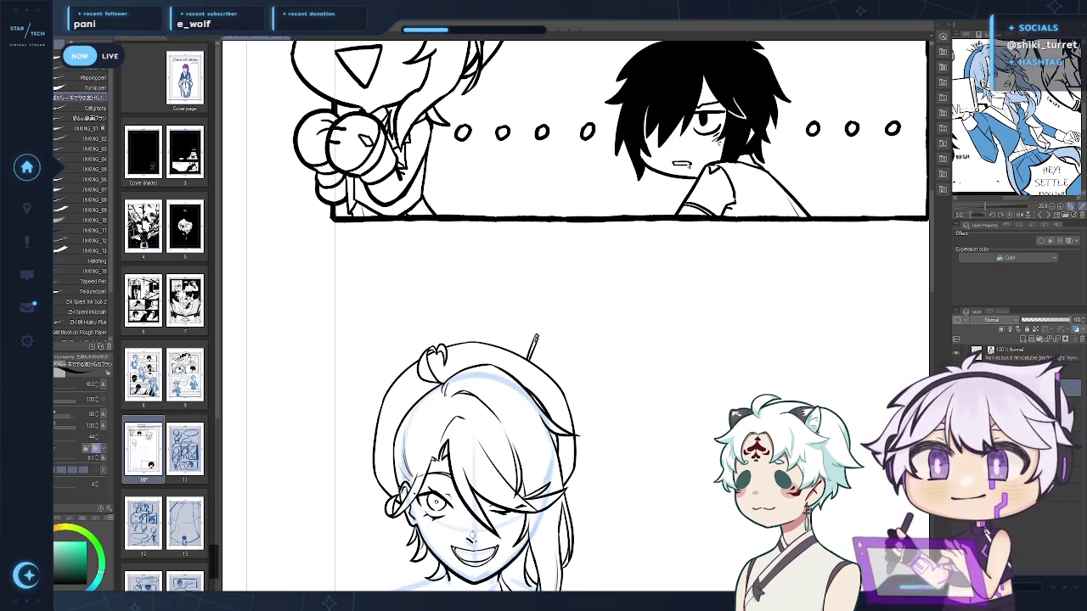
pyautogui.moveTo(539, 337); pyautogui.dragTo(534, 360)
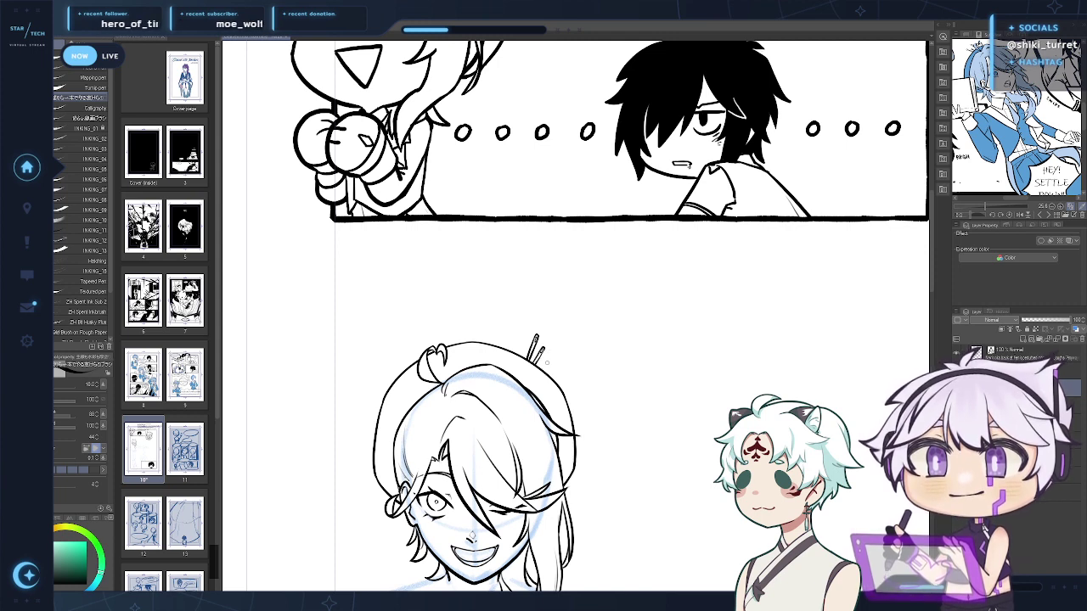
pyautogui.moveTo(552, 352); pyautogui.dragTo(541, 366)
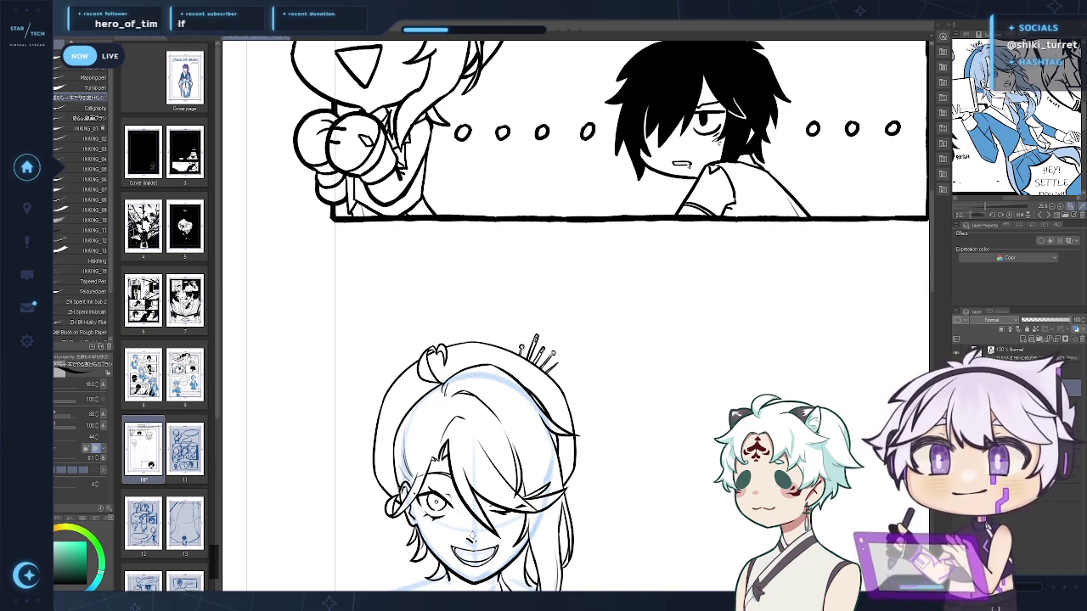
# Ink the inner collar edges meeting in a small V at the neck, just below the chin
pyautogui.moveTo(600, 433)
pyautogui.mouseDown()
pyautogui.moveTo(476, 444)
pyautogui.moveTo(379, 509)
pyautogui.moveTo(322, 521)
pyautogui.moveTo(633, 316)
pyautogui.moveTo(749, 261)
pyautogui.mouseUp()
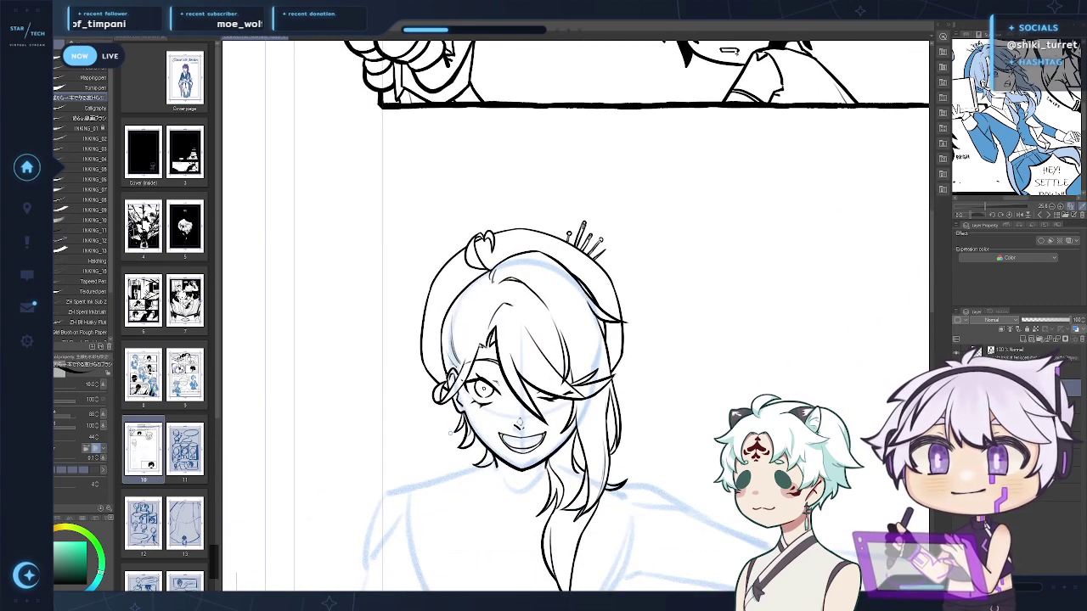
pyautogui.scroll(3, 470, 485)
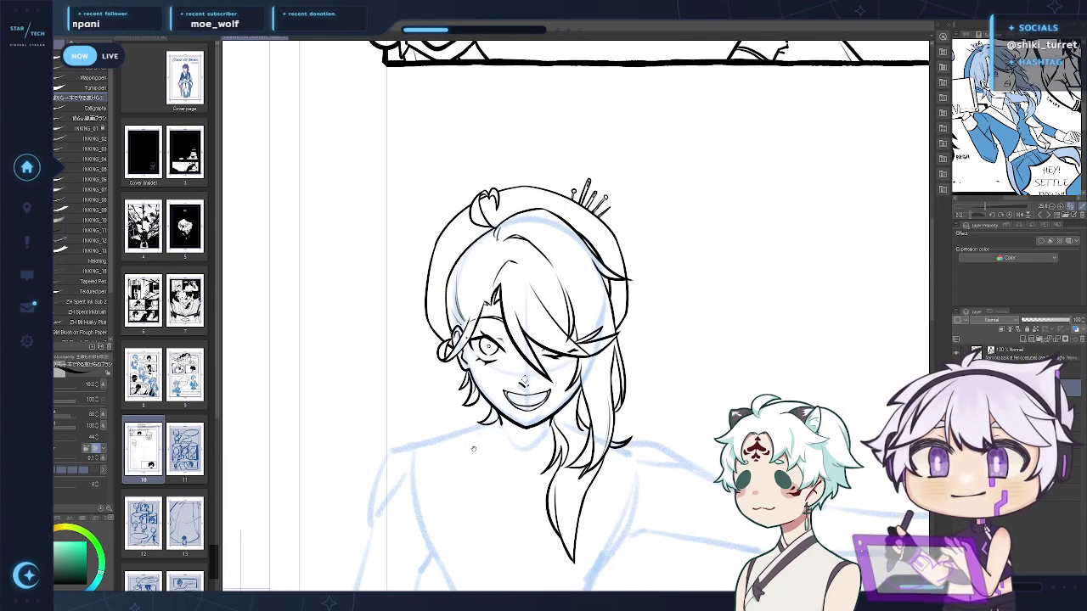
pyautogui.moveTo(653, 332); pyautogui.dragTo(622, 359)
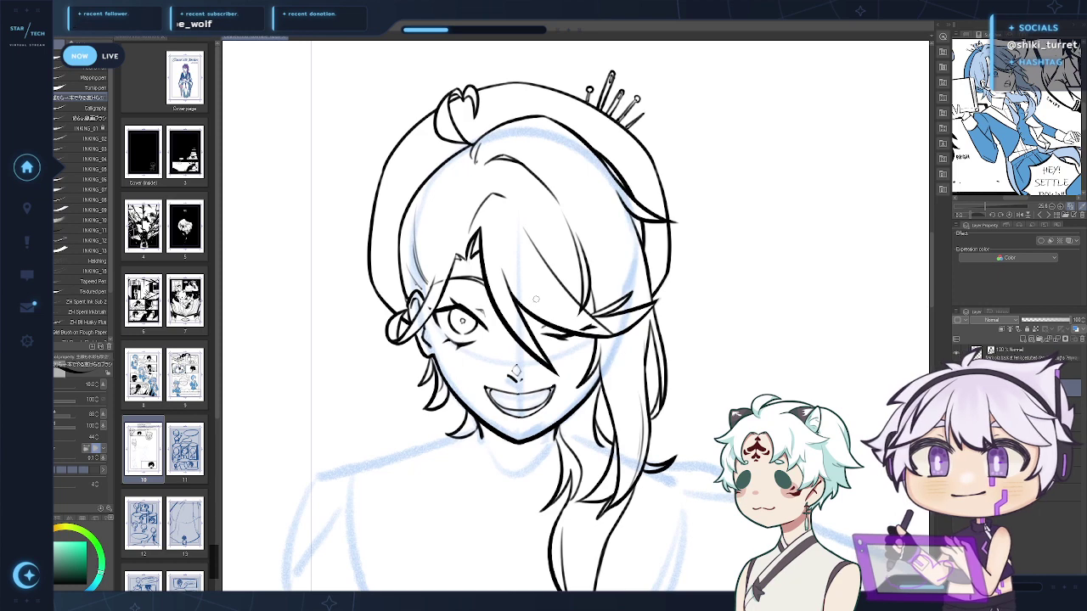
pyautogui.scroll(-3, 536, 299)
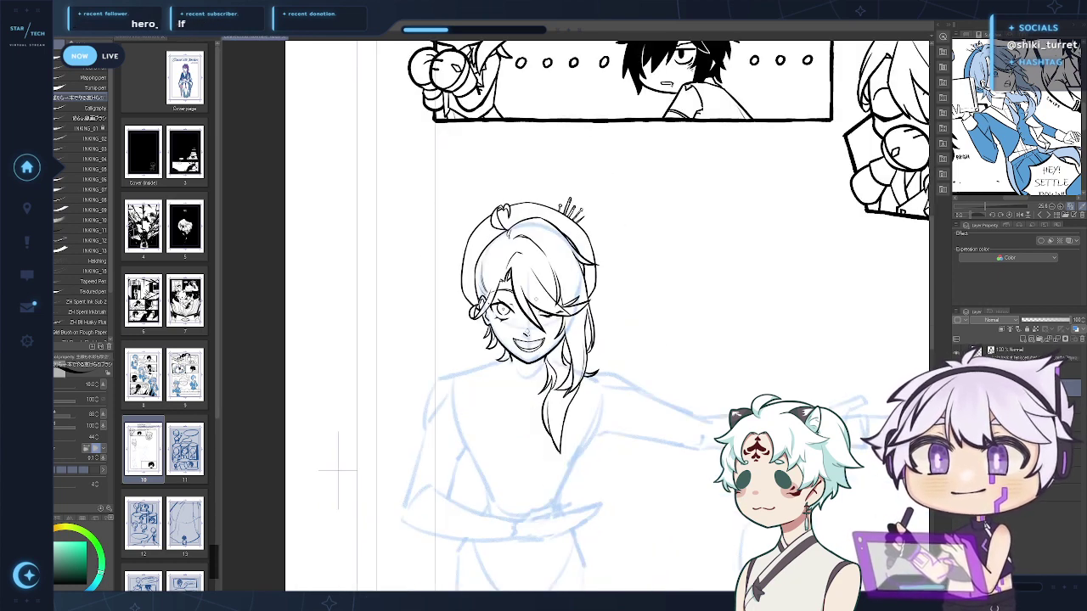
pyautogui.scroll(3, 536, 298)
pyautogui.moveTo(574, 541); pyautogui.dragTo(588, 442)
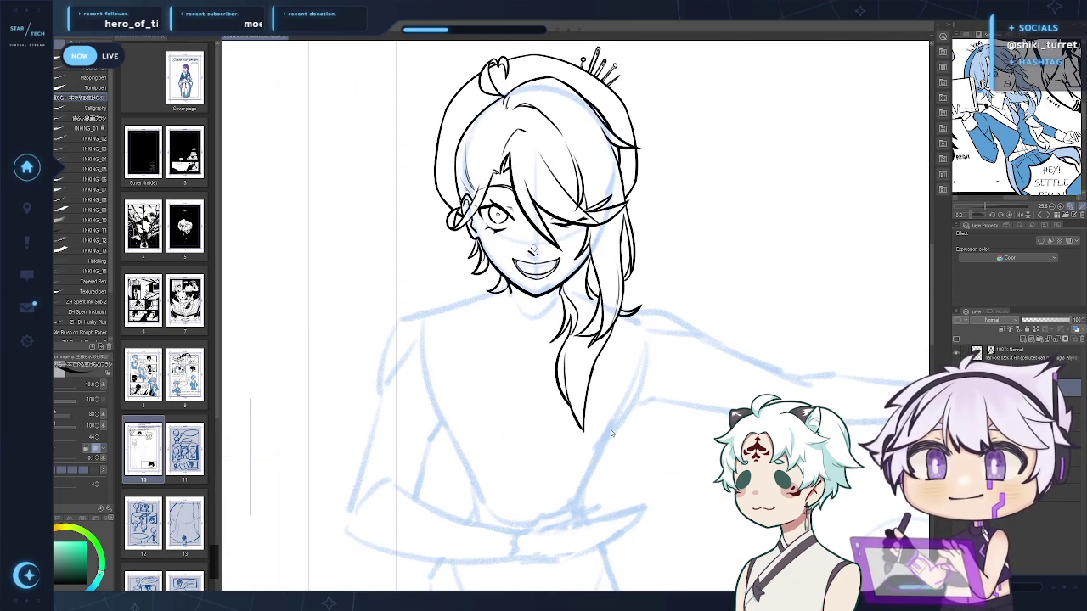
pyautogui.moveTo(641, 413)
pyautogui.mouseDown()
pyautogui.moveTo(631, 455)
pyautogui.moveTo(605, 451)
pyautogui.mouseUp()
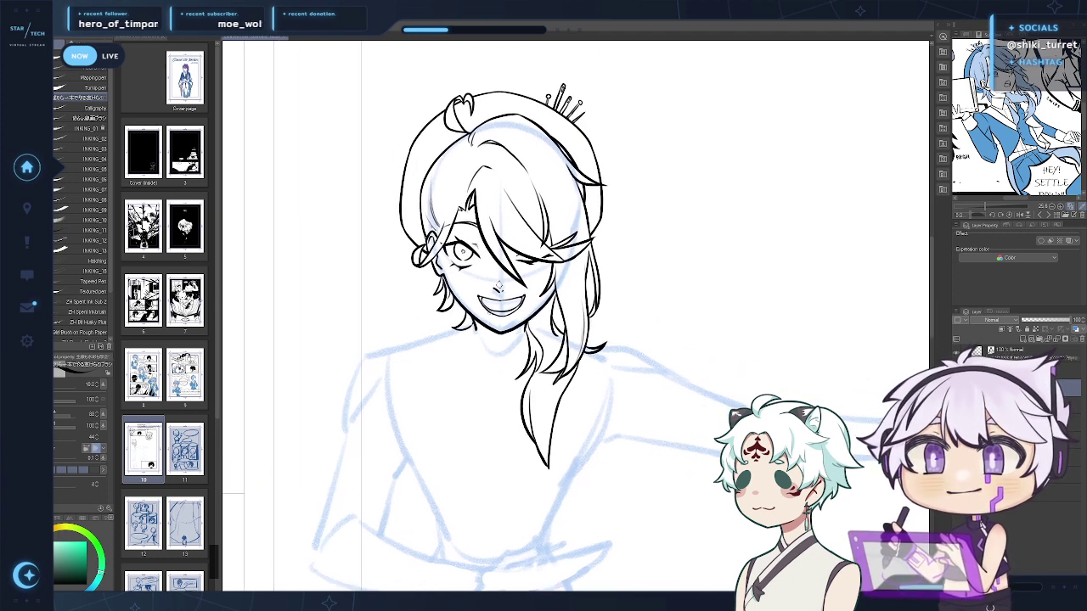
pyautogui.moveTo(477, 322); pyautogui.dragTo(494, 332)
pyautogui.hotkey('ctrl', 'z')
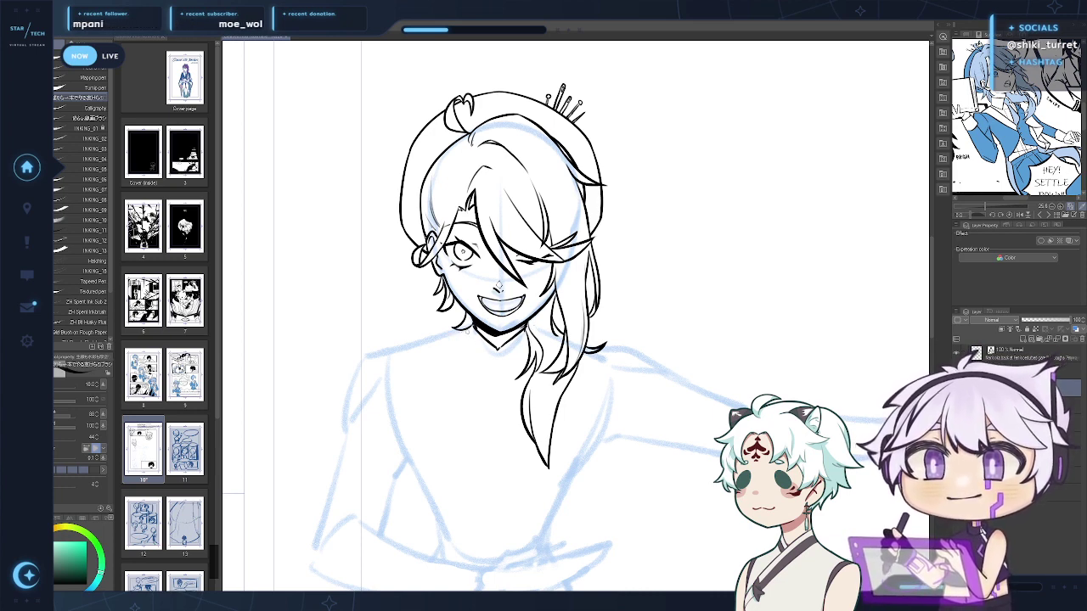
# Ink the pointed collar flap on the open-eye side, redrawing its outer and inner edges until they meet in a sharp tip
pyautogui.moveTo(466, 328); pyautogui.dragTo(483, 384)
pyautogui.hotkey('ctrl', 'z')
pyautogui.moveTo(465, 330); pyautogui.dragTo(480, 379)
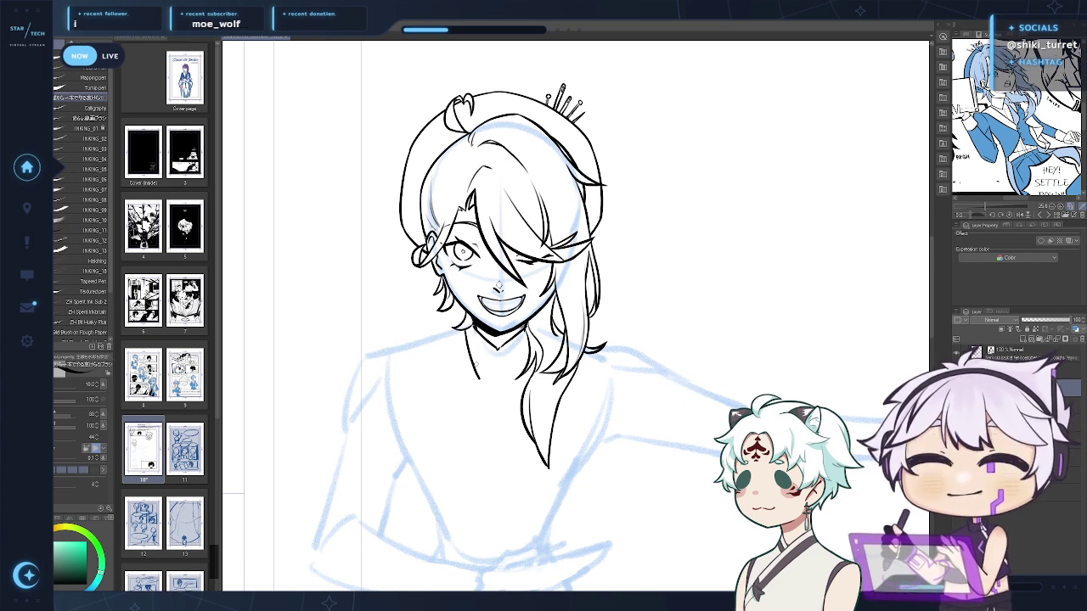
pyautogui.hotkey('ctrl', 'z')
pyautogui.moveTo(466, 329); pyautogui.dragTo(477, 386)
pyautogui.moveTo(498, 351); pyautogui.dragTo(478, 387)
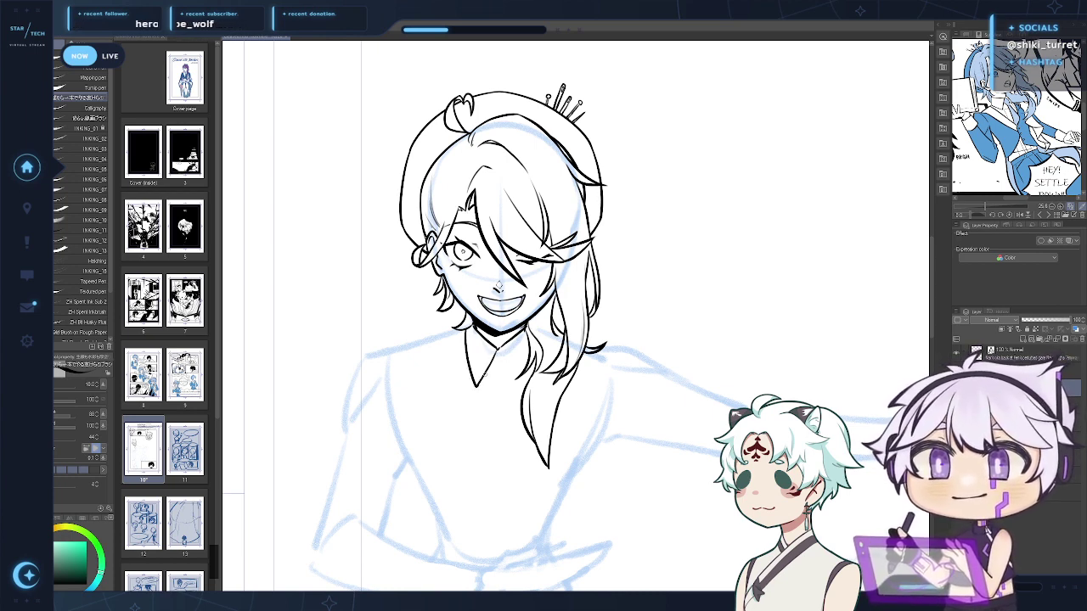
pyautogui.hotkey('ctrl', 'z')
pyautogui.moveTo(497, 350); pyautogui.dragTo(477, 387)
# Ink the matching pointed collar flap beside the long hair strand, redrawing its two edges from the neck V to the tip
pyautogui.moveTo(503, 348); pyautogui.dragTo(518, 388)
pyautogui.hotkey('ctrl', 'z')
pyautogui.hotkey('ctrl', 'z')
pyautogui.moveTo(502, 348); pyautogui.dragTo(516, 388)
pyautogui.hotkey('ctrl', 'z')
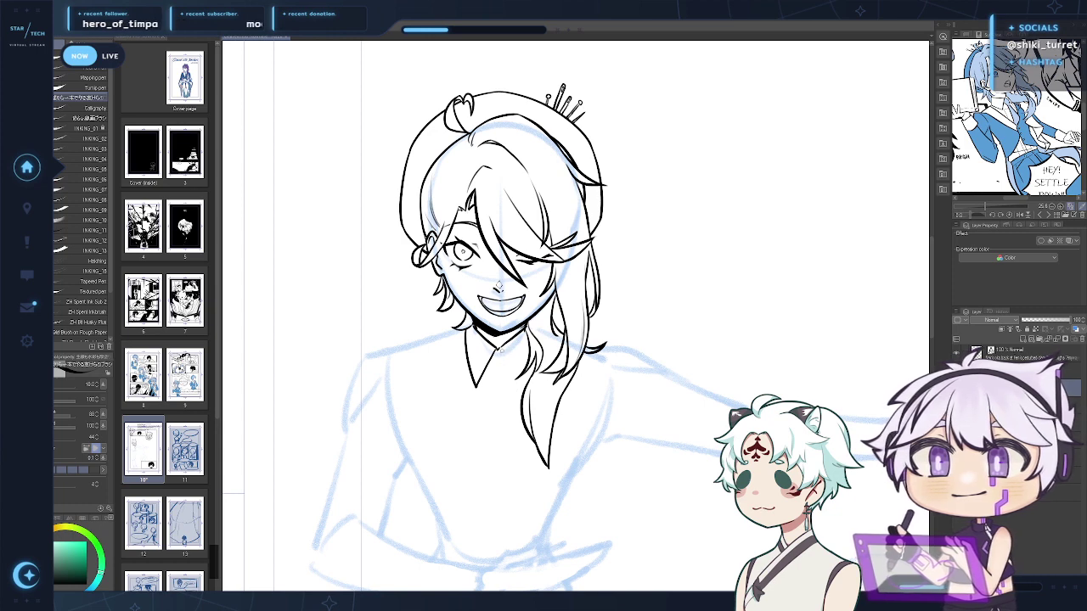
pyautogui.moveTo(502, 348); pyautogui.dragTo(515, 387)
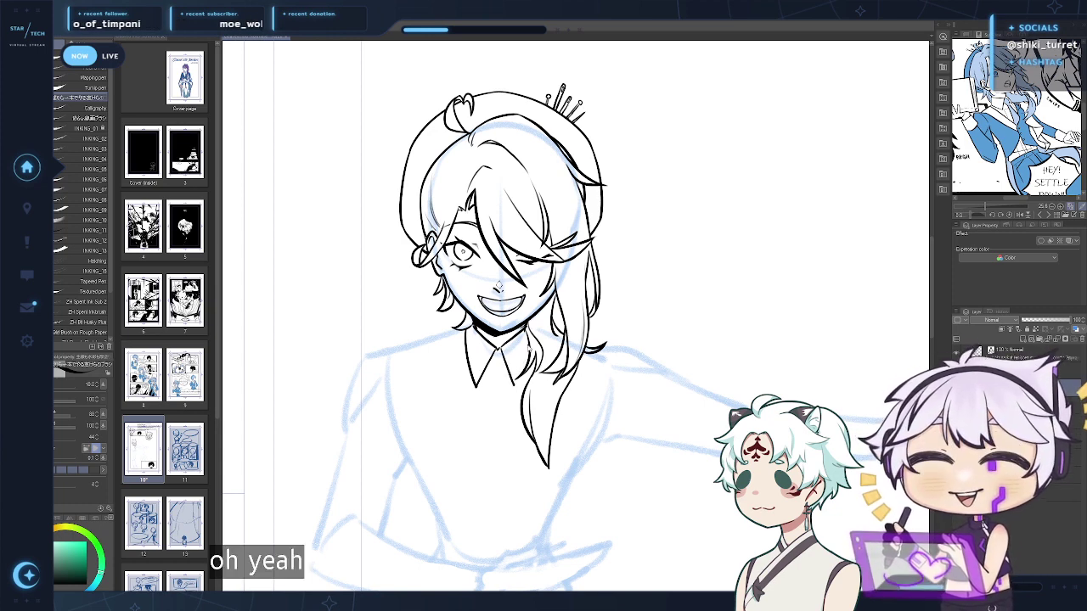
pyautogui.moveTo(528, 340); pyautogui.dragTo(513, 388)
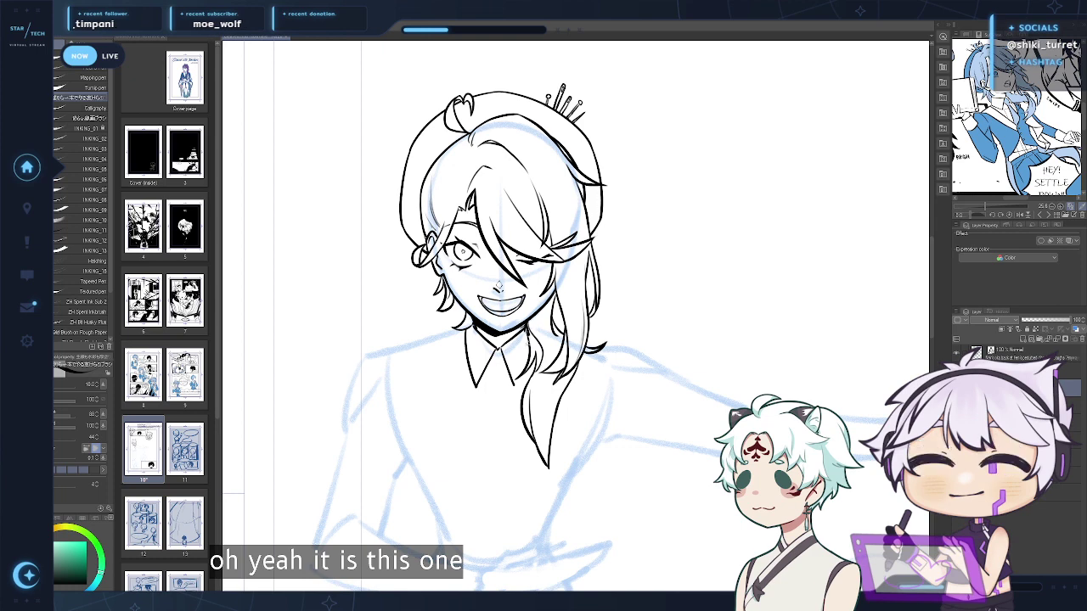
pyautogui.moveTo(528, 332); pyautogui.dragTo(516, 386)
pyautogui.hotkey('ctrl', 'z')
pyautogui.hotkey('ctrl', 'z')
pyautogui.hotkey('ctrl', 'z')
pyautogui.hotkey('ctrl', 'z')
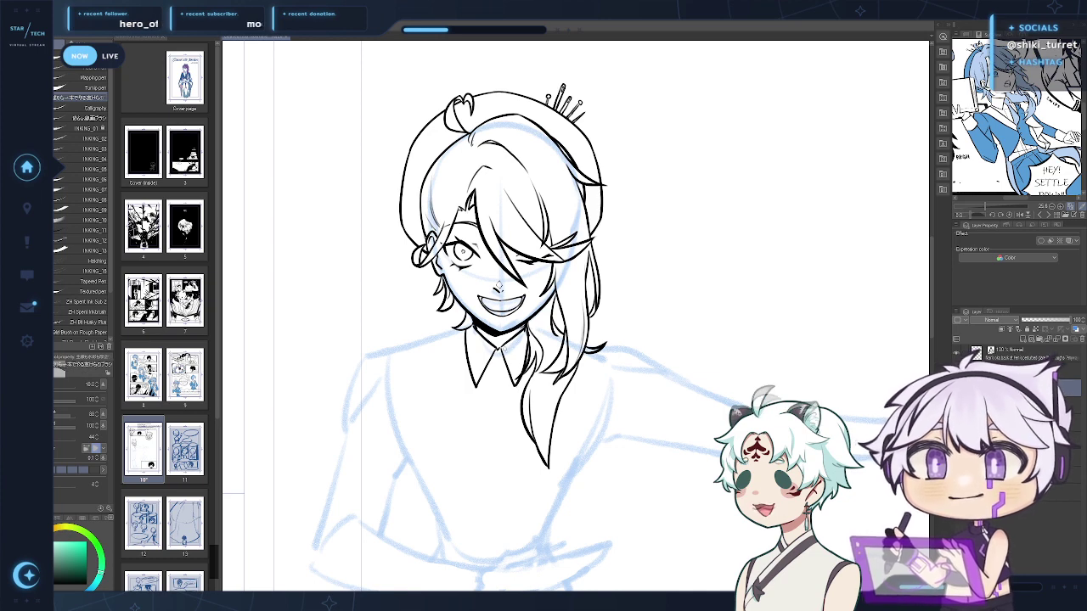
pyautogui.hotkey('ctrl', 'z')
pyautogui.moveTo(499, 348); pyautogui.dragTo(516, 386)
pyautogui.hotkey('ctrl', 'z')
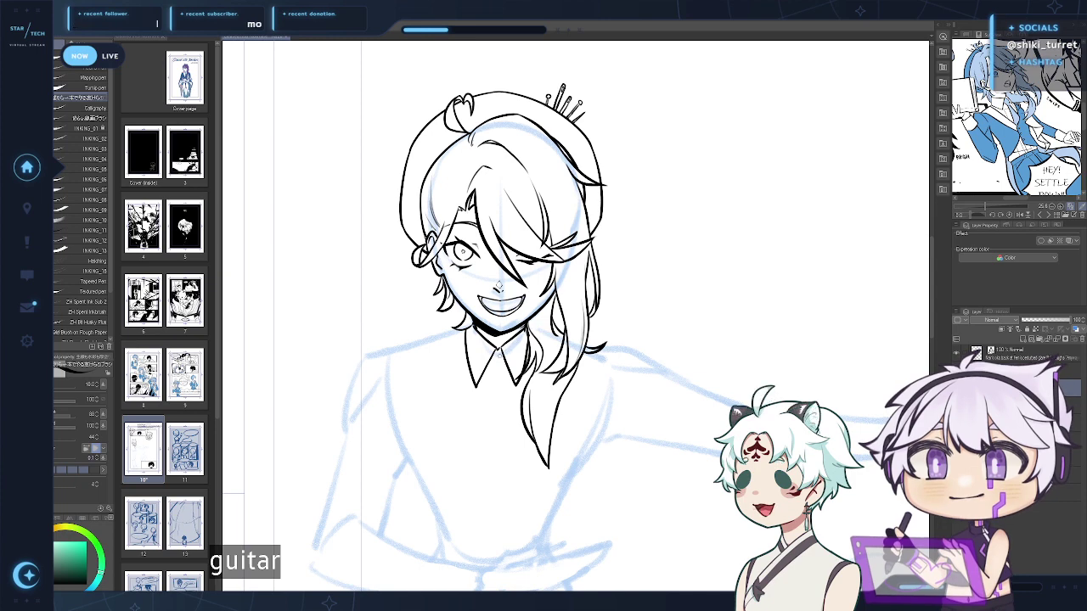
# Erase the pointed collar flap beside the long hair strand and redraw its two edges to a sharp tip
pyautogui.press('h')
pyautogui.press('h')
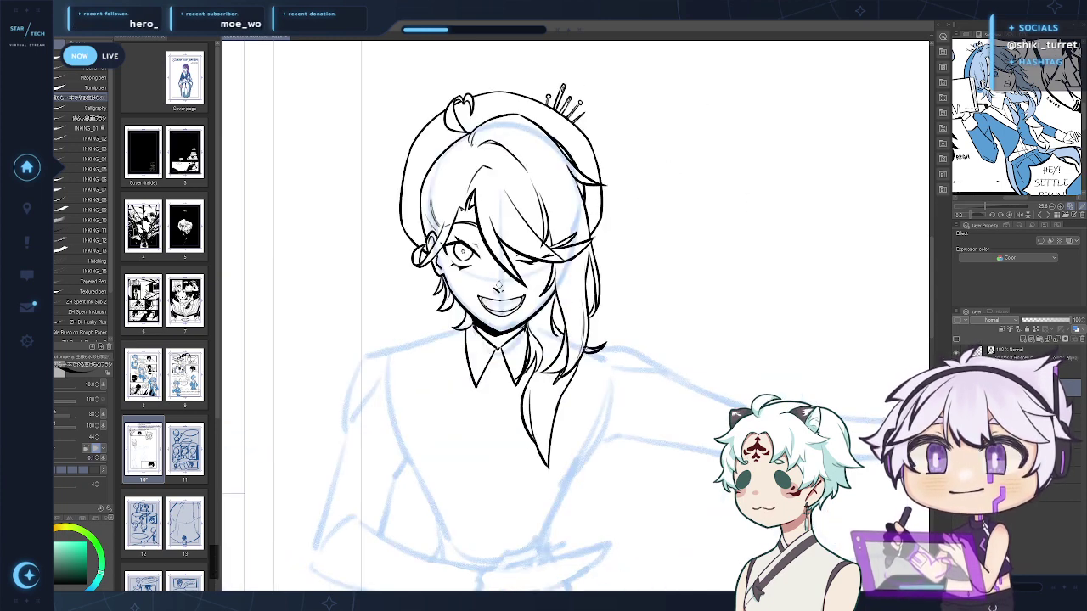
pyautogui.press('e')
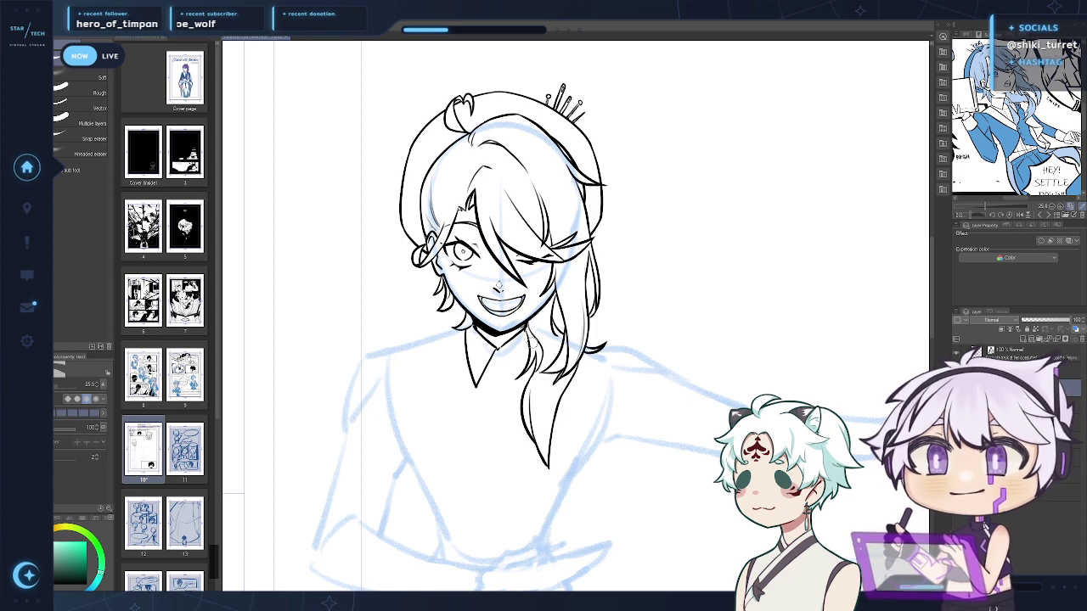
pyautogui.press('p')
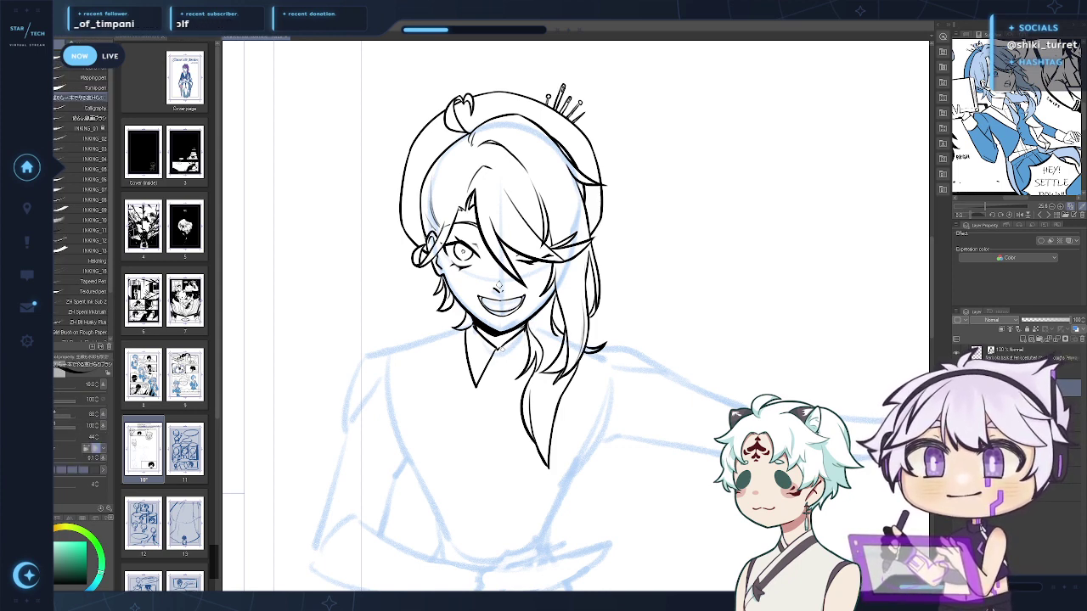
pyautogui.moveTo(502, 349); pyautogui.dragTo(521, 384)
pyautogui.hotkey('ctrl', 'z')
pyautogui.hotkey('ctrl', 'z')
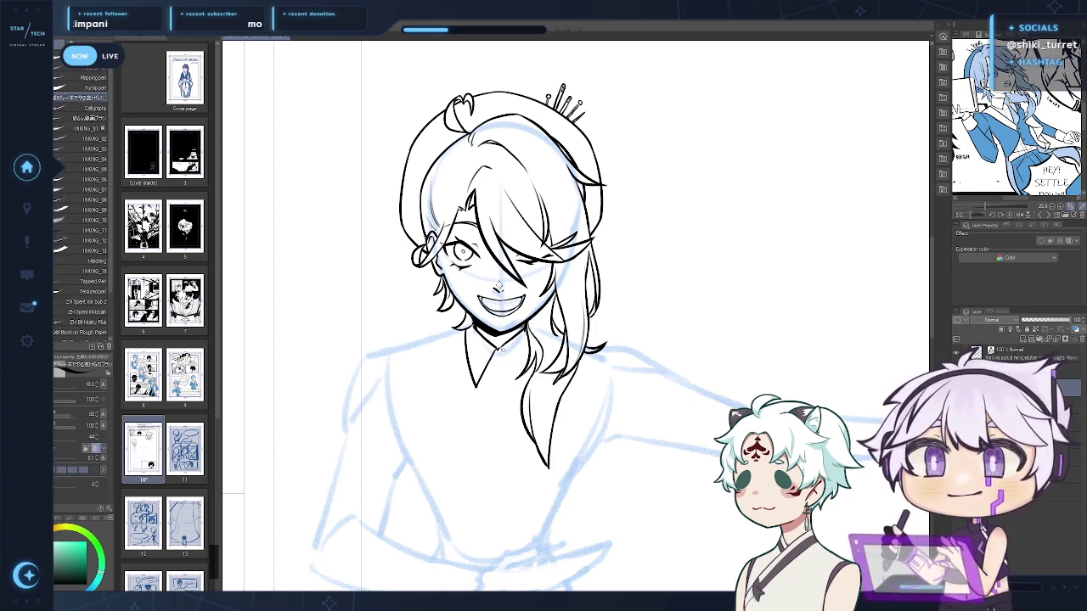
pyautogui.moveTo(502, 348); pyautogui.dragTo(521, 388)
pyautogui.hotkey('ctrl', 'z')
pyautogui.hotkey('ctrl', 'z')
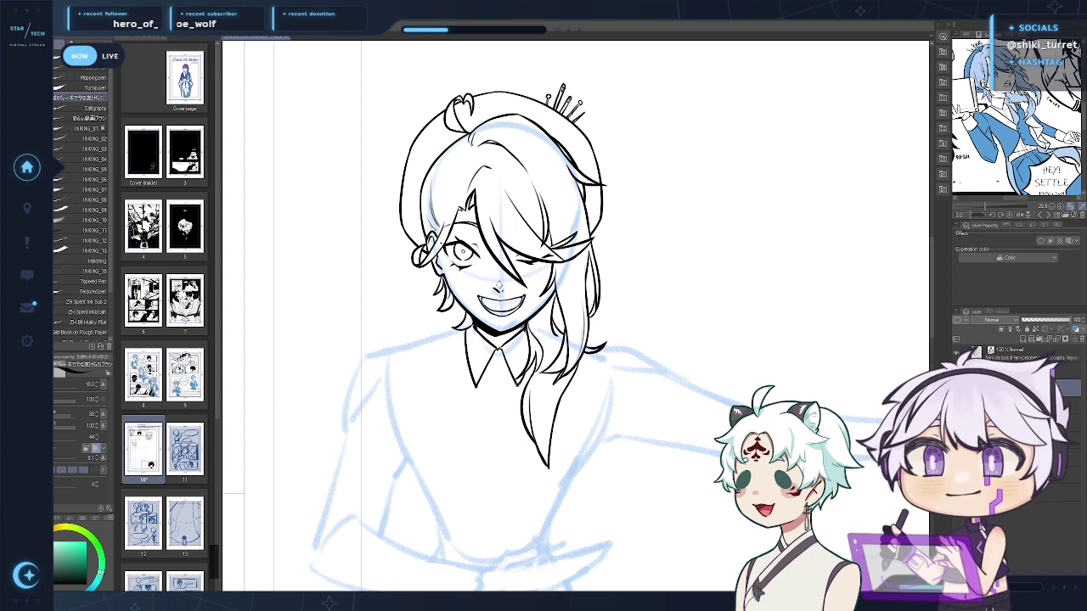
pyautogui.moveTo(525, 373); pyautogui.dragTo(517, 388)
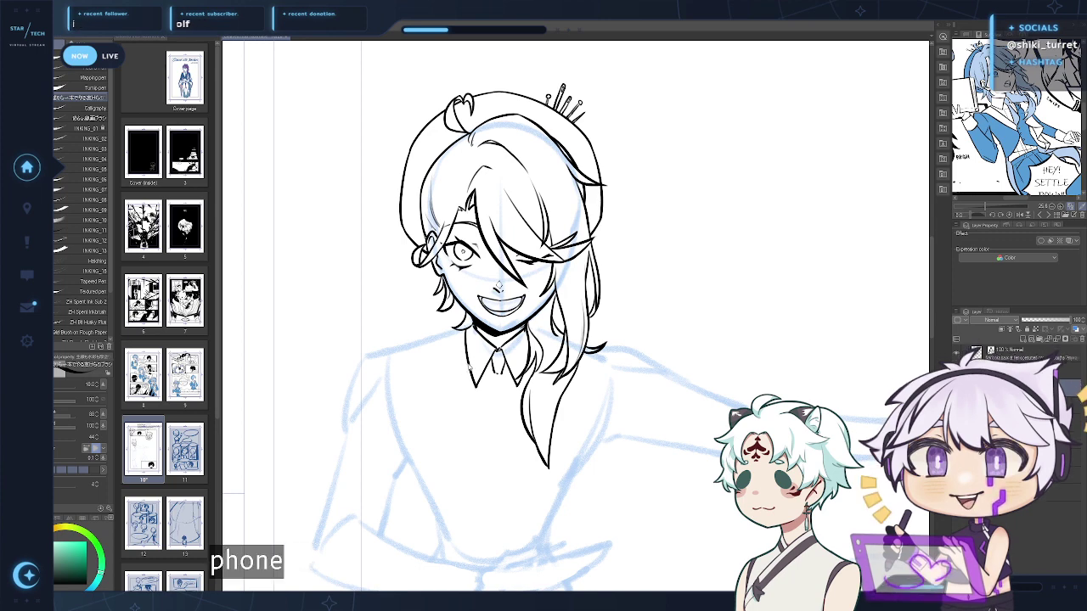
# Ink the vest's deep V neckline from both sides of the shirt collar to a point on the chest, redrawing the hair-side edge
pyautogui.moveTo(467, 355); pyautogui.dragTo(466, 388)
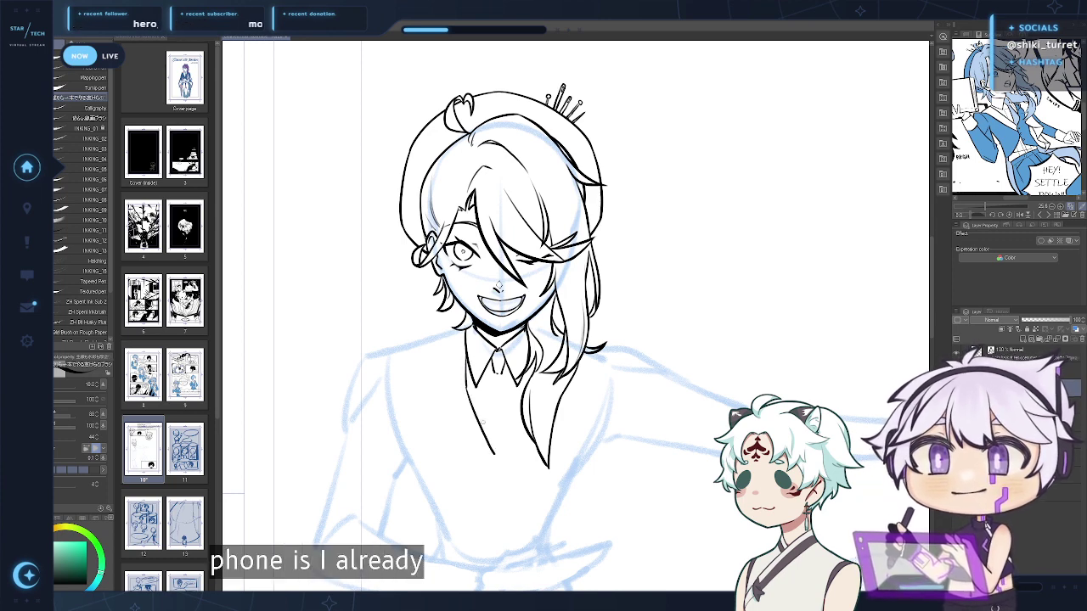
pyautogui.moveTo(466, 346)
pyautogui.mouseDown()
pyautogui.moveTo(464, 403)
pyautogui.moveTo(492, 467)
pyautogui.mouseUp()
pyautogui.moveTo(532, 355); pyautogui.dragTo(527, 392)
pyautogui.hotkey('ctrl', 'z')
pyautogui.hotkey('ctrl', 'z')
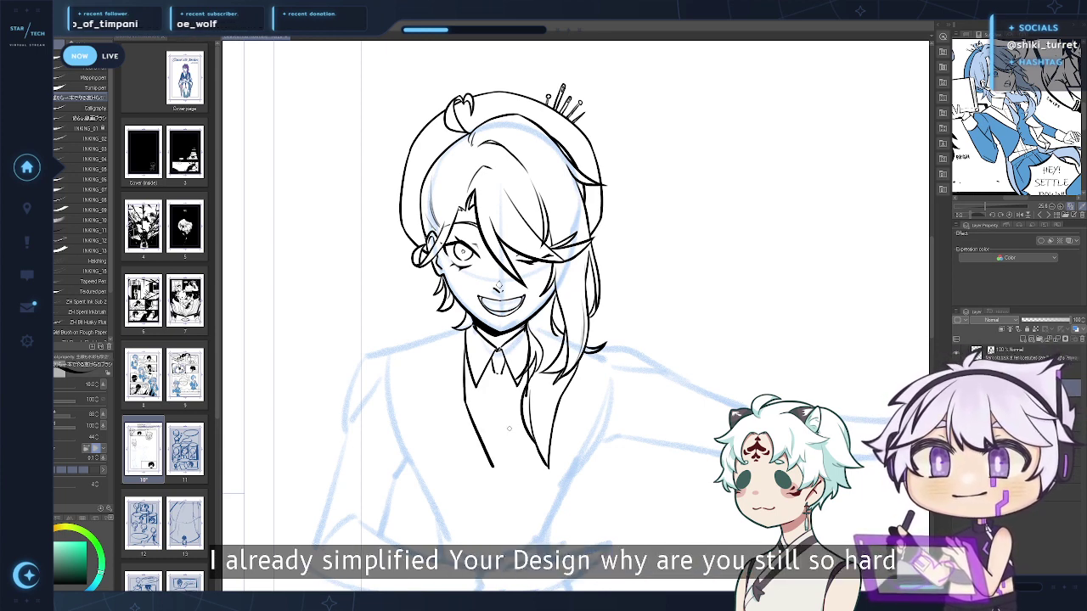
pyautogui.moveTo(526, 399); pyautogui.dragTo(485, 467)
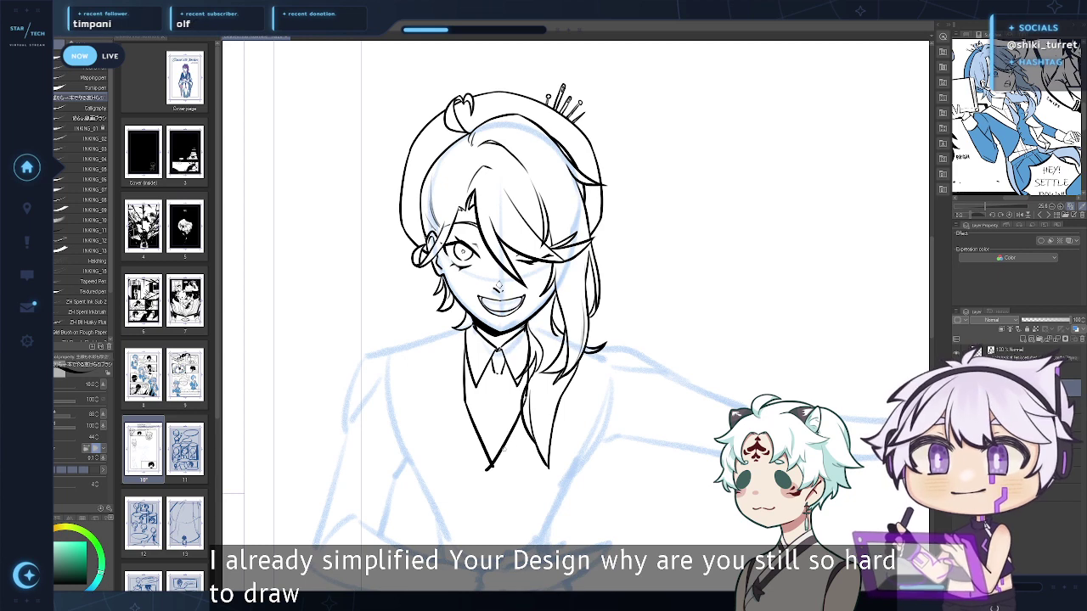
pyautogui.hotkey('ctrl', 'z')
pyautogui.moveTo(525, 400); pyautogui.dragTo(496, 468)
pyautogui.press('c')
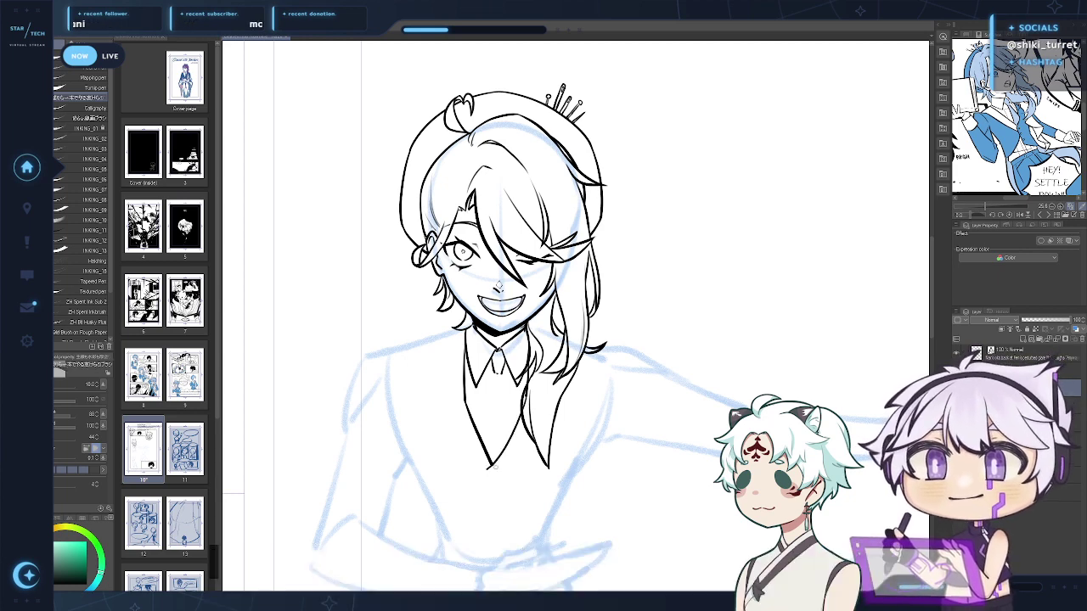
# Ink the near-vertical front opening edge of the vest from the neckline point toward the waist, redrawing it until clean
pyautogui.scroll(-3, 495, 466)
pyautogui.moveTo(472, 348); pyautogui.dragTo(474, 413)
pyautogui.hotkey('ctrl', 'z')
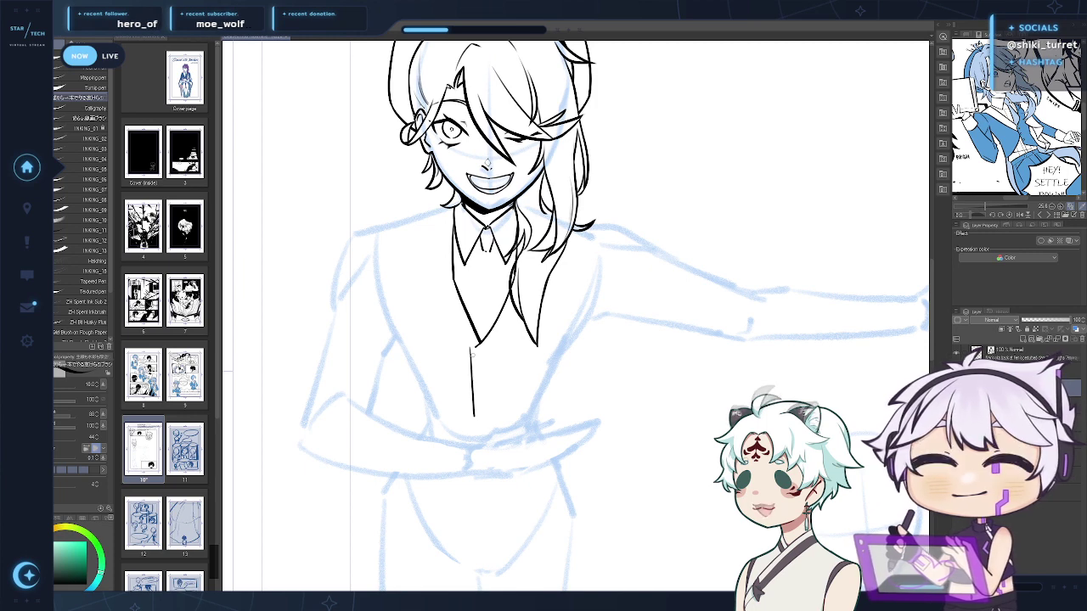
pyautogui.hotkey('ctrl', 'z')
pyautogui.moveTo(471, 349); pyautogui.dragTo(473, 421)
pyautogui.hotkey('ctrl', 'z')
pyautogui.hotkey('ctrl', 'z')
pyautogui.hotkey('ctrl', 'z')
pyautogui.moveTo(471, 350); pyautogui.dragTo(475, 420)
pyautogui.hotkey('ctrl', 'z')
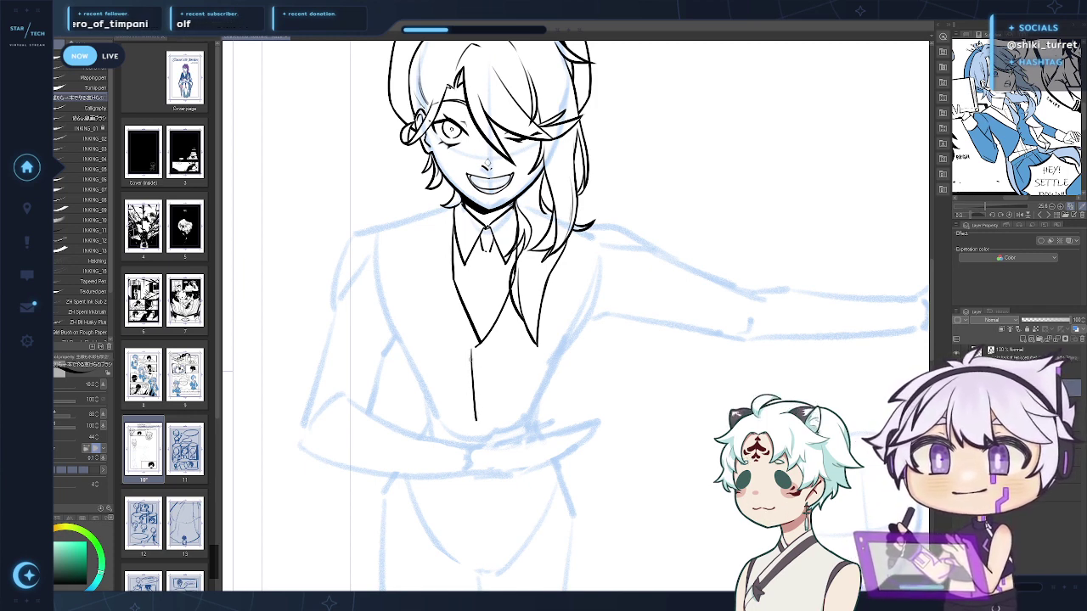
pyautogui.moveTo(471, 349)
pyautogui.mouseDown()
pyautogui.moveTo(476, 422)
pyautogui.moveTo(471, 358)
pyautogui.moveTo(503, 417)
pyautogui.mouseUp()
pyautogui.hotkey('ctrl', 'z')
# Ink the vest's slanted, pointed front hem and the short waist and fold lines on the outstretched-arm side
pyautogui.moveTo(459, 389); pyautogui.dragTo(510, 413)
pyautogui.hotkey('ctrl', 'z')
pyautogui.hotkey('ctrl', 'z')
pyautogui.hotkey('ctrl', 'z')
pyautogui.moveTo(459, 389)
pyautogui.mouseDown()
pyautogui.moveTo(507, 411)
pyautogui.moveTo(518, 380)
pyautogui.moveTo(504, 368)
pyautogui.moveTo(523, 361)
pyautogui.mouseUp()
pyautogui.hotkey('ctrl', 'z')
pyautogui.hotkey('ctrl', 'z')
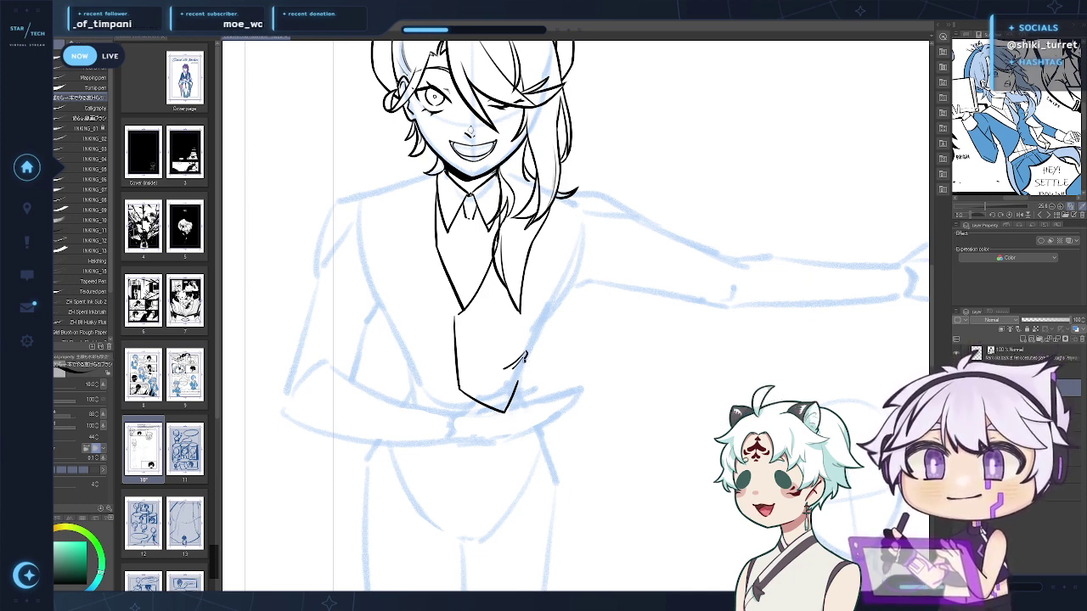
pyautogui.hotkey('ctrl', 'z')
pyautogui.moveTo(525, 359); pyautogui.dragTo(525, 374)
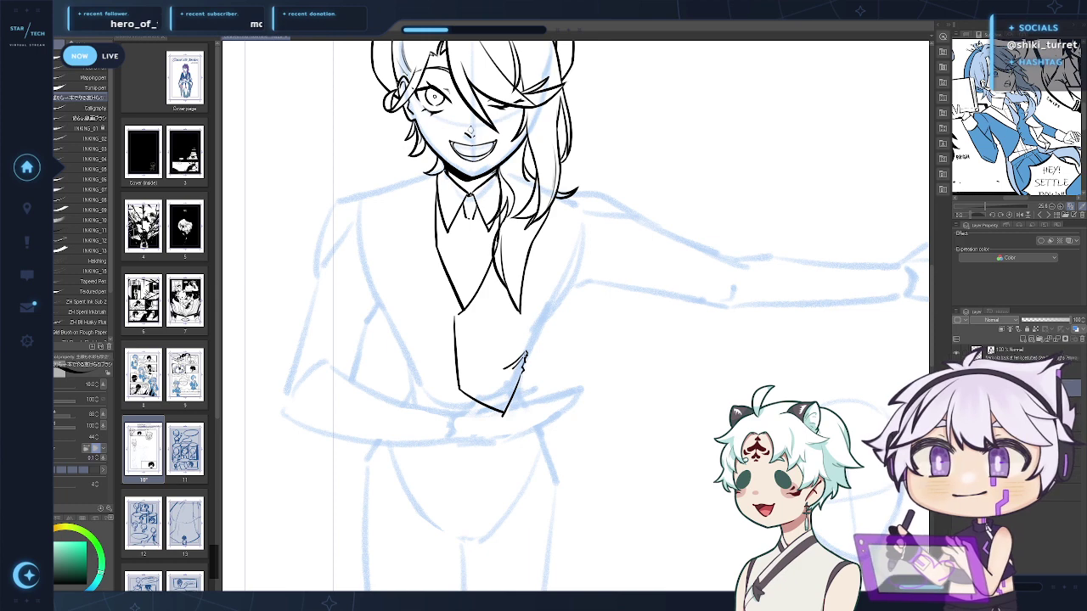
# Lasso and delete the small fold marks at the vest's waist on the outstretched-arm side, then clear the selection
pyautogui.press('m')
pyautogui.moveTo(520, 357)
pyautogui.mouseDown()
pyautogui.moveTo(534, 343)
pyautogui.moveTo(498, 378)
pyautogui.mouseUp()
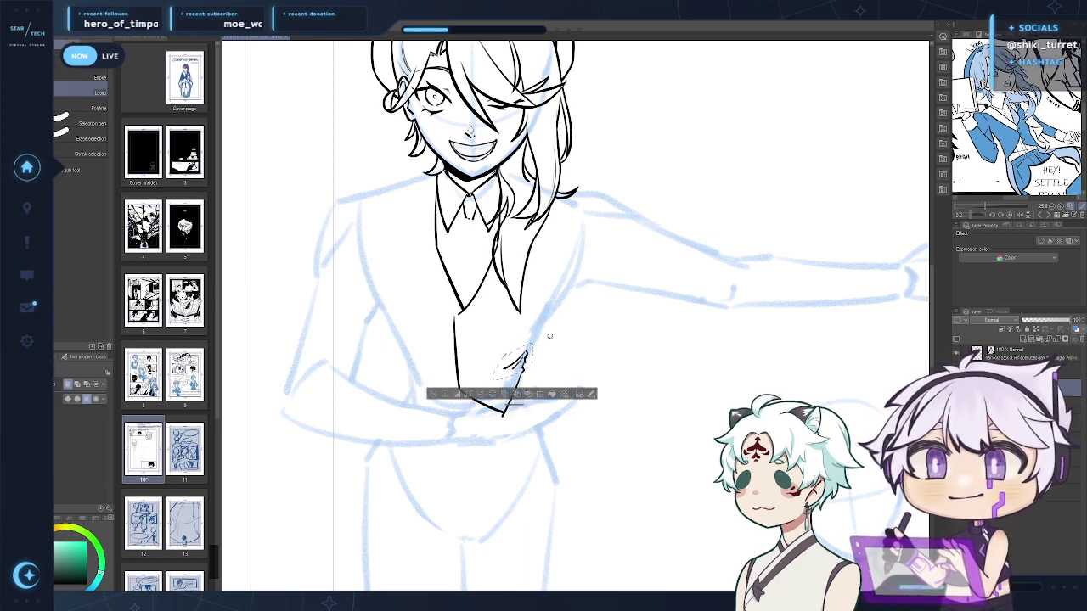
pyautogui.press('Delete')
pyautogui.hotkey('ctrl', 'd')
pyautogui.press('p')
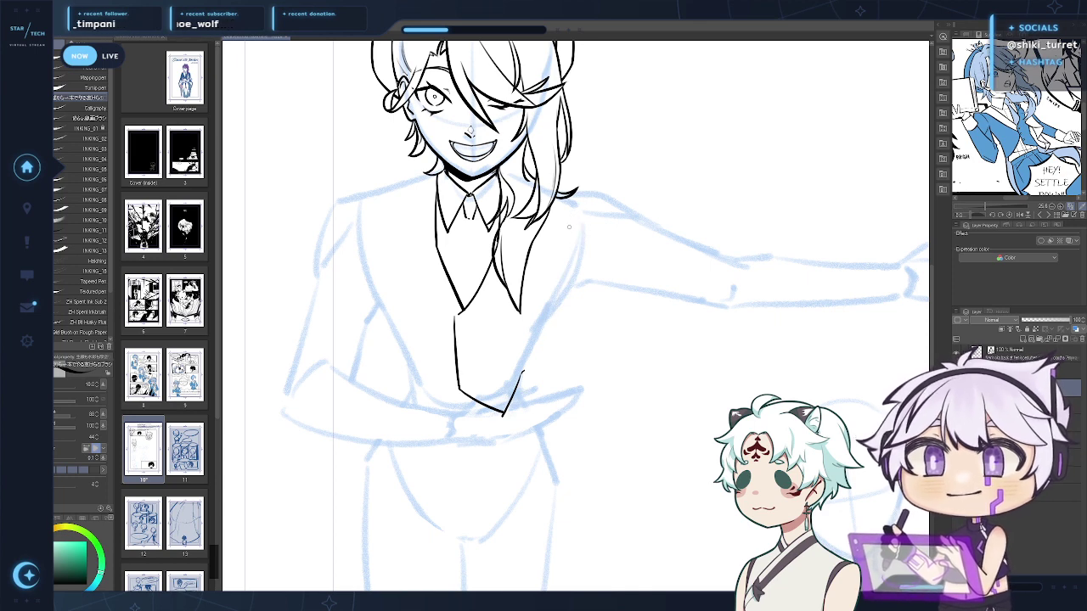
# Ink the vest's side contour on the outstretched-arm side from the armpit to the waist, ending in small fabric folds
pyautogui.moveTo(574, 219)
pyautogui.mouseDown()
pyautogui.moveTo(556, 300)
pyautogui.moveTo(528, 349)
pyautogui.mouseUp()
pyautogui.hotkey('ctrl', 'z')
pyautogui.hotkey('ctrl', 'z')
pyautogui.moveTo(574, 220)
pyautogui.mouseDown()
pyautogui.moveTo(556, 302)
pyautogui.moveTo(529, 352)
pyautogui.mouseUp()
pyautogui.hotkey('ctrl', 'z')
pyautogui.moveTo(557, 300); pyautogui.dragTo(531, 353)
pyautogui.hotkey('ctrl', 'z')
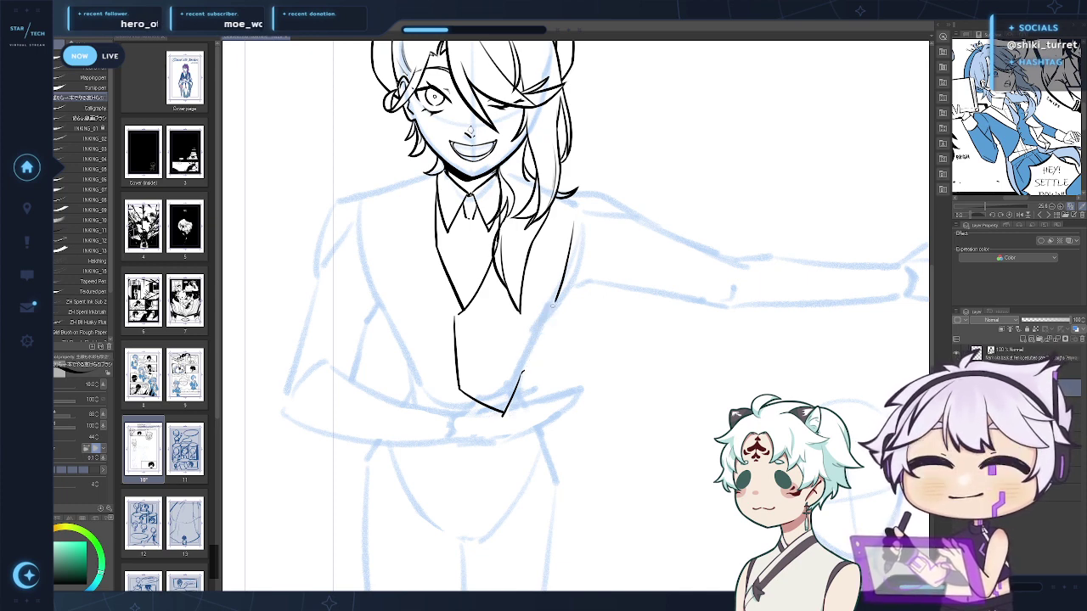
pyautogui.moveTo(555, 302); pyautogui.dragTo(524, 357)
pyautogui.hotkey('ctrl', 'z')
pyautogui.moveTo(557, 299); pyautogui.dragTo(516, 386)
pyautogui.press('c')
pyautogui.press('c')
pyautogui.press('c')
pyautogui.hotkey('ctrl', 'z')
pyautogui.press('c')
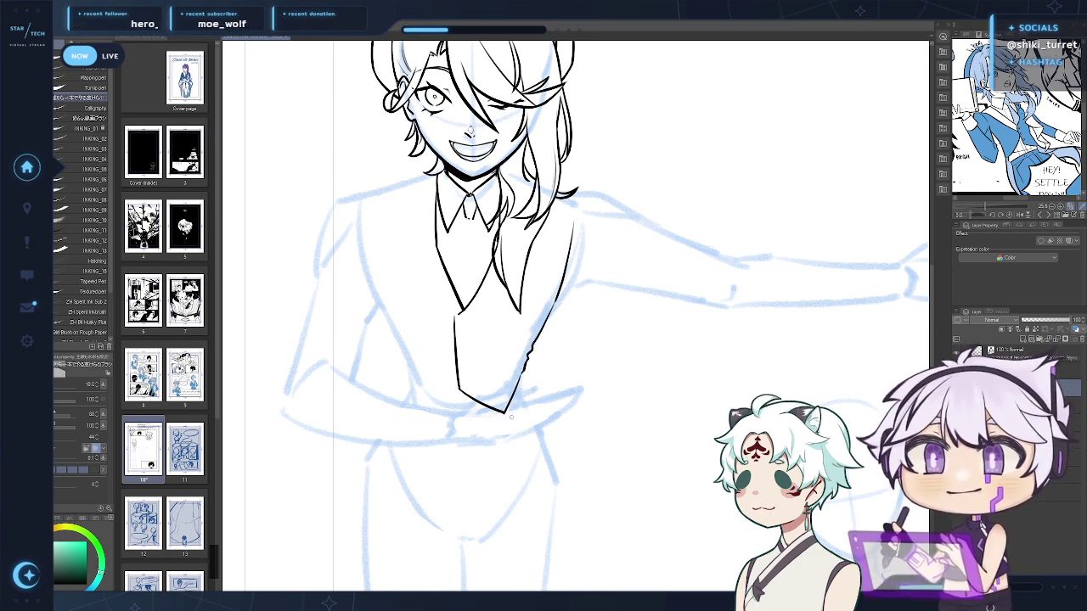
# Ink the vest's side contour on the bent-arm side, curving from the armpit down to the waist
pyautogui.scroll(1, 450, 417)
pyautogui.scroll(2, 443, 414)
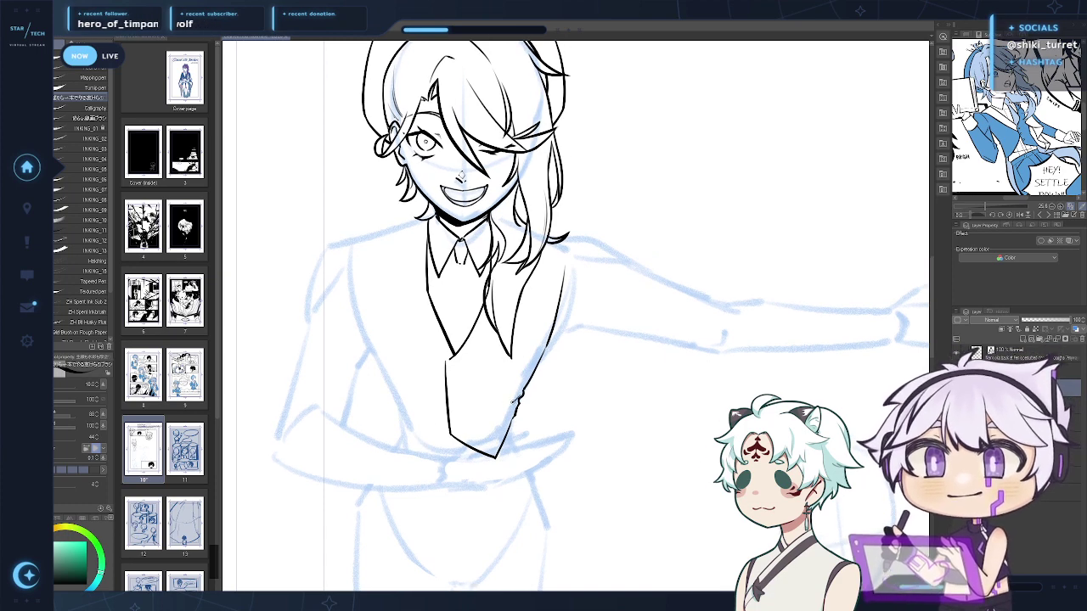
pyautogui.moveTo(516, 411)
pyautogui.mouseDown()
pyautogui.moveTo(521, 394)
pyautogui.moveTo(508, 402)
pyautogui.moveTo(553, 421)
pyautogui.mouseUp()
pyautogui.hotkey('ctrl', 'z')
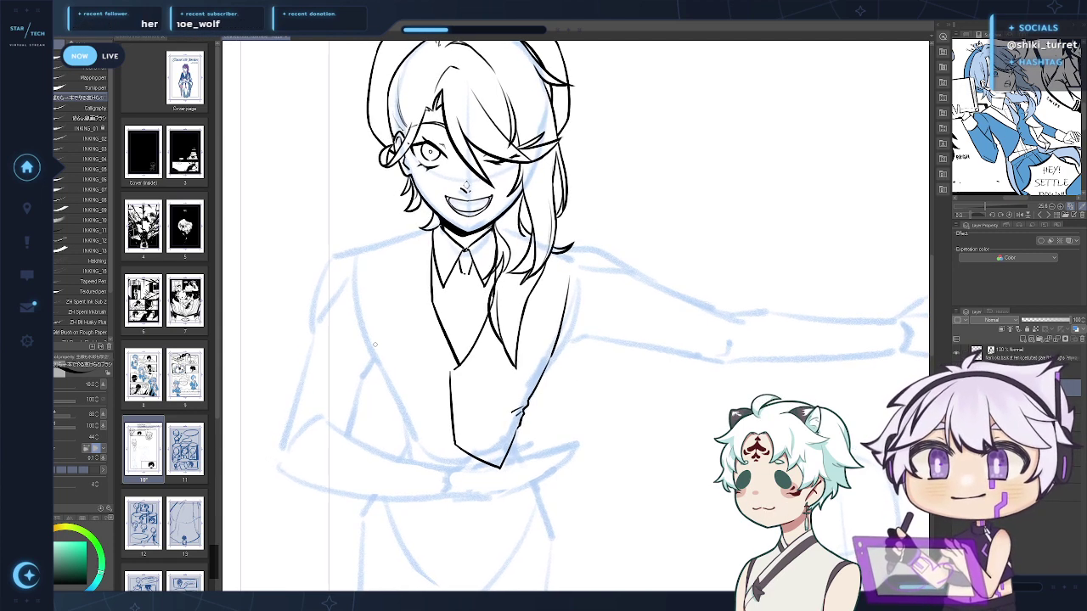
pyautogui.moveTo(355, 284); pyautogui.dragTo(372, 349)
pyautogui.hotkey('ctrl', 'z')
pyautogui.moveTo(358, 283); pyautogui.dragTo(377, 357)
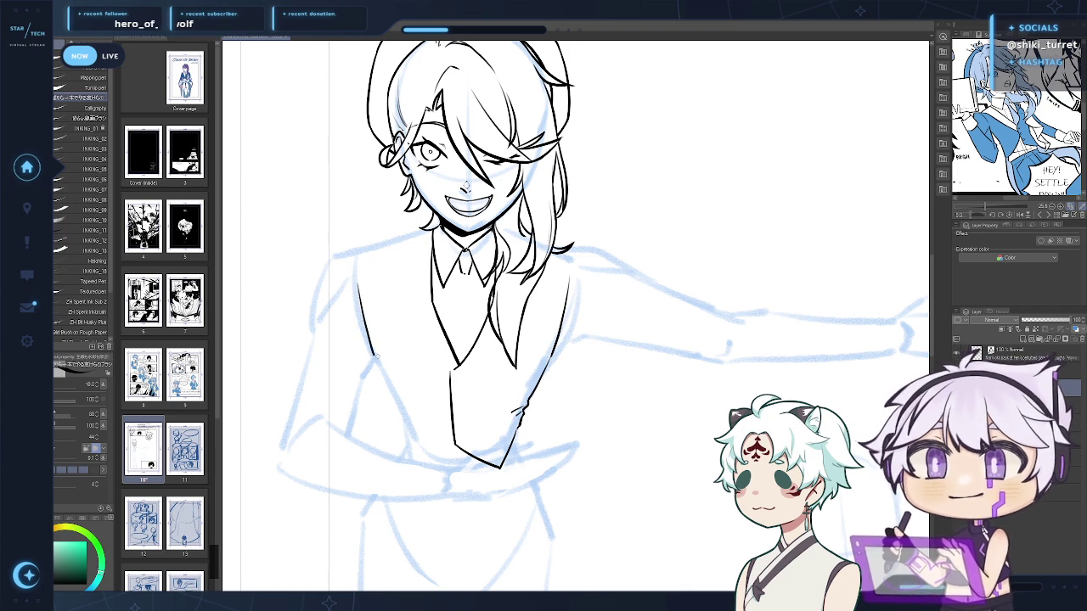
pyautogui.hotkey('ctrl', 'z')
pyautogui.moveTo(358, 281)
pyautogui.mouseDown()
pyautogui.moveTo(398, 401)
pyautogui.moveTo(370, 348)
pyautogui.moveTo(403, 416)
pyautogui.mouseUp()
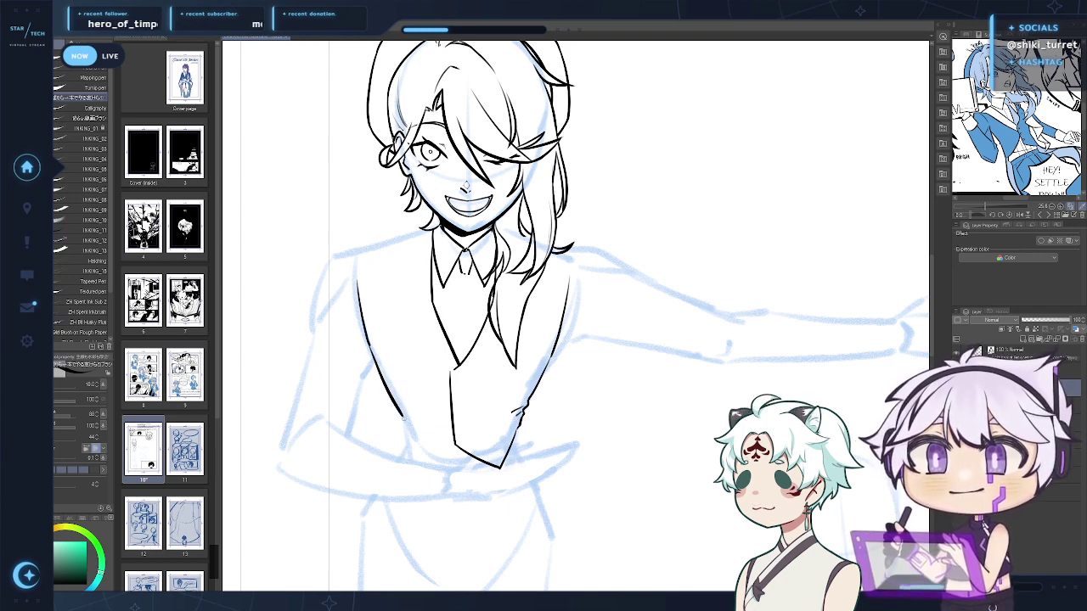
pyautogui.hotkey('ctrl', 'z')
pyautogui.moveTo(366, 339); pyautogui.dragTo(418, 421)
pyautogui.hotkey('ctrl', 'z')
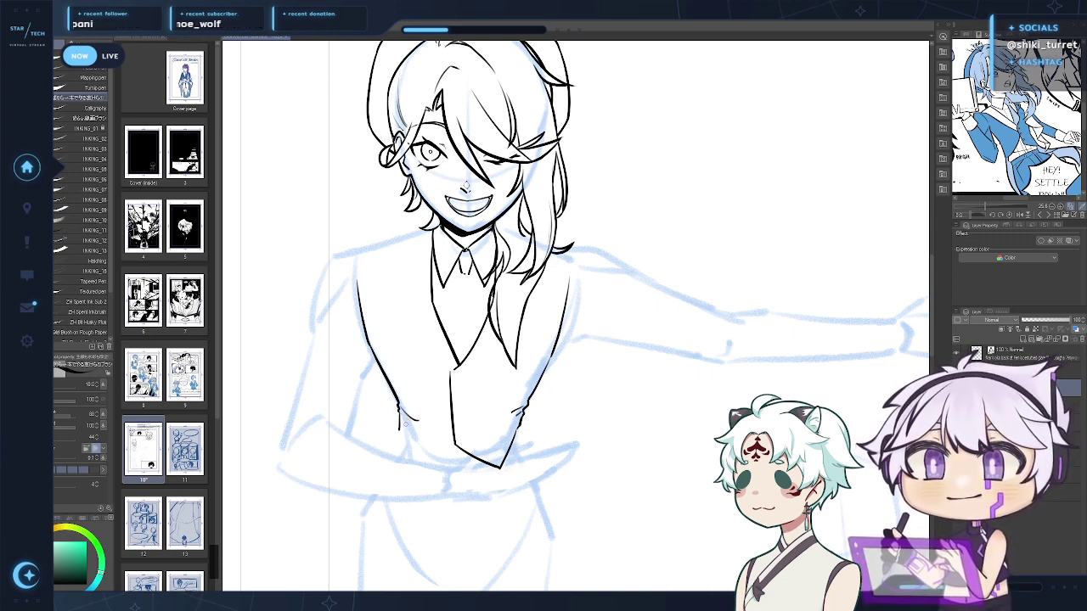
# Ink the short flared edge of the vest below the waist on the bent-arm side, retrying its angle
pyautogui.hotkey('ctrl', 'z')
pyautogui.moveTo(398, 404); pyautogui.dragTo(421, 467)
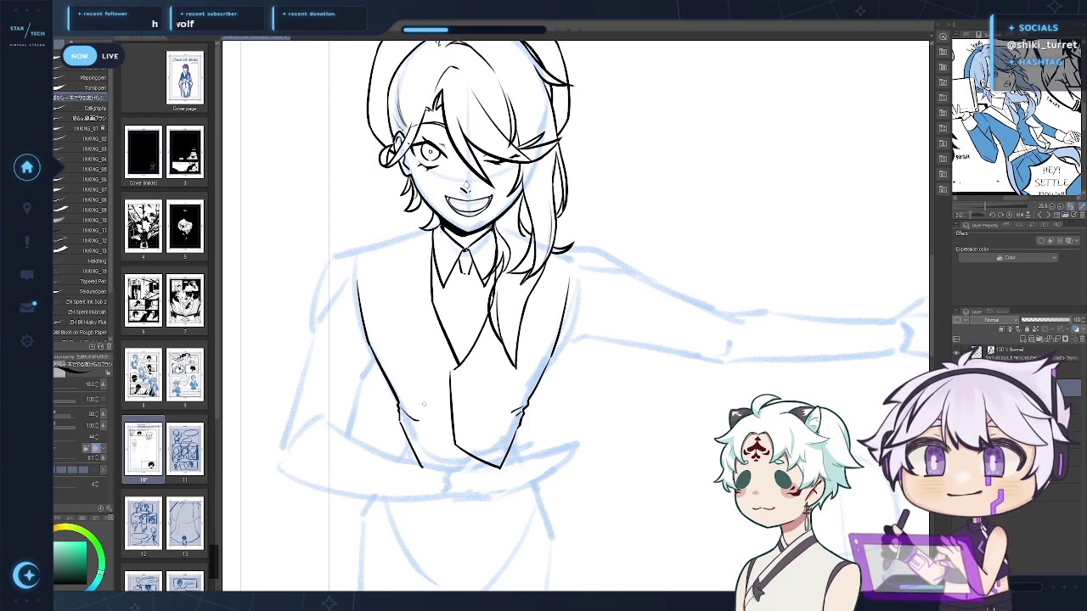
pyautogui.hotkey('ctrl', 'z')
pyautogui.moveTo(400, 422); pyautogui.dragTo(417, 466)
pyautogui.hotkey('ctrl', 'z')
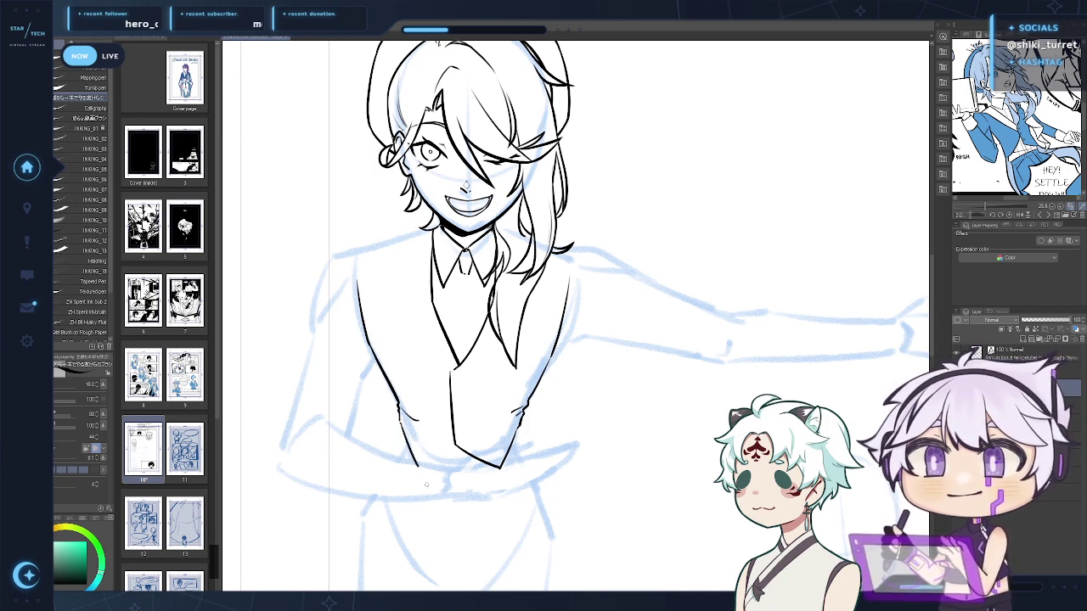
pyautogui.hotkey('ctrl', 'z')
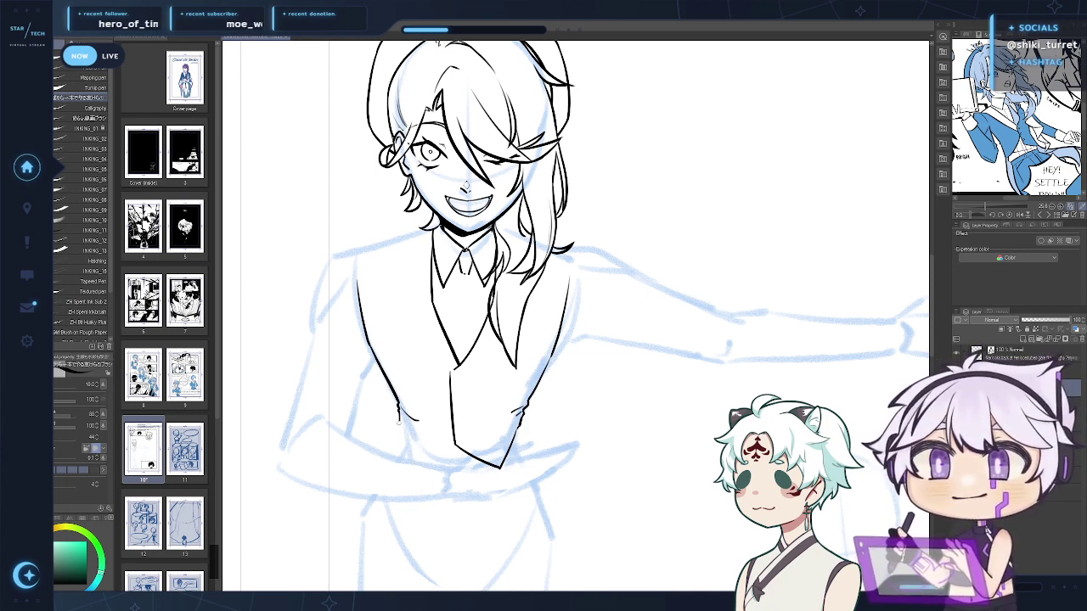
pyautogui.moveTo(399, 422); pyautogui.dragTo(392, 452)
pyautogui.hotkey('ctrl', 'z')
pyautogui.hotkey('ctrl', 'z')
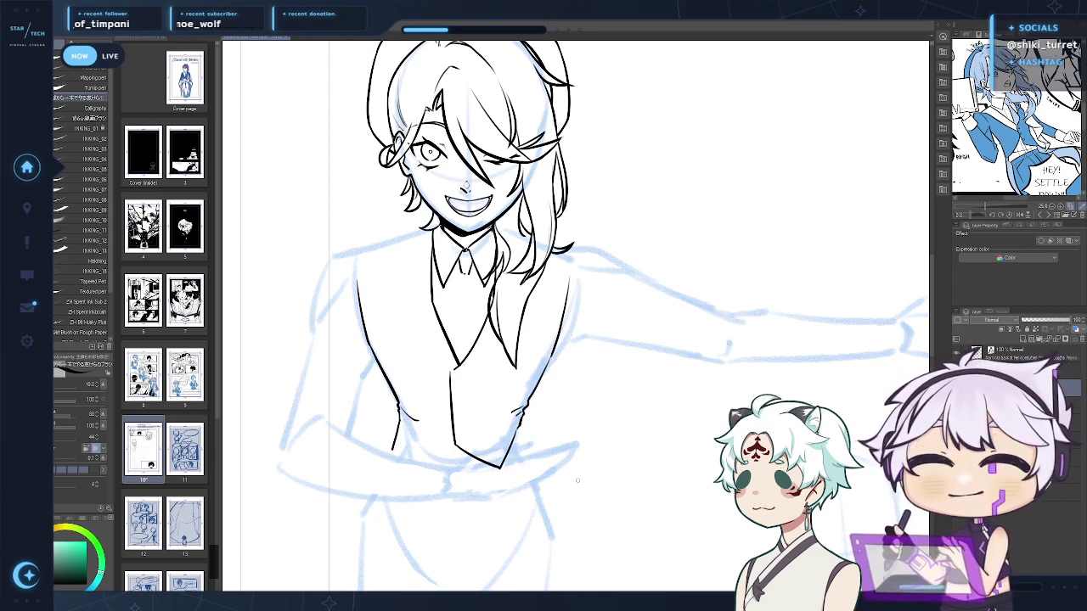
# Erase the vest's pointed hem on the outstretched-arm side and redraw it wider, meeting a straight side edge at the corner
pyautogui.press('e')
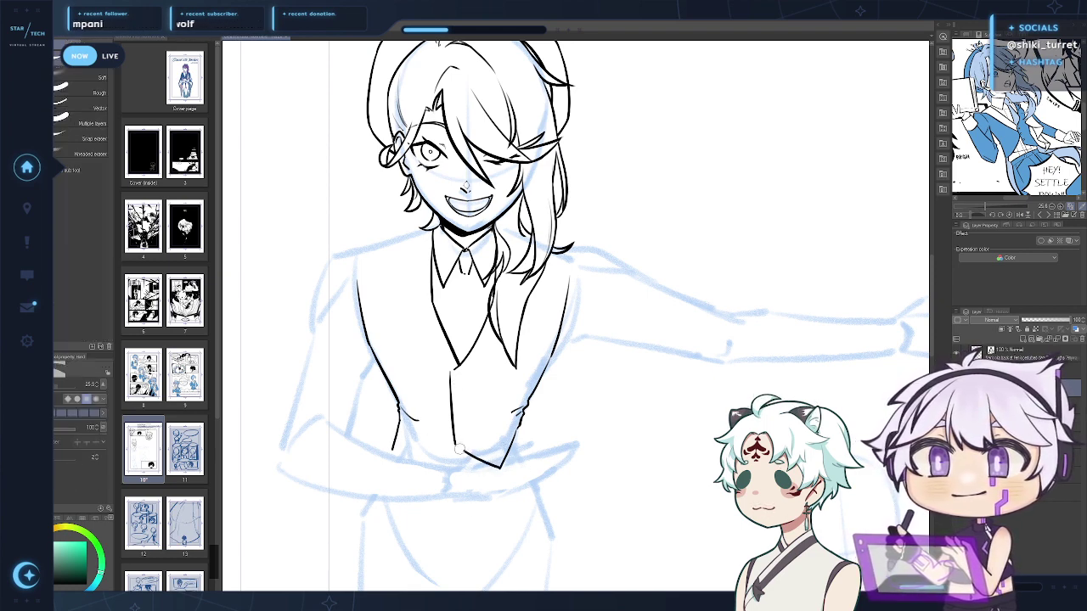
pyautogui.moveTo(459, 450)
pyautogui.mouseDown()
pyautogui.moveTo(489, 463)
pyautogui.moveTo(513, 432)
pyautogui.moveTo(500, 449)
pyautogui.moveTo(459, 440)
pyautogui.moveTo(510, 467)
pyautogui.moveTo(456, 446)
pyautogui.moveTo(517, 470)
pyautogui.moveTo(518, 437)
pyautogui.moveTo(518, 471)
pyautogui.mouseUp()
pyautogui.press('p')
pyautogui.hotkey('ctrl', 'z')
pyautogui.hotkey('ctrl', 'z')
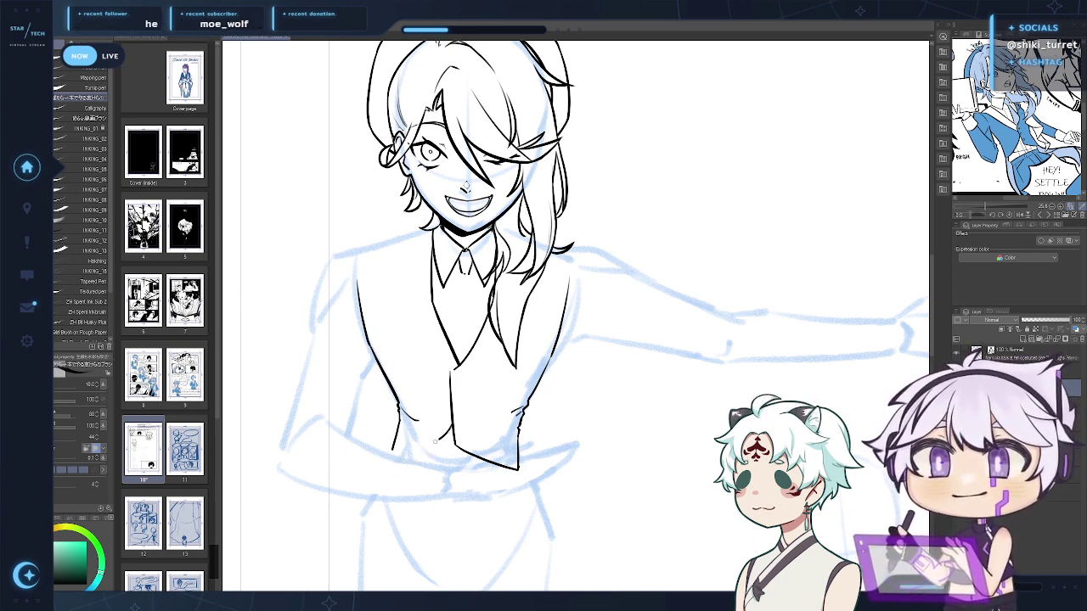
# Close the vest hem on the bent-arm side with a pointed corner and ink three small buttons down the front opening
pyautogui.moveTo(387, 459)
pyautogui.mouseDown()
pyautogui.moveTo(450, 439)
pyautogui.moveTo(389, 458)
pyautogui.mouseUp()
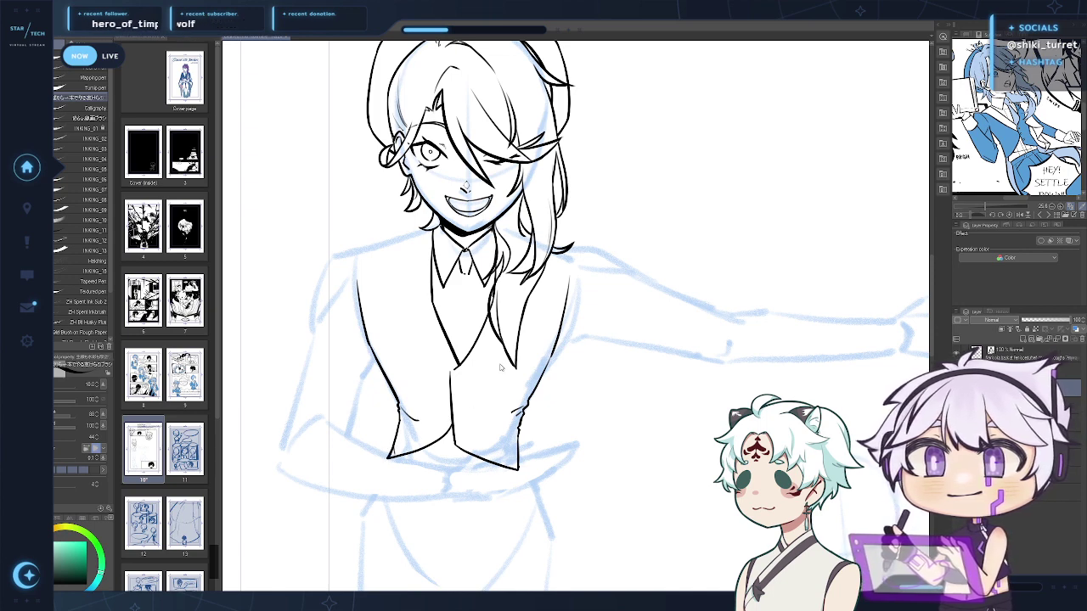
pyautogui.moveTo(534, 327); pyautogui.dragTo(526, 338)
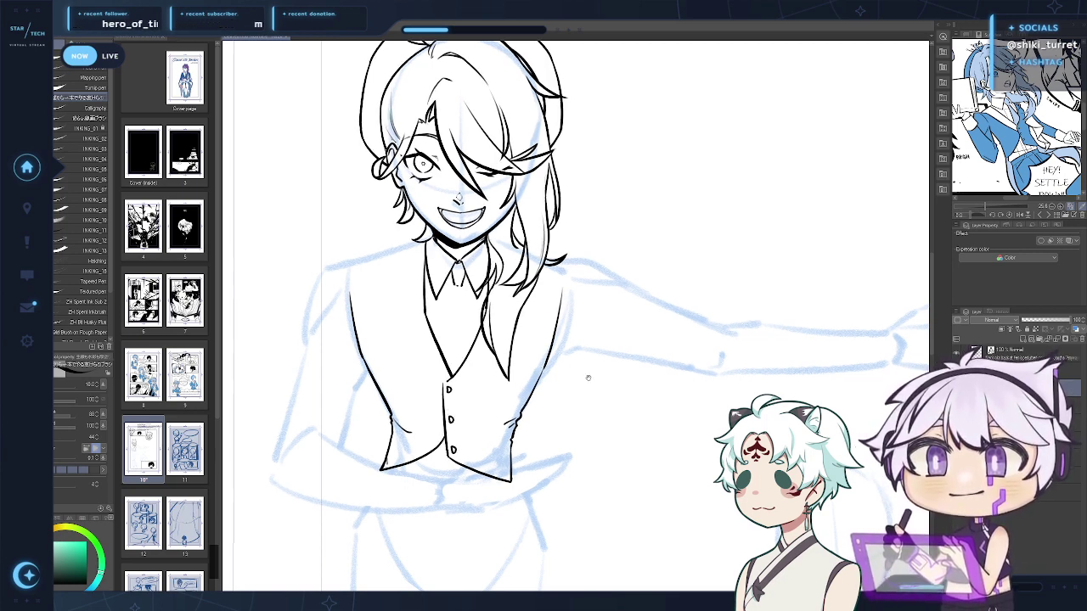
pyautogui.moveTo(585, 377); pyautogui.dragTo(583, 396)
pyautogui.moveTo(421, 260)
pyautogui.mouseDown()
pyautogui.moveTo(383, 266)
pyautogui.moveTo(382, 312)
pyautogui.mouseUp()
pyautogui.hotkey('ctrl', 'z')
pyautogui.hotkey('ctrl', 'z')
pyautogui.hotkey('ctrl', 'z')
pyautogui.moveTo(384, 269)
pyautogui.mouseDown()
pyautogui.moveTo(389, 345)
pyautogui.moveTo(380, 319)
pyautogui.moveTo(434, 400)
pyautogui.mouseUp()
pyautogui.hotkey('ctrl', 'z')
pyautogui.hotkey('ctrl', 'z')
pyautogui.moveTo(379, 317)
pyautogui.mouseDown()
pyautogui.moveTo(436, 411)
pyautogui.moveTo(407, 374)
pyautogui.mouseUp()
pyautogui.hotkey('ctrl', 'z')
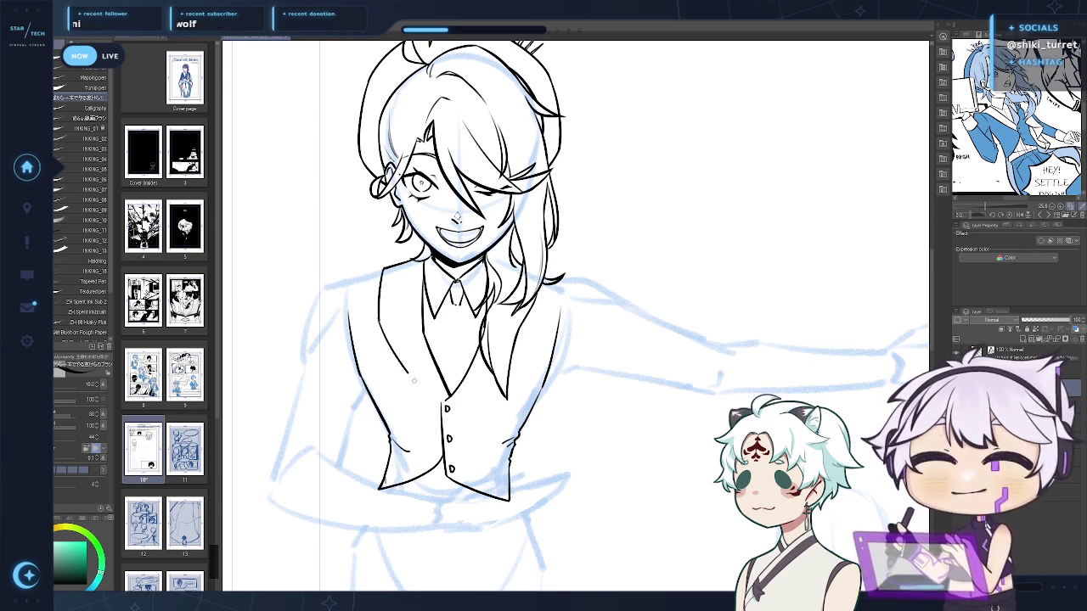
pyautogui.hotkey('ctrl', 'z')
pyautogui.hotkey('ctrl', 'z')
pyautogui.moveTo(384, 270); pyautogui.dragTo(381, 344)
pyautogui.hotkey('ctrl', 'z')
pyautogui.hotkey('ctrl', 'z')
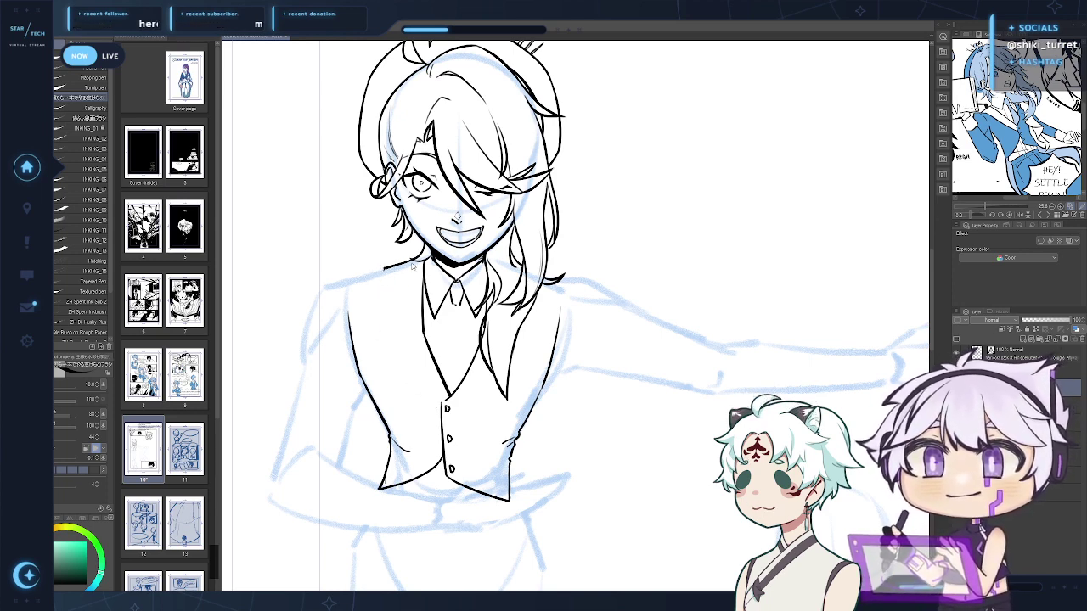
pyautogui.hotkey('ctrl', 'z')
# Ink the shoulder line from the neck on the open-eye side and a long outer lapel edge down to the top button
pyautogui.moveTo(419, 259)
pyautogui.mouseDown()
pyautogui.moveTo(365, 276)
pyautogui.moveTo(387, 341)
pyautogui.mouseUp()
pyautogui.hotkey('ctrl', 'z')
pyautogui.hotkey('ctrl', 'z')
pyautogui.hotkey('ctrl', 'z')
pyautogui.hotkey('ctrl', 'z')
pyautogui.moveTo(372, 275)
pyautogui.mouseDown()
pyautogui.moveTo(371, 311)
pyautogui.moveTo(425, 393)
pyautogui.mouseUp()
pyautogui.hotkey('ctrl', 'z')
pyautogui.moveTo(371, 307); pyautogui.dragTo(430, 404)
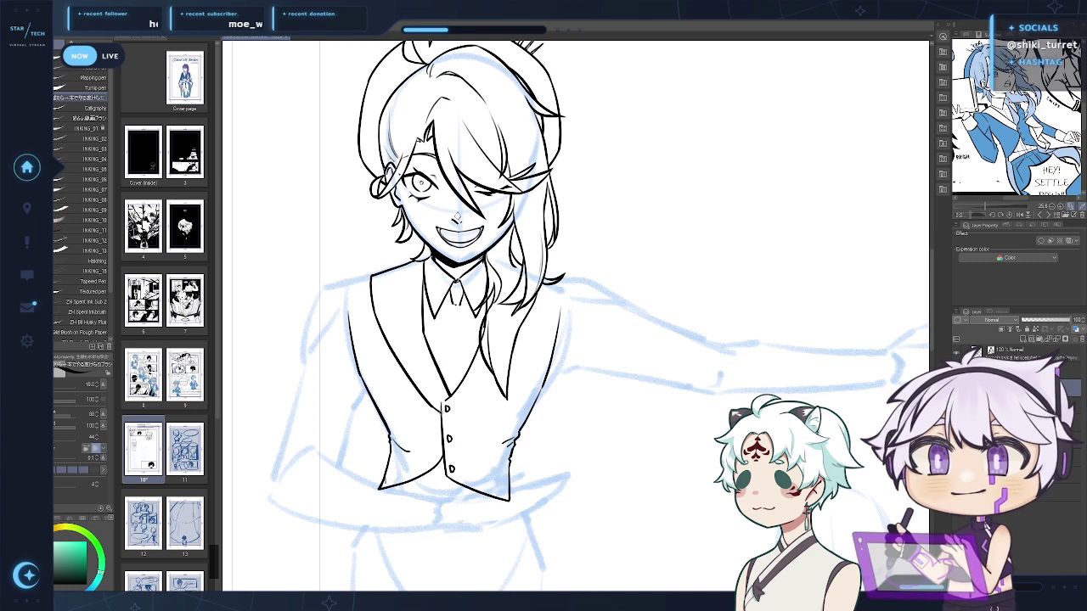
pyautogui.moveTo(436, 411); pyautogui.dragTo(450, 434)
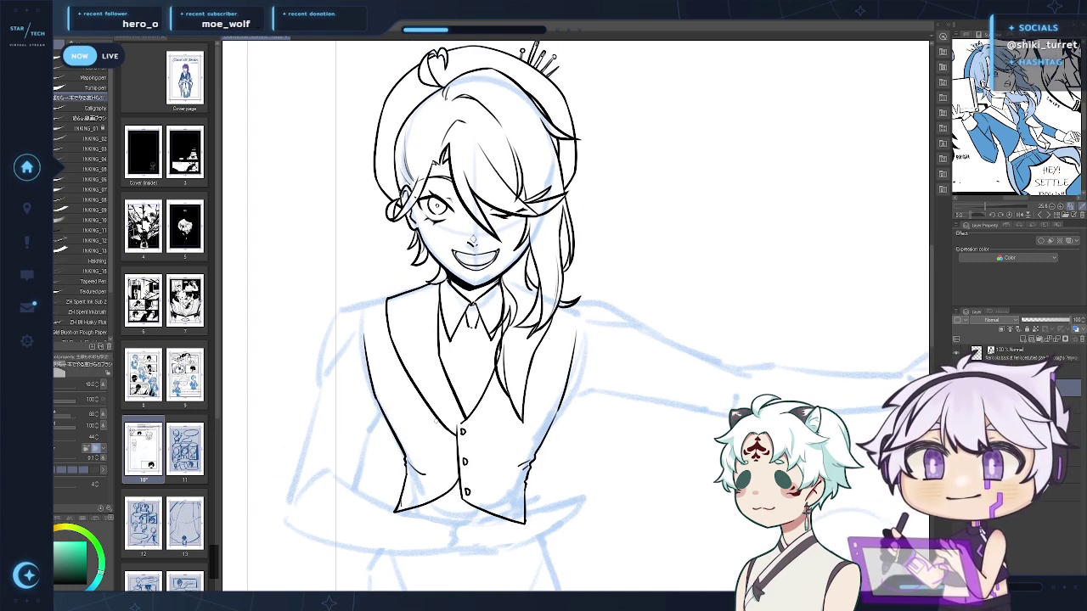
# Ink the shoulder curve of the bent arm from the vest's shoulder toward the upper sleeve, retrying its shape
pyautogui.moveTo(193, 440); pyautogui.dragTo(300, 443)
pyautogui.hotkey('ctrl', 'z')
pyautogui.moveTo(499, 294)
pyautogui.mouseDown()
pyautogui.moveTo(443, 317)
pyautogui.moveTo(459, 304)
pyautogui.moveTo(484, 373)
pyautogui.mouseUp()
pyautogui.hotkey('ctrl', 'z')
pyautogui.hotkey('ctrl', 'z')
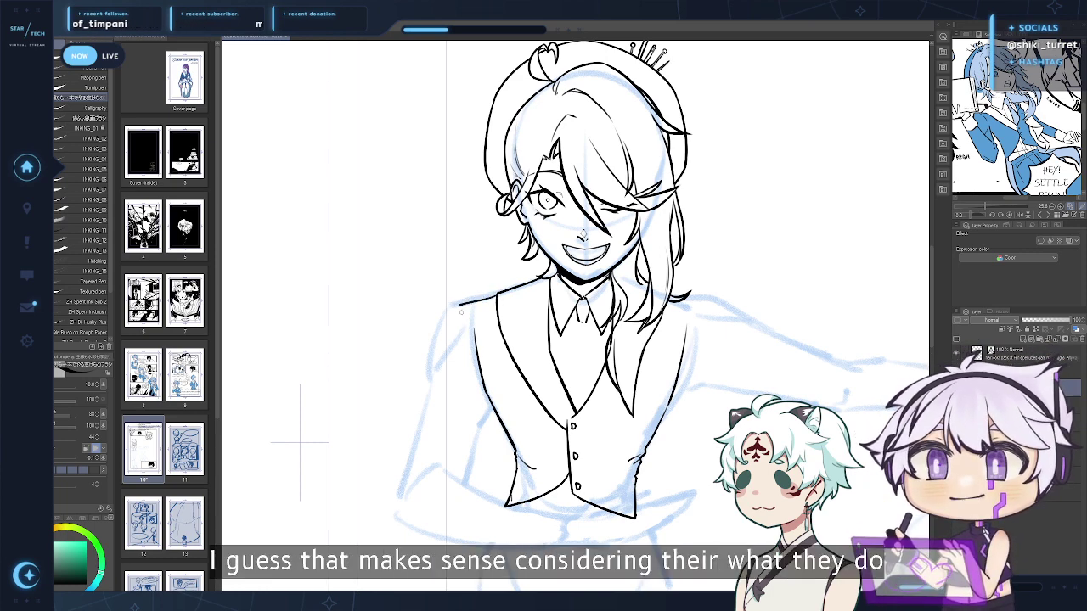
pyautogui.moveTo(462, 306)
pyautogui.mouseDown()
pyautogui.moveTo(471, 323)
pyautogui.moveTo(454, 319)
pyautogui.moveTo(424, 376)
pyautogui.mouseUp()
pyautogui.hotkey('ctrl', 'z')
pyautogui.hotkey('ctrl', 'z')
pyautogui.hotkey('ctrl', 'z')
pyautogui.moveTo(460, 304)
pyautogui.mouseDown()
pyautogui.moveTo(429, 345)
pyautogui.moveTo(428, 372)
pyautogui.mouseUp()
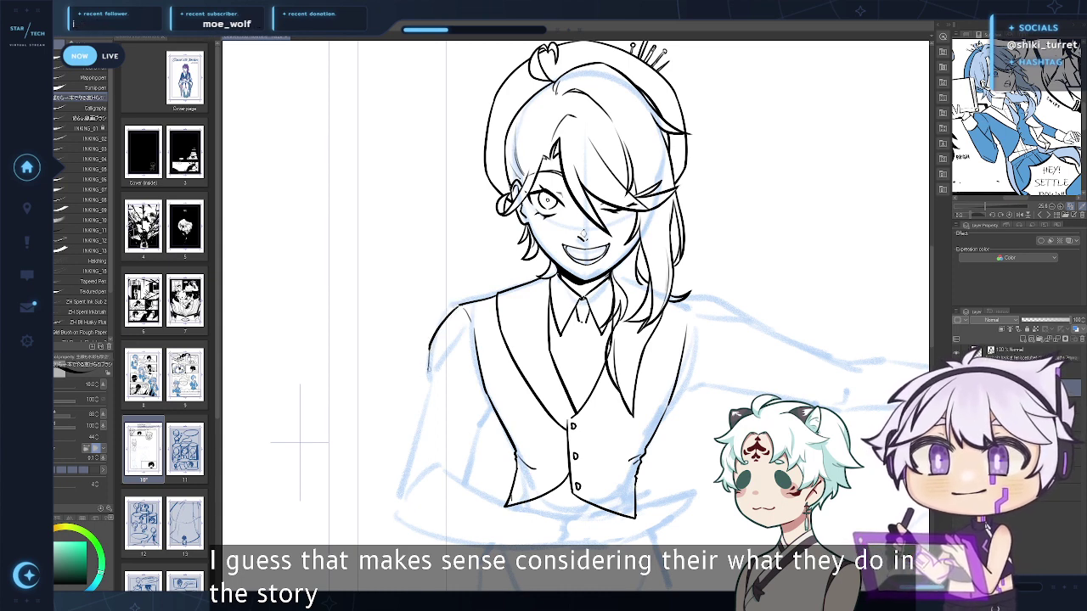
pyautogui.hotkey('ctrl', 'z')
pyautogui.hotkey('ctrl', 'z')
# Extend the outer edge of the bent arm's upper sleeve from the shoulder toward a small fold above the elbow
pyautogui.moveTo(460, 304)
pyautogui.mouseDown()
pyautogui.moveTo(427, 361)
pyautogui.moveTo(418, 414)
pyautogui.moveTo(471, 373)
pyautogui.moveTo(436, 392)
pyautogui.mouseUp()
pyautogui.hotkey('ctrl', 'z')
pyautogui.hotkey('ctrl', 'z')
pyautogui.hotkey('ctrl', 'z')
pyautogui.hotkey('ctrl', 'z')
pyautogui.hotkey('ctrl', 'z')
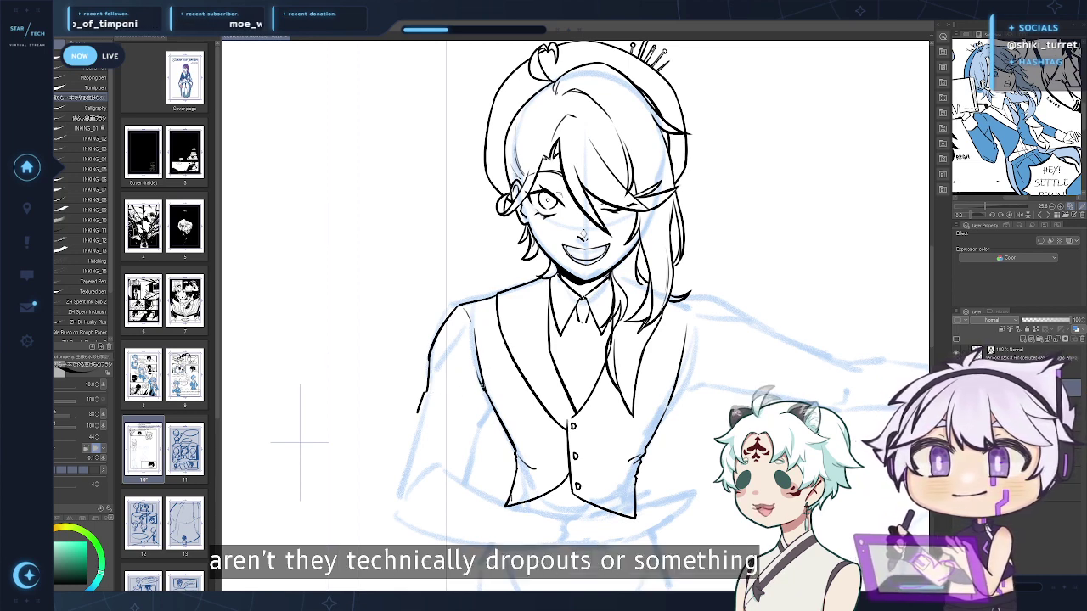
# Ink a small armpit crease, the inner edge of the bent arm's sleeve and a short fold across the upper arm
pyautogui.moveTo(478, 374); pyautogui.dragTo(483, 388)
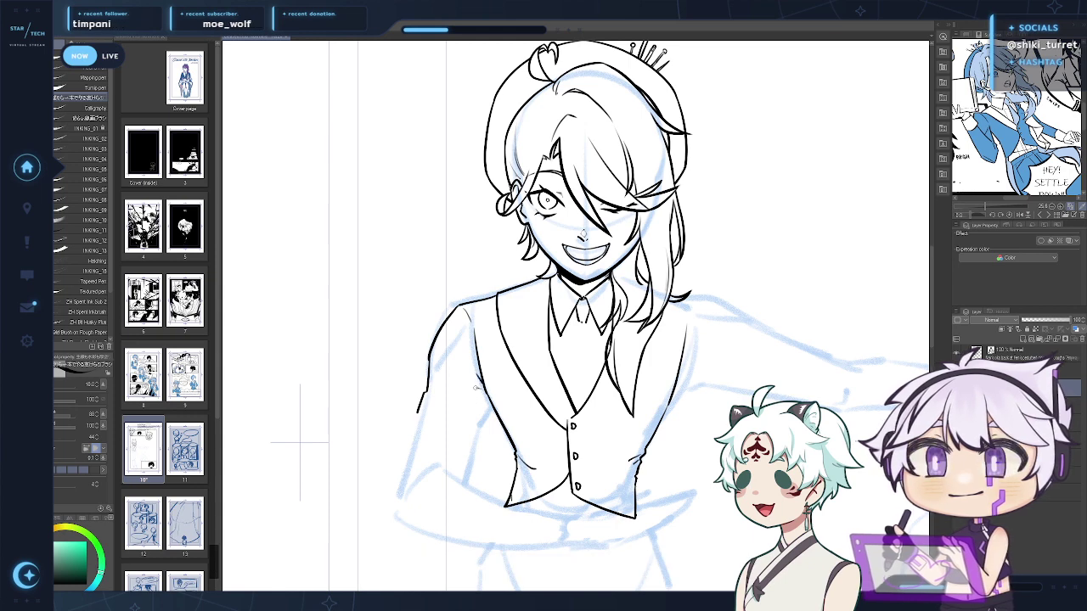
pyautogui.hotkey('ctrl', 'z')
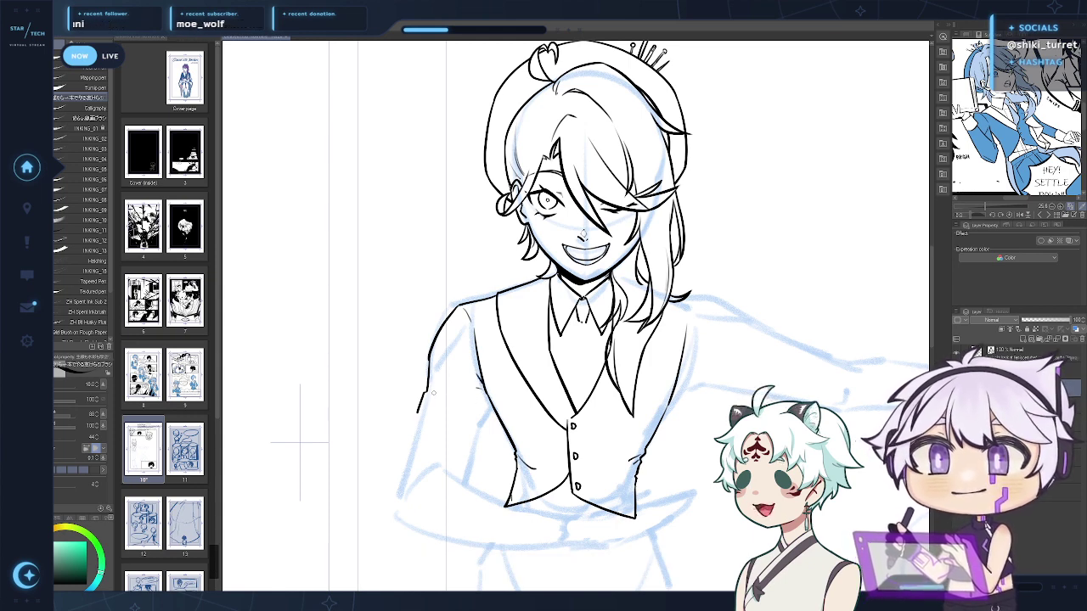
pyautogui.moveTo(426, 394)
pyautogui.mouseDown()
pyautogui.moveTo(447, 384)
pyautogui.moveTo(483, 419)
pyautogui.moveTo(466, 478)
pyautogui.mouseUp()
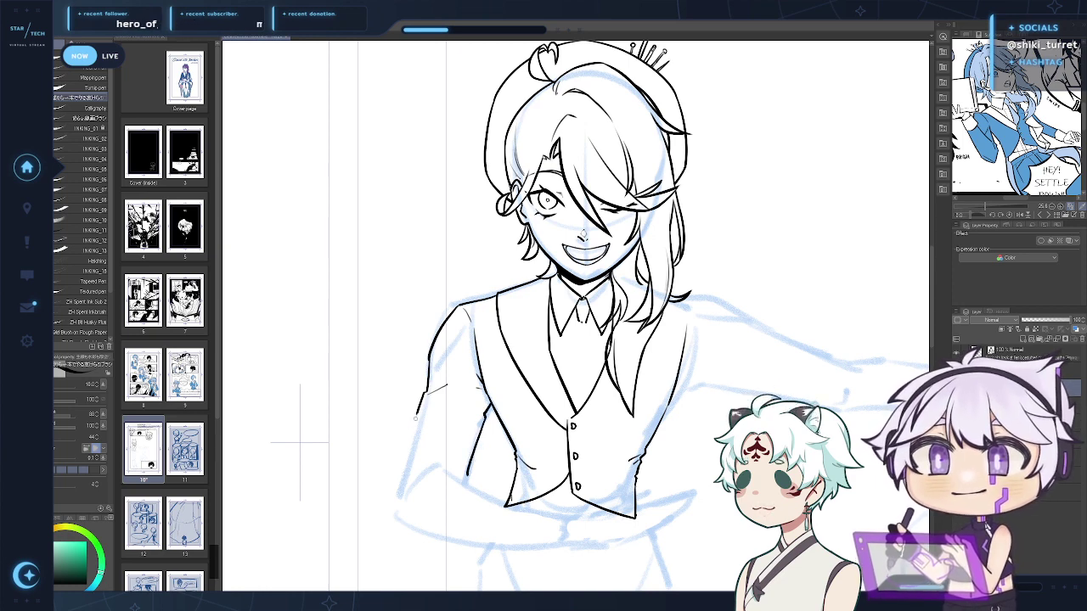
# Ink the outer sleeve edge from the upper-arm fold down to the elbow, redrawing it until it follows the sketch
pyautogui.hotkey('ctrl', 'z')
pyautogui.moveTo(415, 416); pyautogui.dragTo(392, 504)
pyautogui.moveTo(408, 440); pyautogui.dragTo(393, 501)
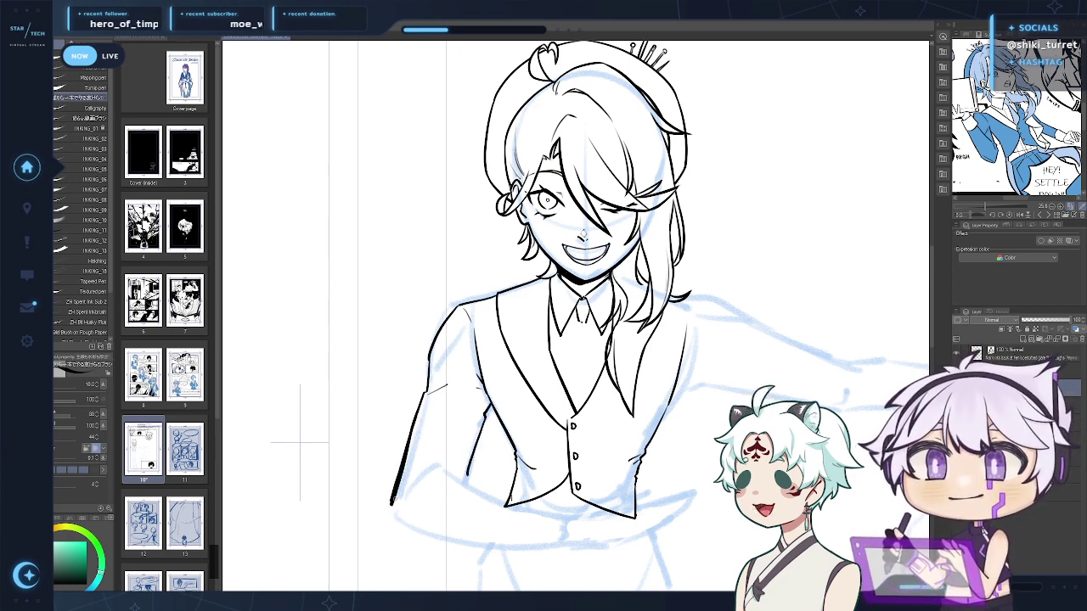
pyautogui.hotkey('ctrl', 'z')
pyautogui.hotkey('ctrl', 'z')
pyautogui.moveTo(420, 407); pyautogui.dragTo(392, 514)
# Ink the inner elbow corner of the bent arm and a short fabric crease running inward from it
pyautogui.moveTo(515, 428); pyautogui.dragTo(420, 337)
pyautogui.moveTo(344, 317); pyautogui.dragTo(317, 300)
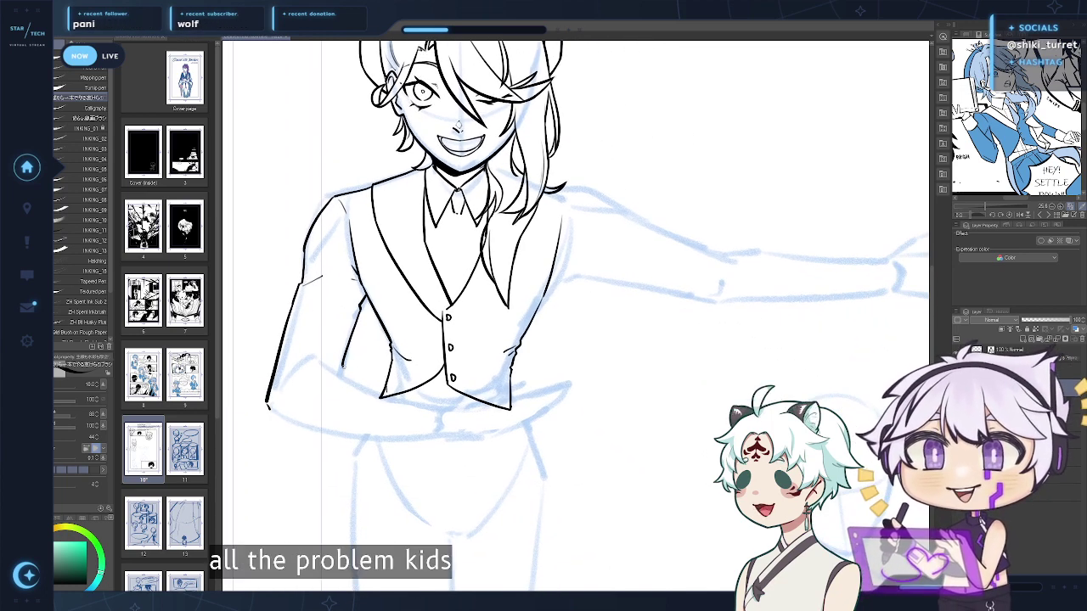
pyautogui.moveTo(320, 358); pyautogui.dragTo(341, 365)
pyautogui.hotkey('ctrl', 'z')
pyautogui.hotkey('ctrl', 'z')
pyautogui.hotkey('ctrl', 'z')
pyautogui.moveTo(324, 328); pyautogui.dragTo(420, 371)
pyautogui.hotkey('ctrl', 'z')
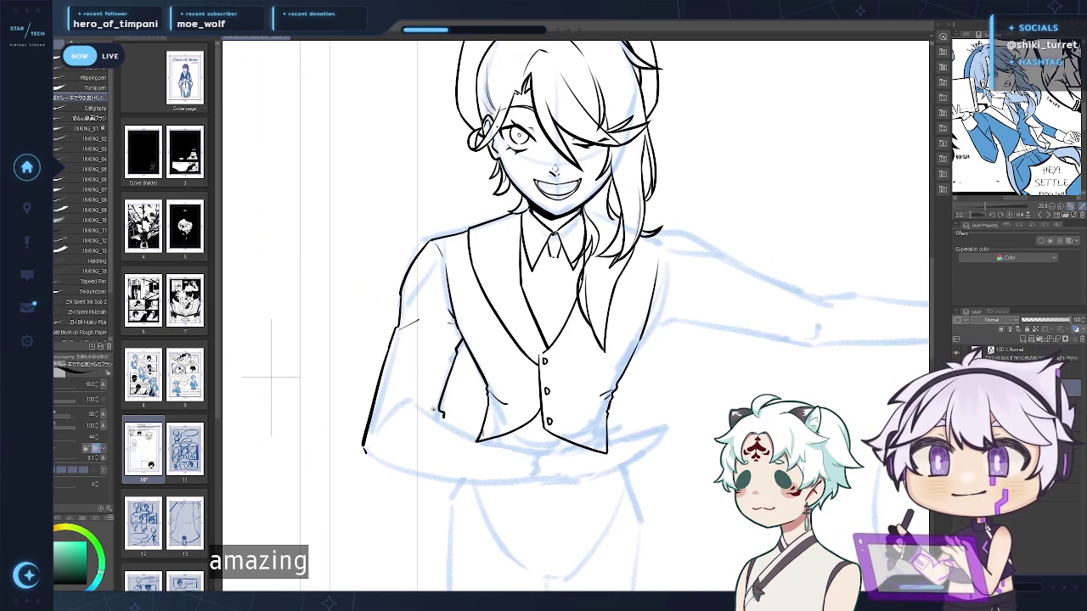
pyautogui.moveTo(411, 416); pyautogui.dragTo(434, 411)
pyautogui.moveTo(411, 416); pyautogui.dragTo(432, 407)
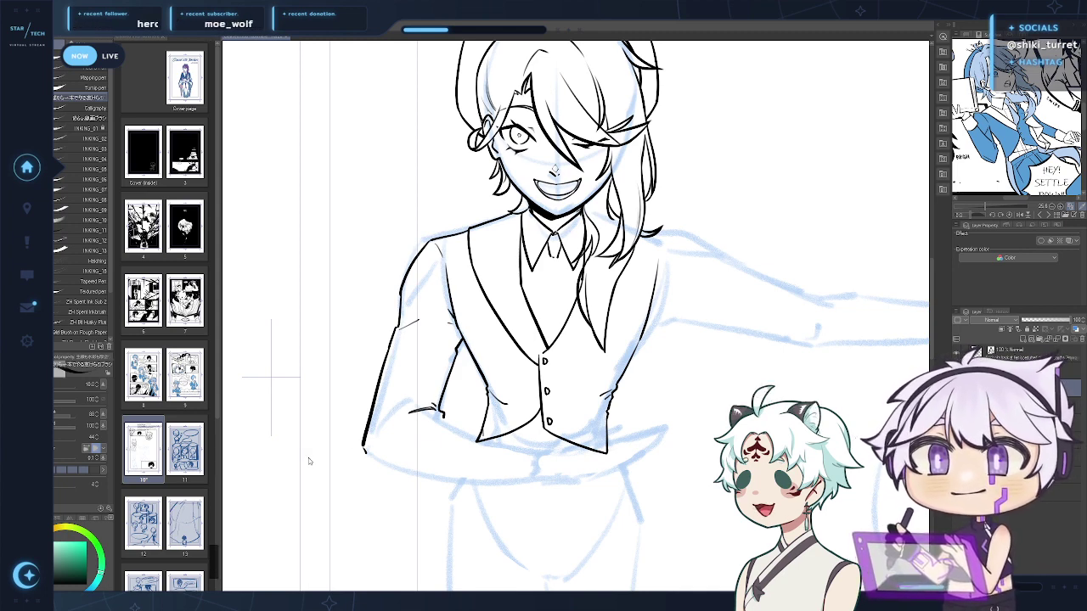
# Ink the upper edge of the bent forearm across the vest hem and clear the vest corner overlapping the sleeve
pyautogui.moveTo(299, 528); pyautogui.dragTo(249, 454)
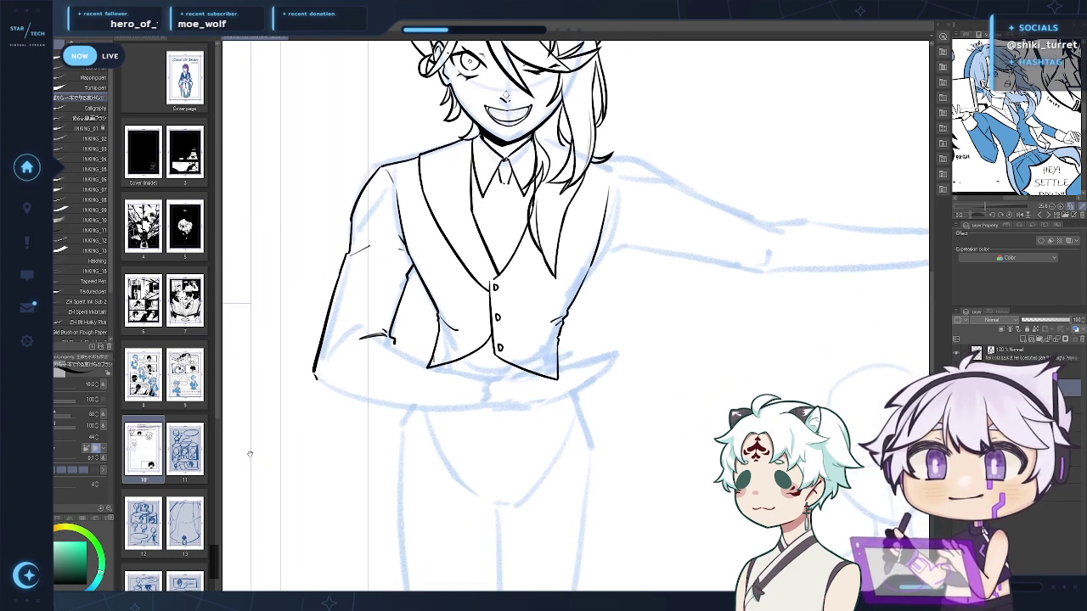
pyautogui.hotkey('ctrl', 'z')
pyautogui.moveTo(393, 343); pyautogui.dragTo(482, 376)
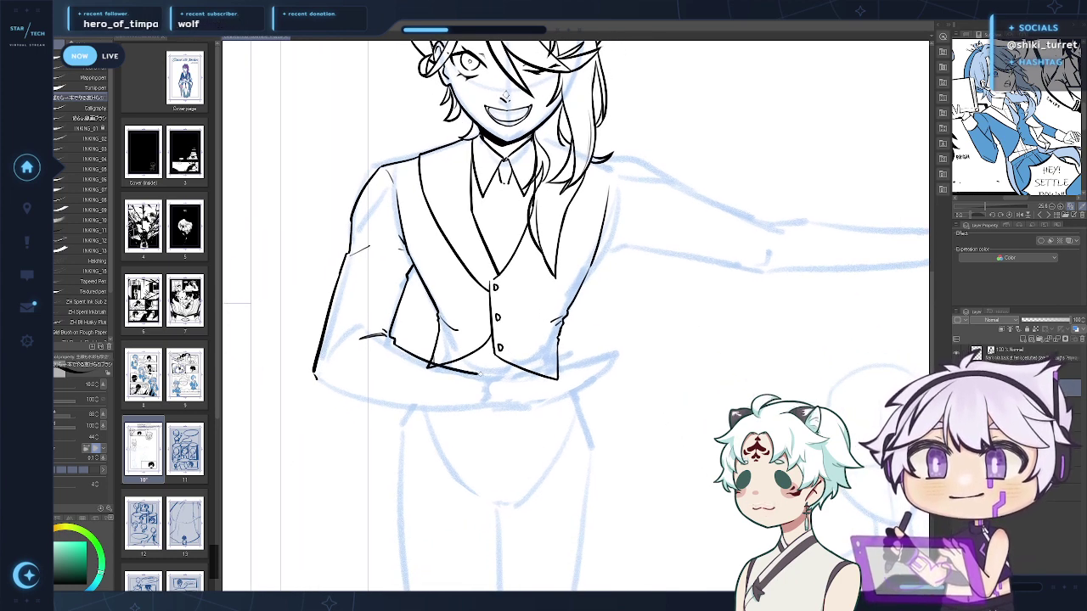
pyautogui.hotkey('ctrl', 'z')
pyautogui.moveTo(394, 342); pyautogui.dragTo(476, 377)
pyautogui.hotkey('ctrl', 'z')
pyautogui.moveTo(393, 342); pyautogui.dragTo(456, 374)
pyautogui.press('c')
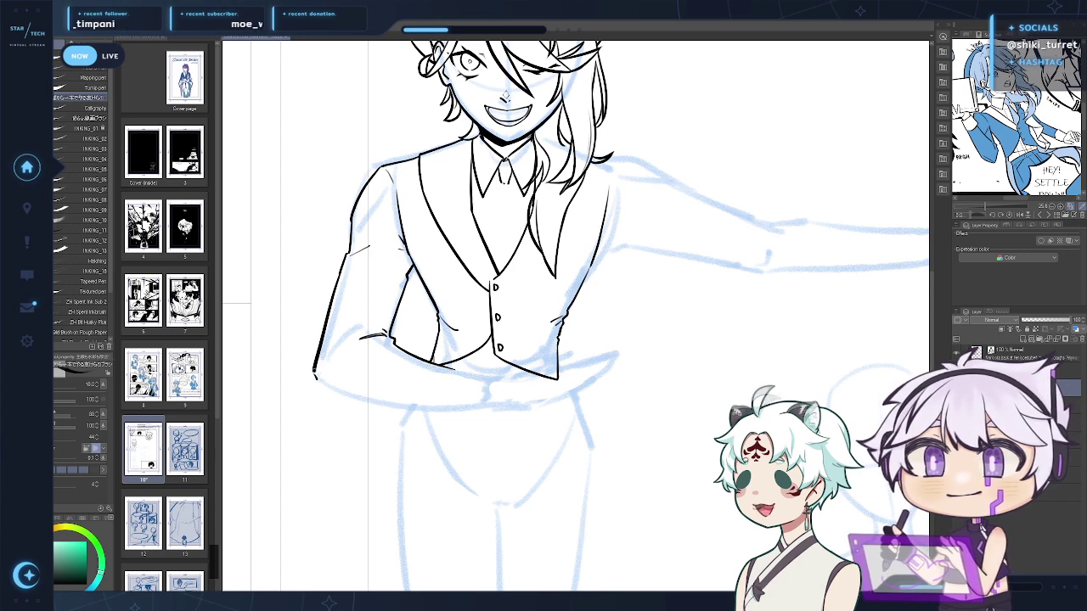
# Ink the lower edge of the bent forearm from the elbow to the wrist, retrying its curve
pyautogui.moveTo(314, 371); pyautogui.dragTo(387, 404)
pyautogui.hotkey('ctrl', 'z')
pyautogui.hotkey('ctrl', 'z')
pyautogui.hotkey('ctrl', 'z')
pyautogui.moveTo(314, 375); pyautogui.dragTo(439, 412)
pyautogui.hotkey('ctrl', 'z')
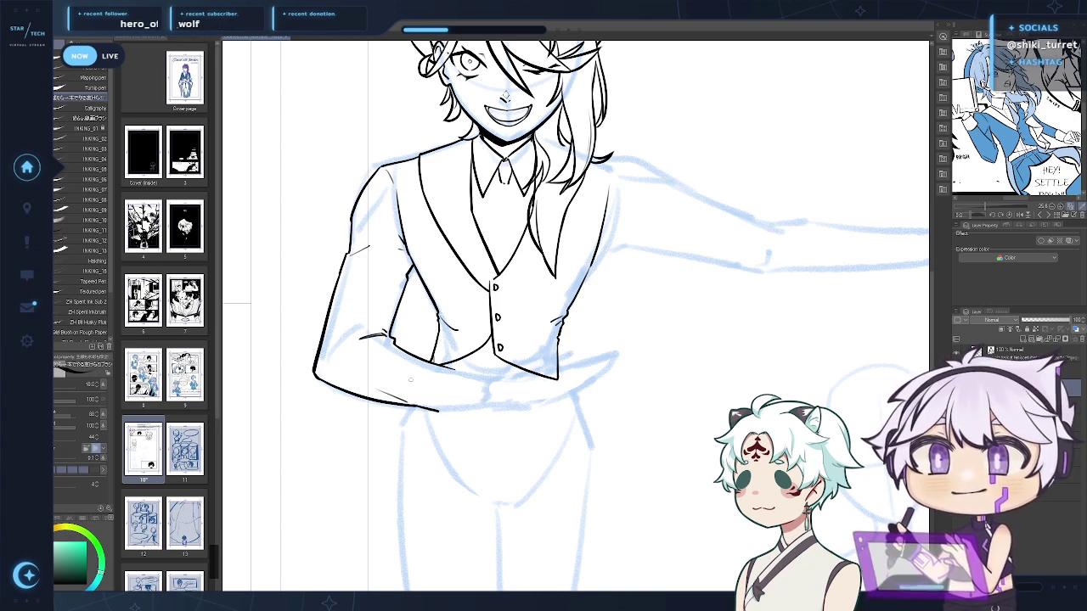
pyautogui.hotkey('ctrl', 'z')
pyautogui.hotkey('ctrl', 'z')
pyautogui.moveTo(375, 392); pyautogui.dragTo(452, 412)
pyautogui.hotkey('ctrl', 'z')
pyautogui.hotkey('ctrl', 'z')
# Close the forearm sleeve with a curved end line and ink the cuff's top, end and bottom edges beyond it
pyautogui.moveTo(453, 368); pyautogui.dragTo(452, 415)
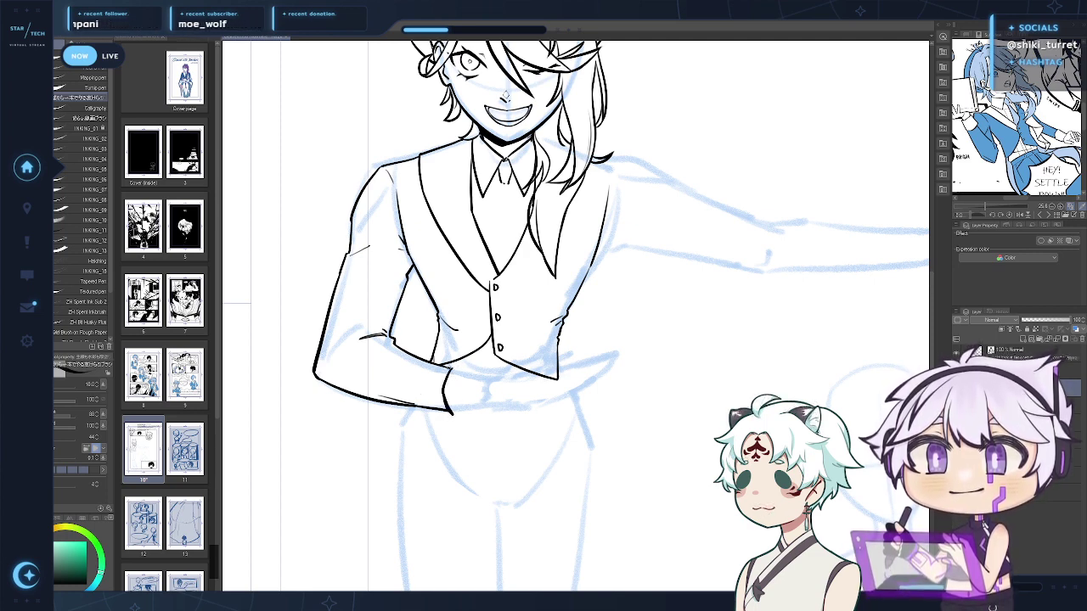
pyautogui.moveTo(451, 367); pyautogui.dragTo(487, 374)
pyautogui.hotkey('ctrl', 'z')
pyautogui.hotkey('ctrl', 'z')
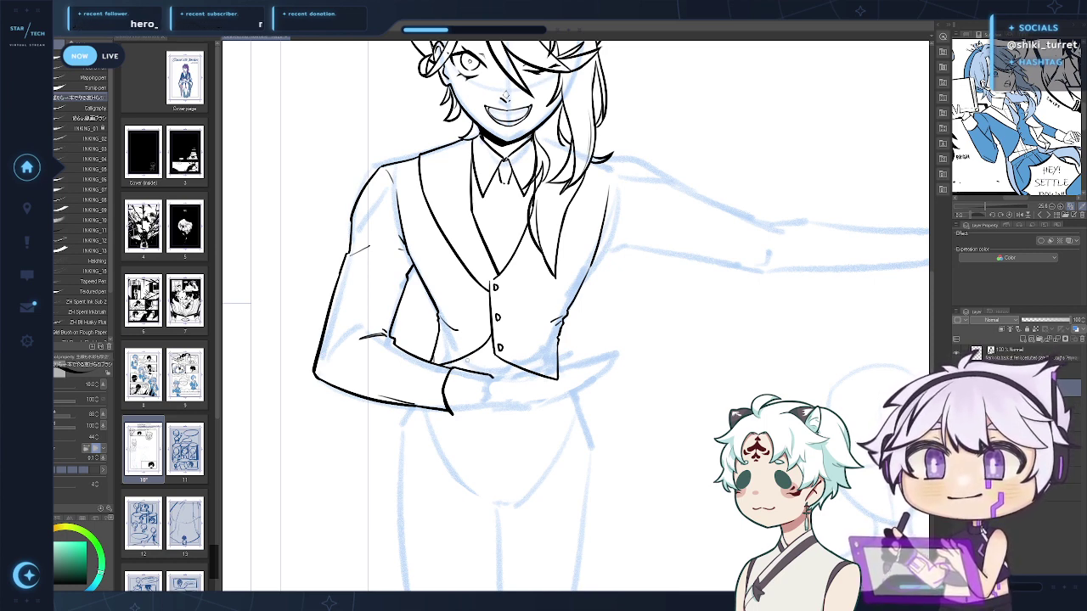
pyautogui.moveTo(491, 376); pyautogui.dragTo(488, 408)
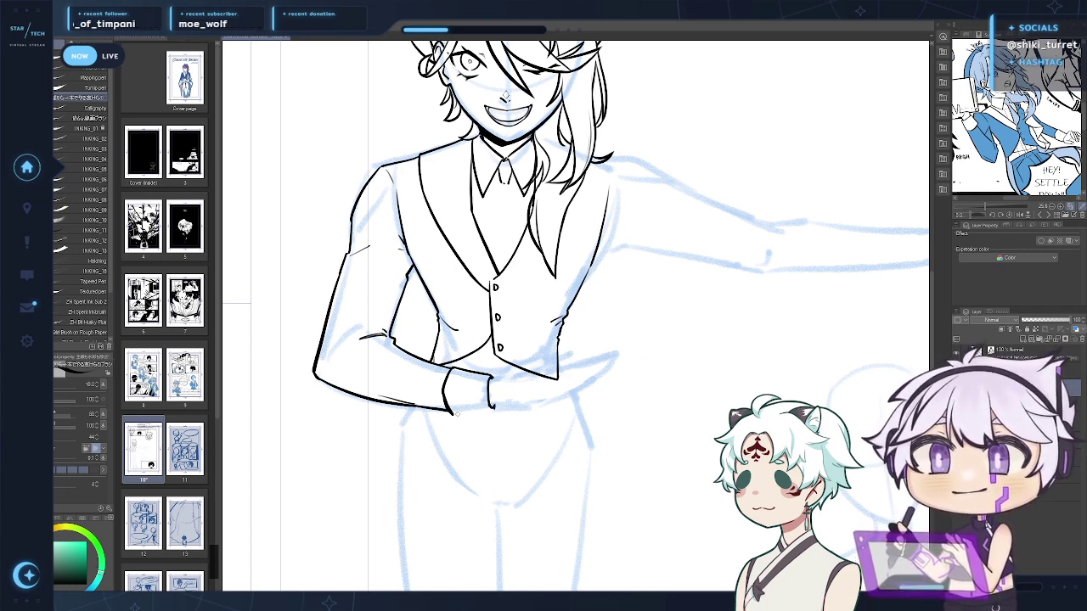
pyautogui.moveTo(451, 414); pyautogui.dragTo(496, 410)
pyautogui.hotkey('ctrl', 'z')
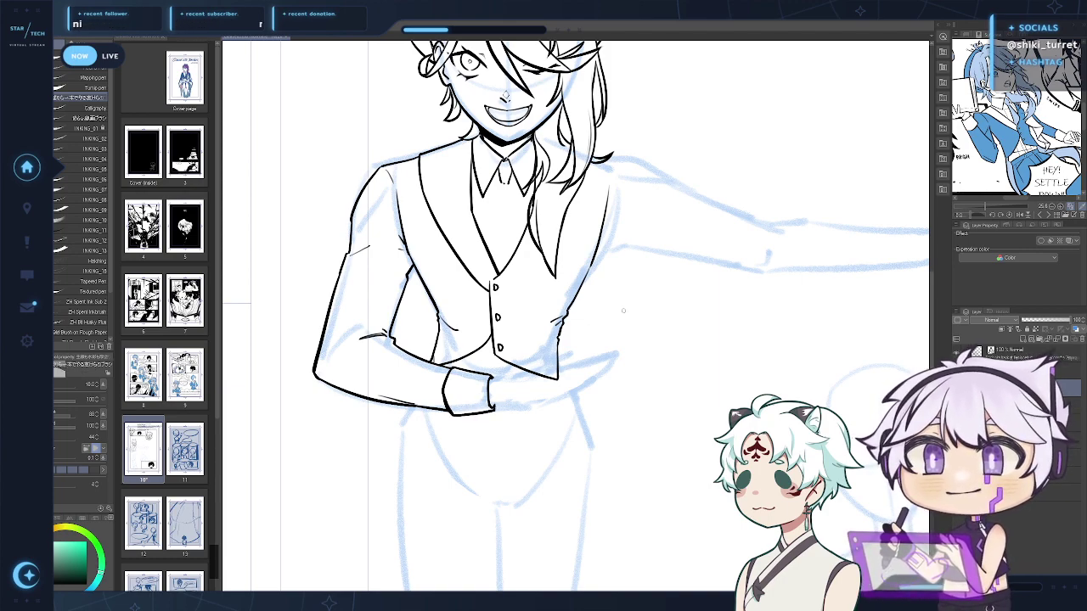
# Ink the thumb of the bent arm's hand from the cuff over the vest front, refining its tip and underside
pyautogui.moveTo(636, 351); pyautogui.dragTo(617, 474)
pyautogui.keyDown('alt'); pyautogui.click(616, 451); pyautogui.keyUp('alt')
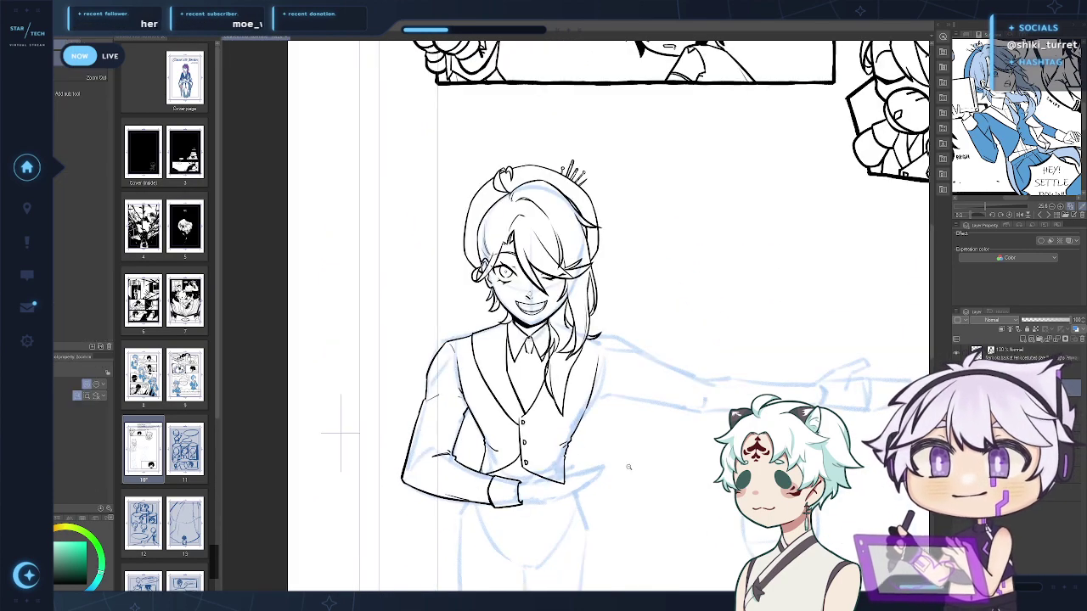
pyautogui.scroll(-3, 629, 468)
pyautogui.scroll(2, 602, 417)
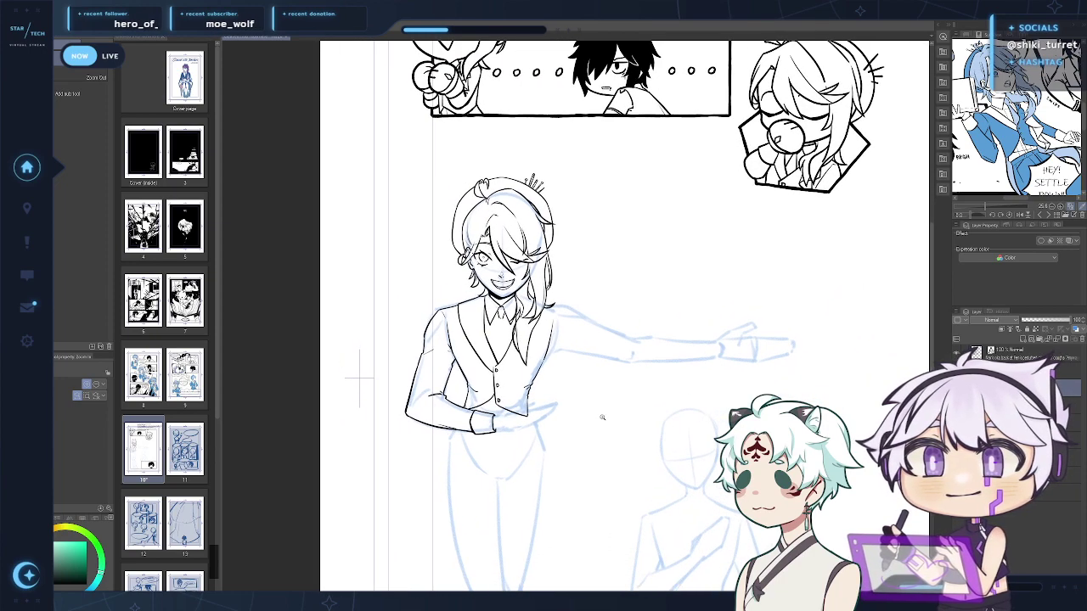
pyautogui.scroll(2, 602, 417)
pyautogui.scroll(1, 651, 395)
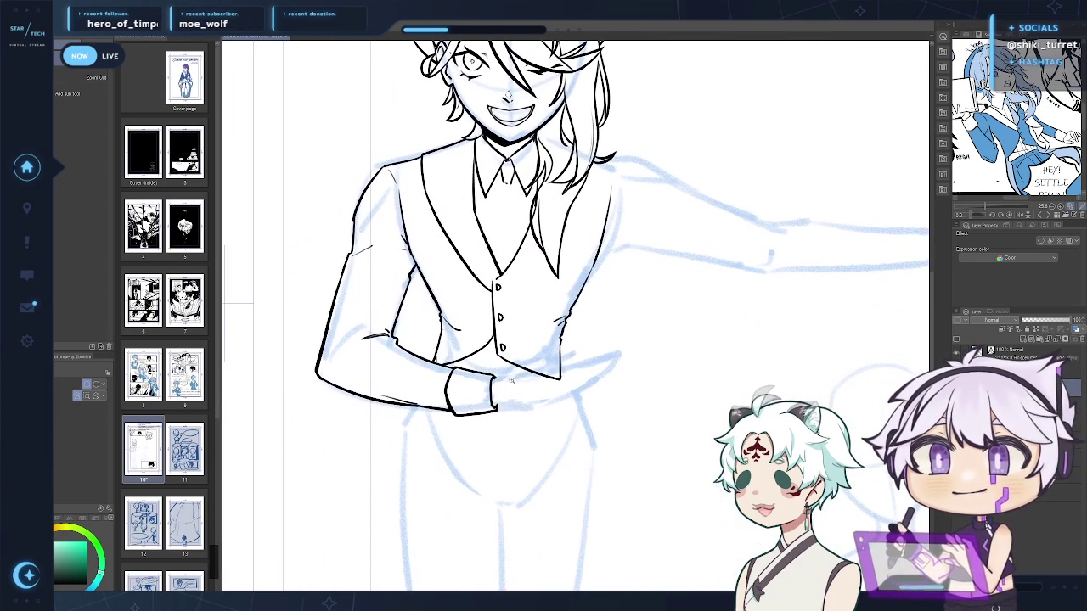
pyautogui.moveTo(496, 358); pyautogui.dragTo(463, 362)
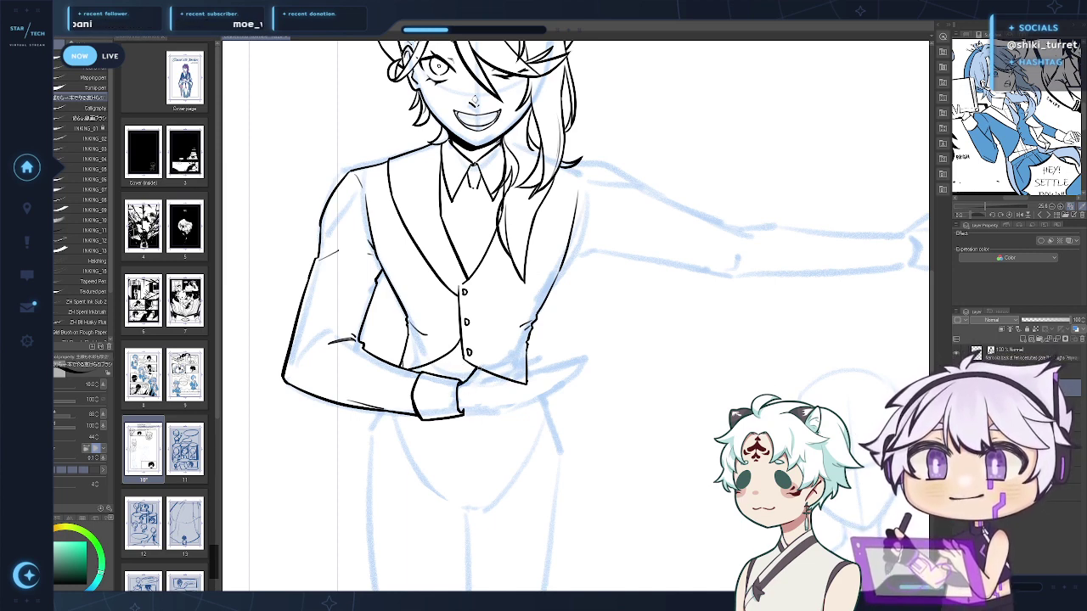
pyautogui.moveTo(479, 368); pyautogui.dragTo(509, 364)
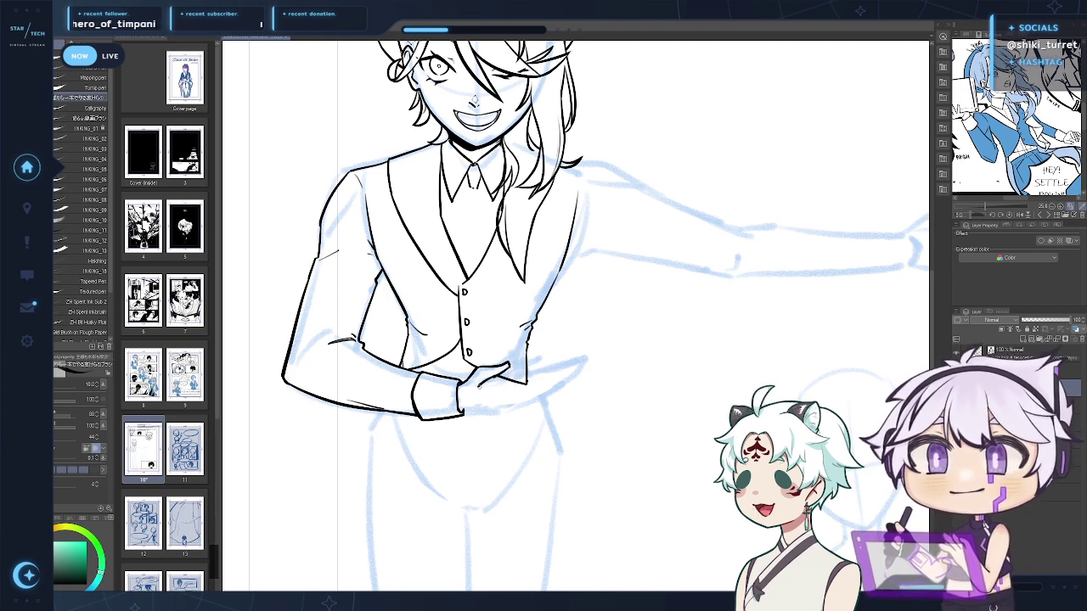
pyautogui.hotkey('ctrl', 'z')
pyautogui.hotkey('ctrl', 'z')
pyautogui.moveTo(510, 366); pyautogui.dragTo(486, 381)
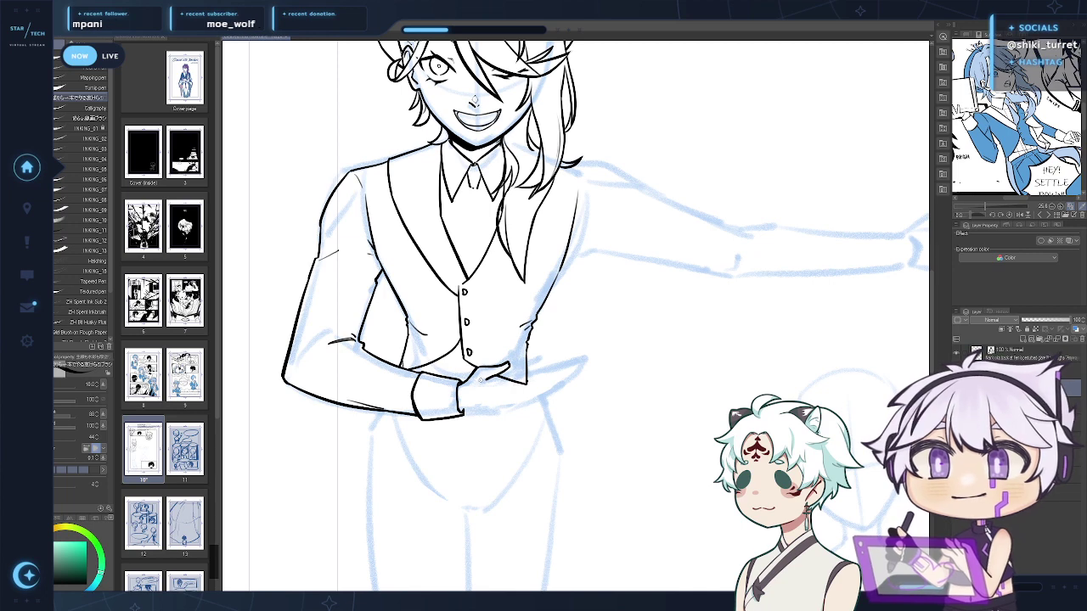
# Ink the extended fingers, palm underside and wrist line of the bent arm's hand, clearing the vest corner behind it
pyautogui.moveTo(504, 380)
pyautogui.mouseDown()
pyautogui.moveTo(528, 385)
pyautogui.moveTo(517, 385)
pyautogui.mouseUp()
pyautogui.press('c')
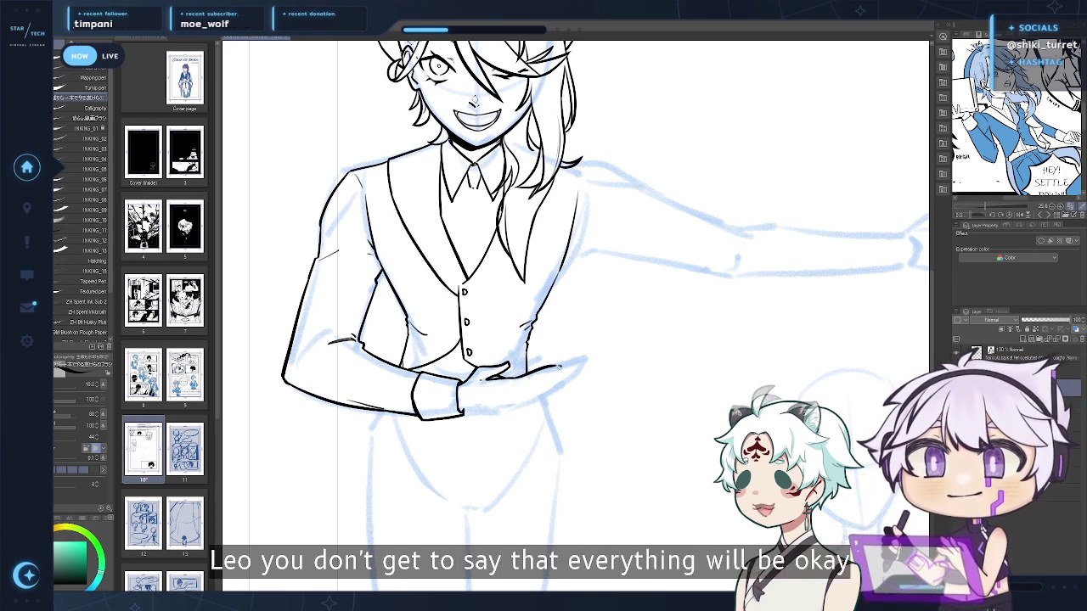
pyautogui.moveTo(529, 384); pyautogui.dragTo(515, 392)
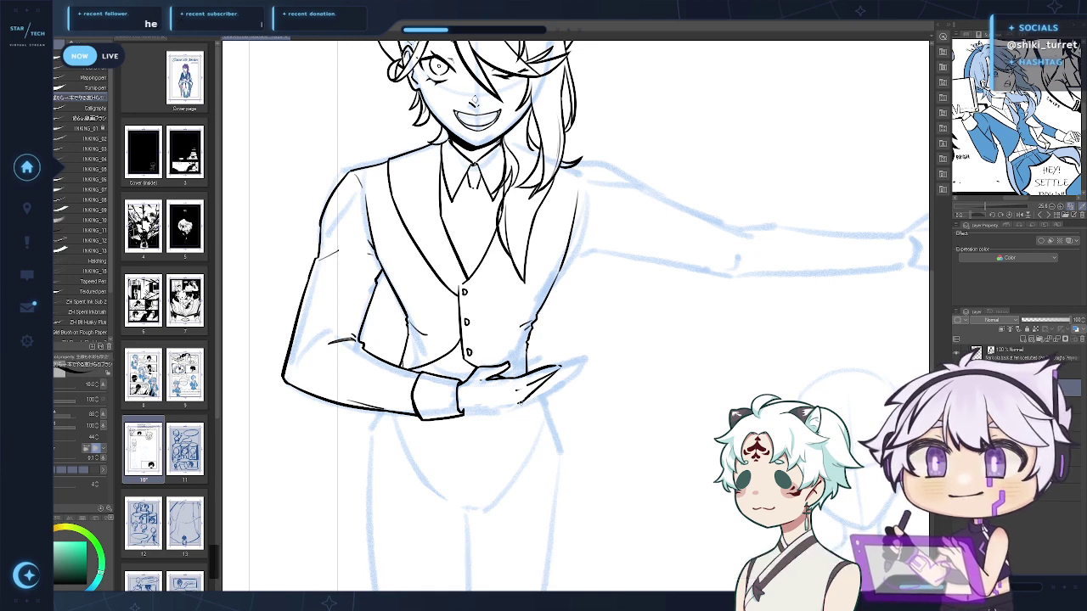
pyautogui.moveTo(459, 408); pyautogui.dragTo(516, 407)
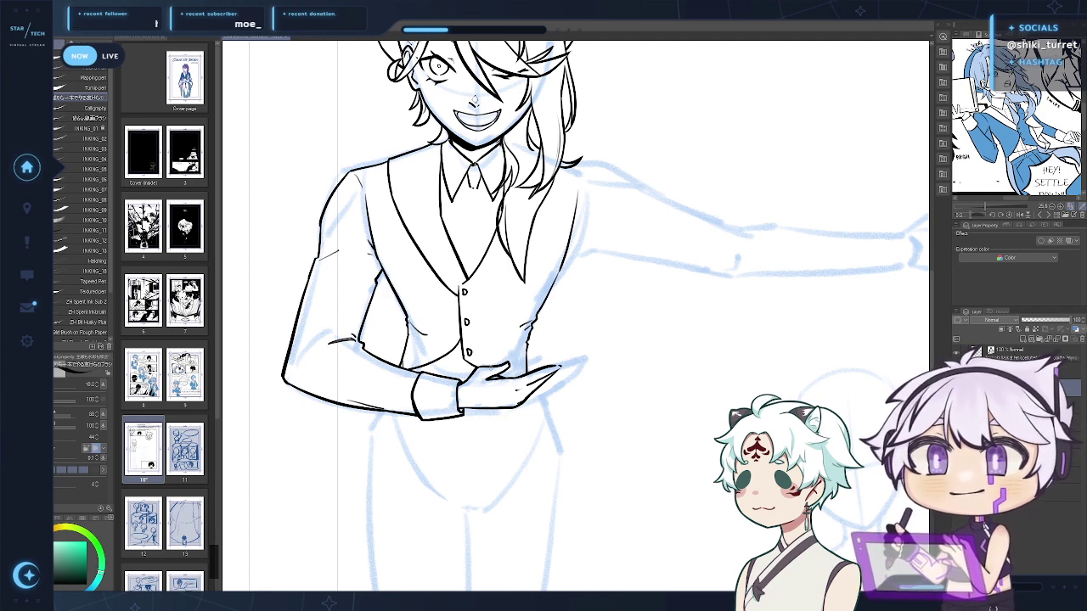
pyautogui.moveTo(473, 375); pyautogui.dragTo(477, 409)
pyautogui.hotkey('ctrl', 'z')
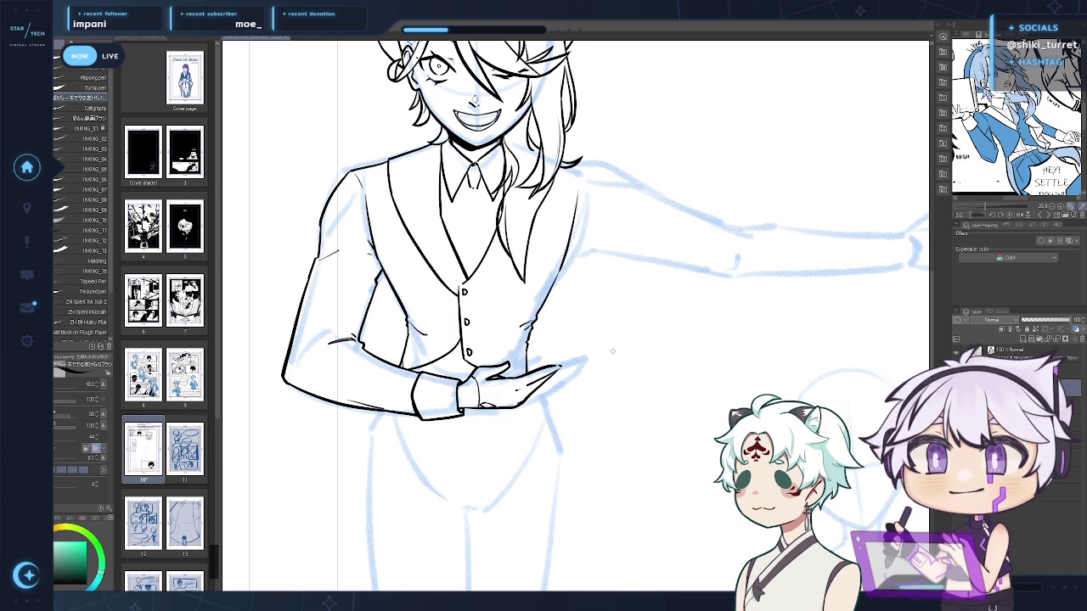
pyautogui.moveTo(669, 441); pyautogui.dragTo(679, 431)
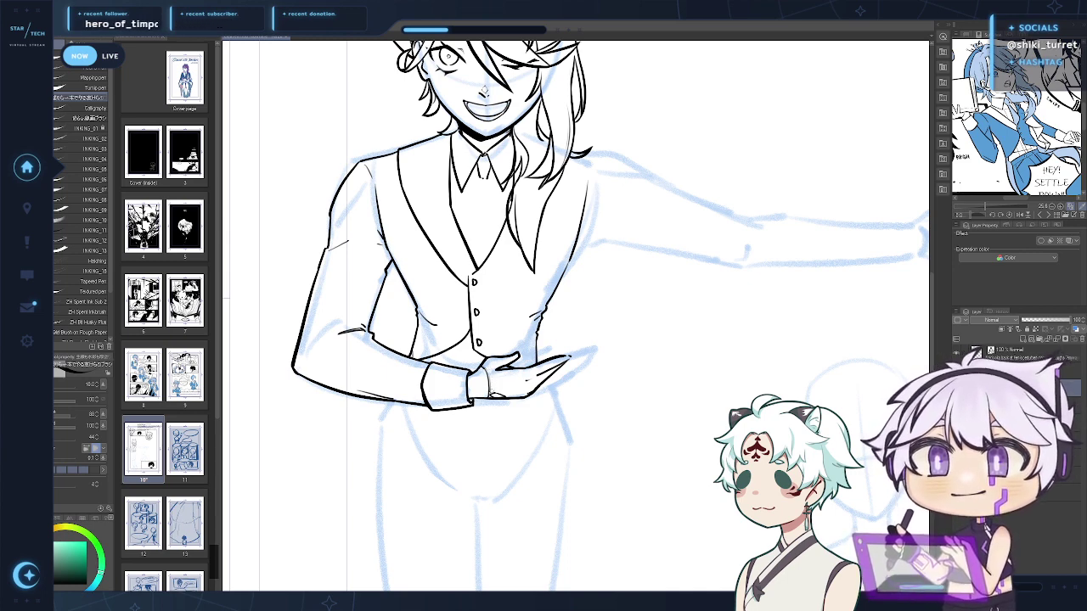
pyautogui.moveTo(363, 521); pyautogui.dragTo(399, 523)
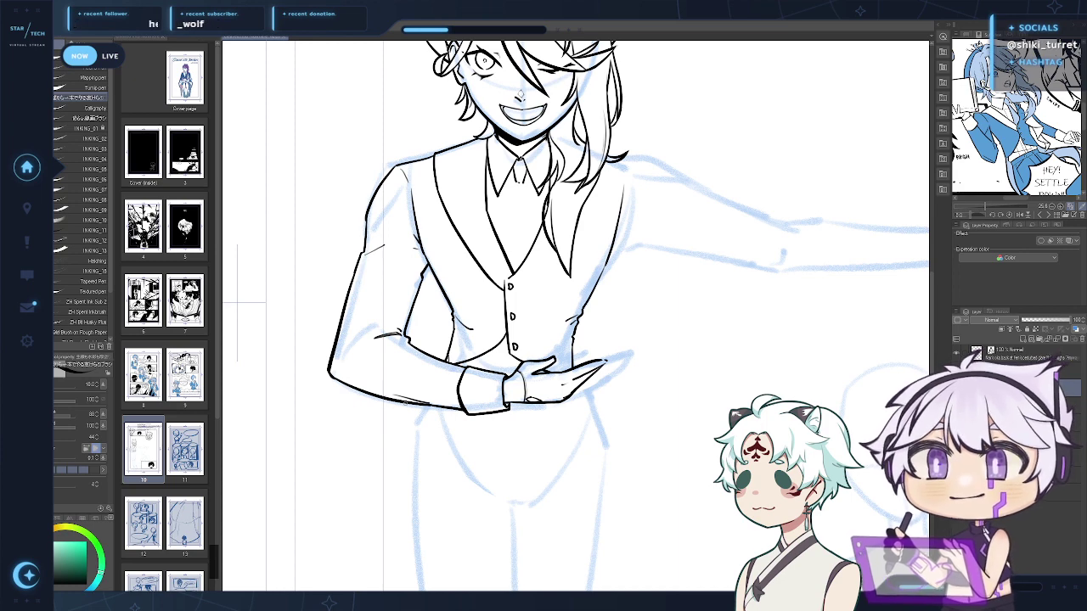
pyautogui.moveTo(691, 370); pyautogui.dragTo(645, 407)
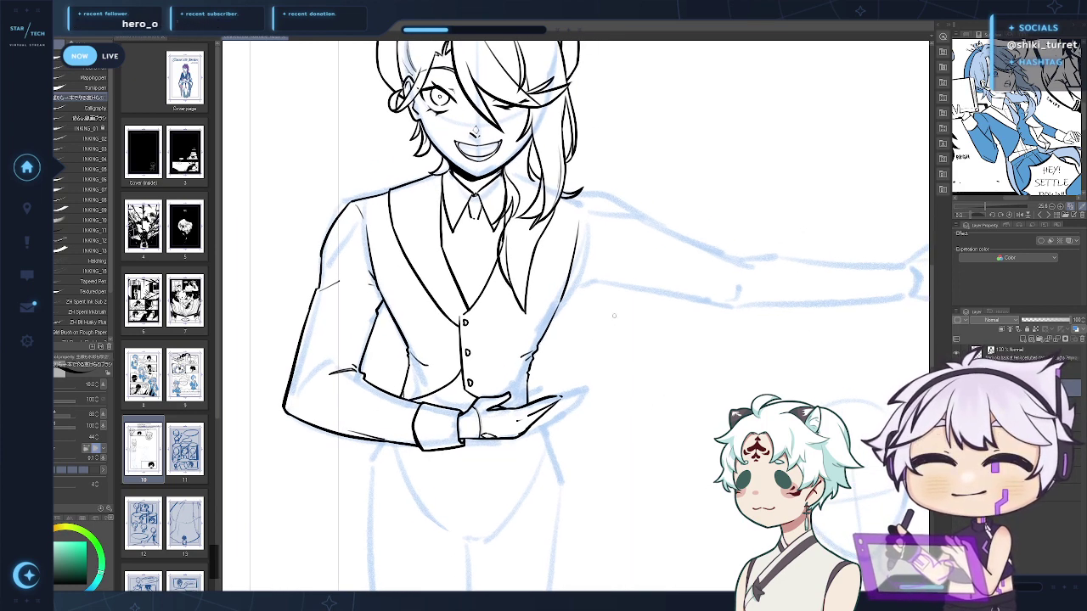
pyautogui.moveTo(613, 315)
pyautogui.mouseDown()
pyautogui.moveTo(594, 308)
pyautogui.moveTo(583, 259)
pyautogui.mouseUp()
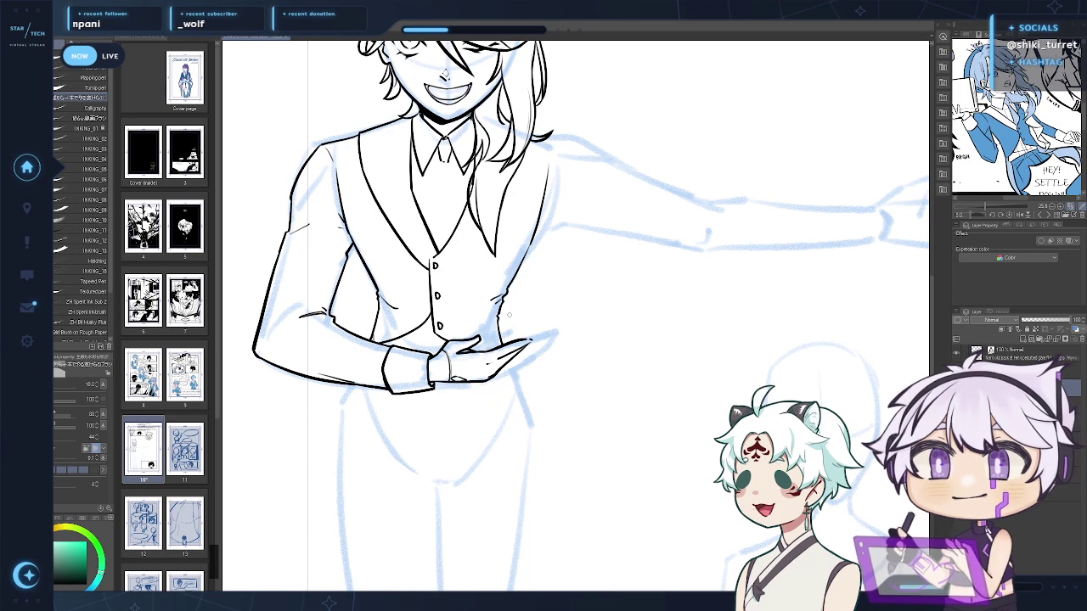
pyautogui.moveTo(508, 354); pyautogui.dragTo(530, 325)
# Ink both sides of the necktie from the knot down into the vest opening, retrying the lines
pyautogui.moveTo(467, 248); pyautogui.dragTo(455, 360)
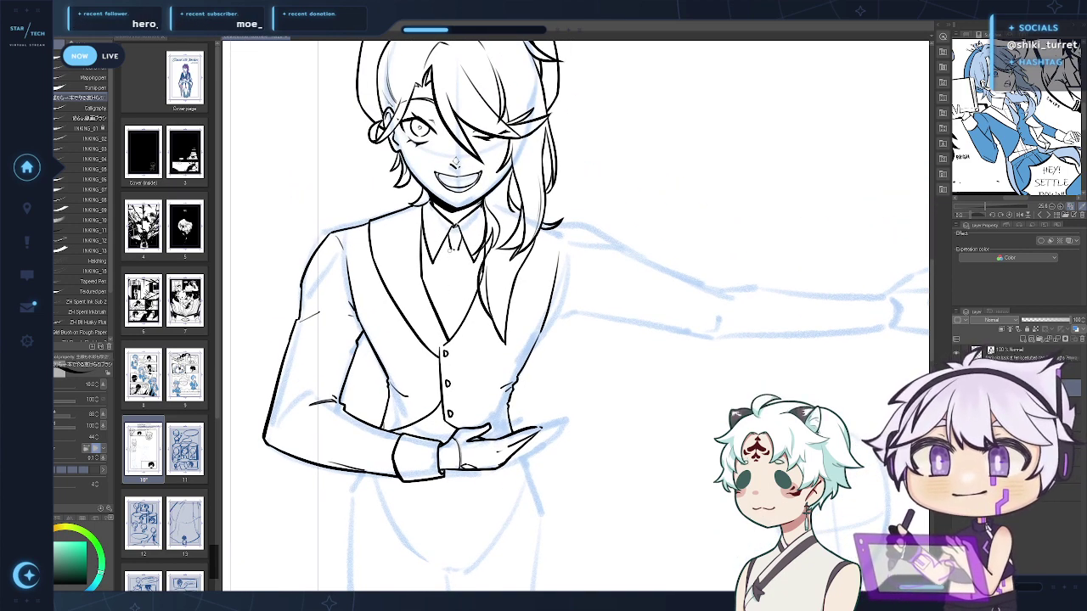
pyautogui.moveTo(449, 246); pyautogui.dragTo(442, 317)
pyautogui.moveTo(448, 253)
pyautogui.mouseDown()
pyautogui.moveTo(440, 322)
pyautogui.moveTo(462, 318)
pyautogui.mouseUp()
pyautogui.hotkey('ctrl', 'z')
pyautogui.hotkey('ctrl', 'z')
pyautogui.hotkey('ctrl', 'z')
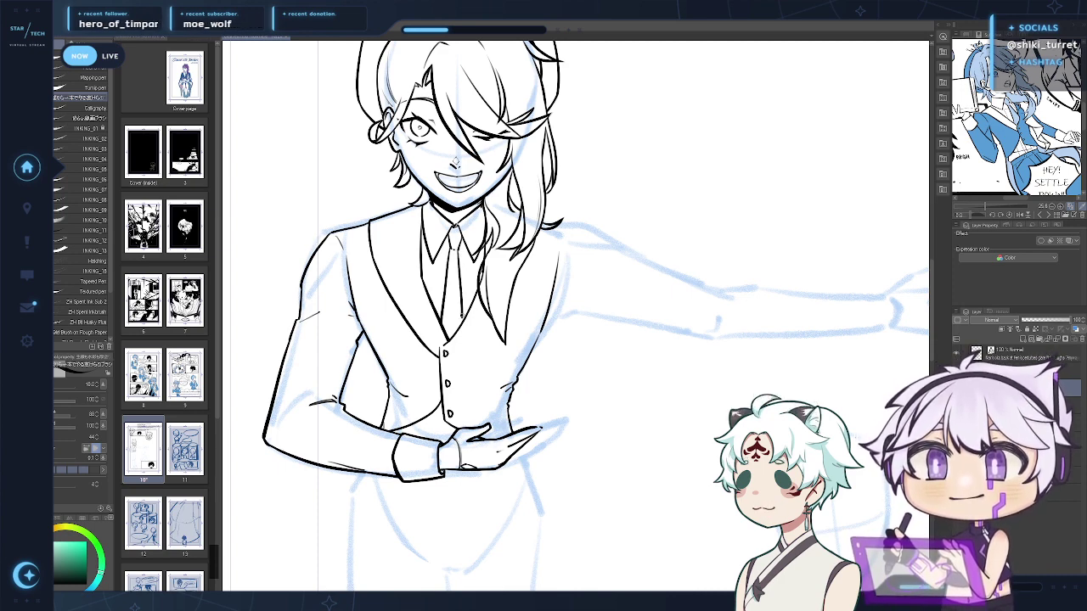
pyautogui.hotkey('ctrl', 'z')
pyautogui.hotkey('ctrl', 'z')
pyautogui.moveTo(458, 251); pyautogui.dragTo(463, 318)
pyautogui.hotkey('ctrl', 'z')
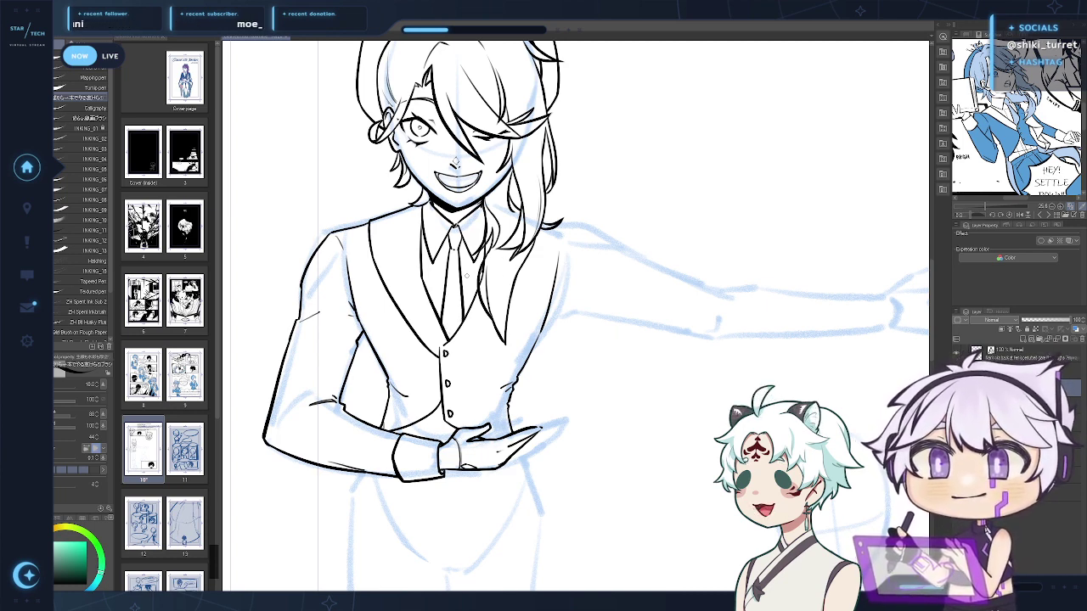
# Try a short fold line on the shirt beside the necktie
pyautogui.moveTo(432, 266)
pyautogui.mouseDown()
pyautogui.moveTo(430, 299)
pyautogui.moveTo(435, 290)
pyautogui.mouseUp()
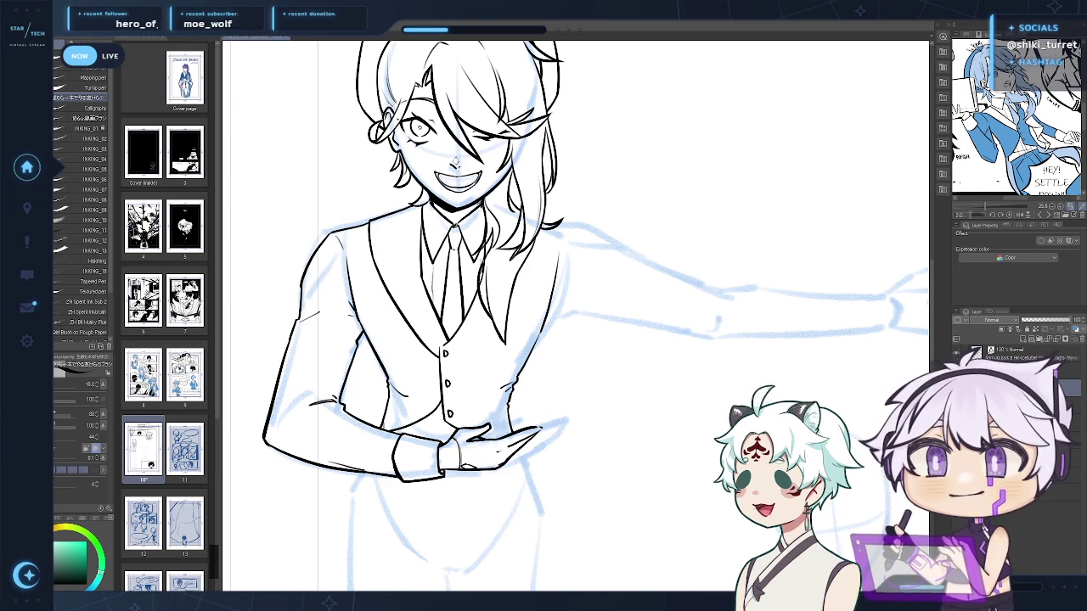
pyautogui.hotkey('ctrl', 'z')
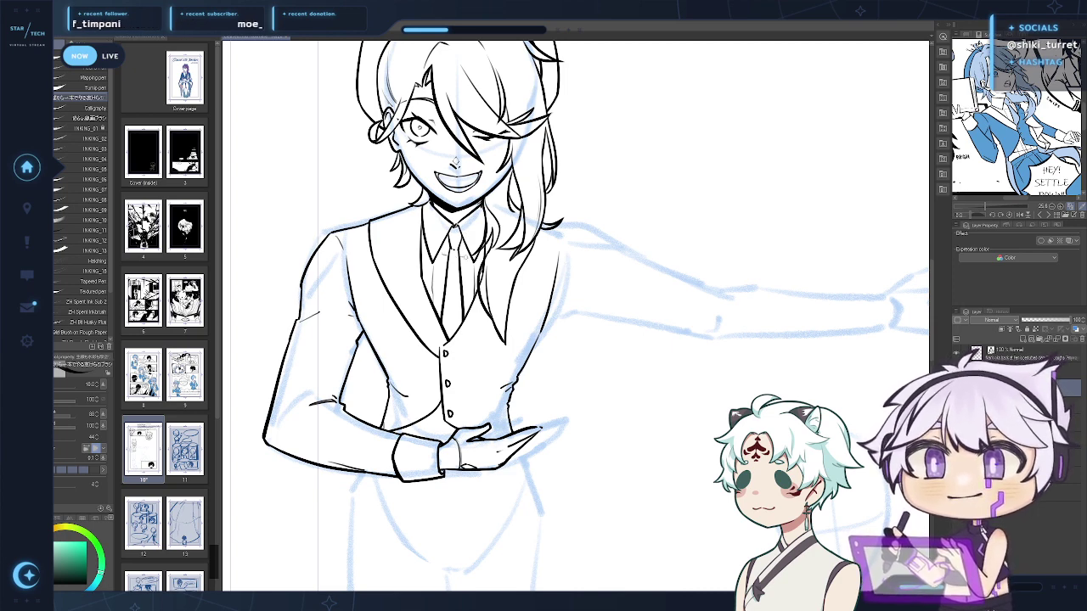
# Ink the top edge of the outstretched upper arm from the shoulder to the elbow, with a small fold line beneath it
pyautogui.moveTo(689, 405); pyautogui.dragTo(681, 390)
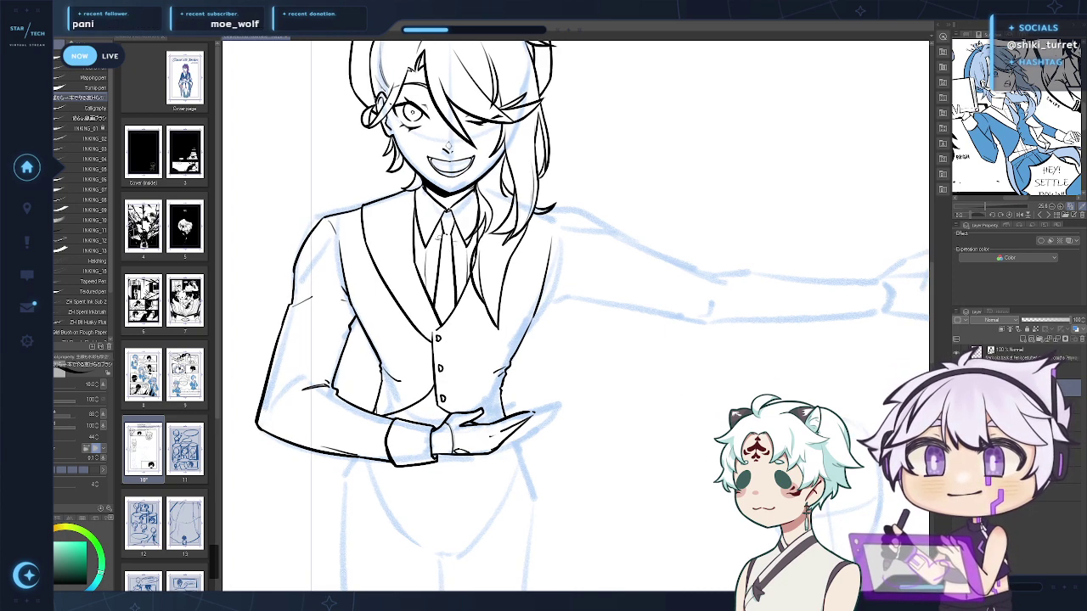
pyautogui.moveTo(620, 459); pyautogui.dragTo(632, 394)
pyautogui.moveTo(526, 458); pyautogui.dragTo(528, 409)
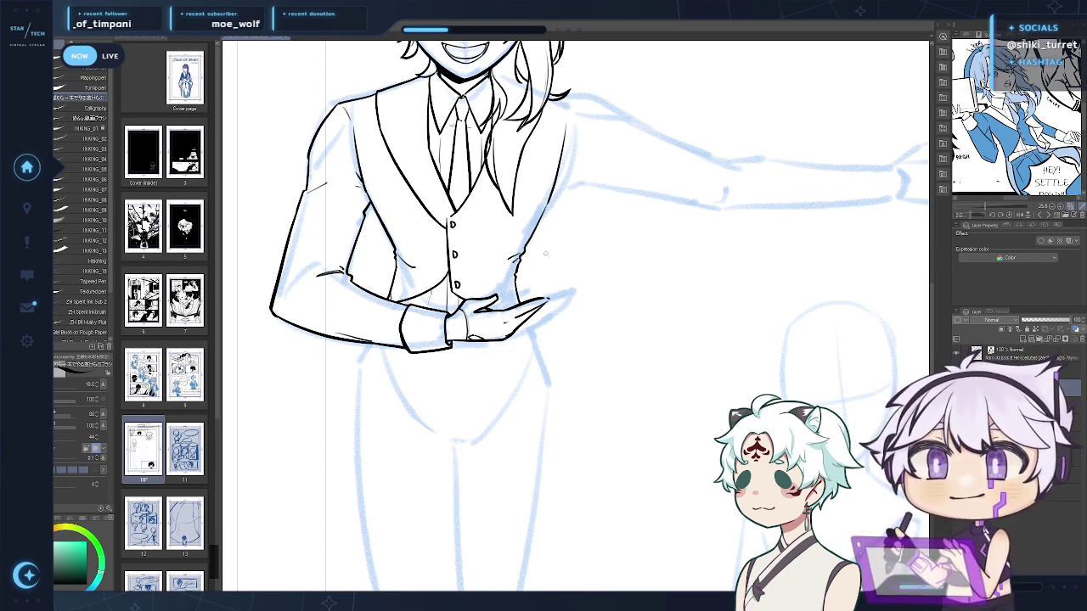
pyautogui.moveTo(553, 338); pyautogui.dragTo(474, 443)
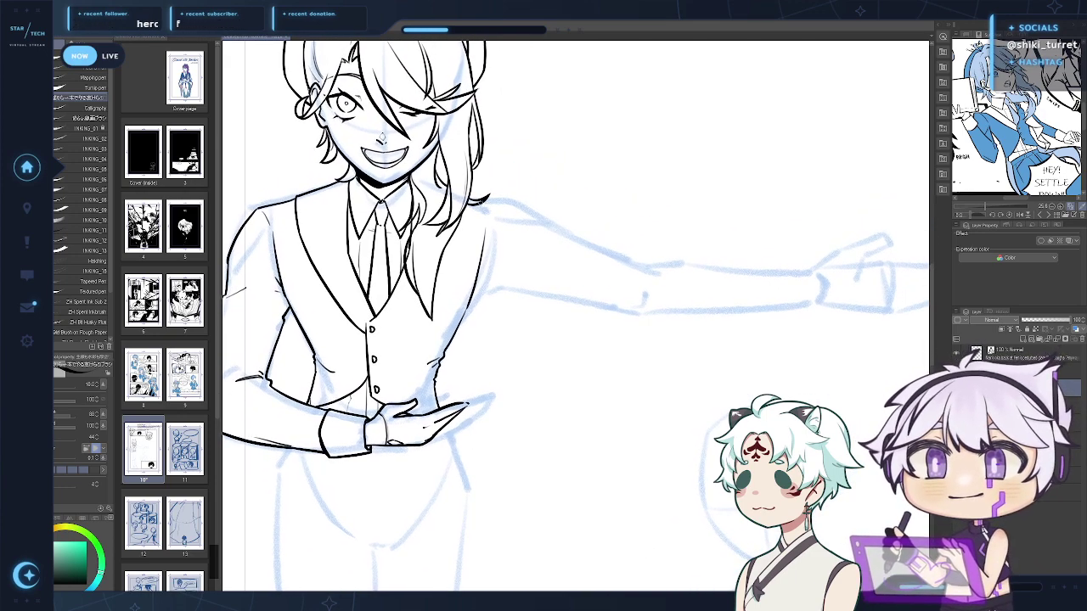
pyautogui.moveTo(597, 250); pyautogui.dragTo(509, 275)
pyautogui.moveTo(399, 225)
pyautogui.mouseDown()
pyautogui.moveTo(490, 258)
pyautogui.moveTo(467, 256)
pyautogui.mouseUp()
pyautogui.hotkey('ctrl', 'z')
pyautogui.hotkey('ctrl', 'z')
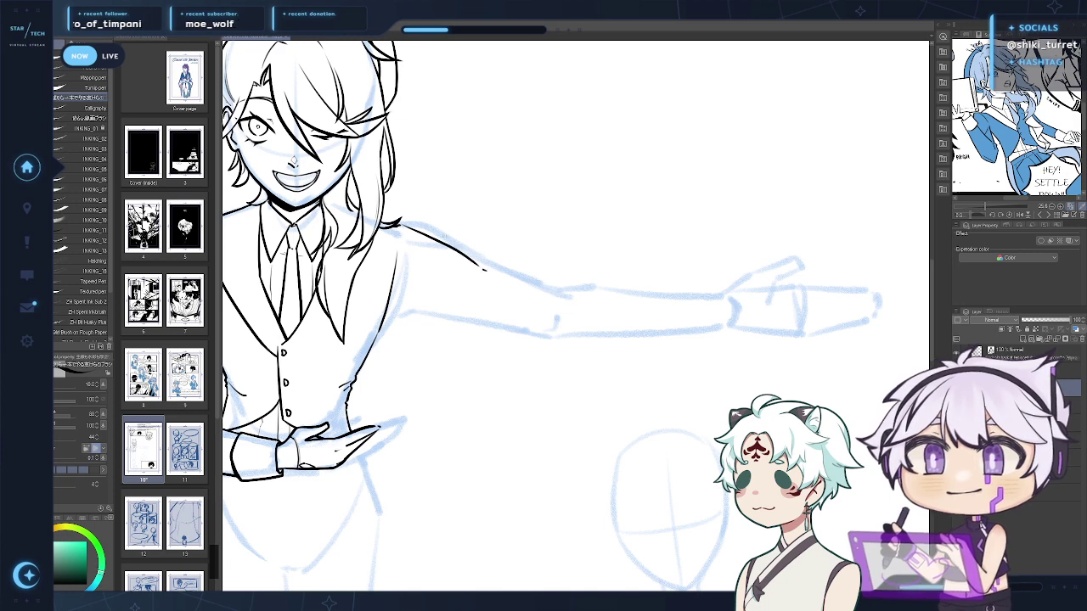
pyautogui.moveTo(431, 234)
pyautogui.mouseDown()
pyautogui.moveTo(543, 287)
pyautogui.moveTo(533, 281)
pyautogui.moveTo(566, 253)
pyautogui.mouseUp()
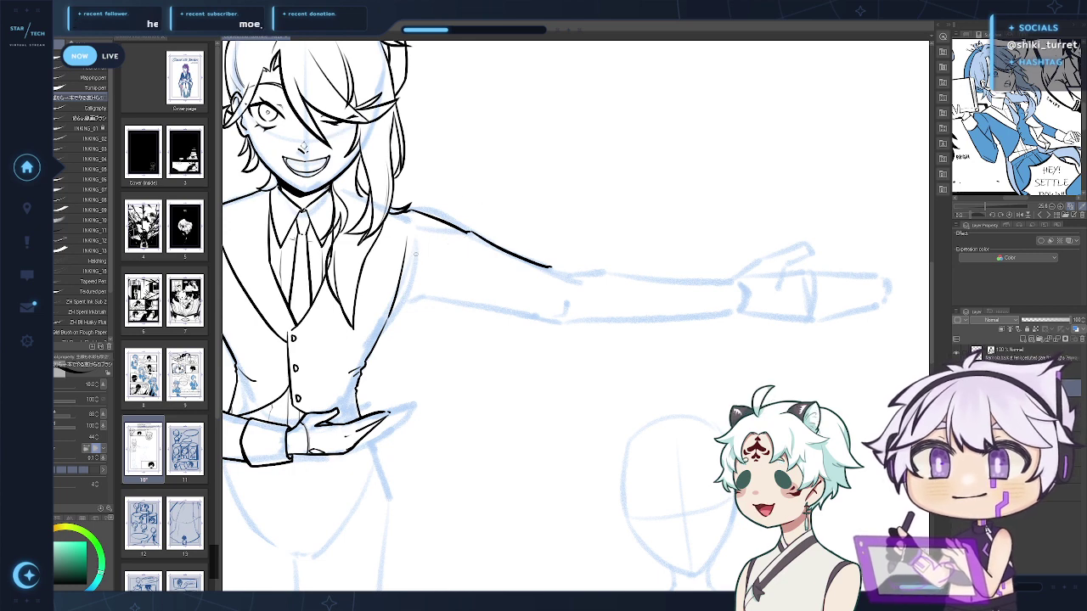
pyautogui.moveTo(422, 259); pyautogui.dragTo(439, 248)
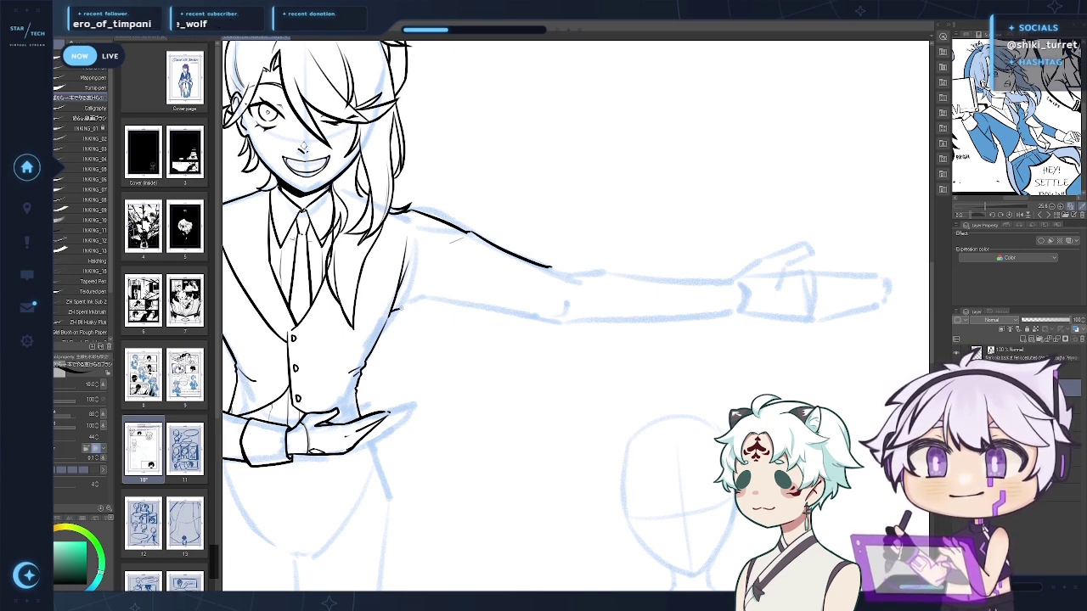
# Ink the outstretched arm's underside from the armpit to the wrist and the forearm's top edge beyond the elbow
pyautogui.moveTo(393, 311)
pyautogui.mouseDown()
pyautogui.moveTo(542, 325)
pyautogui.moveTo(698, 313)
pyautogui.mouseUp()
pyautogui.hotkey('ctrl', 'z')
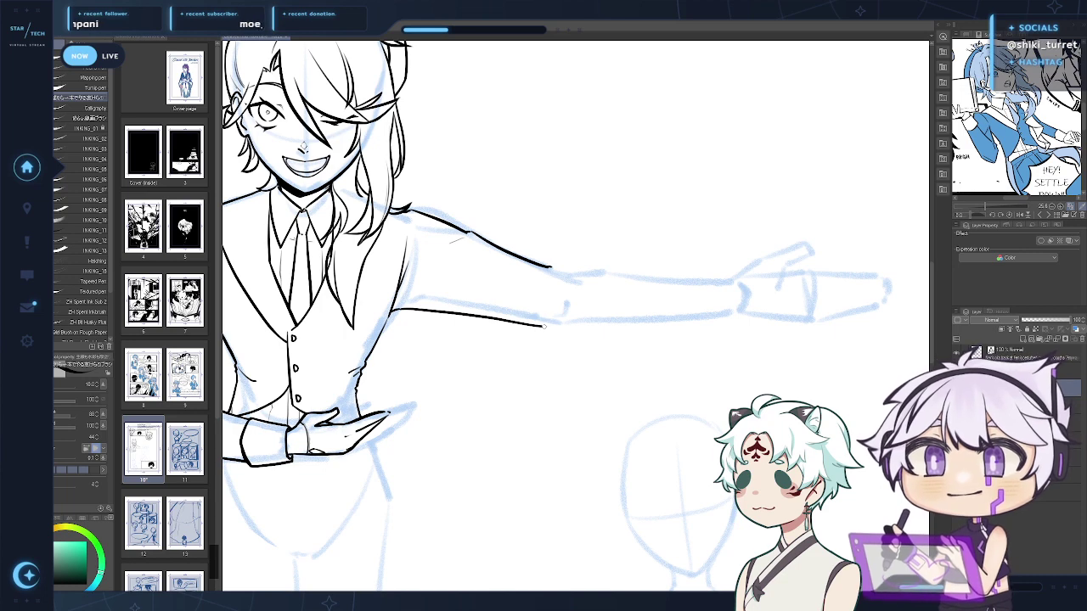
pyautogui.moveTo(550, 326); pyautogui.dragTo(720, 317)
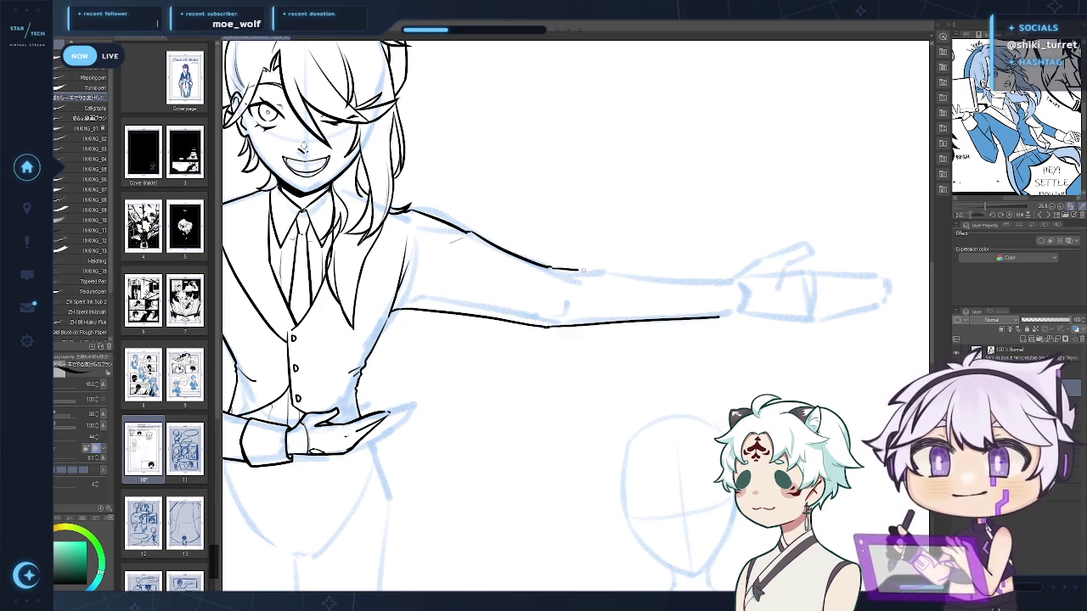
pyautogui.hotkey('ctrl', 'z')
pyautogui.moveTo(583, 270); pyautogui.dragTo(693, 279)
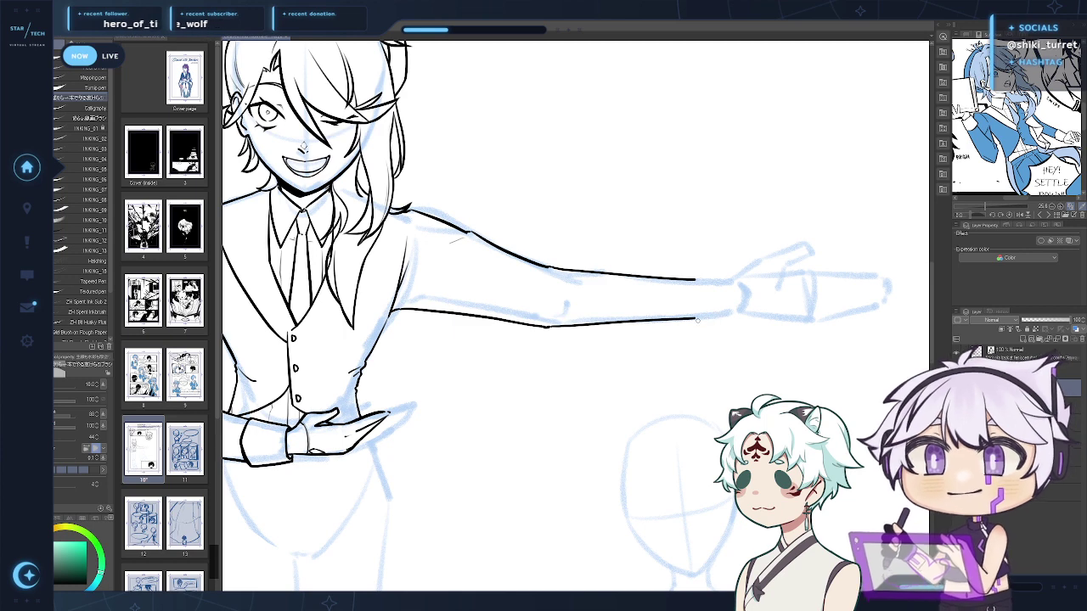
# Ink the cuff's top, curved end and bottom edges beyond the outstretched sleeve, retrying the strokes
pyautogui.moveTo(735, 340); pyautogui.dragTo(631, 363)
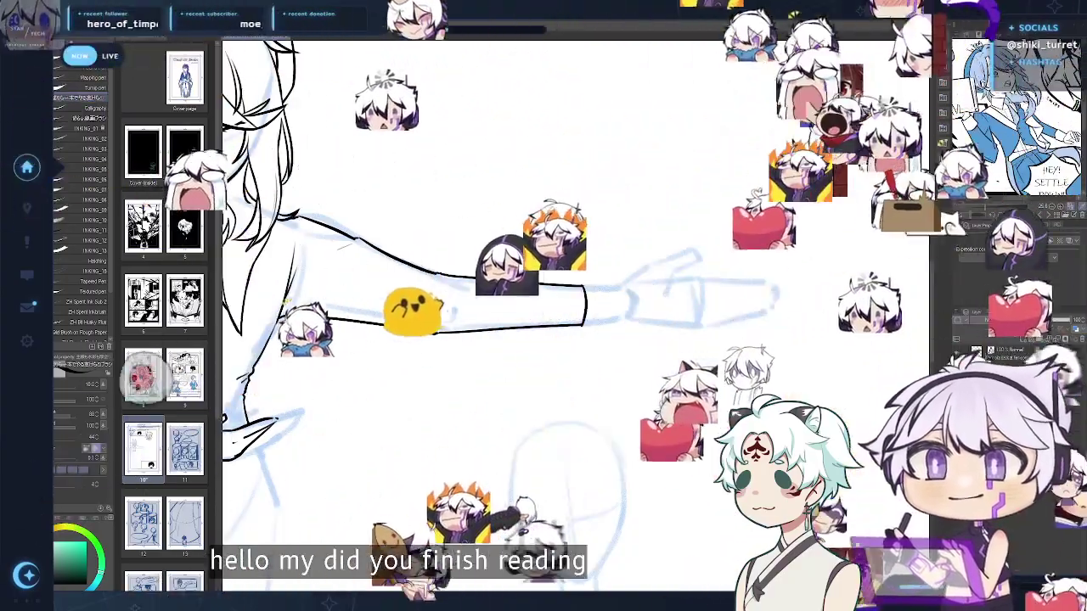
pyautogui.moveTo(637, 300); pyautogui.dragTo(659, 326)
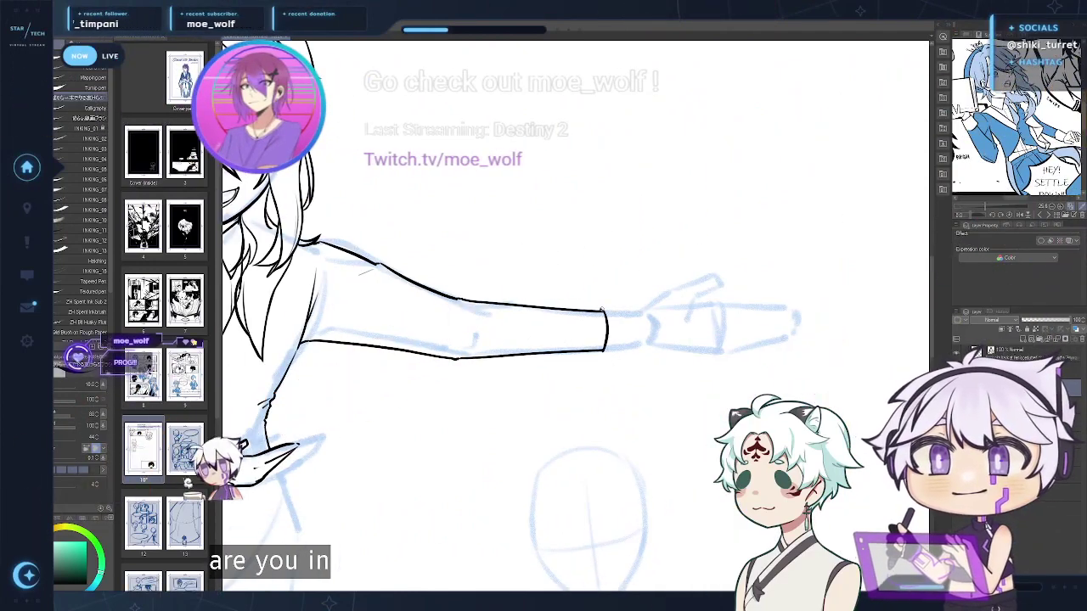
pyautogui.moveTo(600, 309)
pyautogui.mouseDown()
pyautogui.moveTo(652, 311)
pyautogui.moveTo(640, 316)
pyautogui.moveTo(651, 325)
pyautogui.moveTo(645, 347)
pyautogui.mouseUp()
pyautogui.hotkey('ctrl', 'z')
pyautogui.hotkey('ctrl', 'z')
pyautogui.hotkey('ctrl', 'z')
pyautogui.hotkey('ctrl', 'z')
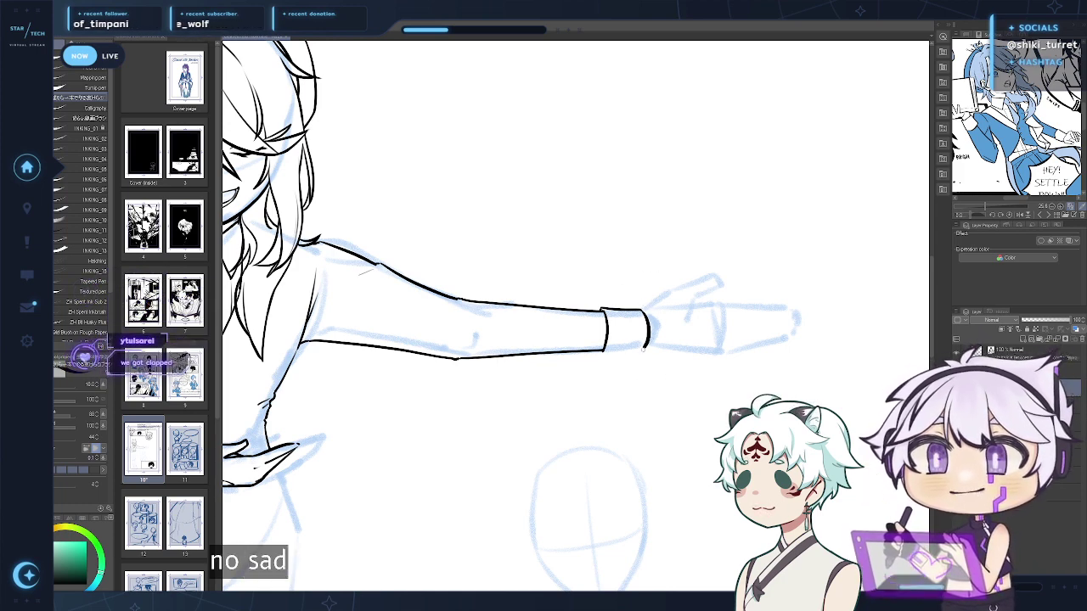
pyautogui.moveTo(646, 347)
pyautogui.mouseDown()
pyautogui.moveTo(590, 358)
pyautogui.moveTo(604, 352)
pyautogui.mouseUp()
pyautogui.hotkey('ctrl', 'z')
pyautogui.hotkey('ctrl', 'z')
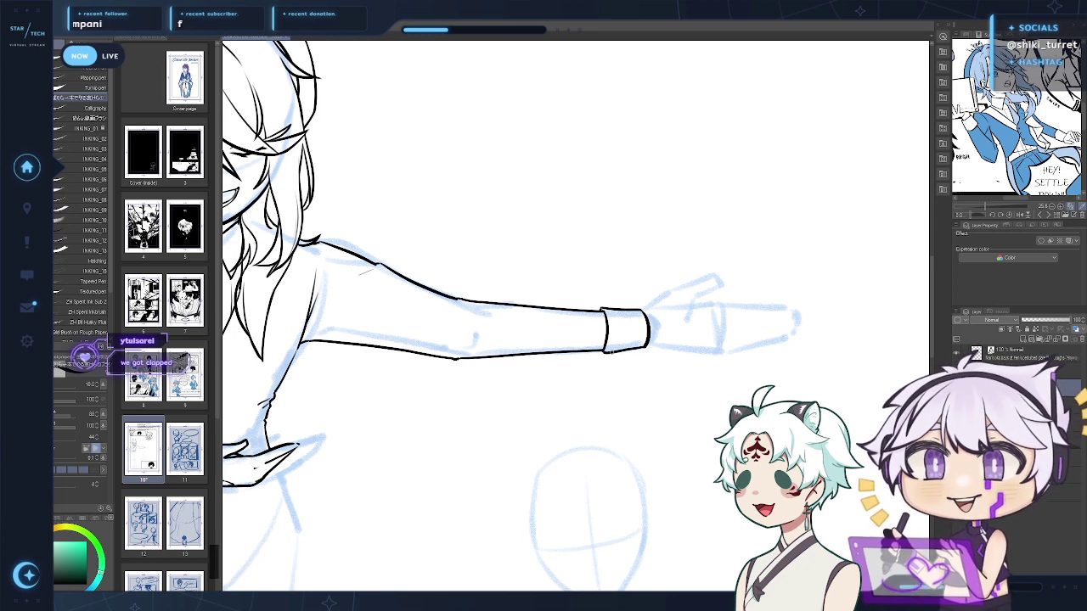
# Save the page and ink the outstretched hand's thumb from the cuff to its tip, with the crease at its base
pyautogui.moveTo(718, 370); pyautogui.dragTo(699, 368)
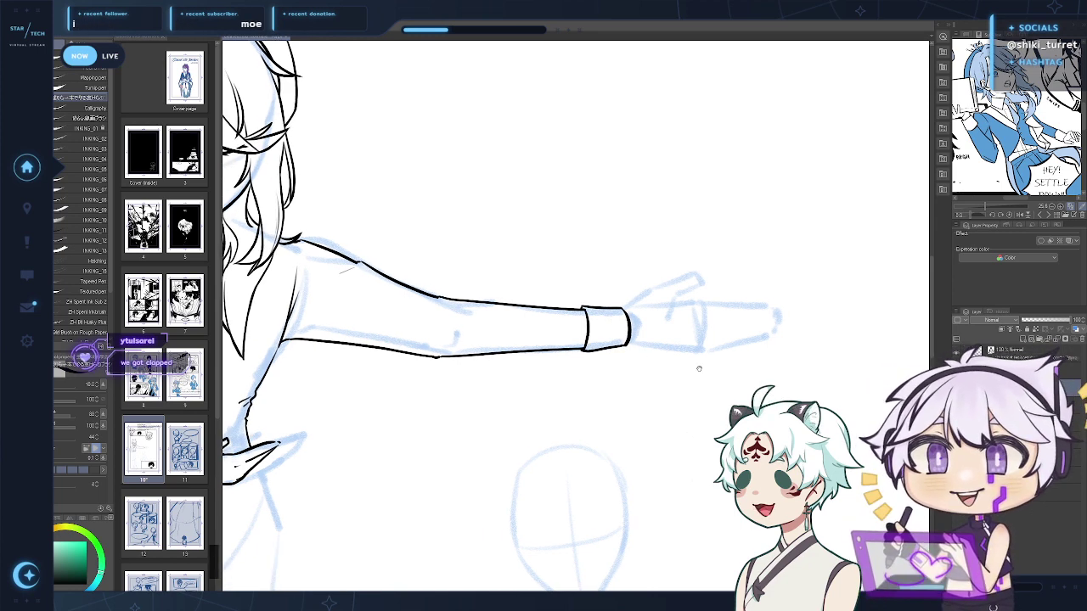
pyautogui.moveTo(615, 365); pyautogui.dragTo(574, 396)
pyautogui.hotkey('ctrl', 's')
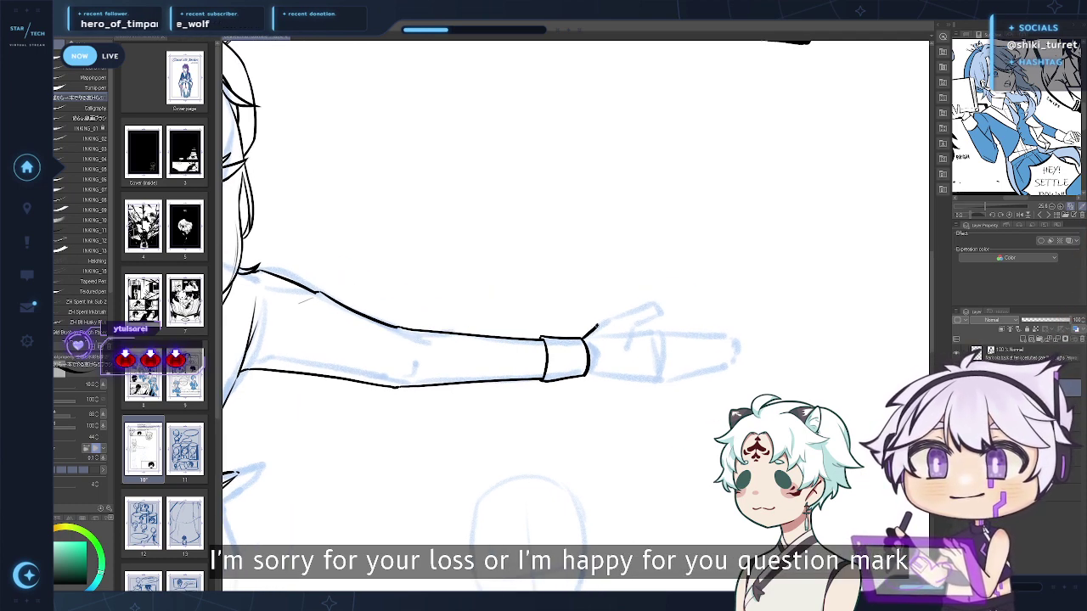
pyautogui.moveTo(585, 338); pyautogui.dragTo(642, 309)
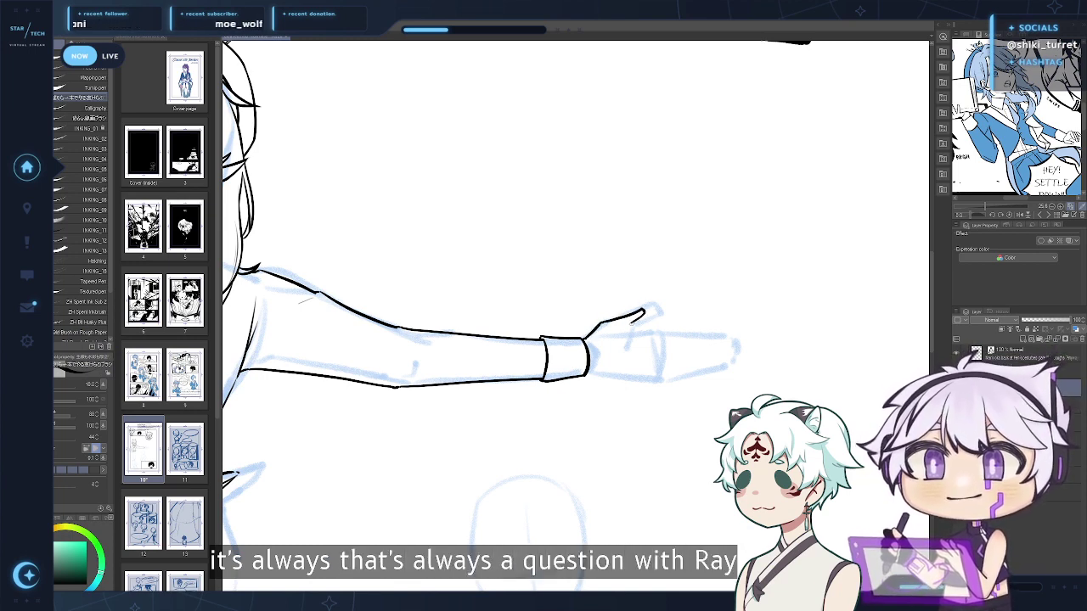
pyautogui.hotkey('ctrl', 'z')
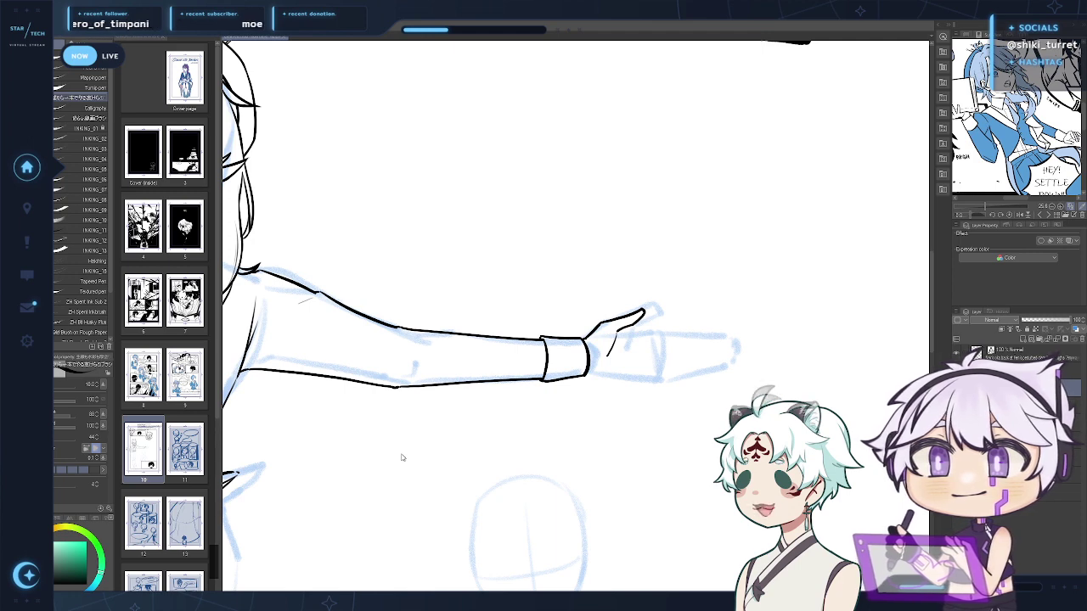
# Ink the outstretched hand's palm underside and the top edge of its fingers, closing the fingertips with a short end line
pyautogui.moveTo(401, 453); pyautogui.dragTo(398, 448)
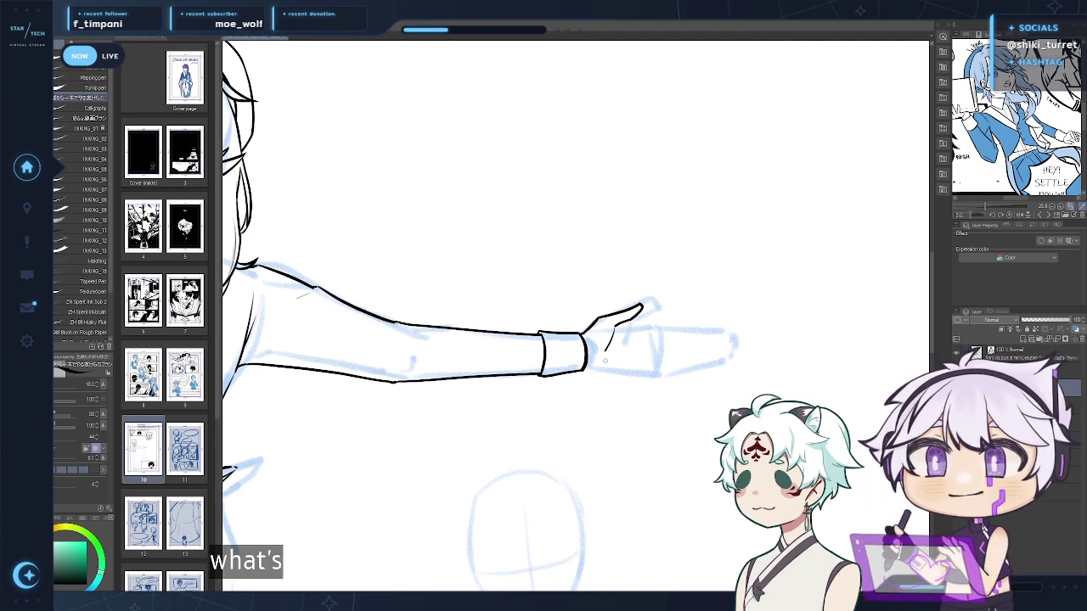
pyautogui.moveTo(584, 370); pyautogui.dragTo(634, 377)
pyautogui.moveTo(617, 325); pyautogui.dragTo(691, 328)
pyautogui.hotkey('ctrl', 'z')
pyautogui.hotkey('ctrl', 'z')
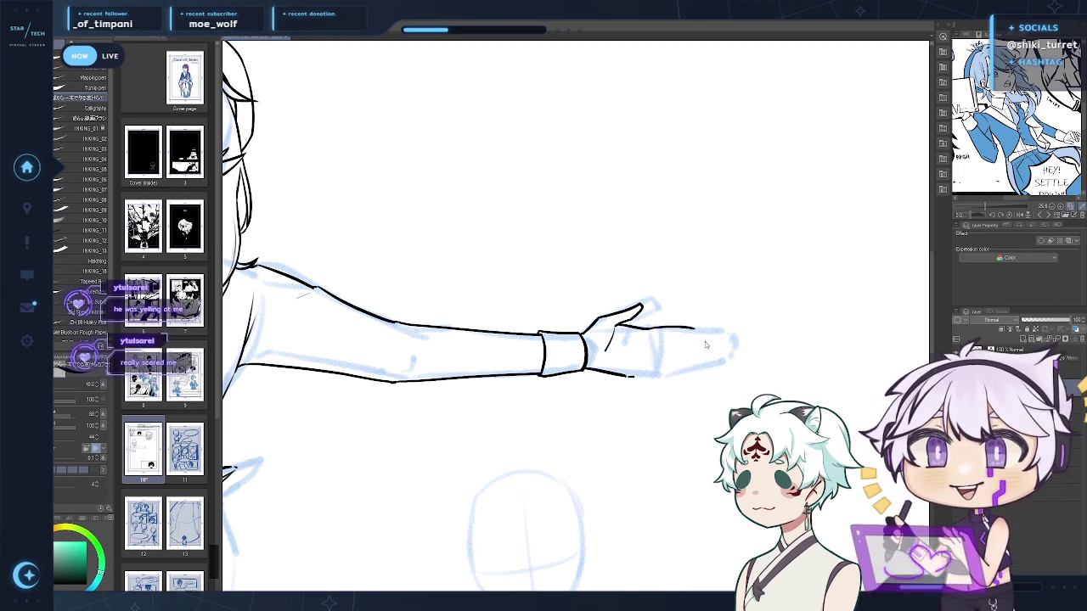
pyautogui.hotkey('ctrl', 'z')
pyautogui.moveTo(696, 332); pyautogui.dragTo(703, 356)
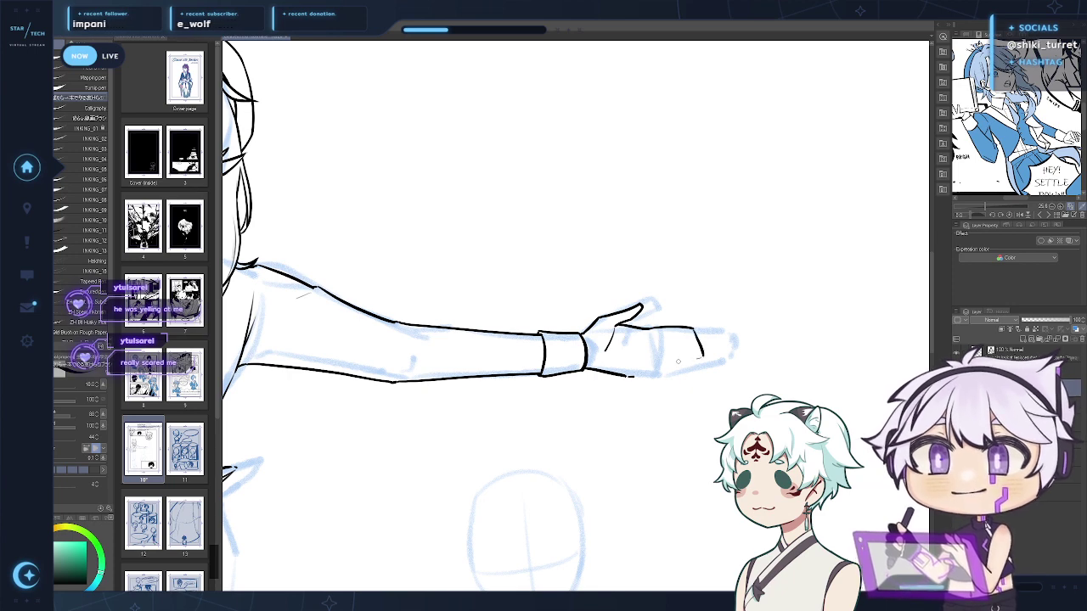
# Ink the lower edge of the outstretched hand with the little finger and a rounded fingertip outline, retrying the lines
pyautogui.moveTo(630, 377); pyautogui.dragTo(695, 365)
pyautogui.hotkey('ctrl', 'z')
pyautogui.moveTo(629, 376)
pyautogui.mouseDown()
pyautogui.moveTo(678, 370)
pyautogui.moveTo(634, 364)
pyautogui.moveTo(703, 357)
pyautogui.moveTo(693, 335)
pyautogui.moveTo(706, 355)
pyautogui.moveTo(687, 358)
pyautogui.moveTo(695, 363)
pyautogui.mouseUp()
pyautogui.hotkey('ctrl', 'z')
pyautogui.hotkey('ctrl', 'z')
pyautogui.press('e')
pyautogui.press('p')
pyautogui.hotkey('ctrl', 'z')
pyautogui.hotkey('ctrl', 'z')
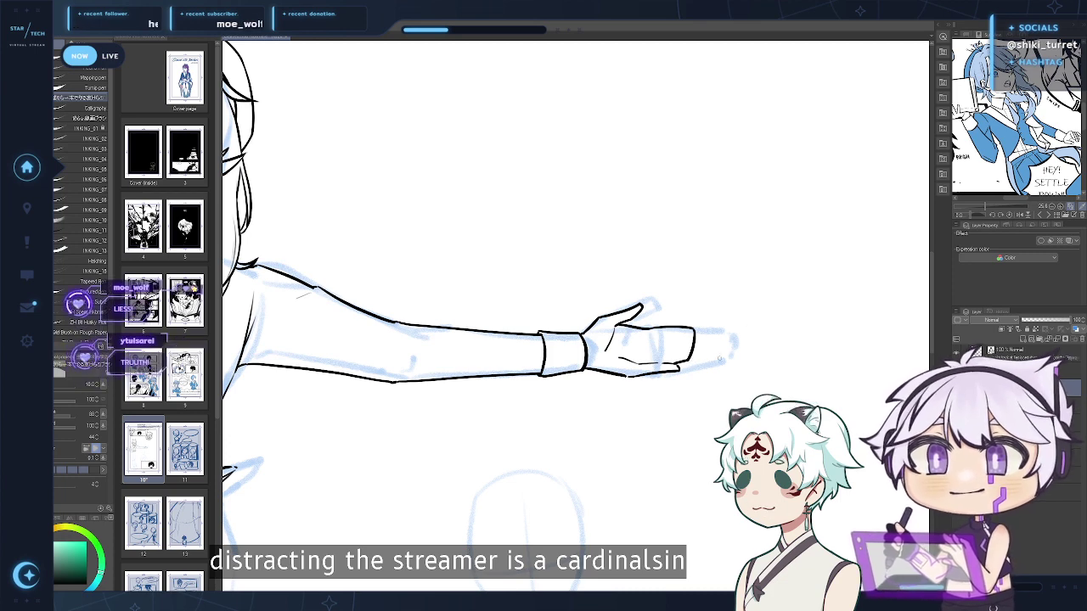
# Erase the closed fingertip outline and ink separate finger lines on the outstretched hand, cleaning up the little finger's edge
pyautogui.press('e')
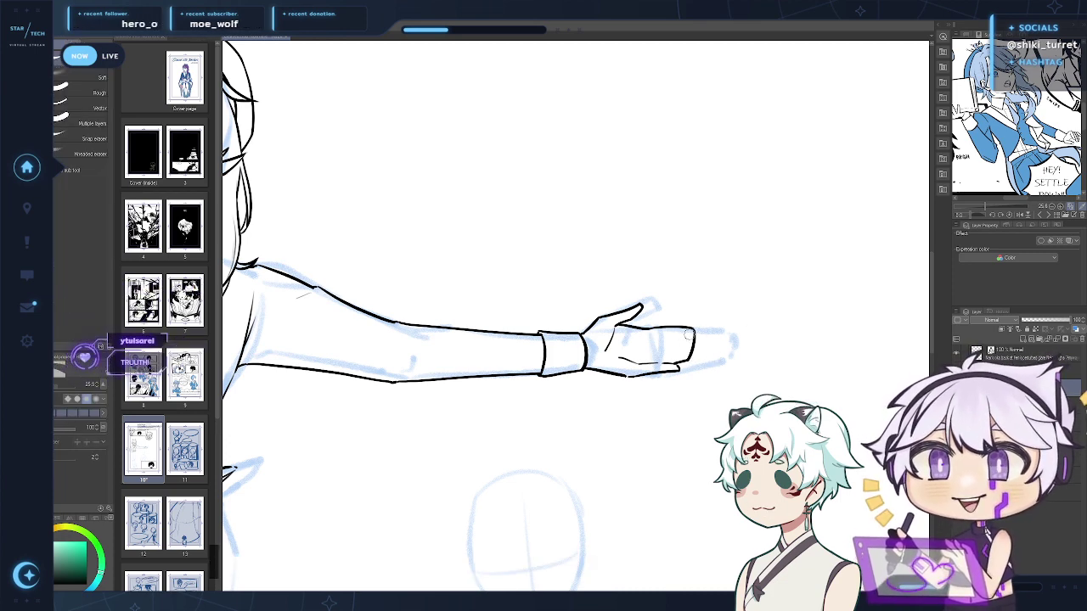
pyautogui.press('p')
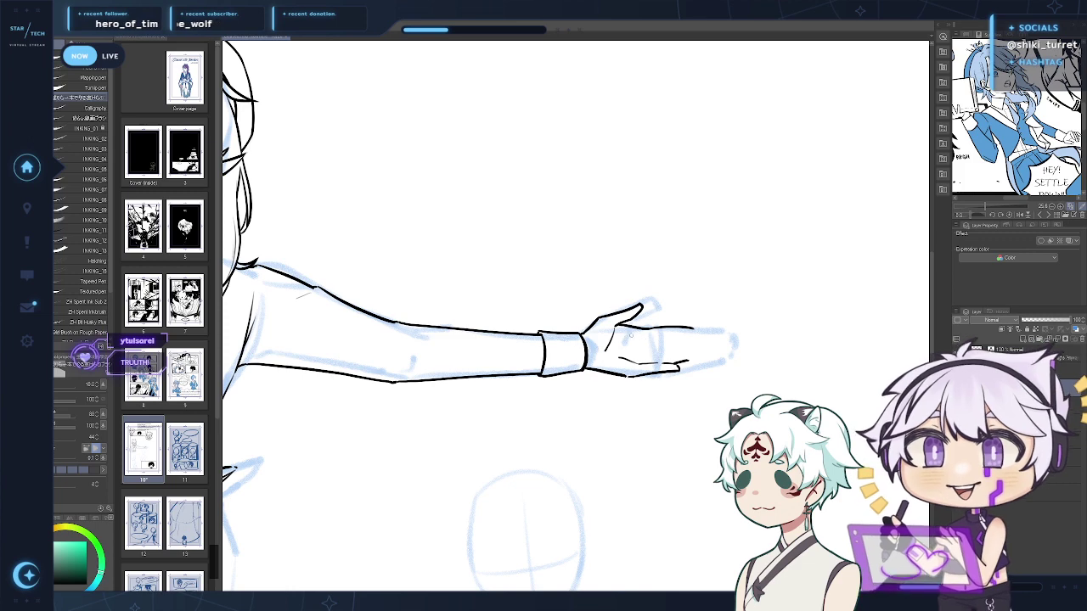
pyautogui.moveTo(640, 338); pyautogui.dragTo(689, 338)
pyautogui.hotkey('ctrl', 'z')
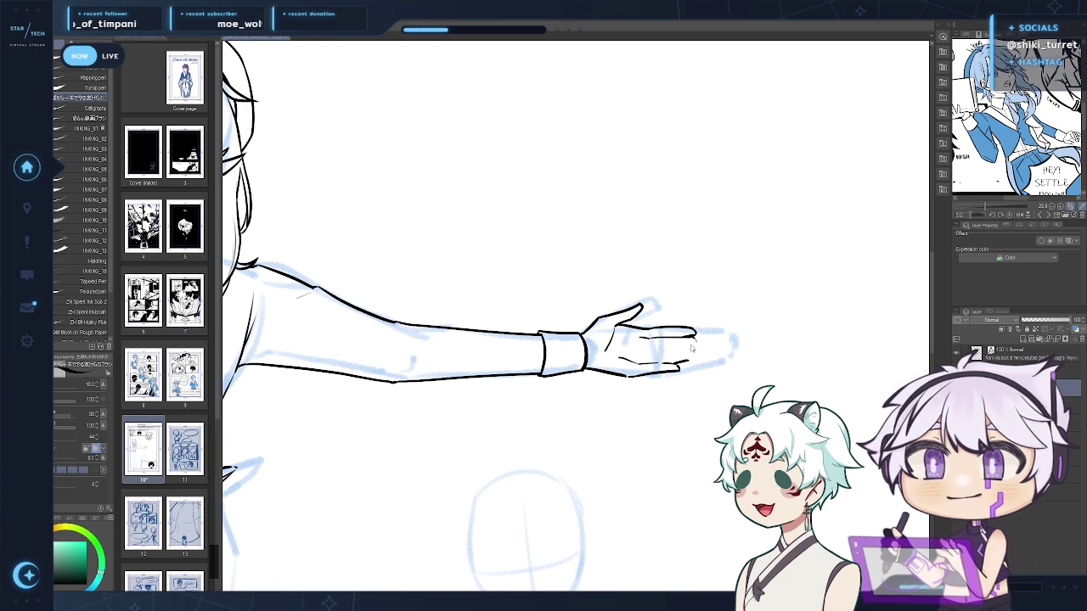
pyautogui.moveTo(688, 345); pyautogui.dragTo(654, 349)
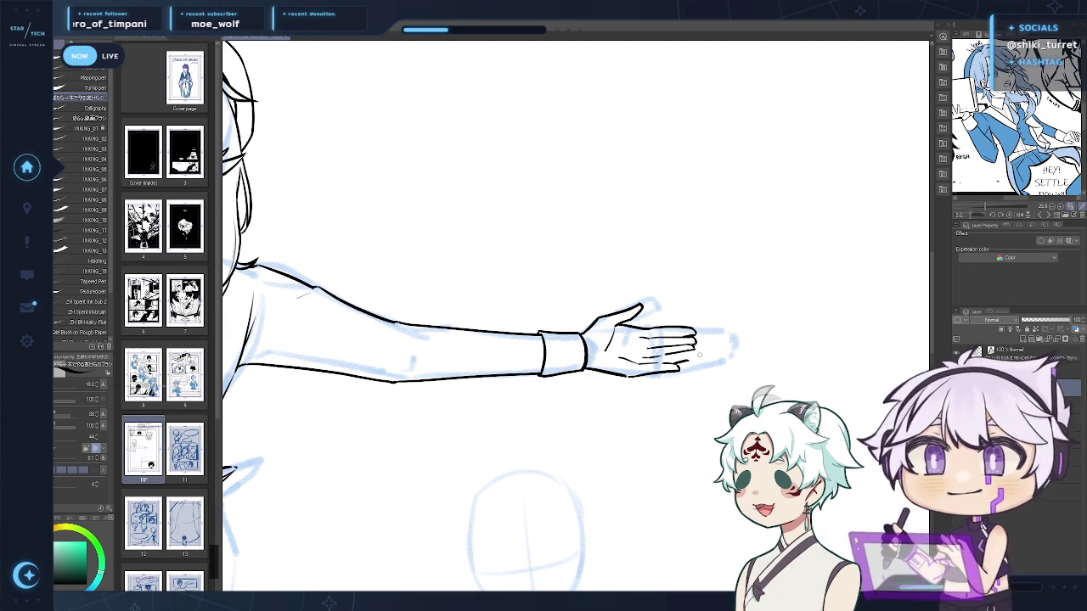
pyautogui.press('e')
pyautogui.moveTo(685, 360); pyautogui.dragTo(674, 363)
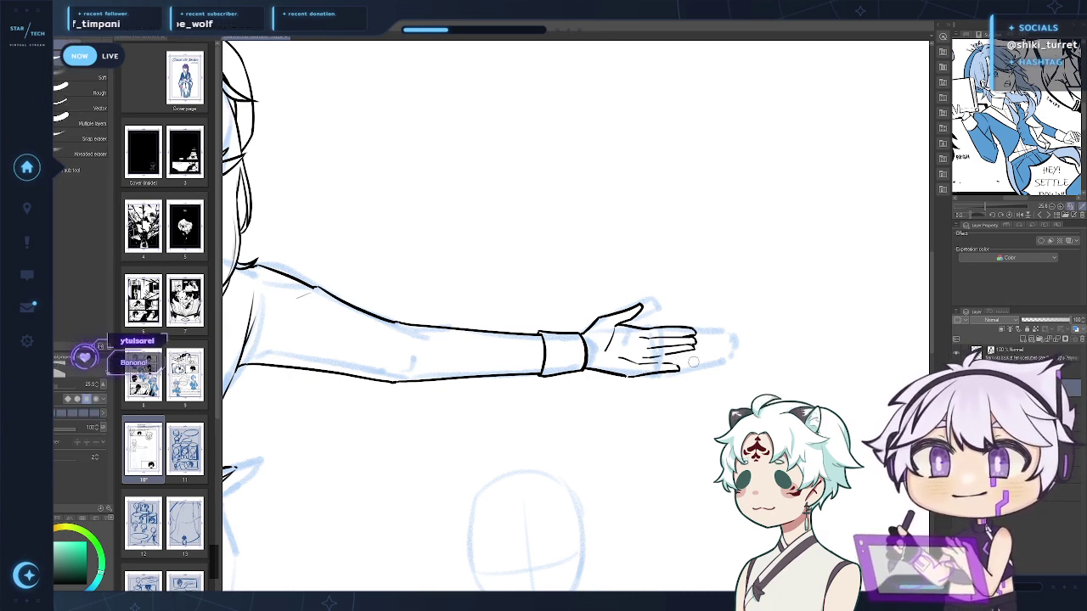
# Flip the canvas view horizontally, lasso and delete the outstretched hand's fingers, and select the leftover palm lines
pyautogui.press('h')
pyautogui.moveTo(815, 364)
pyautogui.mouseDown()
pyautogui.moveTo(586, 361)
pyautogui.moveTo(776, 358)
pyautogui.moveTo(755, 355)
pyautogui.mouseUp()
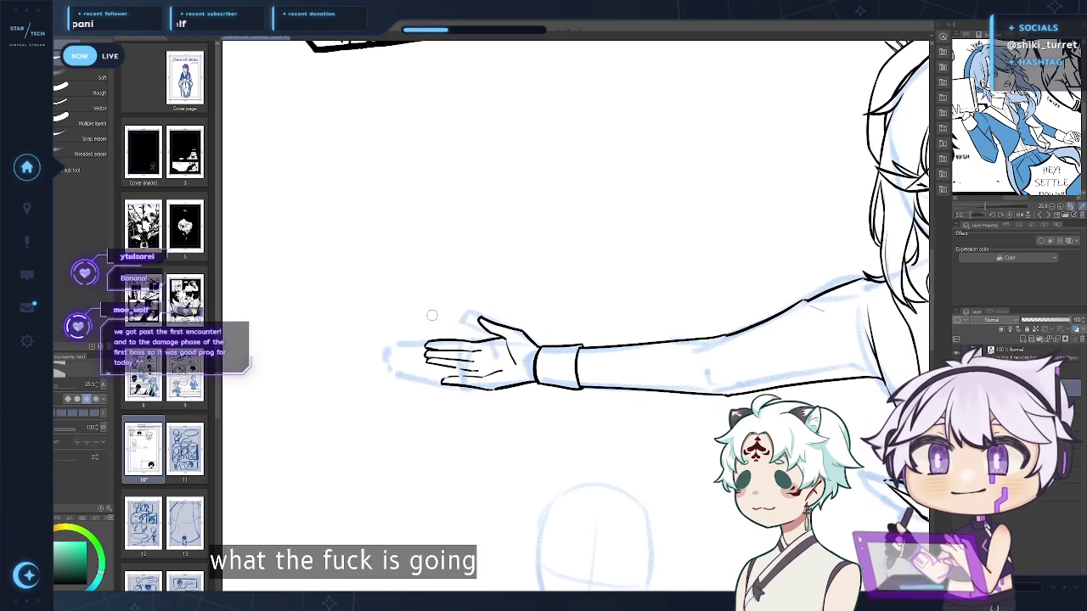
pyautogui.press('m')
pyautogui.moveTo(406, 342)
pyautogui.mouseDown()
pyautogui.moveTo(504, 389)
pyautogui.moveTo(412, 380)
pyautogui.mouseUp()
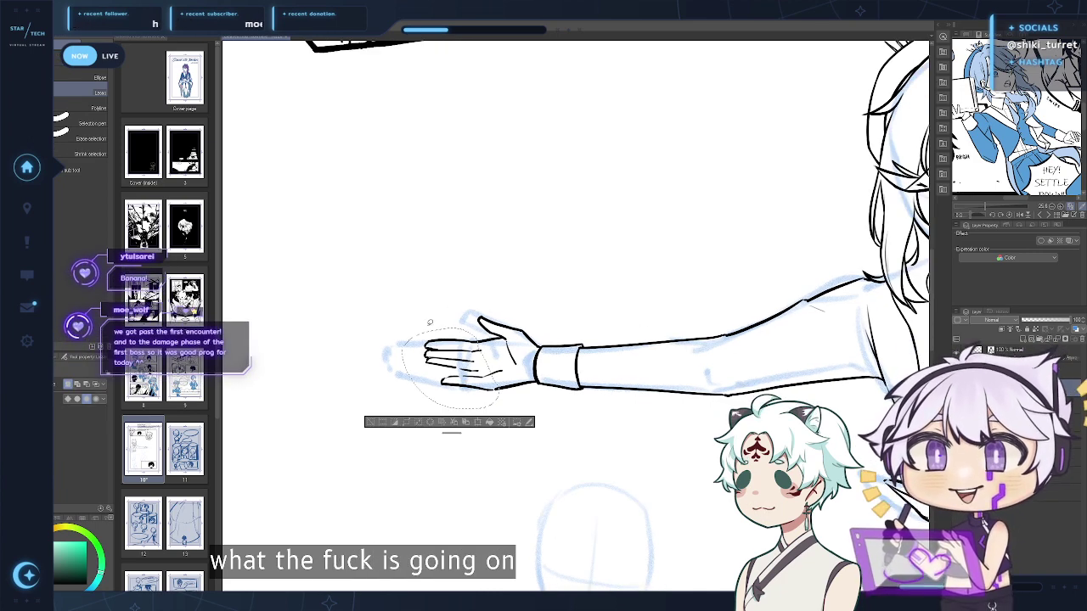
pyautogui.press('Delete')
pyautogui.hotkey('ctrl', 'd')
pyautogui.moveTo(503, 360); pyautogui.dragTo(513, 361)
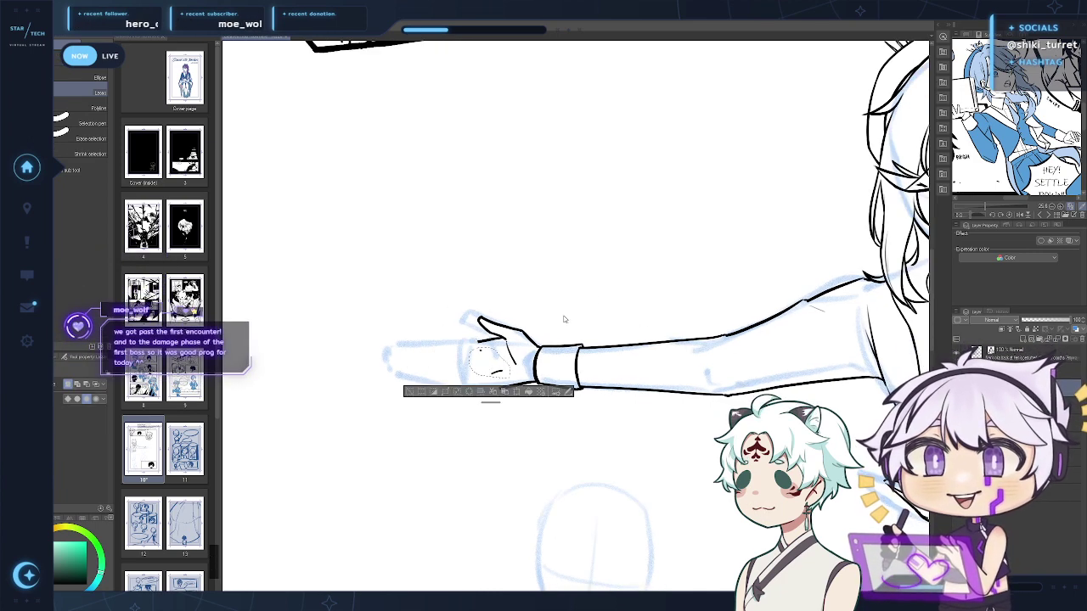
# Delete the lassoed stray lines on the outstretched hand's palm, clear the selection, and mirror the canvas view
pyautogui.press('Delete')
pyautogui.hotkey('ctrl', 'd')
pyautogui.press('h')
pyautogui.moveTo(671, 370); pyautogui.dragTo(662, 370)
# Ink the upper contour and underside of the index finger on the outstretched hand
pyautogui.press('p')
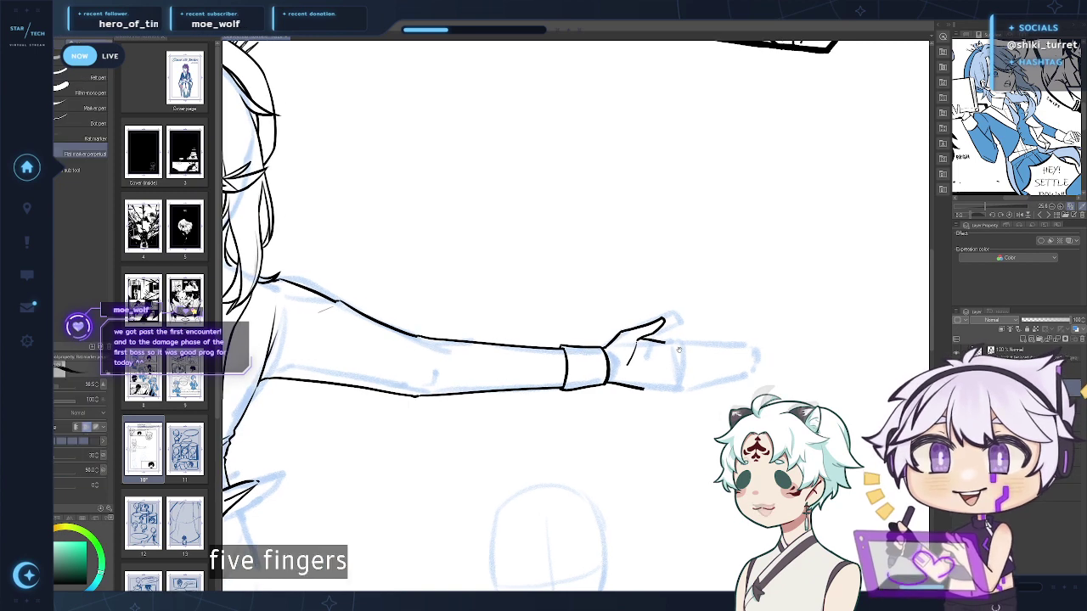
pyautogui.moveTo(727, 352); pyautogui.dragTo(640, 383)
pyautogui.press('p')
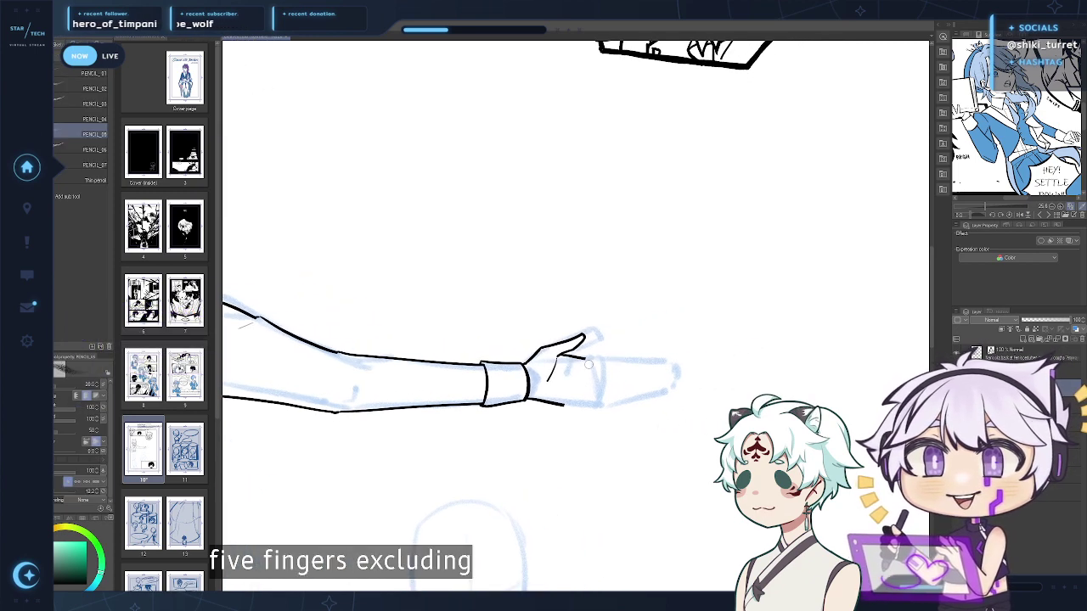
pyautogui.press('p')
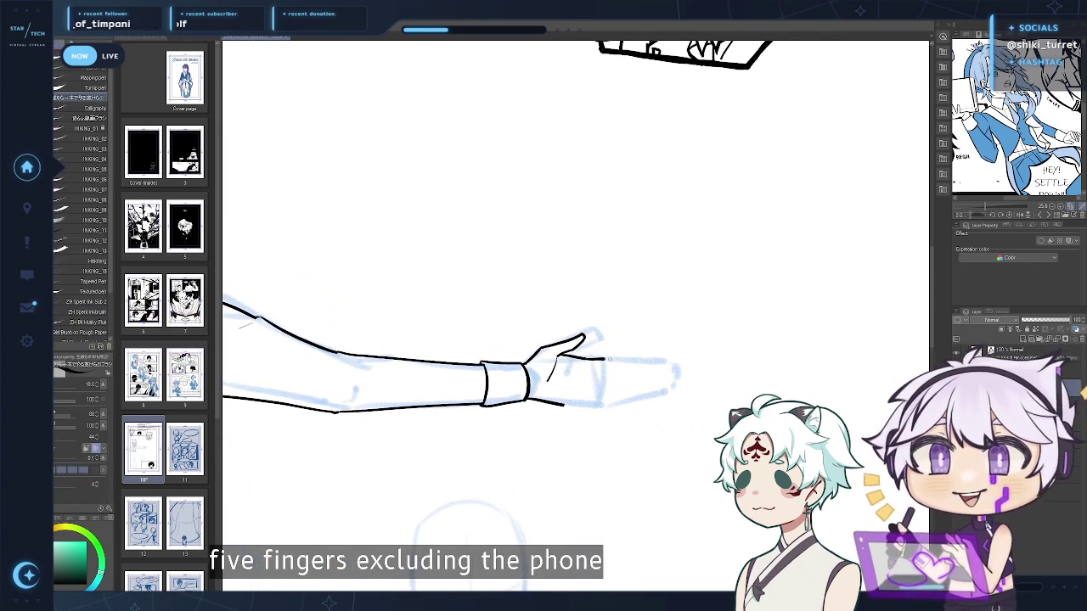
pyautogui.moveTo(586, 357); pyautogui.dragTo(629, 356)
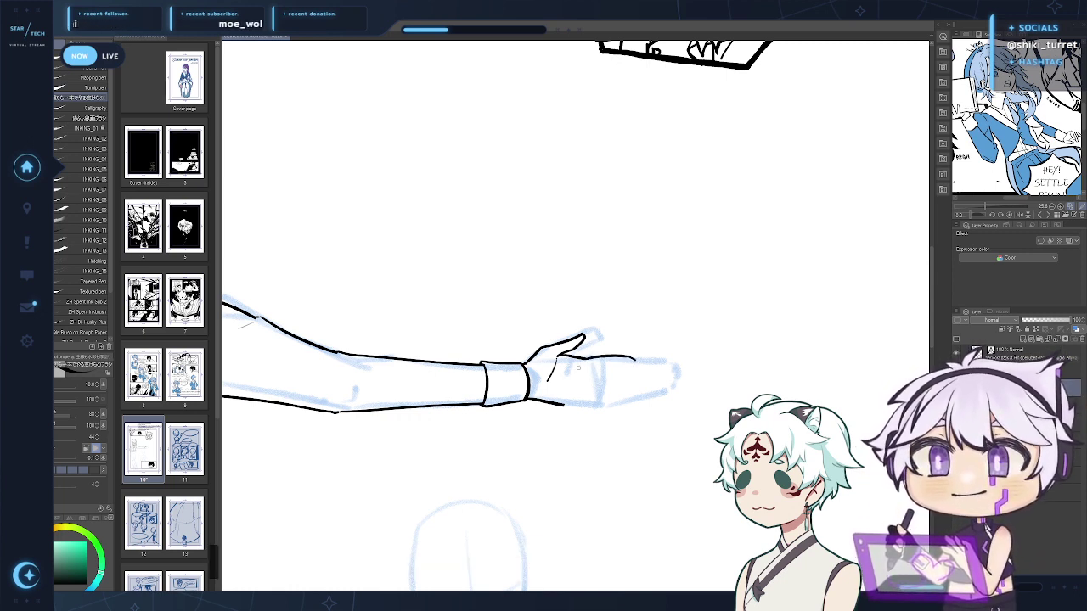
pyautogui.hotkey('ctrl', 'z')
pyautogui.moveTo(609, 367); pyautogui.dragTo(637, 364)
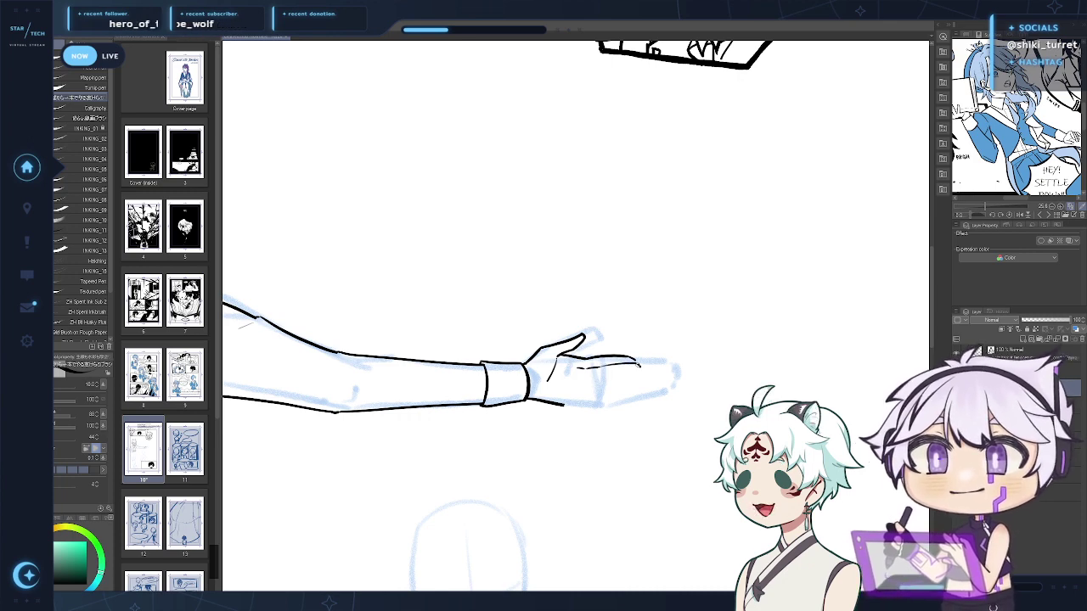
# Ink the remaining fingers and the outer edge of the outstretched hand with the inking pen
pyautogui.press('r')
pyautogui.moveTo(710, 331); pyautogui.dragTo(475, 247)
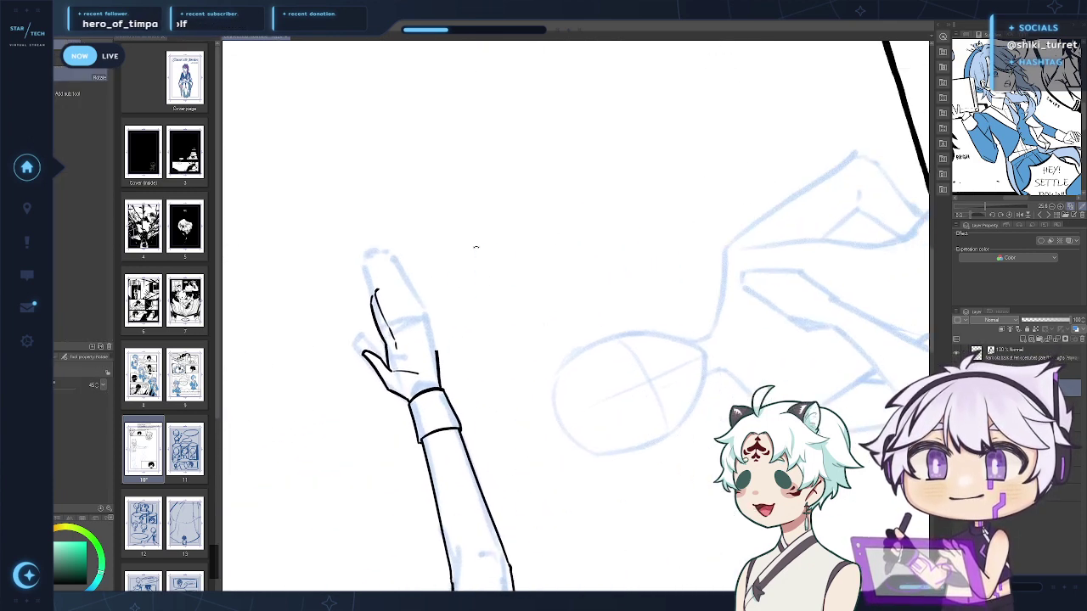
pyautogui.press('p')
pyautogui.moveTo(380, 291); pyautogui.dragTo(408, 336)
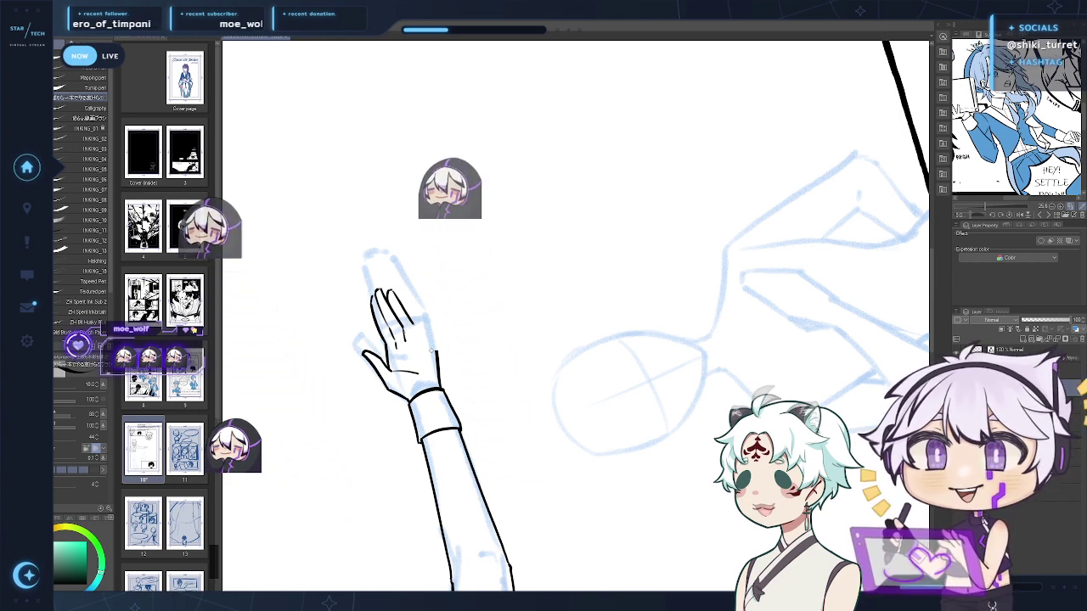
pyautogui.press('e')
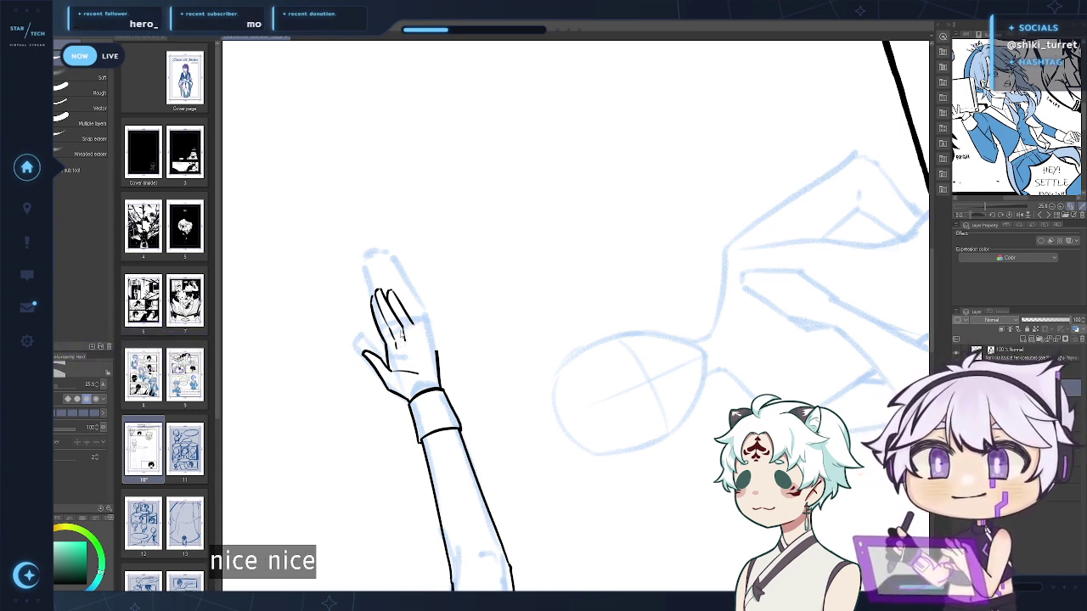
pyautogui.press('p')
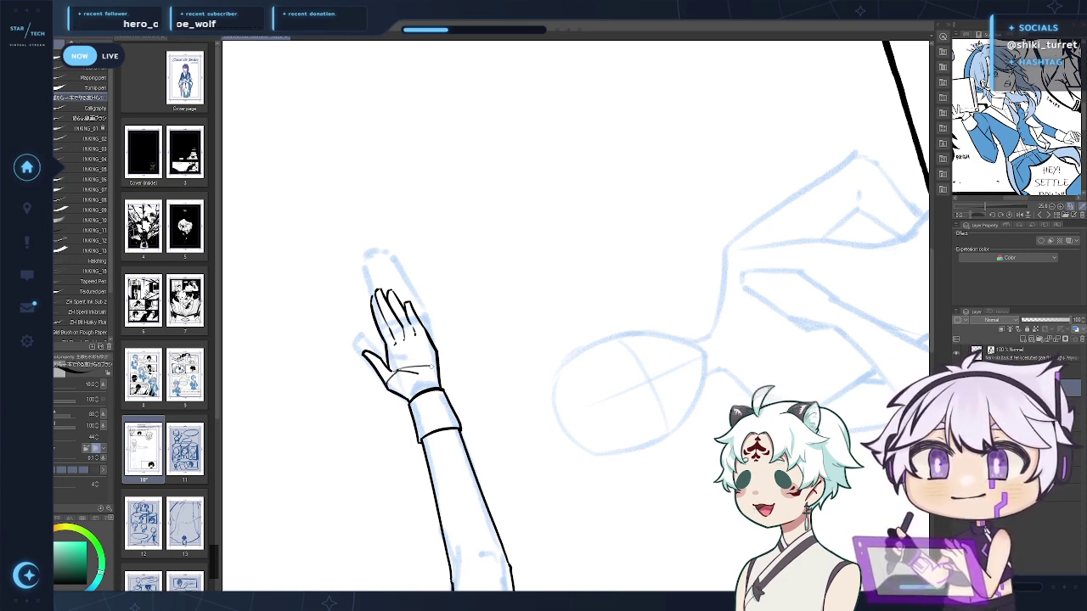
# Undo the crease across the outstretched hand's palm and redraw it as a cleaner line
pyautogui.hotkey('ctrl', 'z')
pyautogui.moveTo(398, 371); pyautogui.dragTo(418, 374)
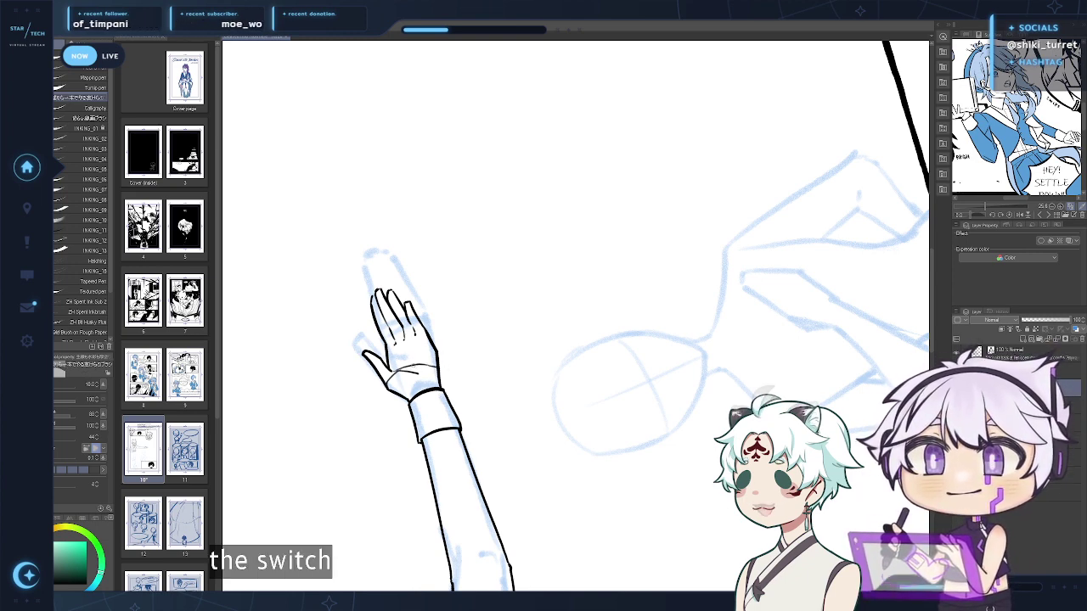
pyautogui.moveTo(423, 298); pyautogui.dragTo(422, 287)
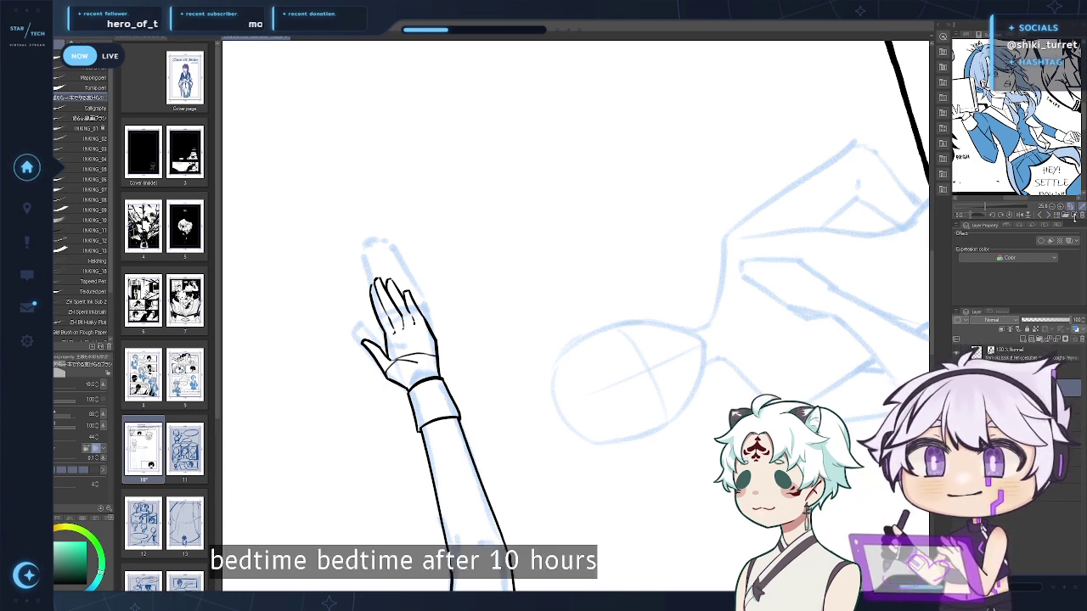
# Ink the hip and outer thigh contour of the shorts, starting below the forearm held across the waist
pyautogui.click(966, 35)
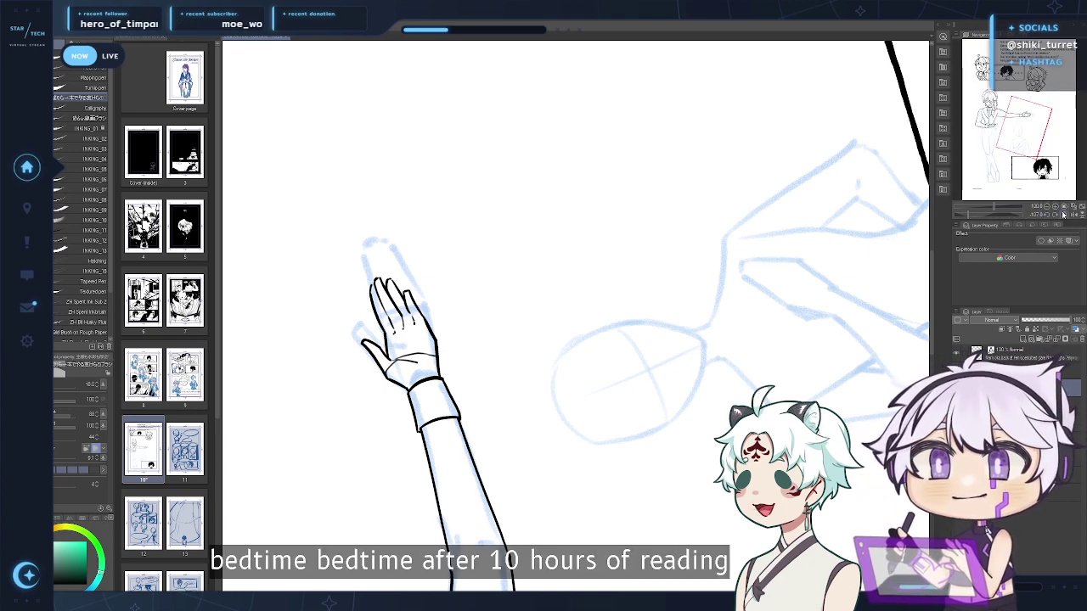
pyautogui.click(1064, 216)
pyautogui.moveTo(683, 353)
pyautogui.mouseDown()
pyautogui.moveTo(606, 502)
pyautogui.moveTo(539, 543)
pyautogui.mouseUp()
pyautogui.moveTo(516, 314); pyautogui.dragTo(585, 326)
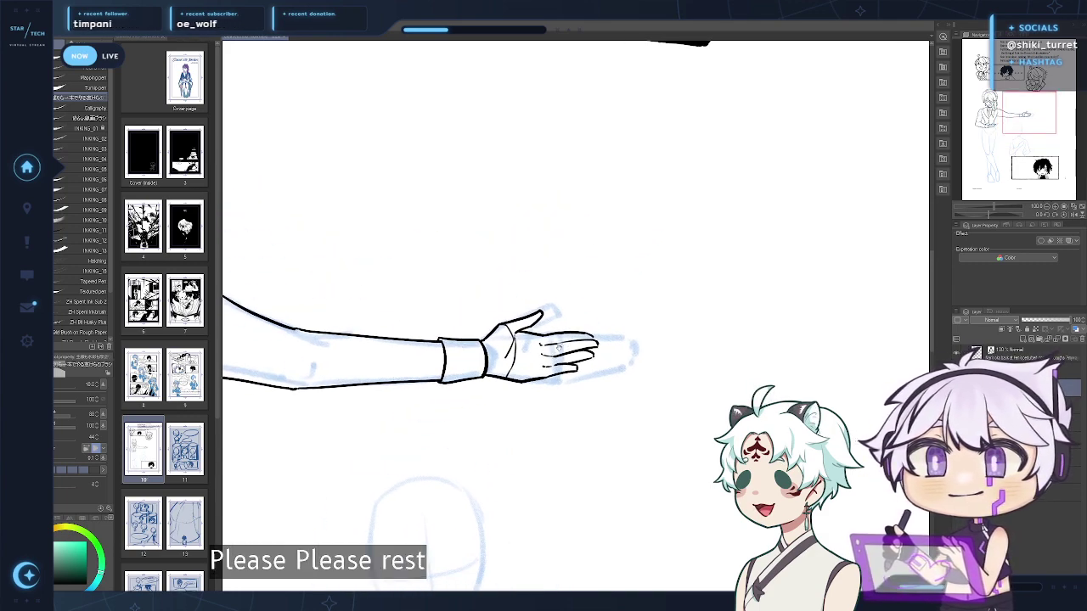
pyautogui.moveTo(542, 273); pyautogui.dragTo(864, 253)
pyautogui.moveTo(687, 283); pyautogui.dragTo(791, 255)
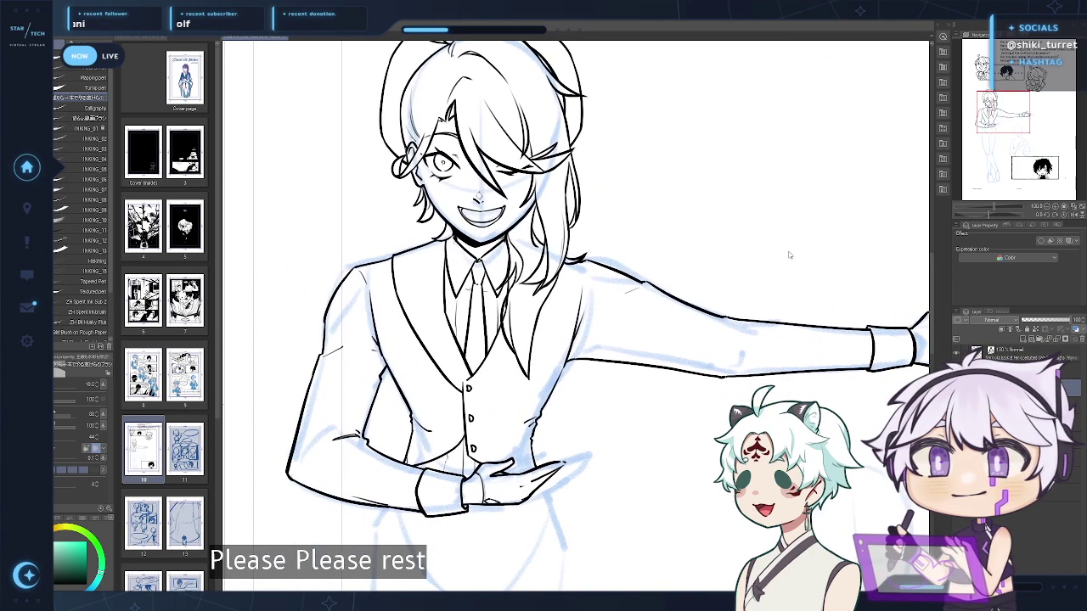
pyautogui.hotkey('ctrl', 'space')
pyautogui.moveTo(468, 534); pyautogui.dragTo(466, 413)
pyautogui.keyDown('alt'); pyautogui.click(440, 478); pyautogui.keyUp('alt')
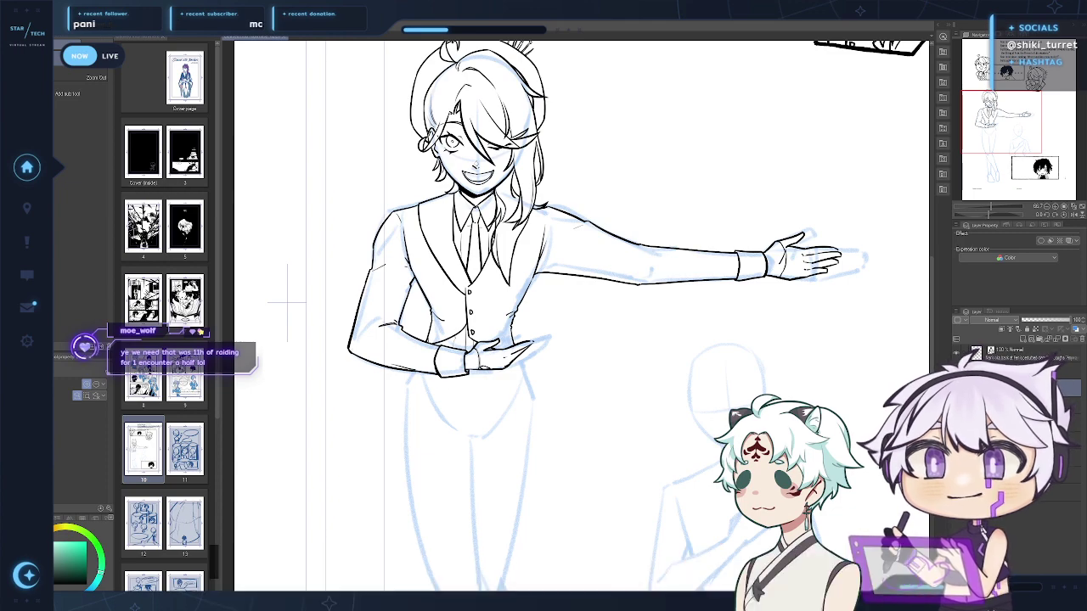
pyautogui.moveTo(679, 474); pyautogui.dragTo(637, 426)
pyautogui.moveTo(404, 495)
pyautogui.mouseDown()
pyautogui.moveTo(410, 483)
pyautogui.moveTo(406, 509)
pyautogui.moveTo(424, 512)
pyautogui.mouseUp()
pyautogui.press('p')
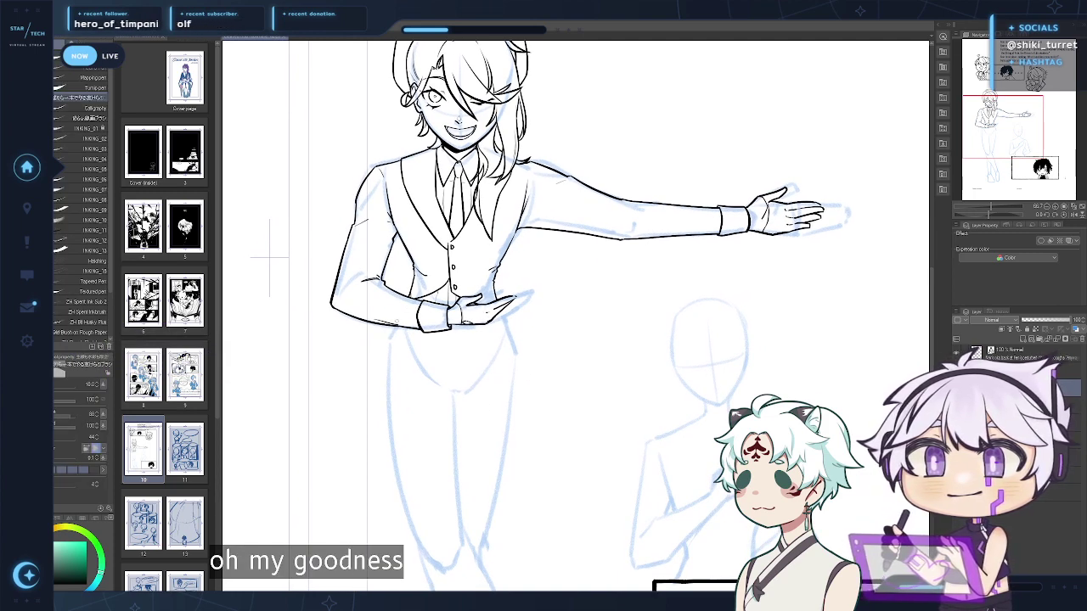
pyautogui.moveTo(393, 326); pyautogui.dragTo(386, 343)
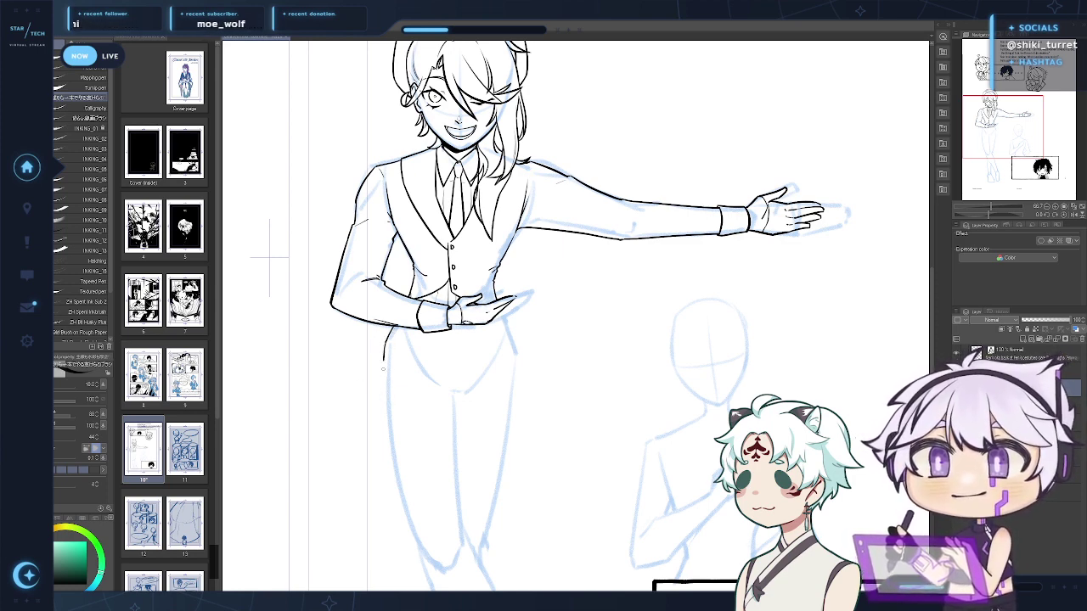
pyautogui.moveTo(385, 342); pyautogui.dragTo(389, 441)
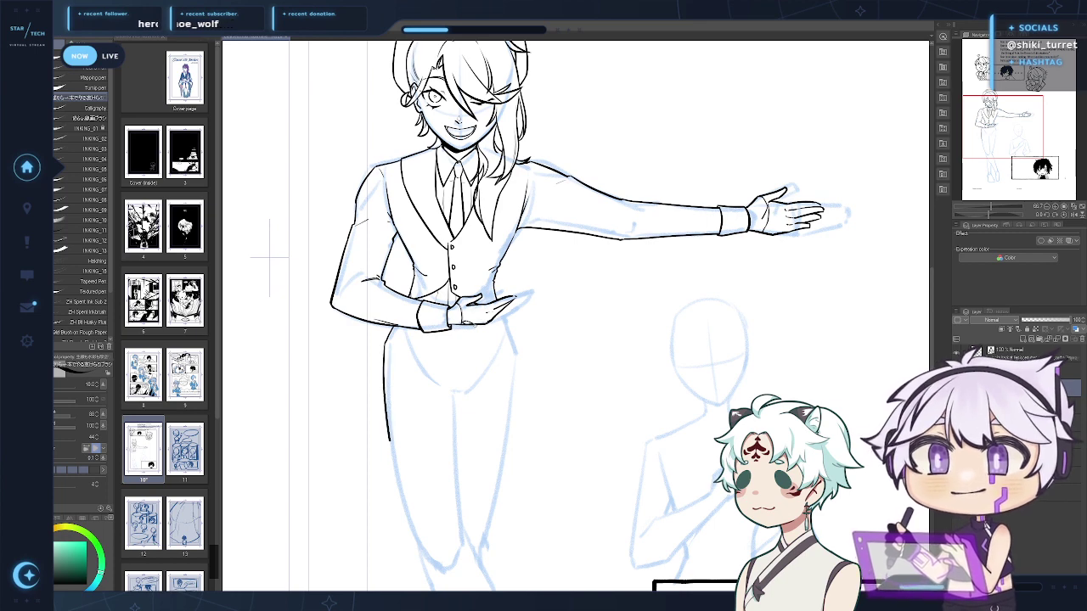
# Ink the crotch folds, vertical fly lines and inner leg line on the shorts, with the colored reference image displayed
pyautogui.moveTo(447, 337); pyautogui.dragTo(448, 387)
pyautogui.hotkey('ctrl', 'z')
pyautogui.hotkey('ctrl', 'z')
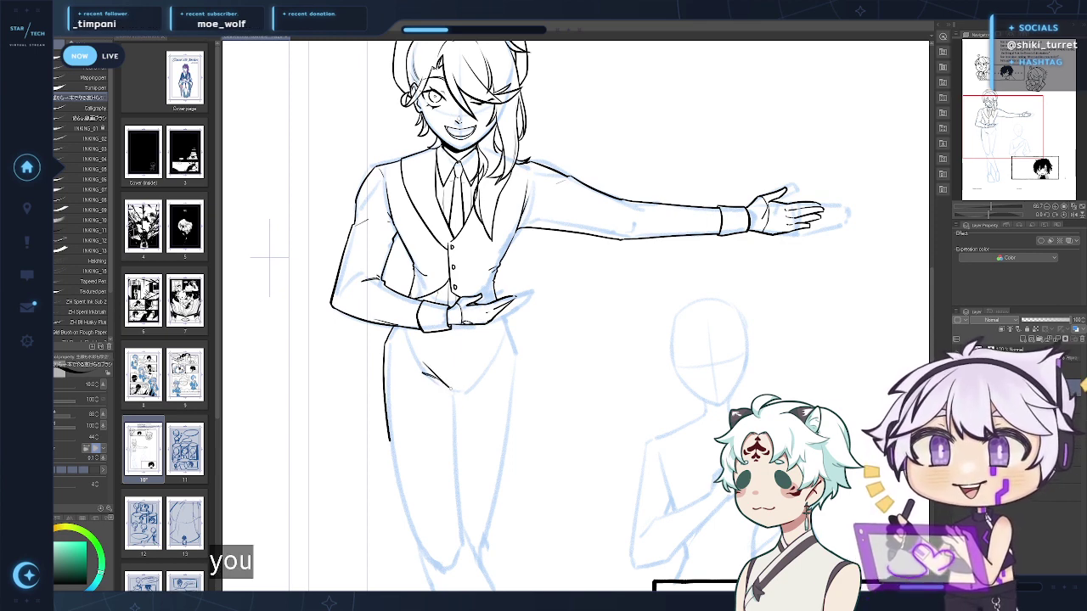
pyautogui.hotkey('ctrl', 'z')
pyautogui.moveTo(461, 388)
pyautogui.mouseDown()
pyautogui.moveTo(501, 363)
pyautogui.moveTo(492, 371)
pyautogui.mouseUp()
pyautogui.hotkey('ctrl', 'z')
pyautogui.hotkey('ctrl', 'z')
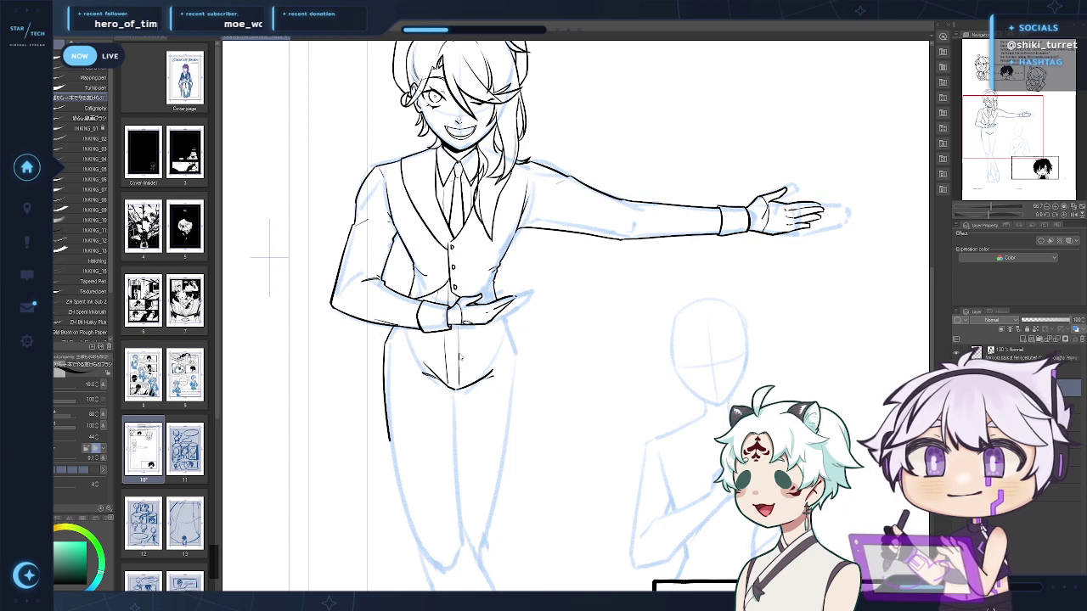
pyautogui.hotkey('ctrl', 'z')
pyautogui.click(998, 35)
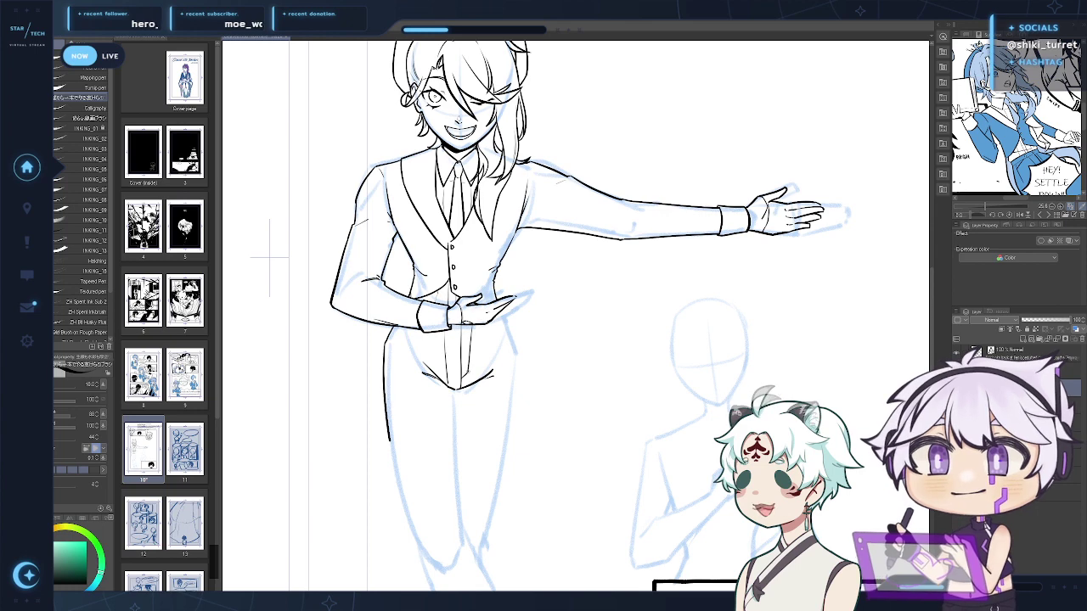
pyautogui.moveTo(442, 408); pyautogui.dragTo(450, 355)
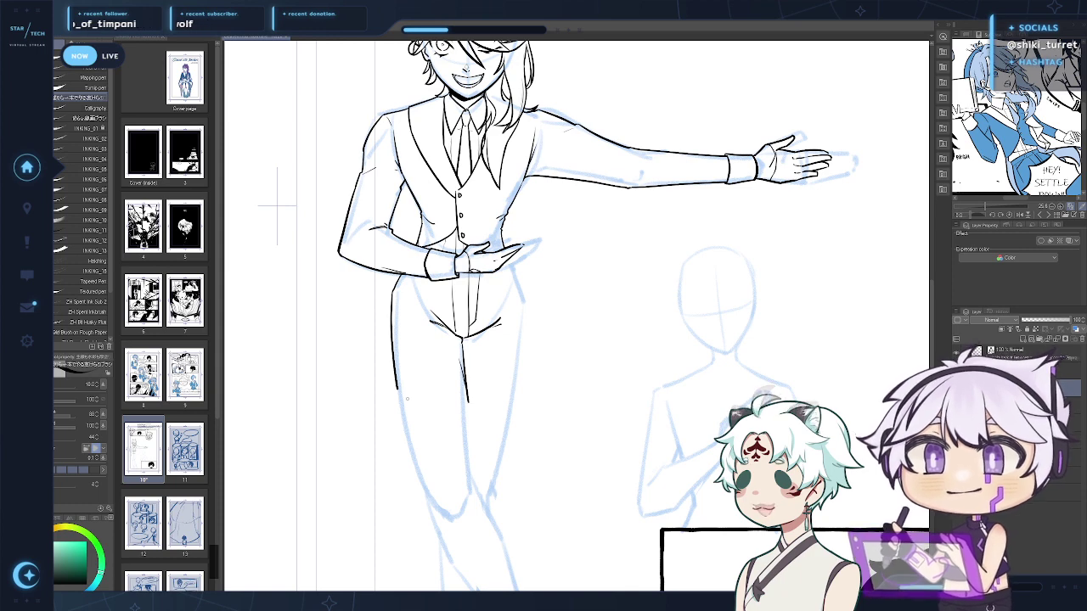
# Erase the outer thigh line of the shorts and redraw it as a straighter, looser contour
pyautogui.press('e')
pyautogui.moveTo(394, 295); pyautogui.dragTo(399, 393)
pyautogui.press('p')
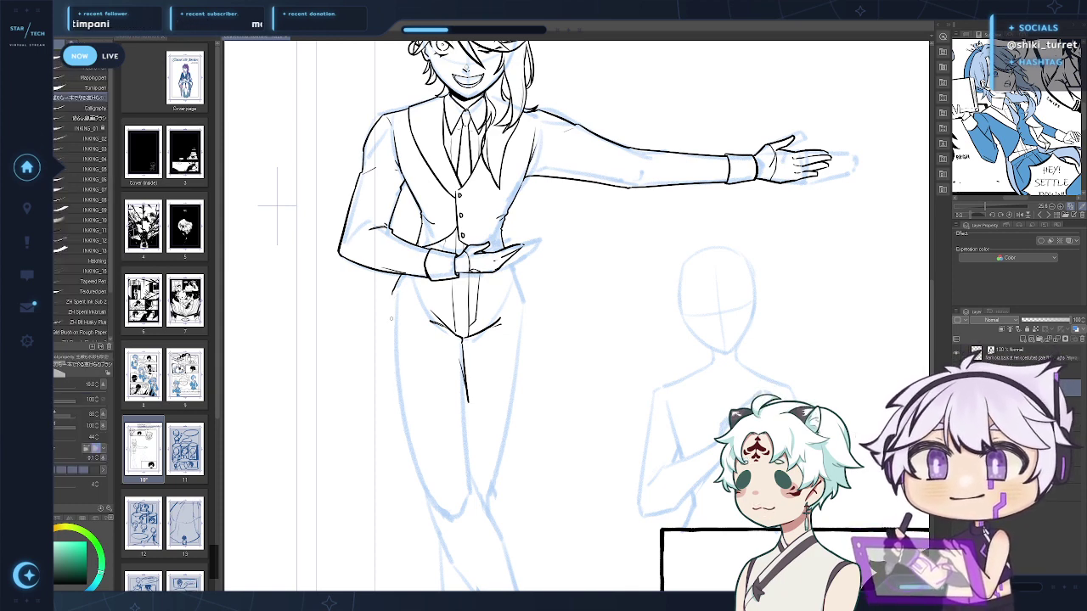
pyautogui.moveTo(392, 293); pyautogui.dragTo(394, 386)
pyautogui.hotkey('ctrl', 'z')
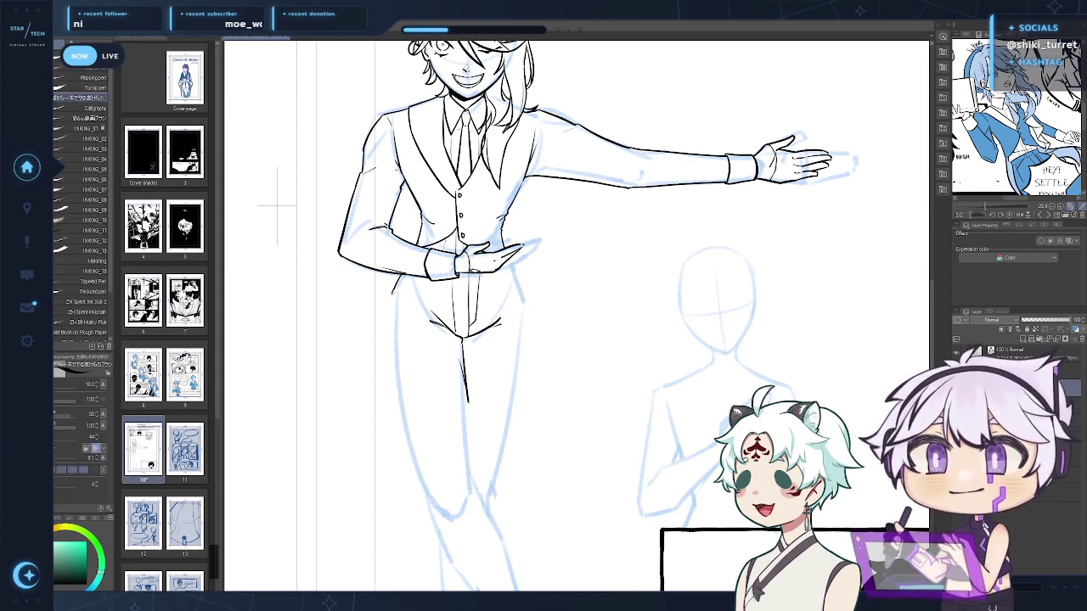
pyautogui.hotkey('ctrl', 'z')
pyautogui.moveTo(392, 293); pyautogui.dragTo(394, 406)
pyautogui.hotkey('ctrl', 'z')
pyautogui.moveTo(393, 292); pyautogui.dragTo(393, 400)
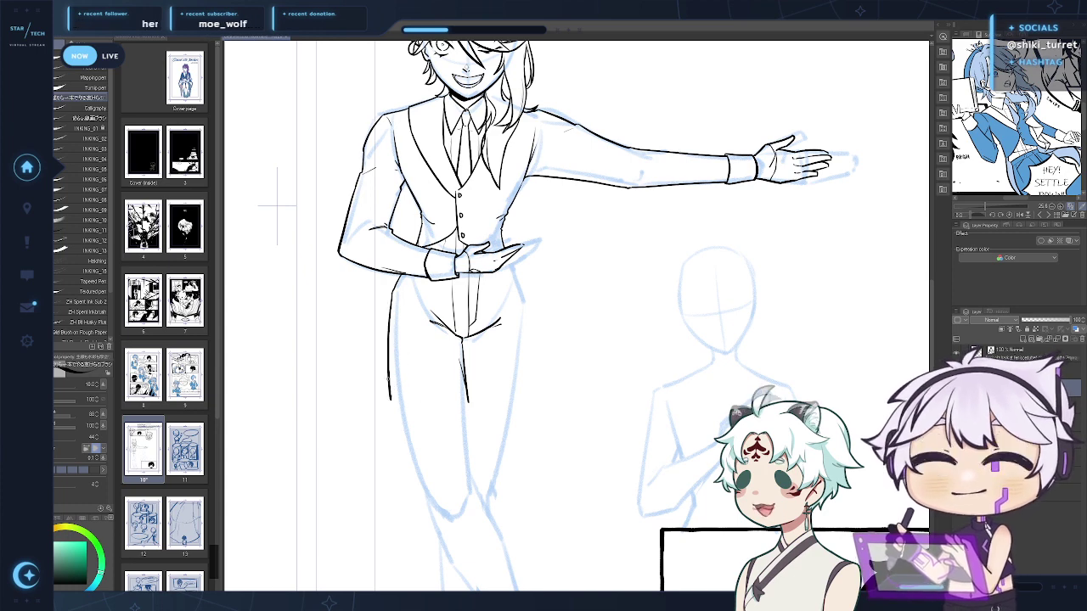
pyautogui.hotkey('ctrl', 'z')
pyautogui.hotkey('ctrl', 'z')
pyautogui.moveTo(393, 292)
pyautogui.mouseDown()
pyautogui.moveTo(393, 407)
pyautogui.moveTo(393, 396)
pyautogui.mouseUp()
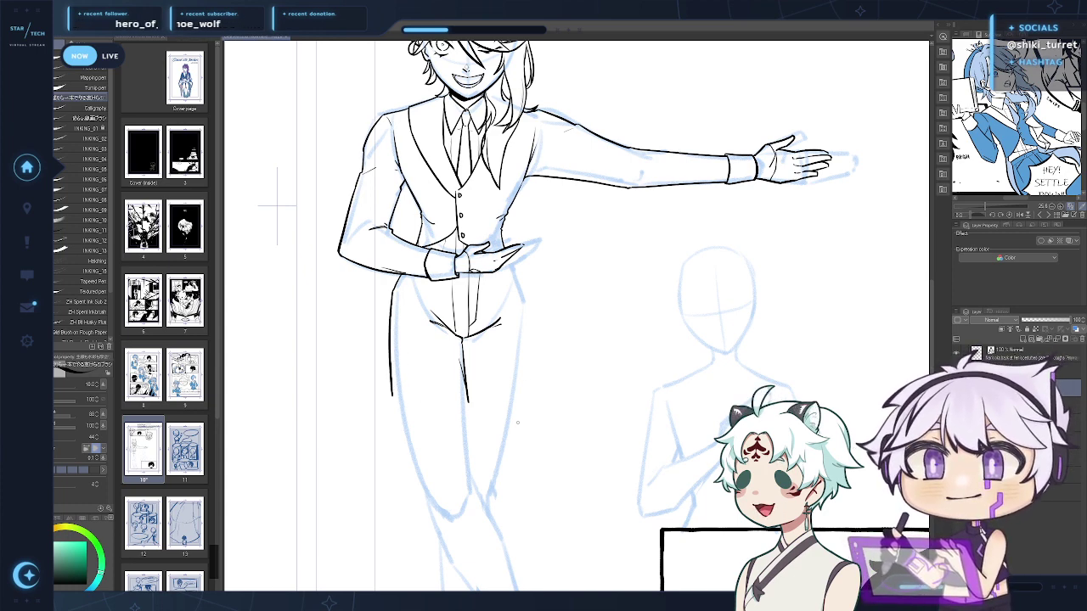
# Try to close the shorts leg with a hem line across the upper thigh
pyautogui.moveTo(502, 454); pyautogui.dragTo(475, 452)
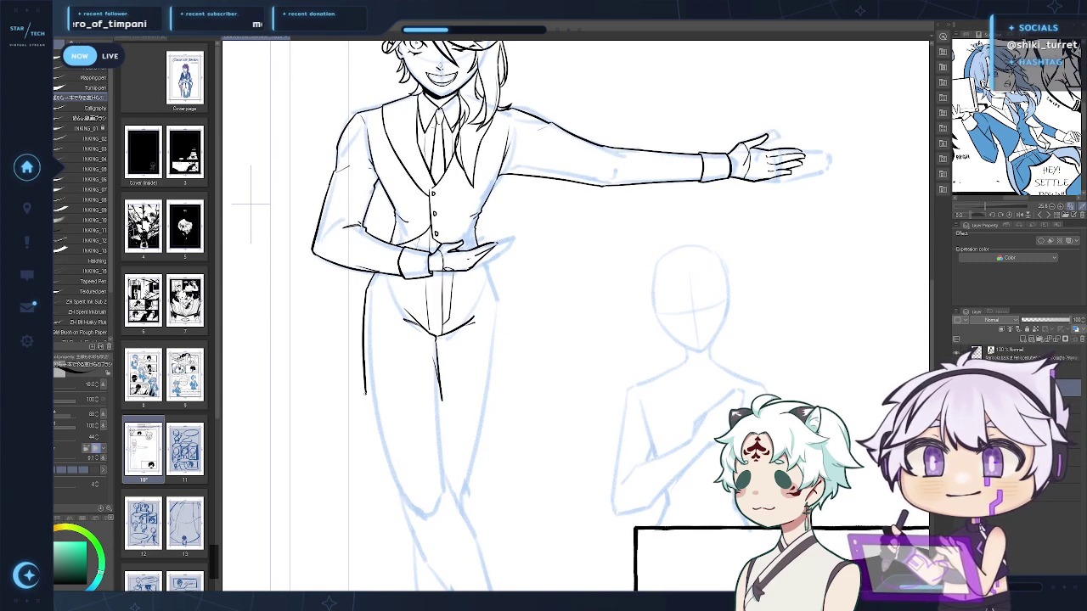
pyautogui.moveTo(365, 394); pyautogui.dragTo(441, 402)
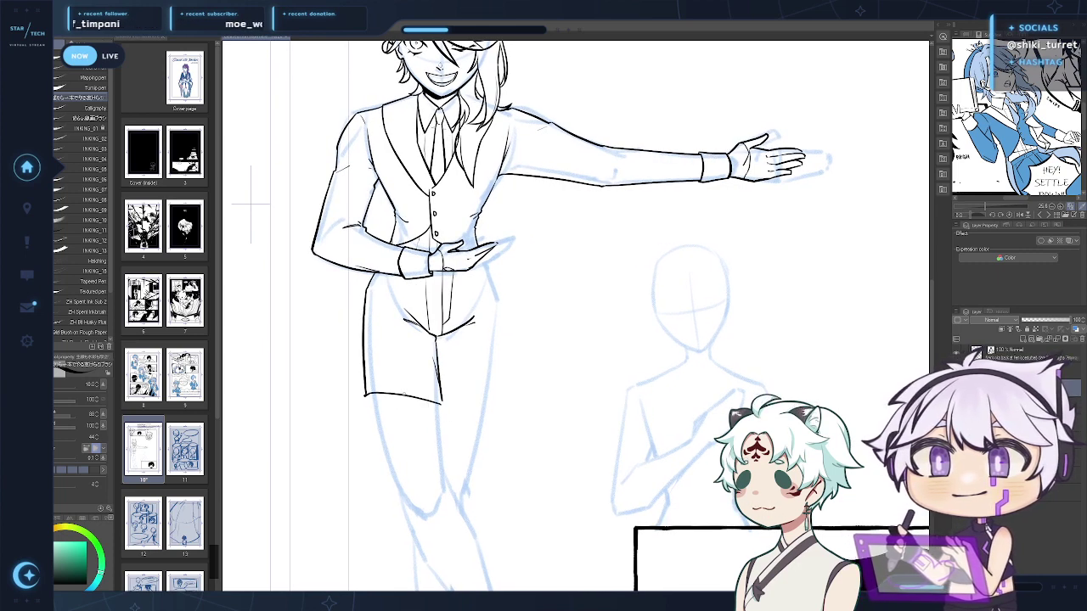
pyautogui.hotkey('ctrl', 'z')
pyautogui.moveTo(365, 393); pyautogui.dragTo(442, 402)
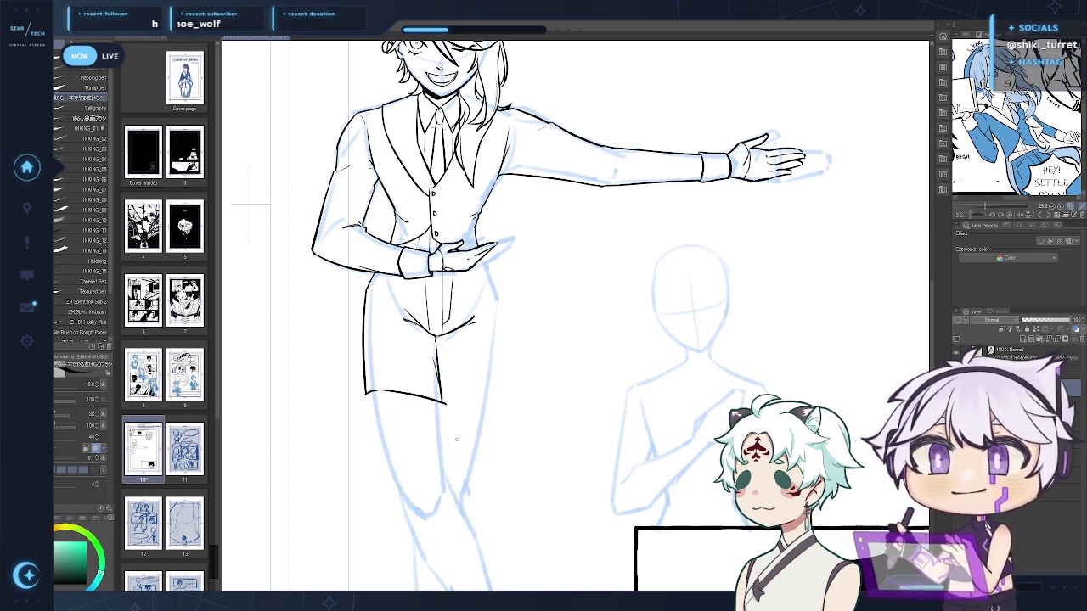
pyautogui.hotkey('ctrl', 'z')
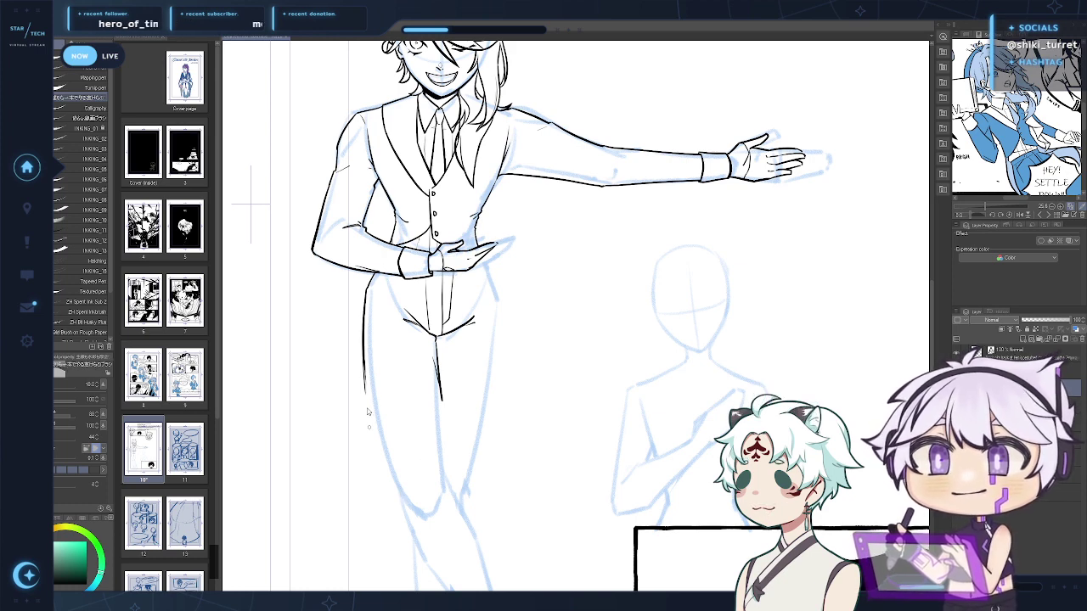
# Lengthen the outer and inner leg lines of the shorts further down the thigh
pyautogui.moveTo(365, 381); pyautogui.dragTo(369, 428)
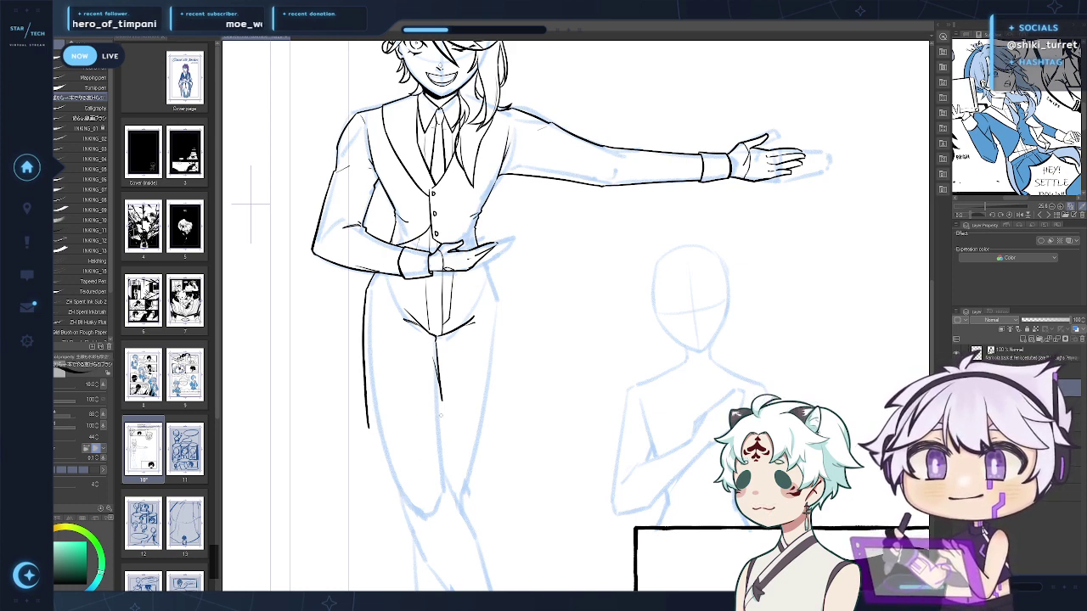
pyautogui.moveTo(441, 390); pyautogui.dragTo(446, 421)
pyautogui.hotkey('ctrl', 'z')
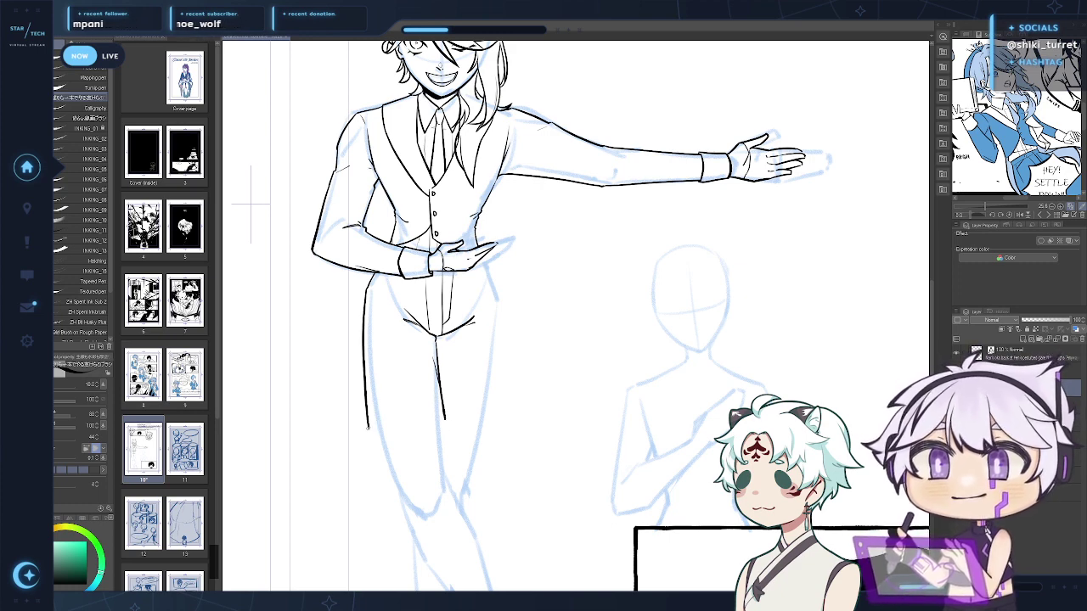
# Ink the hem across the lengthened shorts leg and redraw the lower inner edge to meet it
pyautogui.moveTo(367, 427); pyautogui.dragTo(444, 420)
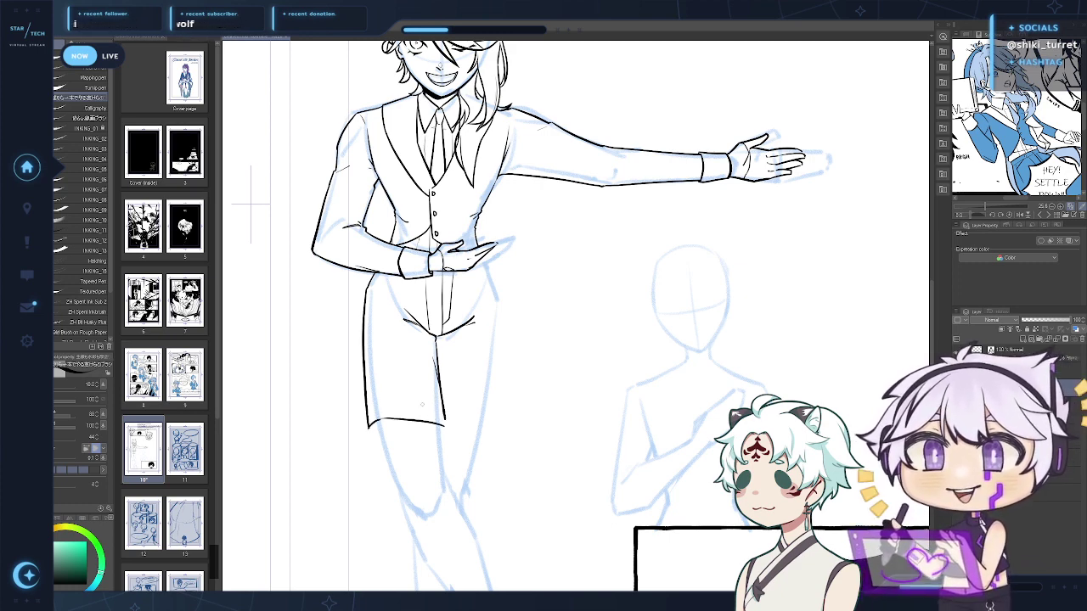
pyautogui.press('c')
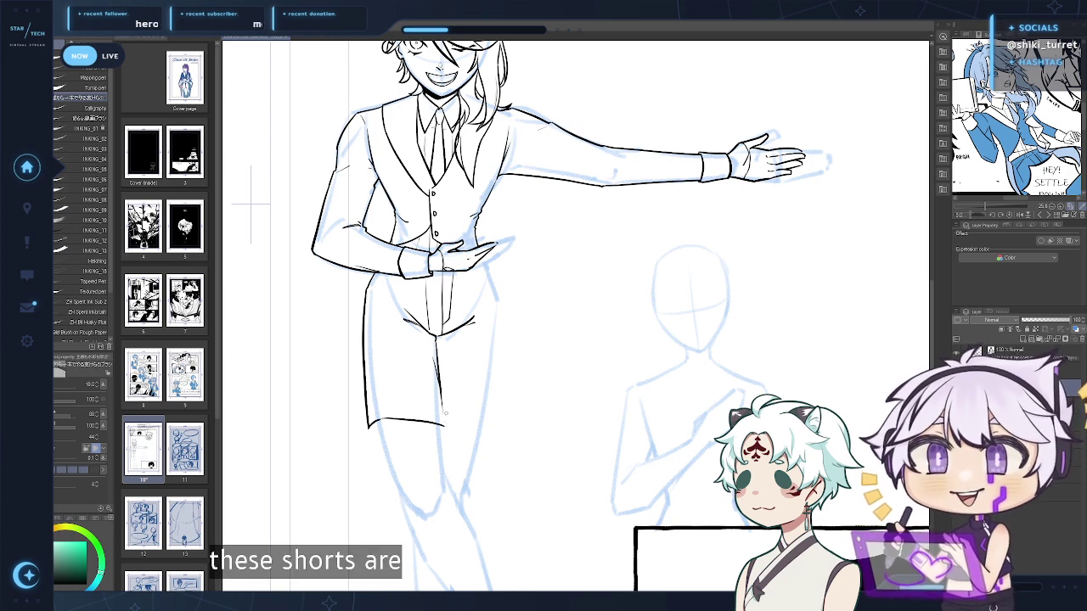
pyautogui.moveTo(441, 392); pyautogui.dragTo(444, 424)
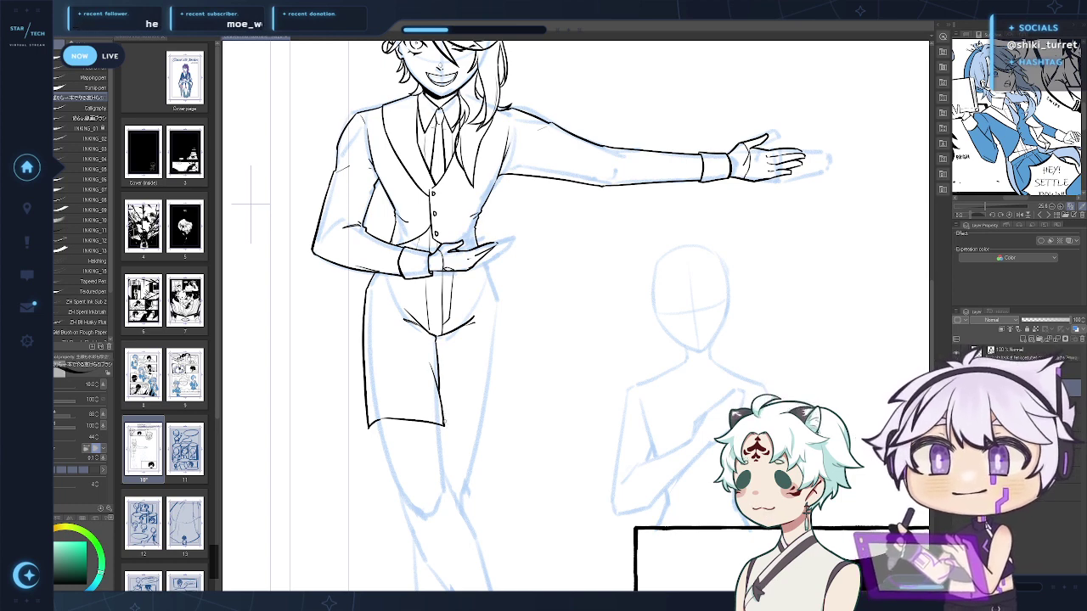
# Ink short outer and inner side edges below the shorts hem to start a folded cuff
pyautogui.moveTo(454, 417); pyautogui.dragTo(452, 408)
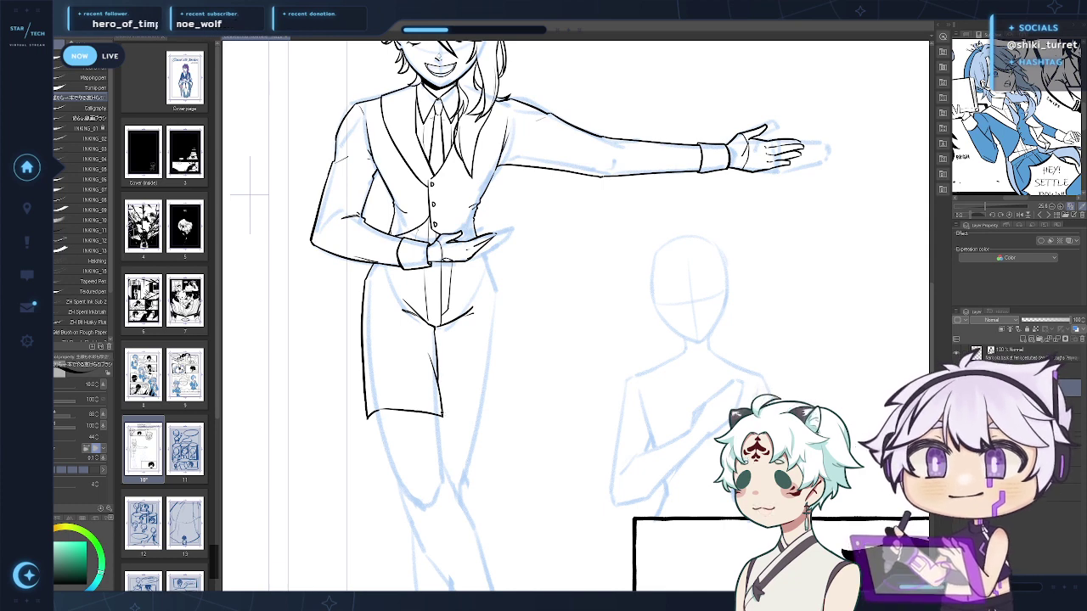
pyautogui.scroll(-1, 454, 450)
pyautogui.scroll(-1, 455, 450)
pyautogui.scroll(-2, 431, 427)
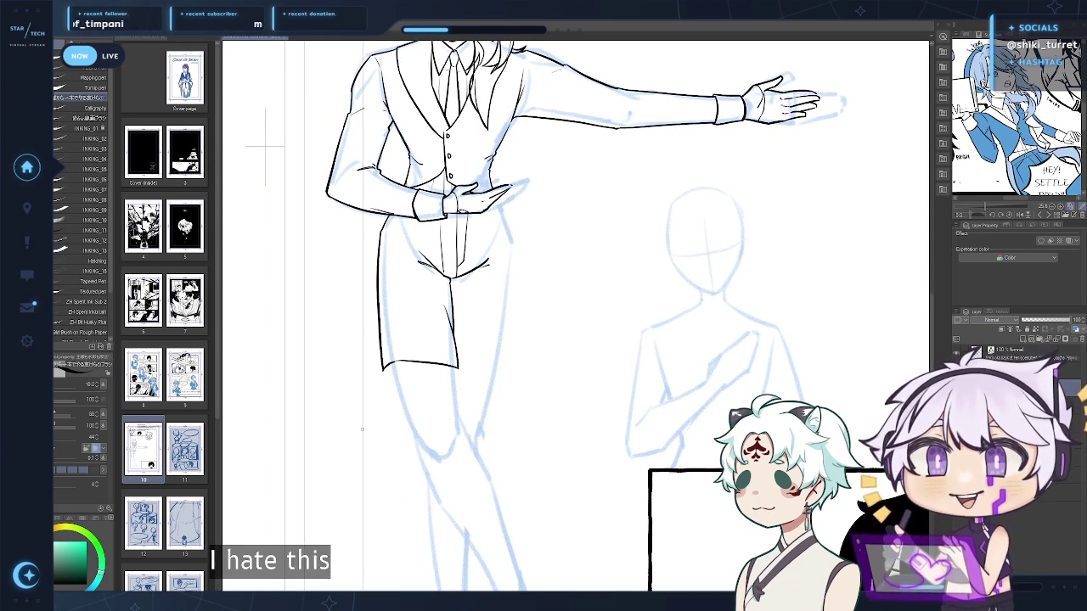
pyautogui.scroll(2, 362, 429)
pyautogui.moveTo(361, 430); pyautogui.dragTo(421, 430)
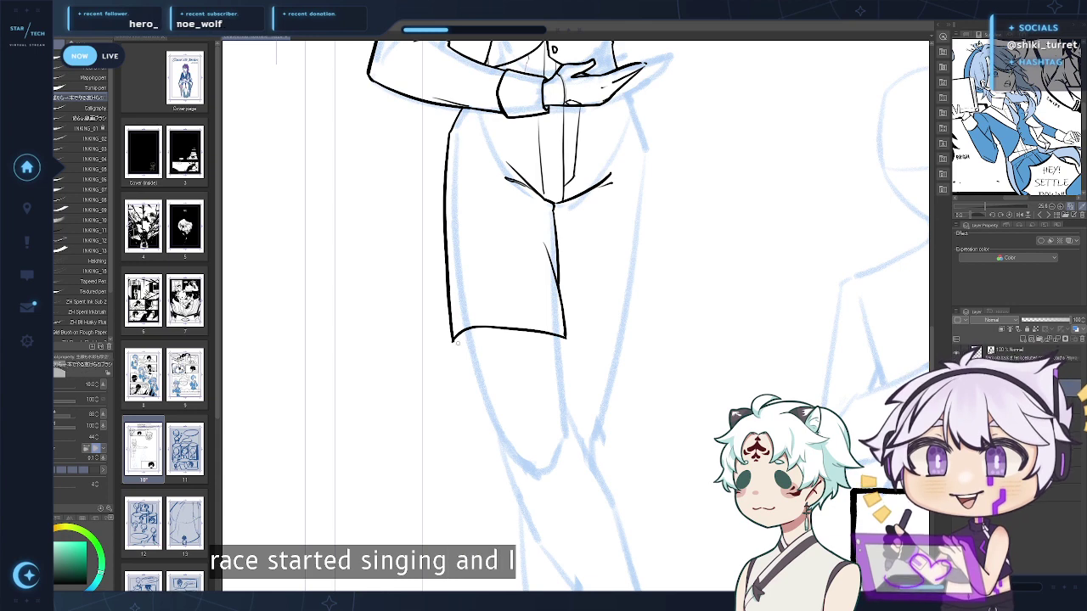
pyautogui.moveTo(452, 389)
pyautogui.mouseDown()
pyautogui.moveTo(444, 380)
pyautogui.moveTo(439, 415)
pyautogui.moveTo(428, 401)
pyautogui.mouseUp()
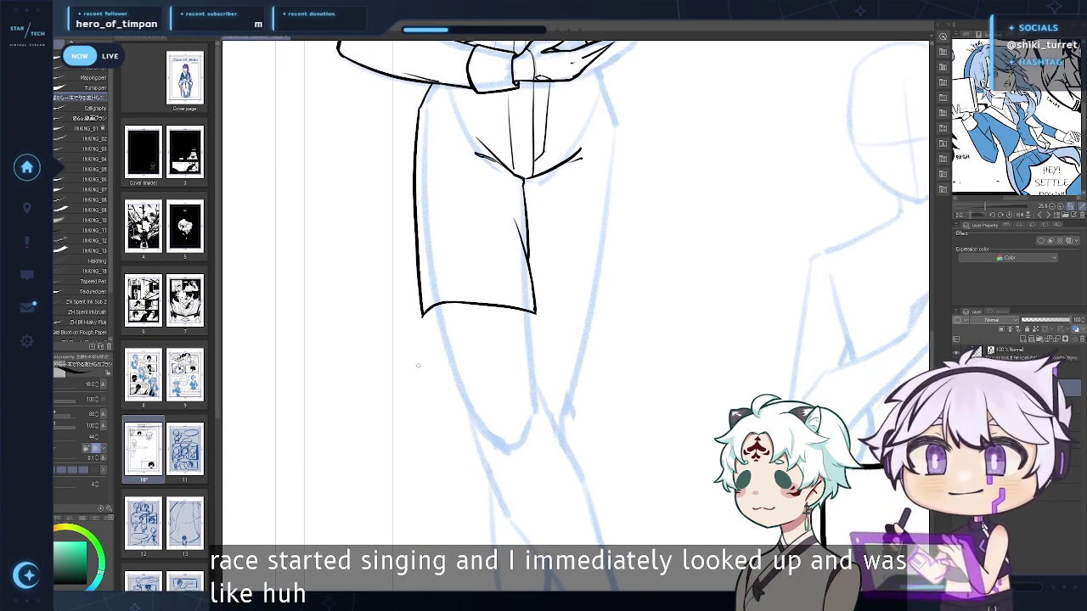
pyautogui.hscroll(2, 507, 393)
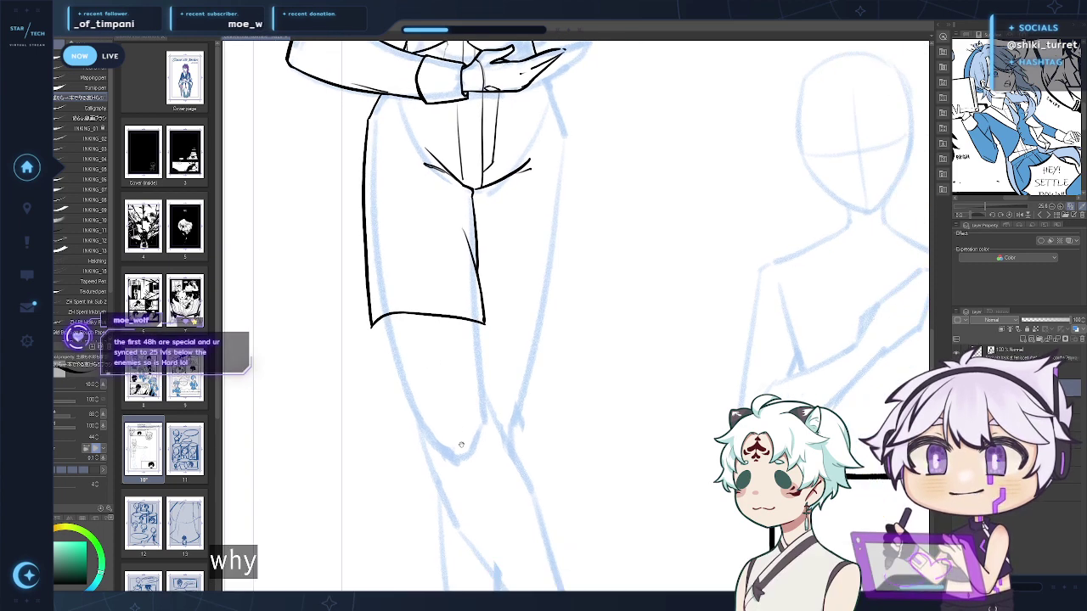
pyautogui.scroll(-1, 458, 329)
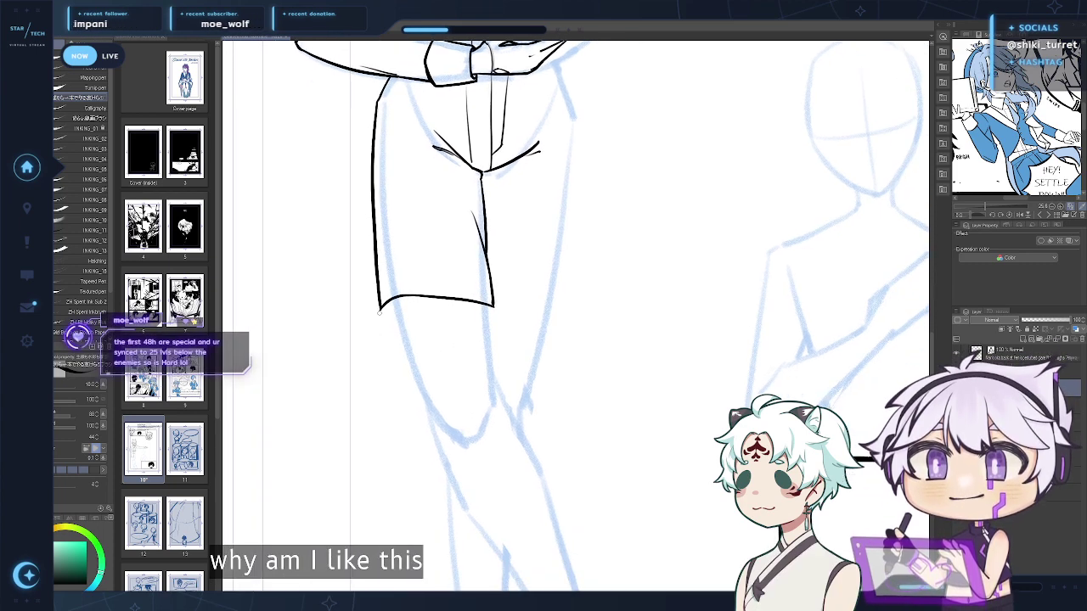
pyautogui.moveTo(381, 314); pyautogui.dragTo(406, 350)
pyautogui.hotkey('ctrl', 'z')
pyautogui.hotkey('ctrl', 'z')
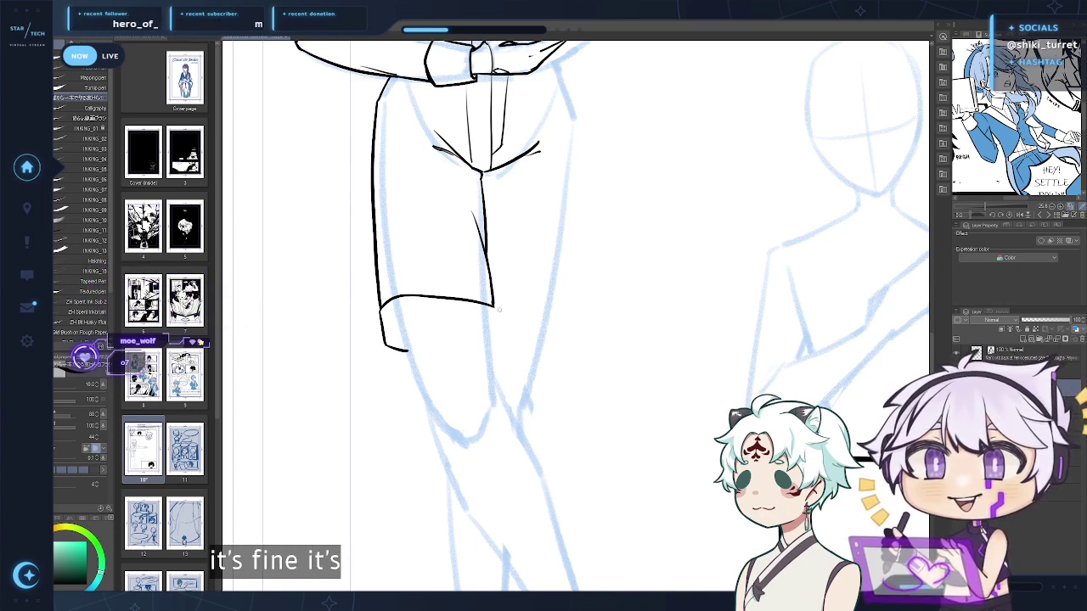
pyautogui.moveTo(493, 305); pyautogui.dragTo(491, 345)
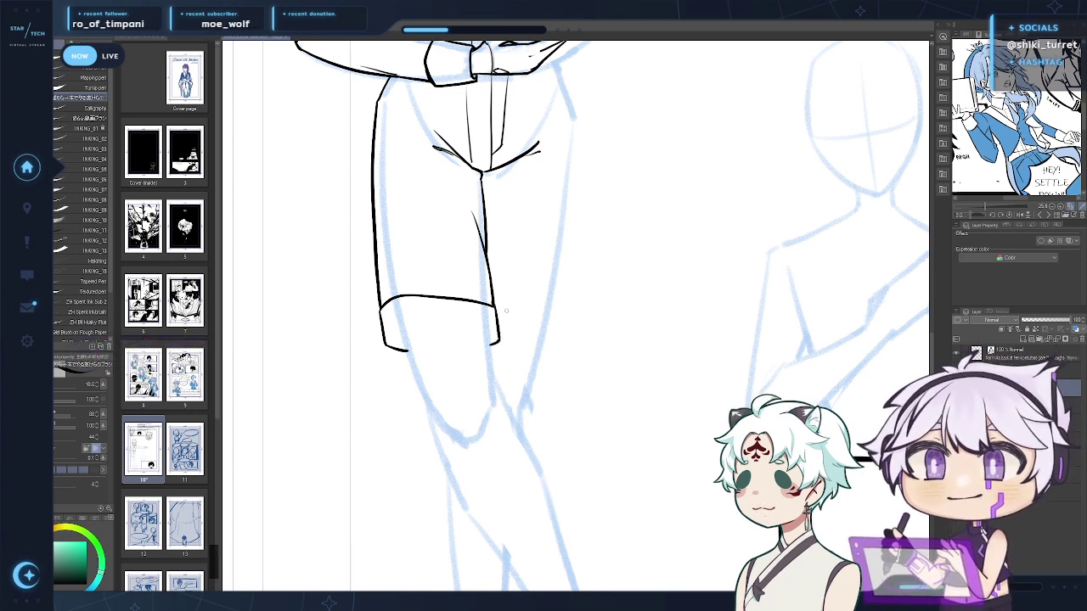
# Ink the curved lower opening of the shorts cuff between its two side edges
pyautogui.scroll(1, 363, 478)
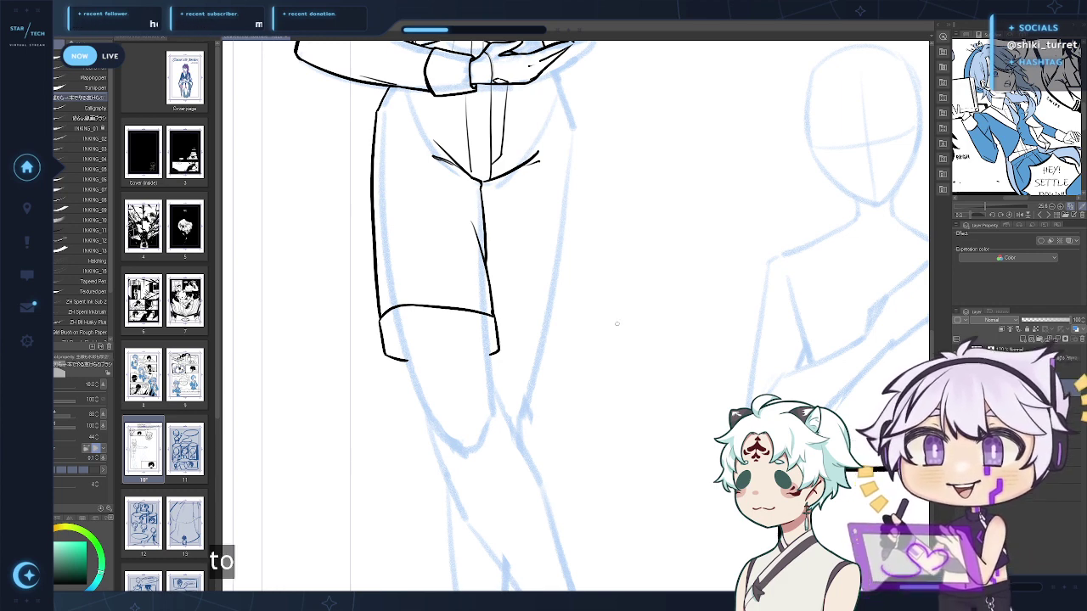
pyautogui.scroll(2, 616, 323)
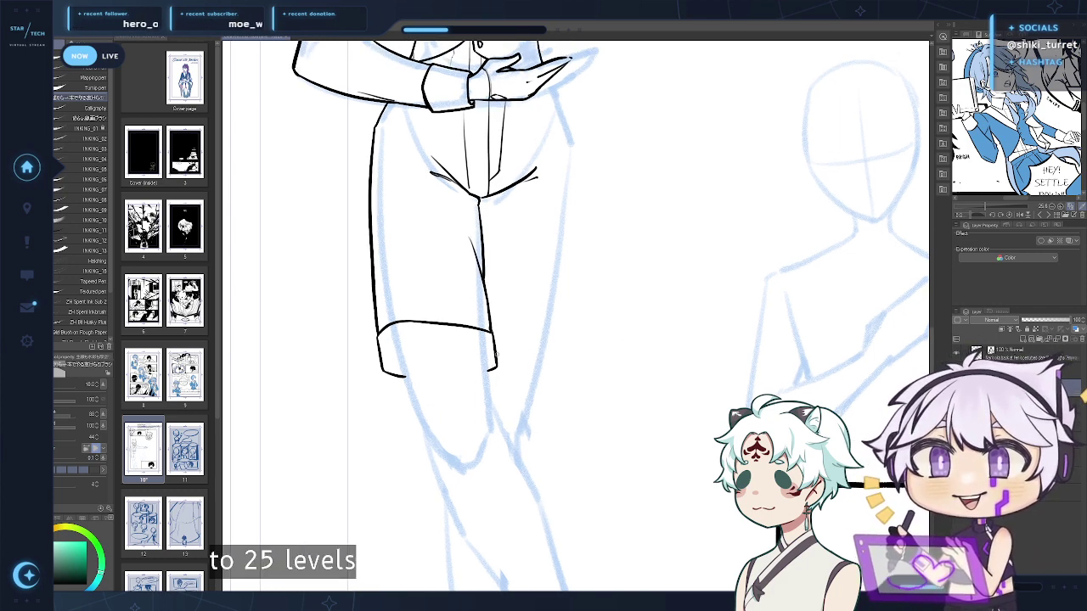
pyautogui.moveTo(497, 354); pyautogui.dragTo(464, 356)
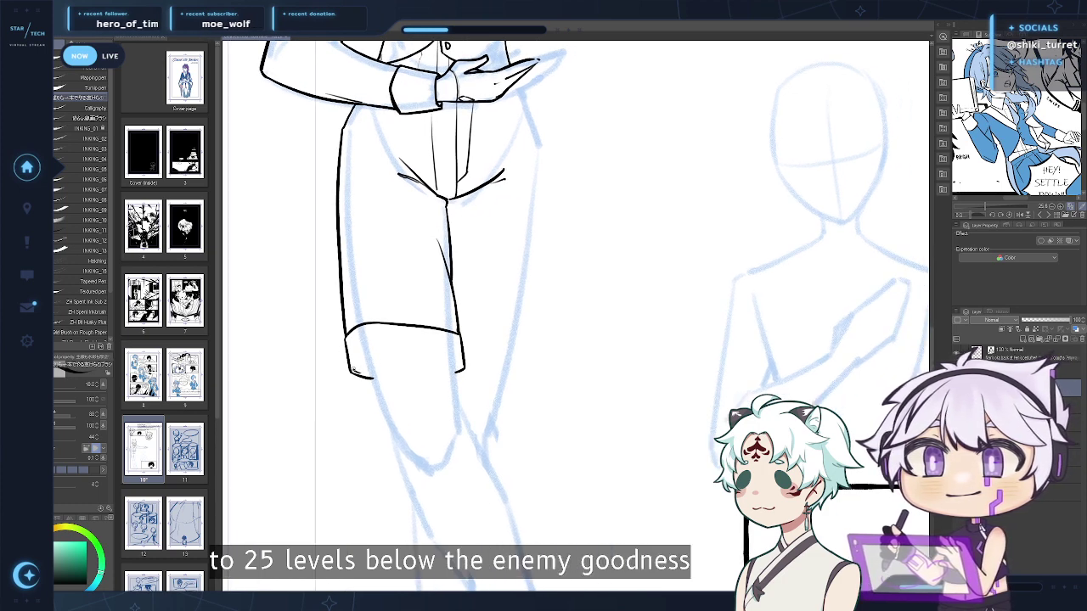
pyautogui.hotkey('ctrl', 'z')
pyautogui.moveTo(358, 367)
pyautogui.mouseDown()
pyautogui.moveTo(425, 358)
pyautogui.moveTo(394, 358)
pyautogui.moveTo(460, 366)
pyautogui.mouseUp()
pyautogui.hotkey('ctrl', 'z')
pyautogui.hotkey('ctrl', 'z')
pyautogui.hotkey('ctrl', 'z')
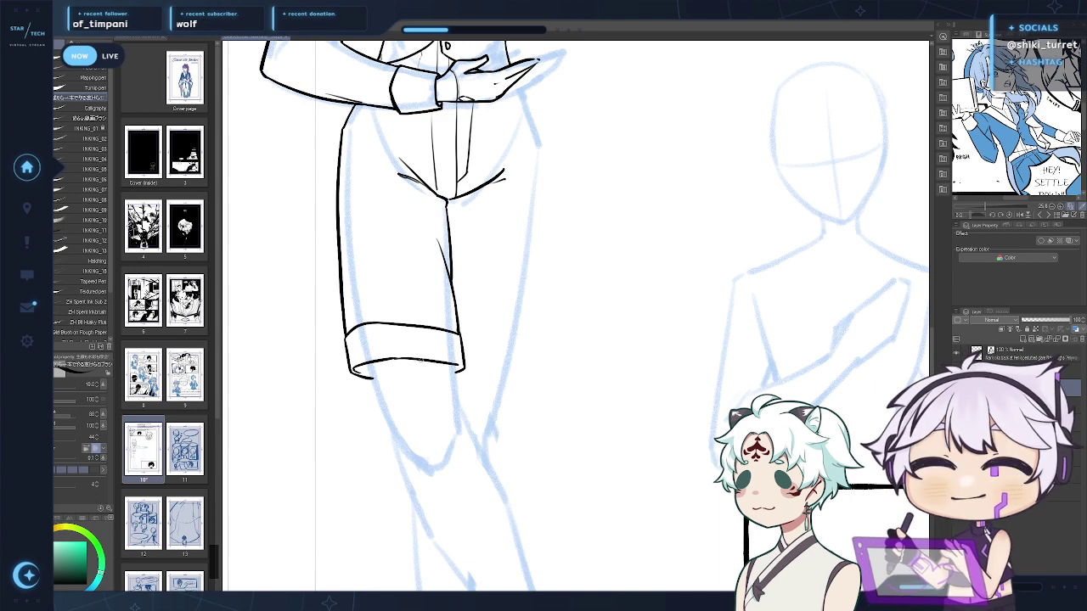
pyautogui.hotkey('ctrl', 'z')
pyautogui.moveTo(391, 358); pyautogui.dragTo(461, 367)
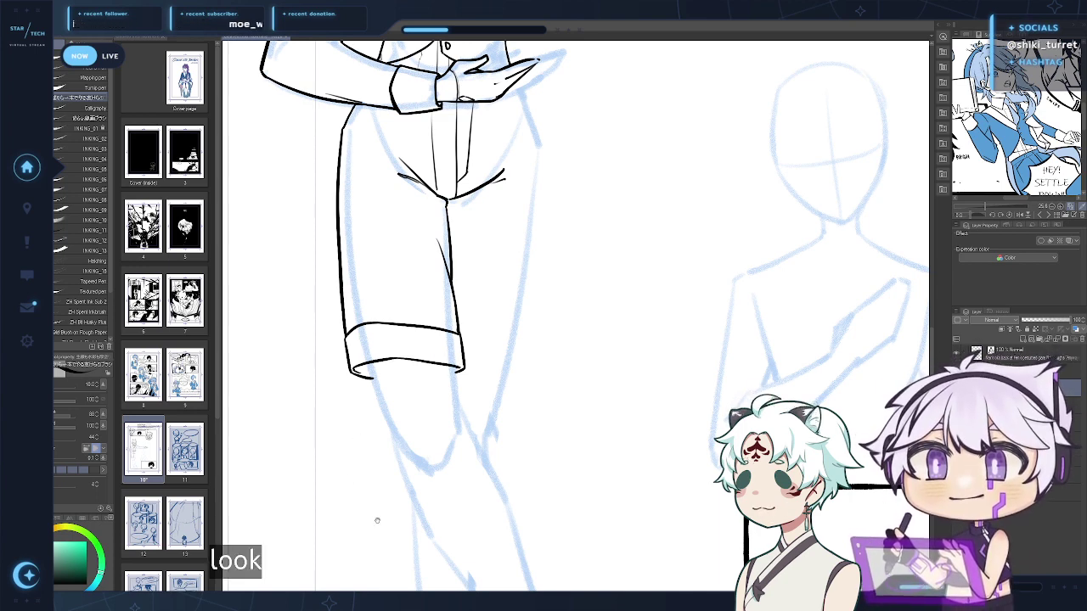
# Ink the outer contour of the bare leg from the shorts cuff down to the knee, redrawing it until it follows the sketch
pyautogui.moveTo(371, 509); pyautogui.dragTo(369, 490)
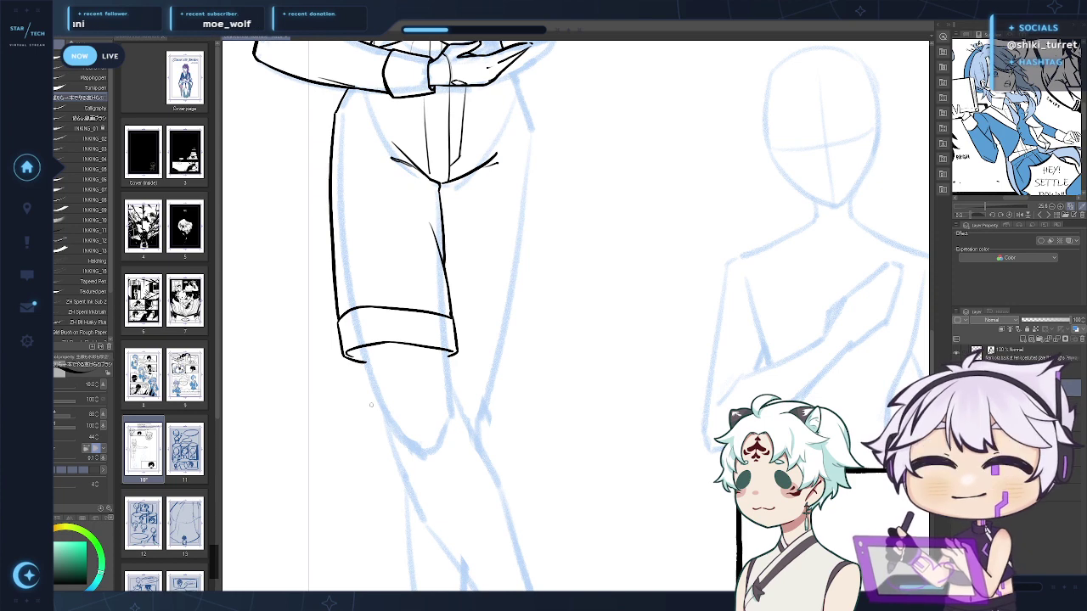
pyautogui.scroll(-2, 266, 507)
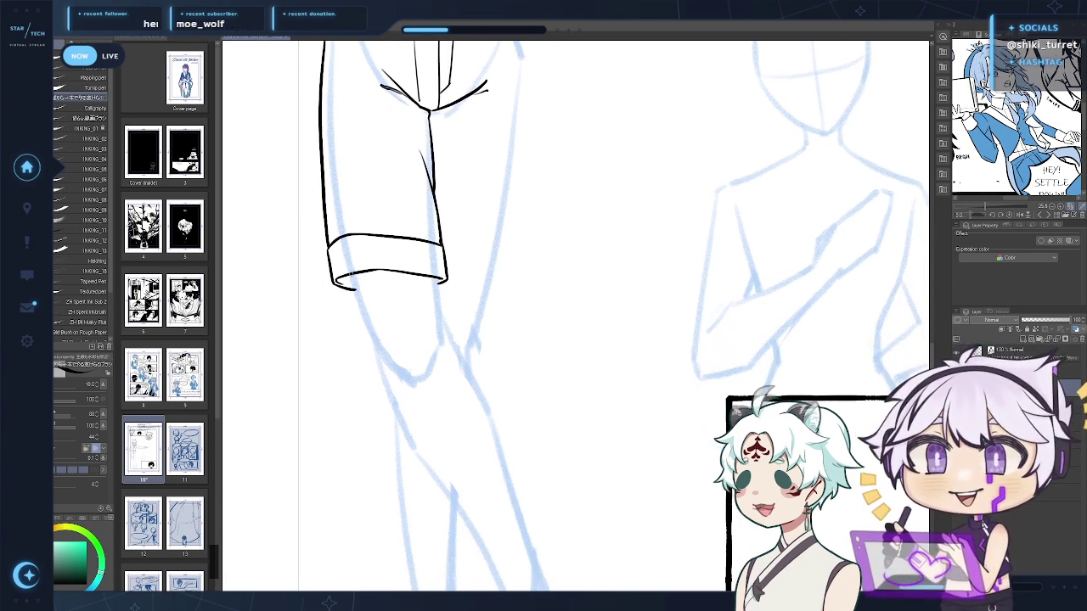
pyautogui.hotkey('ctrl', 'z')
pyautogui.moveTo(351, 274); pyautogui.dragTo(380, 352)
pyautogui.hotkey('ctrl', 'z')
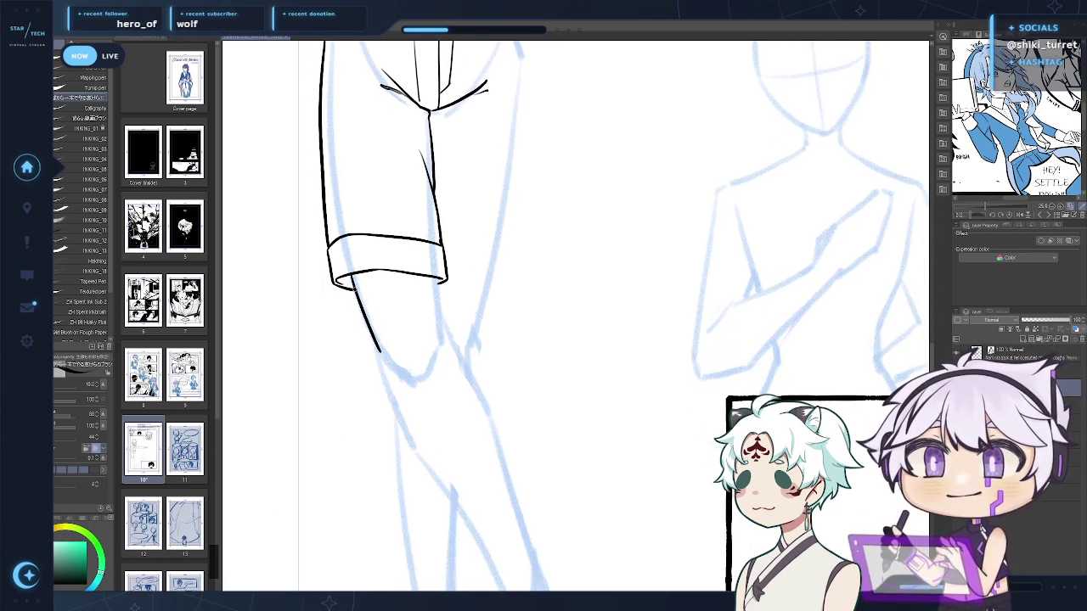
pyautogui.hotkey('ctrl', 'z')
pyautogui.moveTo(351, 284); pyautogui.dragTo(382, 361)
pyautogui.hotkey('ctrl', 'z')
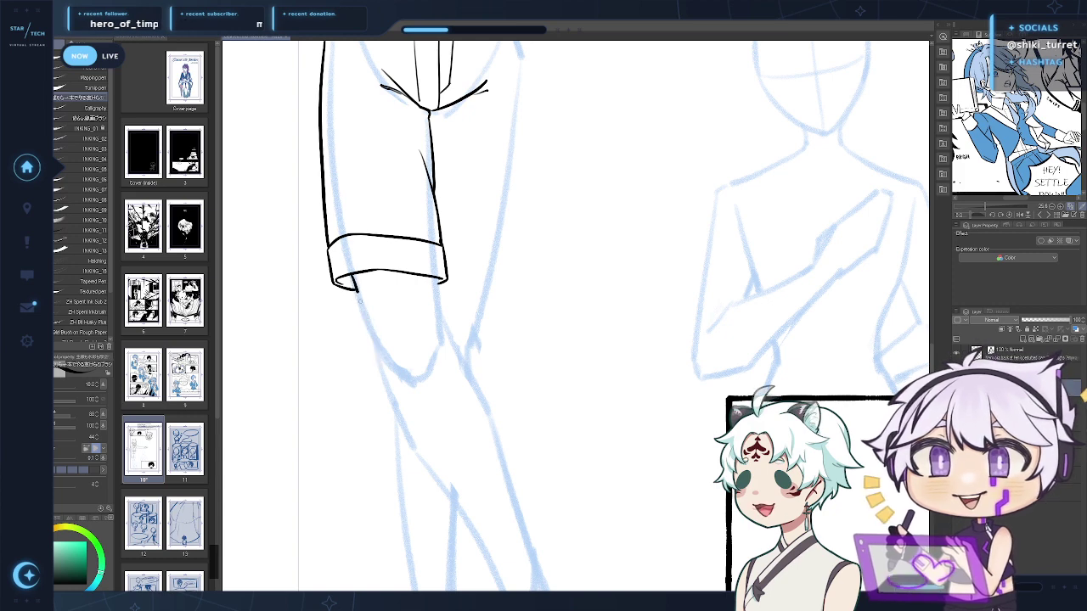
pyautogui.hotkey('ctrl', 'z')
pyautogui.moveTo(352, 283); pyautogui.dragTo(380, 357)
pyautogui.hotkey('ctrl', 'z')
pyautogui.hotkey('ctrl', 'z')
pyautogui.hotkey('ctrl', 'z')
# Ink the inner leg line from the cuff to the knee and add short strokes shaping the knee
pyautogui.moveTo(436, 279); pyautogui.dragTo(450, 352)
pyautogui.hotkey('ctrl', 'z')
pyautogui.hotkey('ctrl', 'z')
pyautogui.moveTo(436, 278); pyautogui.dragTo(452, 358)
pyautogui.moveTo(382, 358); pyautogui.dragTo(414, 389)
pyautogui.hotkey('ctrl', 'z')
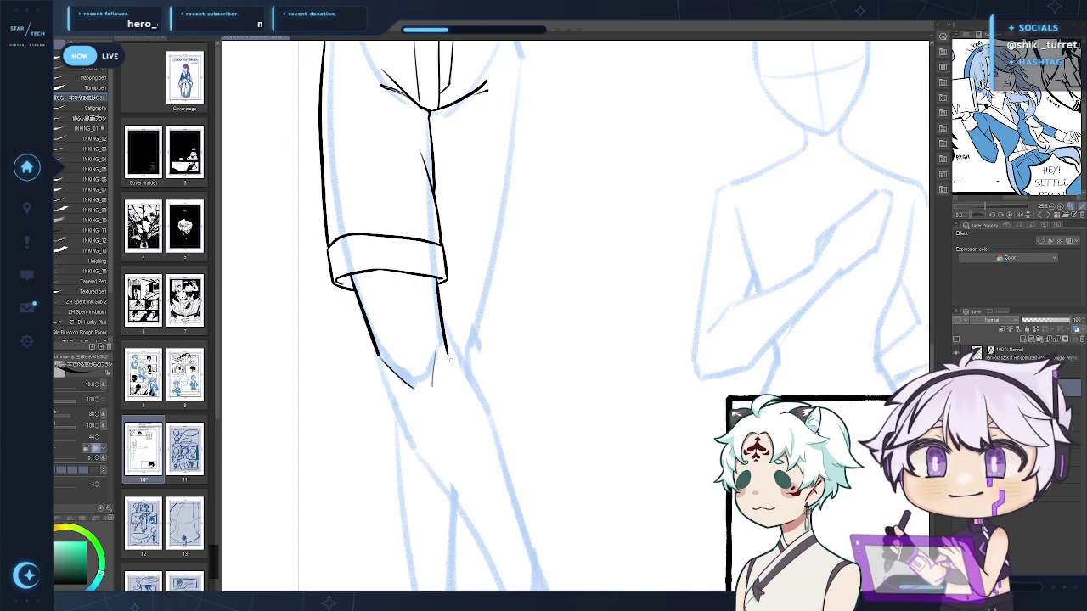
# Ink both contours of the crossing lower leg from the knee down to the ankle
pyautogui.moveTo(501, 379)
pyautogui.mouseDown()
pyautogui.moveTo(502, 402)
pyautogui.moveTo(490, 387)
pyautogui.mouseUp()
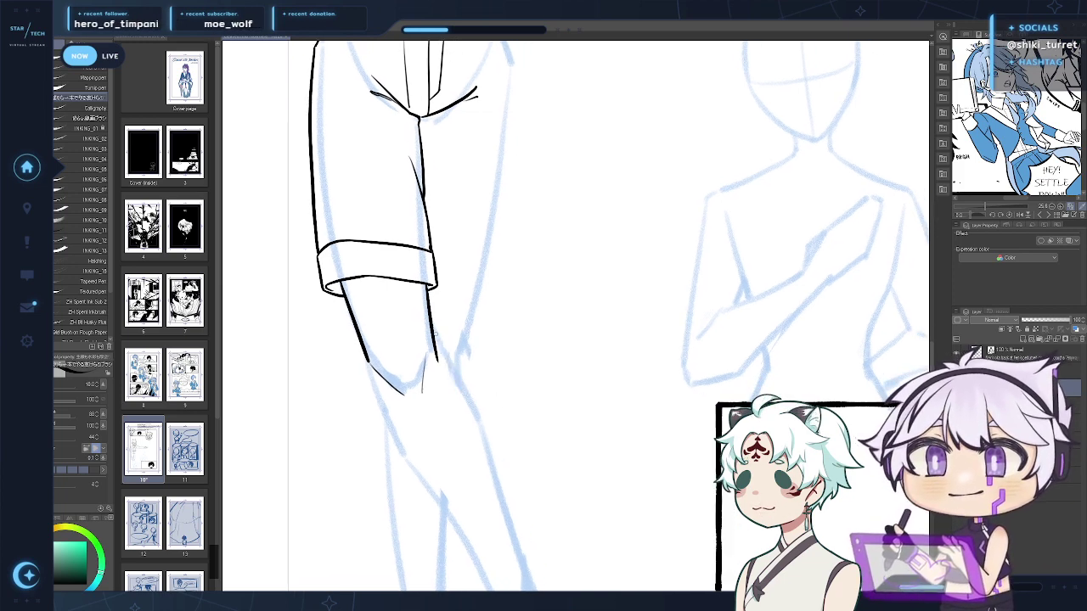
pyautogui.moveTo(516, 472); pyautogui.dragTo(519, 441)
pyautogui.moveTo(519, 443); pyautogui.dragTo(487, 340)
pyautogui.moveTo(481, 377); pyautogui.dragTo(495, 374)
pyautogui.moveTo(512, 430); pyautogui.dragTo(495, 391)
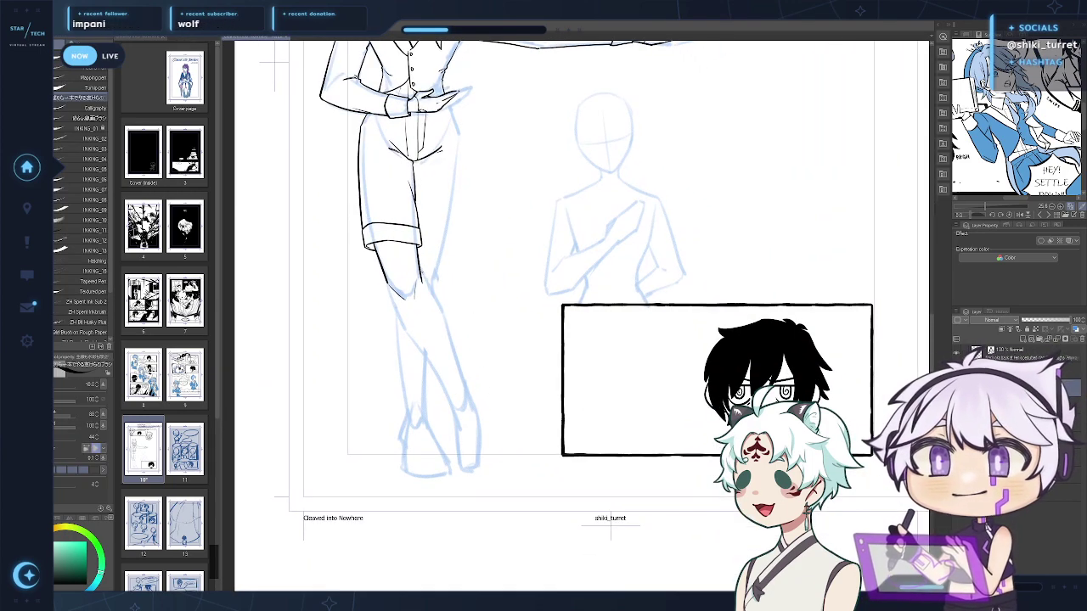
pyautogui.moveTo(430, 296); pyautogui.dragTo(457, 370)
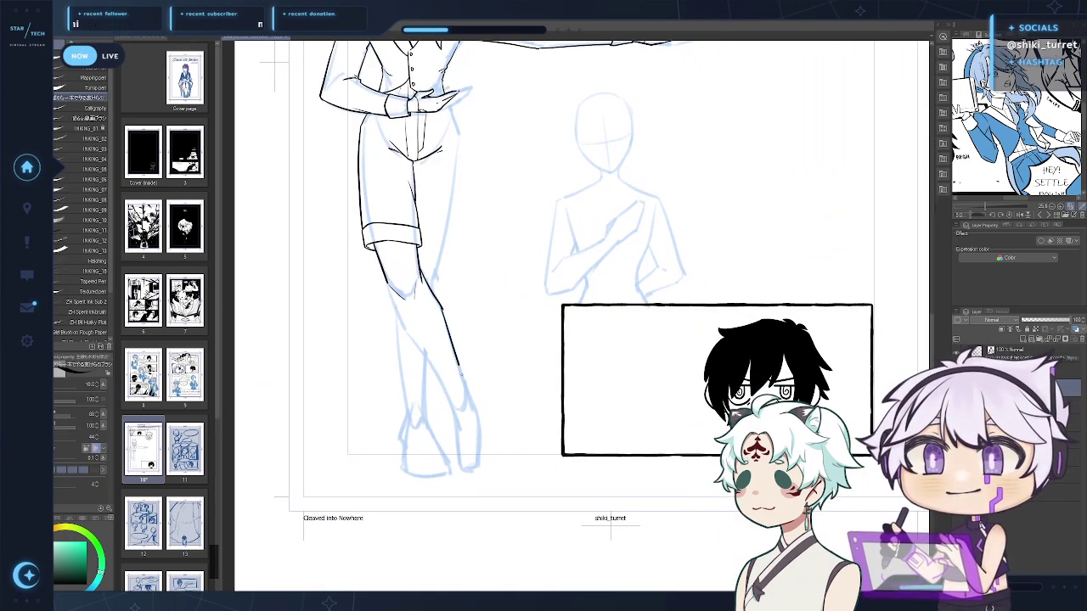
pyautogui.hotkey('ctrl', 'z')
pyautogui.moveTo(442, 307); pyautogui.dragTo(472, 407)
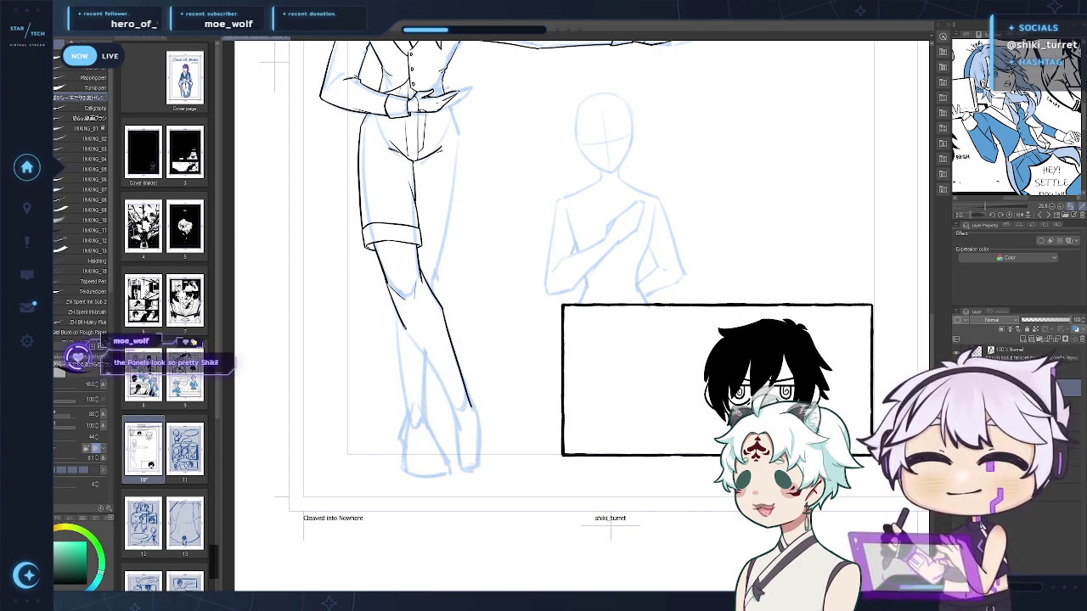
pyautogui.hotkey('ctrl', 'z')
pyautogui.moveTo(399, 311); pyautogui.dragTo(453, 408)
pyautogui.hotkey('ctrl', 'z')
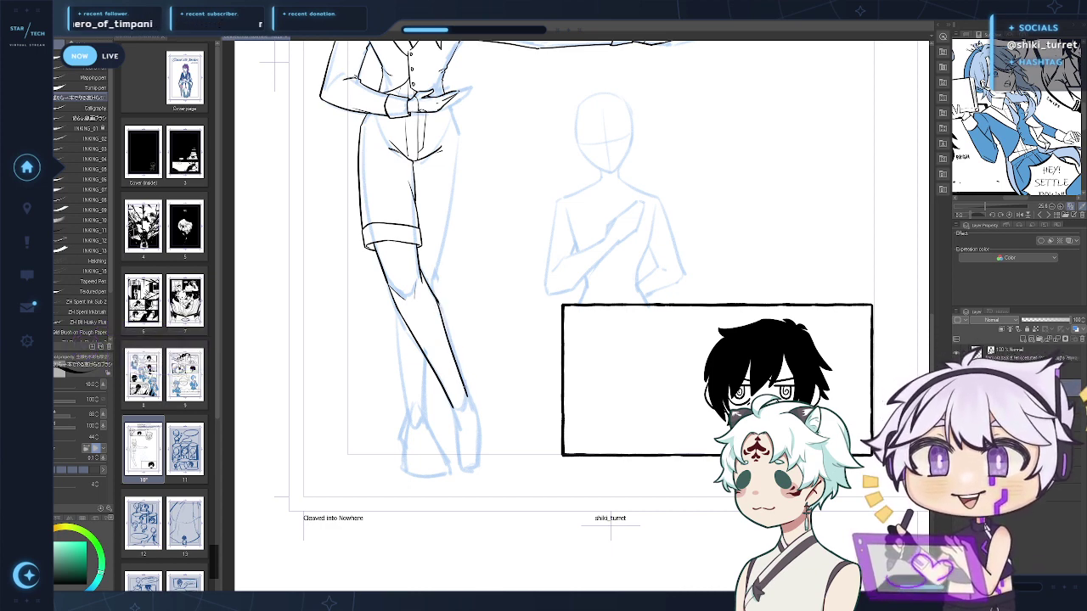
# Examine the inked shorts and crossing leg against the proportions of the whole figure
pyautogui.press('e')
pyautogui.scroll(1, 434, 289)
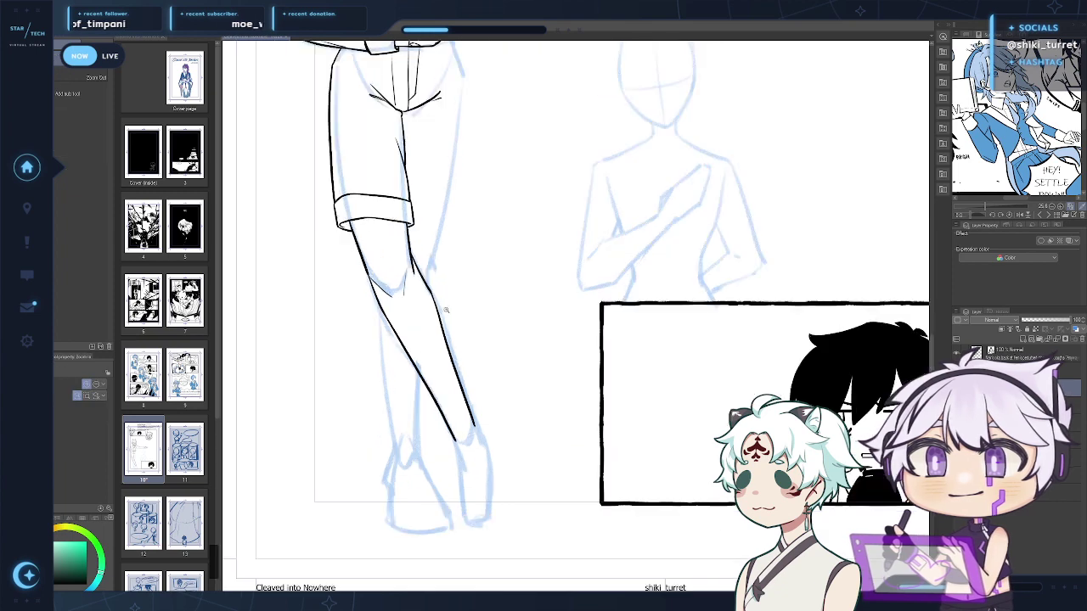
pyautogui.moveTo(446, 310); pyautogui.dragTo(457, 450)
pyautogui.press('p')
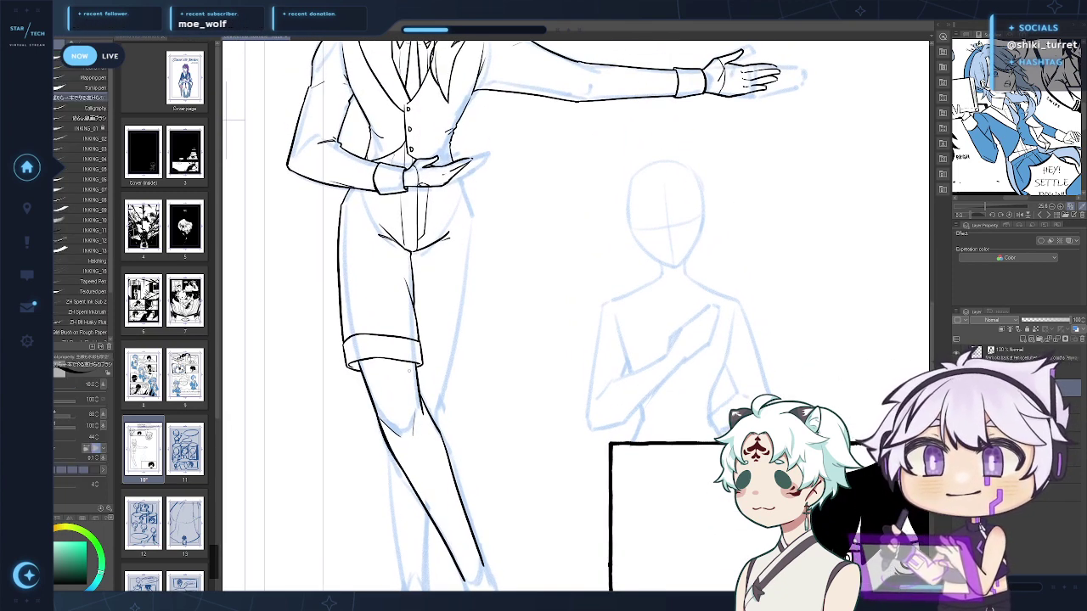
pyautogui.moveTo(467, 346); pyautogui.dragTo(539, 241)
pyautogui.hotkey('ctrl', 'space')
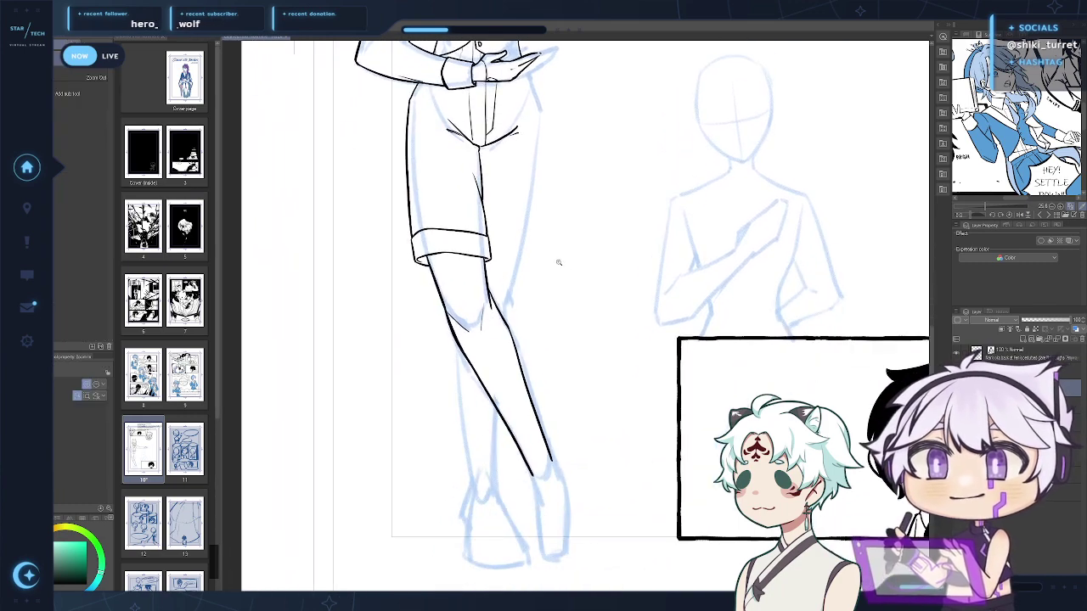
pyautogui.hotkey('ctrl', '-')
pyautogui.moveTo(576, 307); pyautogui.dragTo(513, 346)
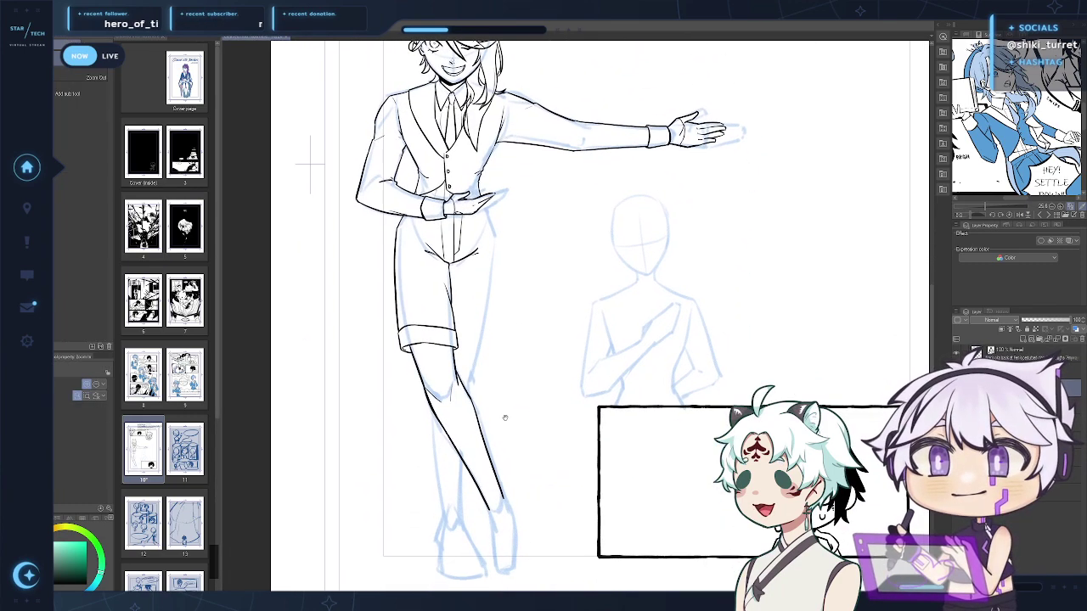
pyautogui.moveTo(504, 416); pyautogui.dragTo(516, 404)
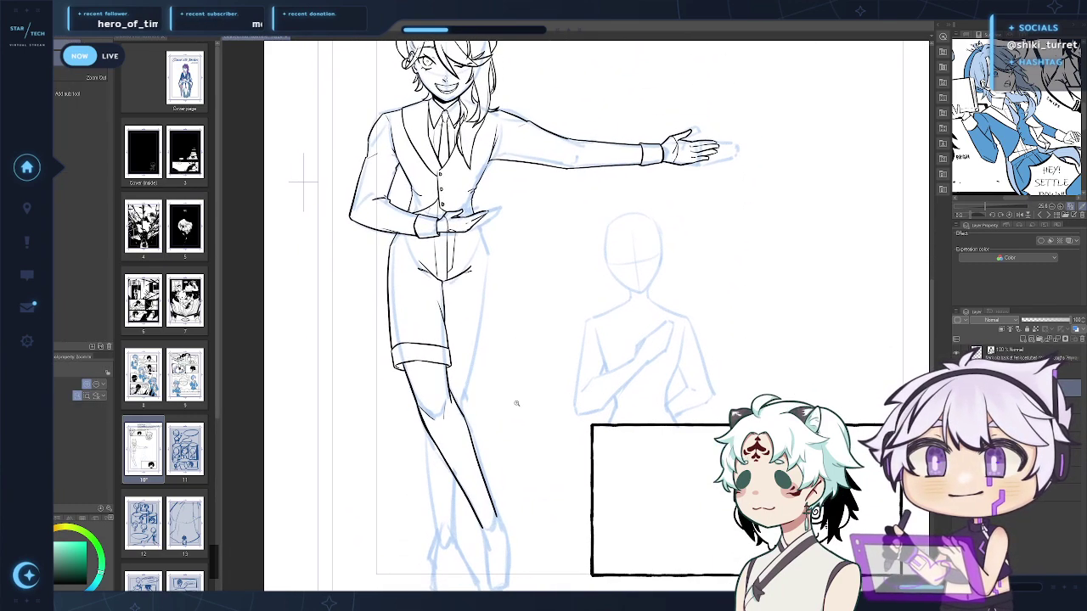
pyautogui.moveTo(554, 301); pyautogui.dragTo(618, 379)
pyautogui.click(537, 352)
pyautogui.keyDown('alt'); pyautogui.click(585, 390); pyautogui.keyUp('alt')
pyautogui.keyDown('alt'); pyautogui.click(585, 390); pyautogui.keyUp('alt')
pyautogui.moveTo(602, 420)
pyautogui.mouseDown()
pyautogui.moveTo(554, 316)
pyautogui.moveTo(570, 267)
pyautogui.moveTo(507, 366)
pyautogui.moveTo(531, 331)
pyautogui.mouseUp()
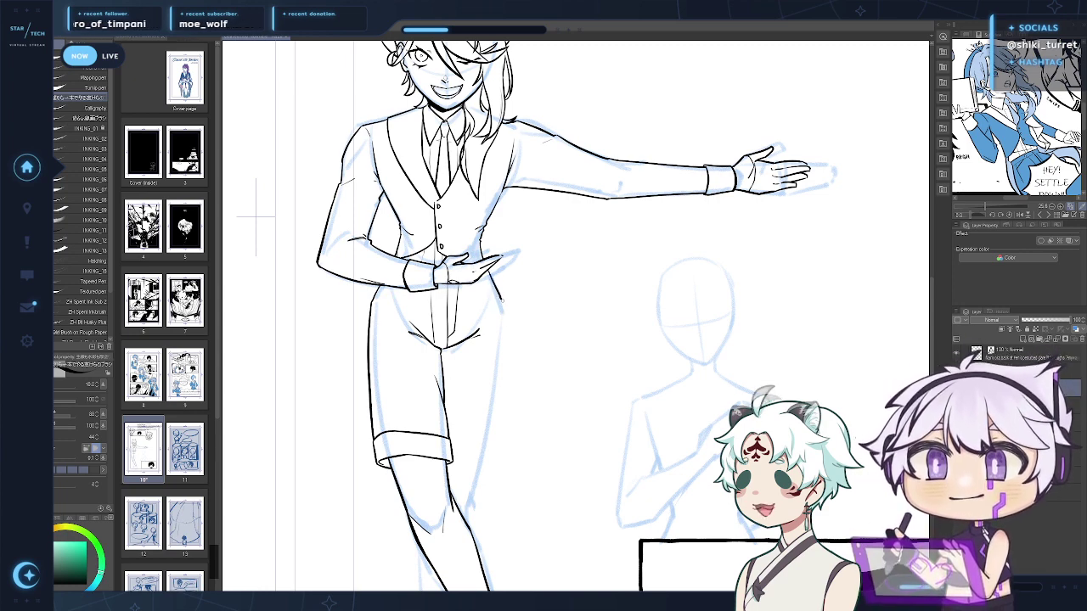
# Try to ink the outer thigh contour of the second shorts leg from the hip downward
pyautogui.moveTo(492, 270); pyautogui.dragTo(506, 350)
pyautogui.hotkey('ctrl', 'z')
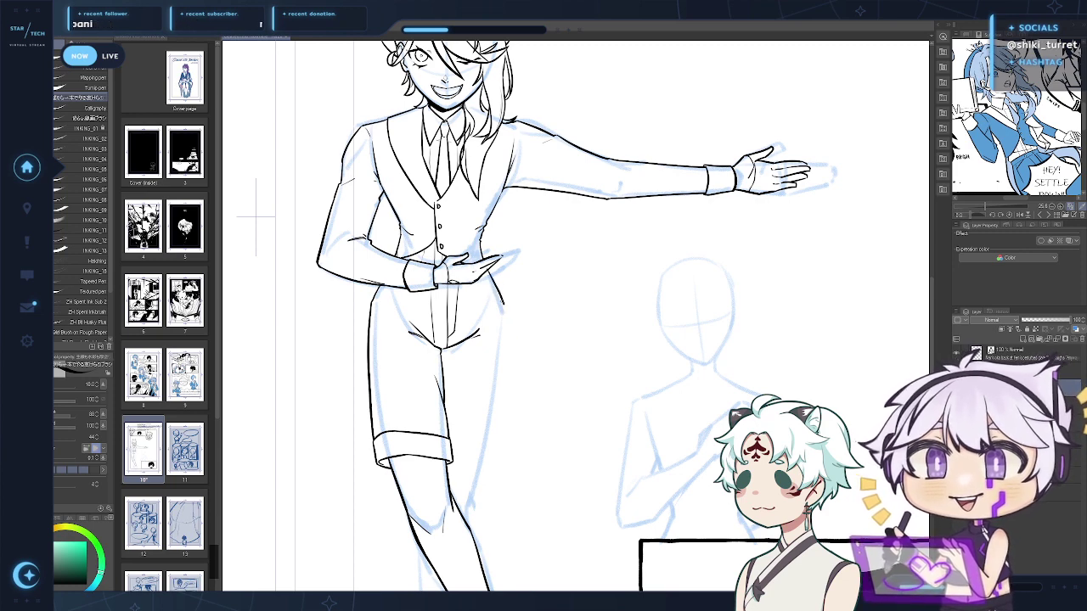
pyautogui.moveTo(503, 306); pyautogui.dragTo(504, 355)
pyautogui.hotkey('ctrl', 'z')
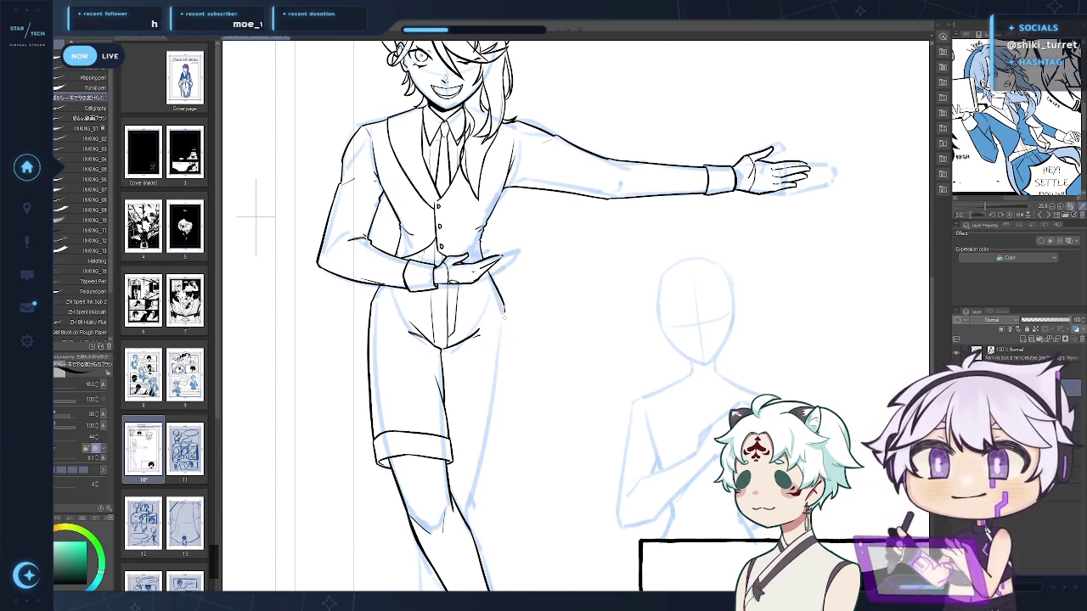
pyautogui.hotkey('ctrl', 'z')
pyautogui.moveTo(503, 306); pyautogui.dragTo(501, 406)
pyautogui.hotkey('ctrl', 'z')
pyautogui.hotkey('ctrl', 'z')
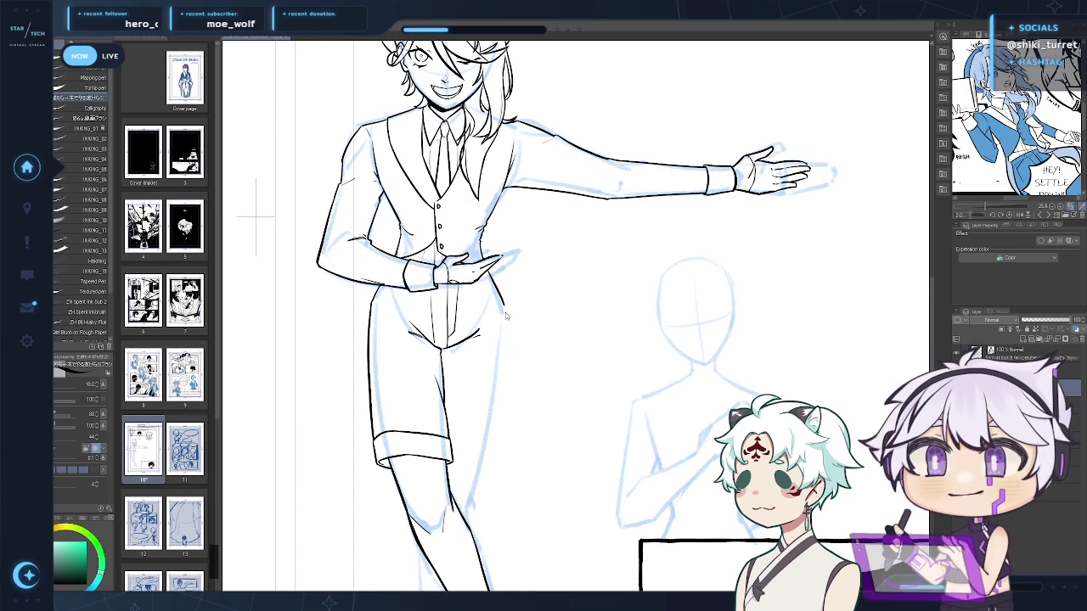
pyautogui.moveTo(503, 304); pyautogui.dragTo(500, 418)
# Ink the outer contour of the second shorts leg in one line from the hip down to cuff height
pyautogui.hotkey('ctrl', 'space')
pyautogui.keyDown('alt'); pyautogui.click(504, 415); pyautogui.keyUp('alt')
pyautogui.keyDown('alt'); pyautogui.click(510, 415); pyautogui.keyUp('alt')
pyautogui.click(514, 433)
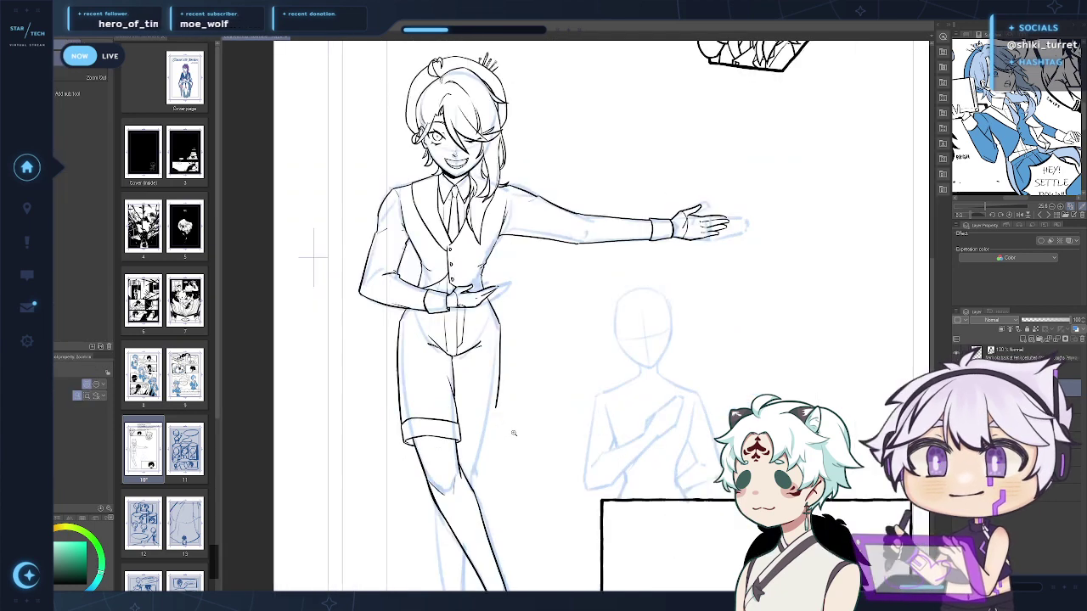
pyautogui.click(512, 442)
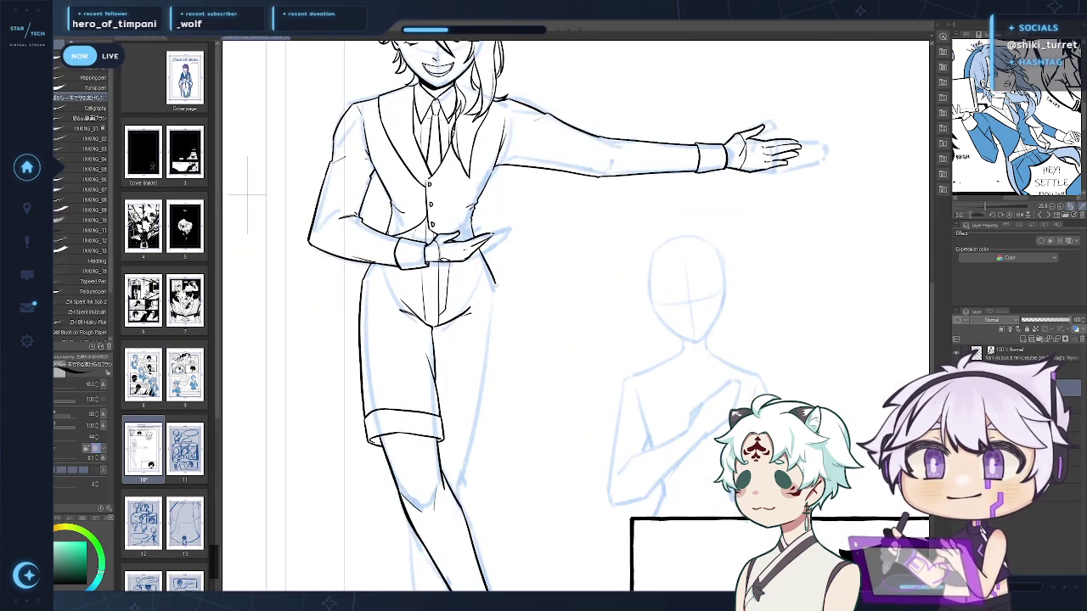
pyautogui.hotkey('ctrl', 'z')
pyautogui.moveTo(496, 286); pyautogui.dragTo(492, 384)
pyautogui.hotkey('ctrl', 'z')
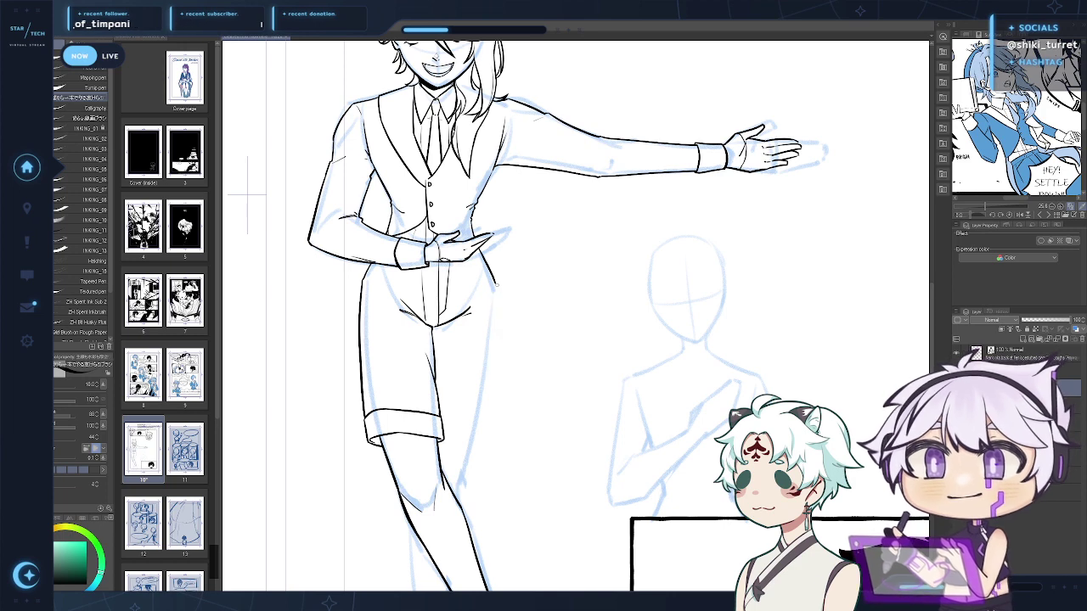
pyautogui.moveTo(495, 286); pyautogui.dragTo(493, 419)
pyautogui.hotkey('ctrl', 'z')
pyautogui.hotkey('ctrl', 'z')
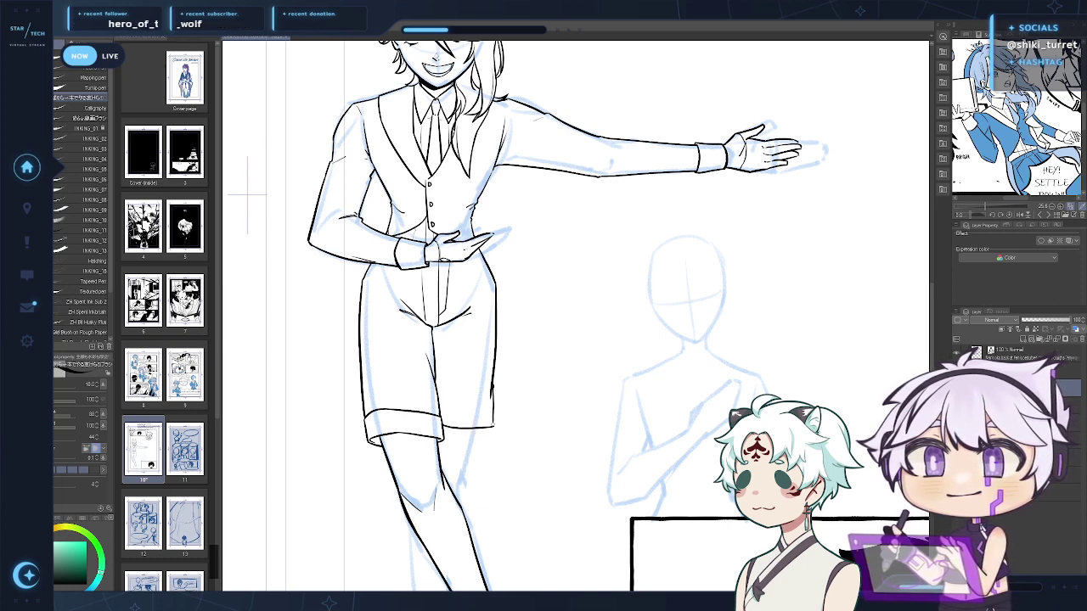
# Try to ink a straight-hanging cuff on the second shorts leg with an upper seam and a lower hem
pyautogui.hotkey('ctrl', 'z')
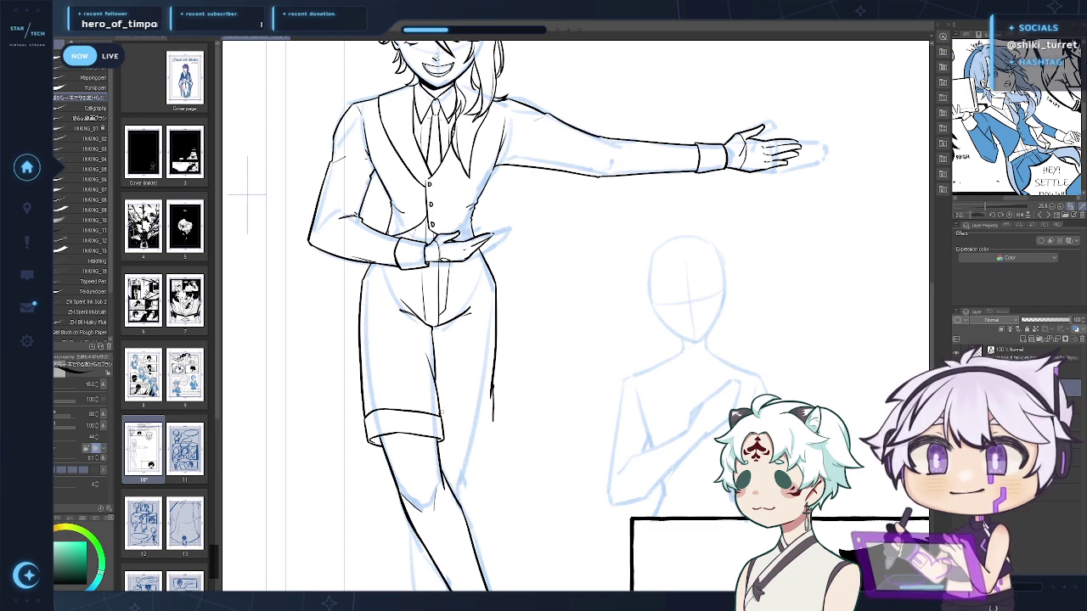
pyautogui.moveTo(442, 413); pyautogui.dragTo(495, 429)
pyautogui.hotkey('ctrl', 'z')
pyautogui.hotkey('ctrl', 'z')
pyautogui.hotkey('ctrl', 'z')
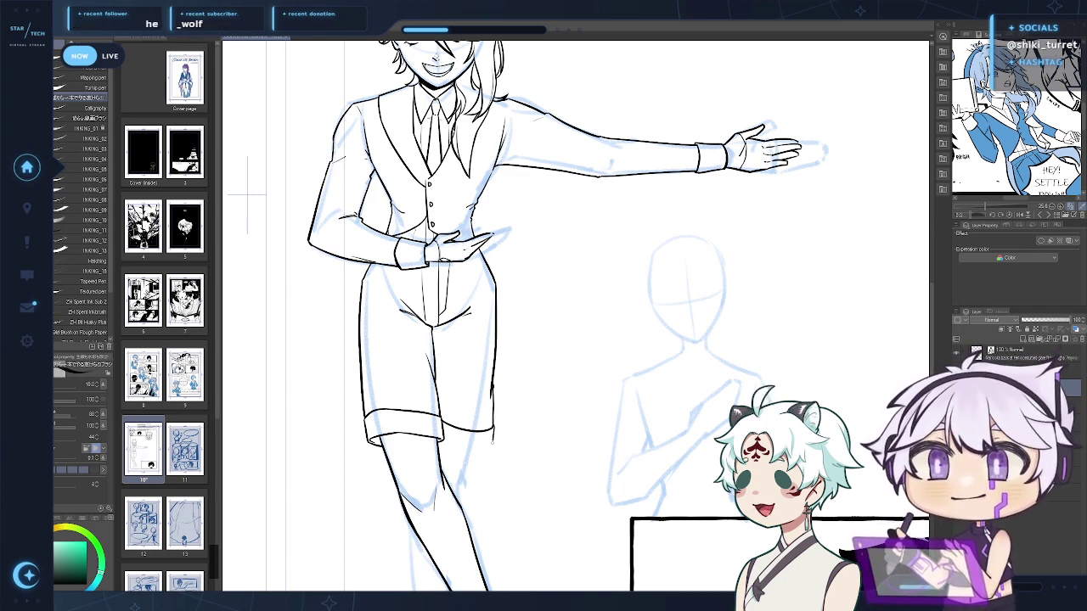
pyautogui.hotkey('ctrl', 'z')
pyautogui.moveTo(442, 443); pyautogui.dragTo(493, 447)
pyautogui.hotkey('ctrl', 'z')
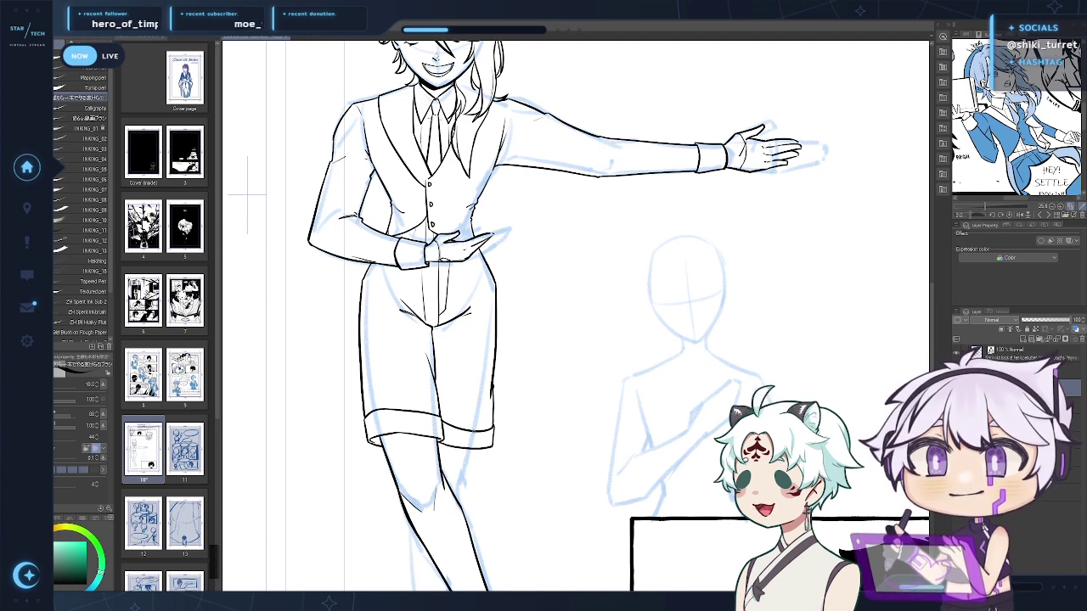
pyautogui.moveTo(511, 487); pyautogui.dragTo(537, 381)
pyautogui.moveTo(465, 434)
pyautogui.mouseDown()
pyautogui.moveTo(416, 501)
pyautogui.moveTo(426, 504)
pyautogui.mouseUp()
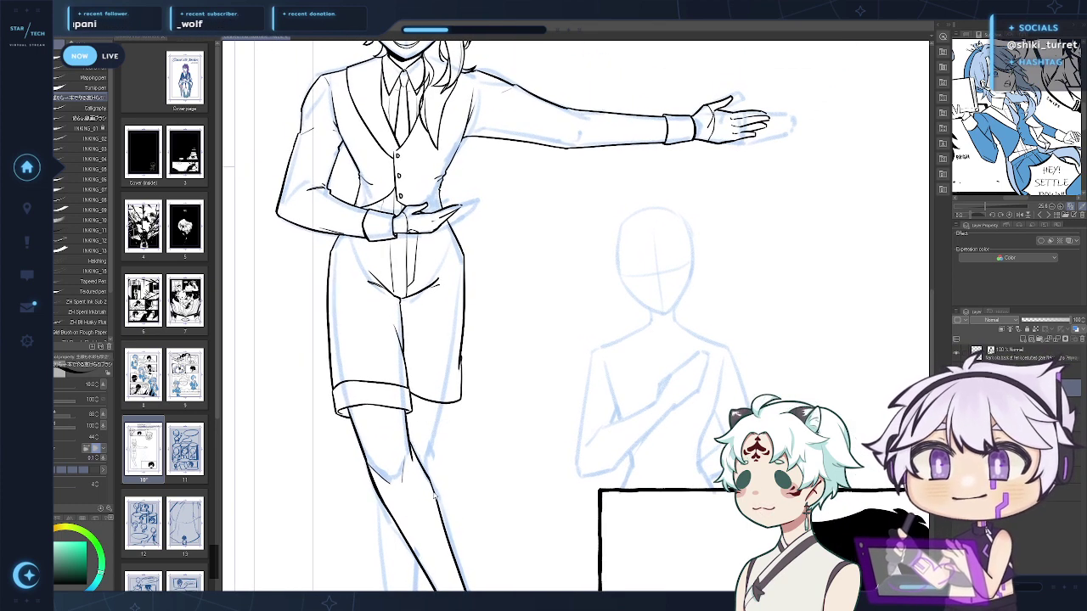
# Remove the second leg's cuff lines and re-ink the lower outer thigh contour so that it tapers inward
pyautogui.hotkey('ctrl', 'z')
pyautogui.hotkey('ctrl', 'z')
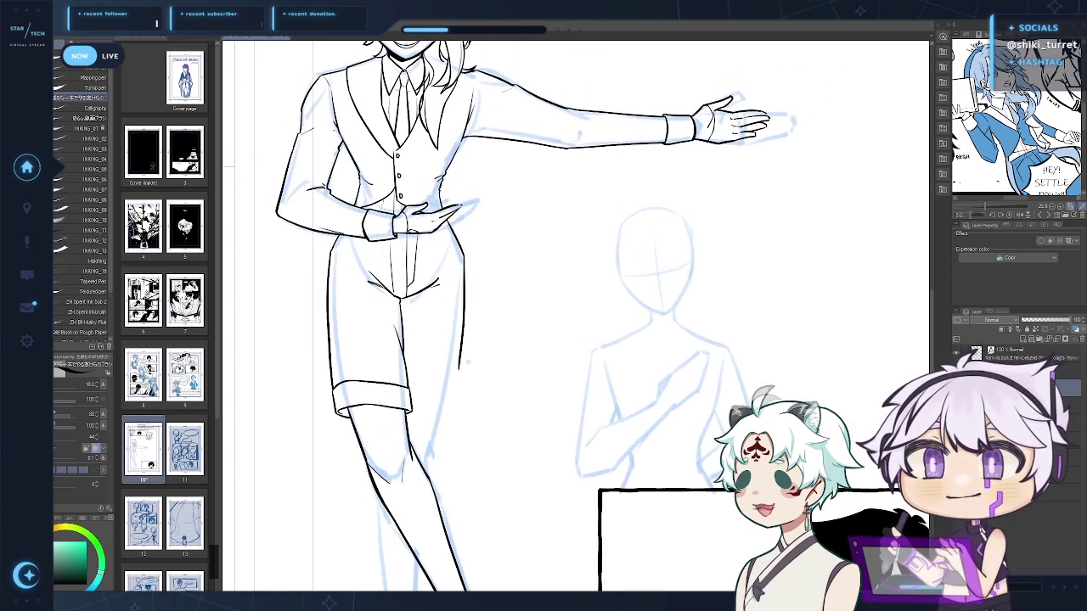
pyautogui.hotkey('ctrl', 'z')
pyautogui.moveTo(463, 341); pyautogui.dragTo(449, 394)
pyautogui.hotkey('ctrl', 'z')
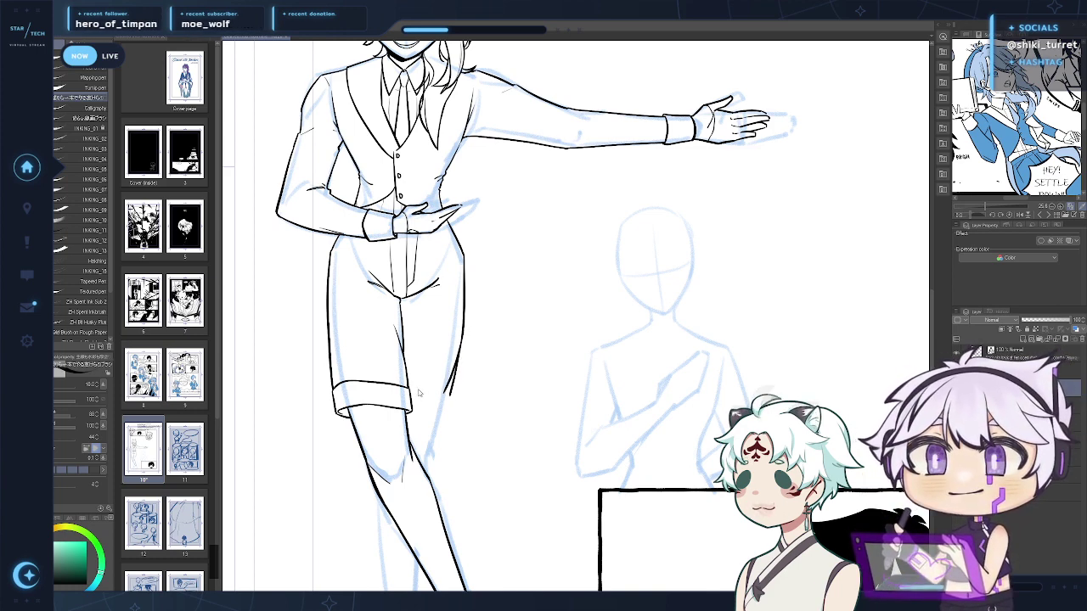
# Ink a folded cuff on the second shorts leg with curved upper and lower edges and a short side
pyautogui.moveTo(411, 402)
pyautogui.mouseDown()
pyautogui.moveTo(452, 397)
pyautogui.moveTo(450, 422)
pyautogui.mouseUp()
pyautogui.hotkey('ctrl', 'z')
pyautogui.hotkey('ctrl', 'z')
pyautogui.hotkey('ctrl', 'z')
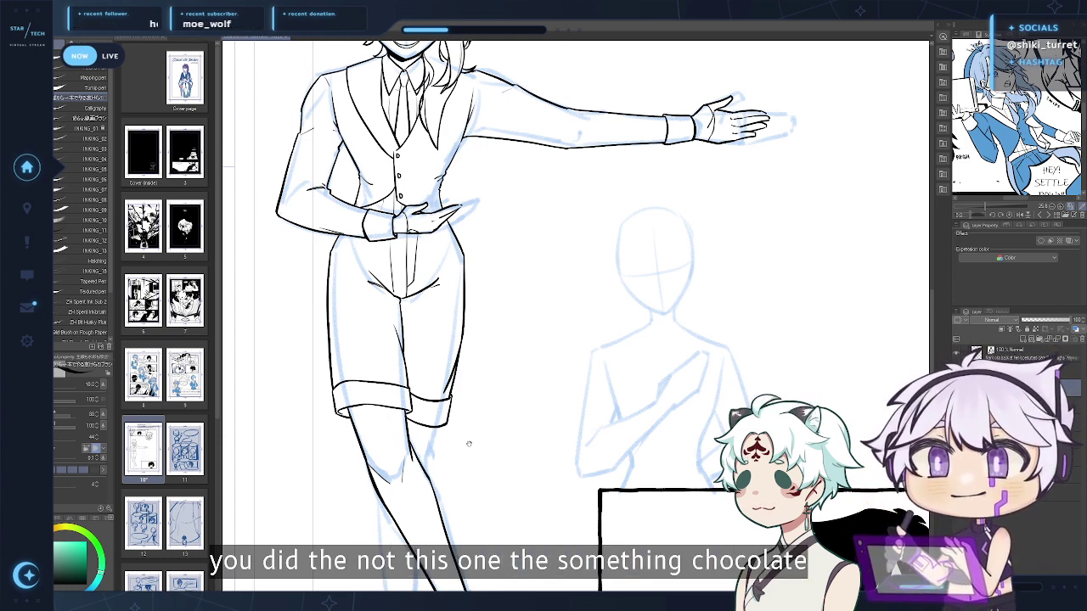
# Redraw the crotch crease on the second shorts leg as a shorter stroke and save the page
pyautogui.moveTo(471, 443); pyautogui.dragTo(497, 418)
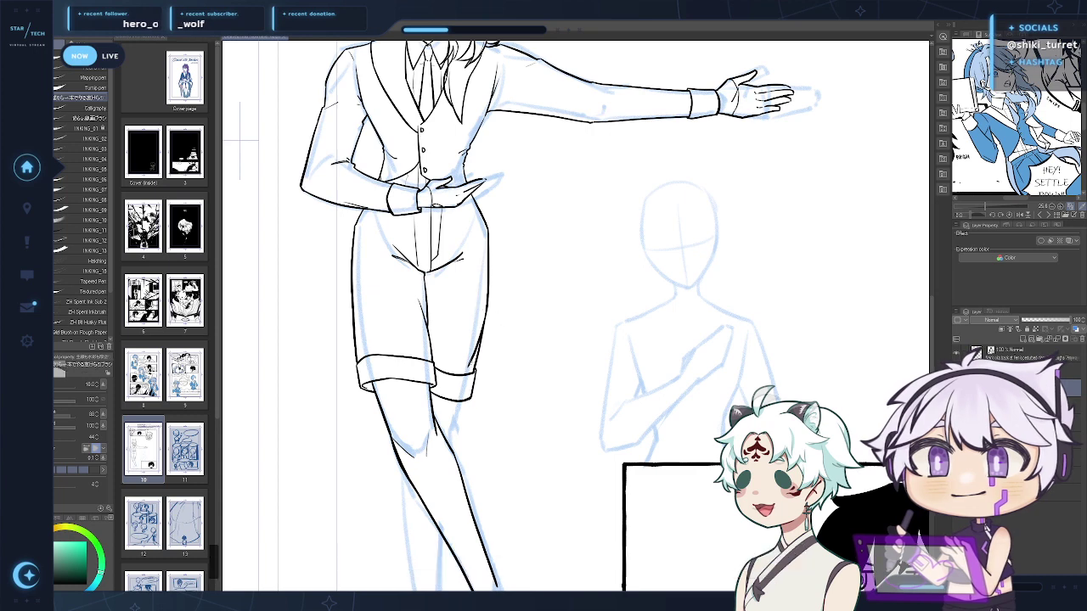
pyautogui.moveTo(474, 332); pyautogui.dragTo(459, 434)
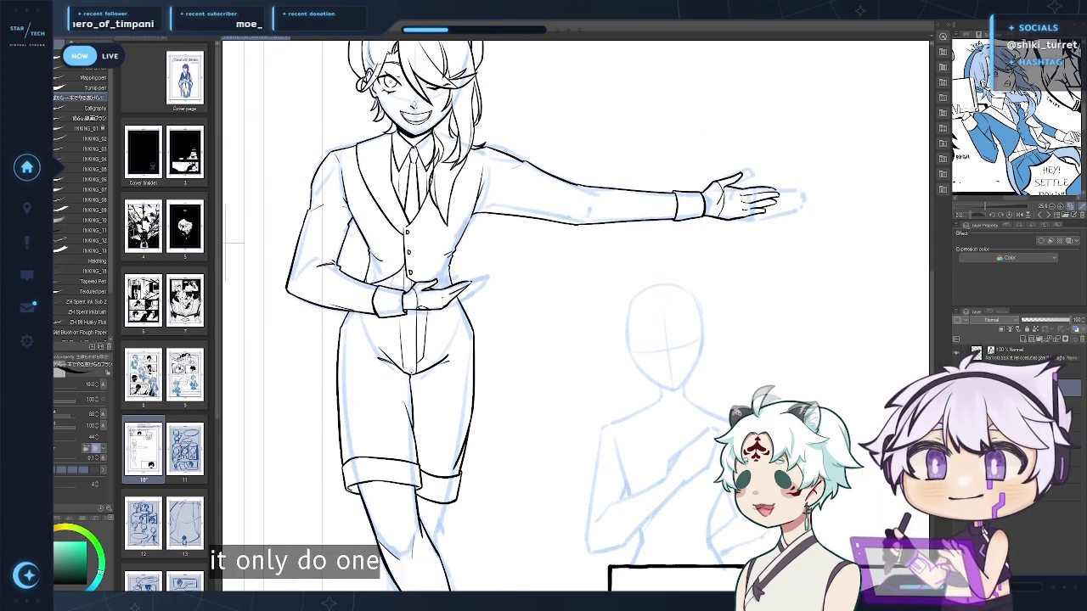
pyautogui.hotkey('ctrl', 'z')
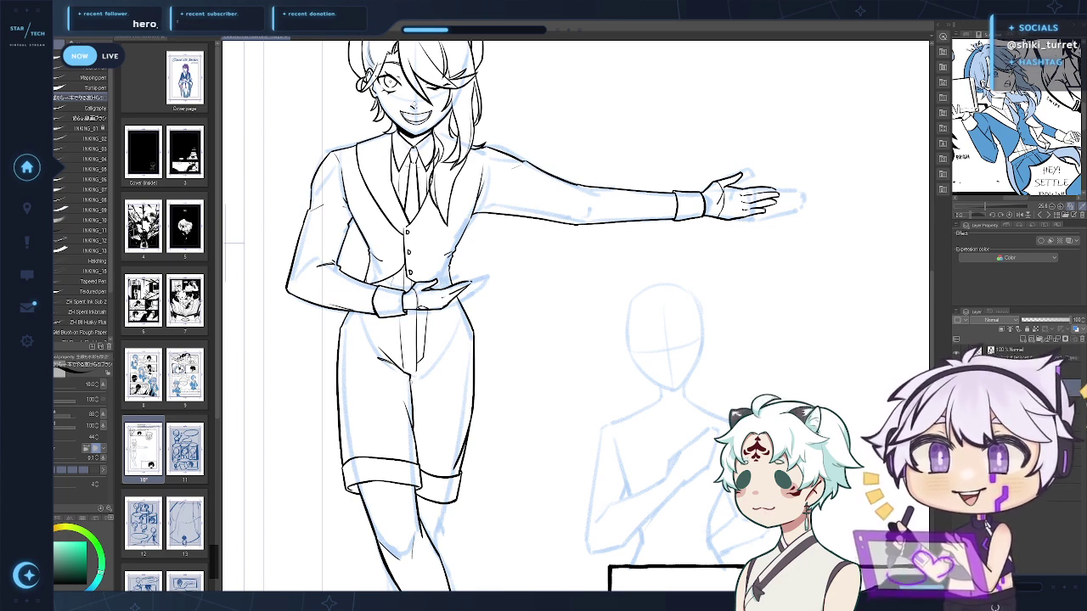
pyautogui.moveTo(411, 376); pyautogui.dragTo(444, 365)
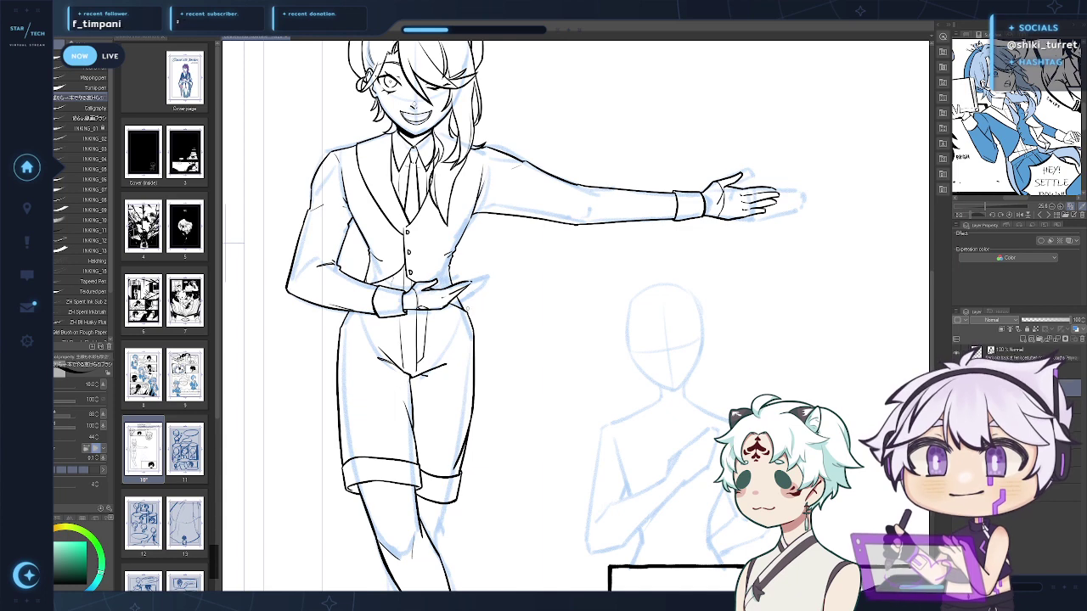
pyautogui.moveTo(527, 271); pyautogui.dragTo(561, 290)
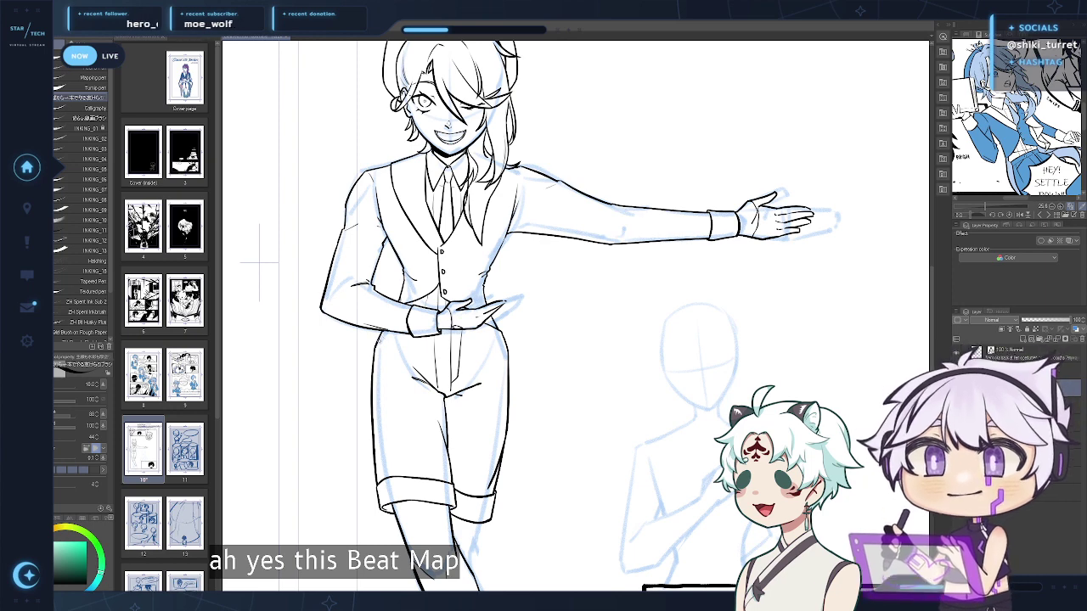
pyautogui.moveTo(615, 357); pyautogui.dragTo(602, 345)
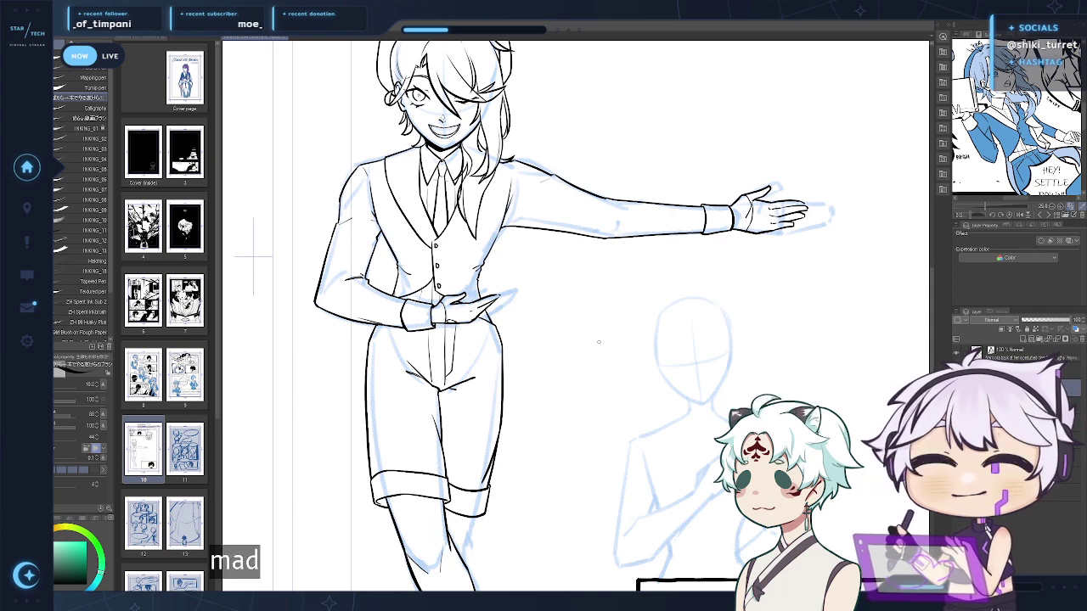
pyautogui.moveTo(635, 439); pyautogui.dragTo(642, 306)
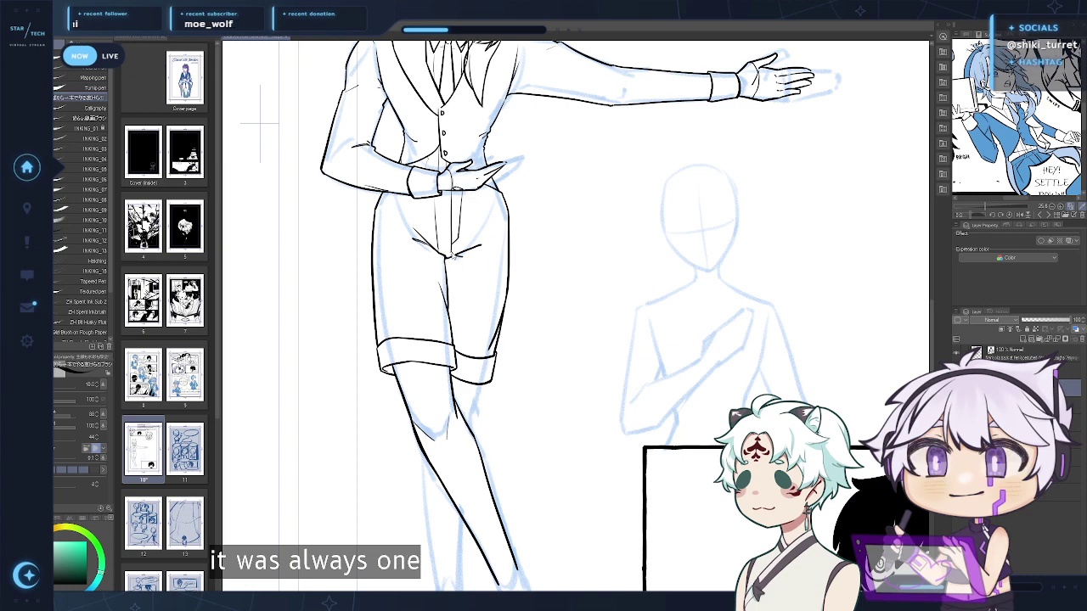
pyautogui.moveTo(598, 316); pyautogui.dragTo(584, 373)
pyautogui.hotkey('ctrl', 's')
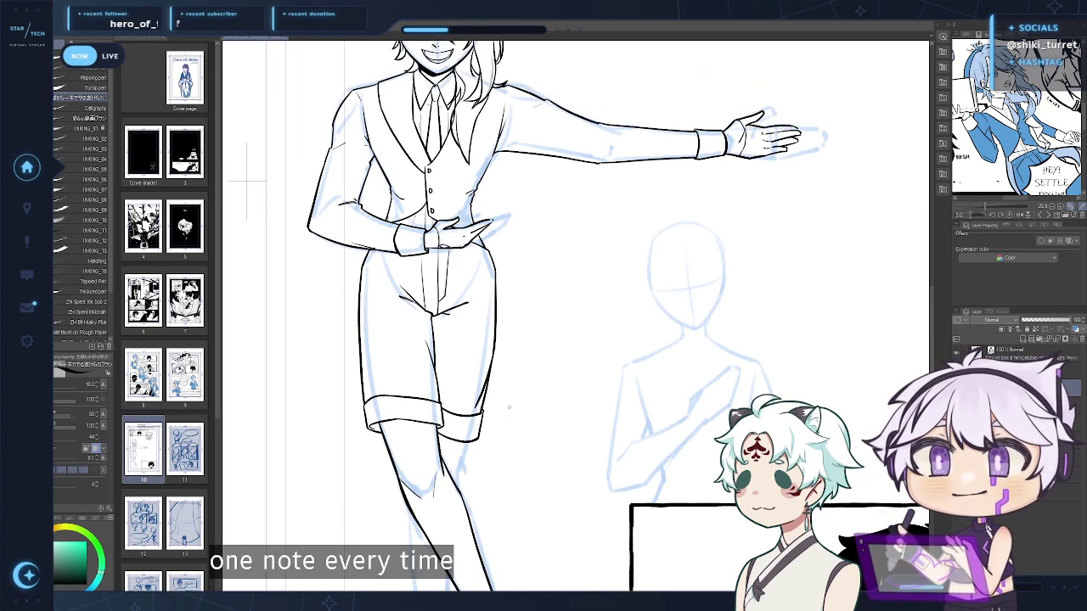
# Ink the short outer contour of the rear leg from the second cuff down to the crossing knee
pyautogui.moveTo(592, 418); pyautogui.dragTo(597, 420)
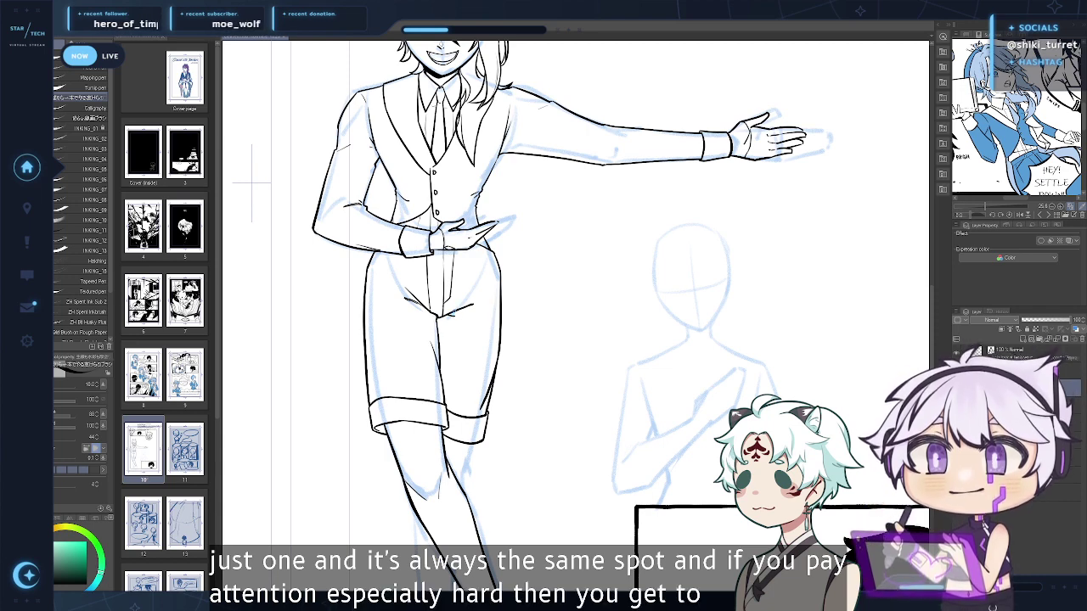
pyautogui.moveTo(541, 407); pyautogui.dragTo(537, 297)
pyautogui.moveTo(496, 499); pyautogui.dragTo(505, 577)
pyautogui.moveTo(510, 374); pyautogui.dragTo(507, 565)
pyautogui.keyDown('ctrl'); pyautogui.keyDown('alt'); pyautogui.click(523, 451); pyautogui.keyUp('alt'); pyautogui.keyUp('ctrl')
pyautogui.moveTo(543, 482)
pyautogui.mouseDown()
pyautogui.moveTo(501, 290)
pyautogui.moveTo(475, 304)
pyautogui.mouseUp()
pyautogui.scroll(4, 490, 354)
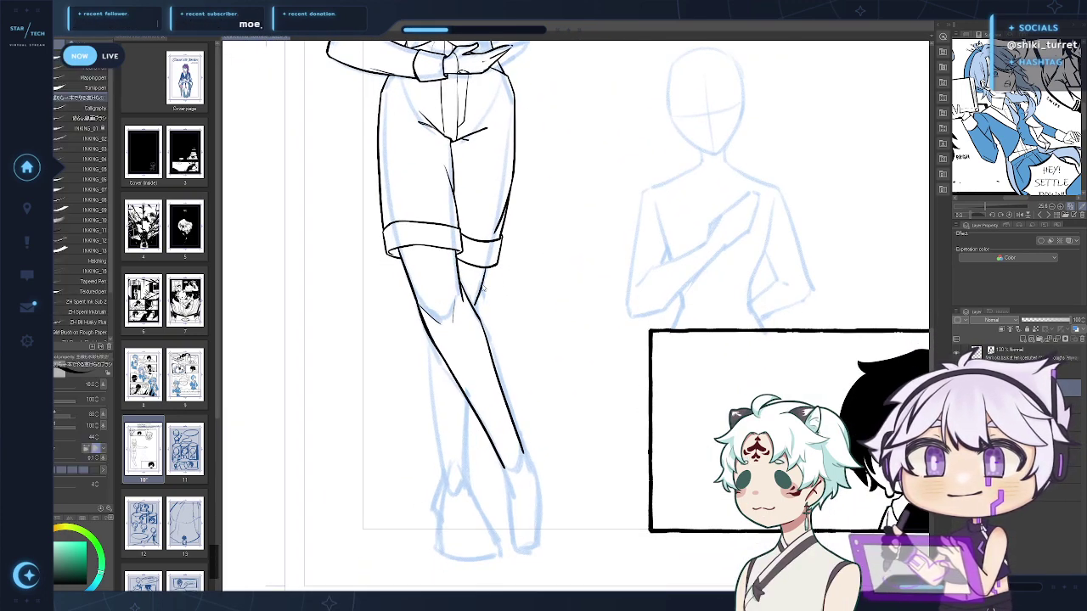
pyautogui.hotkey('ctrl', 'z')
pyautogui.moveTo(486, 268); pyautogui.dragTo(474, 306)
pyautogui.hotkey('ctrl', 'z')
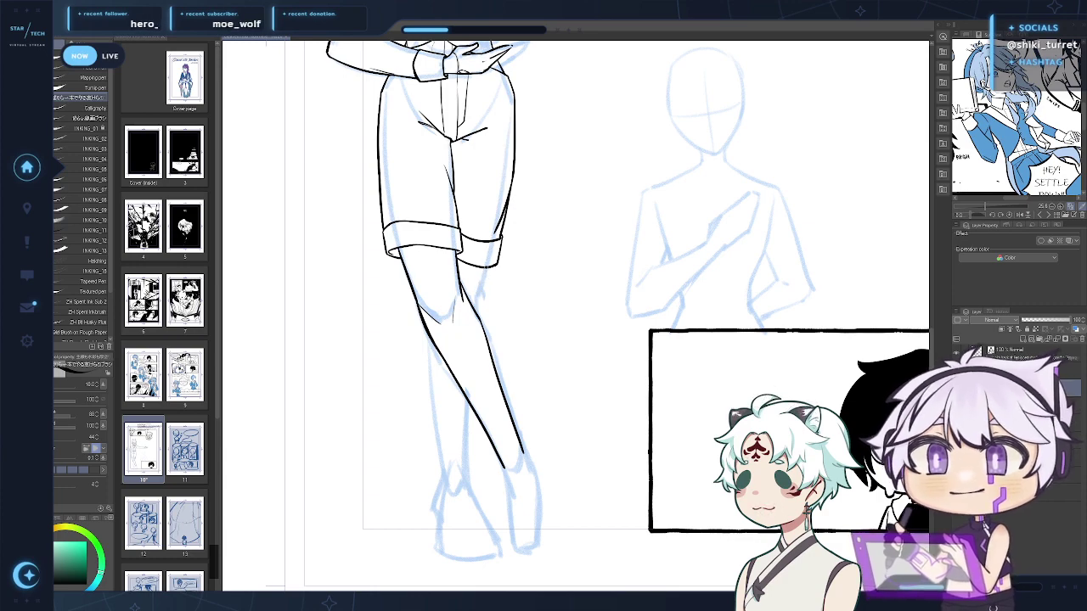
pyautogui.moveTo(486, 267); pyautogui.dragTo(475, 306)
# Ink the rear lower leg's contours from where the legs cross down to the ankle
pyautogui.moveTo(475, 357)
pyautogui.mouseDown()
pyautogui.moveTo(477, 321)
pyautogui.moveTo(456, 389)
pyautogui.moveTo(472, 493)
pyautogui.moveTo(480, 343)
pyautogui.moveTo(445, 270)
pyautogui.mouseUp()
pyautogui.hotkey('ctrl', 'z')
pyautogui.moveTo(441, 233); pyautogui.dragTo(455, 372)
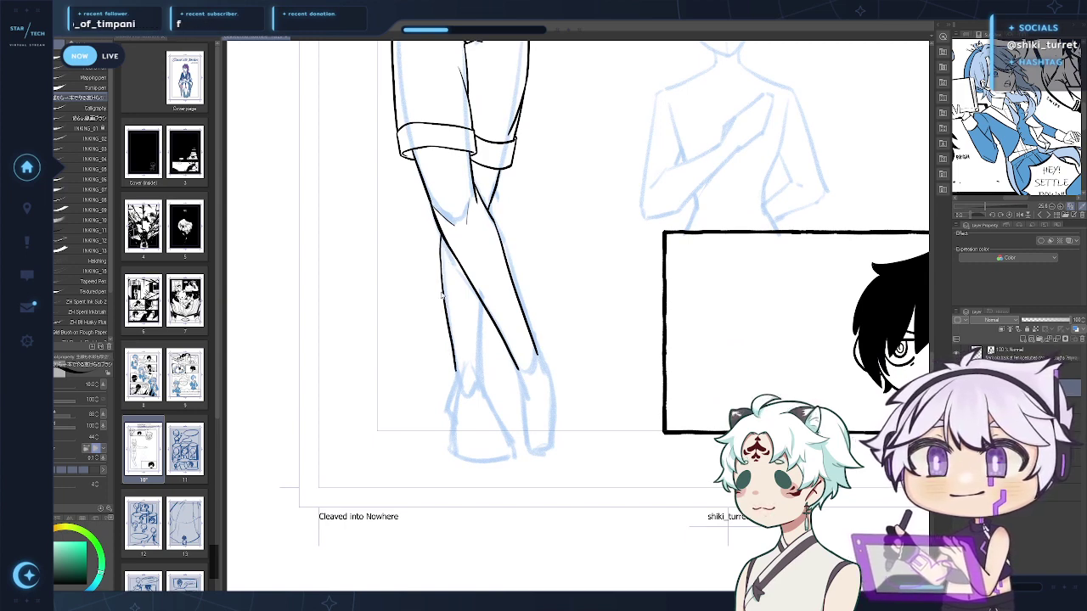
pyautogui.hotkey('ctrl', 'z')
pyautogui.moveTo(441, 256); pyautogui.dragTo(458, 372)
pyautogui.hotkey('ctrl', 'z')
pyautogui.hotkey('ctrl', 'z')
pyautogui.hotkey('ctrl', 'z')
pyautogui.hotkey('ctrl', 'z')
pyautogui.hotkey('ctrl', 'z')
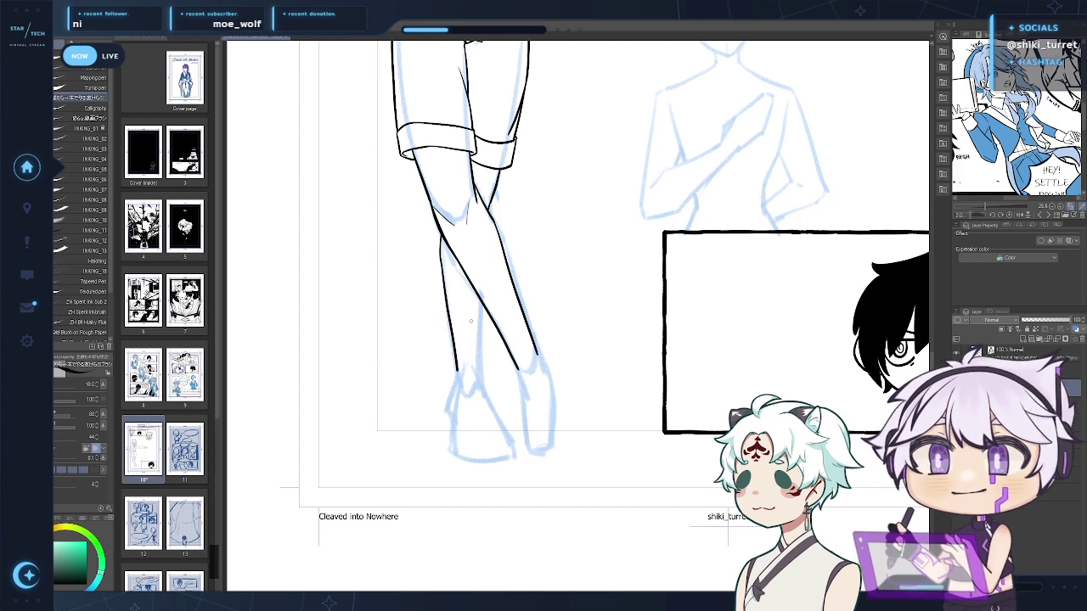
# Enlarge the cover illustration in the reference view and bring the seated character's shoes into sight
pyautogui.moveTo(589, 148); pyautogui.dragTo(606, 382)
pyautogui.moveTo(561, 429); pyautogui.dragTo(562, 413)
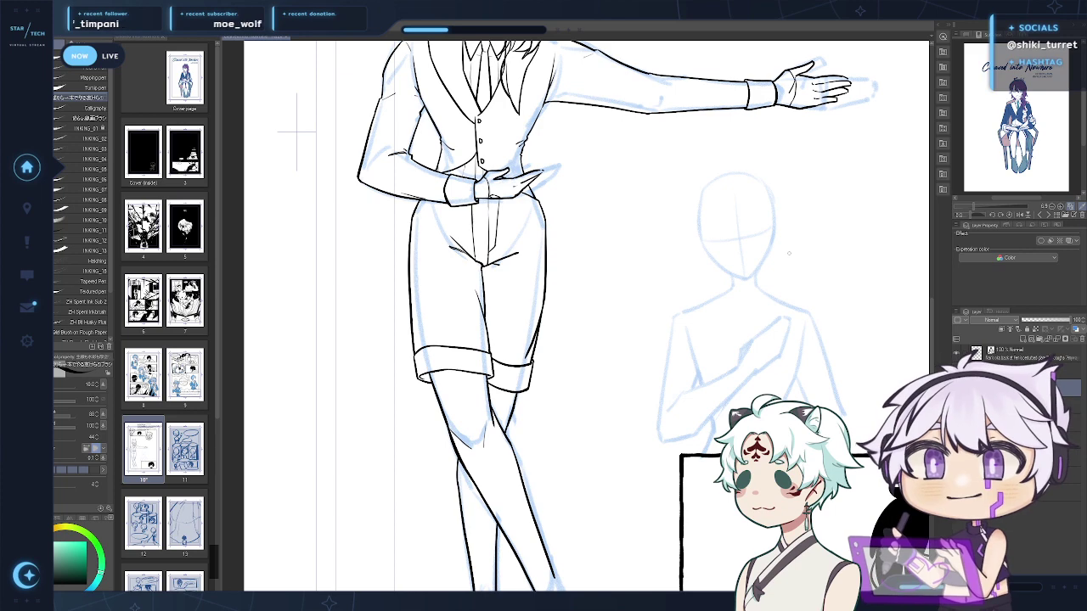
pyautogui.moveTo(974, 207); pyautogui.dragTo(980, 206)
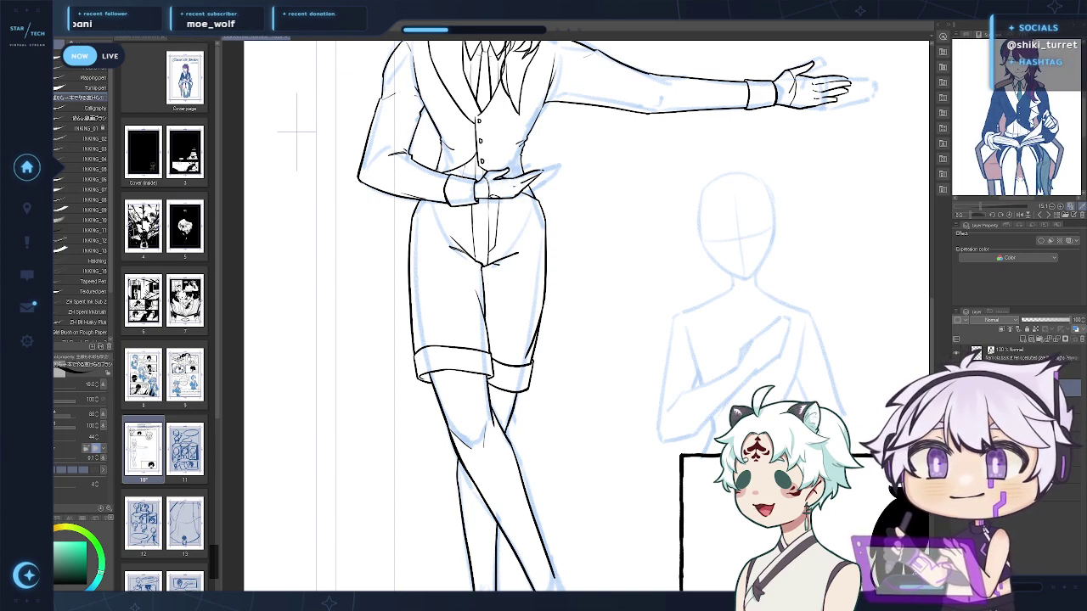
pyautogui.moveTo(1040, 174); pyautogui.dragTo(1042, 111)
# Ink the curved shoe opening around the crossing leg's ankle and the start of the shoe's outer contour
pyautogui.moveTo(603, 410); pyautogui.dragTo(596, 360)
pyautogui.moveTo(525, 503); pyautogui.dragTo(513, 330)
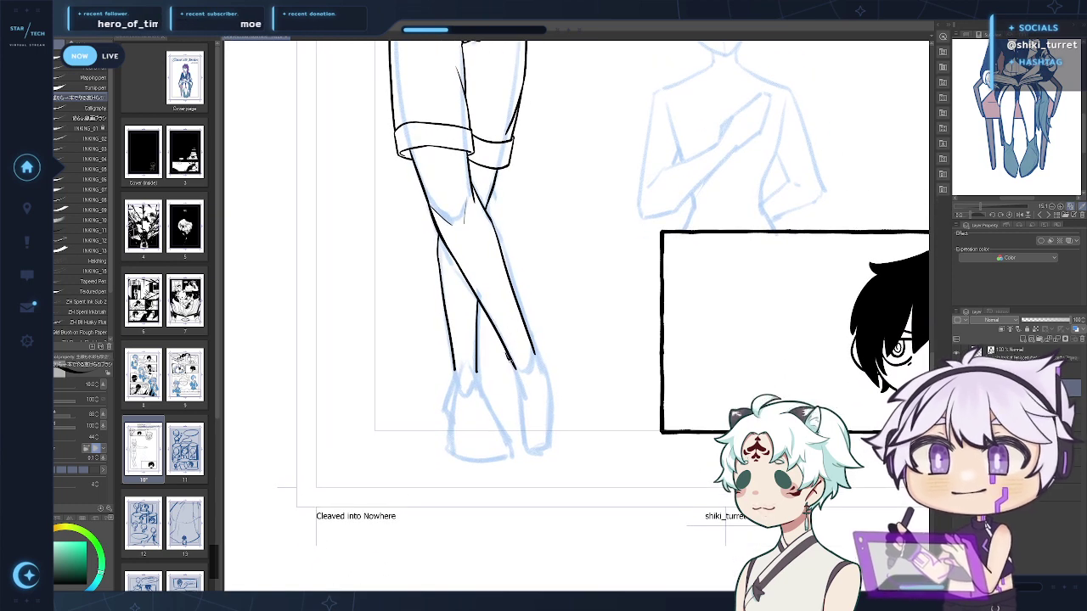
pyautogui.moveTo(512, 357); pyautogui.dragTo(530, 323)
pyautogui.hotkey('ctrl', 'z')
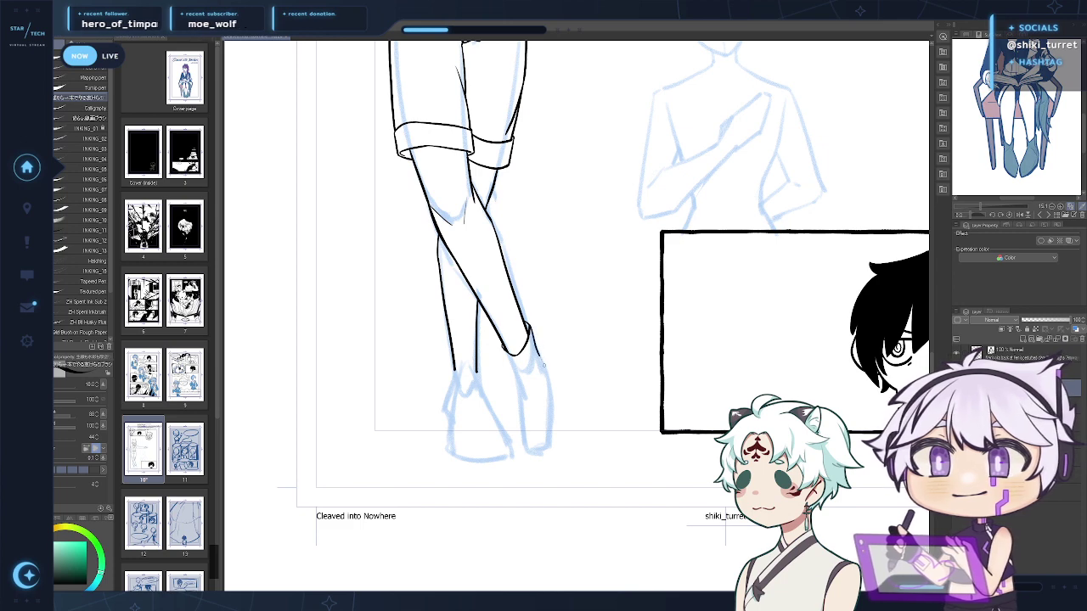
pyautogui.hotkey('ctrl', 'z')
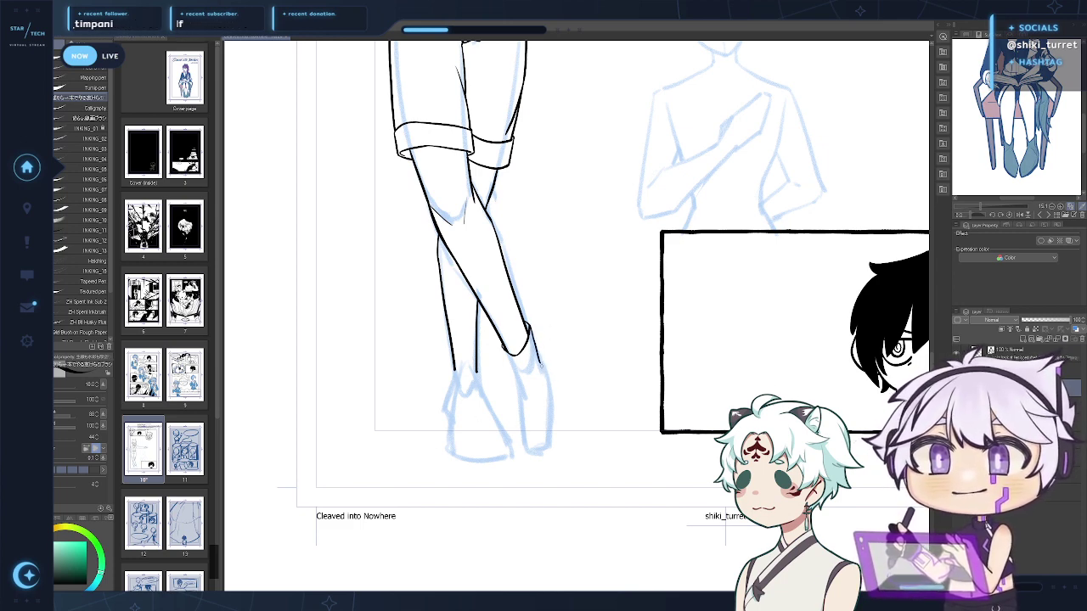
# Ink both side contours of the crossing foot's shoe from the ankle down to the toe
pyautogui.moveTo(551, 391); pyautogui.dragTo(548, 449)
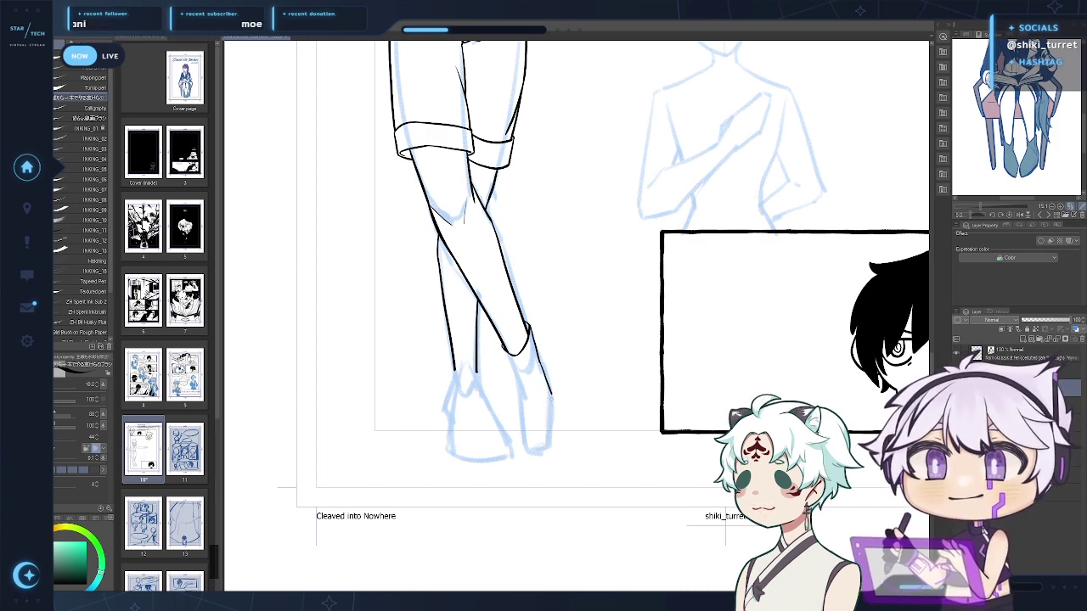
pyautogui.moveTo(551, 390); pyautogui.dragTo(552, 413)
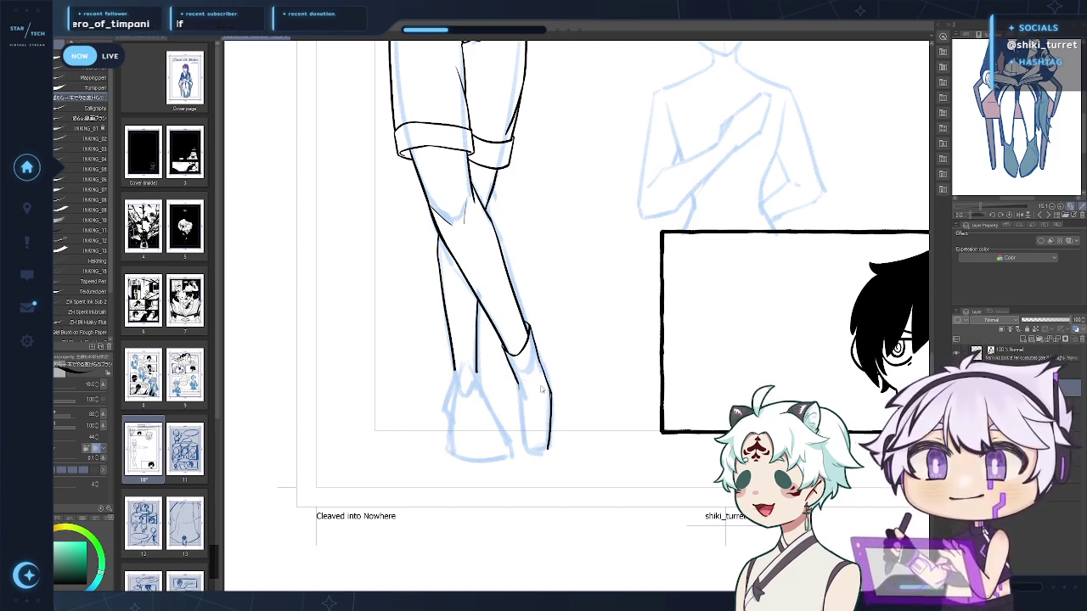
pyautogui.moveTo(518, 367)
pyautogui.mouseDown()
pyautogui.moveTo(550, 415)
pyautogui.moveTo(521, 429)
pyautogui.mouseUp()
pyautogui.hotkey('ctrl', 'z')
pyautogui.moveTo(519, 384); pyautogui.dragTo(523, 447)
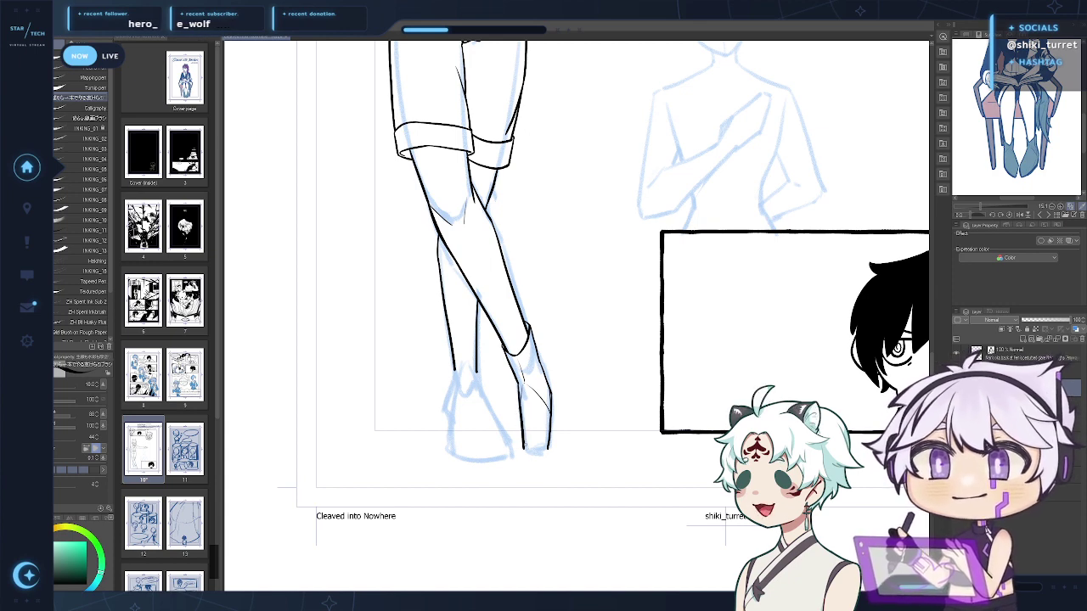
# Refine the crossing foot's shoe outline and close it with a rounded toe line
pyautogui.hotkey('ctrl', 'z')
pyautogui.moveTo(520, 384)
pyautogui.mouseDown()
pyautogui.moveTo(523, 445)
pyautogui.moveTo(520, 410)
pyautogui.moveTo(523, 446)
pyautogui.moveTo(549, 448)
pyautogui.mouseUp()
pyautogui.hotkey('ctrl', 'z')
pyautogui.hotkey('ctrl', 'z')
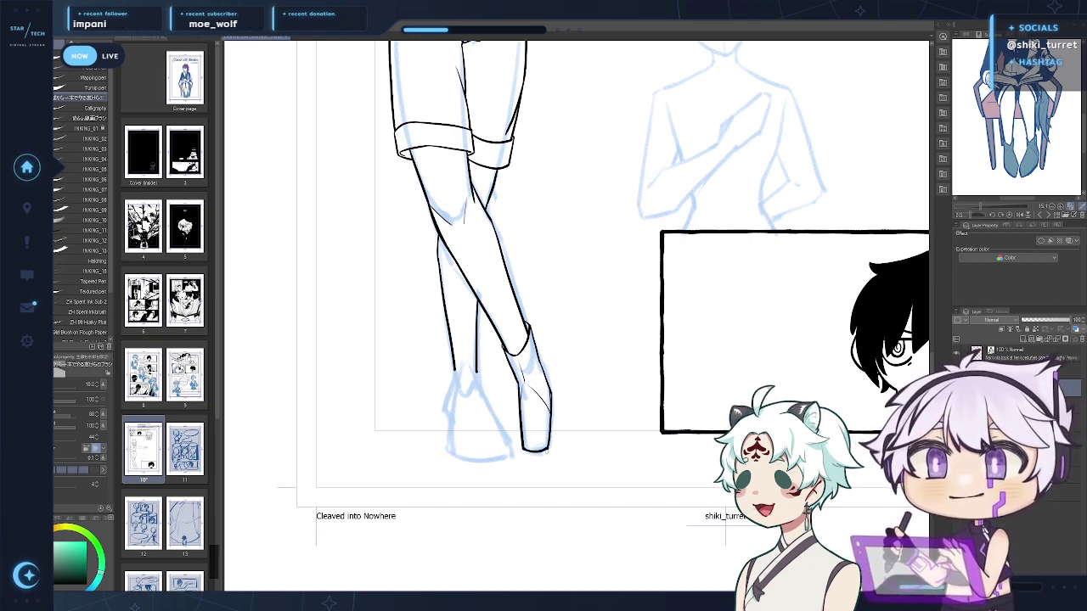
pyautogui.moveTo(559, 440); pyautogui.dragTo(552, 462)
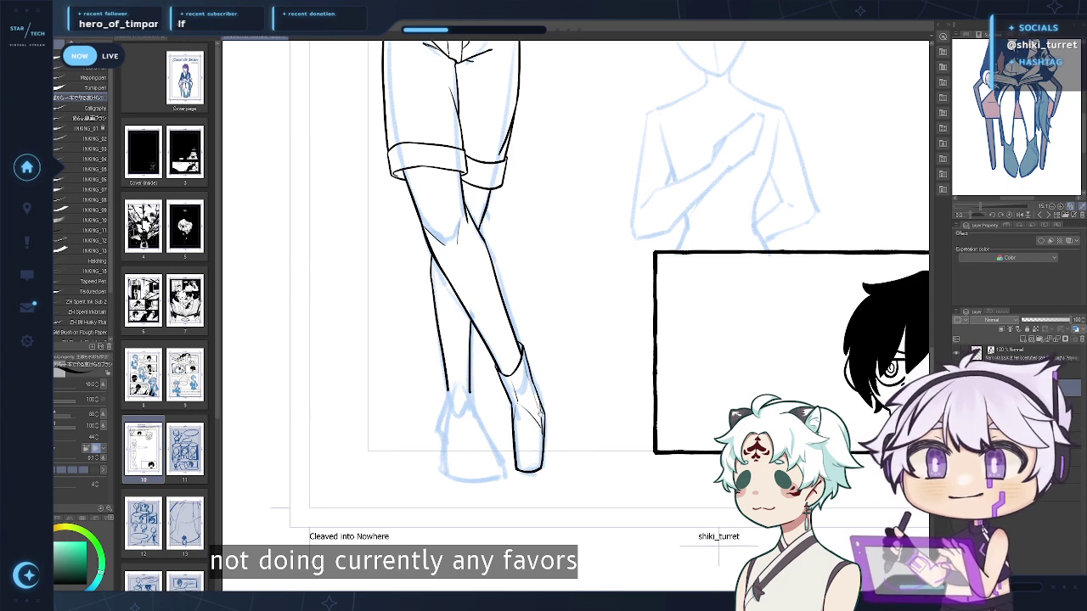
pyautogui.moveTo(498, 438); pyautogui.dragTo(485, 430)
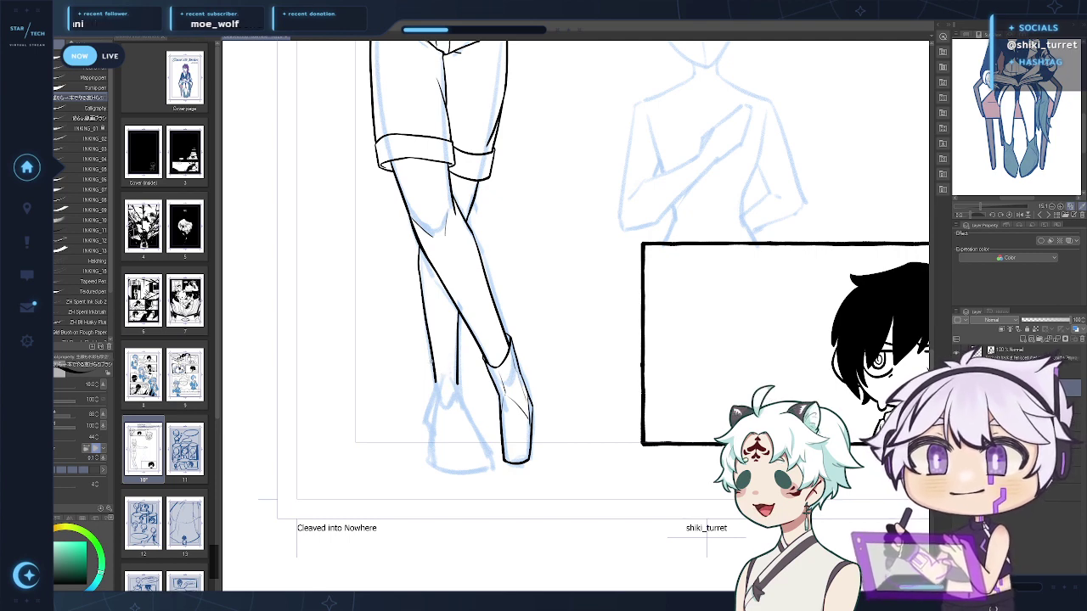
# Ink the curved shoe opening across the standing foot's ankle and trim the leg line extending below it
pyautogui.press('c')
pyautogui.moveTo(434, 366); pyautogui.dragTo(436, 384)
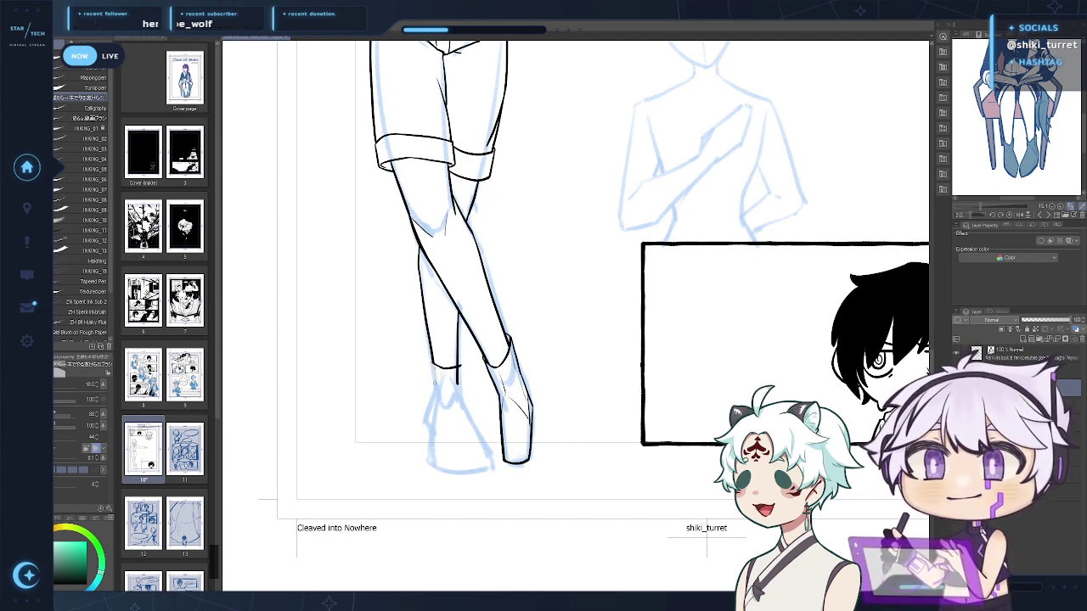
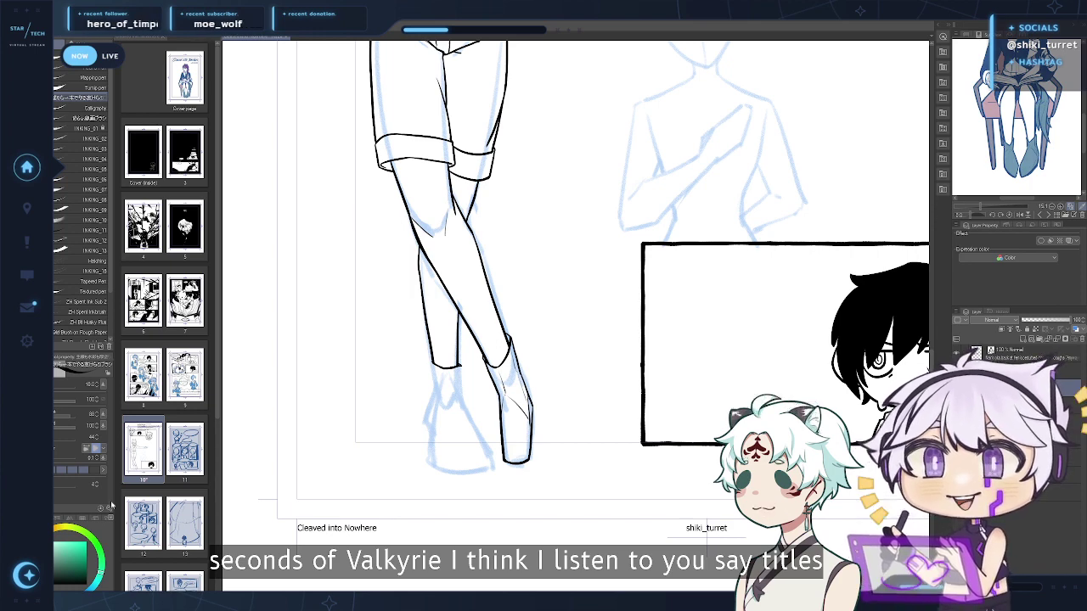
pyautogui.moveTo(618, 419); pyautogui.dragTo(604, 433)
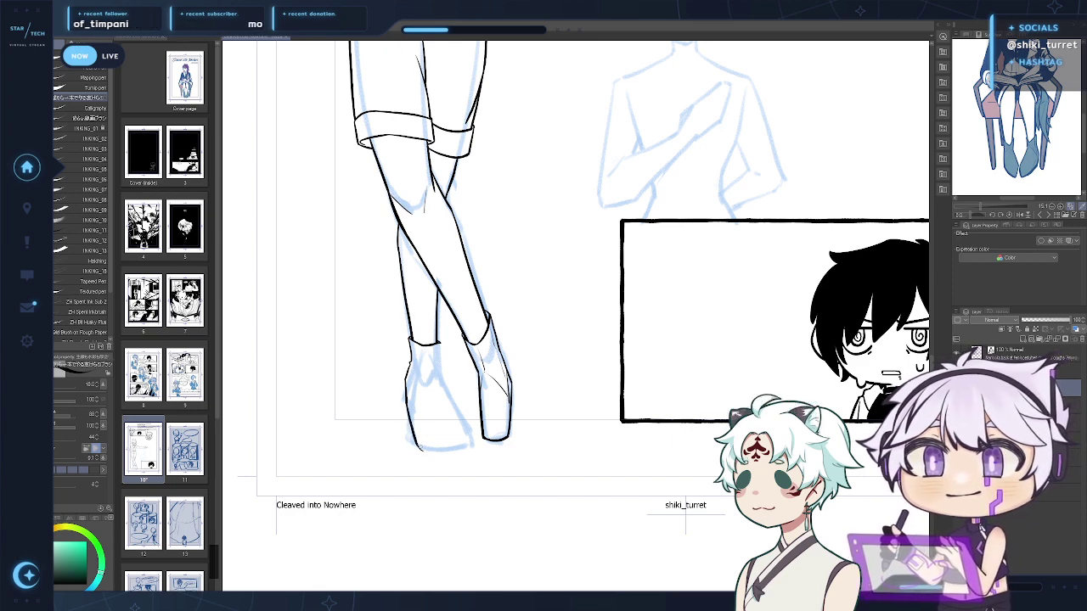
# Try a blunt toe on the standing foot's shoe, then erase the toe and the shoe's outer contour
pyautogui.moveTo(416, 445); pyautogui.dragTo(456, 450)
pyautogui.hotkey('ctrl', 'z')
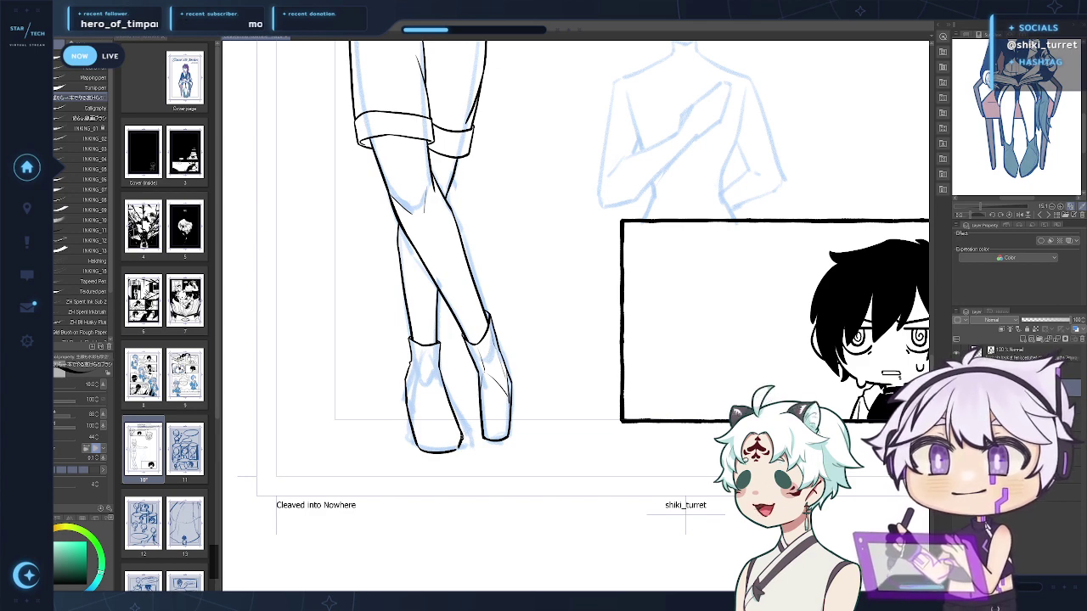
pyautogui.moveTo(452, 412); pyautogui.dragTo(459, 448)
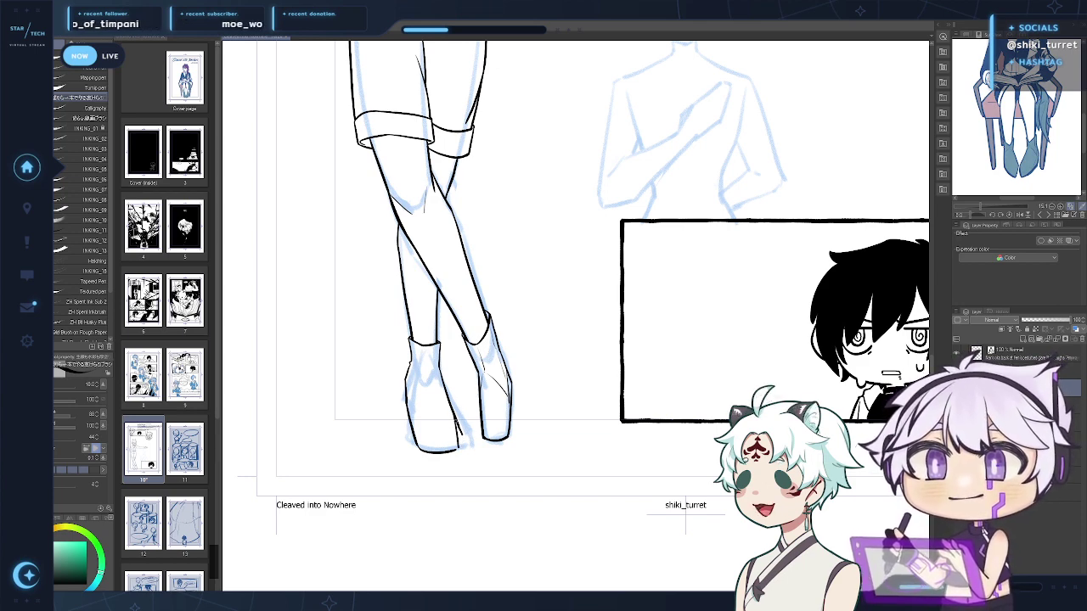
pyautogui.moveTo(454, 411)
pyautogui.mouseDown()
pyautogui.moveTo(458, 447)
pyautogui.moveTo(430, 452)
pyautogui.moveTo(456, 451)
pyautogui.moveTo(448, 455)
pyautogui.mouseUp()
pyautogui.press('e')
pyautogui.press('p')
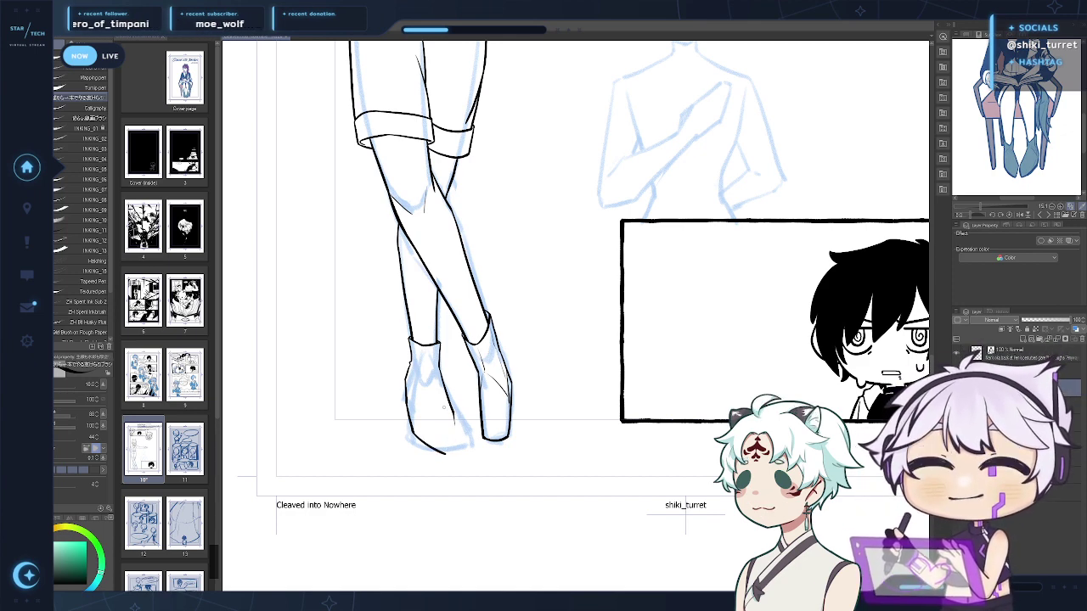
pyautogui.press('e')
pyautogui.moveTo(410, 368); pyautogui.dragTo(422, 444)
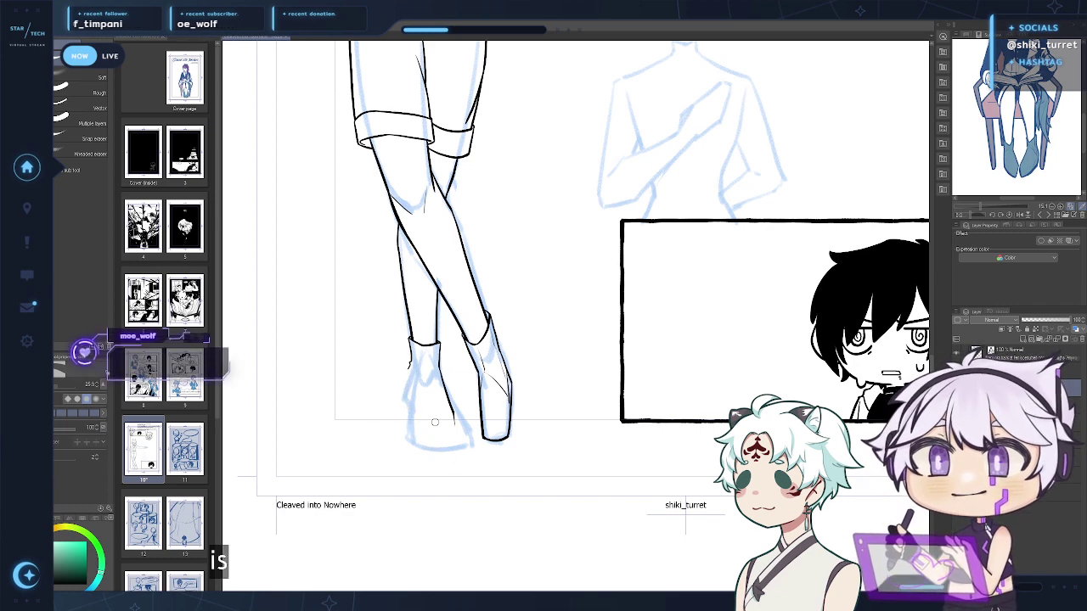
# Redraw the outer contour of the standing foot's shoe from the ankle down toward a pointed tip
pyautogui.press('p')
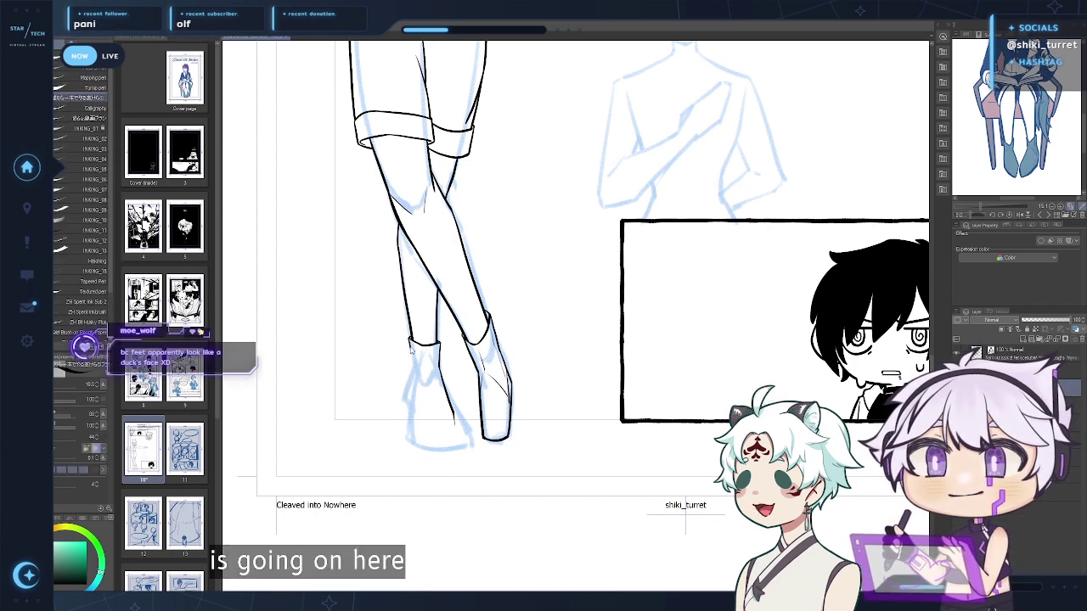
pyautogui.moveTo(413, 365); pyautogui.dragTo(421, 442)
pyautogui.hotkey('ctrl', 'z')
pyautogui.hotkey('ctrl', 'z')
pyautogui.hotkey('ctrl', 'z')
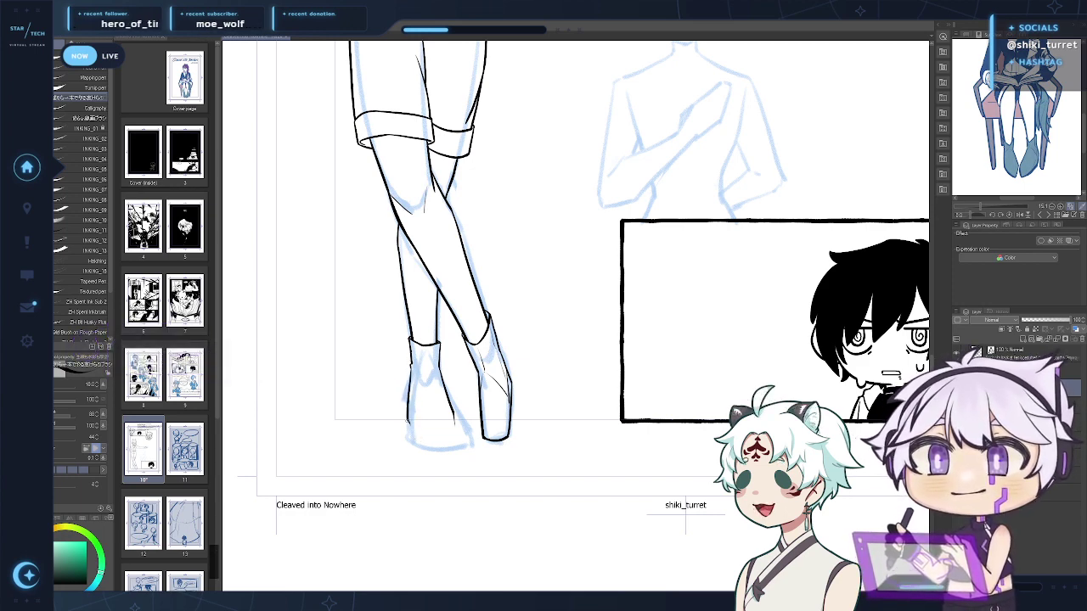
pyautogui.hotkey('ctrl', 'z')
pyautogui.moveTo(409, 421); pyautogui.dragTo(446, 453)
pyautogui.hotkey('ctrl', 'z')
pyautogui.moveTo(408, 420); pyautogui.dragTo(446, 453)
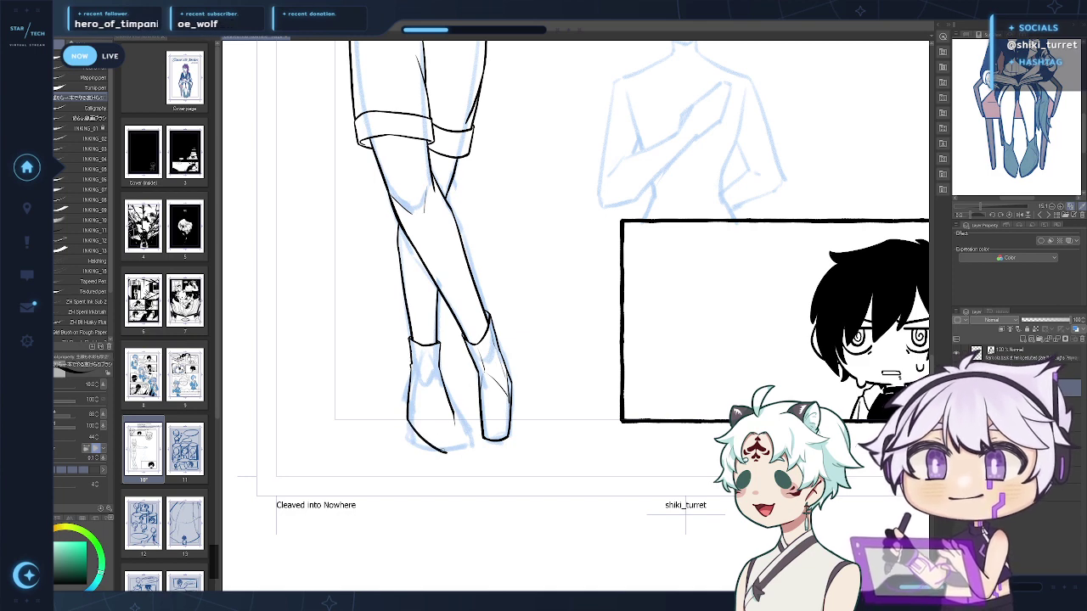
# Close the standing foot's shoe into a pointed toe with a thin sole line along its lower outer edge
pyautogui.hotkey('ctrl', 'z')
pyautogui.moveTo(410, 421)
pyautogui.mouseDown()
pyautogui.moveTo(445, 452)
pyautogui.moveTo(456, 425)
pyautogui.moveTo(451, 454)
pyautogui.mouseUp()
pyautogui.hotkey('ctrl', 'z')
pyautogui.hotkey('ctrl', 'z')
pyautogui.hotkey('ctrl', 'z')
pyautogui.hotkey('ctrl', 'z')
pyautogui.moveTo(453, 414); pyautogui.dragTo(449, 452)
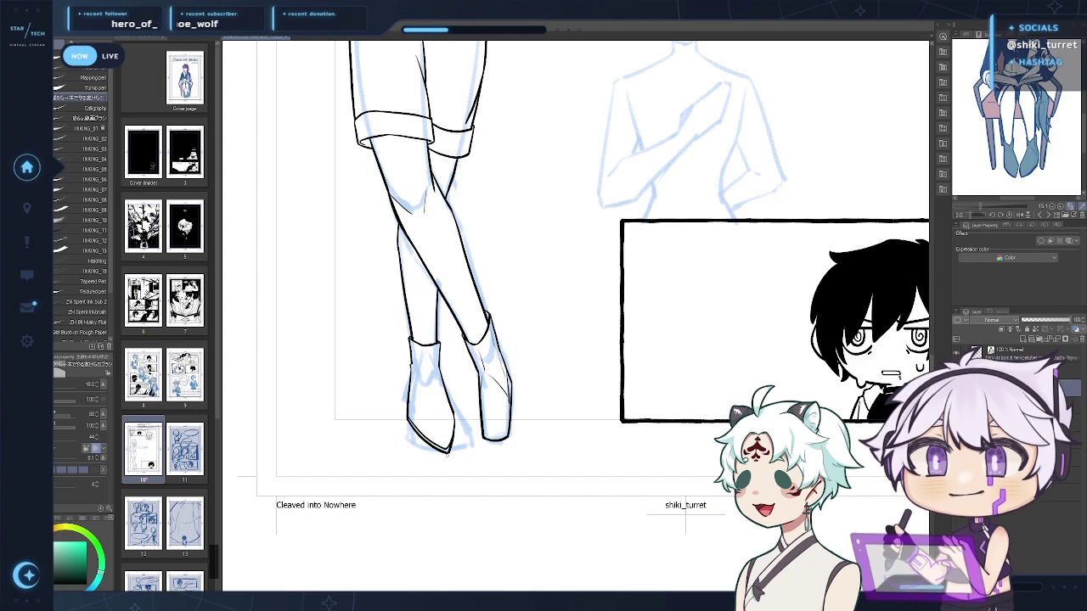
pyautogui.moveTo(444, 410); pyautogui.dragTo(442, 417)
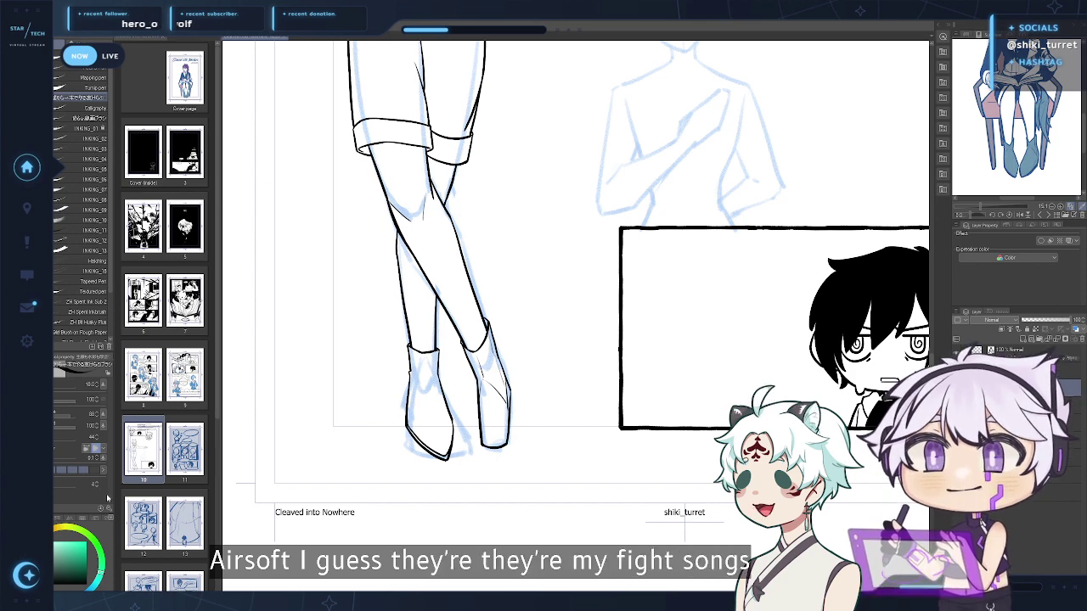
# Erase the blunt toe of the crossing foot's shoe and extend its inner side line down to a tip
pyautogui.moveTo(511, 484); pyautogui.dragTo(515, 494)
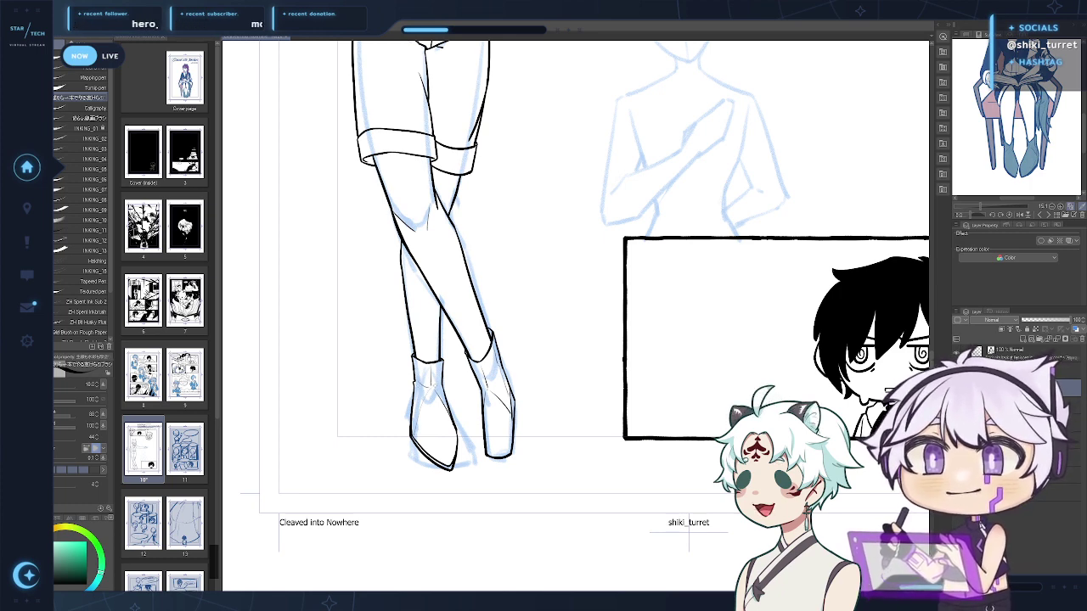
pyautogui.moveTo(570, 342); pyautogui.dragTo(568, 366)
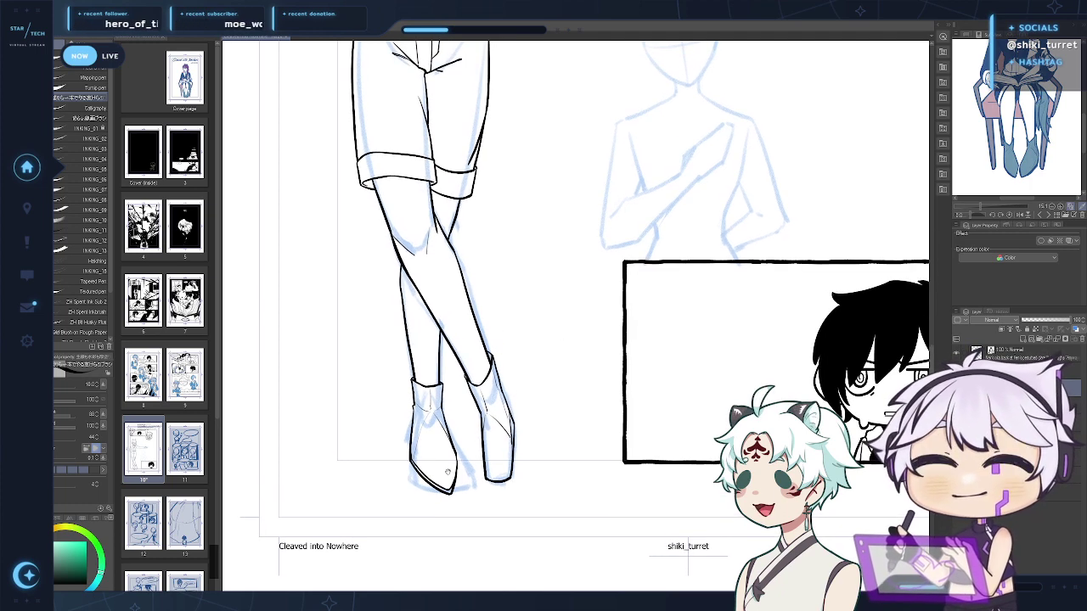
pyautogui.moveTo(511, 437)
pyautogui.mouseDown()
pyautogui.moveTo(494, 438)
pyautogui.moveTo(491, 425)
pyautogui.mouseUp()
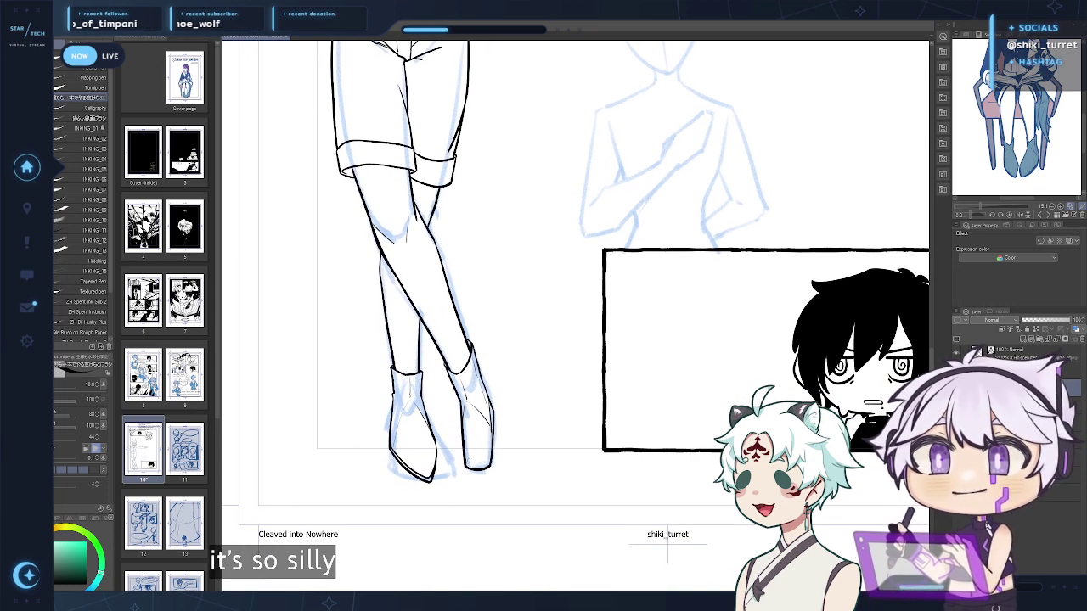
pyautogui.press('e')
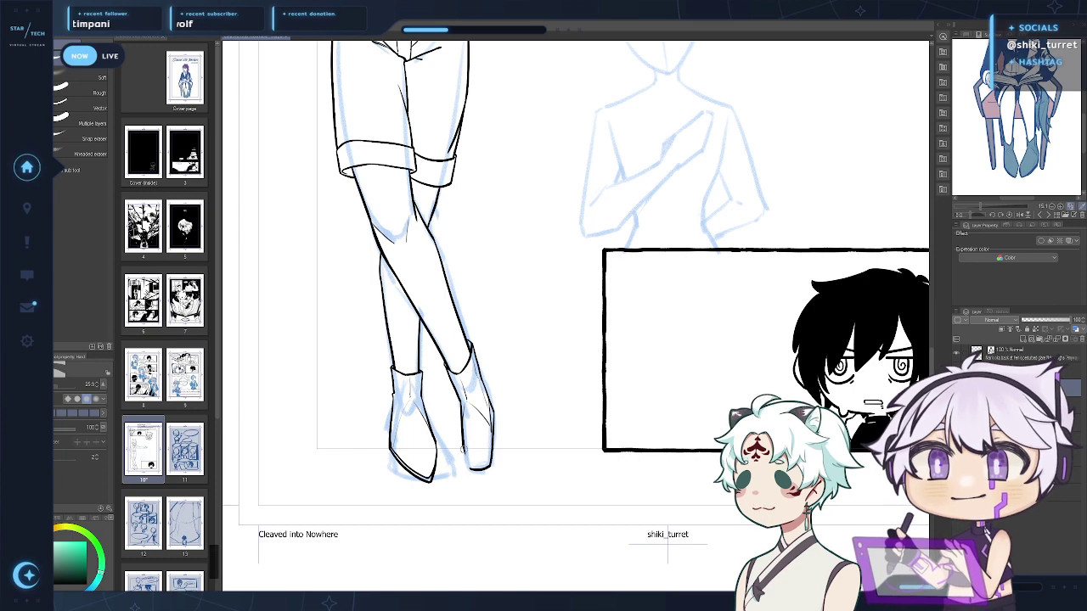
pyautogui.press('p')
pyautogui.moveTo(463, 449); pyautogui.dragTo(471, 474)
pyautogui.hotkey('ctrl', 'z')
pyautogui.press('e')
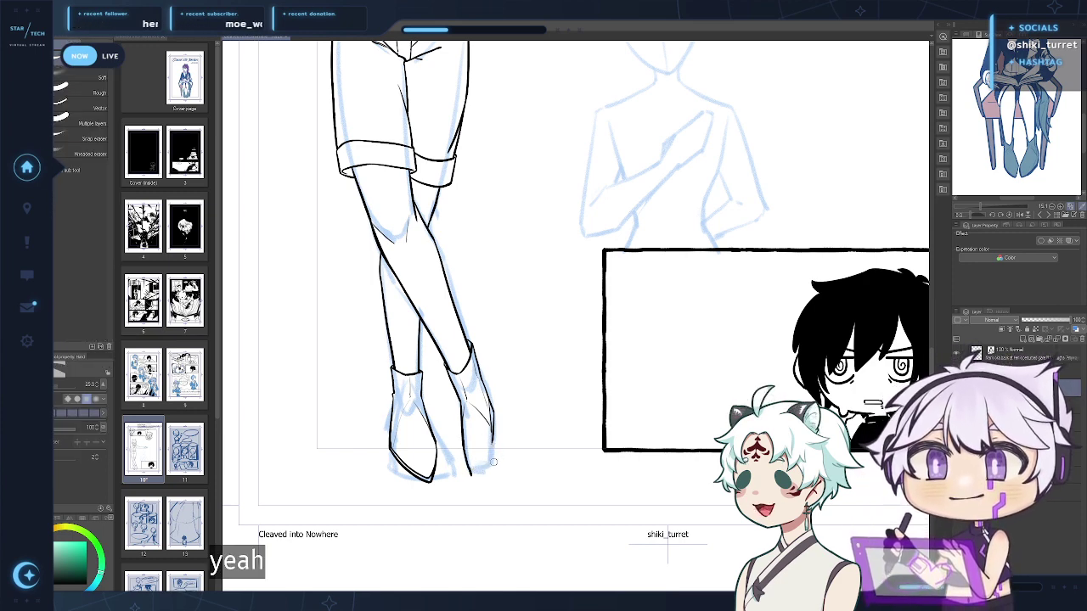
# Re-ink the outer side of the crossing foot's shoe so it curves into a pointed toe
pyautogui.press('p')
pyautogui.hotkey('ctrl', 'z')
pyautogui.moveTo(493, 438); pyautogui.dragTo(477, 474)
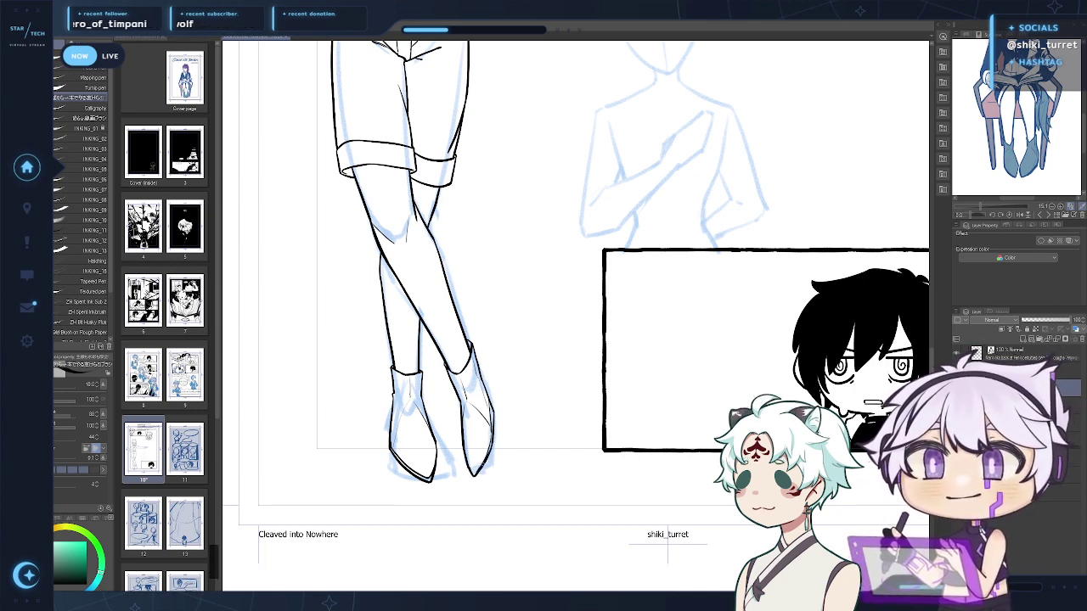
pyautogui.hotkey('ctrl', 'z')
pyautogui.moveTo(493, 434); pyautogui.dragTo(481, 464)
# Erase the upper part of the shorts' outline below the fingertips and re-ink a rounded hip line up to the hand
pyautogui.hotkey('ctrl', 'space')
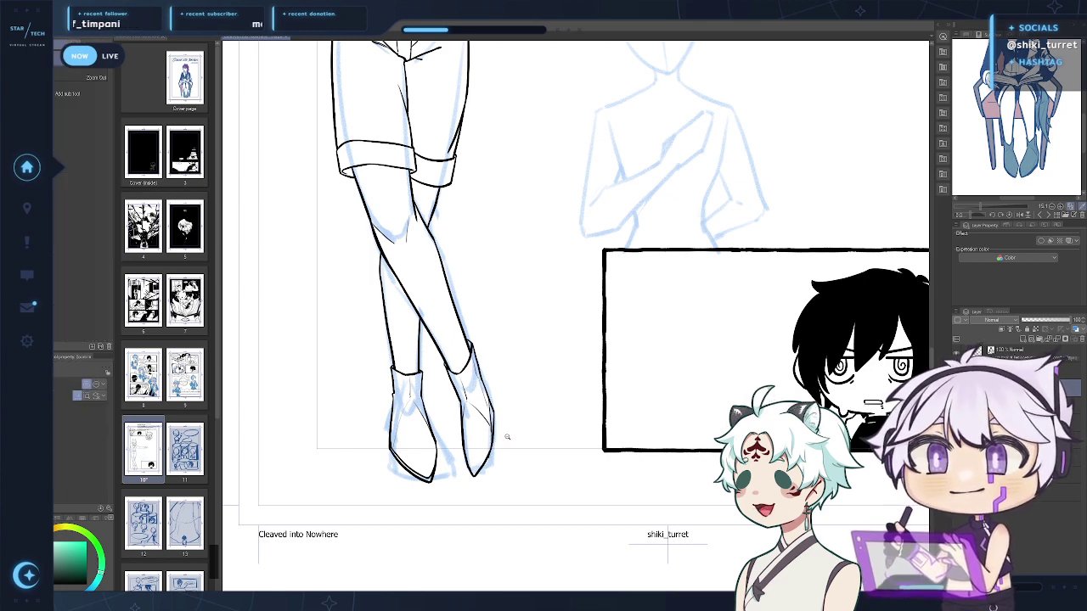
pyautogui.click(508, 436)
pyautogui.click(514, 436)
pyautogui.click(516, 434)
pyautogui.moveTo(544, 390); pyautogui.dragTo(537, 418)
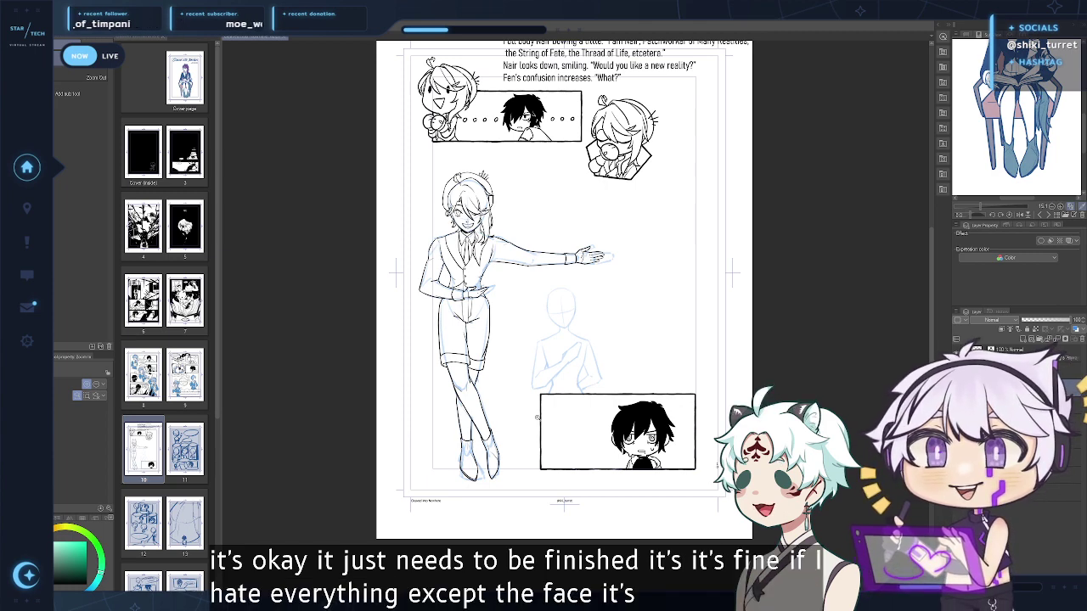
pyautogui.click(631, 309)
pyautogui.moveTo(450, 302); pyautogui.dragTo(509, 363)
pyautogui.click(481, 322)
pyautogui.click(480, 322)
pyautogui.click(481, 322)
pyautogui.click(494, 340)
pyautogui.press('e')
pyautogui.moveTo(476, 328); pyautogui.dragTo(489, 362)
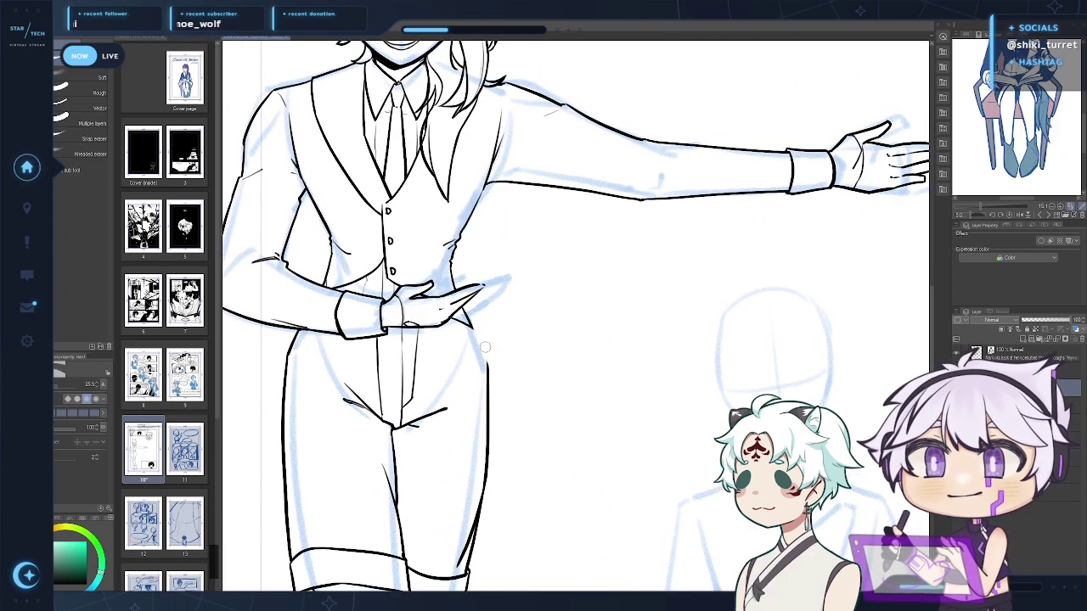
pyautogui.press('p')
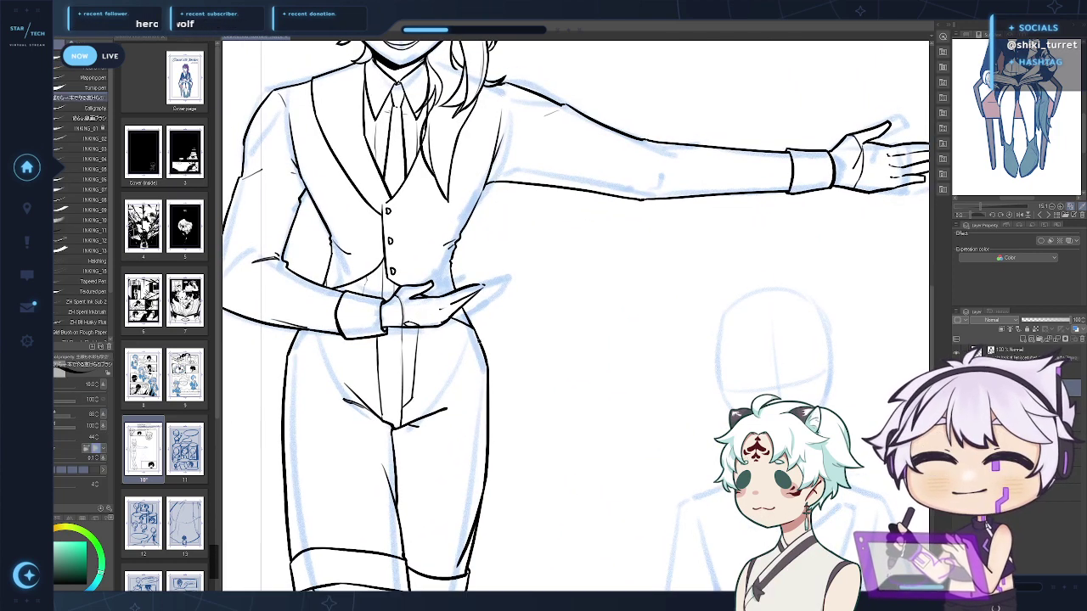
# Examine the full figure on the page and bring the seated character's jacket into sight in the reference view
pyautogui.keyDown('alt'); pyautogui.click(468, 461); pyautogui.keyUp('alt')
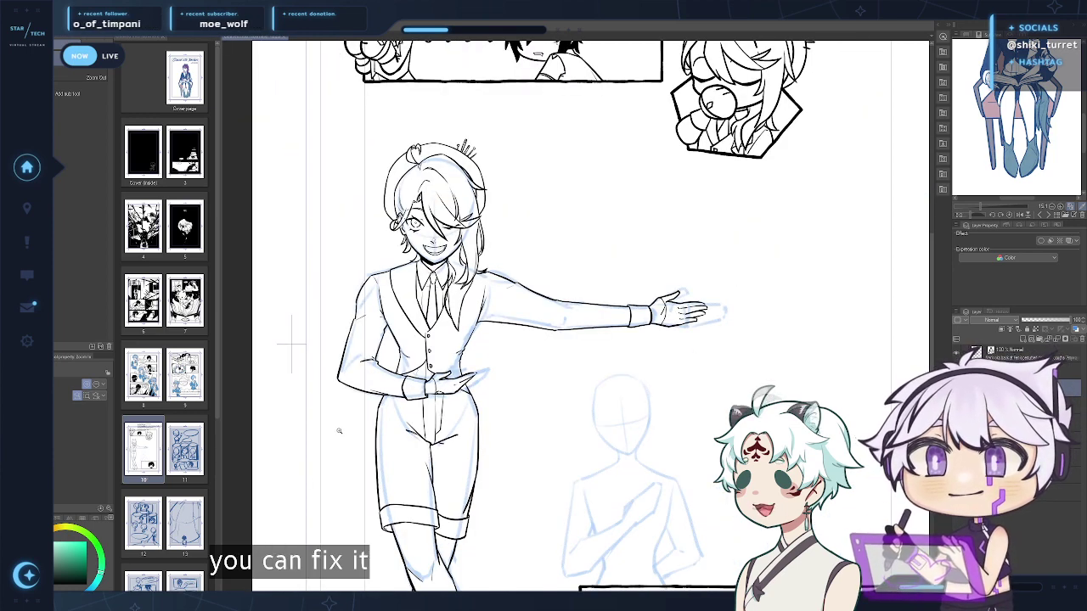
pyautogui.moveTo(467, 411)
pyautogui.mouseDown()
pyautogui.moveTo(446, 461)
pyautogui.moveTo(450, 374)
pyautogui.moveTo(460, 401)
pyautogui.mouseUp()
pyautogui.keyDown('alt'); pyautogui.click(443, 457); pyautogui.keyUp('alt')
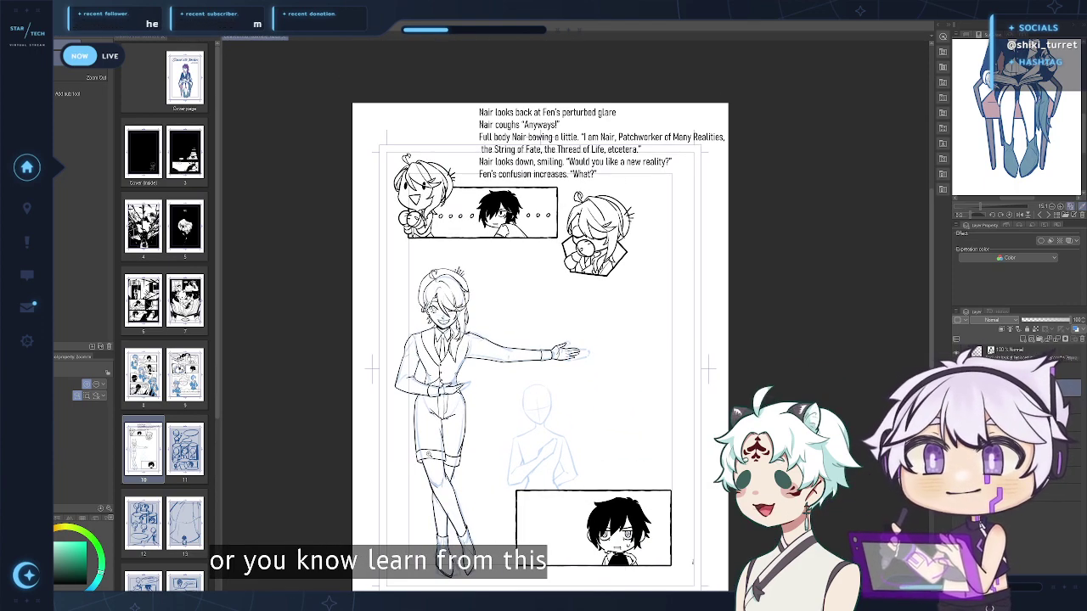
pyautogui.scroll(3, 477, 356)
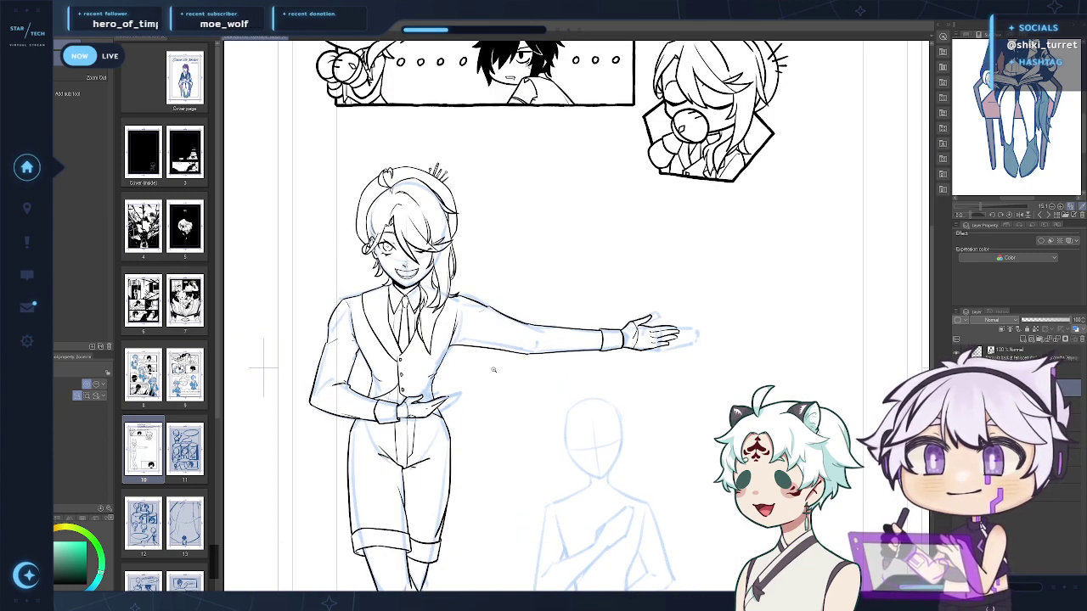
pyautogui.scroll(2, 477, 455)
pyautogui.scroll(2, 475, 465)
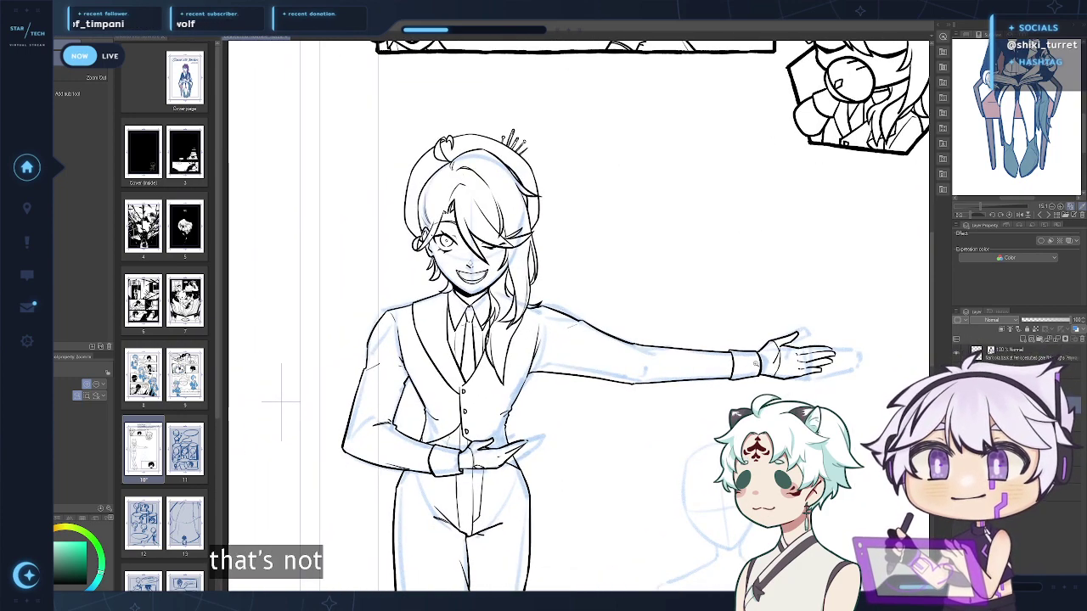
pyautogui.scroll(2, 281, 403)
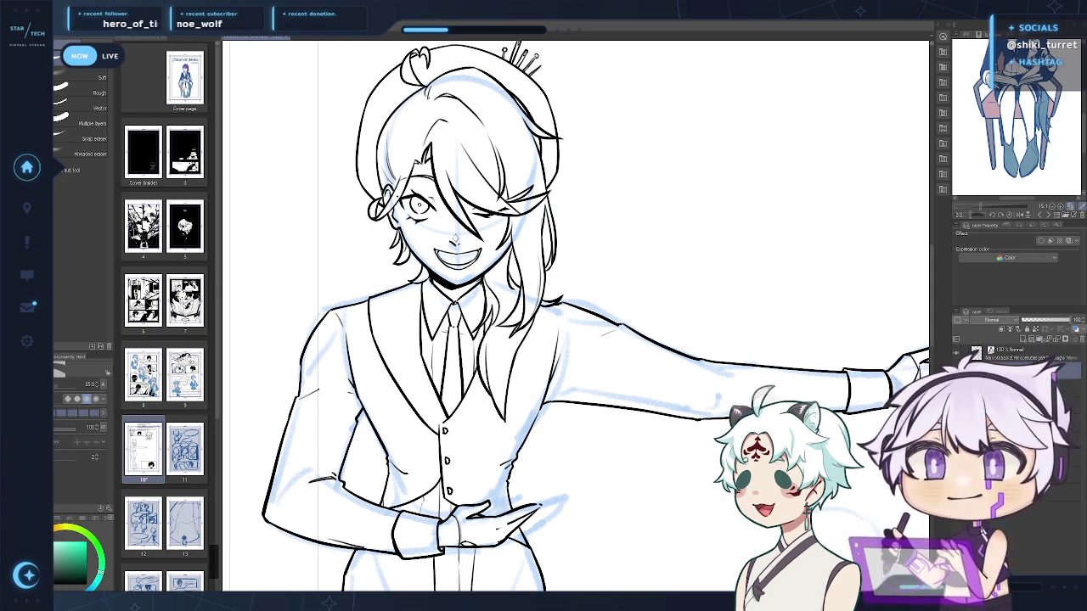
pyautogui.press('p')
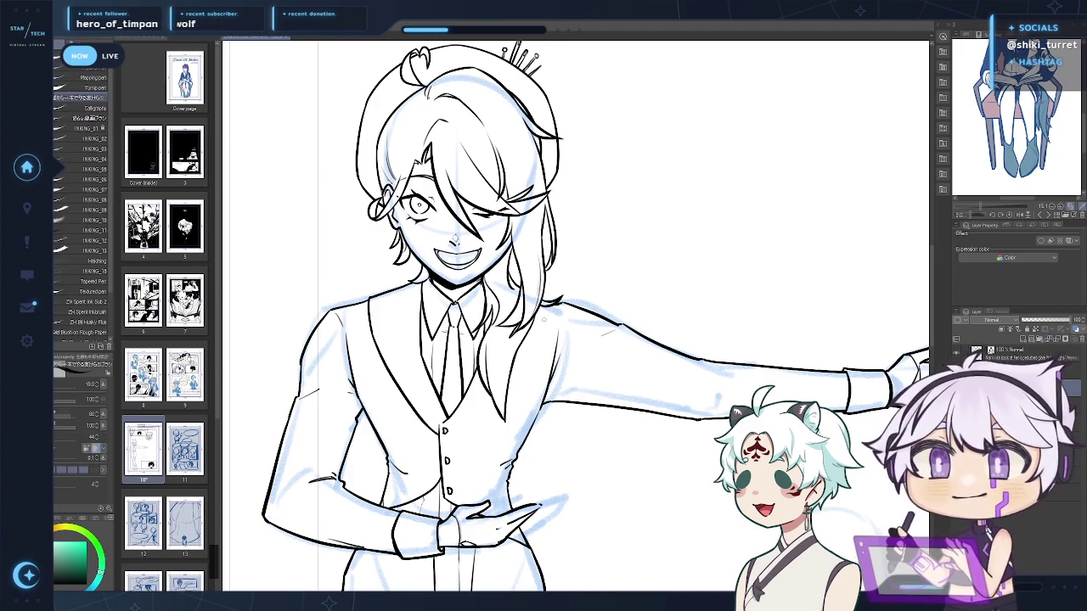
pyautogui.moveTo(538, 334)
pyautogui.mouseDown()
pyautogui.moveTo(352, 530)
pyautogui.moveTo(553, 324)
pyautogui.mouseUp()
pyautogui.moveTo(1012, 93); pyautogui.dragTo(998, 149)
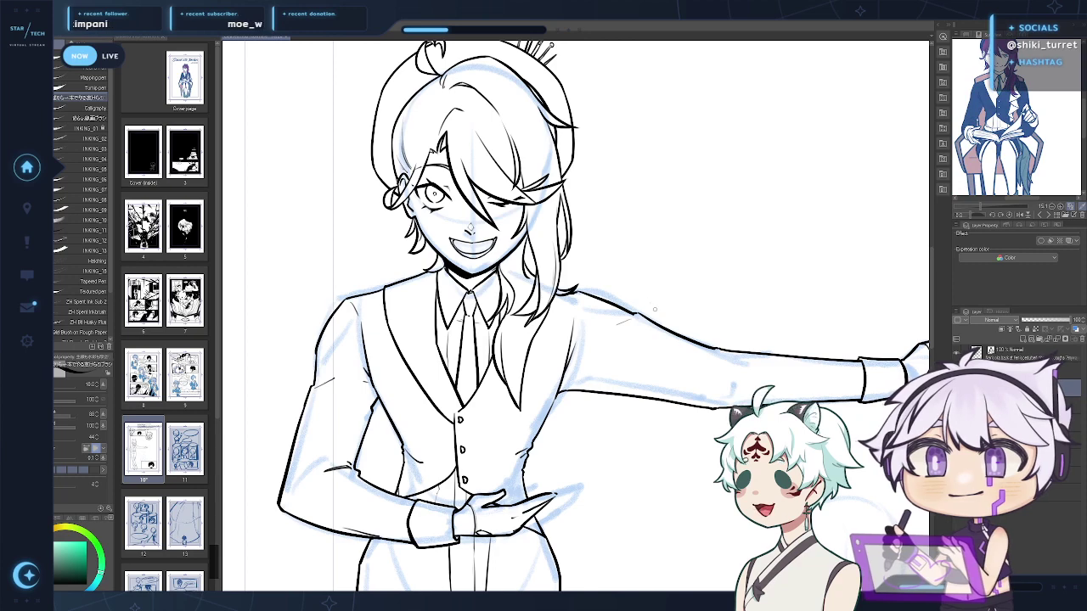
pyautogui.moveTo(549, 330); pyautogui.dragTo(562, 322)
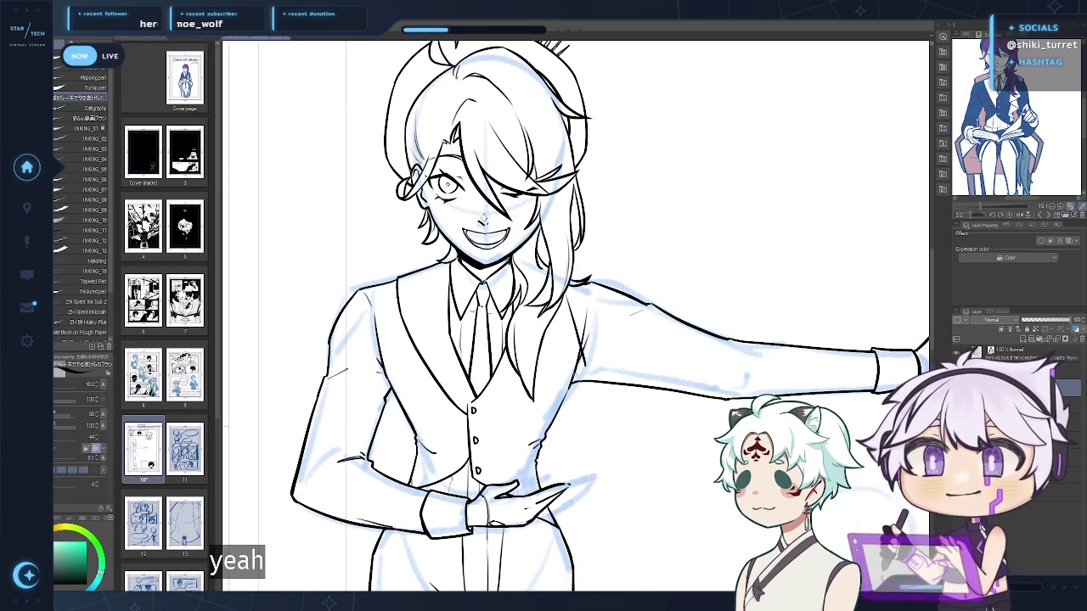
# Ink the jacket's pointed front flap beneath the outstretched arm and touch up the fingers of the hand at the waist
pyautogui.hotkey('ctrl', 'z')
pyautogui.moveTo(567, 295); pyautogui.dragTo(585, 376)
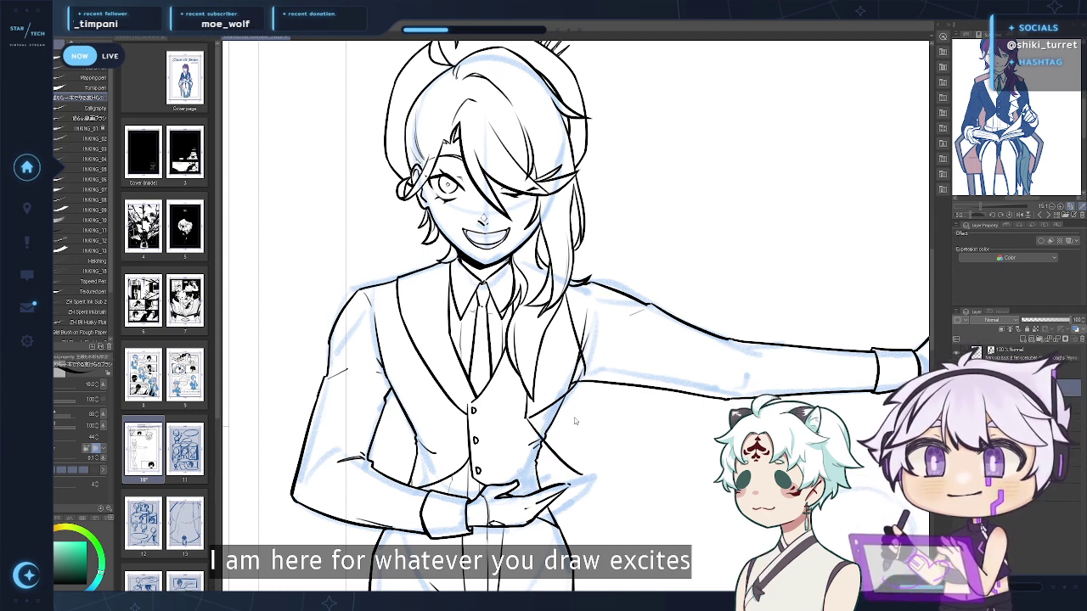
pyautogui.moveTo(572, 387); pyautogui.dragTo(584, 480)
pyautogui.hotkey('ctrl', 'z')
pyautogui.moveTo(573, 387); pyautogui.dragTo(584, 473)
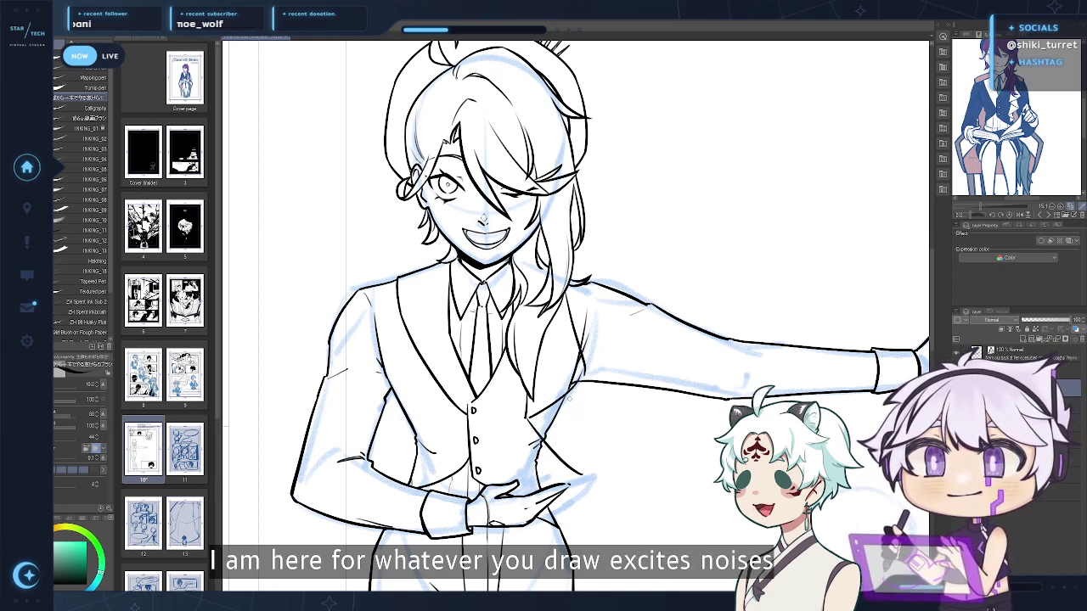
pyautogui.moveTo(573, 409); pyautogui.dragTo(586, 477)
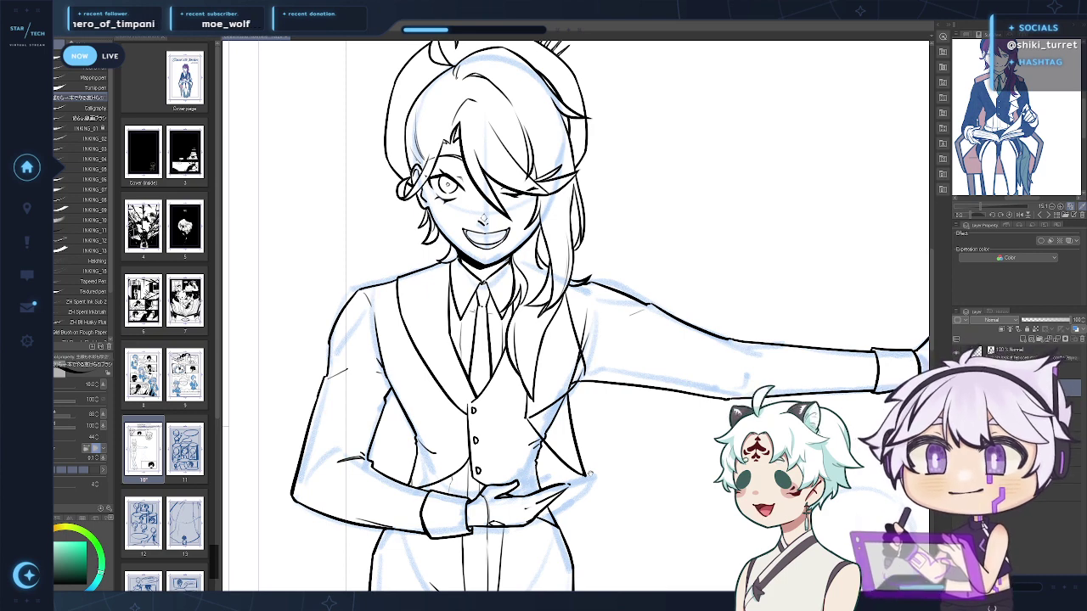
pyautogui.moveTo(574, 399); pyautogui.dragTo(578, 381)
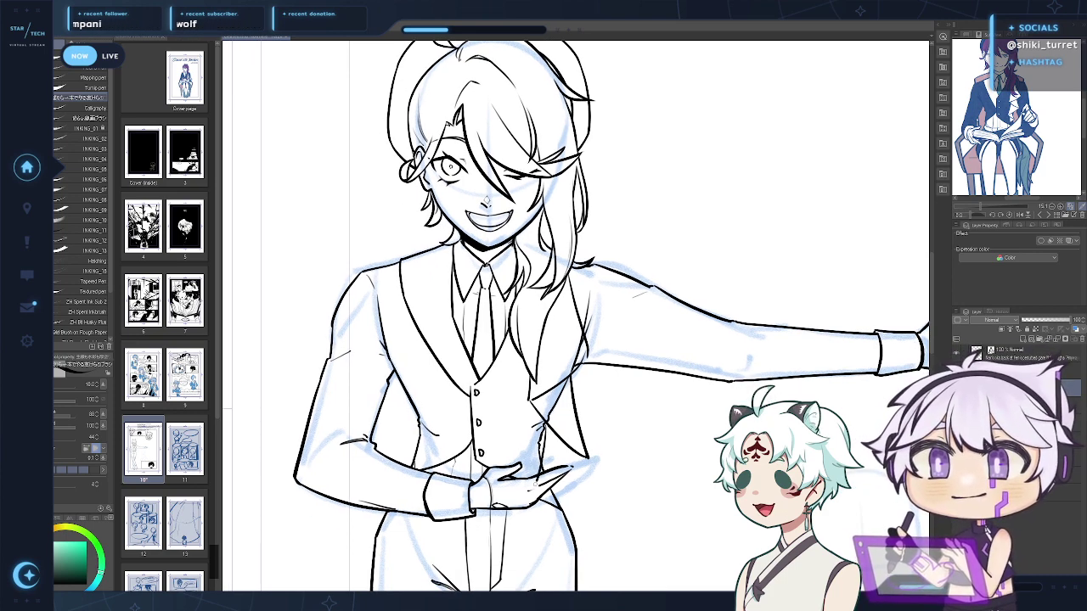
pyautogui.moveTo(586, 459); pyautogui.dragTo(543, 490)
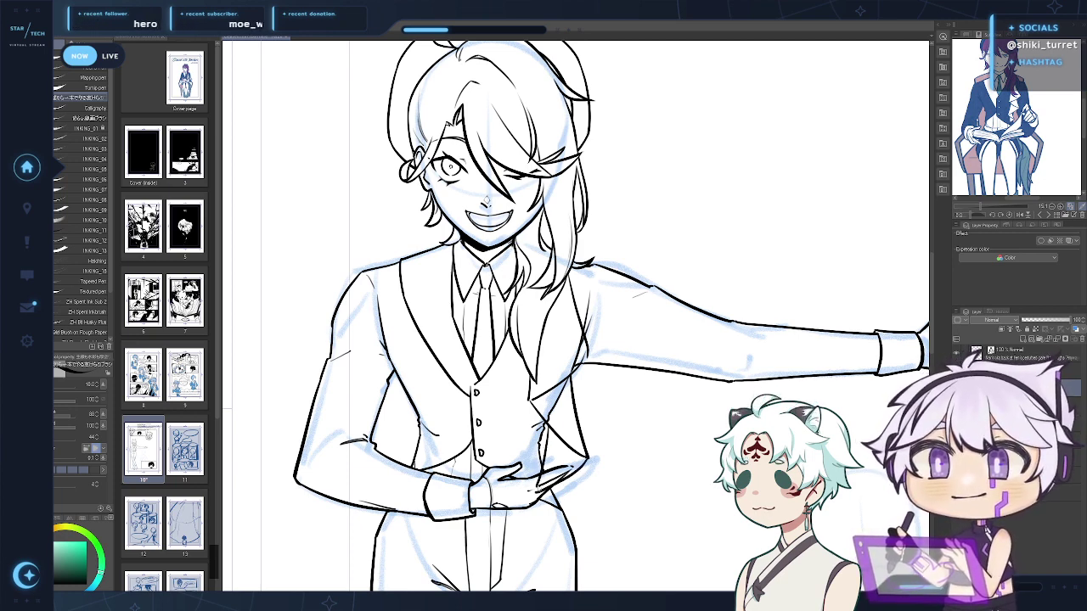
# Ink the folded jacket edge around and below the hand at the waist, then erase the lines overlapping the fingers
pyautogui.moveTo(569, 480); pyautogui.dragTo(543, 439)
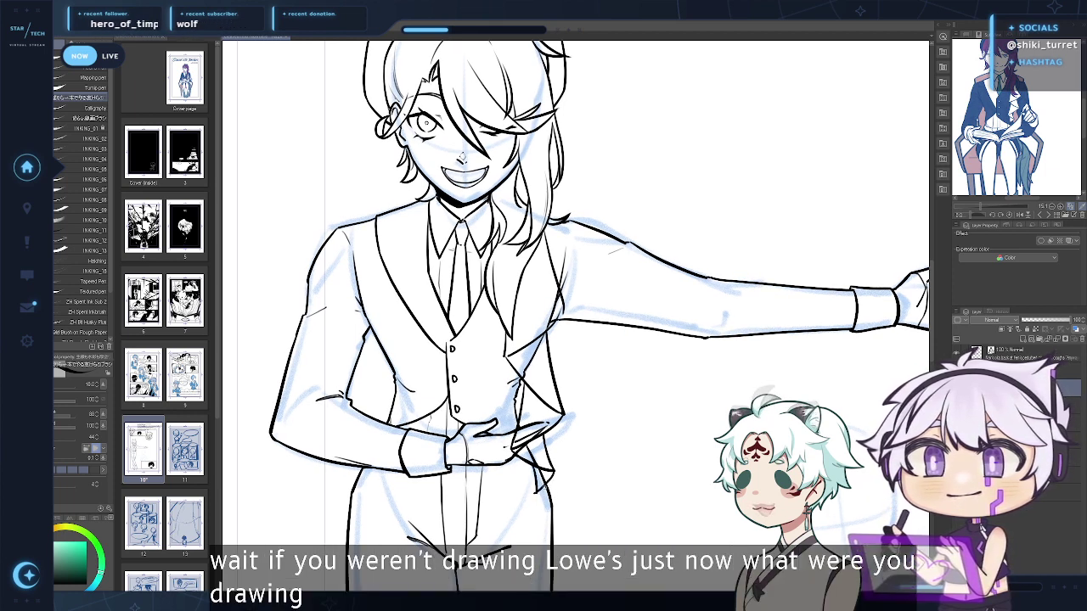
pyautogui.moveTo(538, 469); pyautogui.dragTo(541, 494)
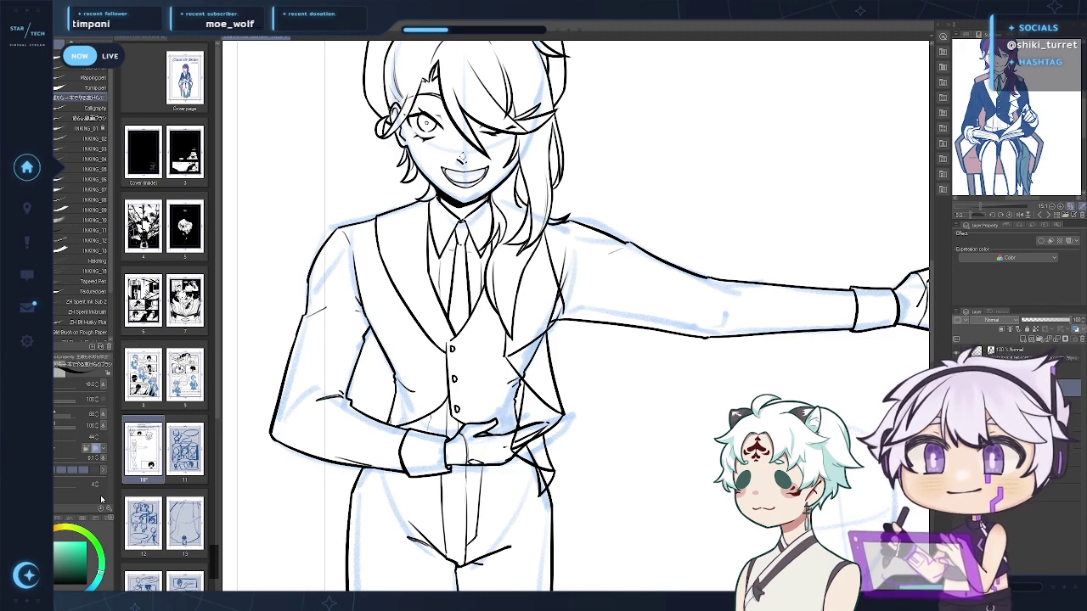
pyautogui.moveTo(666, 470); pyautogui.dragTo(664, 416)
pyautogui.press('e')
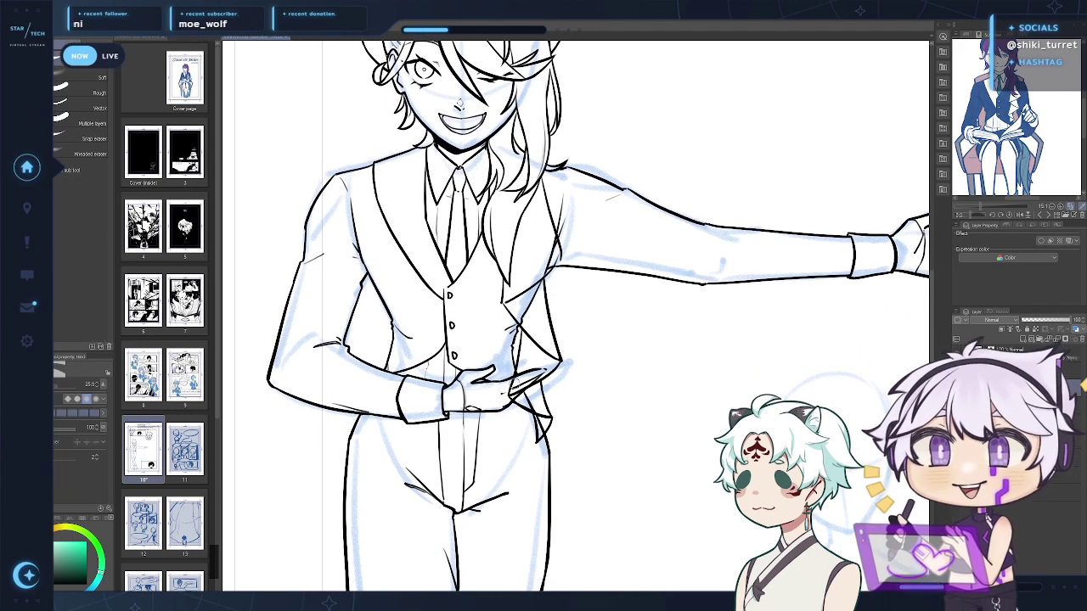
pyautogui.moveTo(510, 388); pyautogui.dragTo(515, 397)
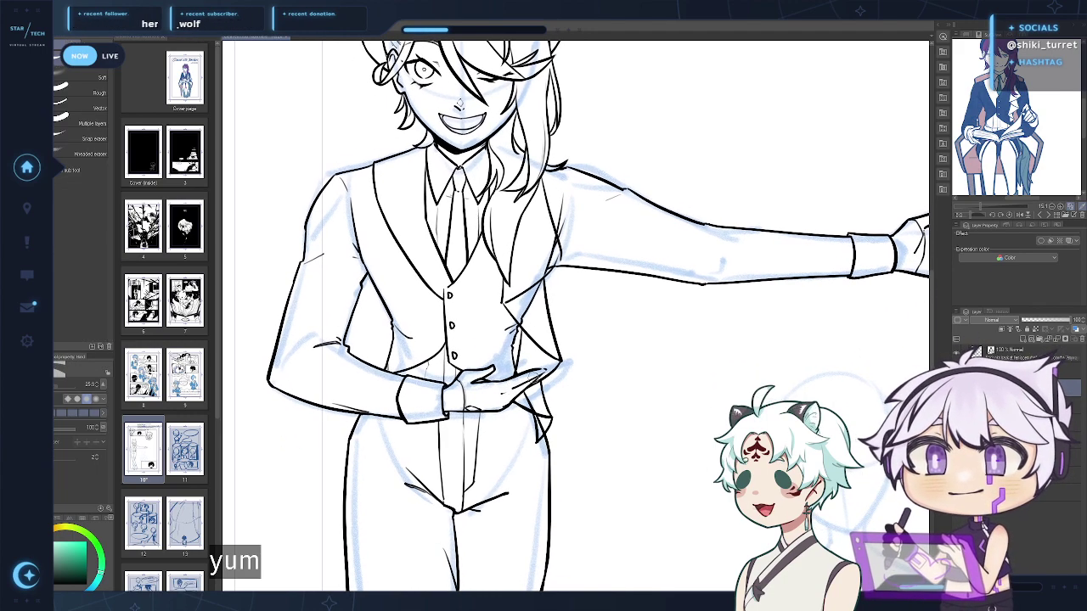
# Ink the jacket lapel's outer edge down to a point at the armpit of the outstretched arm and erase the overlapping lines
pyautogui.moveTo(652, 367)
pyautogui.mouseDown()
pyautogui.moveTo(590, 424)
pyautogui.moveTo(637, 432)
pyautogui.mouseUp()
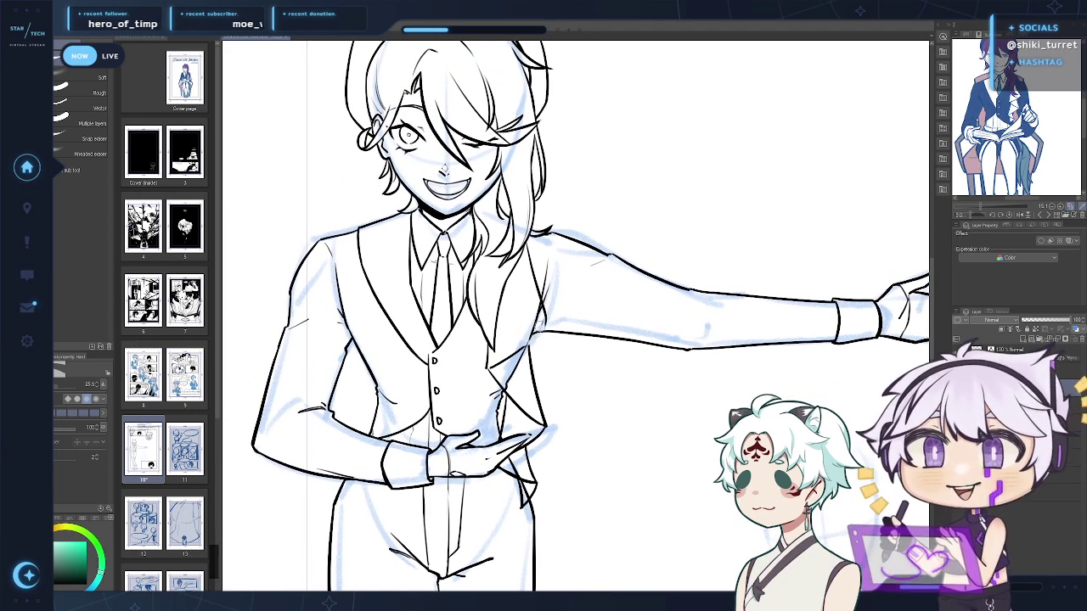
pyautogui.press('p')
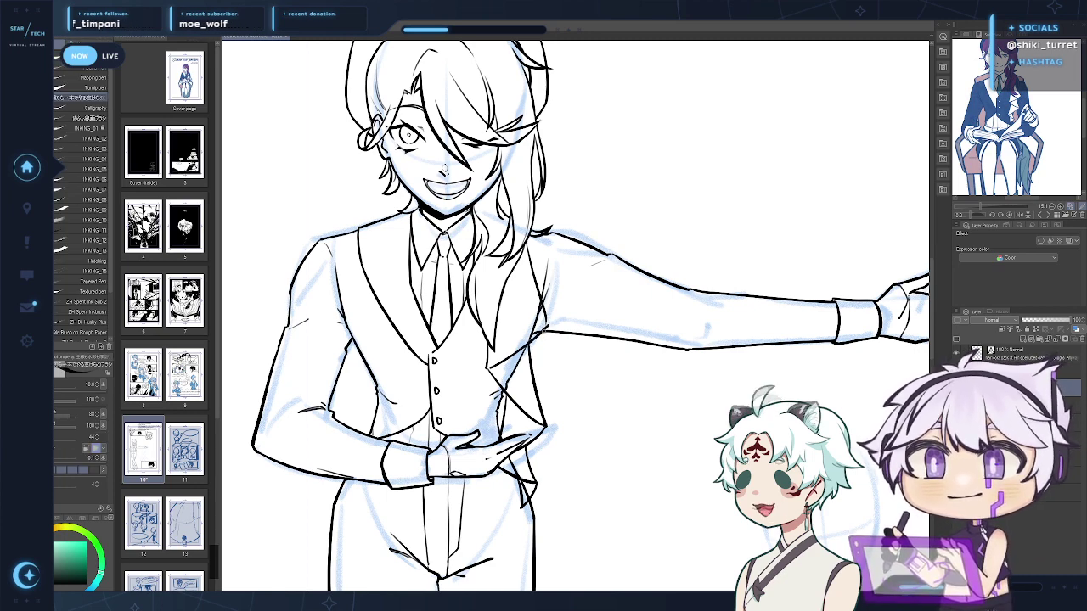
pyautogui.press('e')
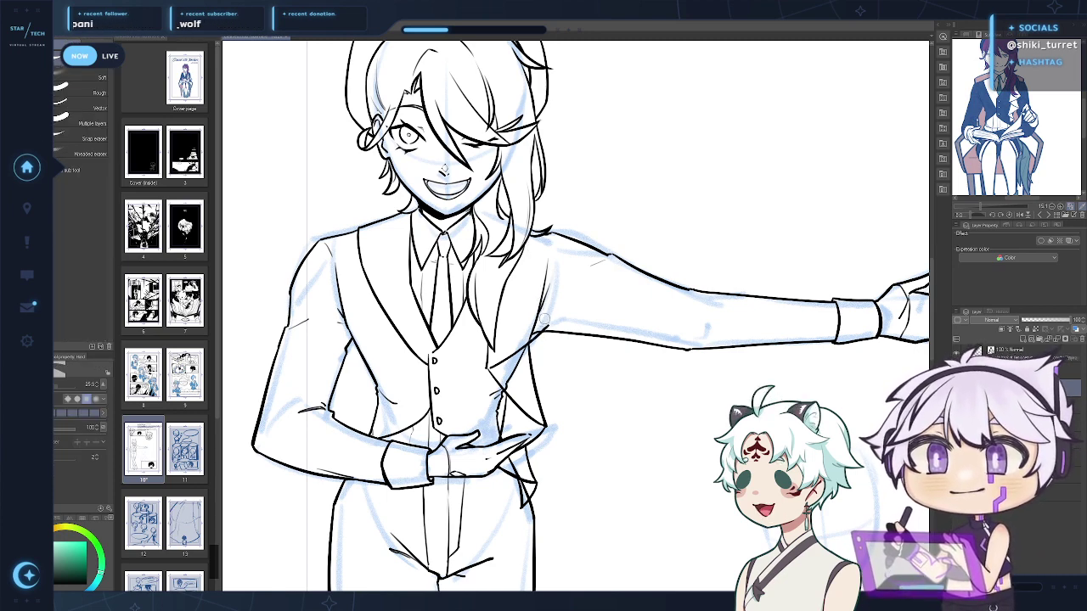
pyautogui.press('p')
pyautogui.moveTo(524, 235); pyautogui.dragTo(549, 324)
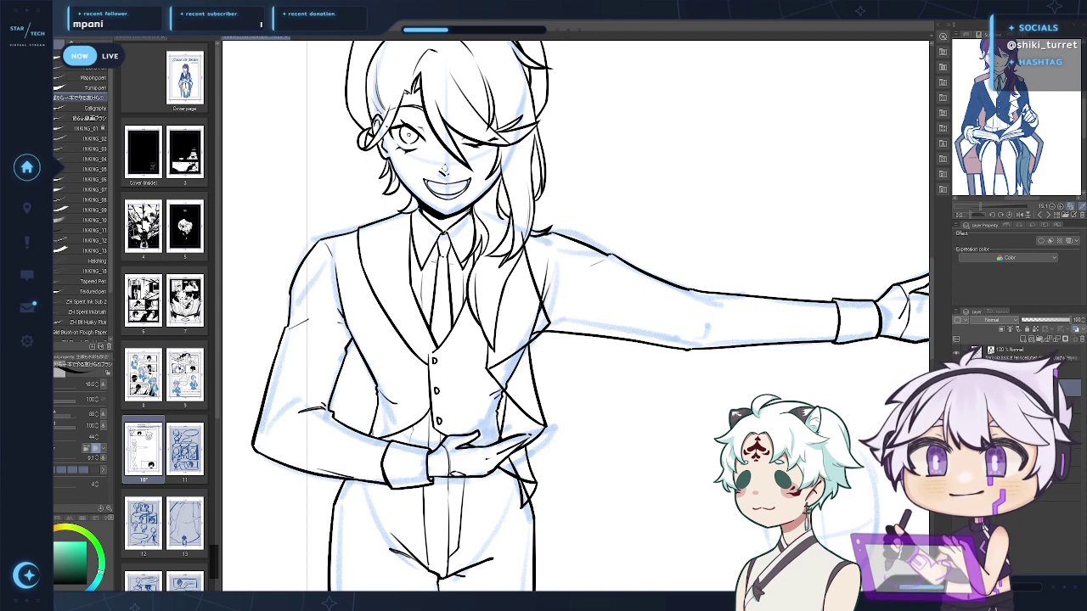
pyautogui.moveTo(644, 310); pyautogui.dragTo(654, 321)
pyautogui.press('e')
pyautogui.moveTo(528, 245)
pyautogui.mouseDown()
pyautogui.moveTo(530, 255)
pyautogui.moveTo(533, 246)
pyautogui.mouseUp()
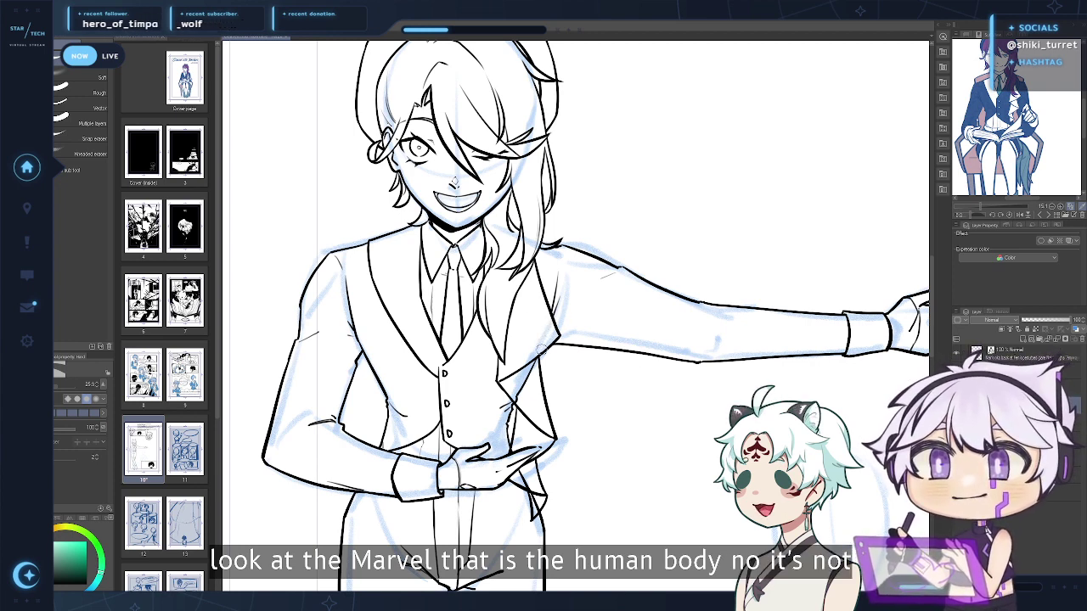
# Examine the inked jacket and the full figure's proportions on the page
pyautogui.scroll(-2, 518, 397)
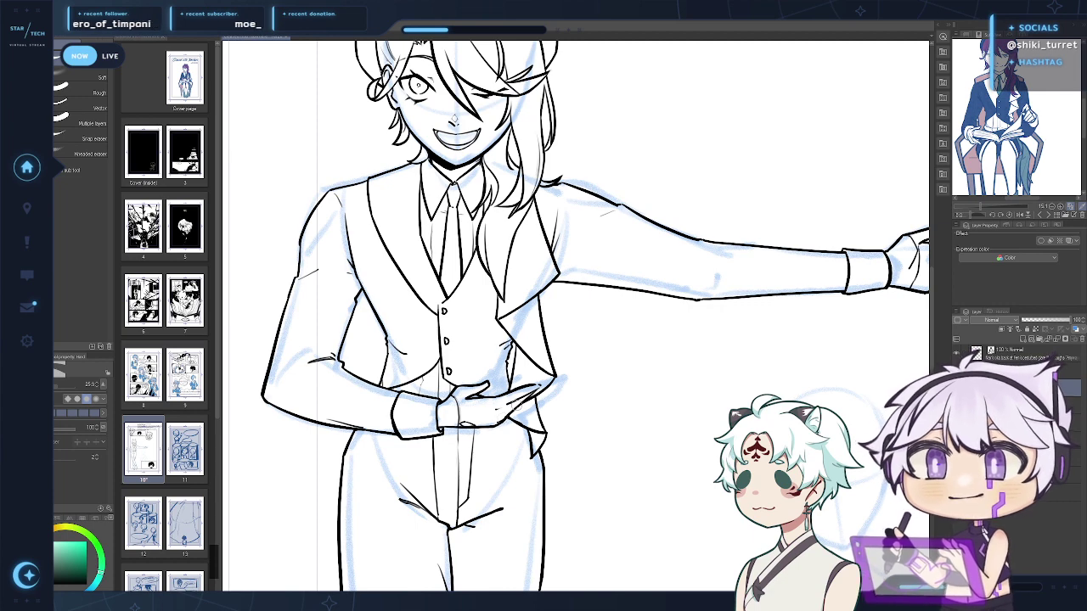
pyautogui.scroll(2, 613, 476)
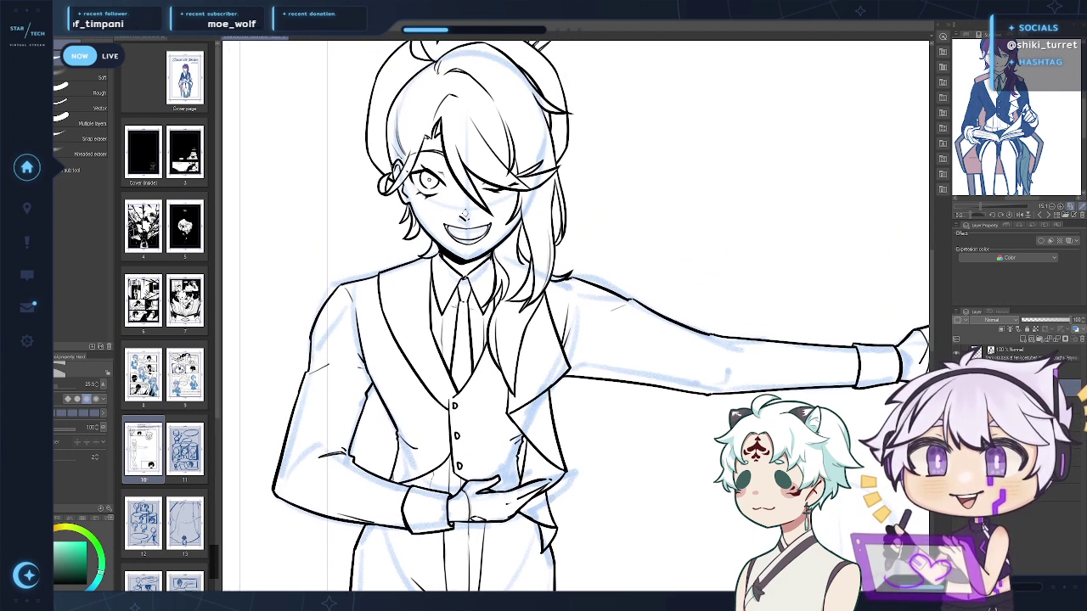
pyautogui.press('p')
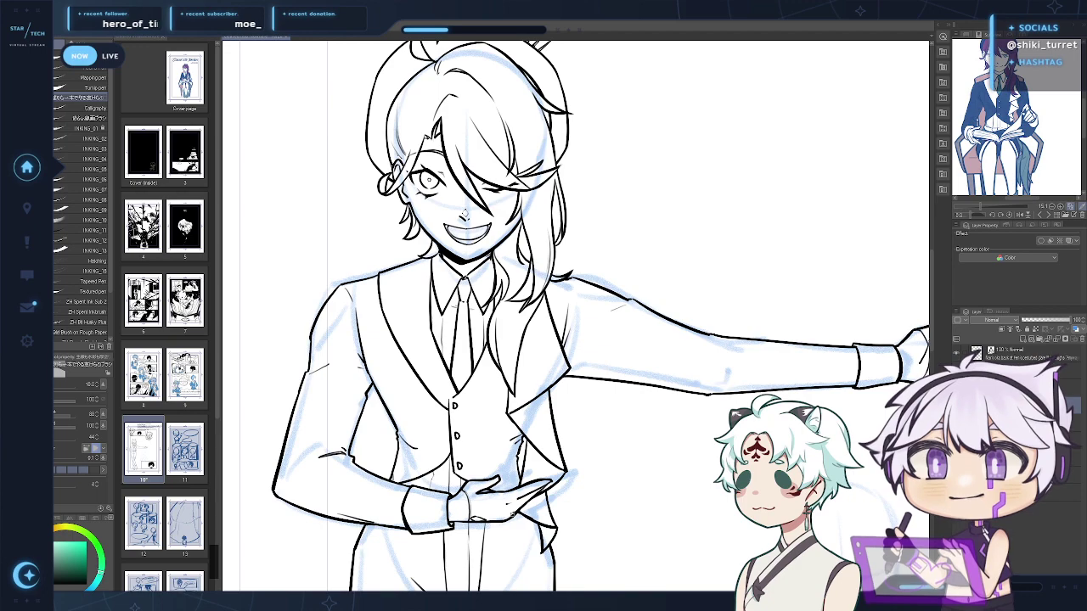
pyautogui.hotkey('ctrl', 'space')
pyautogui.keyDown('alt'); pyautogui.click(579, 471); pyautogui.keyUp('alt')
pyautogui.moveTo(613, 483); pyautogui.dragTo(542, 407)
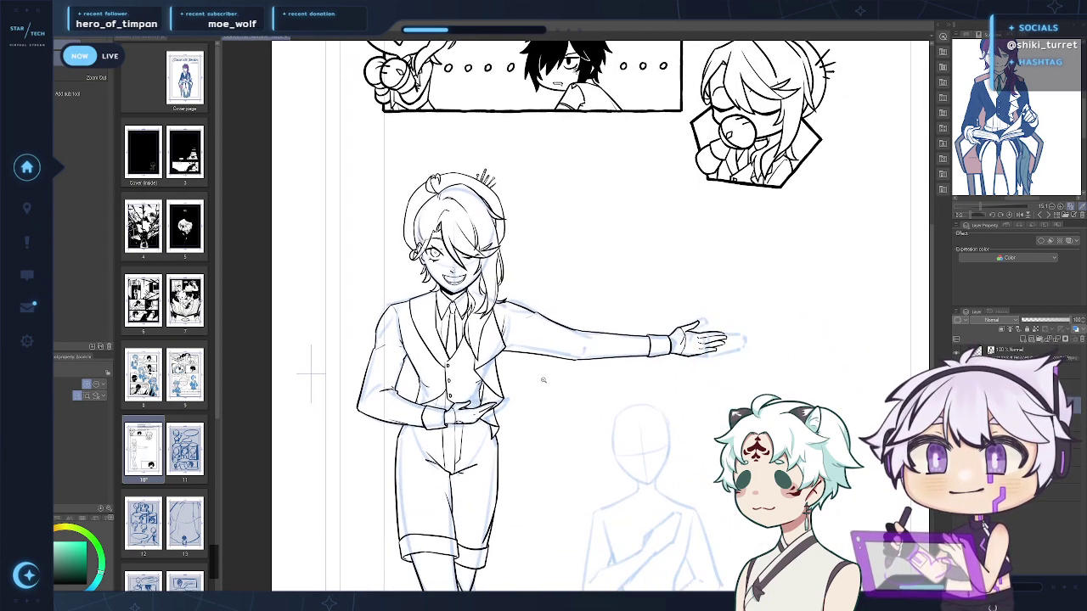
pyautogui.moveTo(522, 492); pyautogui.dragTo(552, 418)
pyautogui.moveTo(537, 456); pyautogui.dragTo(543, 571)
pyautogui.click(545, 454)
pyautogui.moveTo(545, 402); pyautogui.dragTo(512, 554)
pyautogui.scroll(-3, 577, 314)
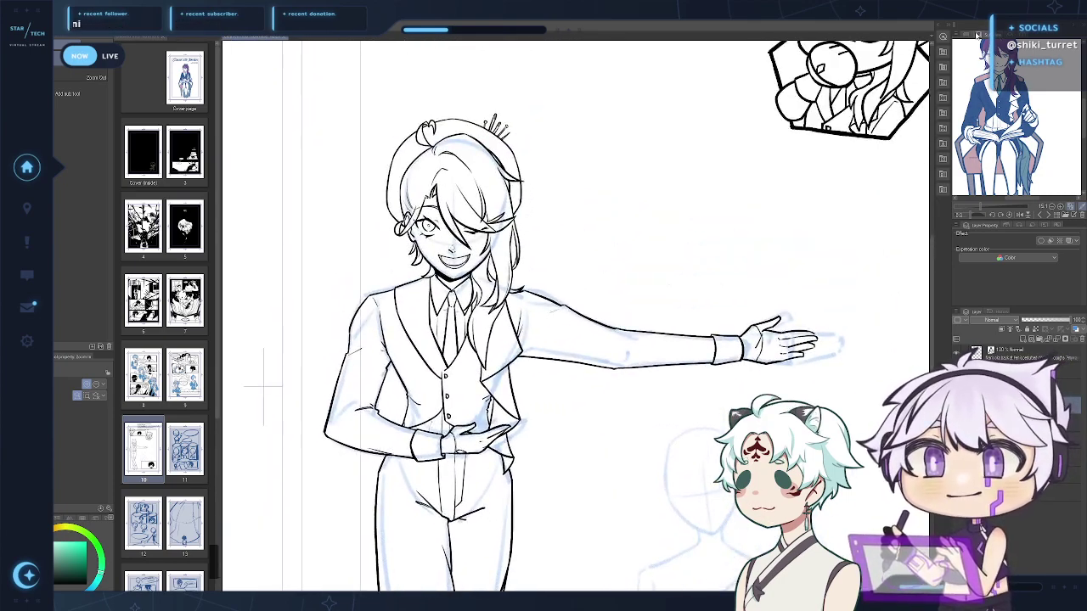
# Bring the seated cover character back into the reference view, enlarged around the legs and coat tails
pyautogui.click(1041, 216)
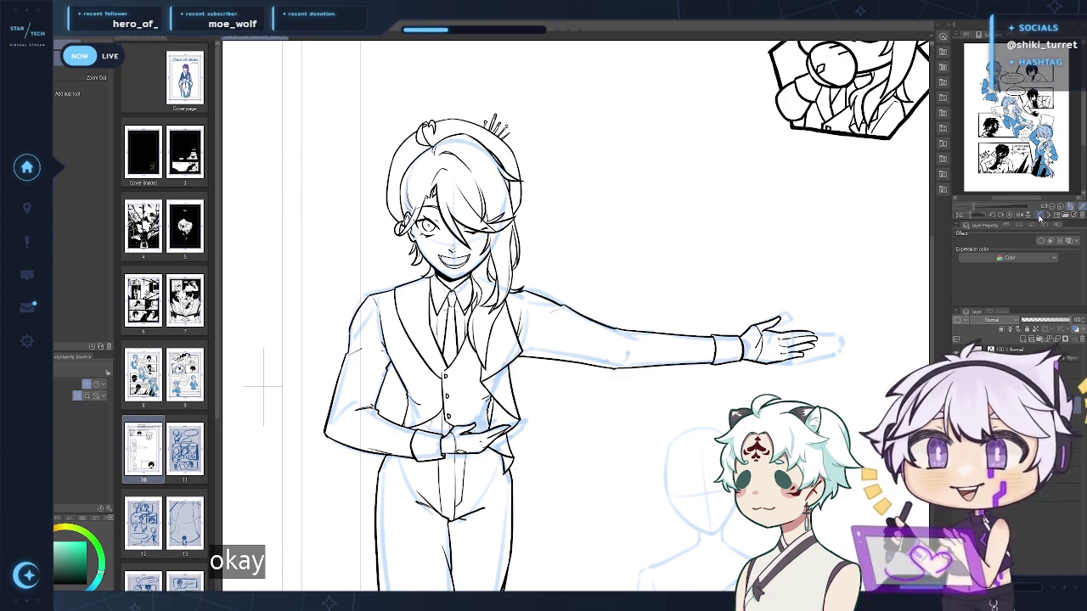
pyautogui.click(1040, 218)
pyautogui.click(1048, 219)
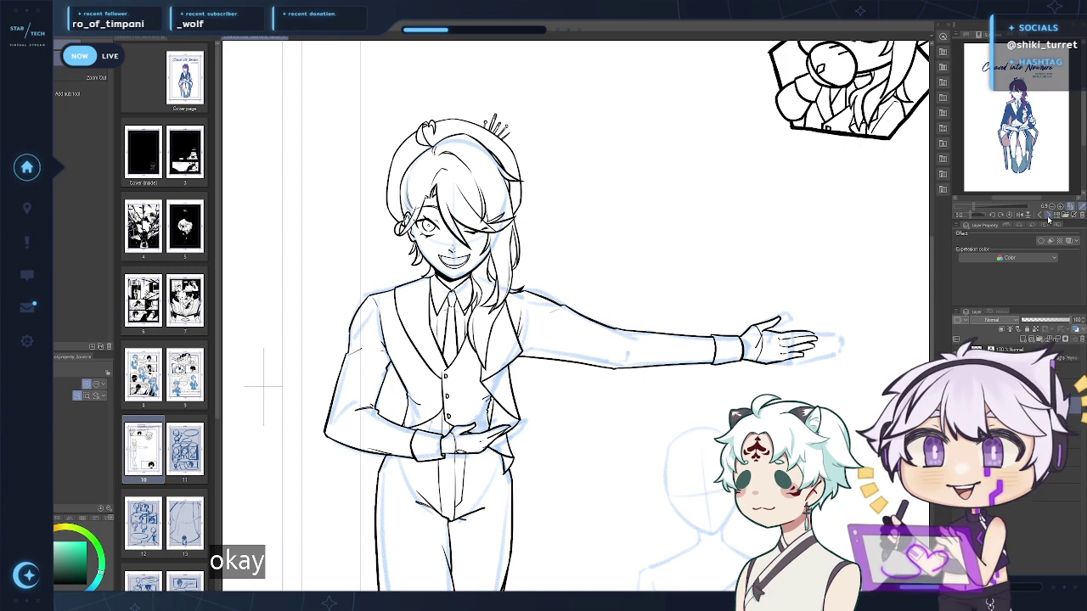
pyautogui.moveTo(975, 207); pyautogui.dragTo(985, 207)
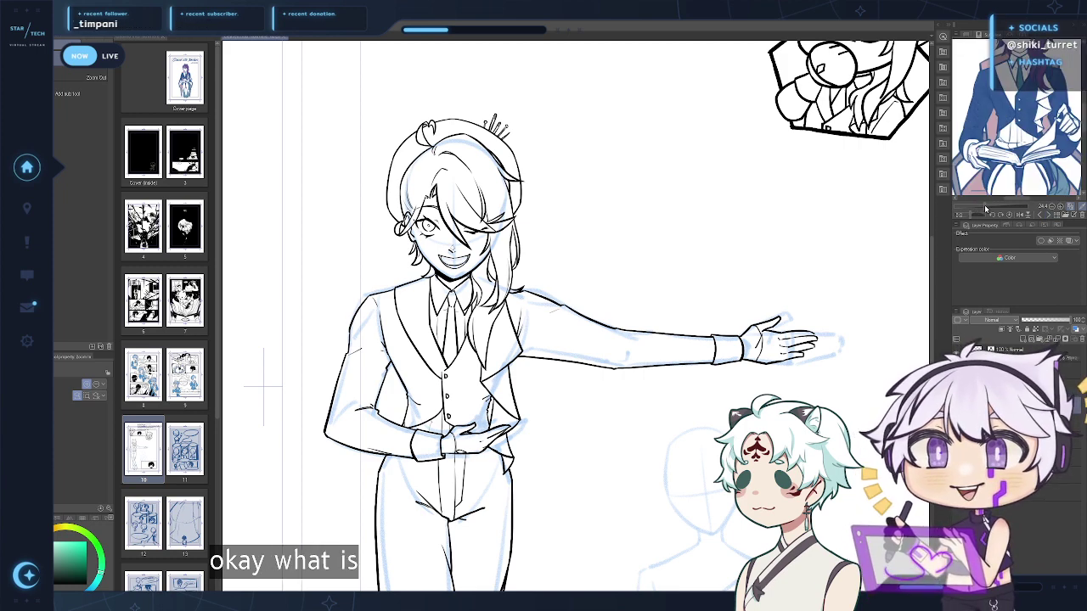
pyautogui.moveTo(1038, 155); pyautogui.dragTo(1062, 133)
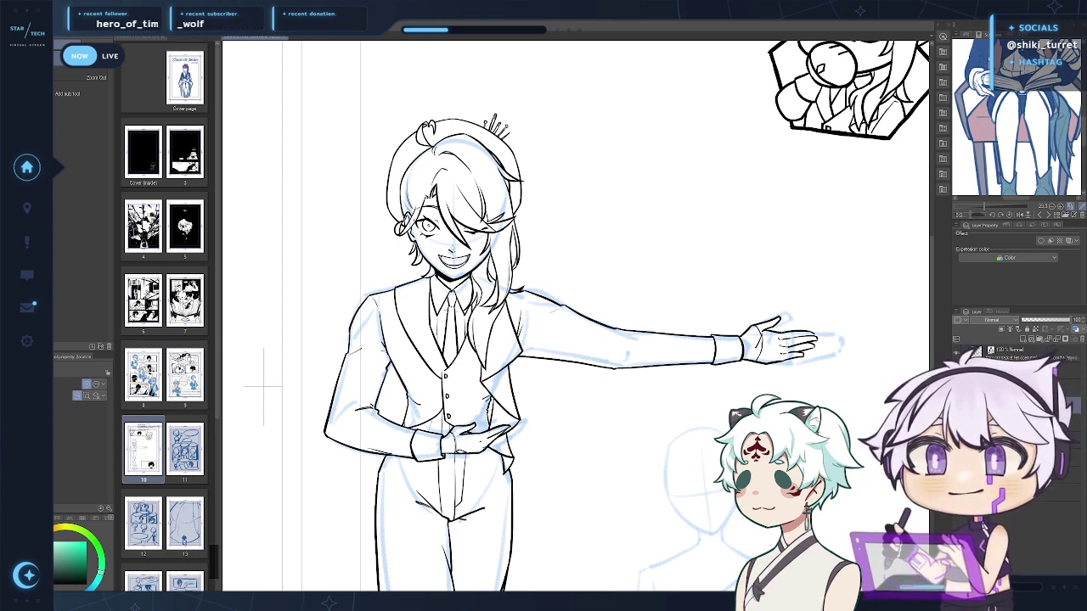
pyautogui.click(956, 406)
pyautogui.click(956, 406)
# Ink a long curved coat tail along the outer side of the shorts below the bent arm, redoing unsatisfactory strokes
pyautogui.moveTo(575, 475)
pyautogui.mouseDown()
pyautogui.moveTo(575, 442)
pyautogui.moveTo(597, 459)
pyautogui.moveTo(554, 380)
pyautogui.mouseUp()
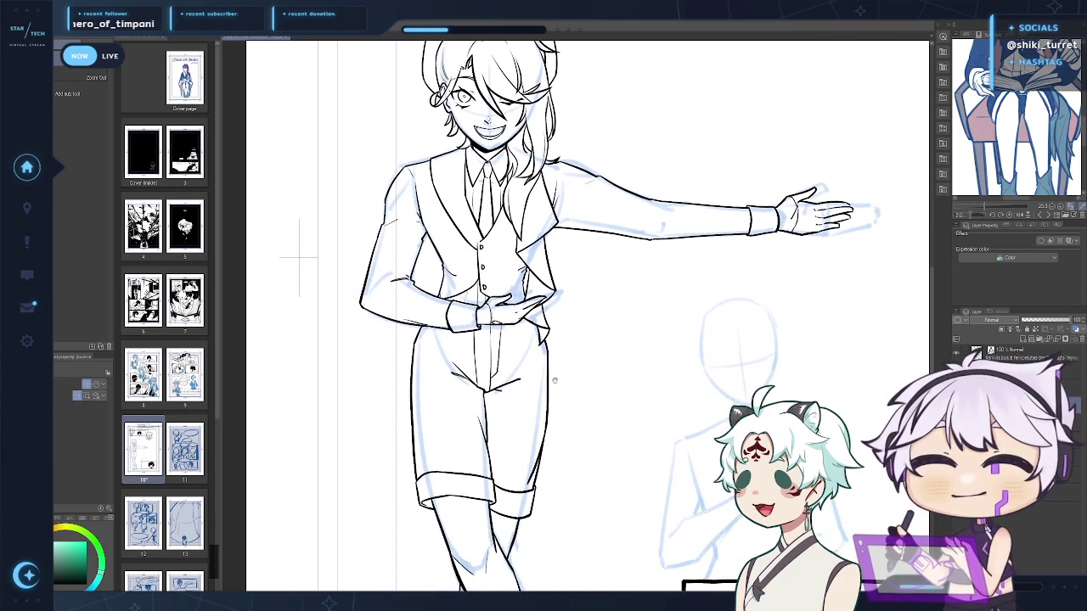
pyautogui.press('p')
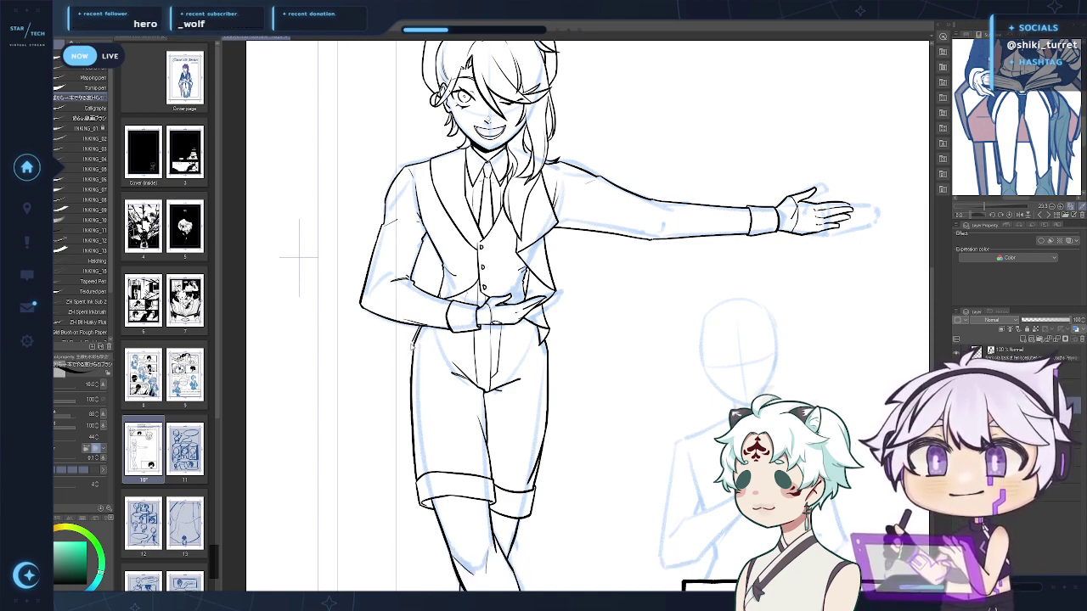
pyautogui.moveTo(414, 336)
pyautogui.mouseDown()
pyautogui.moveTo(400, 454)
pyautogui.moveTo(415, 482)
pyautogui.moveTo(401, 436)
pyautogui.moveTo(410, 472)
pyautogui.mouseUp()
pyautogui.hotkey('ctrl', 'z')
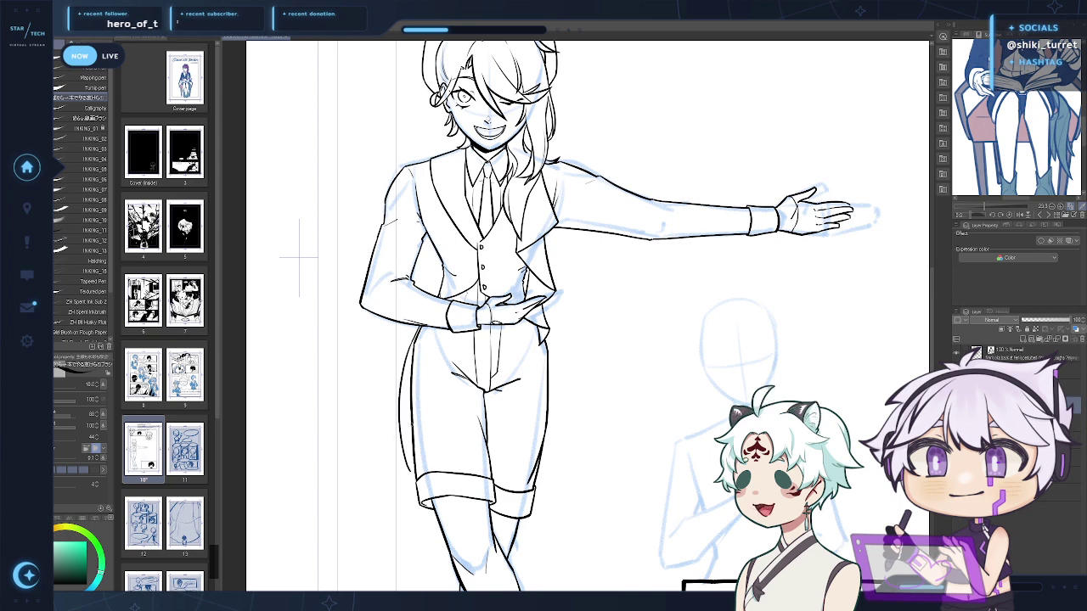
pyautogui.moveTo(413, 424); pyautogui.dragTo(410, 472)
pyautogui.hotkey('ctrl', 'z')
pyautogui.hotkey('ctrl', 'z')
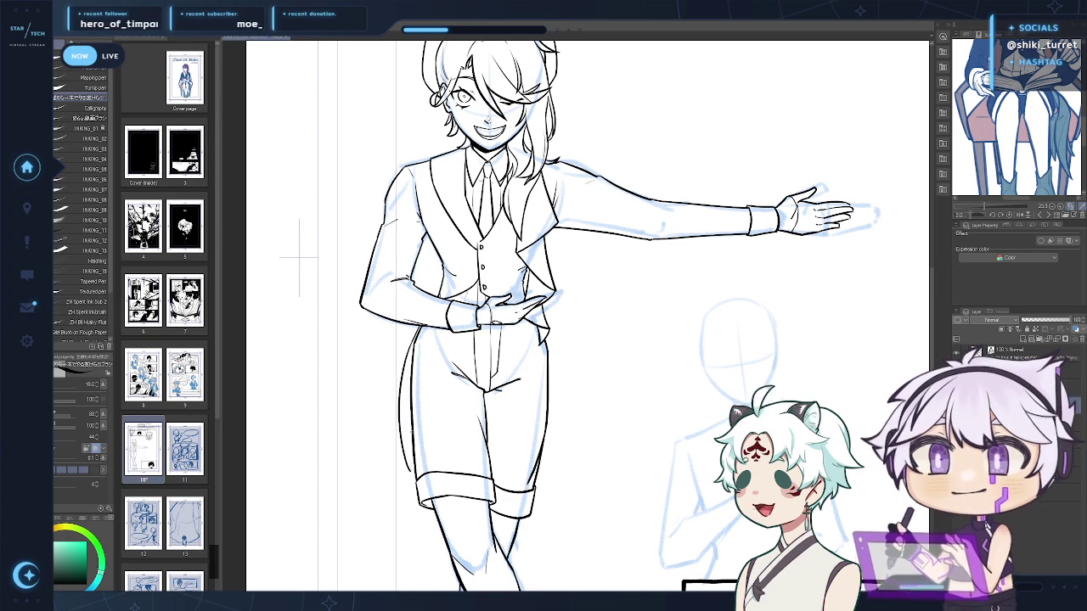
pyautogui.moveTo(413, 426); pyautogui.dragTo(410, 472)
# Ink the opposite coat tail from beneath the waist hand down past the shorts' cuff to a pointed end with an inner fold
pyautogui.moveTo(299, 258); pyautogui.dragTo(252, 299)
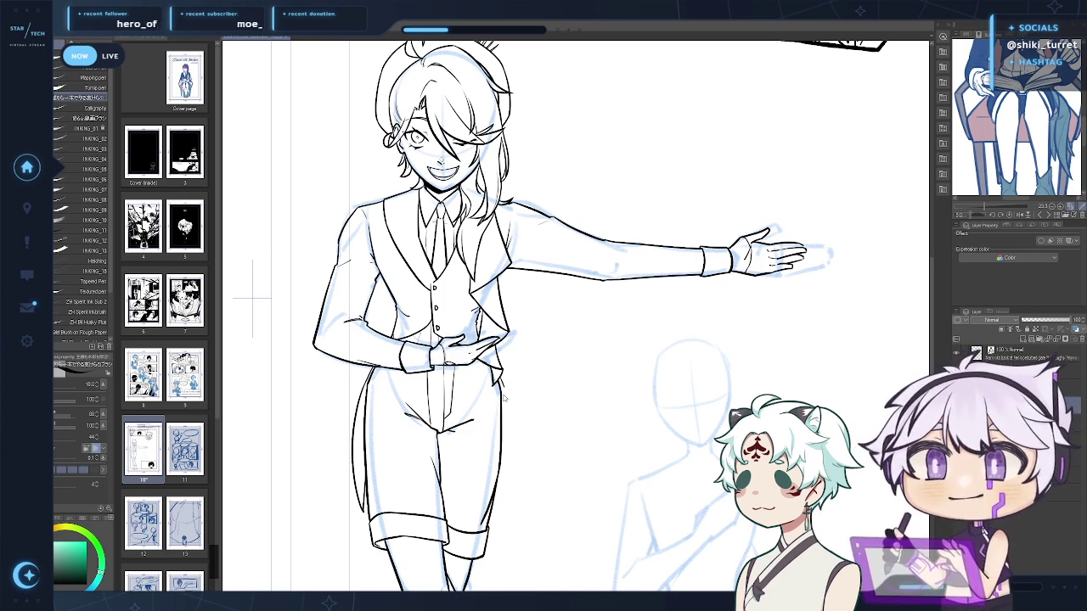
pyautogui.moveTo(508, 387)
pyautogui.mouseDown()
pyautogui.moveTo(509, 574)
pyautogui.moveTo(512, 474)
pyautogui.mouseUp()
pyautogui.hotkey('ctrl', 'z')
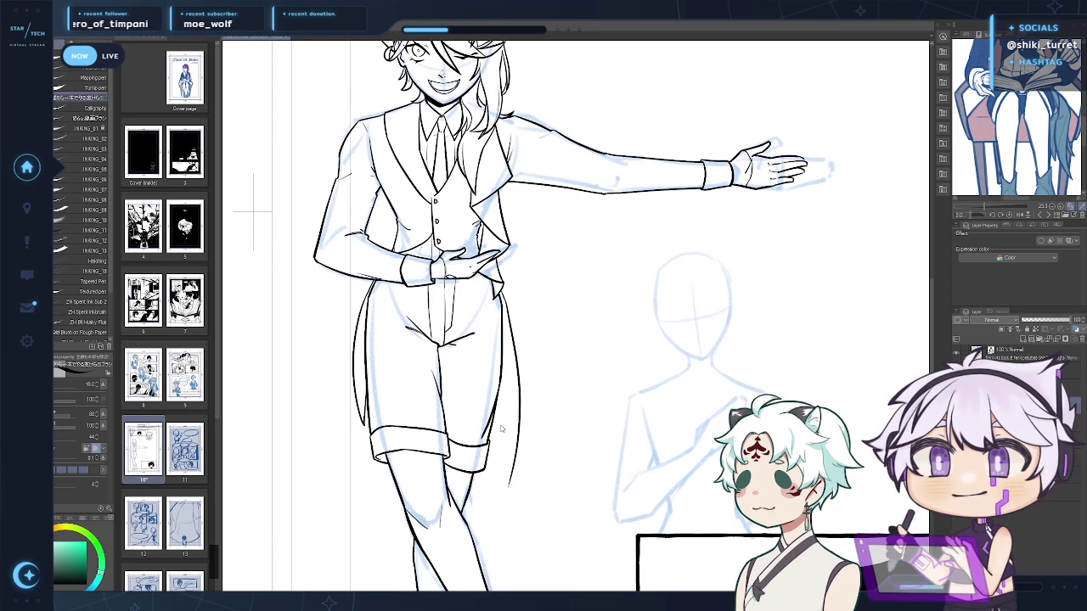
pyautogui.moveTo(496, 410); pyautogui.dragTo(503, 504)
pyautogui.hotkey('ctrl', 'z')
pyautogui.hotkey('ctrl', 'z')
pyautogui.moveTo(501, 427); pyautogui.dragTo(502, 441)
pyautogui.hotkey('ctrl', 'z')
pyautogui.moveTo(497, 404)
pyautogui.mouseDown()
pyautogui.moveTo(506, 492)
pyautogui.moveTo(514, 473)
pyautogui.moveTo(487, 482)
pyautogui.mouseUp()
pyautogui.hotkey('ctrl', 'z')
pyautogui.hotkey('ctrl', 'z')
pyautogui.hotkey('ctrl', 'z')
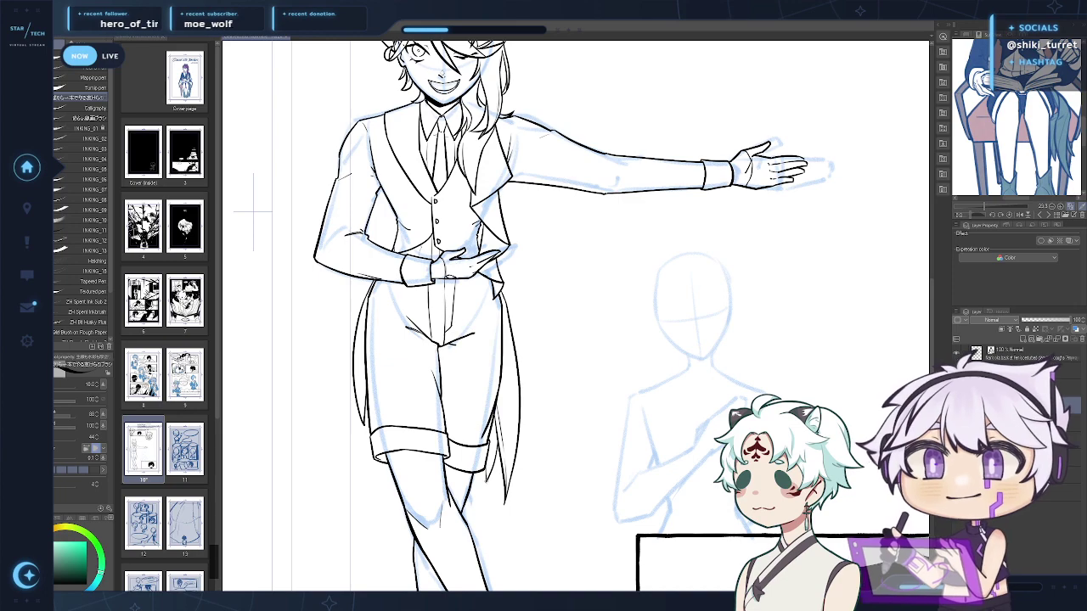
# Try inking a short line that joins the coat tail to the jacket flap beneath the waist hand
pyautogui.moveTo(650, 347); pyautogui.dragTo(638, 464)
pyautogui.keyDown('alt'); pyautogui.click(624, 407); pyautogui.keyUp('alt')
pyautogui.keyDown('ctrl'); pyautogui.click(624, 408); pyautogui.keyUp('ctrl')
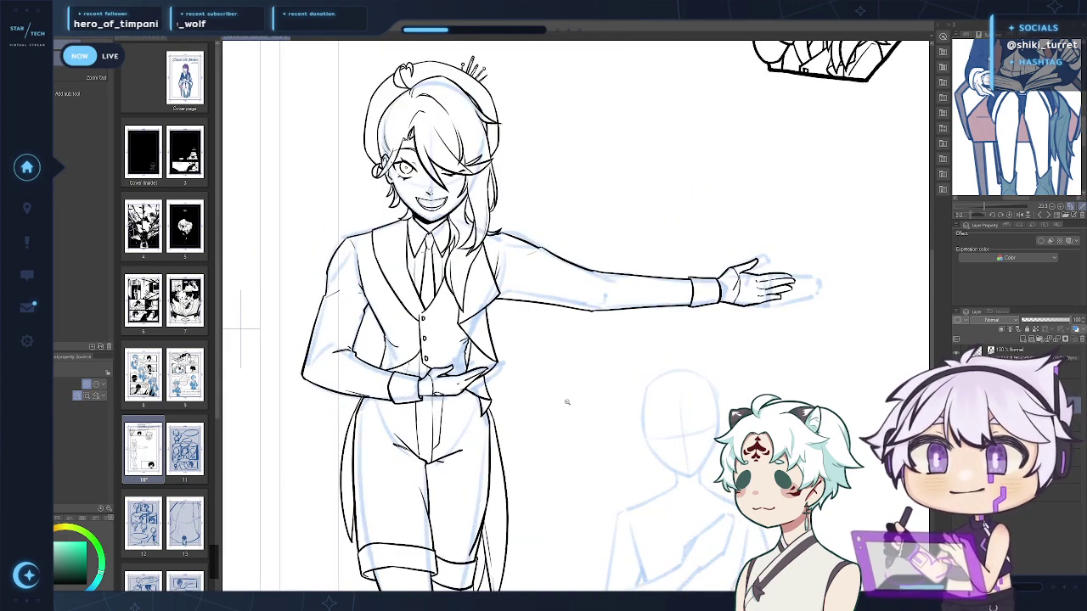
pyautogui.moveTo(488, 407)
pyautogui.mouseDown()
pyautogui.moveTo(495, 435)
pyautogui.moveTo(494, 423)
pyautogui.mouseUp()
pyautogui.hotkey('ctrl', 'z')
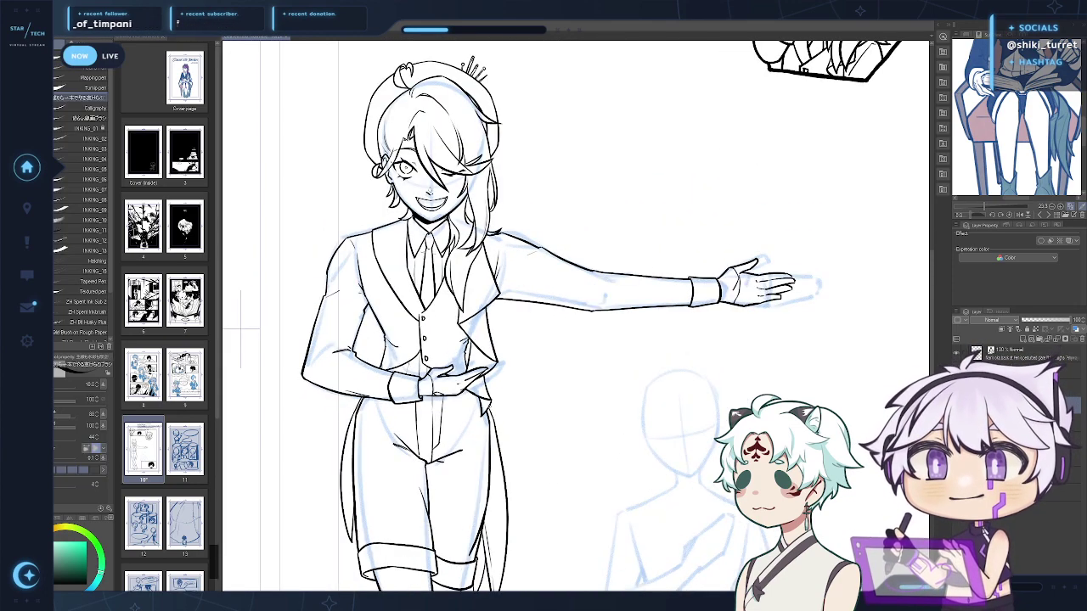
pyautogui.hotkey('ctrl', 'z')
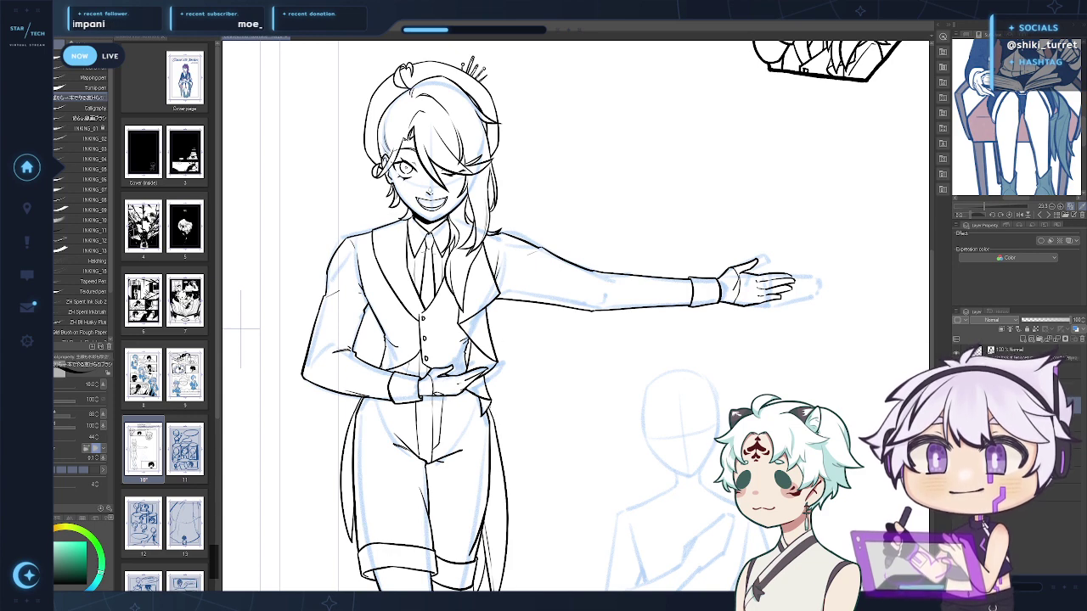
pyautogui.moveTo(488, 408); pyautogui.dragTo(496, 437)
pyautogui.hotkey('ctrl', 'z')
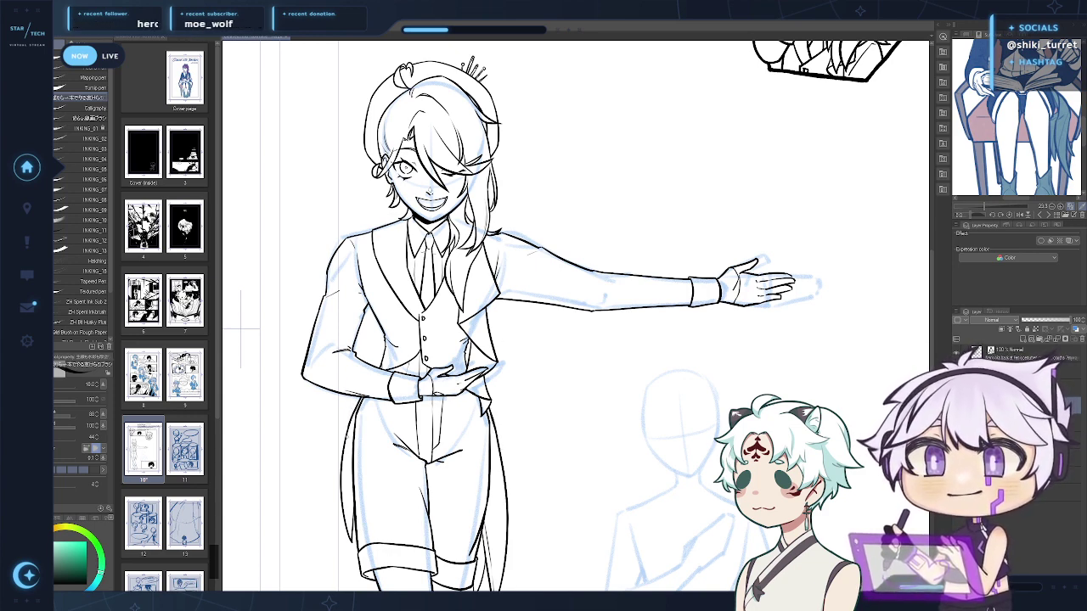
pyautogui.hotkey('ctrl', 'z')
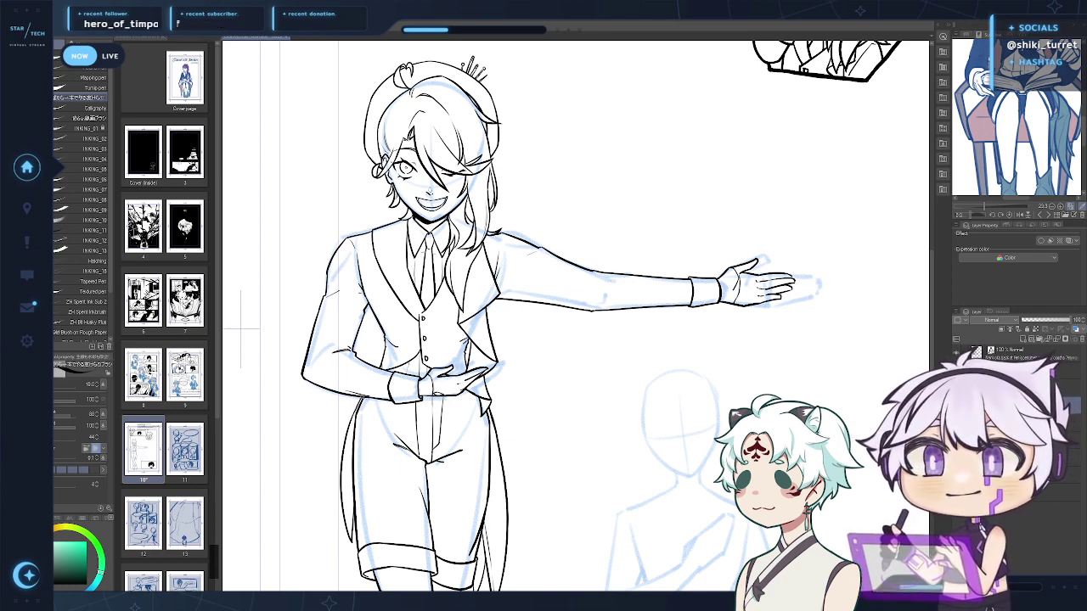
pyautogui.hotkey('ctrl', 'z')
# Touch up the jacket edge beneath the bent arm's sleeve and review the full figure with its coat tails
pyautogui.moveTo(362, 398)
pyautogui.mouseDown()
pyautogui.moveTo(348, 429)
pyautogui.moveTo(377, 427)
pyautogui.moveTo(402, 396)
pyautogui.mouseUp()
pyautogui.moveTo(756, 509); pyautogui.dragTo(695, 512)
pyautogui.moveTo(696, 511); pyautogui.dragTo(607, 321)
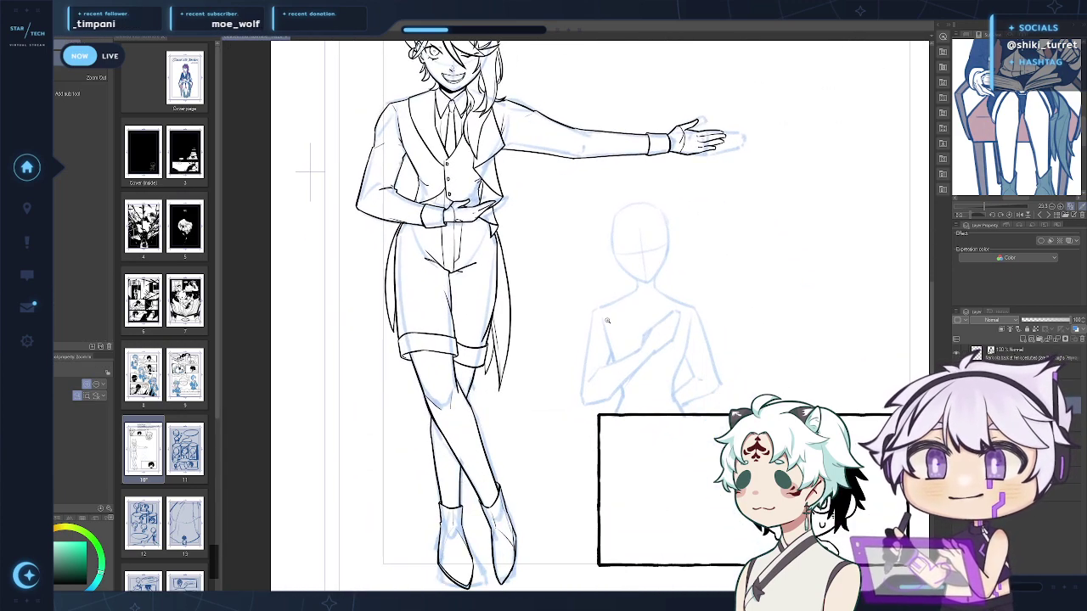
pyautogui.moveTo(573, 448); pyautogui.dragTo(490, 557)
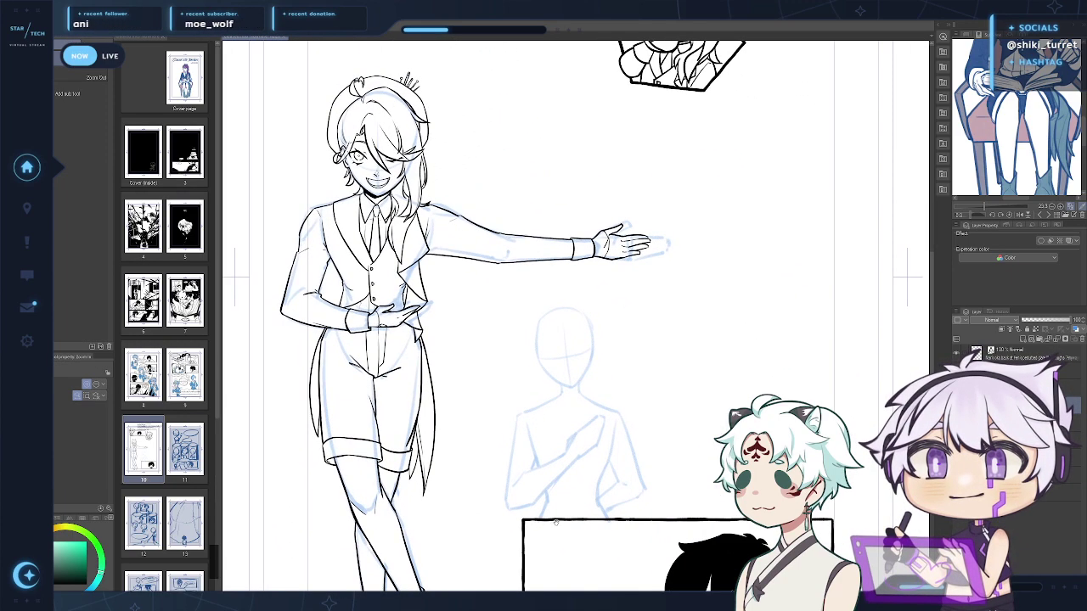
pyautogui.moveTo(556, 524); pyautogui.dragTo(499, 485)
# Ink the second figure's jawline down to a pointed chin over the blue head sketch, redoing unsatisfactory strokes
pyautogui.click(567, 422)
pyautogui.moveTo(548, 367)
pyautogui.mouseDown()
pyautogui.moveTo(603, 437)
pyautogui.moveTo(591, 469)
pyautogui.mouseUp()
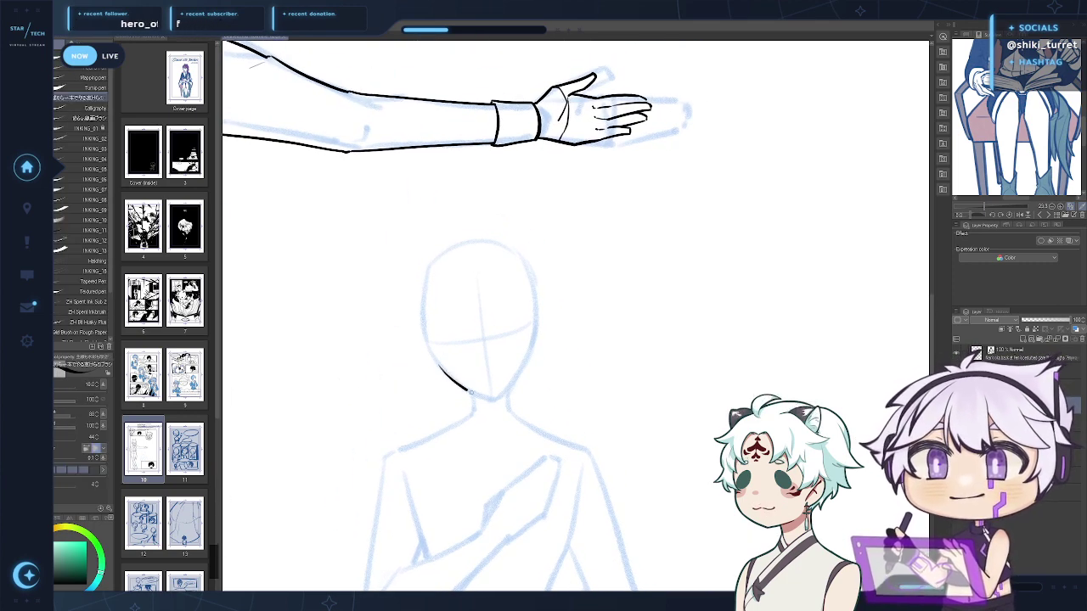
pyautogui.moveTo(441, 370); pyautogui.dragTo(490, 399)
pyautogui.hotkey('ctrl', 'z')
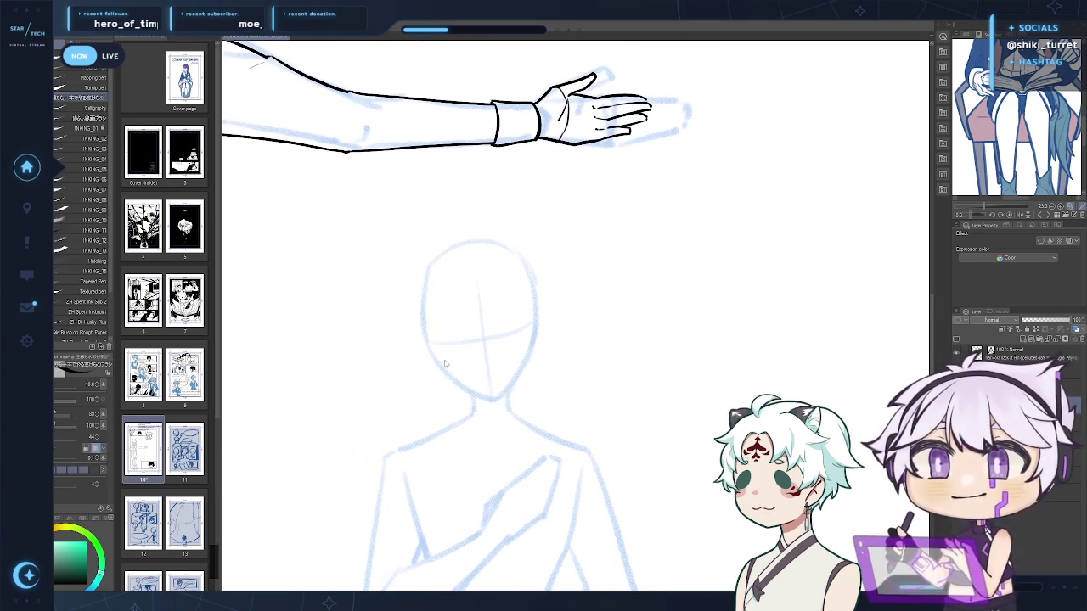
pyautogui.moveTo(442, 367); pyautogui.dragTo(495, 400)
pyautogui.hotkey('ctrl', 'z')
pyautogui.hotkey('ctrl', 'z')
pyautogui.moveTo(438, 366); pyautogui.dragTo(494, 399)
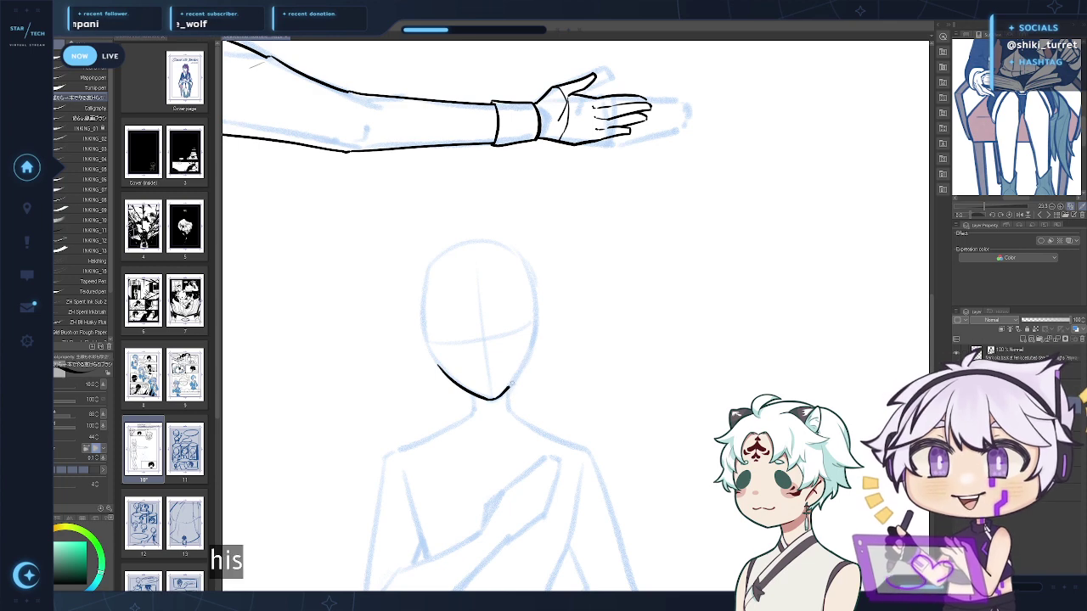
pyautogui.hotkey('ctrl', 'z')
pyautogui.moveTo(496, 397); pyautogui.dragTo(527, 349)
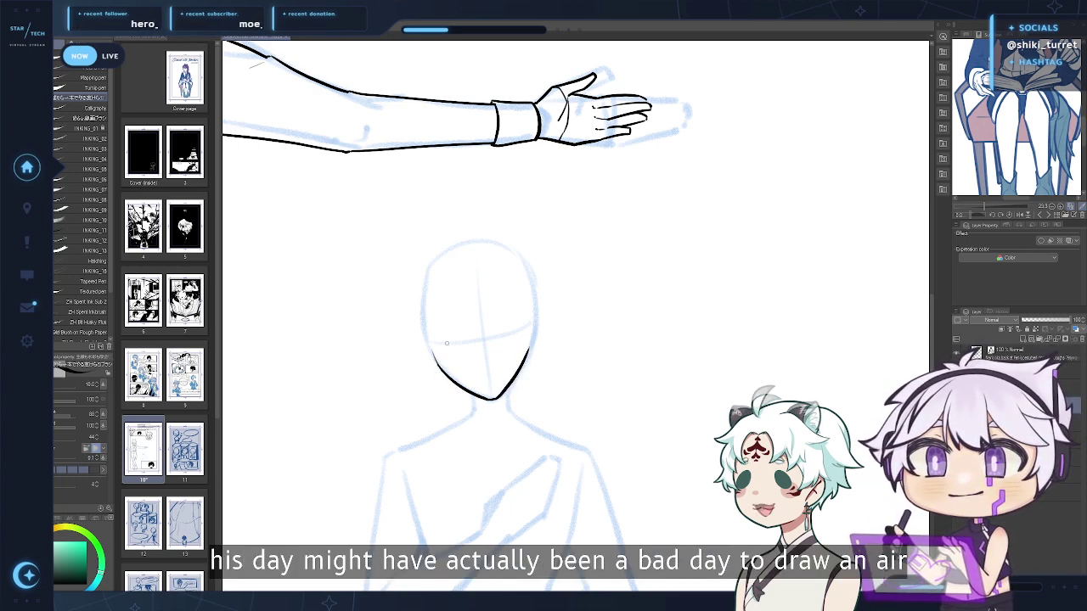
# Ink a small curved ear on each side of the second figure's head, redoing strokes until they meet the jawline
pyautogui.moveTo(420, 321); pyautogui.dragTo(419, 345)
pyautogui.moveTo(419, 343); pyautogui.dragTo(431, 362)
pyautogui.hotkey('ctrl', 'z')
pyautogui.hotkey('ctrl', 'z')
pyautogui.hotkey('ctrl', 'z')
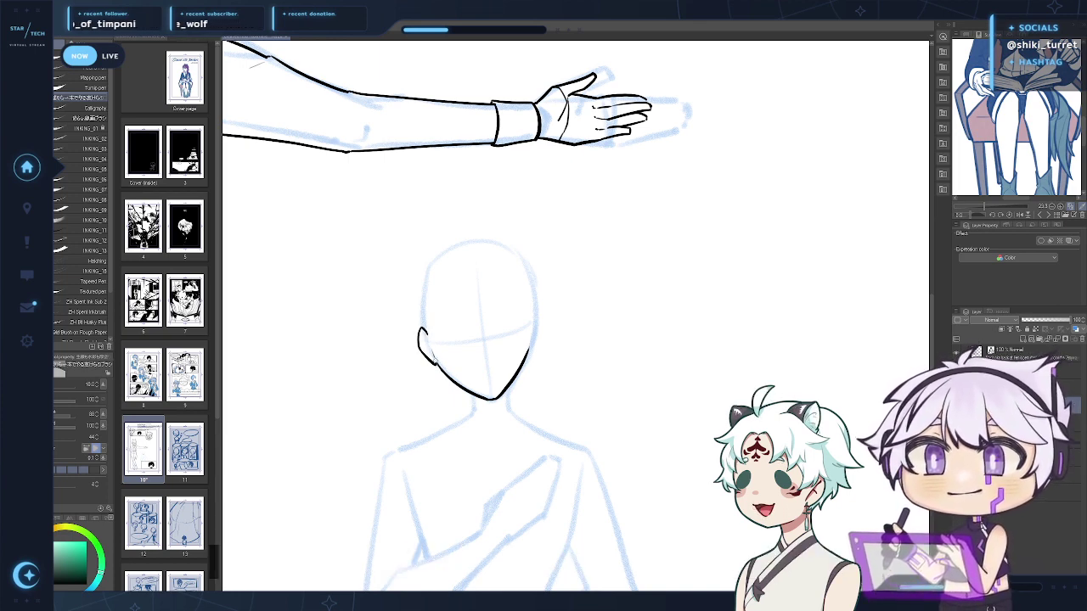
pyautogui.moveTo(514, 302)
pyautogui.mouseDown()
pyautogui.moveTo(564, 318)
pyautogui.moveTo(518, 327)
pyautogui.moveTo(510, 366)
pyautogui.mouseUp()
pyautogui.hotkey('ctrl', 'z')
pyautogui.hotkey('ctrl', 'z')
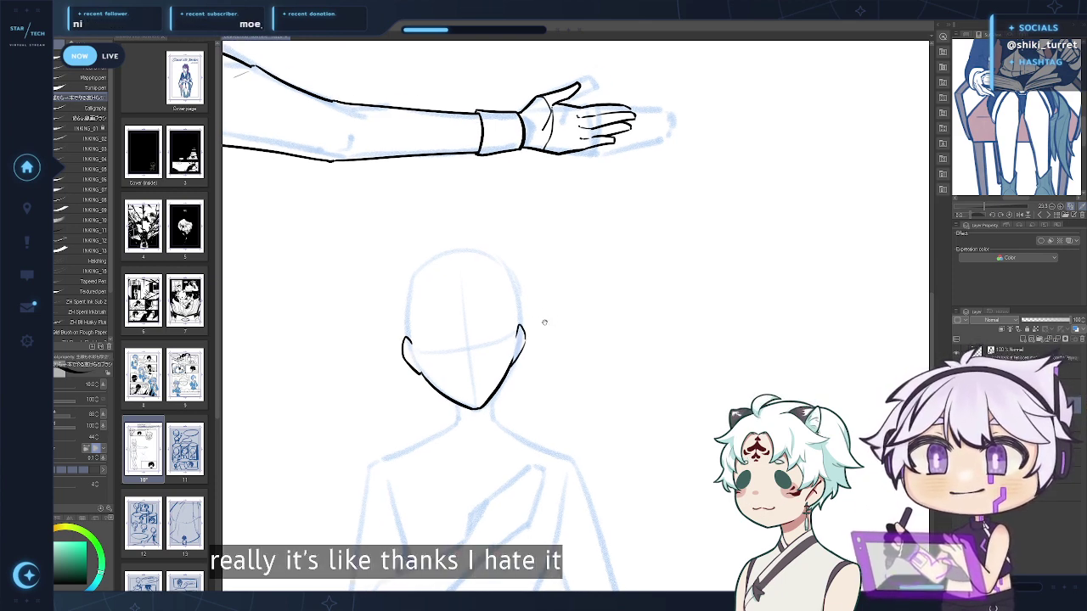
# Ink two closed, smiling eyes with lash flicks along the horizontal guideline of the second figure's face
pyautogui.moveTo(545, 323); pyautogui.dragTo(544, 342)
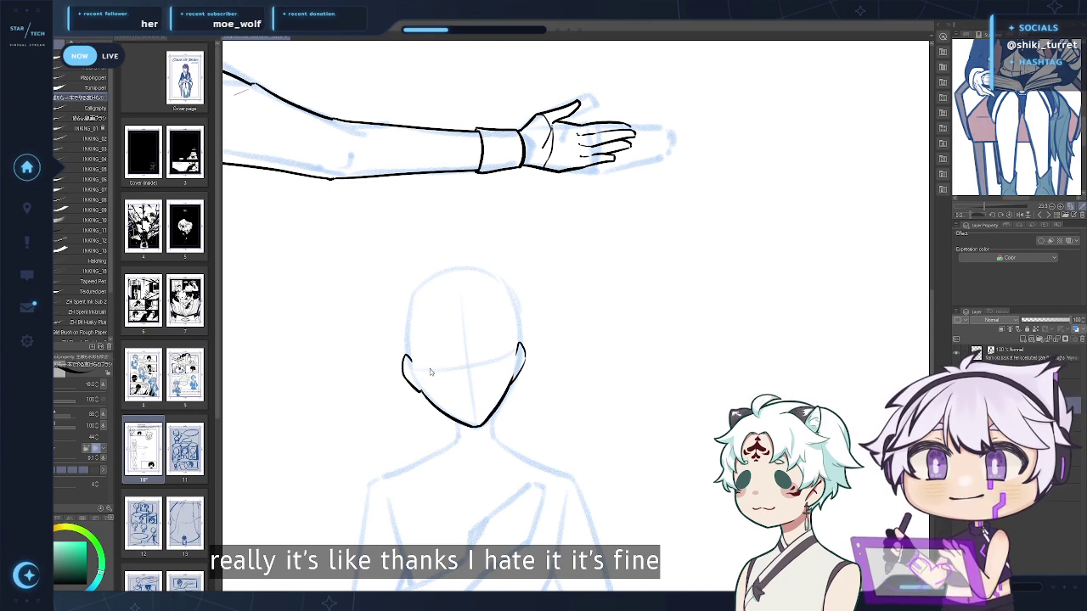
pyautogui.hotkey('ctrl', 'z')
pyautogui.moveTo(427, 373)
pyautogui.mouseDown()
pyautogui.moveTo(450, 370)
pyautogui.moveTo(434, 364)
pyautogui.moveTo(453, 371)
pyautogui.mouseUp()
pyautogui.hotkey('ctrl', 'z')
pyautogui.hotkey('ctrl', 'z')
pyautogui.hotkey('ctrl', 'z')
pyautogui.hotkey('ctrl', 'z')
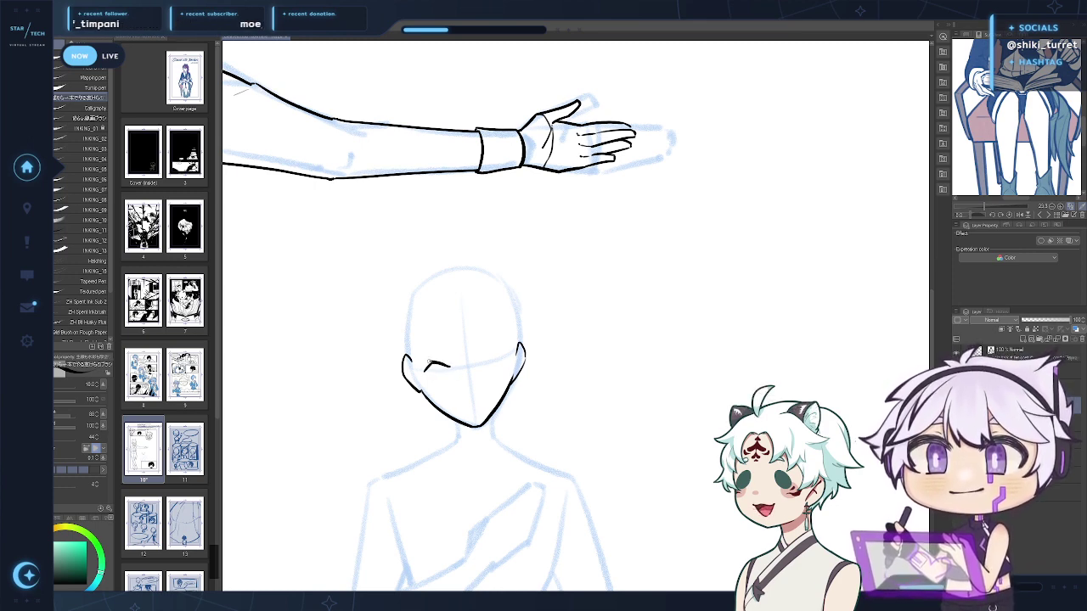
pyautogui.moveTo(435, 362); pyautogui.dragTo(450, 366)
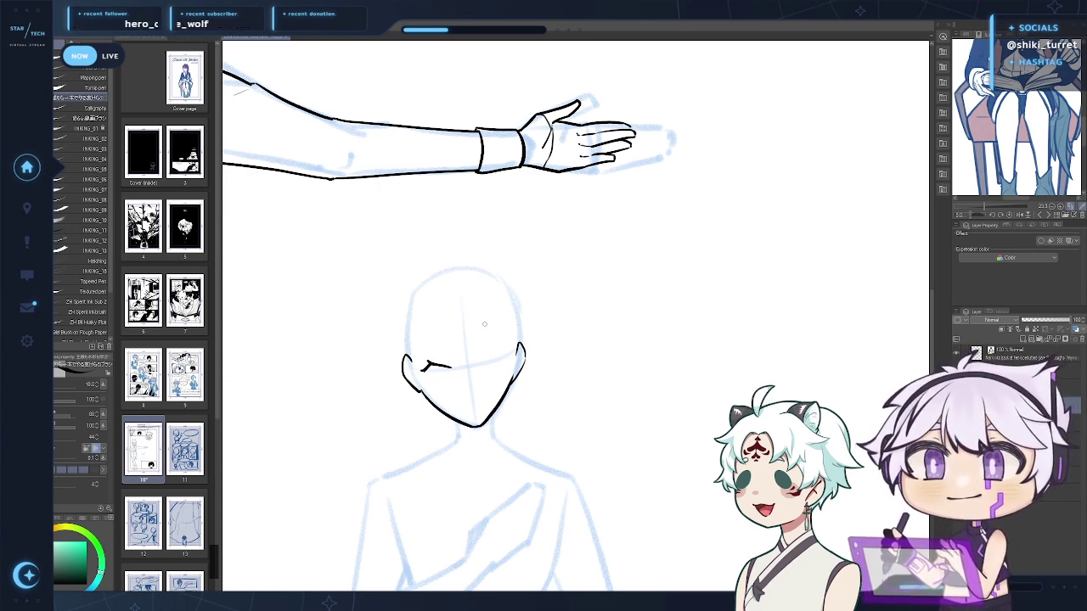
pyautogui.moveTo(481, 364); pyautogui.dragTo(508, 357)
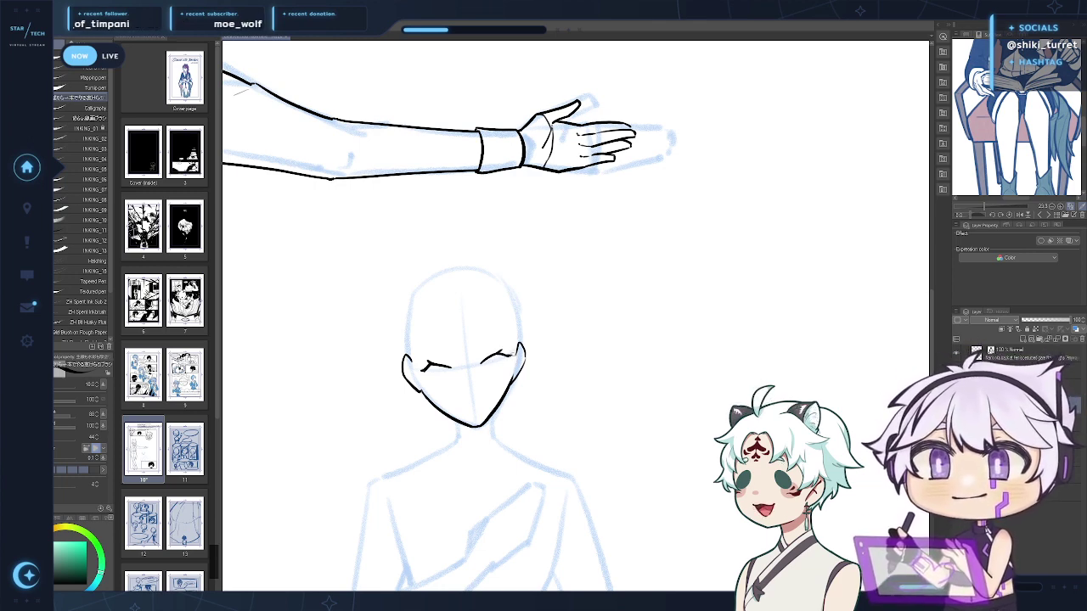
# Ink a wide open smiling mouth above the second figure's chin after checking the face against the full page
pyautogui.keyDown('ctrl'); pyautogui.keyDown('alt'); pyautogui.click(502, 421); pyautogui.keyUp('alt'); pyautogui.keyUp('ctrl')
pyautogui.scroll(-3, 502, 421)
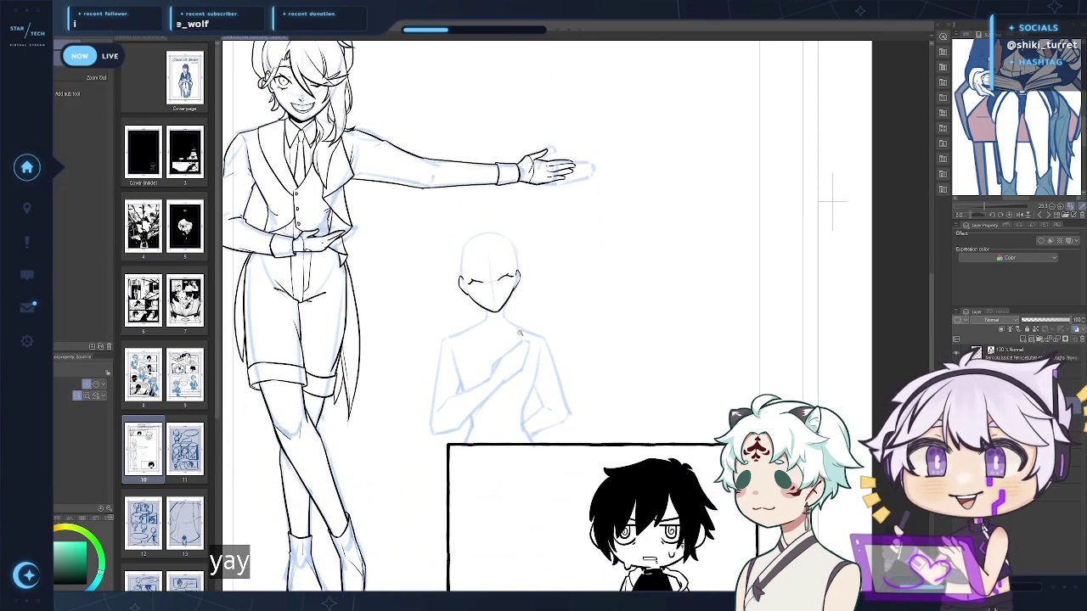
pyautogui.click(497, 337)
pyautogui.moveTo(521, 277); pyautogui.dragTo(530, 361)
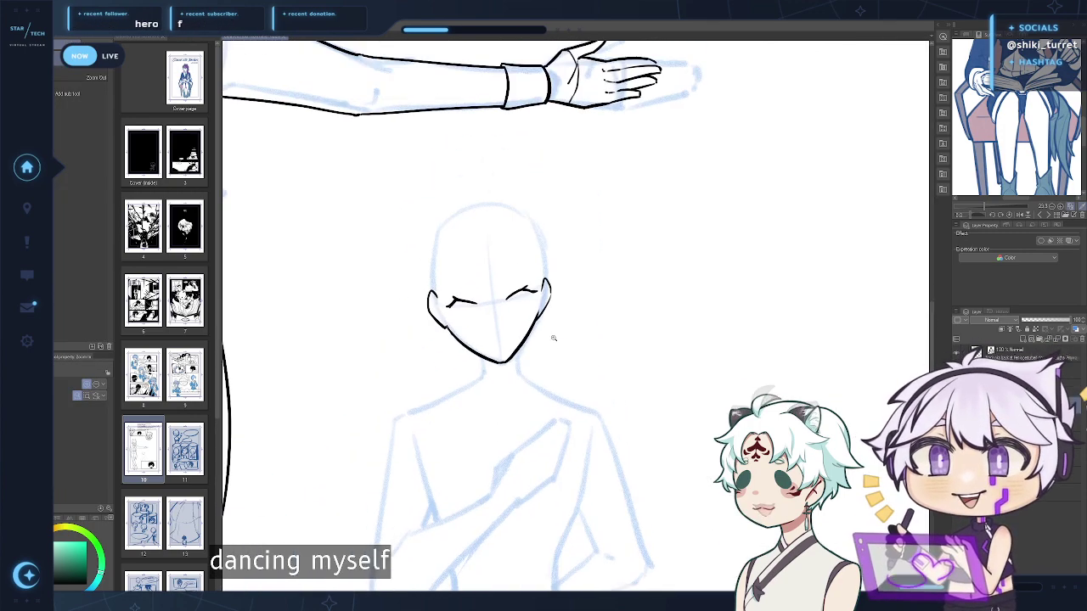
pyautogui.moveTo(454, 303); pyautogui.dragTo(448, 307)
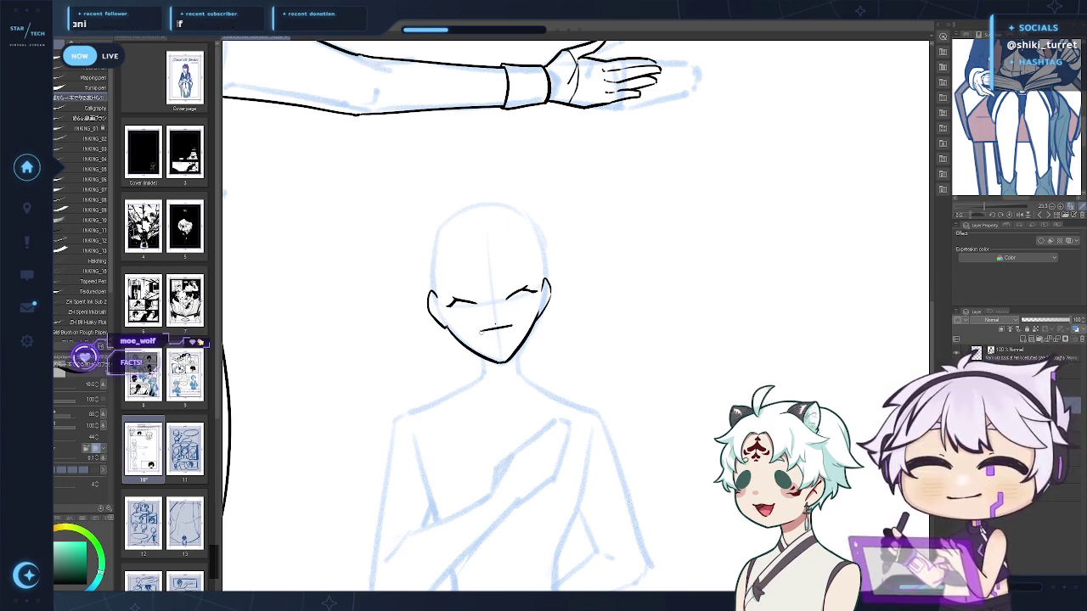
pyautogui.moveTo(512, 326); pyautogui.dragTo(500, 349)
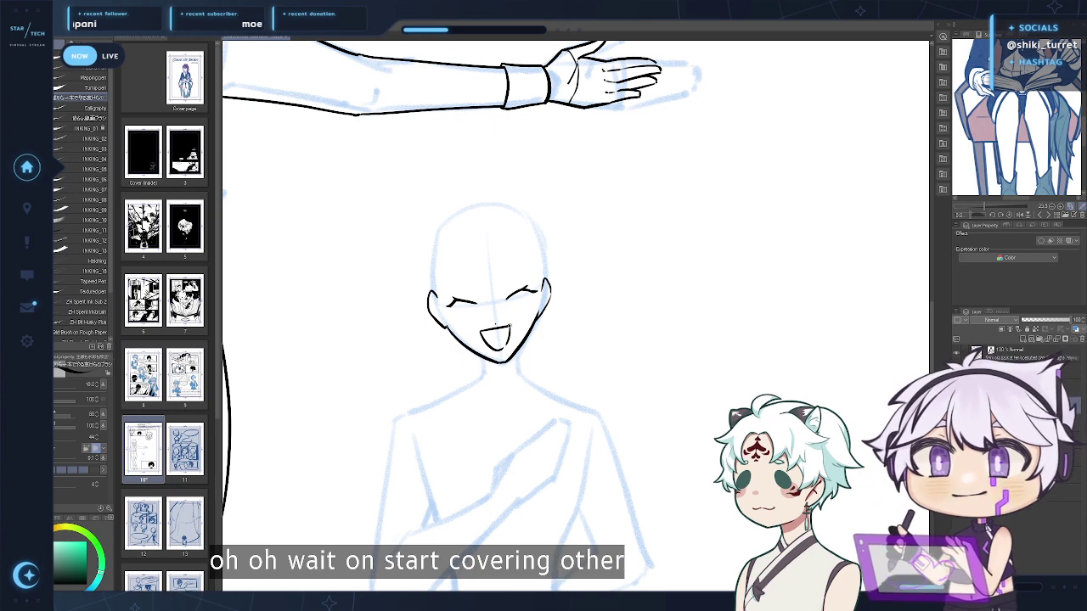
# Lasso the open mouth, shift it slightly within the face, and clear the selection
pyautogui.press('m')
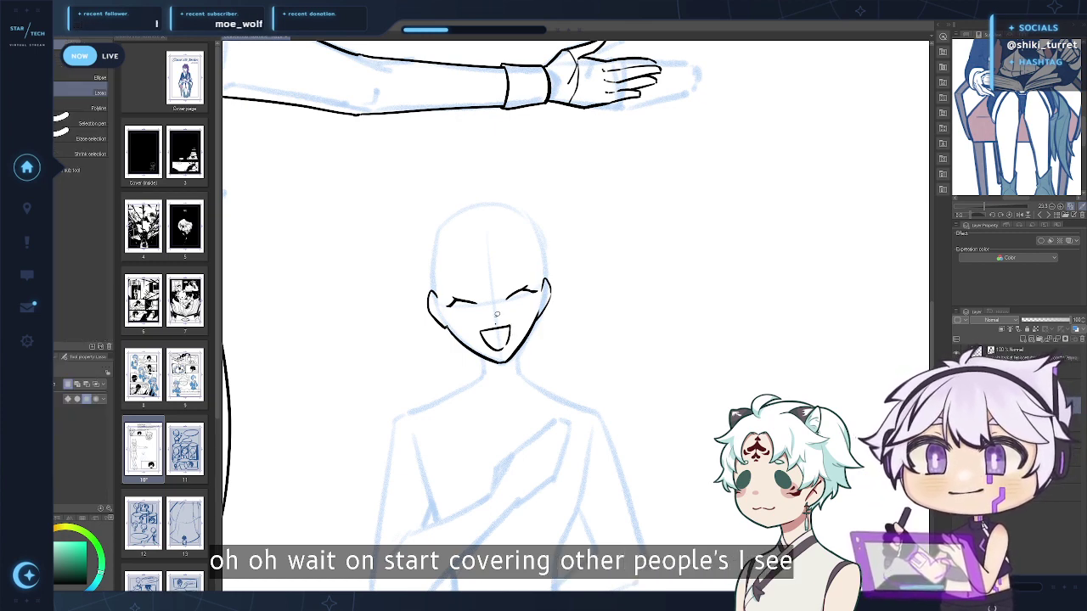
pyautogui.moveTo(516, 347)
pyautogui.mouseDown()
pyautogui.moveTo(508, 352)
pyautogui.moveTo(514, 343)
pyautogui.mouseUp()
pyautogui.press('k')
pyautogui.hotkey('ctrl', 'd')
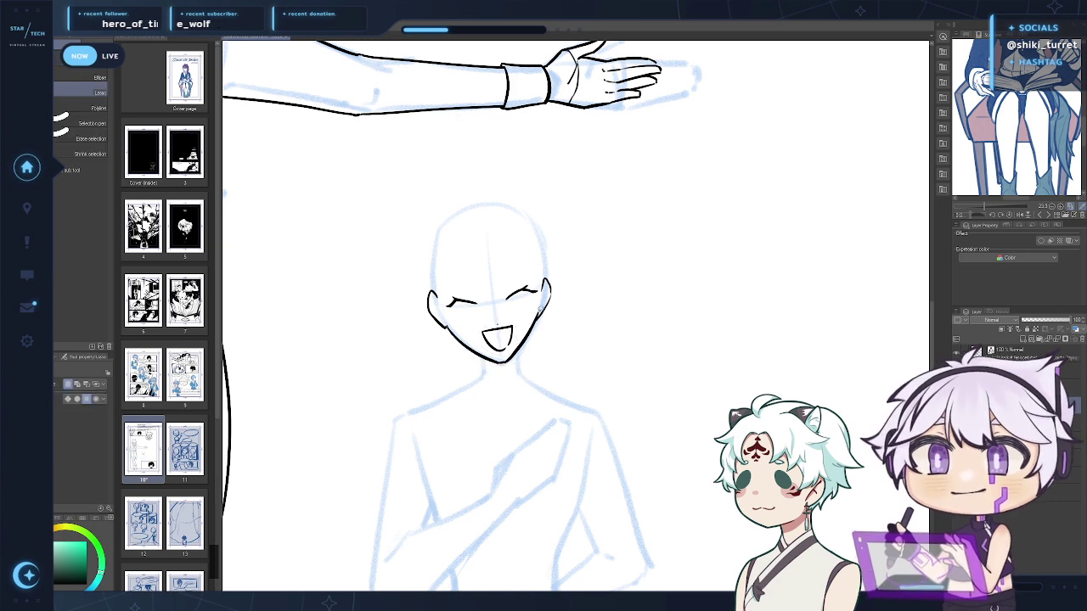
# Ink a thin arched eyebrow above one closed eye of the second figure, redoing the first thicker stroke
pyautogui.press('p')
pyautogui.moveTo(595, 264); pyautogui.dragTo(581, 322)
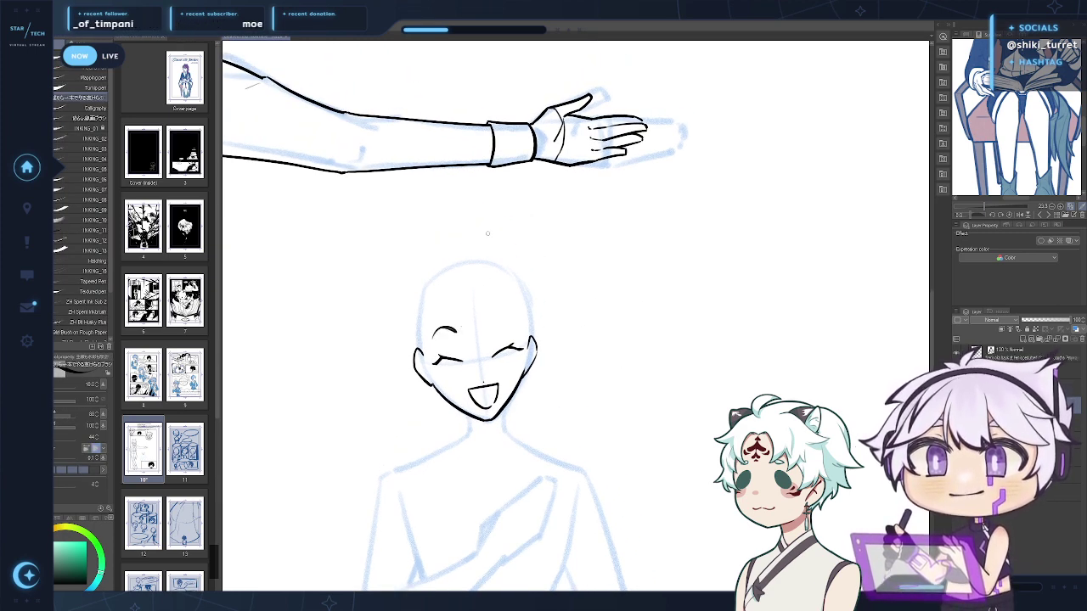
pyautogui.hotkey('ctrl', 'z')
pyautogui.moveTo(434, 337); pyautogui.dragTo(456, 332)
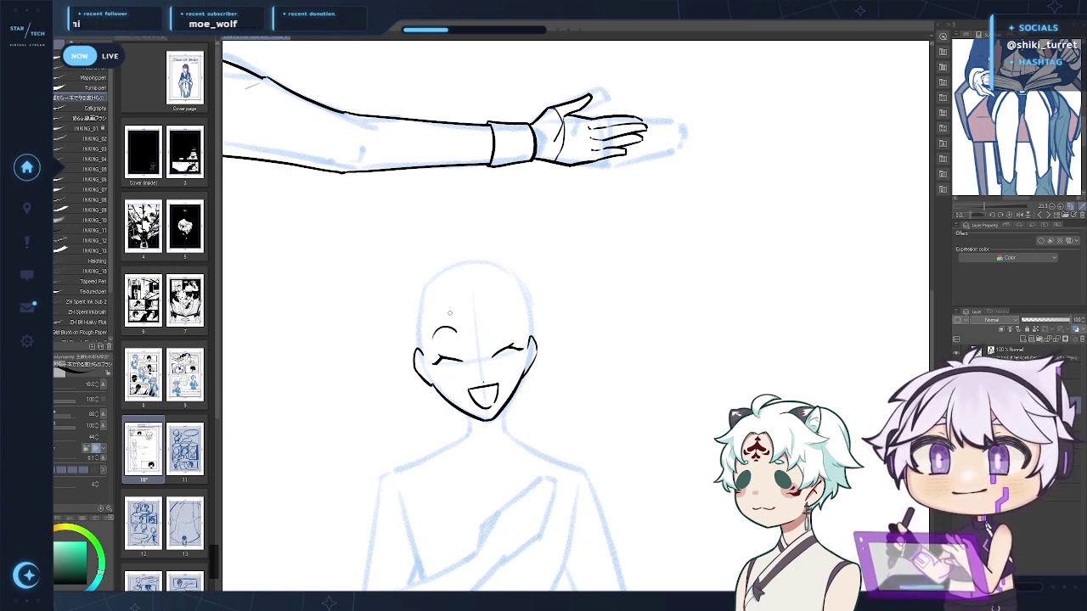
# Ink a long pointed hair strand from the forehead diagonally down between the second figure's eyes, redoing strokes as needed
pyautogui.moveTo(452, 302); pyautogui.dragTo(497, 364)
pyautogui.hotkey('ctrl', 'z')
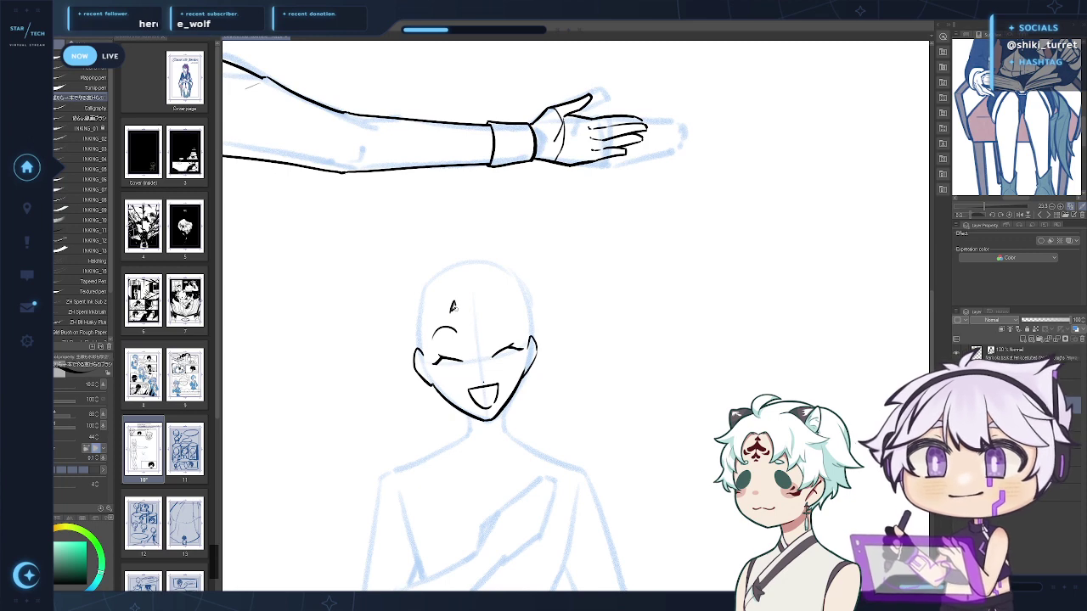
pyautogui.hotkey('ctrl', 'z')
pyautogui.moveTo(453, 302); pyautogui.dragTo(497, 362)
pyautogui.hotkey('ctrl', 'z')
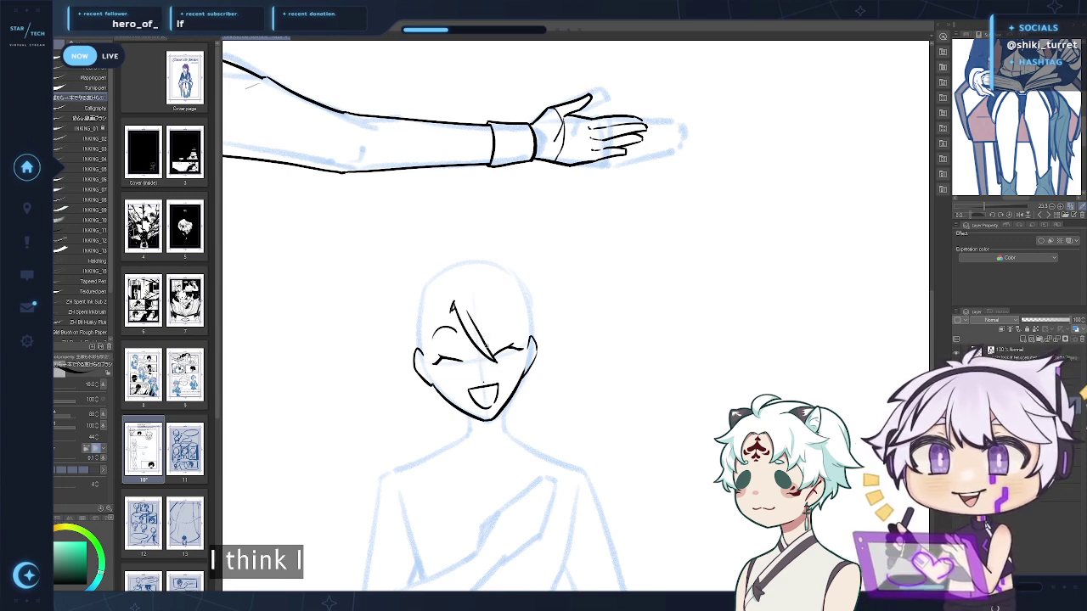
pyautogui.hotkey('ctrl', 'z')
pyautogui.moveTo(466, 316); pyautogui.dragTo(497, 363)
pyautogui.hotkey('ctrl', 'z')
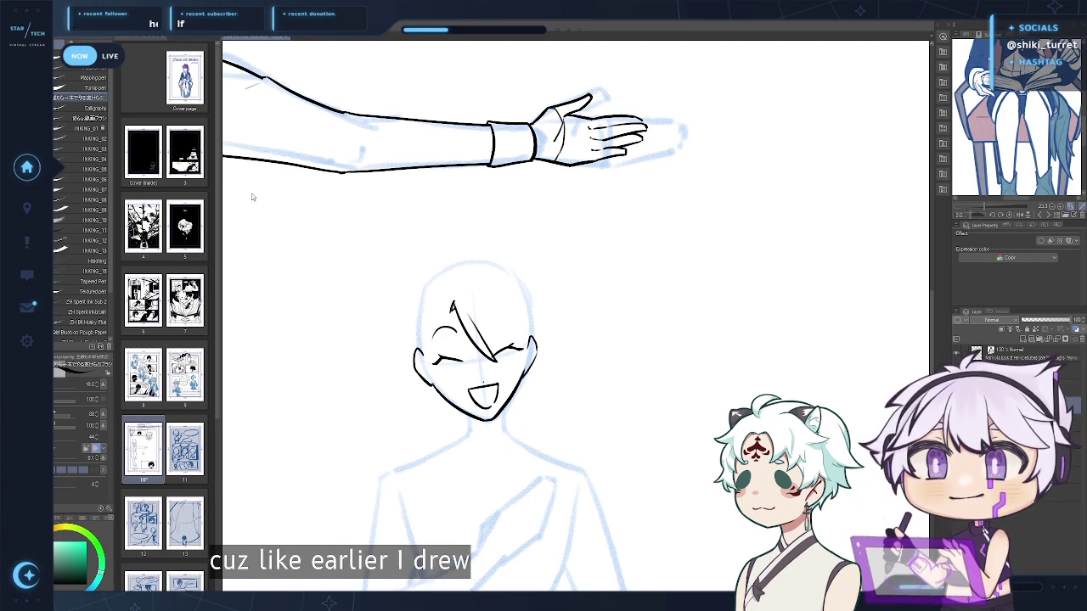
# Review the separate illustration of the red-haired waving character, and return to the comic page
pyautogui.hotkey('ctrl', 'Tab')
pyautogui.moveTo(506, 350); pyautogui.dragTo(591, 336)
pyautogui.moveTo(591, 335)
pyautogui.mouseDown()
pyautogui.moveTo(568, 345)
pyautogui.moveTo(552, 385)
pyautogui.moveTo(551, 368)
pyautogui.mouseUp()
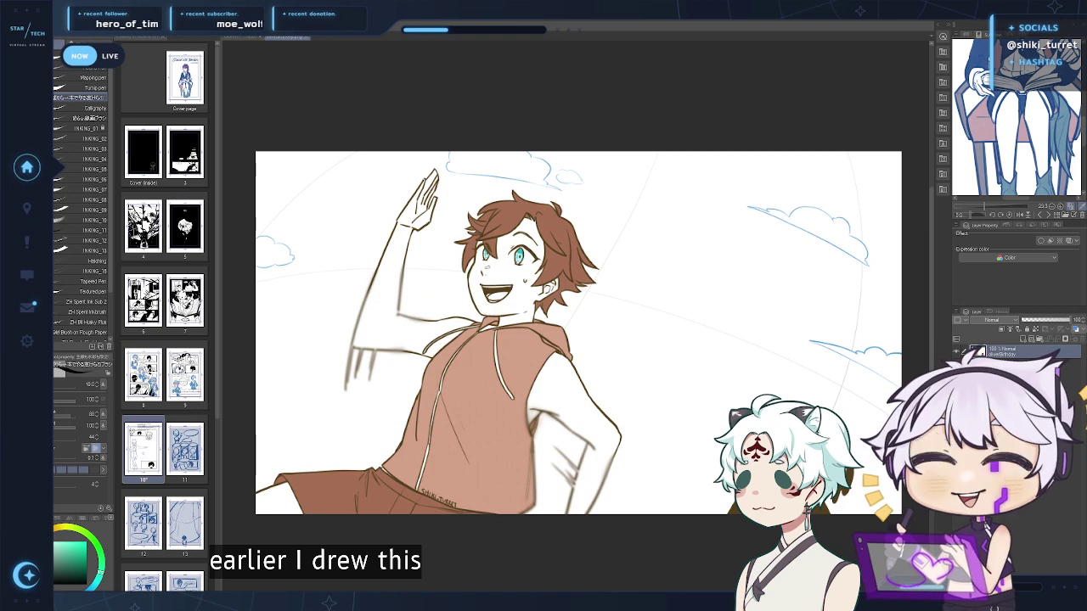
pyautogui.scroll(-4, 757, 358)
pyautogui.scroll(2, 753, 361)
pyautogui.moveTo(753, 362); pyautogui.dragTo(698, 244)
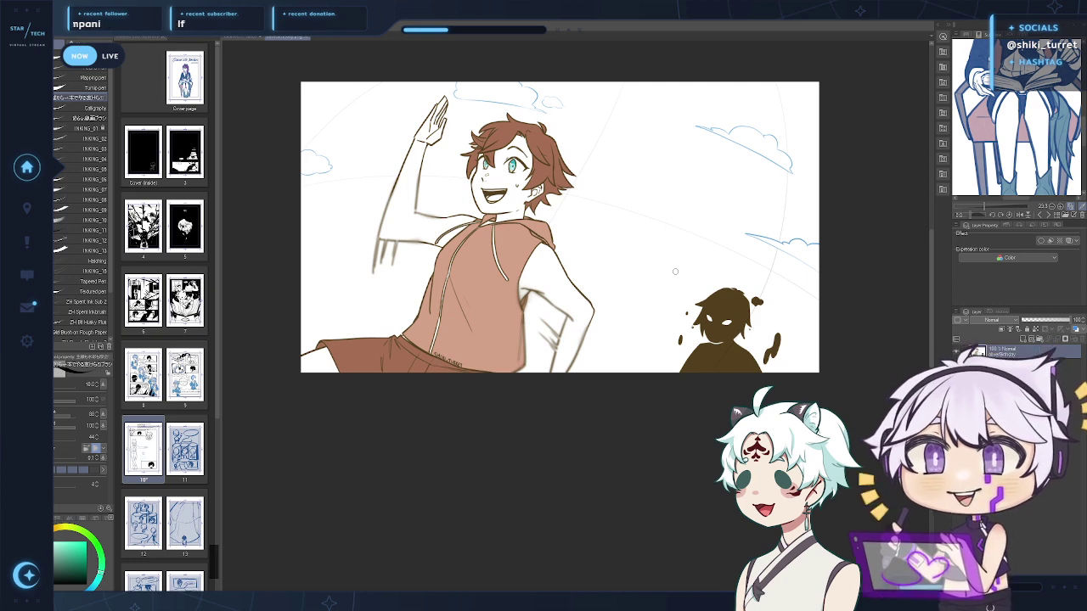
pyautogui.scroll(1, 675, 272)
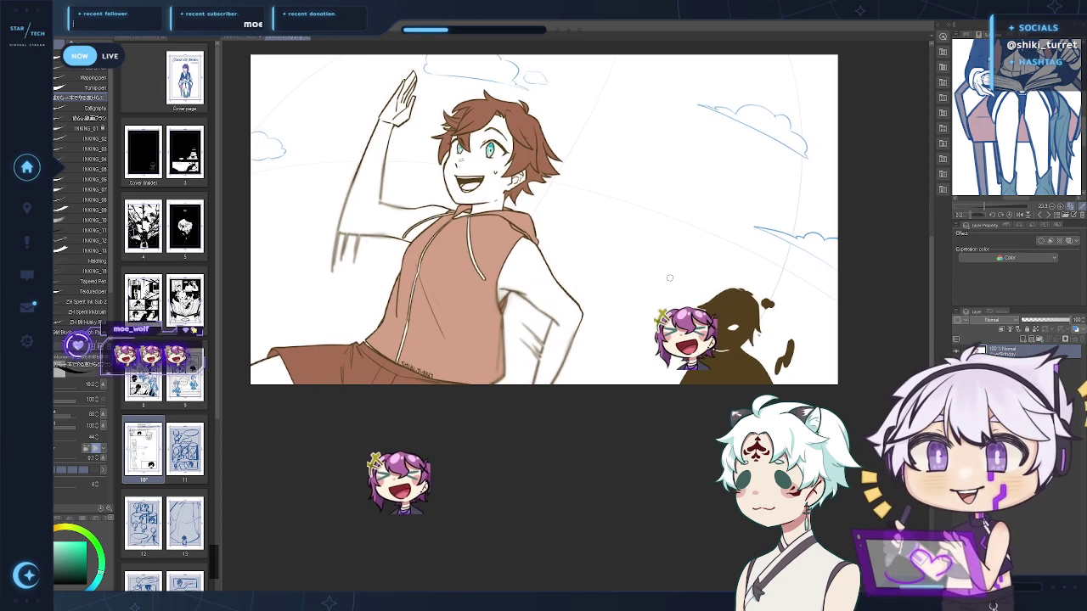
pyautogui.moveTo(672, 267); pyautogui.dragTo(677, 265)
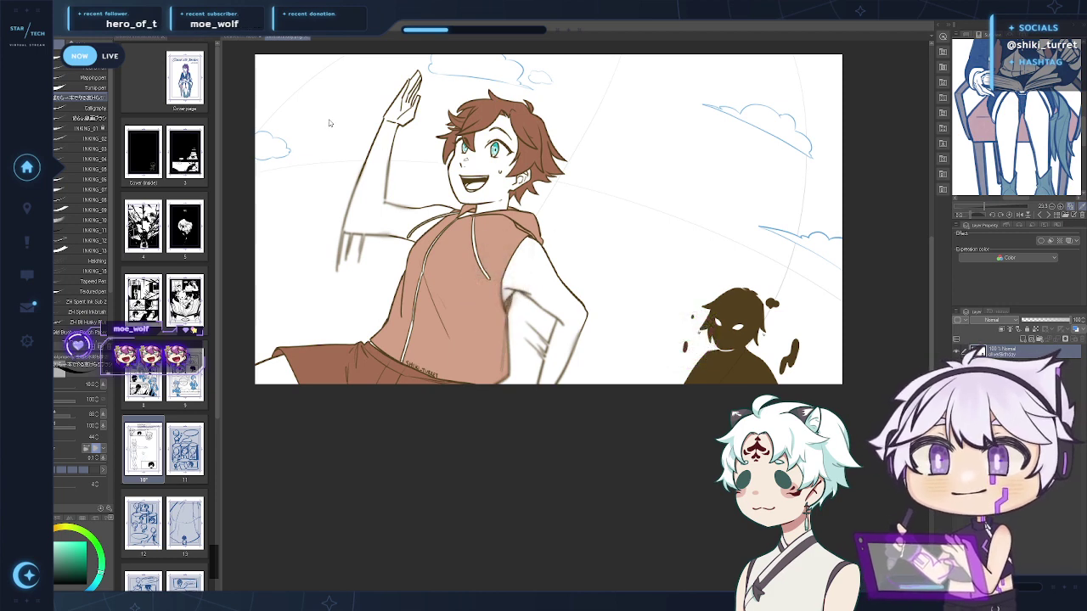
pyautogui.hotkey('ctrl', 'w')
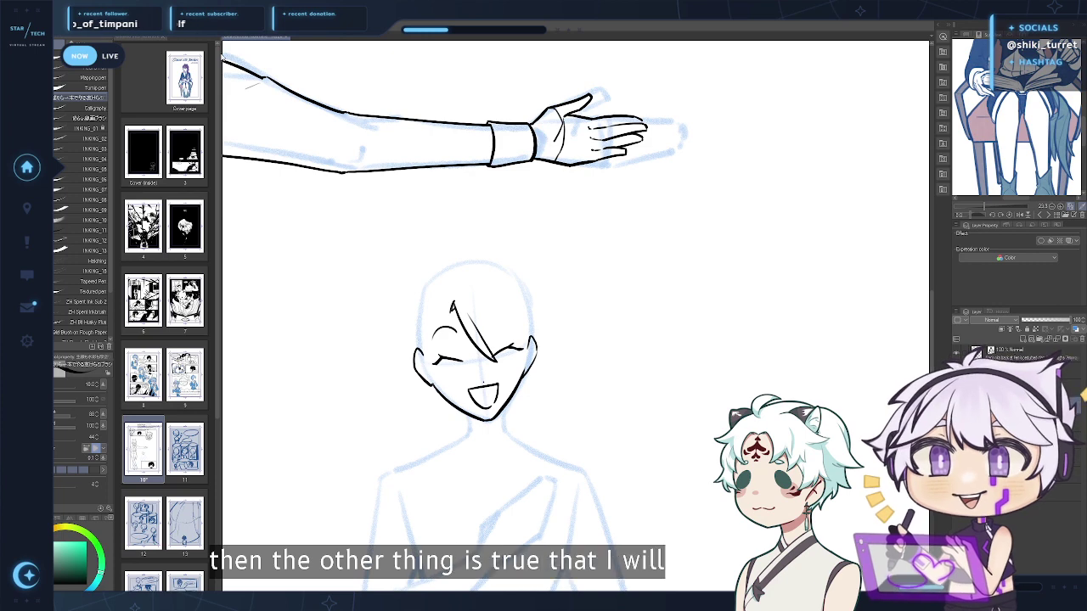
# Examine the separate illustration of the green-haired character in the swim ring, and return to the comic page
pyautogui.hotkey('ctrl', 'Tab')
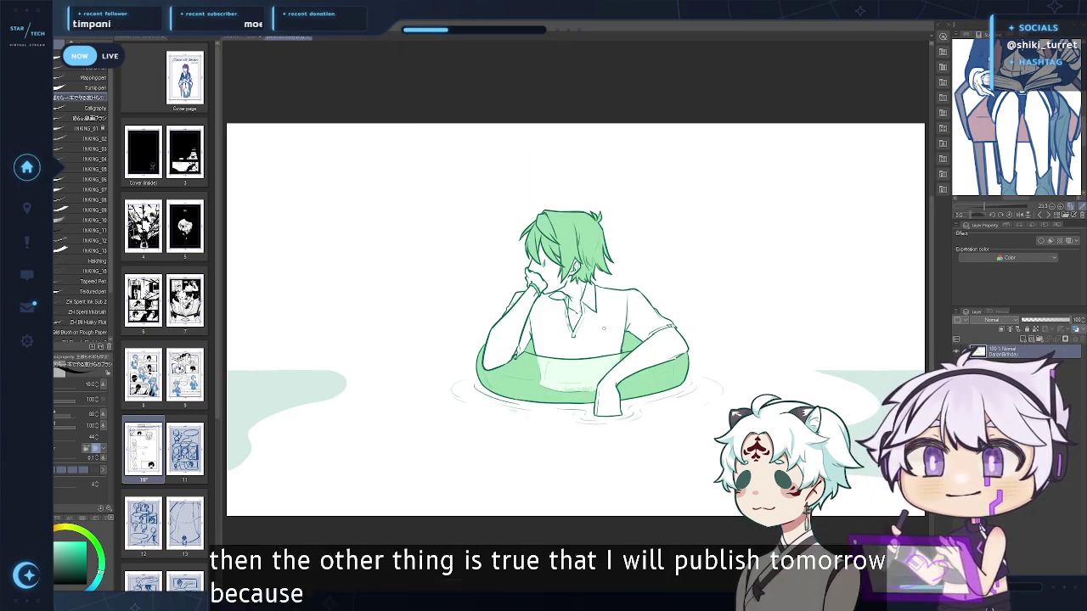
pyautogui.scroll(-3, 610, 331)
pyautogui.moveTo(613, 328); pyautogui.dragTo(597, 259)
pyautogui.scroll(3, 539, 220)
pyautogui.scroll(-2, 590, 262)
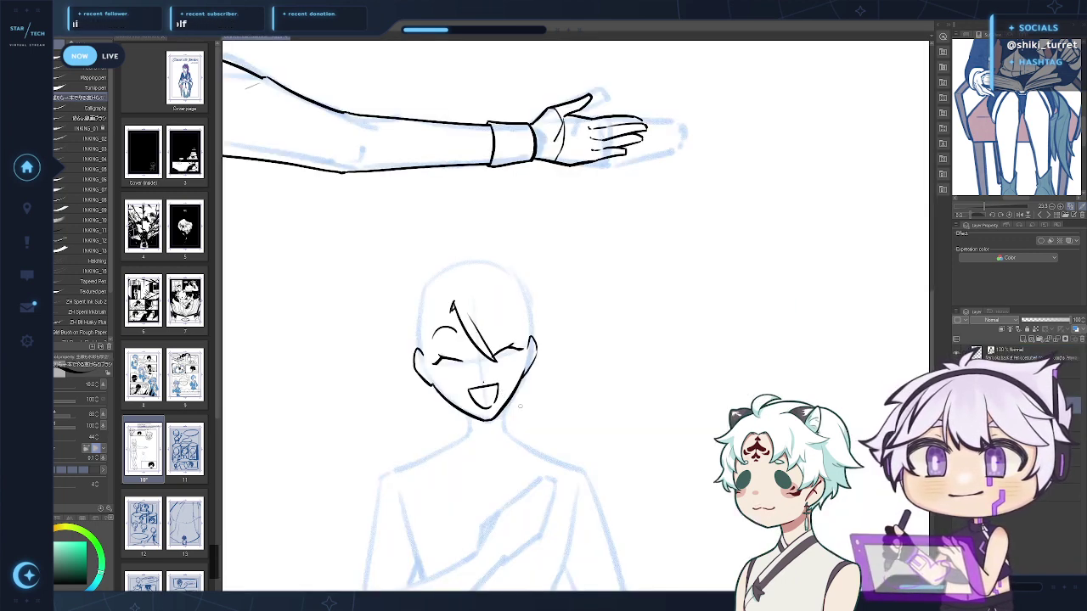
# Ink a fringe section sweeping sideways from the forehead past the second figure's ear to a flicked tip, redoing unsatisfactory strokes
pyautogui.moveTo(524, 278); pyautogui.dragTo(506, 272)
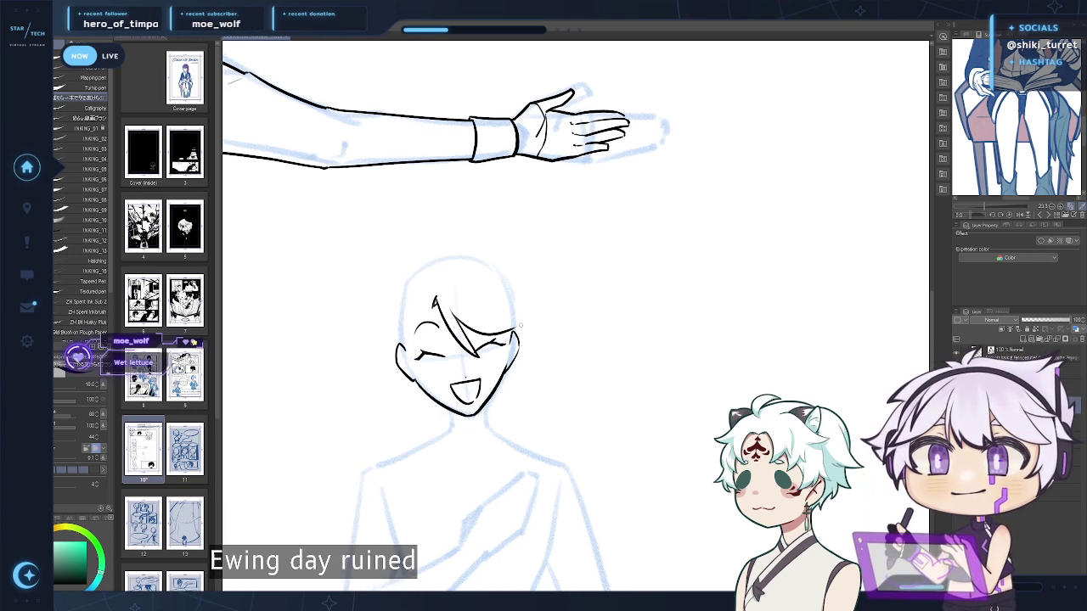
pyautogui.moveTo(451, 312); pyautogui.dragTo(517, 331)
pyautogui.hotkey('ctrl', 'z')
pyautogui.moveTo(452, 314)
pyautogui.mouseDown()
pyautogui.moveTo(521, 333)
pyautogui.moveTo(486, 333)
pyautogui.moveTo(520, 324)
pyautogui.mouseUp()
pyautogui.hotkey('ctrl', 'z')
pyautogui.hotkey('ctrl', 'z')
pyautogui.moveTo(450, 287)
pyautogui.mouseDown()
pyautogui.moveTo(519, 327)
pyautogui.moveTo(531, 310)
pyautogui.mouseUp()
pyautogui.hotkey('ctrl', 'z')
pyautogui.hotkey('ctrl', 'z')
pyautogui.hotkey('ctrl', 'z')
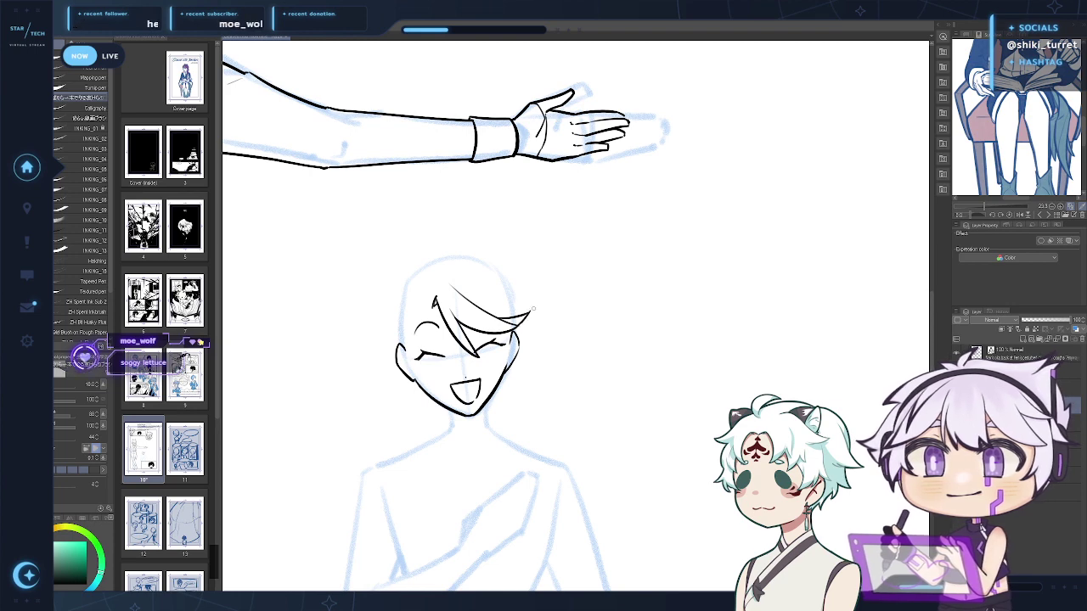
pyautogui.hotkey('ctrl', 'z')
pyautogui.hotkey('ctrl', 'z')
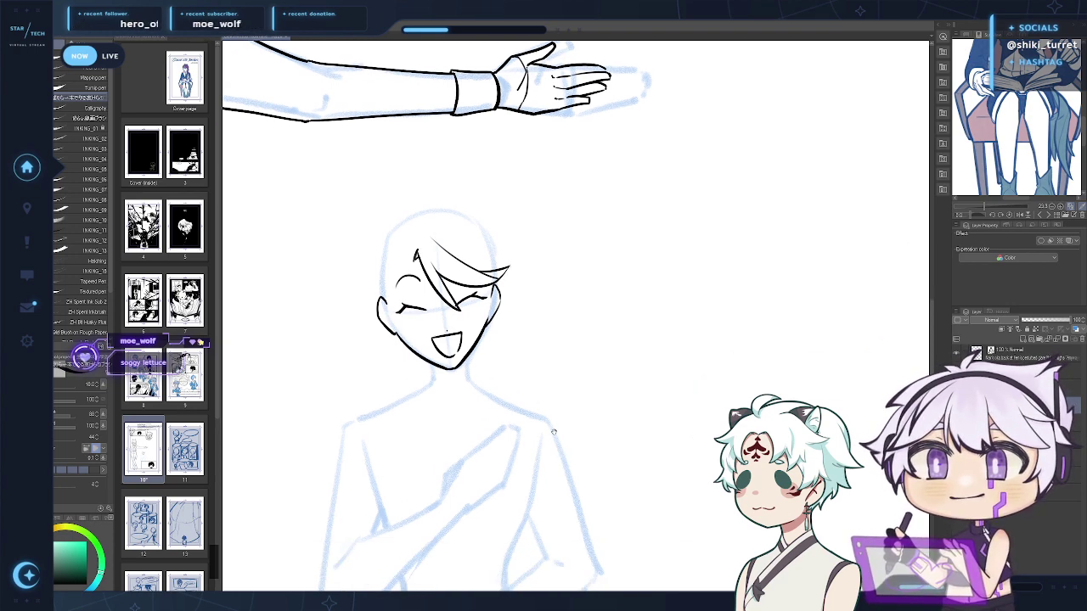
# Examine the inked panel of the dark-haired chibi character with spiral eyes below the second figure
pyautogui.scroll(-10, 534, 308)
pyautogui.moveTo(764, 534); pyautogui.dragTo(722, 471)
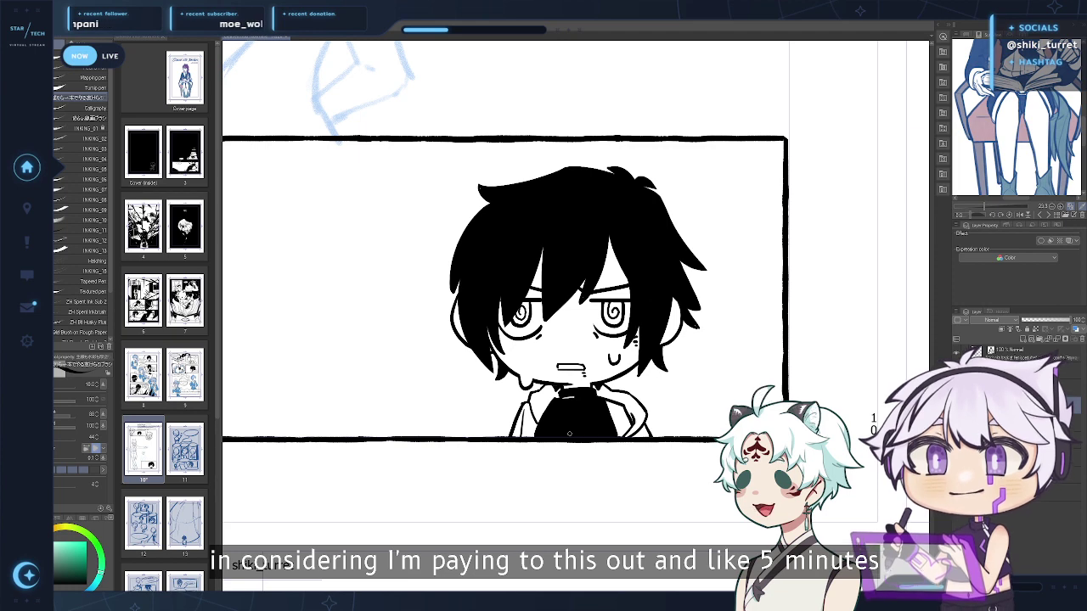
pyautogui.moveTo(599, 316); pyautogui.dragTo(607, 322)
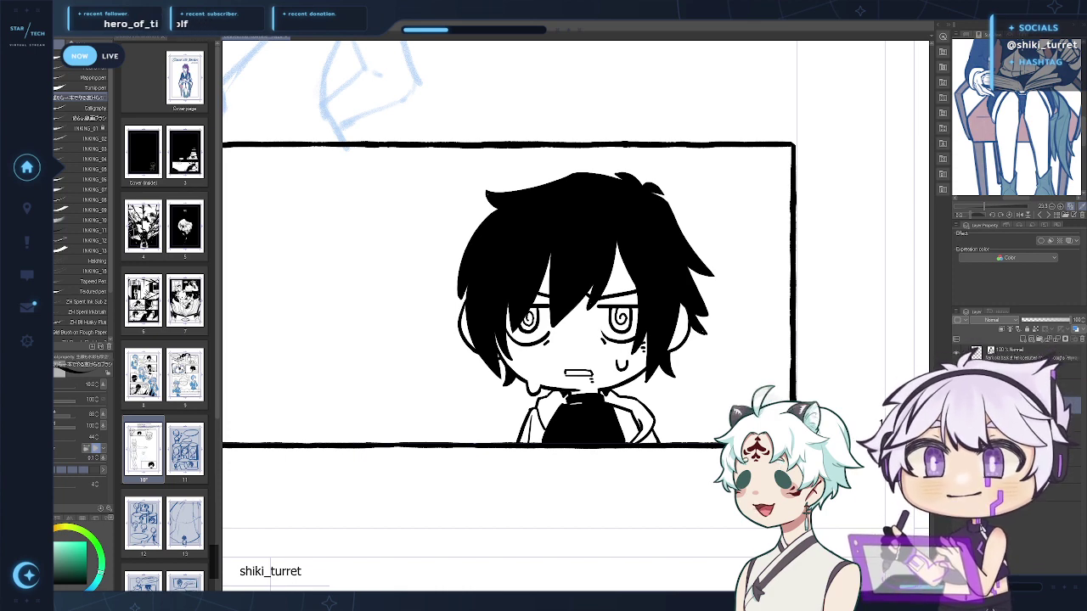
pyautogui.press('p')
pyautogui.press('p')
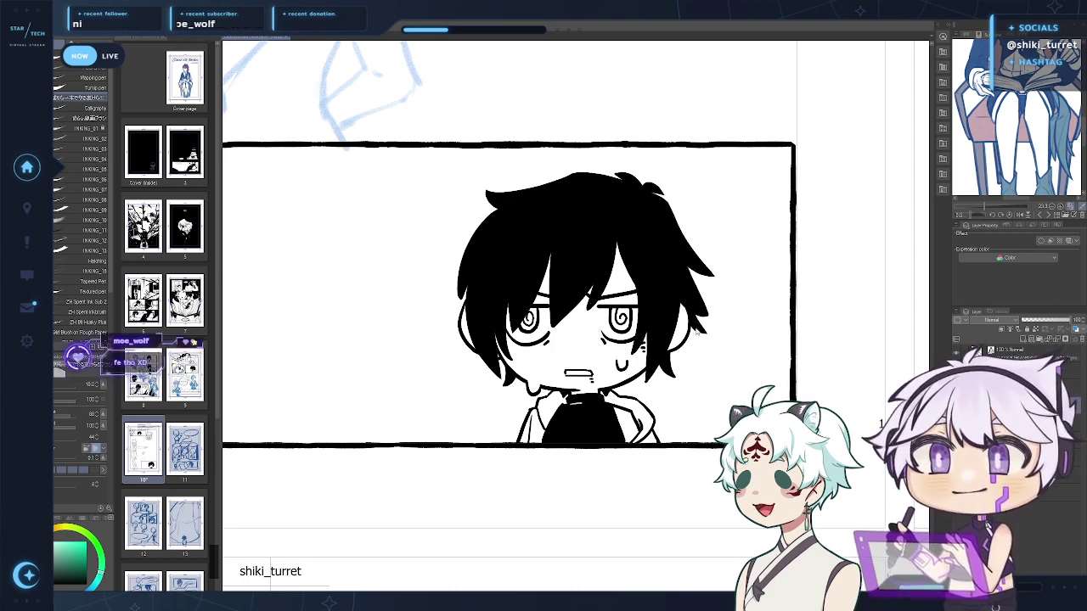
pyautogui.moveTo(735, 309); pyautogui.dragTo(742, 318)
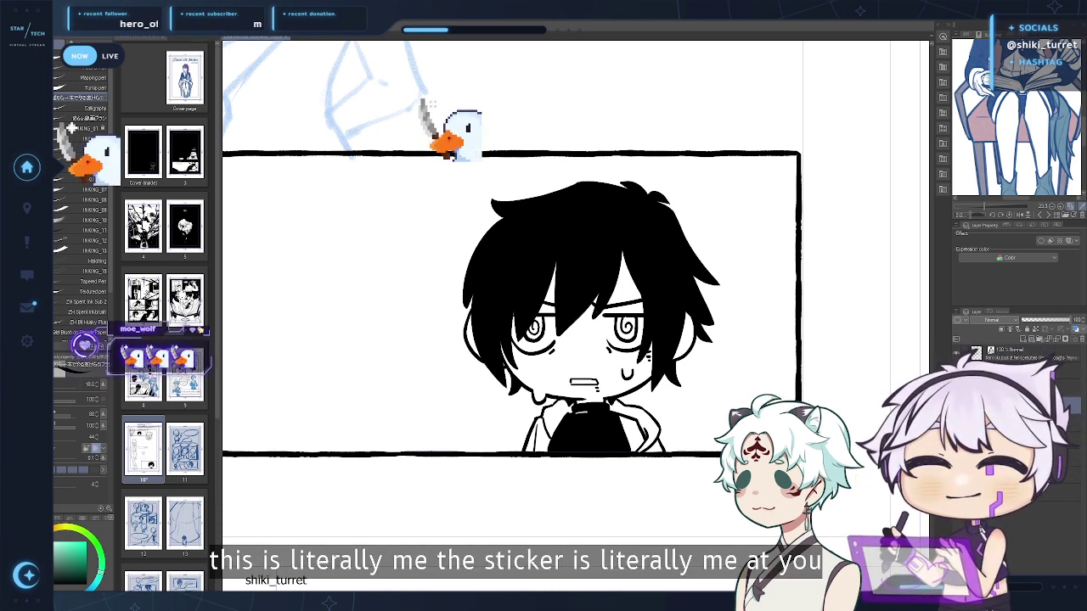
# Review the inked panels and figures across the page, and compare the second figure with its blue sketch by hiding and restoring the ink
pyautogui.moveTo(681, 363); pyautogui.dragTo(671, 325)
pyautogui.scroll(10, 670, 326)
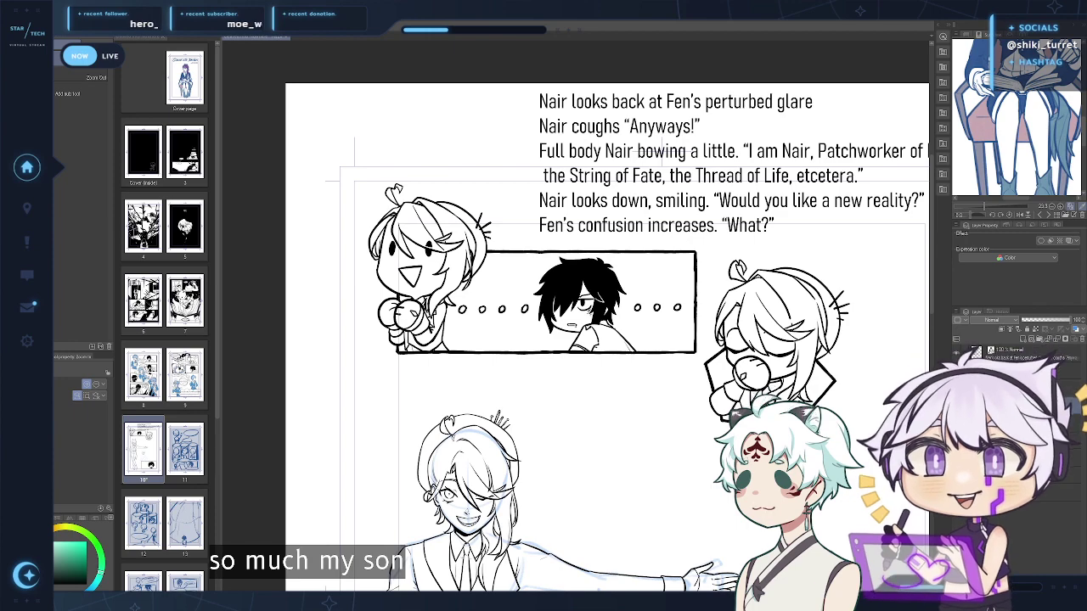
pyautogui.moveTo(527, 504); pyautogui.dragTo(467, 383)
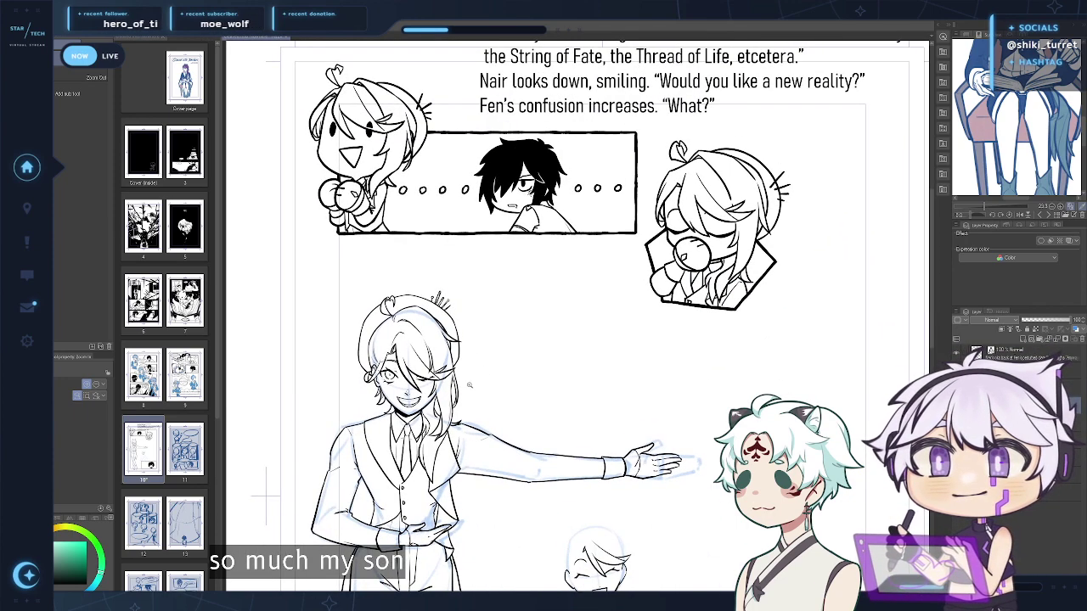
pyautogui.moveTo(718, 498)
pyautogui.mouseDown()
pyautogui.moveTo(710, 398)
pyautogui.moveTo(672, 325)
pyautogui.mouseUp()
pyautogui.moveTo(681, 389); pyautogui.dragTo(671, 319)
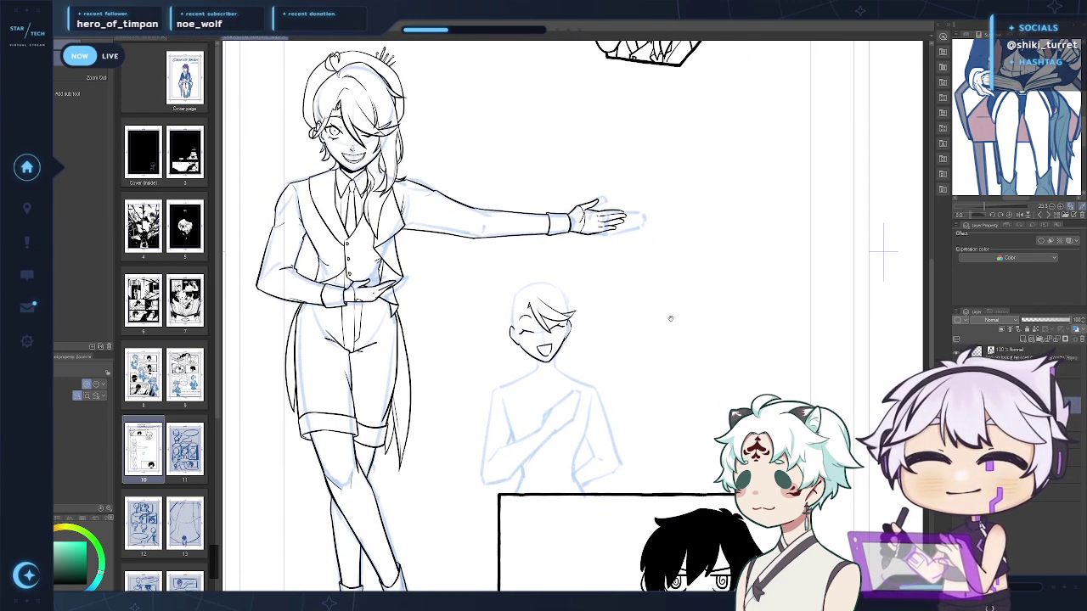
pyautogui.click(564, 346)
pyautogui.click(581, 352)
pyautogui.moveTo(584, 366); pyautogui.dragTo(547, 401)
pyautogui.moveTo(550, 356); pyautogui.dragTo(542, 358)
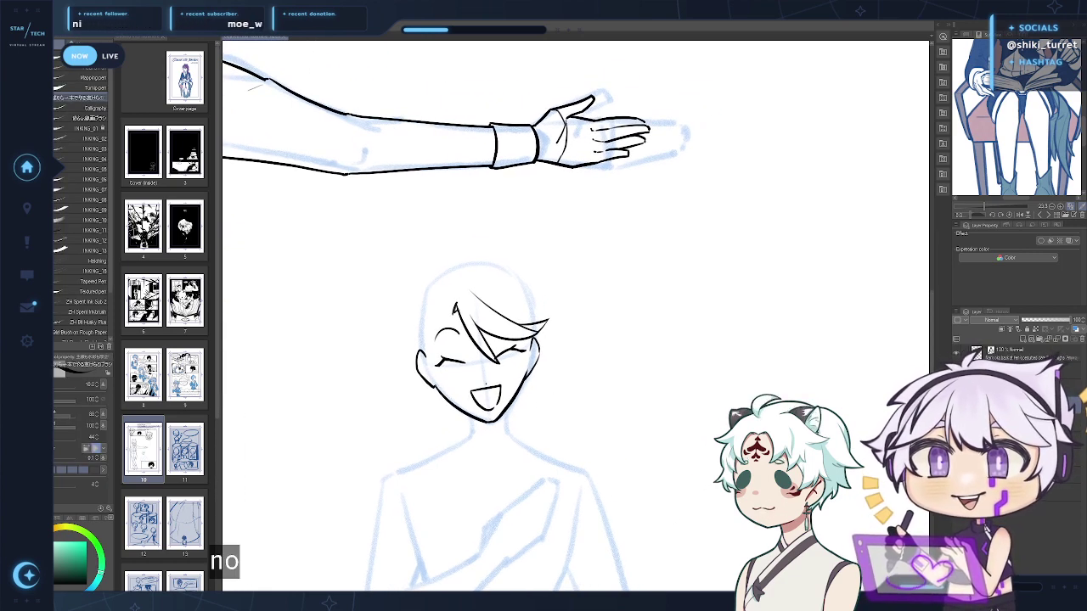
pyautogui.click(957, 405)
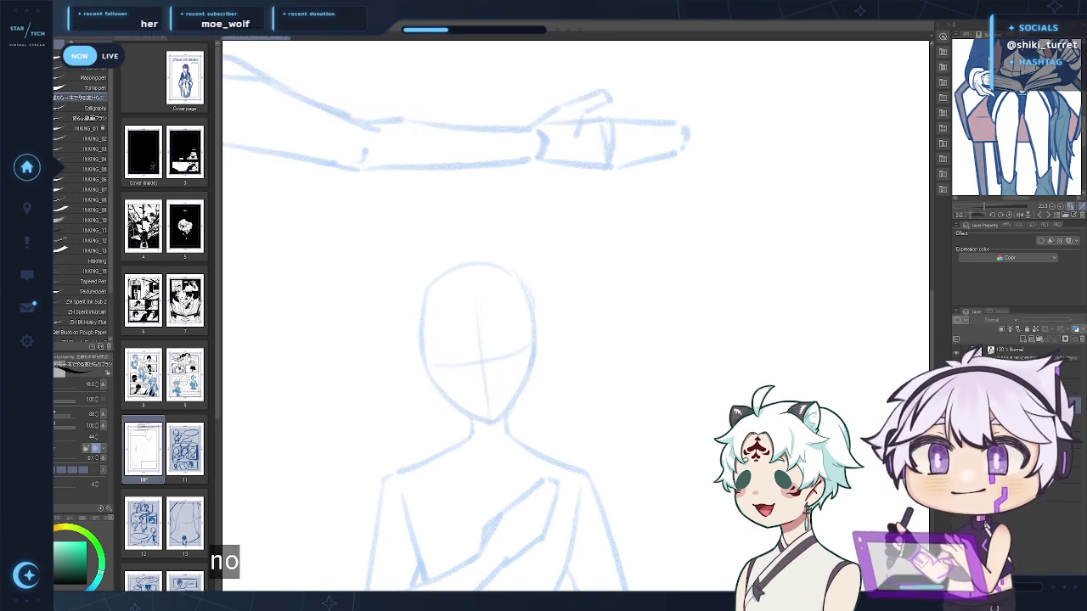
pyautogui.click(956, 405)
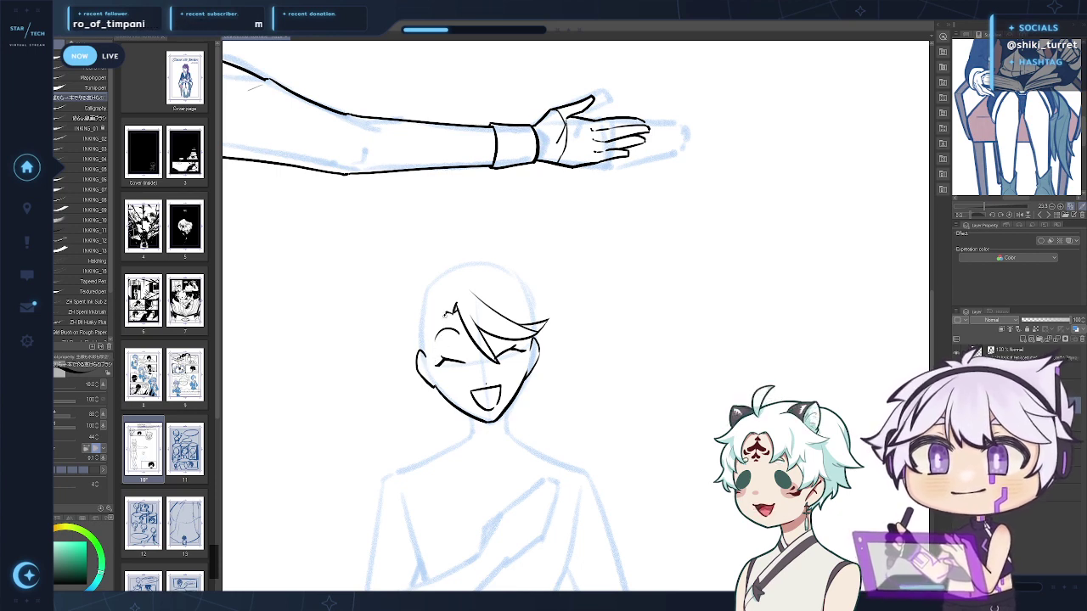
# Ink a thin hair strand falling from the second figure's forehead parting past the closed eye to the ear, redoing unsatisfactory strokes
pyautogui.moveTo(455, 304); pyautogui.dragTo(417, 393)
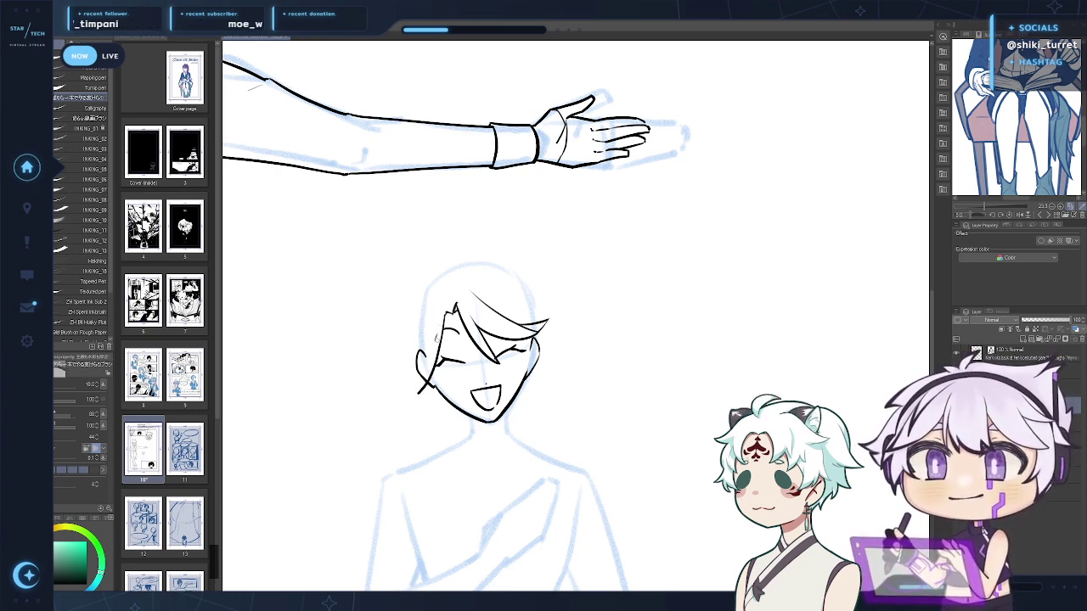
pyautogui.moveTo(435, 316); pyautogui.dragTo(423, 386)
pyautogui.hotkey('ctrl', 'z')
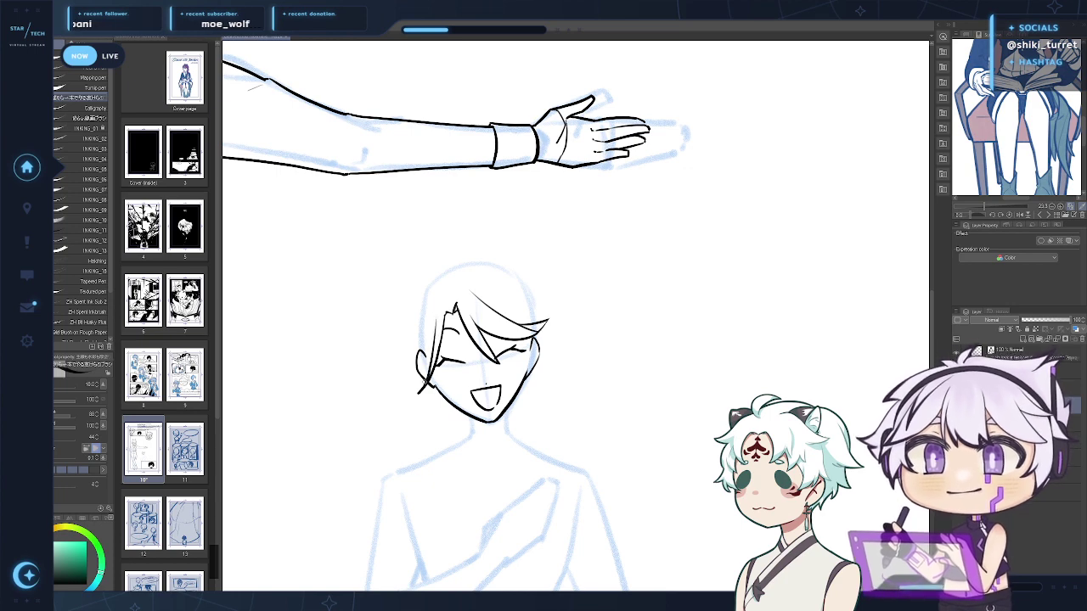
pyautogui.hotkey('ctrl', 'z')
pyautogui.moveTo(438, 322); pyautogui.dragTo(423, 388)
pyautogui.hotkey('ctrl', 'z')
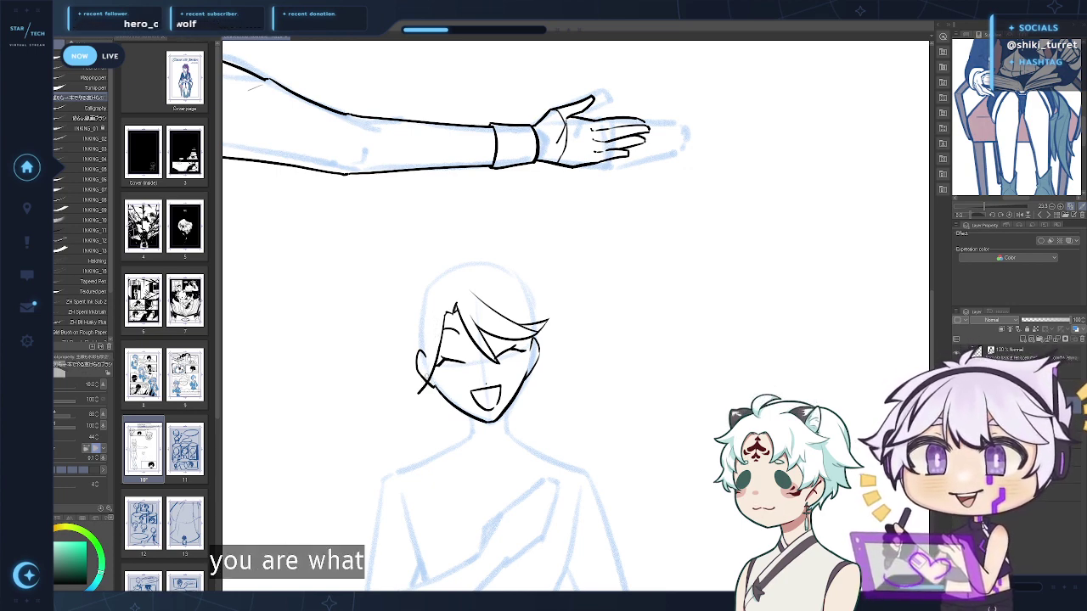
pyautogui.hotkey('ctrl', 'z')
pyautogui.moveTo(433, 324)
pyautogui.mouseDown()
pyautogui.moveTo(423, 388)
pyautogui.moveTo(407, 379)
pyautogui.moveTo(403, 391)
pyautogui.moveTo(406, 381)
pyautogui.mouseUp()
pyautogui.hotkey('ctrl', 'z')
pyautogui.hotkey('ctrl', 'z')
pyautogui.hotkey('ctrl', 'z')
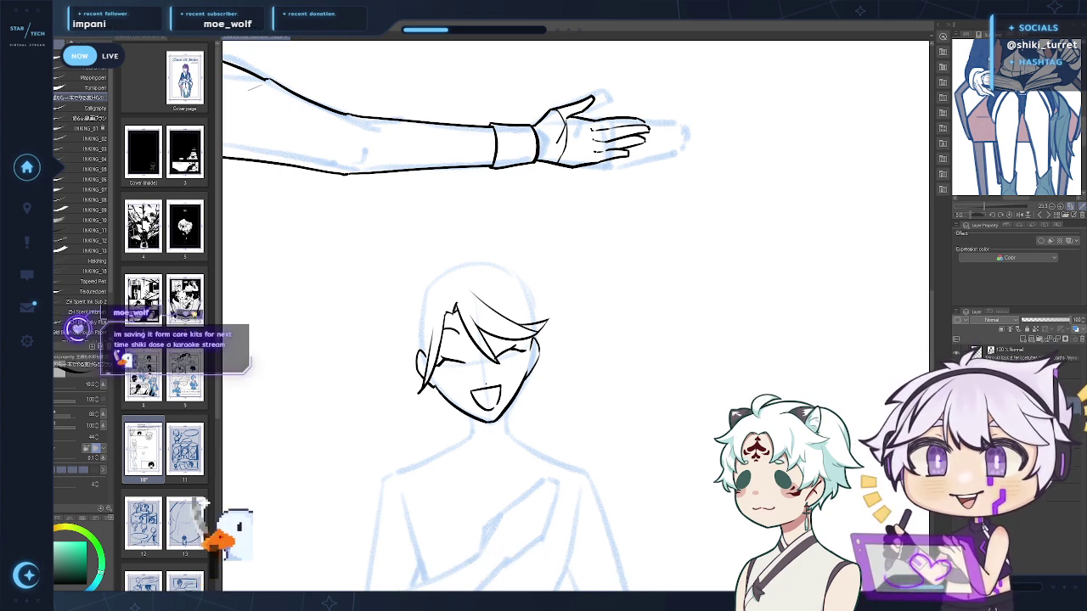
# Ink the outer hair contour curving from the second figure's crown down around the ear, redoing strokes until it follows the head
pyautogui.moveTo(537, 369); pyautogui.dragTo(516, 348)
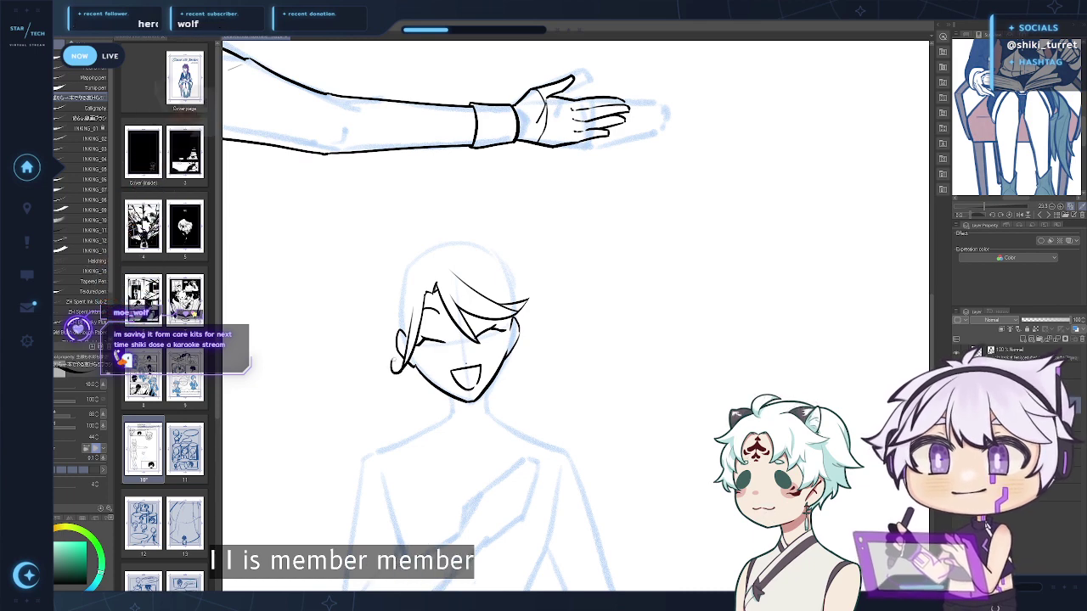
pyautogui.moveTo(589, 246); pyautogui.dragTo(586, 293)
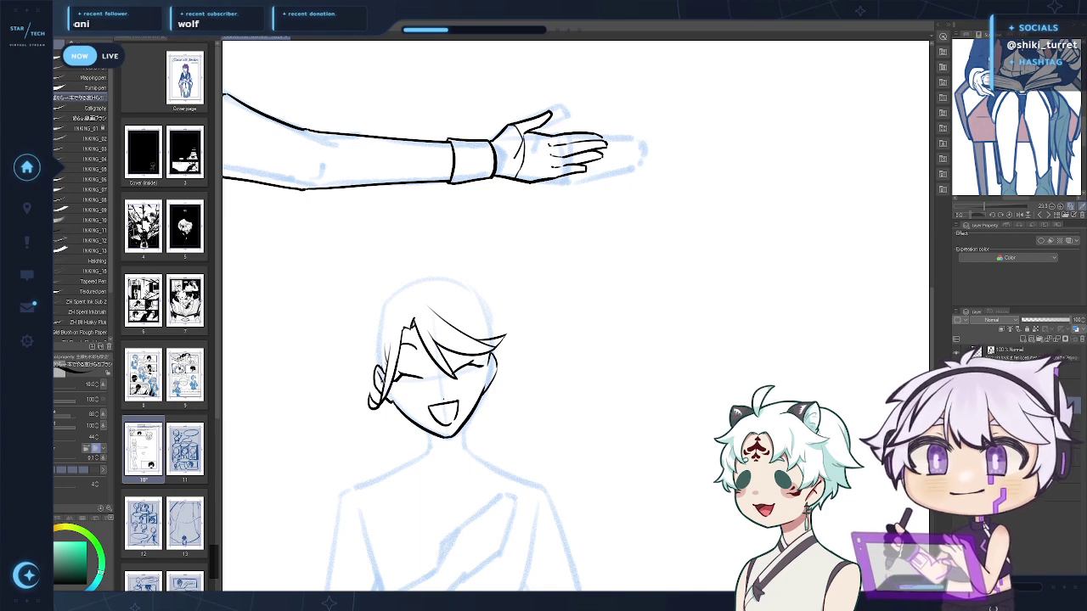
pyautogui.moveTo(553, 320); pyautogui.dragTo(556, 364)
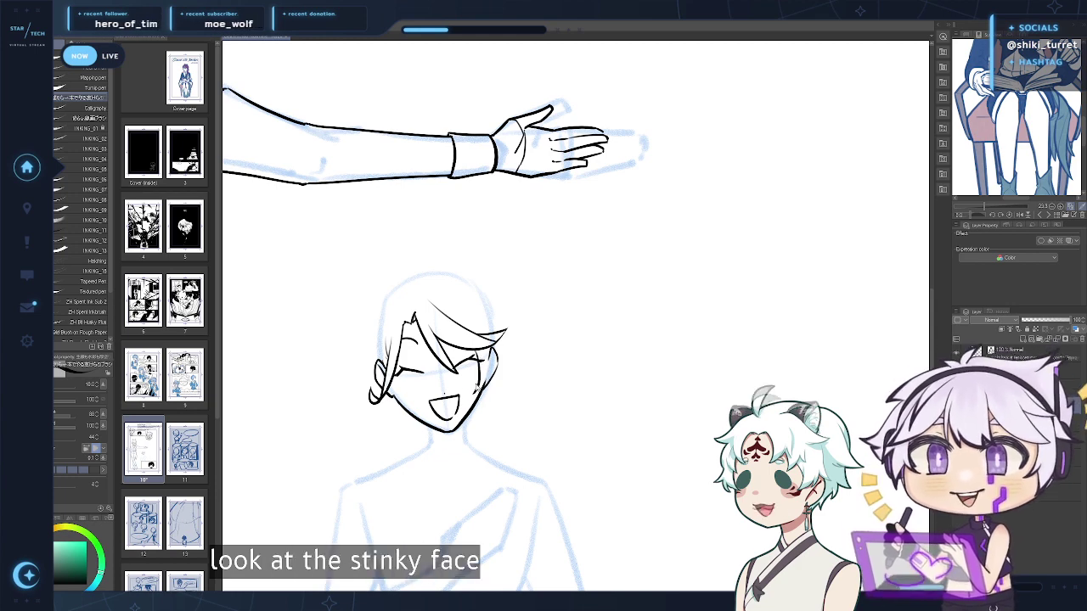
pyautogui.moveTo(512, 339); pyautogui.dragTo(518, 361)
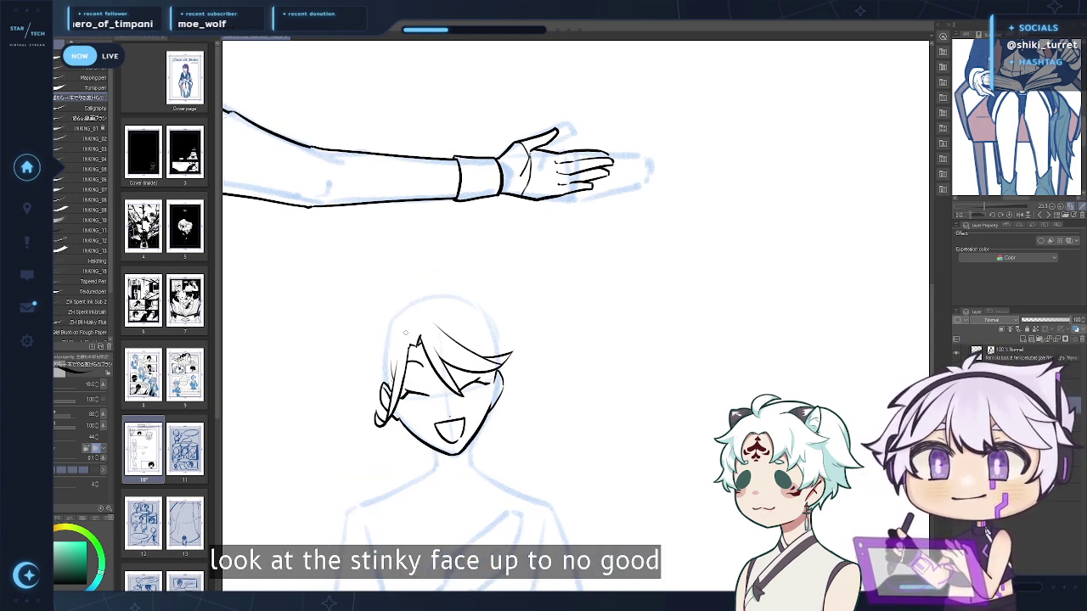
pyautogui.moveTo(400, 338)
pyautogui.mouseDown()
pyautogui.moveTo(413, 335)
pyautogui.moveTo(377, 391)
pyautogui.mouseUp()
pyautogui.hotkey('ctrl', 'z')
pyautogui.hotkey('ctrl', 'z')
pyautogui.moveTo(403, 310)
pyautogui.mouseDown()
pyautogui.moveTo(376, 364)
pyautogui.moveTo(377, 397)
pyautogui.mouseUp()
pyautogui.hotkey('ctrl', 'z')
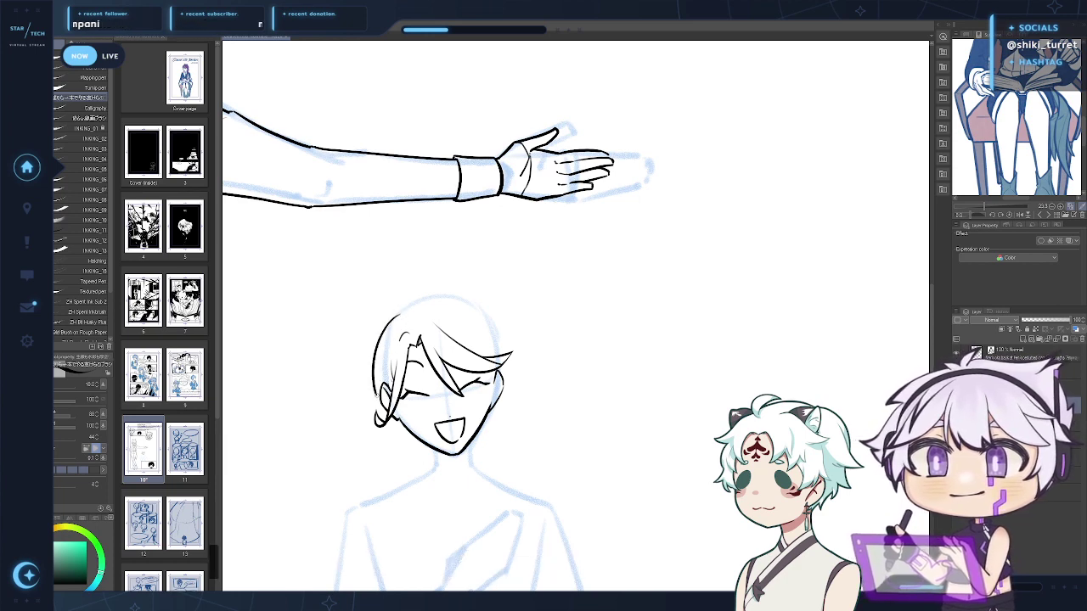
pyautogui.hotkey('ctrl', 'z')
pyautogui.moveTo(401, 314)
pyautogui.mouseDown()
pyautogui.moveTo(375, 396)
pyautogui.moveTo(396, 459)
pyautogui.mouseUp()
pyautogui.hotkey('ctrl', 'z')
pyautogui.hotkey('ctrl', 'z')
pyautogui.hotkey('ctrl', 'z')
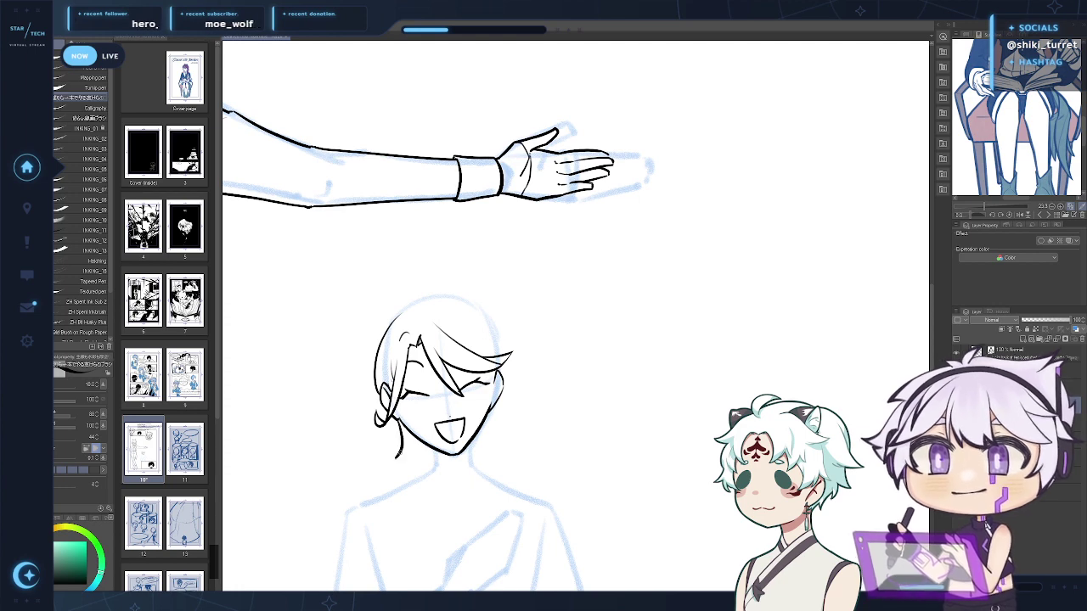
# Ink short pointed hair tufts at the nape below the ear and the sides of the second figure's neck
pyautogui.hotkey('ctrl', 'z')
pyautogui.moveTo(401, 419)
pyautogui.mouseDown()
pyautogui.moveTo(397, 455)
pyautogui.moveTo(436, 465)
pyautogui.mouseUp()
pyautogui.hotkey('ctrl', 'z')
pyautogui.hotkey('ctrl', 'z')
pyautogui.hotkey('ctrl', 'z')
pyautogui.hotkey('ctrl', 'z')
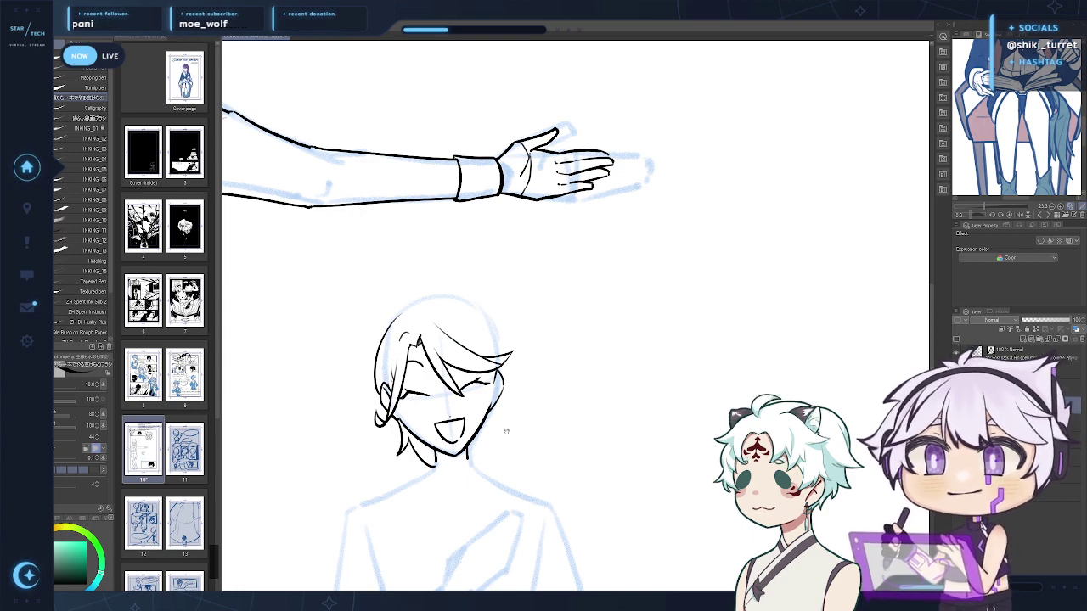
# Ink the top of the second figure's hair, sweeping from the crown over the head to a flicked tip above the fringe
pyautogui.moveTo(534, 423); pyautogui.dragTo(527, 433)
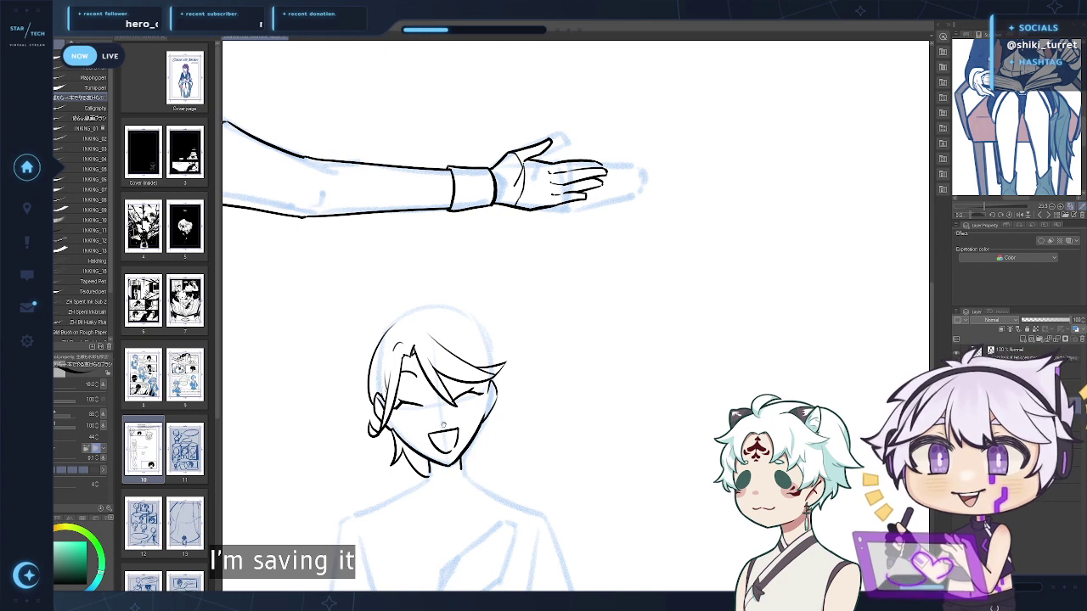
pyautogui.moveTo(529, 391); pyautogui.dragTo(563, 391)
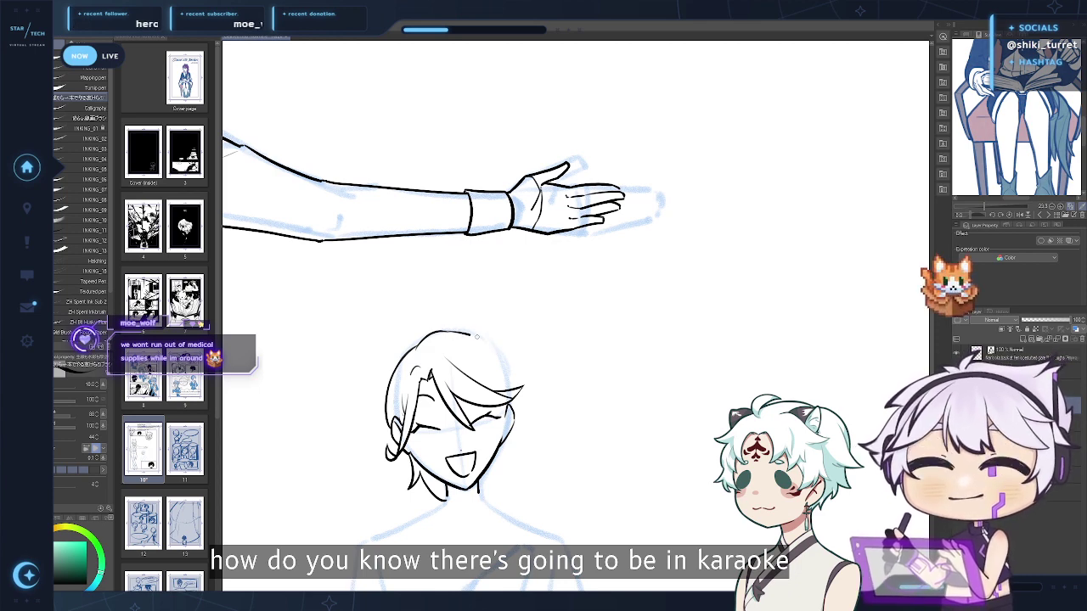
pyautogui.moveTo(477, 338); pyautogui.dragTo(538, 379)
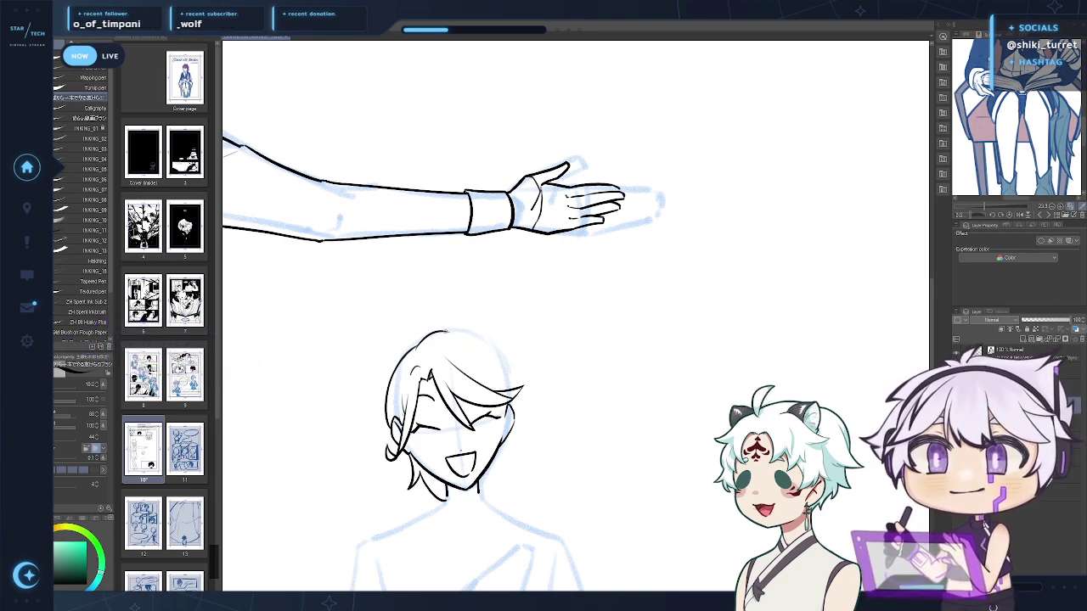
pyautogui.moveTo(445, 331); pyautogui.dragTo(530, 379)
pyautogui.hotkey('ctrl', 'z')
pyautogui.hotkey('ctrl', 'z')
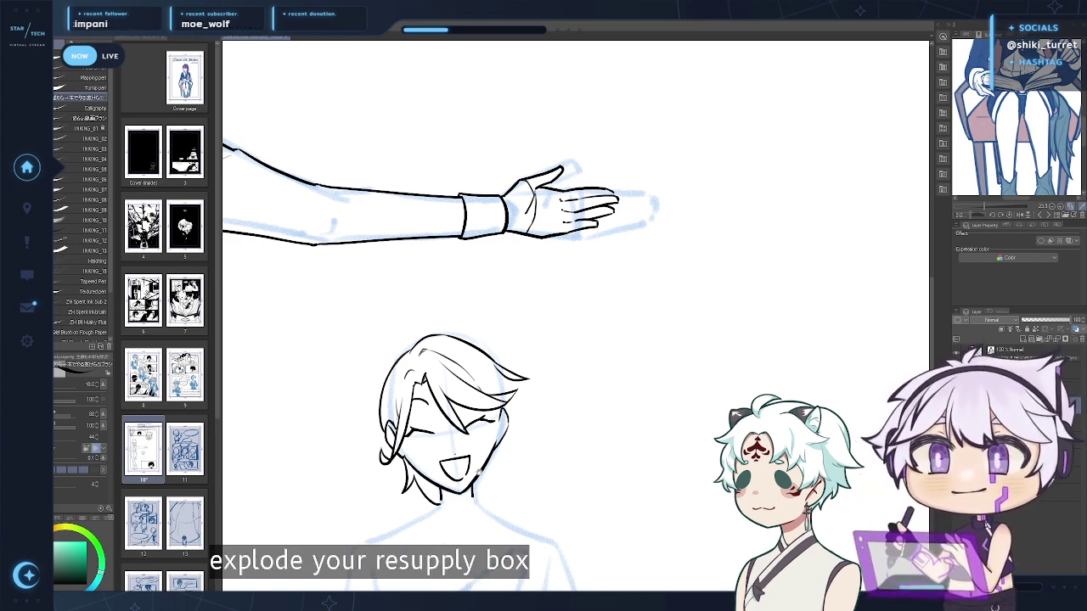
# Ink a long pointed side lock hanging past the second figure's jaw to the shoulder, redoing weak strokes, and save the page
pyautogui.moveTo(479, 472); pyautogui.dragTo(454, 460)
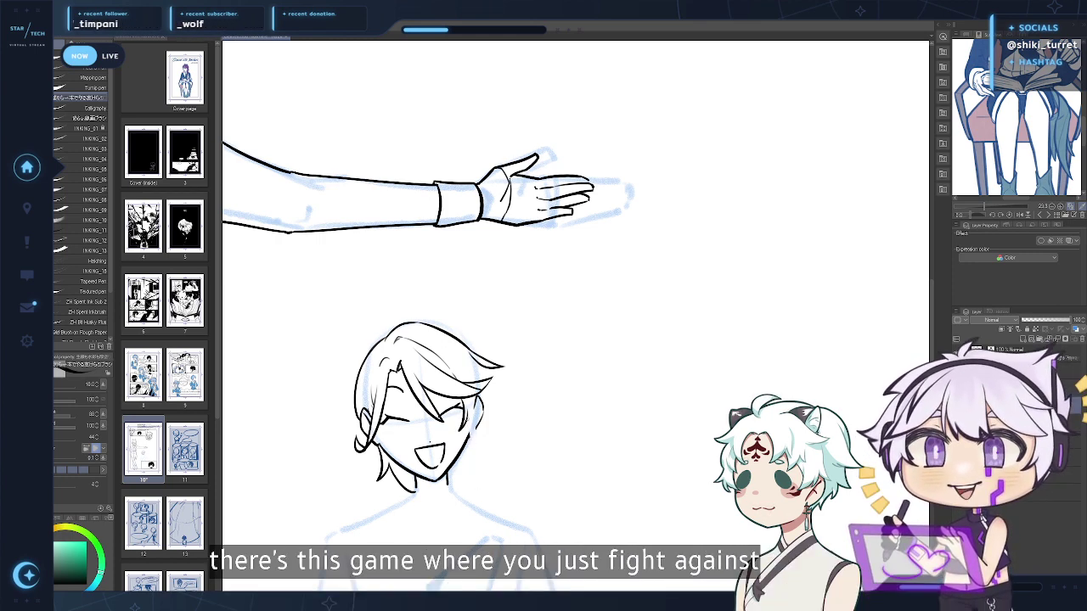
pyautogui.moveTo(474, 425); pyautogui.dragTo(469, 509)
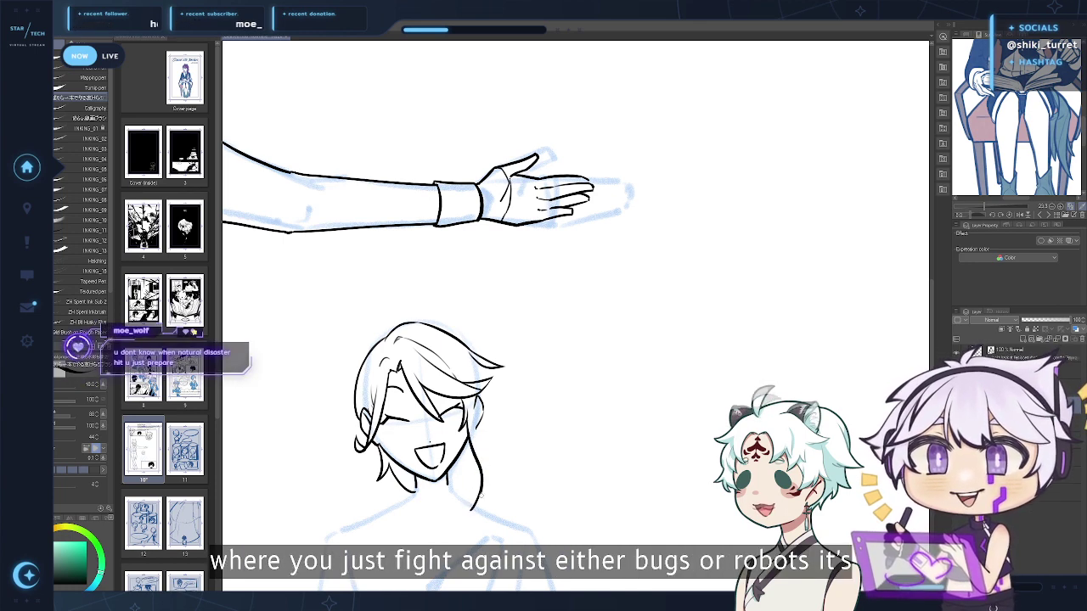
pyautogui.hotkey('ctrl', 'z')
pyautogui.moveTo(482, 483)
pyautogui.mouseDown()
pyautogui.moveTo(473, 510)
pyautogui.moveTo(492, 448)
pyautogui.mouseUp()
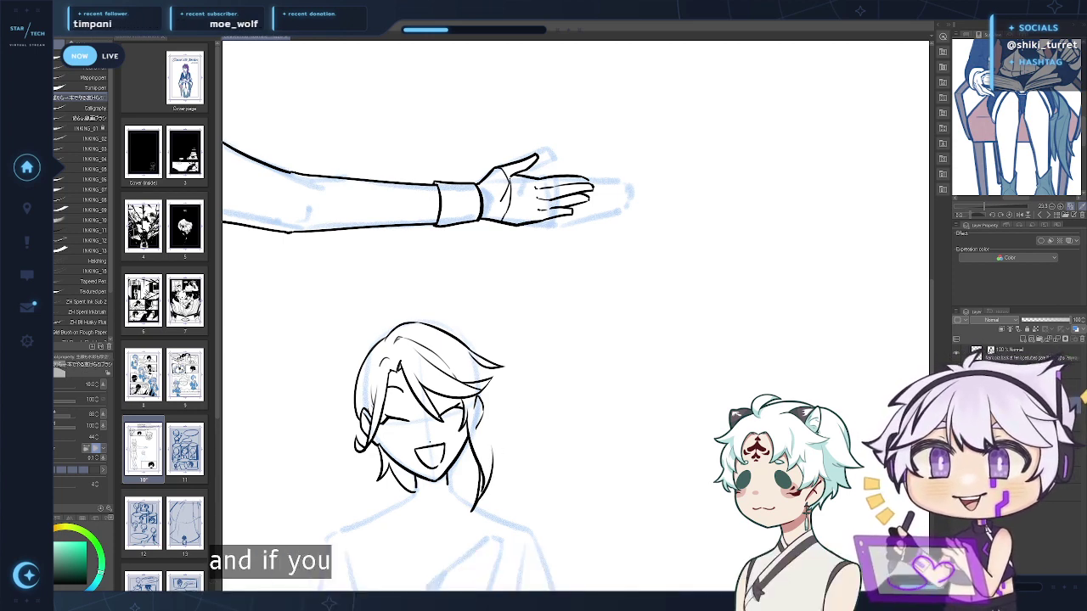
pyautogui.moveTo(518, 383); pyautogui.dragTo(517, 421)
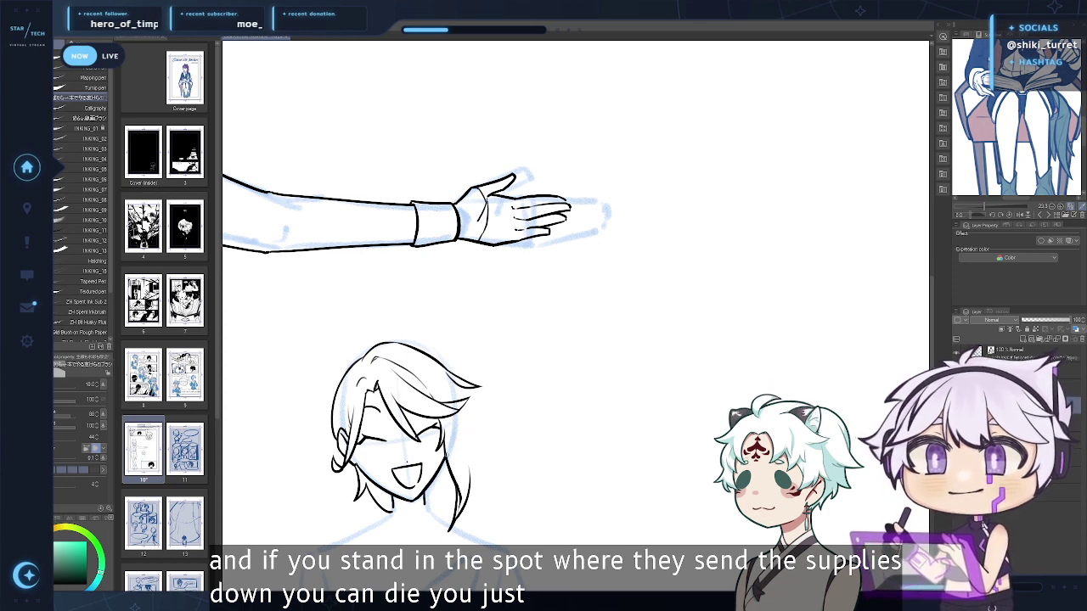
pyautogui.moveTo(505, 429); pyautogui.dragTo(502, 432)
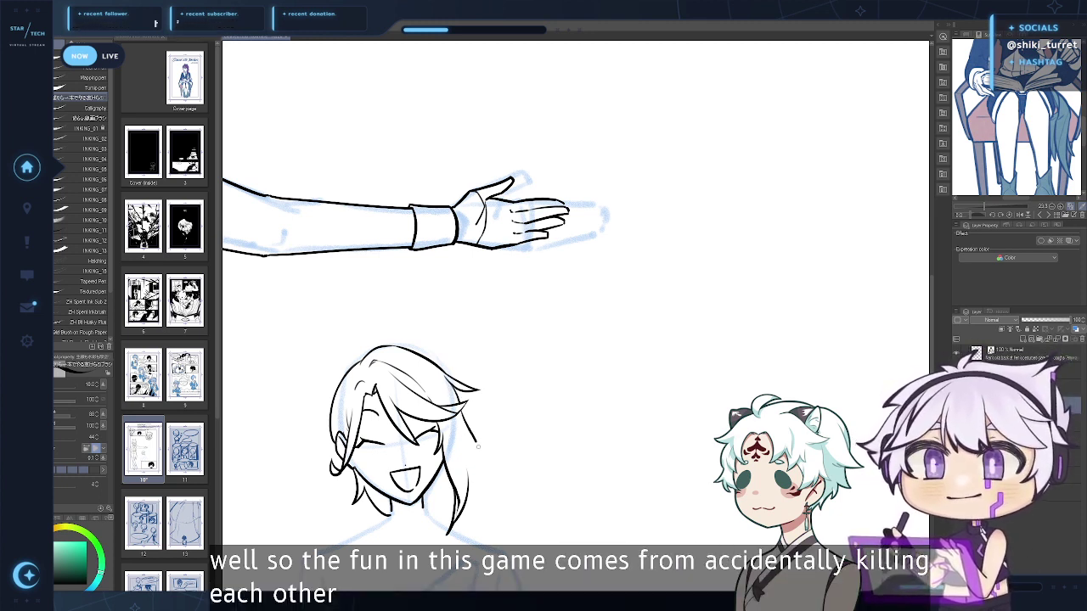
pyautogui.hotkey('ctrl', 'z')
pyautogui.moveTo(468, 428); pyautogui.dragTo(479, 475)
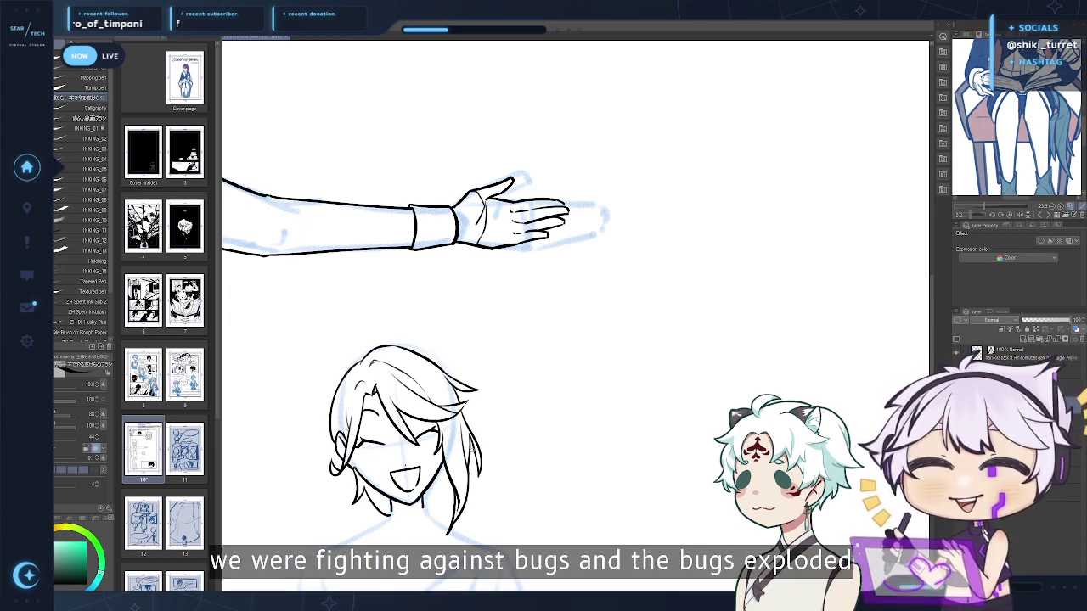
pyautogui.hotkey('ctrl', 's')
pyautogui.moveTo(326, 545)
pyautogui.mouseDown()
pyautogui.moveTo(372, 509)
pyautogui.moveTo(354, 507)
pyautogui.mouseUp()
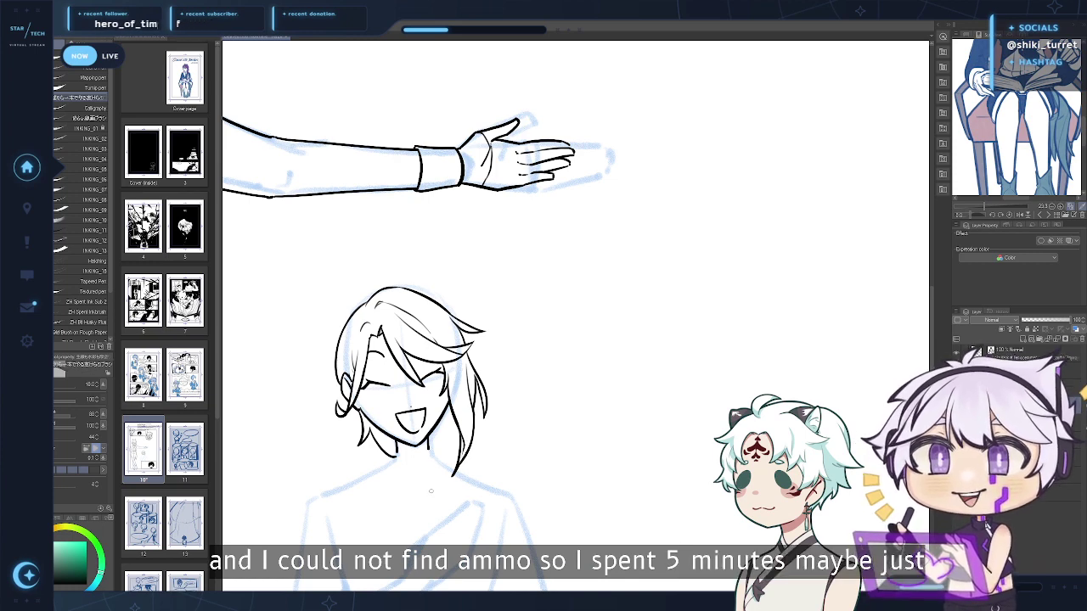
pyautogui.moveTo(423, 491); pyautogui.dragTo(436, 529)
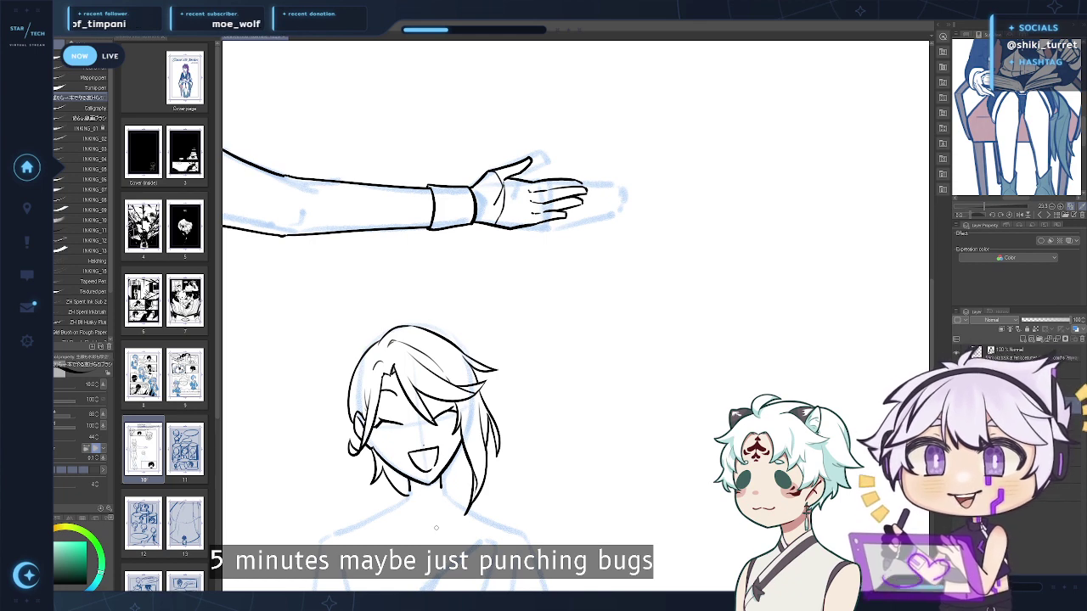
pyautogui.moveTo(435, 528); pyautogui.dragTo(588, 591)
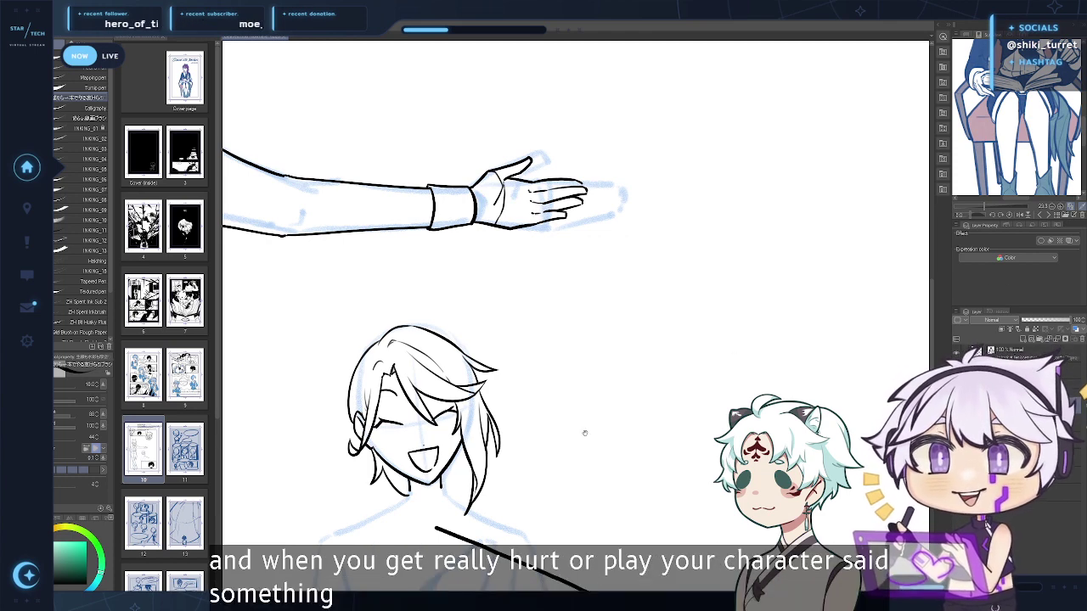
pyautogui.scroll(-3, 584, 433)
pyautogui.scroll(-2, 518, 483)
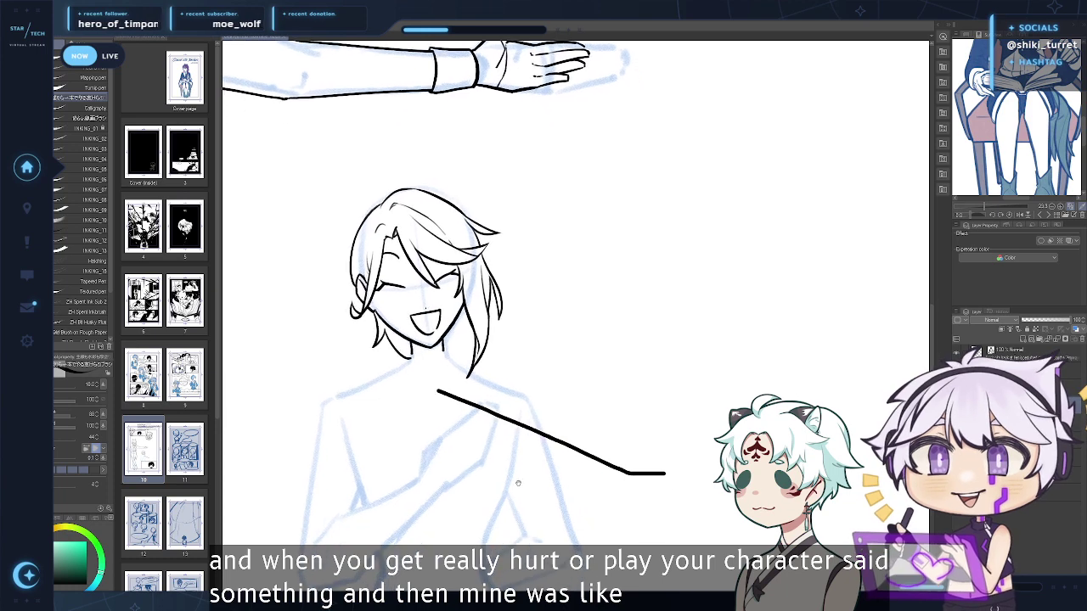
pyautogui.scroll(-3, 518, 483)
pyautogui.press('m')
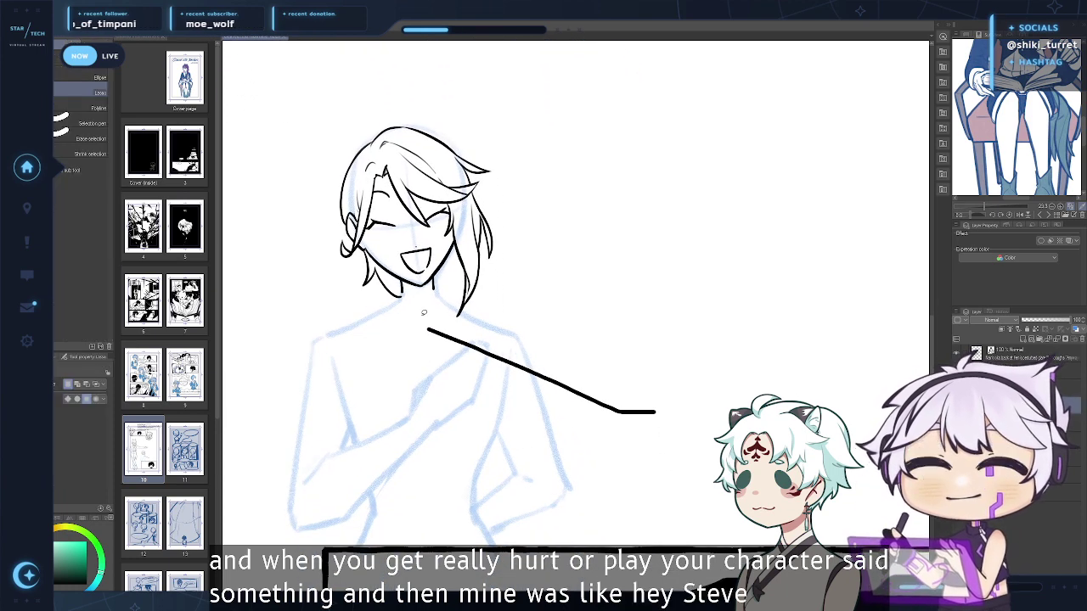
pyautogui.moveTo(424, 312)
pyautogui.mouseDown()
pyautogui.moveTo(446, 428)
pyautogui.moveTo(429, 323)
pyautogui.mouseUp()
pyautogui.press('Delete')
pyautogui.hotkey('ctrl', 'd')
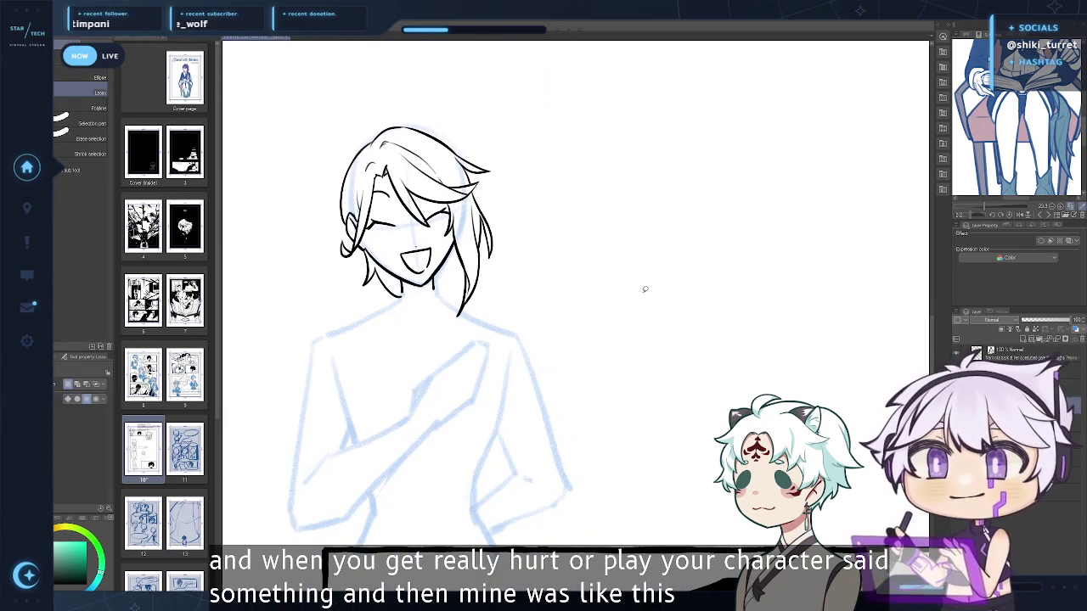
pyautogui.press('p')
pyautogui.scroll(1, 400, 506)
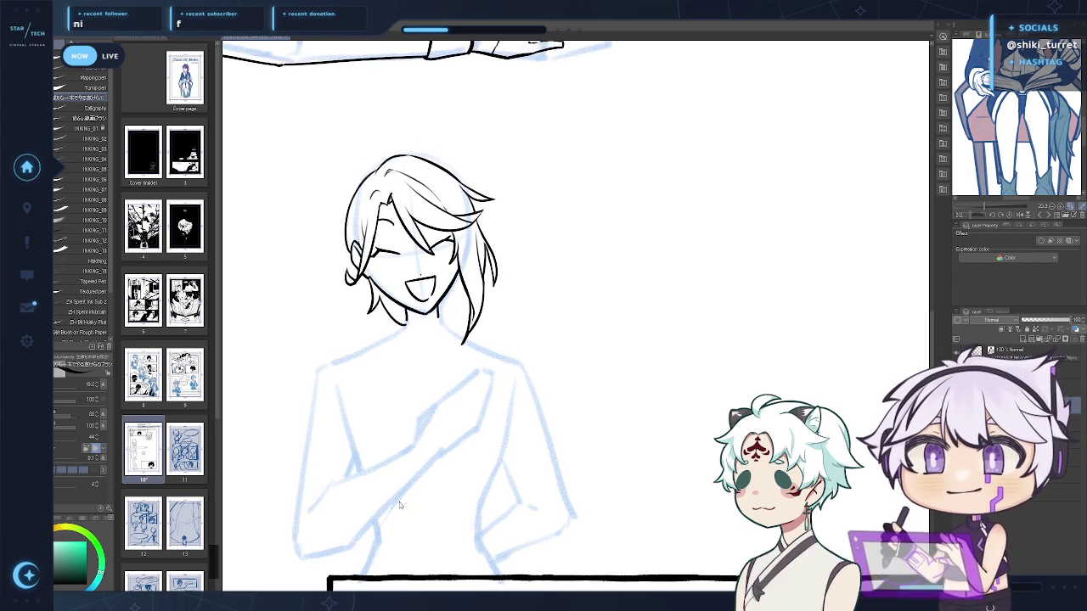
pyautogui.moveTo(448, 124); pyautogui.dragTo(516, 116)
pyautogui.moveTo(639, 165); pyautogui.dragTo(634, 265)
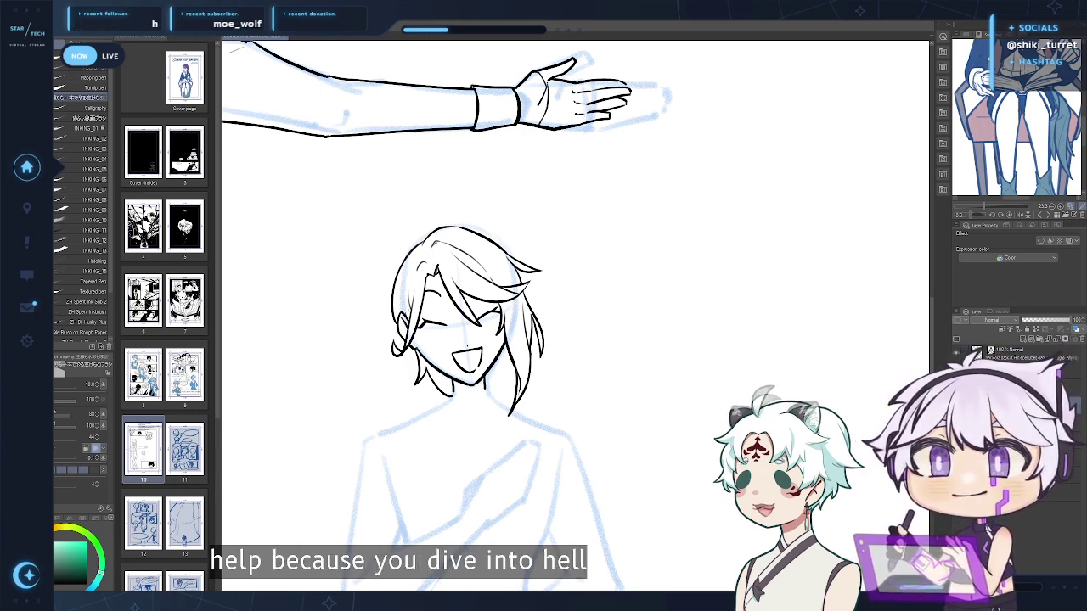
# Save the page and ink a long curved lock tapering from the second figure's shoulder down over the chest, redoing strokes until it flows
pyautogui.moveTo(594, 371); pyautogui.dragTo(604, 376)
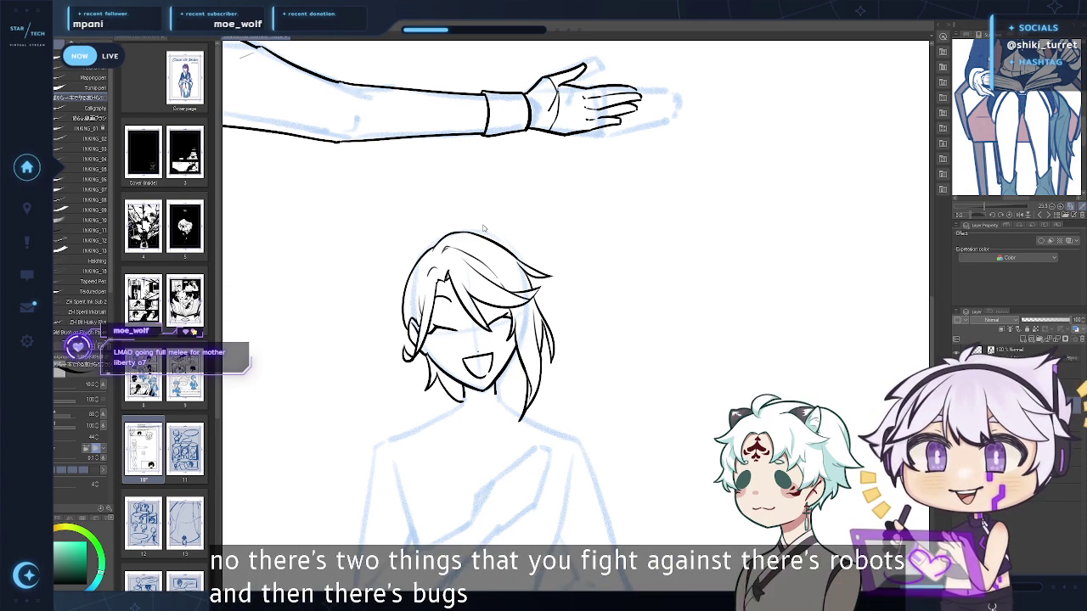
pyautogui.hotkey('ctrl', 's')
pyautogui.moveTo(626, 352); pyautogui.dragTo(628, 347)
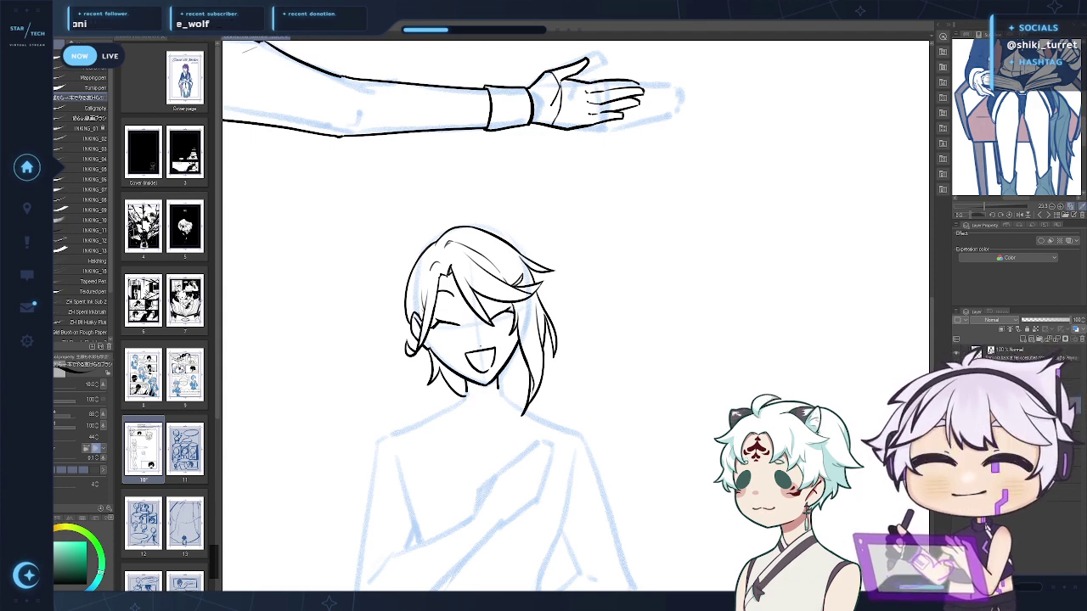
pyautogui.moveTo(542, 353)
pyautogui.mouseDown()
pyautogui.moveTo(525, 300)
pyautogui.moveTo(495, 337)
pyautogui.mouseUp()
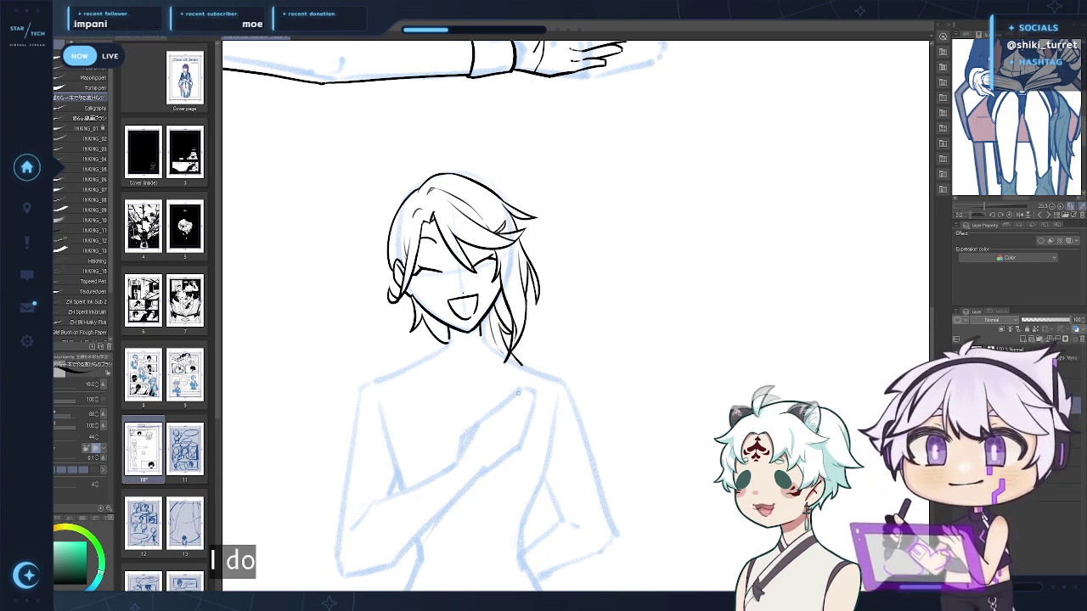
pyautogui.moveTo(517, 363); pyautogui.dragTo(519, 424)
pyautogui.hotkey('ctrl', 'z')
pyautogui.hotkey('ctrl', 'z')
pyautogui.hotkey('ctrl', 'z')
pyautogui.moveTo(523, 367); pyautogui.dragTo(507, 443)
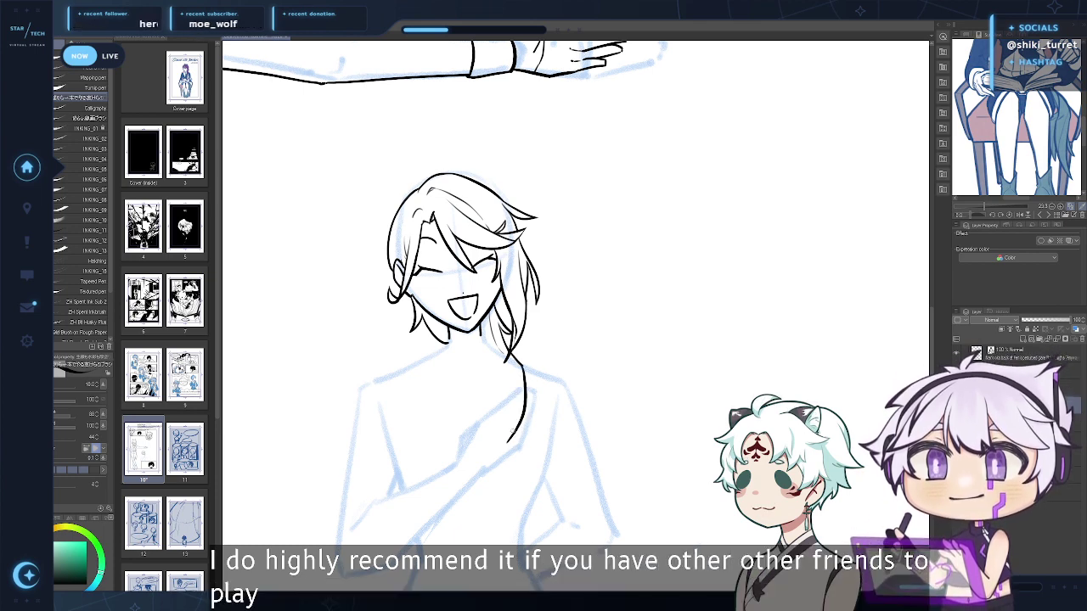
pyautogui.hotkey('ctrl', 'z')
pyautogui.moveTo(520, 366); pyautogui.dragTo(512, 431)
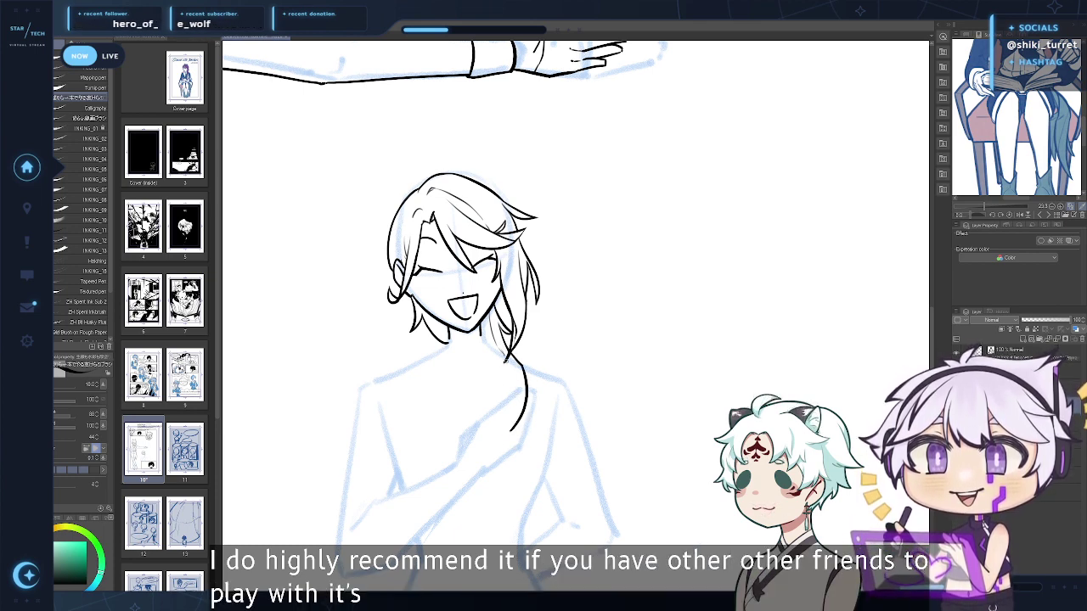
pyautogui.hotkey('ctrl', 'z')
pyautogui.moveTo(508, 359); pyautogui.dragTo(503, 448)
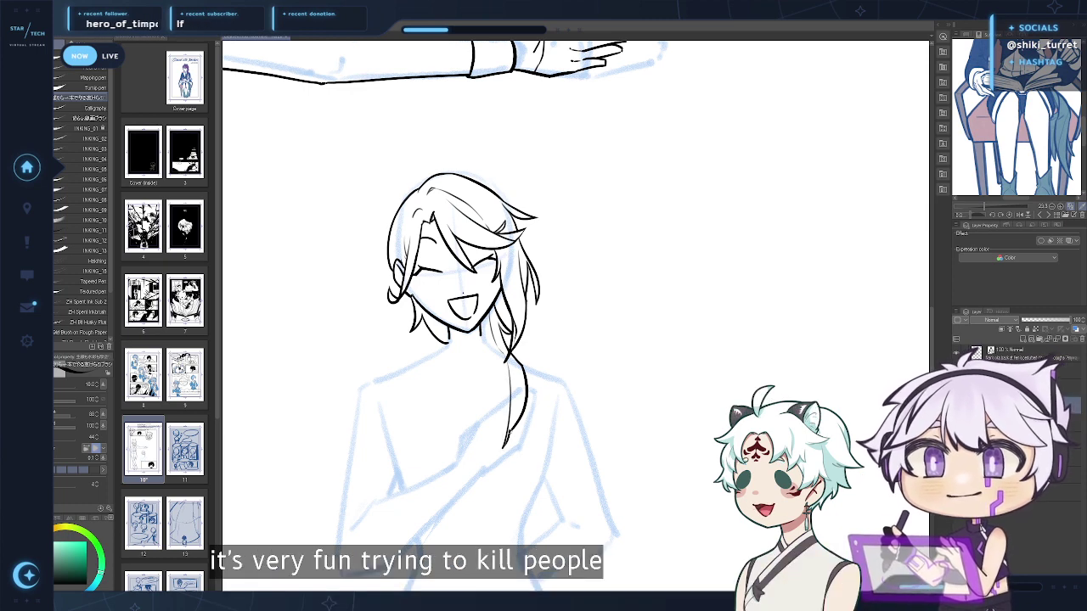
# Ink short pointed strands beside the second figure's neck above the long lock, redoing the first attempt, and save the page
pyautogui.moveTo(483, 329); pyautogui.dragTo(505, 393)
pyautogui.hotkey('ctrl', 'z')
pyautogui.hotkey('ctrl', 'z')
pyautogui.moveTo(481, 334); pyautogui.dragTo(484, 369)
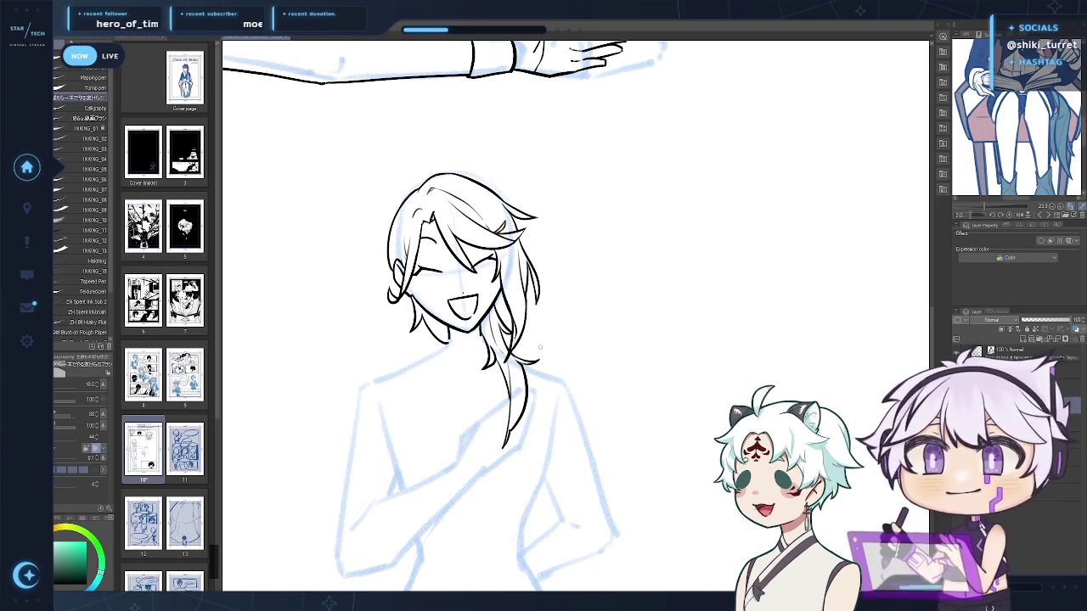
pyautogui.moveTo(641, 329); pyautogui.dragTo(644, 344)
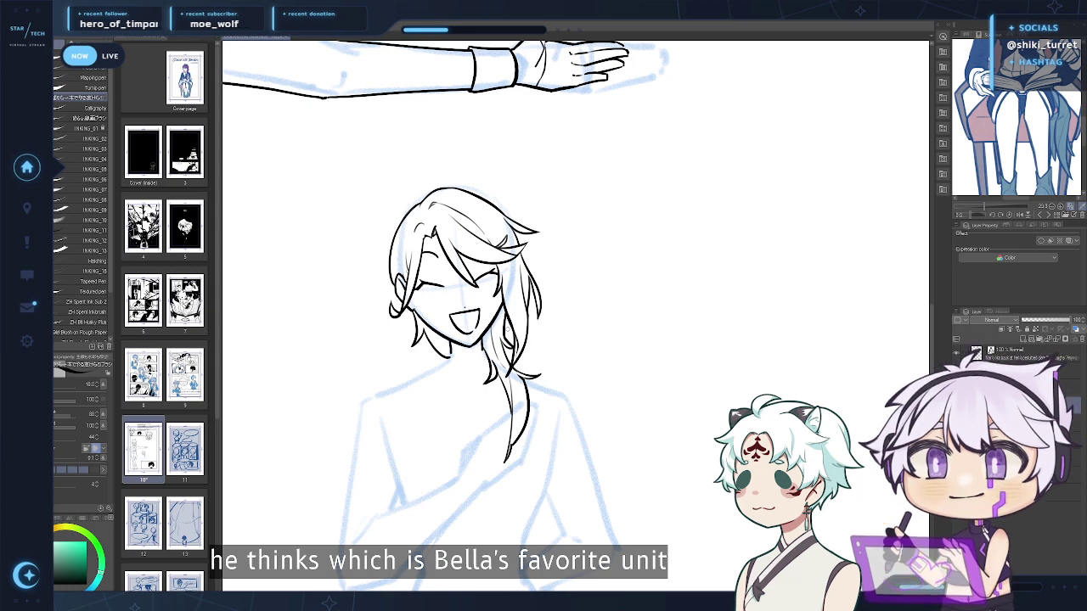
pyautogui.moveTo(308, 508); pyautogui.dragTo(309, 512)
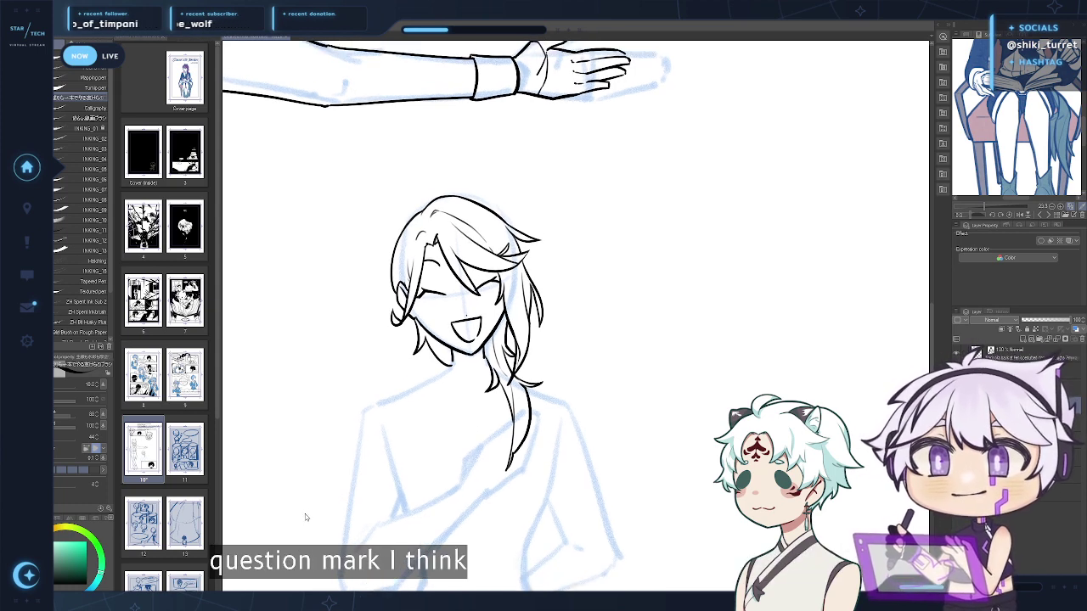
pyautogui.hotkey('ctrl', 's')
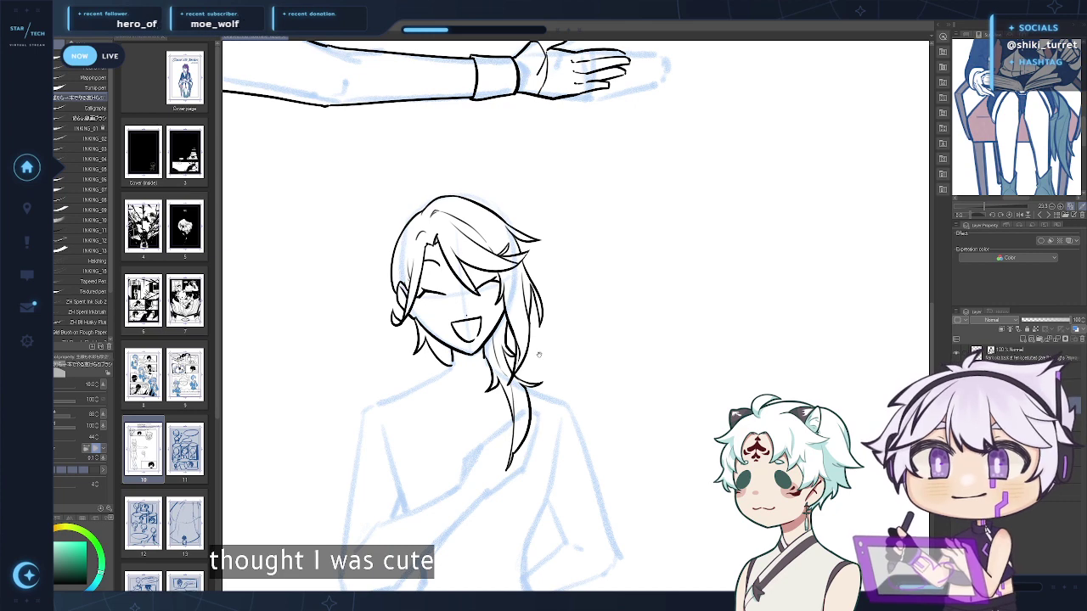
pyautogui.moveTo(550, 345); pyautogui.dragTo(550, 340)
pyautogui.moveTo(482, 389); pyautogui.dragTo(499, 388)
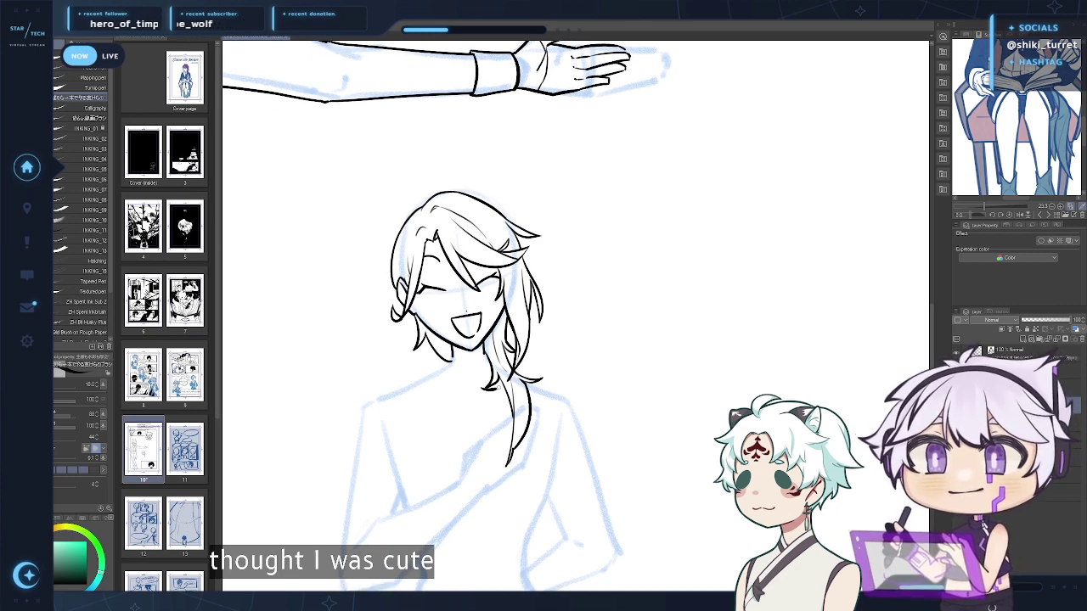
pyautogui.hotkey('ctrl', 'z')
pyautogui.hotkey('ctrl', 'z')
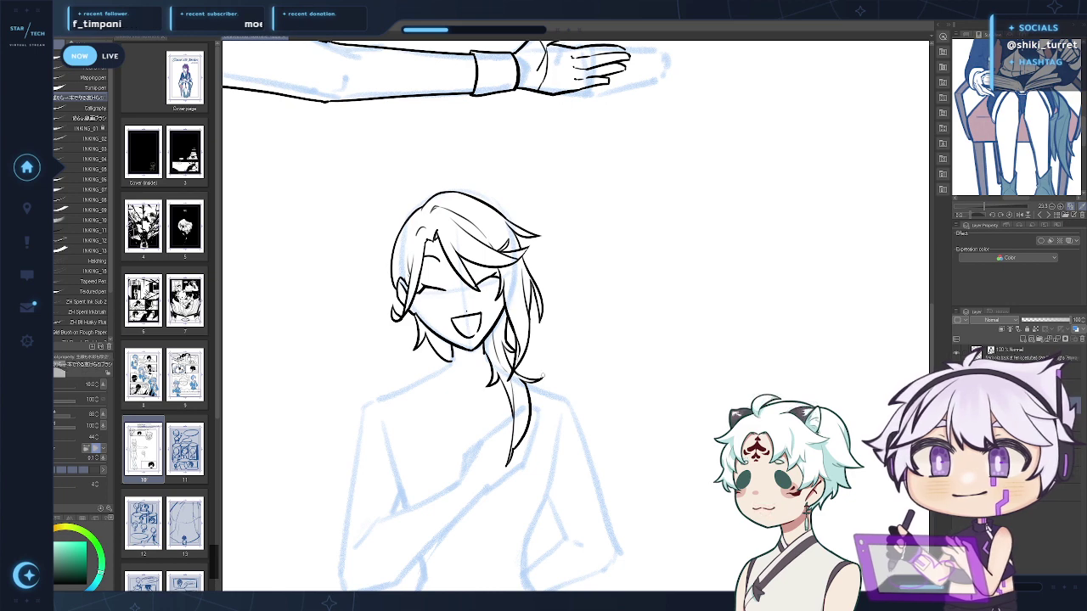
# Save the page and ink a wider outer contour arc behind the second figure's head, from the crown down to the ear
pyautogui.hotkey('ctrl', 's')
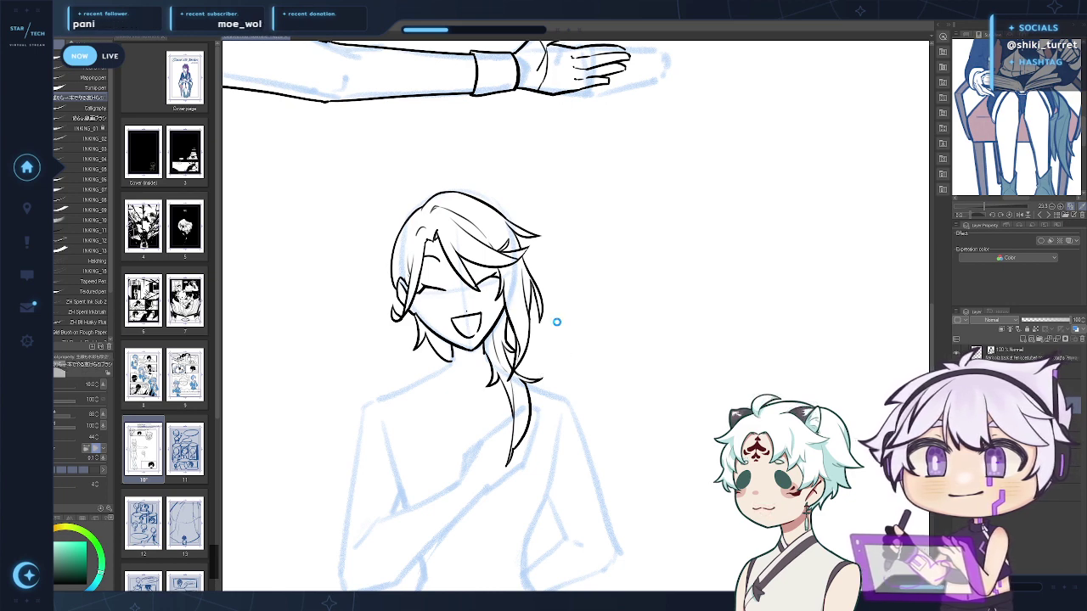
pyautogui.moveTo(439, 415); pyautogui.dragTo(442, 409)
pyautogui.moveTo(442, 464); pyautogui.dragTo(451, 511)
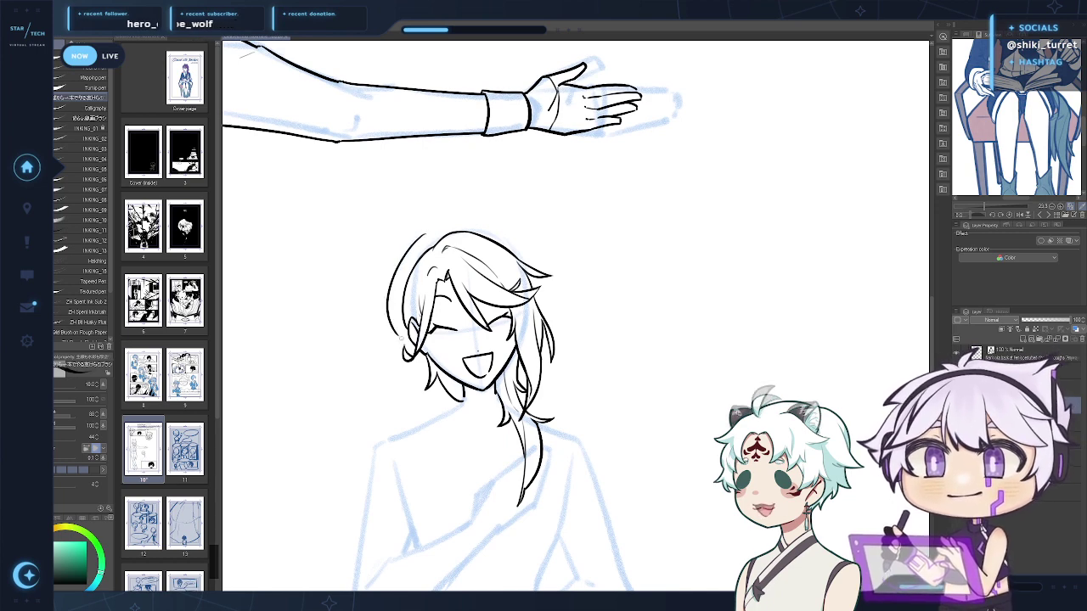
pyautogui.moveTo(431, 231); pyautogui.dragTo(390, 333)
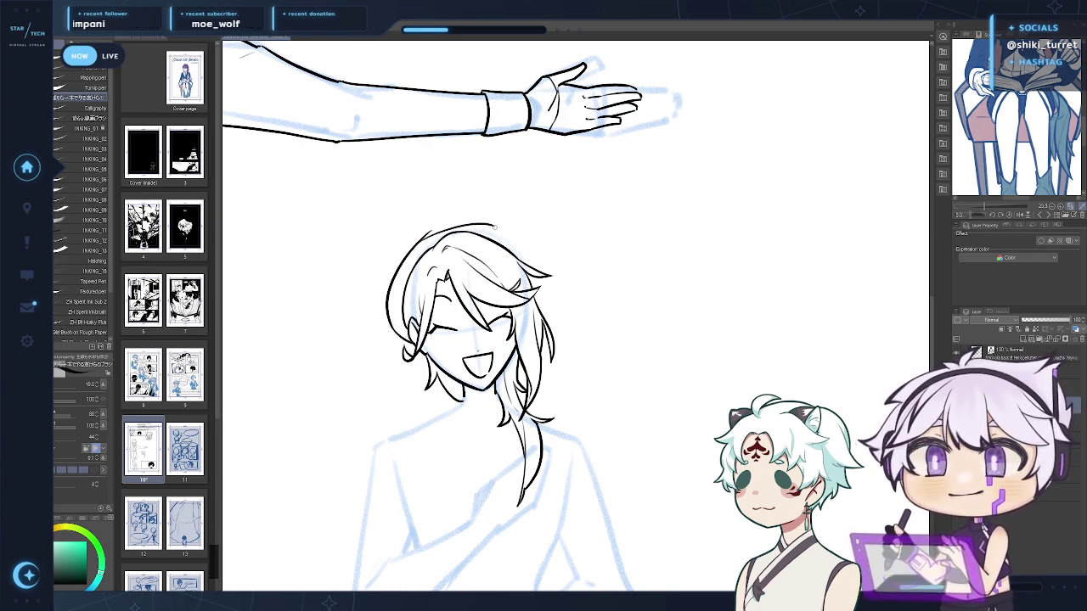
# Ink the wider contour's top curve from the back of the head over the crown, redoing strokes until it joins the arc smoothly
pyautogui.moveTo(414, 249); pyautogui.dragTo(480, 227)
pyautogui.hotkey('ctrl', 'z')
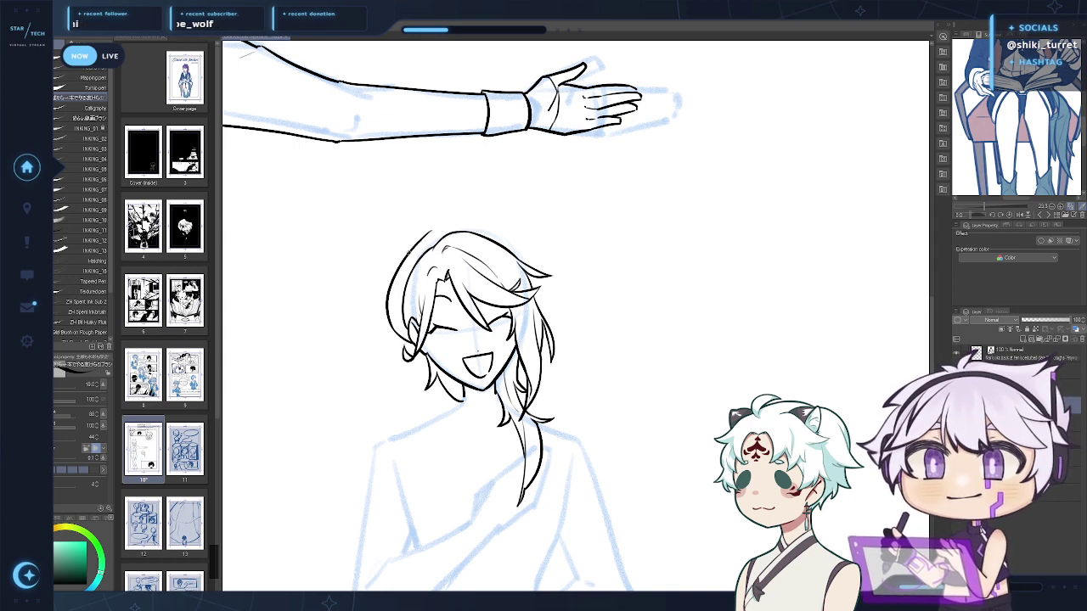
pyautogui.moveTo(409, 253); pyautogui.dragTo(474, 223)
pyautogui.hotkey('ctrl', 'z')
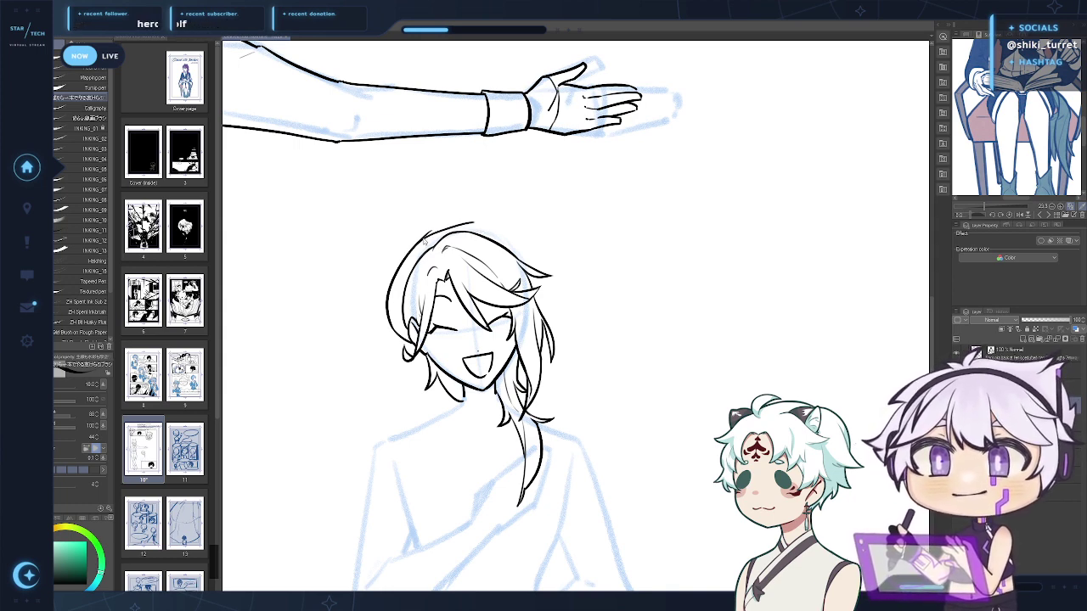
pyautogui.hotkey('ctrl', 'z')
pyautogui.hotkey('ctrl', 'z')
pyautogui.moveTo(416, 245); pyautogui.dragTo(468, 221)
pyautogui.hotkey('ctrl', 'z')
pyautogui.hotkey('ctrl', 'z')
pyautogui.hotkey('ctrl', 'z')
pyautogui.hotkey('ctrl', 'z')
pyautogui.moveTo(417, 243); pyautogui.dragTo(474, 221)
pyautogui.hotkey('ctrl', 'z')
pyautogui.moveTo(416, 246); pyautogui.dragTo(481, 224)
pyautogui.hotkey('ctrl', 'z')
pyautogui.hotkey('ctrl', 'z')
# Continue the wider contour from the crown down the front side of the head to the flicked hair tip, redoing weak strokes
pyautogui.moveTo(418, 244)
pyautogui.mouseDown()
pyautogui.moveTo(489, 225)
pyautogui.moveTo(533, 265)
pyautogui.mouseUp()
pyautogui.hotkey('ctrl', 'z')
pyautogui.hotkey('ctrl', 'z')
pyautogui.moveTo(483, 225); pyautogui.dragTo(539, 271)
pyautogui.hotkey('ctrl', 'z')
pyautogui.hotkey('ctrl', 'z')
pyautogui.moveTo(484, 225); pyautogui.dragTo(541, 270)
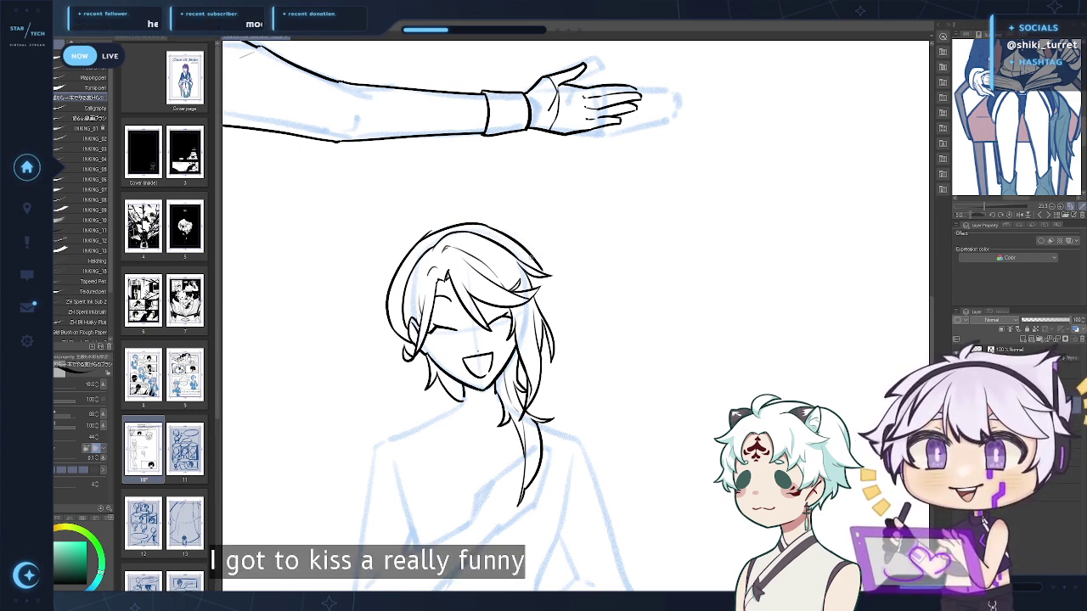
pyautogui.hotkey('ctrl', 'z')
pyautogui.hotkey('ctrl', 'z')
pyautogui.moveTo(486, 225)
pyautogui.mouseDown()
pyautogui.moveTo(542, 273)
pyautogui.moveTo(539, 312)
pyautogui.moveTo(546, 282)
pyautogui.mouseUp()
pyautogui.hotkey('ctrl', 'z')
# Ink a row of short spiky strands standing up on the top of the second figure's head
pyautogui.moveTo(584, 317)
pyautogui.mouseDown()
pyautogui.moveTo(615, 347)
pyautogui.moveTo(673, 365)
pyautogui.mouseUp()
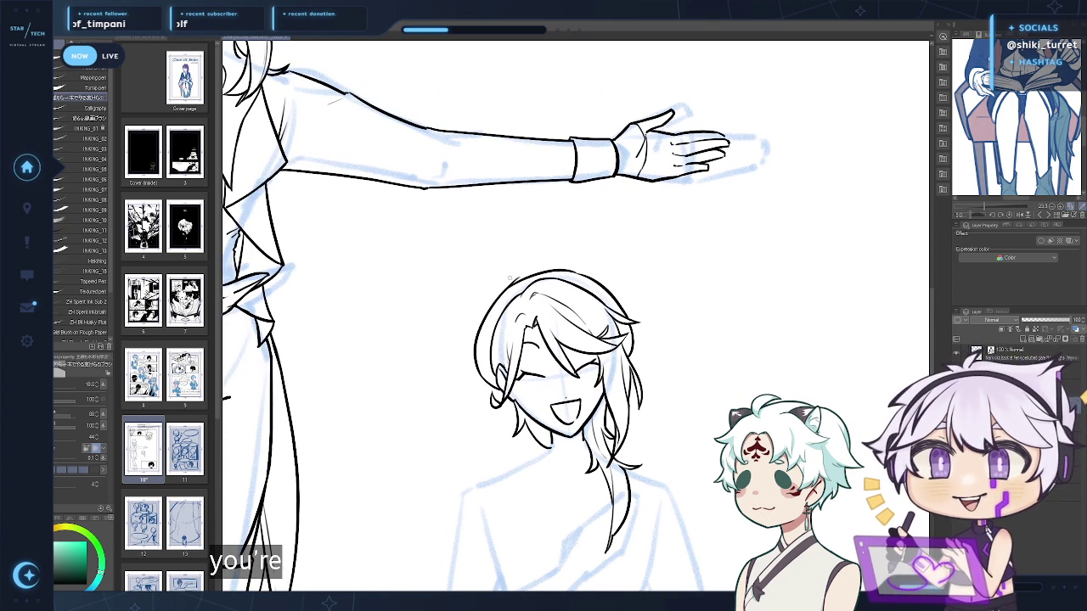
pyautogui.moveTo(575, 269); pyautogui.dragTo(450, 292)
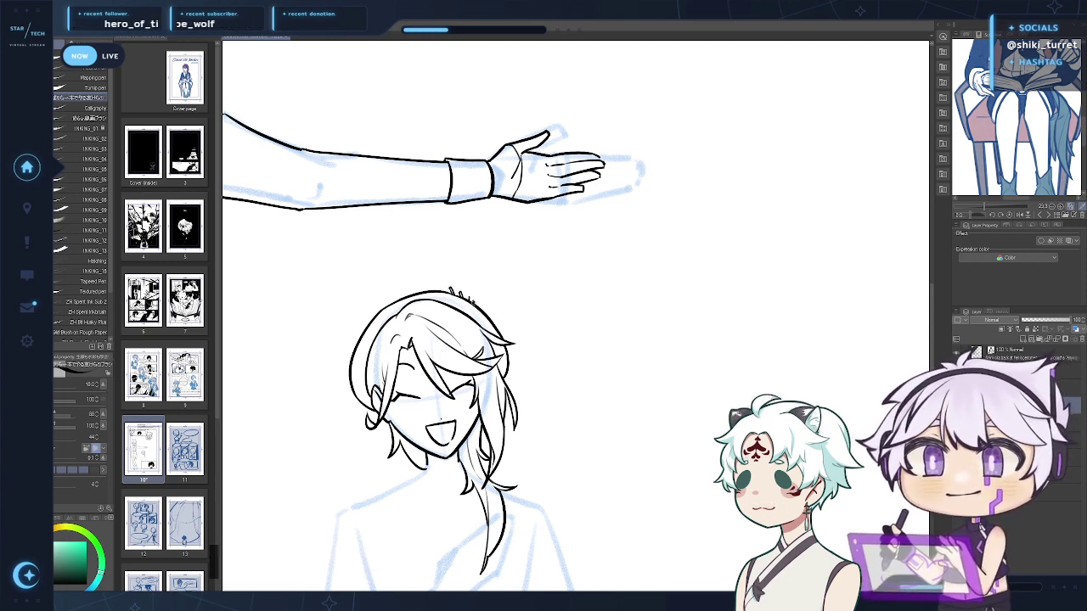
pyautogui.moveTo(619, 408); pyautogui.dragTo(672, 333)
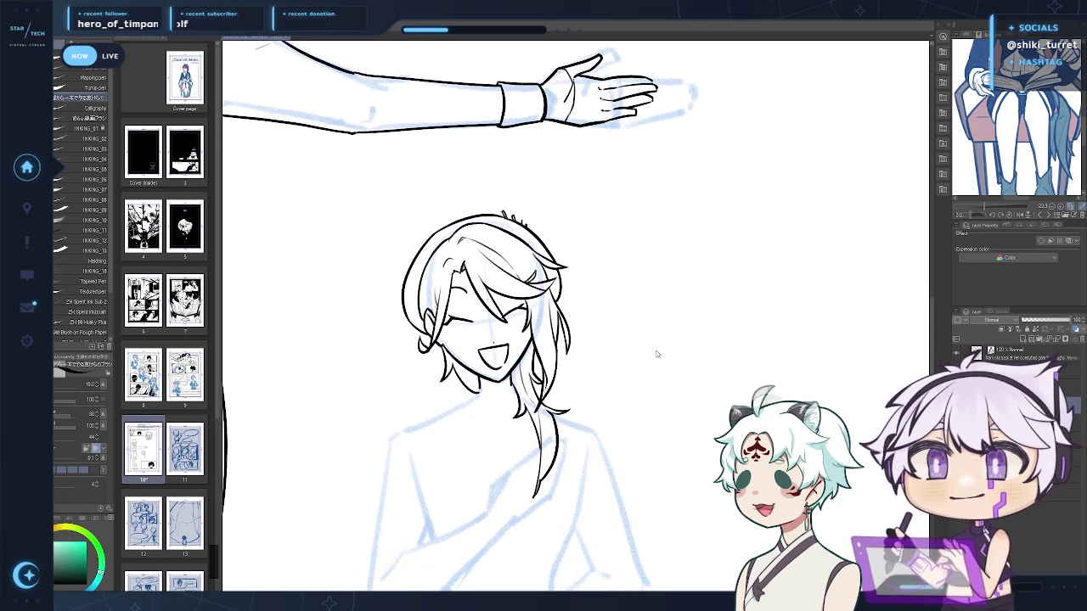
pyautogui.moveTo(578, 442); pyautogui.dragTo(569, 447)
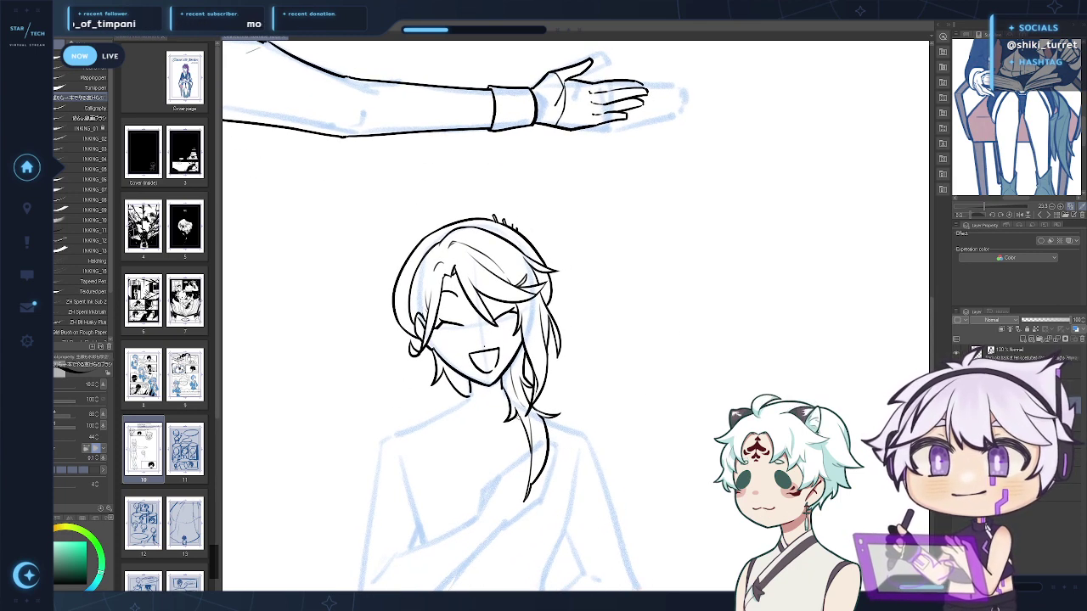
pyautogui.moveTo(608, 391); pyautogui.dragTo(621, 407)
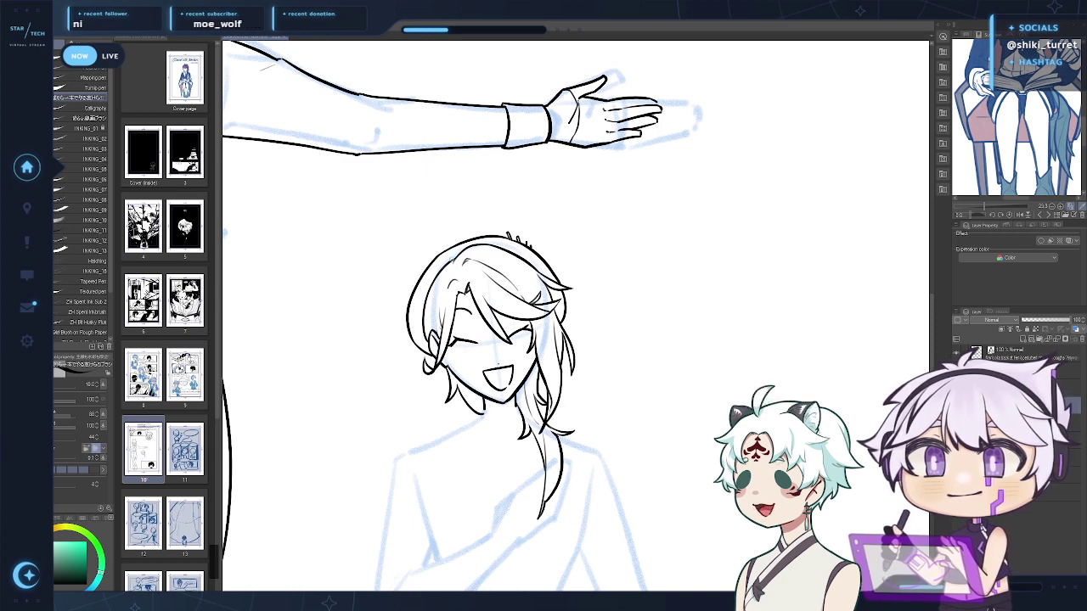
# Ink a small curled tuft sticking up from the back of the second figure's crown
pyautogui.moveTo(451, 259); pyautogui.dragTo(444, 238)
pyautogui.hotkey('ctrl', 'z')
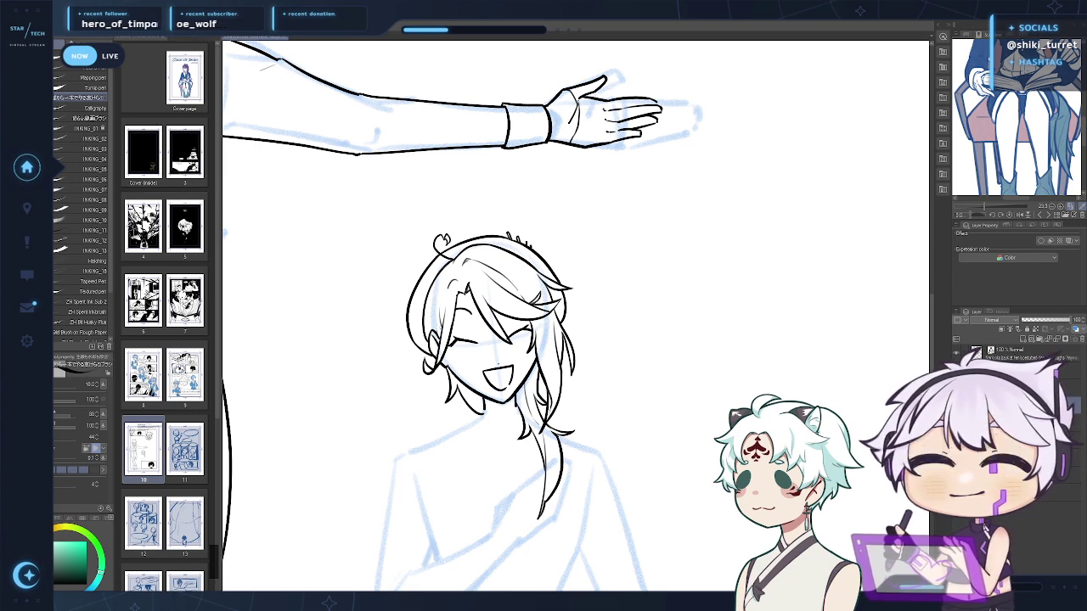
pyautogui.moveTo(646, 318); pyautogui.dragTo(642, 315)
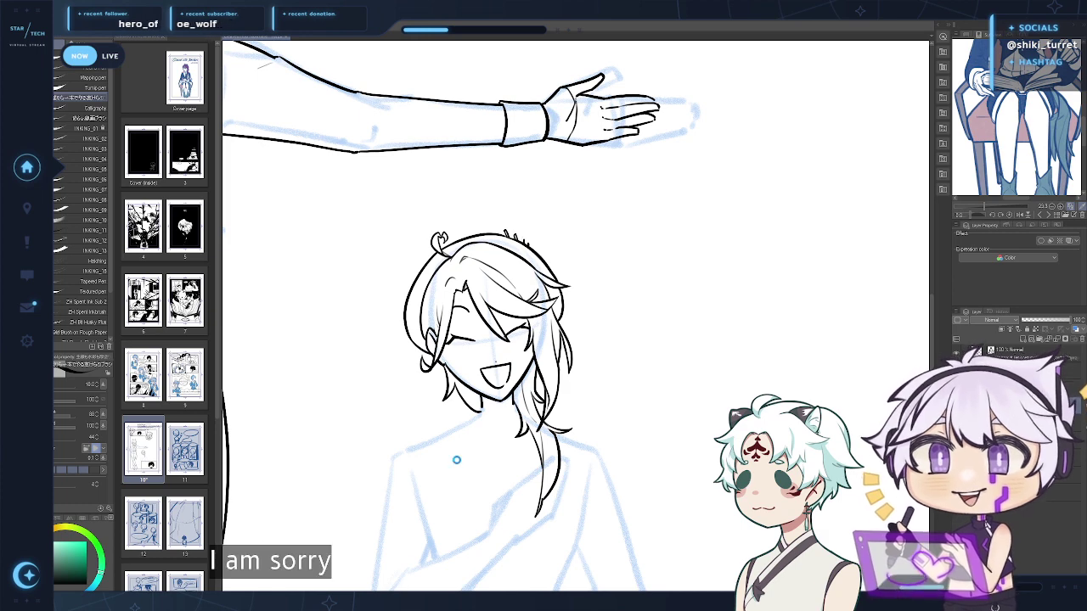
# Lasso the second figure's inked head and hair, move them slightly down toward the shoulders, and clear the selection
pyautogui.scroll(-2, 510, 469)
pyautogui.moveTo(510, 469)
pyautogui.mouseDown()
pyautogui.moveTo(529, 401)
pyautogui.moveTo(533, 461)
pyautogui.moveTo(501, 455)
pyautogui.moveTo(542, 463)
pyautogui.mouseUp()
pyautogui.press('k')
pyautogui.moveTo(517, 343); pyautogui.dragTo(518, 341)
pyautogui.press('m')
pyautogui.moveTo(350, 228)
pyautogui.mouseDown()
pyautogui.moveTo(521, 77)
pyautogui.moveTo(365, 192)
pyautogui.mouseUp()
pyautogui.press('k')
pyautogui.moveTo(552, 221); pyautogui.dragTo(554, 229)
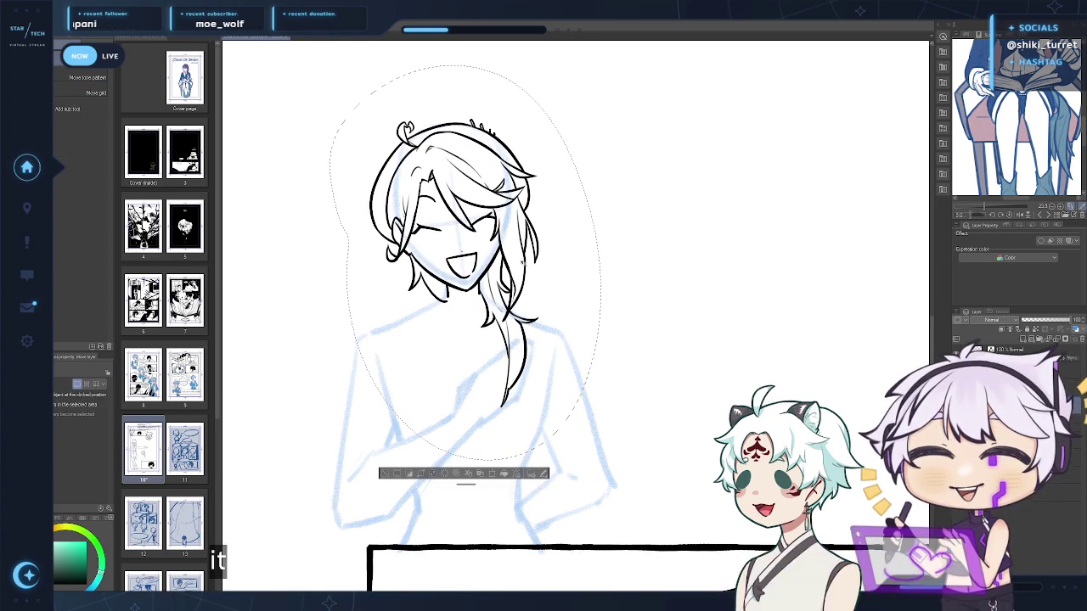
pyautogui.press('m')
pyautogui.hotkey('ctrl', 'd')
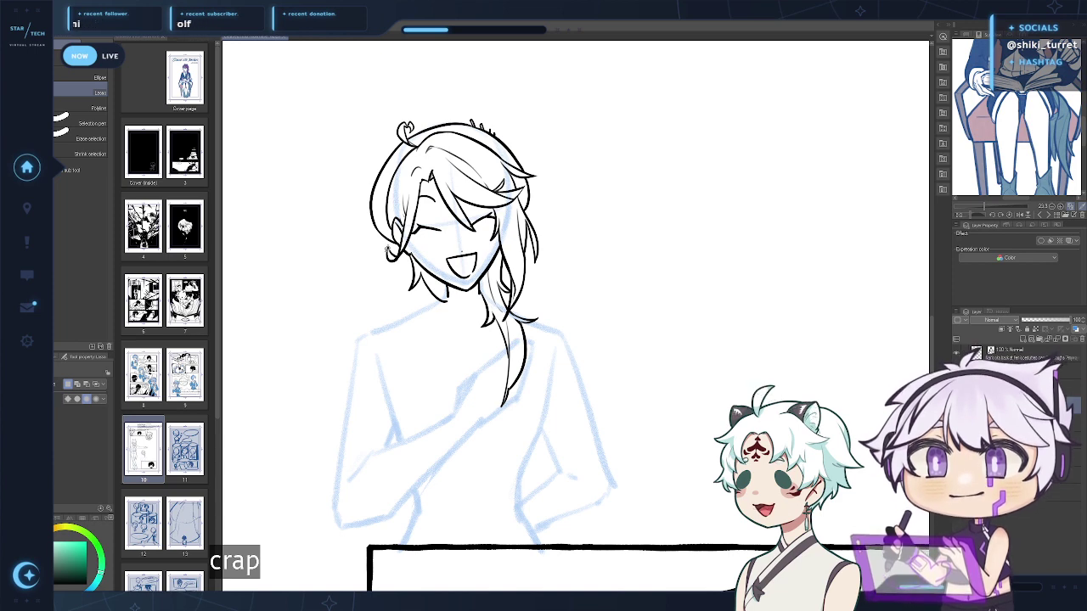
# Rework the second figure's neck line and ink the collar band beneath the chin, redoing unsatisfactory strokes
pyautogui.moveTo(739, 339); pyautogui.dragTo(740, 304)
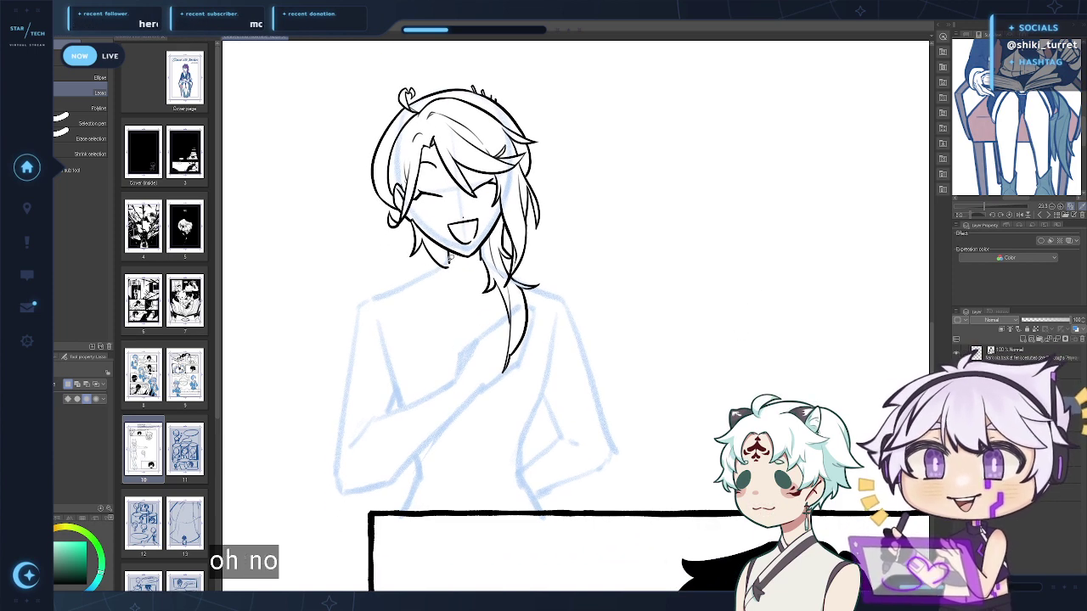
pyautogui.press('p')
pyautogui.moveTo(448, 261); pyautogui.dragTo(446, 269)
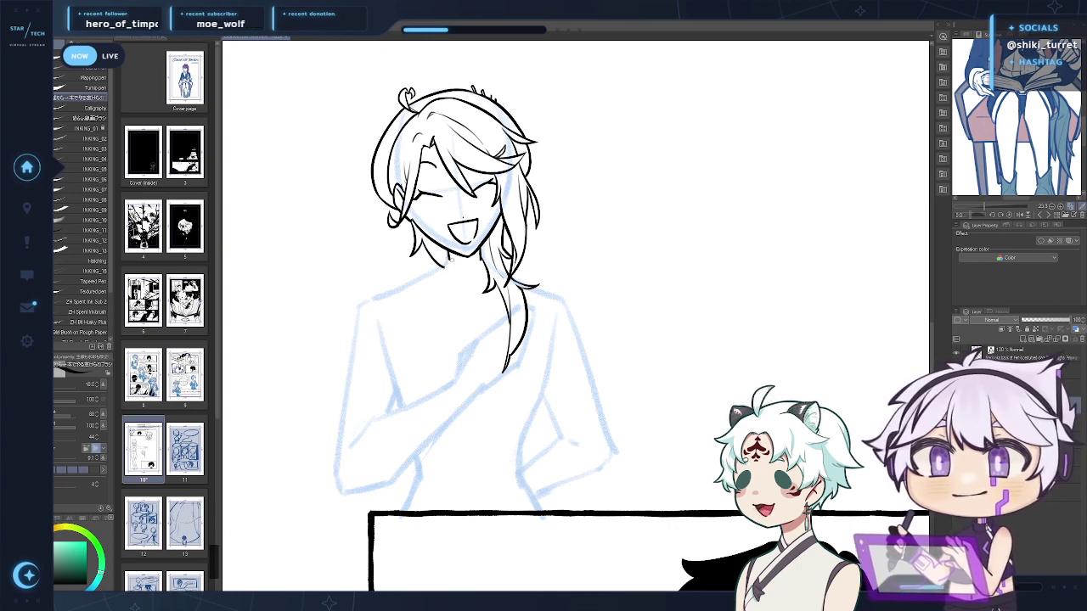
pyautogui.moveTo(448, 260)
pyautogui.mouseDown()
pyautogui.moveTo(468, 267)
pyautogui.moveTo(482, 255)
pyautogui.mouseUp()
pyautogui.hotkey('ctrl', 'z')
pyautogui.hotkey('ctrl', 'z')
pyautogui.hotkey('ctrl', 'z')
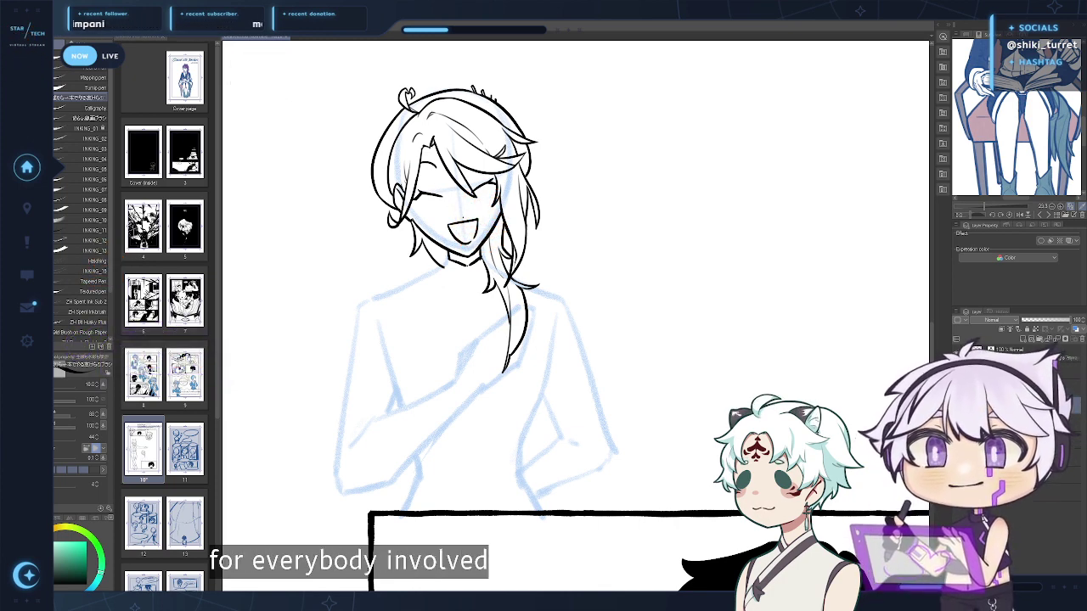
# Ink the pointed shirt collar flaps at the base of the second figure's neck
pyautogui.moveTo(471, 241); pyautogui.dragTo(460, 231)
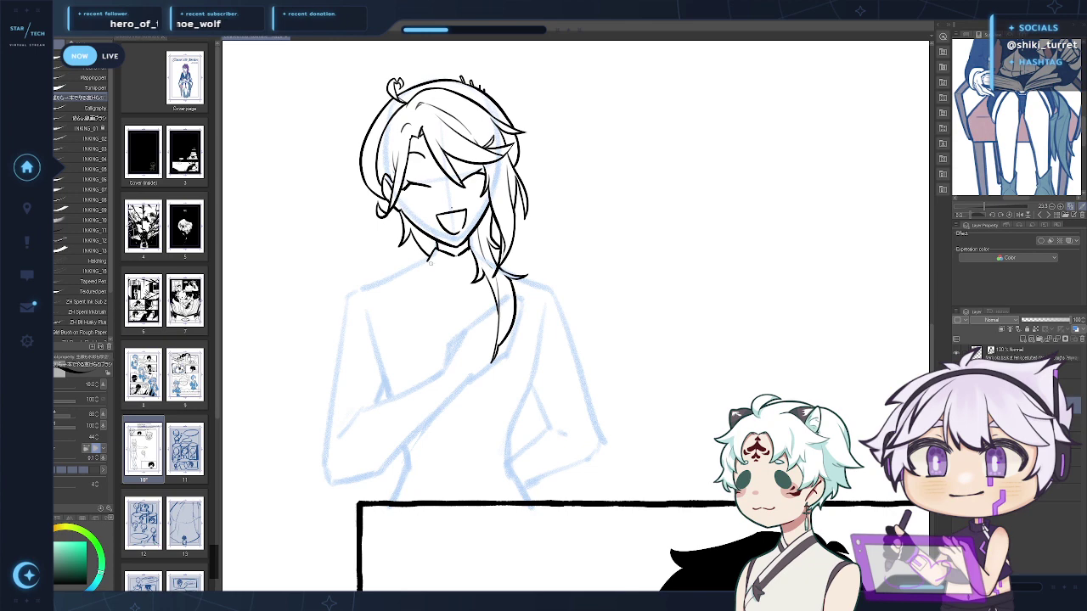
pyautogui.hotkey('ctrl', 'z')
pyautogui.moveTo(428, 259); pyautogui.dragTo(446, 287)
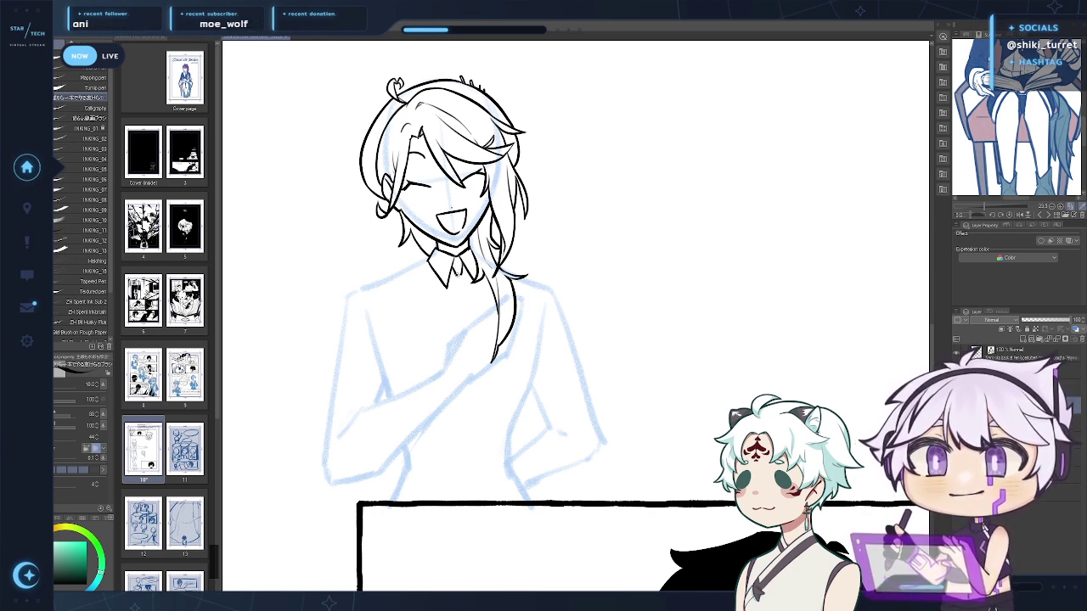
# Ink two tie lines hanging from the collar down the second figure's chest, undoing a trial stroke beside the collar
pyautogui.moveTo(457, 274); pyautogui.dragTo(455, 318)
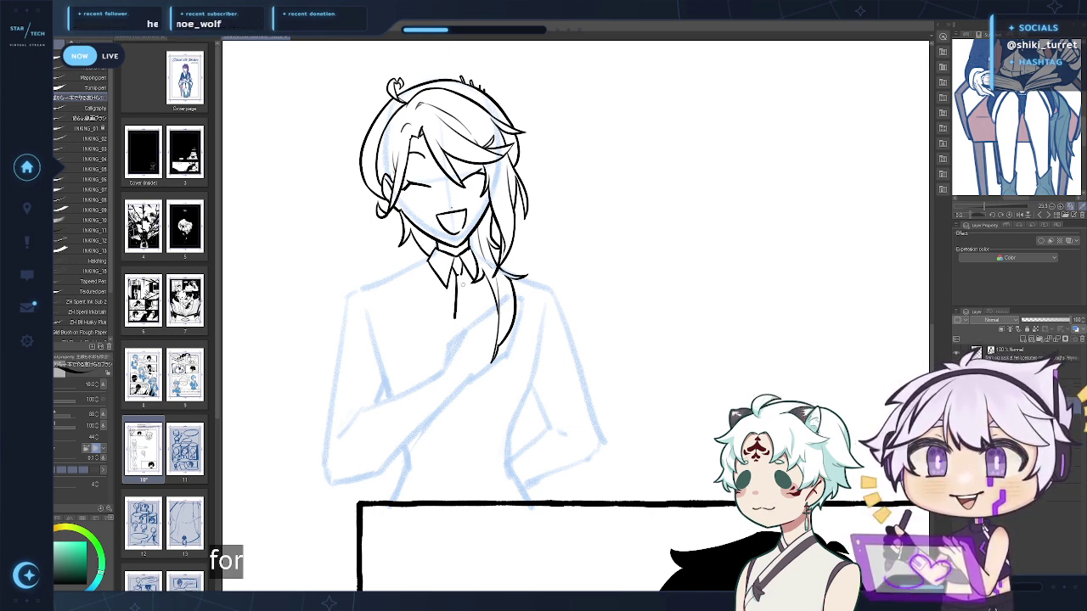
pyautogui.hotkey('ctrl', 'z')
pyautogui.moveTo(457, 273)
pyautogui.mouseDown()
pyautogui.moveTo(454, 320)
pyautogui.moveTo(474, 324)
pyautogui.mouseUp()
pyautogui.hotkey('ctrl', 'z')
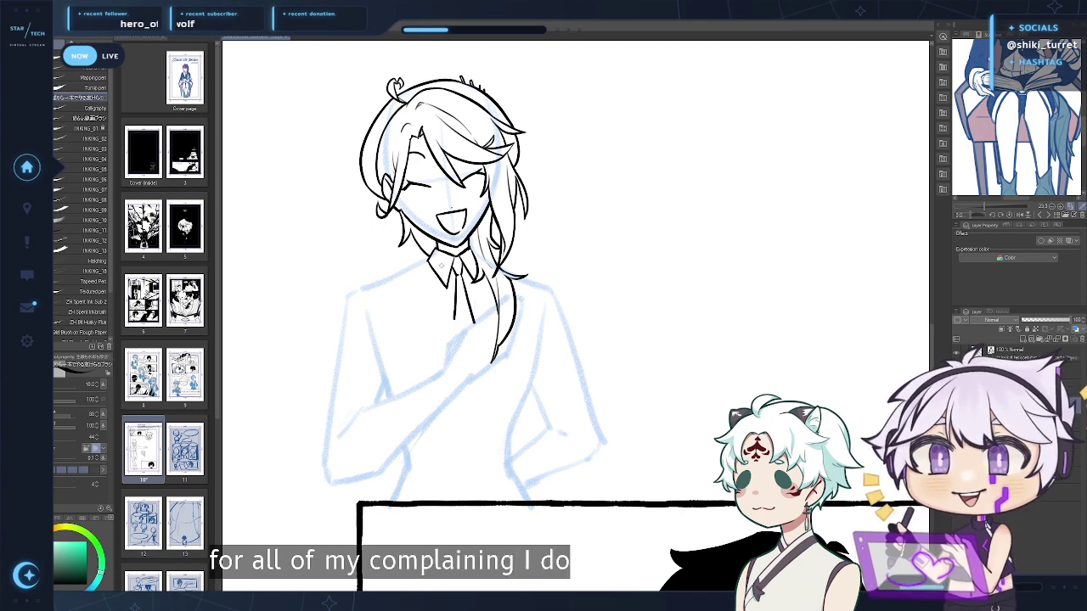
pyautogui.hotkey('ctrl', 'z')
pyautogui.moveTo(429, 264); pyautogui.dragTo(466, 337)
pyautogui.hotkey('ctrl', 'z')
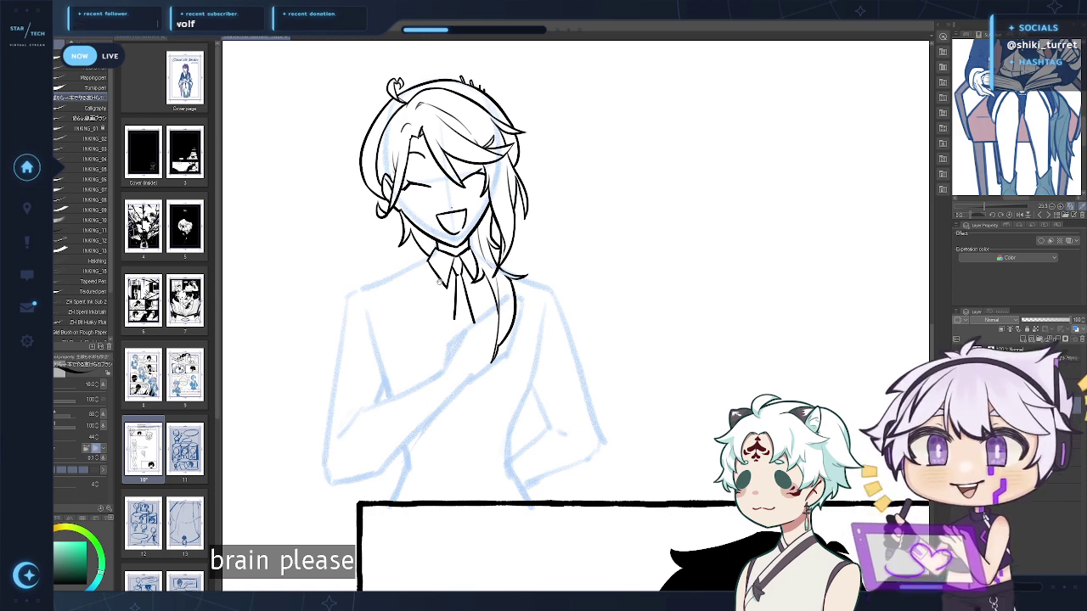
# Ink the V-shaped vest opening around the tie below the second figure's collar, redoing unsatisfactory strokes
pyautogui.moveTo(440, 282)
pyautogui.mouseDown()
pyautogui.moveTo(433, 274)
pyautogui.moveTo(445, 315)
pyautogui.mouseUp()
pyautogui.hotkey('ctrl', 'z')
pyautogui.moveTo(424, 254)
pyautogui.mouseDown()
pyautogui.moveTo(443, 311)
pyautogui.moveTo(468, 332)
pyautogui.mouseUp()
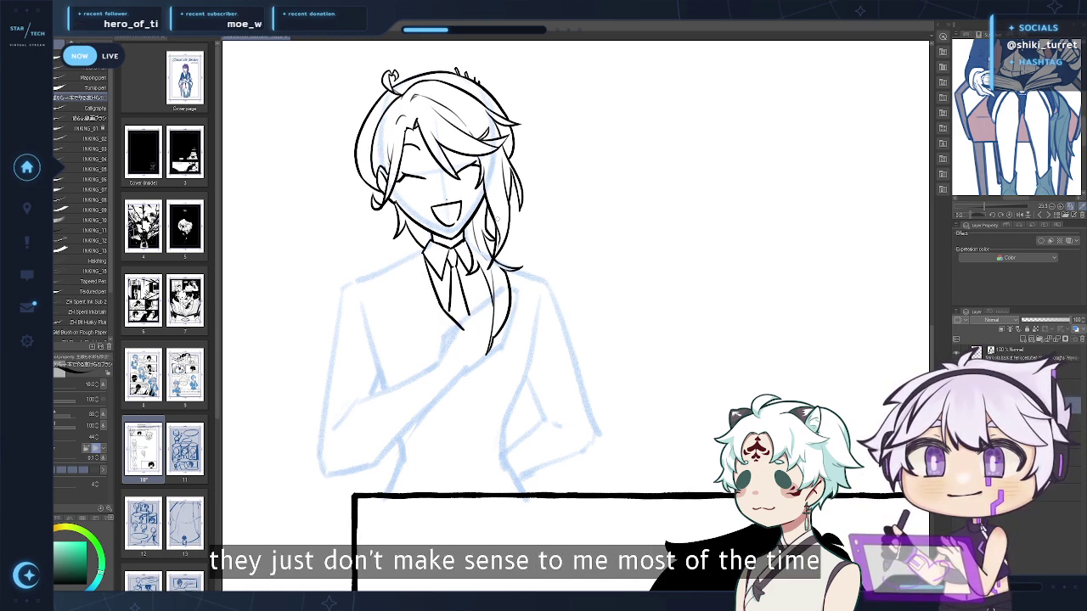
pyautogui.moveTo(477, 270)
pyautogui.mouseDown()
pyautogui.moveTo(474, 310)
pyautogui.moveTo(451, 343)
pyautogui.mouseUp()
pyautogui.hotkey('ctrl', 'z')
pyautogui.moveTo(472, 305); pyautogui.dragTo(452, 344)
pyautogui.hotkey('ctrl', 'z')
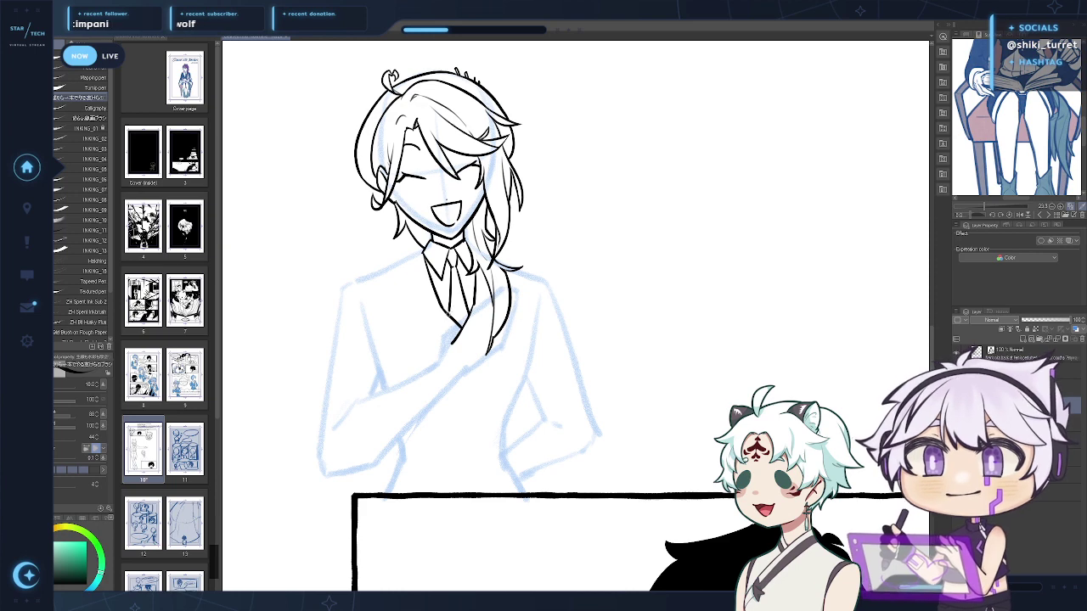
# Ink the vest's straight front edge down from the V opening and angle it into a pointed hem
pyautogui.moveTo(476, 388); pyautogui.dragTo(473, 353)
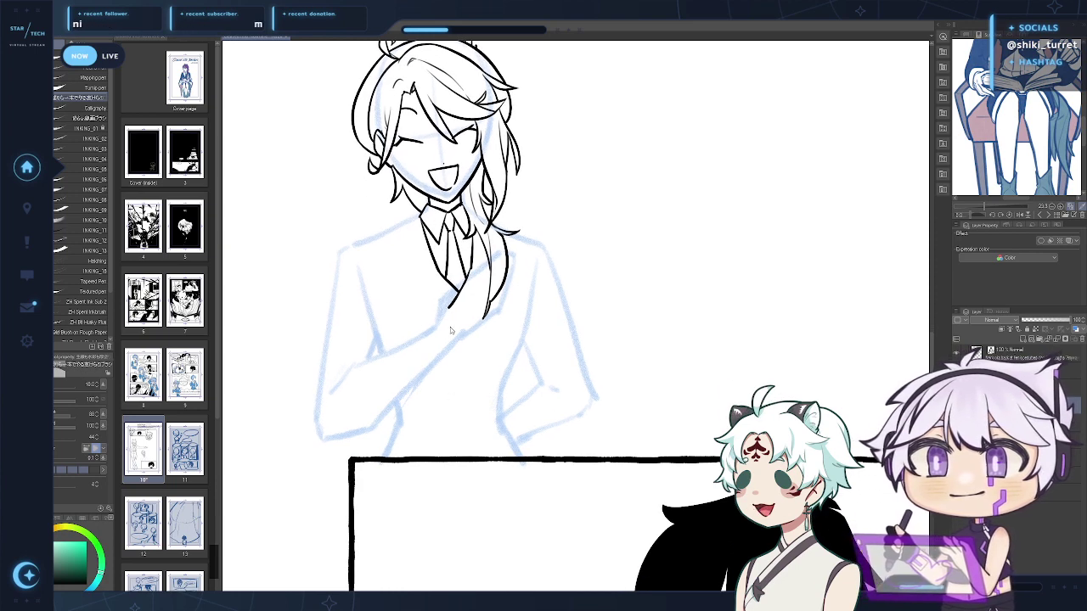
pyautogui.moveTo(449, 311); pyautogui.dragTo(450, 387)
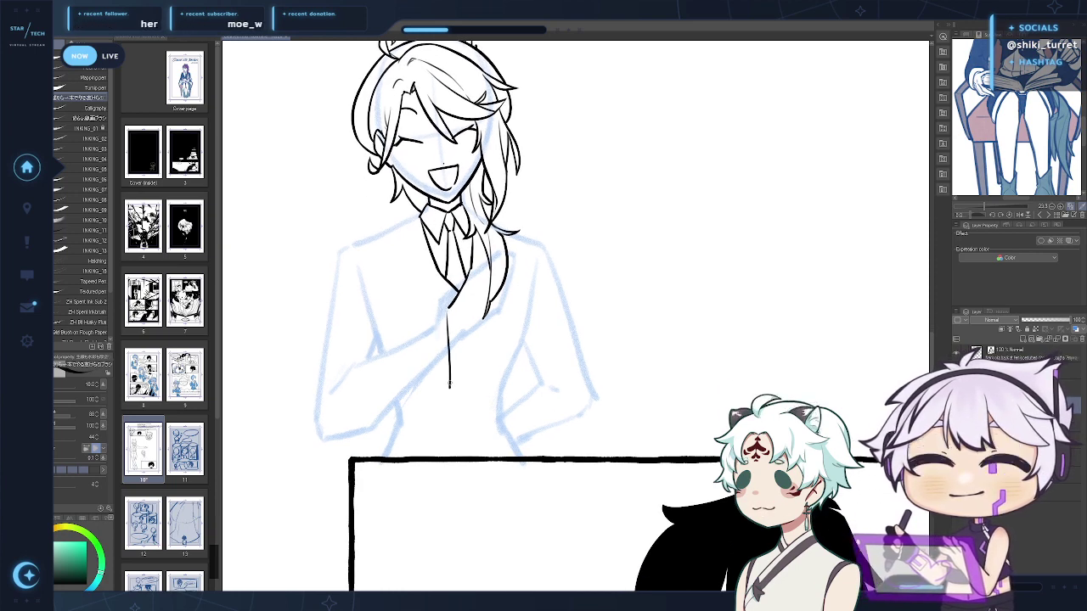
pyautogui.moveTo(450, 394); pyautogui.dragTo(496, 429)
pyautogui.hotkey('ctrl', 'z')
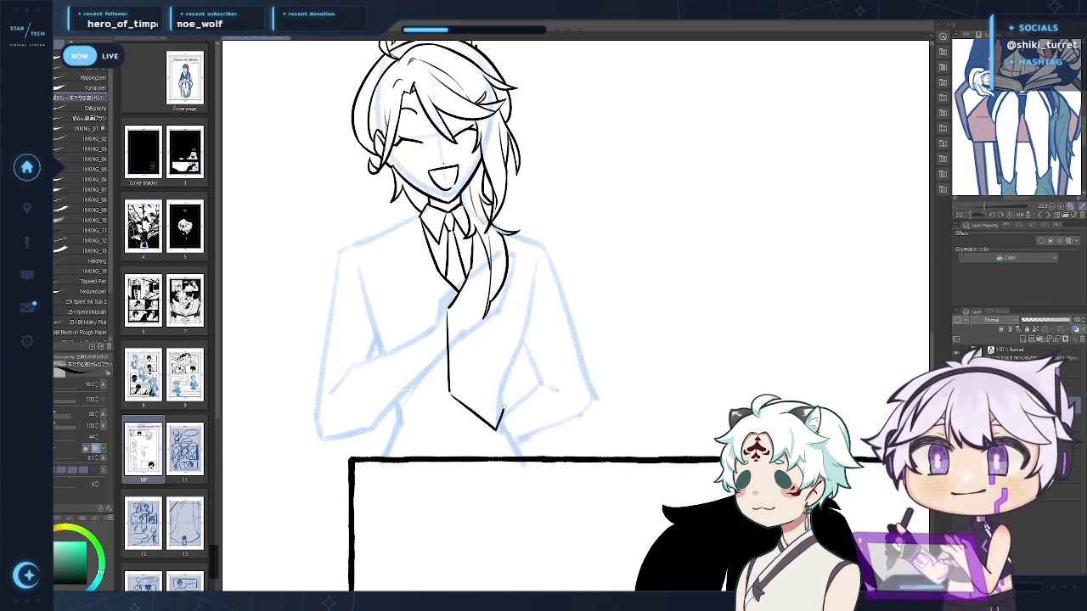
pyautogui.hotkey('ctrl', 'z')
# Ink the vest's side contour beneath the long hair lock from chest to waist and pointed hem, redoing strokes until clean
pyautogui.moveTo(520, 257)
pyautogui.mouseDown()
pyautogui.moveTo(528, 317)
pyautogui.moveTo(524, 309)
pyautogui.mouseUp()
pyautogui.hotkey('ctrl', 'z')
pyautogui.hotkey('ctrl', 'z')
pyautogui.moveTo(517, 253)
pyautogui.mouseDown()
pyautogui.moveTo(518, 328)
pyautogui.moveTo(525, 307)
pyautogui.moveTo(511, 369)
pyautogui.mouseUp()
pyautogui.hotkey('ctrl', 'z')
pyautogui.moveTo(524, 302); pyautogui.dragTo(507, 378)
pyautogui.hotkey('ctrl', 'z')
pyautogui.hotkey('ctrl', 'z')
pyautogui.moveTo(507, 326); pyautogui.dragTo(505, 412)
pyautogui.hotkey('ctrl', 'z')
pyautogui.hotkey('ctrl', 'z')
pyautogui.moveTo(524, 348); pyautogui.dragTo(505, 434)
pyautogui.hotkey('ctrl', 'z')
# Ink the curved hem sweeping from the vest's front edge toward the bent arm's side, retrying the stroke
pyautogui.moveTo(556, 377); pyautogui.dragTo(577, 370)
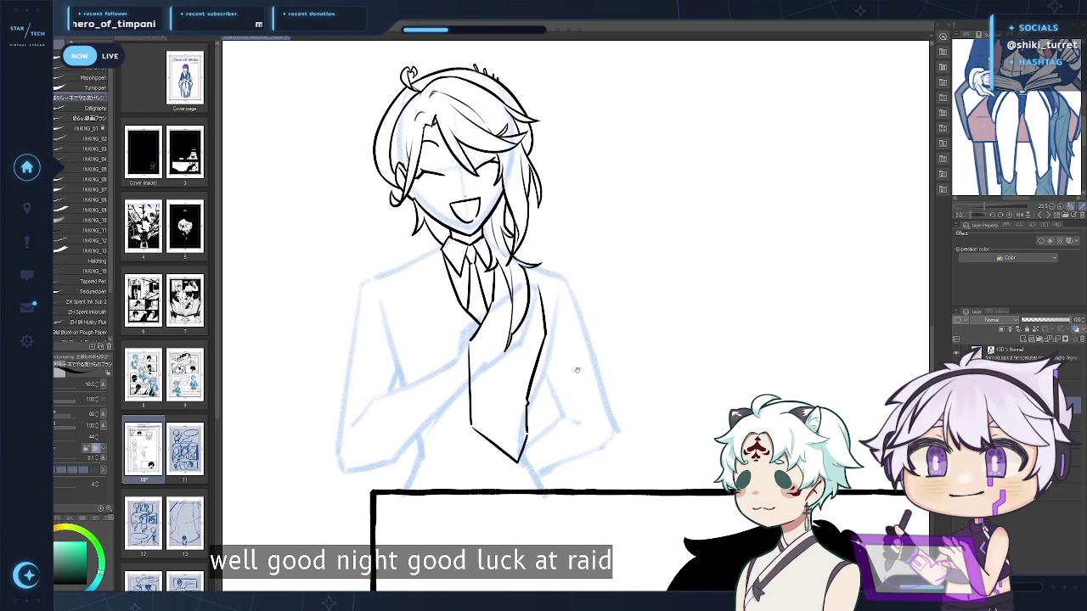
pyautogui.moveTo(471, 399); pyautogui.dragTo(419, 465)
pyautogui.hotkey('ctrl', 'z')
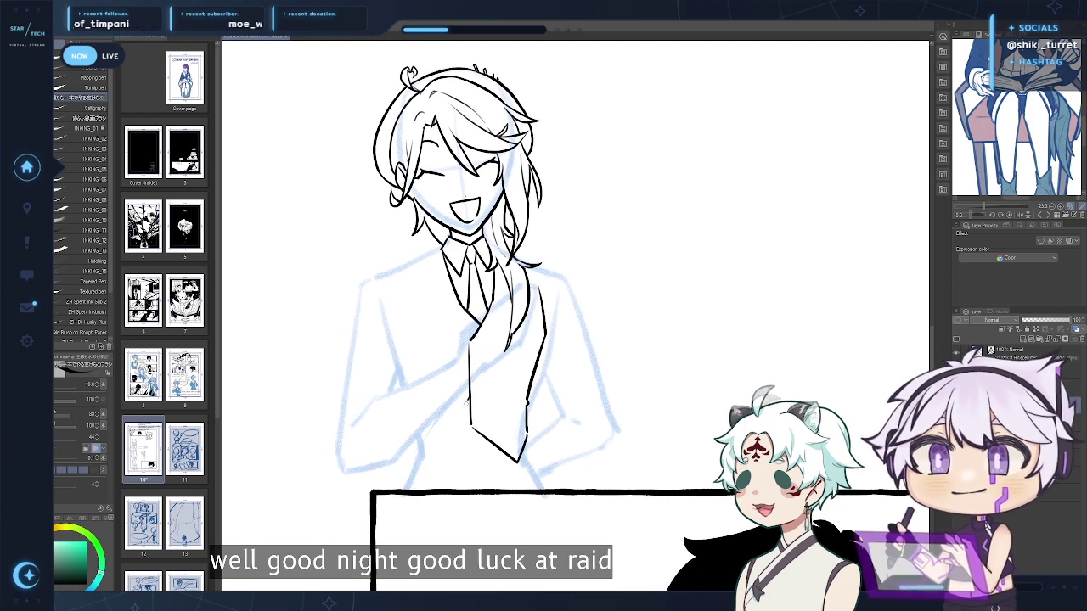
pyautogui.hotkey('ctrl', 'z')
pyautogui.moveTo(470, 402); pyautogui.dragTo(416, 463)
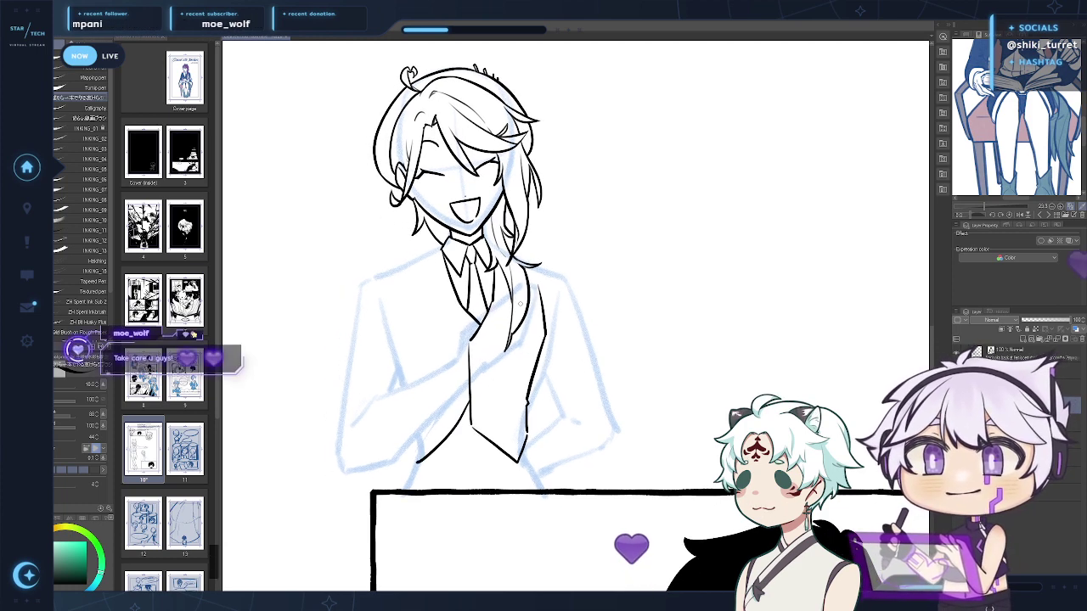
pyautogui.hotkey('ctrl', 'z')
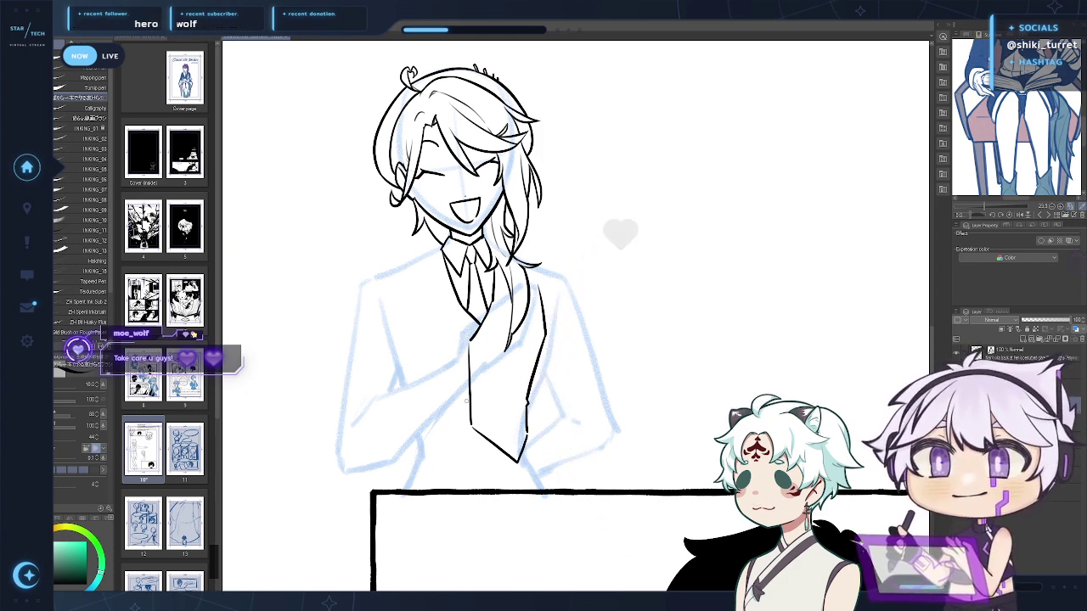
pyautogui.moveTo(469, 396); pyautogui.dragTo(416, 467)
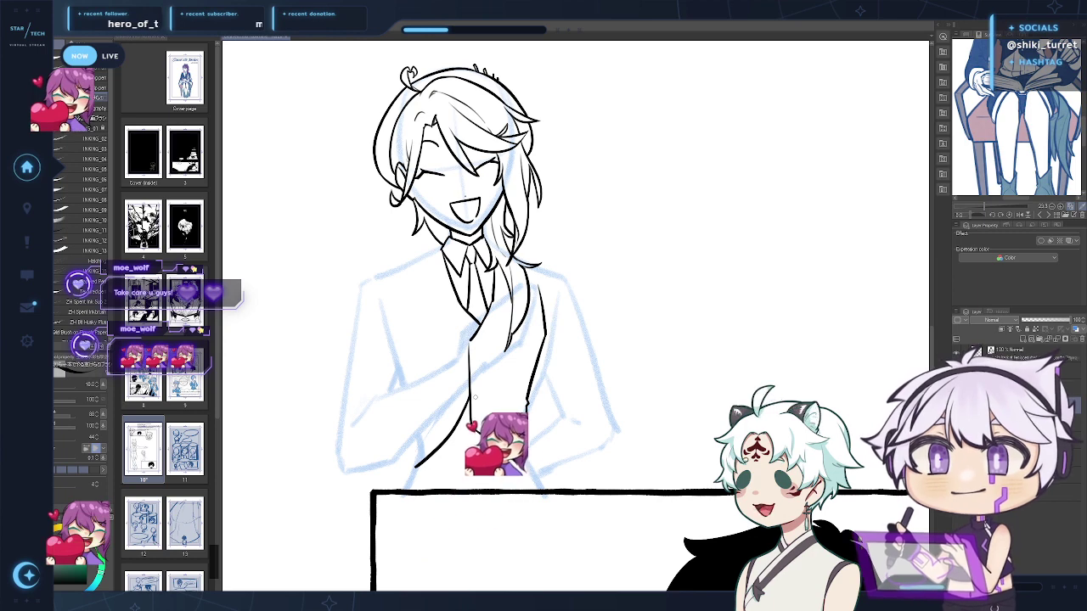
# Ink the vest's side contour on the bent-arm side from armhole through waist to hem, redoing strokes
pyautogui.moveTo(383, 316); pyautogui.dragTo(404, 371)
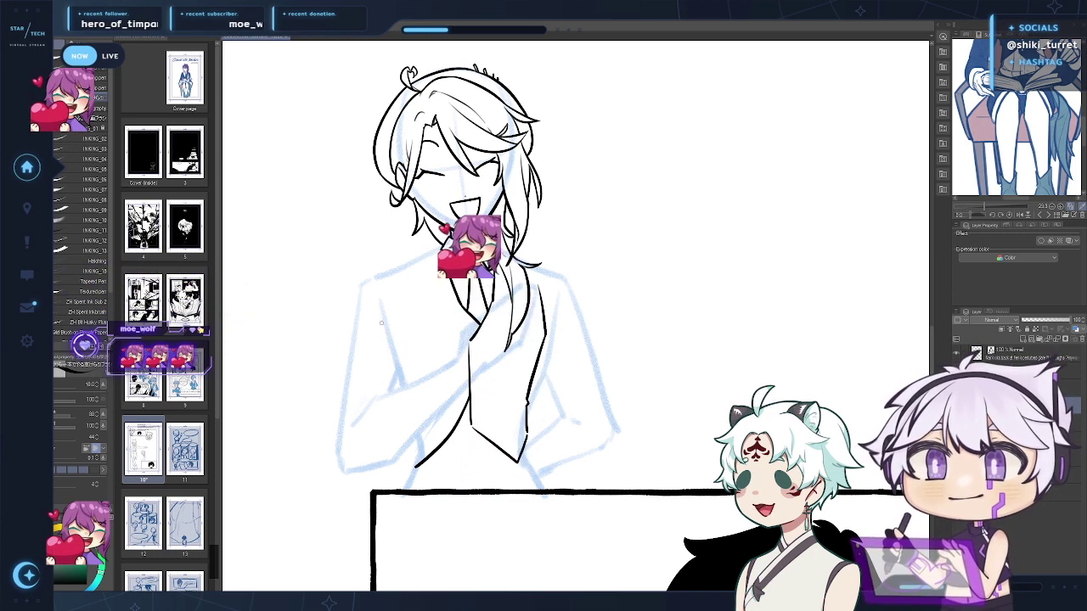
pyautogui.hotkey('ctrl', 'z')
pyautogui.moveTo(384, 307); pyautogui.dragTo(392, 349)
pyautogui.hotkey('ctrl', 'z')
pyautogui.hotkey('ctrl', 'z')
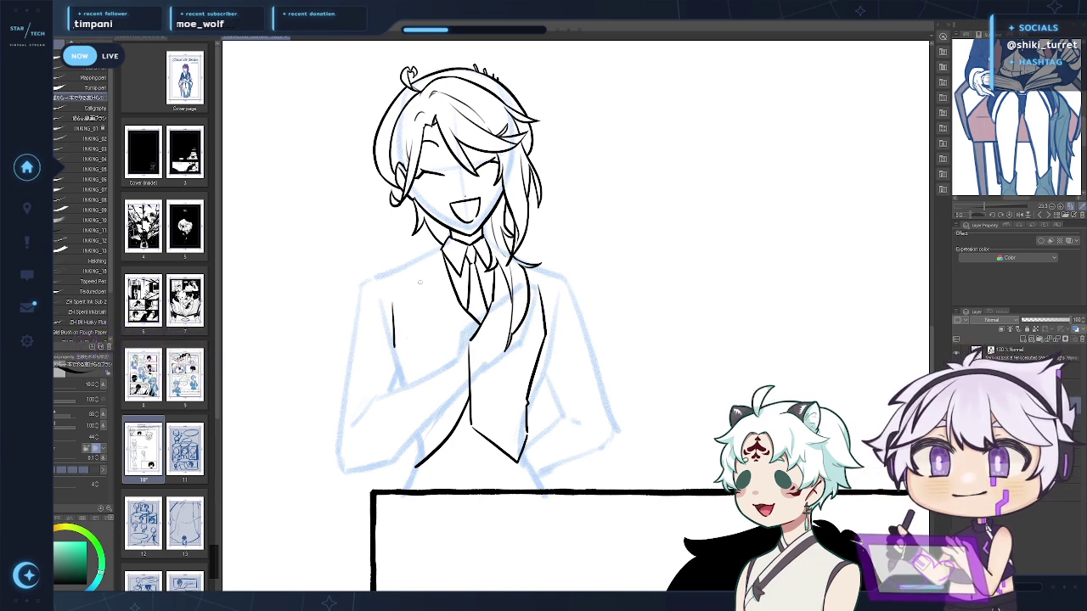
pyautogui.moveTo(395, 304); pyautogui.dragTo(394, 348)
pyautogui.hotkey('ctrl', 'z')
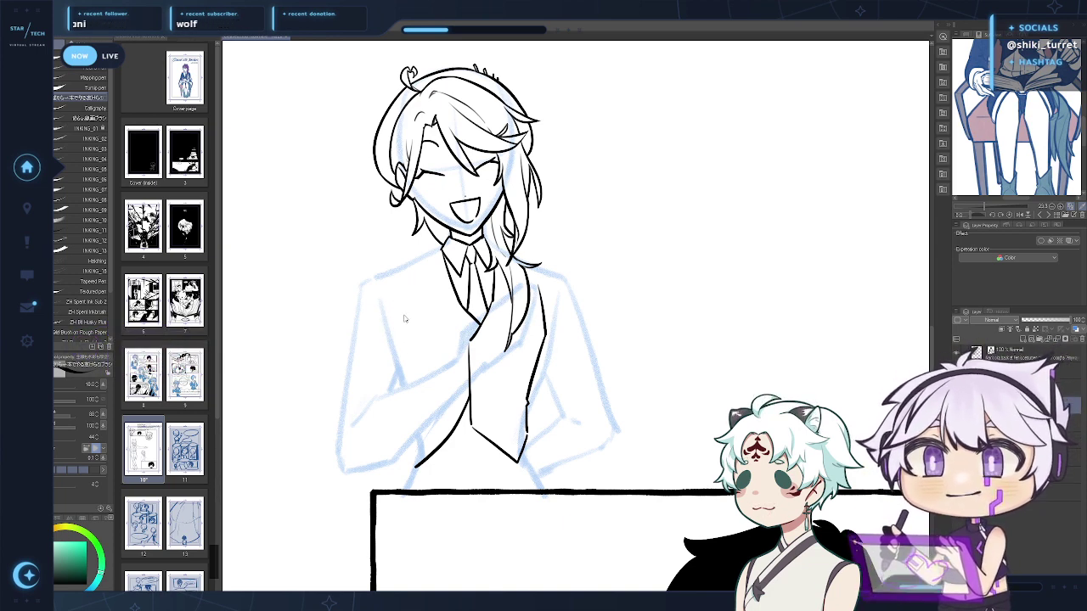
pyautogui.moveTo(393, 299); pyautogui.dragTo(391, 348)
pyautogui.hotkey('ctrl', 'z')
pyautogui.hotkey('ctrl', 'z')
pyautogui.moveTo(392, 298); pyautogui.dragTo(408, 406)
pyautogui.hotkey('ctrl', 'z')
pyautogui.moveTo(393, 355)
pyautogui.mouseDown()
pyautogui.moveTo(410, 412)
pyautogui.moveTo(409, 473)
pyautogui.mouseUp()
pyautogui.hotkey('ctrl', 'z')
pyautogui.moveTo(410, 417); pyautogui.dragTo(407, 476)
pyautogui.hotkey('ctrl', 'z')
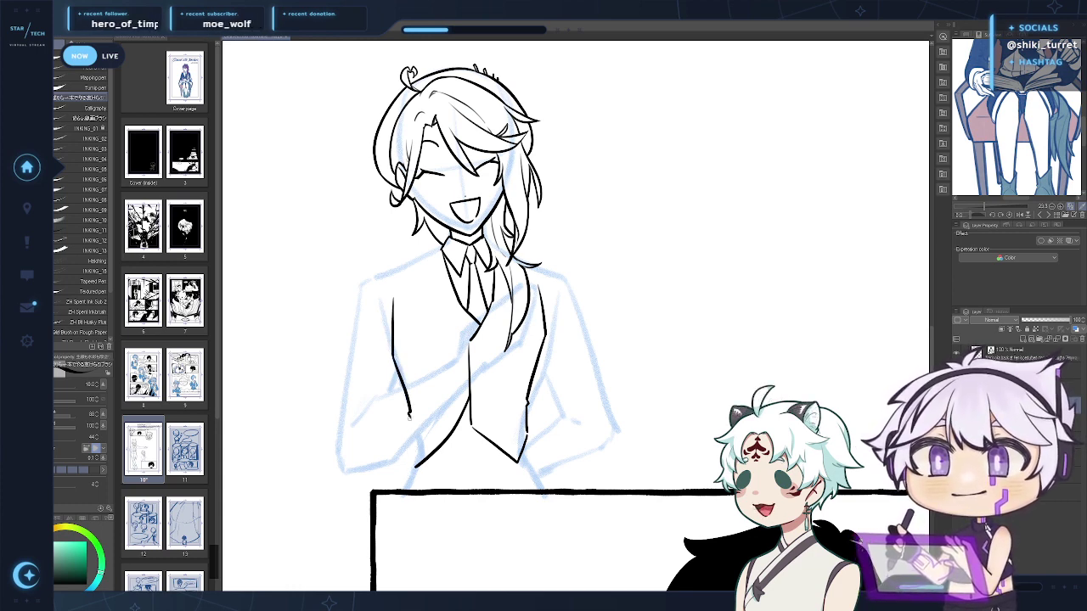
pyautogui.hotkey('ctrl', 'z')
pyautogui.moveTo(410, 417); pyautogui.dragTo(404, 490)
pyautogui.hotkey('ctrl', 'z')
pyautogui.hotkey('ctrl', 'z')
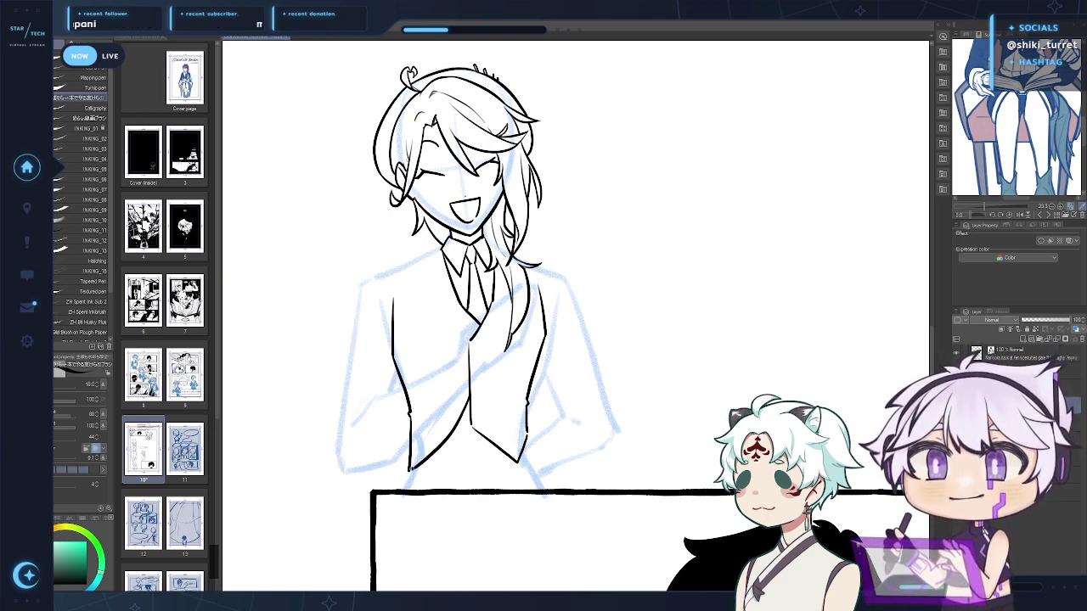
# Ink the vest's shoulder line and curved neckline on the bent-arm side, and add three buttons down the front
pyautogui.moveTo(600, 367); pyautogui.dragTo(581, 386)
pyautogui.moveTo(616, 343); pyautogui.dragTo(613, 349)
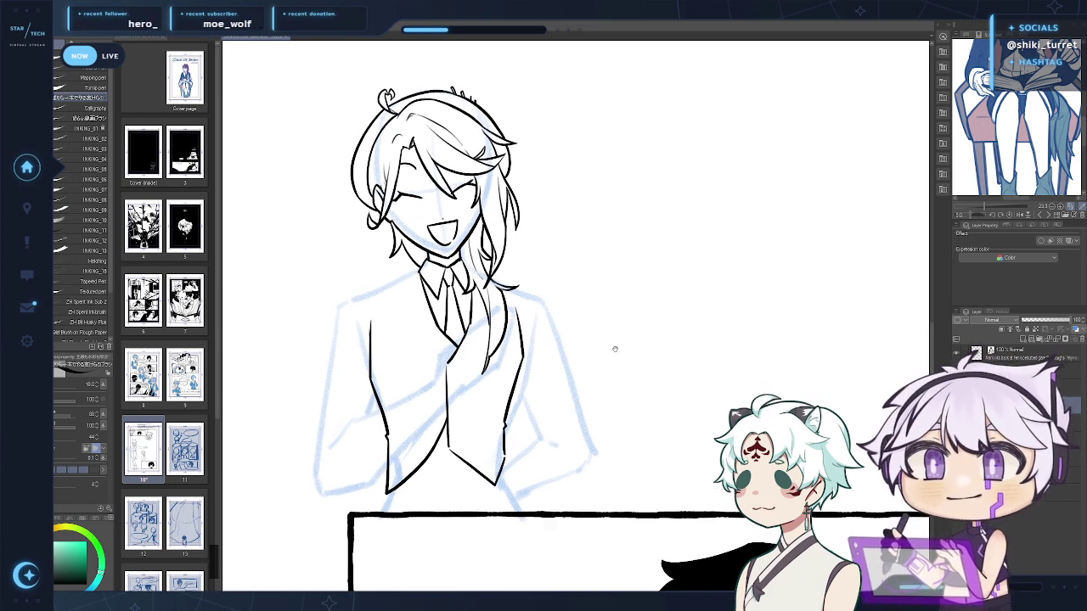
pyautogui.press('e')
pyautogui.press('p')
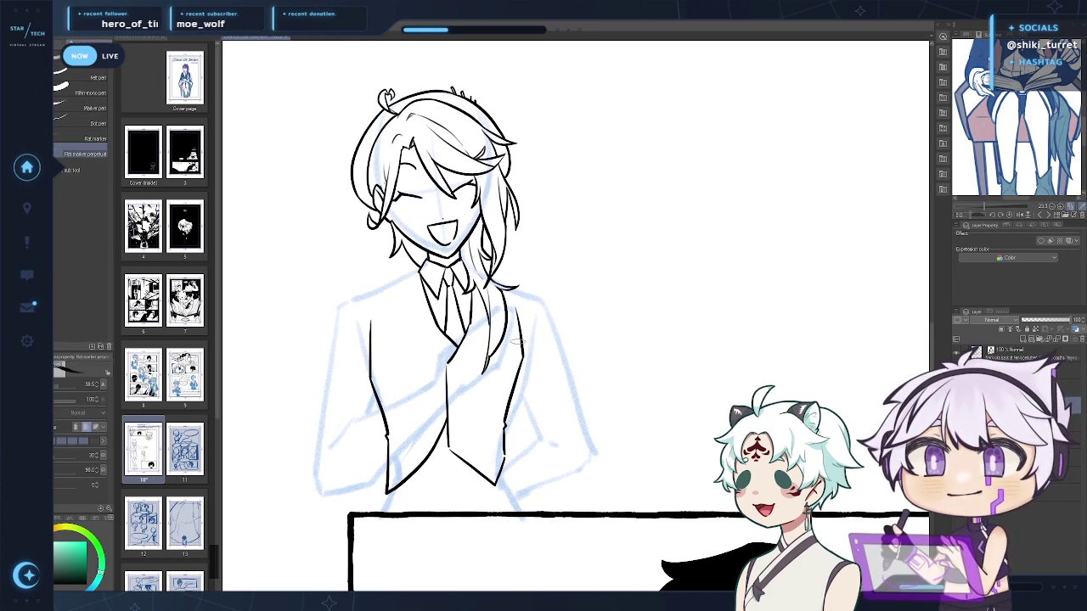
pyautogui.press('p')
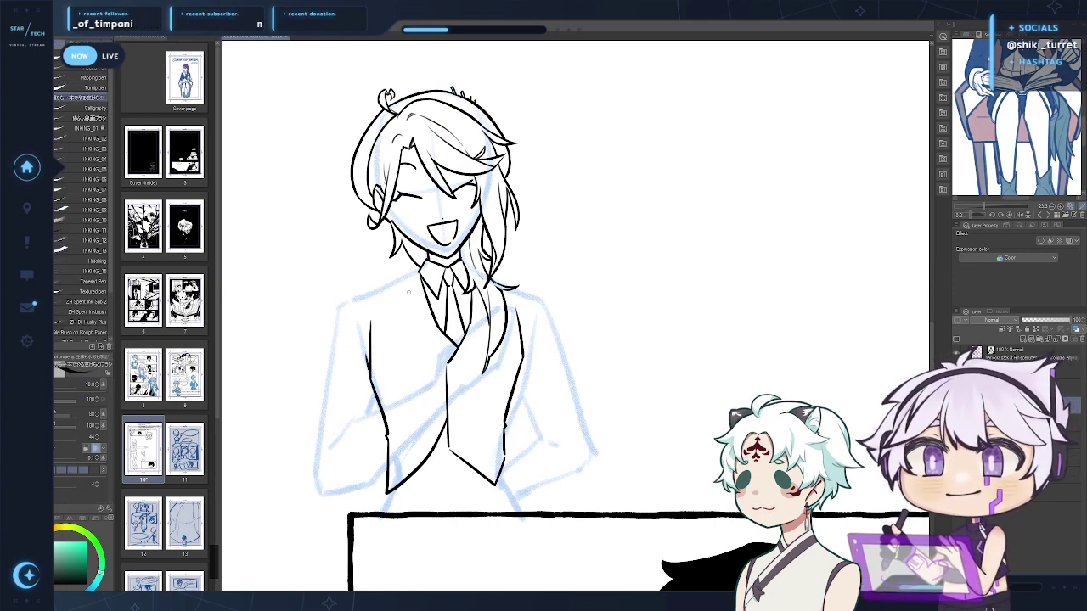
pyautogui.hotkey('ctrl', 'z')
pyautogui.moveTo(421, 271)
pyautogui.mouseDown()
pyautogui.moveTo(377, 292)
pyautogui.moveTo(416, 273)
pyautogui.moveTo(378, 291)
pyautogui.moveTo(415, 360)
pyautogui.mouseUp()
pyautogui.hotkey('ctrl', 'z')
pyautogui.hotkey('ctrl', 'z')
pyautogui.moveTo(377, 293); pyautogui.dragTo(446, 376)
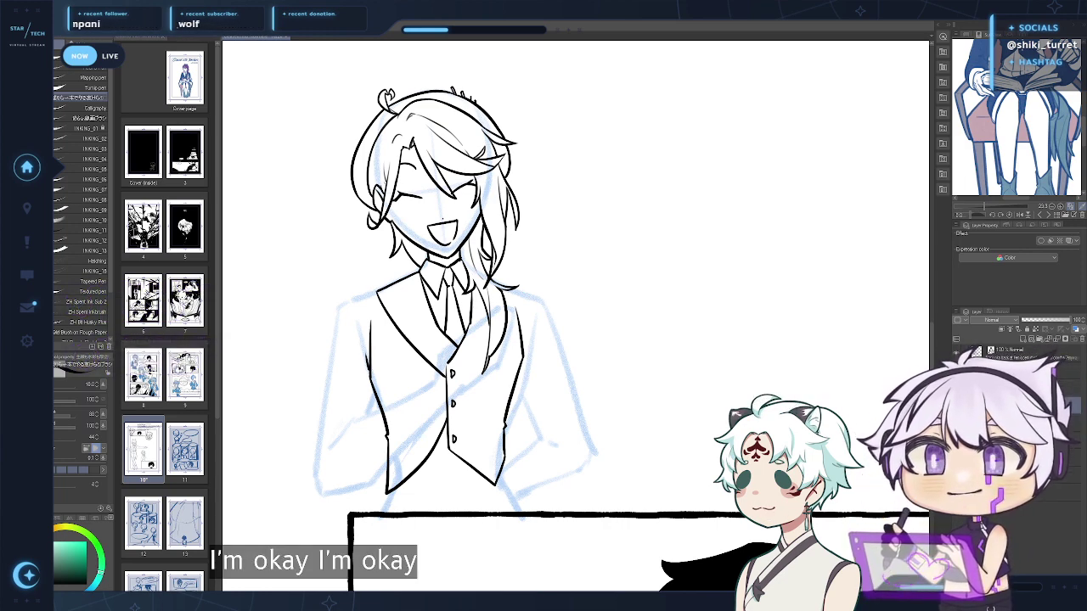
# Ink the bent arm's shoulder and outer sleeve down to the elbow, adding fold lines at the inner elbow
pyautogui.moveTo(645, 432); pyautogui.dragTo(660, 411)
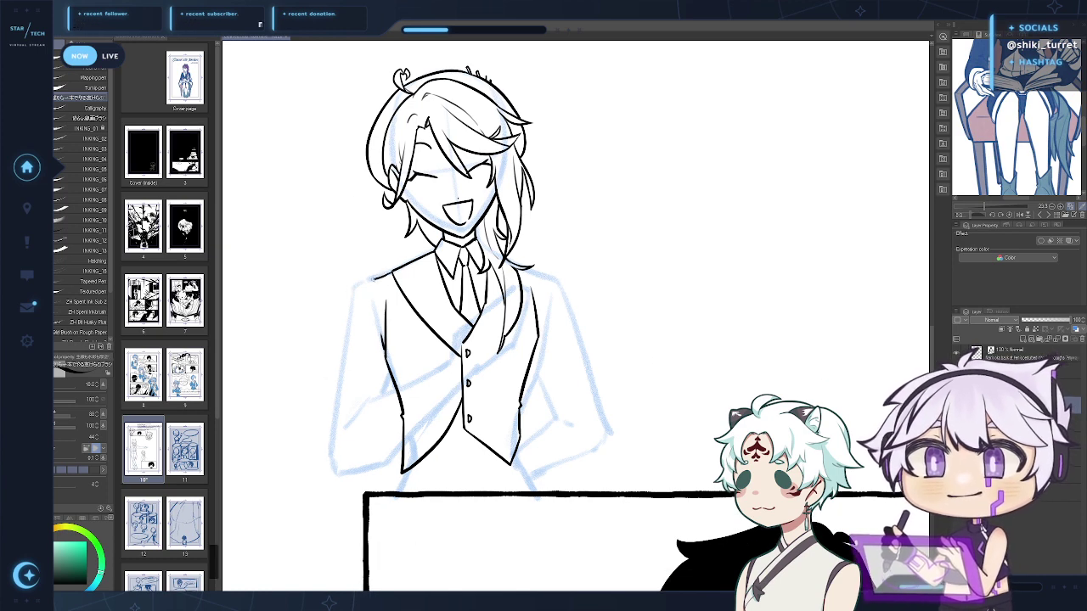
pyautogui.moveTo(391, 272); pyautogui.dragTo(367, 281)
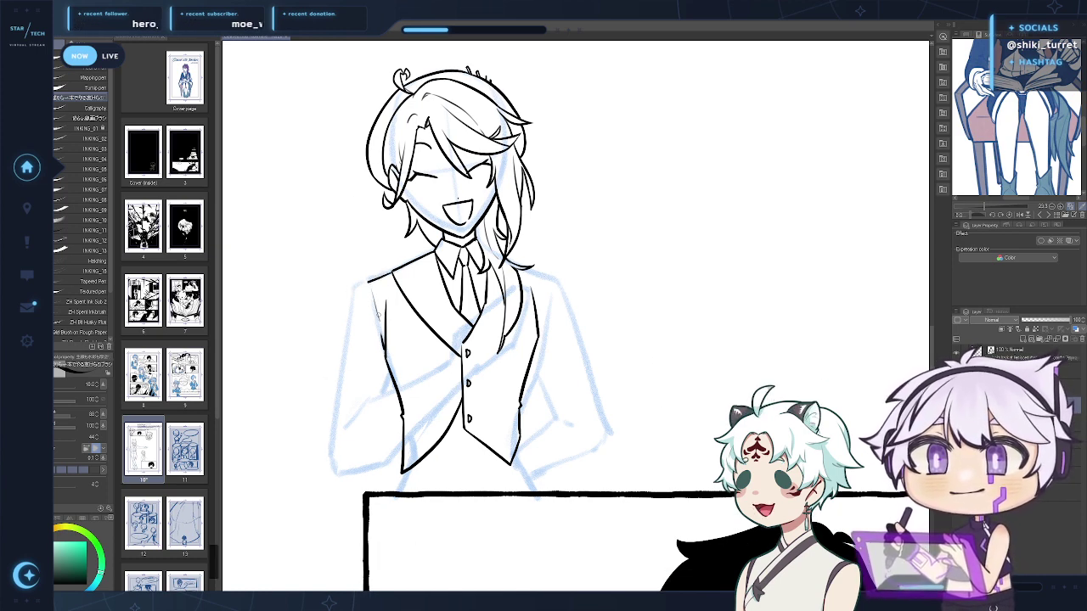
pyautogui.moveTo(366, 281); pyautogui.dragTo(324, 428)
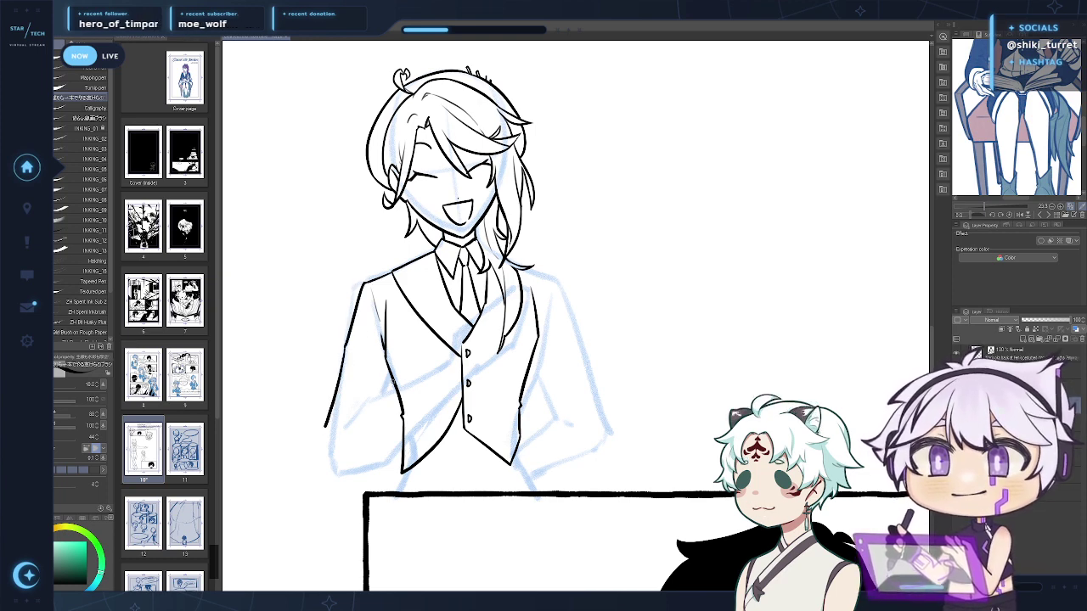
pyautogui.moveTo(390, 371); pyautogui.dragTo(384, 392)
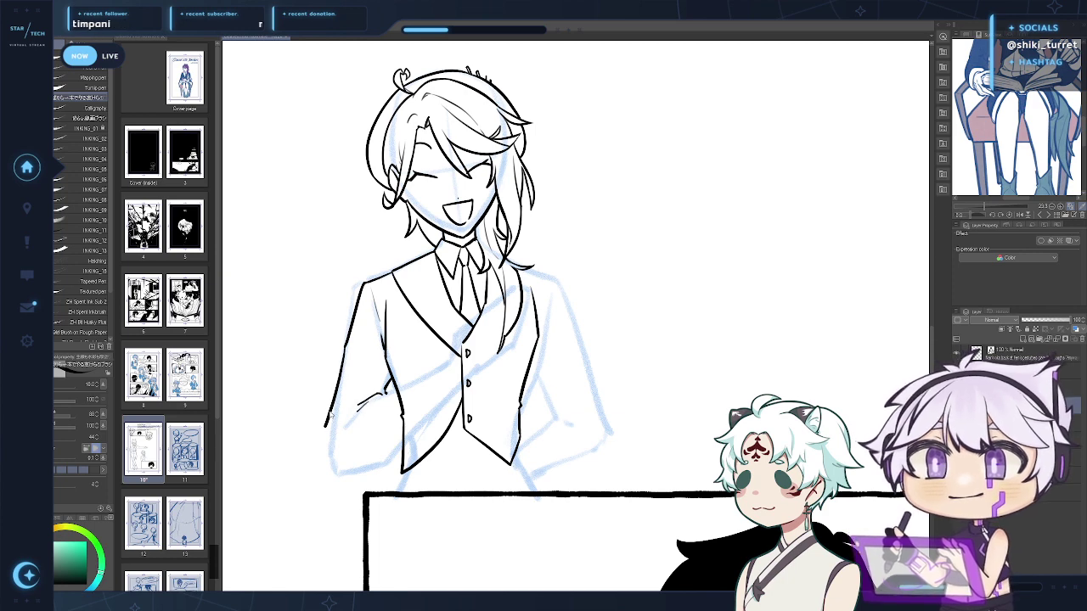
pyautogui.moveTo(324, 439); pyautogui.dragTo(330, 467)
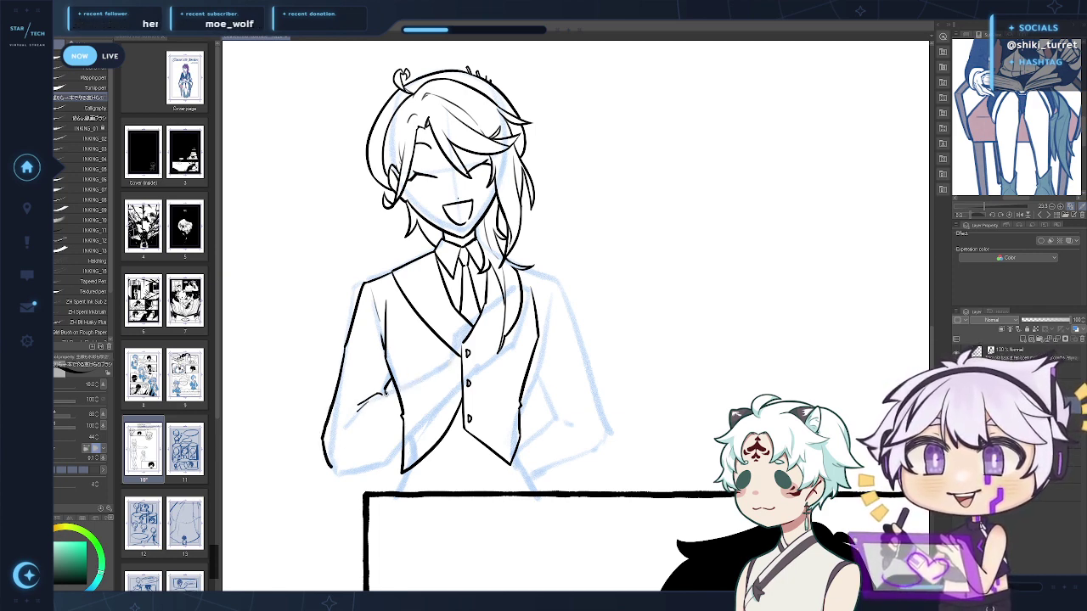
# Ink the bent forearm across the vest and finish it with a rounded cuff at the wrist
pyautogui.moveTo(388, 391); pyautogui.dragTo(435, 367)
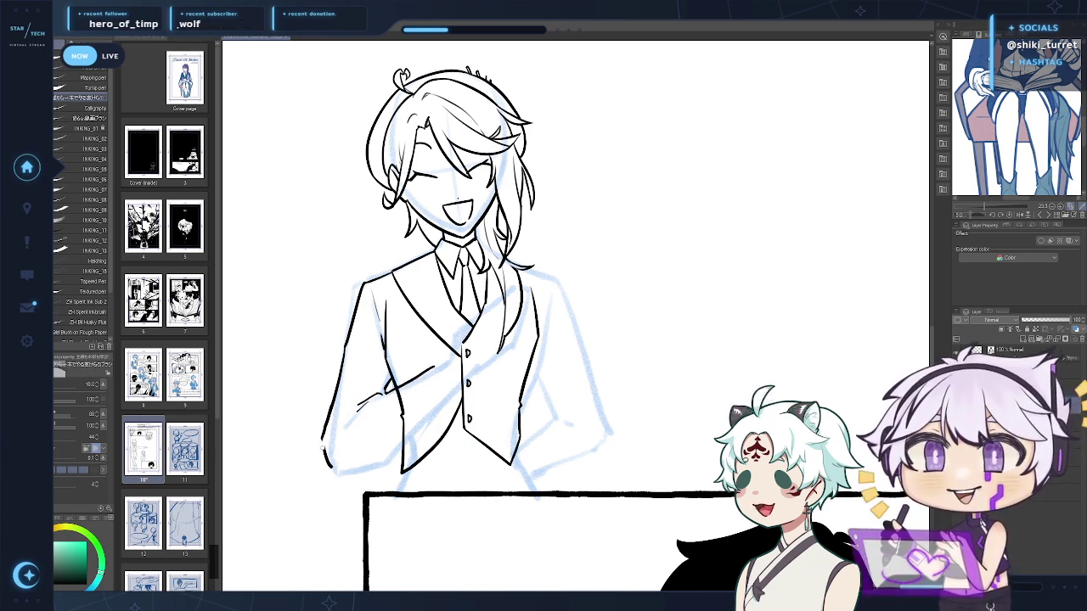
pyautogui.hotkey('ctrl', 'z')
pyautogui.moveTo(323, 438)
pyautogui.mouseDown()
pyautogui.moveTo(338, 475)
pyautogui.moveTo(396, 456)
pyautogui.moveTo(442, 406)
pyautogui.mouseUp()
pyautogui.hotkey('ctrl', 'z')
pyautogui.hotkey('ctrl', 'z')
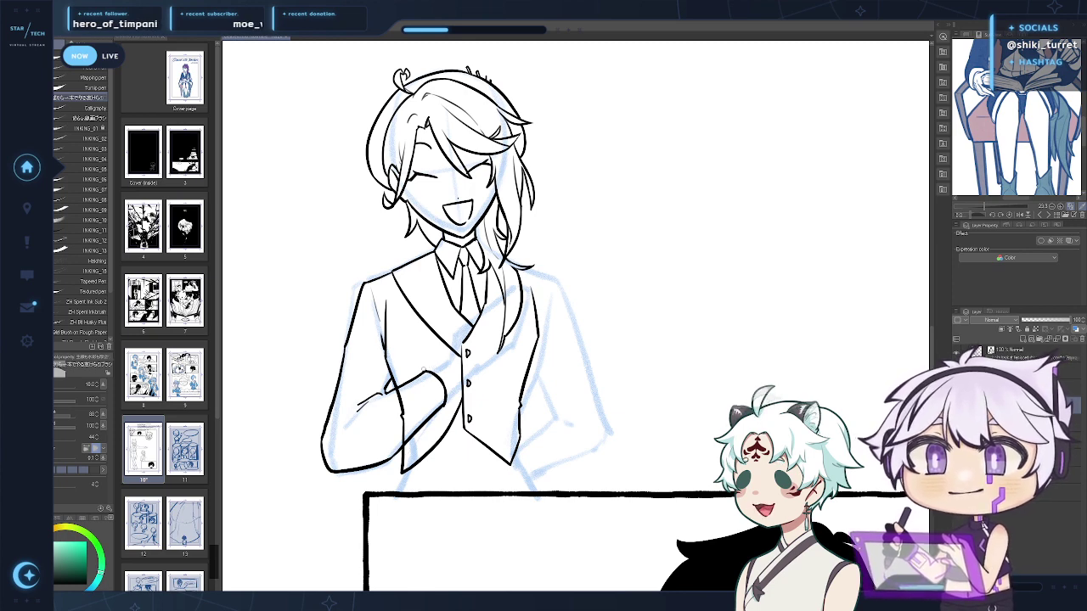
pyautogui.moveTo(423, 371); pyautogui.dragTo(449, 357)
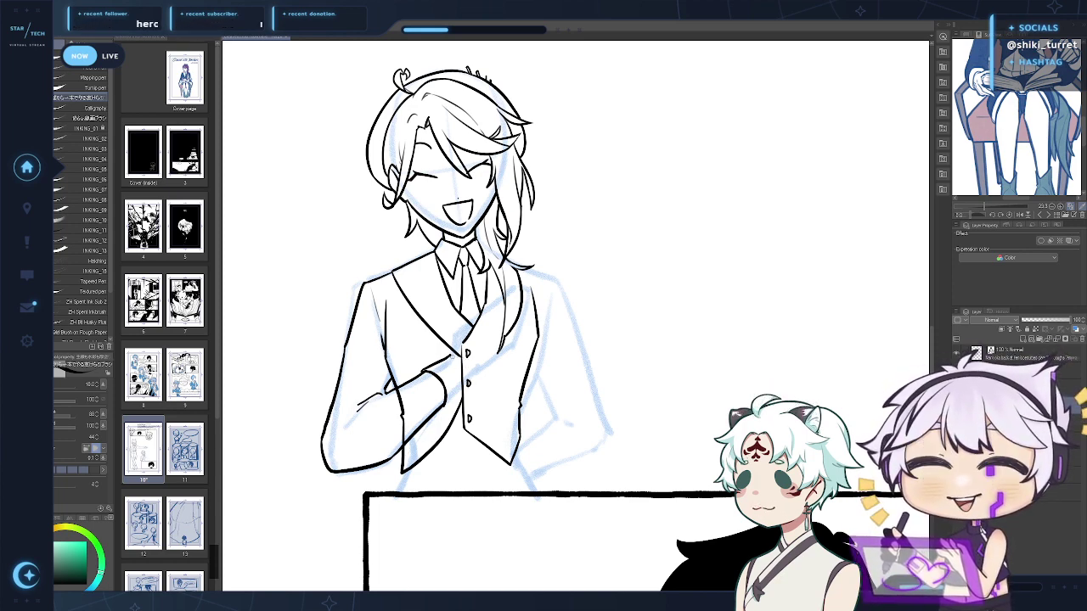
pyautogui.moveTo(451, 356)
pyautogui.mouseDown()
pyautogui.moveTo(468, 383)
pyautogui.moveTo(449, 405)
pyautogui.mouseUp()
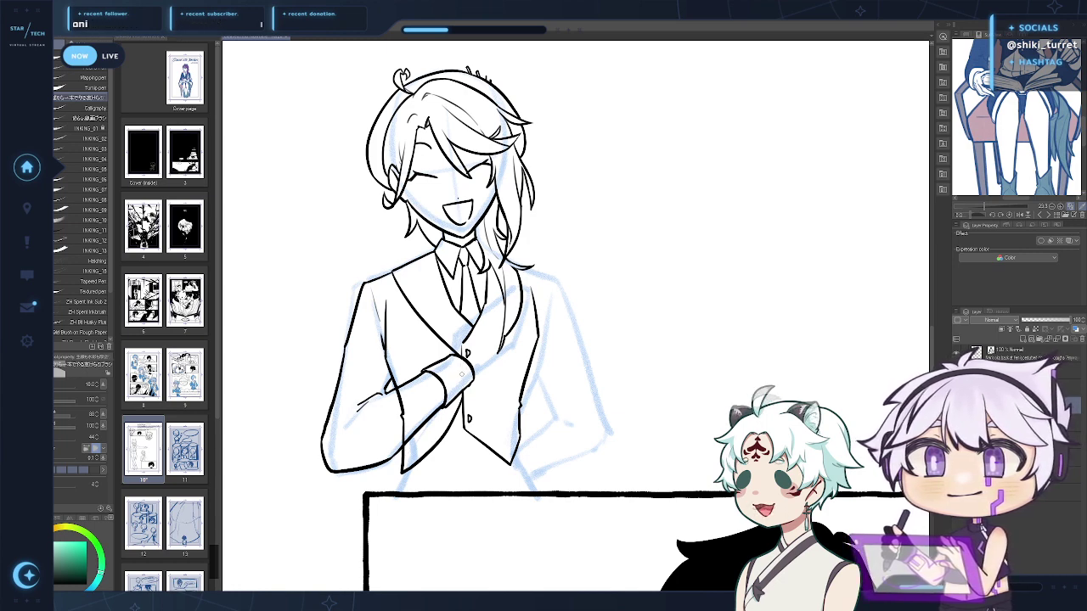
# Ink the shoulder and armhole line on the figure's other side, redoing the armhole stroke
pyautogui.moveTo(554, 295); pyautogui.dragTo(533, 307)
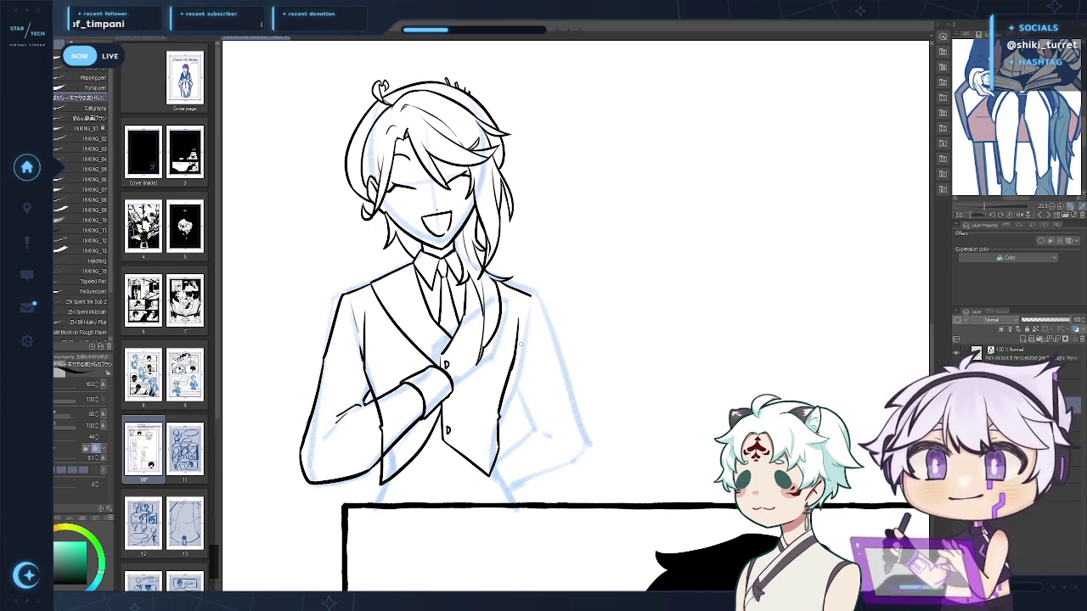
pyautogui.moveTo(514, 316); pyautogui.dragTo(517, 370)
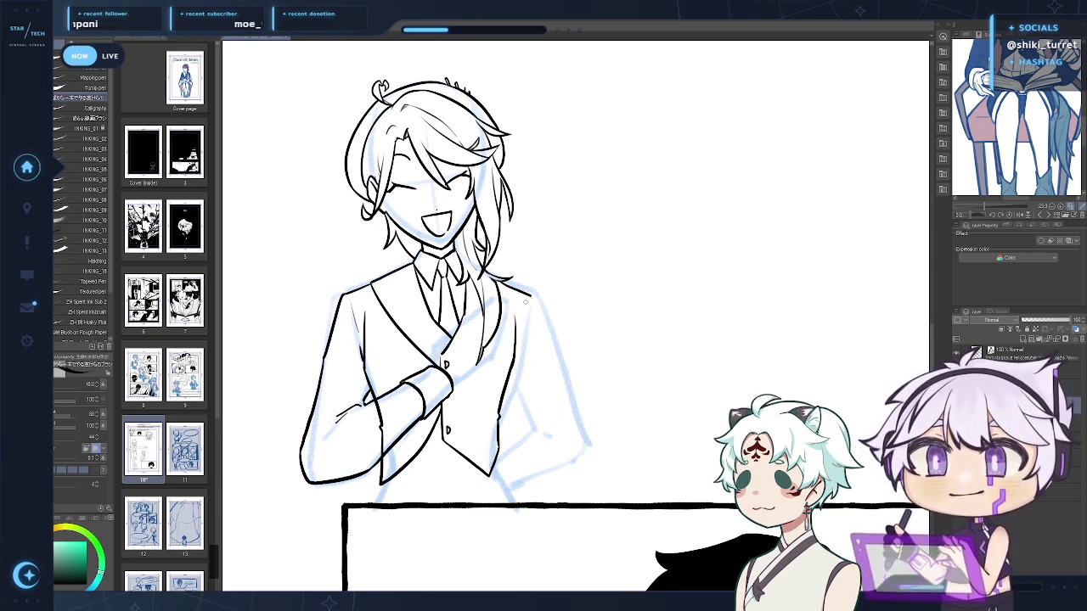
pyautogui.hotkey('ctrl', 'z')
pyautogui.moveTo(521, 318)
pyautogui.mouseDown()
pyautogui.moveTo(510, 373)
pyautogui.moveTo(515, 349)
pyautogui.mouseUp()
pyautogui.hotkey('ctrl', 'z')
pyautogui.hotkey('ctrl', 'z')
pyautogui.moveTo(516, 310); pyautogui.dragTo(513, 367)
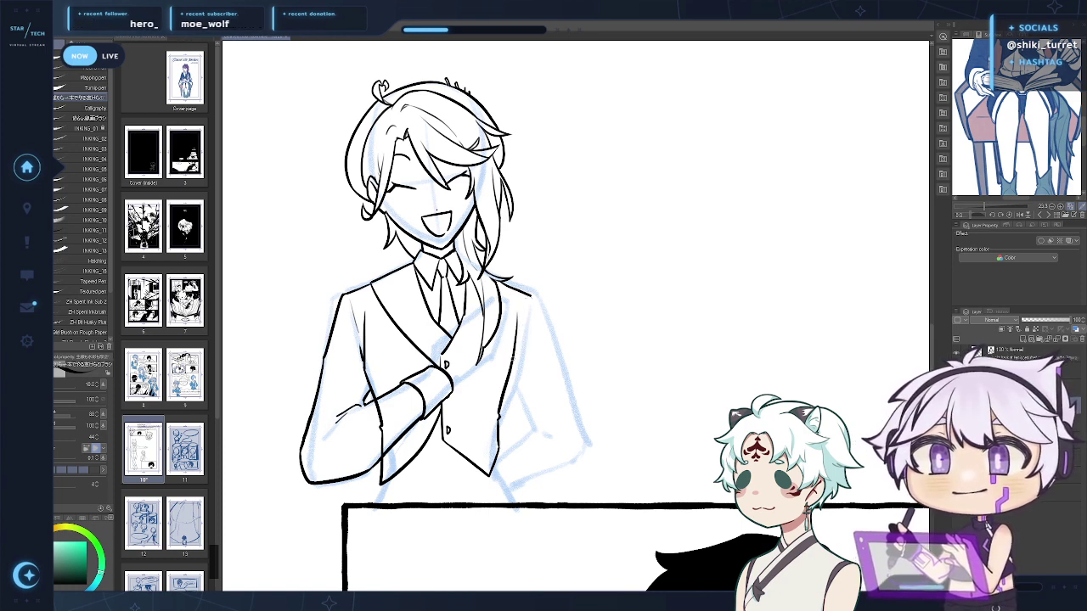
# Trim the upper armhole line on the bent-arm side with transparent ink, and return to the drawing colour
pyautogui.press('c')
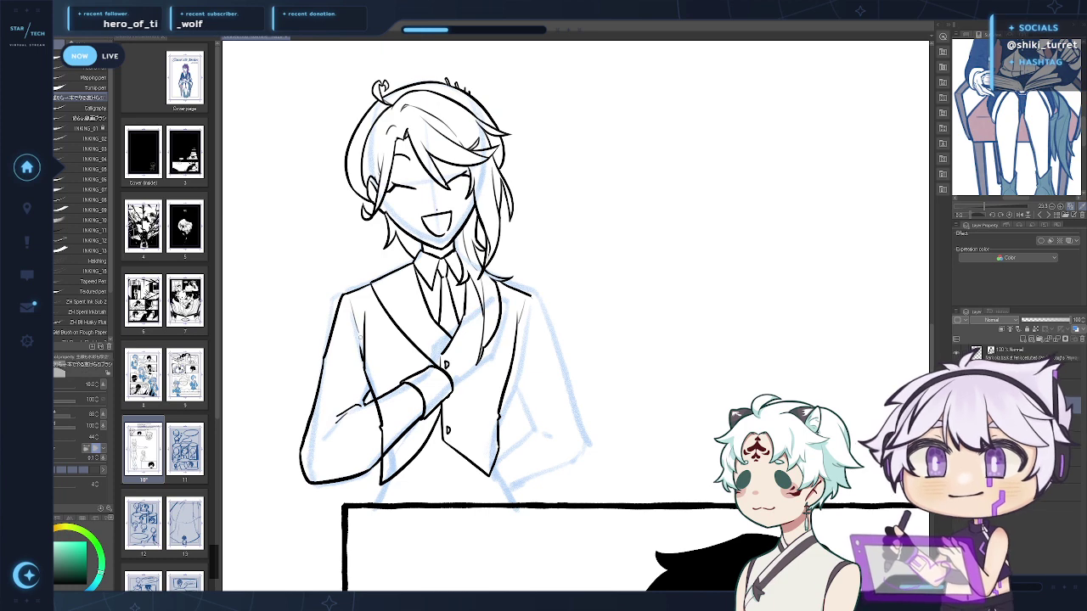
pyautogui.moveTo(363, 359); pyautogui.dragTo(365, 308)
pyautogui.press('c')
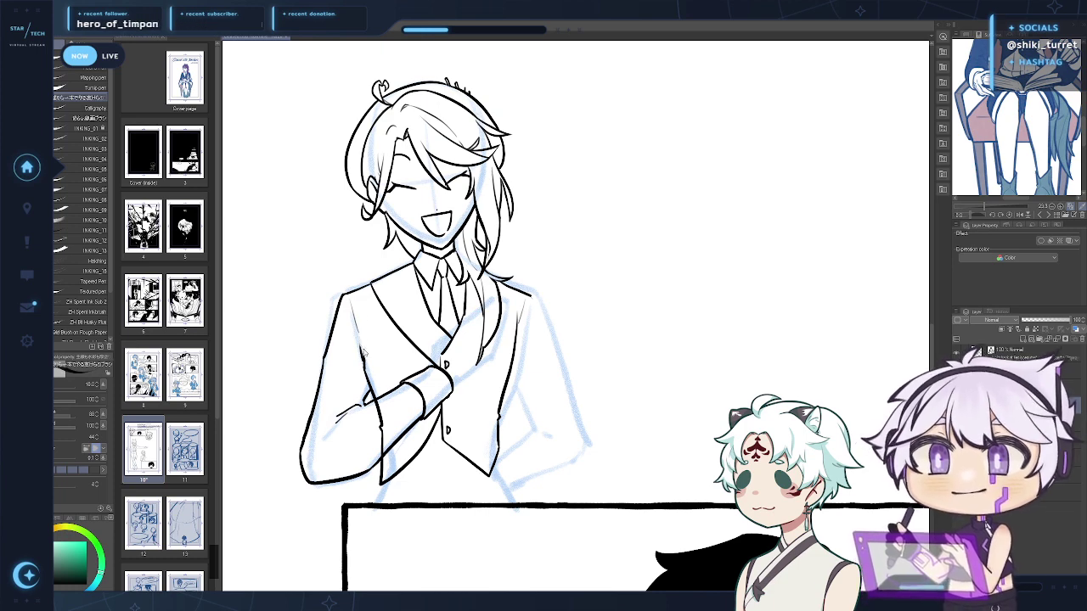
# Ink the remaining arm's outer sleeve from shoulder to elbow, adding the inner edge and fold lines at the bend
pyautogui.moveTo(638, 377); pyautogui.dragTo(633, 362)
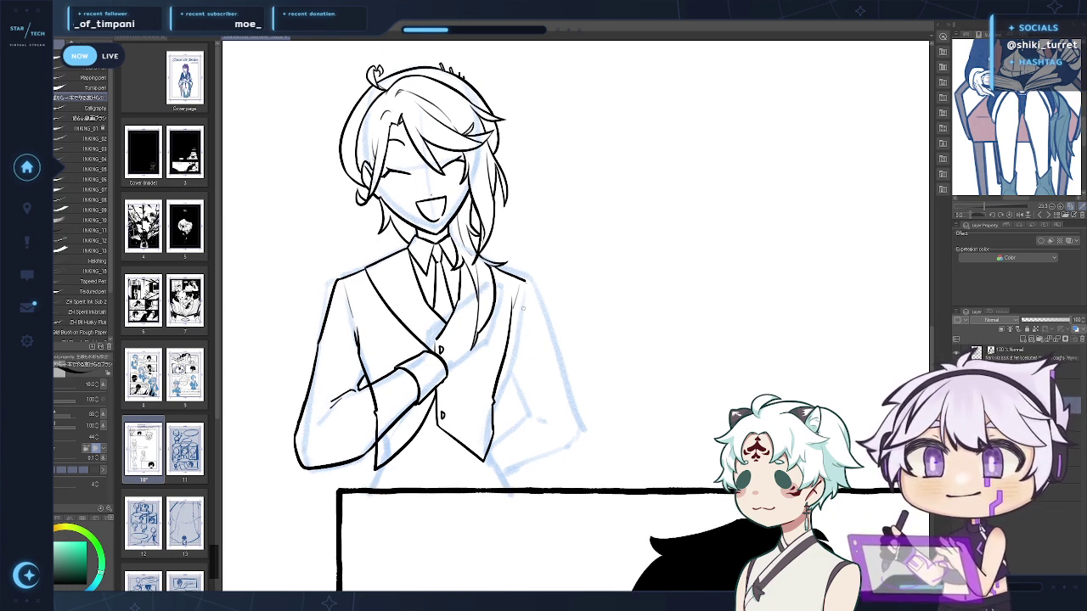
pyautogui.moveTo(526, 279); pyautogui.dragTo(547, 360)
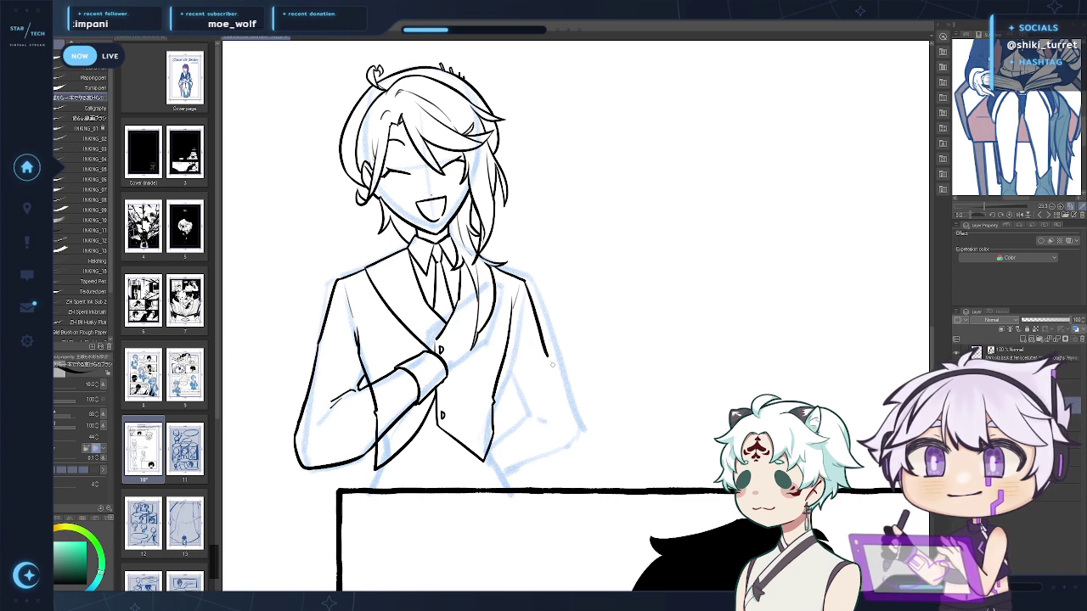
pyautogui.hotkey('ctrl', 'z')
pyautogui.moveTo(546, 354); pyautogui.dragTo(570, 412)
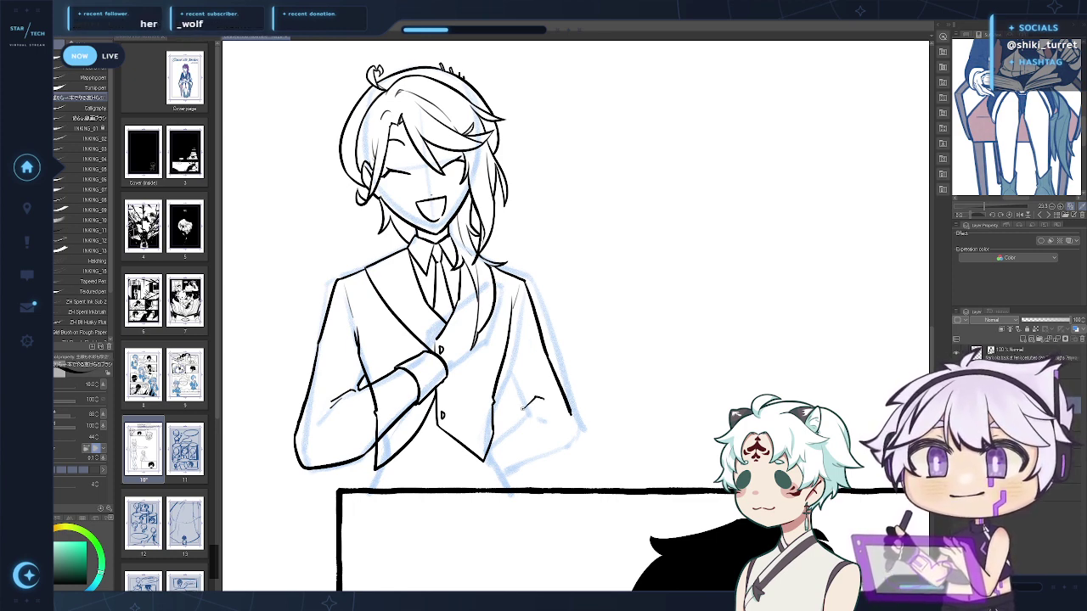
pyautogui.moveTo(506, 373)
pyautogui.mouseDown()
pyautogui.moveTo(519, 406)
pyautogui.moveTo(494, 434)
pyautogui.mouseUp()
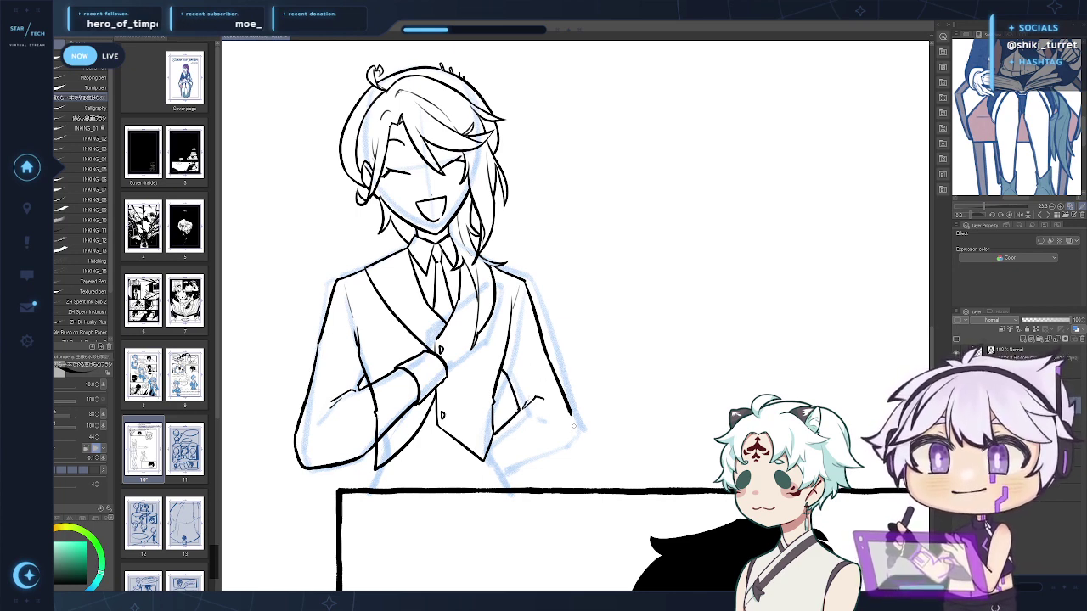
# Ink the remaining forearm's lower edge from the elbow back toward the waist, redoing the stroke for a cleaner line
pyautogui.moveTo(574, 423); pyautogui.dragTo(513, 465)
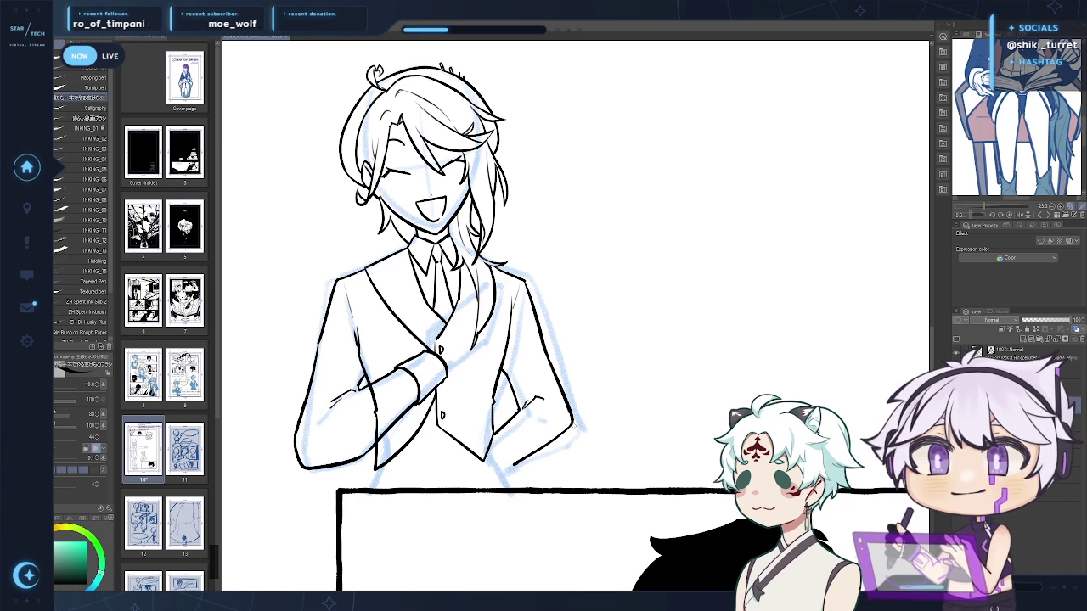
pyautogui.hotkey('ctrl', 'z')
pyautogui.moveTo(573, 423); pyautogui.dragTo(507, 471)
pyautogui.hotkey('ctrl', 'z')
pyautogui.moveTo(573, 423)
pyautogui.mouseDown()
pyautogui.moveTo(503, 474)
pyautogui.moveTo(495, 455)
pyautogui.mouseUp()
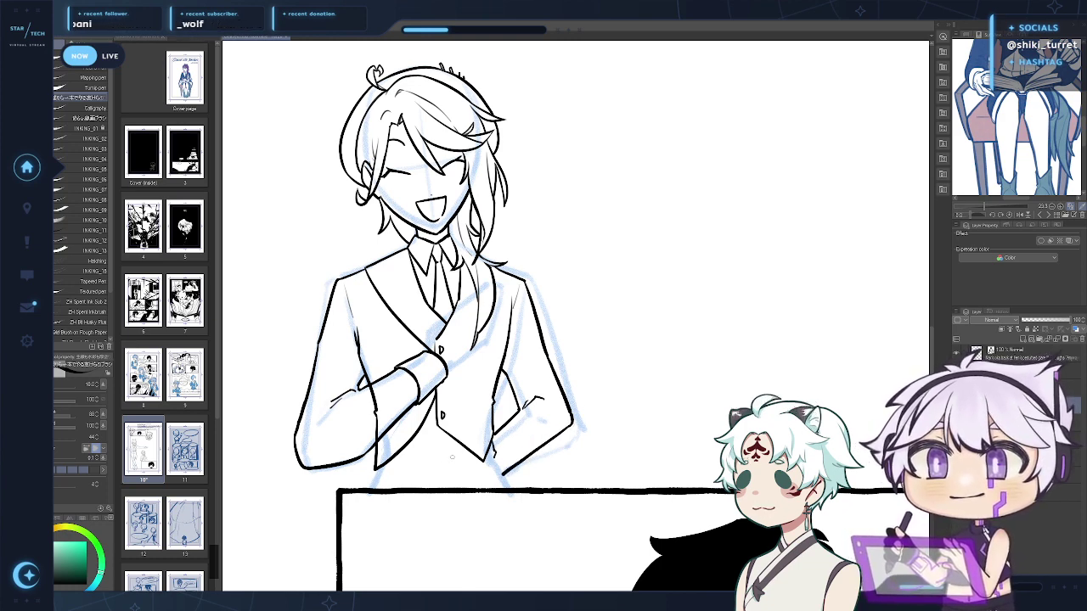
pyautogui.hotkey('ctrl', 'z')
# Ink the curved shirt and waist lines below the vest, above the lower panel border, redoing strokes as needed
pyautogui.moveTo(379, 464); pyautogui.dragTo(484, 462)
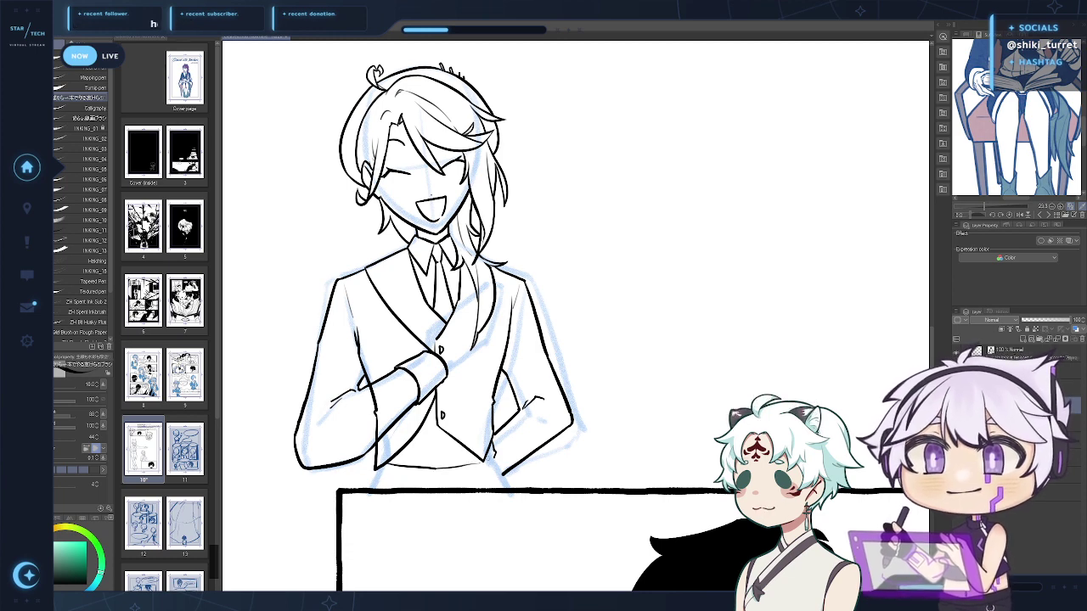
pyautogui.hotkey('ctrl', 'z')
pyautogui.moveTo(396, 470); pyautogui.dragTo(486, 466)
pyautogui.moveTo(409, 455); pyautogui.dragTo(477, 463)
pyautogui.hotkey('ctrl', 'z')
pyautogui.hotkey('ctrl', 'z')
pyautogui.hotkey('ctrl', 'z')
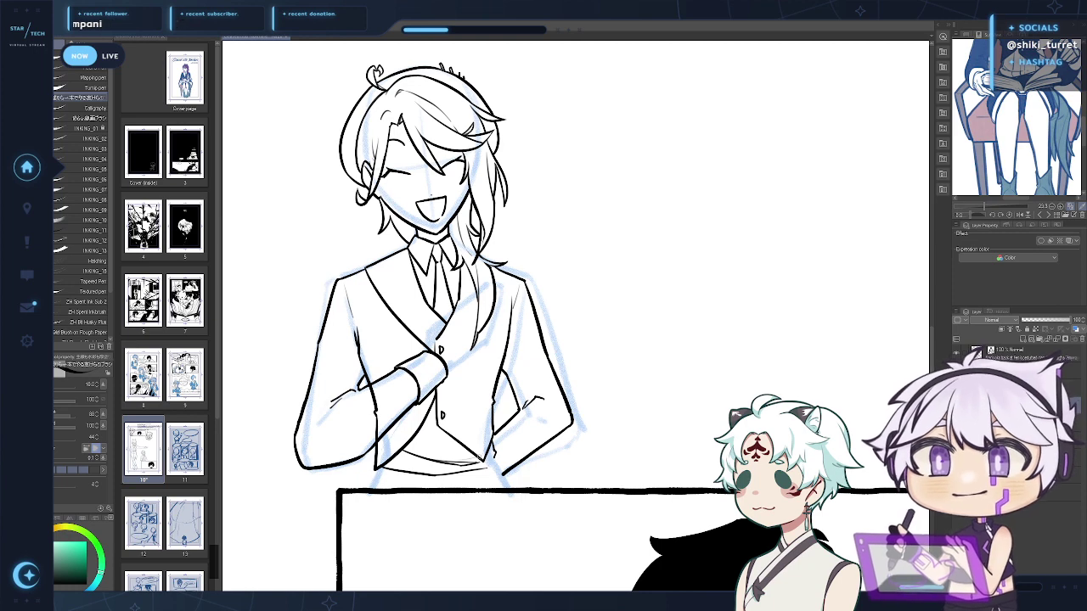
pyautogui.hotkey('ctrl', 'z')
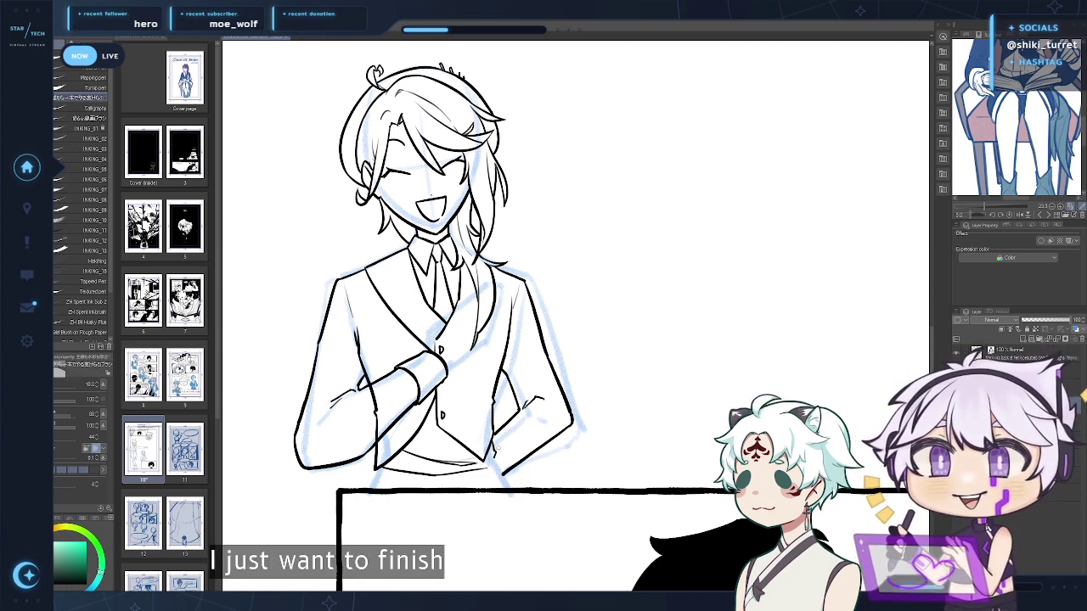
pyautogui.moveTo(494, 454); pyautogui.dragTo(499, 466)
pyautogui.hotkey('ctrl', 'z')
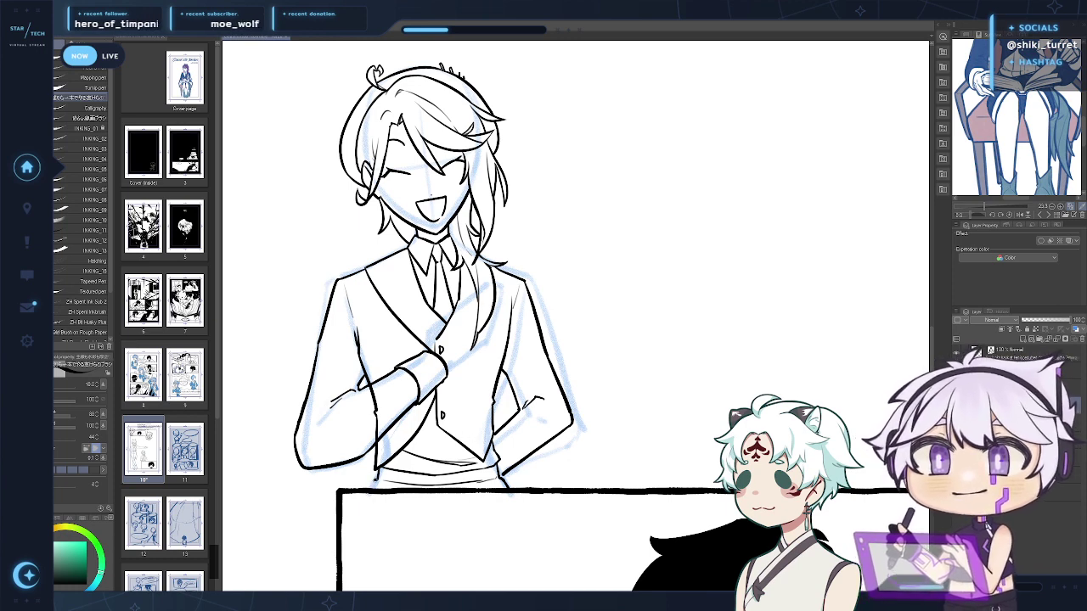
# Show the comic page with the vested figure enlarged as reference, and ink the waistband with its small buttons
pyautogui.click(1043, 216)
pyautogui.click(1042, 215)
pyautogui.click(1043, 216)
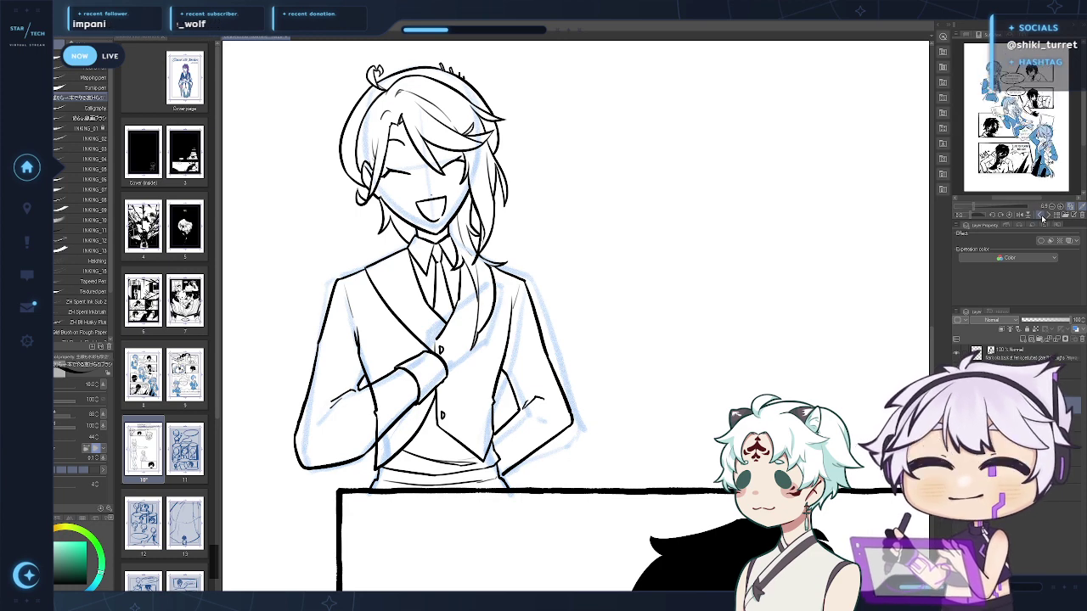
pyautogui.moveTo(976, 210); pyautogui.dragTo(985, 207)
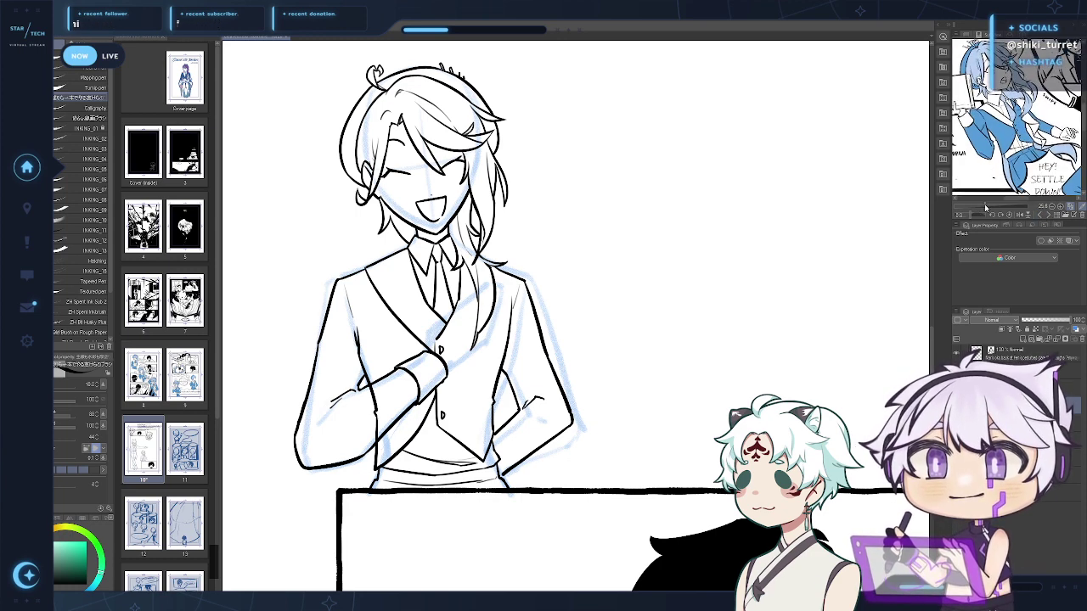
pyautogui.moveTo(539, 411); pyautogui.dragTo(540, 388)
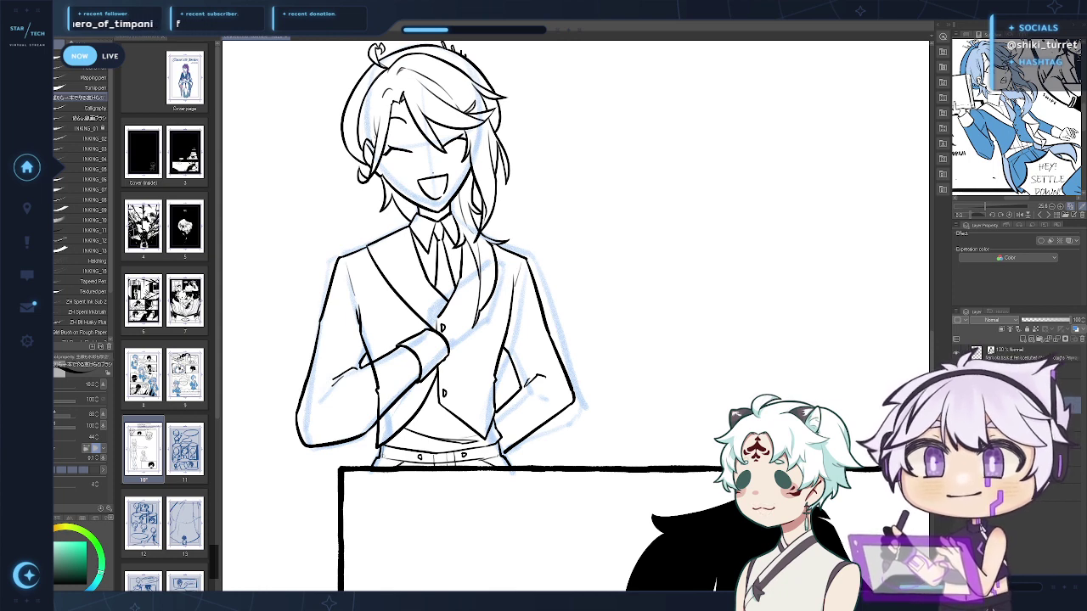
pyautogui.moveTo(534, 420); pyautogui.dragTo(543, 405)
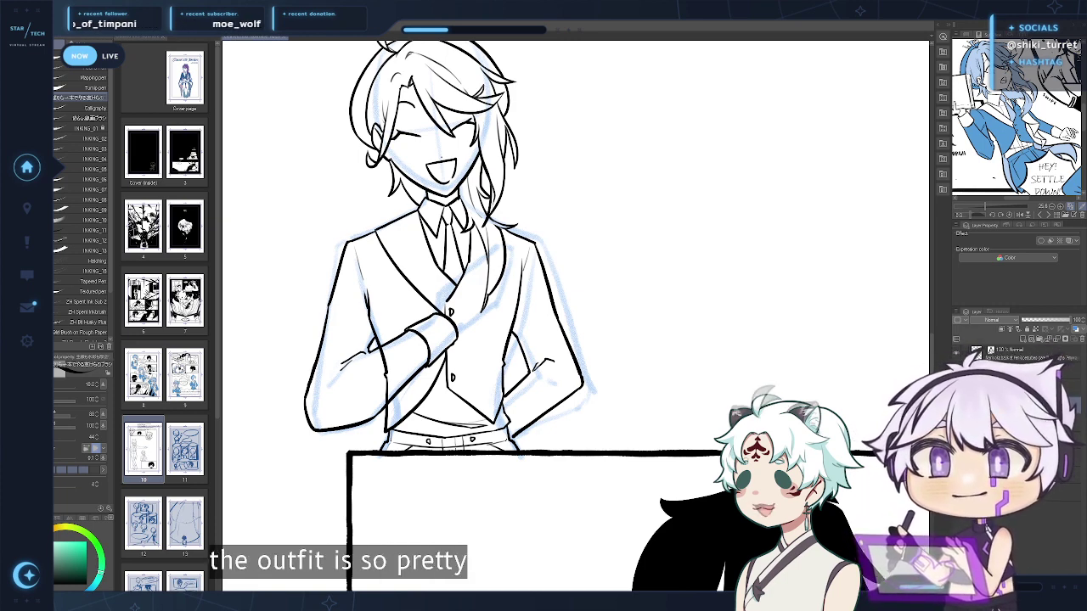
pyautogui.moveTo(664, 322)
pyautogui.mouseDown()
pyautogui.moveTo(671, 329)
pyautogui.moveTo(670, 313)
pyautogui.mouseUp()
pyautogui.press('e')
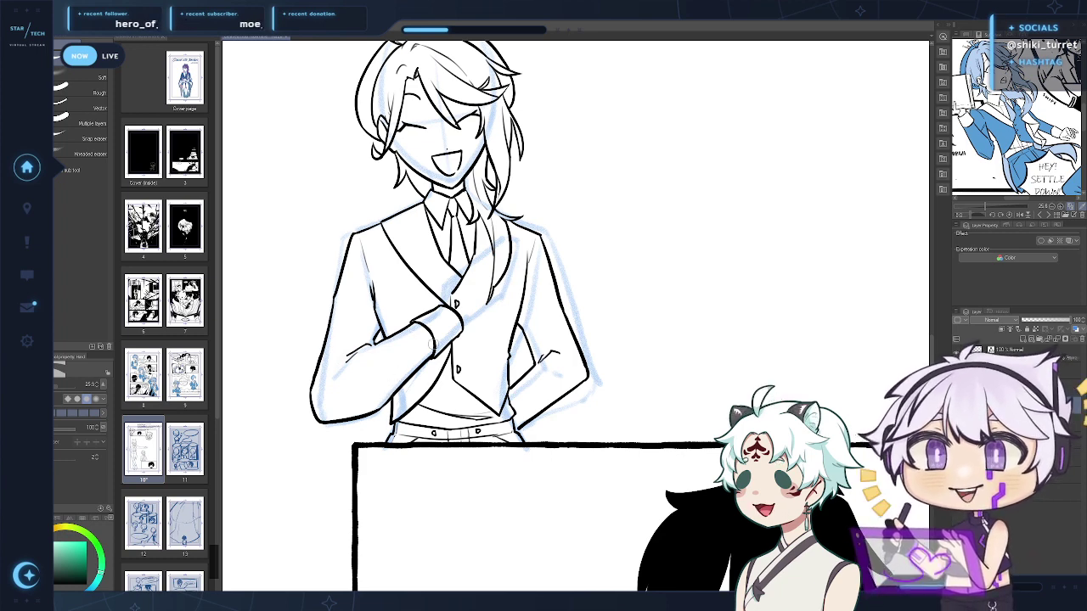
pyautogui.moveTo(708, 317); pyautogui.dragTo(701, 349)
pyautogui.press('p')
pyautogui.moveTo(616, 299); pyautogui.dragTo(630, 303)
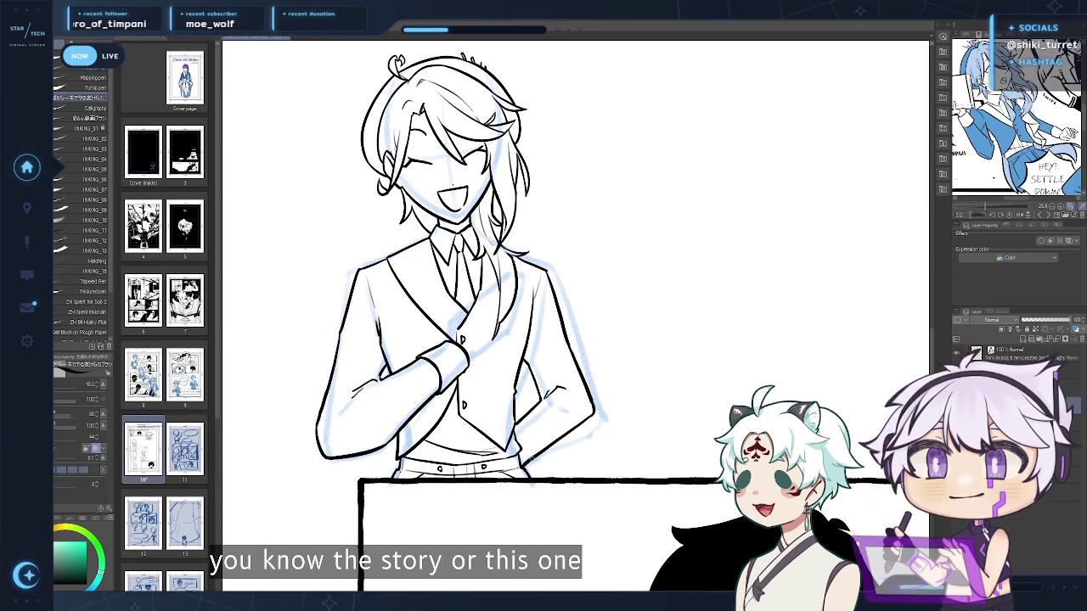
pyautogui.moveTo(497, 483); pyautogui.dragTo(467, 262)
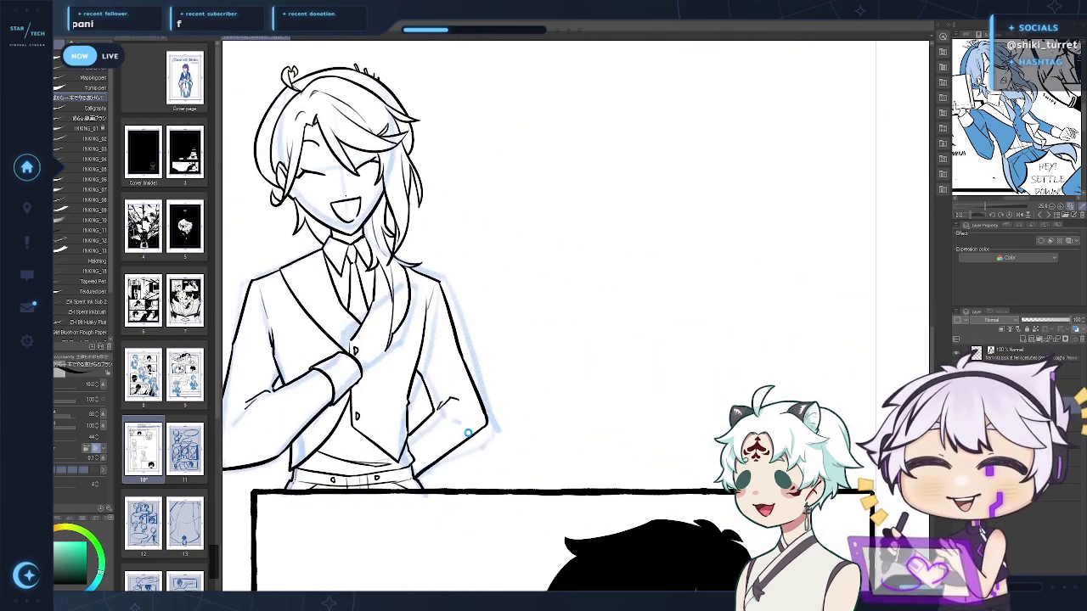
pyautogui.moveTo(487, 439); pyautogui.dragTo(536, 455)
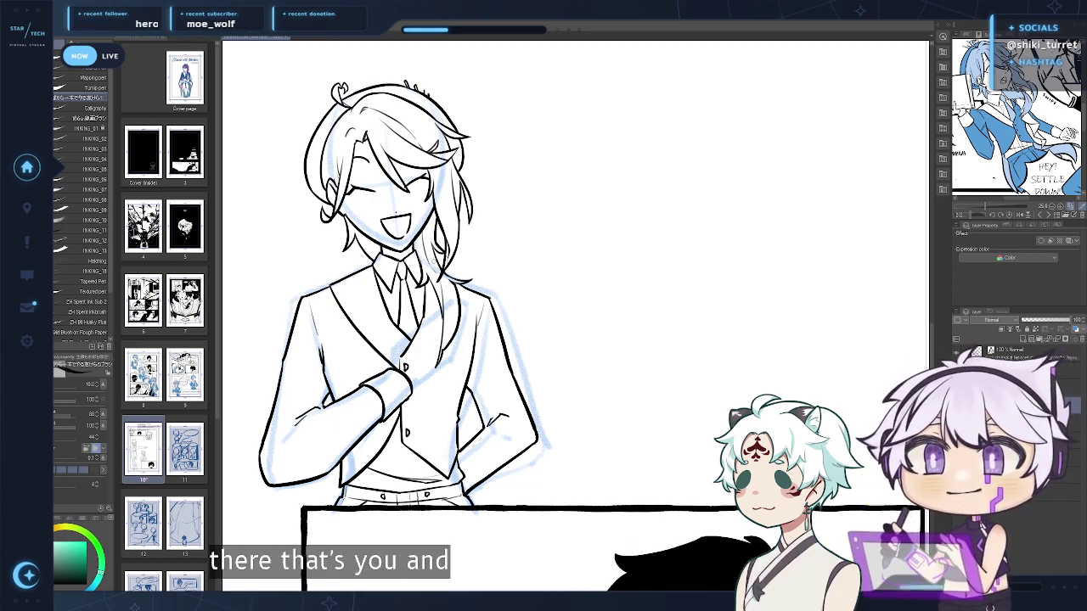
pyautogui.moveTo(507, 283)
pyautogui.mouseDown()
pyautogui.moveTo(580, 298)
pyautogui.moveTo(516, 267)
pyautogui.mouseUp()
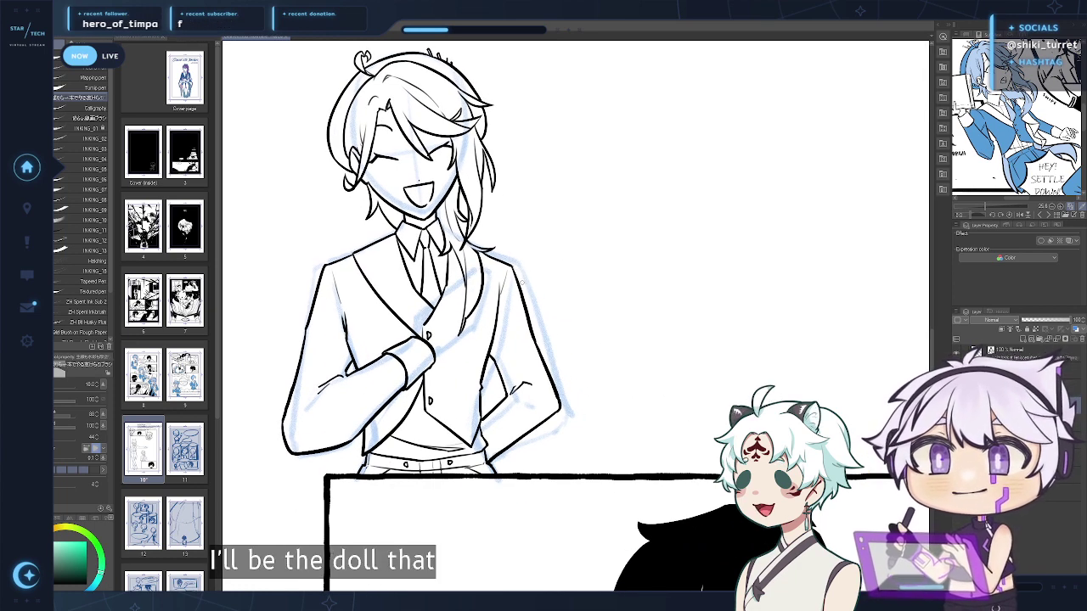
pyautogui.moveTo(518, 344)
pyautogui.mouseDown()
pyautogui.moveTo(563, 419)
pyautogui.moveTo(565, 319)
pyautogui.mouseUp()
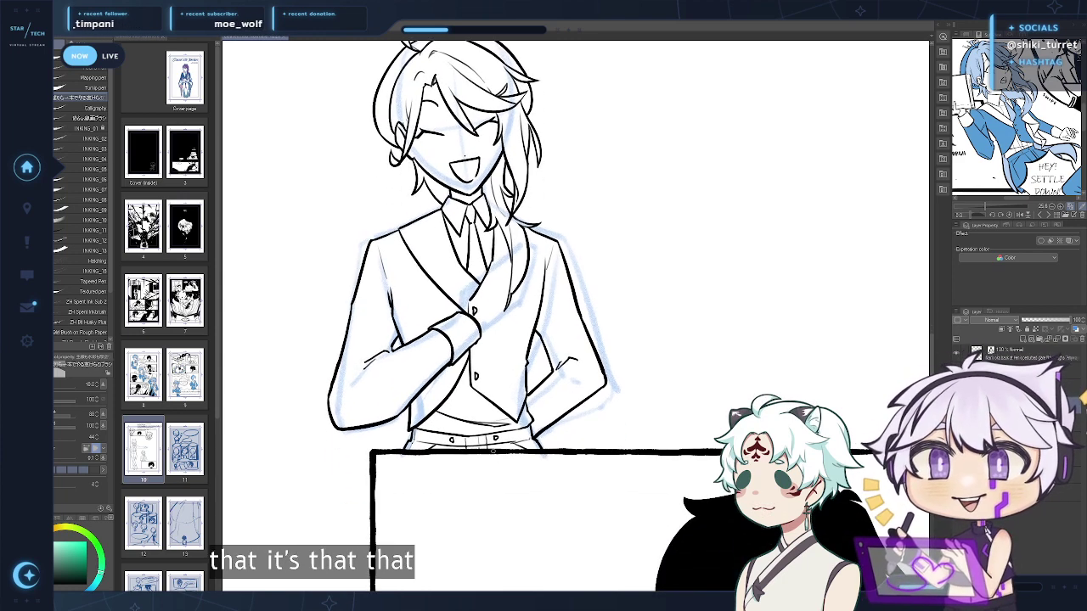
pyautogui.moveTo(416, 411); pyautogui.dragTo(442, 447)
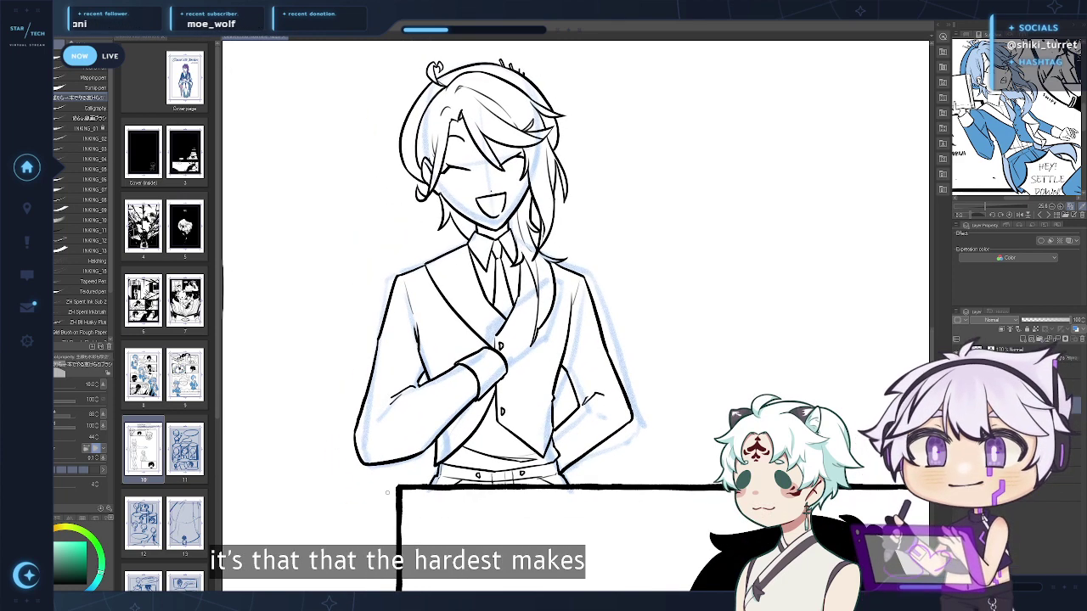
pyautogui.scroll(2, 354, 512)
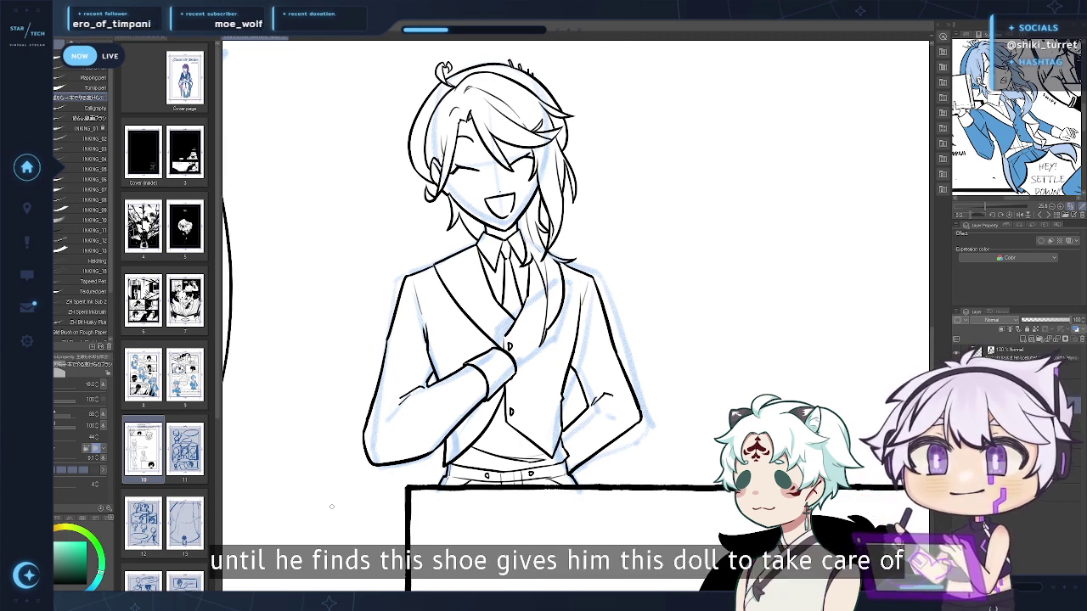
pyautogui.moveTo(697, 332); pyautogui.dragTo(658, 334)
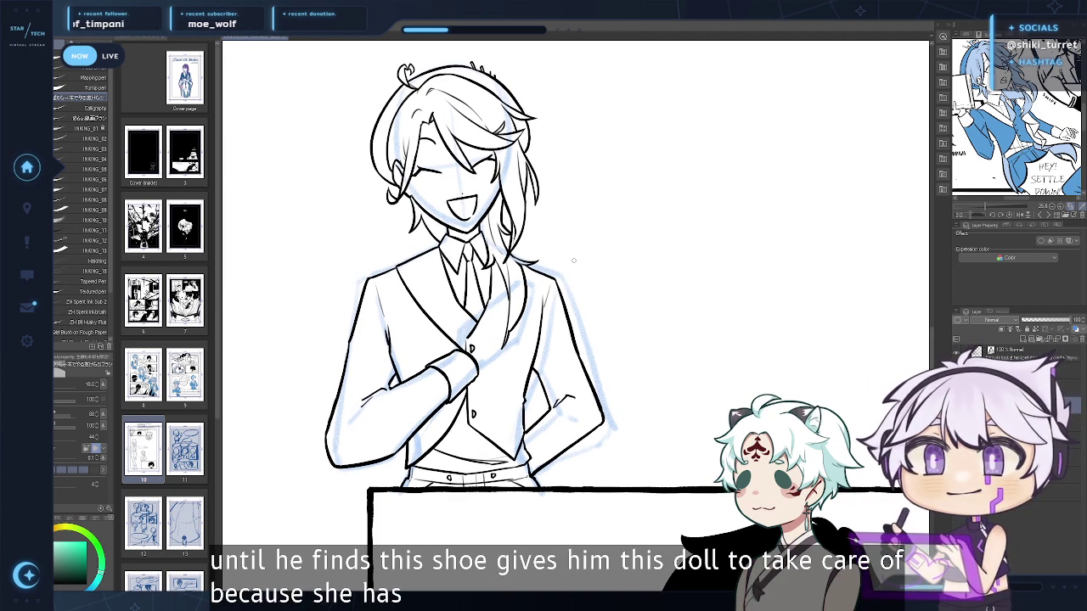
pyautogui.moveTo(390, 186); pyautogui.dragTo(385, 200)
pyautogui.hotkey('ctrl', 'z')
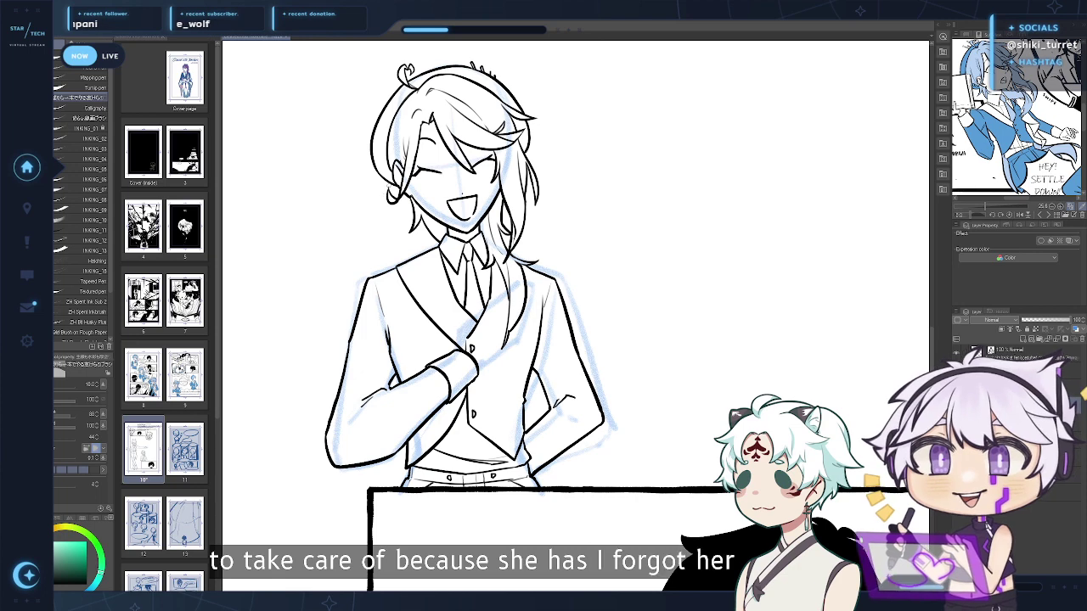
pyautogui.moveTo(403, 304); pyautogui.dragTo(433, 312)
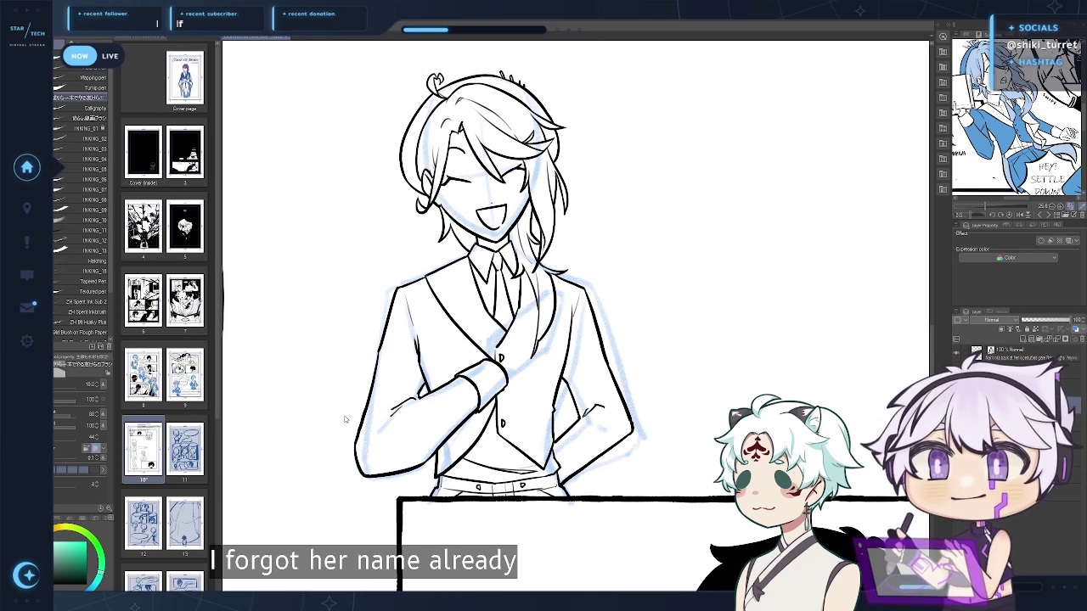
pyautogui.moveTo(346, 419); pyautogui.dragTo(350, 427)
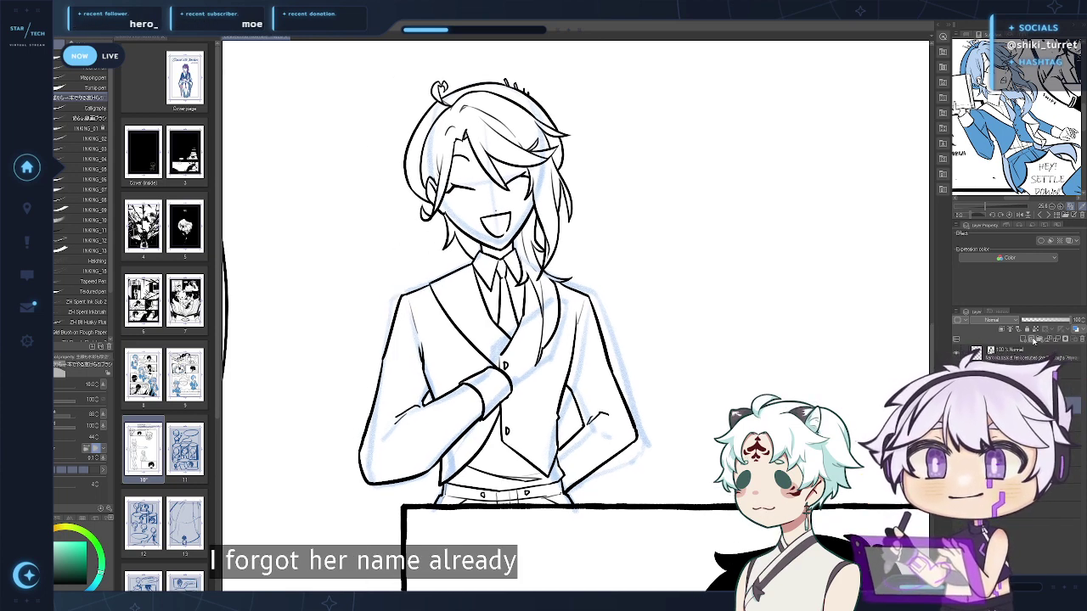
# Save the page and ink the figure's hand with its fingers resting on the chest above the cuff
pyautogui.hotkey('ctrl', 's')
pyautogui.moveTo(366, 533)
pyautogui.mouseDown()
pyautogui.moveTo(344, 510)
pyautogui.moveTo(360, 515)
pyautogui.moveTo(363, 505)
pyautogui.mouseUp()
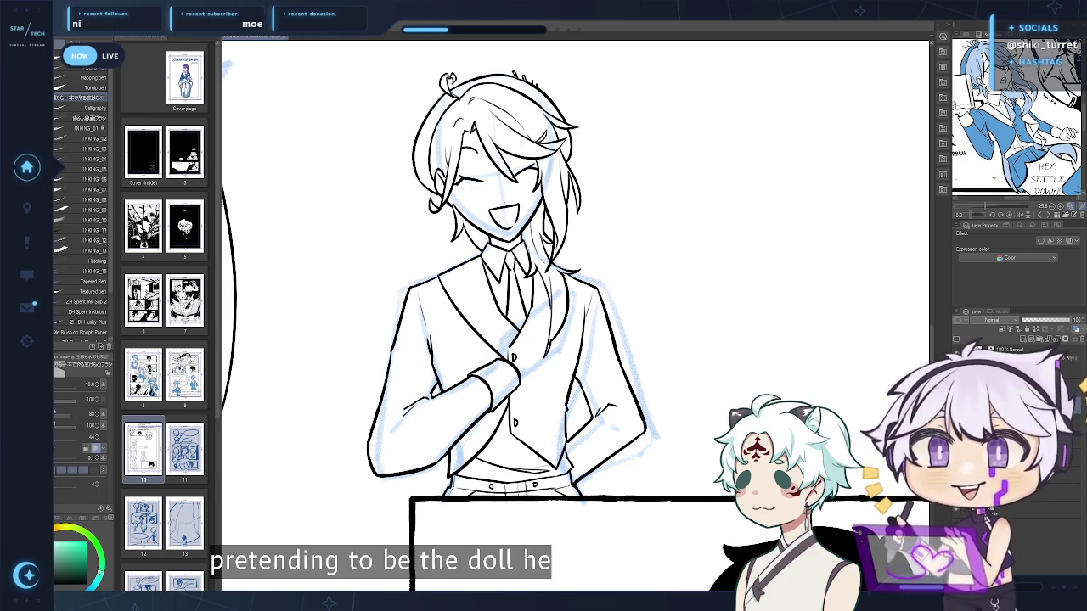
pyautogui.moveTo(544, 323); pyautogui.dragTo(494, 302)
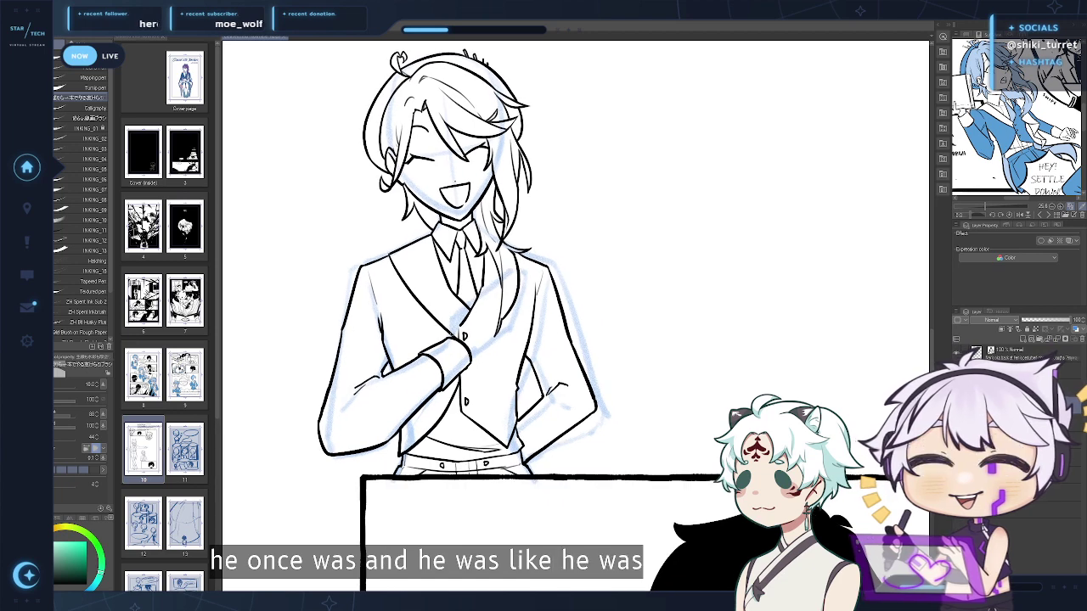
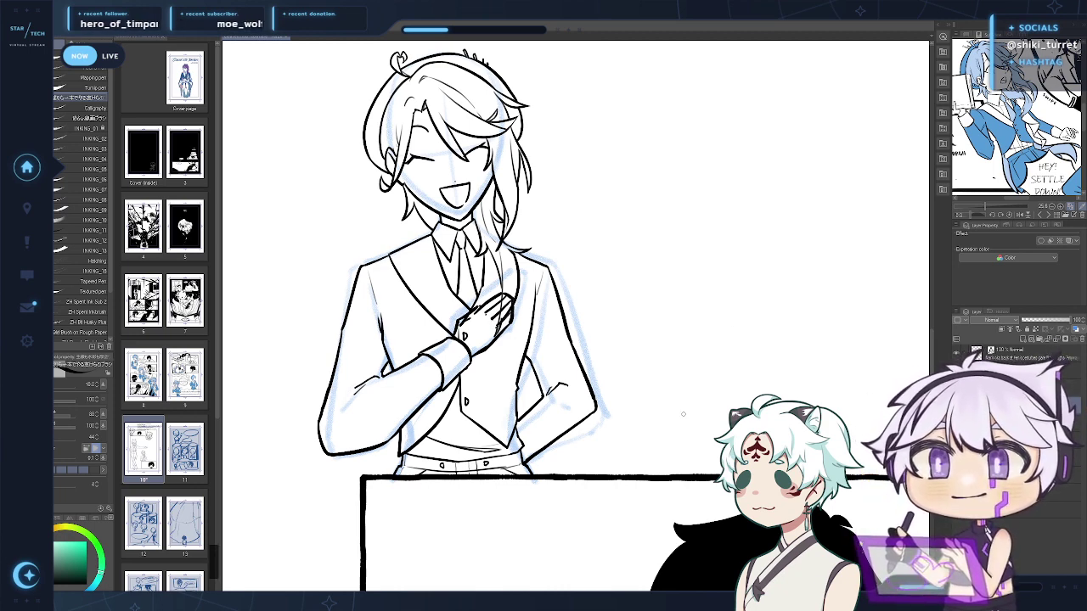
# Erase the small button overlapping the hand on the chest and ink fine detail lines on the hand and at the waist
pyautogui.press('e')
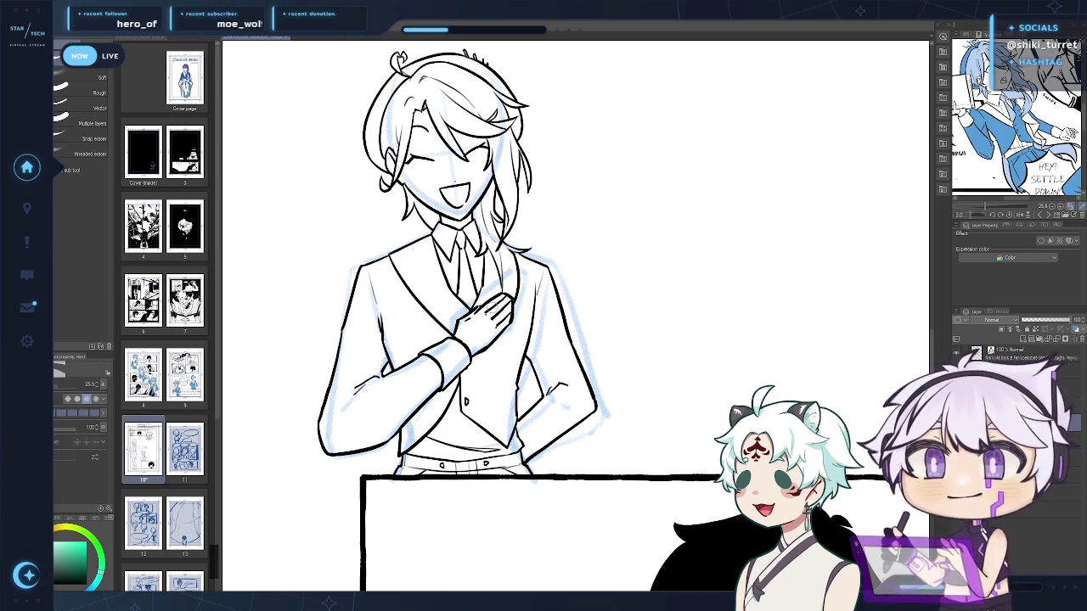
pyautogui.press('p')
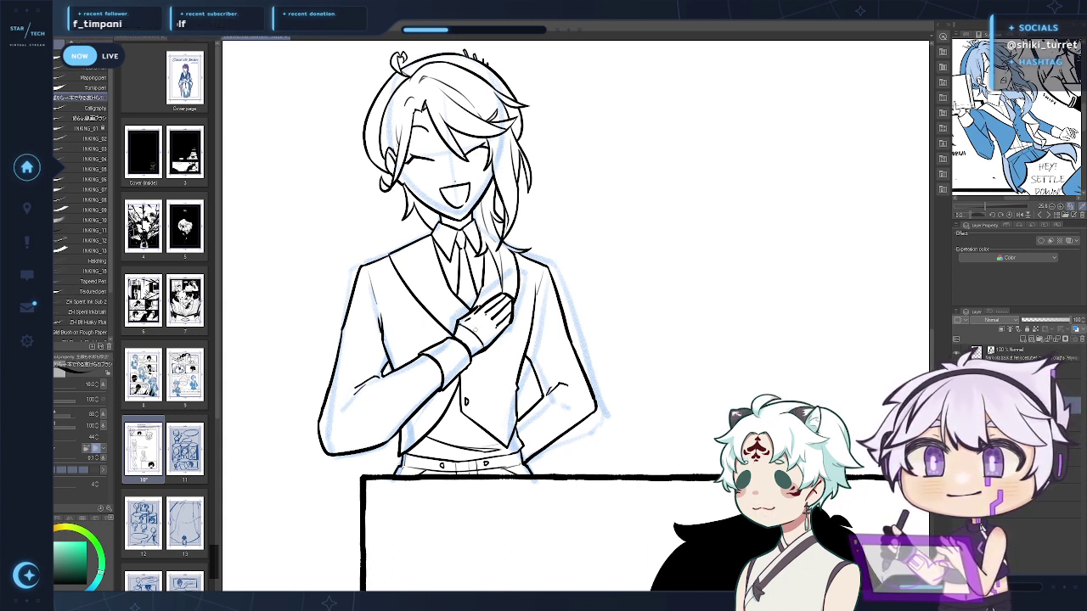
pyautogui.moveTo(478, 325); pyautogui.dragTo(480, 325)
pyautogui.hotkey('ctrl', 'z')
pyautogui.hotkey('ctrl', 'z')
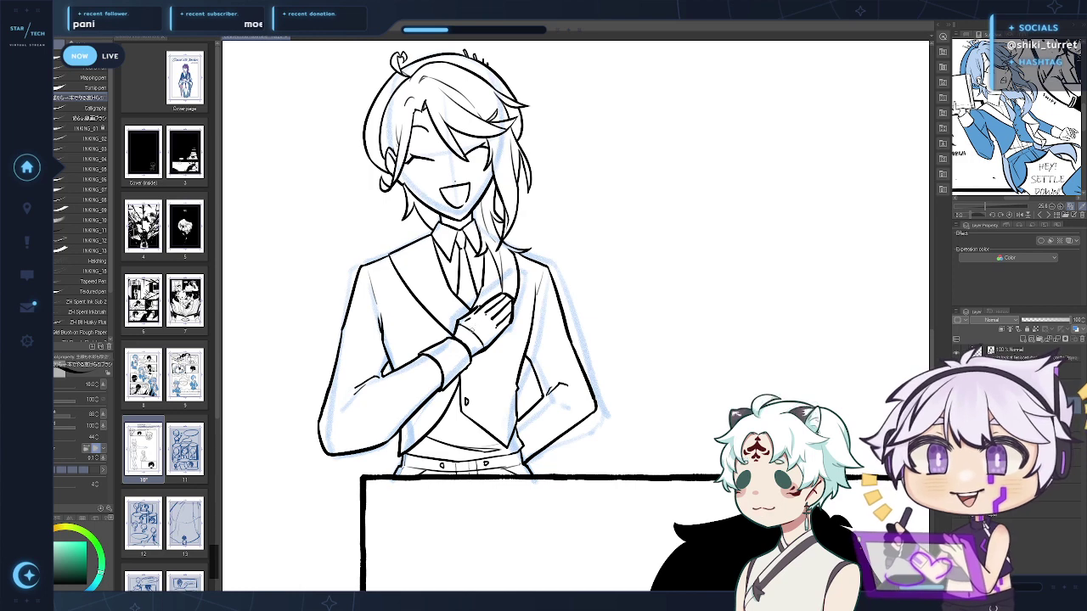
pyautogui.moveTo(552, 414); pyautogui.dragTo(588, 424)
pyautogui.moveTo(487, 410)
pyautogui.mouseDown()
pyautogui.moveTo(517, 423)
pyautogui.moveTo(527, 448)
pyautogui.moveTo(566, 452)
pyautogui.moveTo(532, 404)
pyautogui.moveTo(499, 382)
pyautogui.moveTo(446, 389)
pyautogui.mouseUp()
pyautogui.click(956, 370)
pyautogui.click(956, 370)
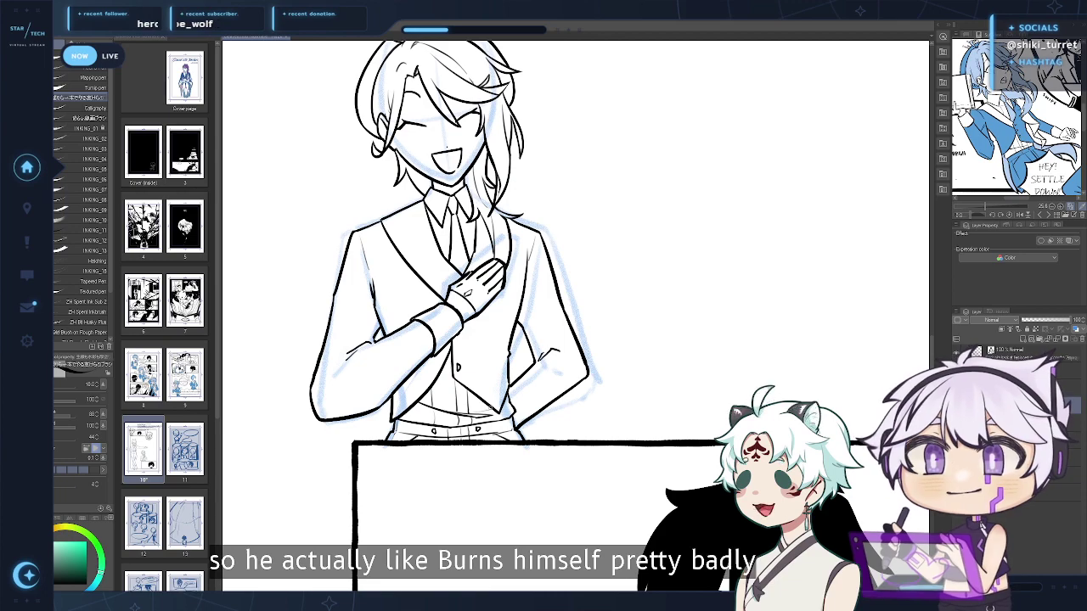
# Examine the inked half-length figure against the whole page layout and compare it with its last edit undone and redone
pyautogui.moveTo(494, 416); pyautogui.dragTo(503, 444)
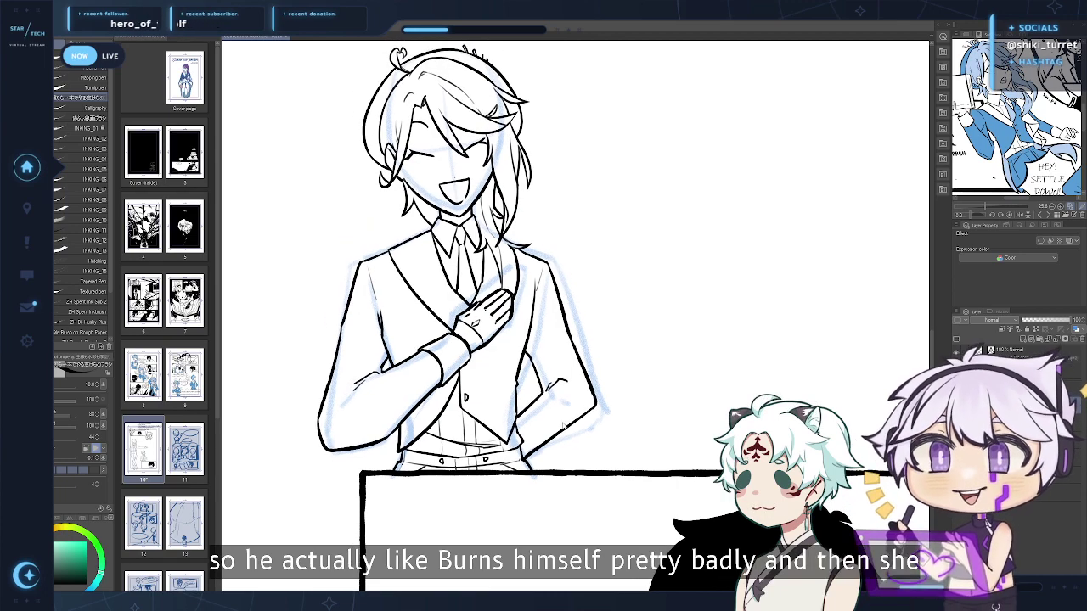
pyautogui.moveTo(606, 459)
pyautogui.mouseDown()
pyautogui.moveTo(624, 444)
pyautogui.moveTo(619, 496)
pyautogui.moveTo(599, 507)
pyautogui.moveTo(658, 480)
pyautogui.moveTo(591, 459)
pyautogui.mouseUp()
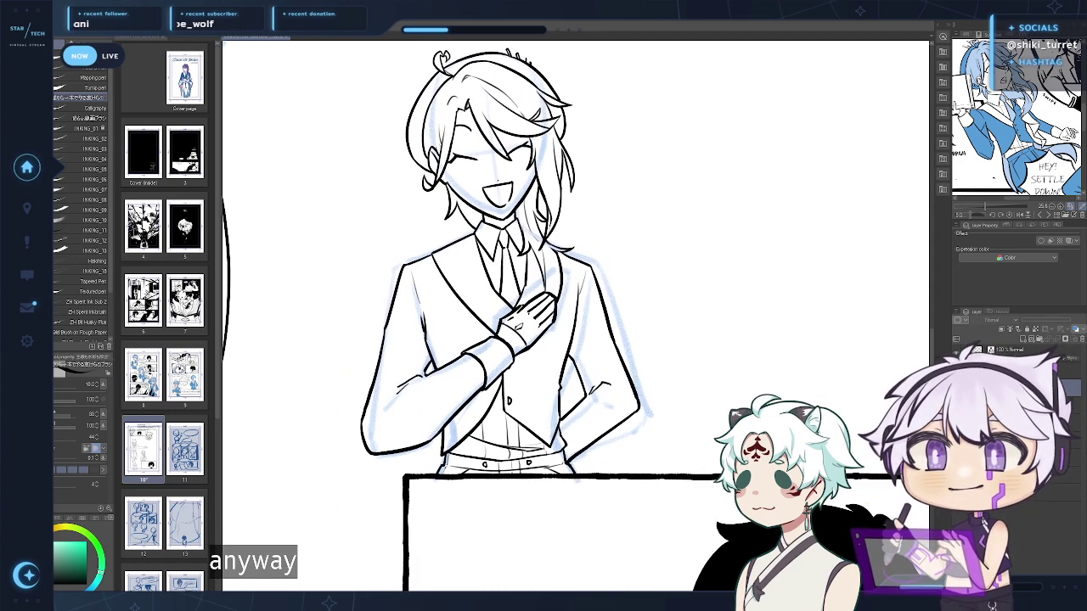
pyautogui.keyDown('alt'); pyautogui.click(747, 397); pyautogui.keyUp('alt')
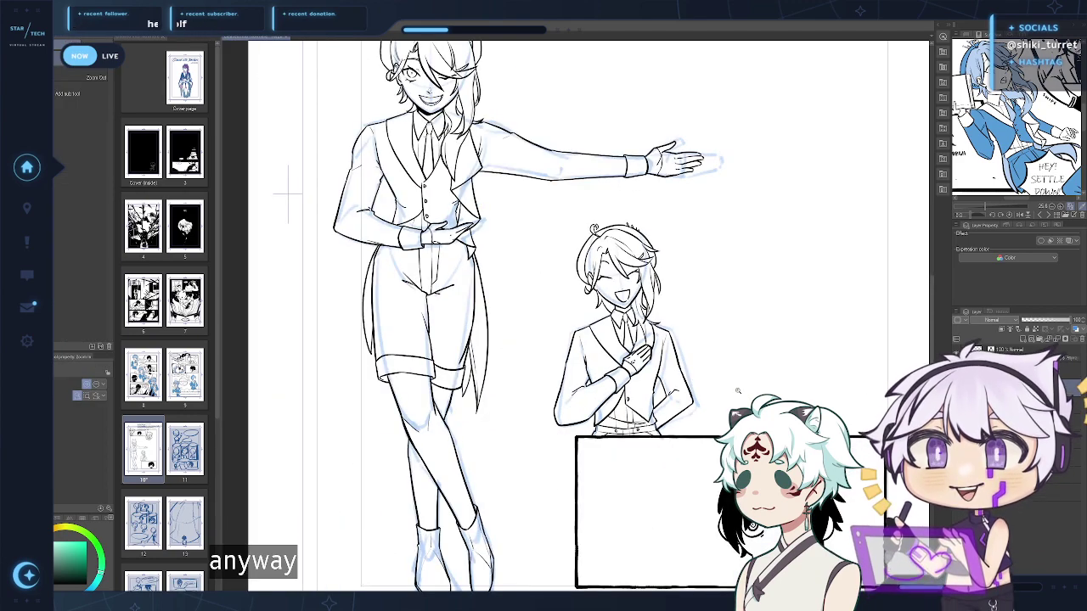
pyautogui.moveTo(523, 423); pyautogui.dragTo(538, 482)
pyautogui.keyDown('alt'); pyautogui.click(518, 404); pyautogui.keyUp('alt')
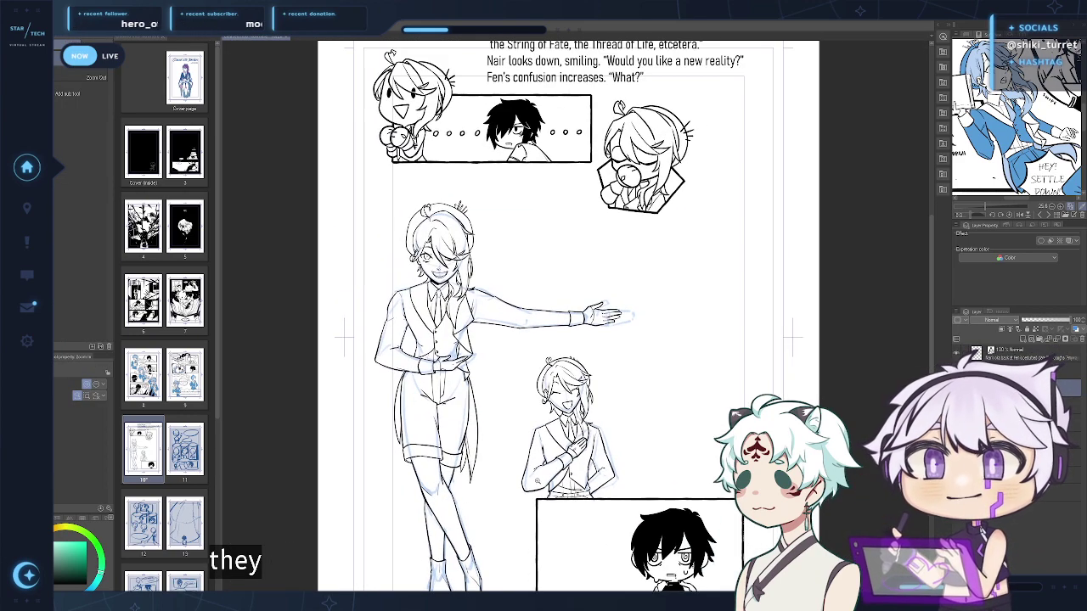
pyautogui.scroll(-5, 539, 481)
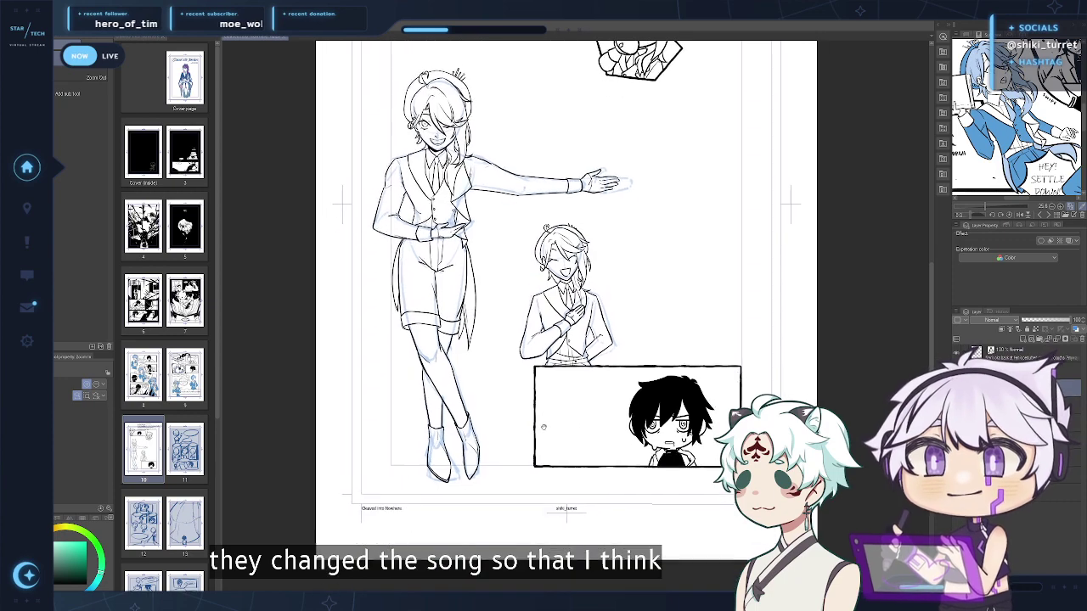
pyautogui.moveTo(544, 427)
pyautogui.mouseDown()
pyautogui.moveTo(536, 415)
pyautogui.moveTo(532, 443)
pyautogui.mouseUp()
pyautogui.hotkey('ctrl', 'z')
pyautogui.hotkey('ctrl', 'y')
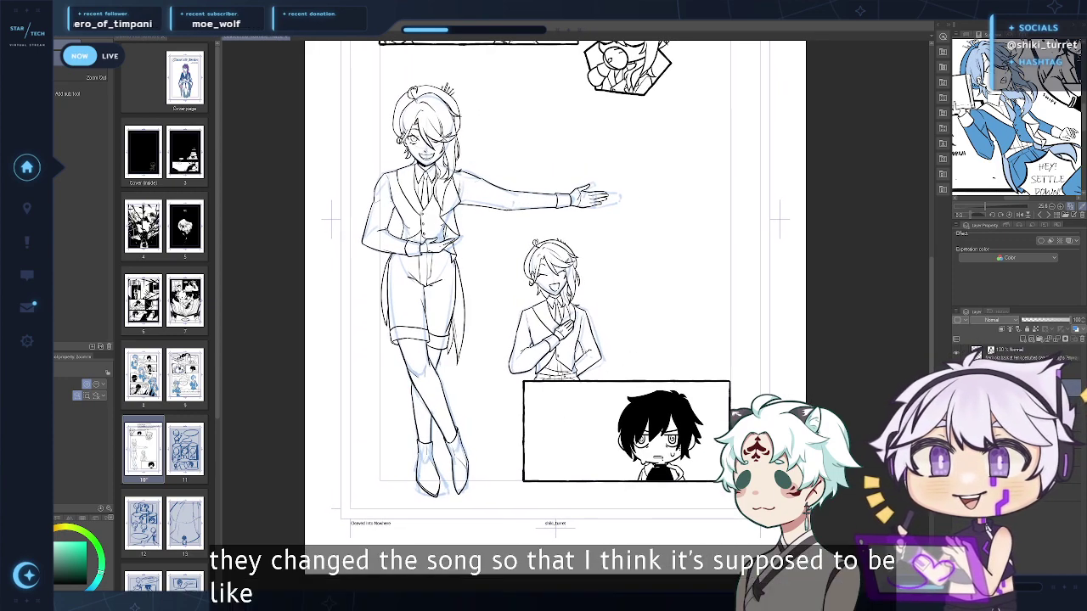
pyautogui.hotkey('ctrl', 'z')
pyautogui.hotkey('ctrl', 'y')
pyautogui.click(563, 309)
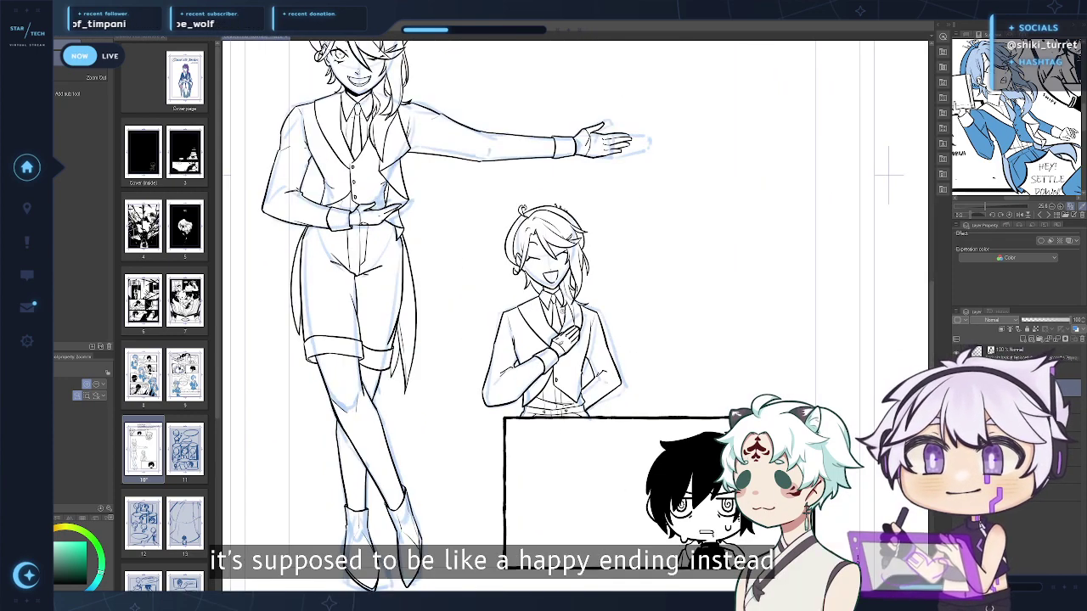
# Ink the pointed jacket lapel beside the raised hand of the laughing figure
pyautogui.click(564, 309)
pyautogui.moveTo(596, 308)
pyautogui.mouseDown()
pyautogui.moveTo(491, 280)
pyautogui.moveTo(521, 346)
pyautogui.mouseUp()
pyautogui.hotkey('ctrl', 'z')
pyautogui.hotkey('ctrl', 'z')
pyautogui.moveTo(493, 274)
pyautogui.mouseDown()
pyautogui.moveTo(524, 340)
pyautogui.moveTo(473, 379)
pyautogui.moveTo(473, 307)
pyautogui.moveTo(473, 357)
pyautogui.mouseUp()
pyautogui.hotkey('ctrl', 'z')
pyautogui.hotkey('ctrl', 'z')
pyautogui.hotkey('ctrl', 'z')
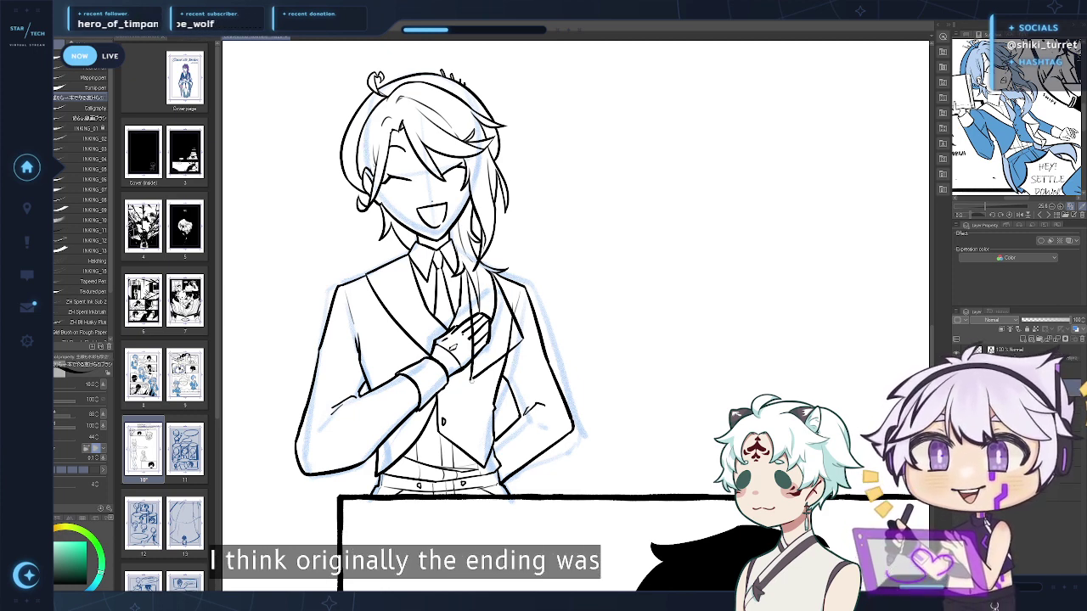
# Ink the open front edge of the laughing figure's jacket from the lapel down to the waist
pyautogui.moveTo(472, 379); pyautogui.dragTo(519, 435)
pyautogui.moveTo(511, 357)
pyautogui.mouseDown()
pyautogui.moveTo(521, 436)
pyautogui.moveTo(480, 473)
pyautogui.mouseUp()
pyautogui.hotkey('ctrl', 'z')
pyautogui.moveTo(521, 436); pyautogui.dragTo(480, 475)
pyautogui.moveTo(488, 400)
pyautogui.mouseDown()
pyautogui.moveTo(479, 476)
pyautogui.moveTo(508, 495)
pyautogui.mouseUp()
pyautogui.hotkey('ctrl', 'z')
pyautogui.hotkey('ctrl', 'z')
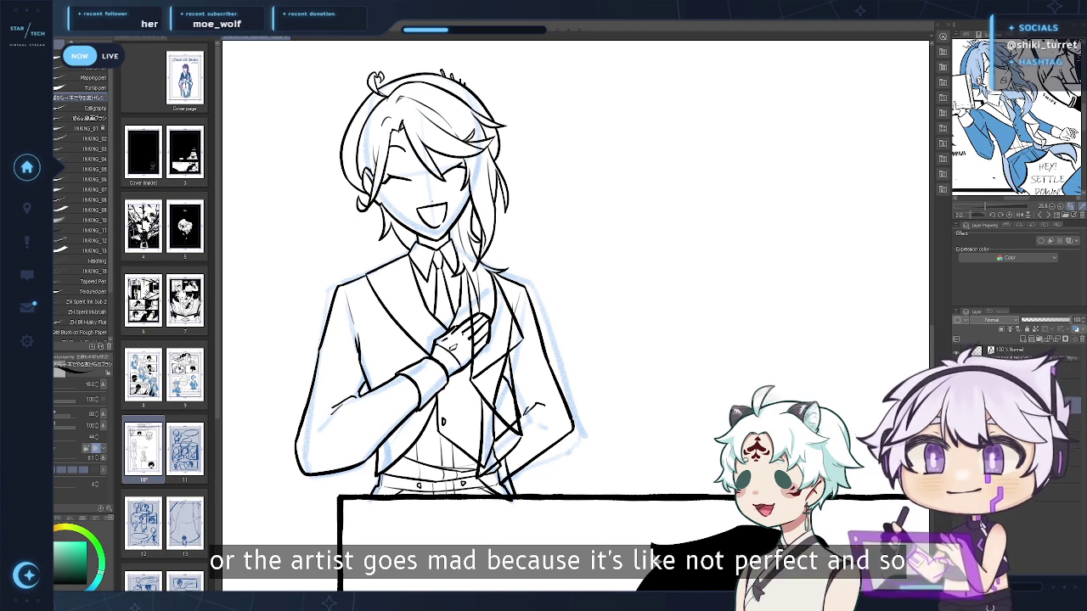
# Erase the lines overlapping the jacket front, the bent arm and the hand on the chest
pyautogui.press('e')
pyautogui.moveTo(487, 473)
pyautogui.mouseDown()
pyautogui.moveTo(484, 447)
pyautogui.moveTo(495, 479)
pyautogui.moveTo(497, 456)
pyautogui.mouseUp()
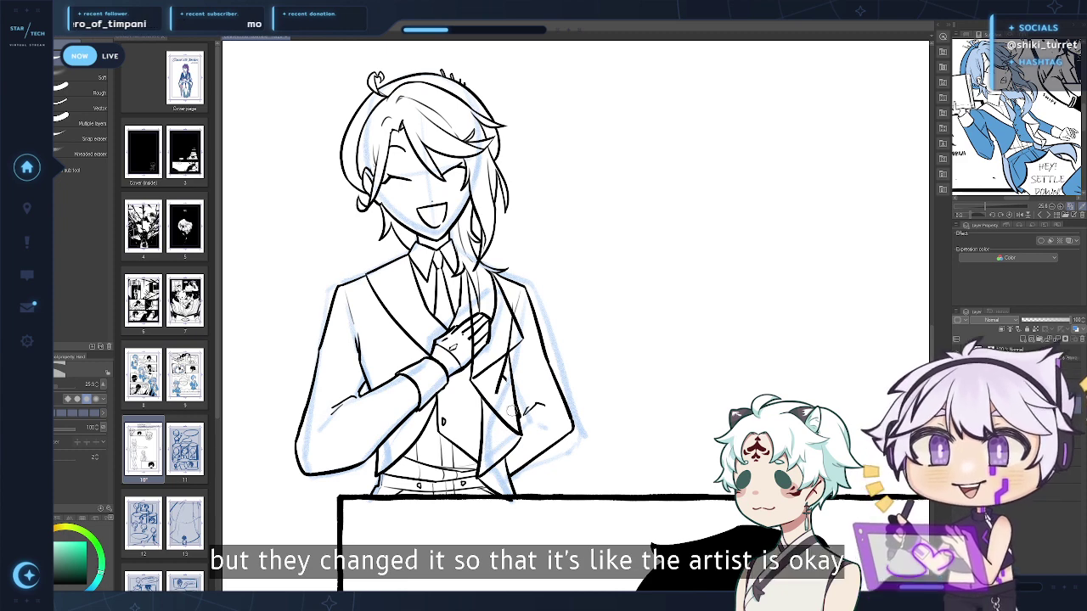
pyautogui.moveTo(507, 377); pyautogui.dragTo(499, 390)
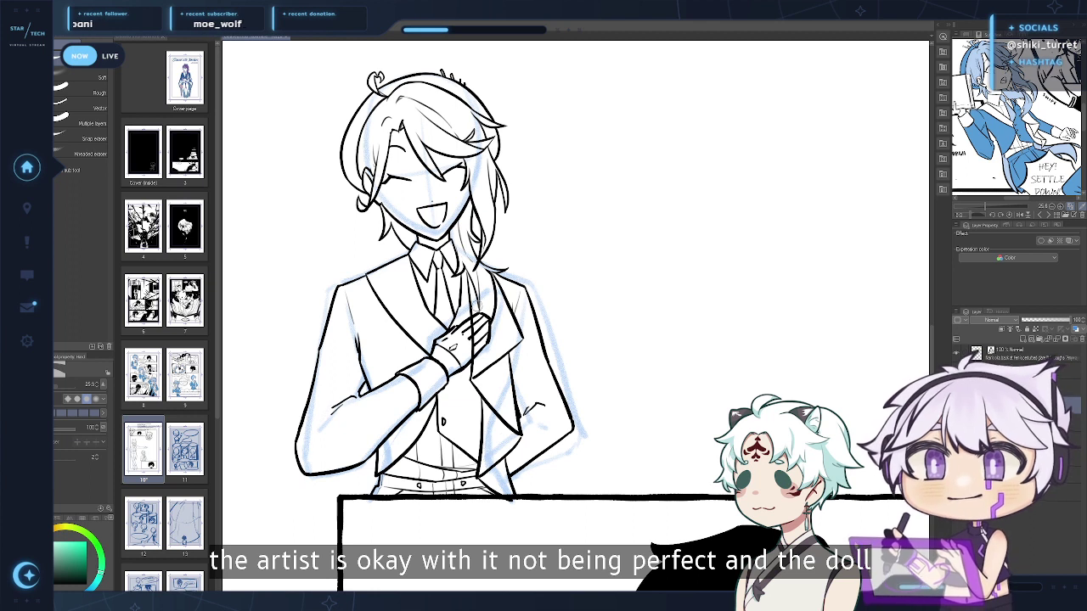
pyautogui.moveTo(480, 317); pyautogui.dragTo(473, 327)
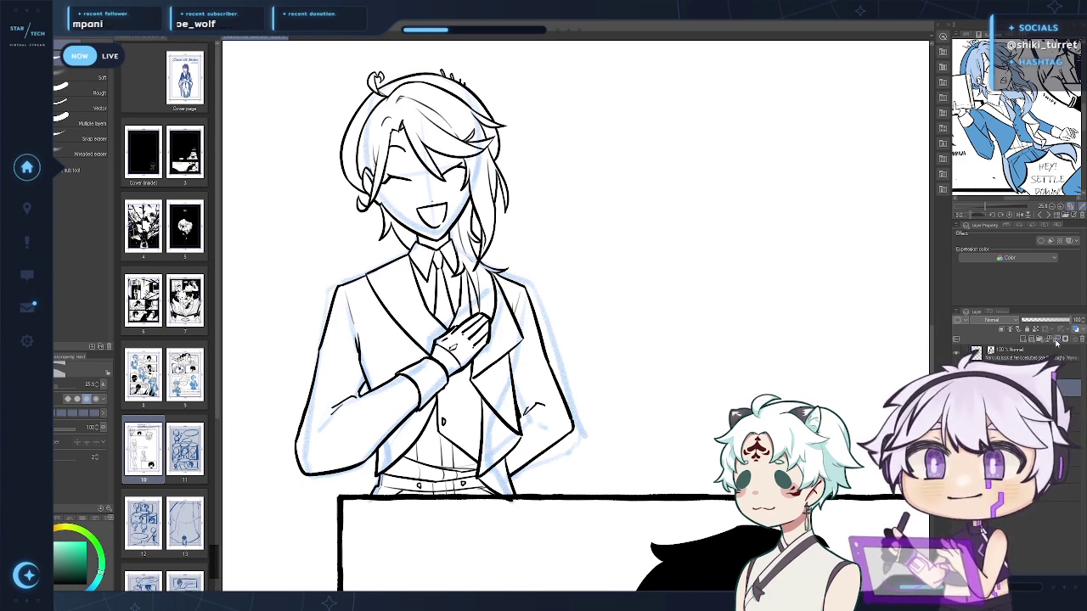
pyautogui.hotkey('ctrl', 'space')
pyautogui.moveTo(537, 527); pyautogui.dragTo(553, 485)
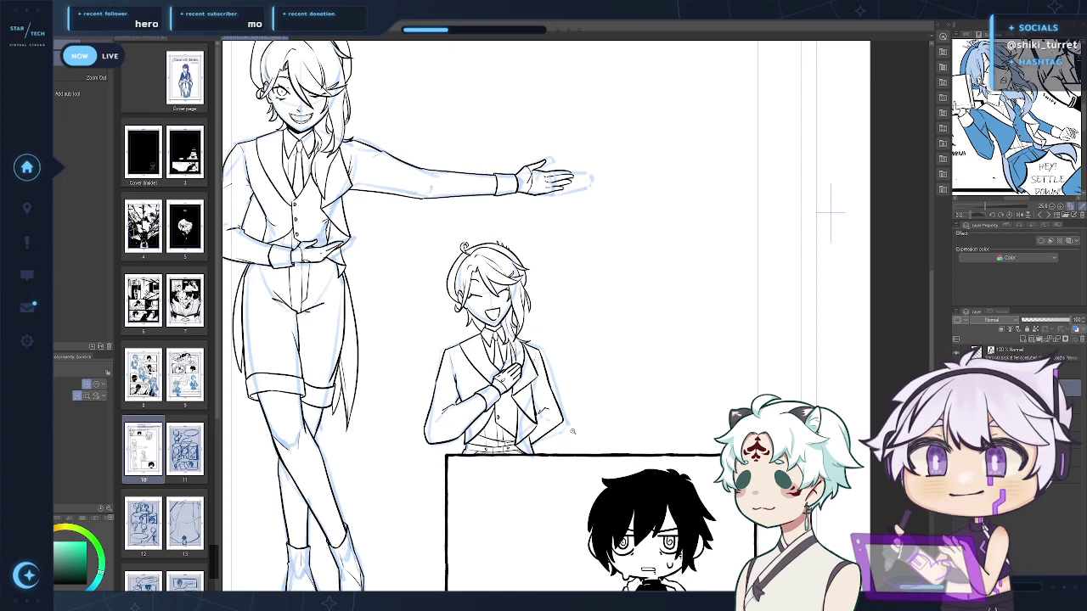
pyautogui.moveTo(613, 447); pyautogui.dragTo(623, 430)
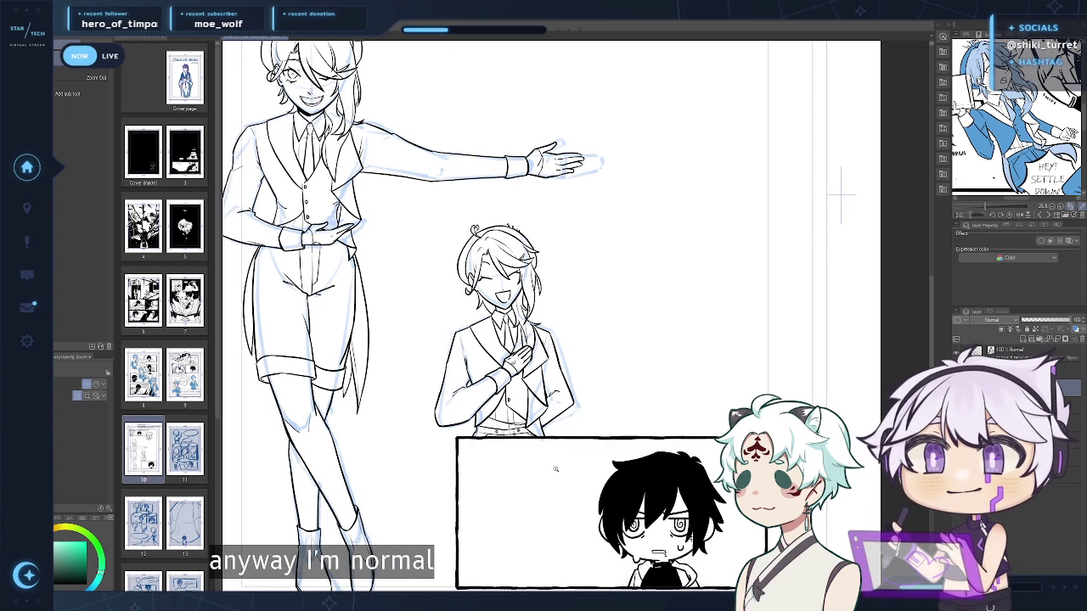
pyautogui.moveTo(562, 397); pyautogui.dragTo(564, 400)
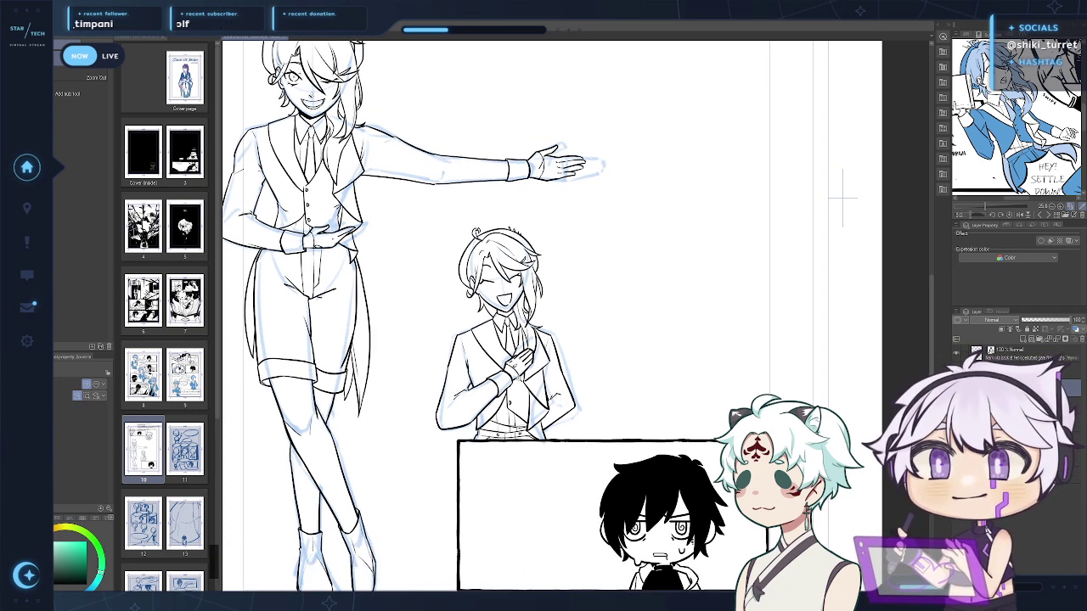
pyautogui.scroll(4, 522, 219)
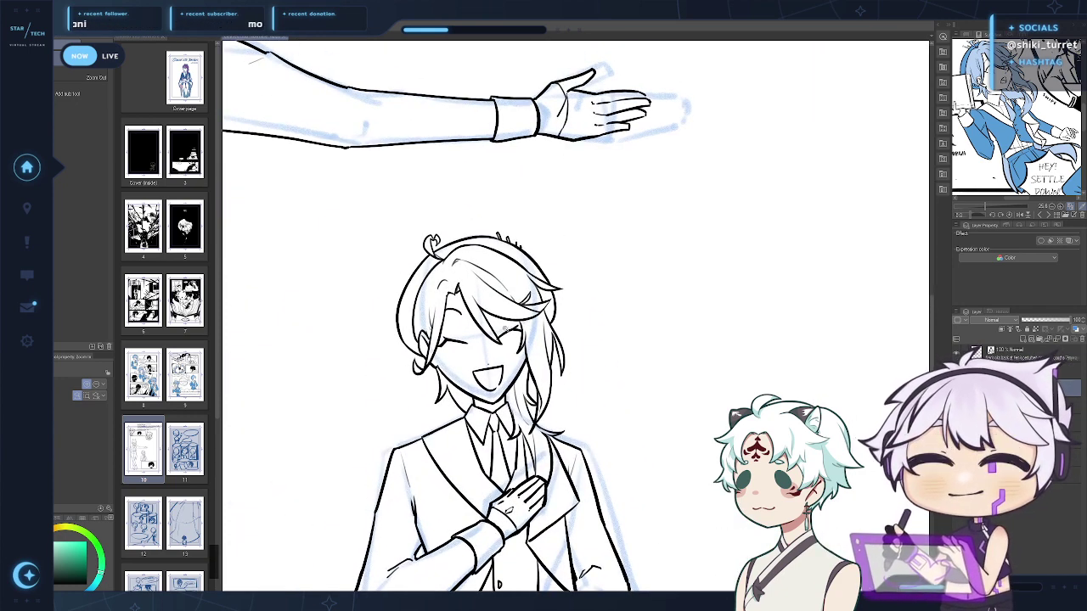
# Save the comic page with the inked jacket
pyautogui.press('m')
pyautogui.moveTo(493, 363); pyautogui.dragTo(490, 365)
pyautogui.press('k')
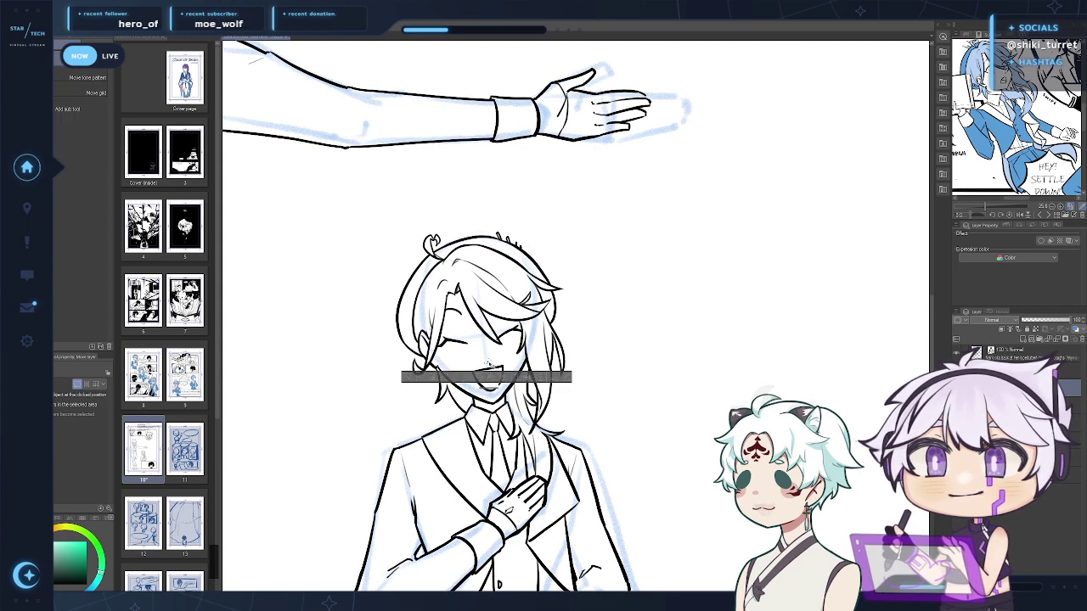
pyautogui.press('m')
pyautogui.click(532, 333)
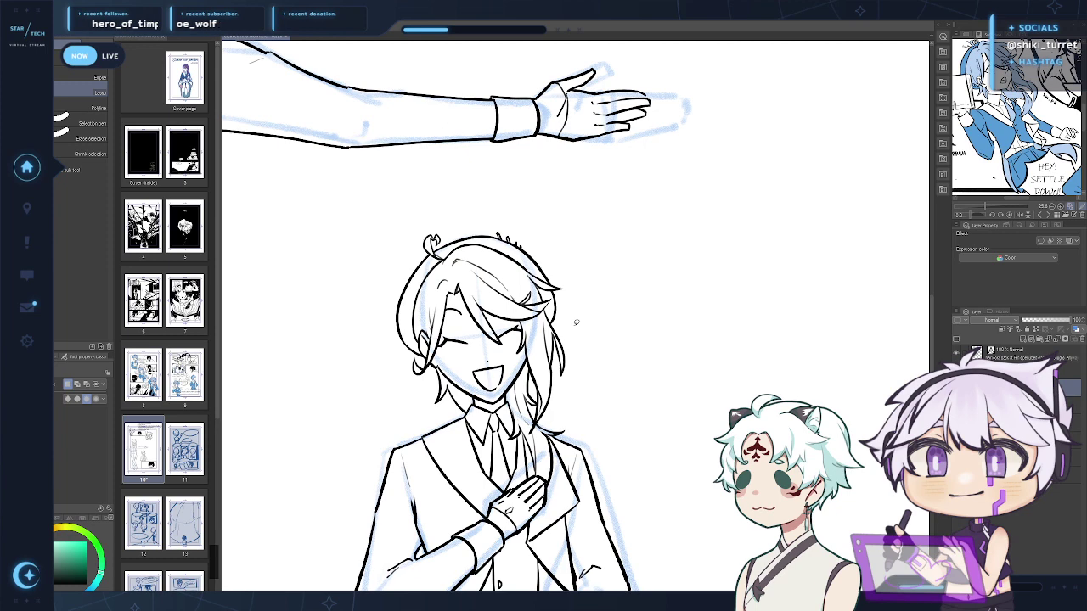
pyautogui.press('p')
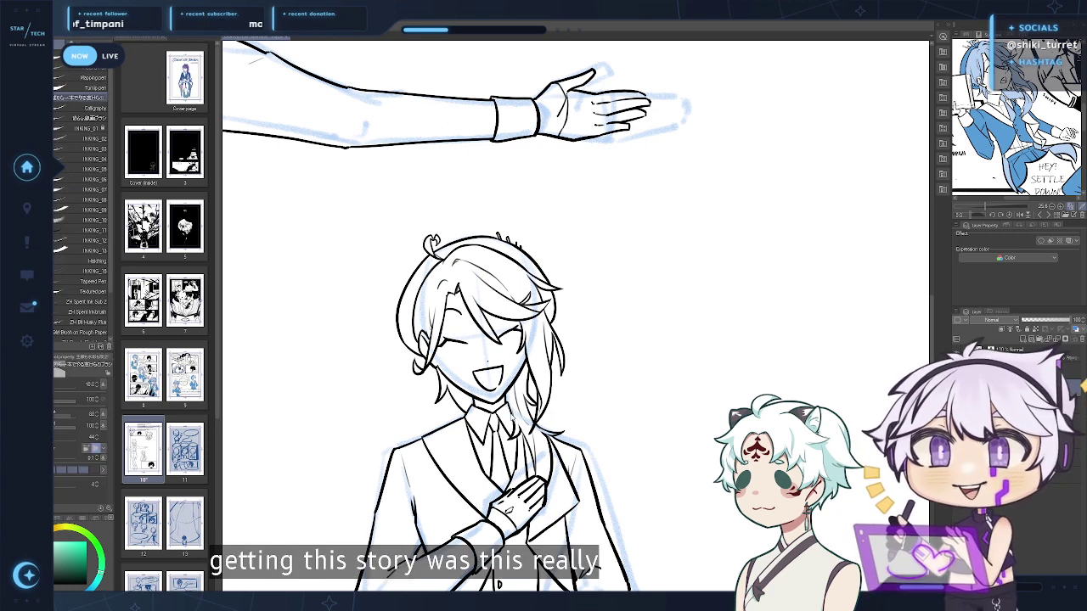
pyautogui.hotkey('ctrl', 's')
# Examine the half-length figure's linework in relation to the standing figure and the panels around it
pyautogui.hotkey('ctrl', 'space')
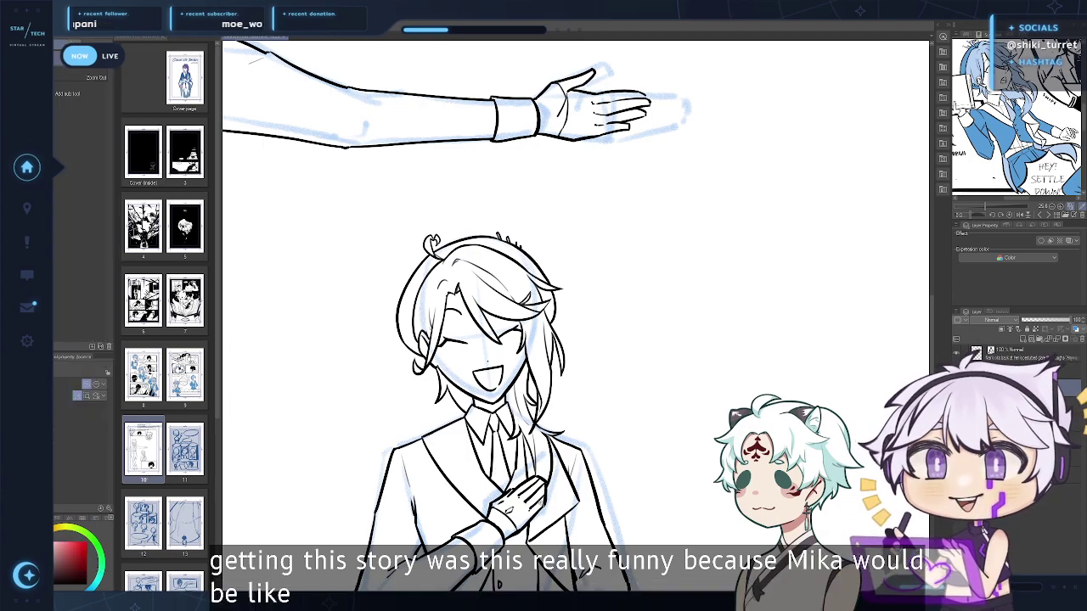
pyautogui.moveTo(539, 501); pyautogui.dragTo(524, 386)
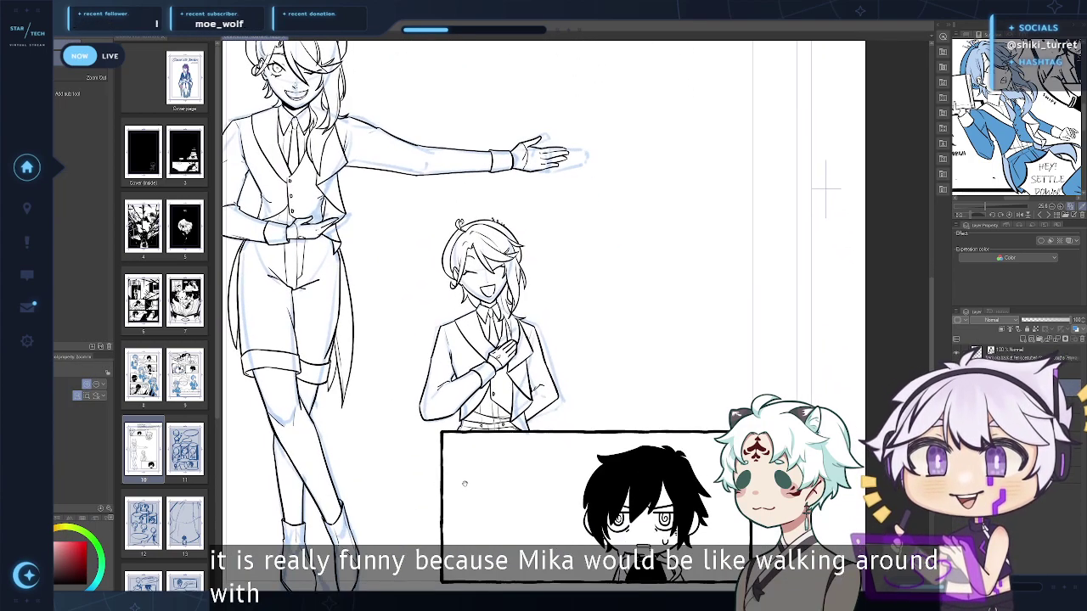
pyautogui.moveTo(458, 431); pyautogui.dragTo(536, 431)
pyautogui.click(548, 424)
pyautogui.click(548, 425)
pyautogui.keyDown('alt'); pyautogui.click(529, 470); pyautogui.keyUp('alt')
pyautogui.keyDown('alt'); pyautogui.click(530, 471); pyautogui.keyUp('alt')
pyautogui.hotkey('ctrl', '+')
pyautogui.hotkey('ctrl', '+')
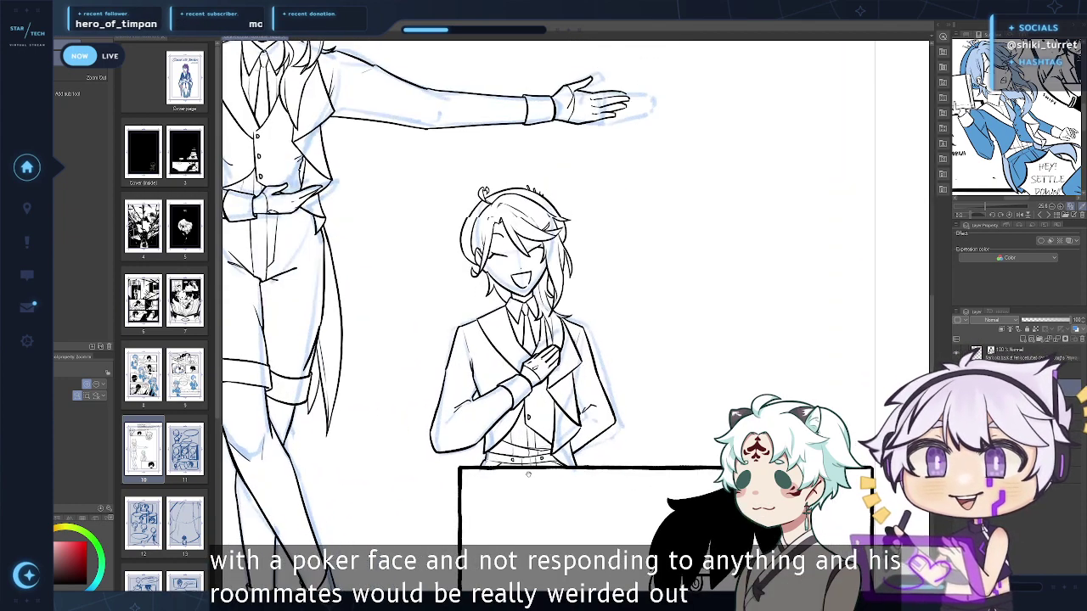
pyautogui.moveTo(498, 509); pyautogui.dragTo(491, 520)
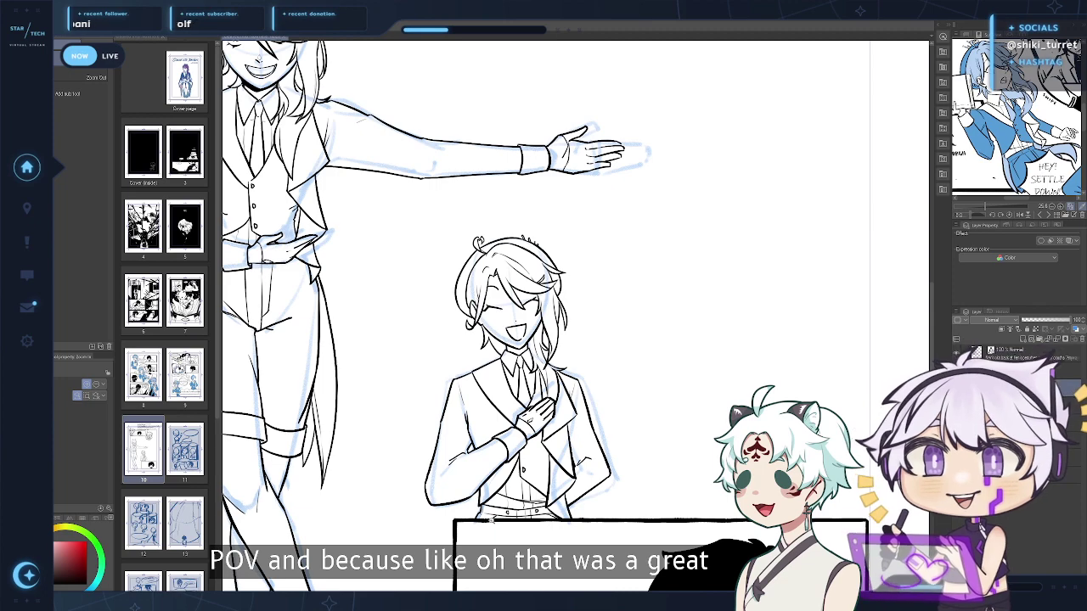
pyautogui.moveTo(640, 428); pyautogui.dragTo(664, 388)
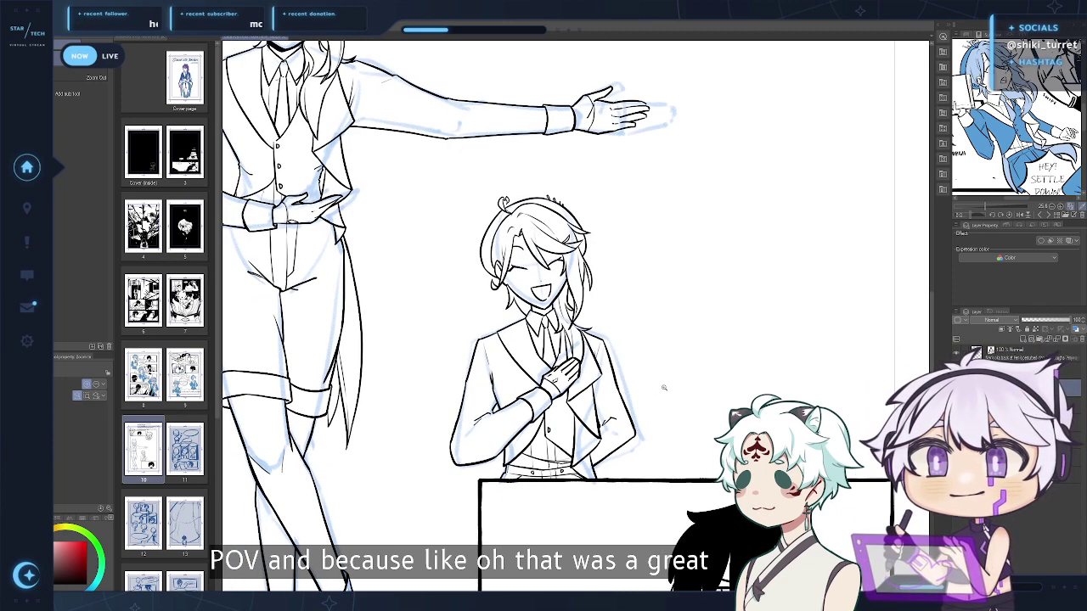
pyautogui.scroll(-2, 661, 444)
pyautogui.moveTo(666, 447); pyautogui.dragTo(659, 481)
pyautogui.moveTo(667, 403); pyautogui.dragTo(682, 519)
pyautogui.scroll(2, 598, 454)
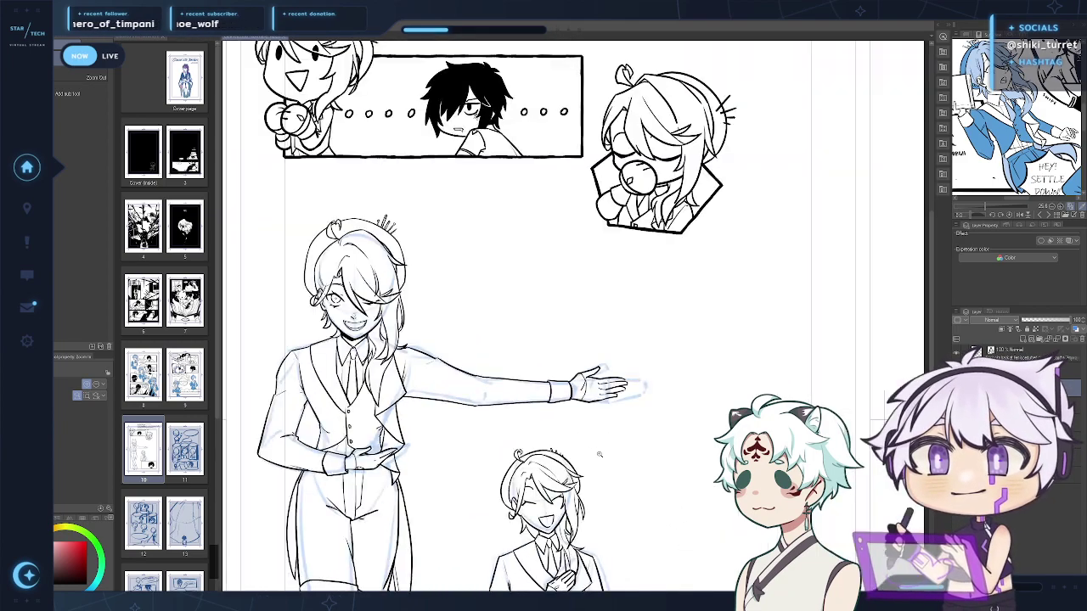
# Choose the hand-drawn-style straight line tool, test it across the standing figure's head, undo the test line and reduce the brush size to 5.0
pyautogui.moveTo(600, 479); pyautogui.dragTo(806, 553)
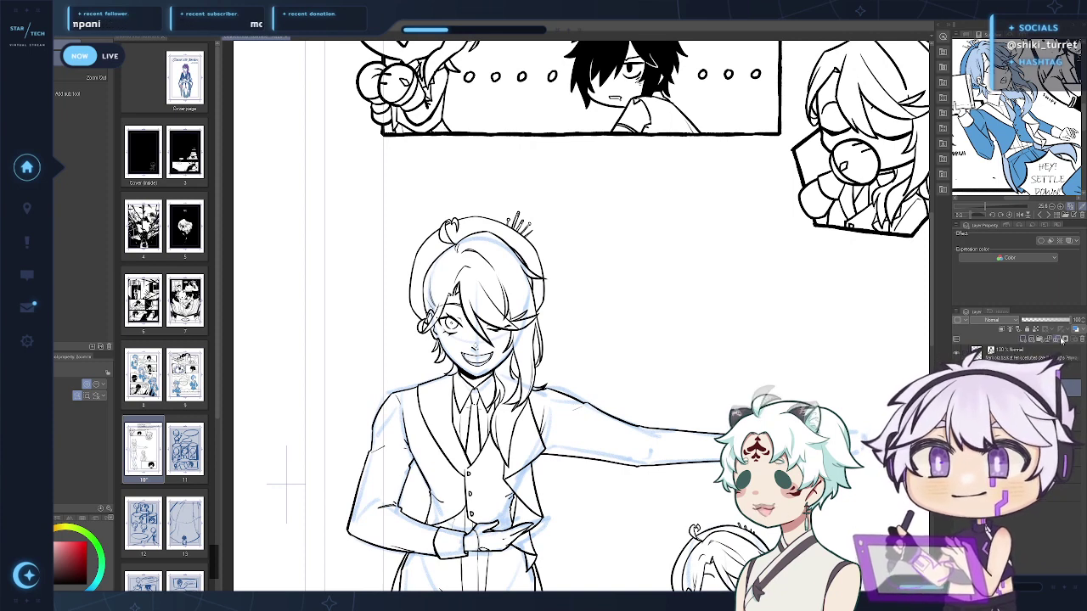
pyautogui.press('y')
pyautogui.press('u')
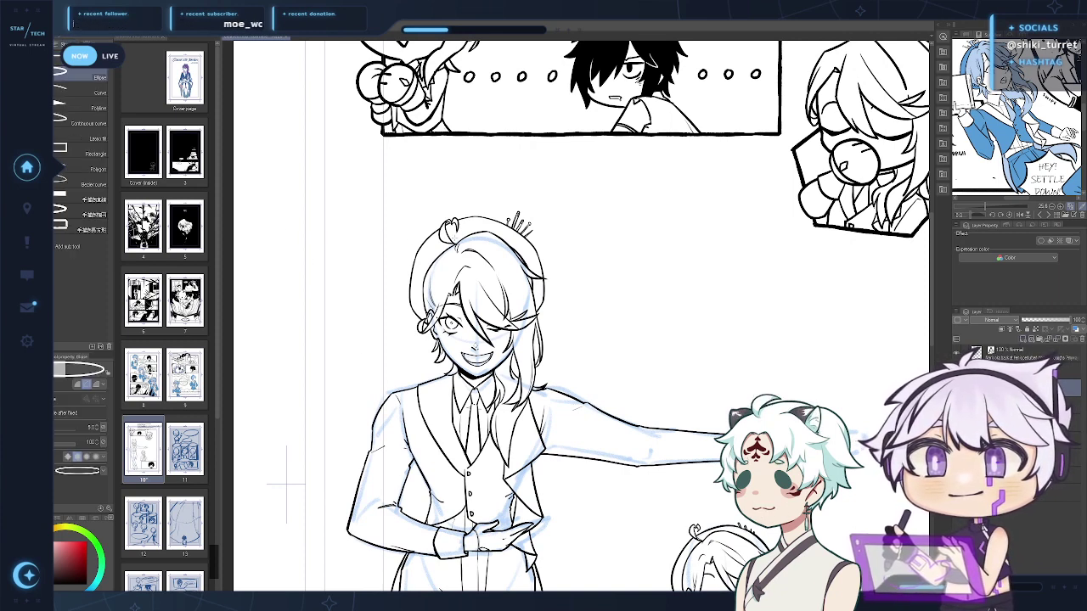
pyautogui.press('u')
pyautogui.click(83, 199)
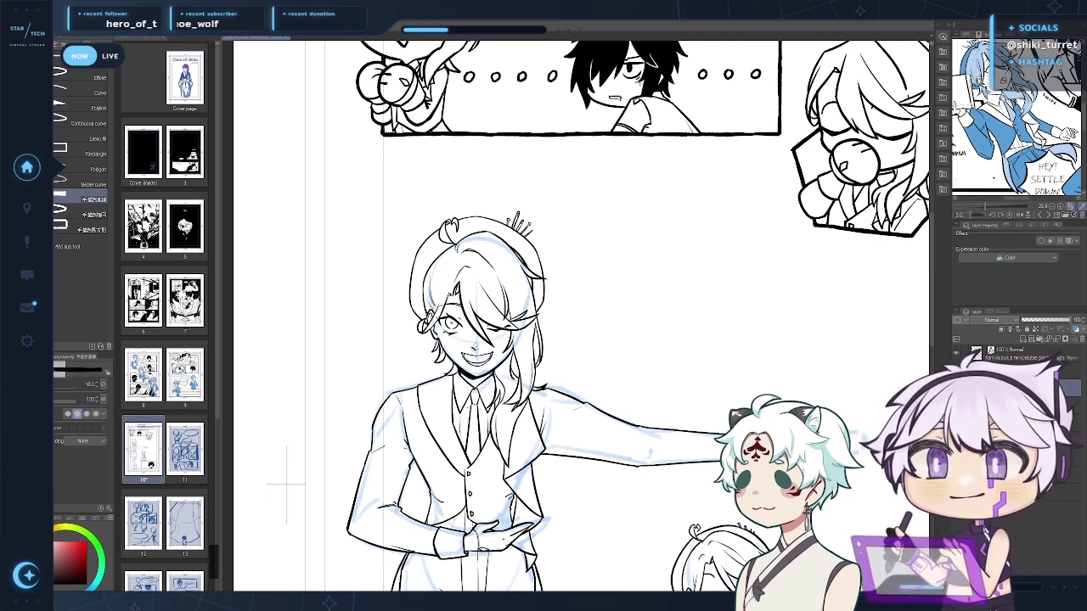
pyautogui.moveTo(371, 278); pyautogui.dragTo(522, 422)
pyautogui.hotkey('ctrl', 'z')
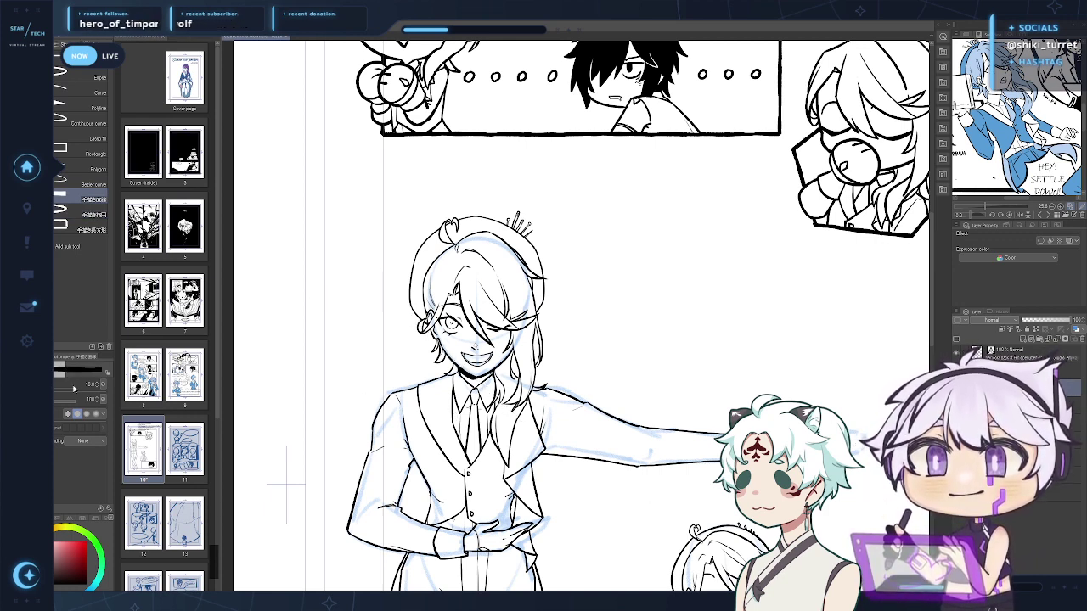
pyautogui.press('[')
pyautogui.moveTo(344, 284); pyautogui.dragTo(503, 382)
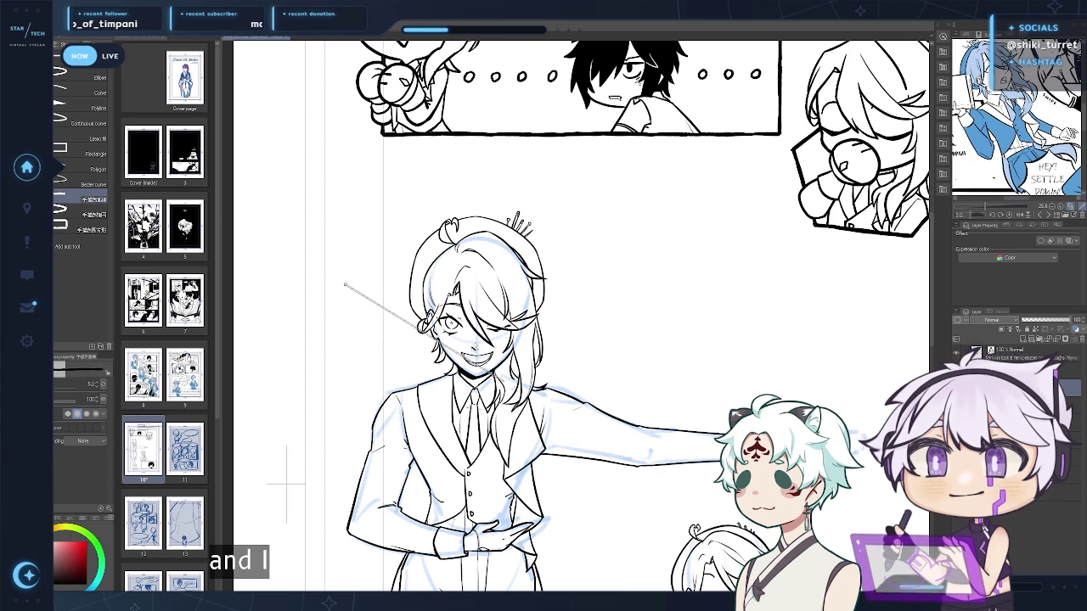
pyautogui.hotkey('ctrl', 'z')
pyautogui.moveTo(351, 297)
pyautogui.mouseDown()
pyautogui.moveTo(457, 356)
pyautogui.moveTo(432, 344)
pyautogui.mouseUp()
pyautogui.hotkey('ctrl', 'z')
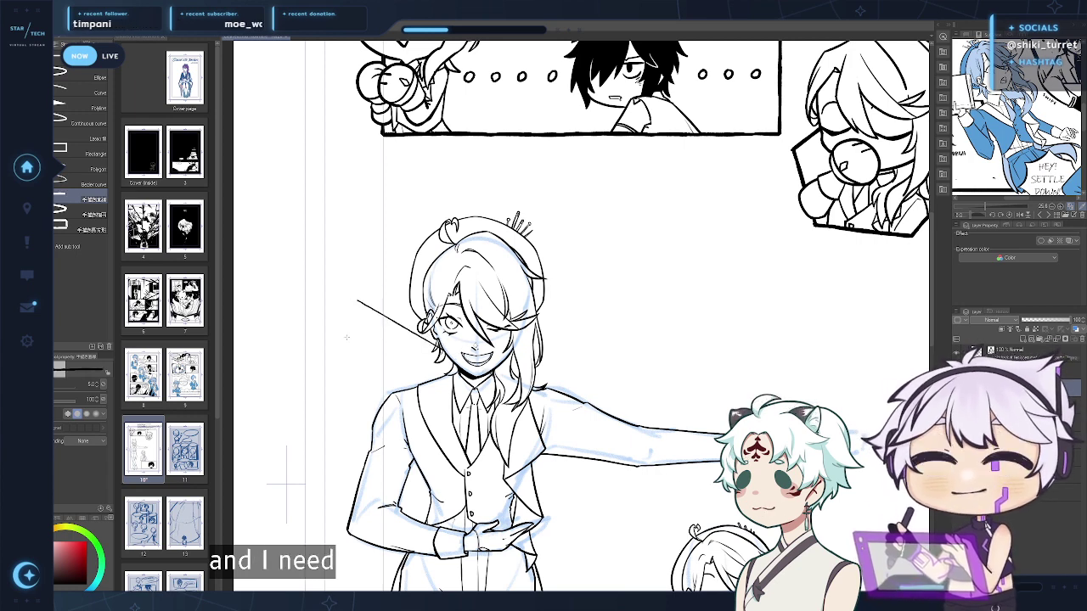
pyautogui.moveTo(342, 346); pyautogui.dragTo(448, 360)
pyautogui.hotkey('ctrl', 'z')
pyautogui.hotkey('ctrl', 'z')
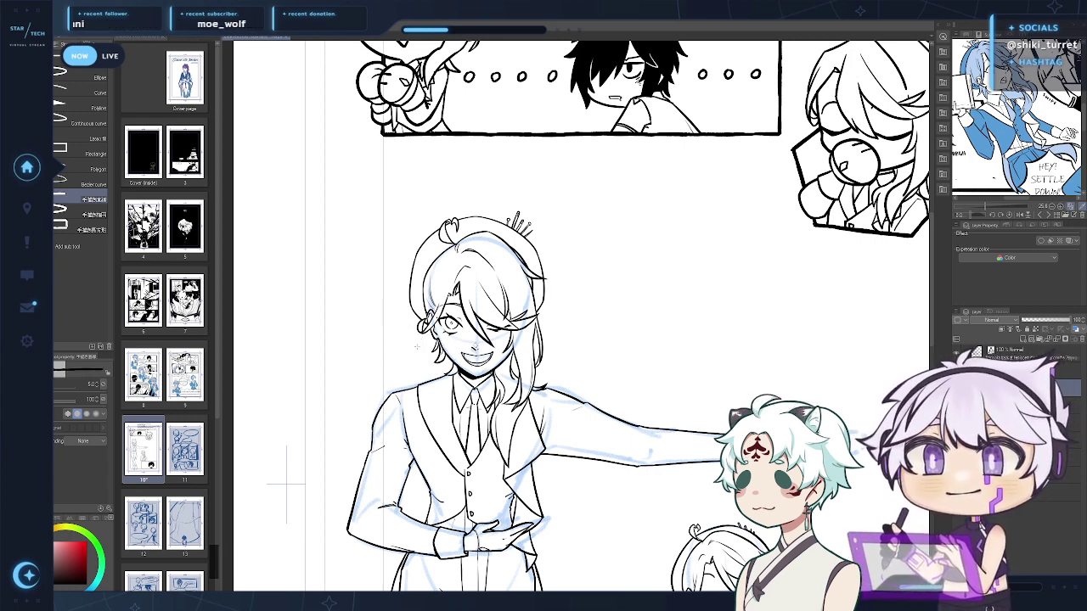
# Draw a horizontal line level with the standing figure's jaw and diagonal lines above and below it, radiating outward from the head
pyautogui.moveTo(341, 354); pyautogui.dragTo(435, 355)
pyautogui.moveTo(344, 287); pyautogui.dragTo(429, 373)
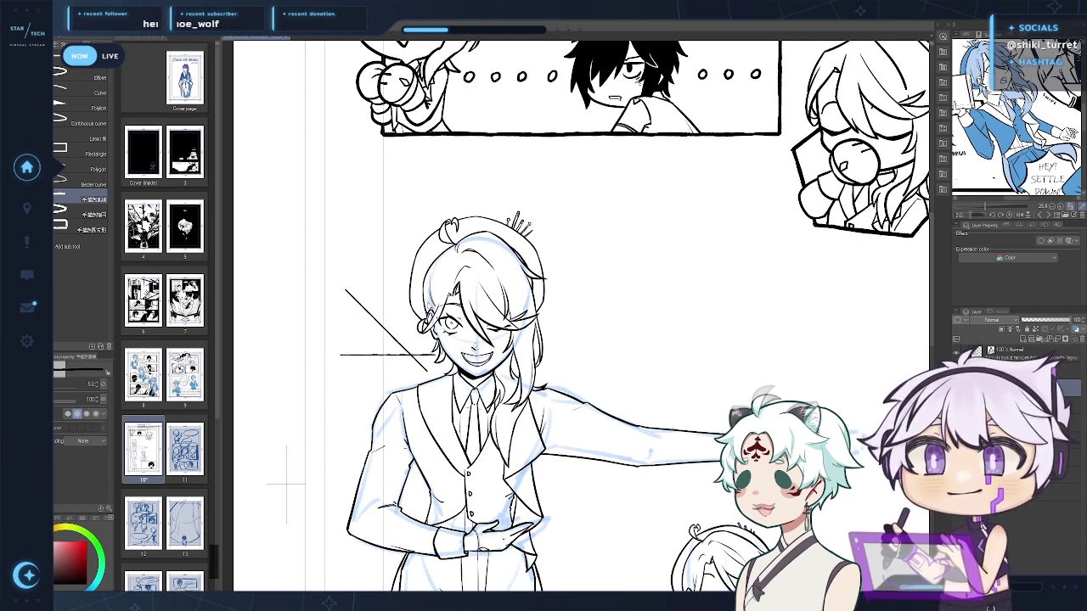
pyautogui.hotkey('ctrl', 'z')
pyautogui.moveTo(351, 254); pyautogui.dragTo(431, 334)
pyautogui.hotkey('ctrl', 'z')
pyautogui.moveTo(349, 253)
pyautogui.mouseDown()
pyautogui.moveTo(429, 333)
pyautogui.moveTo(423, 379)
pyautogui.moveTo(365, 442)
pyautogui.mouseUp()
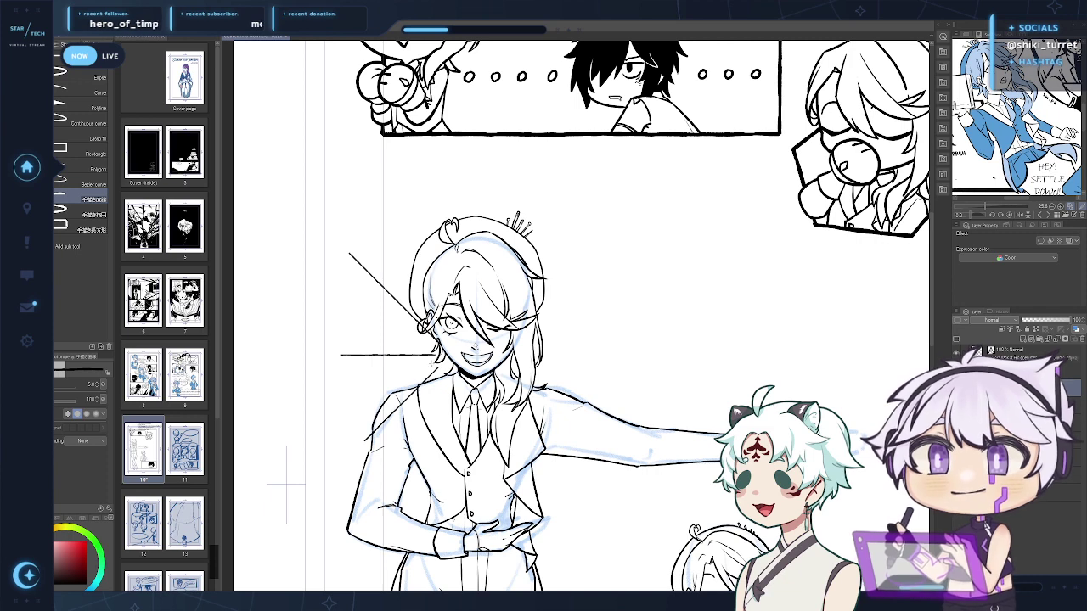
# Complete the fan of straight rays beside the standing figure's head with lines in between and steeper lines at both ends
pyautogui.moveTo(438, 360); pyautogui.dragTo(343, 396)
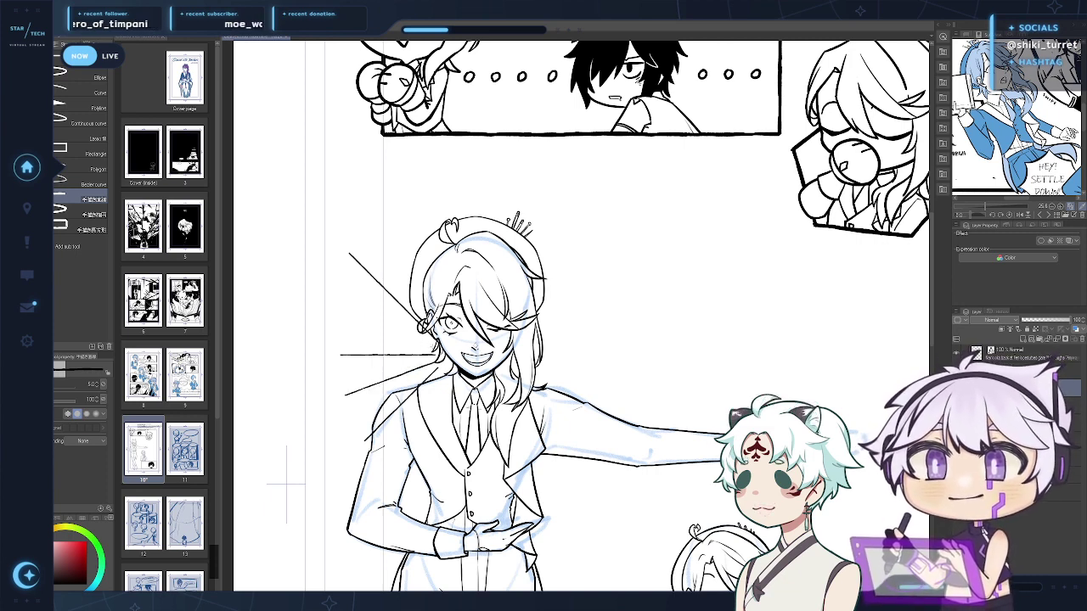
pyautogui.moveTo(429, 334); pyautogui.dragTo(345, 313)
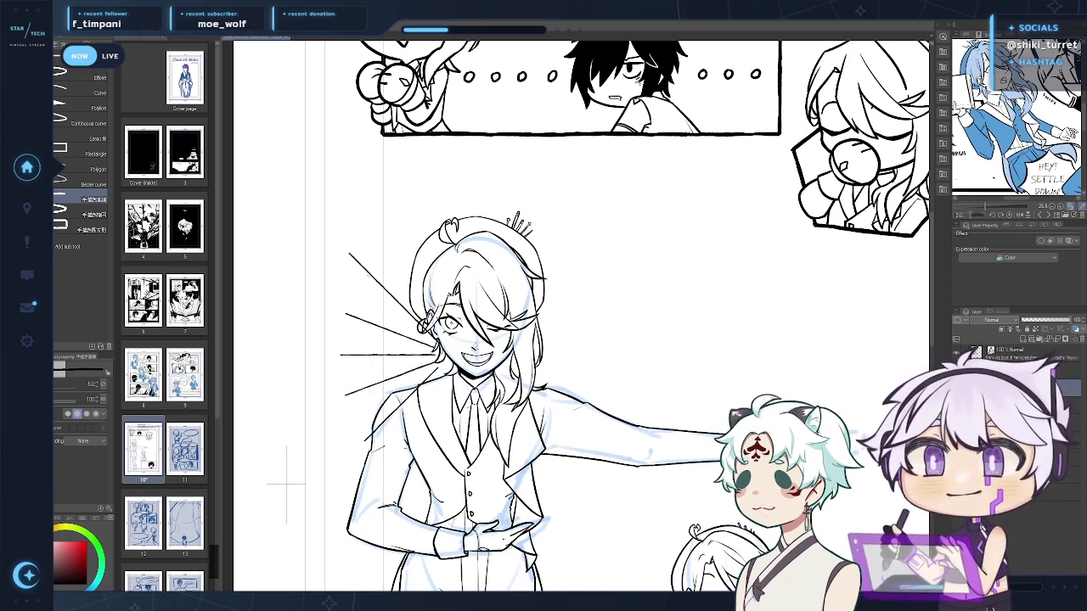
pyautogui.hotkey('ctrl', 'z')
pyautogui.moveTo(436, 346); pyautogui.dragTo(347, 309)
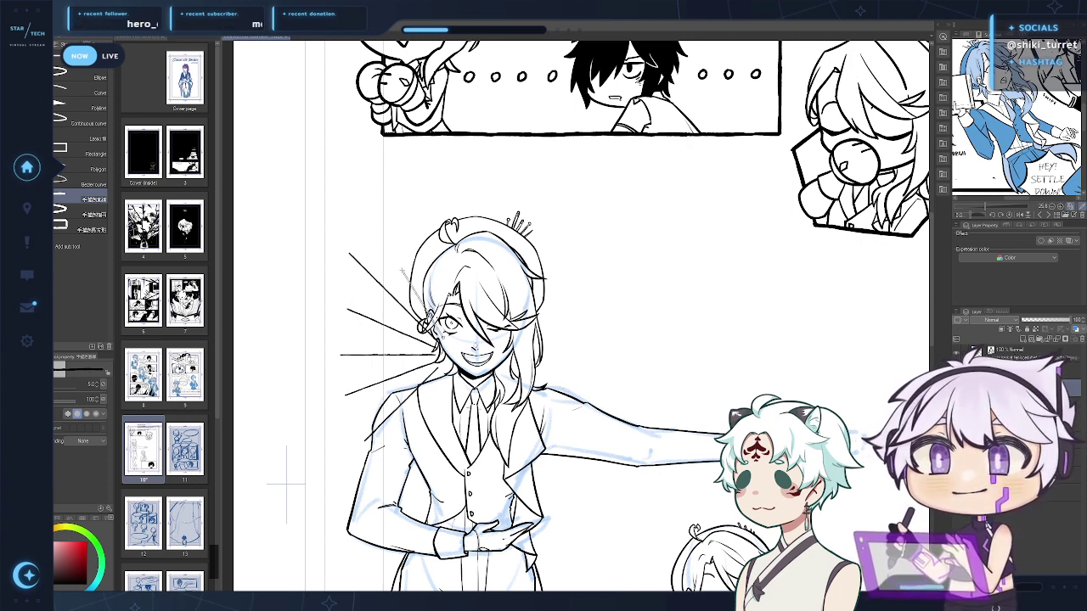
pyautogui.moveTo(402, 272); pyautogui.dragTo(392, 254)
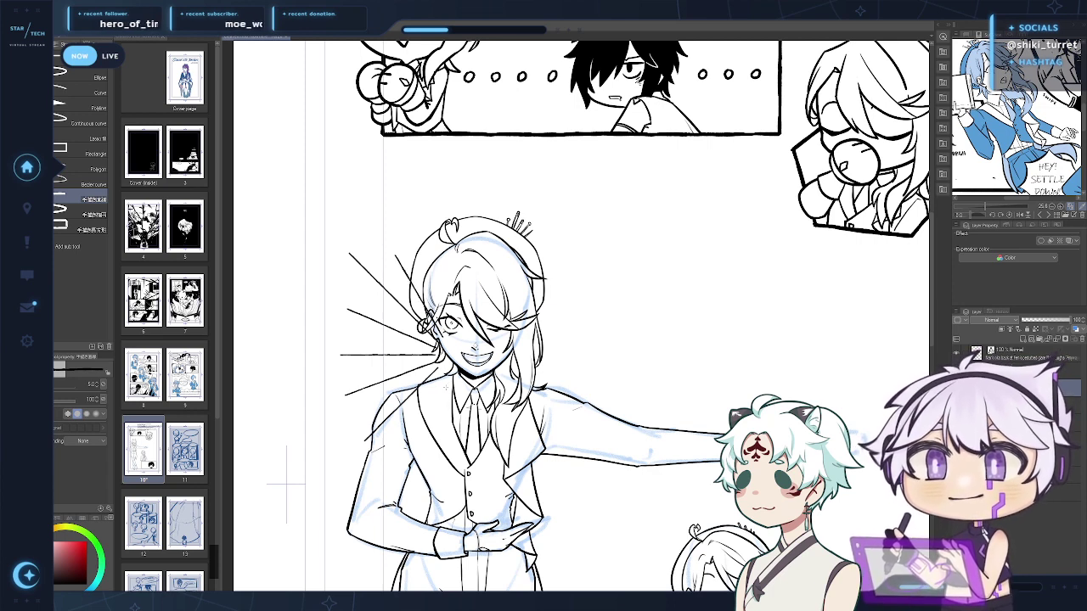
pyautogui.moveTo(443, 368); pyautogui.dragTo(392, 452)
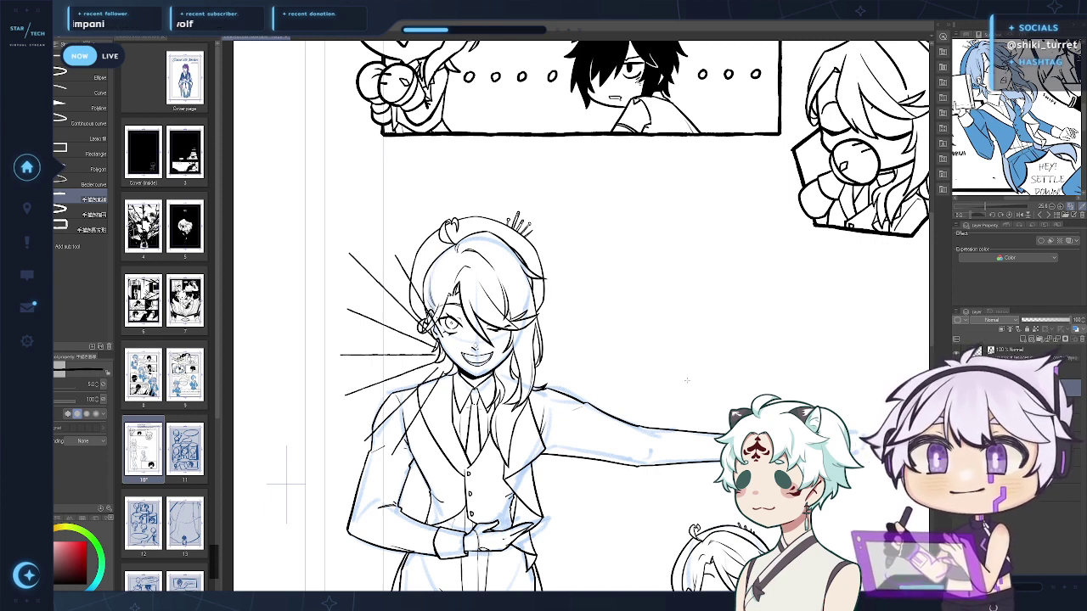
# Choose the hand-drawn-style ellipse tool and try cutting a curved gap through the rays beside the head
pyautogui.press('y')
pyautogui.press('p')
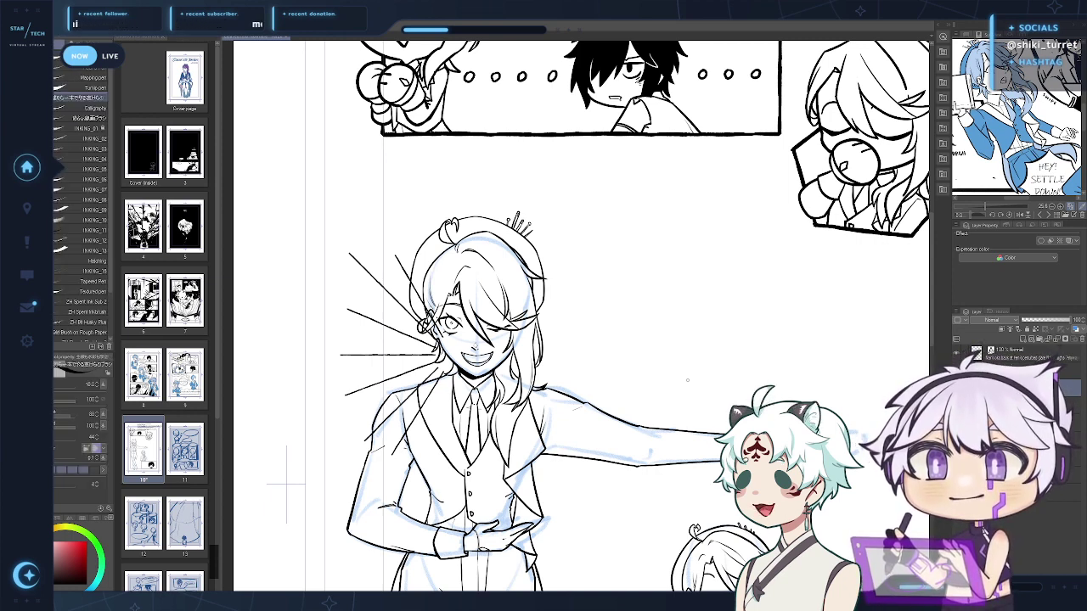
pyautogui.press('u')
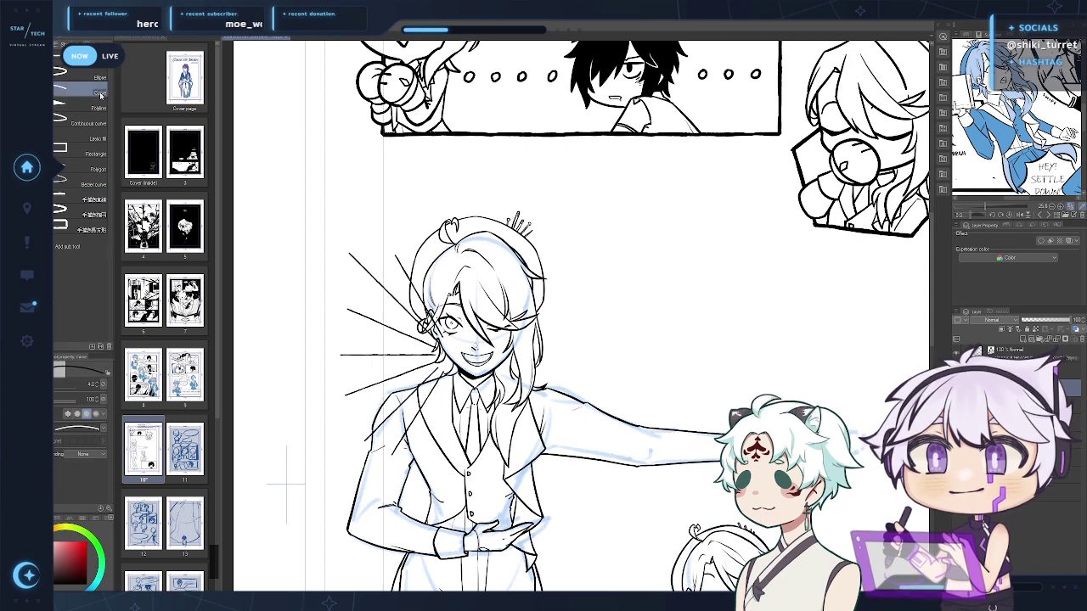
pyautogui.click(98, 78)
pyautogui.click(96, 216)
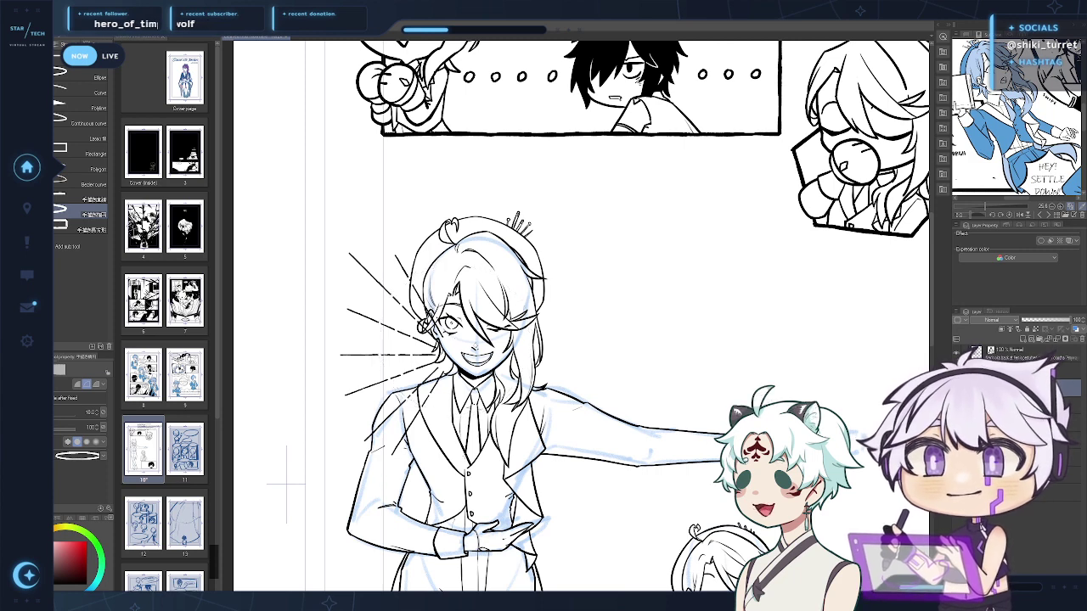
# Move the fan of rays up so that its horizontal line is level with the standing figure's eye
pyautogui.press('k')
pyautogui.moveTo(569, 469)
pyautogui.mouseDown()
pyautogui.moveTo(556, 452)
pyautogui.moveTo(584, 436)
pyautogui.moveTo(573, 450)
pyautogui.mouseUp()
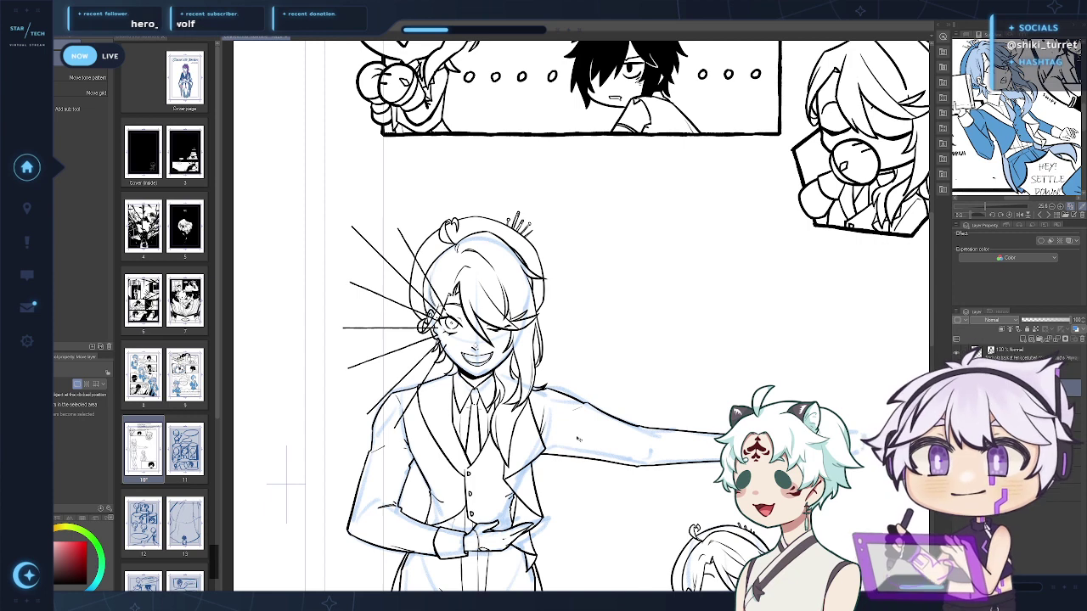
pyautogui.press('u')
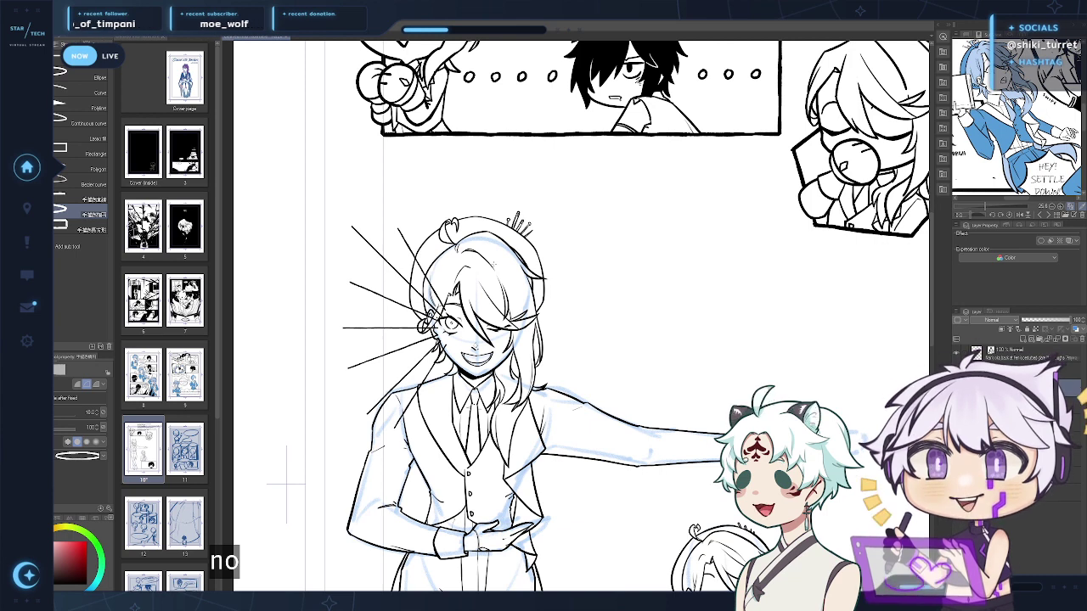
pyautogui.moveTo(487, 280); pyautogui.dragTo(388, 459)
pyautogui.hotkey('ctrl', 'z')
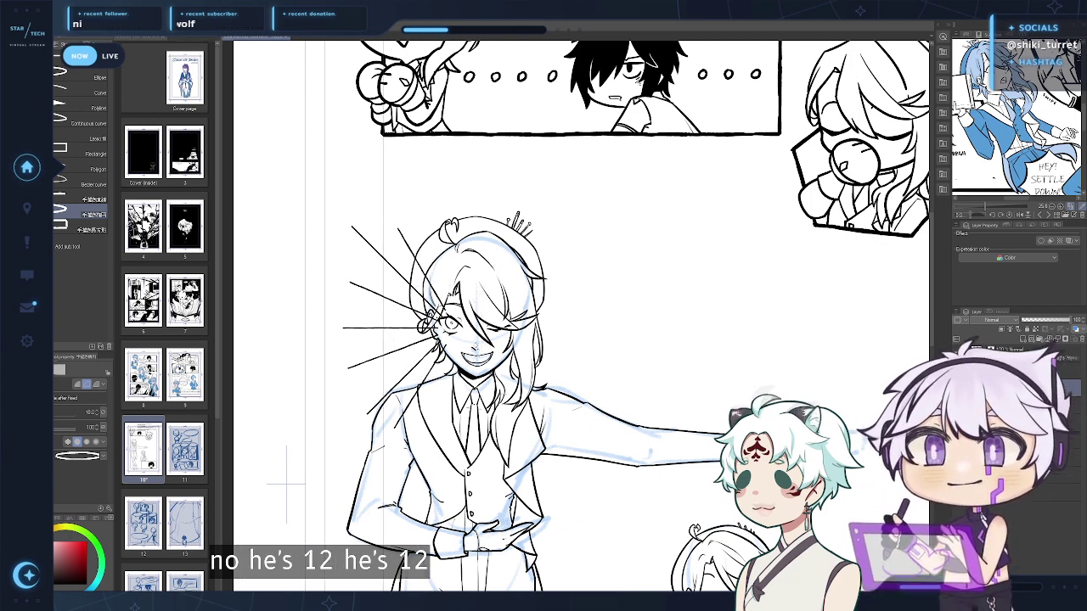
pyautogui.moveTo(510, 397)
pyautogui.mouseDown()
pyautogui.moveTo(404, 258)
pyautogui.moveTo(376, 264)
pyautogui.mouseUp()
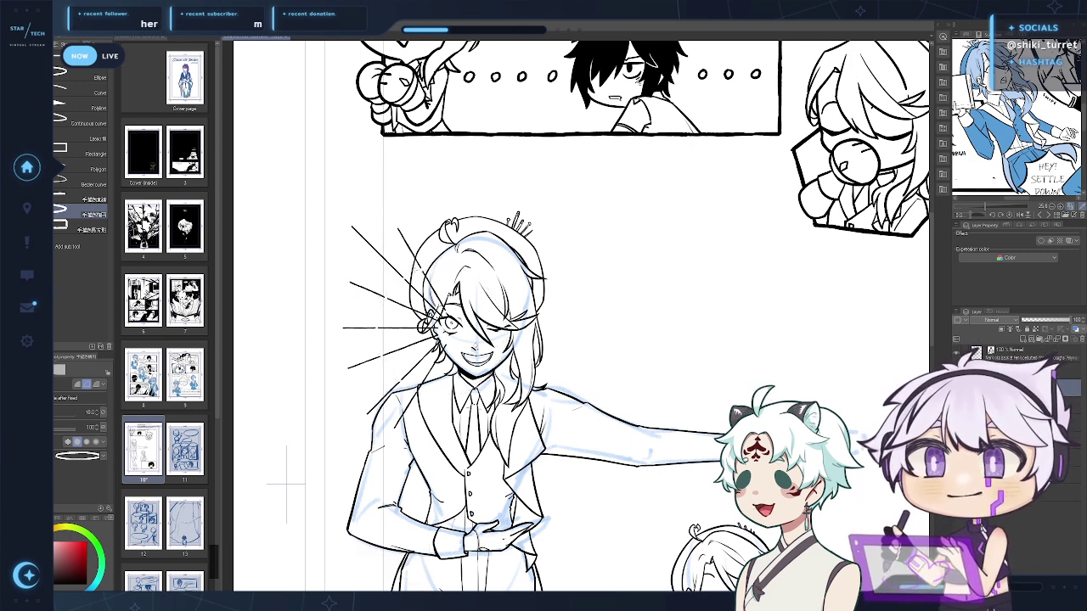
pyautogui.moveTo(506, 388); pyautogui.dragTo(374, 256)
pyautogui.hotkey('ctrl', 'z')
# Cut concentric circular gaps through the rays beside the head with the hand-drawn-style ellipse tool
pyautogui.moveTo(546, 427)
pyautogui.mouseDown()
pyautogui.moveTo(403, 267)
pyautogui.moveTo(353, 182)
pyautogui.moveTo(357, 198)
pyautogui.mouseUp()
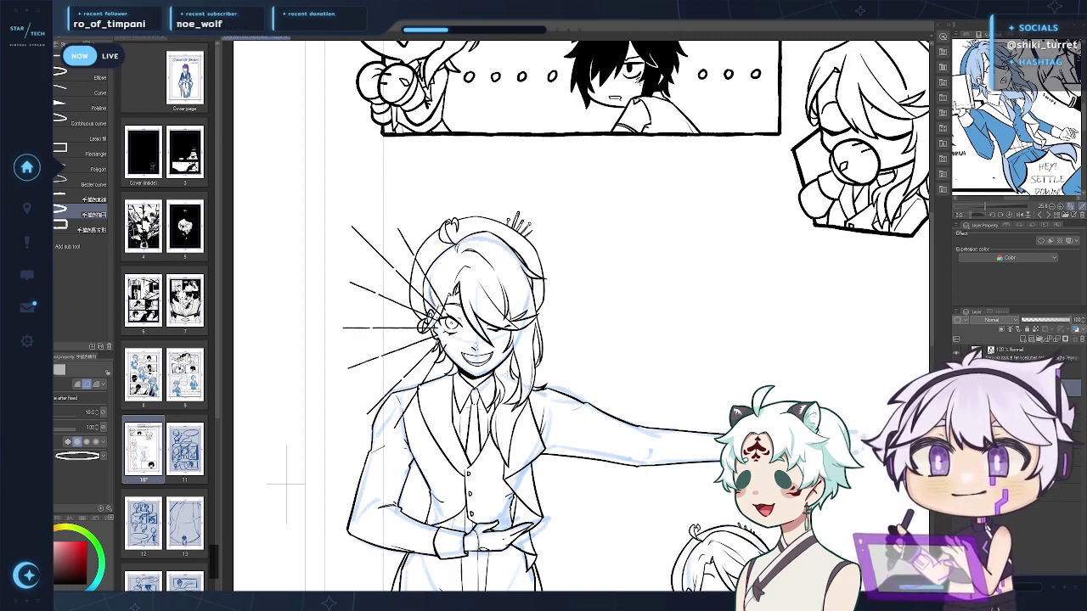
pyautogui.moveTo(461, 331); pyautogui.dragTo(374, 240)
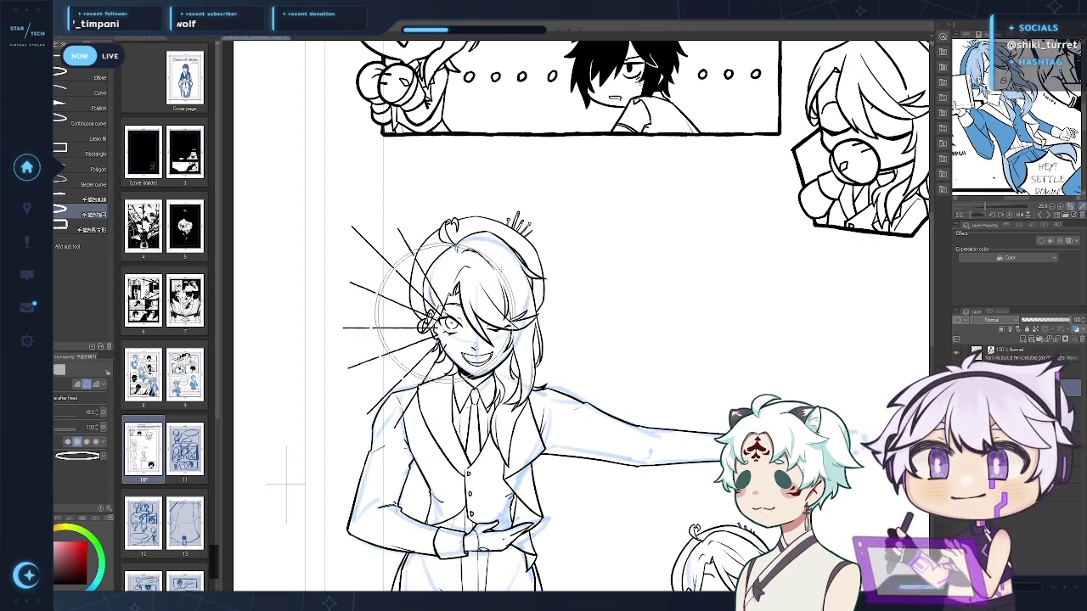
pyautogui.click(501, 270)
pyautogui.moveTo(515, 390); pyautogui.dragTo(360, 235)
pyautogui.click(495, 271)
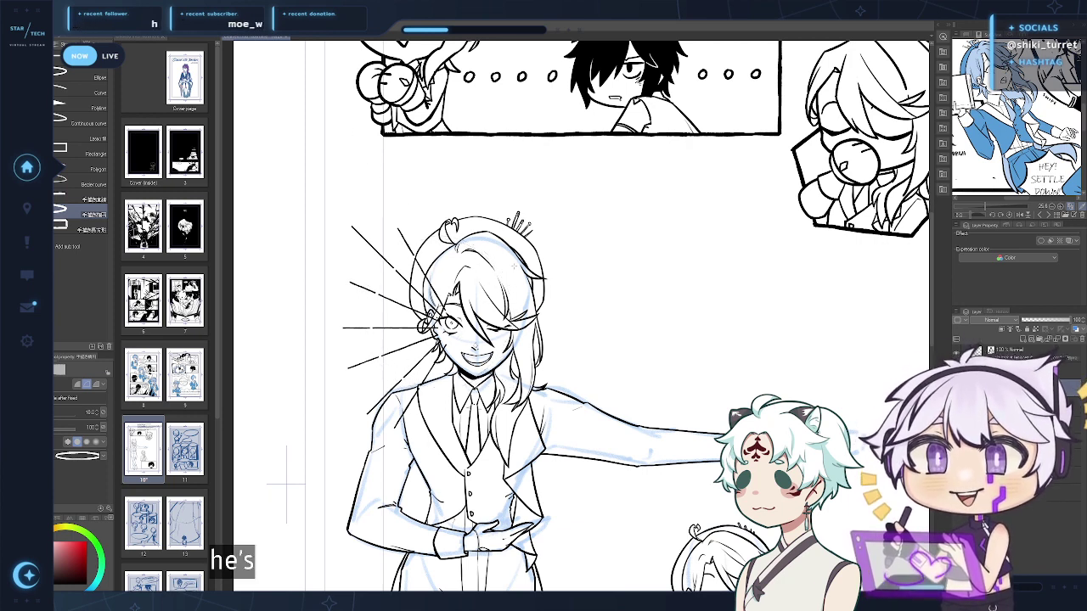
pyautogui.moveTo(525, 250)
pyautogui.mouseDown()
pyautogui.moveTo(353, 422)
pyautogui.moveTo(376, 400)
pyautogui.mouseUp()
pyautogui.click(396, 450)
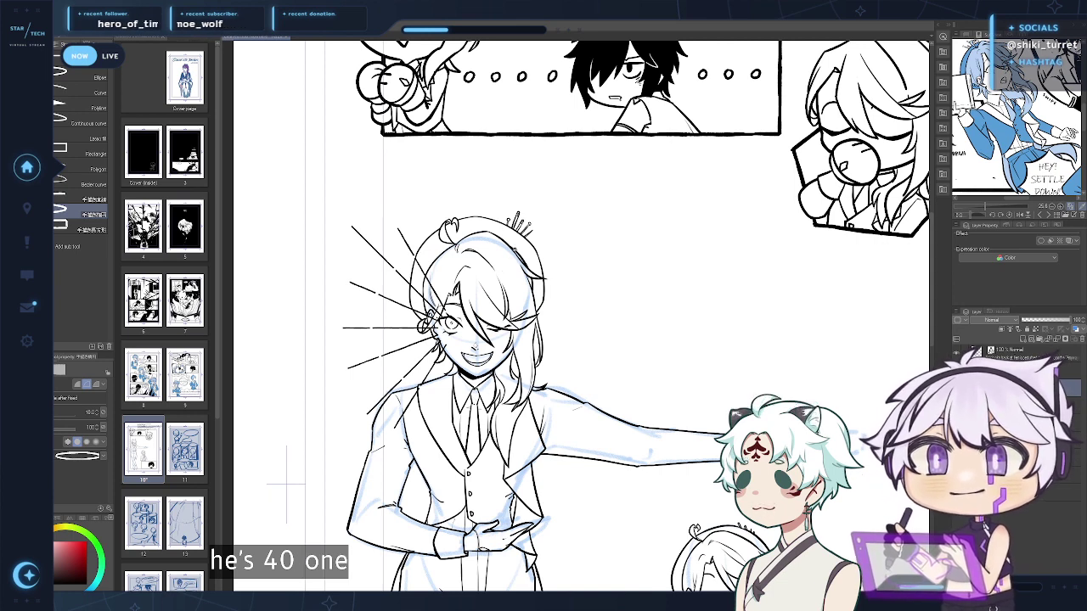
pyautogui.moveTo(516, 248)
pyautogui.mouseDown()
pyautogui.moveTo(459, 329)
pyautogui.moveTo(353, 413)
pyautogui.moveTo(362, 404)
pyautogui.mouseUp()
pyautogui.click(380, 514)
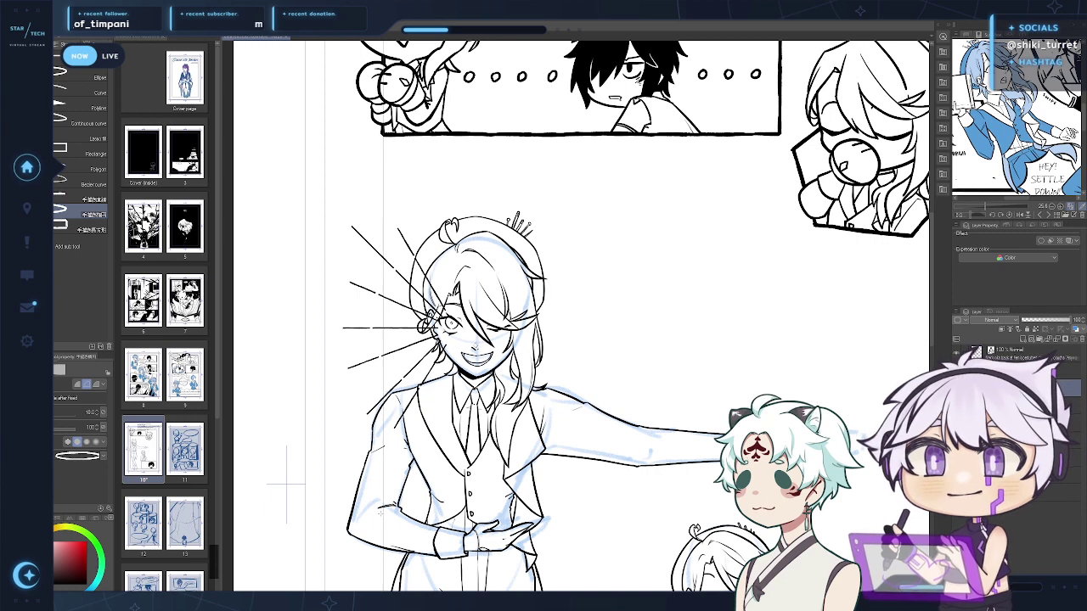
pyautogui.press('r')
pyautogui.press('p')
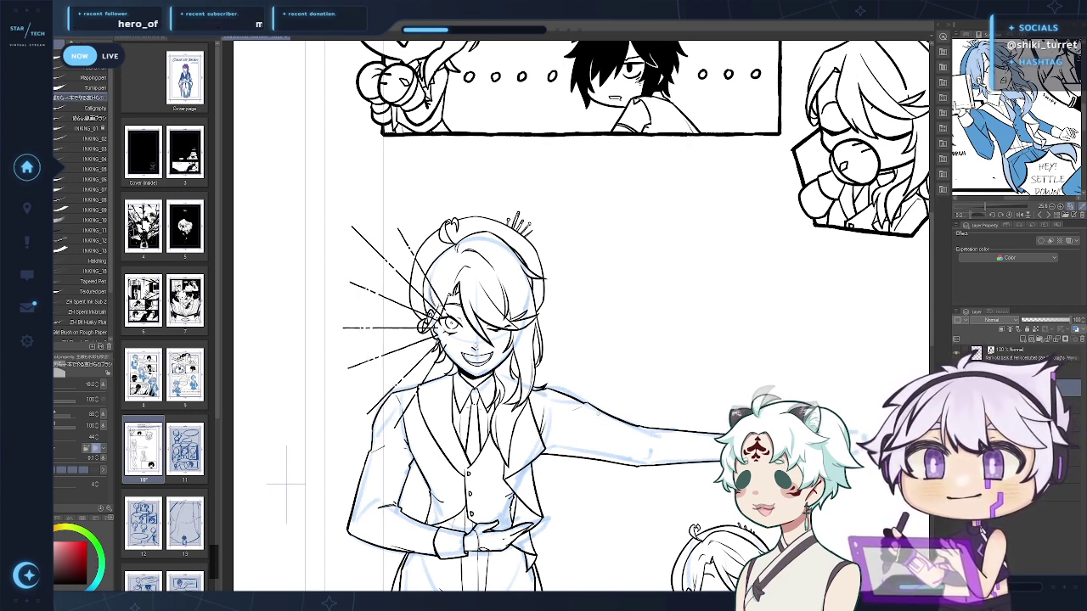
# Nudge the broken rays slightly upward and place a horizontally mirrored copy on the other side of the head
pyautogui.press('k')
pyautogui.moveTo(521, 459); pyautogui.dragTo(518, 454)
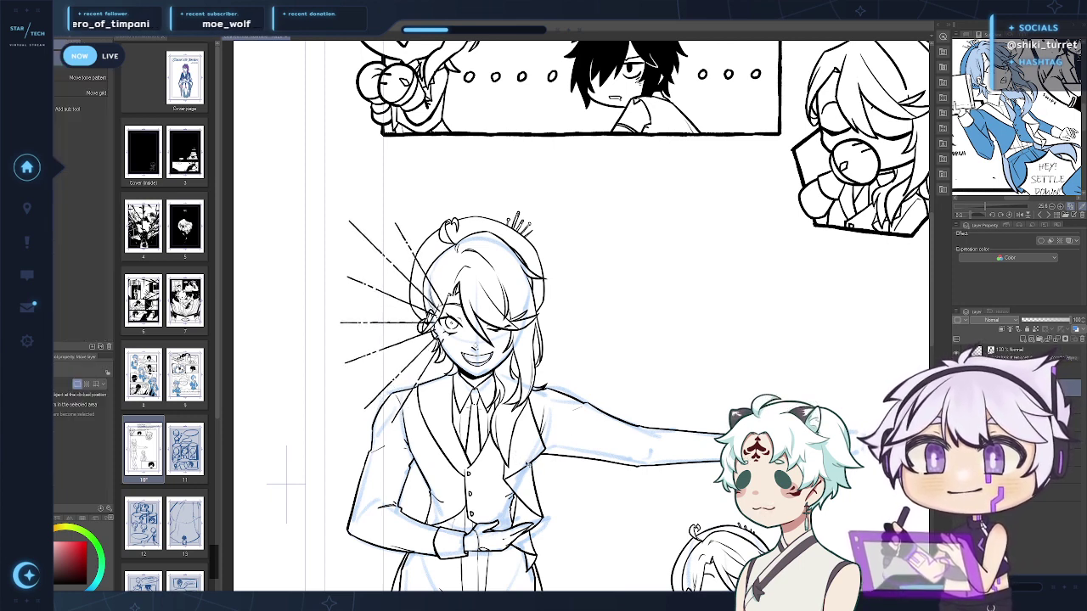
pyautogui.hotkey('ctrl', 't')
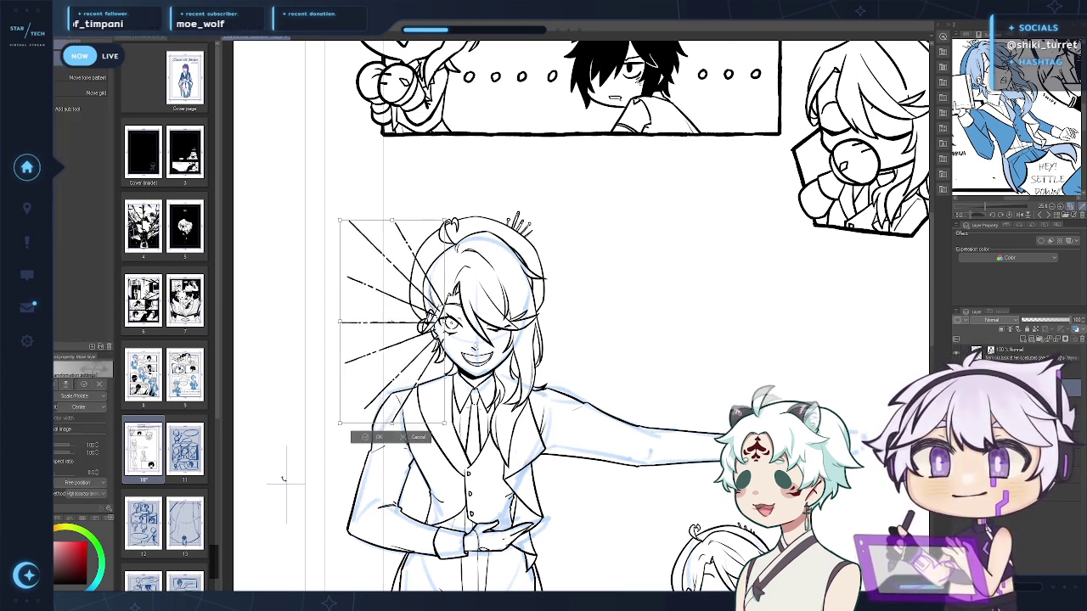
pyautogui.moveTo(409, 384); pyautogui.dragTo(588, 384)
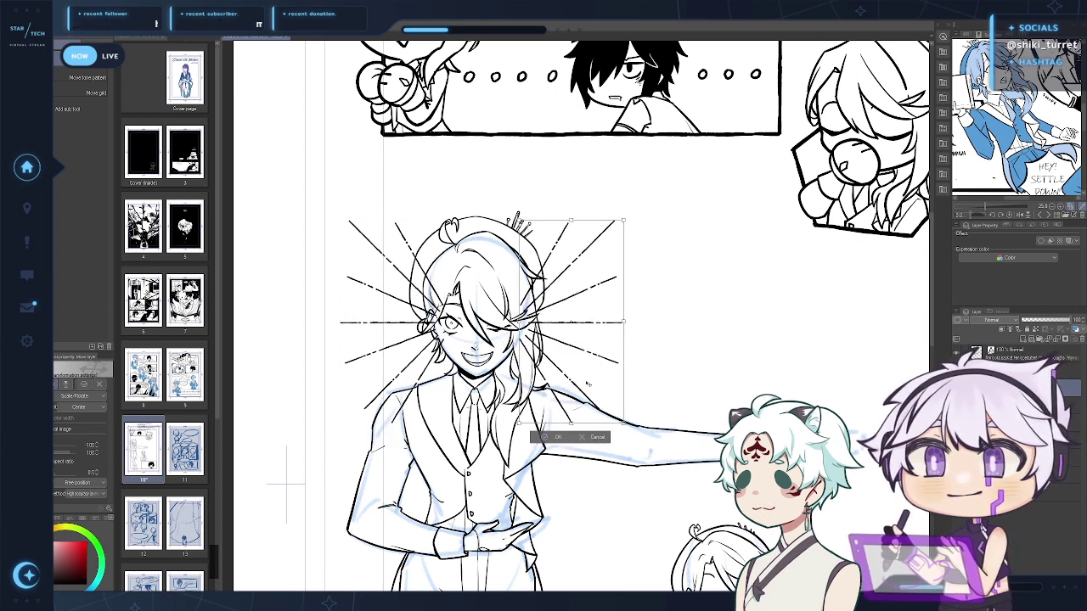
pyautogui.click(558, 436)
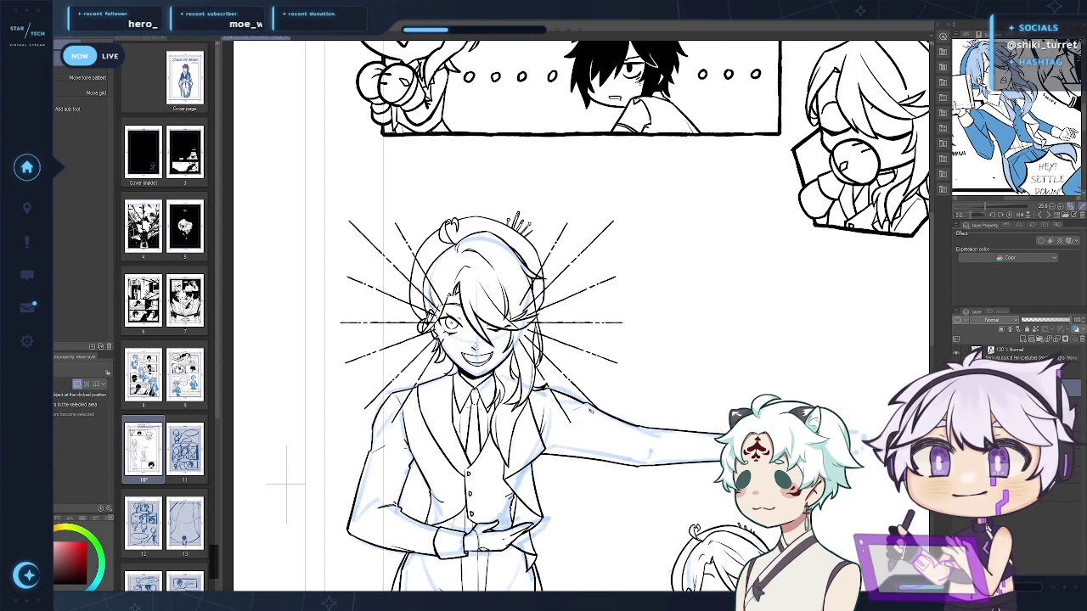
# Erase the outer tips of the diagonal rays on both sides of the head to shorten them
pyautogui.press('p')
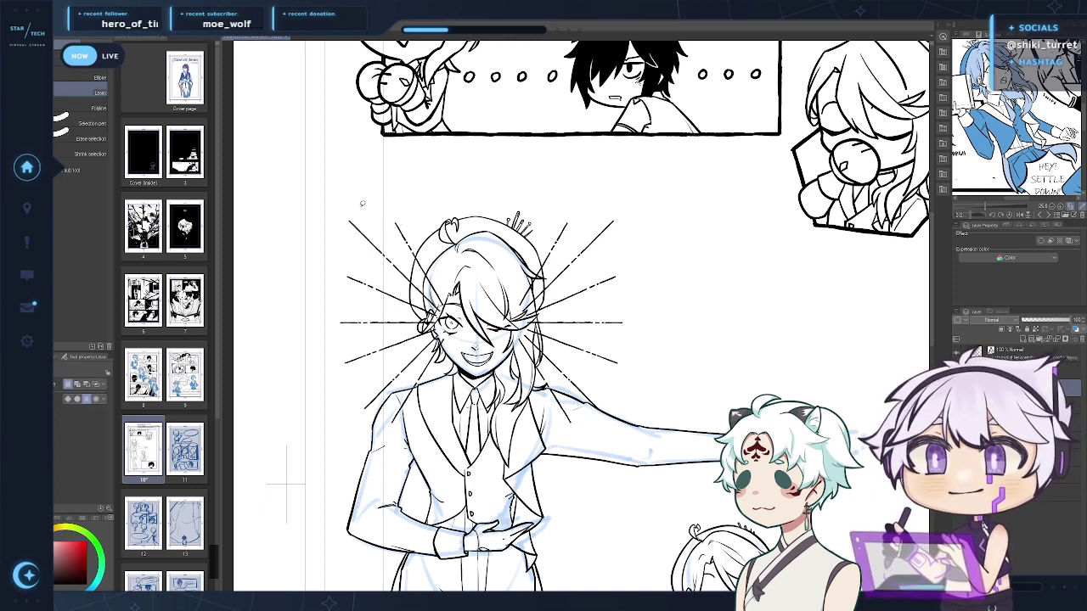
pyautogui.press('w')
pyautogui.click(366, 223)
pyautogui.hotkey('ctrl', 'd')
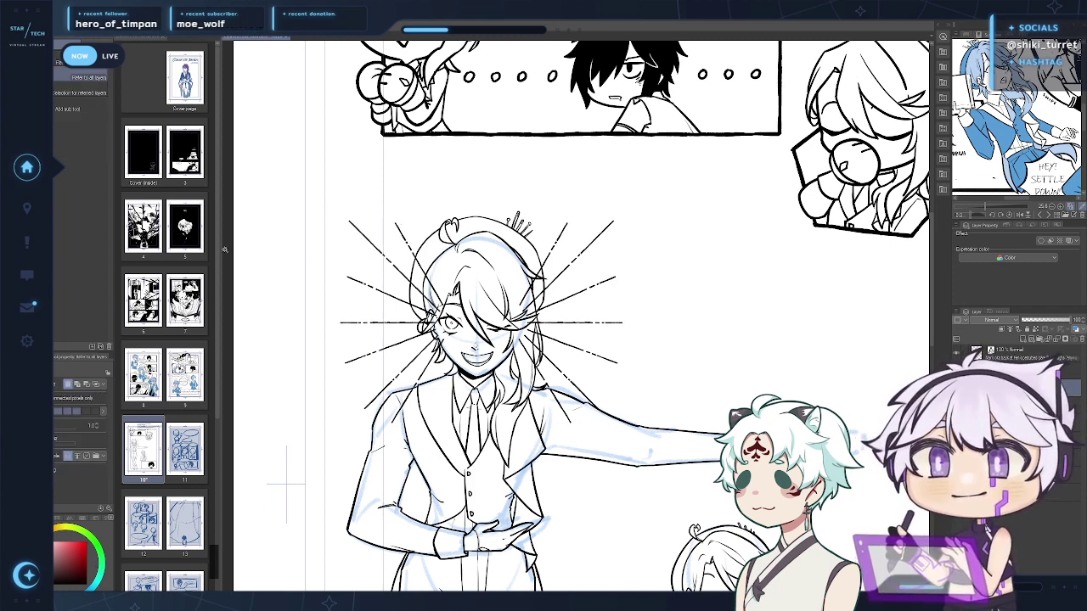
pyautogui.press('e')
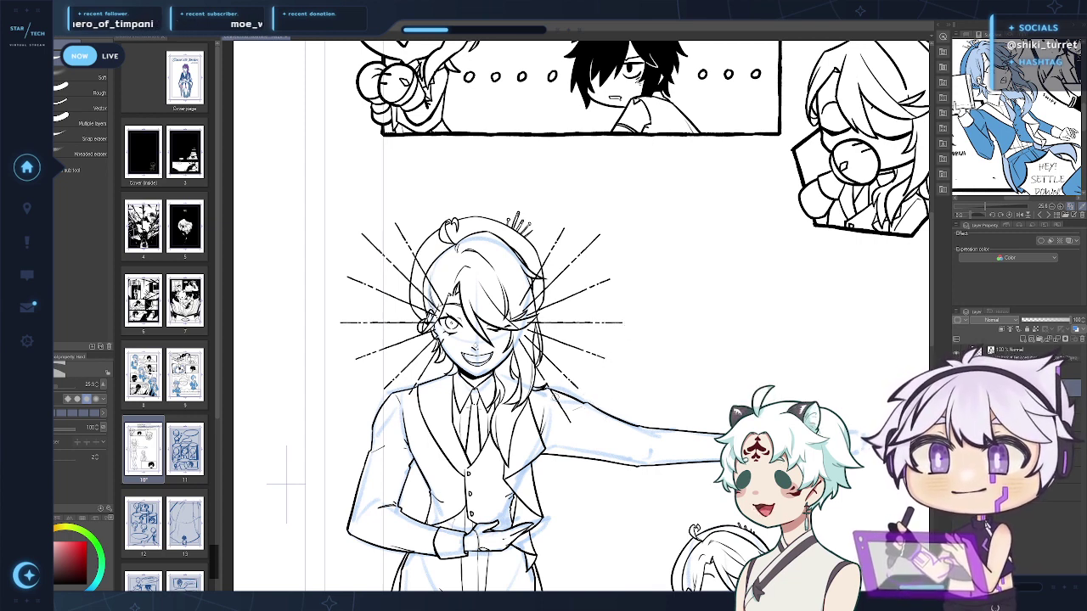
# Remove the parts of the rays that overlap the standing figure's hat, face and hair on both sides
pyautogui.keyDown('ctrl'); pyautogui.click(569, 351); pyautogui.keyUp('ctrl')
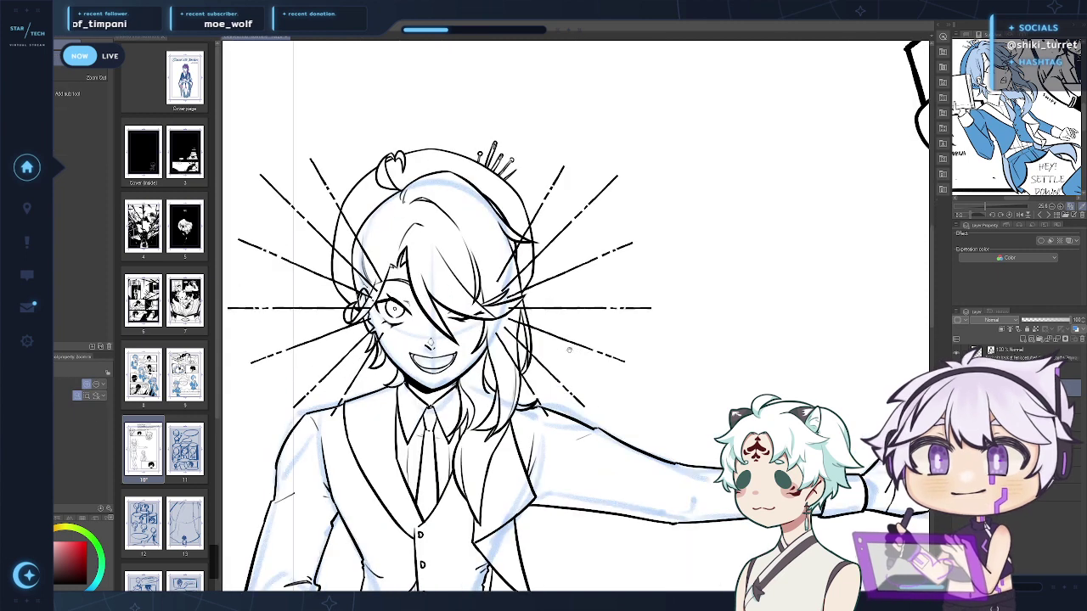
pyautogui.moveTo(542, 301); pyautogui.dragTo(576, 339)
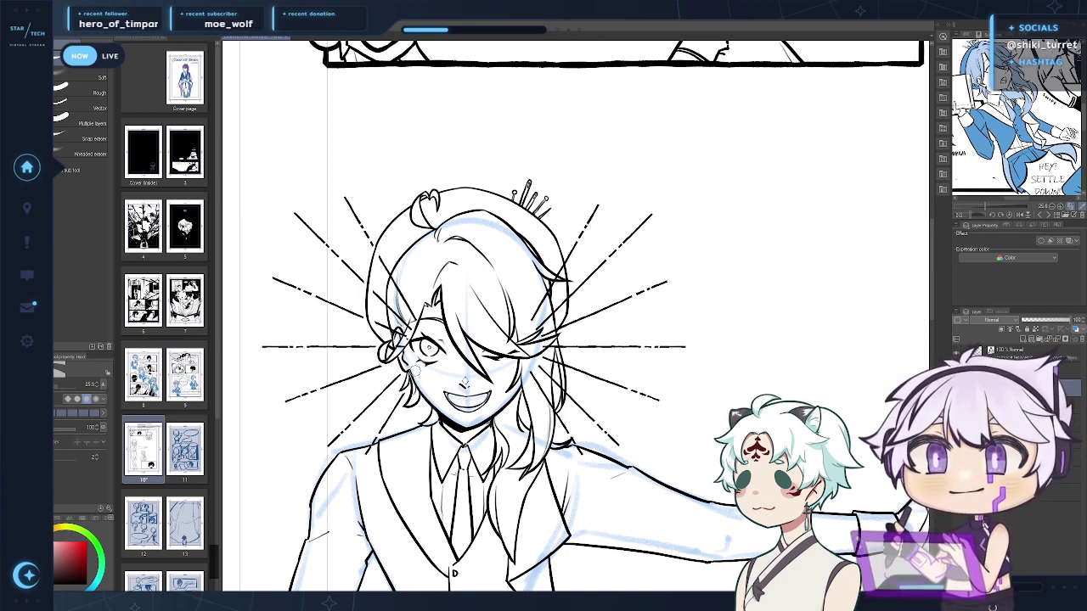
pyautogui.press('m')
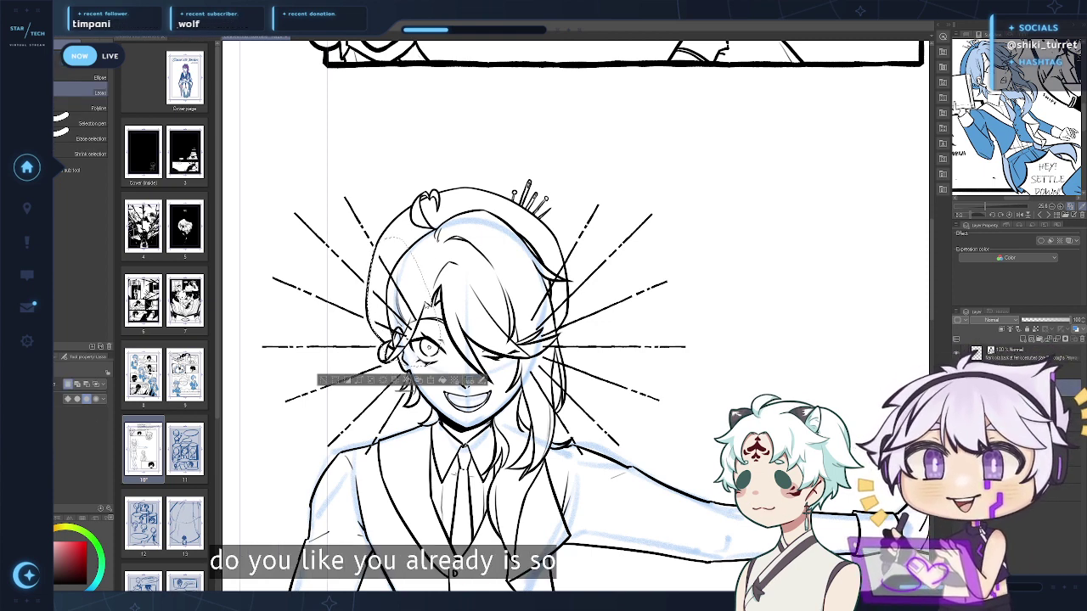
pyautogui.moveTo(479, 387); pyautogui.dragTo(465, 369)
pyautogui.press('e')
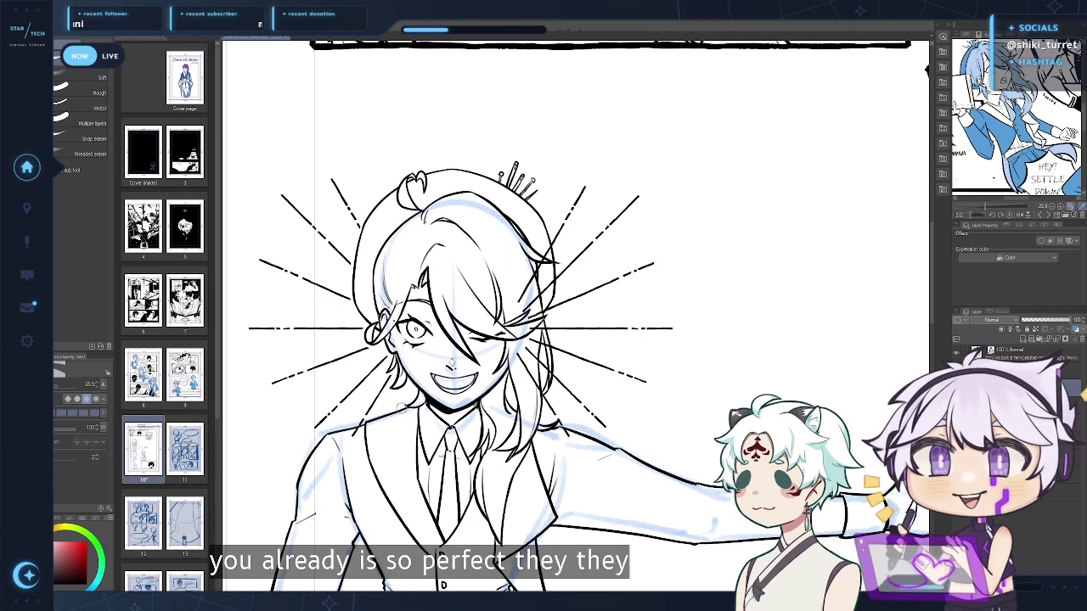
pyautogui.moveTo(570, 408); pyautogui.dragTo(473, 441)
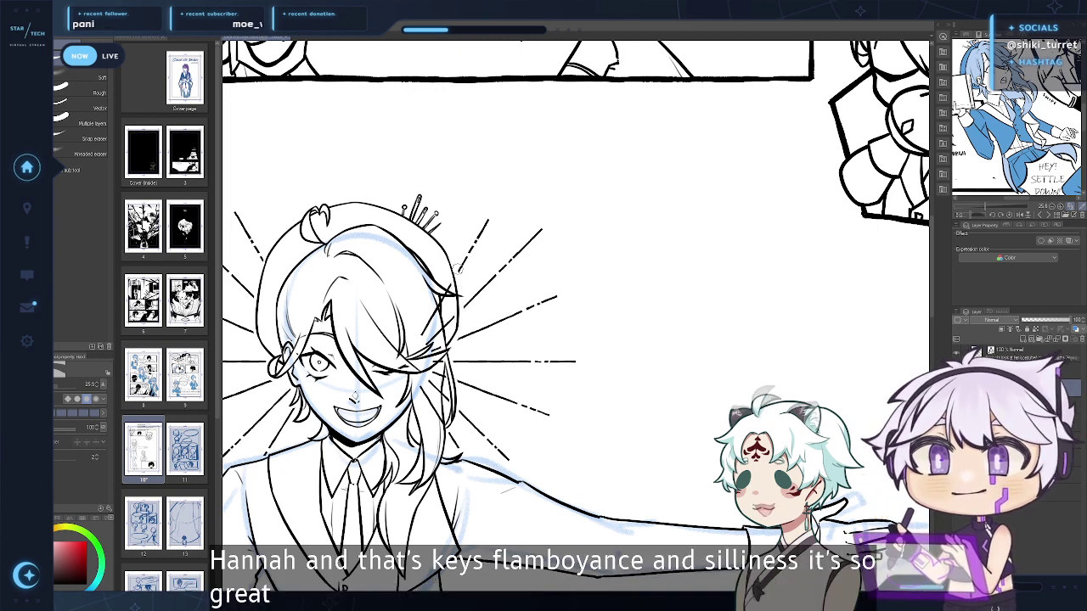
# Check the broken rays around the standing figure's head and the inked figures across the whole of page 10
pyautogui.press('m')
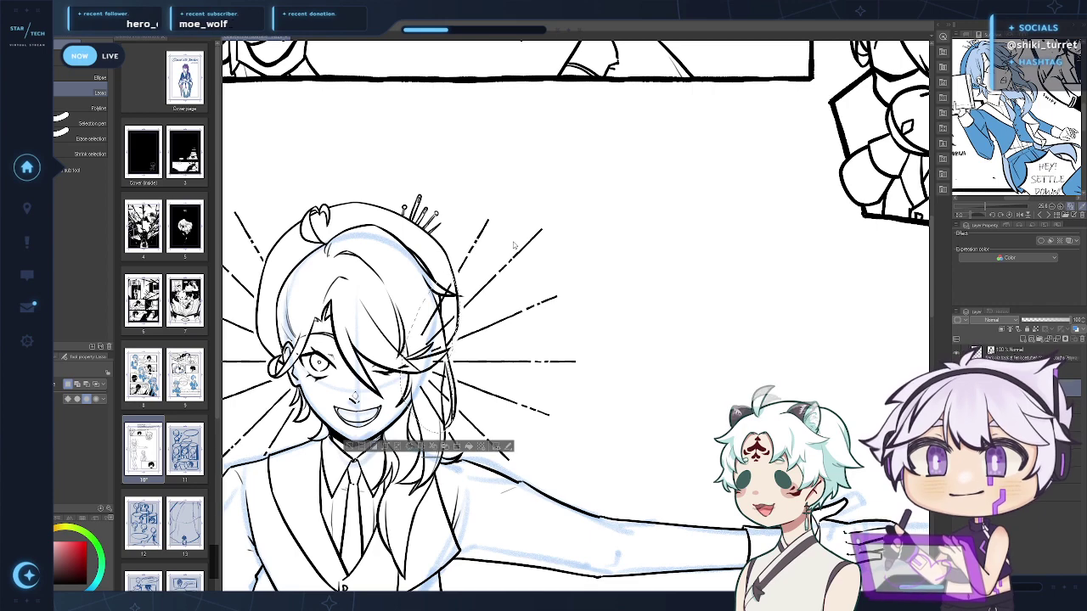
pyautogui.moveTo(609, 323)
pyautogui.mouseDown()
pyautogui.moveTo(672, 317)
pyautogui.moveTo(654, 354)
pyautogui.moveTo(624, 304)
pyautogui.mouseUp()
pyautogui.keyDown('alt'); pyautogui.click(675, 328); pyautogui.keyUp('alt')
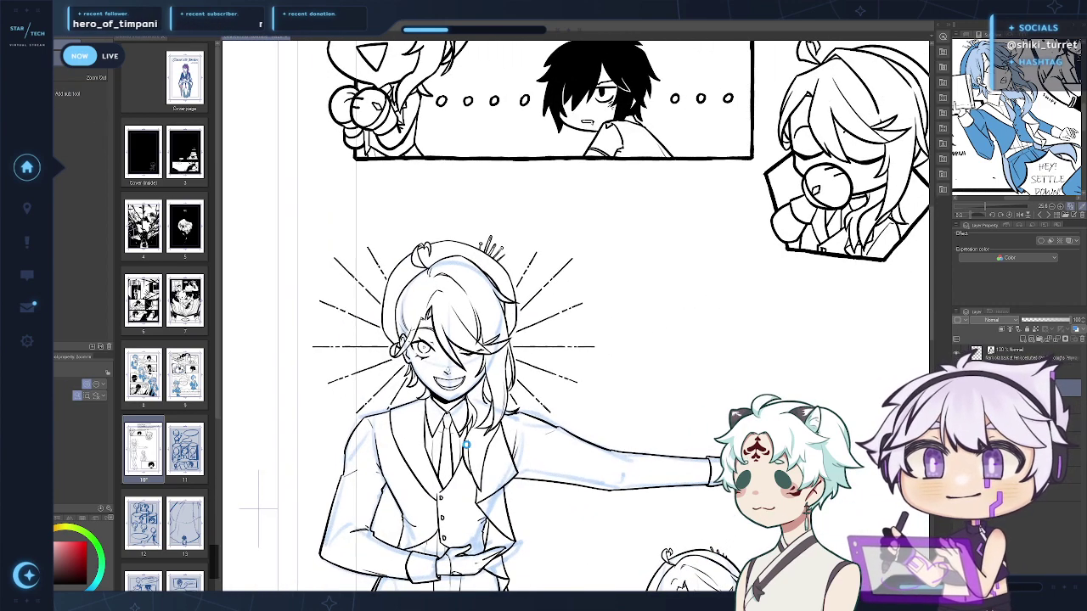
pyautogui.keyDown('alt'); pyautogui.click(468, 446); pyautogui.keyUp('alt')
pyautogui.keyDown('alt'); pyautogui.click(469, 447); pyautogui.keyUp('alt')
pyautogui.keyDown('alt'); pyautogui.click(485, 450); pyautogui.keyUp('alt')
pyautogui.moveTo(486, 452); pyautogui.dragTo(440, 340)
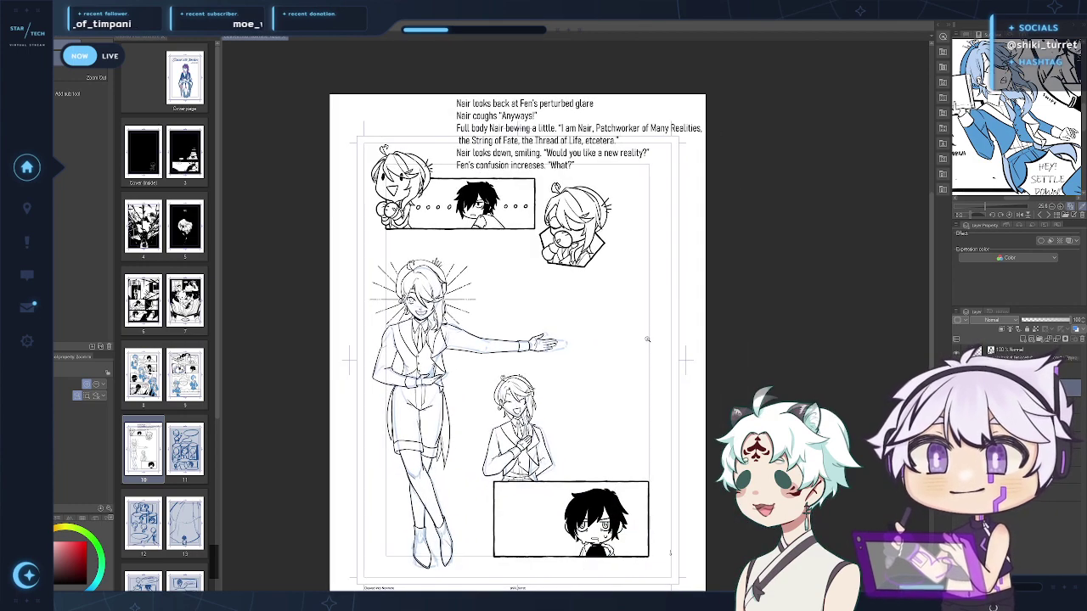
pyautogui.moveTo(660, 392); pyautogui.dragTo(656, 366)
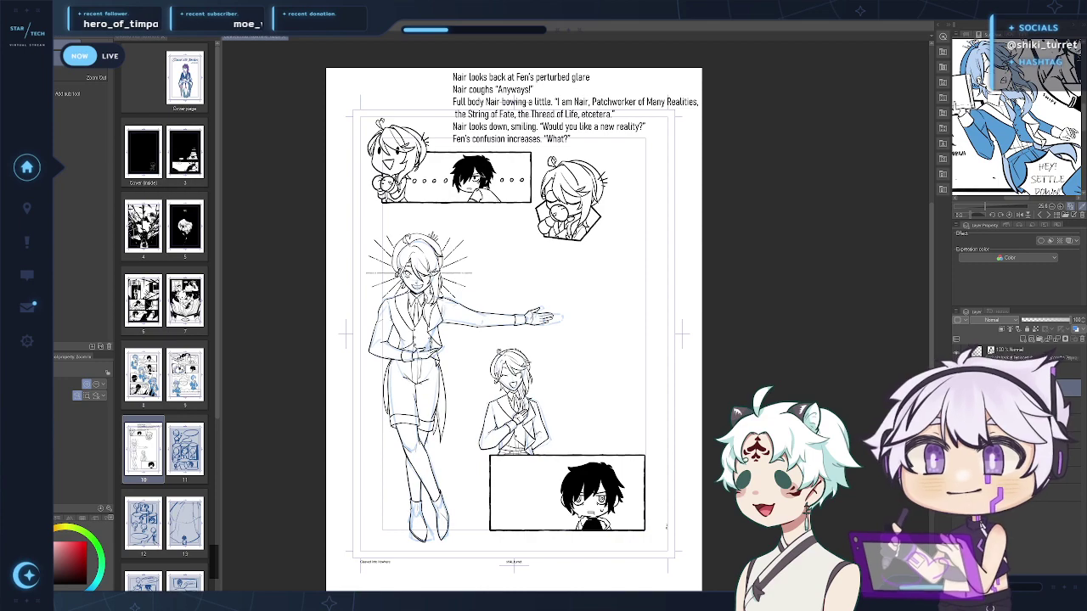
pyautogui.click(701, 346)
pyautogui.moveTo(649, 385); pyautogui.dragTo(784, 349)
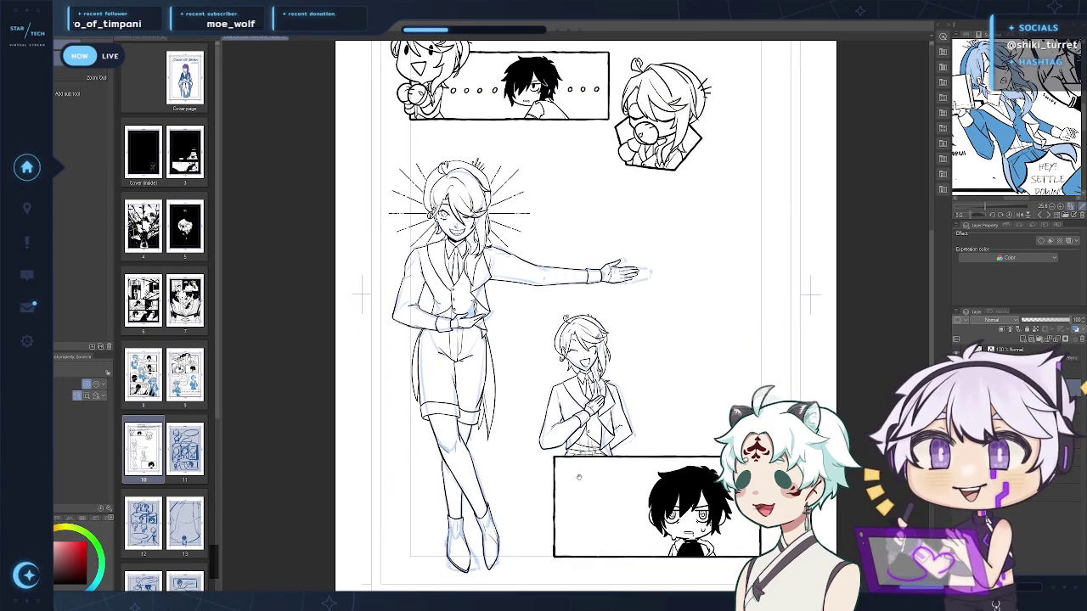
pyautogui.moveTo(579, 478); pyautogui.dragTo(525, 457)
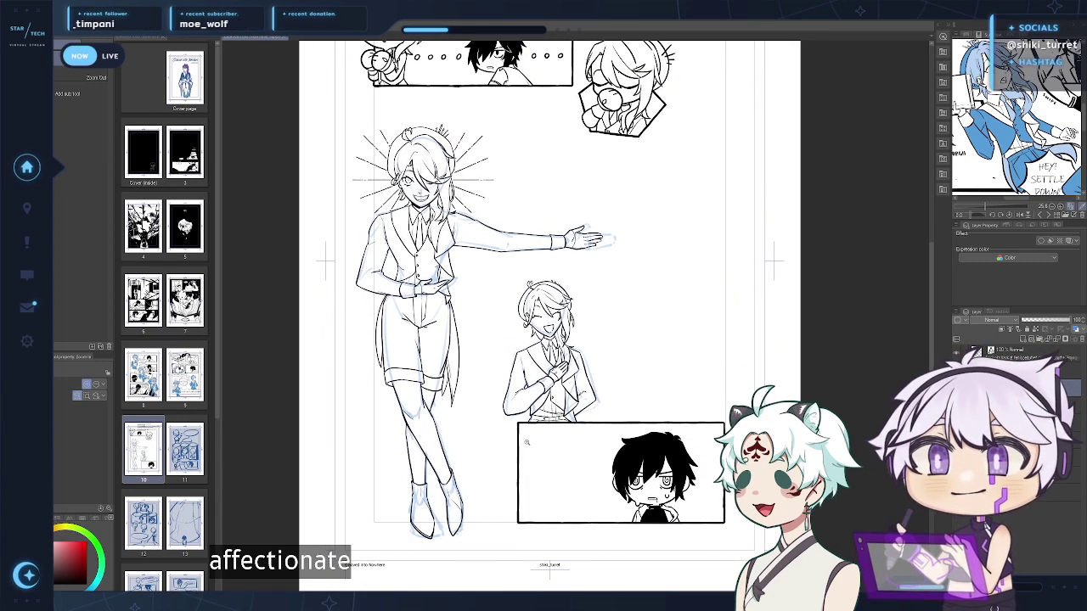
# Hide the blue figure sketch layers so that only the black inks show on the page
pyautogui.click(957, 405)
pyautogui.click(956, 405)
pyautogui.click(956, 405)
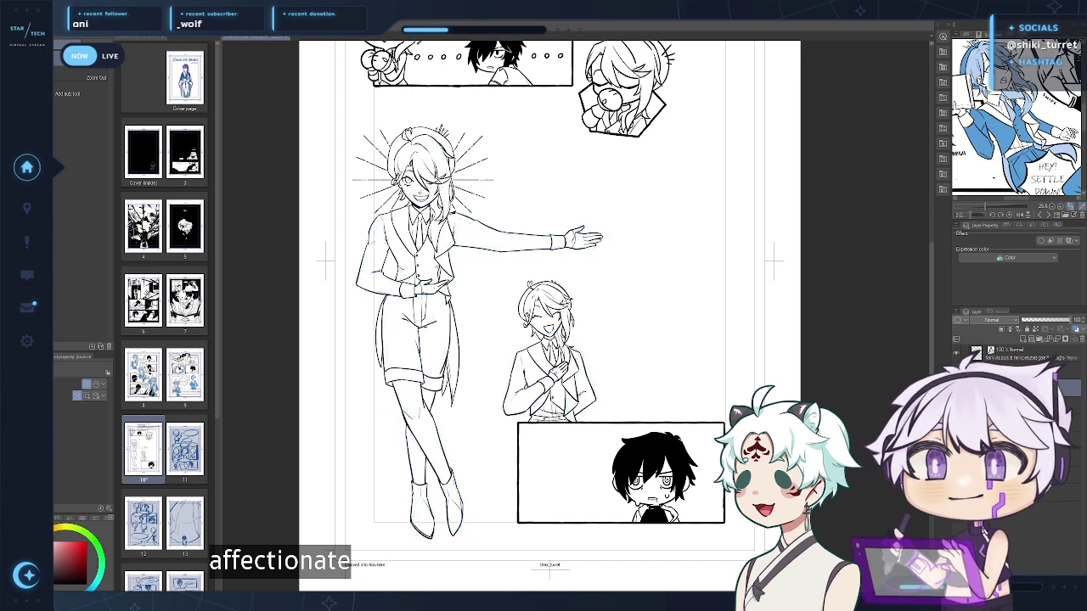
pyautogui.click(956, 422)
pyautogui.click(957, 422)
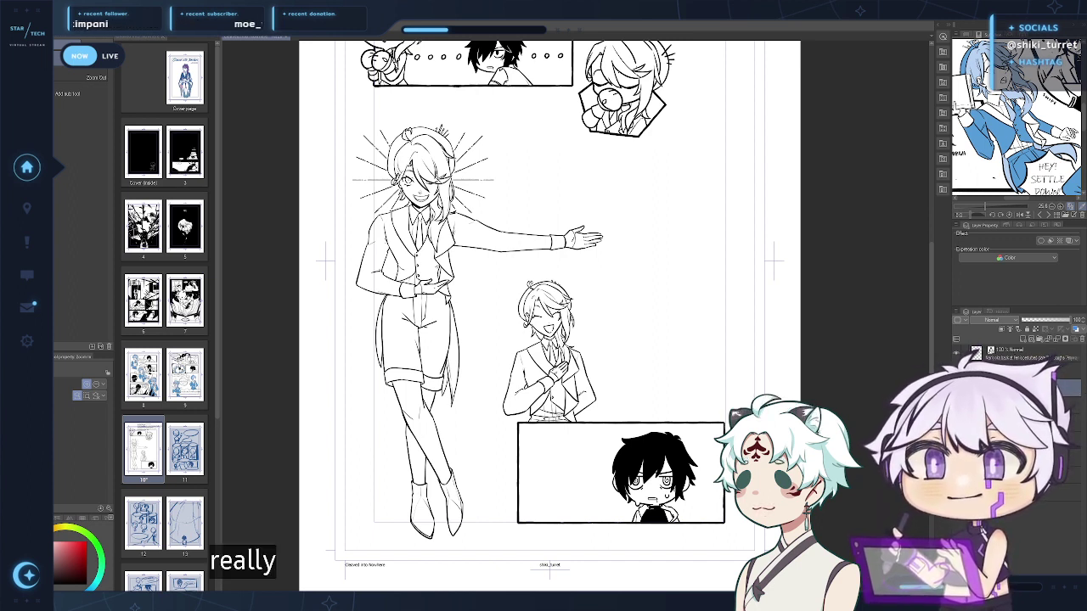
# Examine the cleaned inks from the upper panels to the lower figures alongside the script notes at the page's head
pyautogui.moveTo(690, 403); pyautogui.dragTo(672, 509)
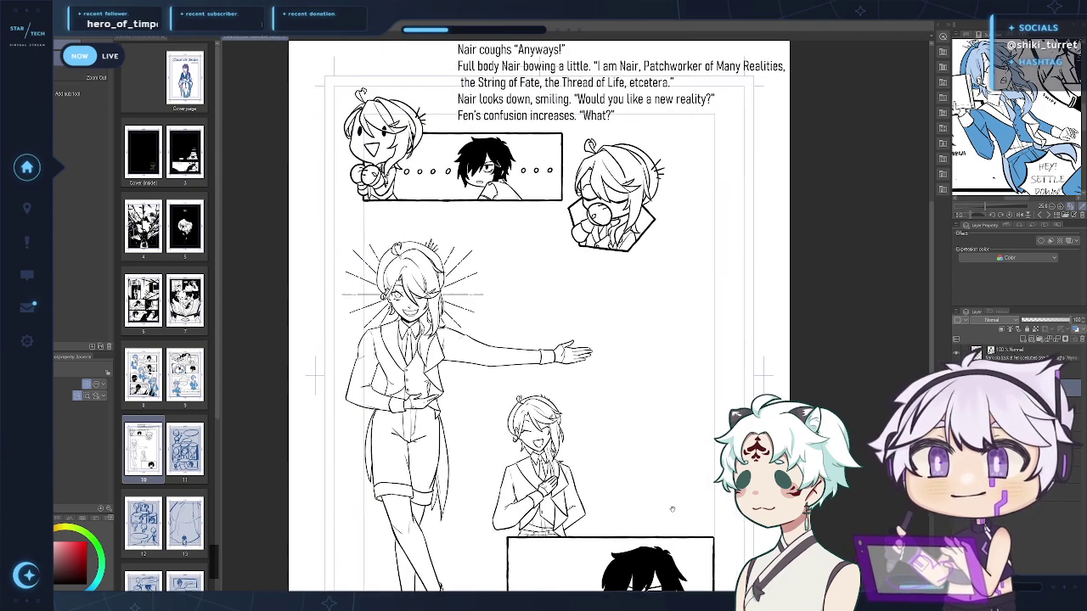
pyautogui.scroll(1, 658, 468)
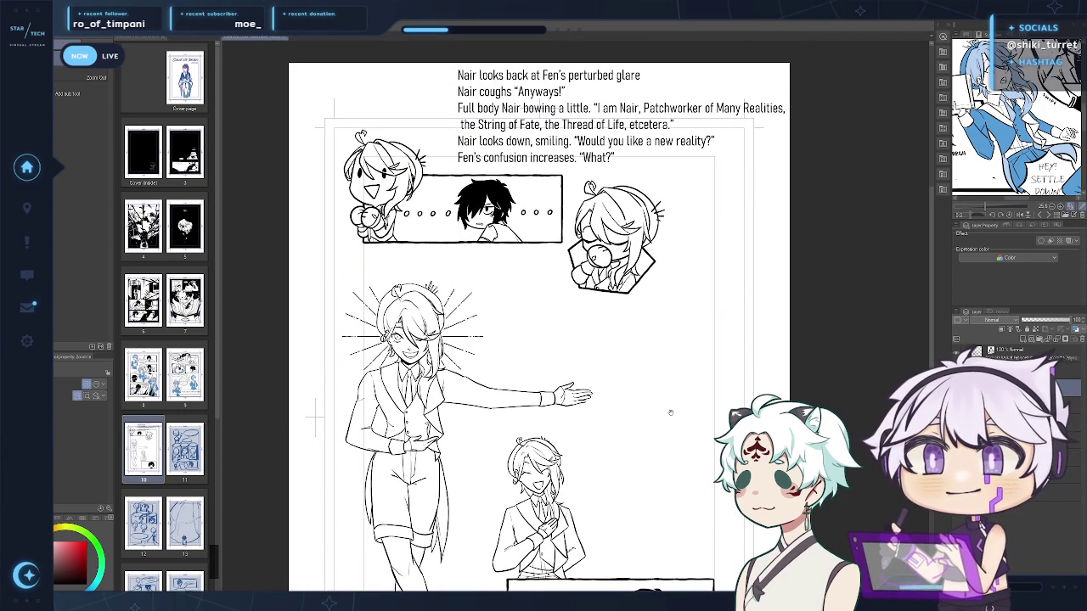
pyautogui.moveTo(641, 495); pyautogui.dragTo(641, 496)
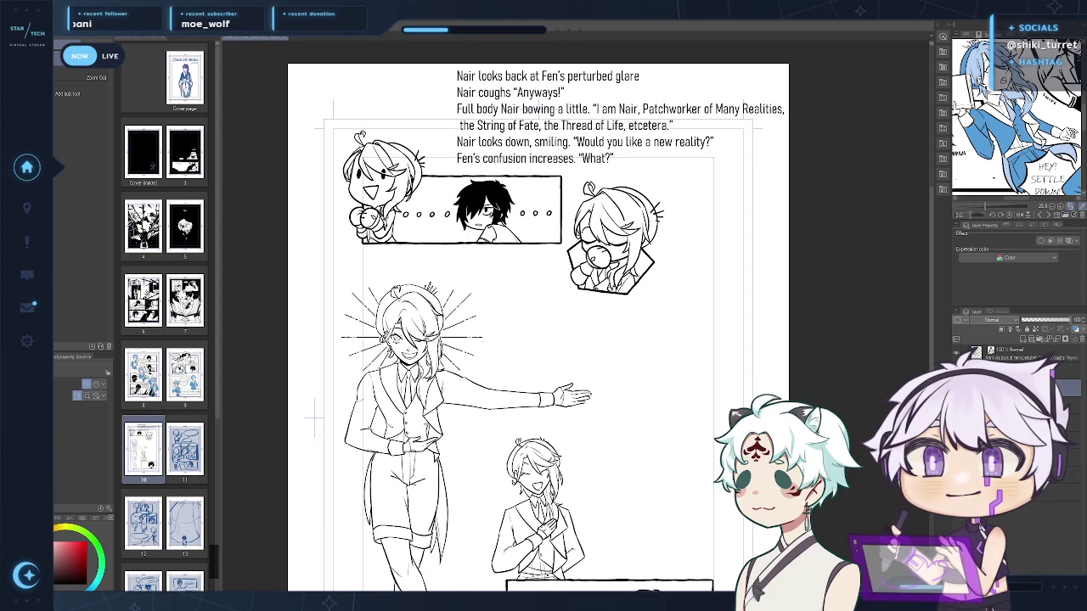
pyautogui.click(956, 440)
pyautogui.hotkey('ctrl', 'y')
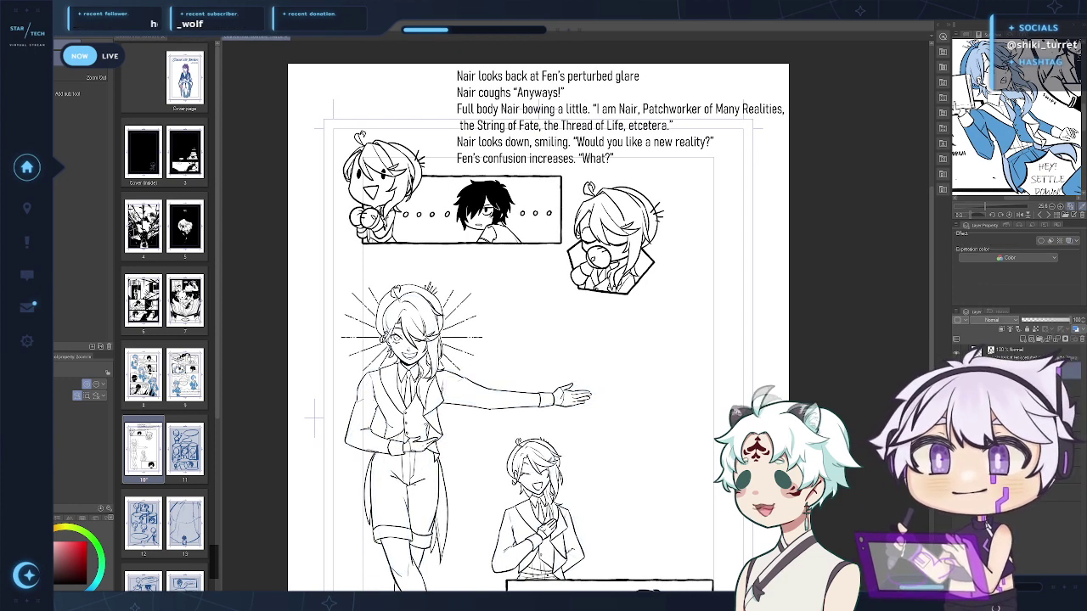
pyautogui.moveTo(543, 340); pyautogui.dragTo(547, 295)
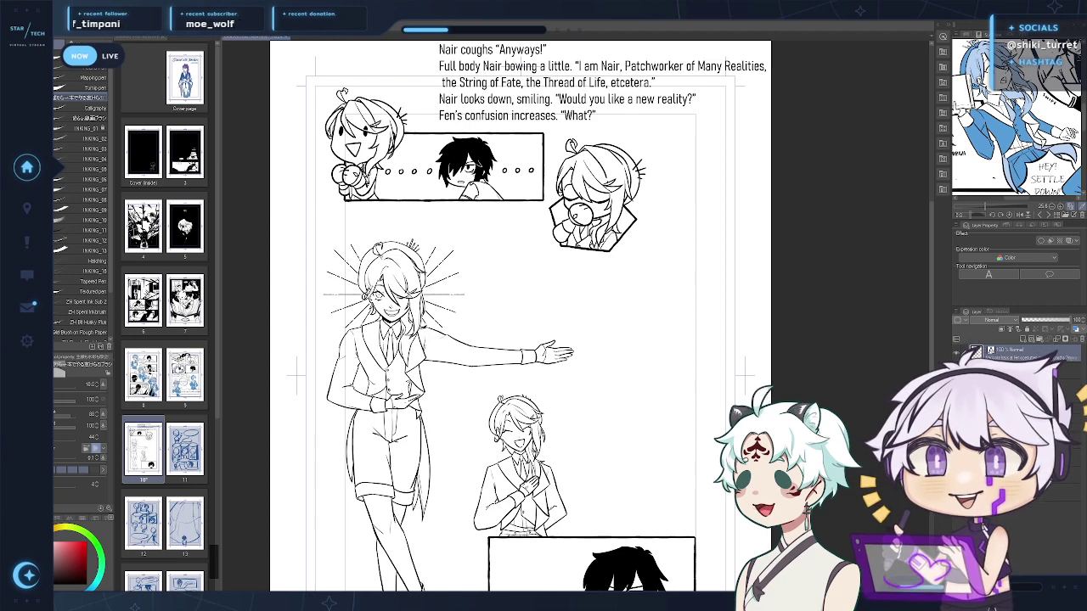
pyautogui.moveTo(573, 449); pyautogui.dragTo(599, 412)
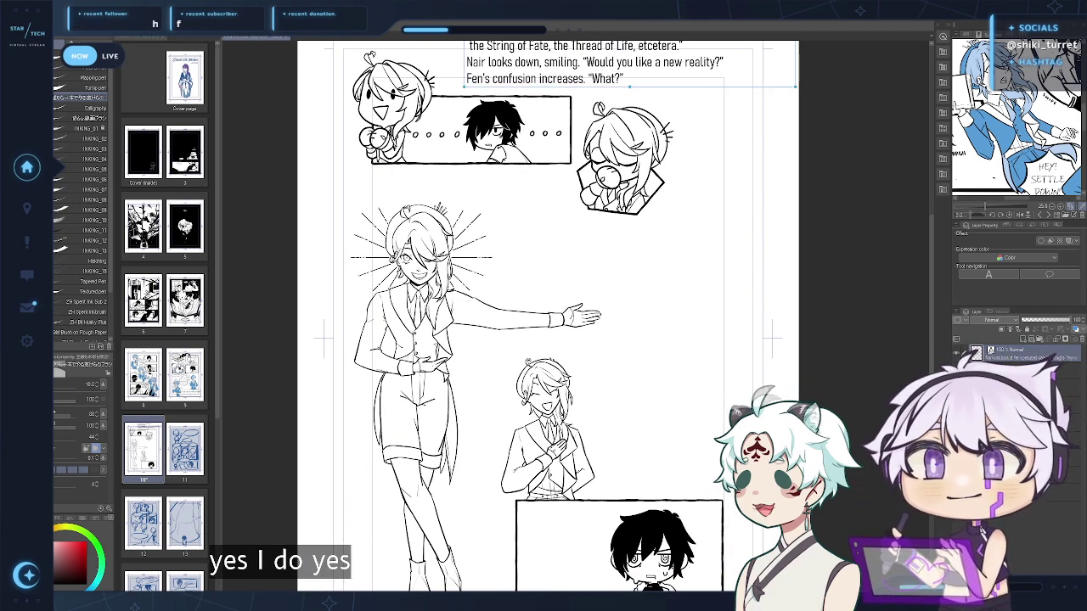
pyautogui.scroll(3, 702, 341)
pyautogui.moveTo(586, 365); pyautogui.dragTo(581, 362)
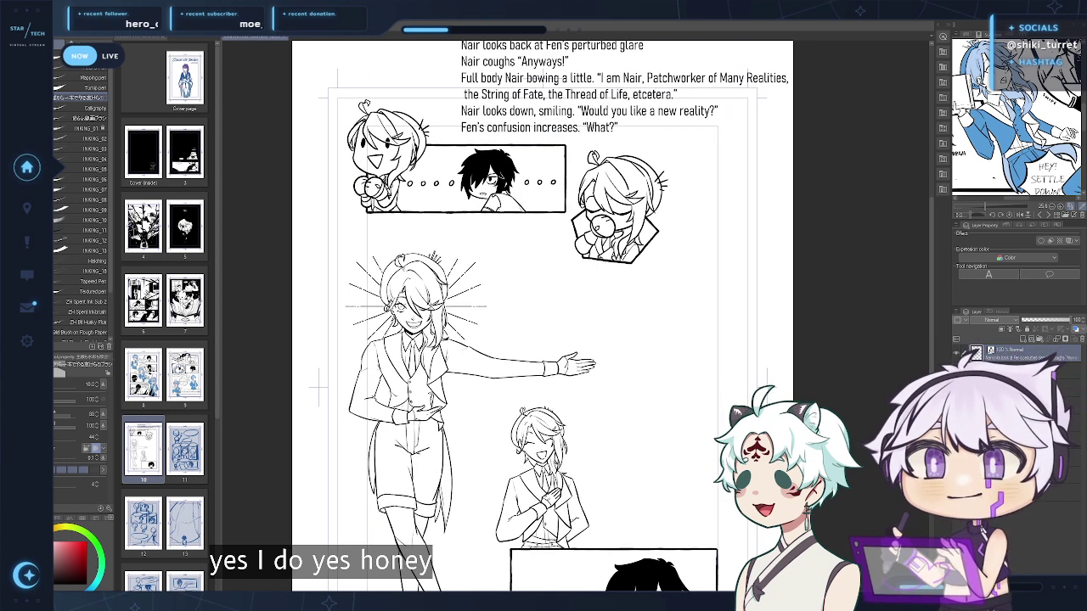
# Add a new layer above the script text with an edge border effect, and set up the Turnip pen in white for speech bubbles
pyautogui.click(1023, 340)
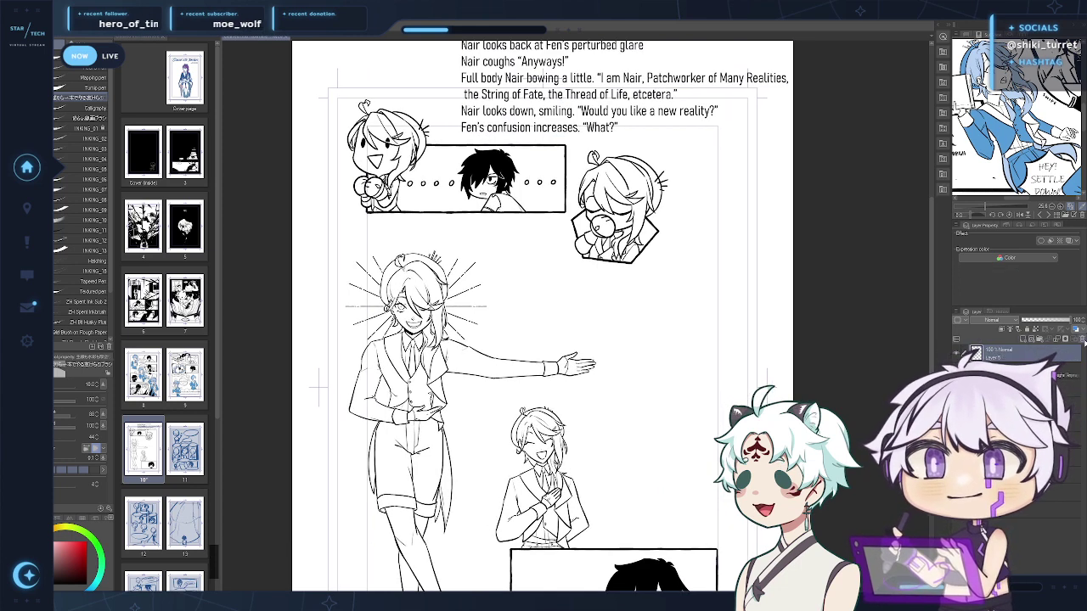
pyautogui.moveTo(1021, 367); pyautogui.dragTo(1021, 347)
pyautogui.press('p')
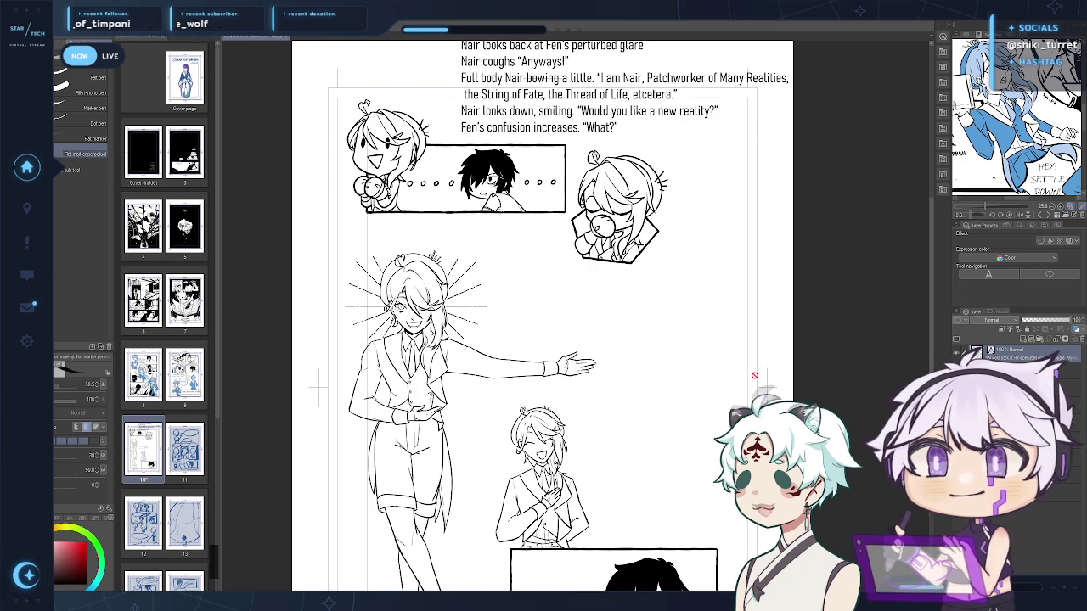
pyautogui.press('p')
pyautogui.press(',')
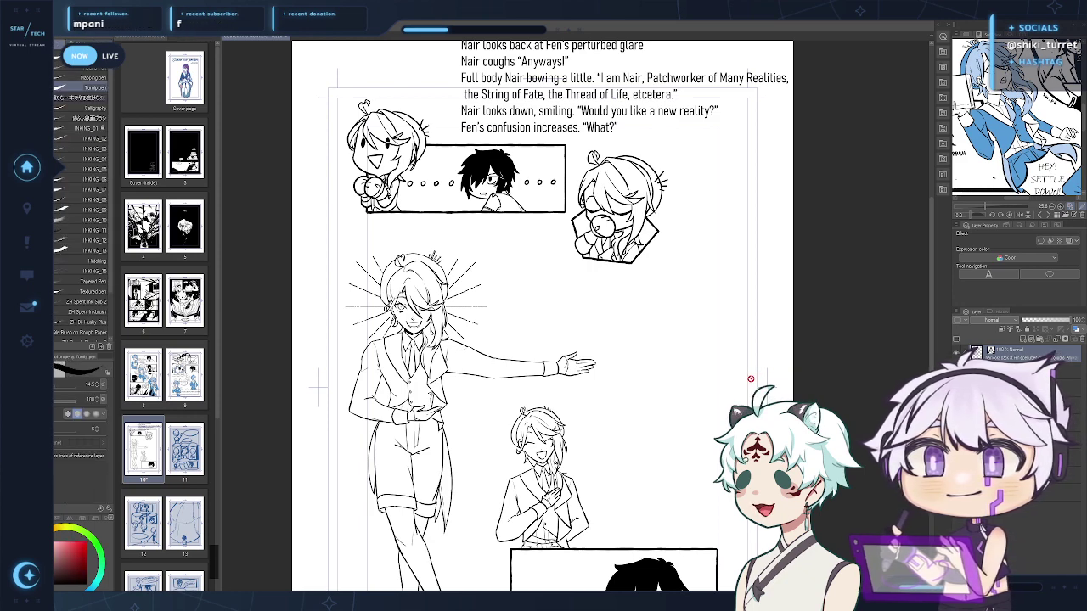
pyautogui.moveTo(751, 407)
pyautogui.mouseDown()
pyautogui.moveTo(740, 398)
pyautogui.moveTo(733, 412)
pyautogui.mouseUp()
pyautogui.press('x')
pyautogui.click(1023, 340)
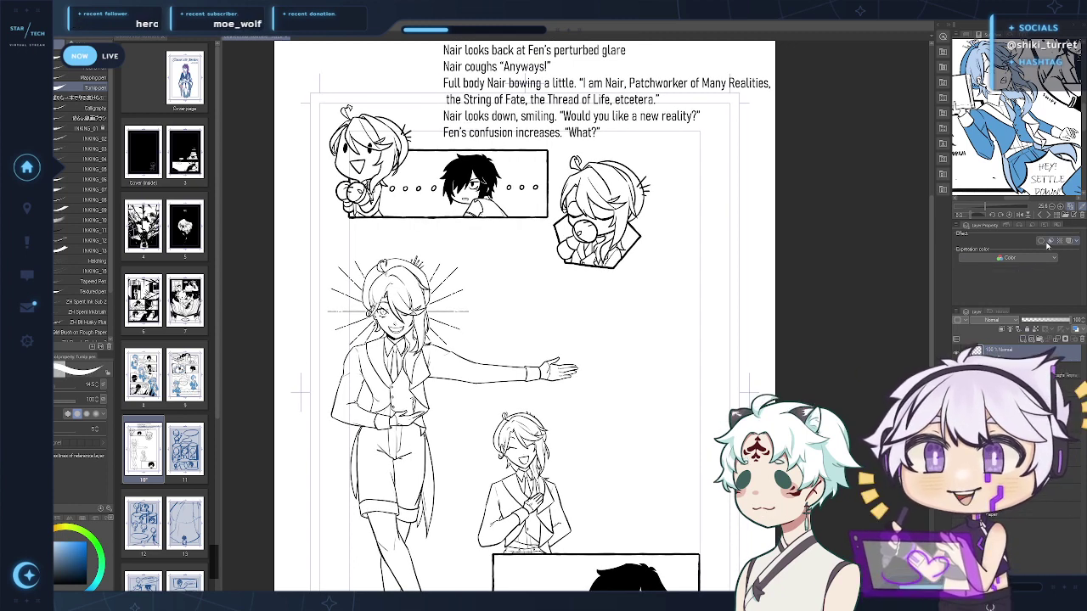
pyautogui.click(1047, 244)
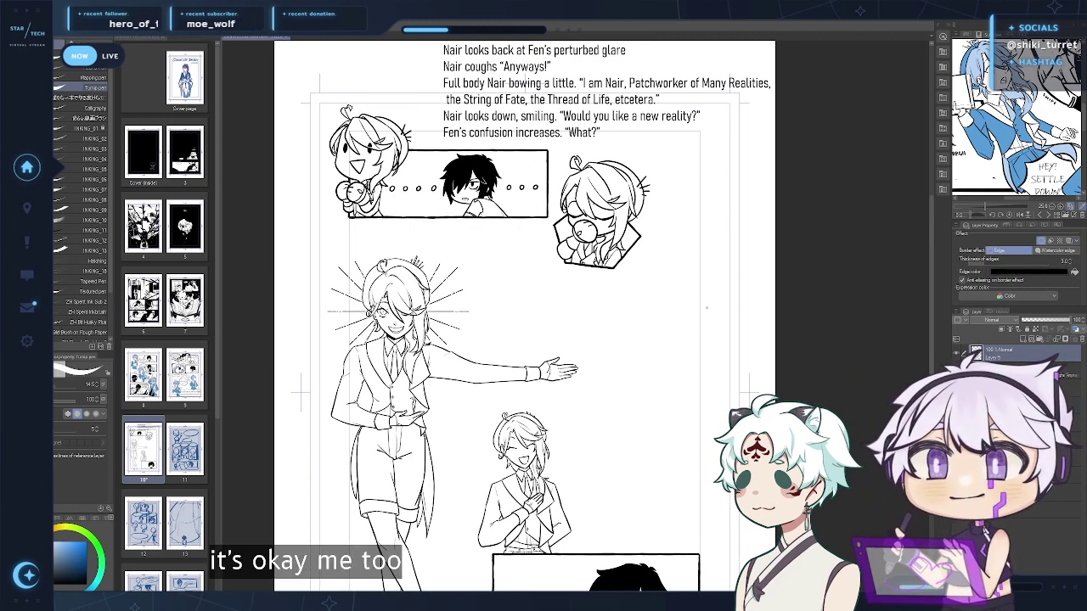
pyautogui.moveTo(683, 344)
pyautogui.mouseDown()
pyautogui.moveTo(708, 309)
pyautogui.moveTo(680, 280)
pyautogui.mouseUp()
pyautogui.hotkey('ctrl', 'z')
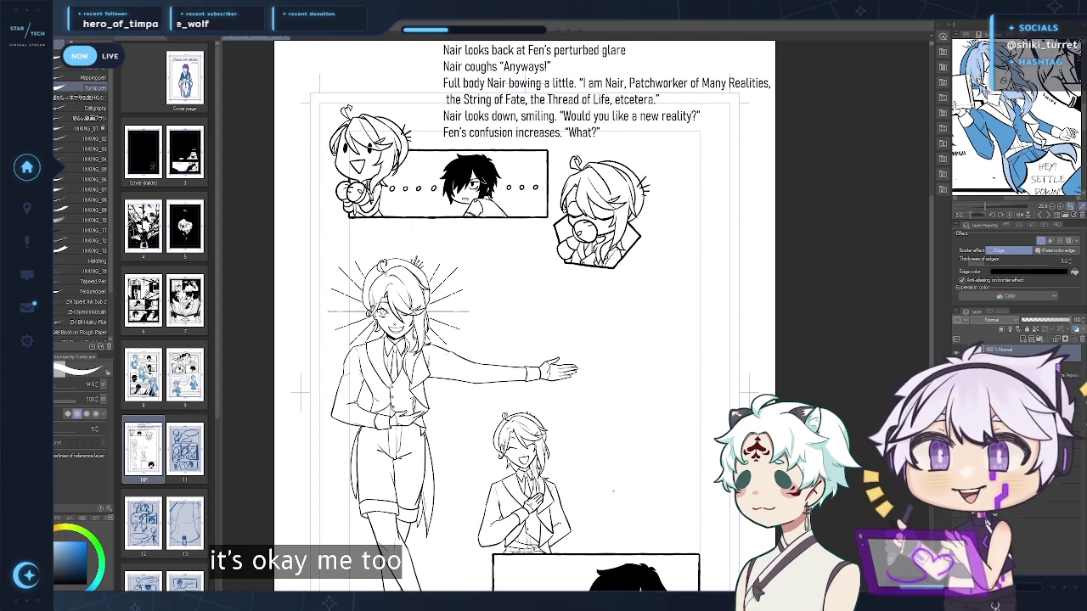
# Open page 9 to examine its finished speech bubbles and return to page 10
pyautogui.doubleClick(186, 392)
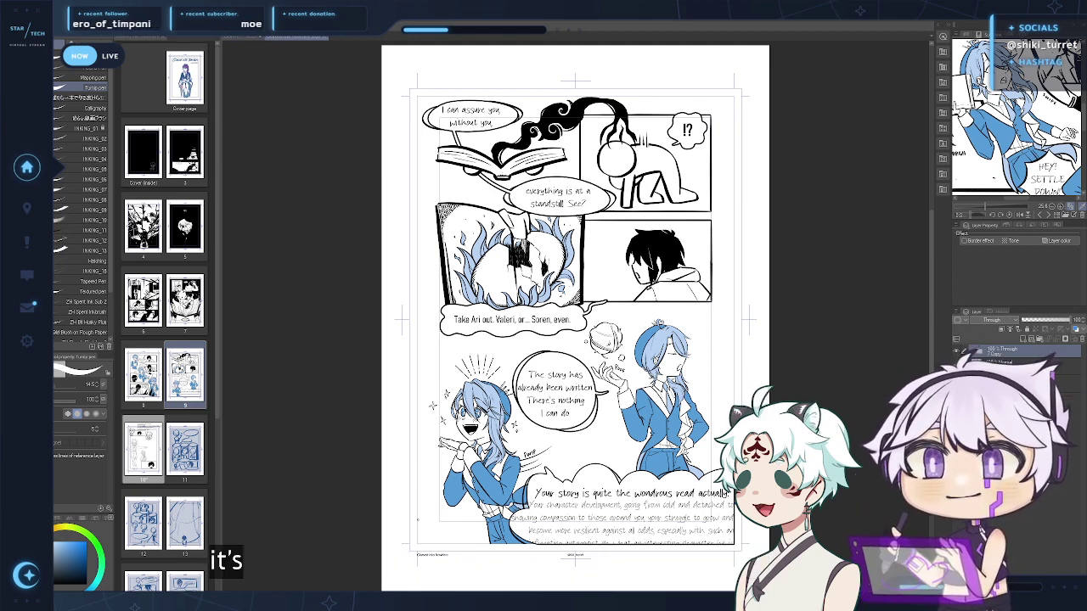
pyautogui.click(245, 37)
pyautogui.moveTo(553, 374); pyautogui.dragTo(524, 394)
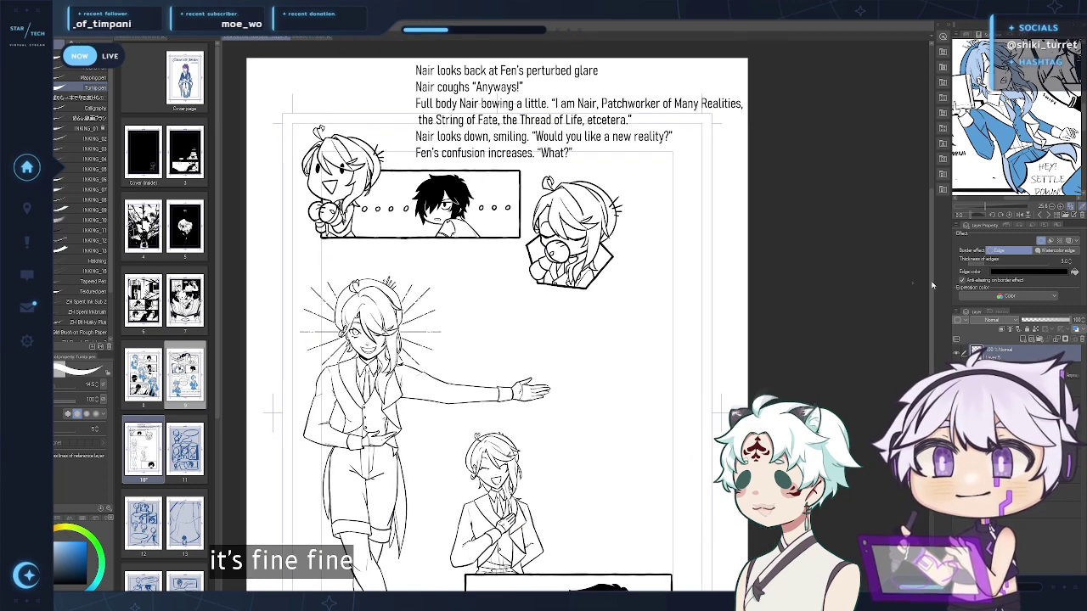
# Adjust the bubble layer's edge setting and show the rough layout sketch with the planned speech bubble positions
pyautogui.click(1070, 260)
pyautogui.moveTo(711, 394); pyautogui.dragTo(681, 417)
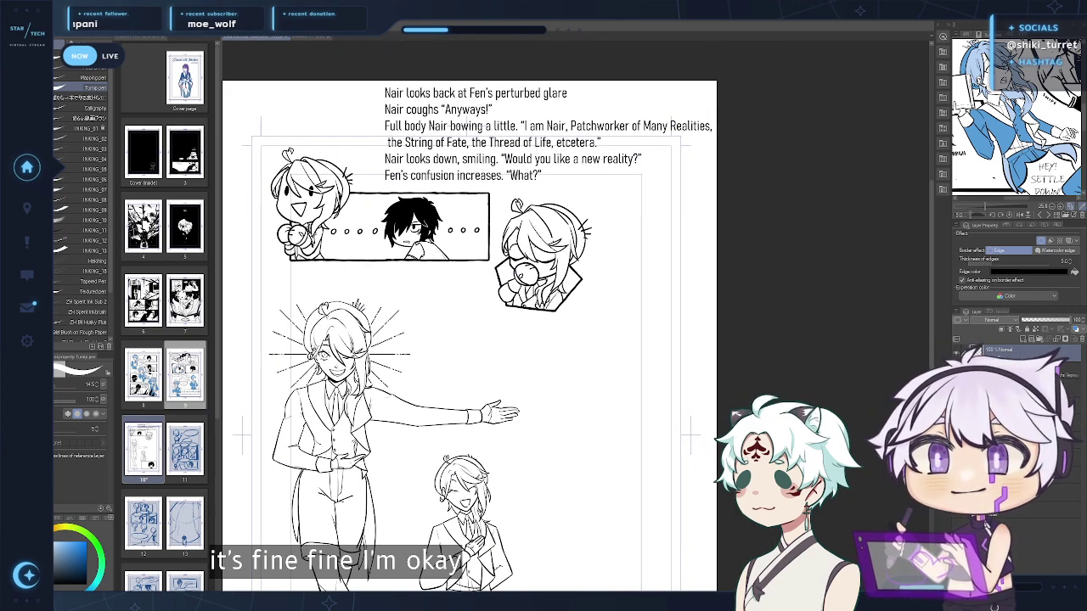
pyautogui.click(956, 490)
pyautogui.click(956, 490)
pyautogui.click(956, 469)
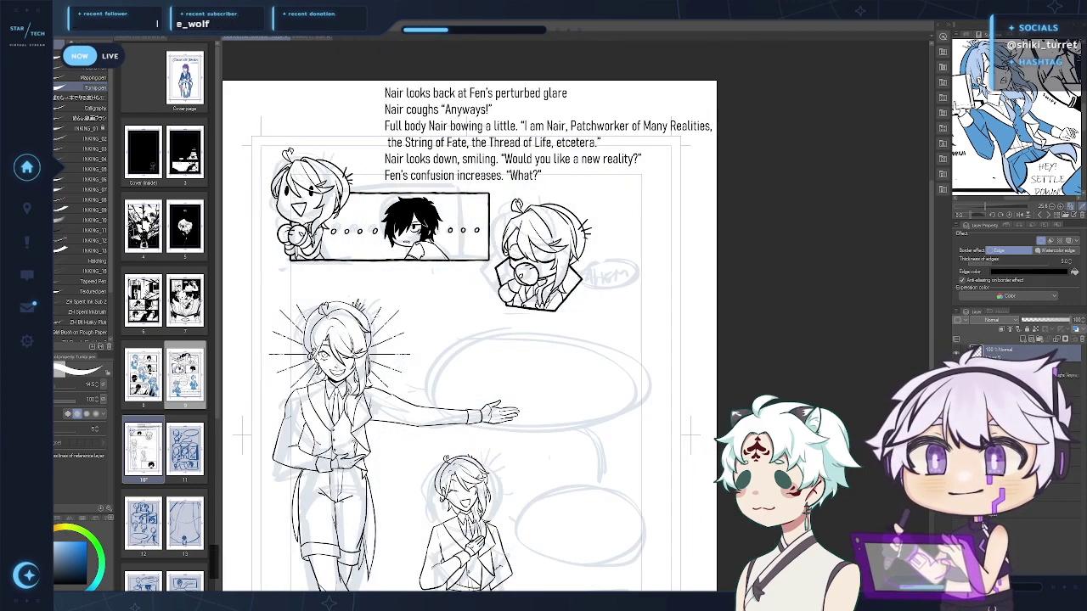
# Draw a small oval speech bubble with a tail beside the coughing figure in the hexagonal panel and fill it white
pyautogui.moveTo(618, 227)
pyautogui.mouseDown()
pyautogui.moveTo(671, 277)
pyautogui.moveTo(603, 287)
pyautogui.moveTo(631, 256)
pyautogui.moveTo(610, 261)
pyautogui.moveTo(634, 268)
pyautogui.moveTo(584, 277)
pyautogui.mouseUp()
pyautogui.hotkey('ctrl', 'z')
pyautogui.hotkey('ctrl', 'z')
pyautogui.hotkey('ctrl', 'z')
pyautogui.press('g')
pyautogui.click(638, 269)
pyautogui.press('p')
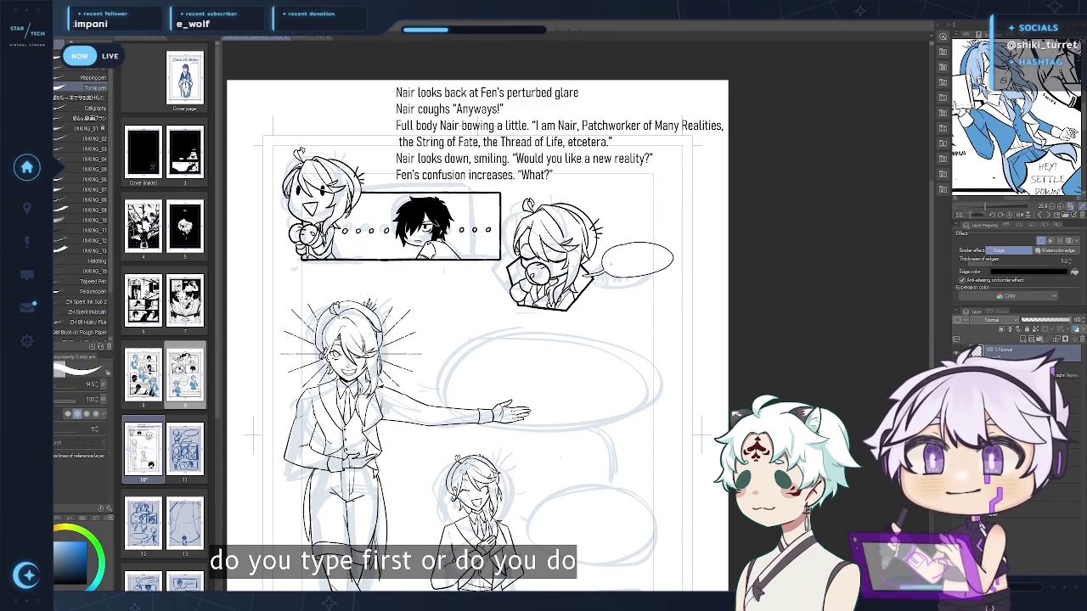
# Draw a large oval speech bubble above the standing figure's outstretched arm and fill its interior white
pyautogui.moveTo(638, 360); pyautogui.dragTo(664, 322)
pyautogui.moveTo(470, 305); pyautogui.dragTo(537, 336)
pyautogui.hotkey('ctrl', 'z')
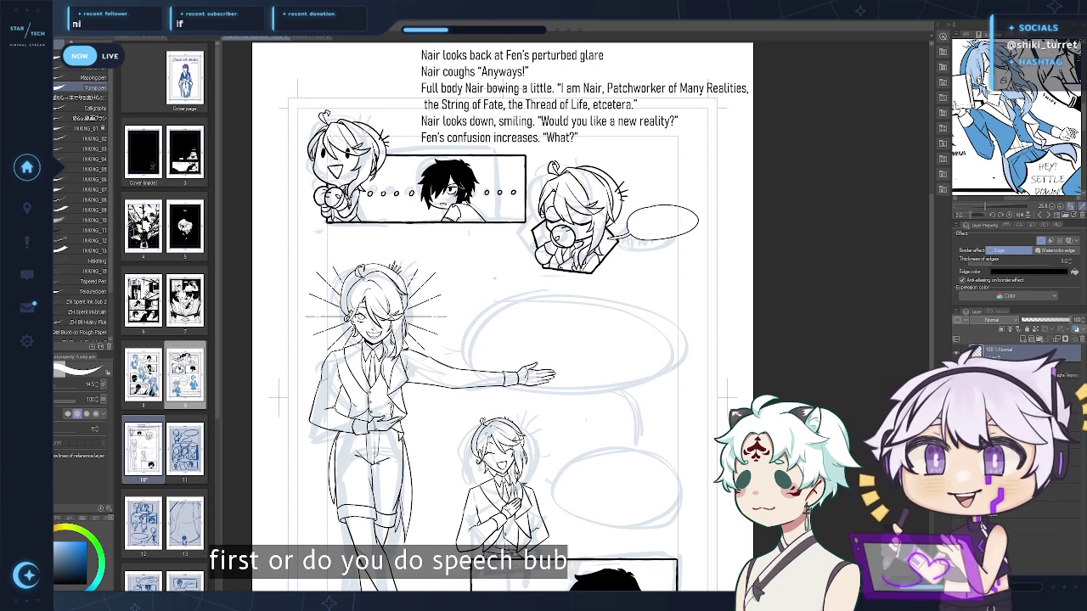
pyautogui.moveTo(495, 278)
pyautogui.mouseDown()
pyautogui.moveTo(505, 337)
pyautogui.moveTo(653, 294)
pyautogui.moveTo(543, 278)
pyautogui.moveTo(695, 310)
pyautogui.moveTo(529, 280)
pyautogui.moveTo(703, 306)
pyautogui.moveTo(529, 280)
pyautogui.mouseUp()
pyautogui.hotkey('ctrl', 'z')
pyautogui.hotkey('ctrl', 'z')
pyautogui.hotkey('ctrl', 'z')
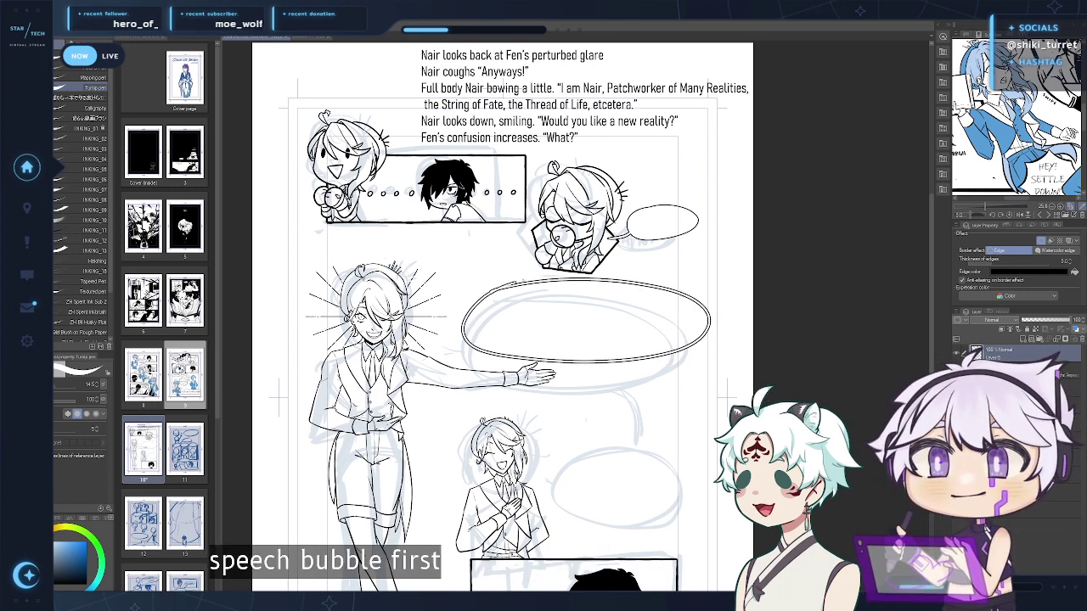
pyautogui.press('g')
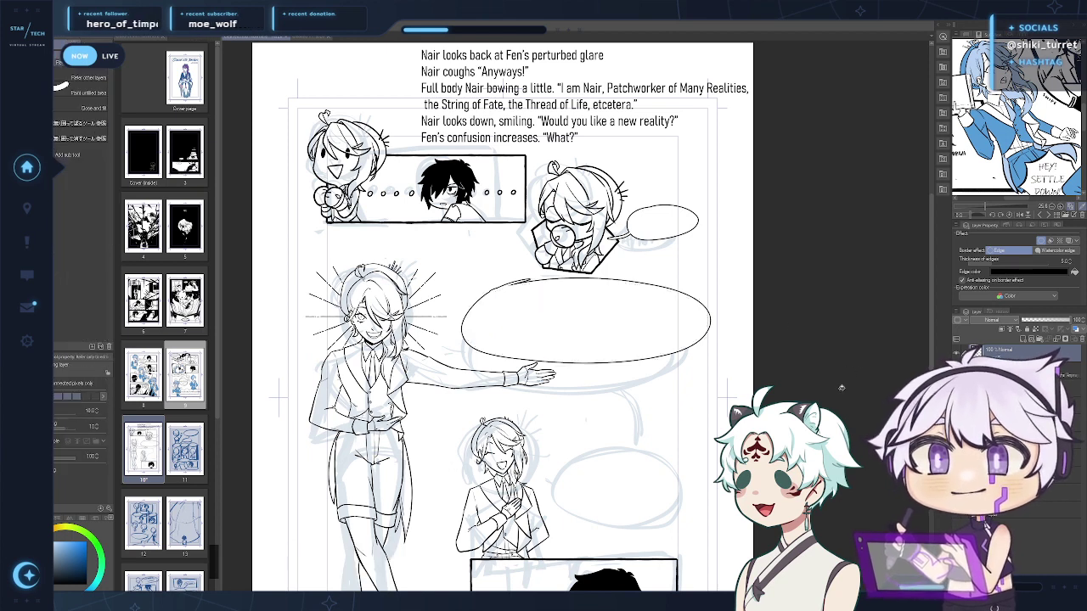
pyautogui.click(660, 327)
pyautogui.press('p')
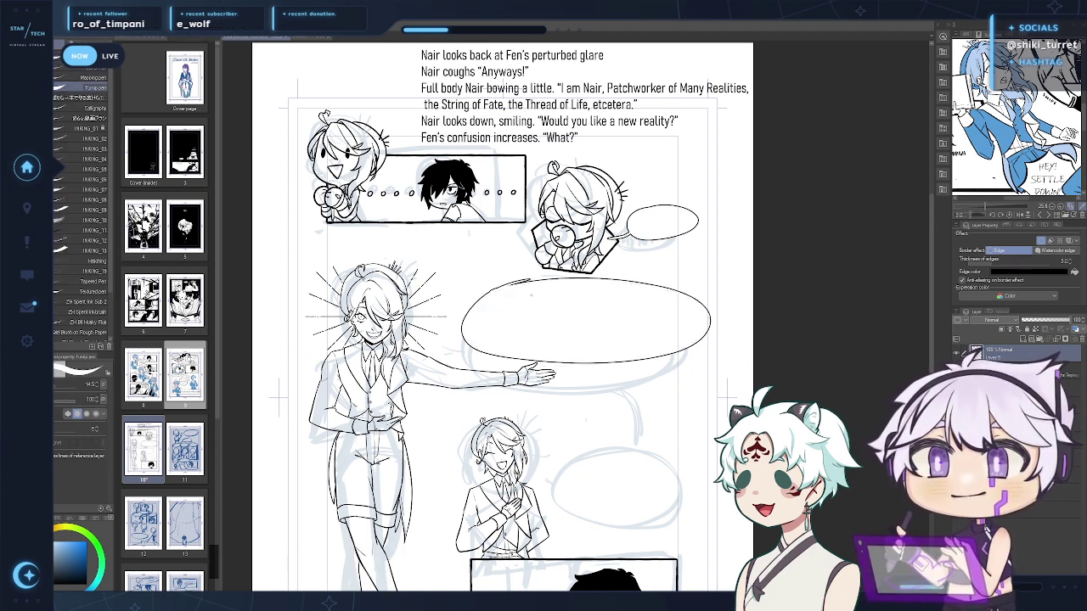
# Try to clean up the large bubble's outline, and clear both speech bubbles from the layer
pyautogui.press('x')
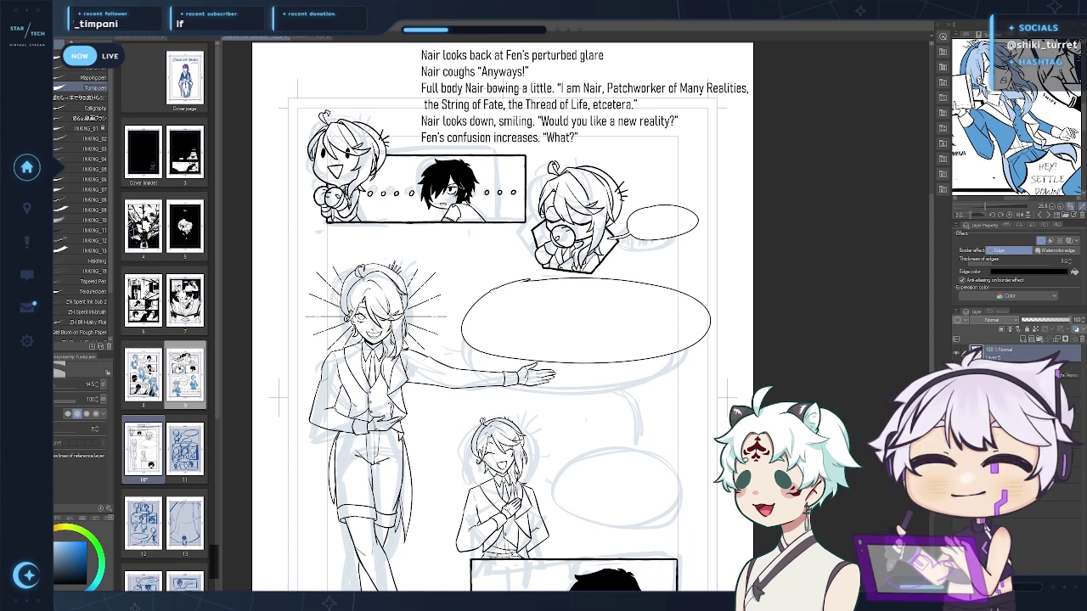
pyautogui.moveTo(493, 291)
pyautogui.mouseDown()
pyautogui.moveTo(531, 279)
pyautogui.moveTo(519, 282)
pyautogui.mouseUp()
pyautogui.hotkey('ctrl', 'z')
pyautogui.press('x')
pyautogui.press('Delete')
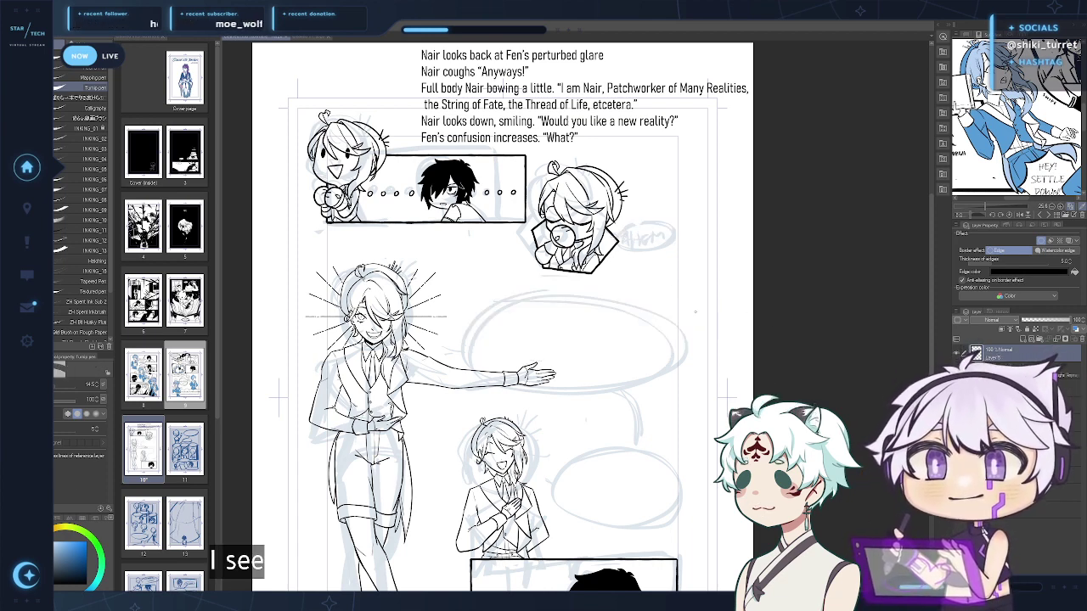
# Redraw the small oval speech bubble over the sketched "Ahem" beside the coughing figure, undoing unsatisfactory attempts
pyautogui.press('p')
pyautogui.press('p')
pyautogui.press('p')
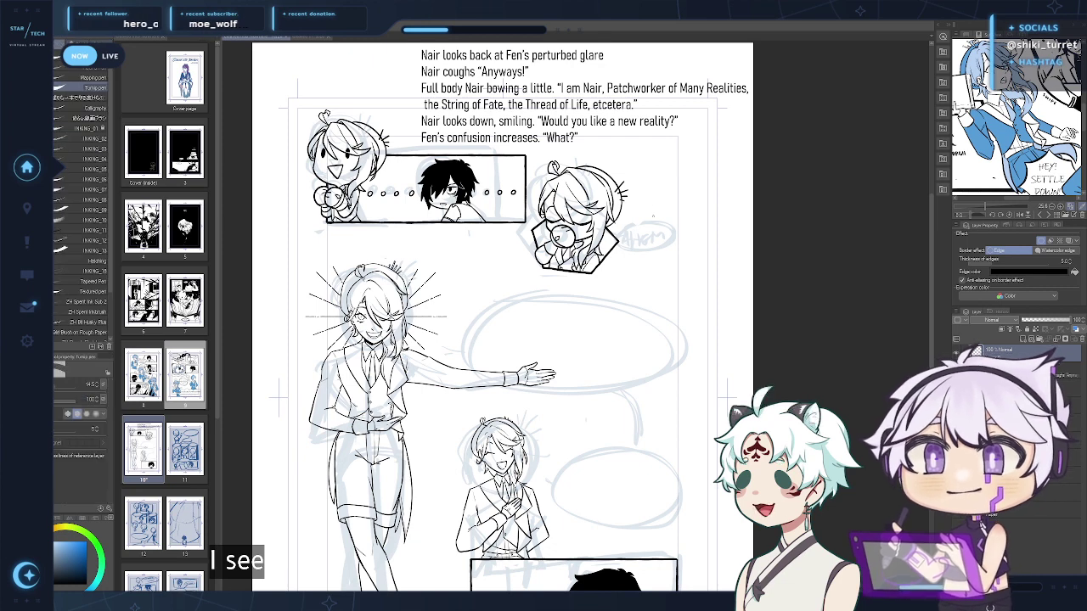
pyautogui.moveTo(640, 229)
pyautogui.mouseDown()
pyautogui.moveTo(682, 212)
pyautogui.moveTo(657, 224)
pyautogui.moveTo(660, 239)
pyautogui.moveTo(652, 231)
pyautogui.moveTo(670, 235)
pyautogui.mouseUp()
pyautogui.hotkey('ctrl', 'z')
pyautogui.hotkey('ctrl', 'z')
pyautogui.hotkey('ctrl', 'z')
pyautogui.hotkey('ctrl', 'z')
pyautogui.hotkey('ctrl', 'z')
pyautogui.hotkey('ctrl', 'z')
pyautogui.hotkey('ctrl', 'z')
pyautogui.hotkey('ctrl', 'z')
pyautogui.hotkey('ctrl', 'z')
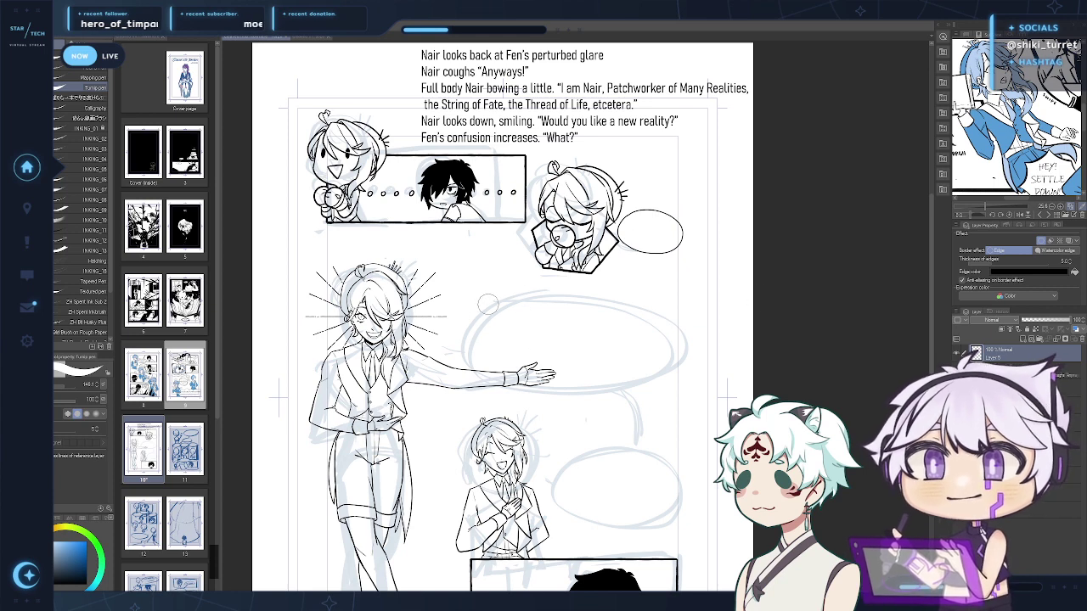
# Paint a large white oval speech bubble over the sketched guide above the standing figure's outstretched arm
pyautogui.moveTo(488, 304)
pyautogui.mouseDown()
pyautogui.moveTo(651, 310)
pyautogui.moveTo(504, 354)
pyautogui.moveTo(553, 301)
pyautogui.mouseUp()
pyautogui.moveTo(526, 289)
pyautogui.mouseDown()
pyautogui.moveTo(676, 325)
pyautogui.moveTo(466, 339)
pyautogui.moveTo(577, 288)
pyautogui.moveTo(591, 320)
pyautogui.moveTo(523, 316)
pyautogui.moveTo(478, 328)
pyautogui.moveTo(537, 299)
pyautogui.moveTo(481, 338)
pyautogui.moveTo(509, 330)
pyautogui.moveTo(504, 343)
pyautogui.moveTo(517, 350)
pyautogui.moveTo(599, 324)
pyautogui.moveTo(675, 327)
pyautogui.mouseUp()
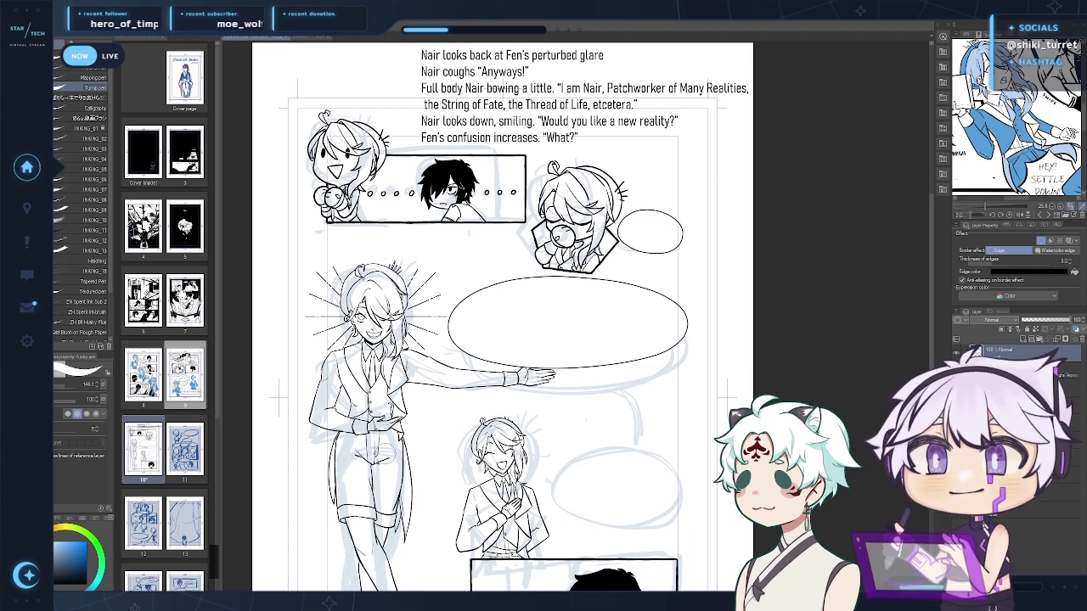
# Check the bubbles on page 9, then draw a large rounded speech bubble beside the smiling figure on page 10 and fill it white
pyautogui.doubleClick(183, 384)
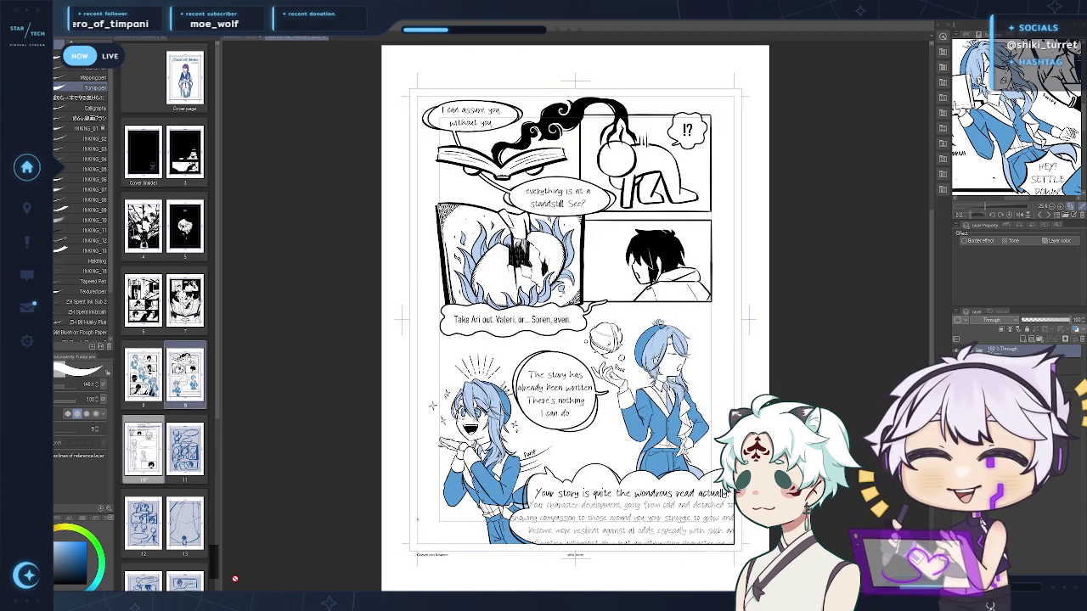
pyautogui.doubleClick(153, 457)
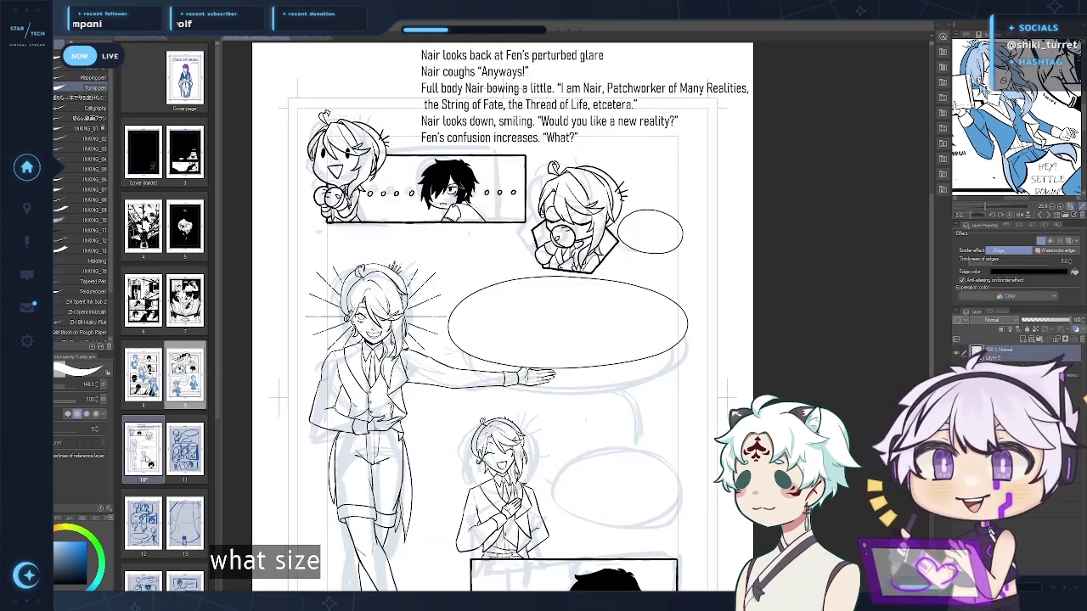
pyautogui.moveTo(590, 476)
pyautogui.mouseDown()
pyautogui.moveTo(602, 442)
pyautogui.moveTo(570, 347)
pyautogui.moveTo(635, 350)
pyautogui.moveTo(555, 355)
pyautogui.mouseUp()
pyautogui.press('p')
pyautogui.press('p')
pyautogui.moveTo(654, 301)
pyautogui.mouseDown()
pyautogui.moveTo(681, 512)
pyautogui.moveTo(658, 333)
pyautogui.mouseUp()
pyautogui.hotkey('ctrl', 'z')
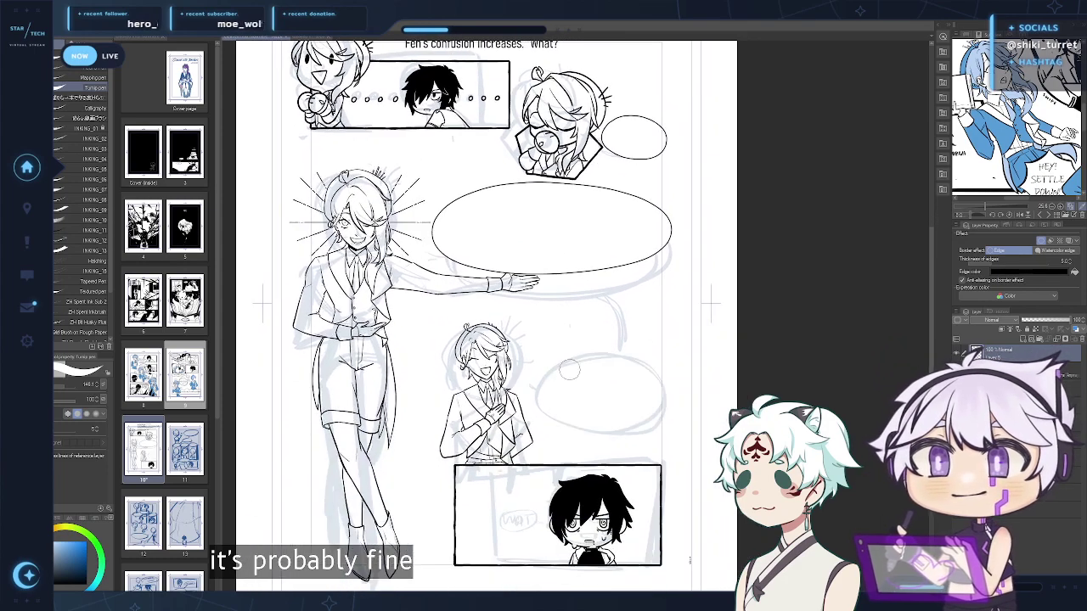
pyautogui.moveTo(556, 368)
pyautogui.mouseDown()
pyautogui.moveTo(634, 418)
pyautogui.moveTo(635, 370)
pyautogui.moveTo(604, 364)
pyautogui.mouseUp()
pyautogui.hotkey('ctrl', 'z')
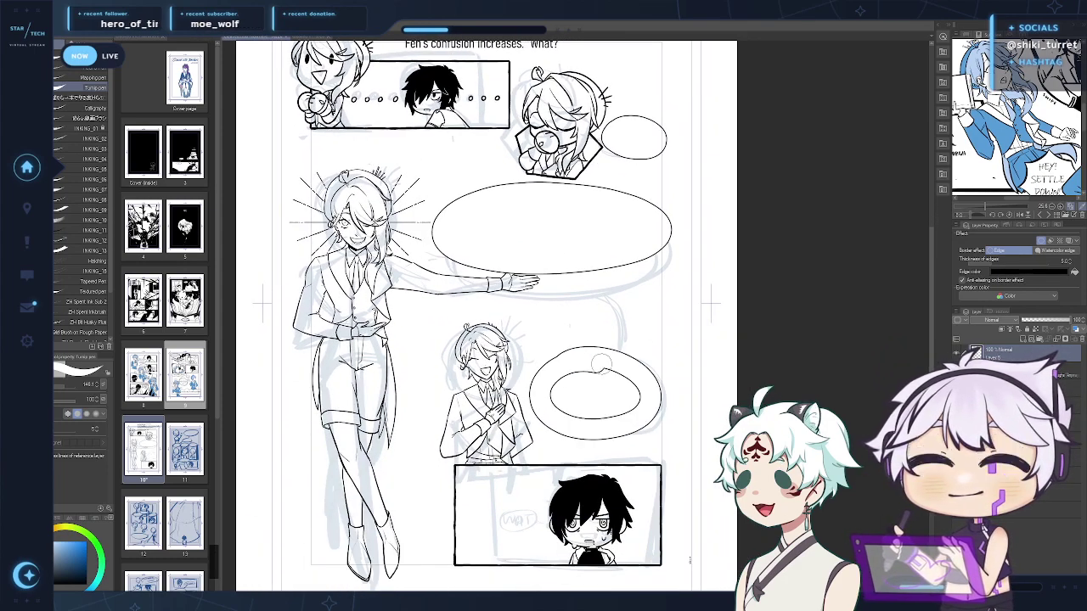
pyautogui.press('g')
pyautogui.click(621, 383)
pyautogui.press('p')
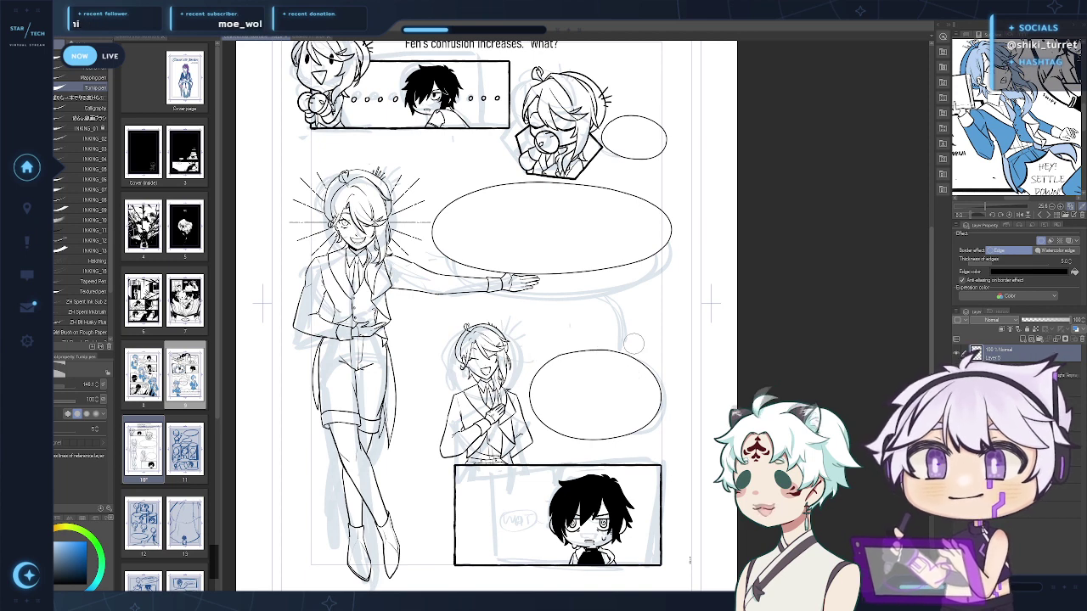
# Draw a small oval speech bubble over the sketched guide beside the dark-haired figure in the last panel, undoing an unsatisfactory version
pyautogui.scroll(-2, 637, 342)
pyautogui.press('[')
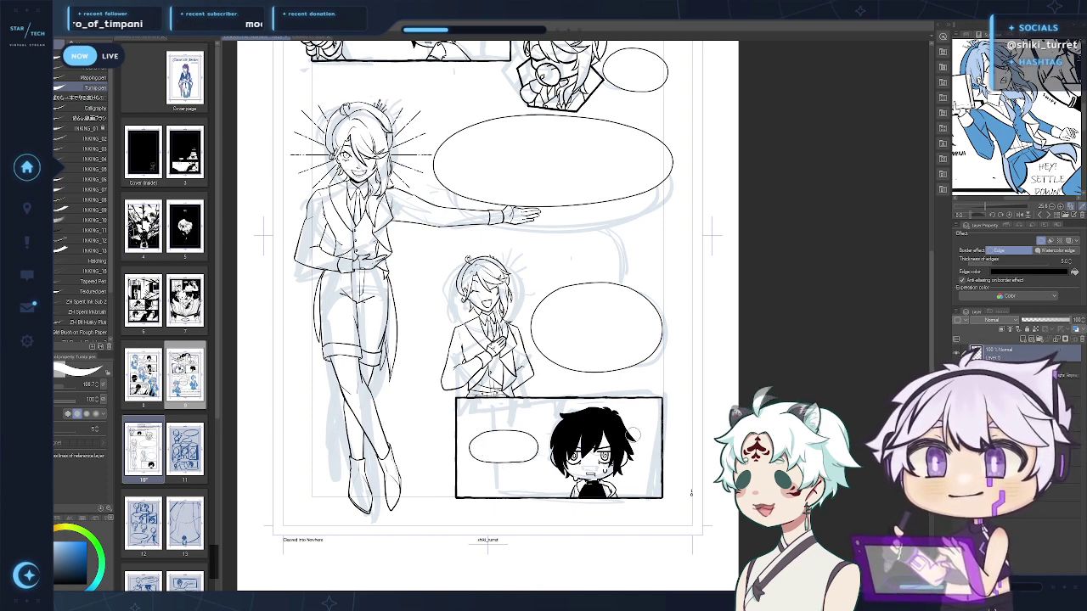
pyautogui.moveTo(478, 440)
pyautogui.mouseDown()
pyautogui.moveTo(484, 459)
pyautogui.moveTo(476, 442)
pyautogui.moveTo(535, 443)
pyautogui.moveTo(477, 433)
pyautogui.mouseUp()
pyautogui.hotkey('ctrl', 'z')
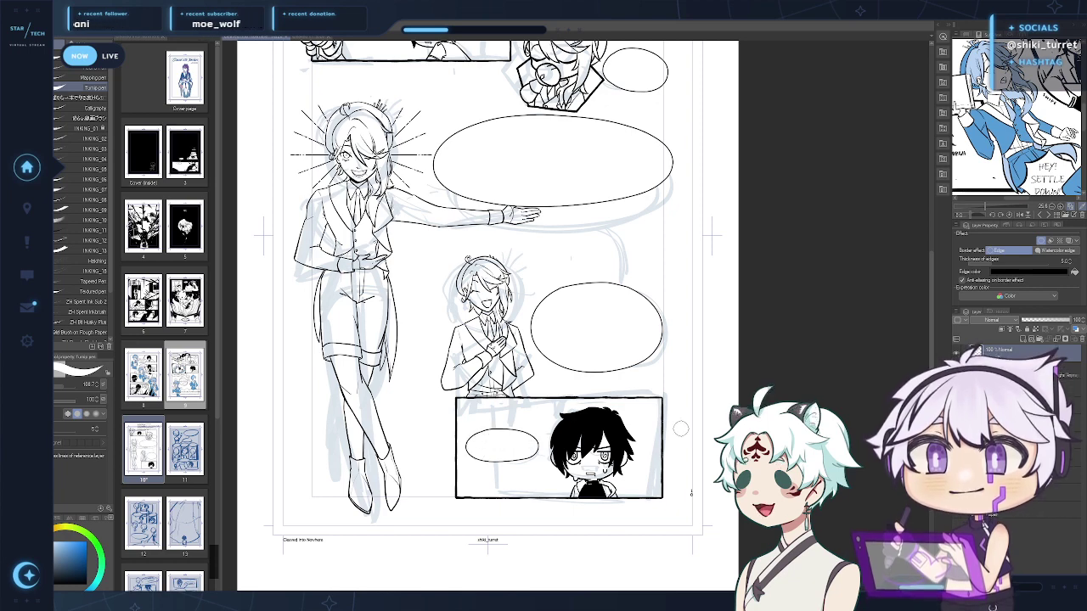
# Draw a short curved tail on the last panel's speech bubble, pointing toward the dark-haired figure
pyautogui.press('h')
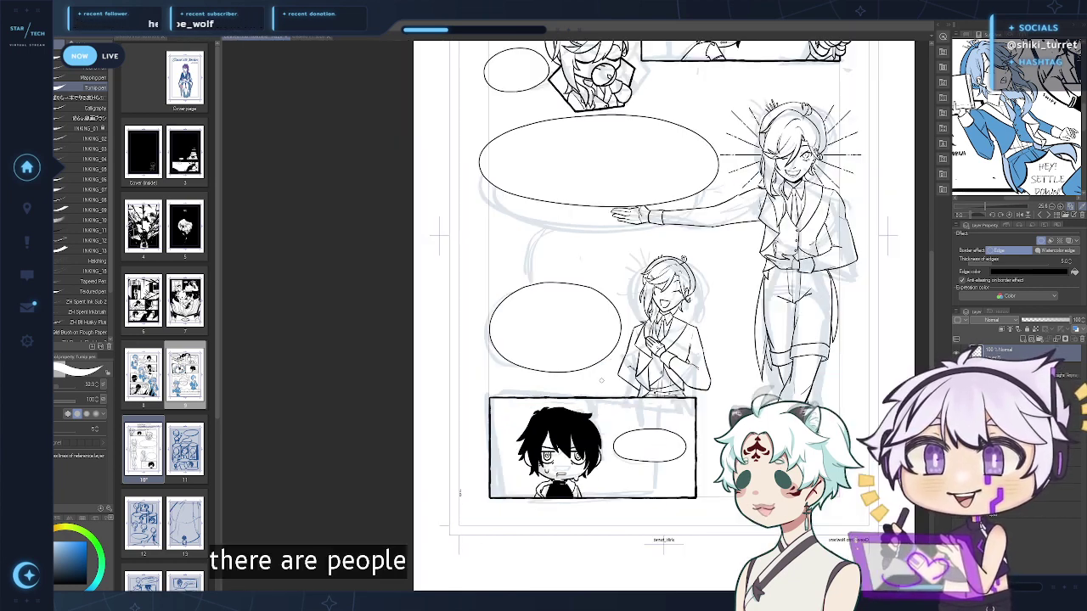
pyautogui.moveTo(465, 212); pyautogui.dragTo(459, 352)
pyautogui.hotkey('ctrl', 'z')
pyautogui.press('h')
pyautogui.moveTo(599, 468)
pyautogui.mouseDown()
pyautogui.moveTo(507, 390)
pyautogui.moveTo(536, 386)
pyautogui.mouseUp()
pyautogui.scroll(3, 503, 384)
pyautogui.hotkey('ctrl', 'z')
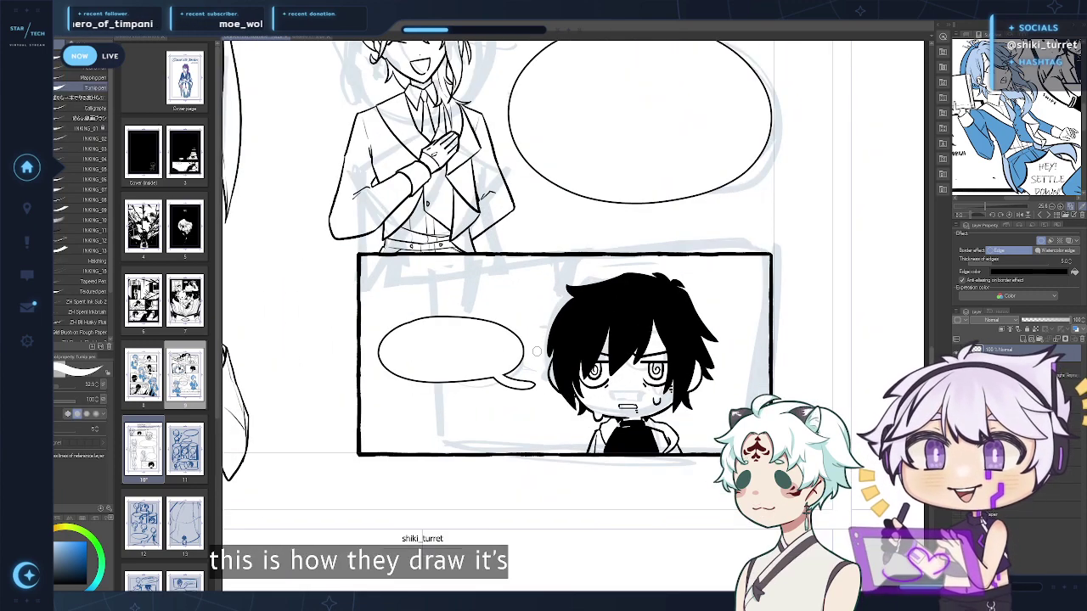
# Draw a narrow curved connector from the large oval bubble down to the rounded bubble beside the smiling figure
pyautogui.hotkey('ctrl', 'space')
pyautogui.moveTo(565, 453); pyautogui.dragTo(616, 361)
pyautogui.moveTo(594, 199); pyautogui.dragTo(529, 501)
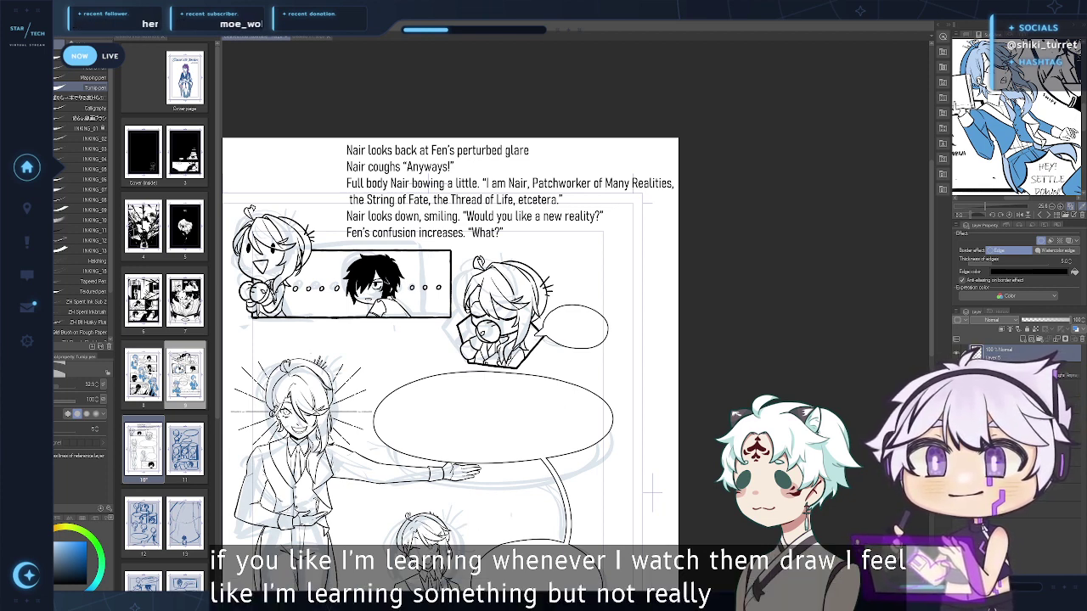
# Add a pointed tail to the coughing figure's bubble and set the bubble layer's border edge thickness to 8
pyautogui.click(1071, 265)
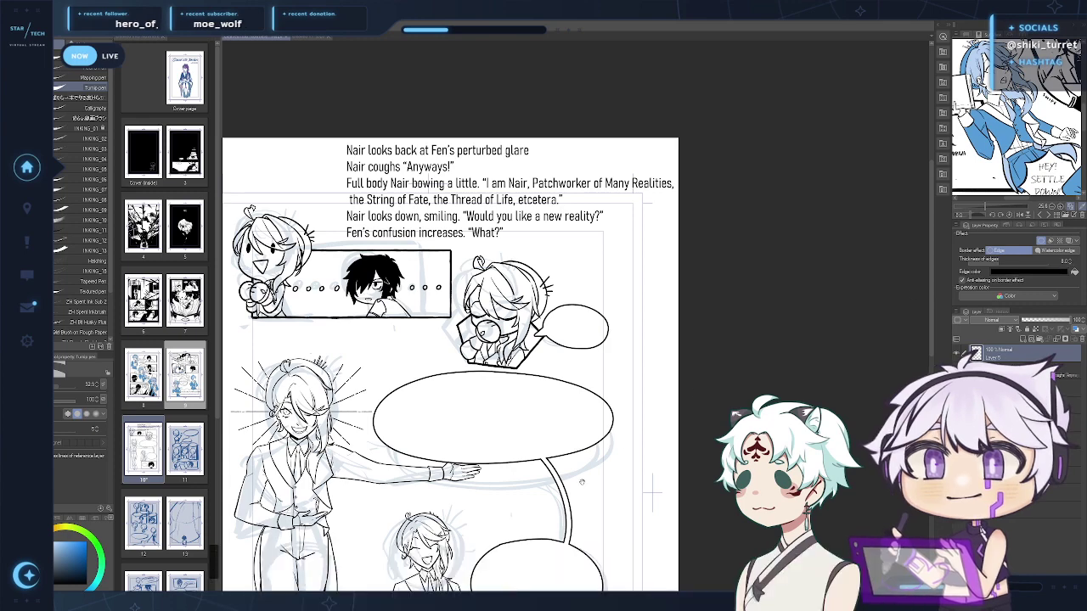
pyautogui.scroll(-5, 450, 315)
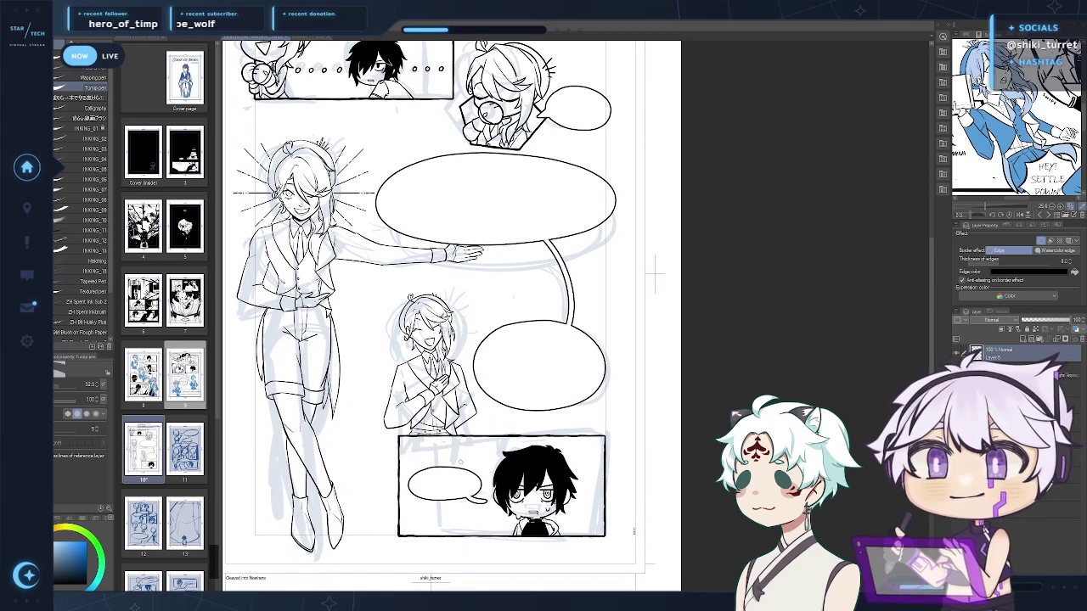
pyautogui.moveTo(460, 462); pyautogui.dragTo(481, 452)
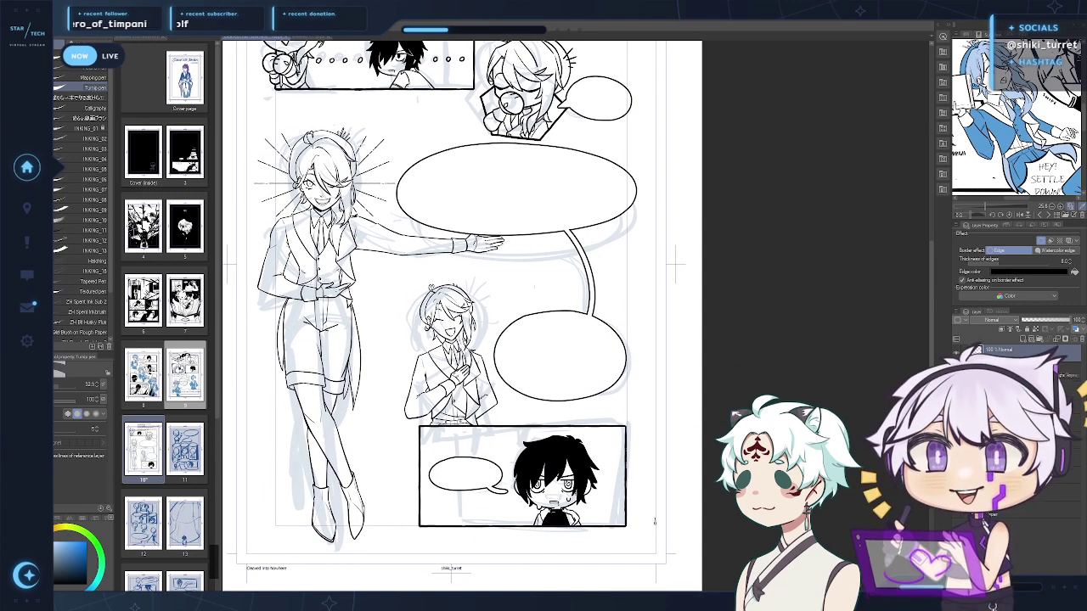
# Lasso the two connected speech bubbles, move them slightly upward on the bubble layer, and clear the selection
pyautogui.click(1072, 372)
pyautogui.moveTo(613, 311); pyautogui.dragTo(627, 394)
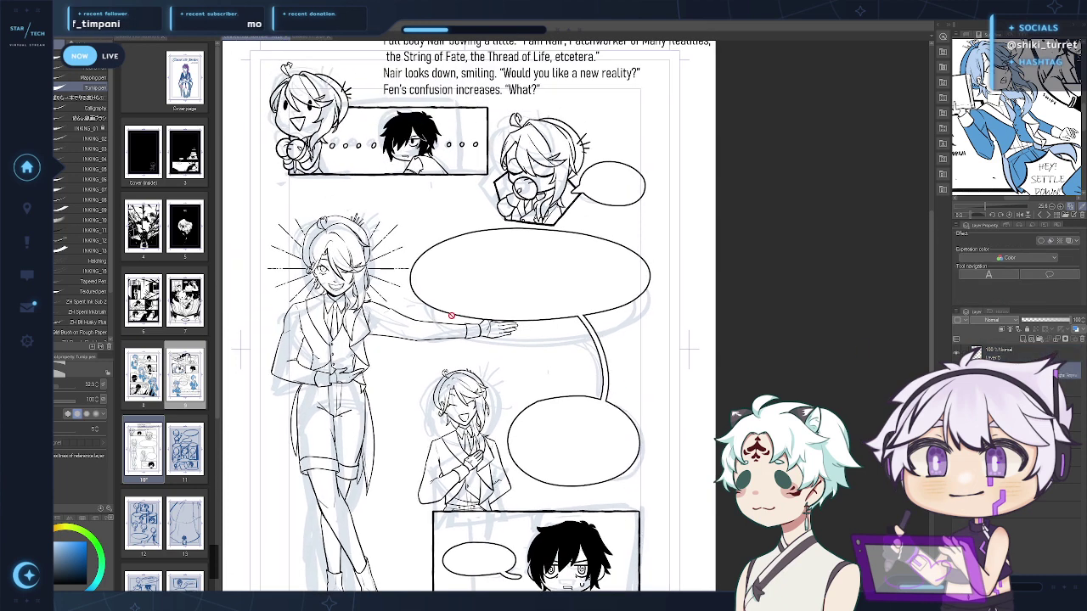
pyautogui.press('m')
pyautogui.moveTo(372, 266)
pyautogui.mouseDown()
pyautogui.moveTo(431, 219)
pyautogui.moveTo(732, 395)
pyautogui.moveTo(594, 501)
pyautogui.mouseUp()
pyautogui.press('k')
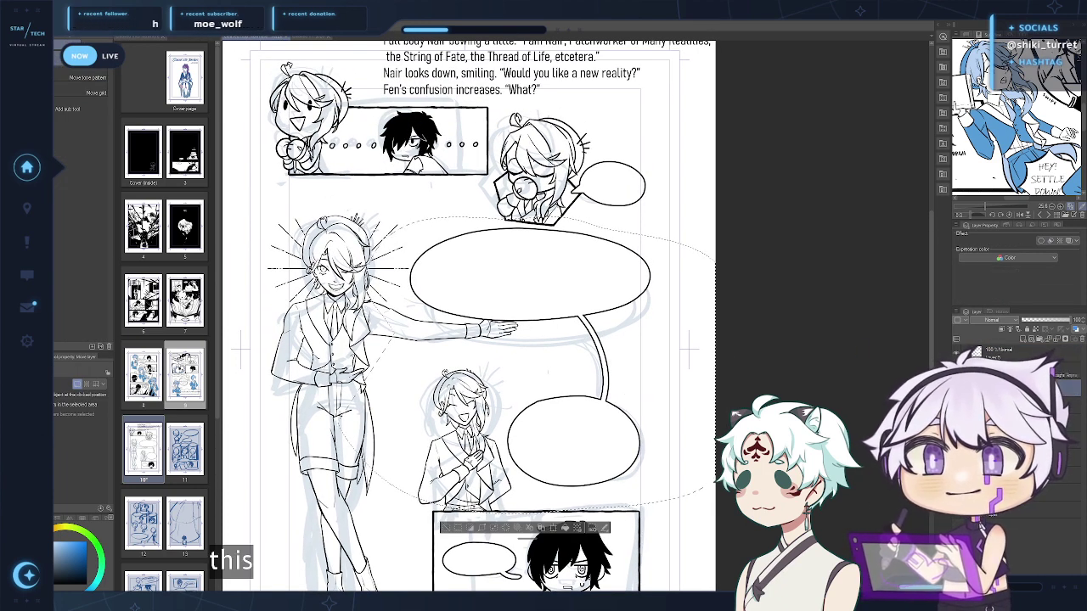
pyautogui.click(1019, 355)
pyautogui.moveTo(612, 418); pyautogui.dragTo(609, 408)
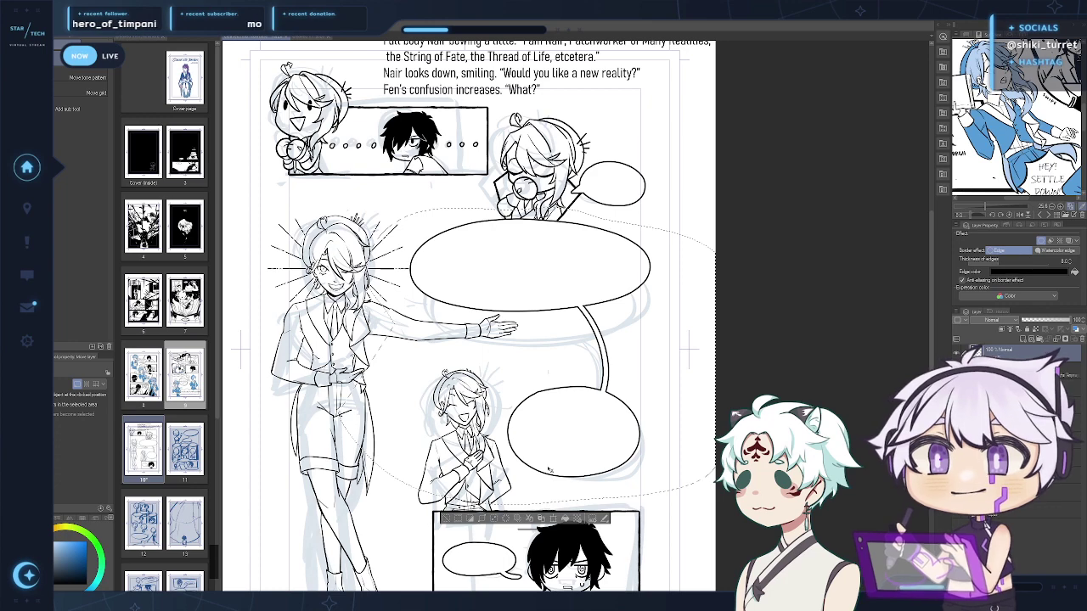
pyautogui.hotkey('ctrl', 'd')
pyautogui.moveTo(406, 543); pyautogui.dragTo(407, 528)
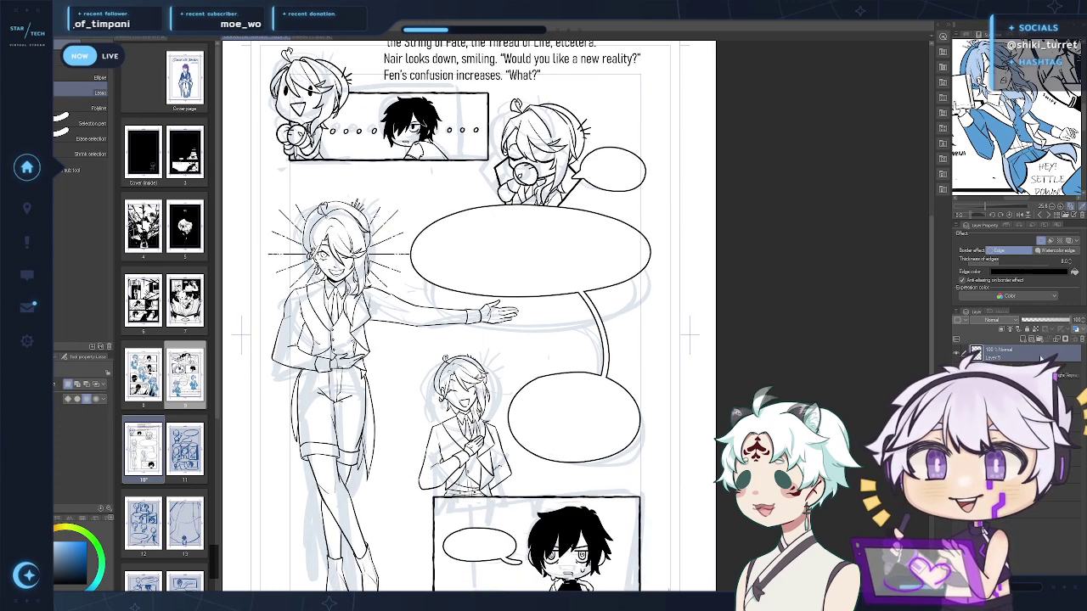
# Draw small tails on the large oval and rounded bubbles toward the standing and smiling figures, tidying the joins
pyautogui.press('p')
pyautogui.moveTo(422, 270)
pyautogui.mouseDown()
pyautogui.moveTo(493, 367)
pyautogui.moveTo(479, 364)
pyautogui.mouseUp()
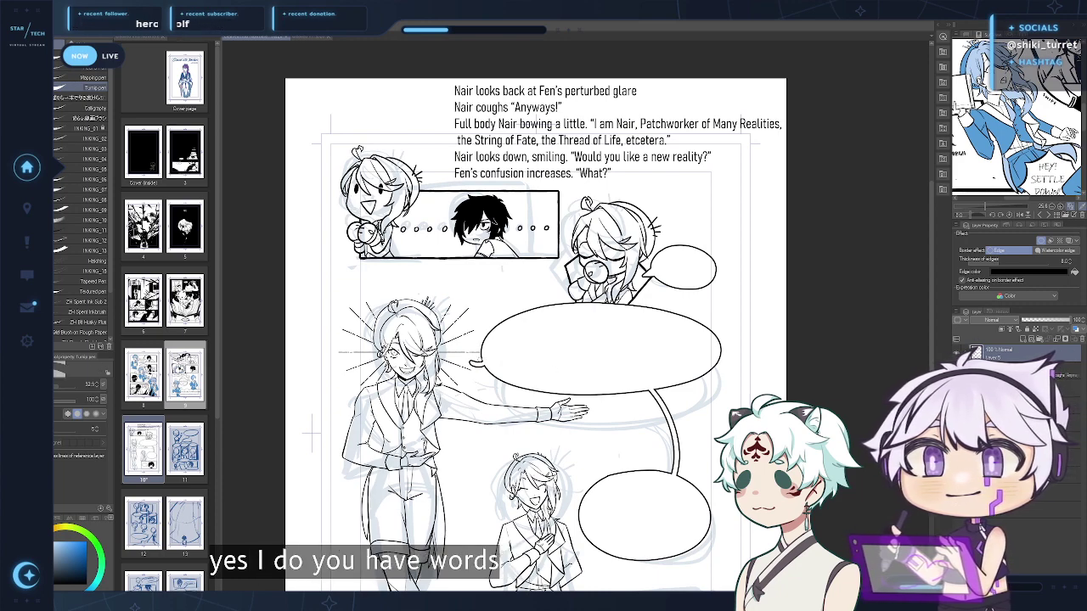
pyautogui.moveTo(612, 569); pyautogui.dragTo(505, 345)
pyautogui.press('c')
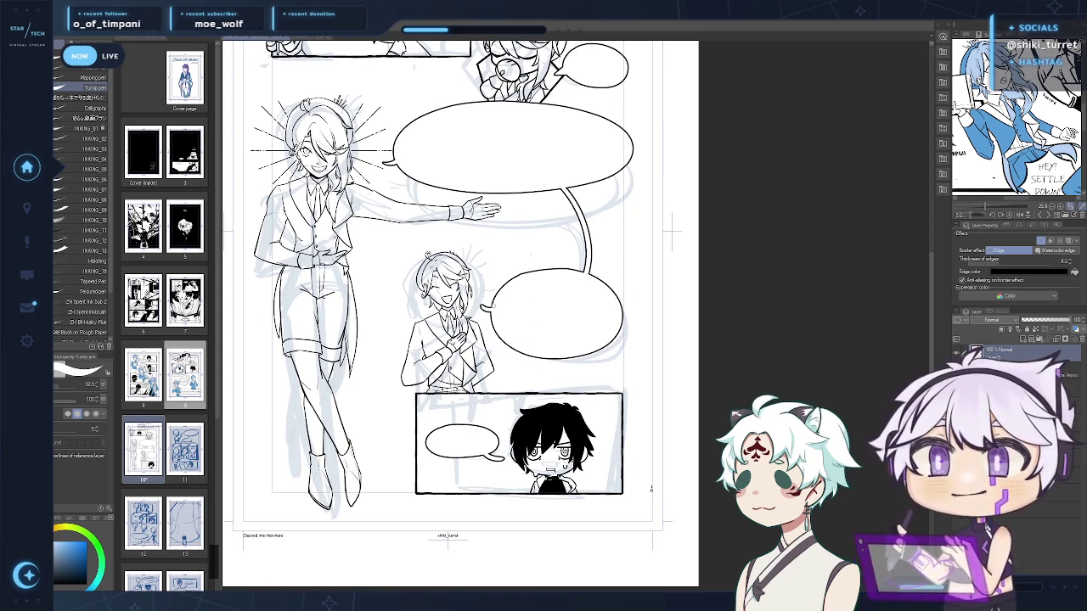
pyautogui.press('c')
pyautogui.moveTo(481, 303); pyautogui.dragTo(487, 305)
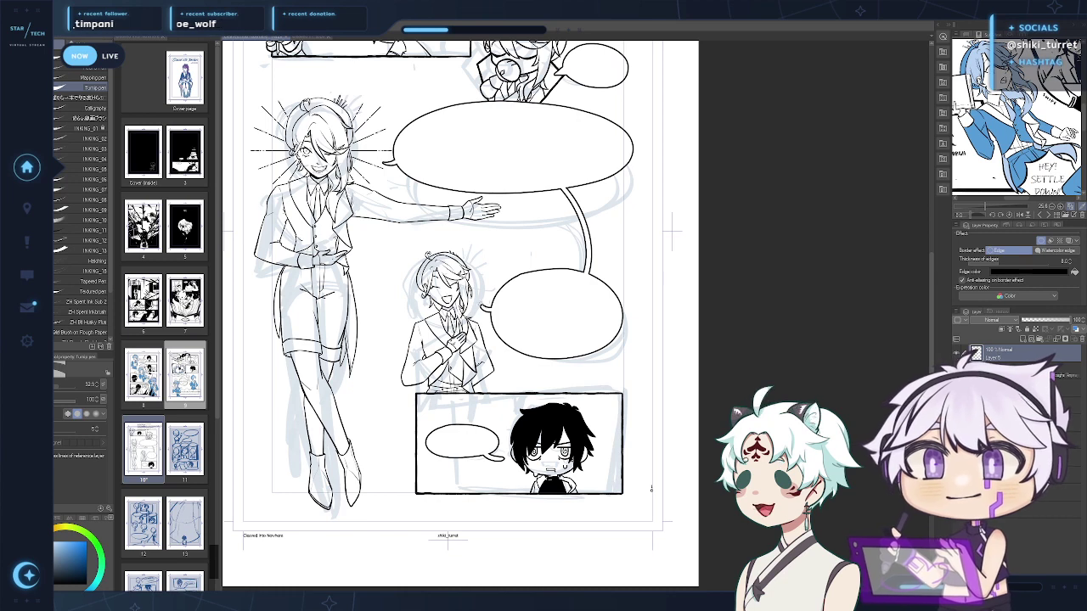
pyautogui.moveTo(487, 310); pyautogui.dragTo(487, 311)
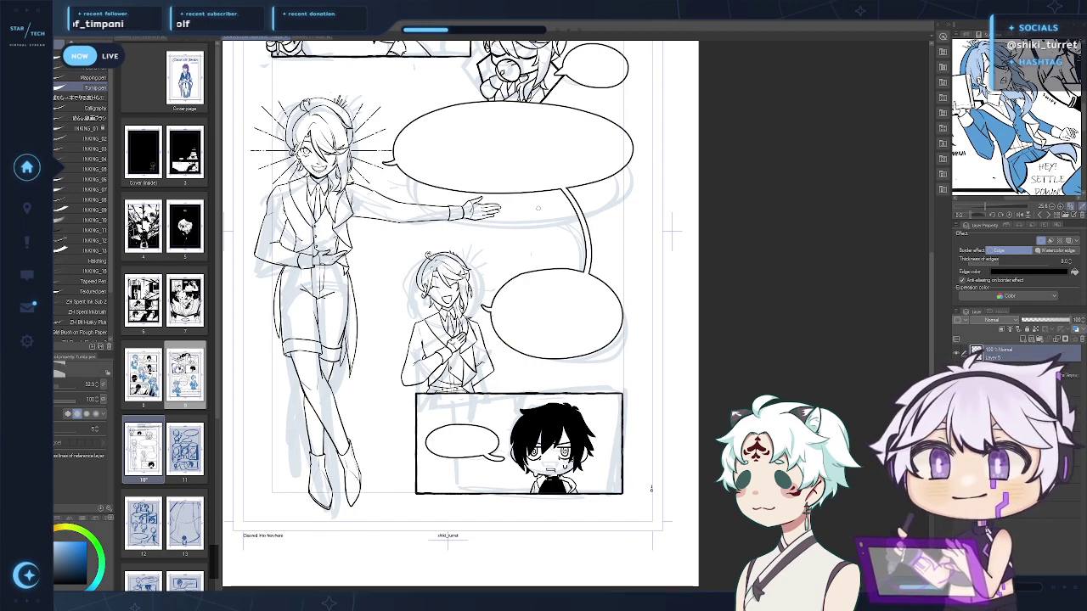
# Compare the bubble outlines with those on page 9 and set the bubble layer's border edge thickness to 9
pyautogui.moveTo(537, 208); pyautogui.dragTo(551, 316)
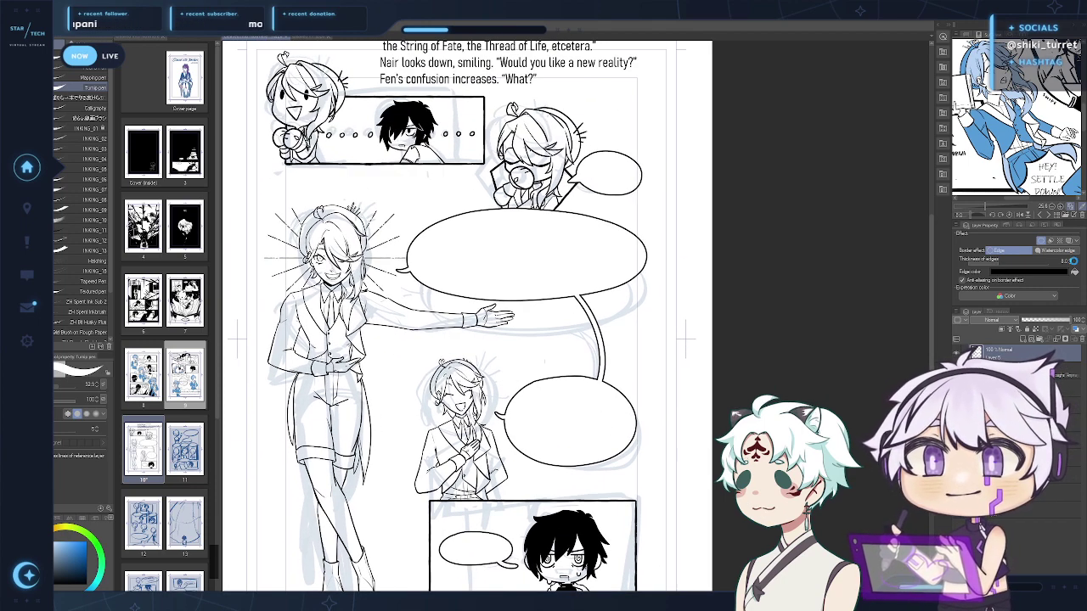
pyautogui.click(1072, 261)
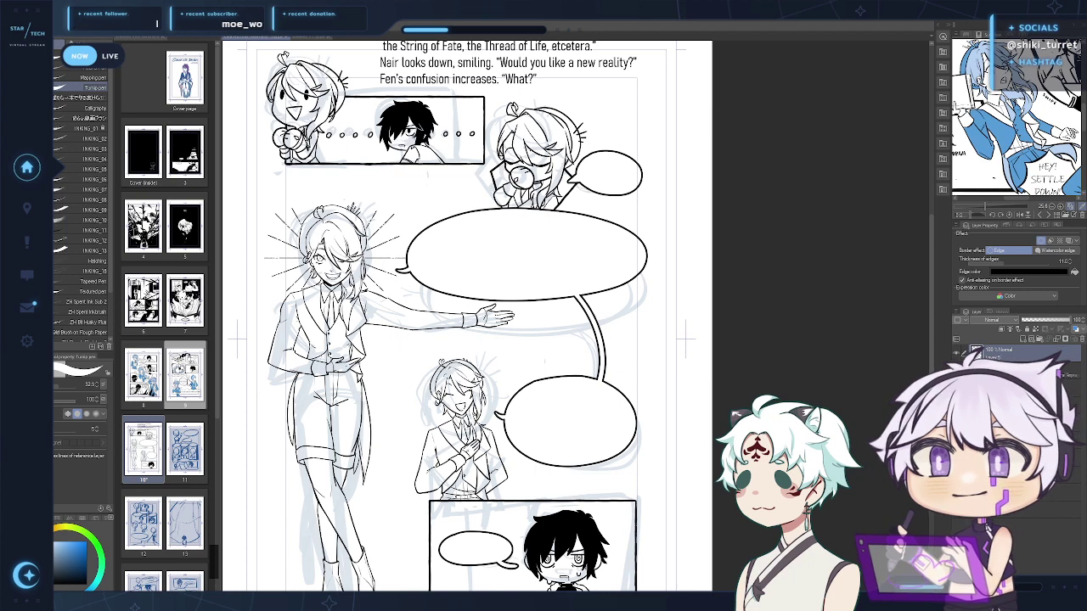
pyautogui.doubleClick(182, 382)
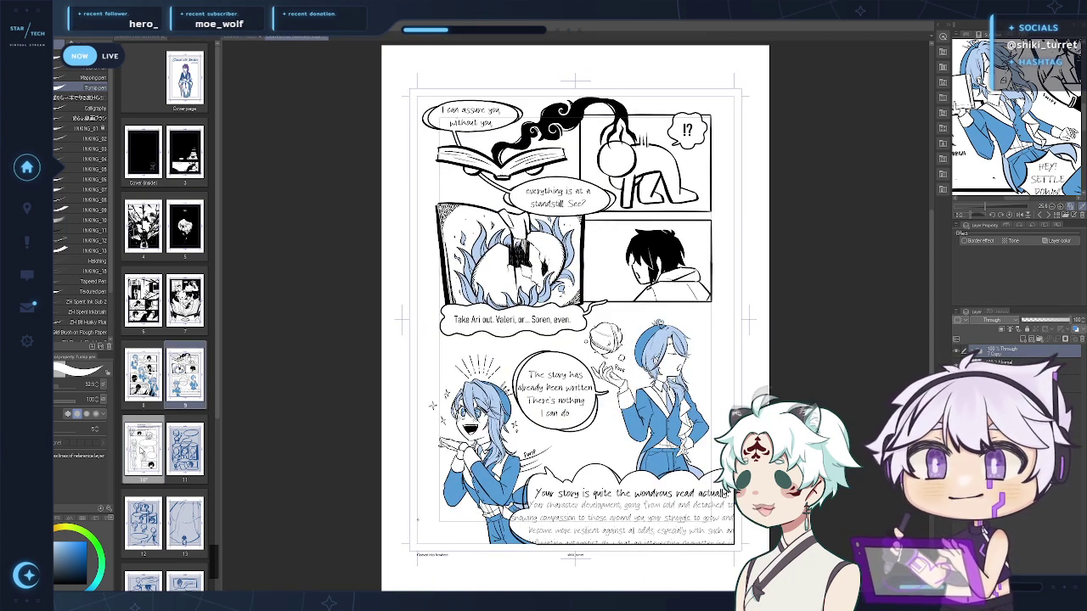
pyautogui.doubleClick(143, 452)
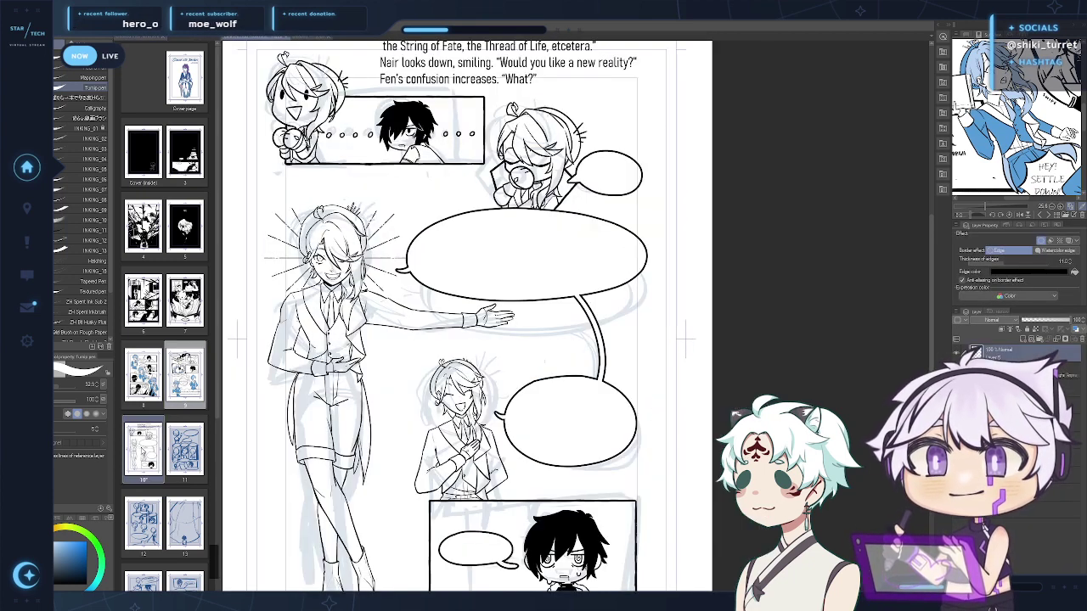
pyautogui.click(1072, 265)
pyautogui.click(1071, 264)
pyautogui.click(1071, 264)
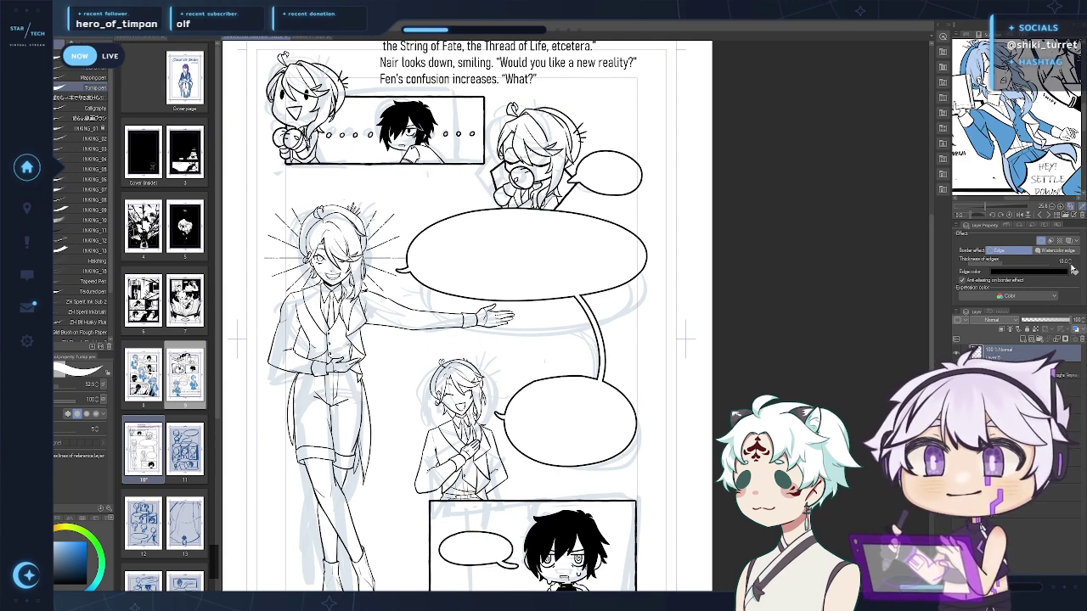
pyautogui.click(1071, 264)
pyautogui.moveTo(650, 412); pyautogui.dragTo(726, 399)
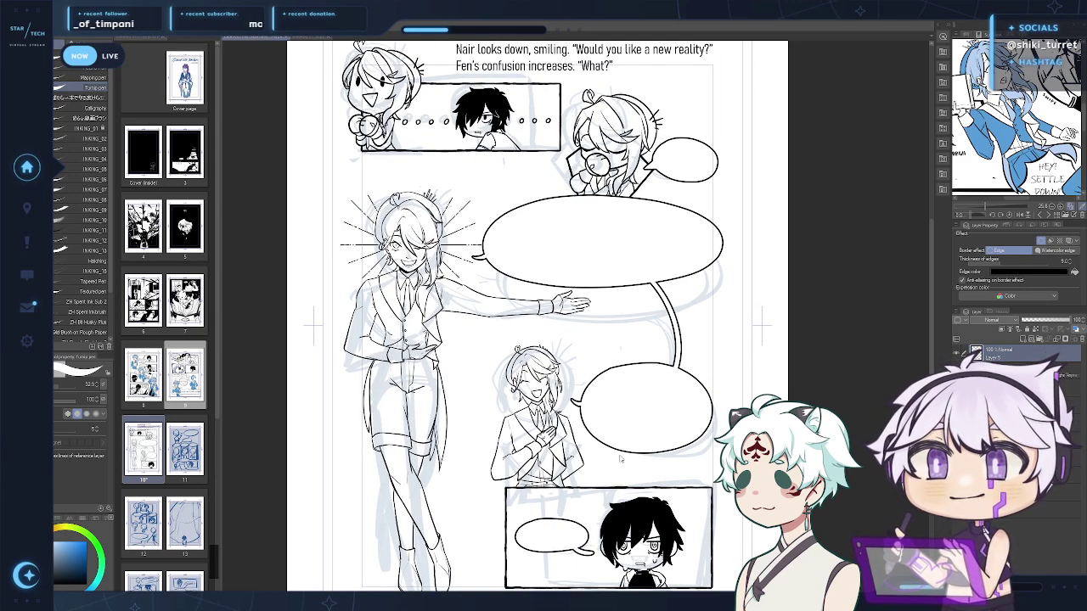
pyautogui.moveTo(620, 458); pyautogui.dragTo(630, 510)
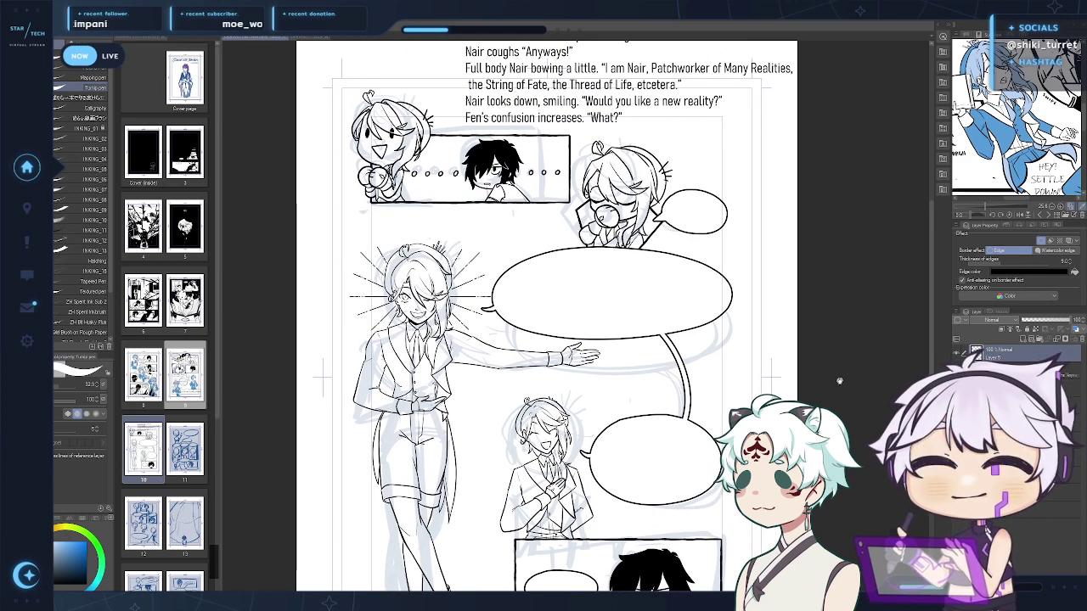
# Examine the lettering in page 9's speech bubbles as a reference for the empty bubbles on page 10
pyautogui.moveTo(840, 381); pyautogui.dragTo(816, 443)
pyautogui.press('t')
pyautogui.doubleClick(189, 392)
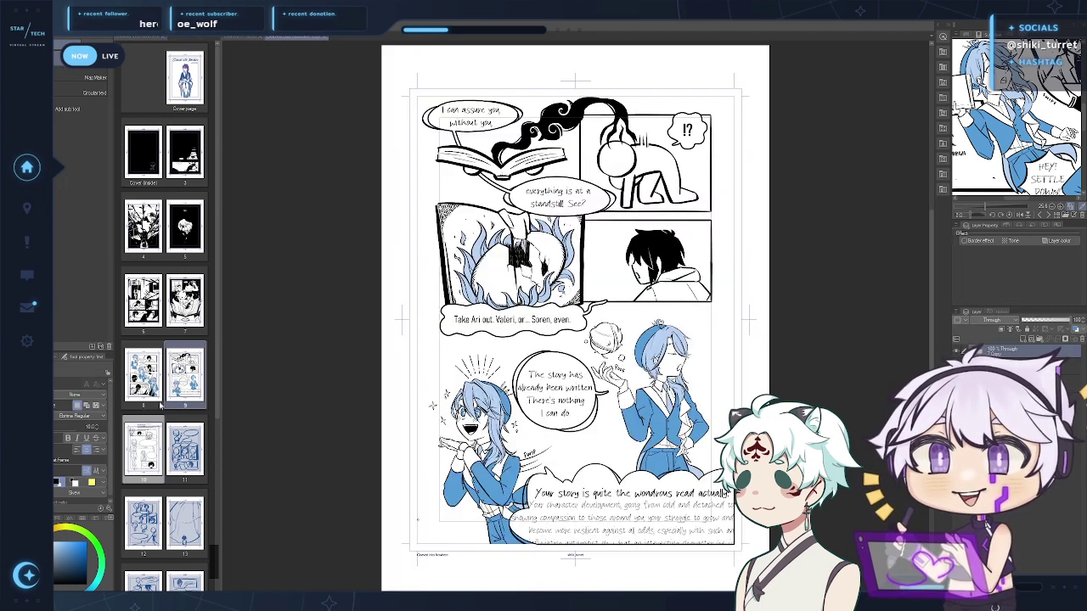
pyautogui.hotkey('ctrl', 'Tab')
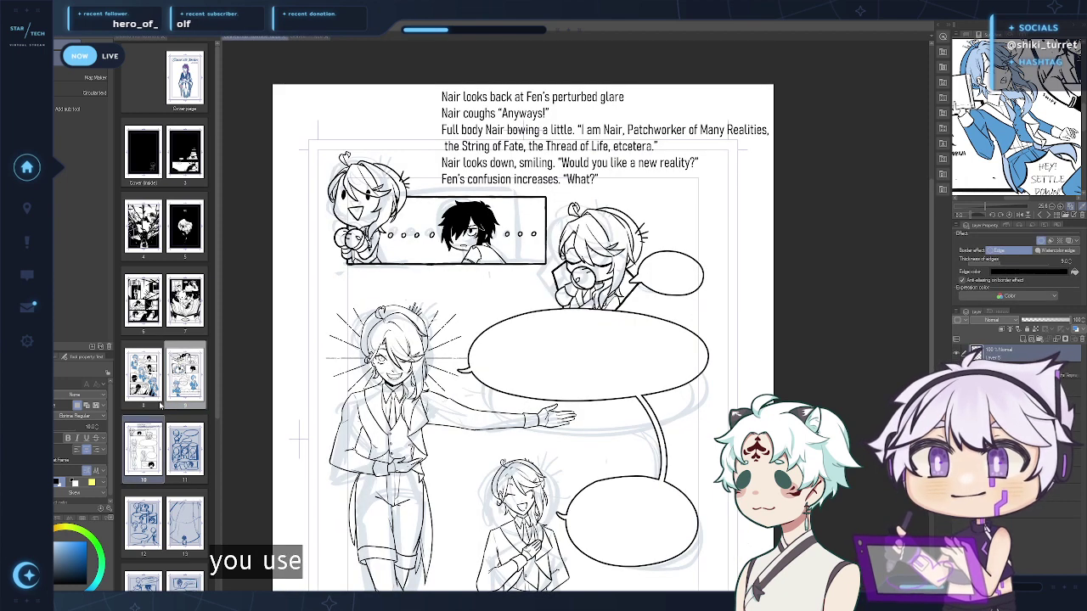
pyautogui.moveTo(510, 368); pyautogui.dragTo(511, 340)
pyautogui.press('p')
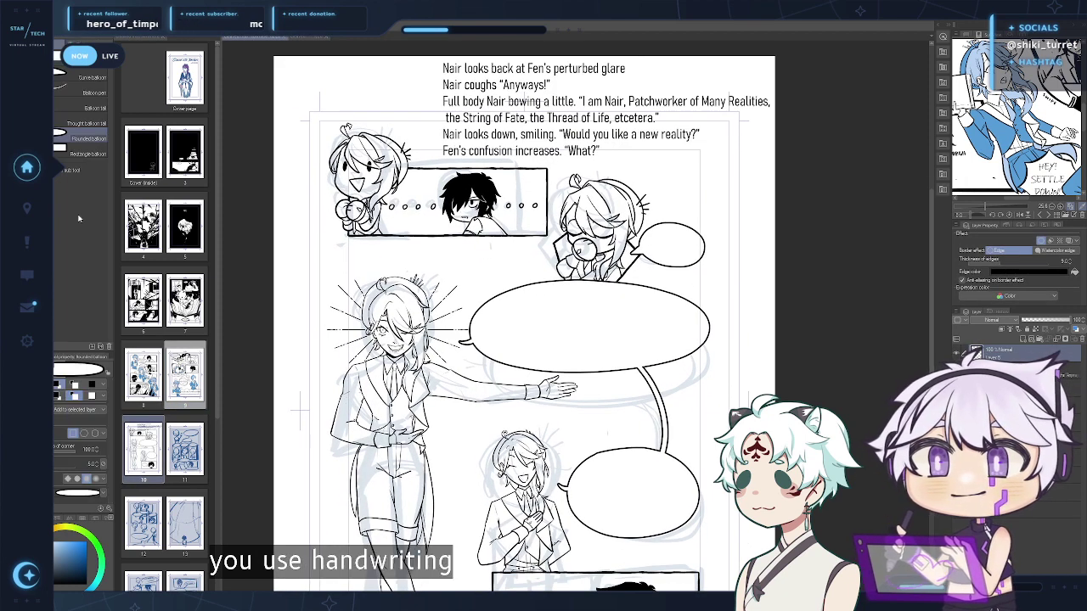
# Use the Text tool on page 9's "Your story is quite the wondrous read actually" lettering to check its font settings
pyautogui.press('t')
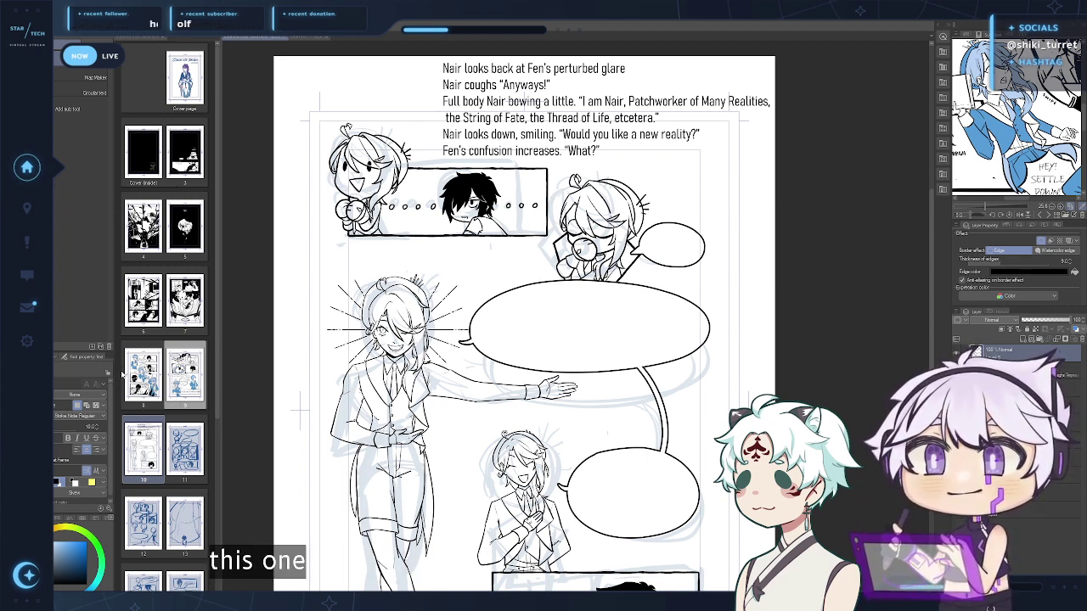
pyautogui.press('x')
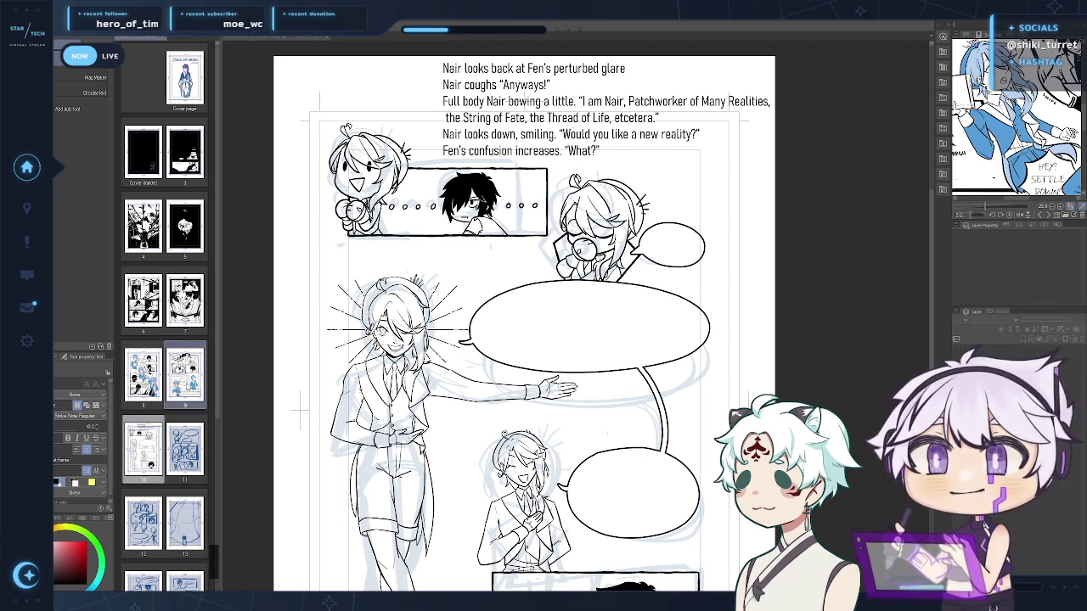
pyautogui.doubleClick(189, 387)
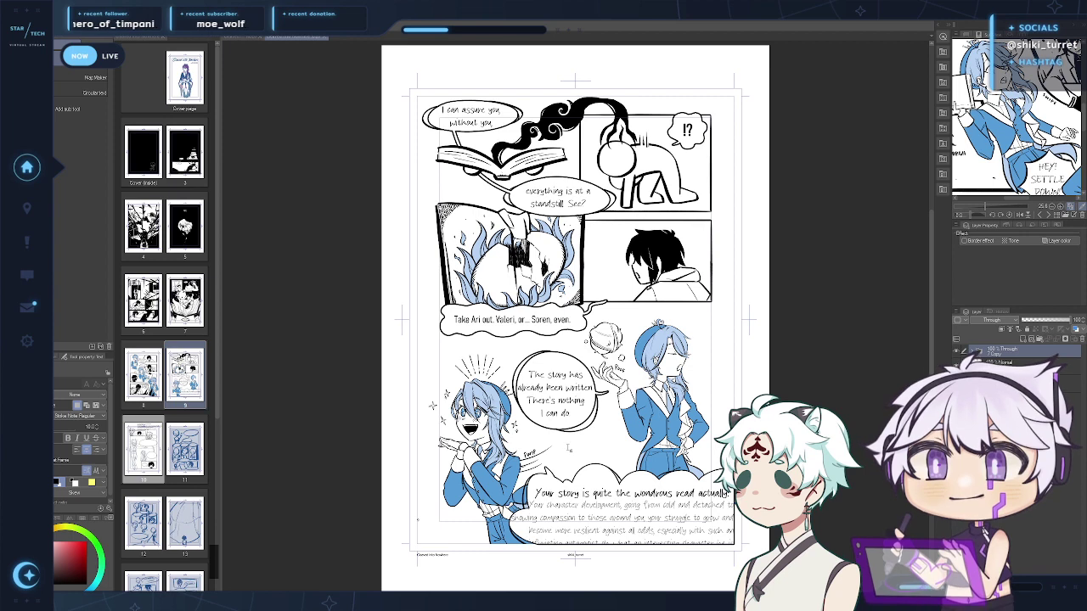
pyautogui.click(584, 506)
pyautogui.click(586, 507)
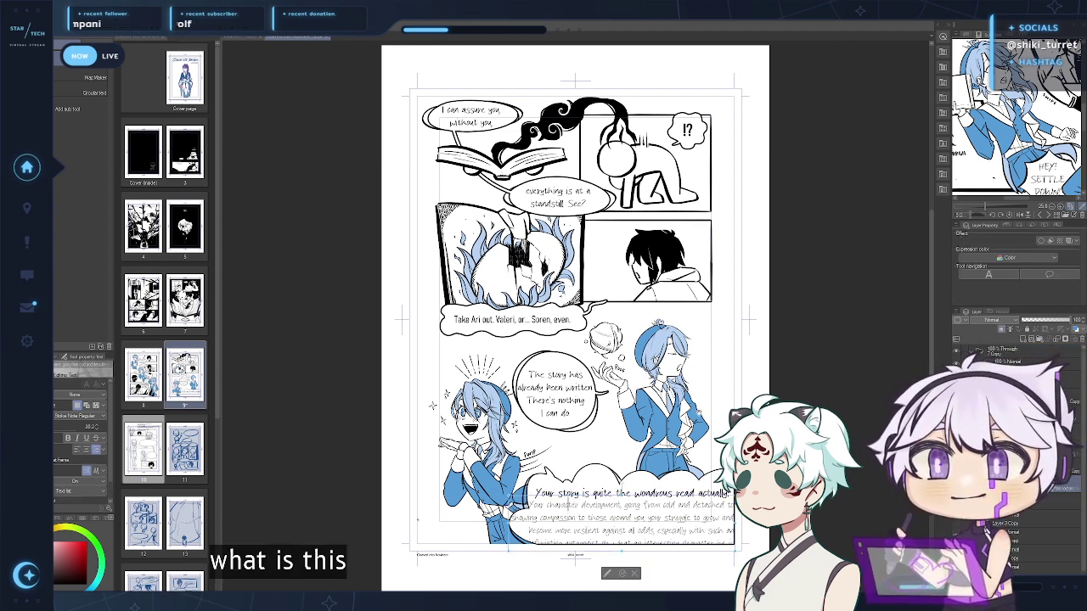
# Set all of page 9's "The story has already been written" lettering to text size 20.0
pyautogui.click(584, 459)
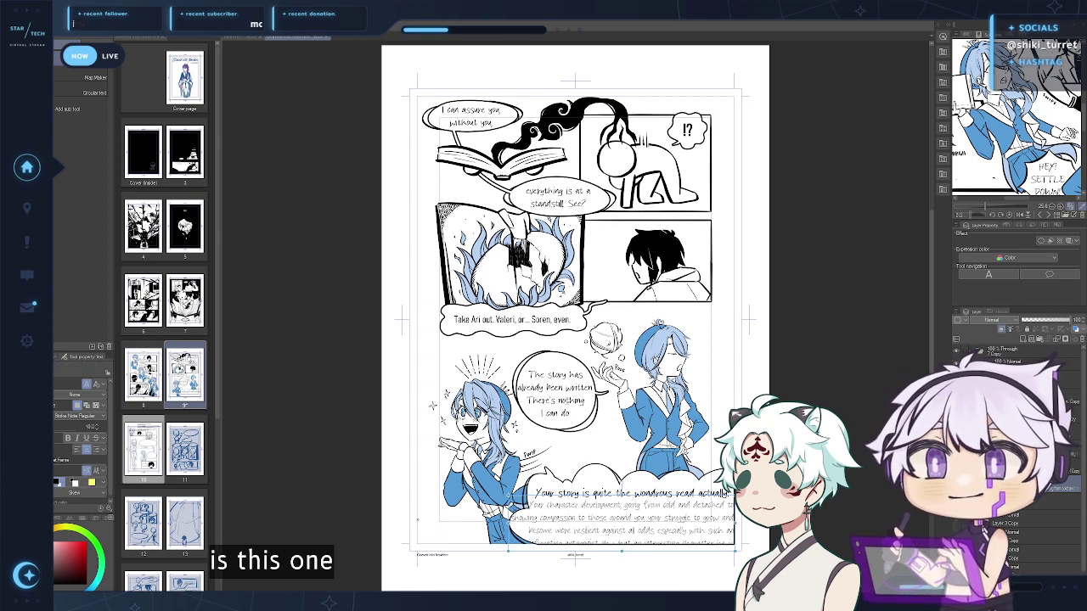
pyautogui.click(557, 400)
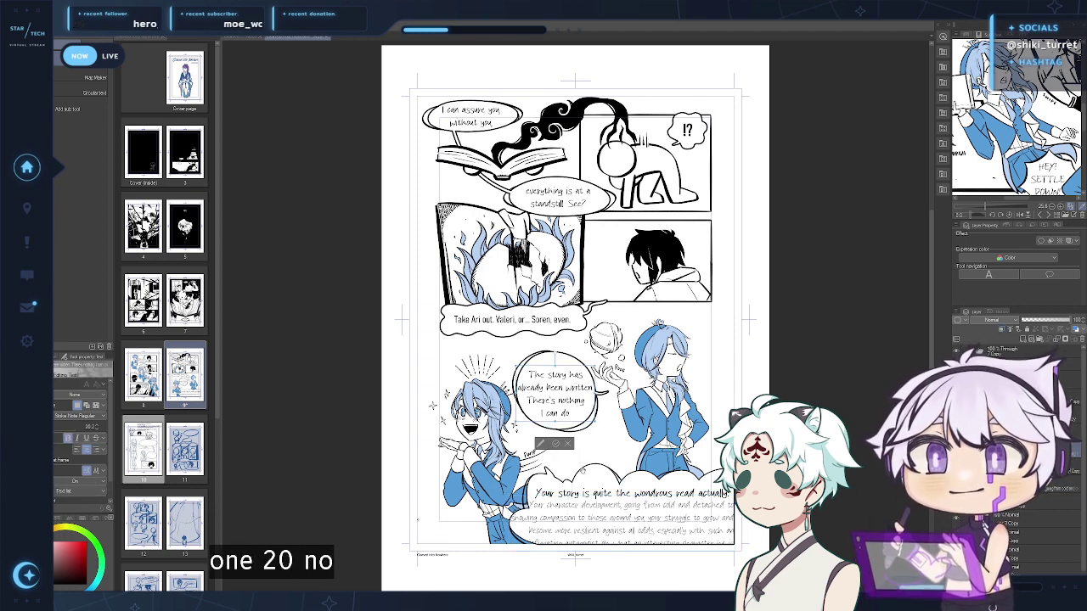
pyautogui.click(564, 400)
pyautogui.hotkey('ctrl', 'a')
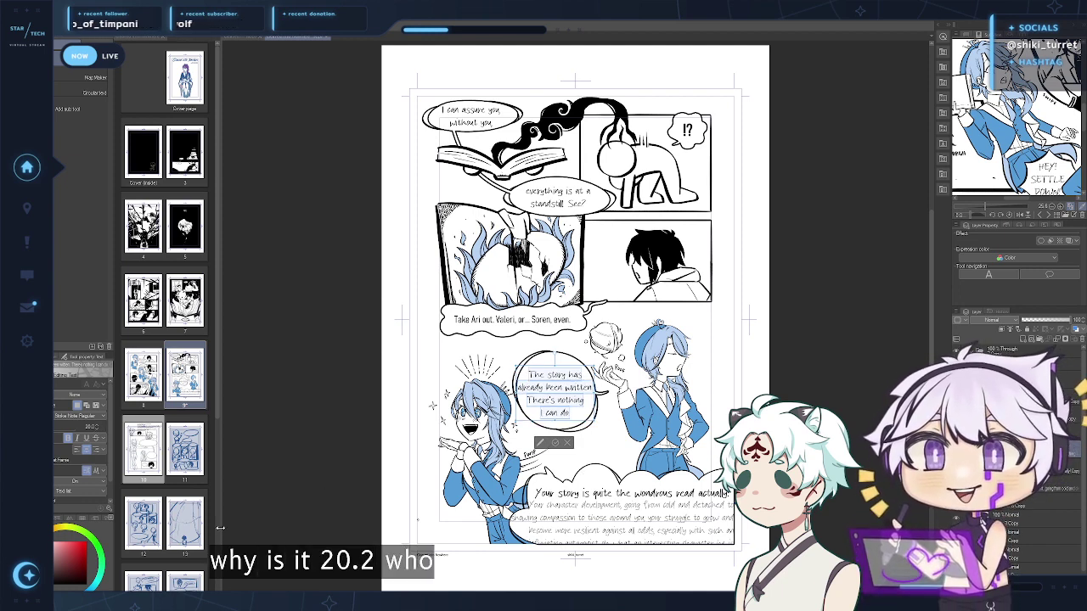
pyautogui.click(556, 443)
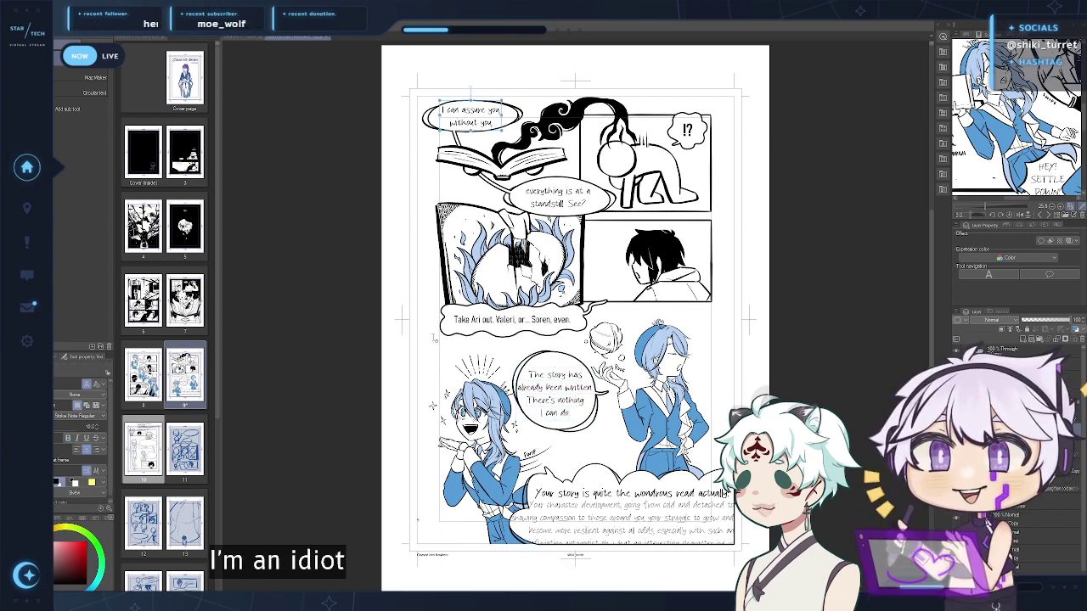
# Set page 9's "I can assure you without you" lettering to text size 20.0
pyautogui.click(472, 119)
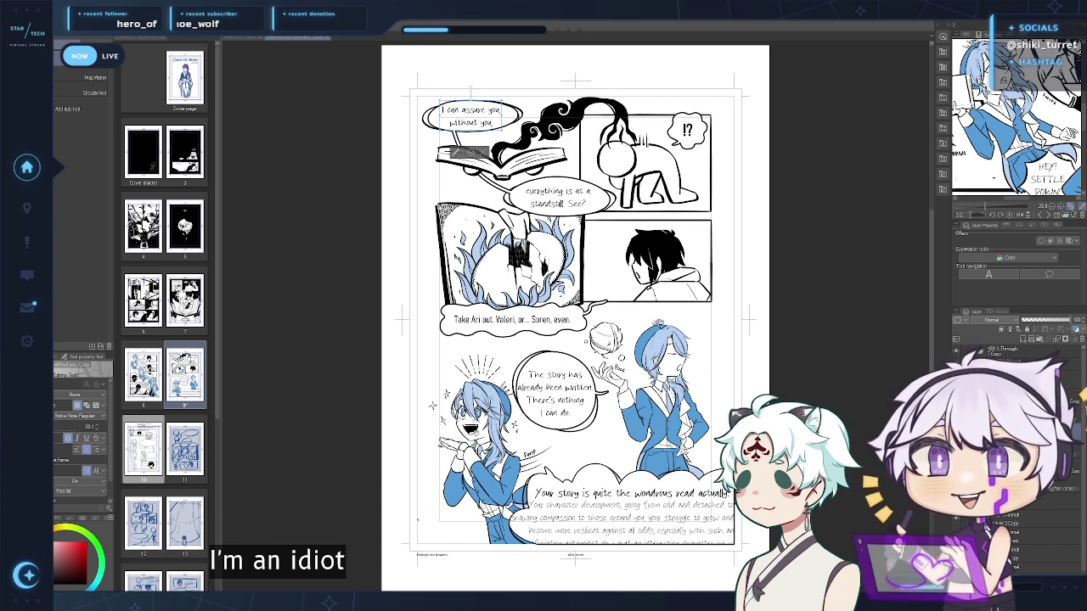
pyautogui.hotkey('ctrl', 'a')
pyautogui.click(98, 428)
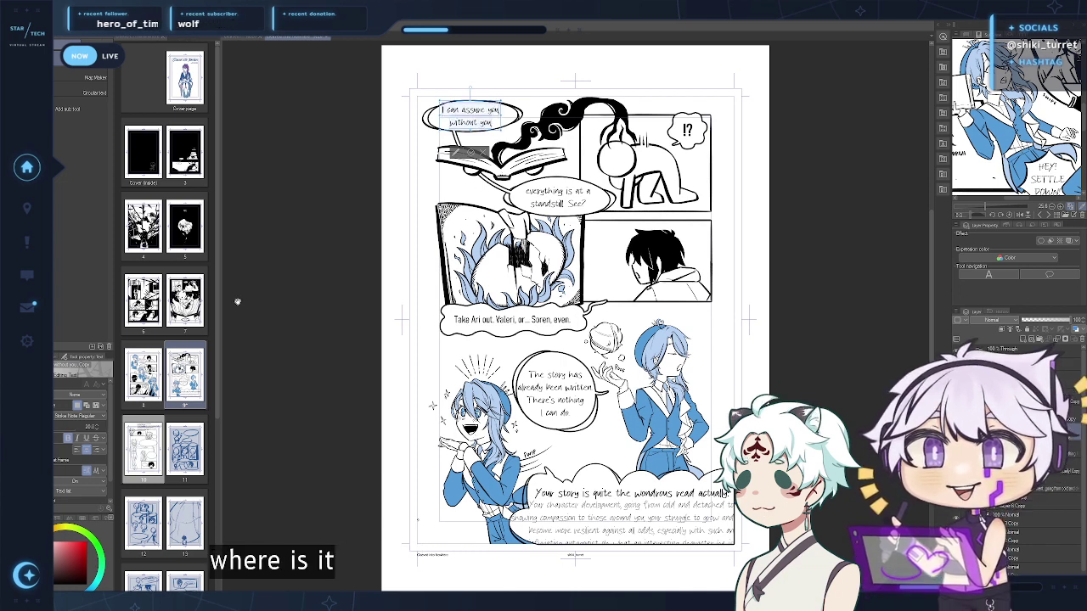
pyautogui.click(475, 151)
# Select the pale character-development lettering in page 9's cloud bubble to check its font settings
pyautogui.moveTo(566, 515); pyautogui.dragTo(563, 470)
pyautogui.click(563, 469)
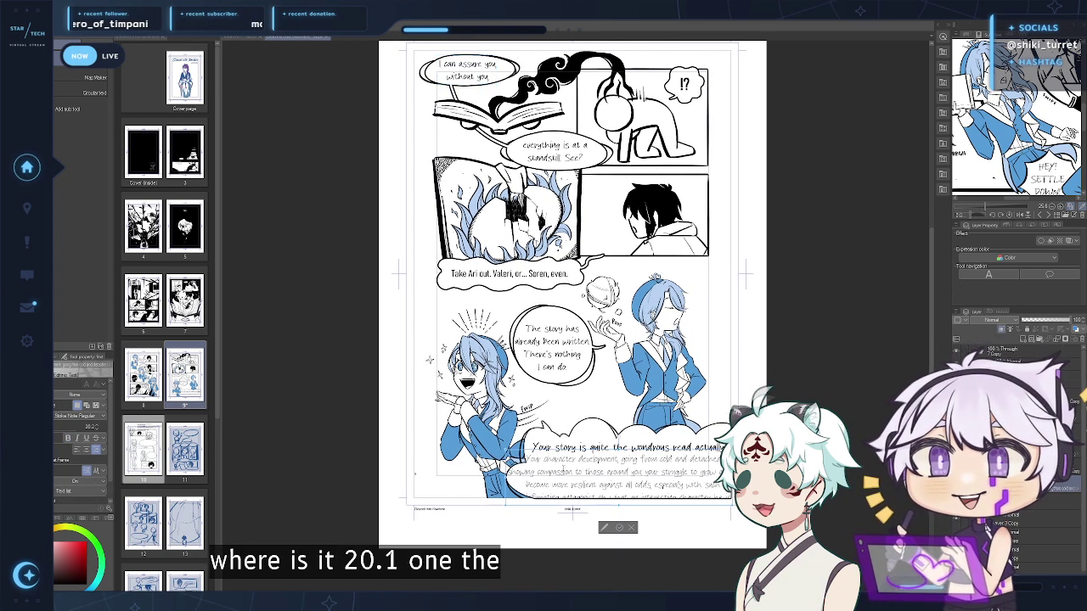
pyautogui.hotkey('ctrl', 'a')
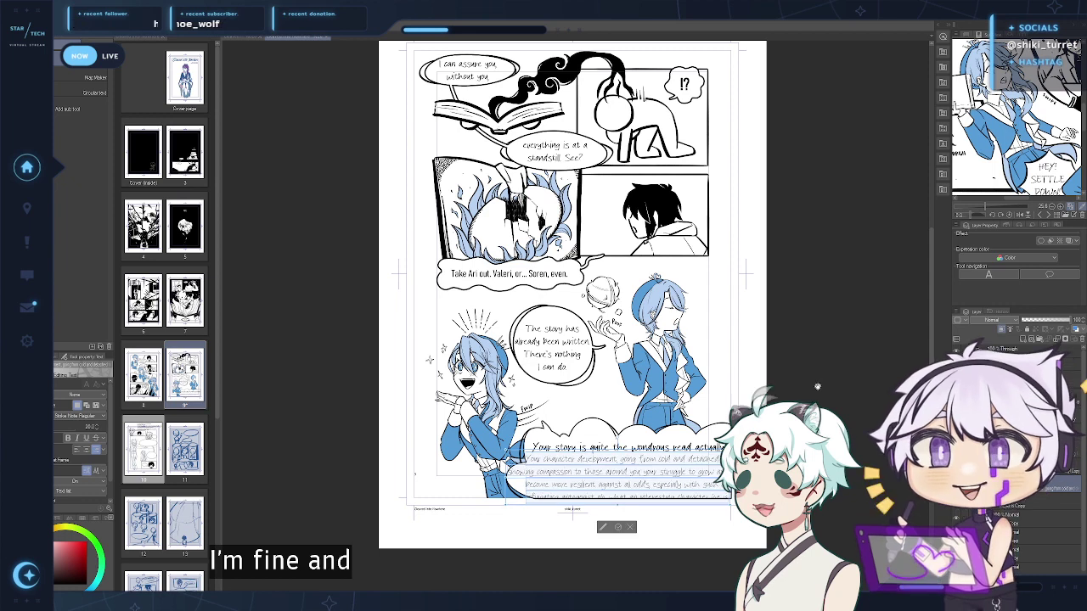
pyautogui.click(615, 529)
# Open page 10 and letter "AHEM" in bold inside the small bubble beside the coughing figure
pyautogui.press('k')
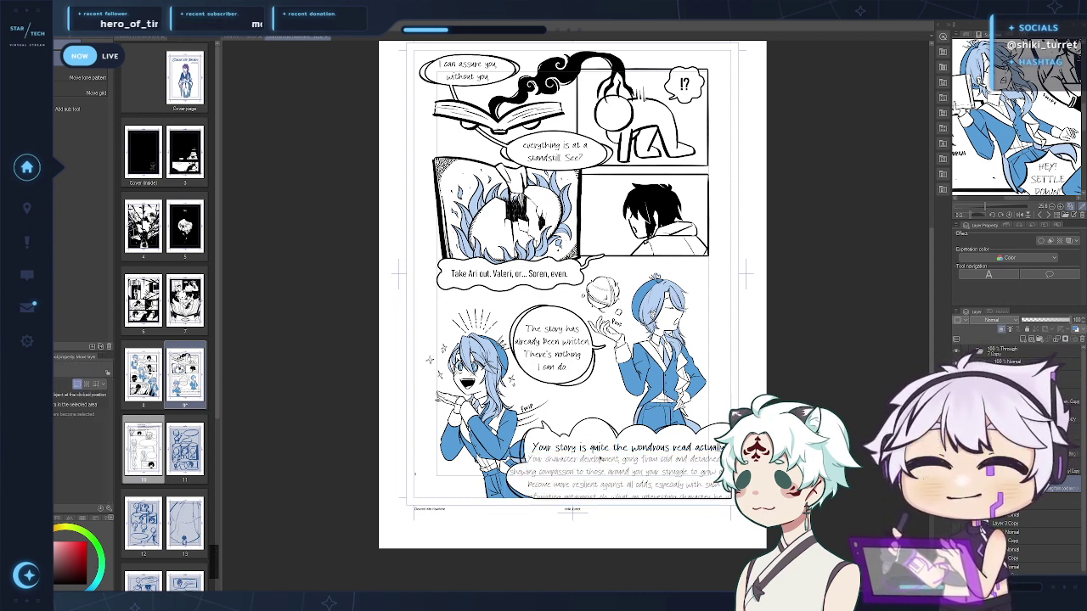
pyautogui.moveTo(535, 472); pyautogui.dragTo(531, 524)
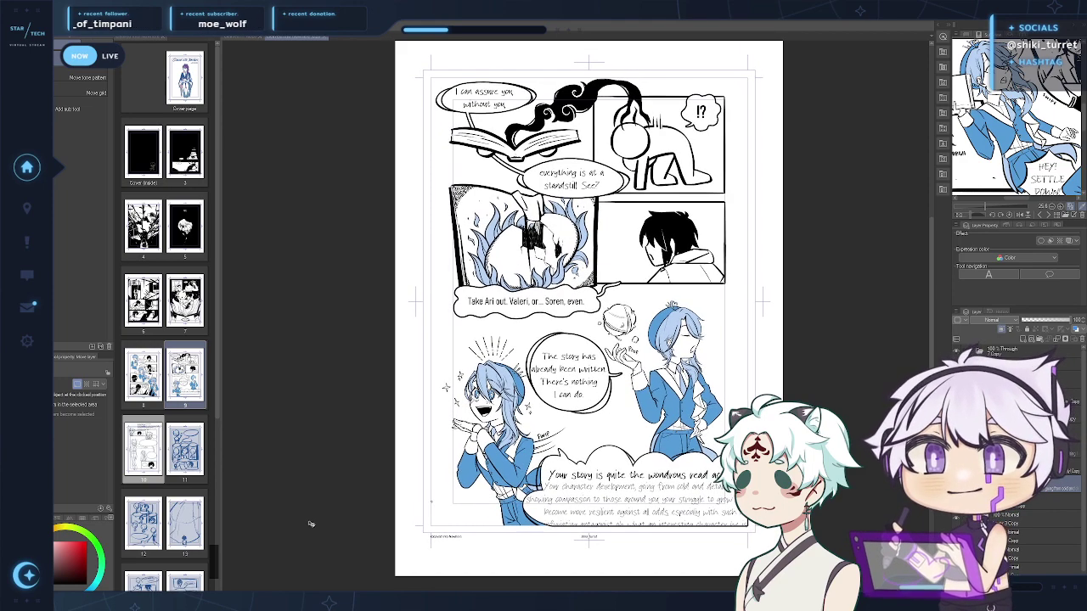
pyautogui.doubleClick(157, 454)
pyautogui.scroll(-2, 511, 273)
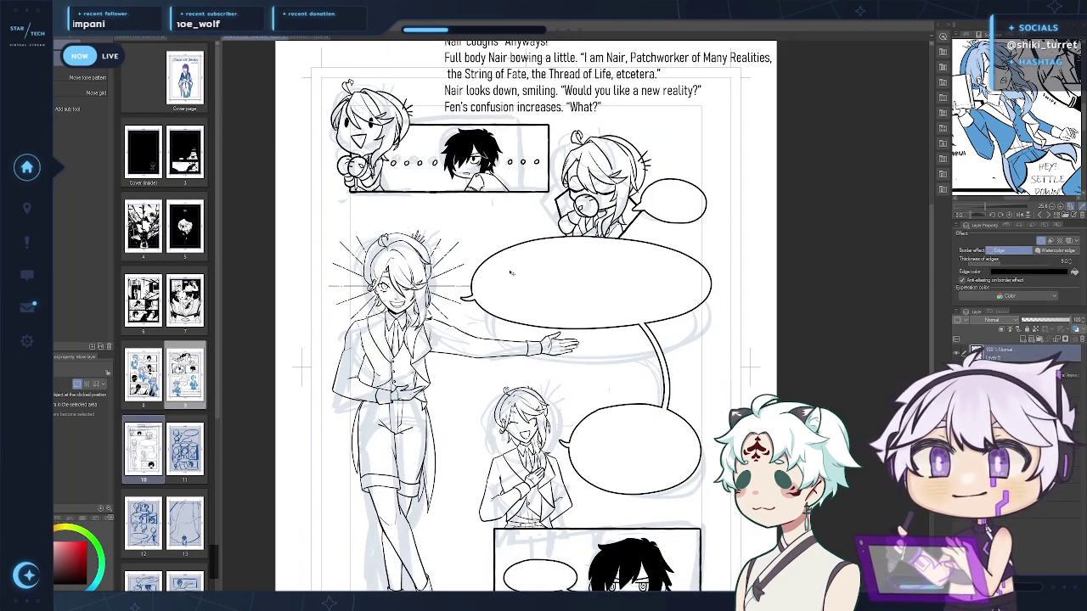
pyautogui.press('t')
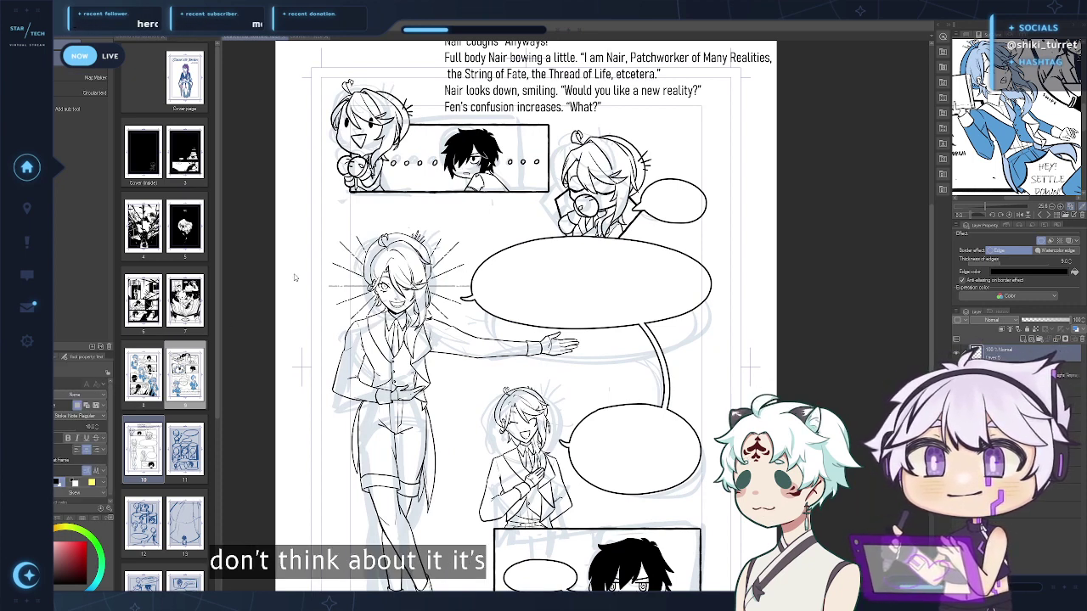
pyautogui.click(655, 200)
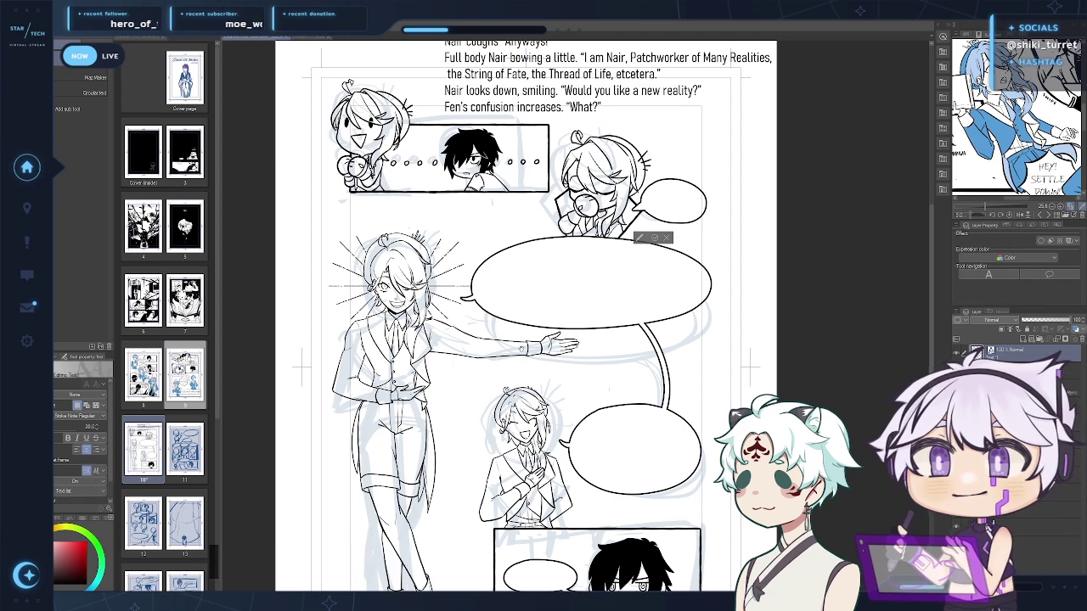
pyautogui.write('AHEM')
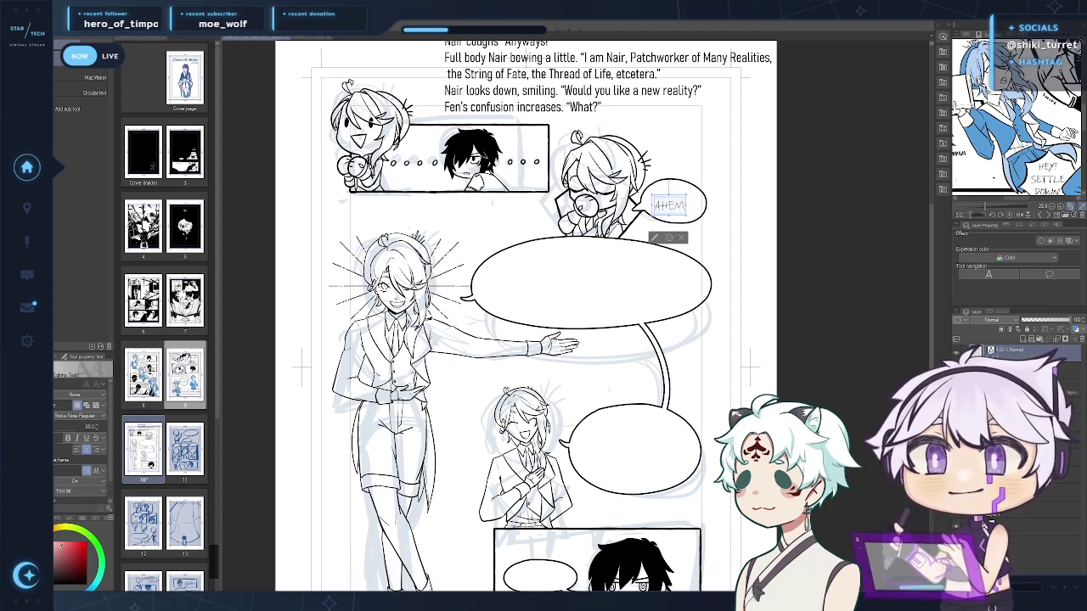
pyautogui.click(68, 438)
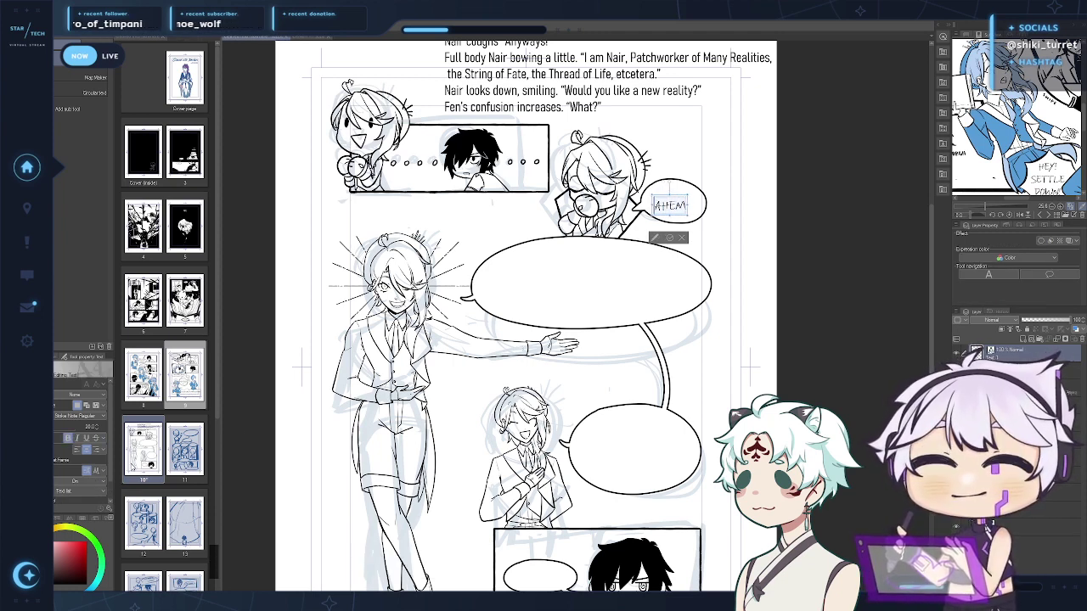
pyautogui.click(669, 238)
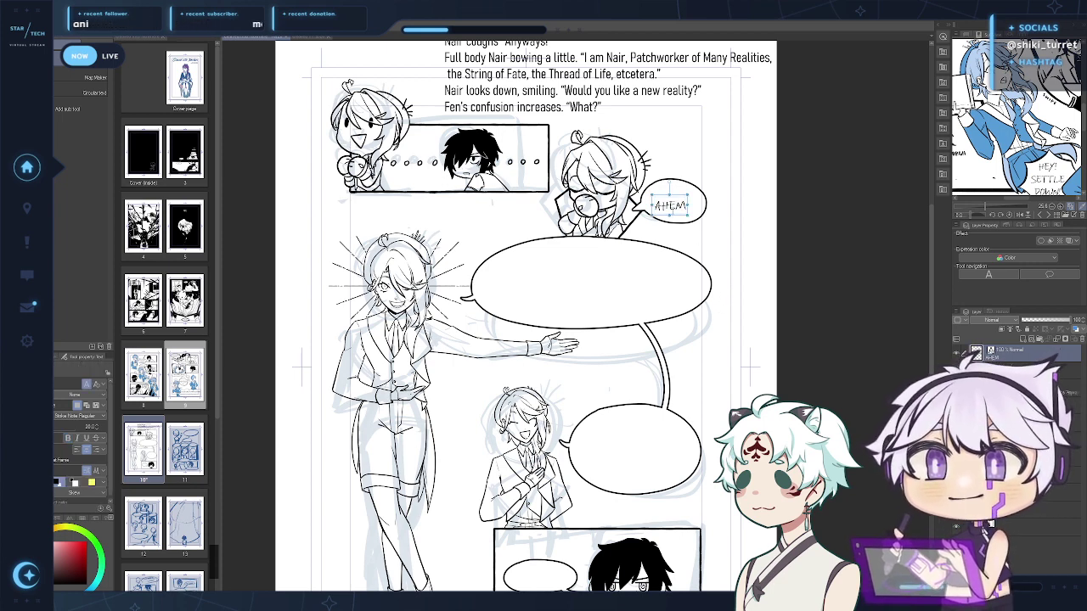
# Return to page 9 and check the text and layer settings of the "Your story is quite the wondrous read actually" lettering
pyautogui.hotkey('ctrl', 'Tab')
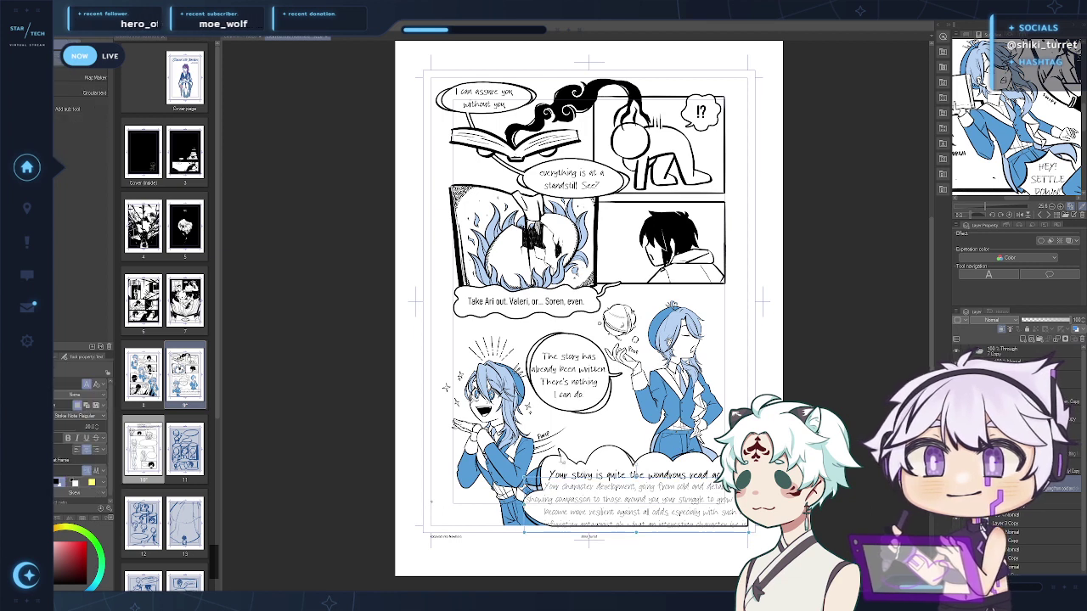
pyautogui.click(568, 436)
pyautogui.click(580, 473)
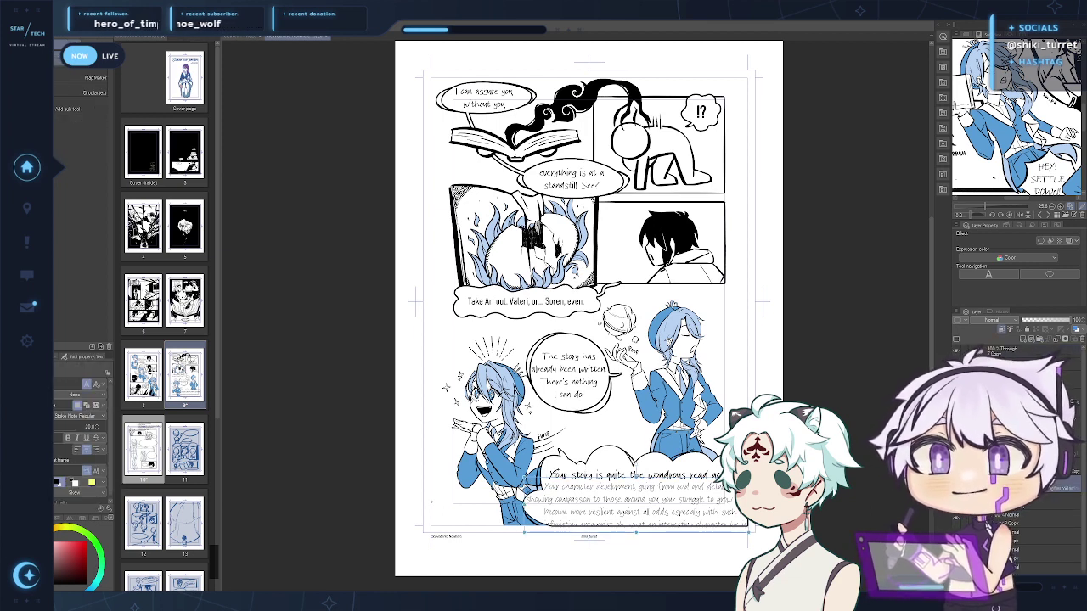
pyautogui.click(1068, 486)
pyautogui.click(586, 478)
pyautogui.hotkey('ctrl', 'a')
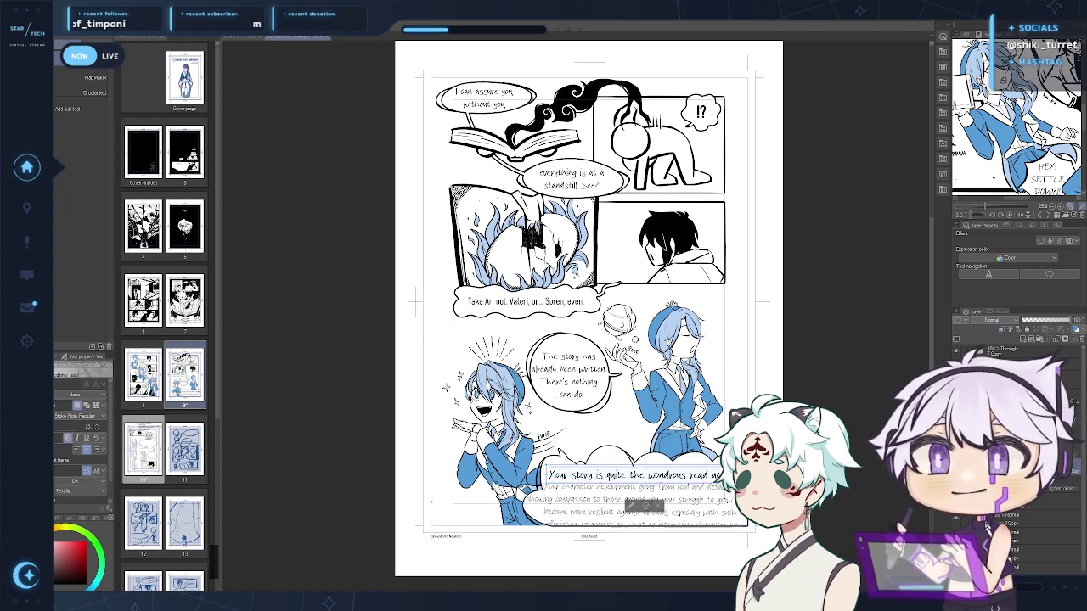
pyautogui.press('Escape')
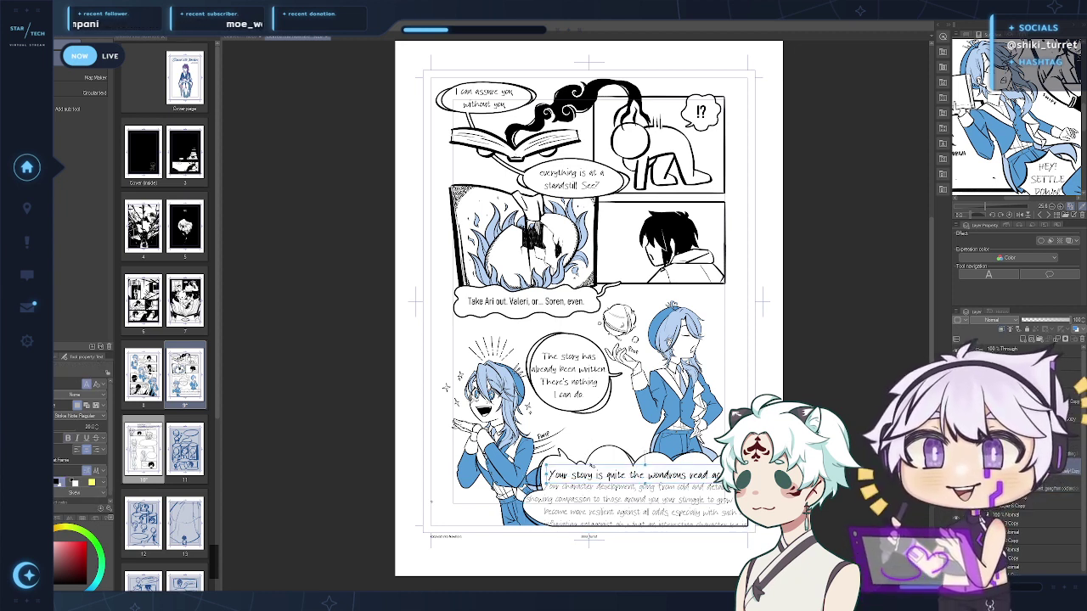
pyautogui.click(1069, 501)
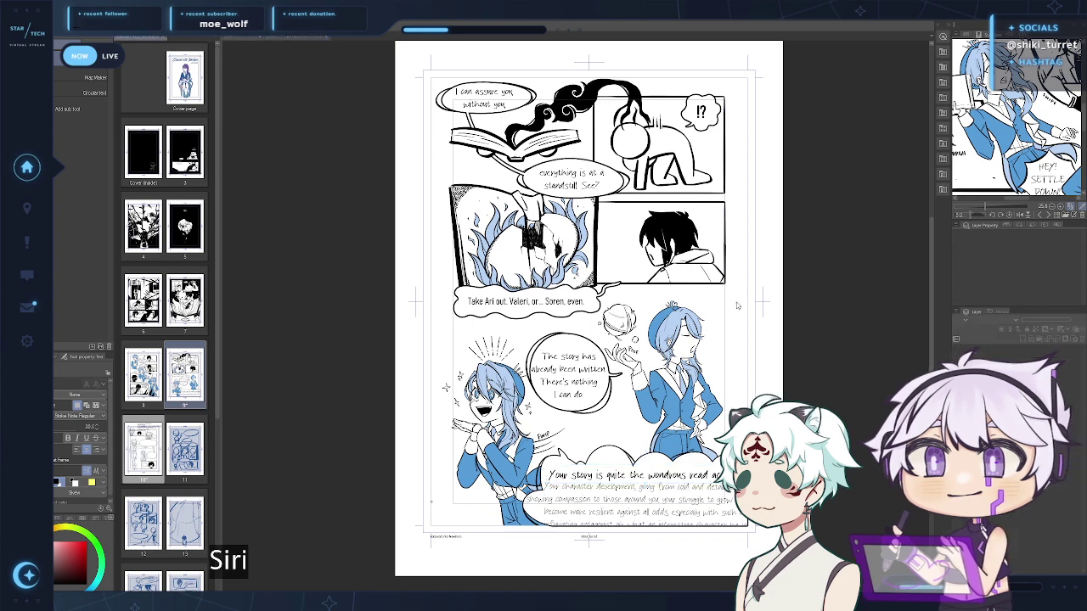
# Back on page 10, slightly enlarge the bold "AHEM" lettering and shift it upward to centre it in its bubble
pyautogui.hotkey('ctrl', 'Tab')
pyautogui.click(670, 205)
pyautogui.hotkey('ctrl', 'a')
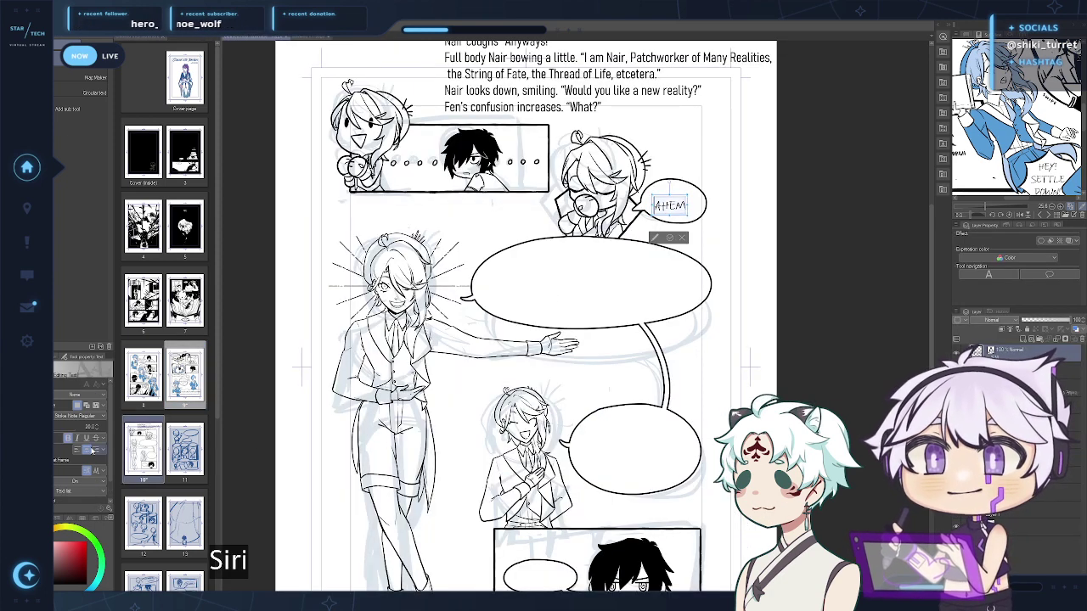
pyautogui.moveTo(233, 413); pyautogui.dragTo(266, 396)
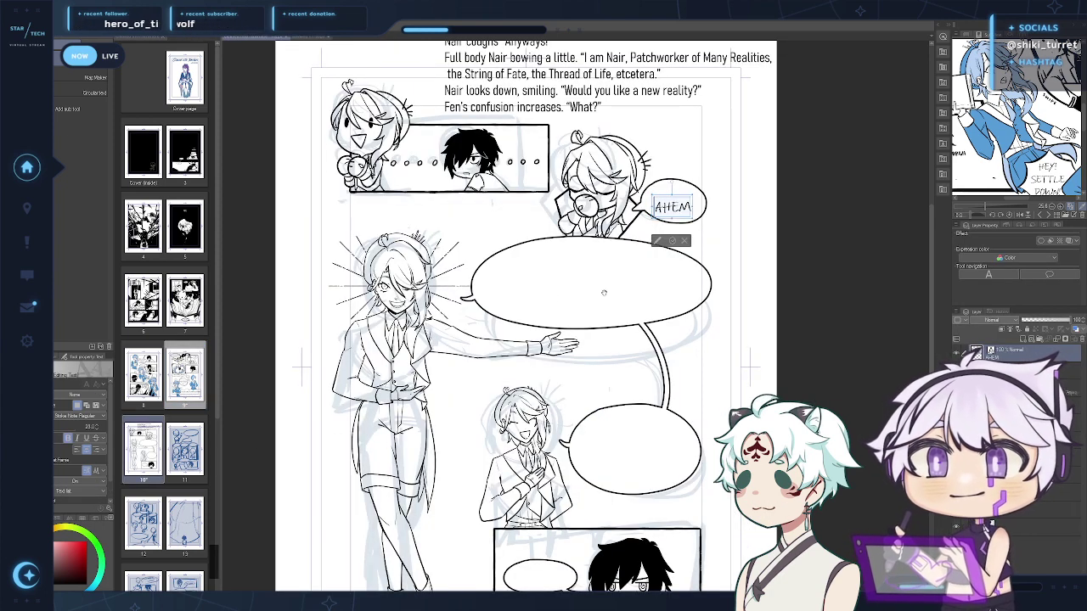
pyautogui.click(672, 242)
pyautogui.moveTo(672, 209); pyautogui.dragTo(672, 199)
pyautogui.click(672, 200)
pyautogui.hotkey('ctrl', 'a')
pyautogui.click(68, 438)
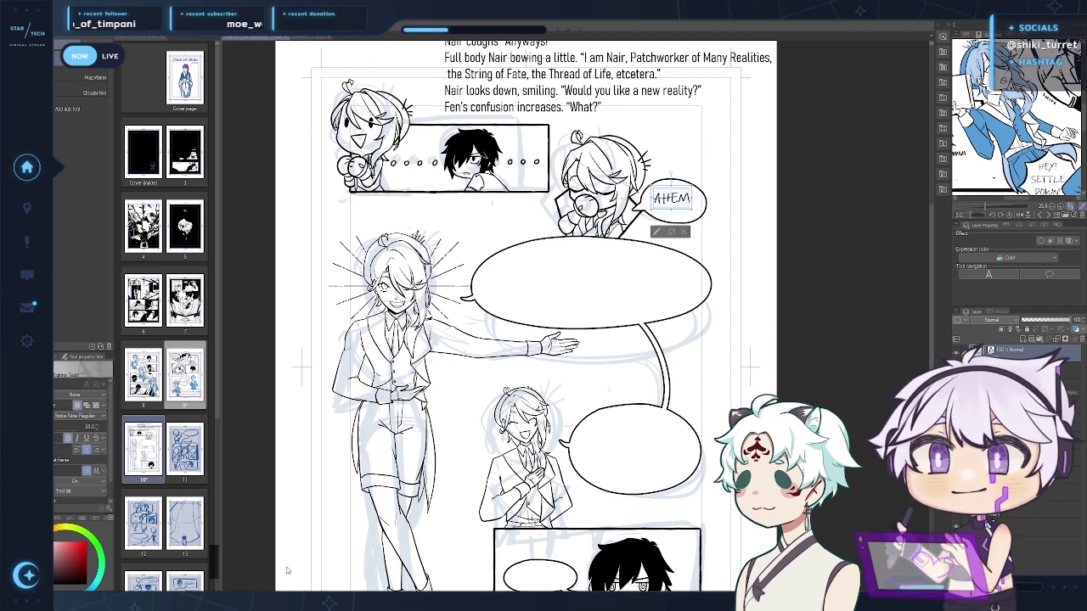
pyautogui.moveTo(352, 547); pyautogui.dragTo(351, 541)
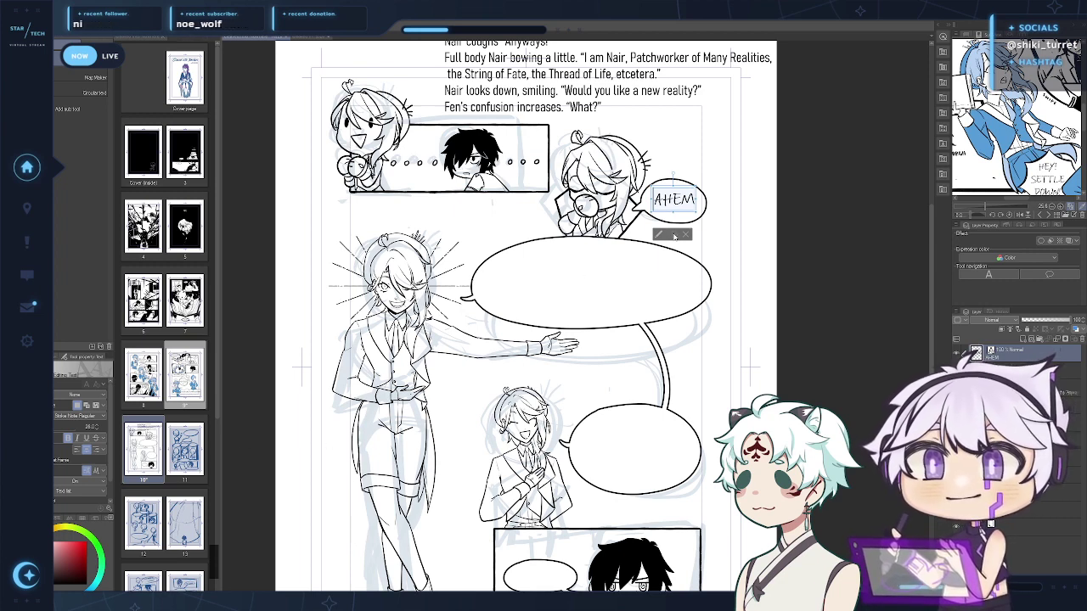
# Give the "AHEM" lettering a black border edge with thickness 1.0 and adjust its fit in the bubble with Transform
pyautogui.press('k')
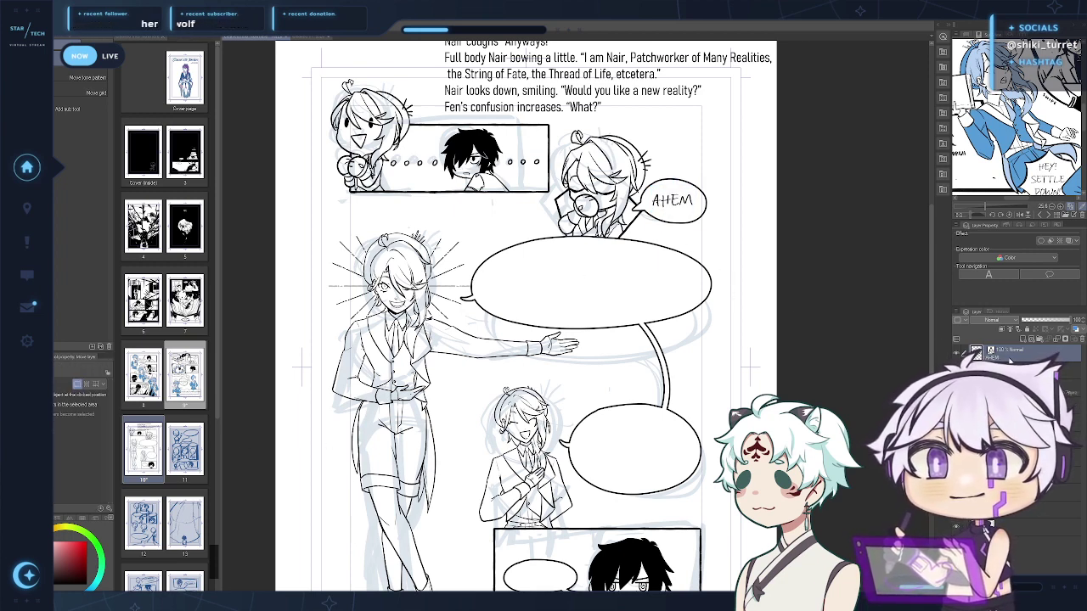
pyautogui.click(1040, 242)
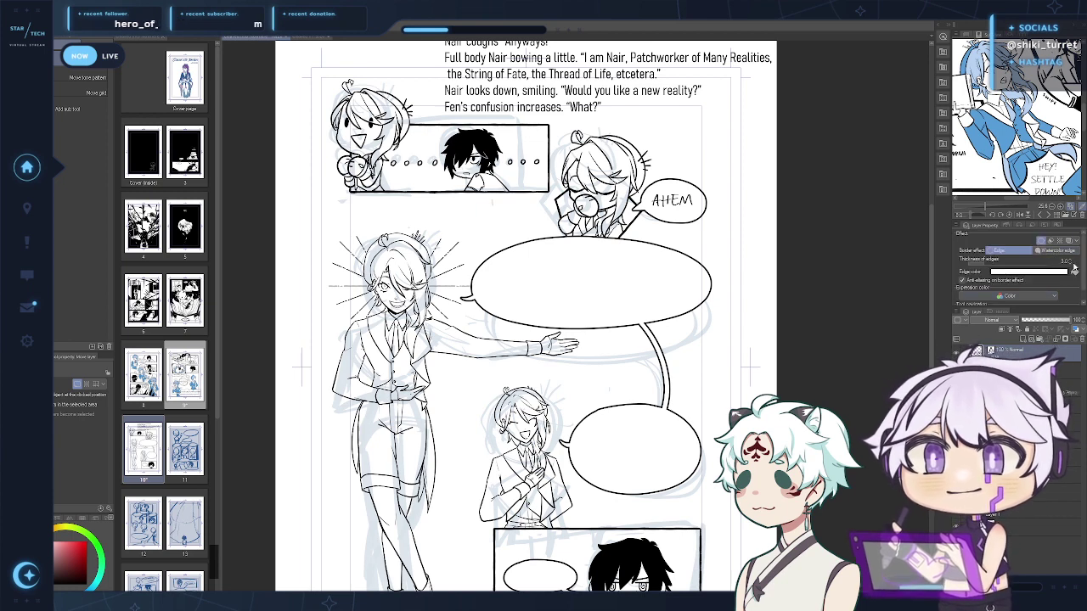
pyautogui.click(1074, 273)
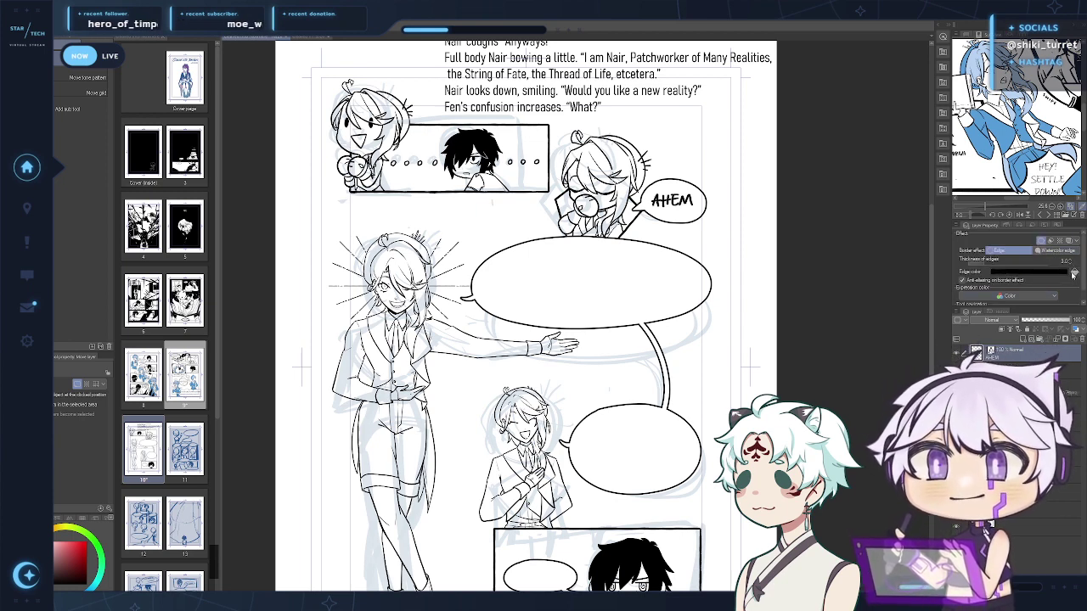
pyautogui.moveTo(1072, 269); pyautogui.dragTo(1069, 266)
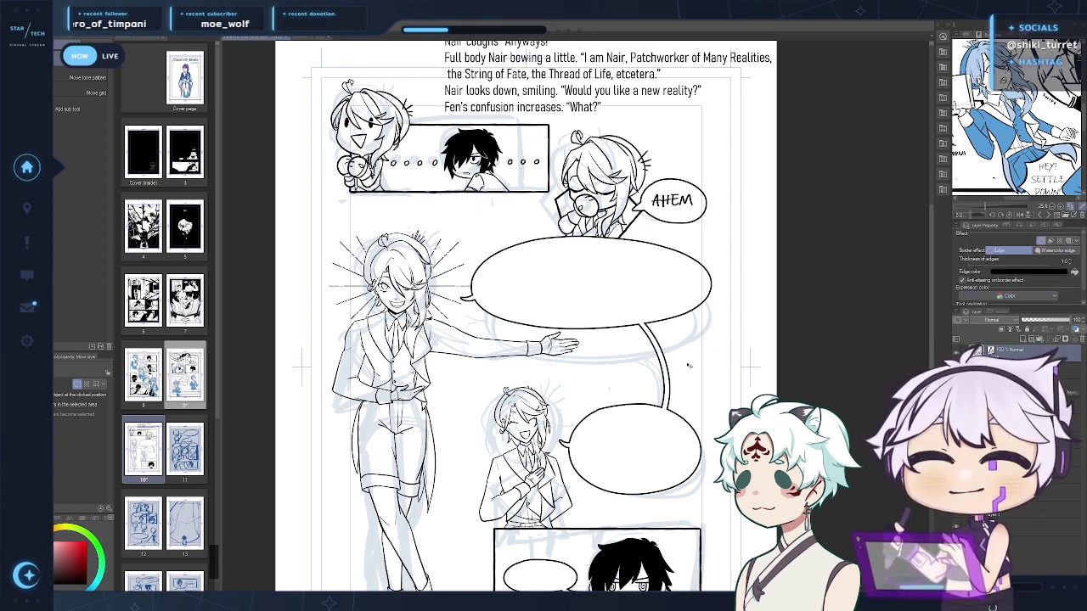
pyautogui.hotkey('ctrl', 't')
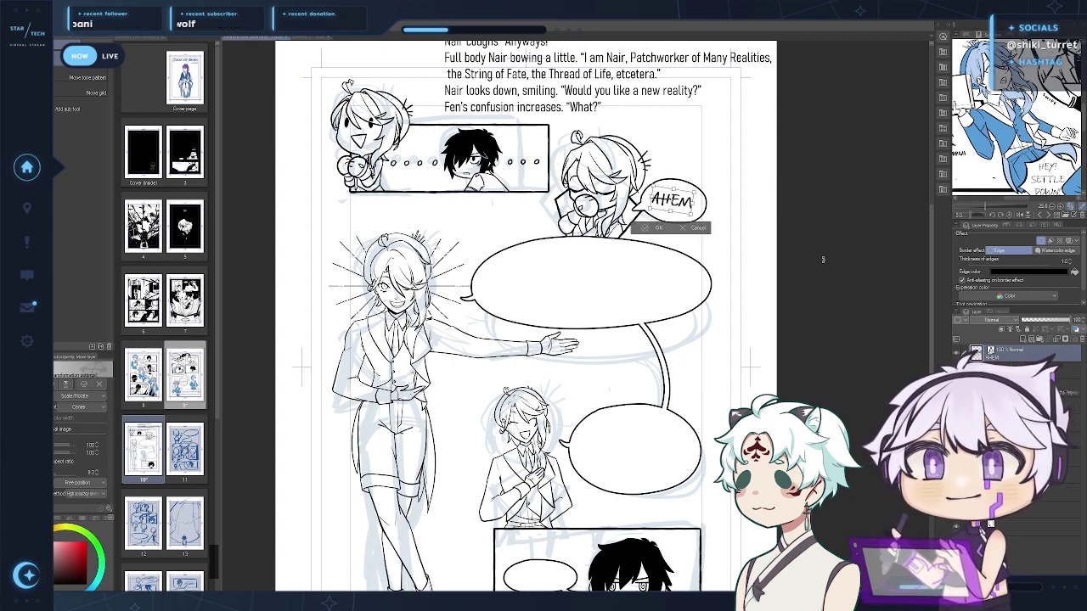
pyautogui.click(656, 229)
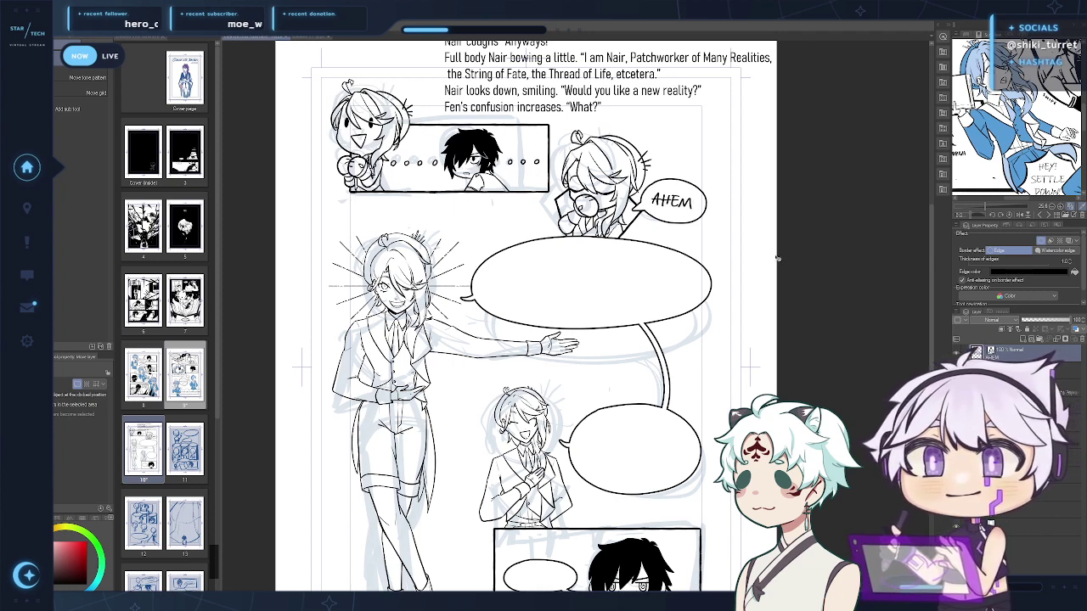
# Compare the "AHEM" lettering with page 9's lettering, and return to the script notes above page 10's panels
pyautogui.press('t')
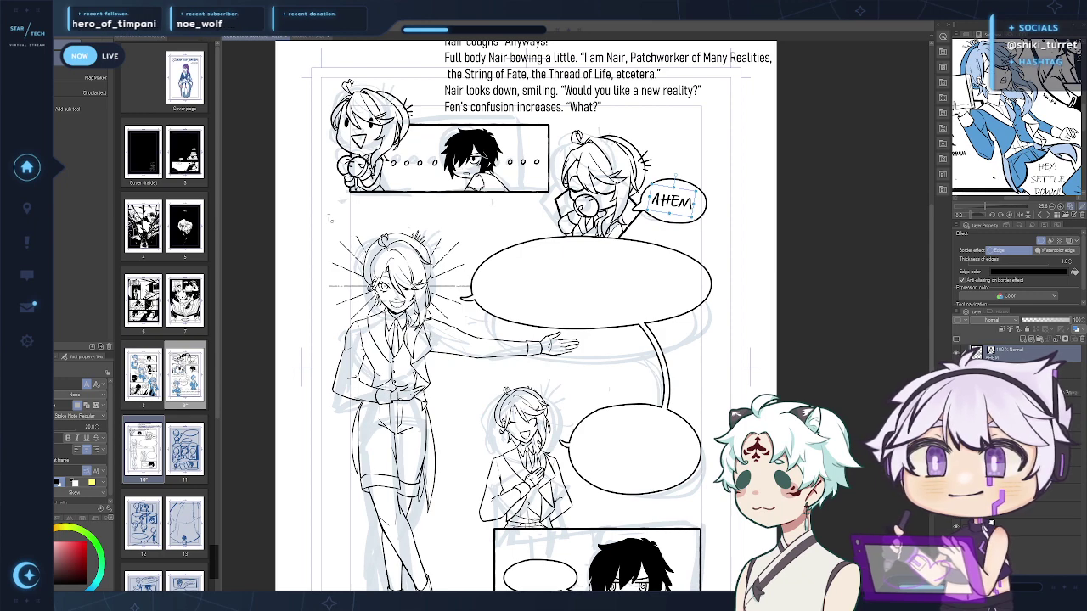
pyautogui.hotkey('ctrl', 'Tab')
pyautogui.hotkey('ctrl', 'Tab')
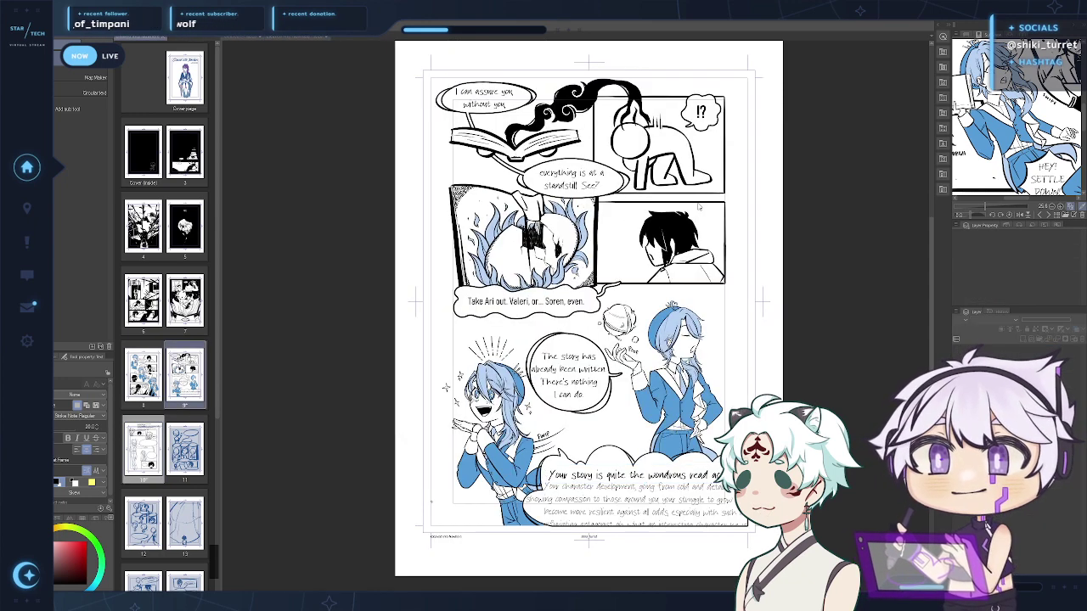
pyautogui.hotkey('ctrl', 'Tab')
pyautogui.press('space')
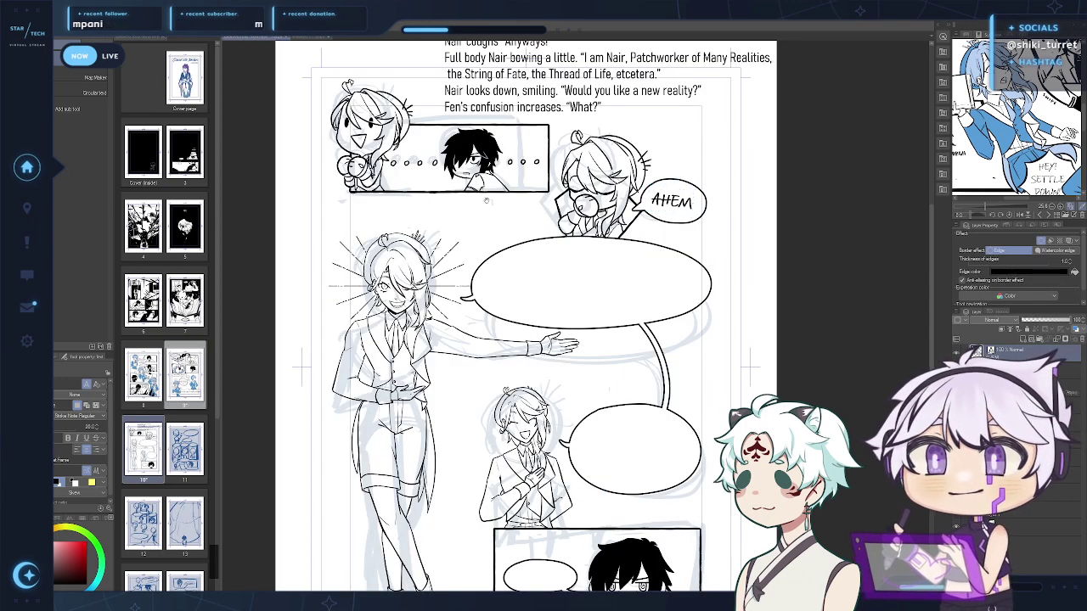
pyautogui.moveTo(483, 213); pyautogui.dragTo(476, 256)
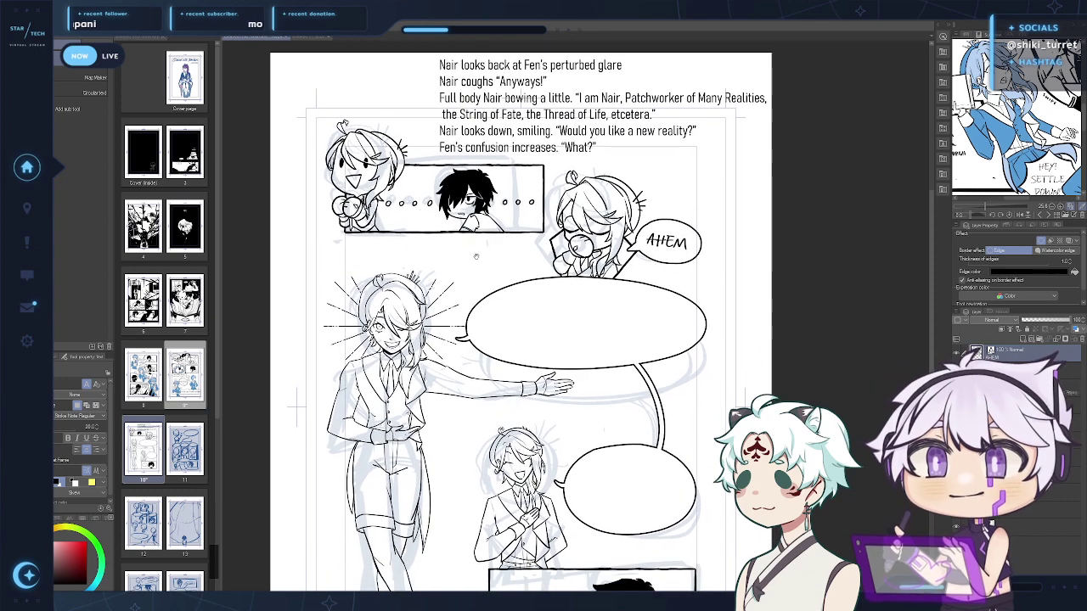
# Letter the large speech bubble with "I am Nair, Patchworker of Many Realities," and a second line beginning "the String of Fate, the Thread of Life,"
pyautogui.click(499, 315)
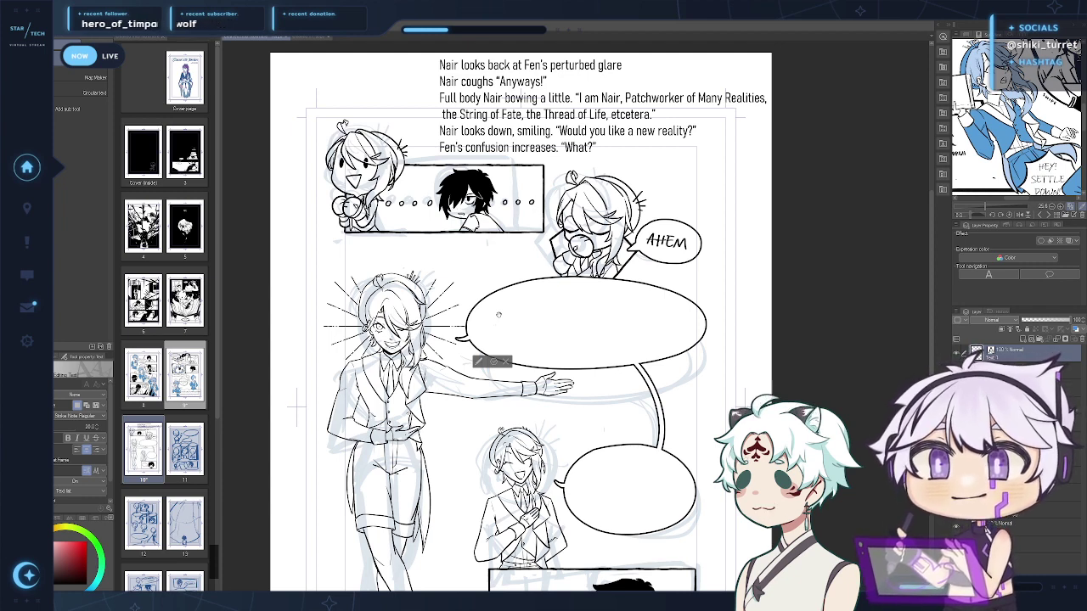
pyautogui.write('I am Nai')
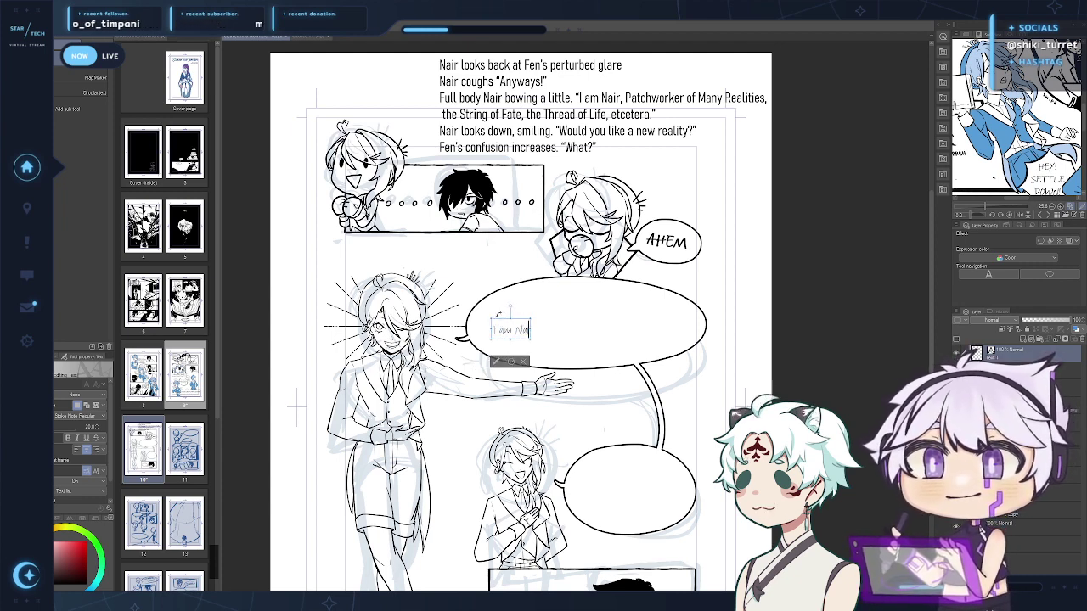
pyautogui.write('r, Patchworker o')
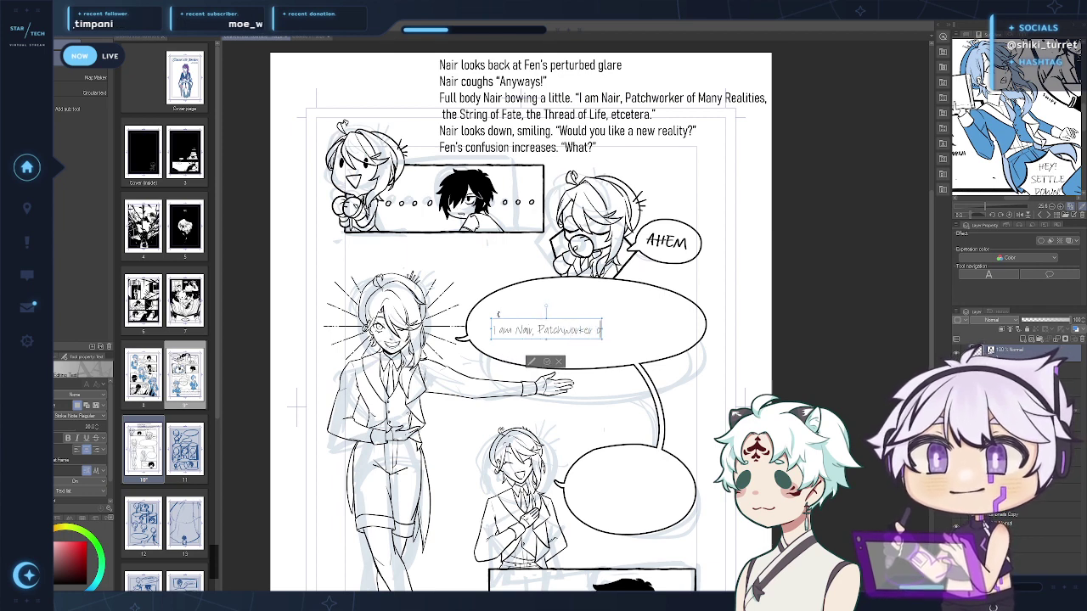
pyautogui.write('f Many Realities,')
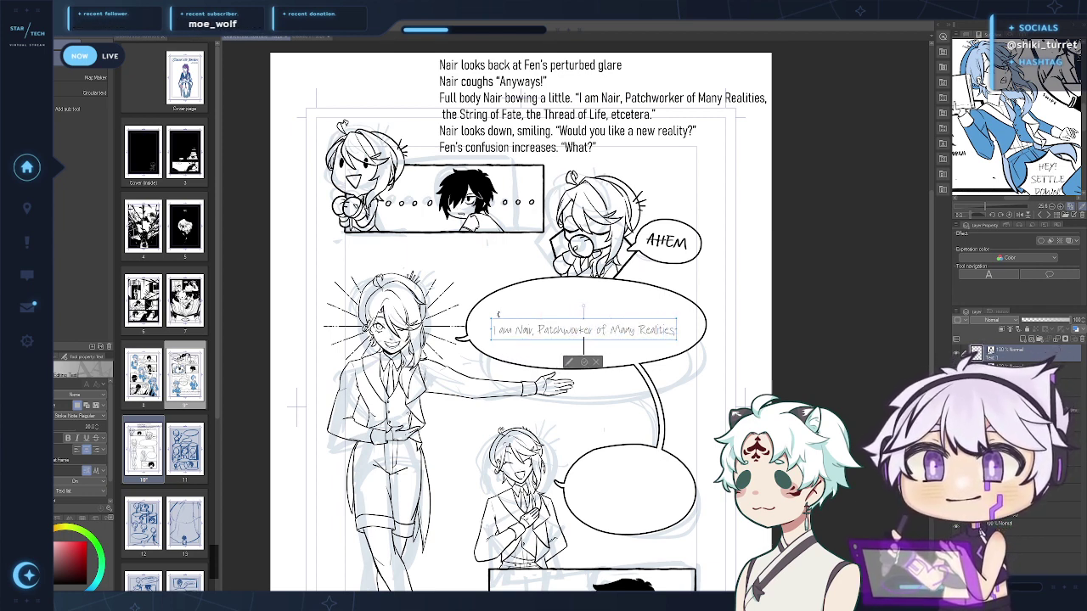
pyautogui.press('Return')
pyautogui.write('the Str')
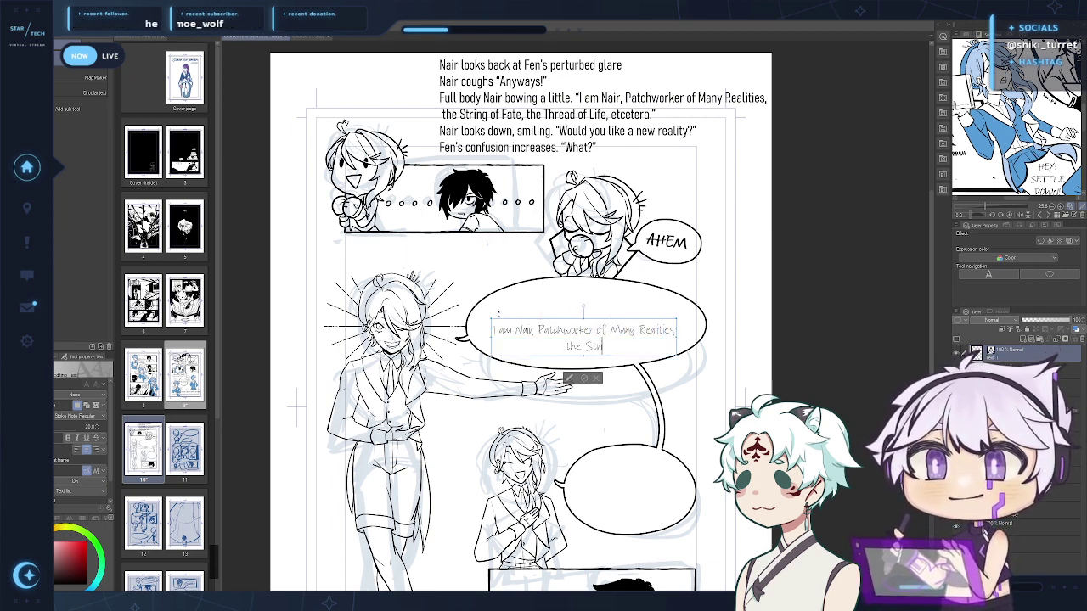
pyautogui.write('ing of Fate, te')
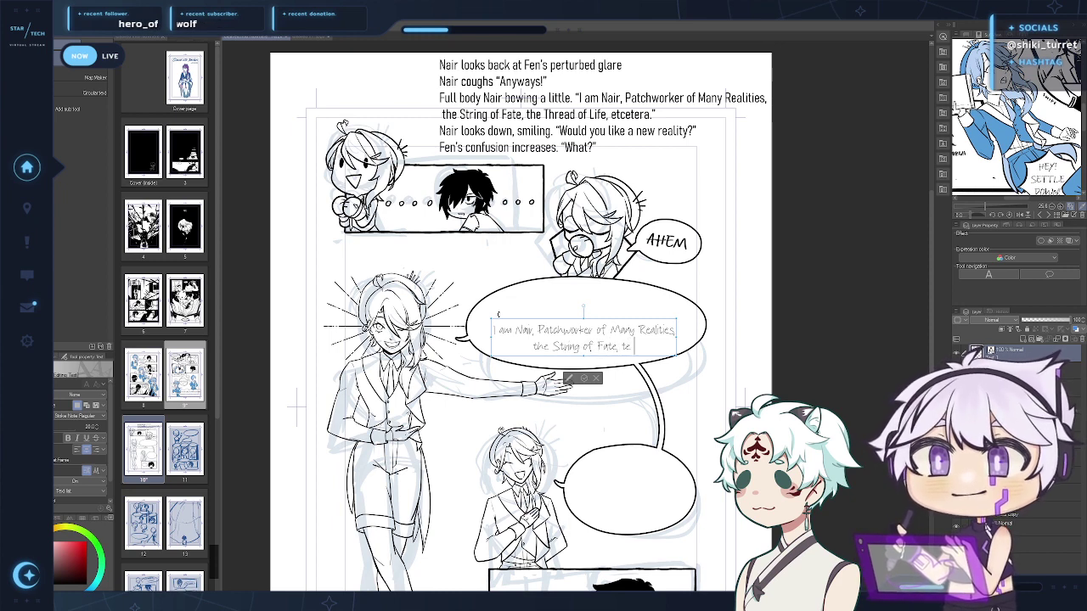
pyautogui.press('BackSpace')
pyautogui.write('he Thread of')
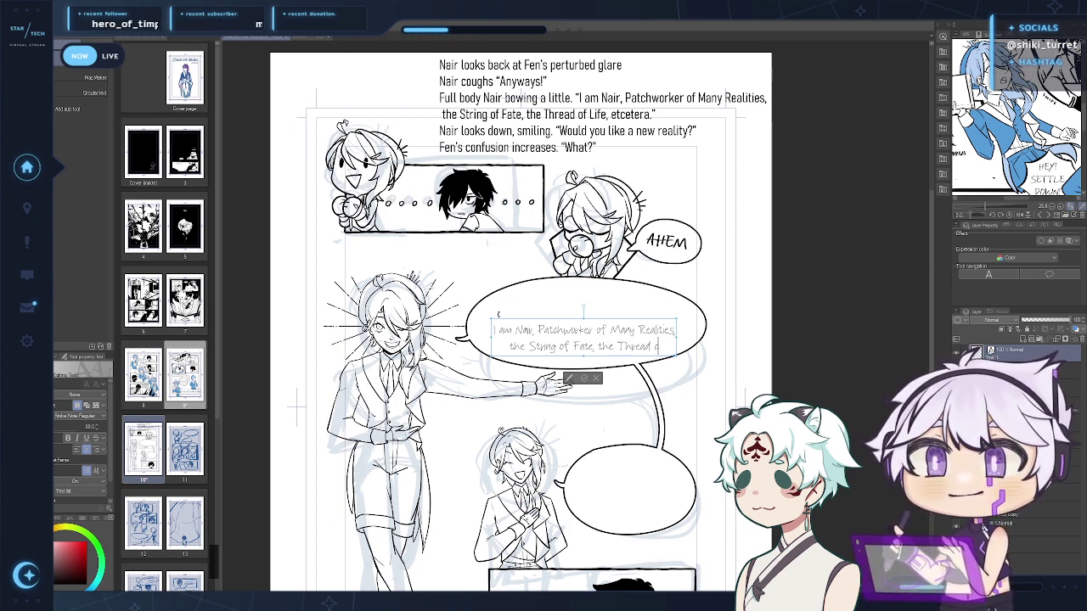
pyautogui.write(' Life, etcetera')
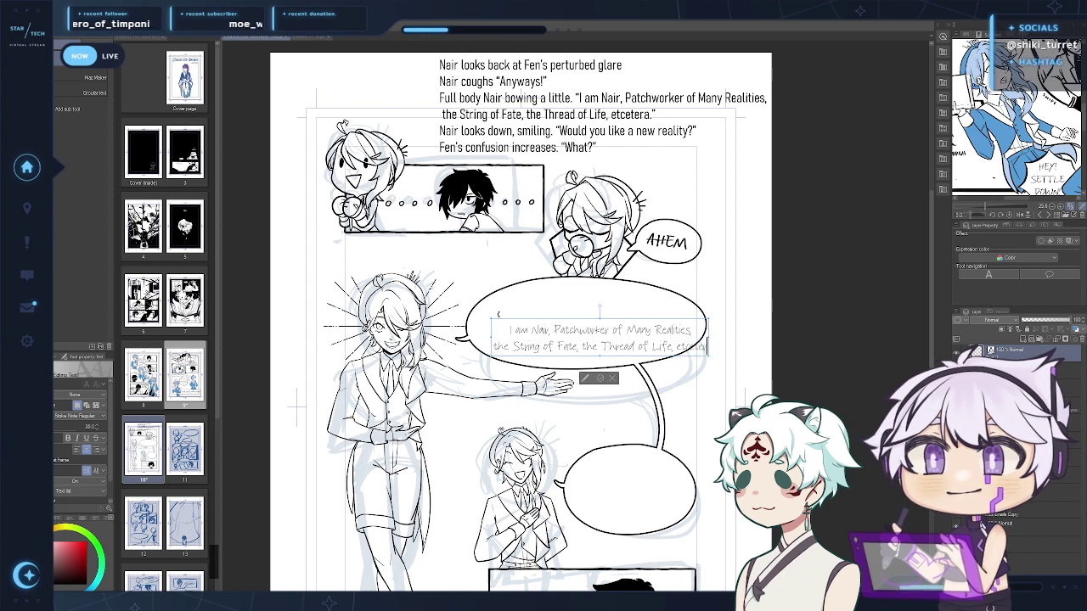
# Put "etcetera, etcetera." on its own third line and shift the lettering up to centre it in the large bubble
pyautogui.press('BackSpace')
pyautogui.press('BackSpace')
pyautogui.press('BackSpace')
pyautogui.press('BackSpace')
pyautogui.press('BackSpace')
pyautogui.press('BackSpace')
pyautogui.press('BackSpace')
pyautogui.press('BackSpace')
pyautogui.press('BackSpace')
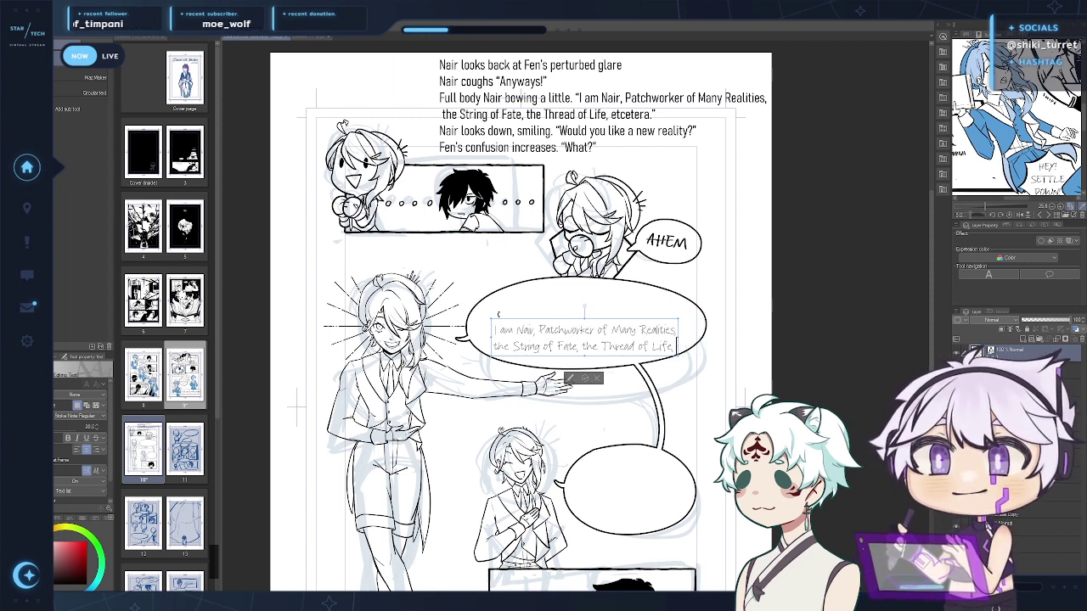
pyautogui.press('Return')
pyautogui.write('e, etcetera')
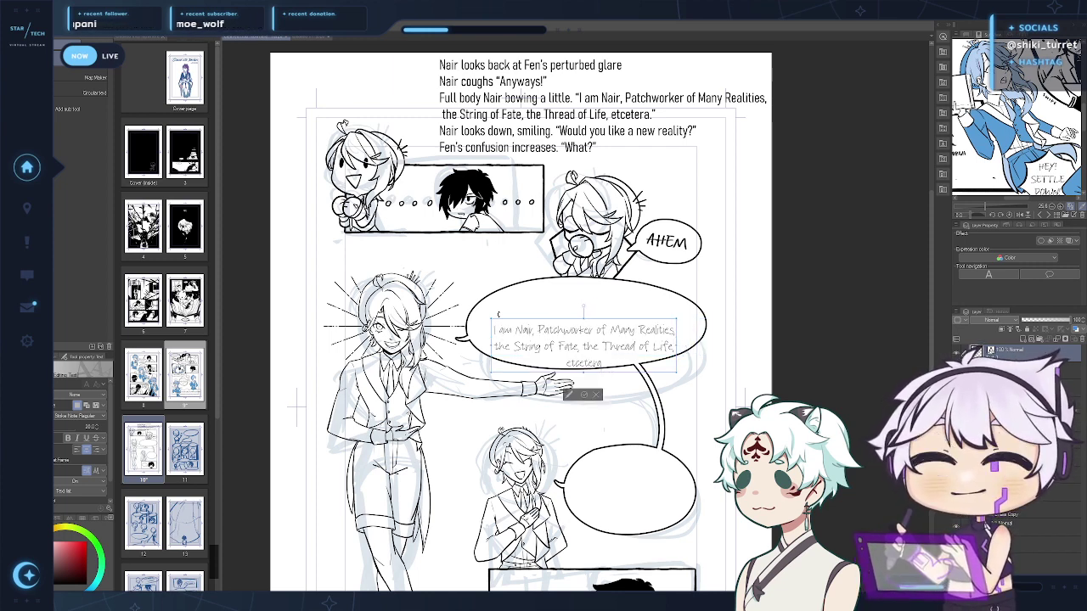
pyautogui.write(' etcetera')
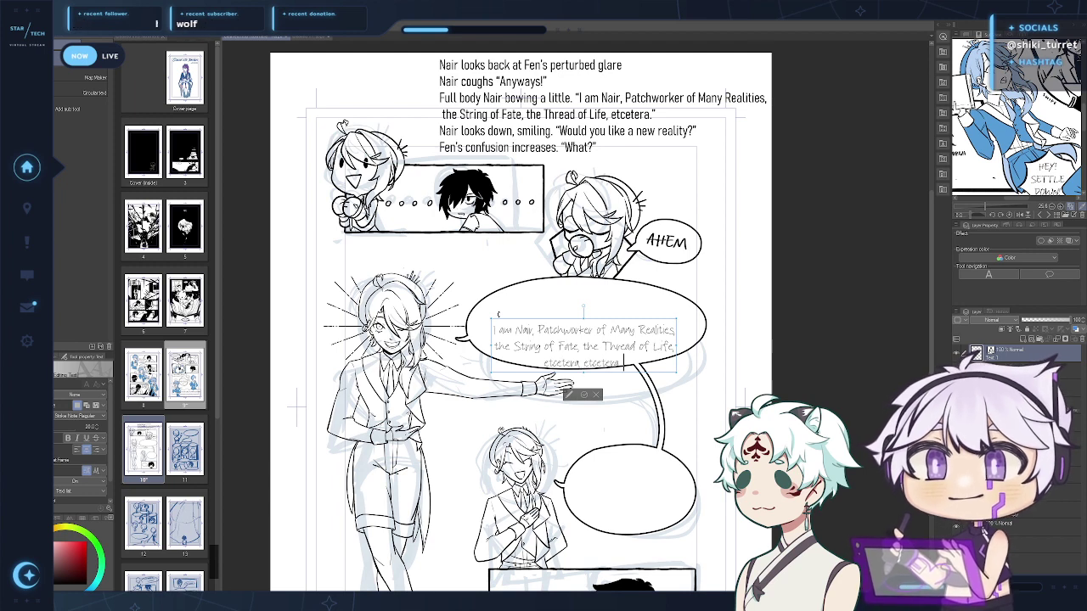
pyautogui.click(583, 395)
pyautogui.press('k')
pyautogui.moveTo(654, 378); pyautogui.dragTo(655, 361)
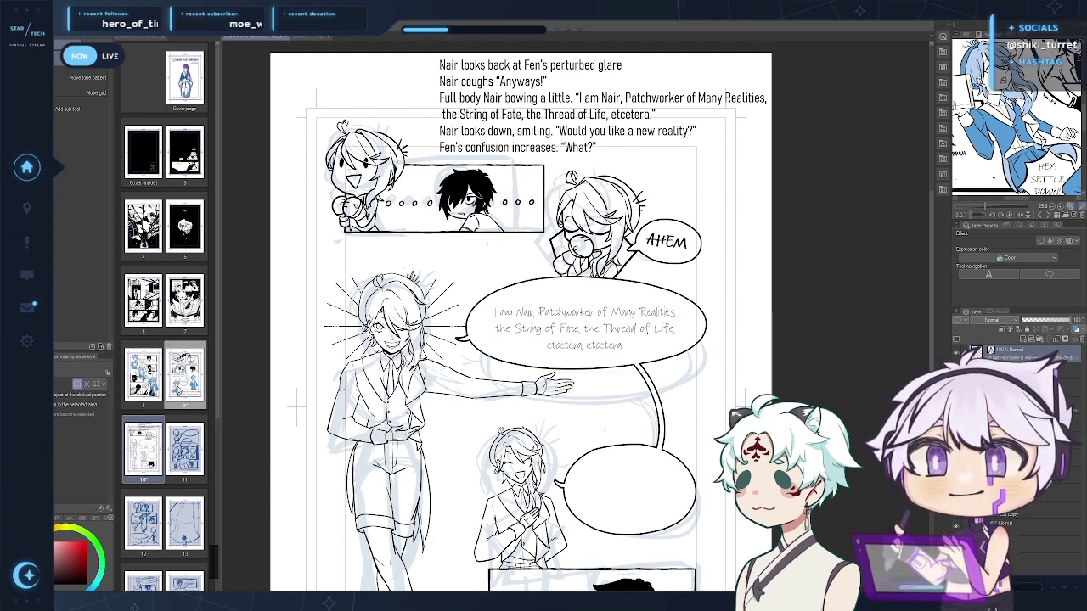
# Check the text settings of page 9's "I can assure you without you" lettering
pyautogui.click(307, 38)
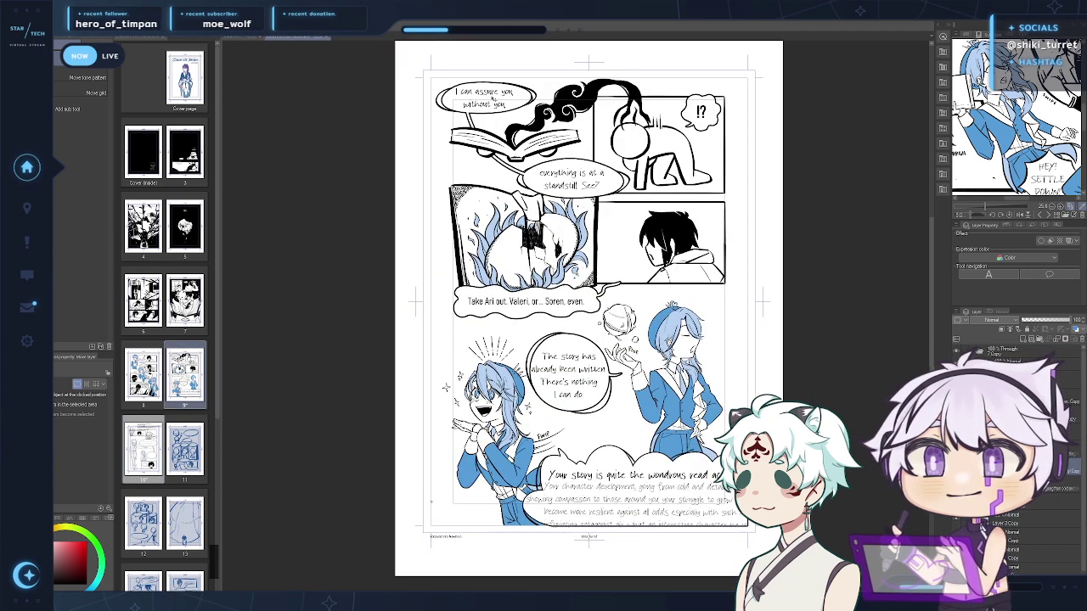
pyautogui.press('t')
pyautogui.click(493, 98)
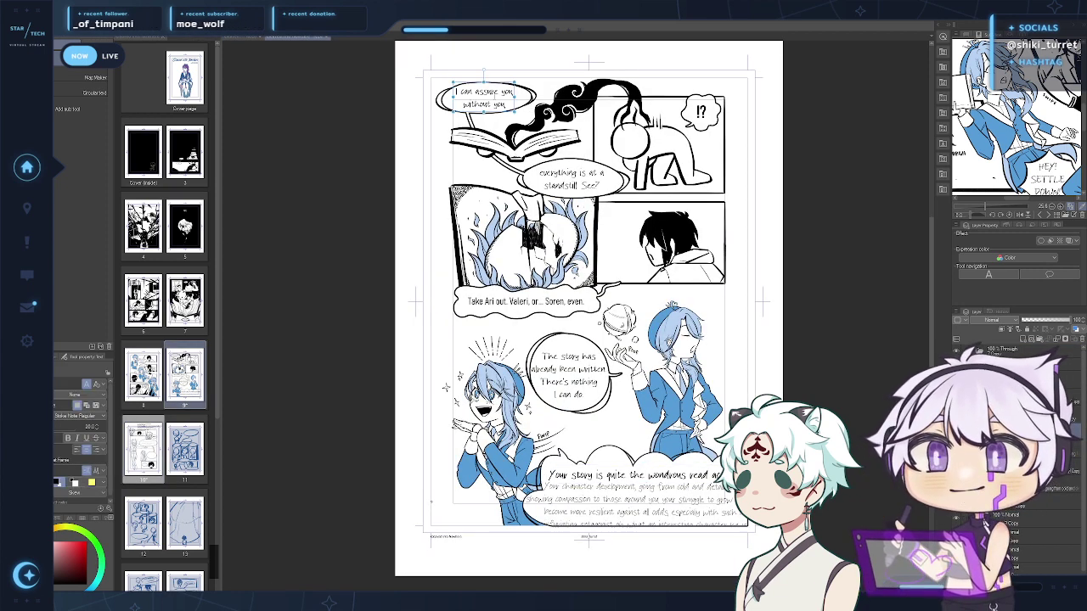
pyautogui.click(494, 94)
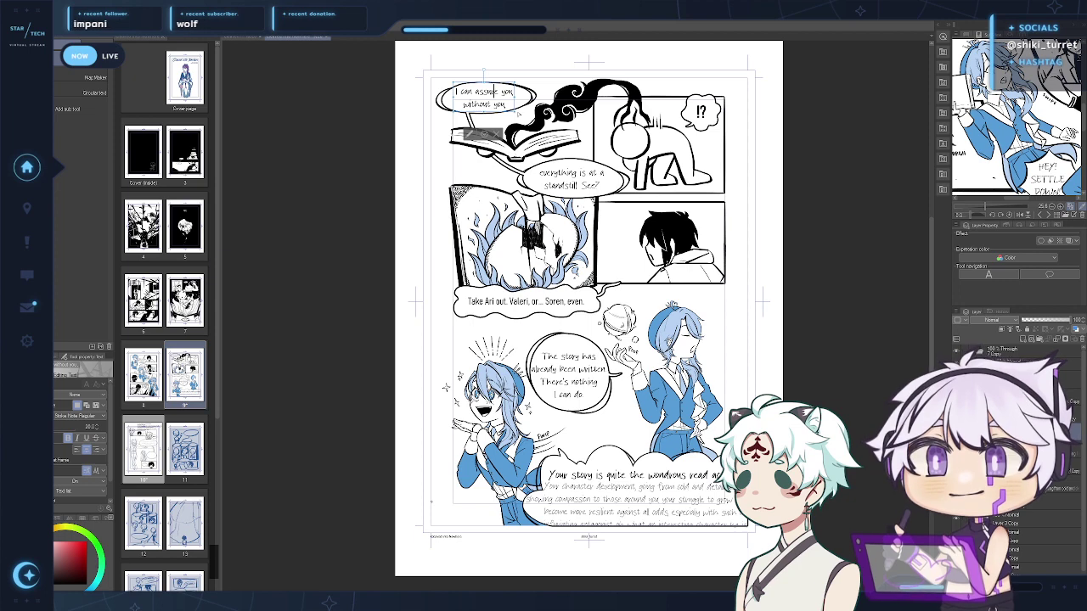
# Back on page 10, make the whole "I am Nair" lettering bold and nudge it left to recentre it in its bubble
pyautogui.click(246, 38)
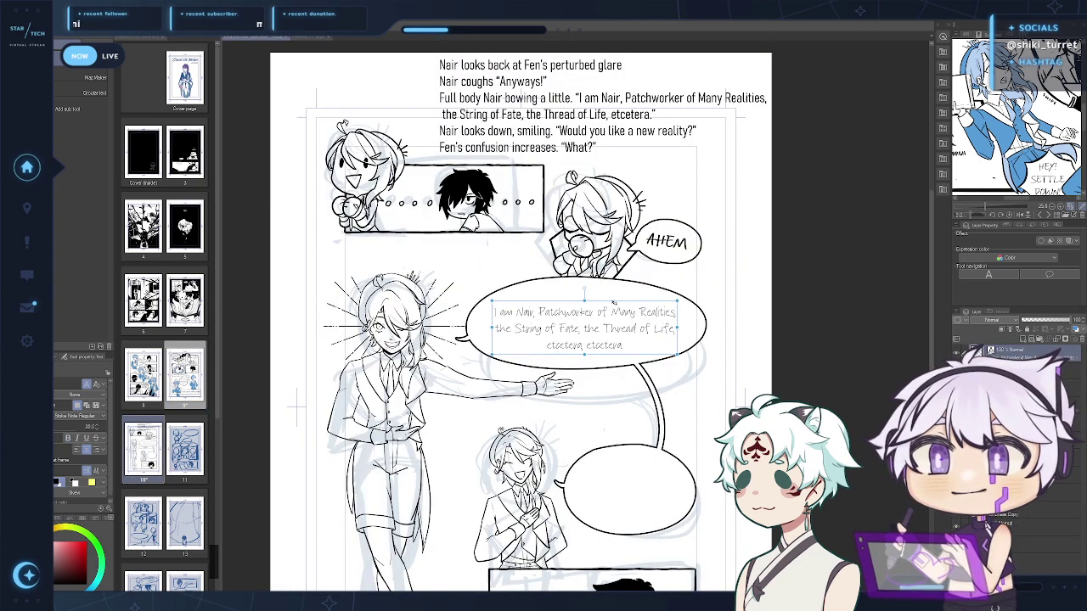
pyautogui.click(606, 311)
pyautogui.hotkey('ctrl', 'a')
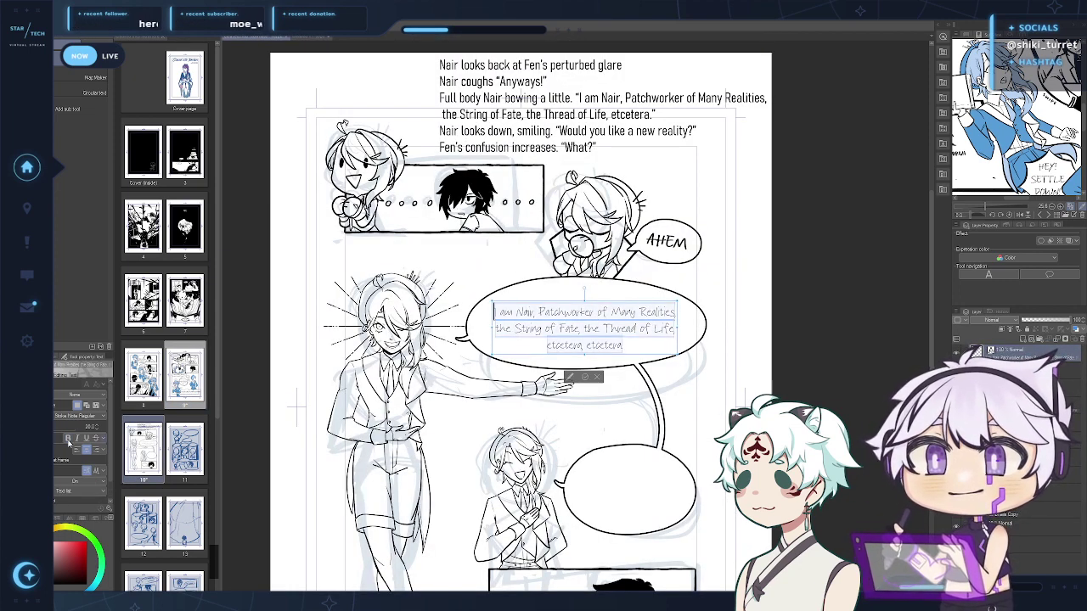
pyautogui.click(68, 440)
pyautogui.click(592, 378)
pyautogui.press('k')
pyautogui.moveTo(727, 405); pyautogui.dragTo(720, 405)
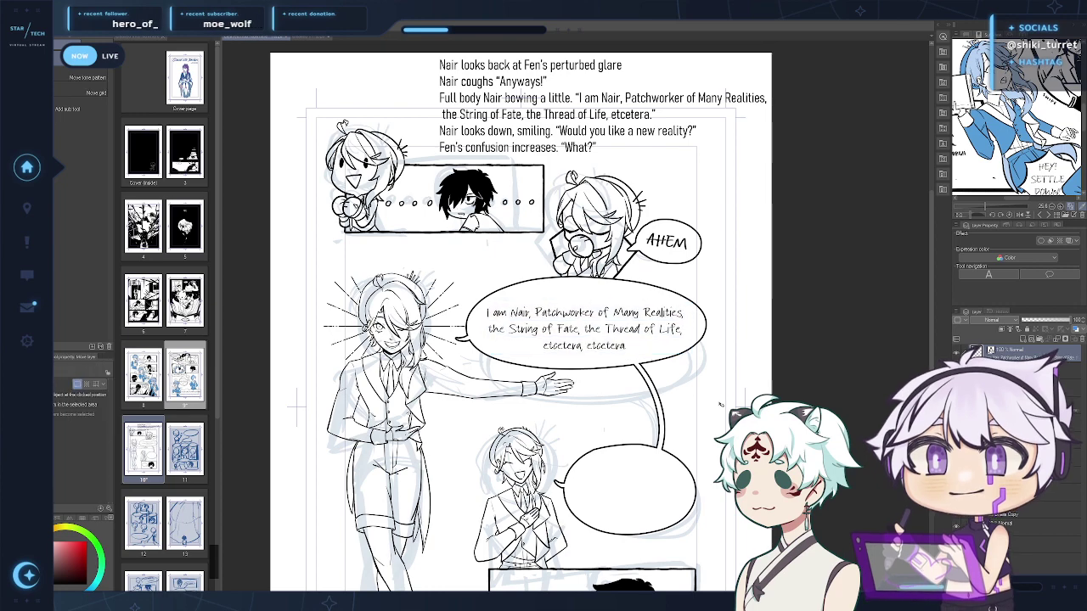
# Letter the lower connected bubble with "Would you like a new reality?" on two lines
pyautogui.moveTo(611, 477); pyautogui.dragTo(614, 448)
pyautogui.press('t')
pyautogui.click(581, 457)
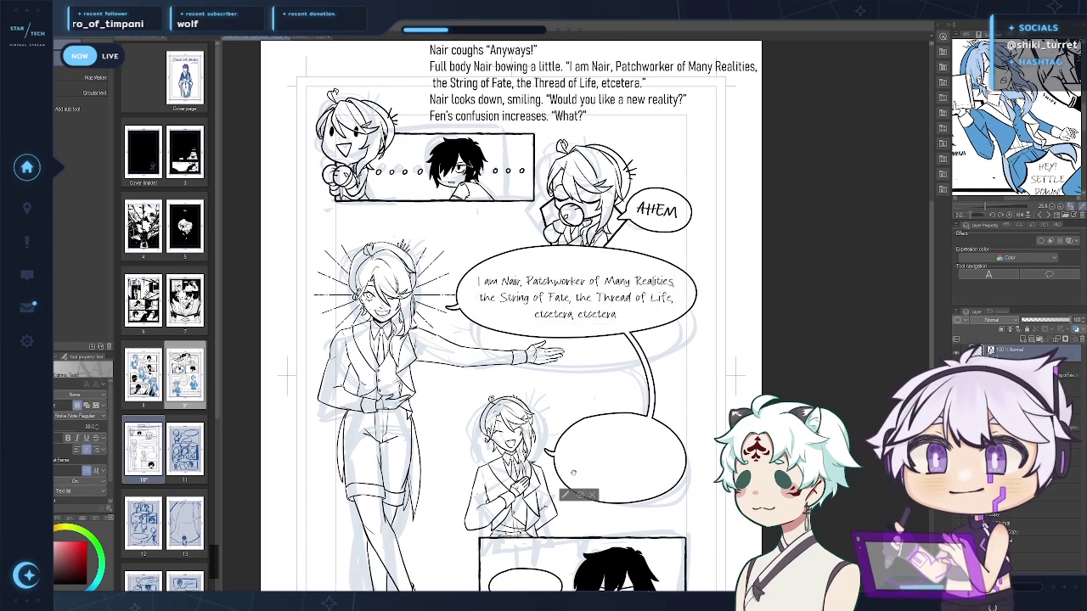
pyautogui.write('W')
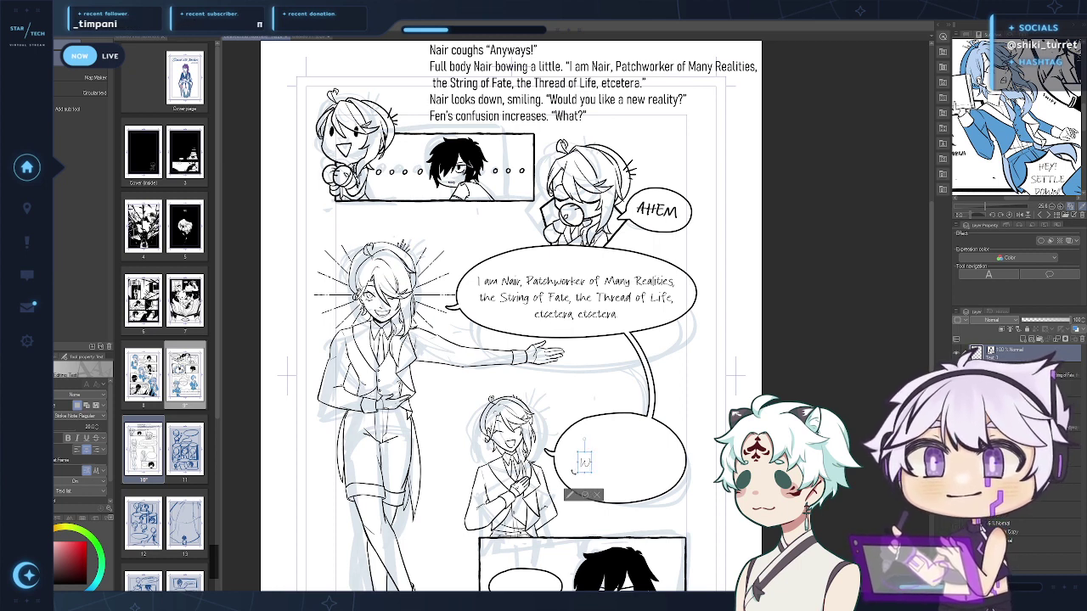
pyautogui.write('ould you like')
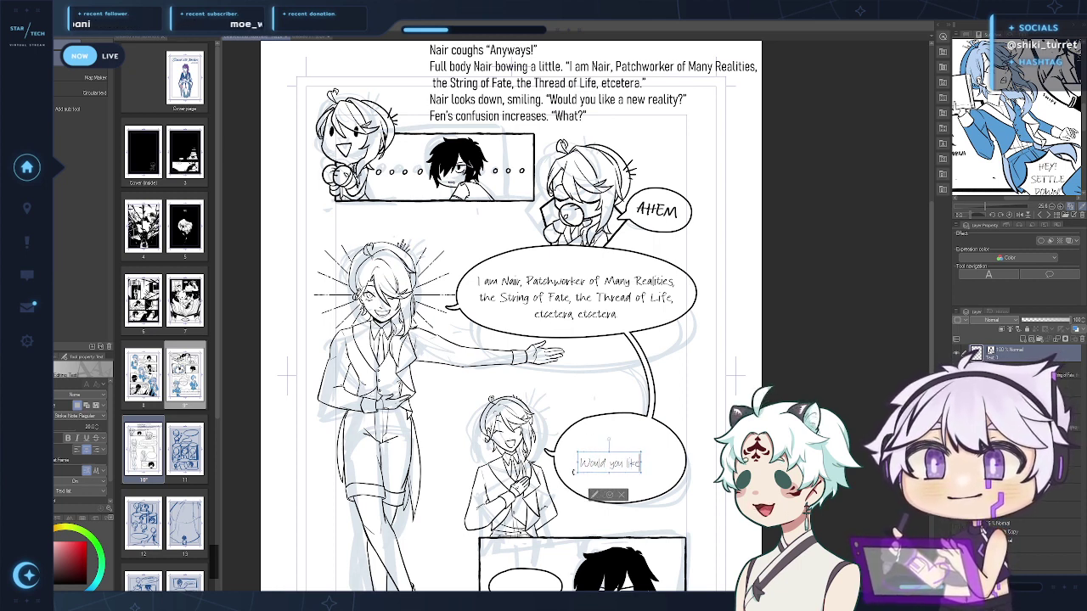
pyautogui.write(' a ne')
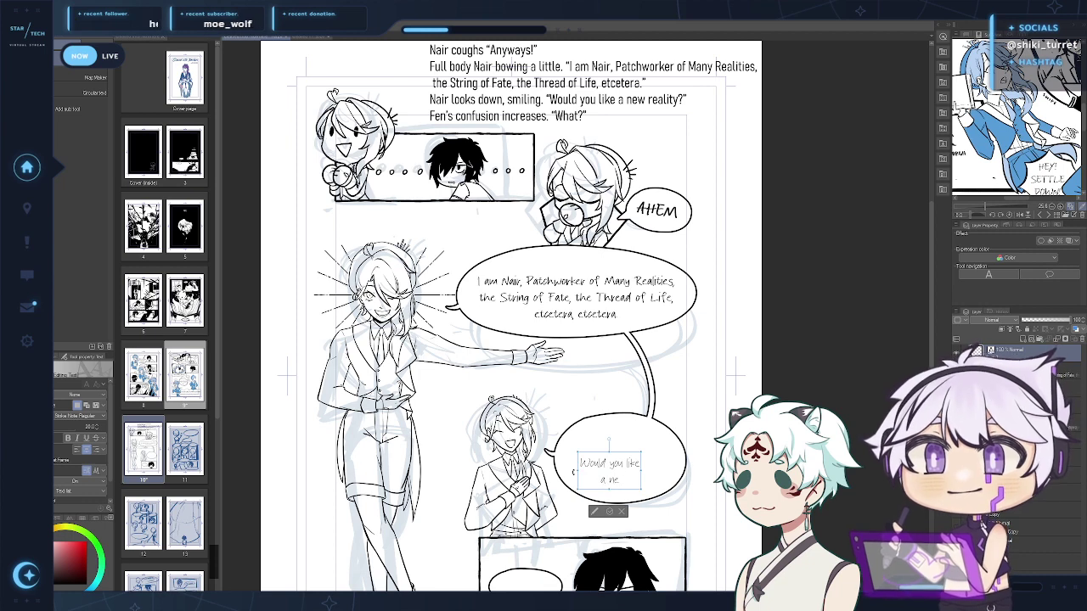
pyautogui.write('w reality?')
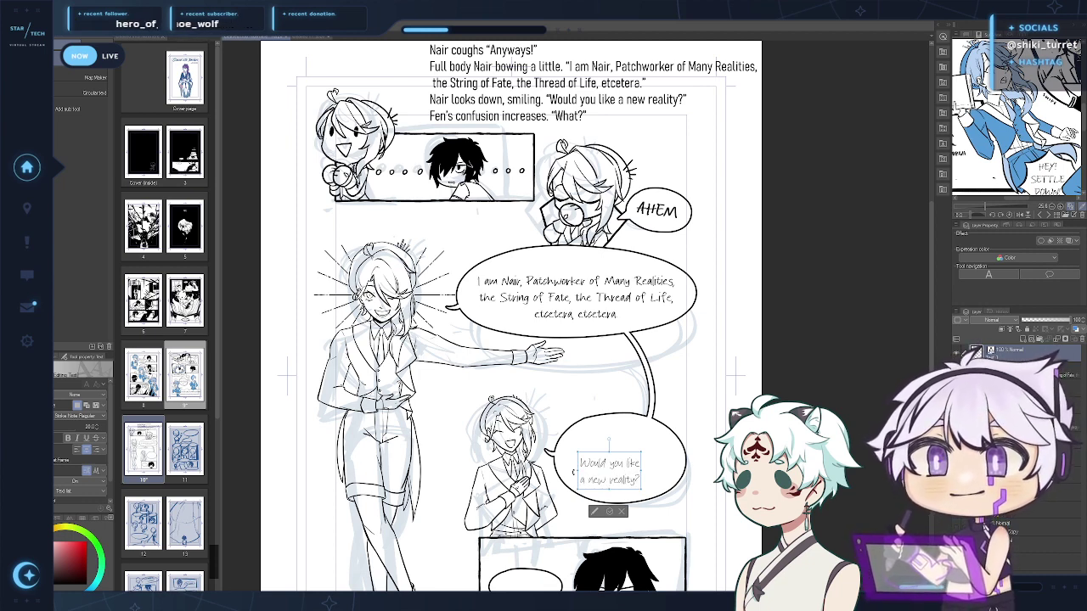
# Make the "Would you like a new reality?" lettering bold and move it up to centre it in its bubble
pyautogui.hotkey('ctrl', 'a')
pyautogui.click(69, 439)
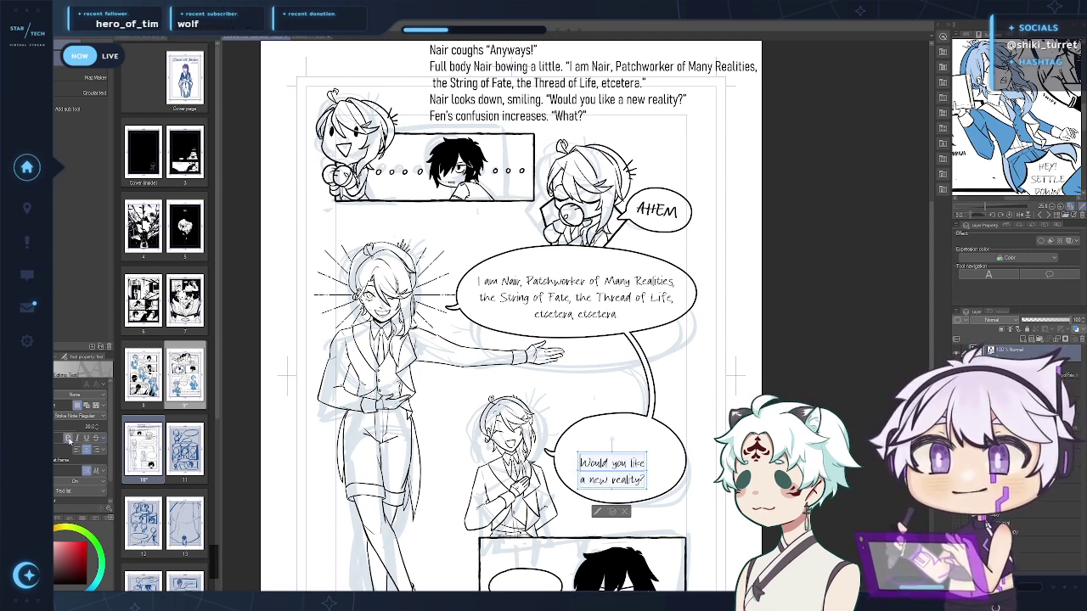
pyautogui.click(612, 513)
pyautogui.press('k')
pyautogui.moveTo(691, 501); pyautogui.dragTo(692, 491)
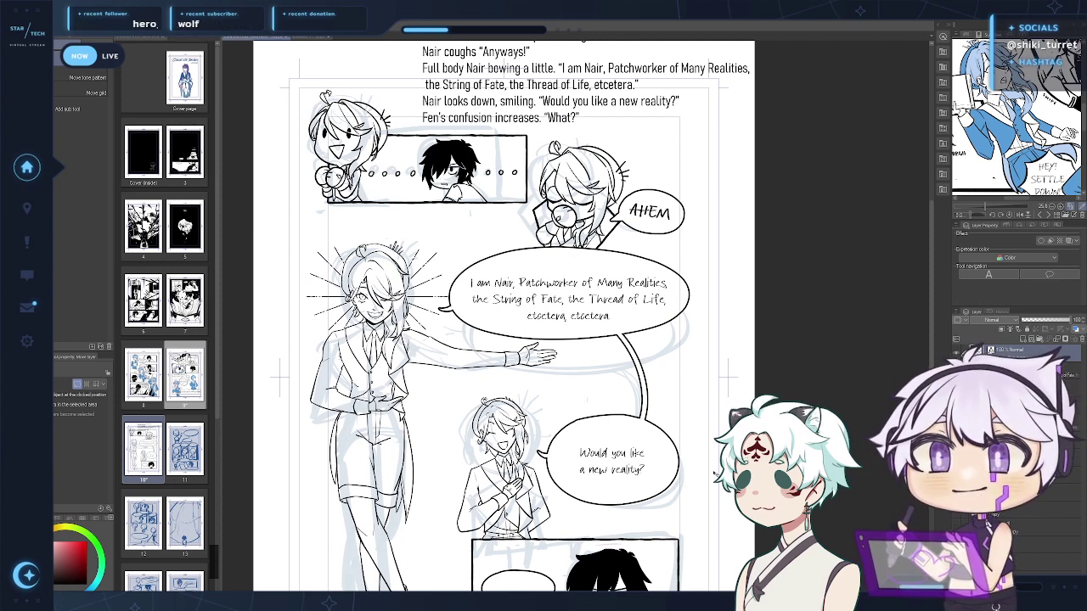
# Review the new lettering up close and select the layer that holds the speech-bubble outlines
pyautogui.hotkey('ctrl', 'space')
pyautogui.doubleClick(598, 290)
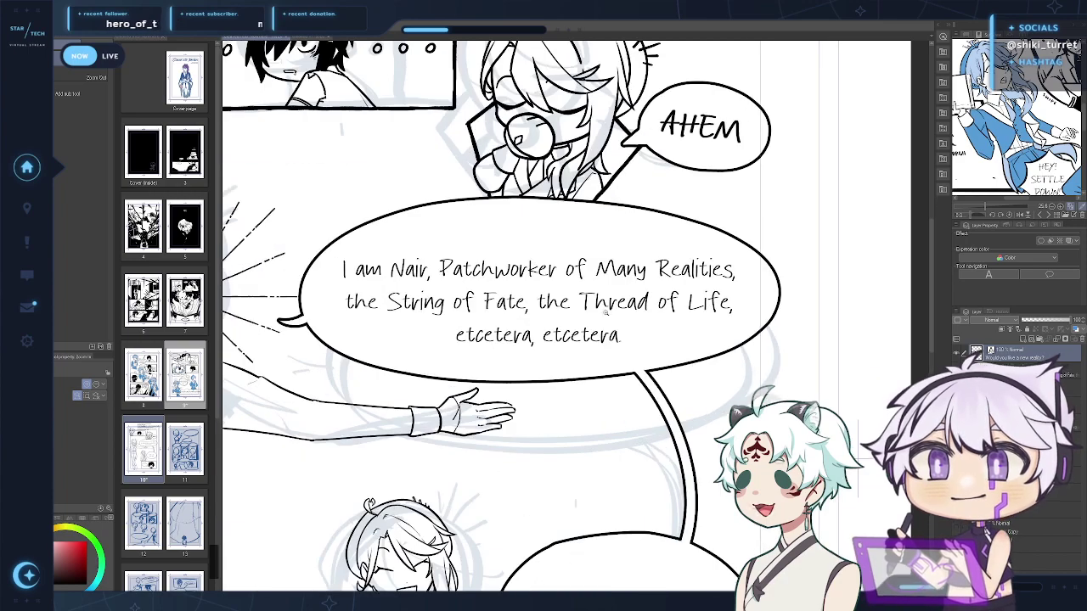
pyautogui.moveTo(534, 410); pyautogui.dragTo(582, 386)
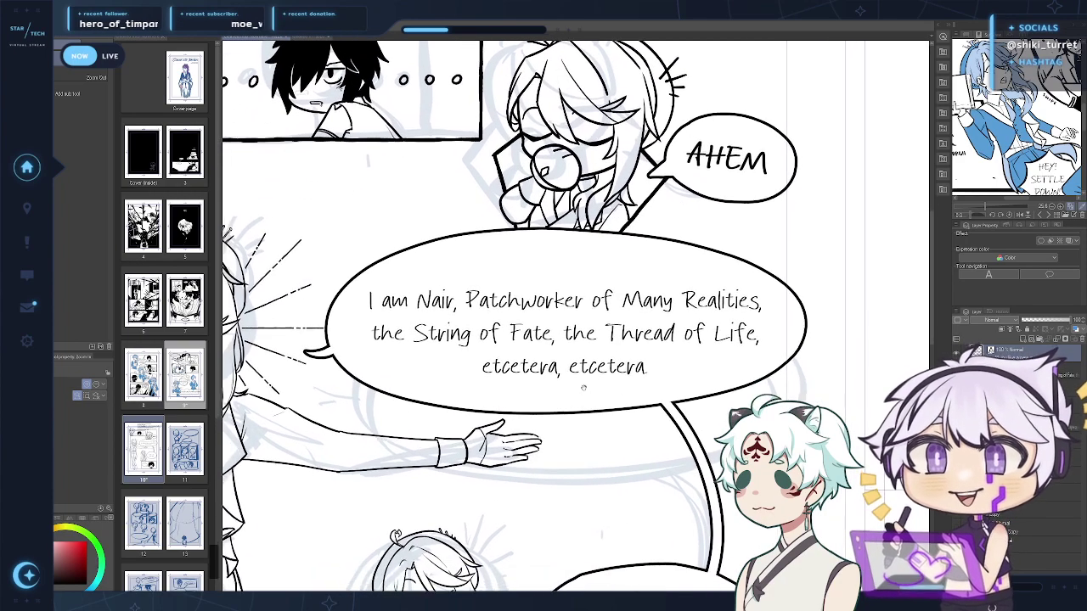
pyautogui.moveTo(501, 438); pyautogui.dragTo(360, 113)
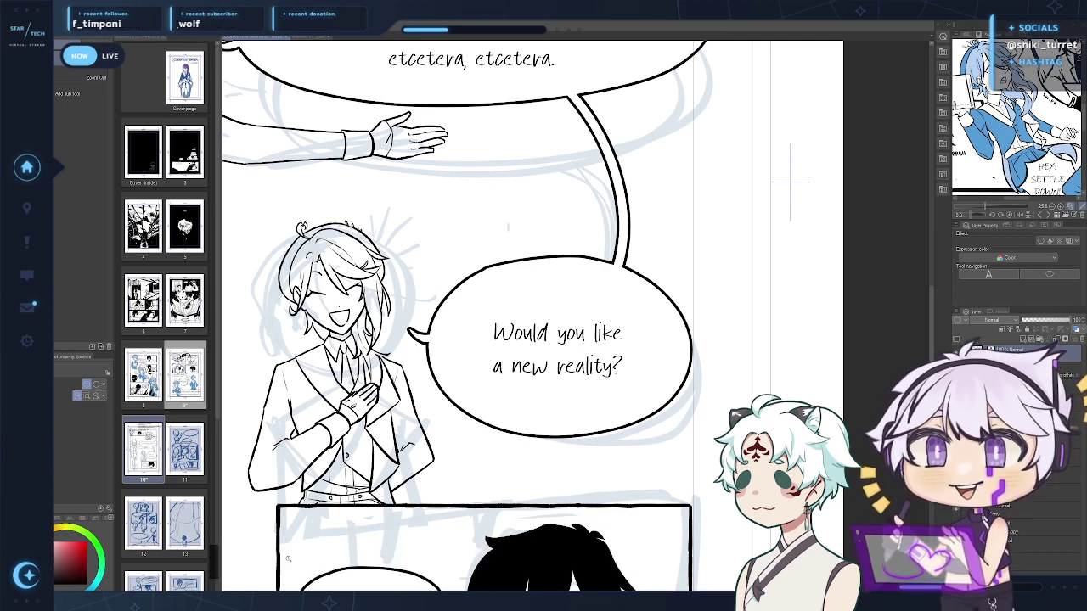
pyautogui.click(1019, 353)
pyautogui.press('p')
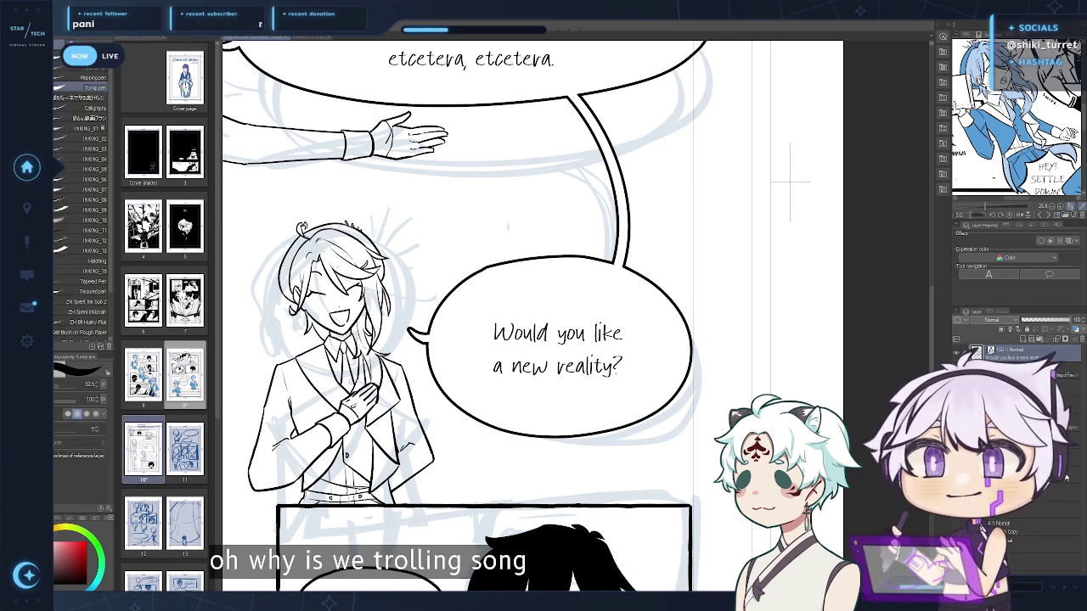
pyautogui.click(957, 405)
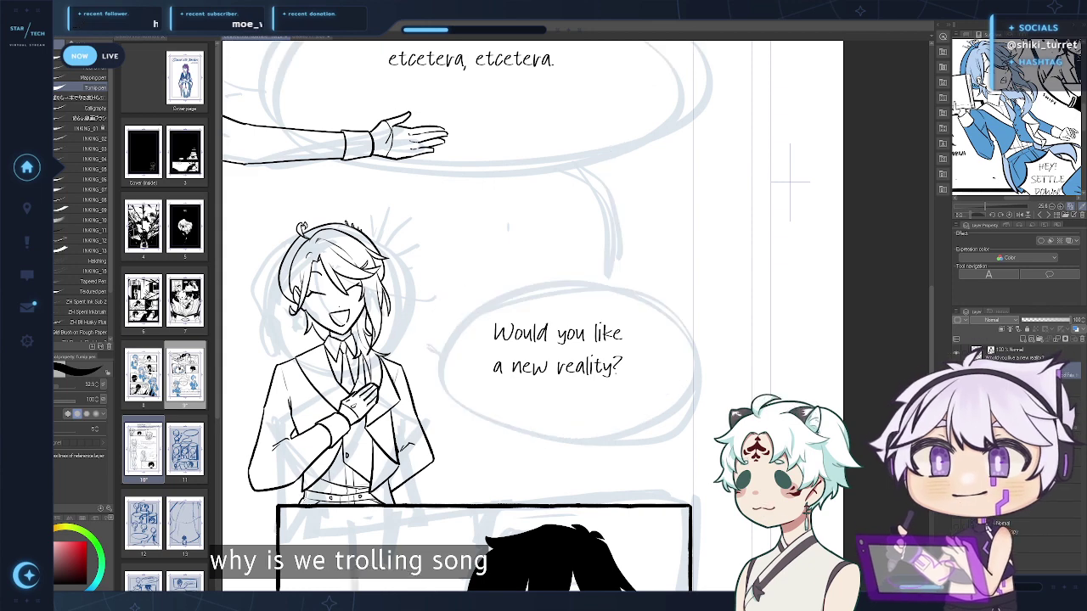
pyautogui.click(956, 405)
pyautogui.click(1019, 405)
pyautogui.moveTo(546, 460); pyautogui.dragTo(552, 473)
pyautogui.moveTo(653, 375); pyautogui.dragTo(665, 390)
# Lasso and delete the lower speech bubble with its tail, plus the connector hanging from the large bubble
pyautogui.press('m')
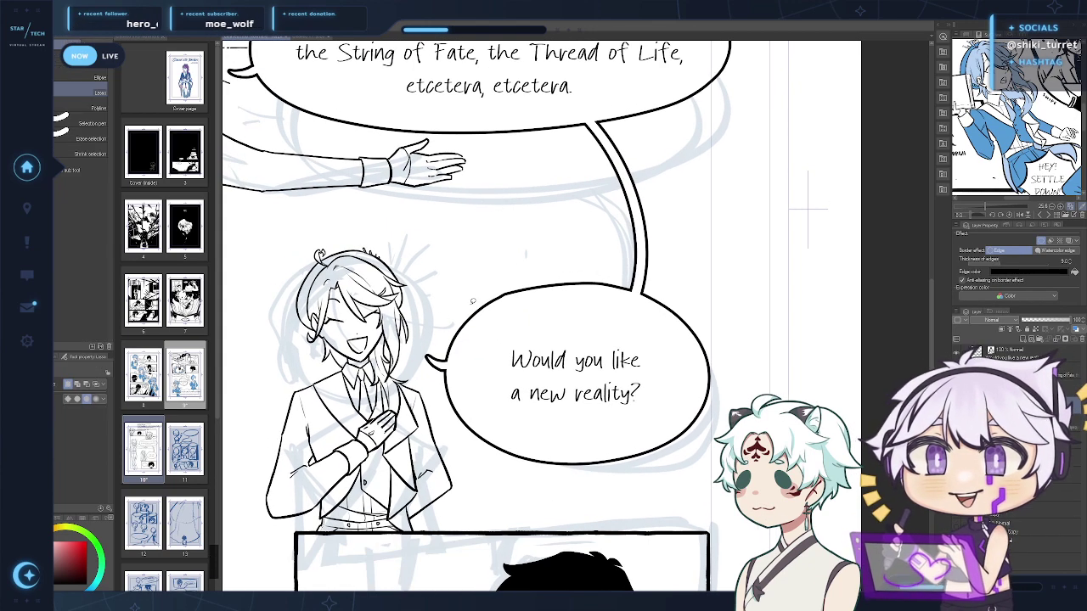
pyautogui.moveTo(428, 324)
pyautogui.mouseDown()
pyautogui.moveTo(737, 309)
pyautogui.moveTo(368, 478)
pyautogui.moveTo(423, 319)
pyautogui.mouseUp()
pyautogui.press('Delete')
pyautogui.hotkey('ctrl', 'd')
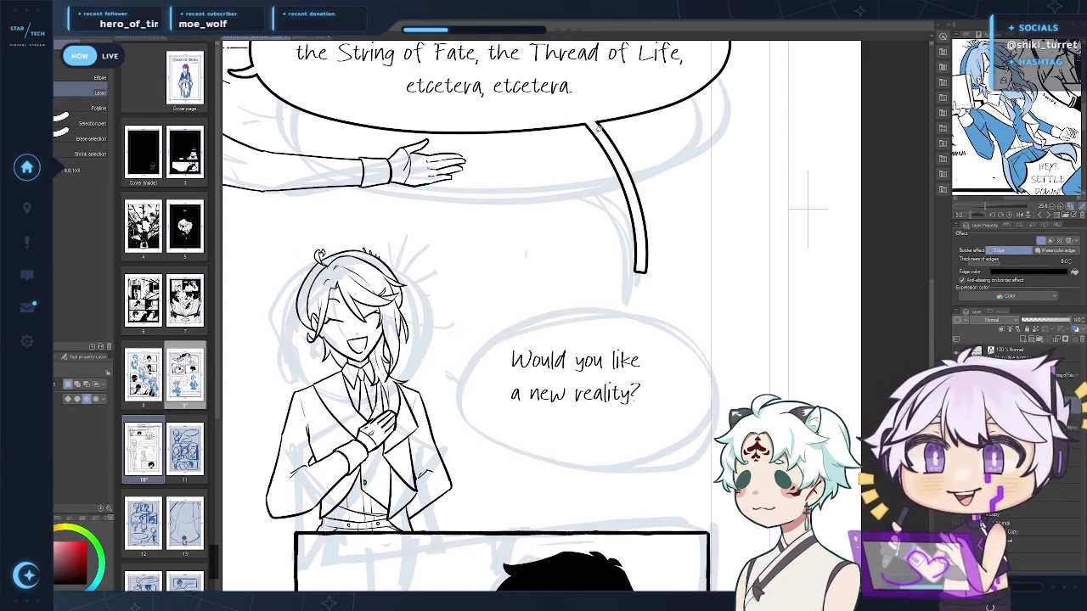
pyautogui.moveTo(583, 125)
pyautogui.mouseDown()
pyautogui.moveTo(713, 214)
pyautogui.moveTo(510, 247)
pyautogui.mouseUp()
pyautogui.press('Delete')
pyautogui.hotkey('ctrl', 'd')
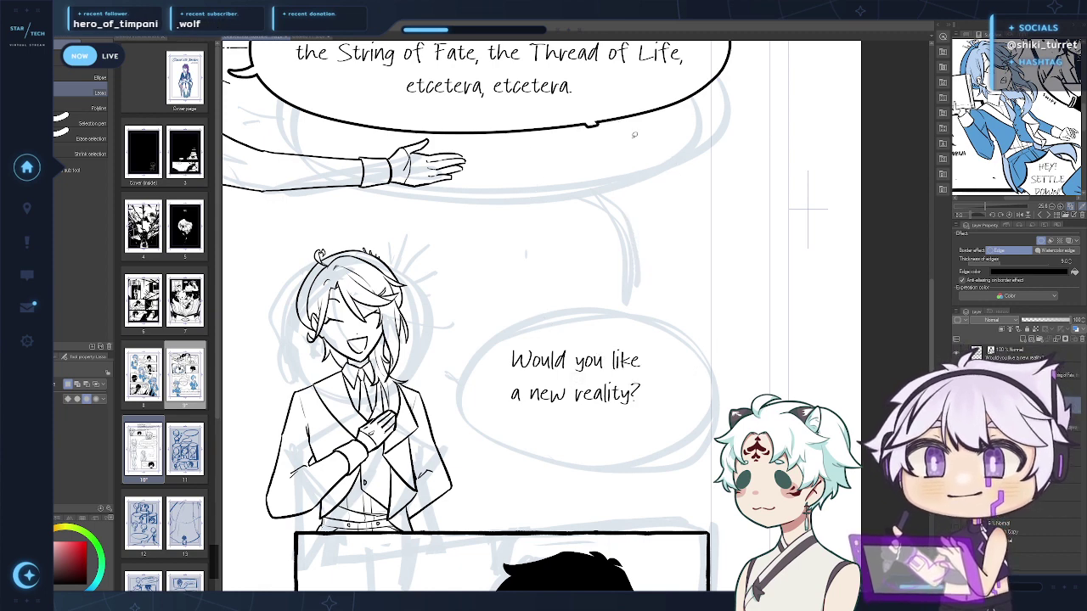
# Clean up the large bubble's bottom edge with the pen where the connector was cut off
pyautogui.press('p')
pyautogui.press('e')
pyautogui.press('p')
pyautogui.press('c')
pyautogui.moveTo(600, 130)
pyautogui.mouseDown()
pyautogui.moveTo(586, 129)
pyautogui.moveTo(599, 126)
pyautogui.mouseUp()
pyautogui.moveTo(660, 335); pyautogui.dragTo(677, 305)
pyautogui.press('c')
pyautogui.press('c')
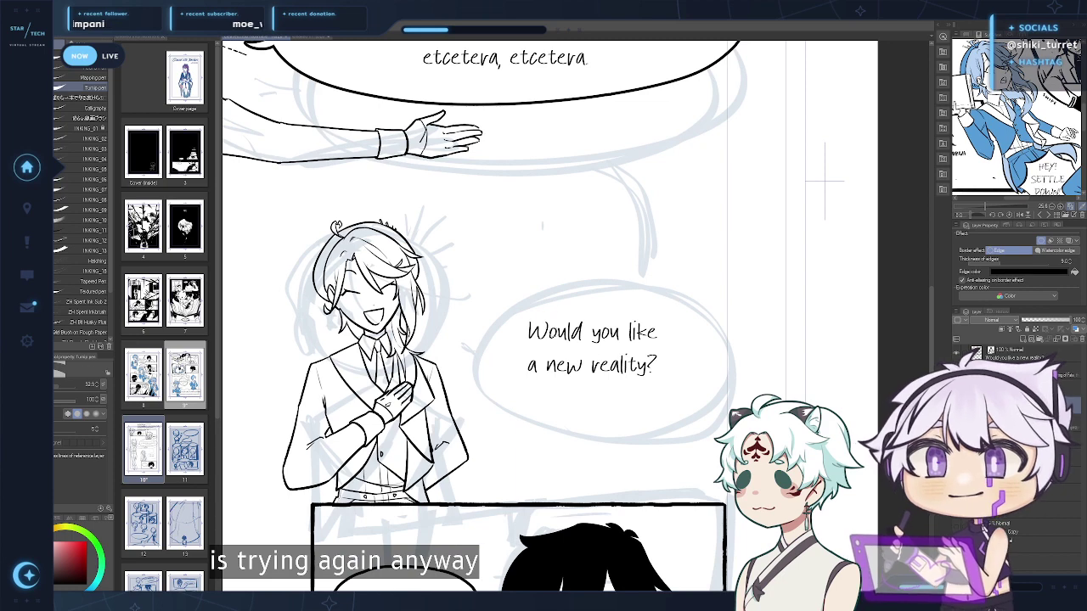
# Redraw the bubble around "Would you like a new reality?" as a flatter oval, undoing unsatisfactory strokes
pyautogui.press('c')
pyautogui.moveTo(504, 316)
pyautogui.mouseDown()
pyautogui.moveTo(578, 295)
pyautogui.moveTo(677, 361)
pyautogui.moveTo(629, 409)
pyautogui.moveTo(510, 307)
pyautogui.mouseUp()
pyautogui.hotkey('ctrl', 'z')
pyautogui.press('x')
pyautogui.hotkey('ctrl', 'z')
pyautogui.moveTo(564, 282)
pyautogui.mouseDown()
pyautogui.moveTo(497, 374)
pyautogui.moveTo(544, 282)
pyautogui.mouseUp()
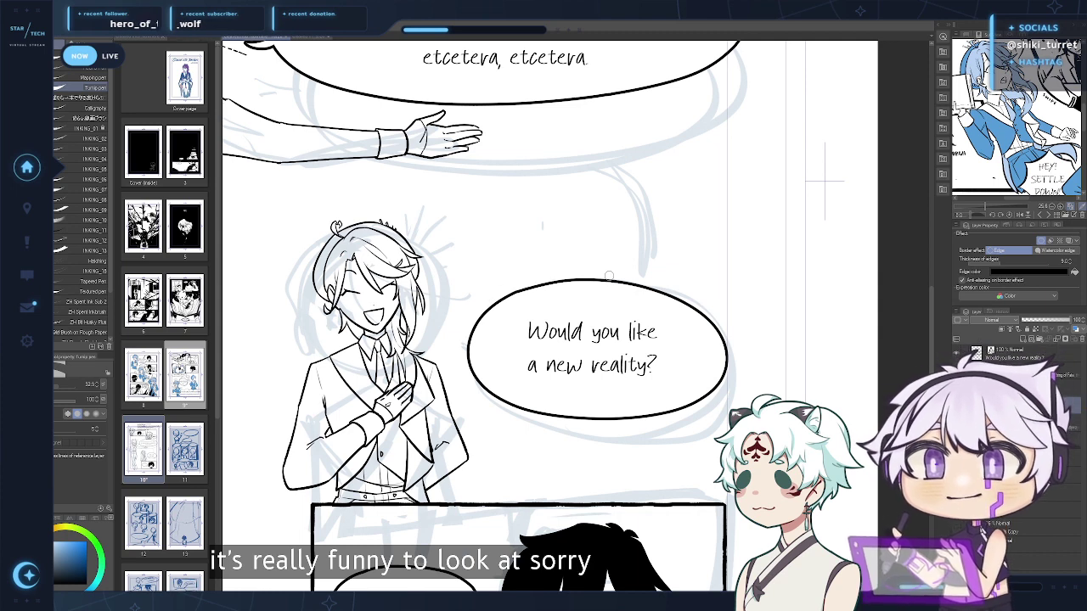
# Ink a small tail toward the smiling figure on the "Would you like a new reality?" bubble and a curved connector to the large bubble
pyautogui.hotkey('ctrl', 'z')
pyautogui.moveTo(443, 329); pyautogui.dragTo(470, 340)
pyautogui.hotkey('ctrl', 'z')
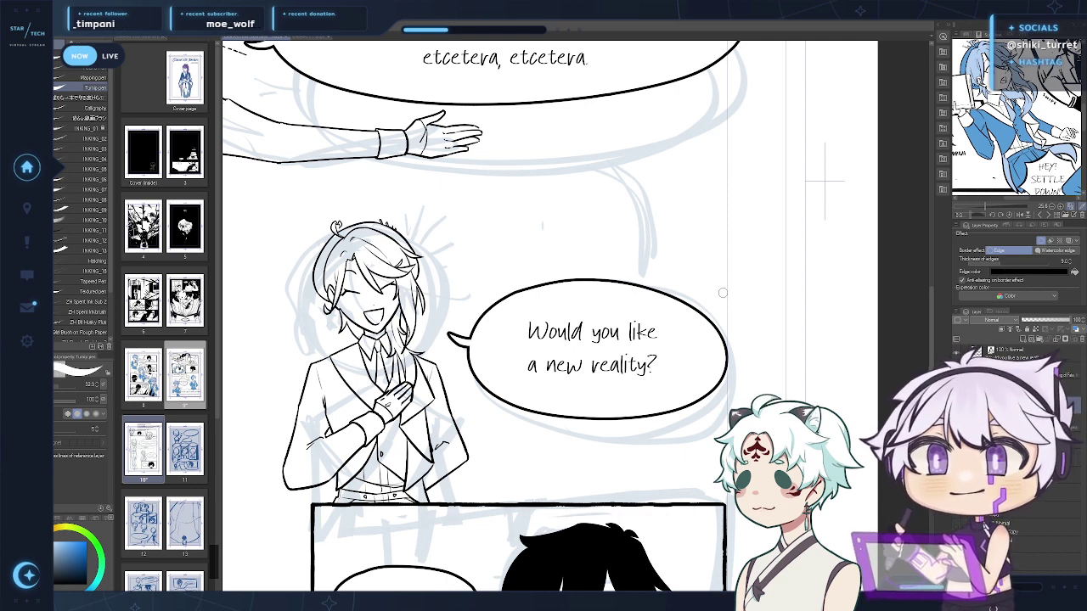
pyautogui.keyDown('alt'); pyautogui.click(729, 321); pyautogui.keyUp('alt')
pyautogui.press('h')
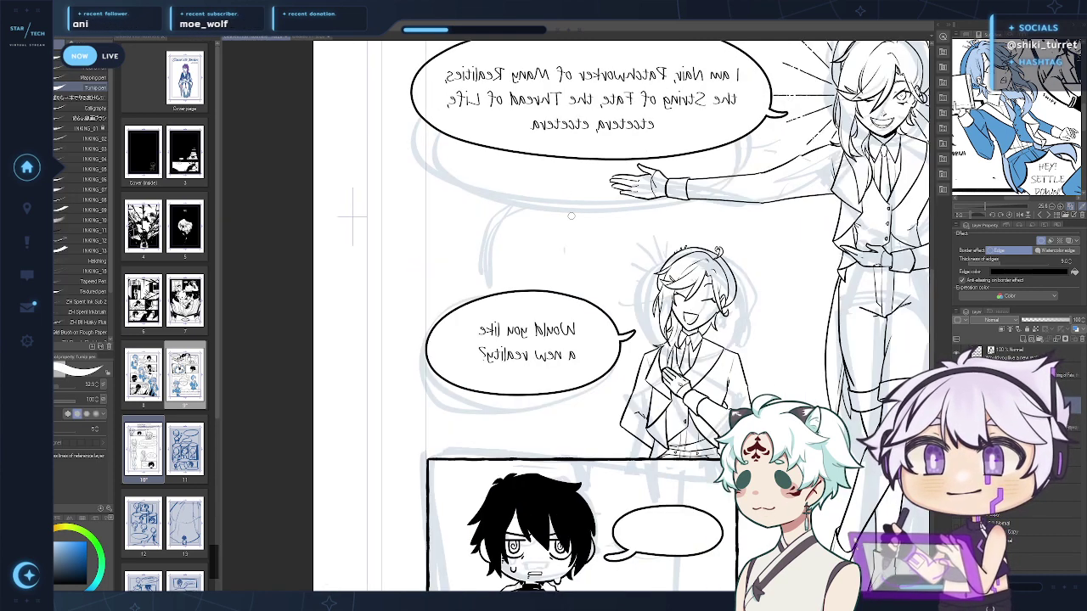
pyautogui.moveTo(506, 153); pyautogui.dragTo(493, 294)
pyautogui.press('h')
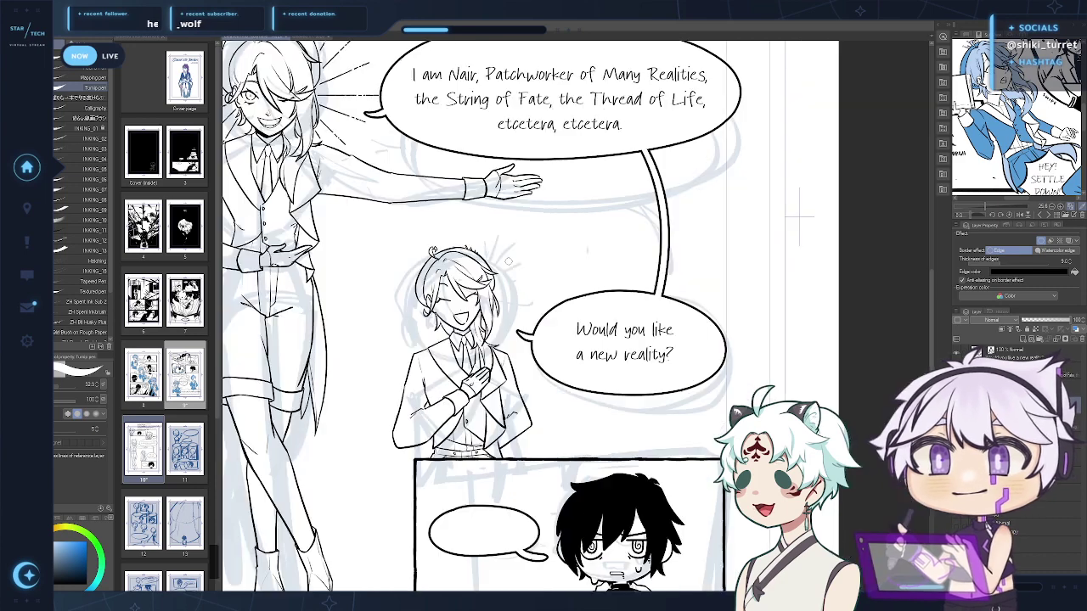
# Nudge the "Would you like a new reality?" lettering into the middle of its bubble
pyautogui.press('k')
pyautogui.moveTo(625, 341); pyautogui.dragTo(626, 343)
pyautogui.hotkey('ctrl', 'space')
pyautogui.moveTo(718, 464); pyautogui.dragTo(648, 439)
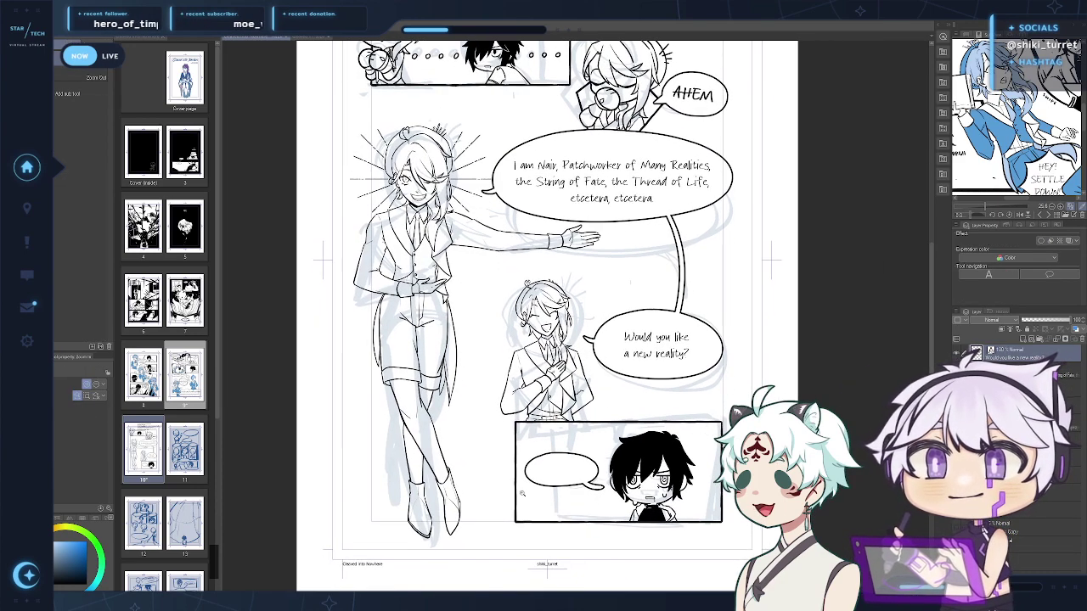
# In the large bubble's text, end "I am Nair" with a period and start a new line before "Patchworker of Many Realities"
pyautogui.press('k')
pyautogui.moveTo(612, 180); pyautogui.dragTo(591, 305)
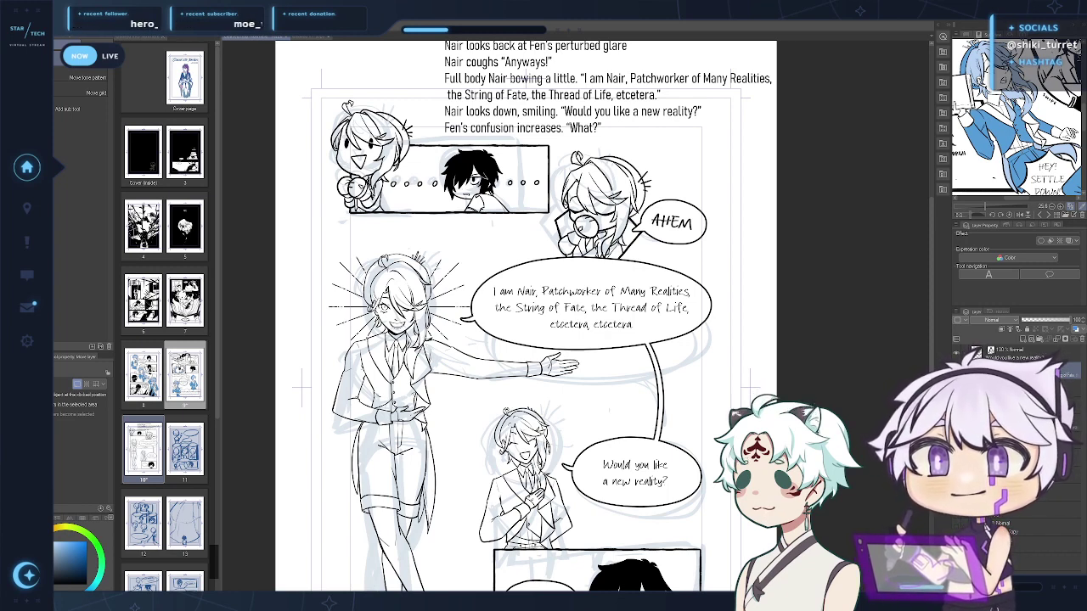
pyautogui.press('t')
pyautogui.click(537, 293)
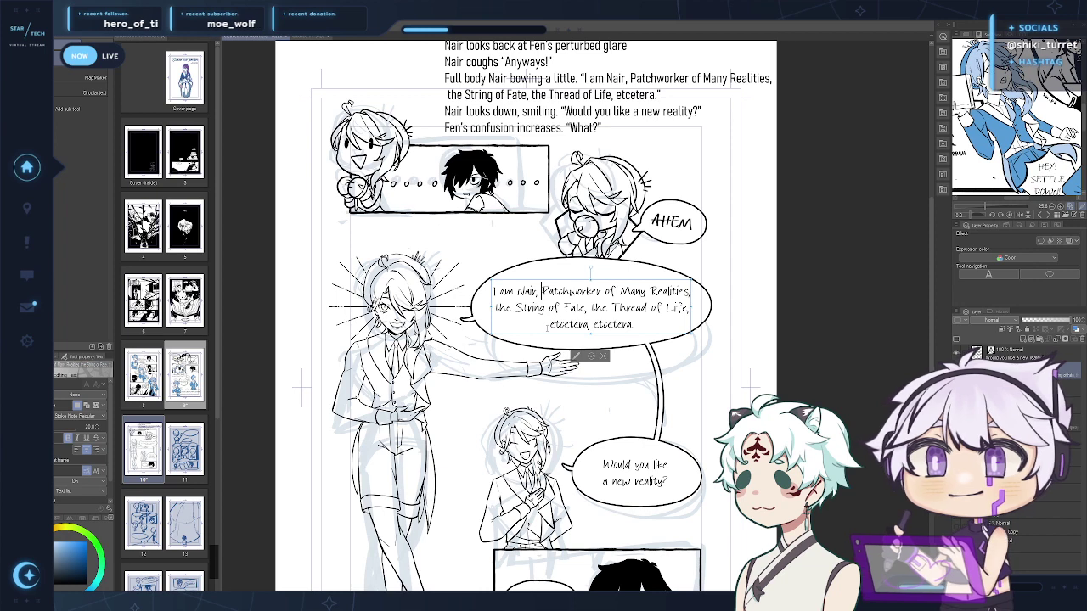
pyautogui.write(',')
pyautogui.press('Down')
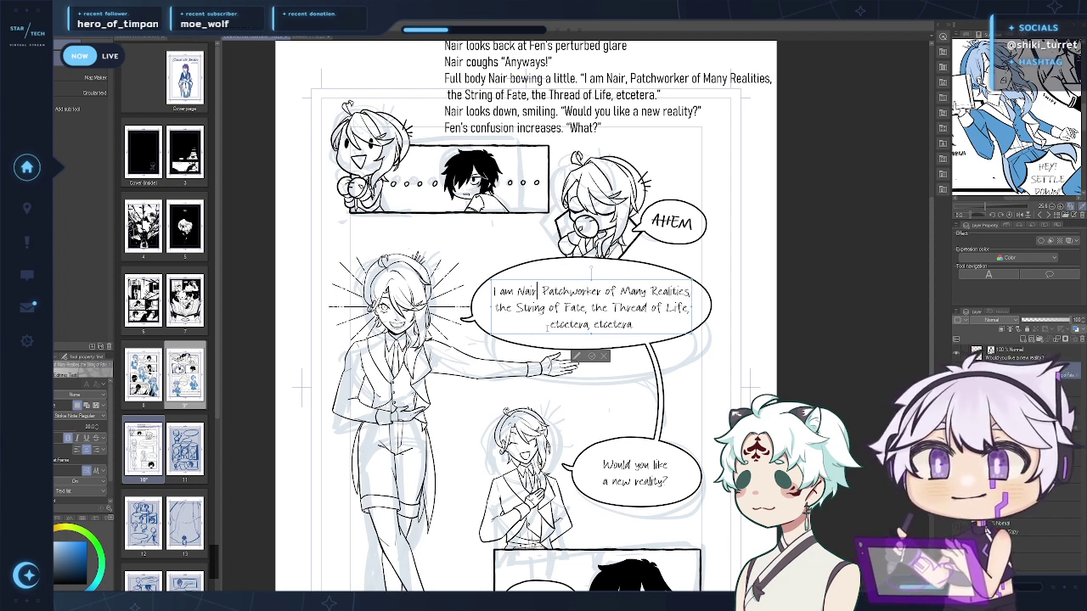
pyautogui.press('Delete')
pyautogui.press('Return')
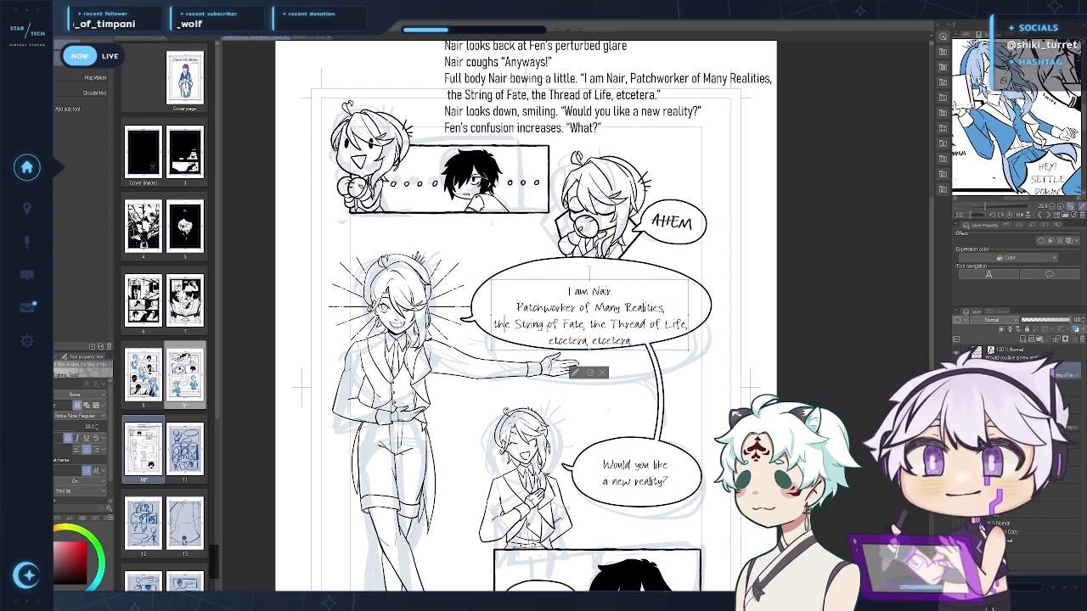
pyautogui.press('BackSpace')
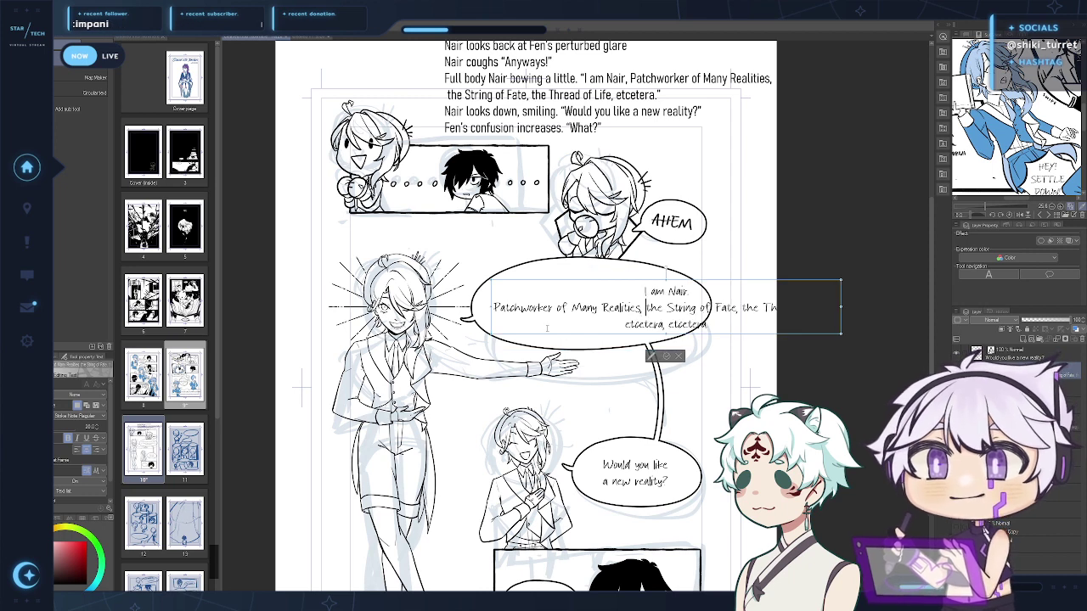
pyautogui.press('Return')
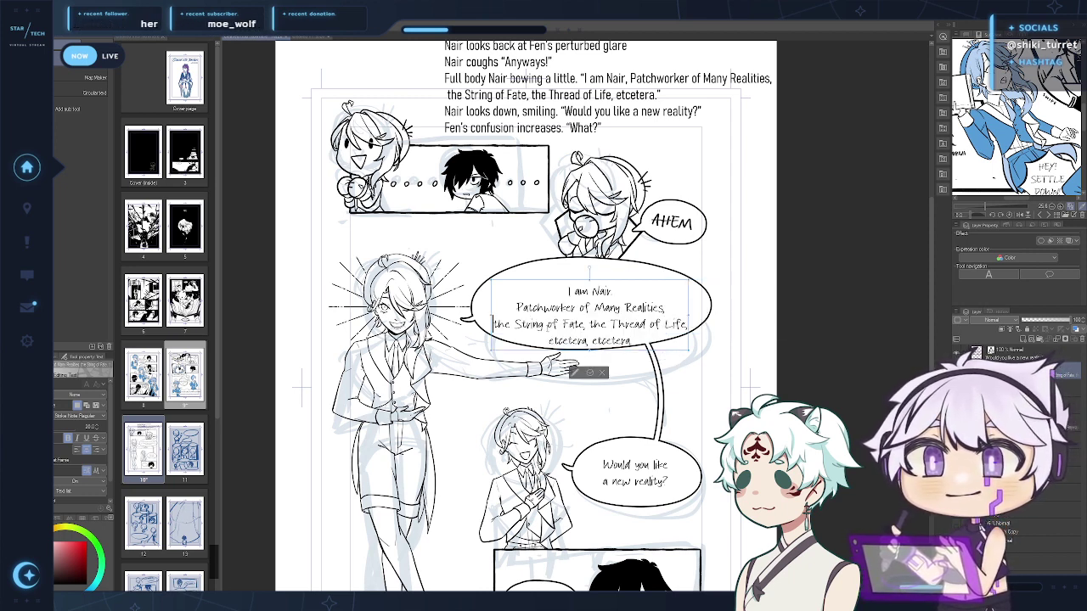
# Commit the text edit and move the four-line lettering up to centre it in the large bubble
pyautogui.click(592, 375)
pyautogui.press('k')
pyautogui.moveTo(699, 408)
pyautogui.mouseDown()
pyautogui.moveTo(699, 392)
pyautogui.moveTo(696, 419)
pyautogui.mouseUp()
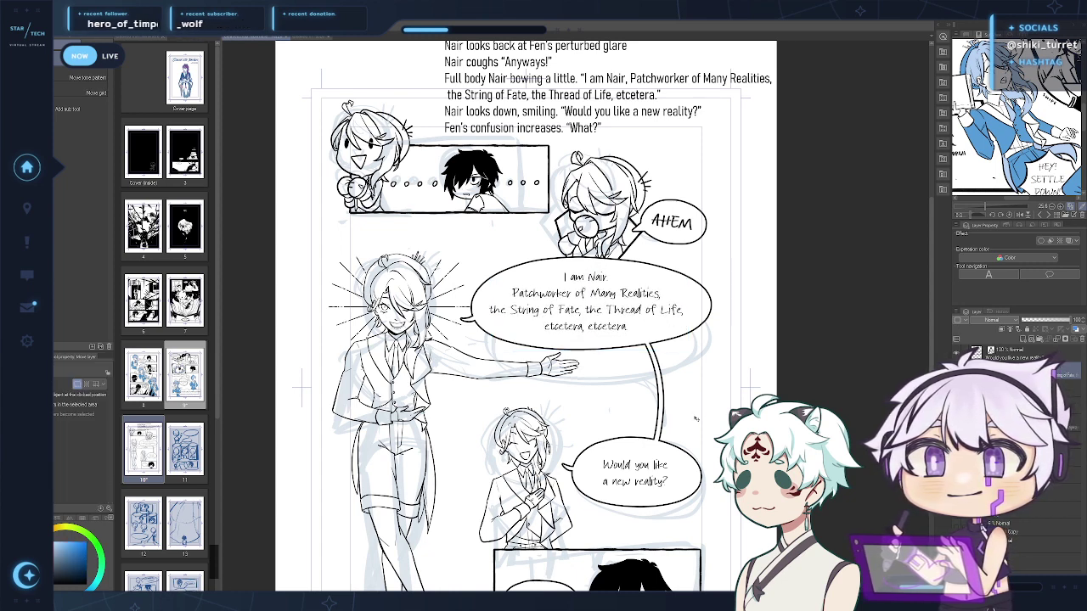
pyautogui.moveTo(611, 478); pyautogui.dragTo(611, 471)
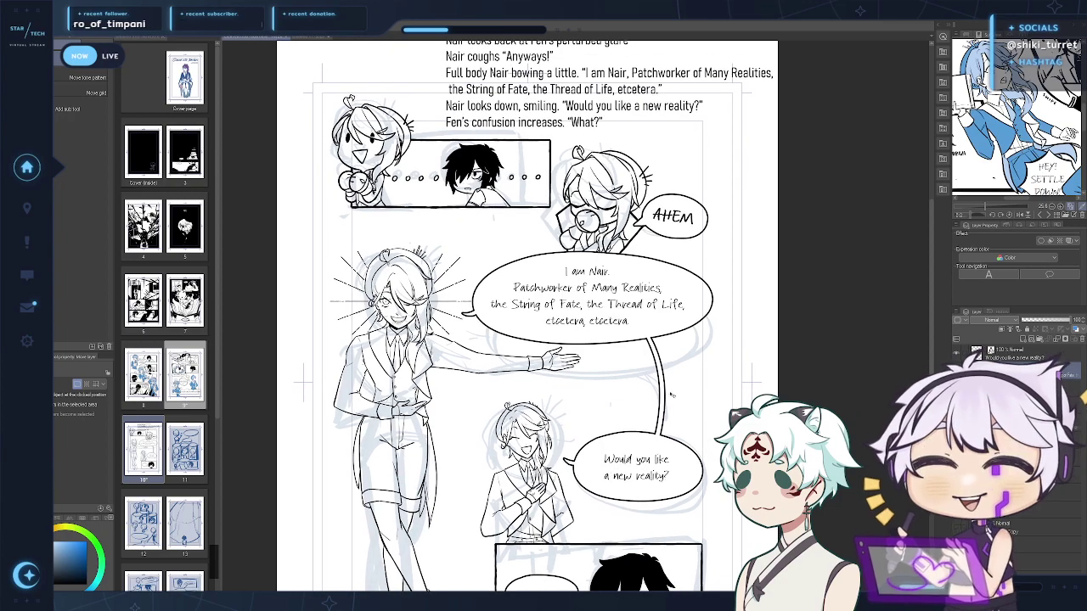
pyautogui.moveTo(672, 396); pyautogui.dragTo(673, 397)
pyautogui.moveTo(644, 442); pyautogui.dragTo(648, 439)
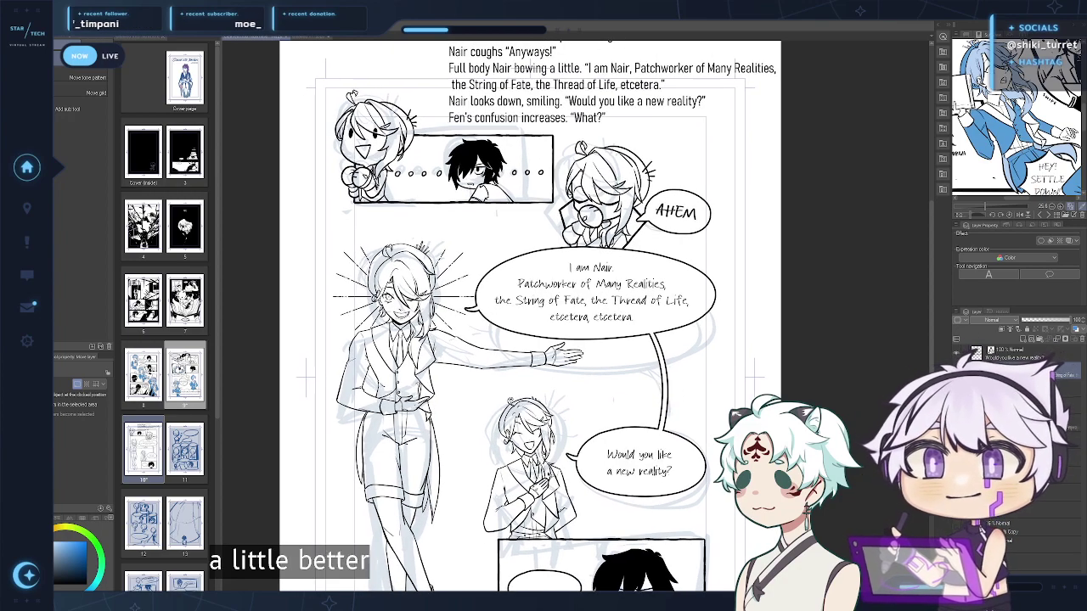
# Pick up the Light Condensed lettering style from the "Take Ari out" text on page 9 and return to page 10
pyautogui.moveTo(549, 474); pyautogui.dragTo(538, 341)
pyautogui.keyDown('ctrl'); pyautogui.click(546, 461); pyautogui.keyUp('ctrl')
pyautogui.moveTo(569, 499); pyautogui.dragTo(544, 457)
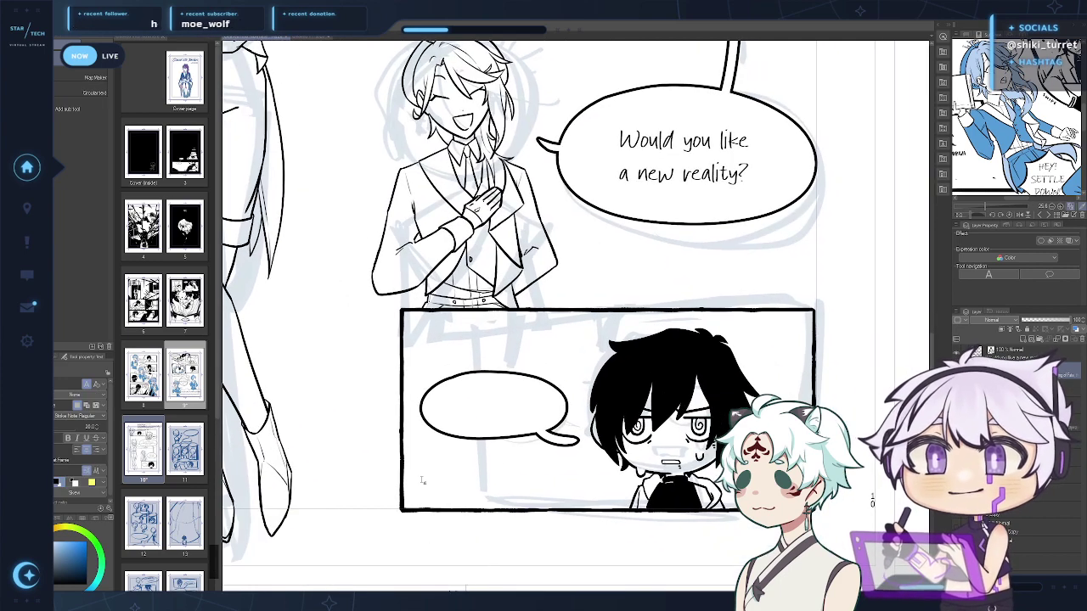
pyautogui.doubleClick(188, 367)
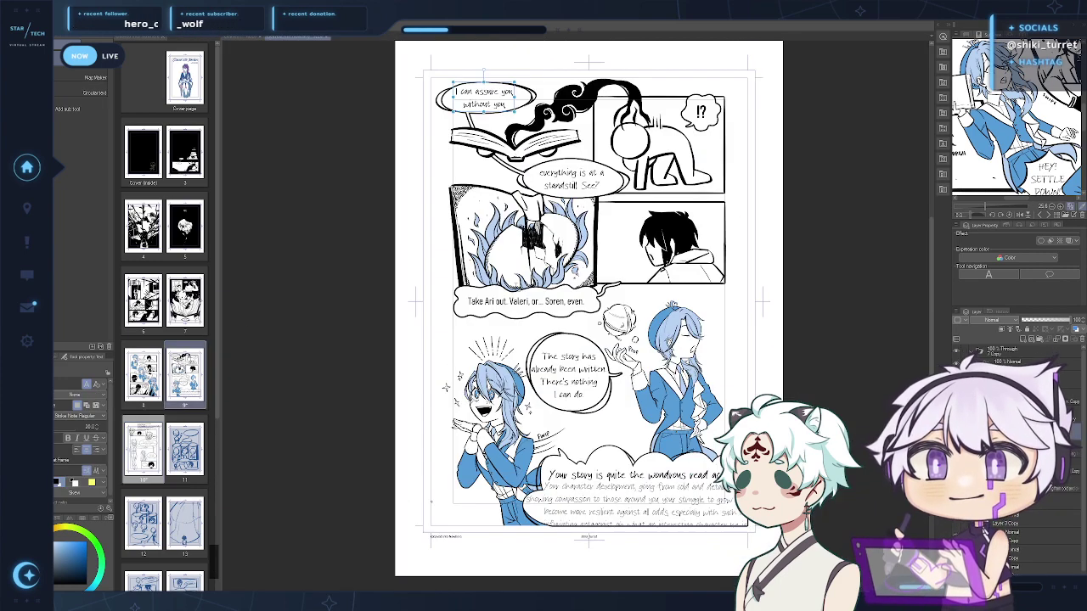
pyautogui.click(513, 301)
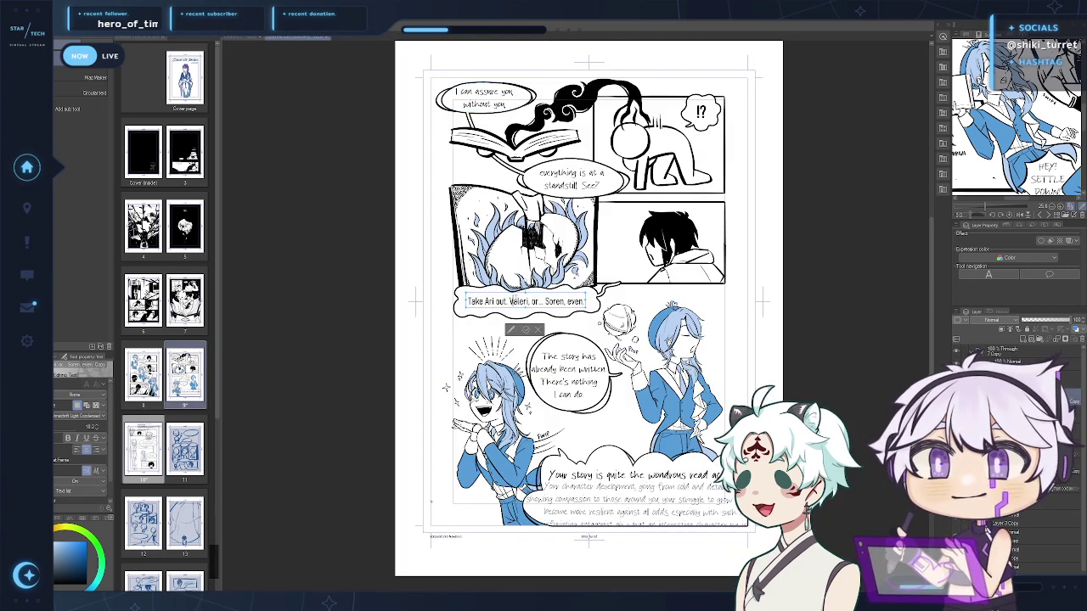
pyautogui.doubleClick(146, 450)
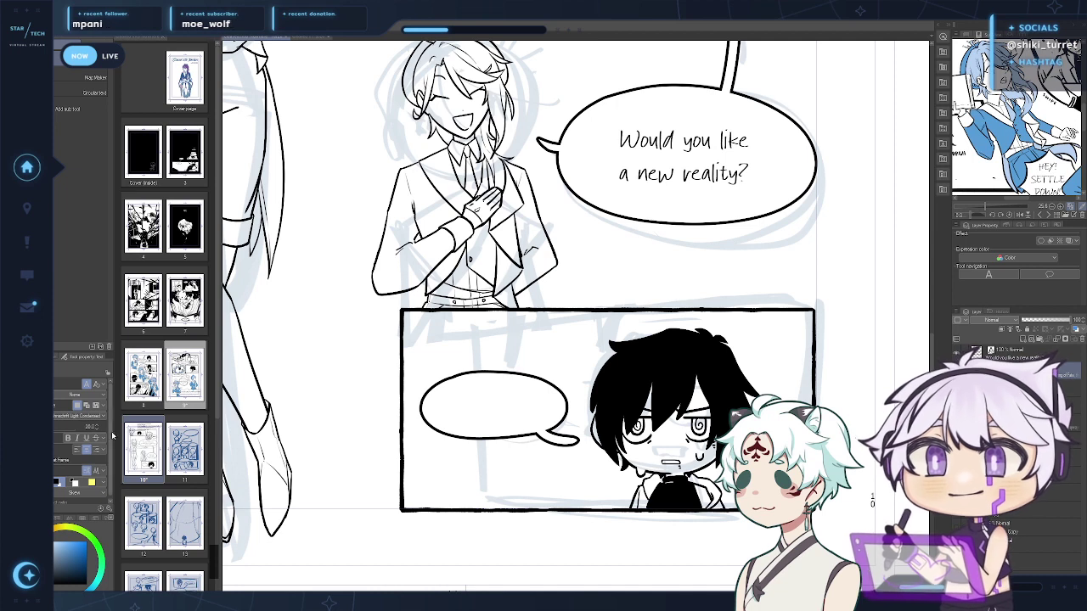
# Letter the empty bubble in the last panel with "...What.", matching the capitalisation used on page 9
pyautogui.click(460, 405)
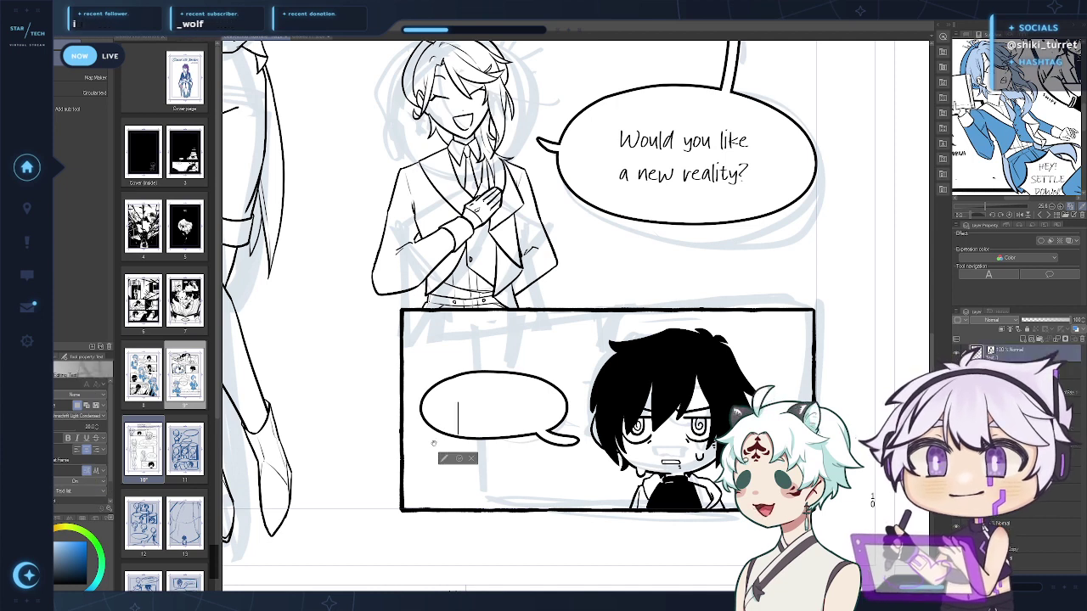
pyautogui.write('...')
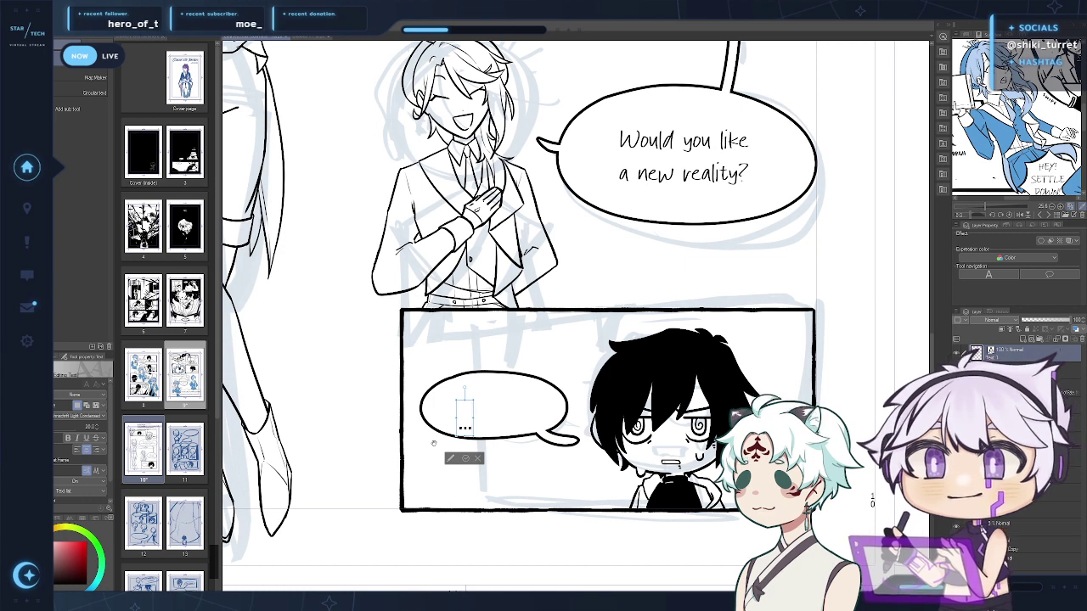
pyautogui.write('WHAT.')
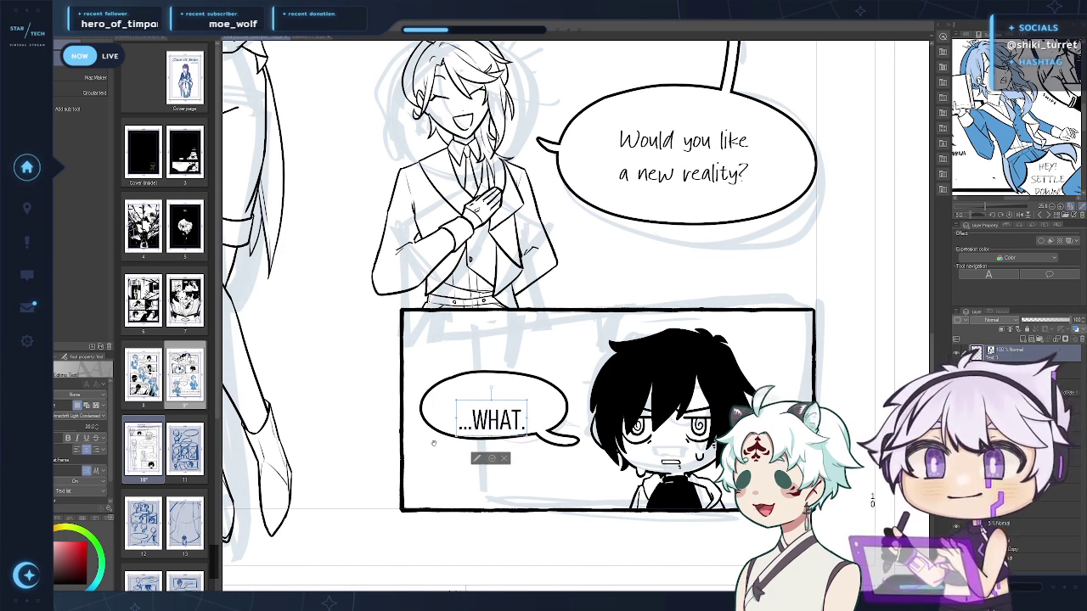
pyautogui.doubleClick(188, 402)
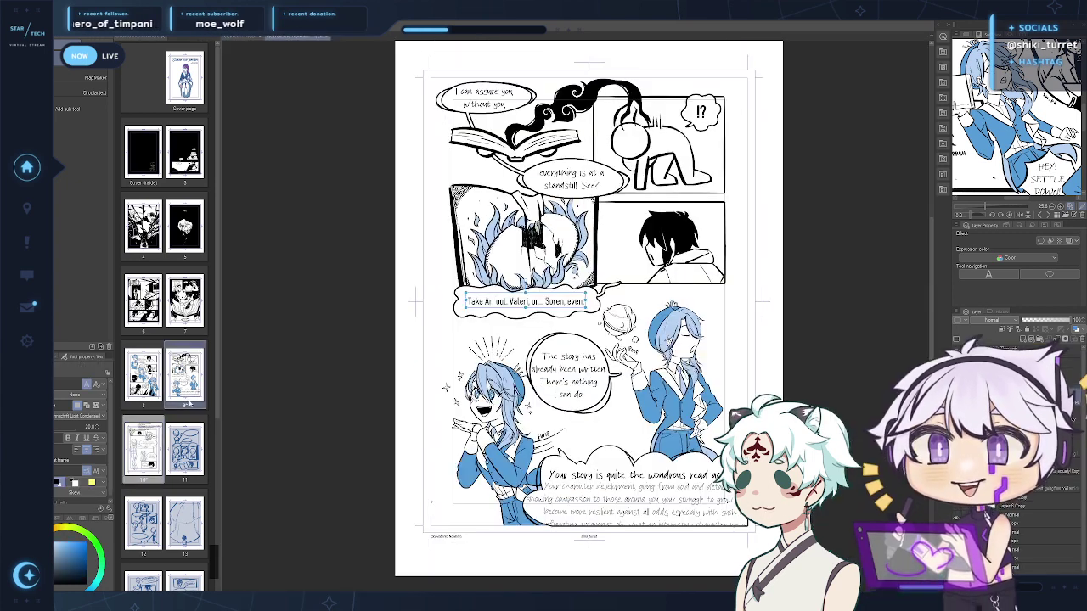
pyautogui.click(245, 37)
pyautogui.moveTo(487, 417); pyautogui.dragTo(523, 416)
pyautogui.write('hat.')
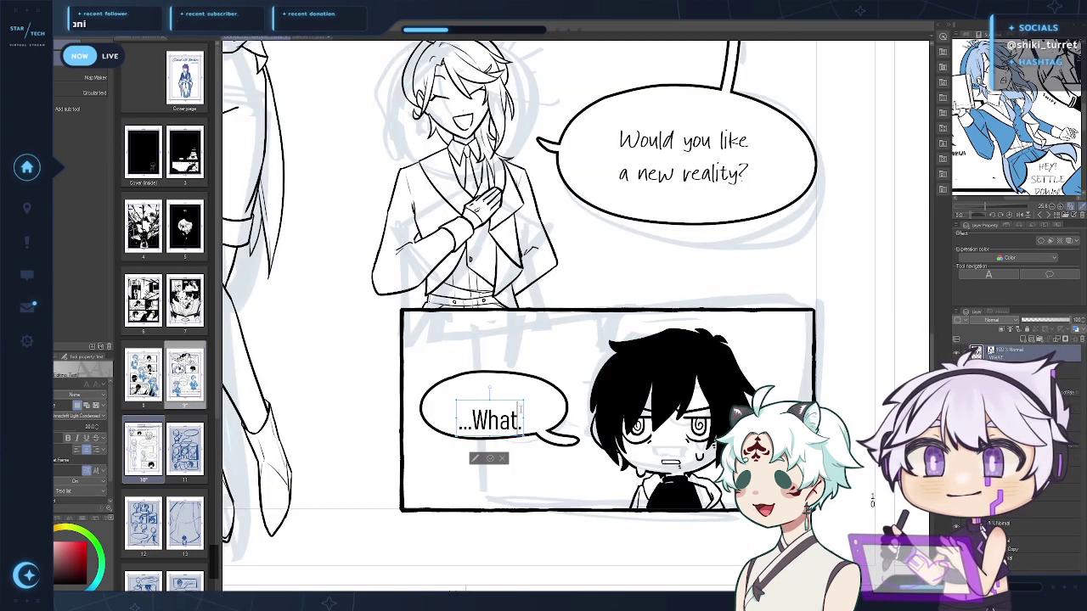
# Commit the "...What." text and move it up to centre it in its bubble
pyautogui.click(491, 460)
pyautogui.press('k')
pyautogui.moveTo(582, 480); pyautogui.dragTo(582, 466)
# Hide the blue rough sketch layer on page 10 and save the page
pyautogui.hotkey('ctrl', 'space')
pyautogui.keyDown('alt'); pyautogui.click(625, 443); pyautogui.keyUp('alt')
pyautogui.keyDown('alt'); pyautogui.click(625, 442); pyautogui.keyUp('alt')
pyautogui.moveTo(693, 399); pyautogui.dragTo(678, 474)
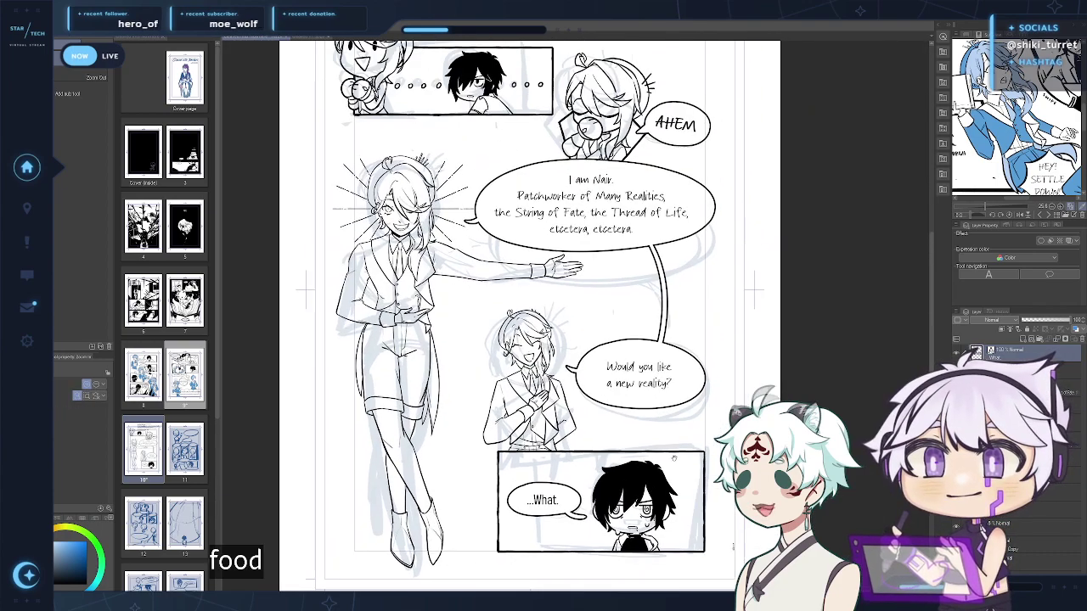
pyautogui.keyDown('alt'); pyautogui.click(679, 471); pyautogui.keyUp('alt')
pyautogui.moveTo(679, 429); pyautogui.dragTo(639, 399)
pyautogui.click(956, 544)
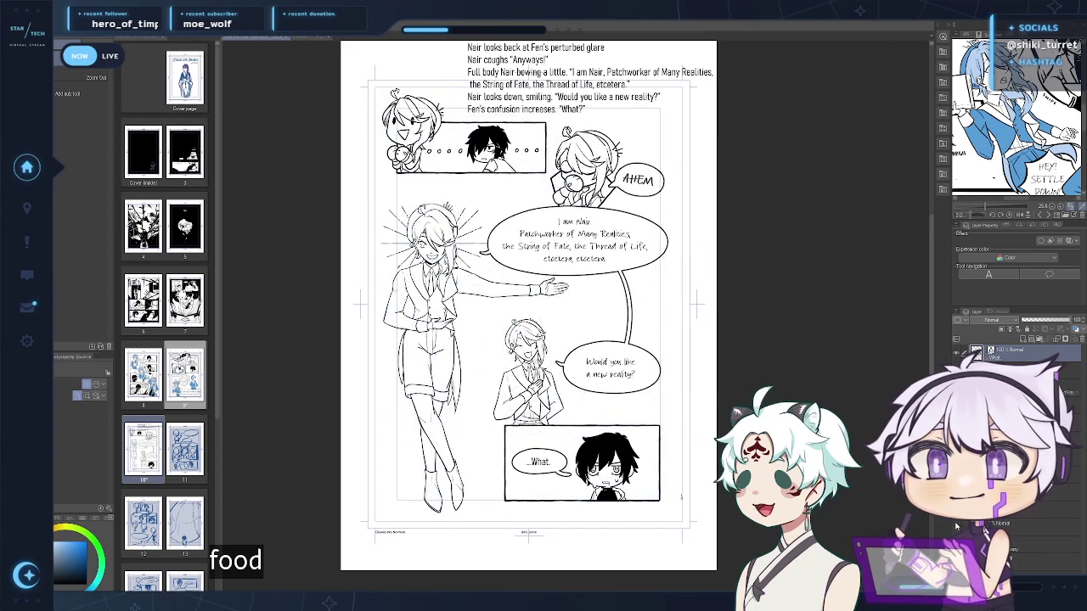
pyautogui.moveTo(695, 273); pyautogui.dragTo(708, 294)
pyautogui.hotkey('ctrl', 's')
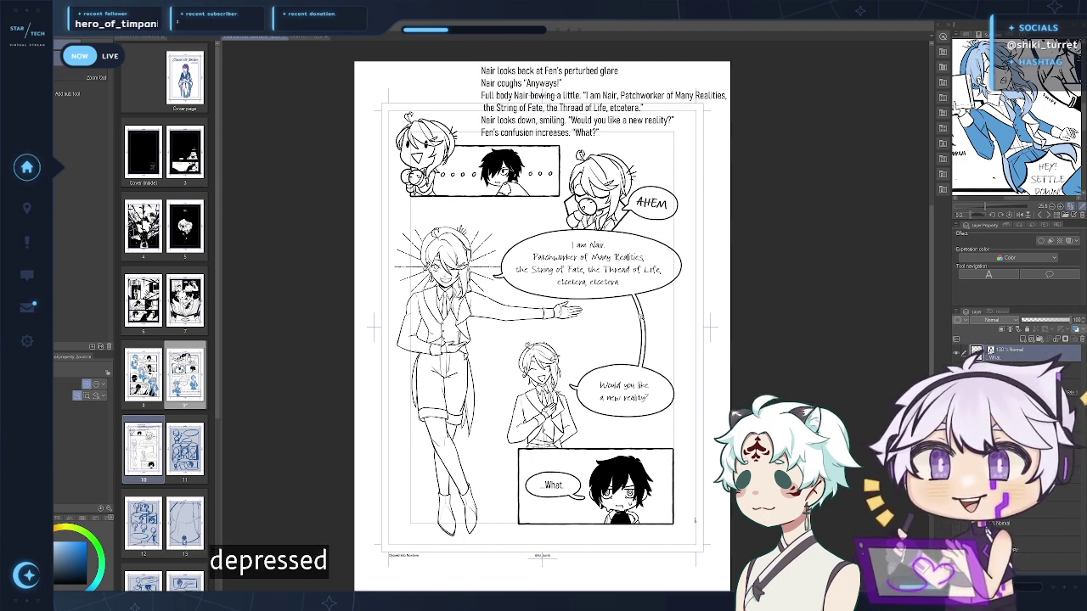
# Examine how the blue-haired character is coloured on page 9, and return to page 10
pyautogui.doubleClick(187, 377)
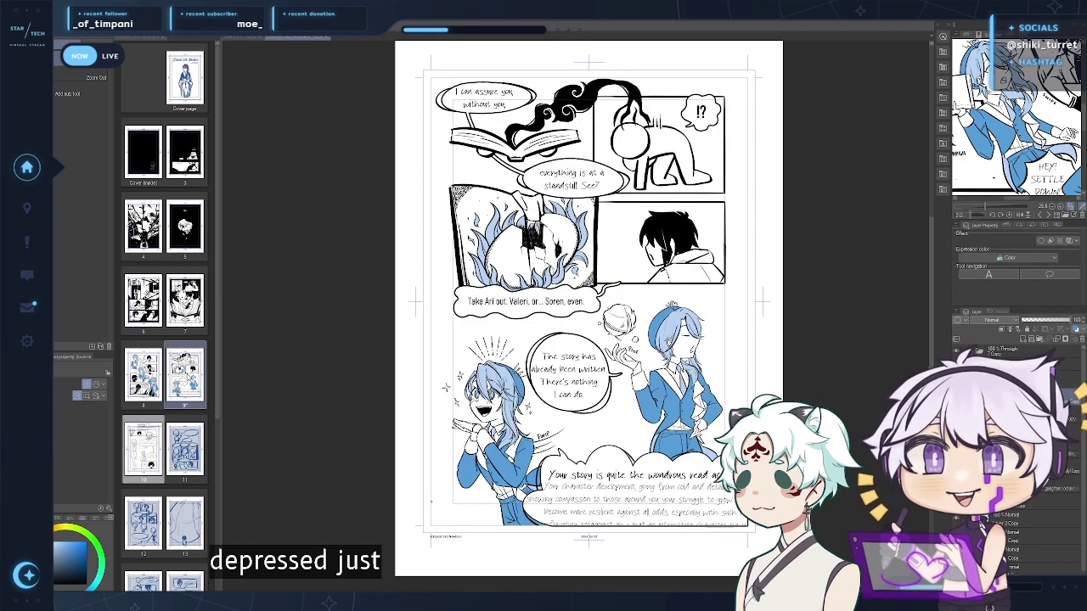
pyautogui.moveTo(310, 449); pyautogui.dragTo(289, 399)
pyautogui.click(537, 387)
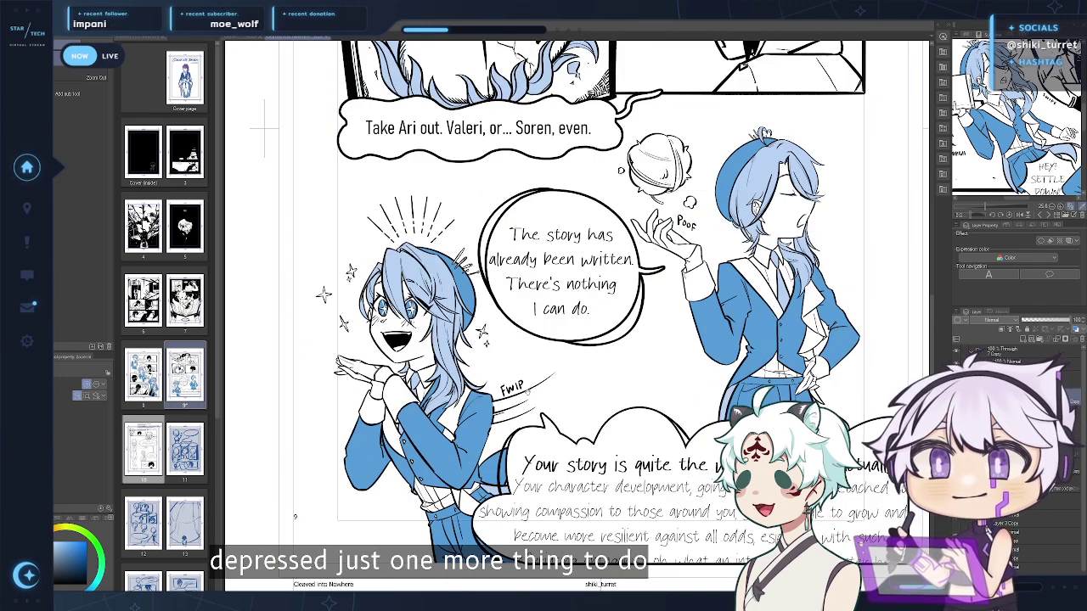
pyautogui.moveTo(536, 386); pyautogui.dragTo(556, 376)
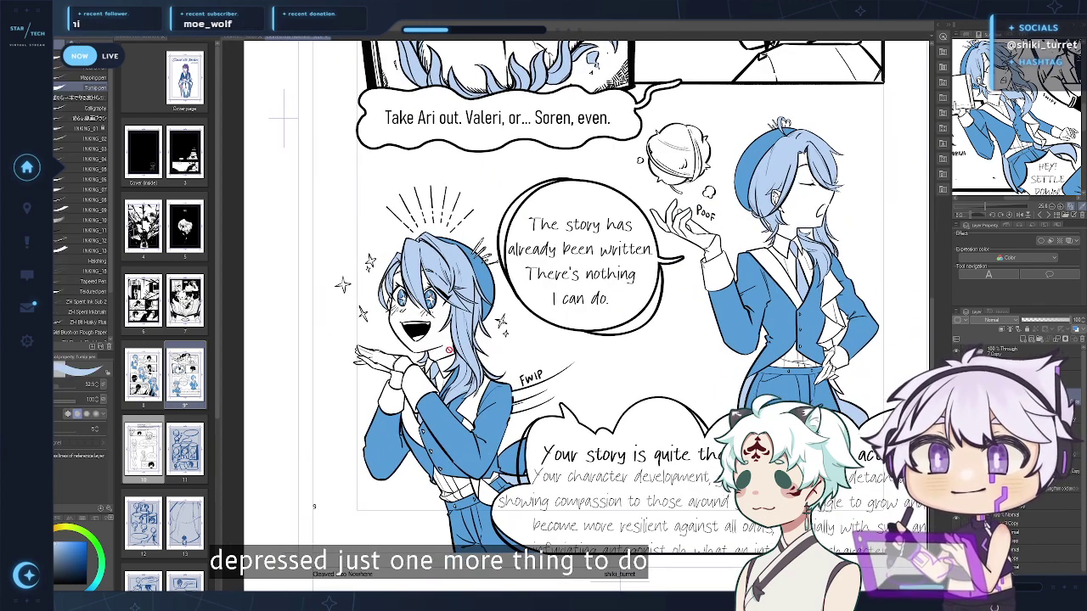
pyautogui.doubleClick(145, 450)
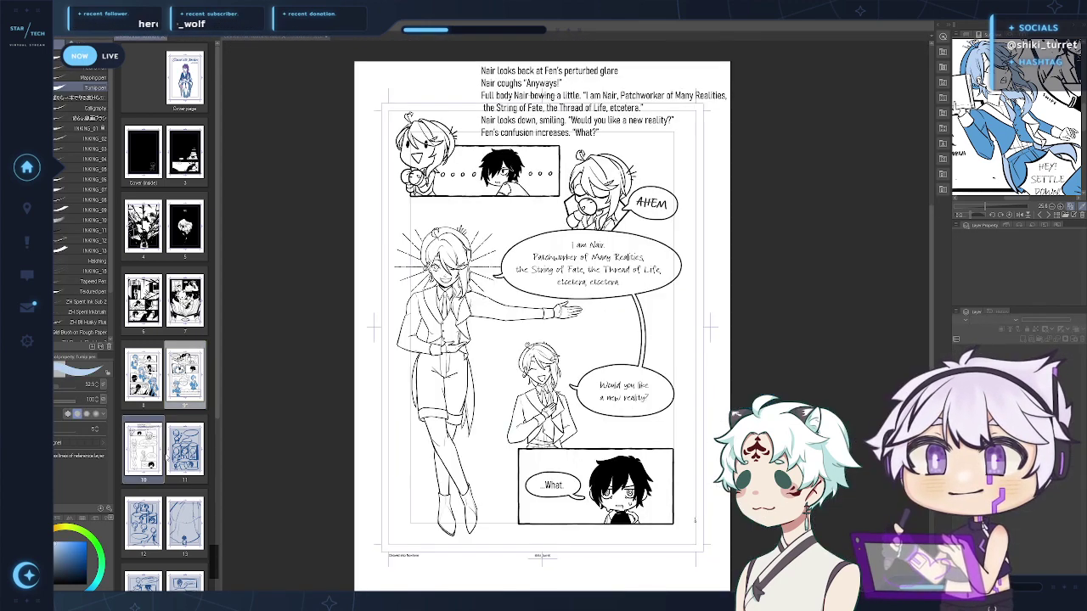
# Group the lettering in a new layer folder, hide the script notes above the panels, and select the layer for colouring
pyautogui.hotkey('ctrl', 'space')
pyautogui.click(460, 174)
pyautogui.moveTo(465, 246); pyautogui.dragTo(506, 387)
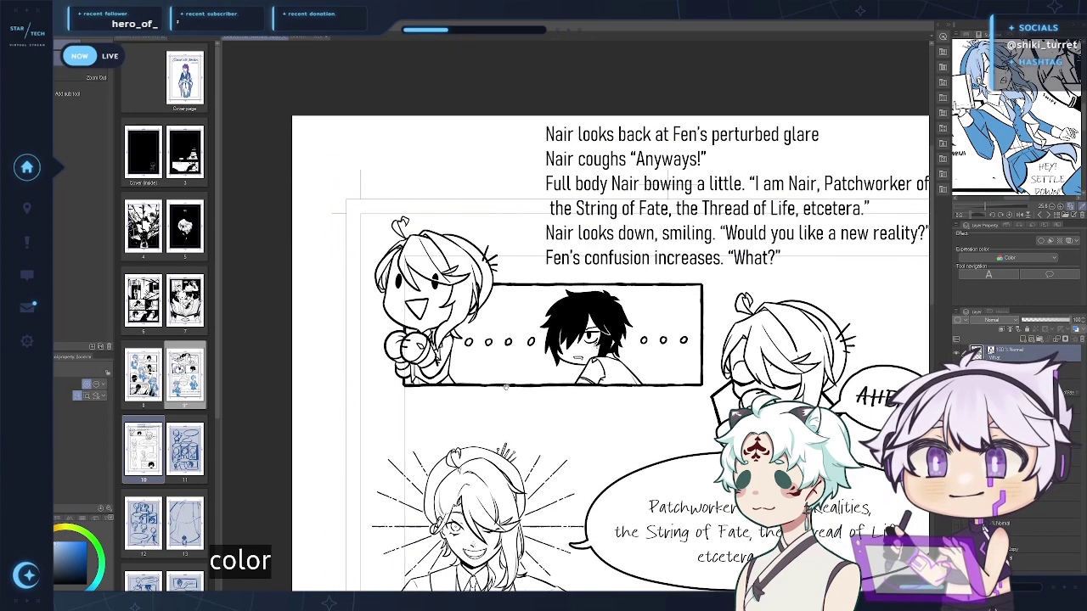
pyautogui.click(1049, 327)
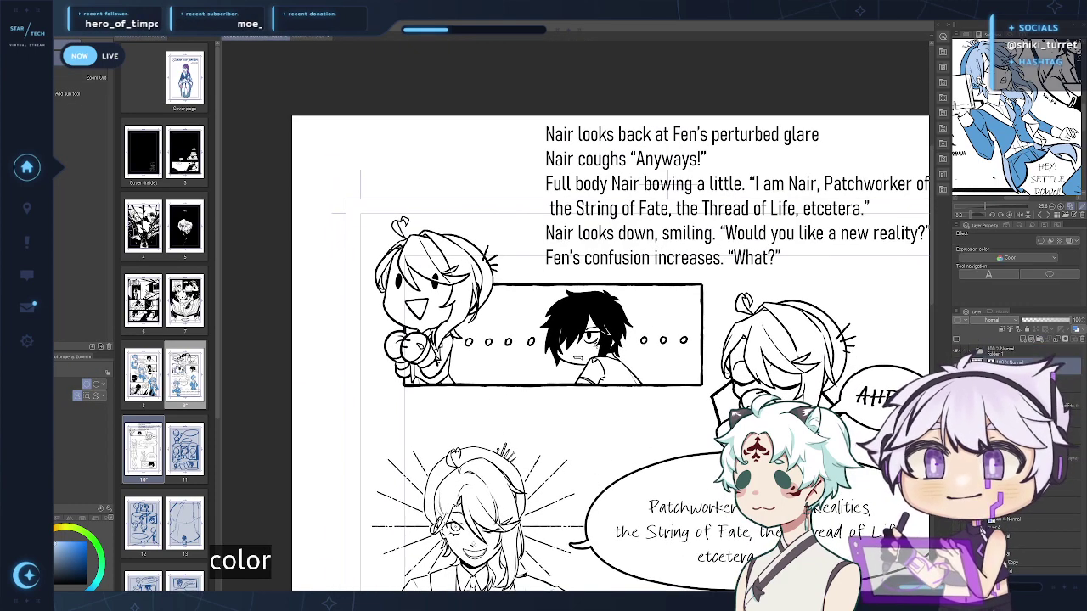
pyautogui.click(970, 351)
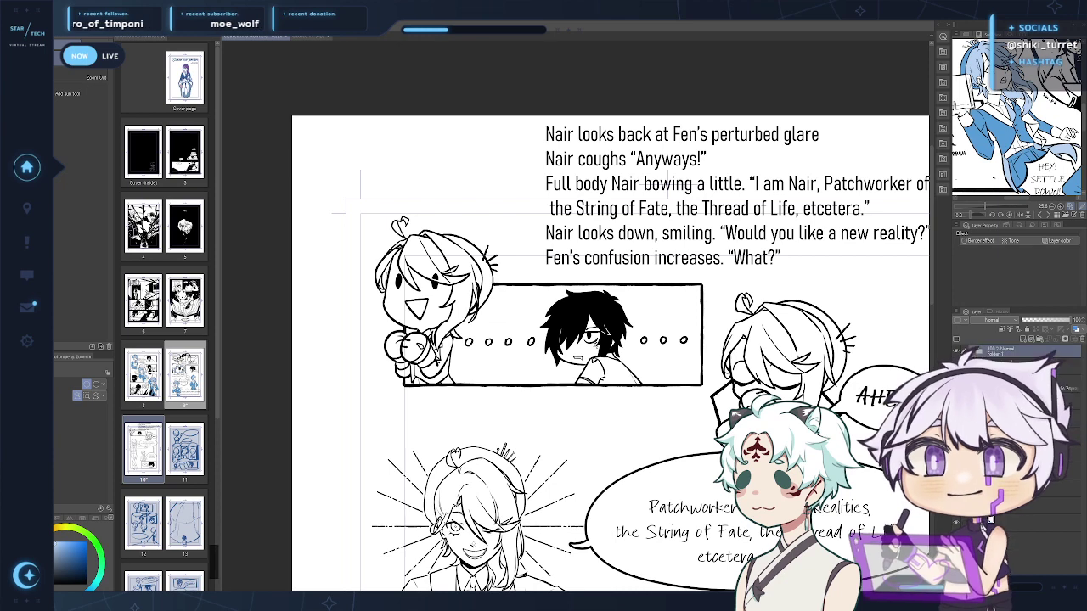
pyautogui.click(956, 388)
pyautogui.click(1010, 376)
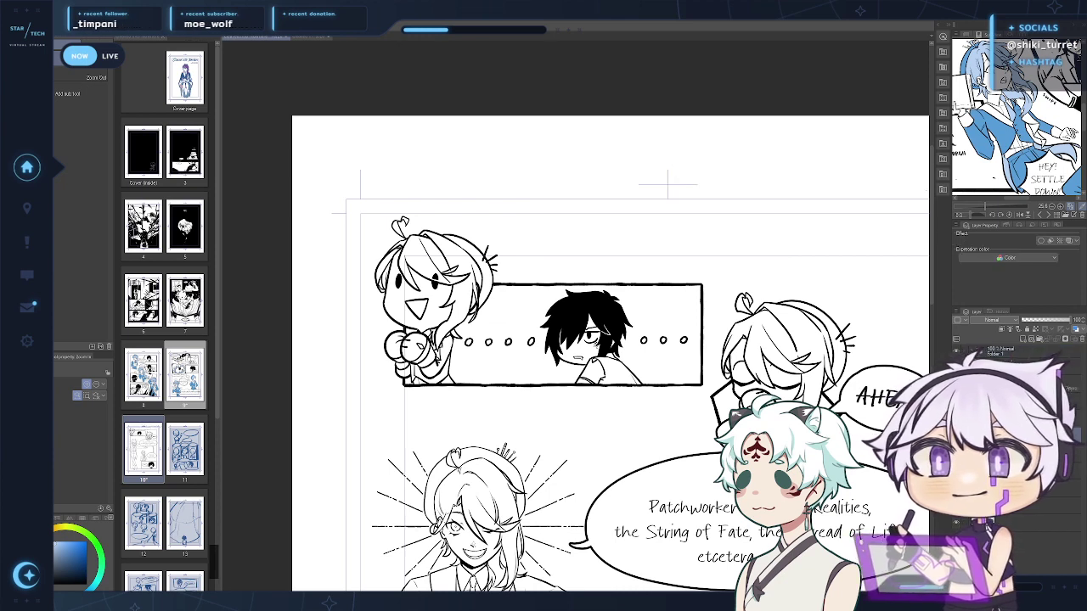
# Fill the beret of the smiling chibi in the first panel medium blue and the hair, including the cowlick, light blue
pyautogui.click(463, 272)
pyautogui.moveTo(479, 358)
pyautogui.mouseDown()
pyautogui.moveTo(528, 388)
pyautogui.moveTo(510, 387)
pyautogui.moveTo(552, 459)
pyautogui.mouseUp()
pyautogui.click(519, 422)
pyautogui.moveTo(481, 216); pyautogui.dragTo(487, 215)
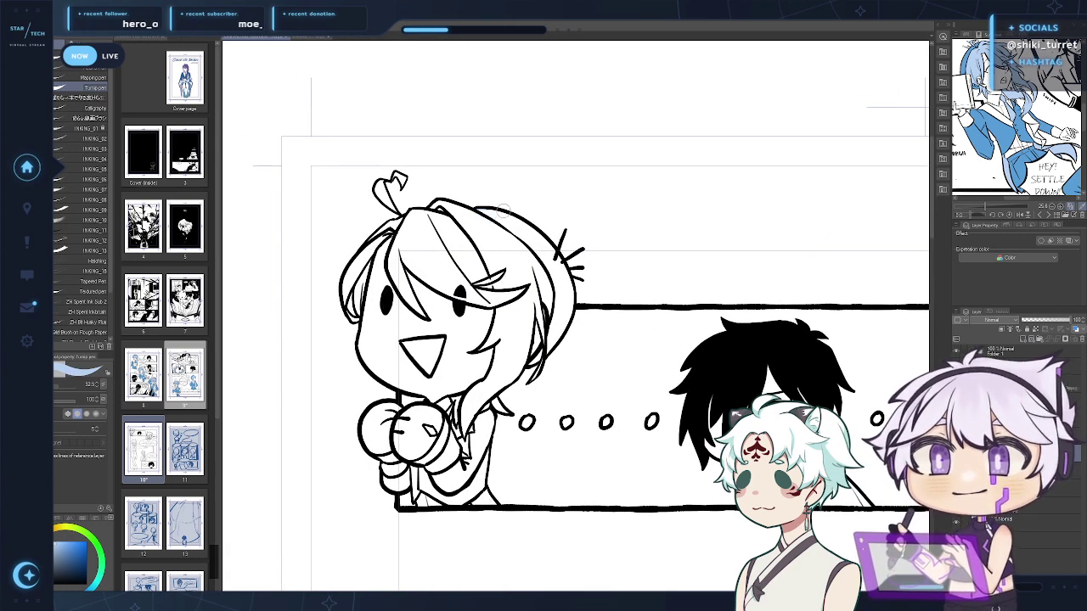
pyautogui.press('g')
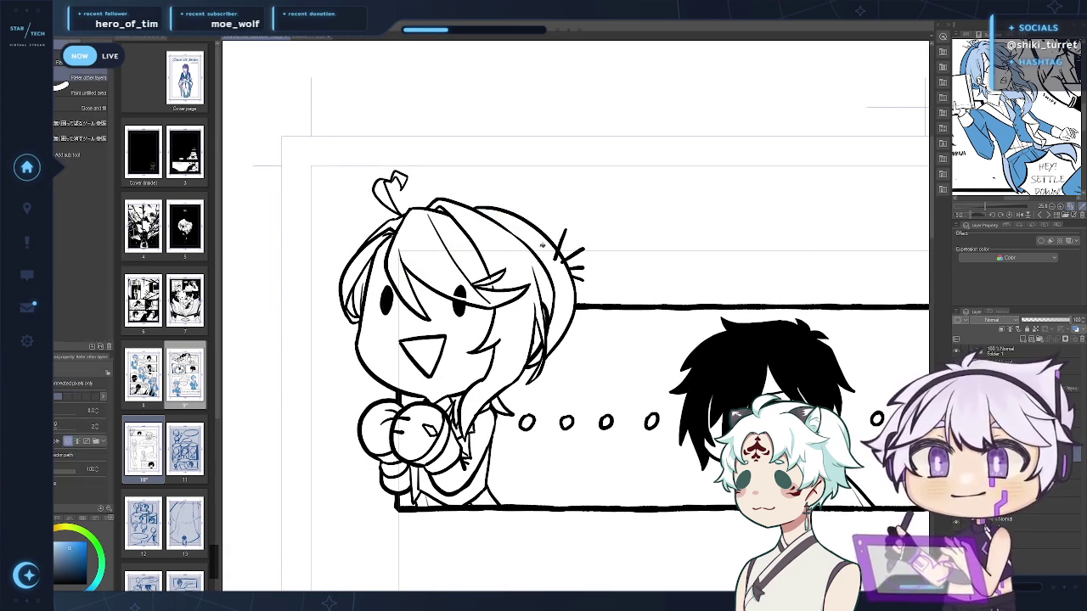
pyautogui.click(544, 244)
pyautogui.scroll(-1, 545, 246)
pyautogui.click(534, 235)
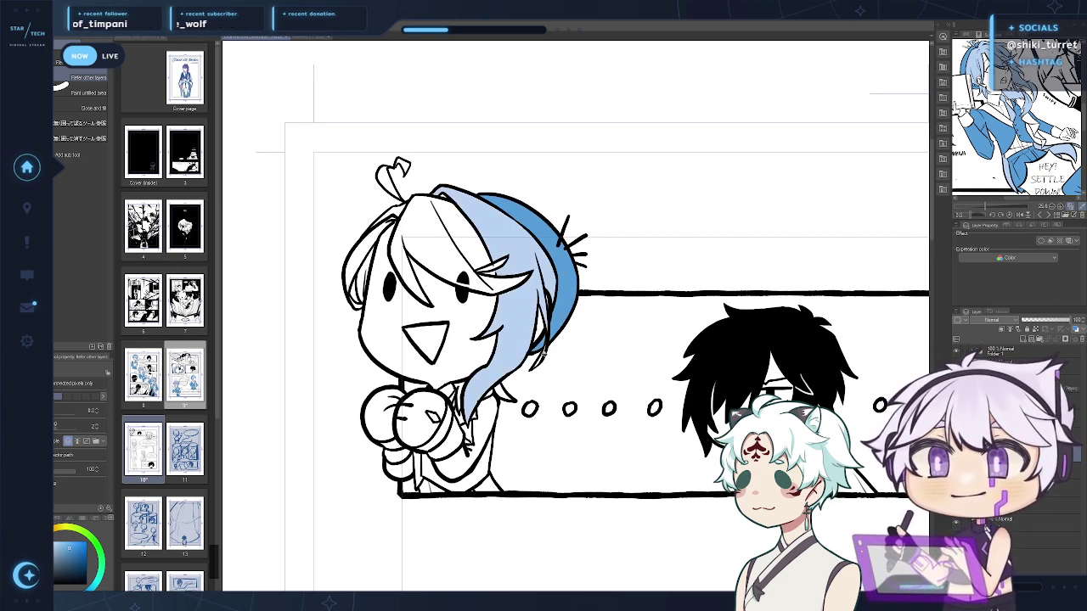
pyautogui.click(477, 243)
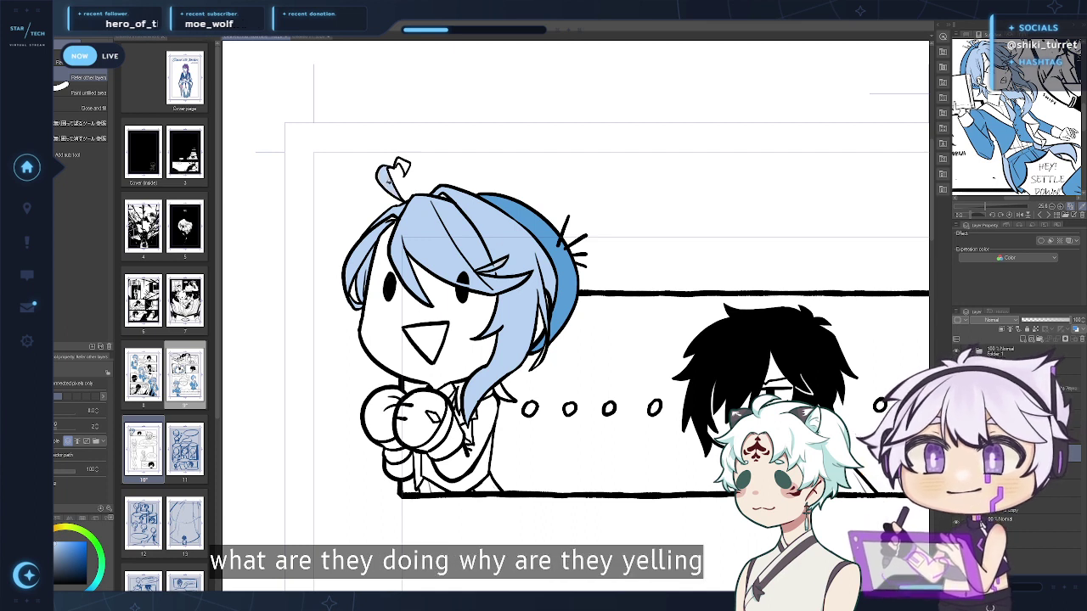
pyautogui.press('p')
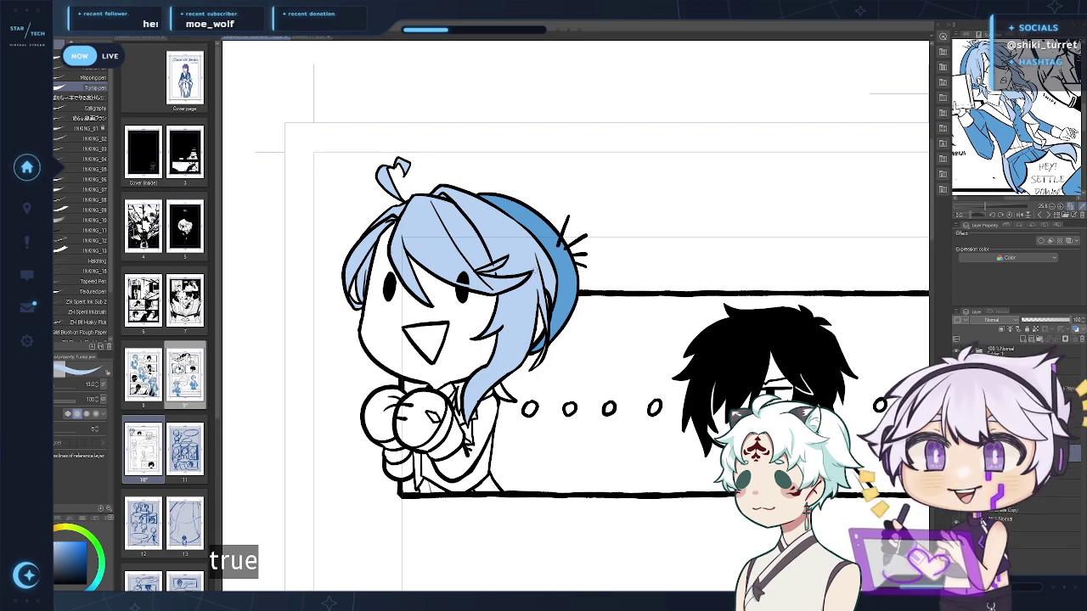
pyautogui.moveTo(525, 408); pyautogui.dragTo(550, 400)
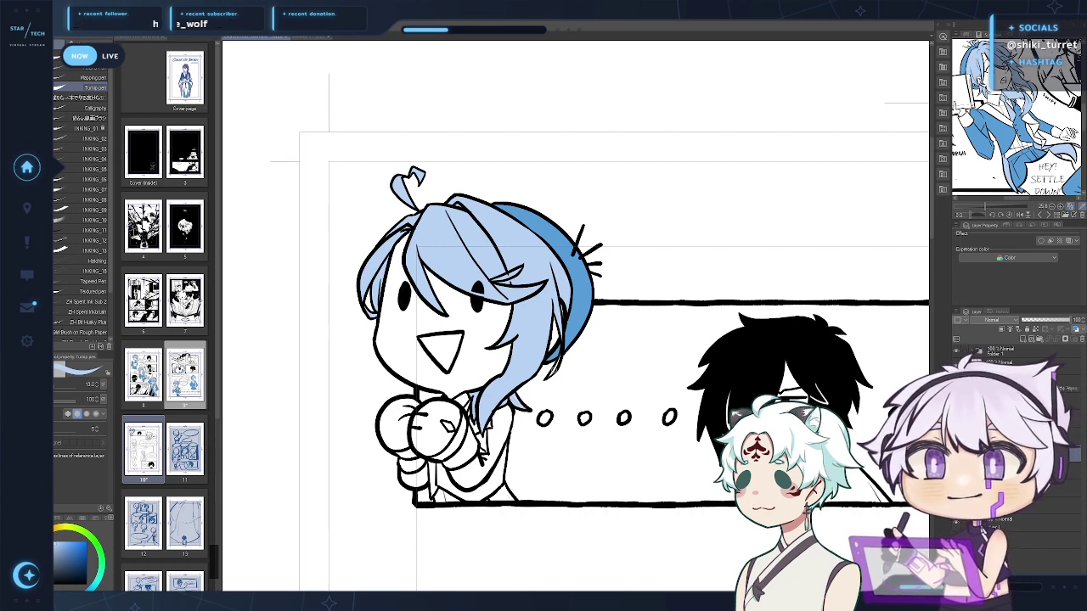
pyautogui.moveTo(558, 394); pyautogui.dragTo(543, 382)
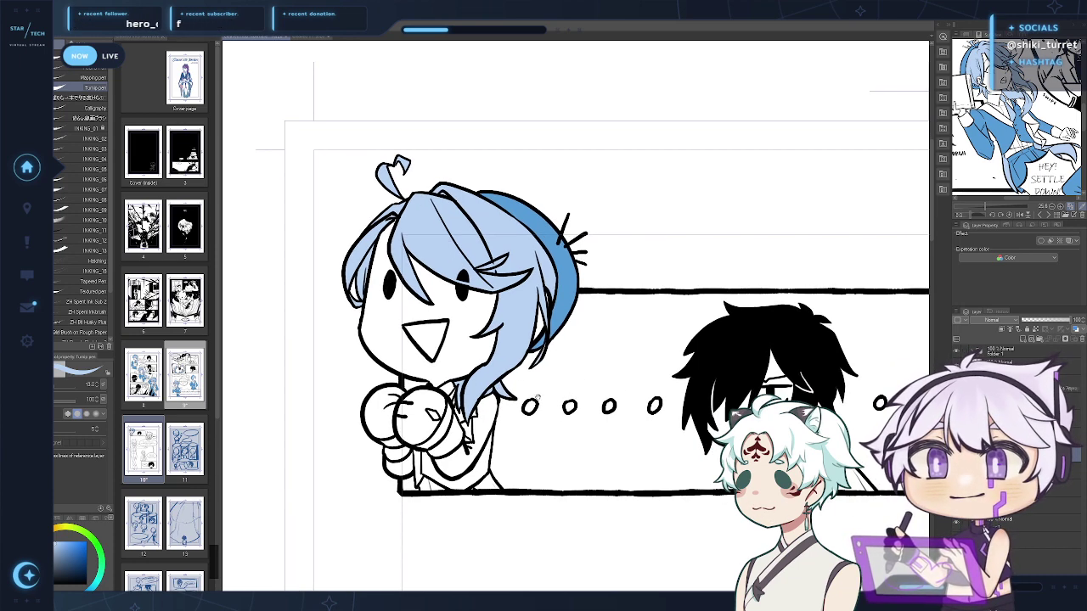
# Fill the smiling chibi's jacket and sleeve areas with the medium blue sampled from the beret
pyautogui.keyDown('alt'); pyautogui.click(566, 282); pyautogui.keyUp('alt')
pyautogui.press('g')
pyautogui.press('g')
pyautogui.click(481, 427)
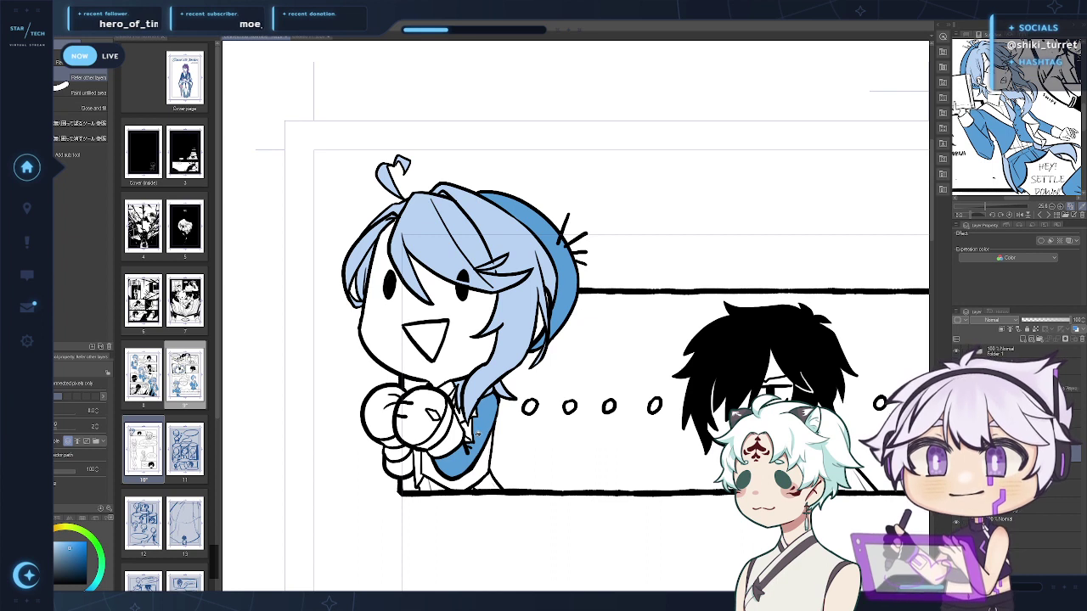
pyautogui.click(459, 467)
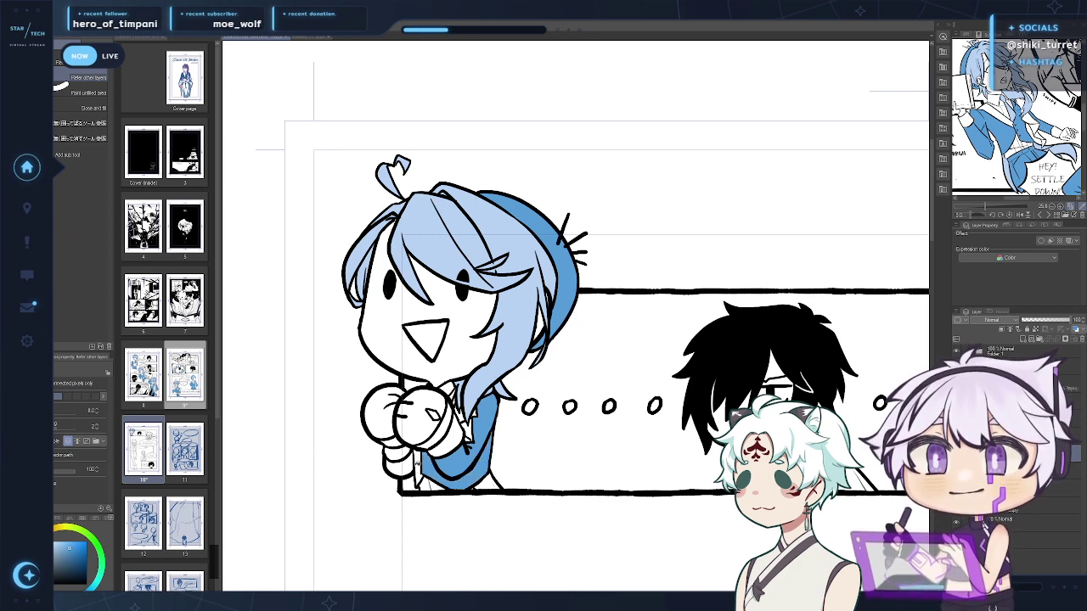
pyautogui.click(420, 460)
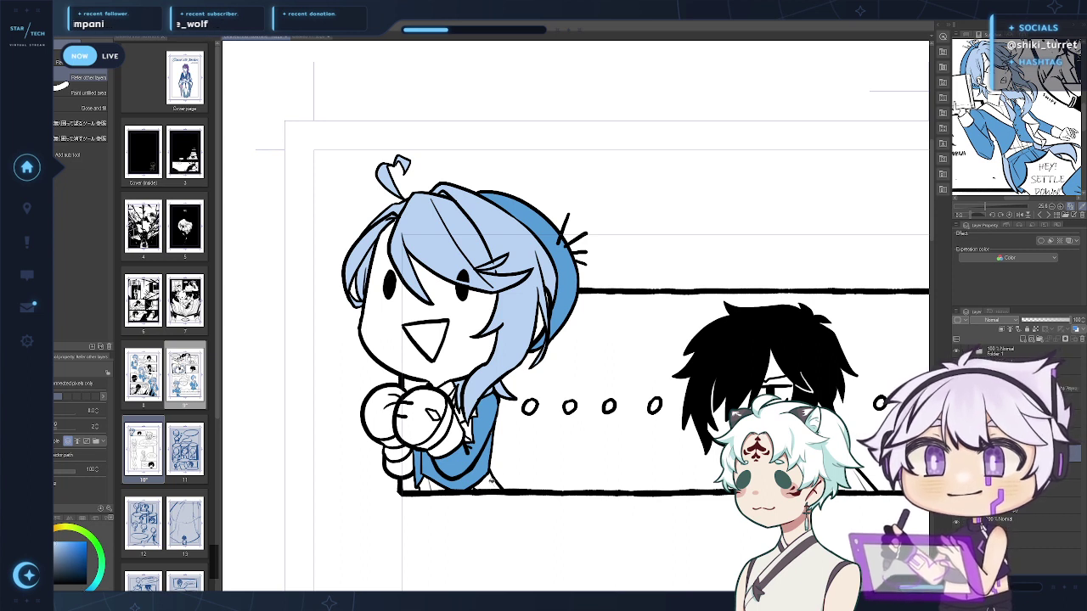
pyautogui.click(493, 468)
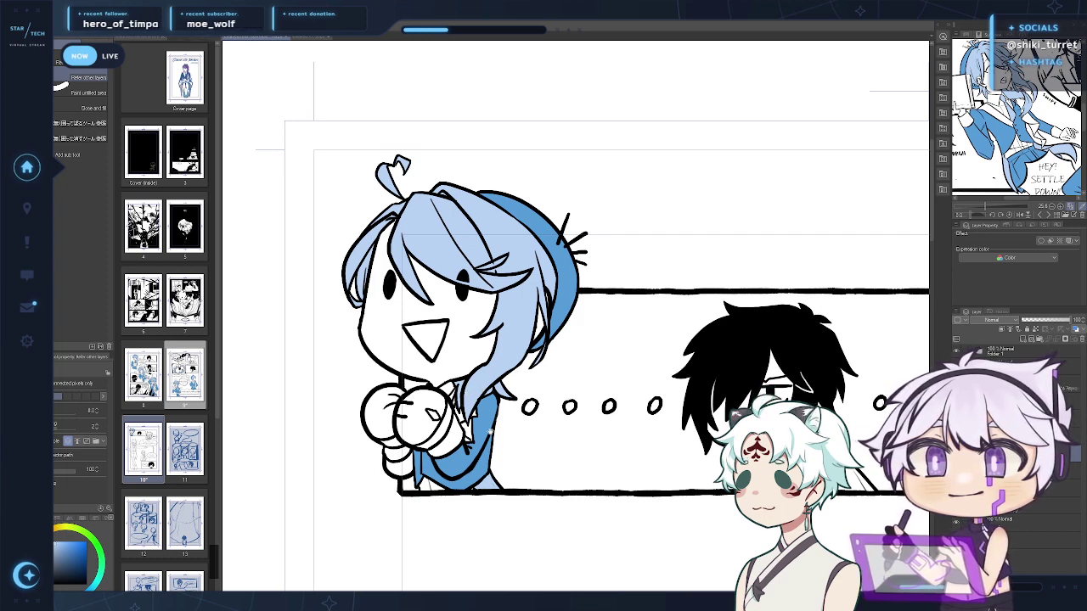
# Fill the beret of the coughing chibi beside the "AHEM" bubble medium blue and the main hair areas light blue
pyautogui.moveTo(683, 374); pyautogui.dragTo(585, 346)
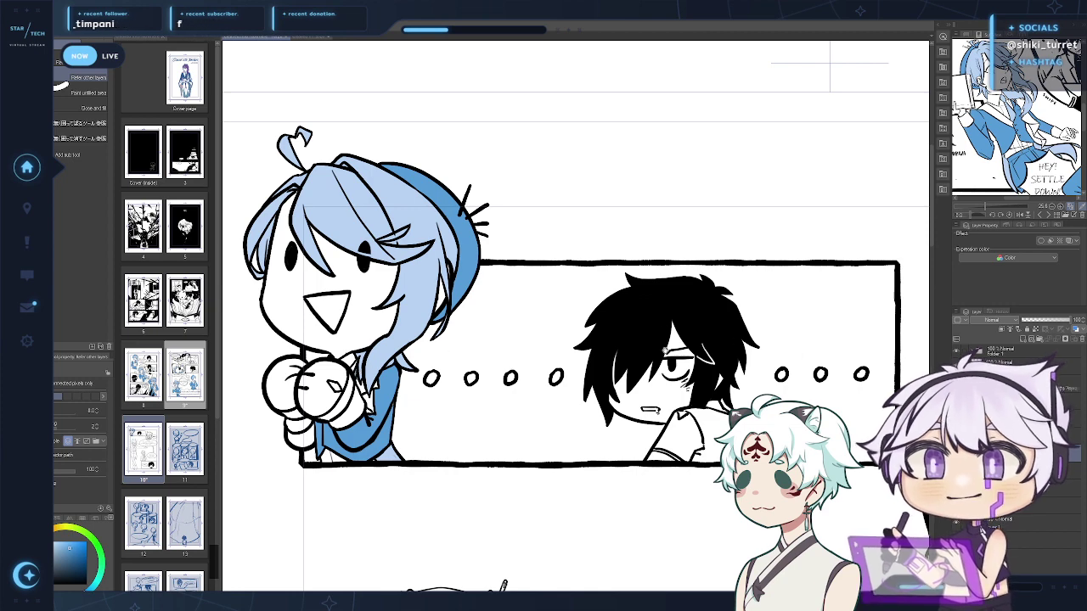
pyautogui.moveTo(809, 354); pyautogui.dragTo(272, 300)
pyautogui.moveTo(426, 454); pyautogui.dragTo(368, 454)
pyautogui.click(571, 279)
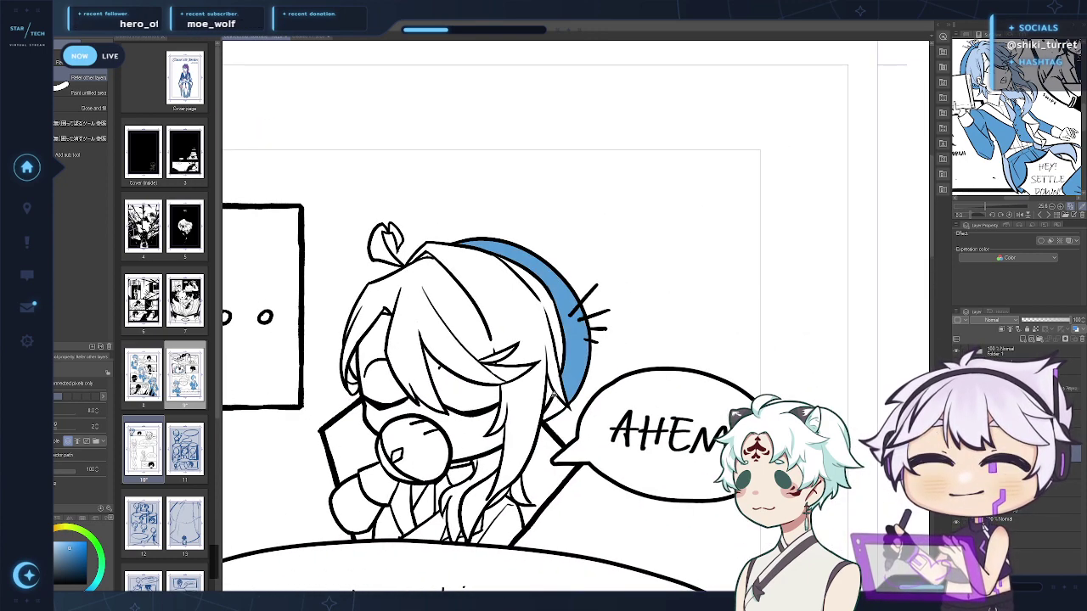
pyautogui.click(560, 374)
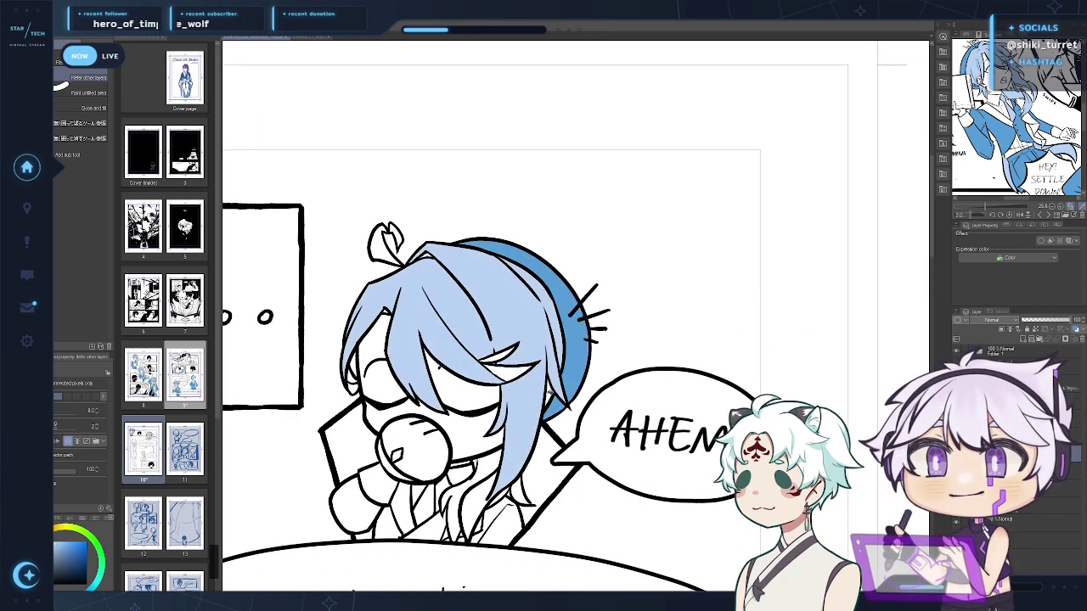
pyautogui.click(550, 393)
pyautogui.moveTo(578, 376); pyautogui.dragTo(594, 370)
pyautogui.hotkey('ctrl', 'z')
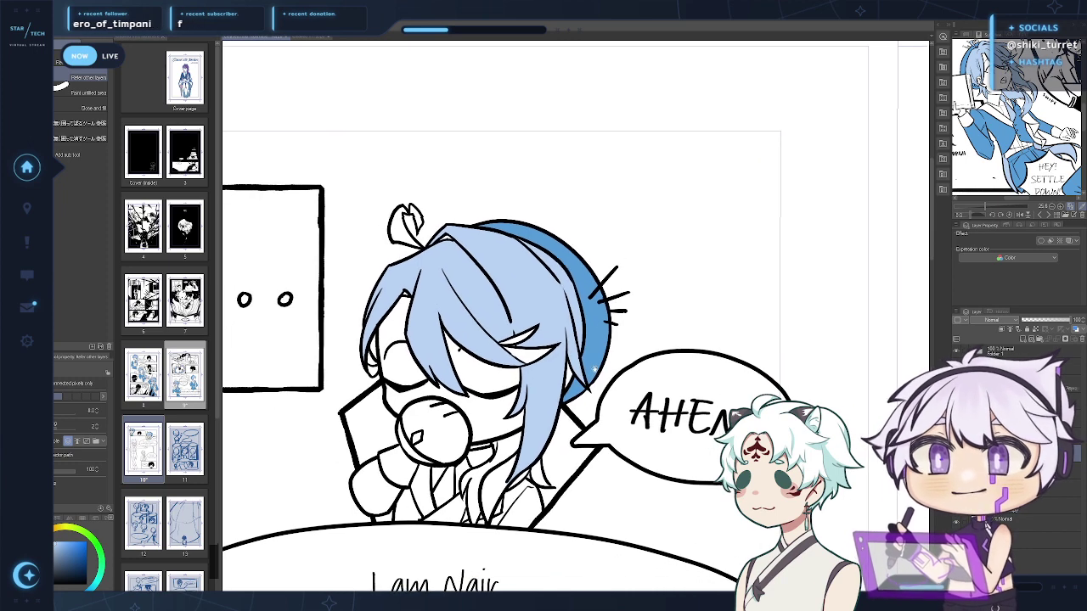
# Colour the remaining white fringe gap and both halves of the coughing chibi's cowlick light blue
pyautogui.press('p')
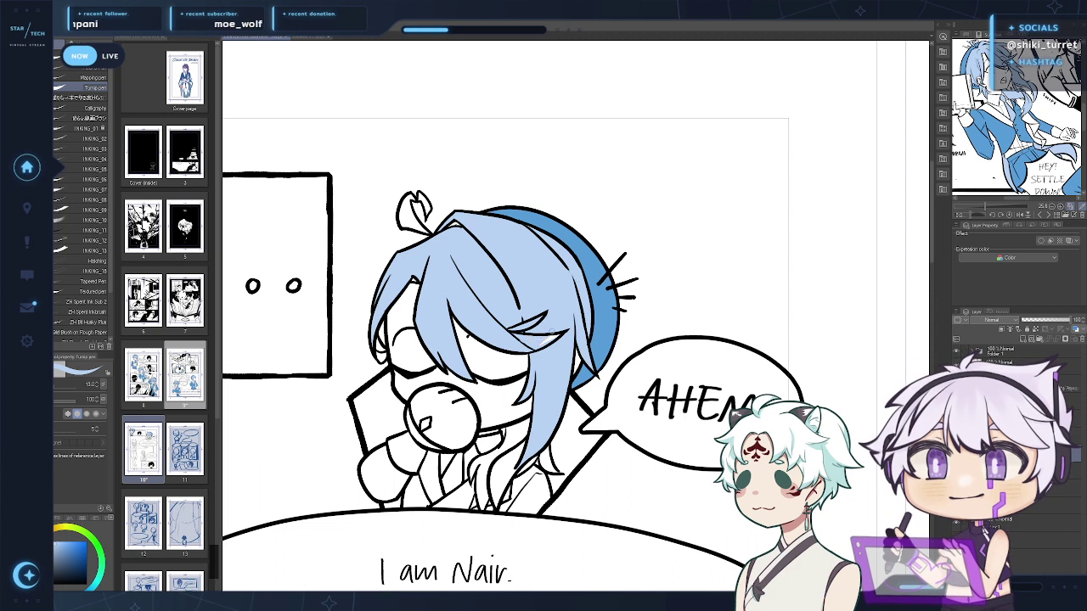
pyautogui.press('g')
pyautogui.click(407, 217)
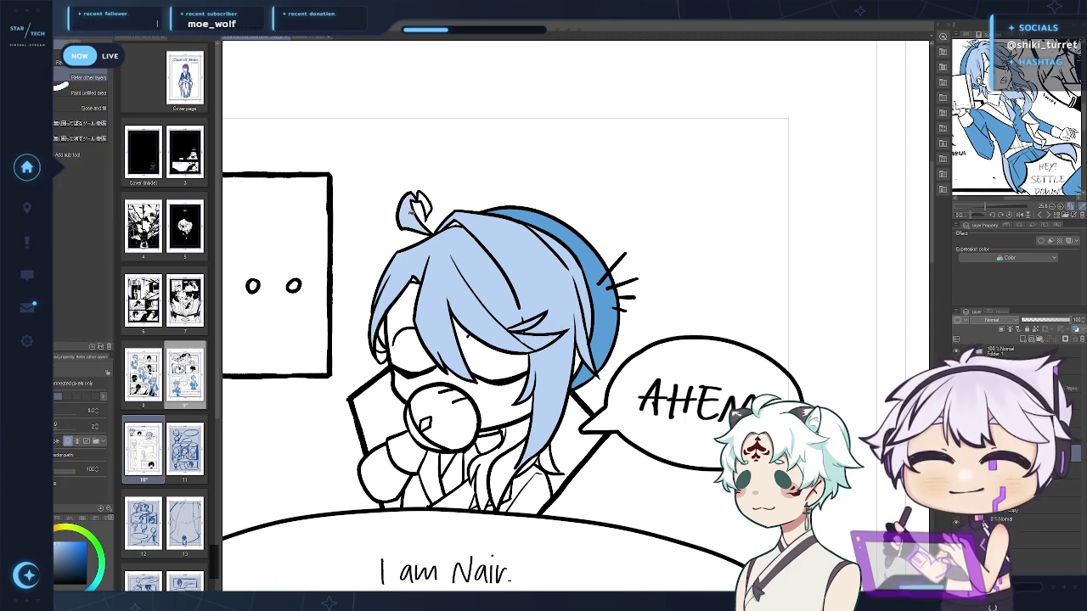
pyautogui.click(424, 204)
pyautogui.press('p')
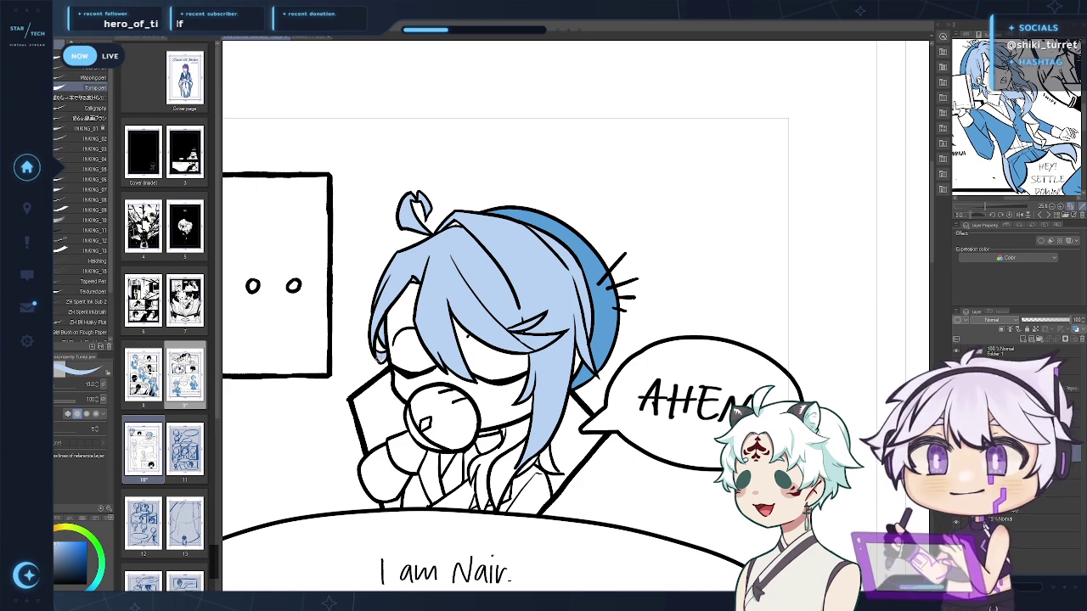
# Fill the coughing chibi's raised sleeve and jacket with the medium blue sampled from the beret
pyautogui.keyDown('alt'); pyautogui.click(599, 340); pyautogui.keyUp('alt')
pyautogui.press('g')
pyautogui.click(384, 474)
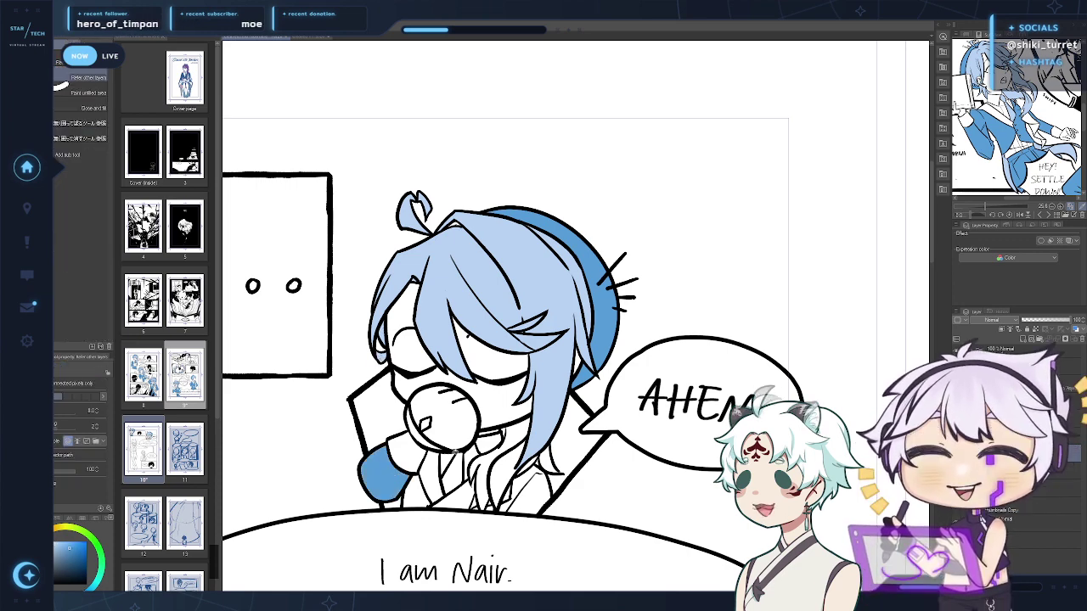
pyautogui.click(415, 494)
pyautogui.click(464, 498)
pyautogui.moveTo(465, 499); pyautogui.dragTo(473, 453)
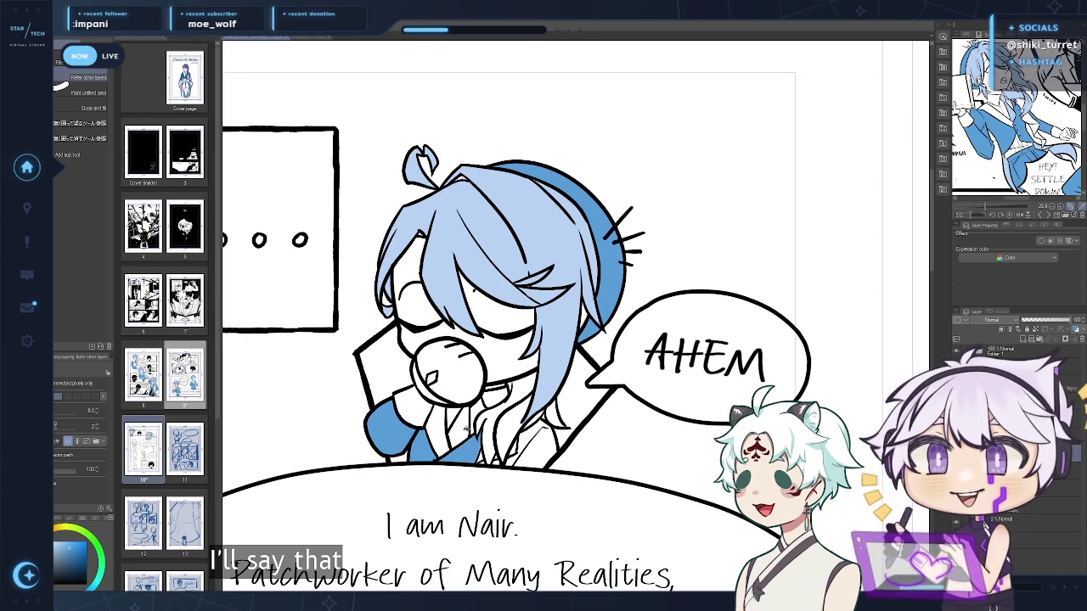
pyautogui.click(466, 429)
pyautogui.moveTo(535, 434)
pyautogui.mouseDown()
pyautogui.moveTo(592, 401)
pyautogui.moveTo(553, 383)
pyautogui.moveTo(510, 467)
pyautogui.mouseUp()
pyautogui.click(529, 435)
pyautogui.click(506, 430)
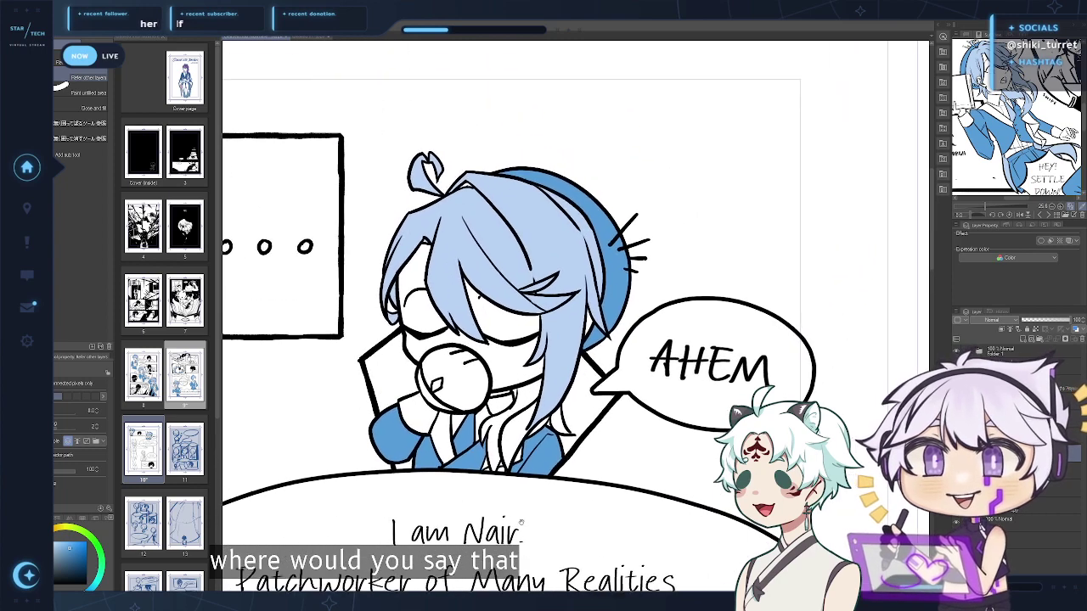
# Fill the coughing chibi's loose hair locks over the chest and shoulder with the light blue sampled from the hair
pyautogui.keyDown('alt'); pyautogui.click(556, 365); pyautogui.keyUp('alt')
pyautogui.click(526, 393)
pyautogui.click(521, 430)
pyautogui.click(557, 418)
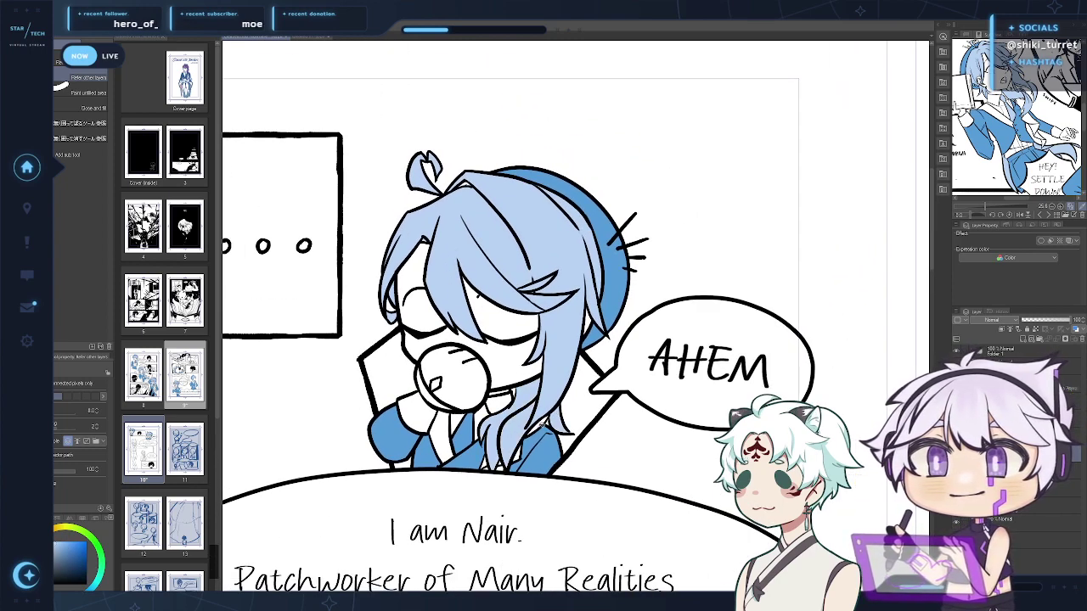
pyautogui.press('p')
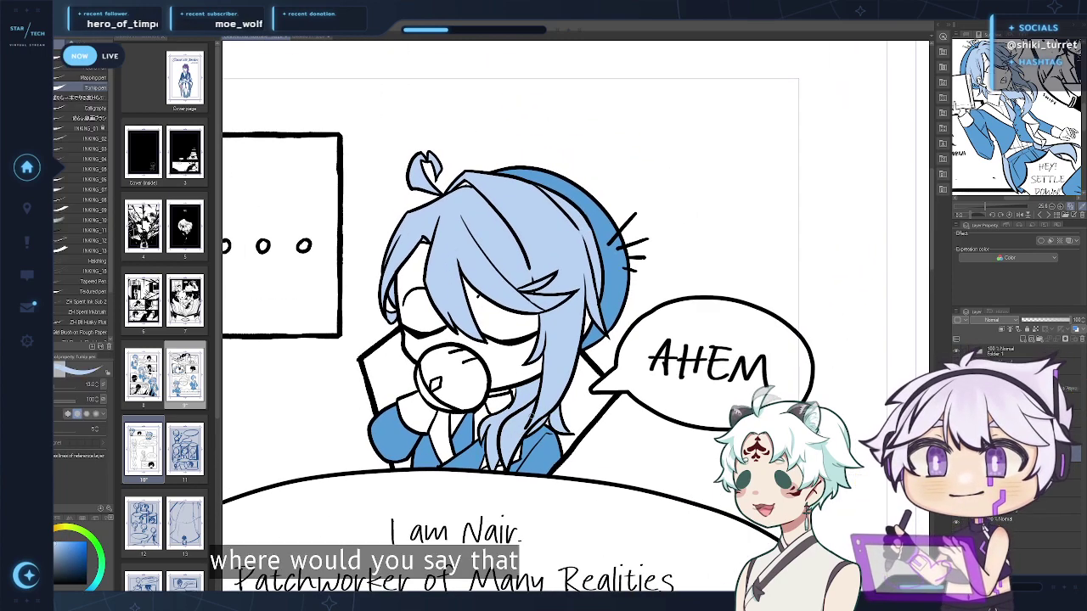
pyautogui.moveTo(527, 449); pyautogui.dragTo(560, 423)
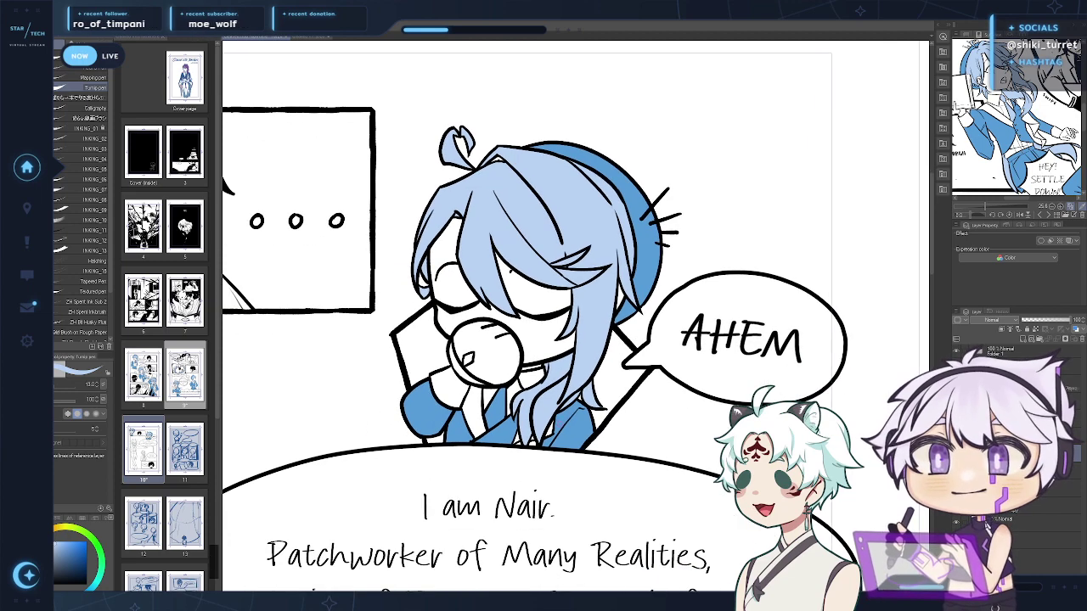
# Fill the beret of the winking figure beside the introduction bubble medium blue, including the part behind the hair
pyautogui.hotkey('ctrl', 'space')
pyautogui.moveTo(404, 484); pyautogui.dragTo(532, 400)
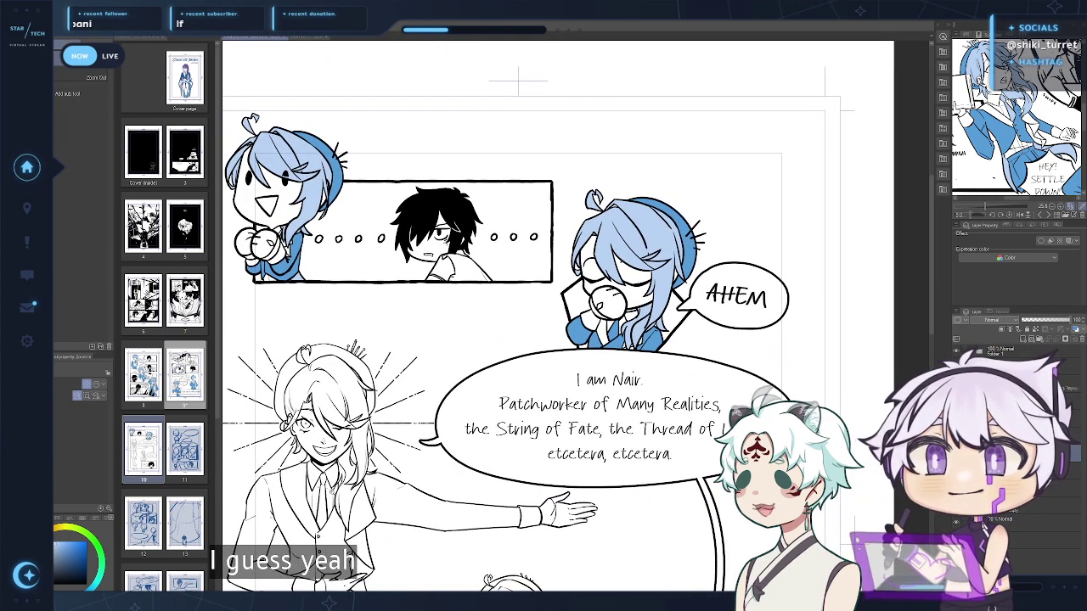
pyautogui.moveTo(338, 489); pyautogui.dragTo(513, 455)
pyautogui.moveTo(435, 265); pyautogui.dragTo(499, 267)
pyautogui.press('g')
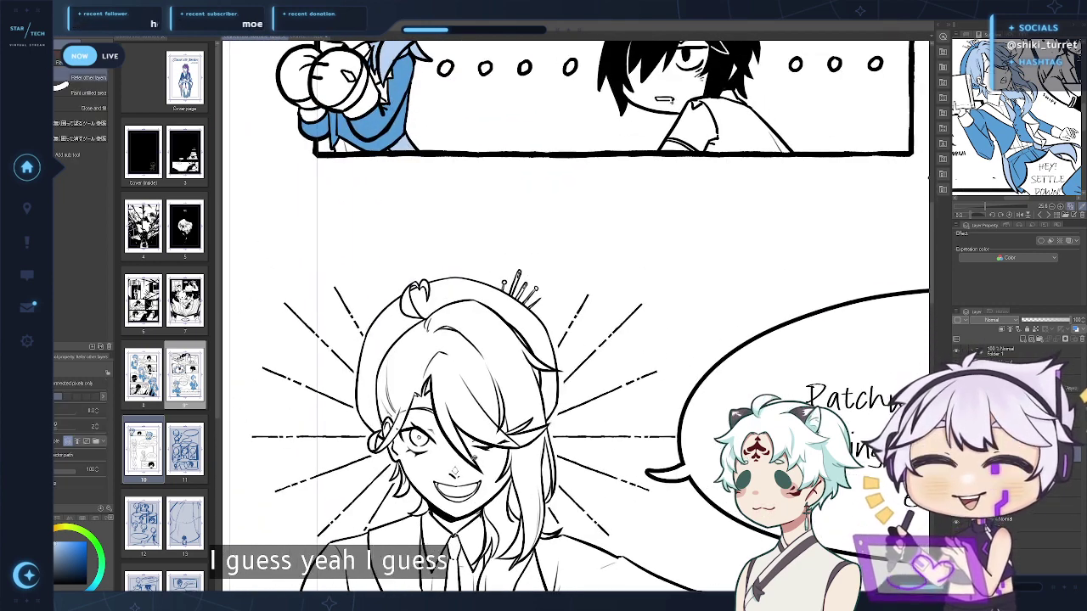
pyautogui.click(377, 354)
pyautogui.click(491, 299)
pyautogui.moveTo(518, 349); pyautogui.dragTo(512, 329)
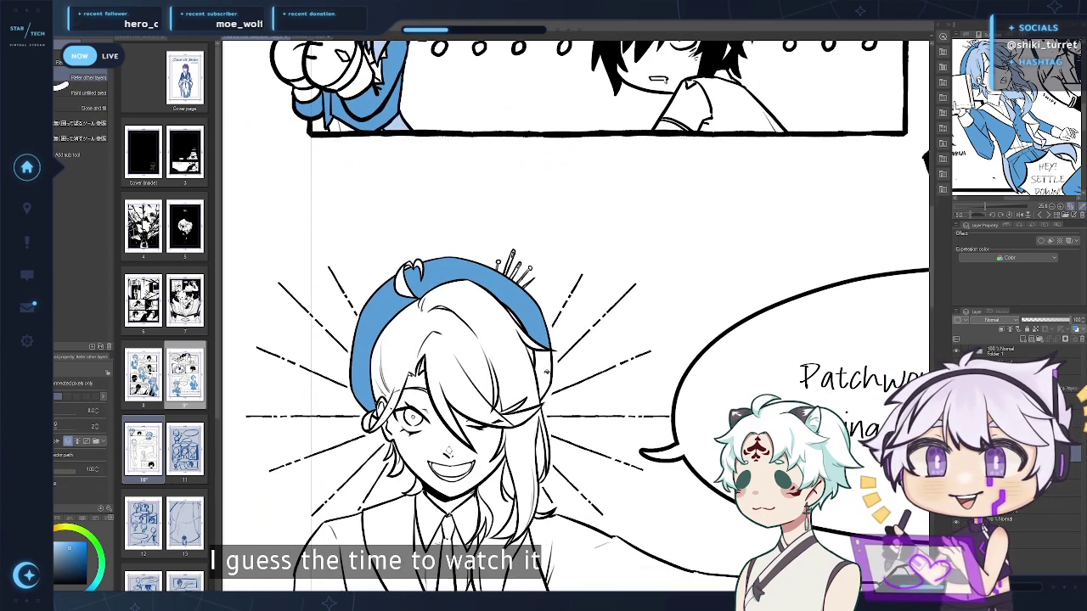
pyautogui.click(544, 371)
# Fill the winking figure's cowlick and main fringe light blue, touching up leftover gaps with the pen
pyautogui.hotkey('ctrl', 'space')
pyautogui.scroll(2, 406, 382)
pyautogui.press('p')
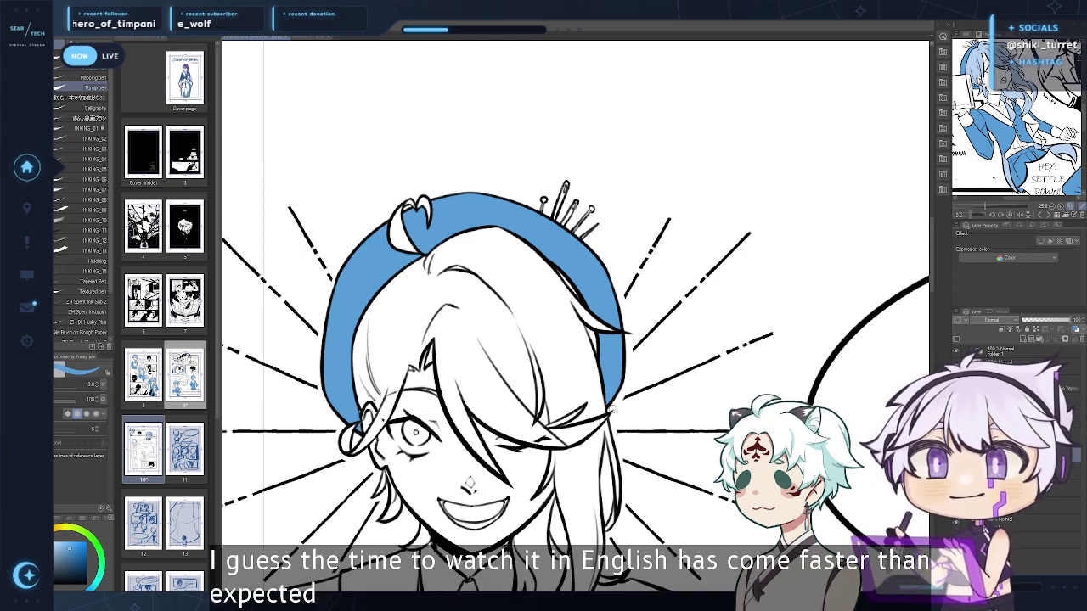
pyautogui.press('g')
pyautogui.click(401, 228)
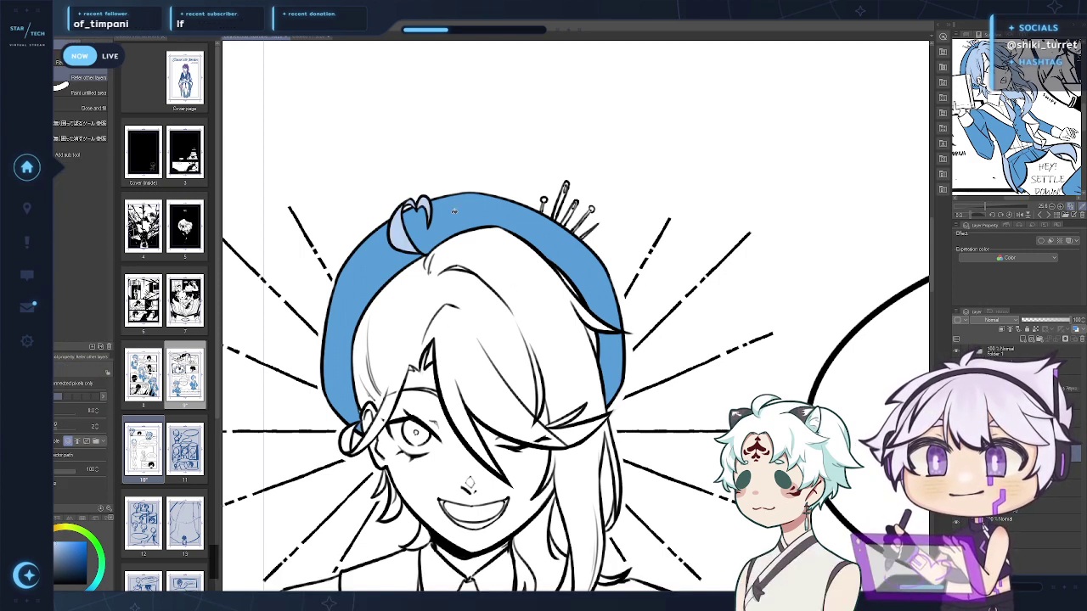
pyautogui.click(580, 310)
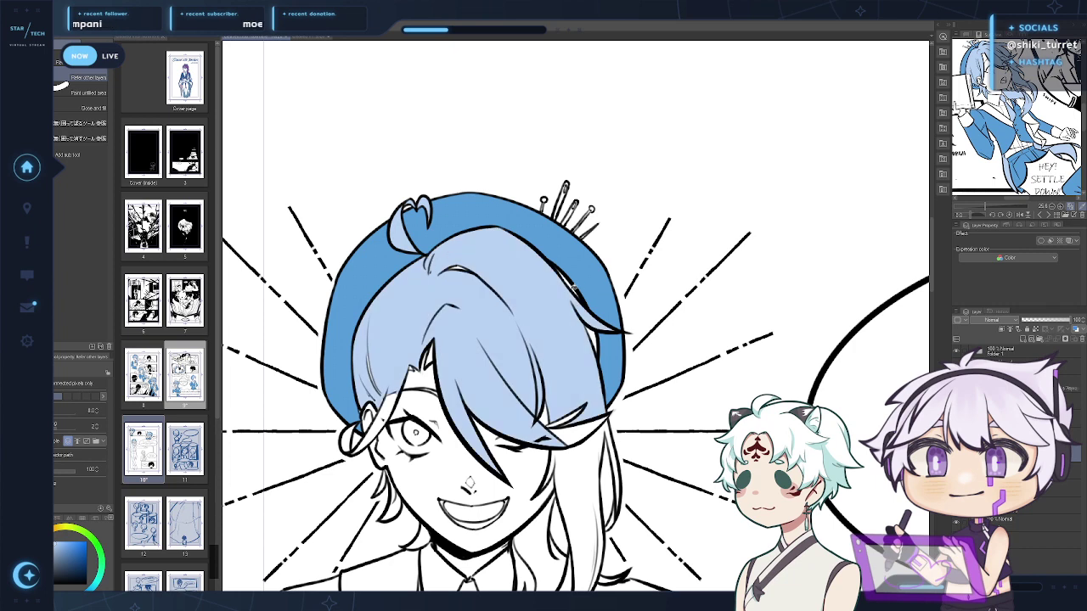
pyautogui.press('p')
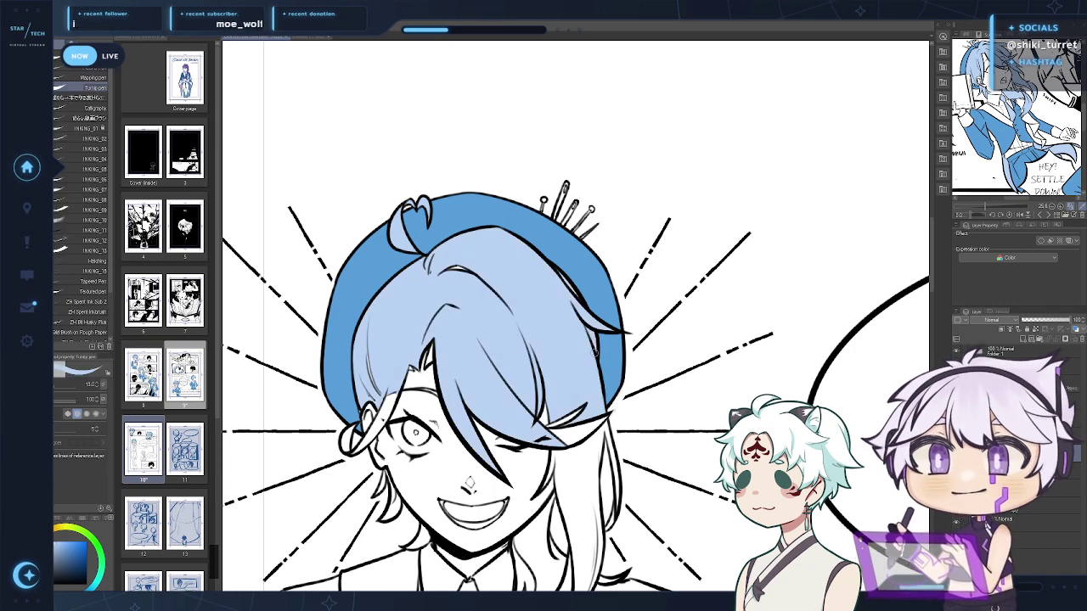
pyautogui.moveTo(474, 341); pyautogui.dragTo(489, 295)
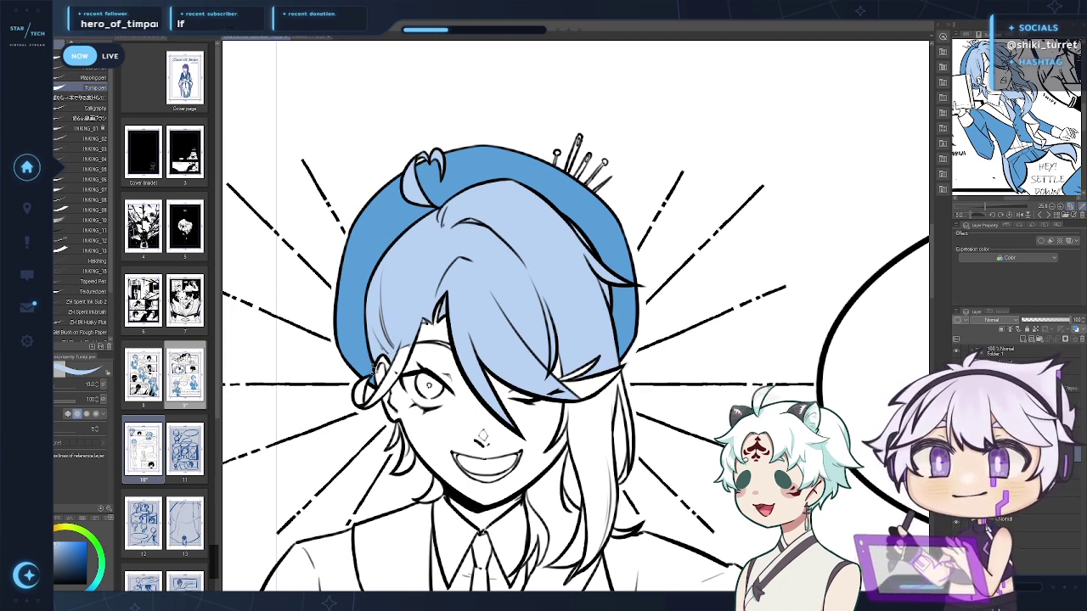
# Fill the winking figure's short locks beside the ear and neck and the long lock over the chest light blue
pyautogui.press('g')
pyautogui.press('p')
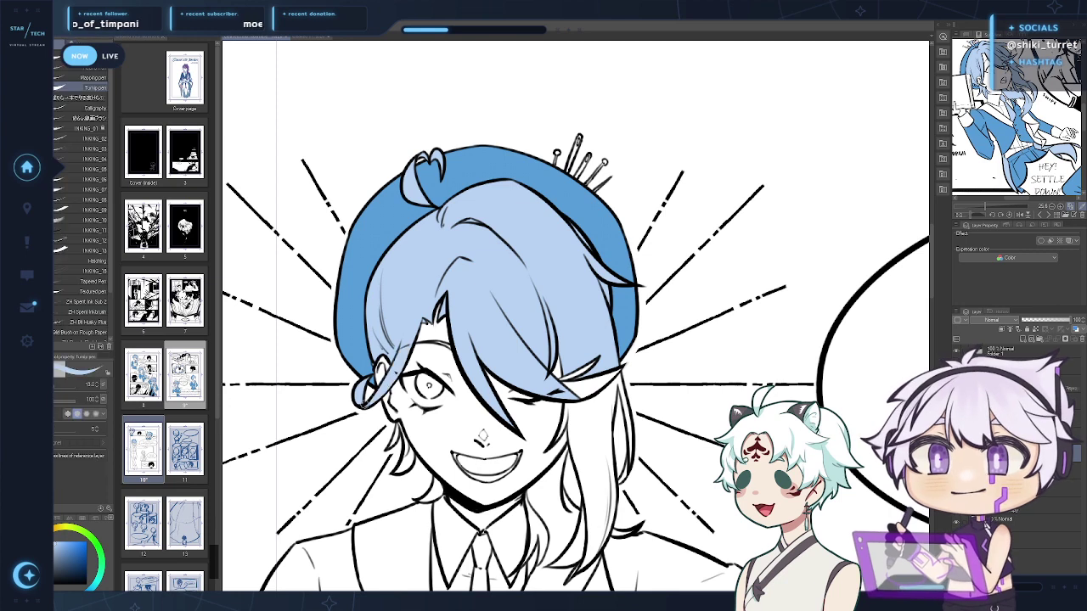
pyautogui.moveTo(391, 445)
pyautogui.mouseDown()
pyautogui.moveTo(399, 423)
pyautogui.moveTo(409, 460)
pyautogui.mouseUp()
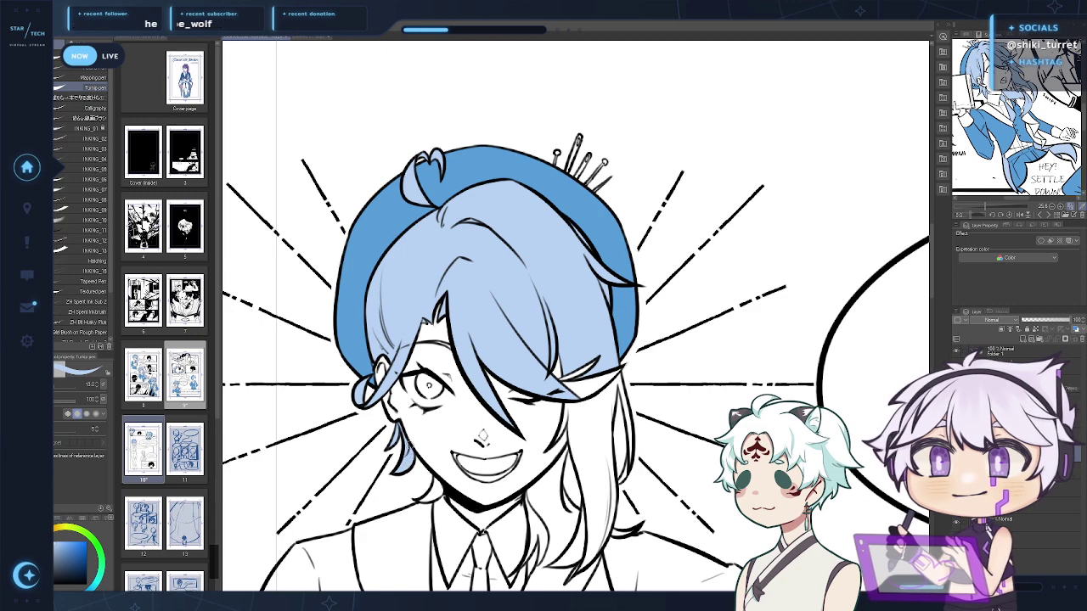
pyautogui.press('g')
pyautogui.click(431, 491)
pyautogui.moveTo(599, 424); pyautogui.dragTo(511, 389)
pyautogui.click(470, 543)
pyautogui.click(446, 500)
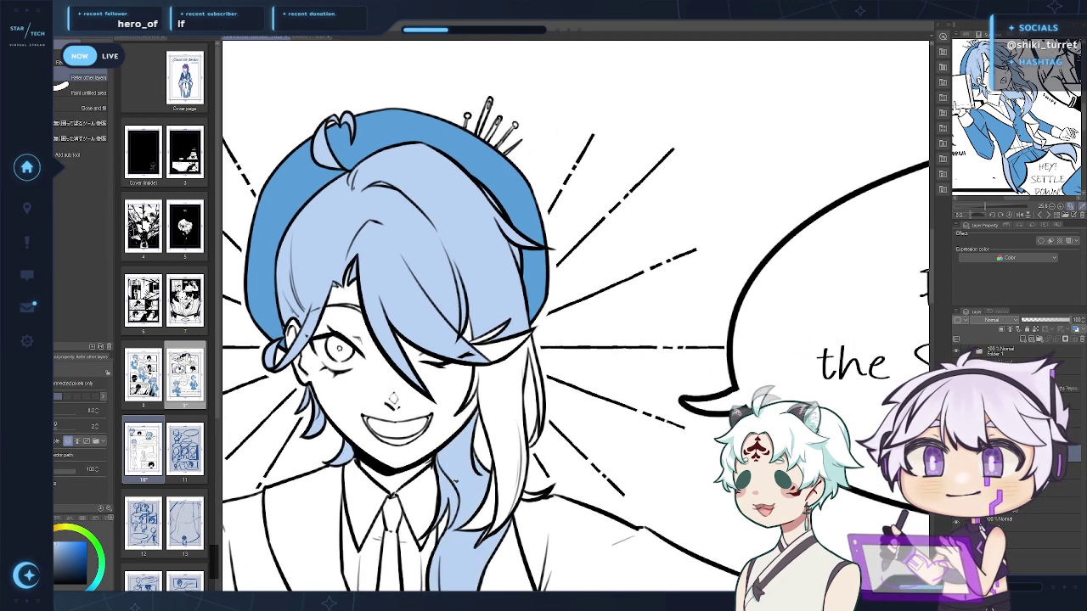
# Fill the hair hanging beside the winking figure's cheek light blue and touch up leftover gaps with the pen
pyautogui.moveTo(436, 530); pyautogui.dragTo(430, 472)
pyautogui.press('p')
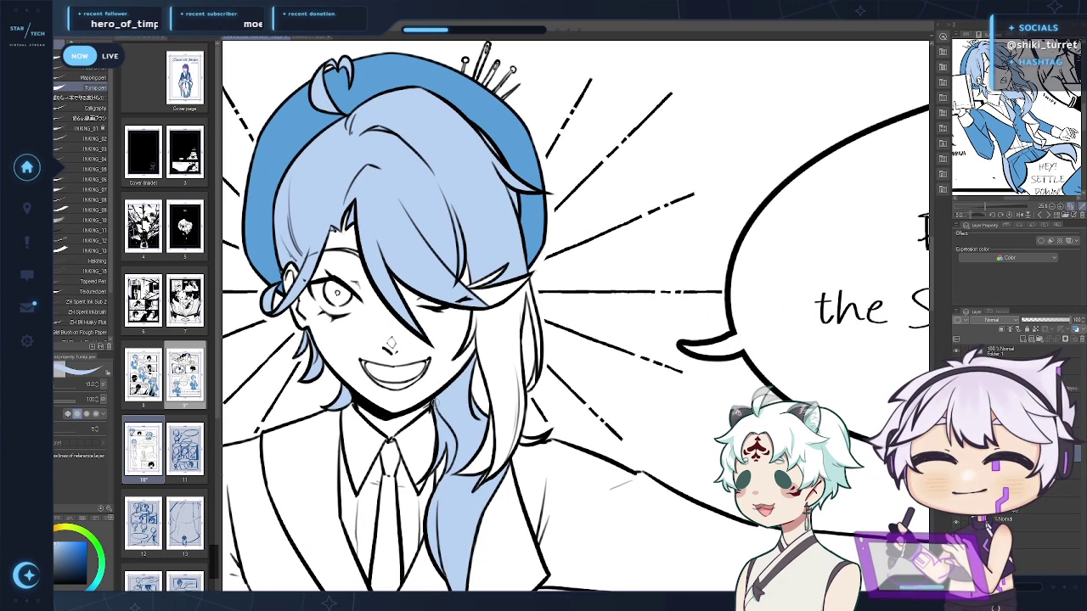
pyautogui.moveTo(533, 443); pyautogui.dragTo(511, 422)
pyautogui.press('g')
pyautogui.click(459, 427)
pyautogui.click(481, 380)
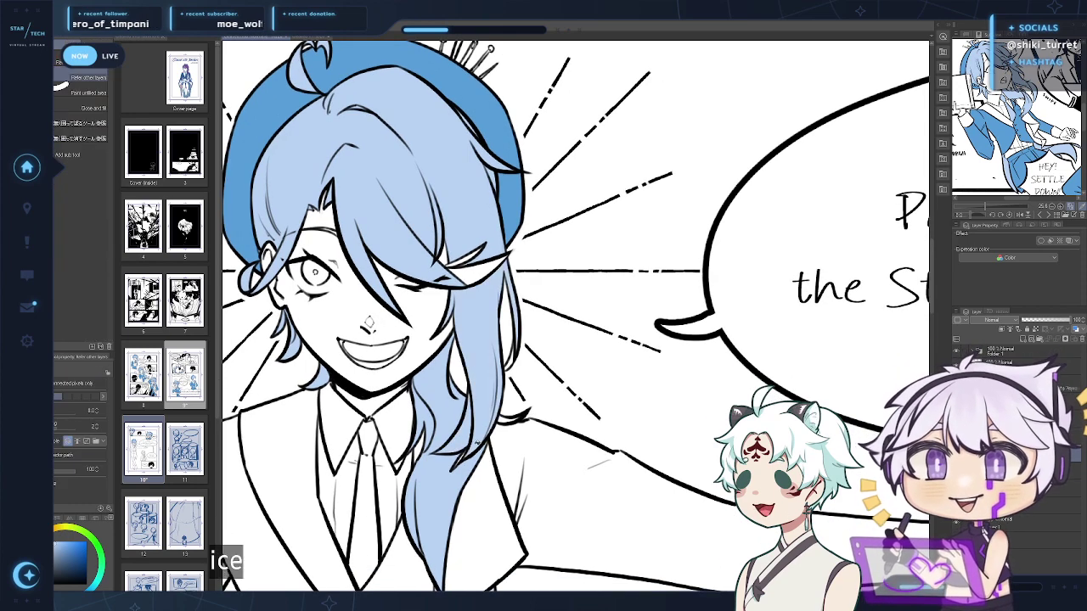
pyautogui.press('p')
pyautogui.moveTo(457, 463); pyautogui.dragTo(462, 459)
pyautogui.moveTo(466, 504); pyautogui.dragTo(466, 456)
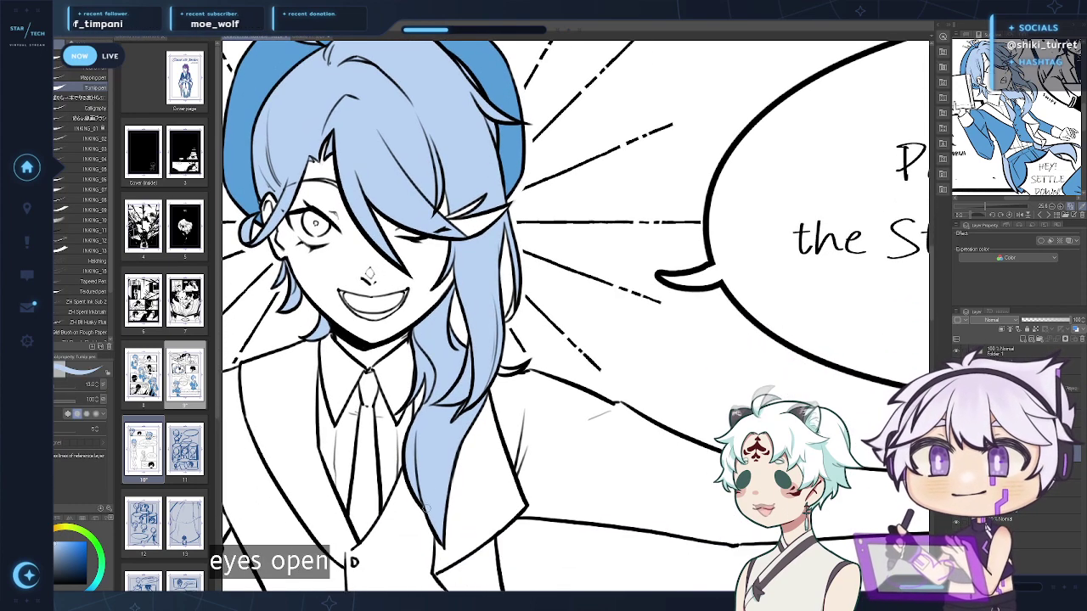
pyautogui.moveTo(425, 503); pyautogui.dragTo(400, 545)
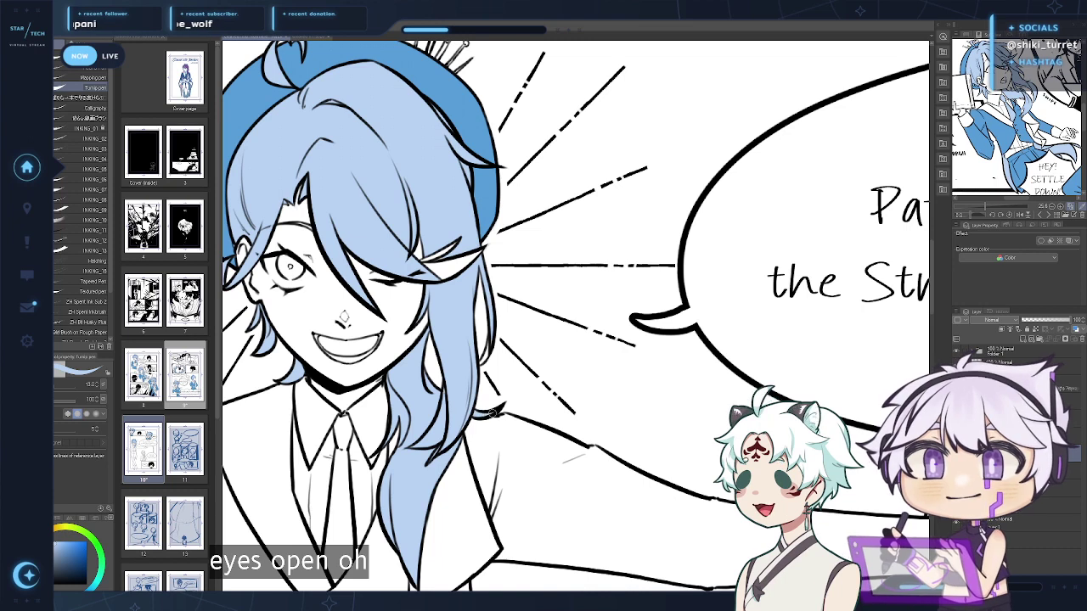
pyautogui.moveTo(485, 396); pyautogui.dragTo(473, 470)
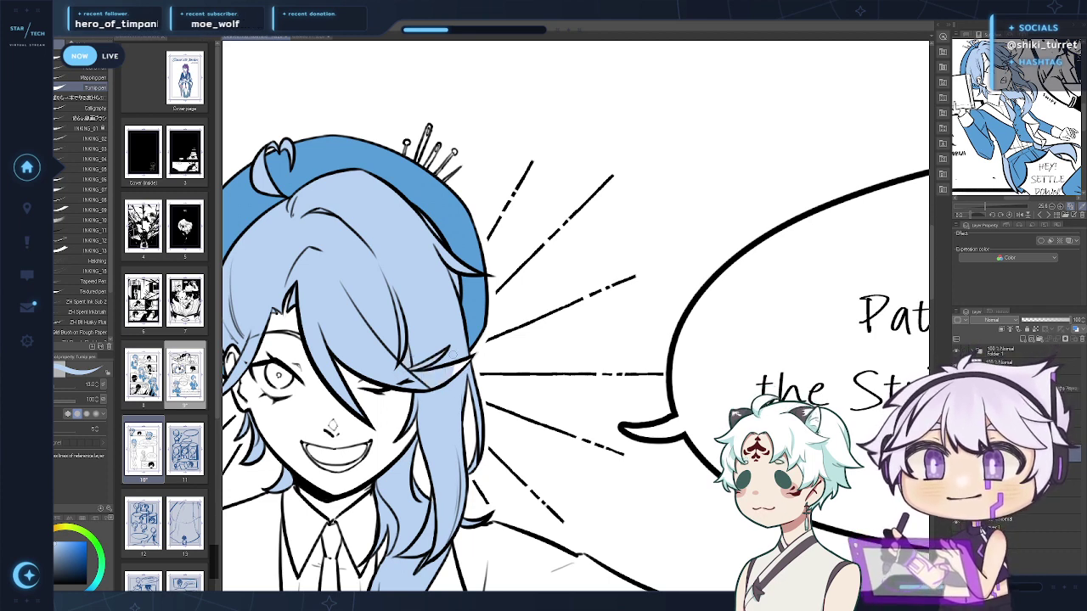
pyautogui.moveTo(459, 380); pyautogui.dragTo(601, 281)
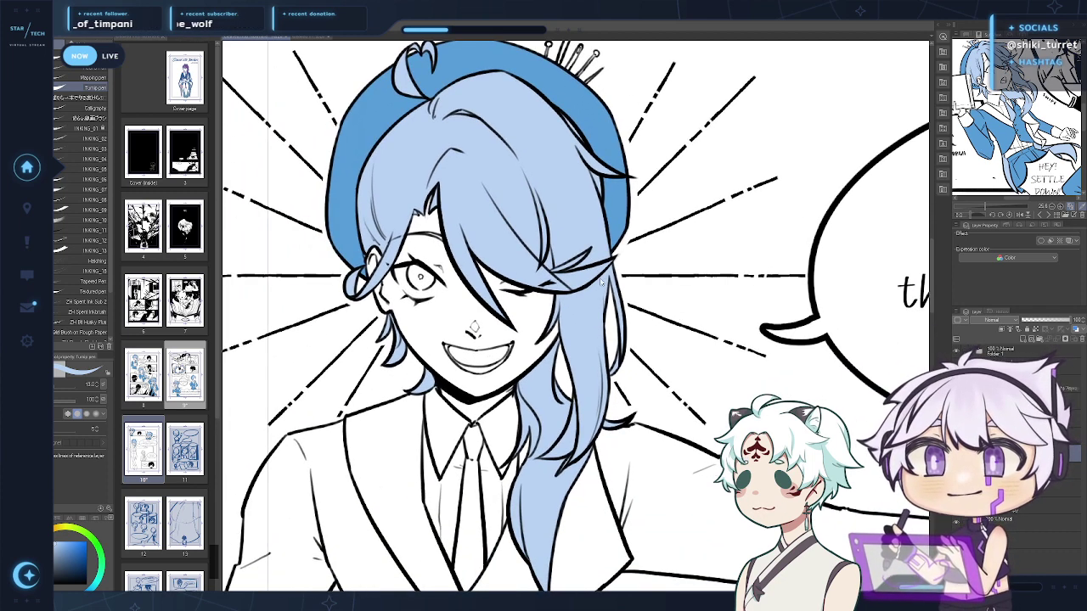
# Paint the winking figure's open eye iris medium blue with the pen
pyautogui.moveTo(321, 483); pyautogui.dragTo(255, 585)
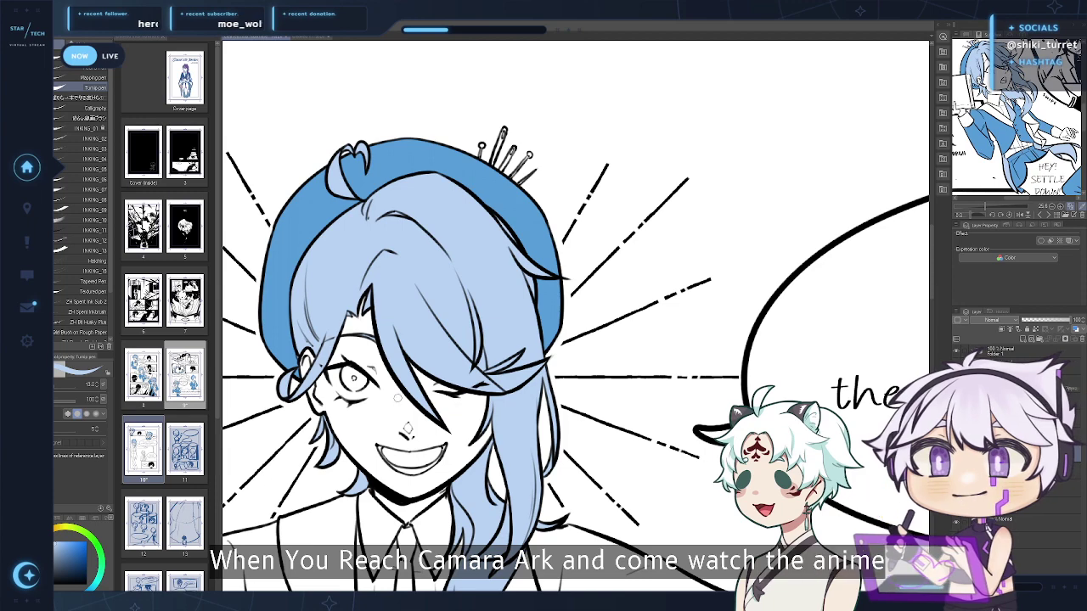
pyautogui.moveTo(376, 337); pyautogui.dragTo(417, 318)
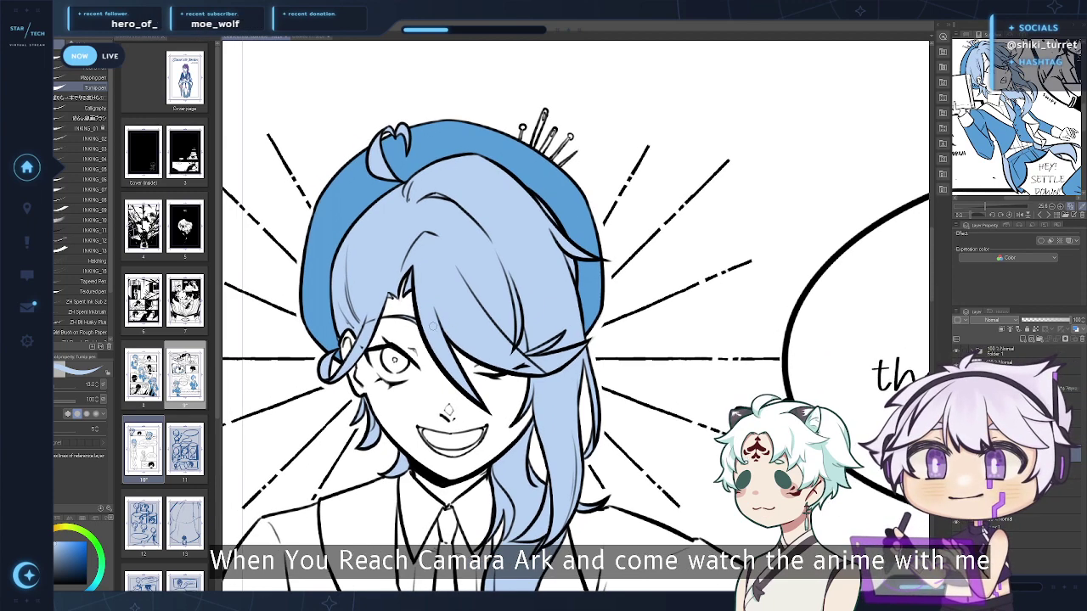
pyautogui.moveTo(388, 360)
pyautogui.mouseDown()
pyautogui.moveTo(391, 336)
pyautogui.moveTo(415, 337)
pyautogui.mouseUp()
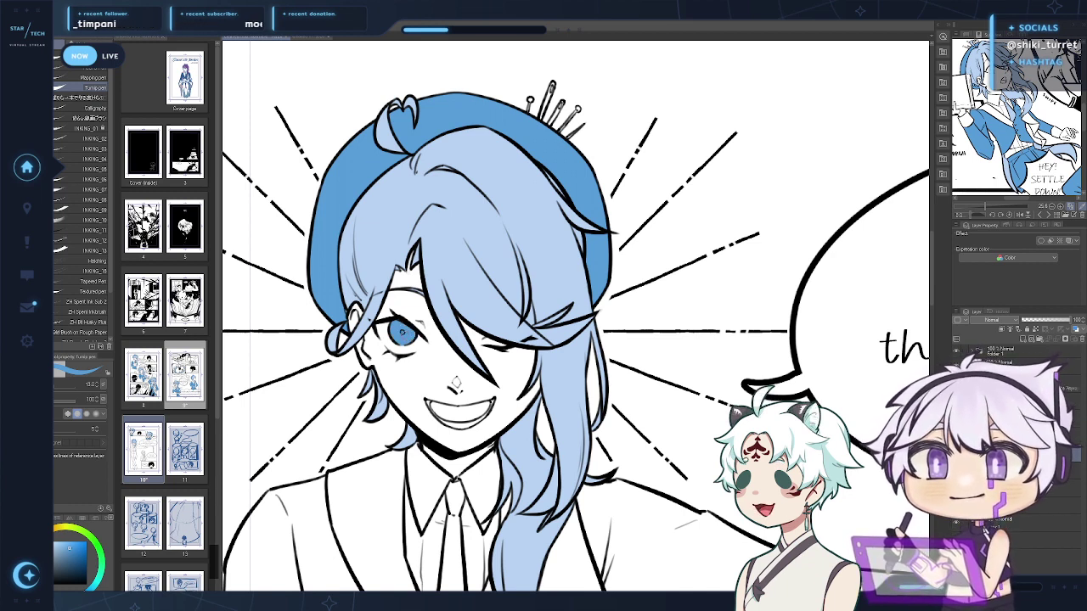
# Check the eye on the reference page, add a matching white four-pointed sparkle to the iris, and save the page
pyautogui.moveTo(985, 209); pyautogui.dragTo(1002, 208)
pyautogui.moveTo(1005, 97); pyautogui.dragTo(1053, 365)
pyautogui.moveTo(1011, 102); pyautogui.dragTo(1018, 177)
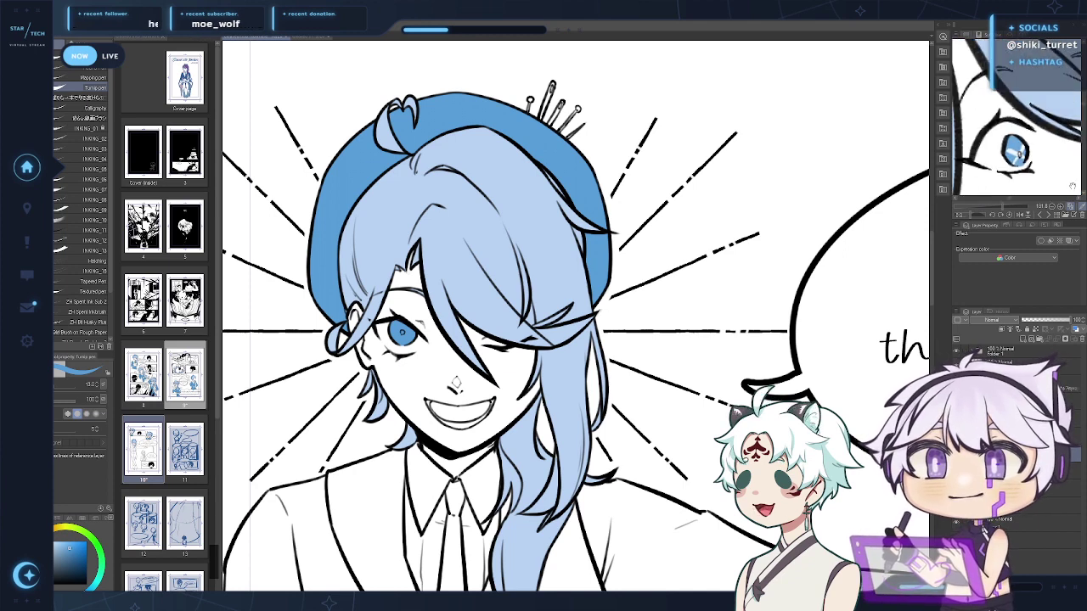
pyautogui.click(981, 207)
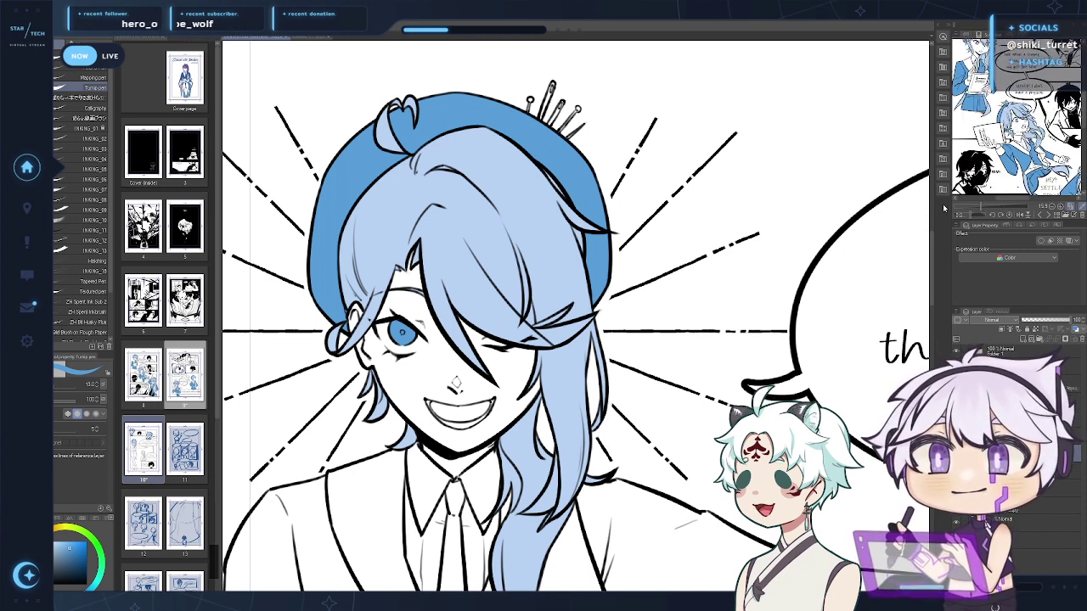
pyautogui.keyDown('alt'); pyautogui.click(375, 304); pyautogui.keyUp('alt')
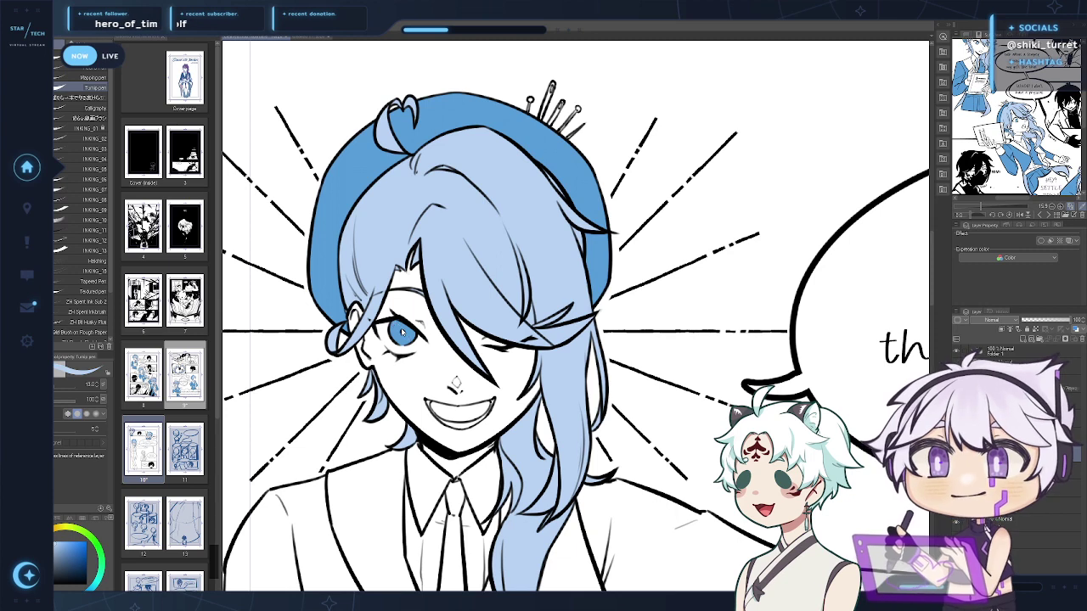
pyautogui.press('c')
pyautogui.moveTo(396, 324); pyautogui.dragTo(407, 339)
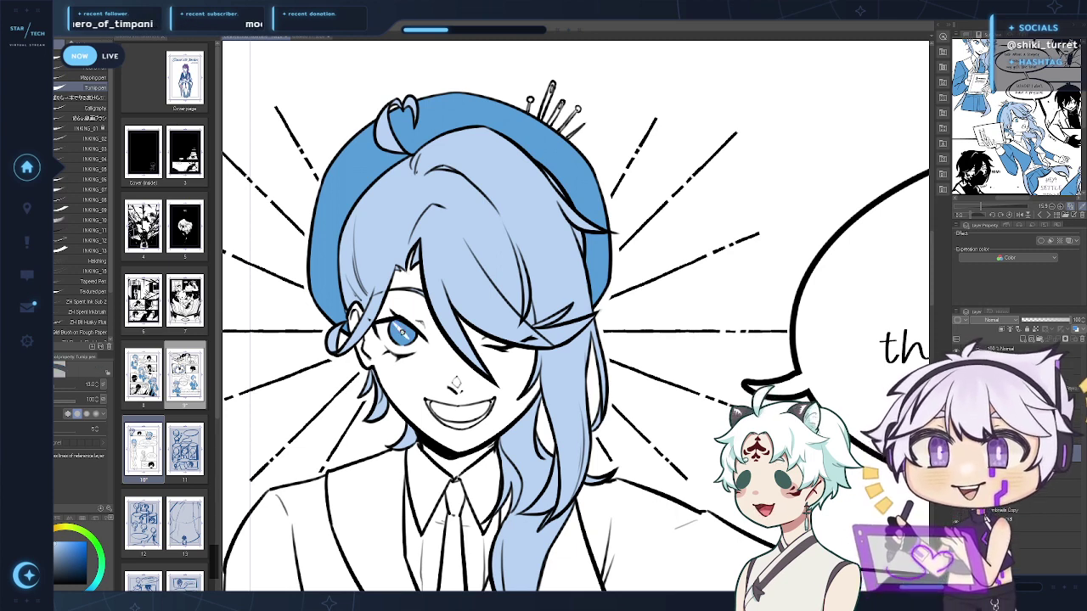
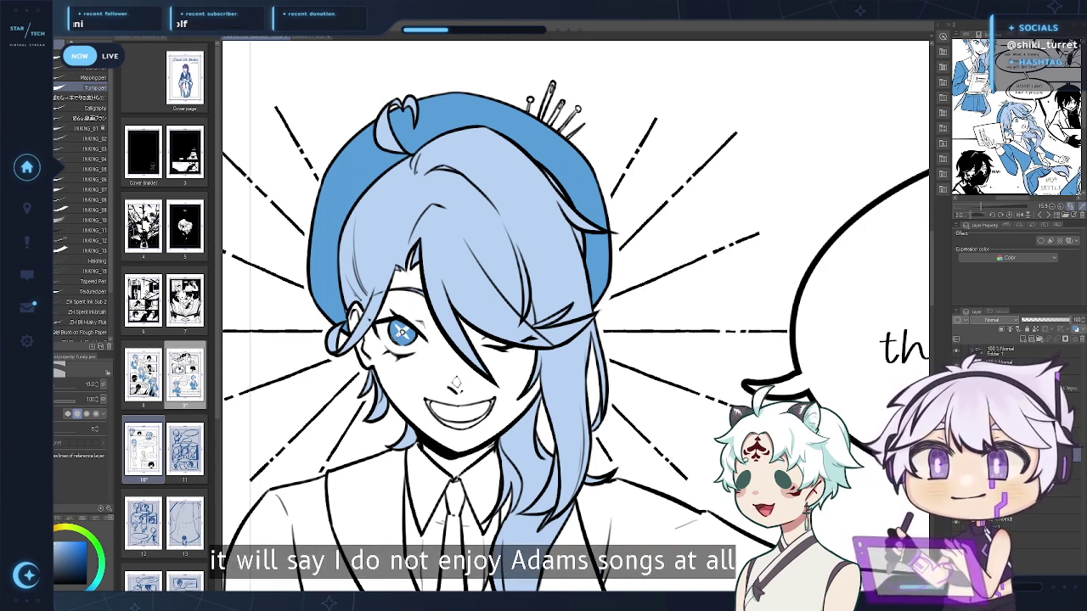
pyautogui.hotkey('ctrl', 's')
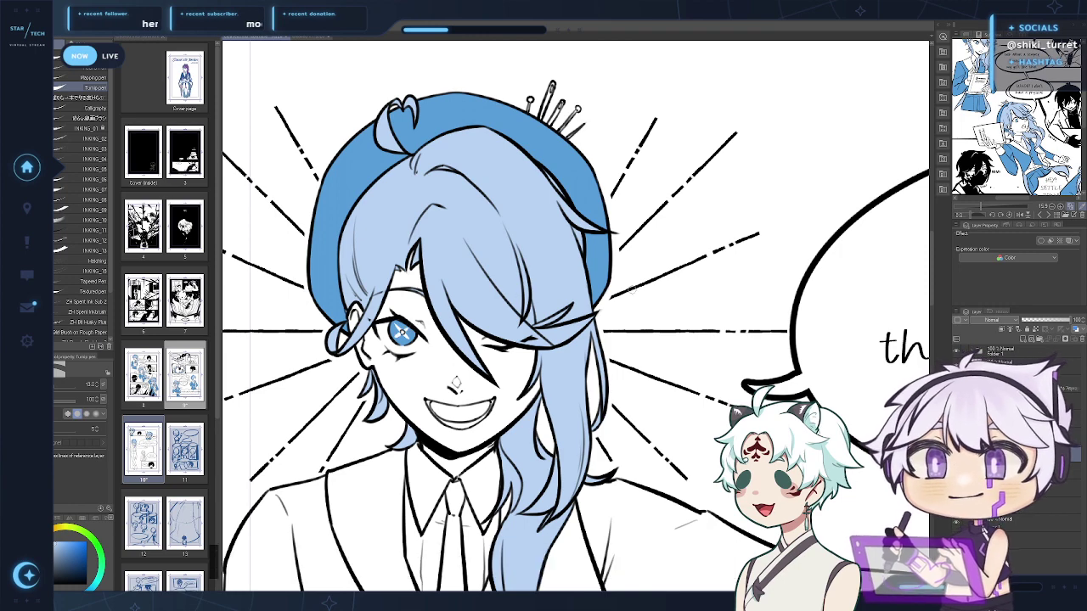
# Fill the winking figure's outstretched sleeve medium blue
pyautogui.moveTo(632, 290); pyautogui.dragTo(624, 233)
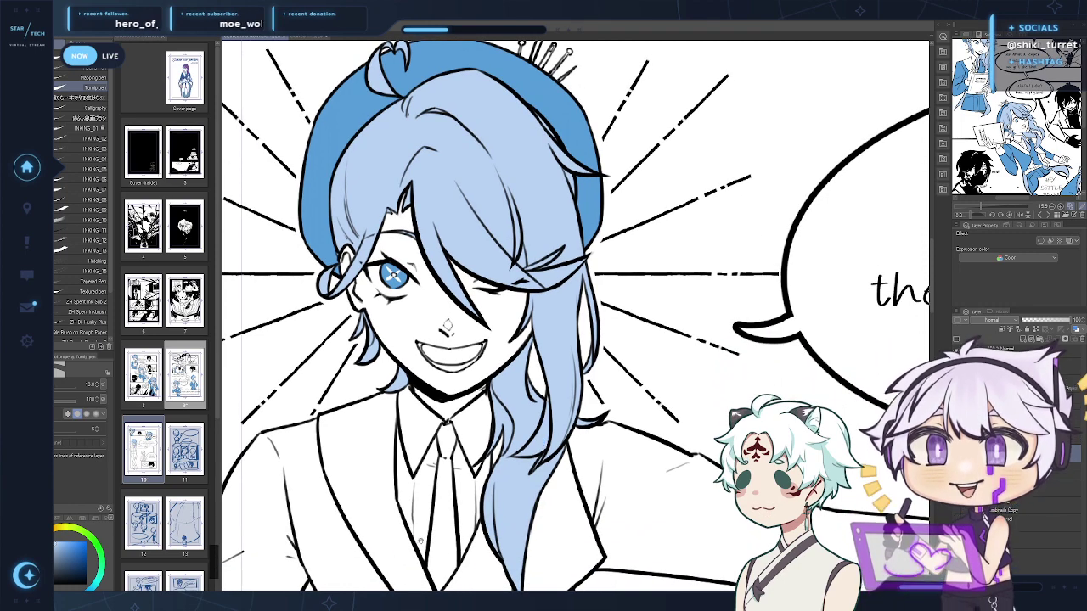
pyautogui.moveTo(421, 542); pyautogui.dragTo(404, 535)
pyautogui.hotkey('ctrl', 'space')
pyautogui.moveTo(463, 503); pyautogui.dragTo(382, 503)
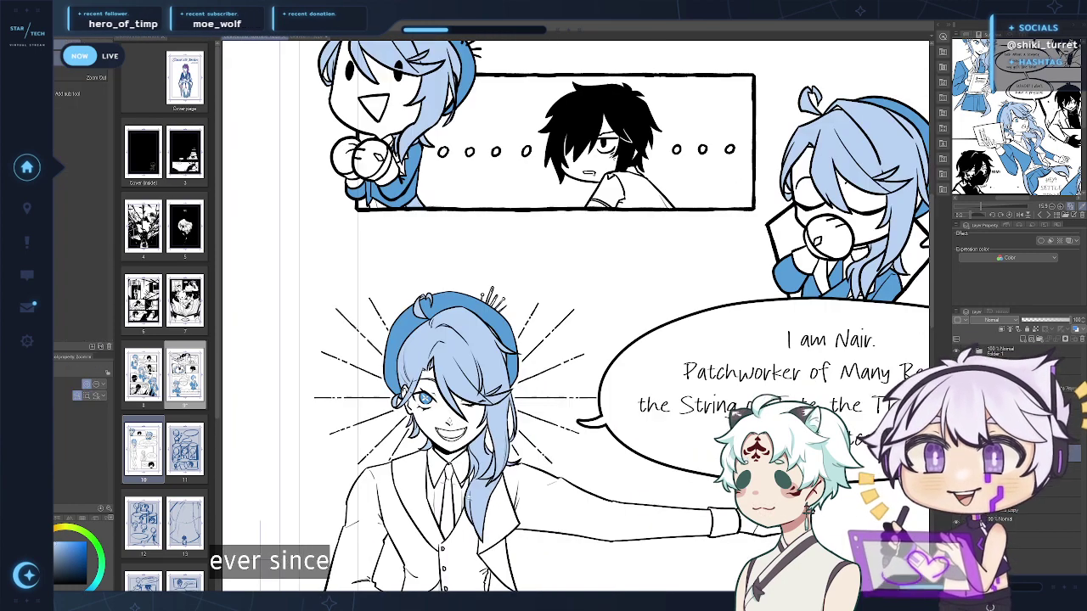
pyautogui.moveTo(496, 552); pyautogui.dragTo(496, 457)
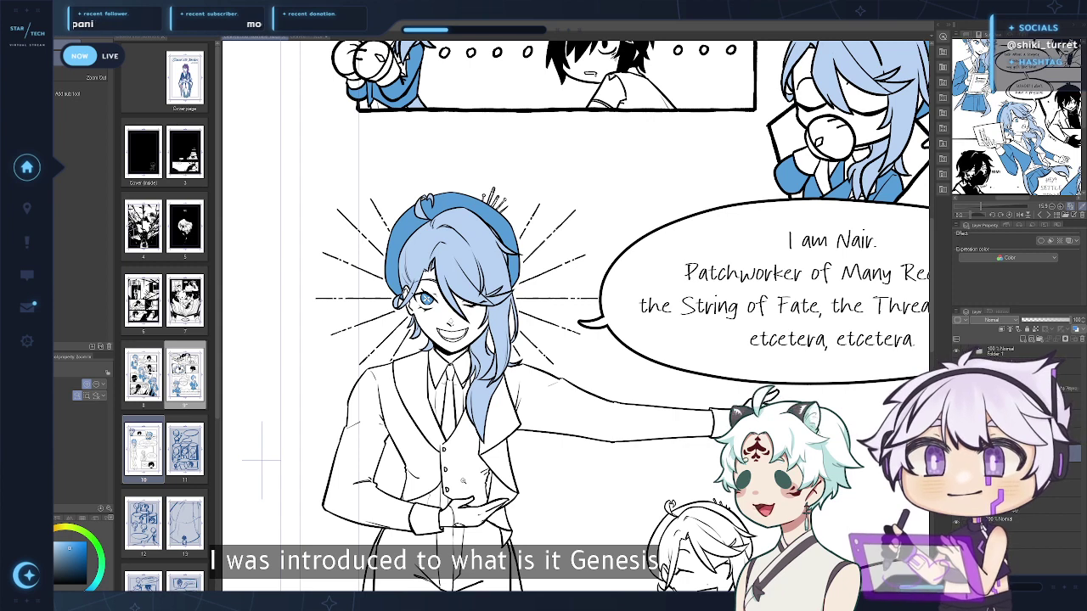
pyautogui.moveTo(462, 481); pyautogui.dragTo(445, 427)
pyautogui.press('g')
pyautogui.click(581, 369)
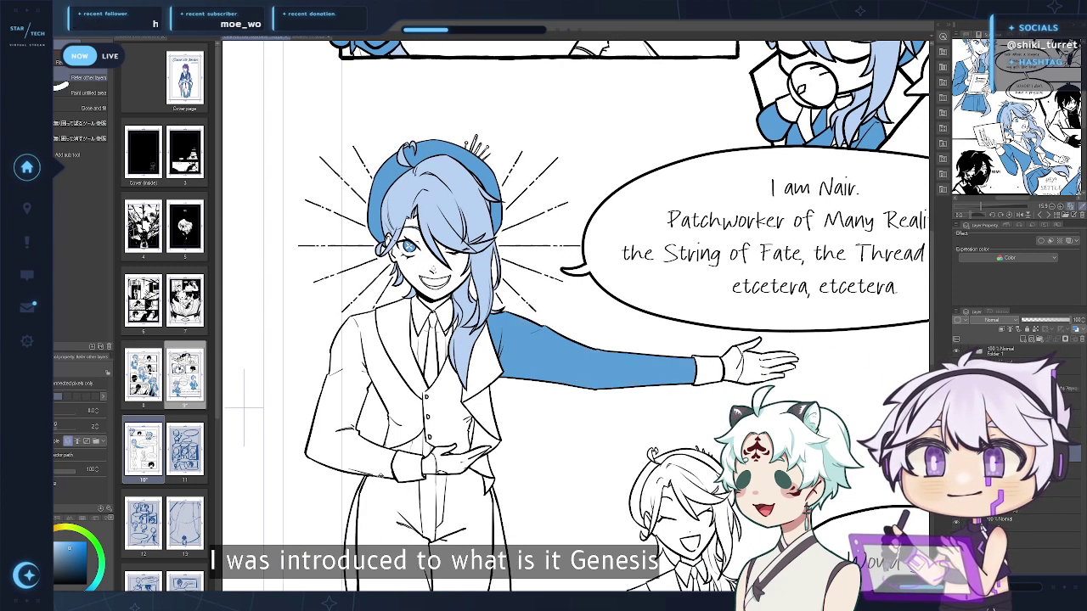
pyautogui.click(449, 397)
pyautogui.click(391, 382)
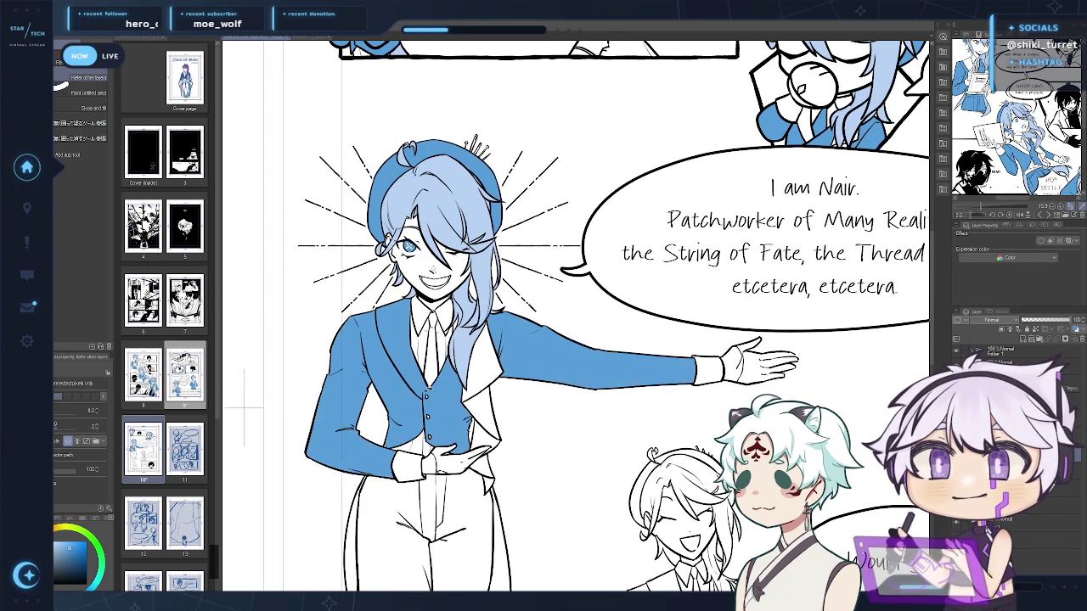
pyautogui.hotkey('ctrl', 'z')
pyautogui.hotkey('ctrl', 'z')
# Close the gap where the lapels meet above the vest buttons with a short pen stroke, trimming its overshoot and undoing the trial fill
pyautogui.hotkey('ctrl', 'space')
pyautogui.moveTo(431, 390); pyautogui.dragTo(476, 389)
pyautogui.press('p')
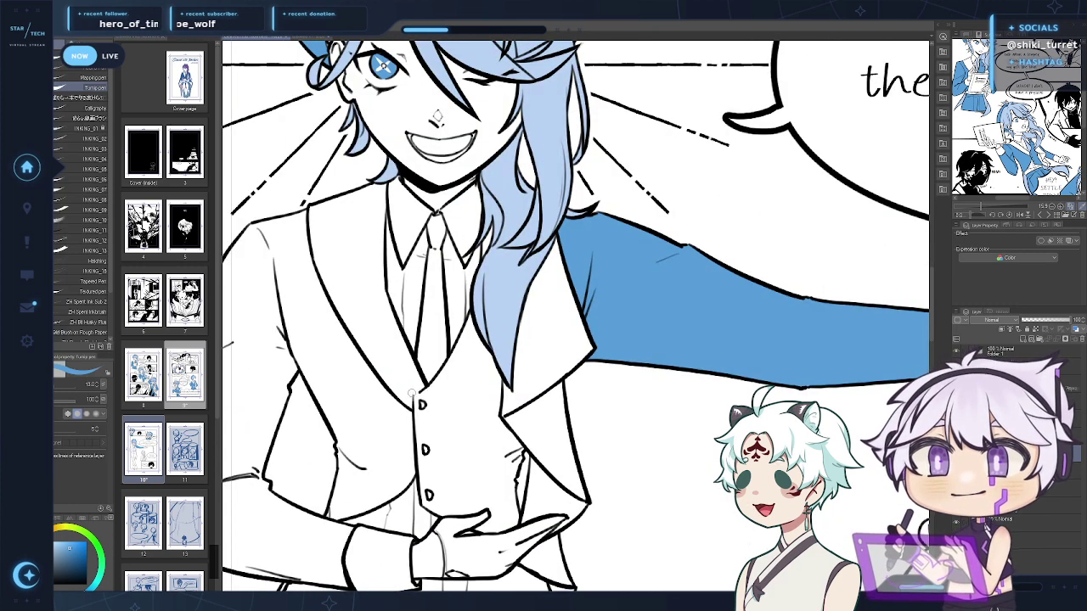
pyautogui.moveTo(409, 395); pyautogui.dragTo(422, 386)
pyautogui.press('g')
pyautogui.click(467, 396)
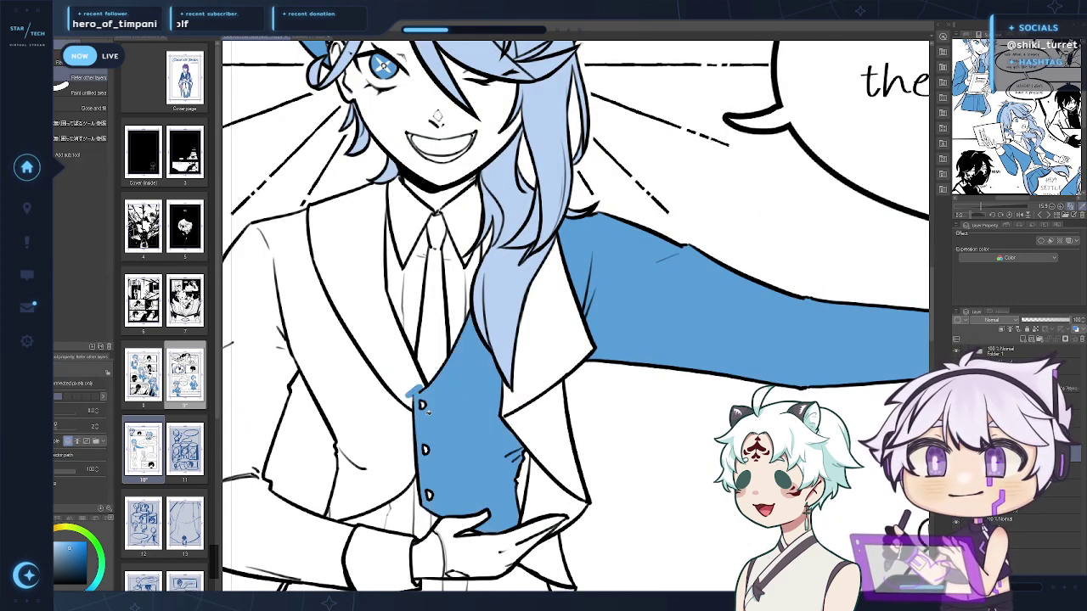
pyautogui.hotkey('ctrl', 'z')
pyautogui.press('e')
pyautogui.moveTo(408, 396)
pyautogui.mouseDown()
pyautogui.moveTo(441, 380)
pyautogui.moveTo(424, 394)
pyautogui.mouseUp()
pyautogui.press('p')
pyautogui.hotkey('ctrl', 'z')
# Fill the winking figure's vest and the jacket with its bent sleeve medium blue, leaving the lapels white
pyautogui.press('g')
pyautogui.click(458, 400)
pyautogui.click(386, 425)
pyautogui.press('p')
pyautogui.hotkey('ctrl', 'space')
pyautogui.moveTo(477, 360); pyautogui.dragTo(477, 404)
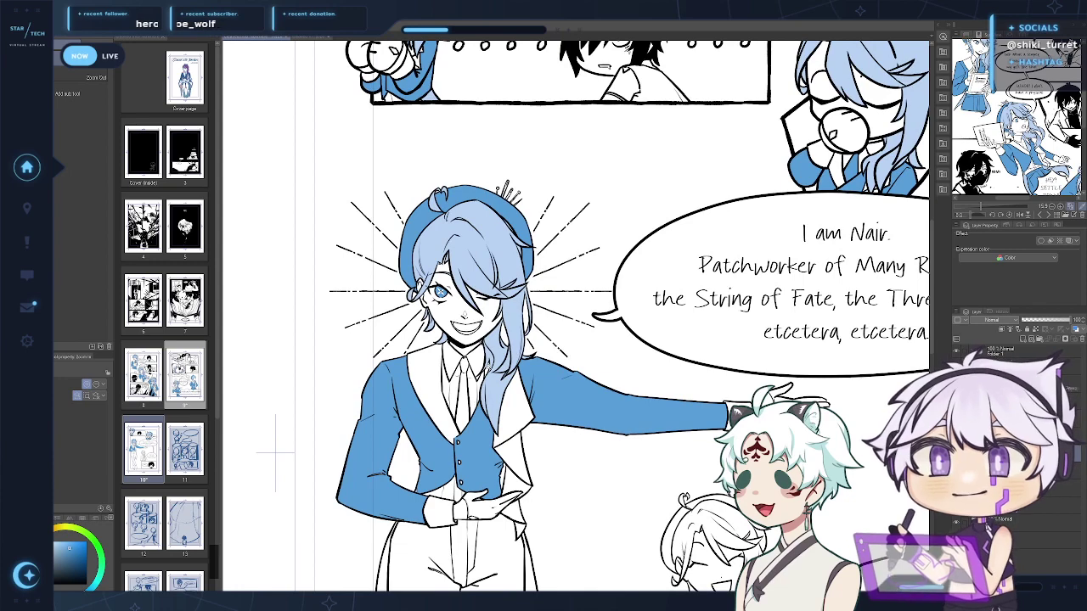
# Fill the winking figure's necktie and its knot medium blue, and save the page
pyautogui.press('g')
pyautogui.hotkey('ctrl', 'space')
pyautogui.moveTo(492, 363); pyautogui.dragTo(552, 362)
pyautogui.press('p')
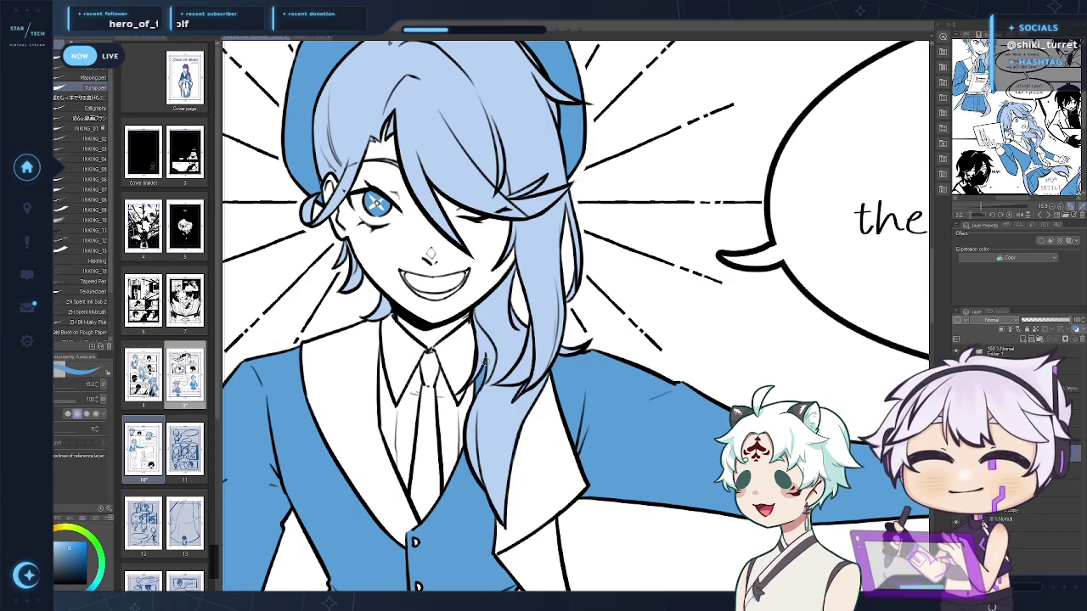
pyautogui.press('g')
pyautogui.press('g')
pyautogui.click(424, 441)
pyautogui.scroll(-1, 450, 446)
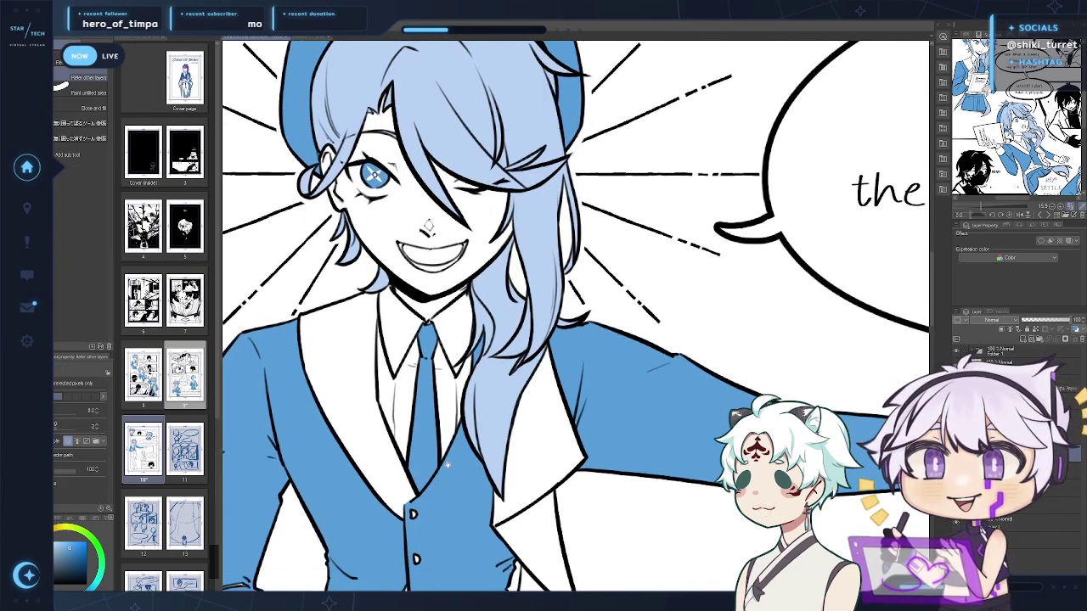
pyautogui.hotkey('ctrl', 's')
# Fill the winking figure's shorts medium blue, including the fly, leaving the cuffs white
pyautogui.hotkey('ctrl', 'space')
pyautogui.moveTo(444, 422); pyautogui.dragTo(367, 422)
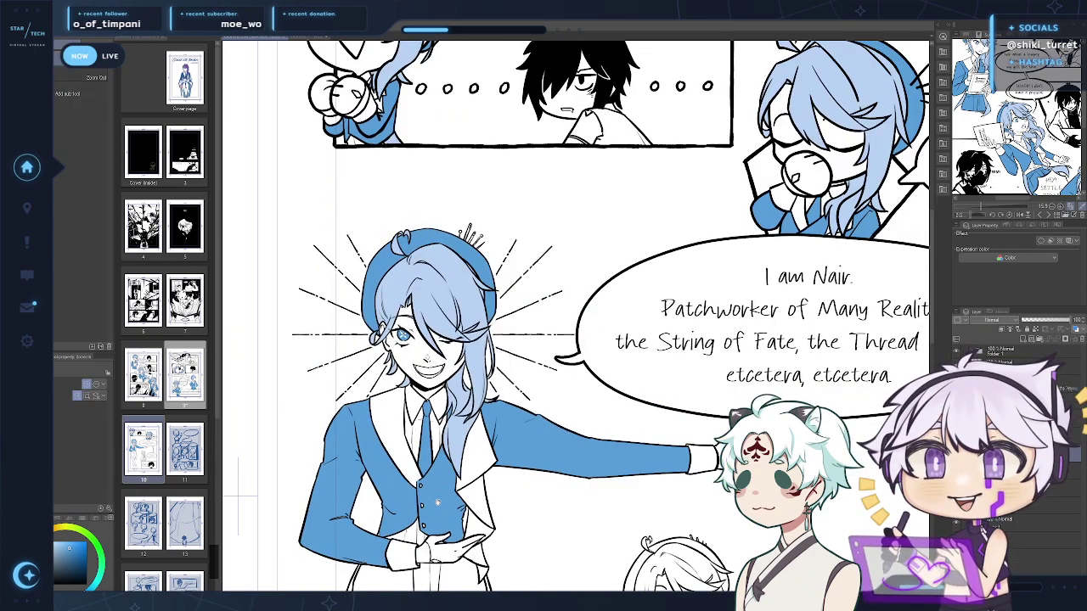
pyautogui.moveTo(438, 470); pyautogui.dragTo(611, 414)
pyautogui.moveTo(547, 432); pyautogui.dragTo(540, 328)
pyautogui.moveTo(519, 395); pyautogui.dragTo(475, 395)
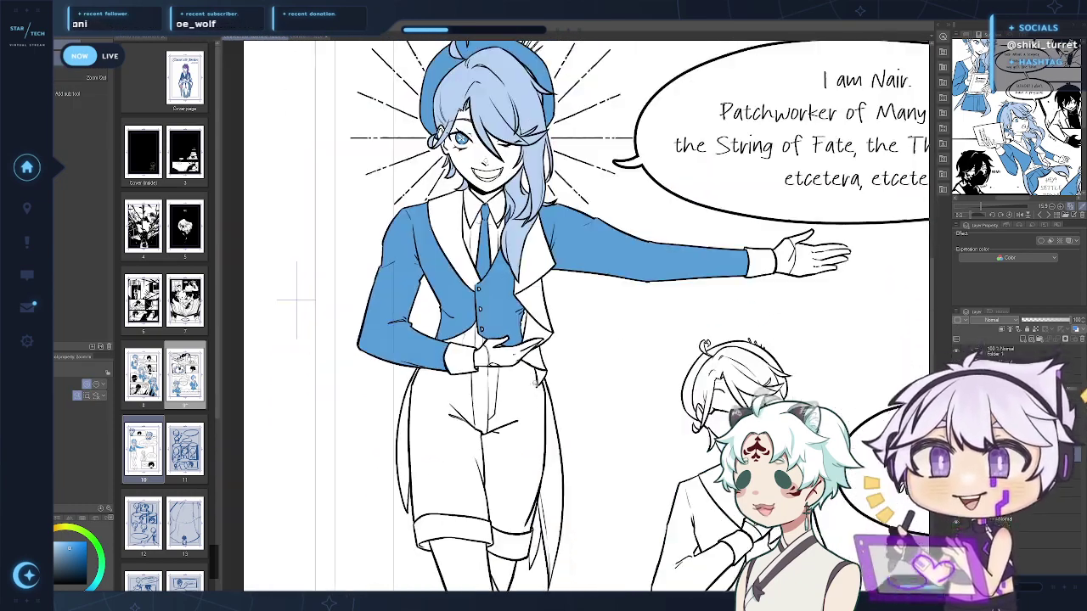
pyautogui.moveTo(510, 433); pyautogui.dragTo(463, 418)
pyautogui.press('g')
pyautogui.click(463, 443)
pyautogui.click(420, 450)
pyautogui.click(436, 389)
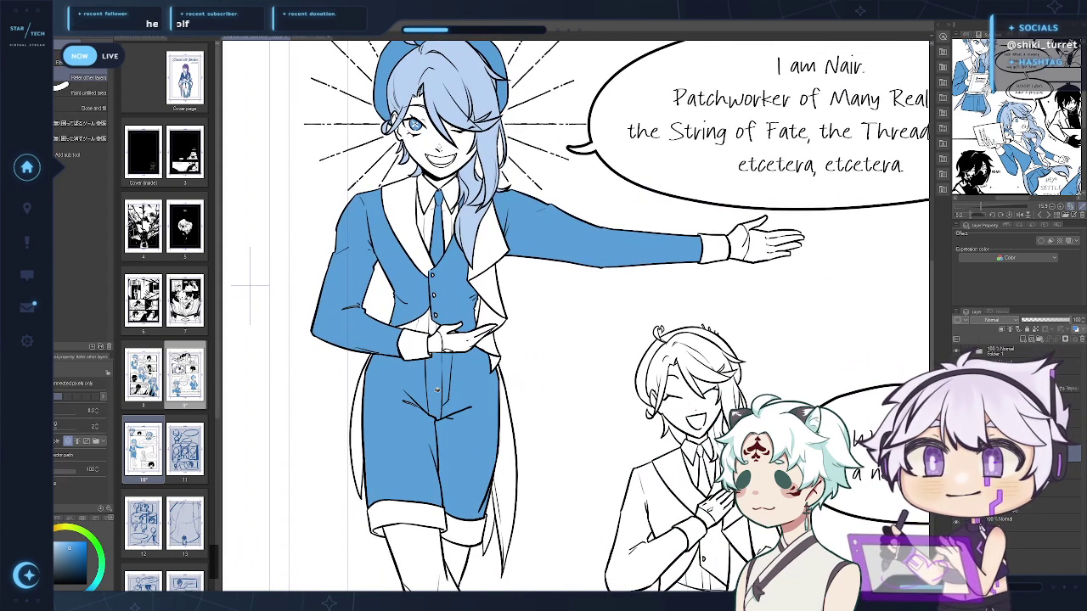
# Fill the inner coat tails on both sides of the shorts light blue, including the narrow lower strip
pyautogui.press('p')
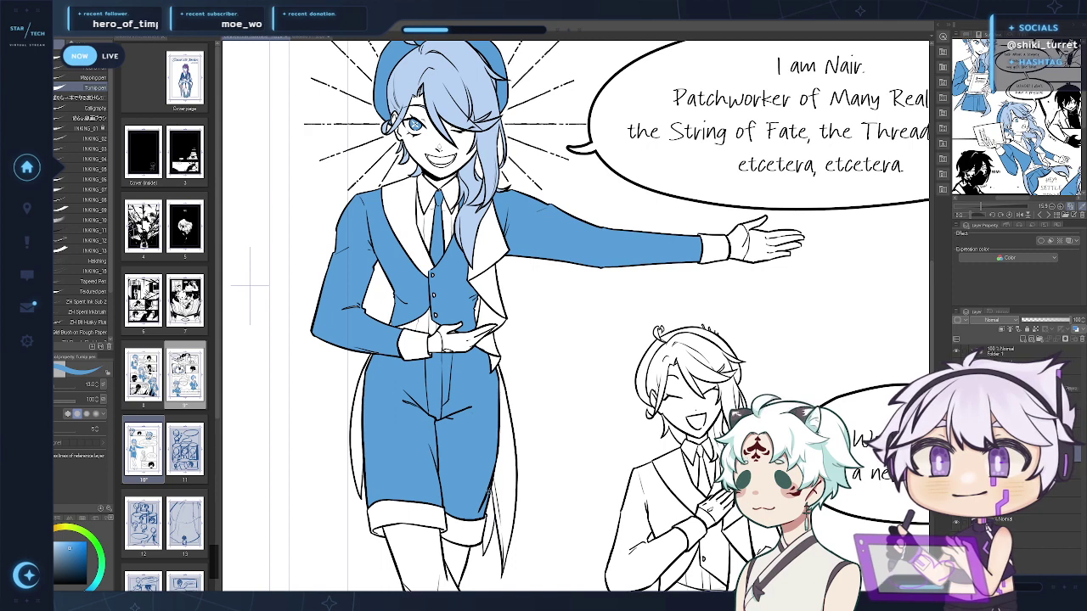
pyautogui.press('g')
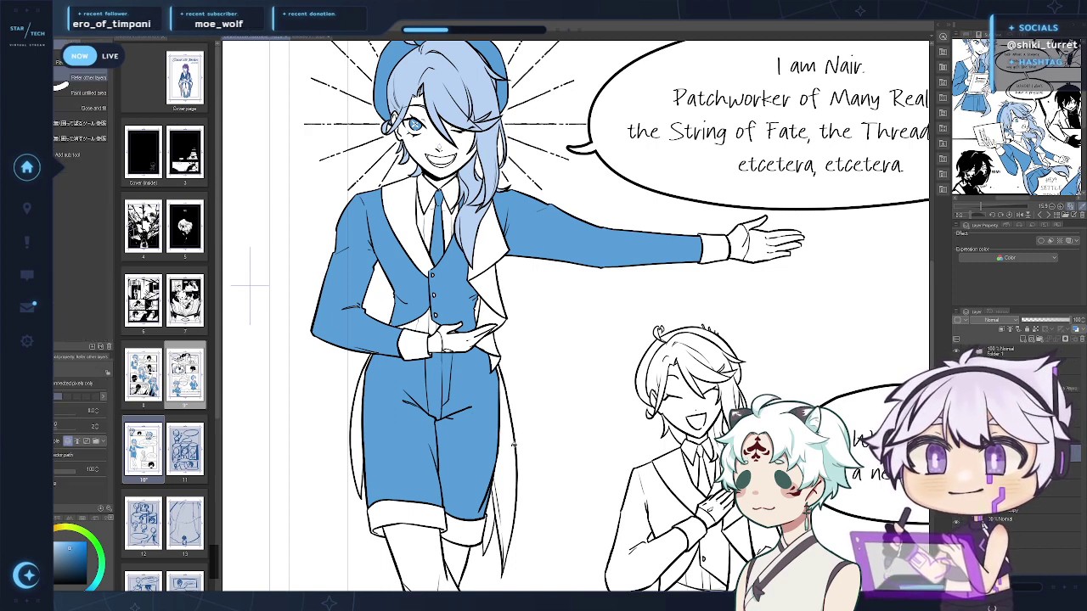
pyautogui.click(510, 448)
pyautogui.click(357, 437)
pyautogui.click(490, 531)
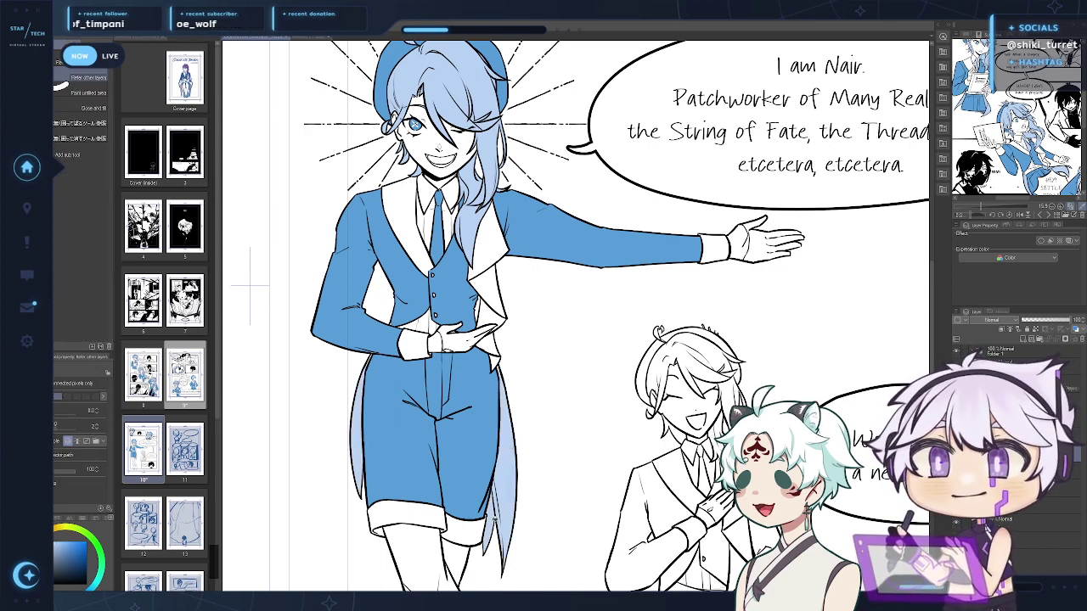
pyautogui.hotkey('ctrl', 'space')
pyautogui.click(380, 354)
pyautogui.press('p')
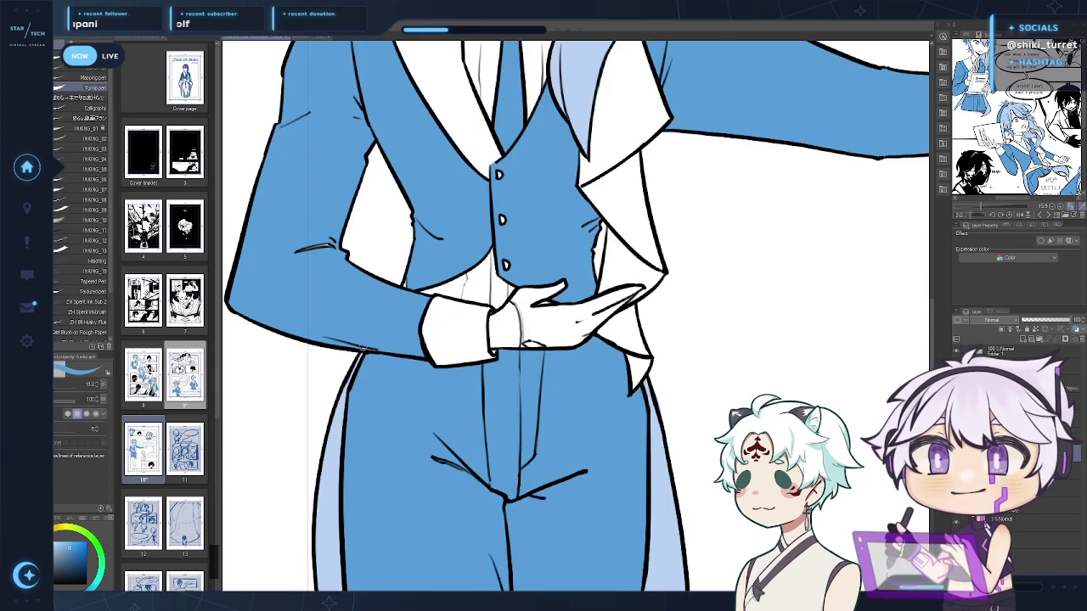
pyautogui.moveTo(668, 348); pyautogui.dragTo(625, 370)
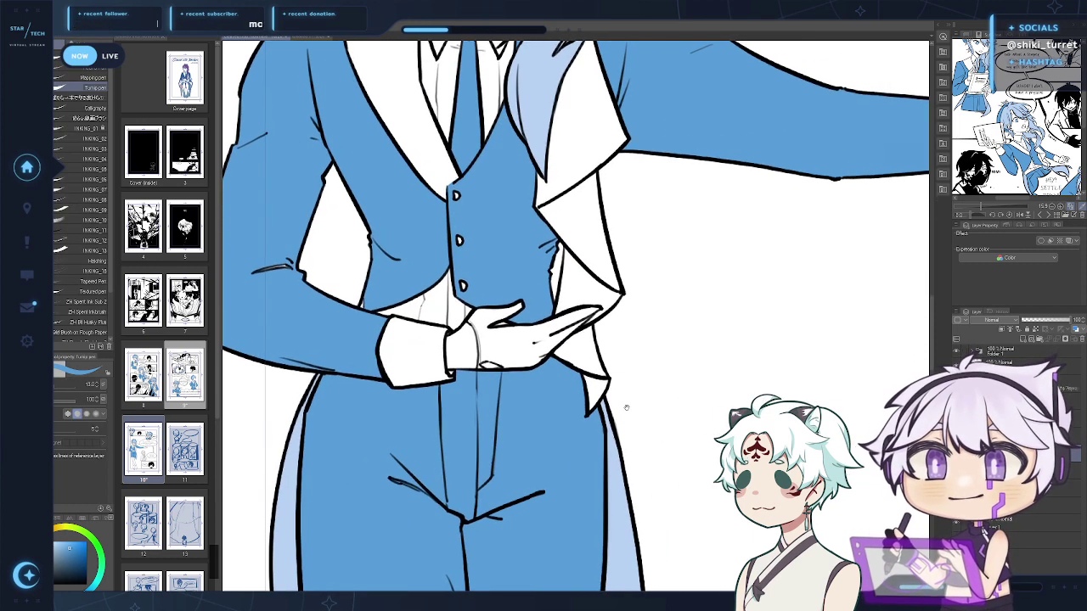
pyautogui.press('/')
# Fill both of the winking figure's ankle boots light blue, painting in the slivers along the toe and ankle outlines
pyautogui.keyDown('alt'); pyautogui.click(502, 482); pyautogui.keyUp('alt')
pyautogui.moveTo(498, 528); pyautogui.dragTo(438, 440)
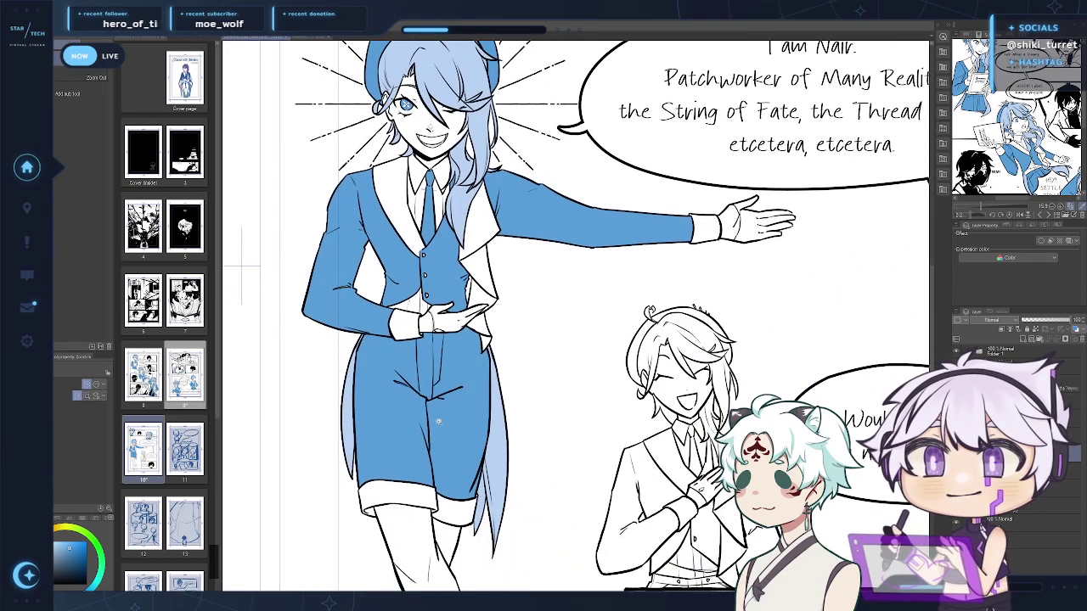
pyautogui.moveTo(517, 501); pyautogui.dragTo(531, 164)
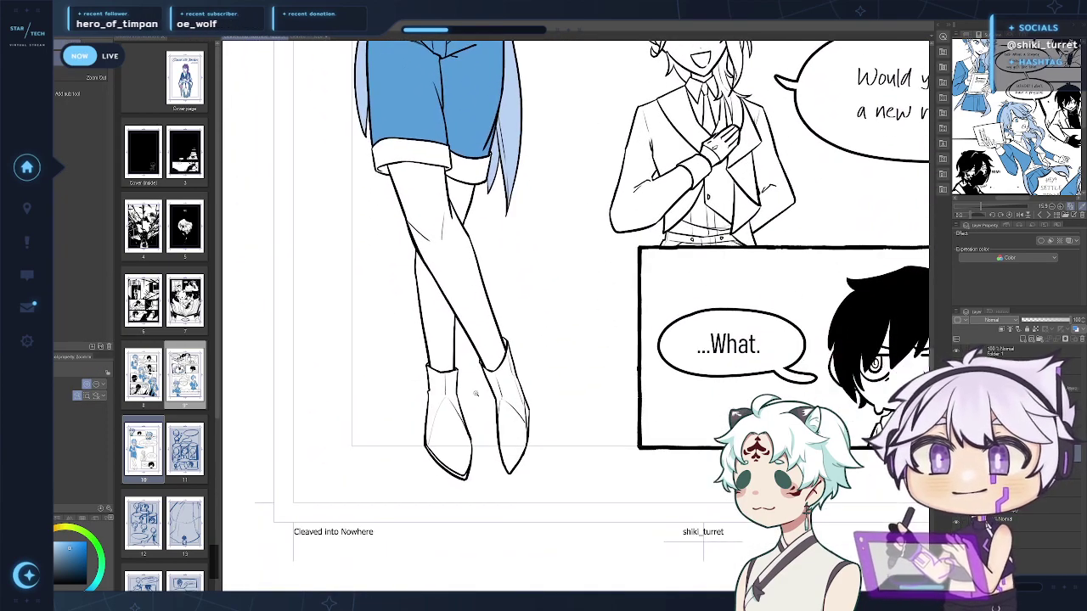
pyautogui.click(469, 408)
pyautogui.press('g')
pyautogui.click(437, 417)
pyautogui.click(517, 341)
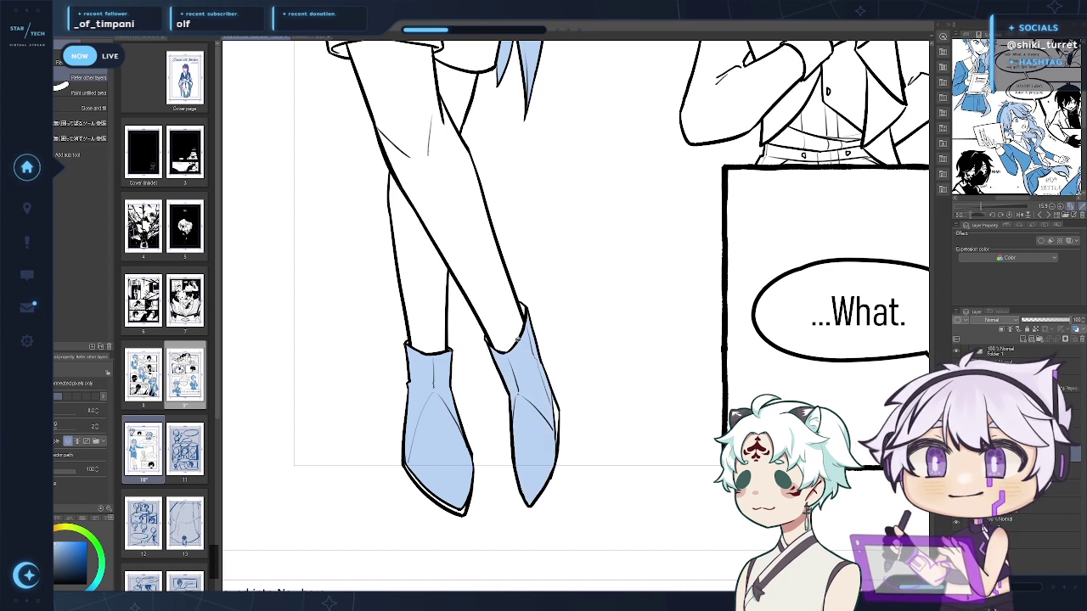
pyautogui.press('p')
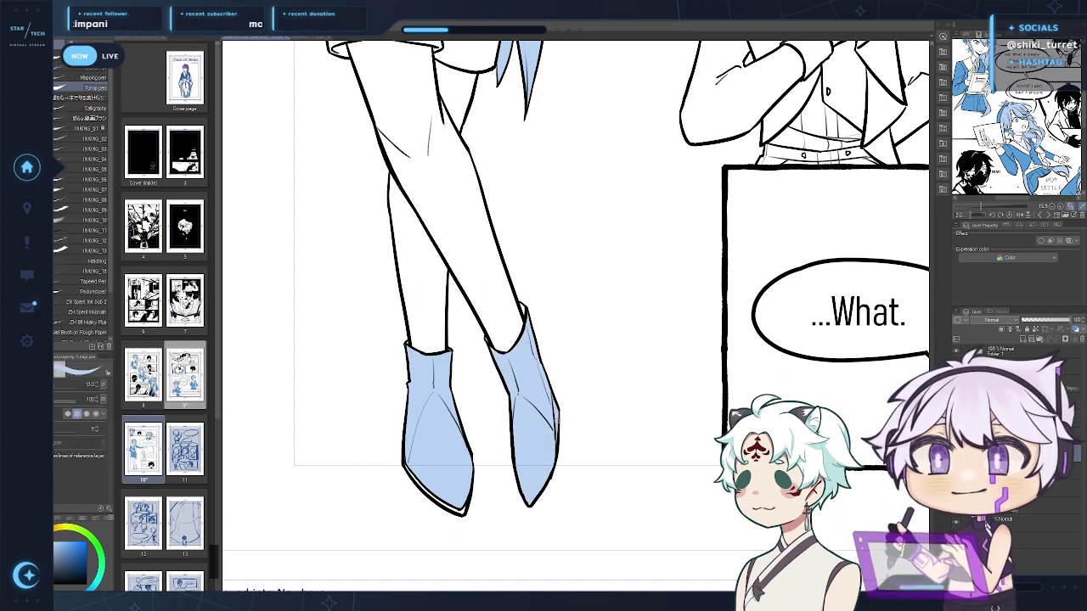
pyautogui.moveTo(406, 465)
pyautogui.mouseDown()
pyautogui.moveTo(433, 498)
pyautogui.moveTo(465, 505)
pyautogui.mouseUp()
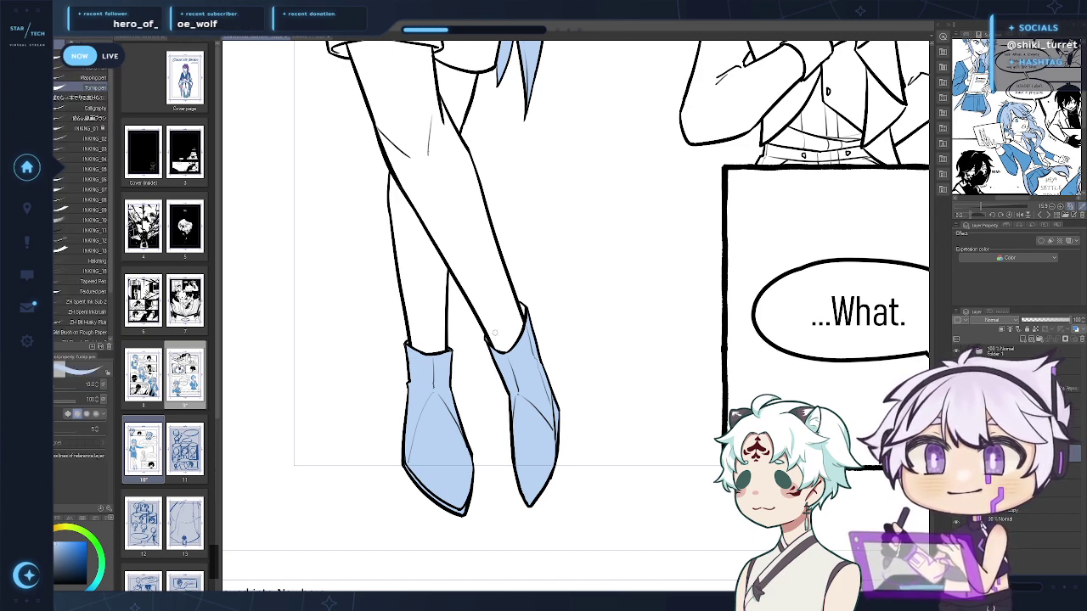
pyautogui.moveTo(521, 305); pyautogui.dragTo(525, 315)
# Fill the beret of the smiling figure with closed eyes medium blue on both sides of the hair
pyautogui.press('/')
pyautogui.keyDown('alt'); pyautogui.click(643, 287); pyautogui.keyUp('alt')
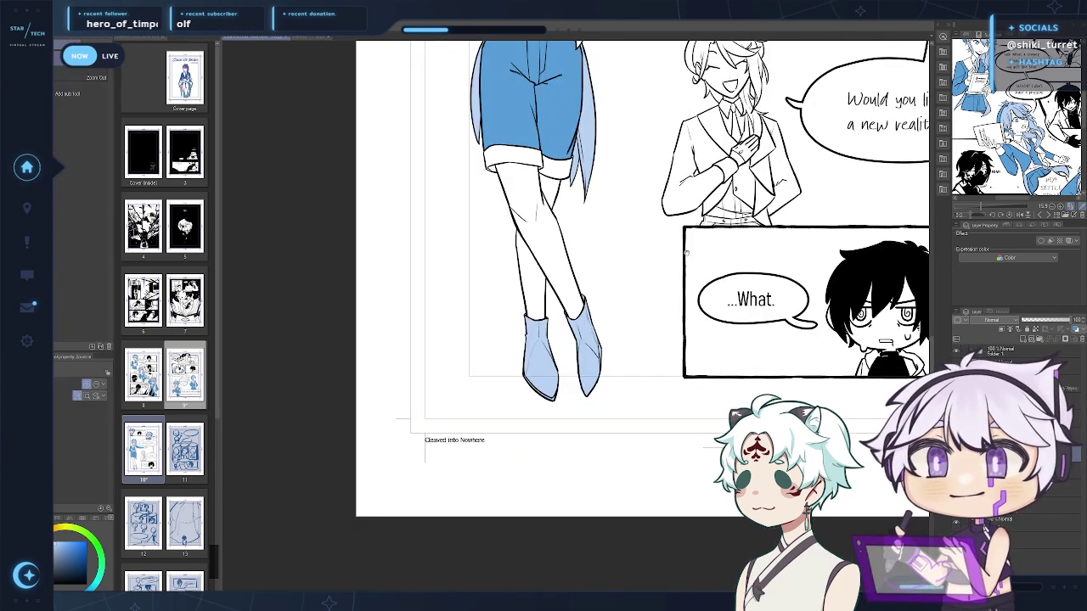
pyautogui.moveTo(686, 253); pyautogui.dragTo(361, 548)
pyautogui.click(461, 394)
pyautogui.moveTo(461, 394); pyautogui.dragTo(578, 404)
pyautogui.press('g')
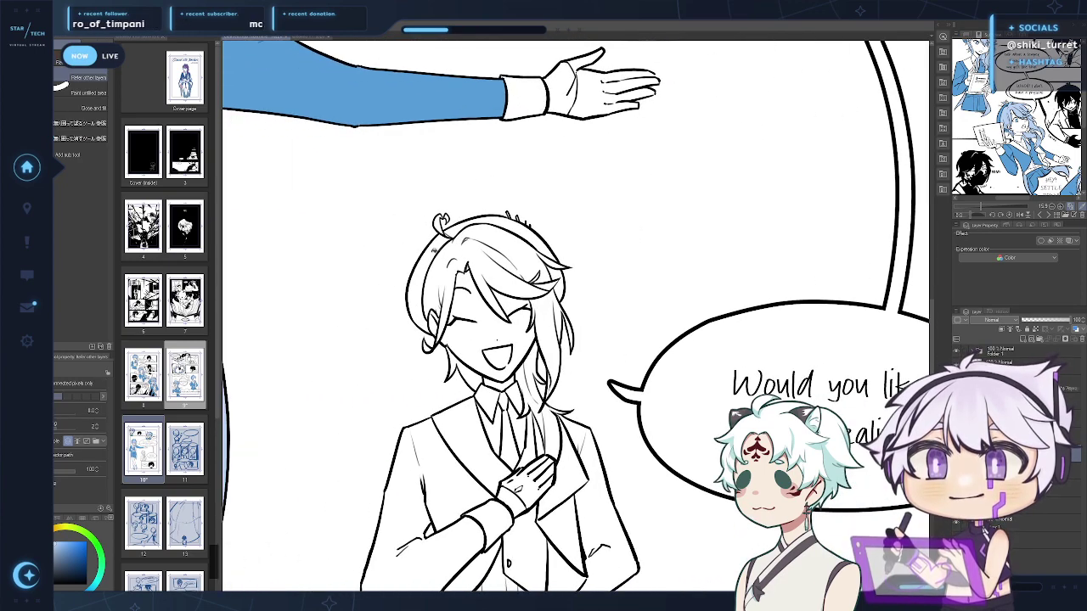
pyautogui.click(421, 286)
pyautogui.click(488, 220)
pyautogui.click(559, 283)
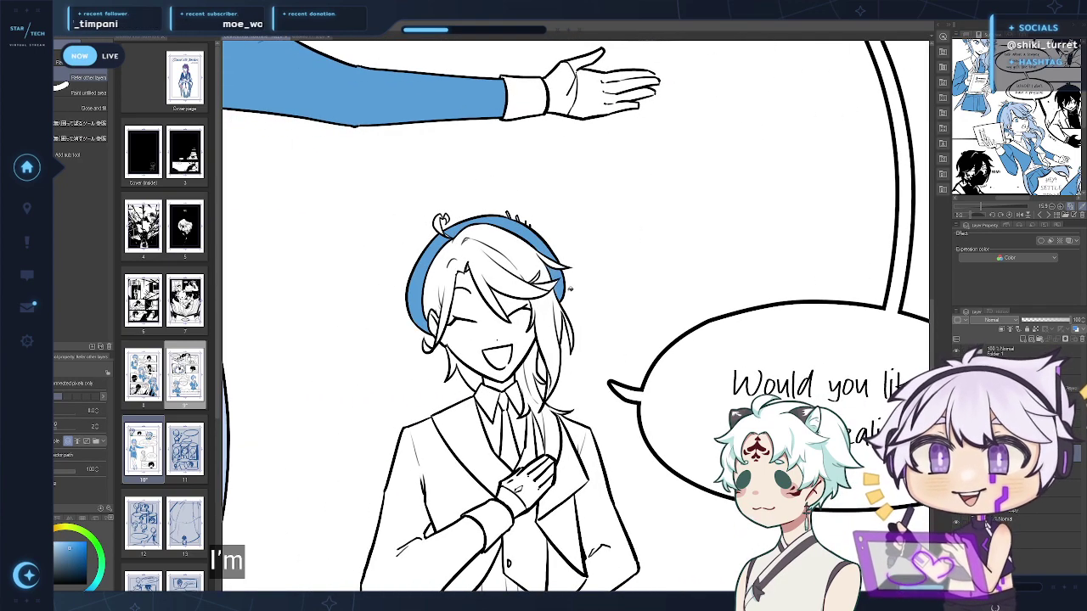
# Fill the smiling figure's fringe and long side lock light blue, touching up the small strands and the curl on top
pyautogui.press('x')
pyautogui.click(501, 256)
pyautogui.click(552, 299)
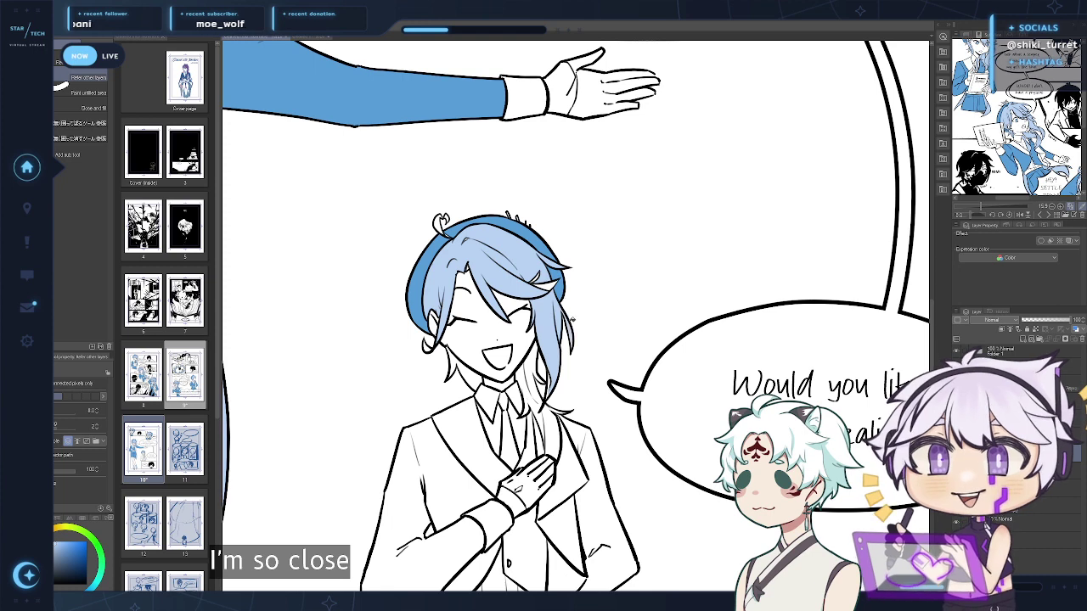
pyautogui.press('p')
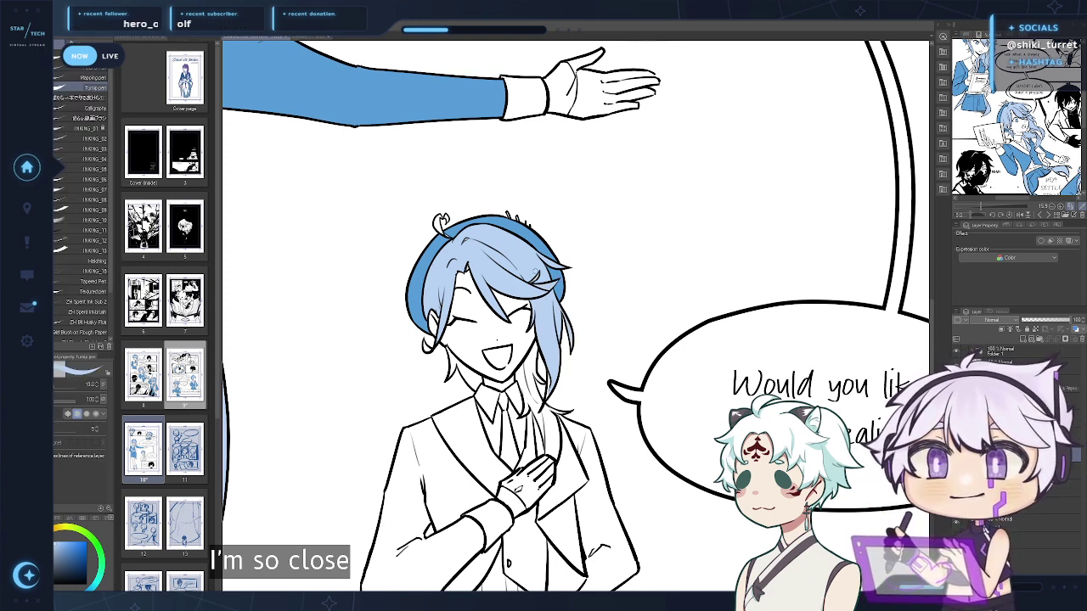
pyautogui.press('g')
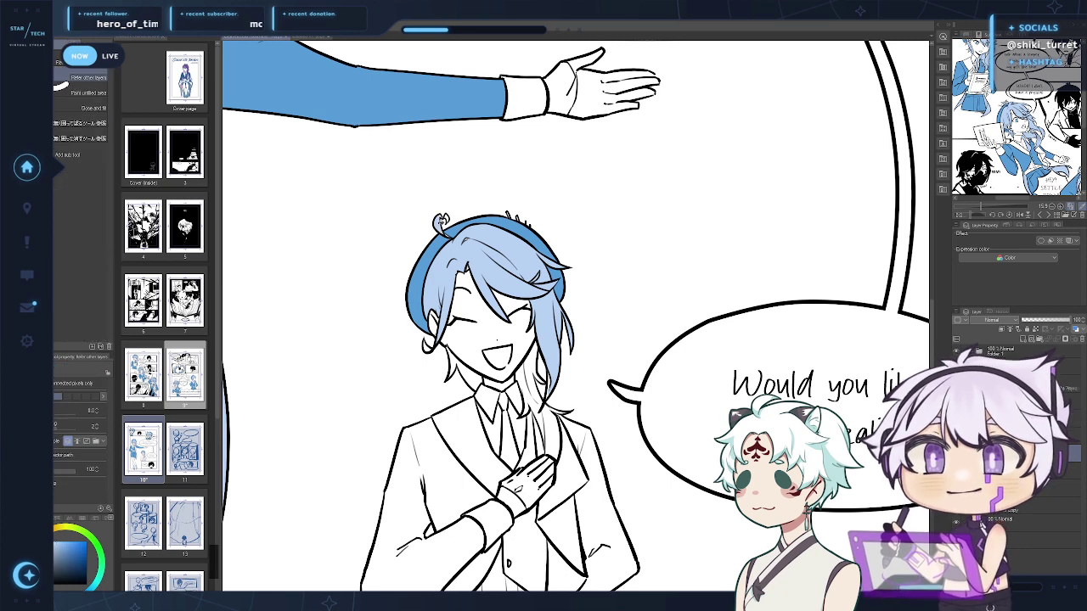
pyautogui.press('p')
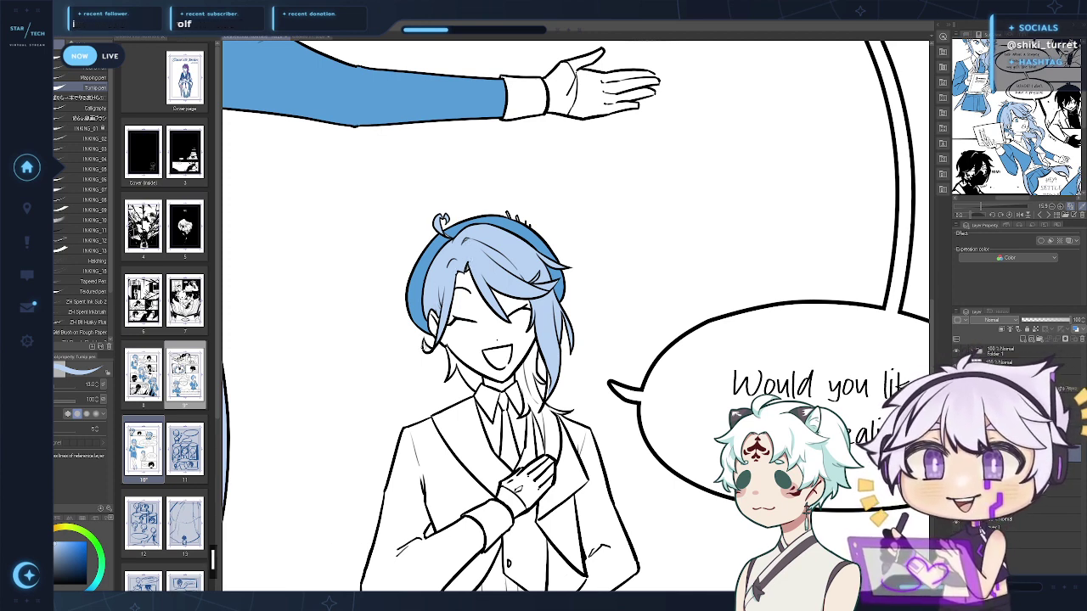
# Fill the smiling figure's remaining hair light blue, including the strands beside the neck and the lock falling behind the hand
pyautogui.press('g')
pyautogui.press('g')
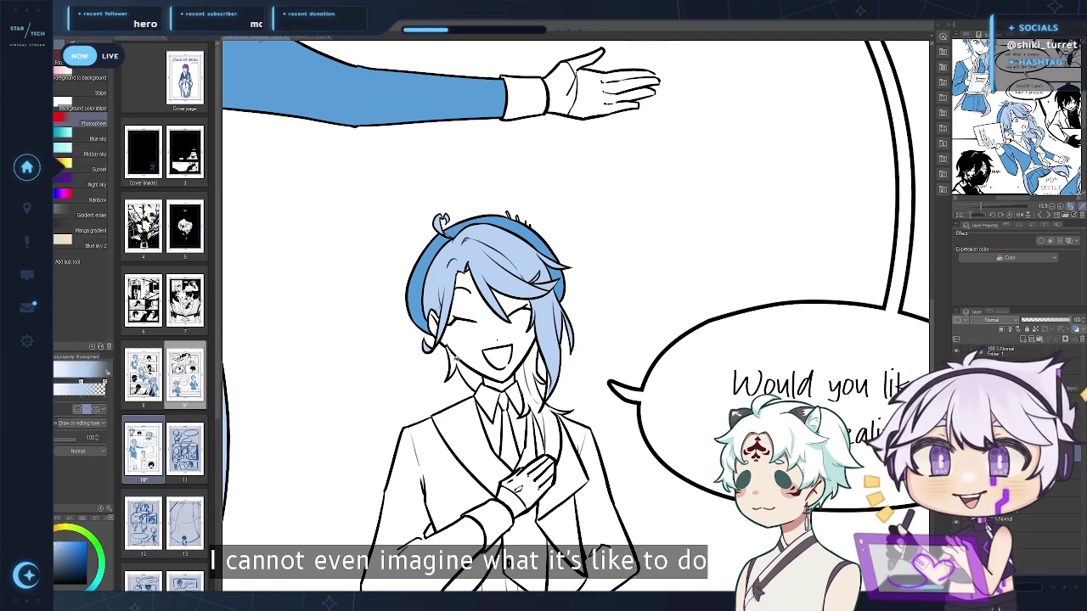
pyautogui.click(527, 373)
pyautogui.press('p')
pyautogui.moveTo(551, 396); pyautogui.dragTo(541, 362)
pyautogui.press('g')
pyautogui.click(537, 369)
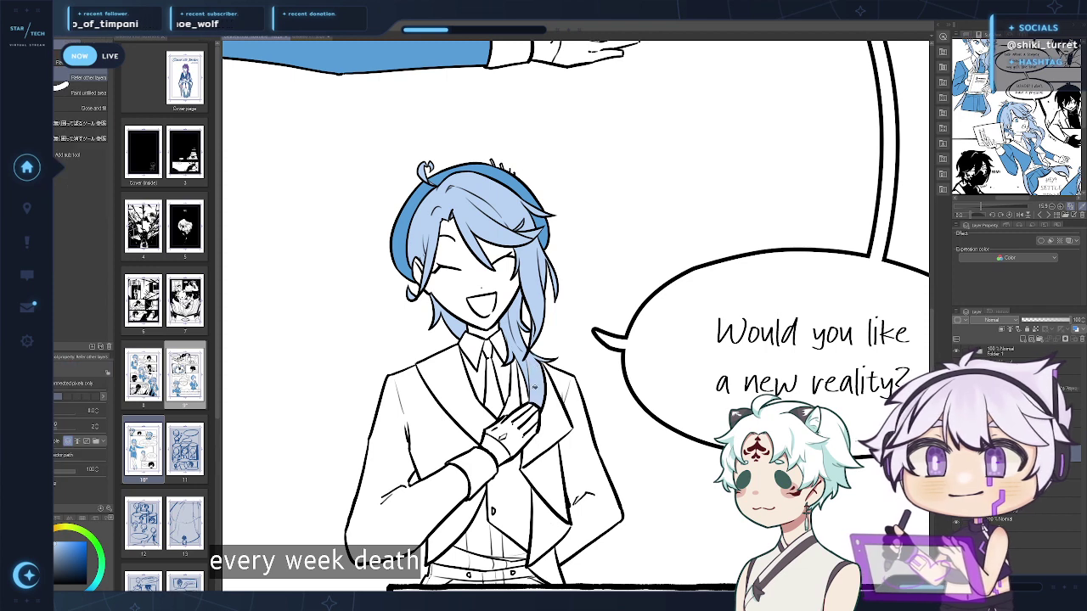
pyautogui.press('p')
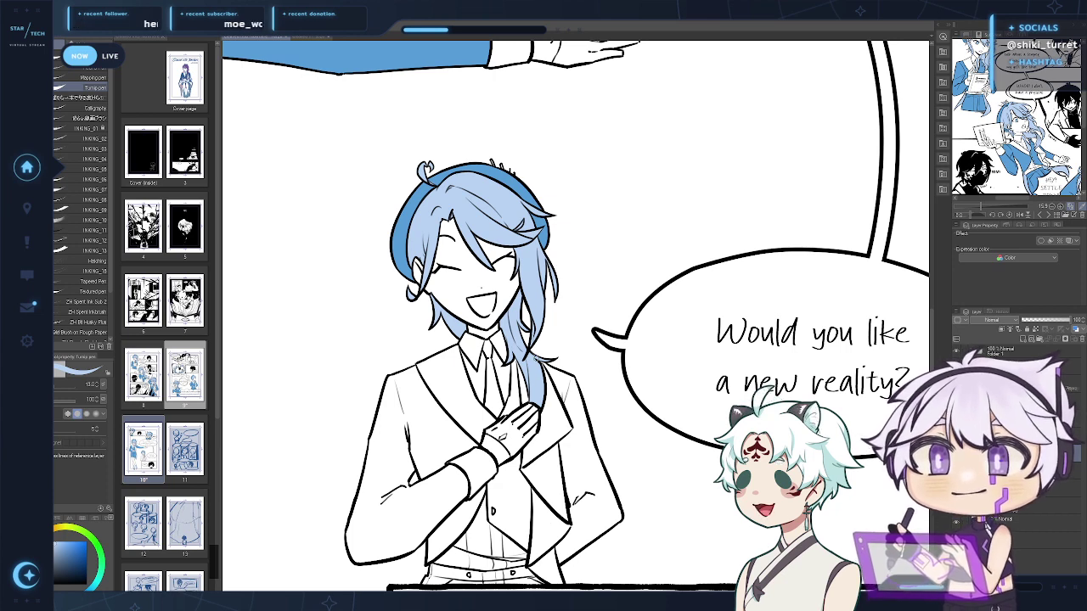
# Fill the smiling figure's necktie, its knot and the small vest area above the hand medium blue
pyautogui.press('g')
pyautogui.click(493, 388)
pyautogui.click(490, 349)
pyautogui.click(520, 399)
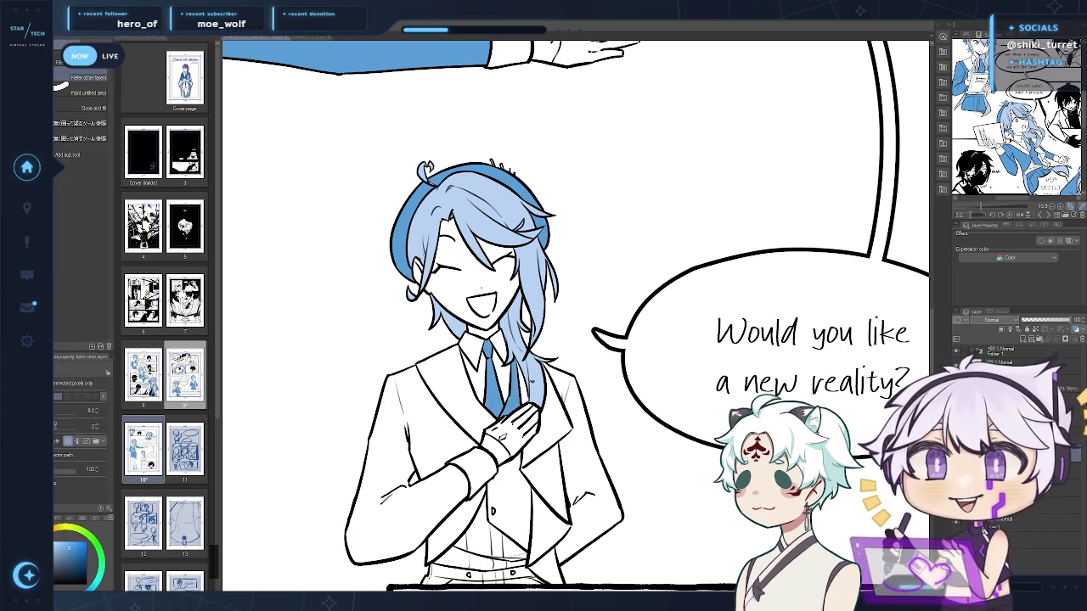
# Fill the smiling figure's jacket, both sleeves and the vest medium blue, leaving the lapels and cuff white
pyautogui.moveTo(585, 371); pyautogui.dragTo(582, 327)
pyautogui.click(431, 397)
pyautogui.click(510, 450)
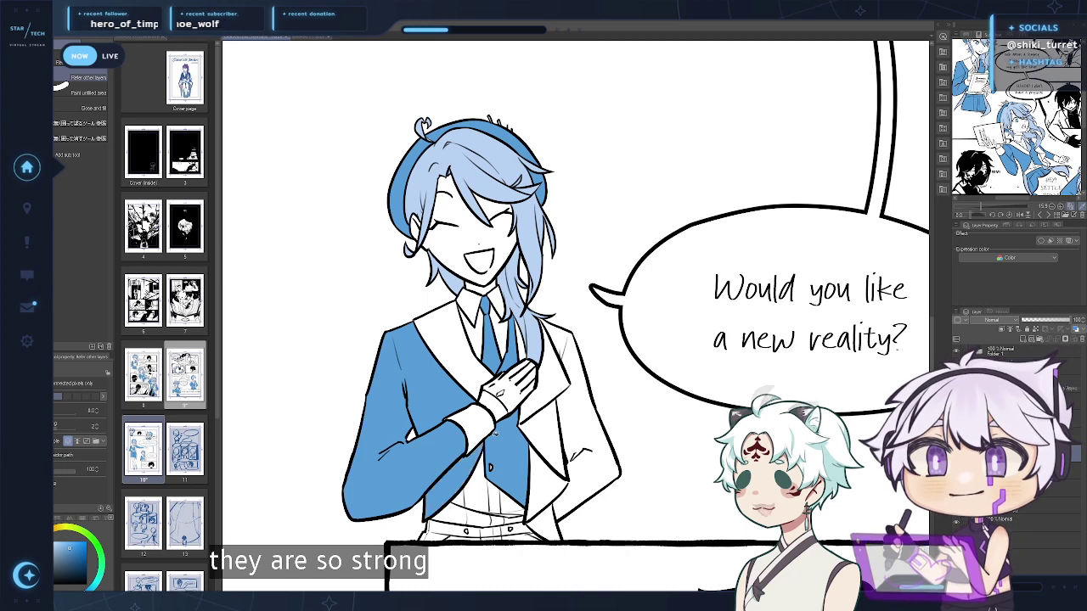
pyautogui.press('p')
pyautogui.press('g')
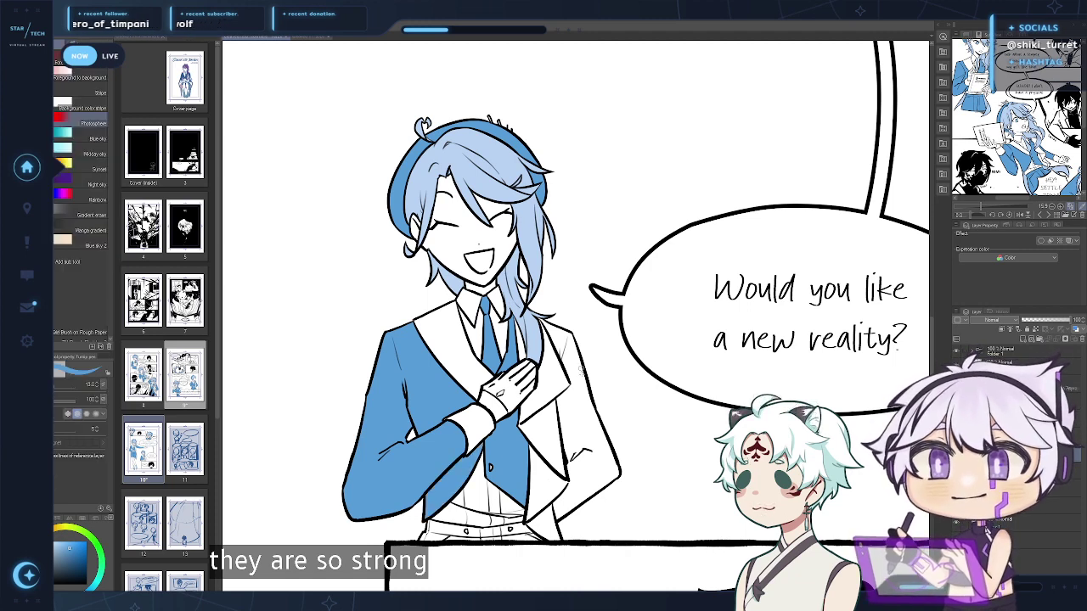
pyautogui.click(585, 385)
pyautogui.press('p')
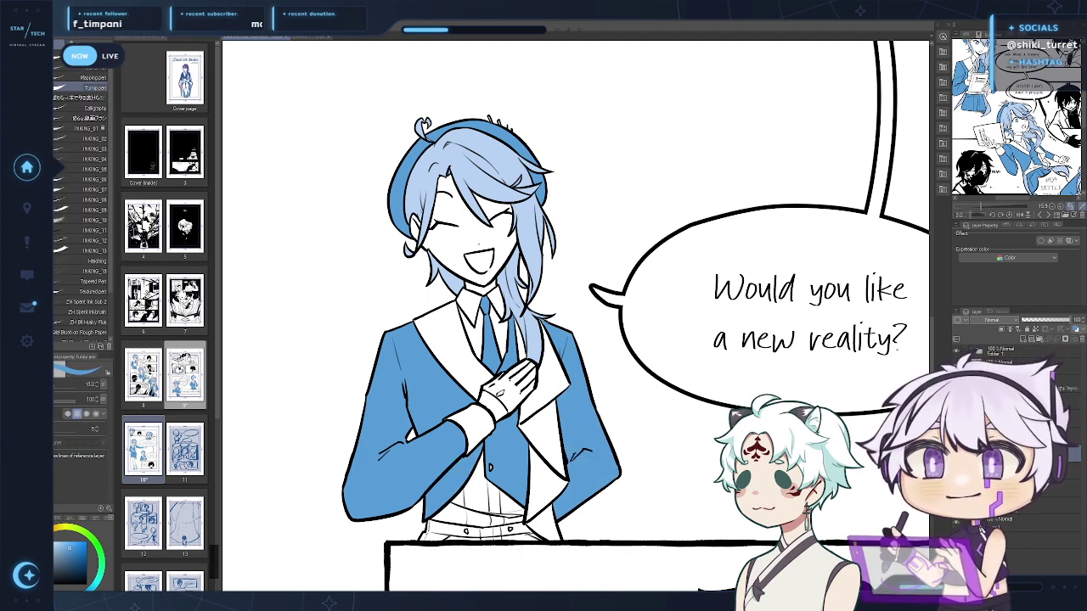
# Fill the waistband of the smiling figure's shorts medium blue and save the page
pyautogui.scroll(-2, 561, 340)
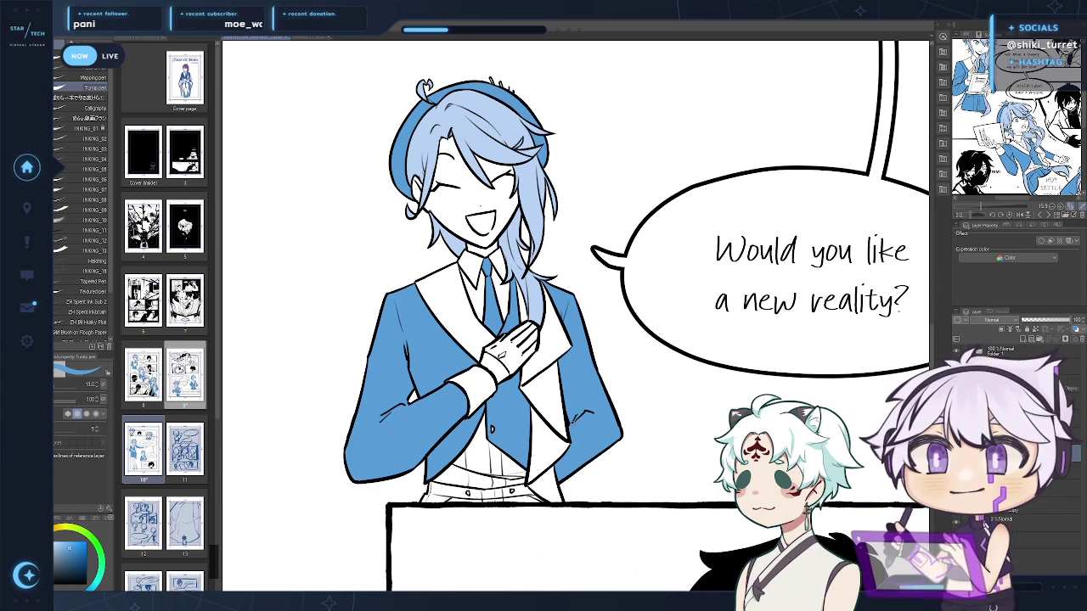
pyautogui.press('g')
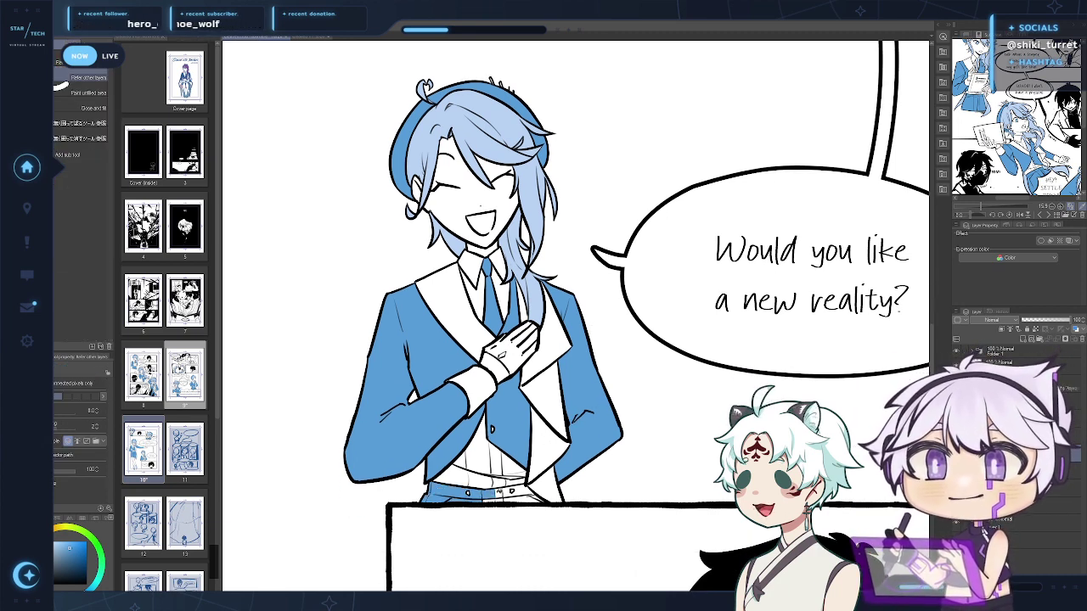
pyautogui.press('p')
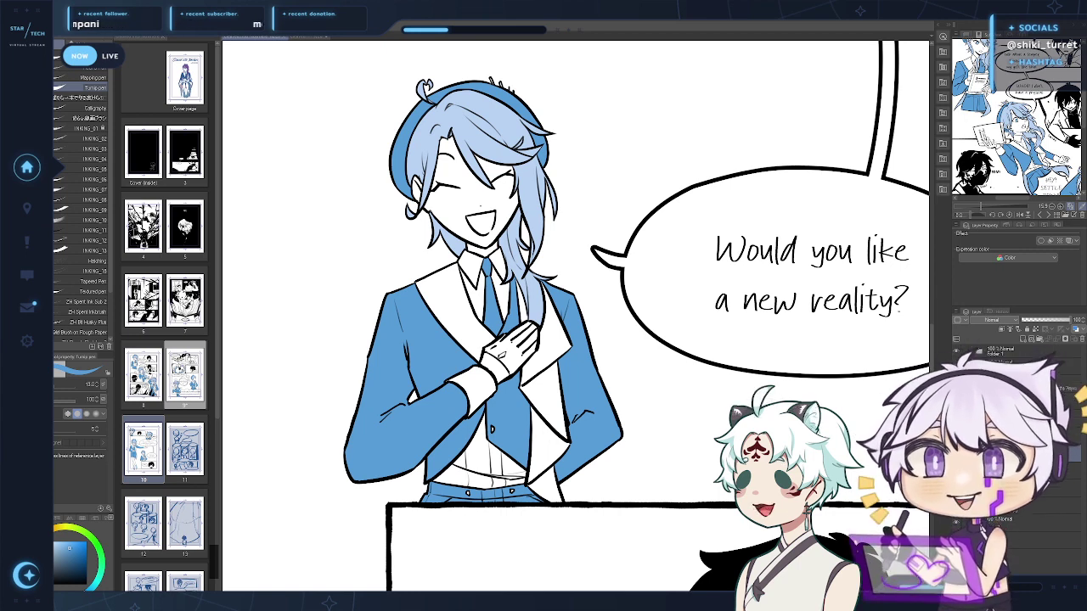
# Review the colouring across the whole page and up close on the winking figure's face, hair and beret
pyautogui.moveTo(298, 472); pyautogui.dragTo(323, 487)
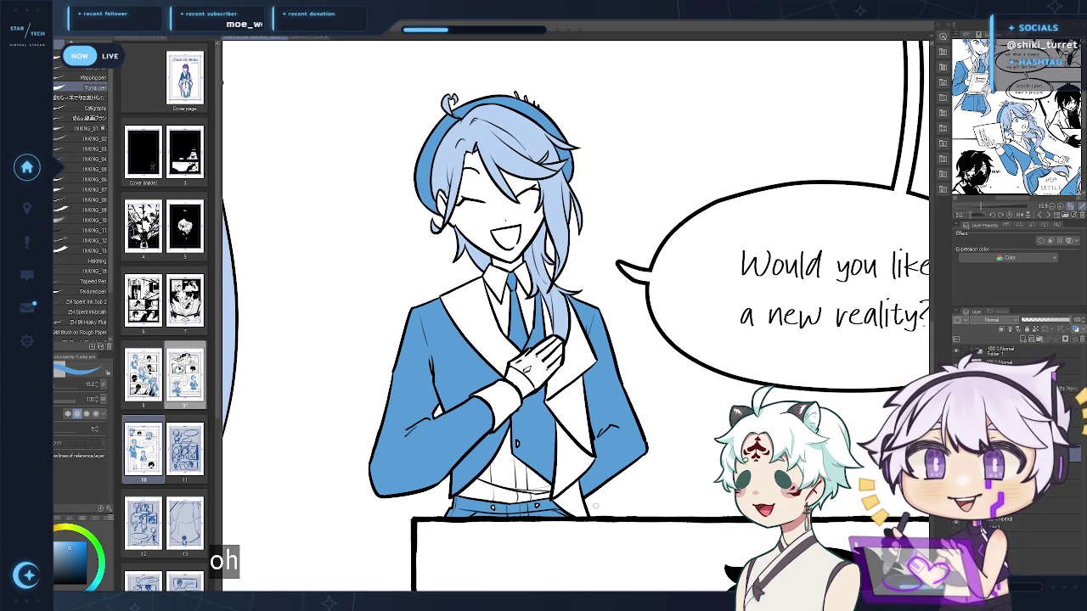
pyautogui.moveTo(607, 501); pyautogui.dragTo(552, 497)
pyautogui.moveTo(657, 491); pyautogui.dragTo(614, 476)
pyautogui.moveTo(673, 442); pyautogui.dragTo(641, 444)
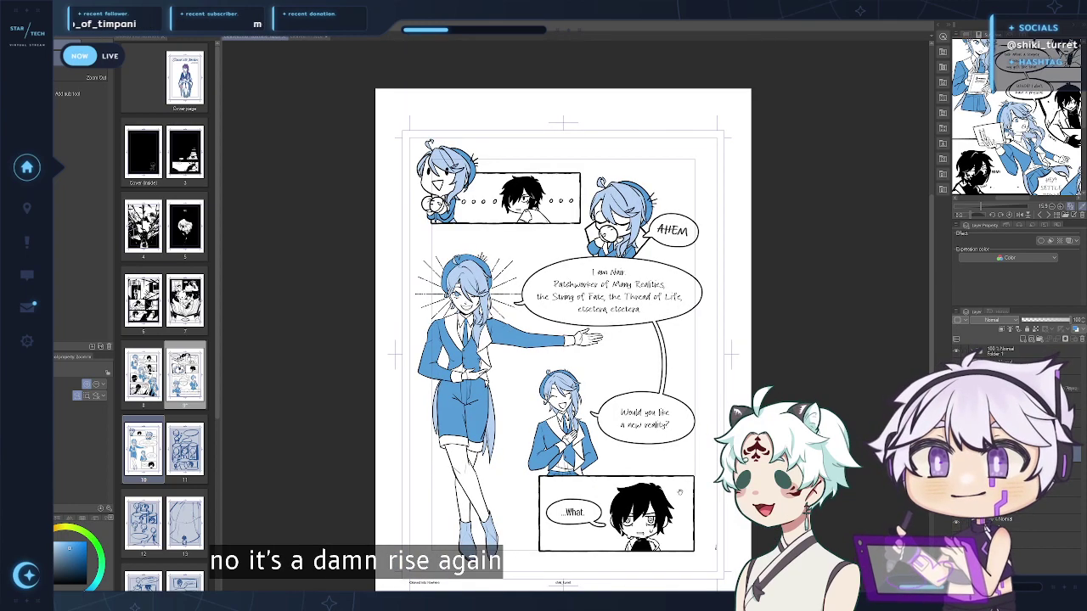
pyautogui.moveTo(677, 496); pyautogui.dragTo(657, 467)
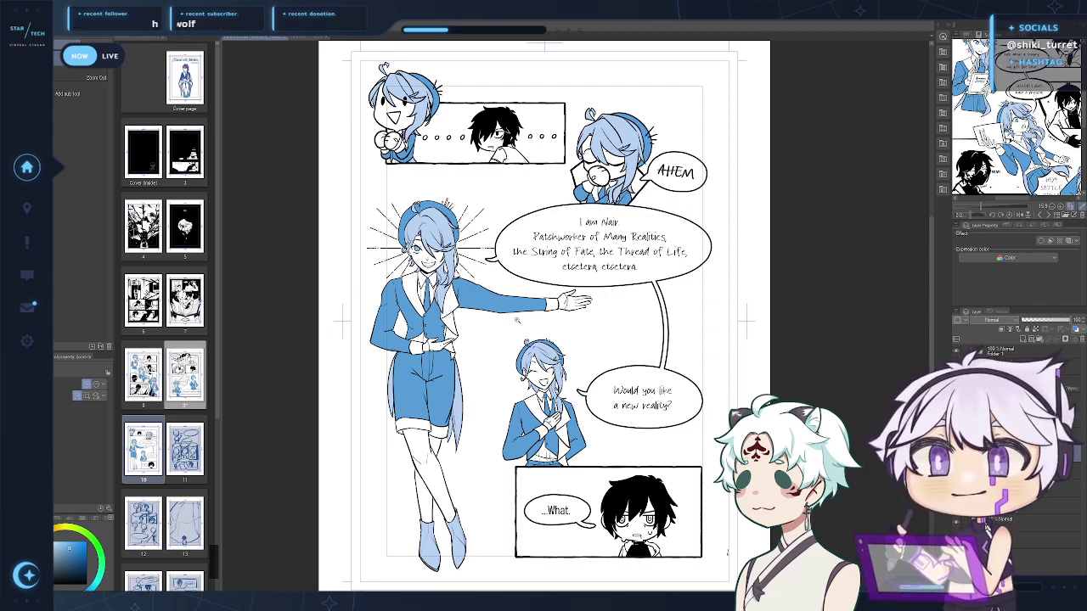
pyautogui.scroll(4, 516, 312)
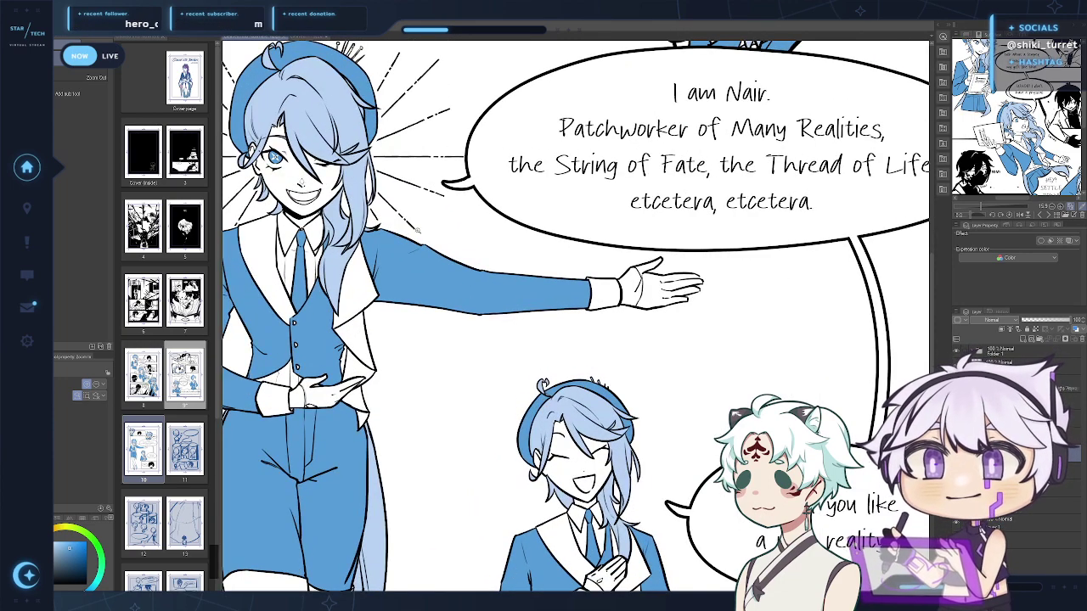
pyautogui.moveTo(374, 206); pyautogui.dragTo(607, 408)
pyautogui.moveTo(535, 357); pyautogui.dragTo(594, 361)
pyautogui.moveTo(536, 407); pyautogui.dragTo(501, 323)
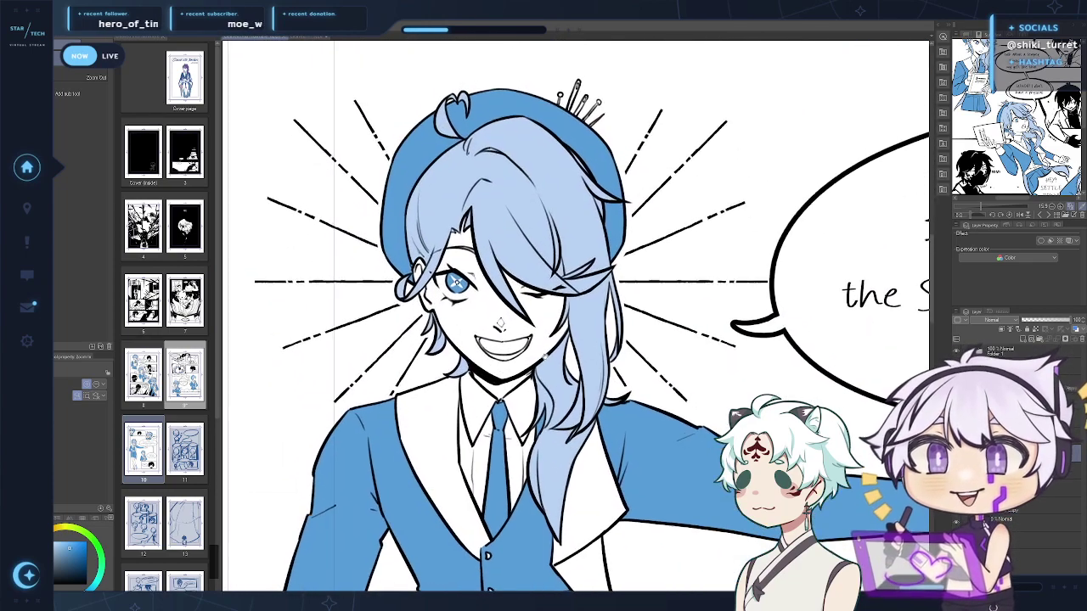
pyautogui.moveTo(545, 356); pyautogui.dragTo(570, 406)
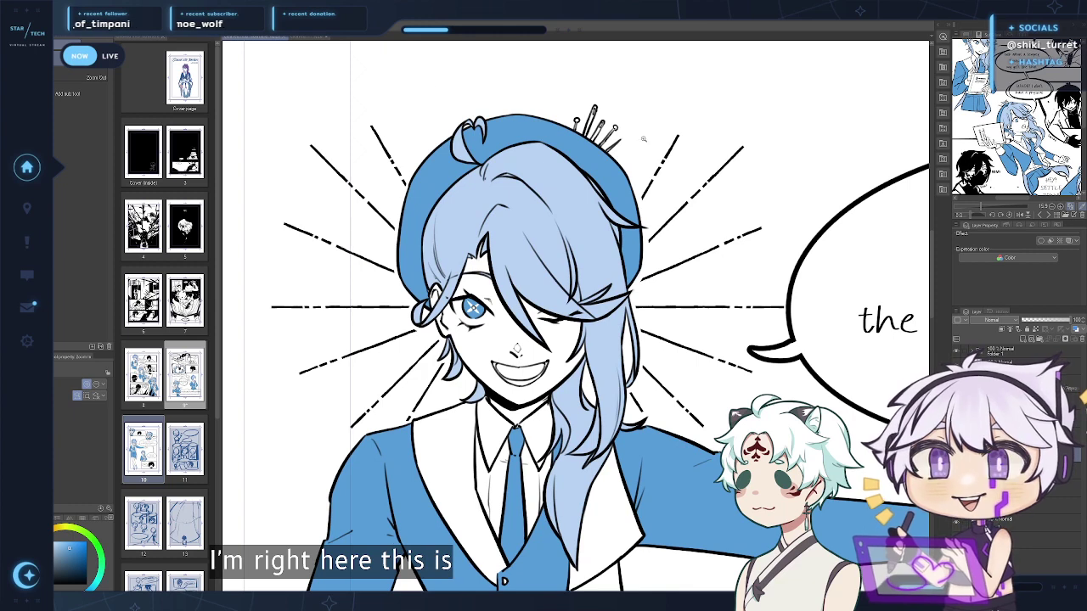